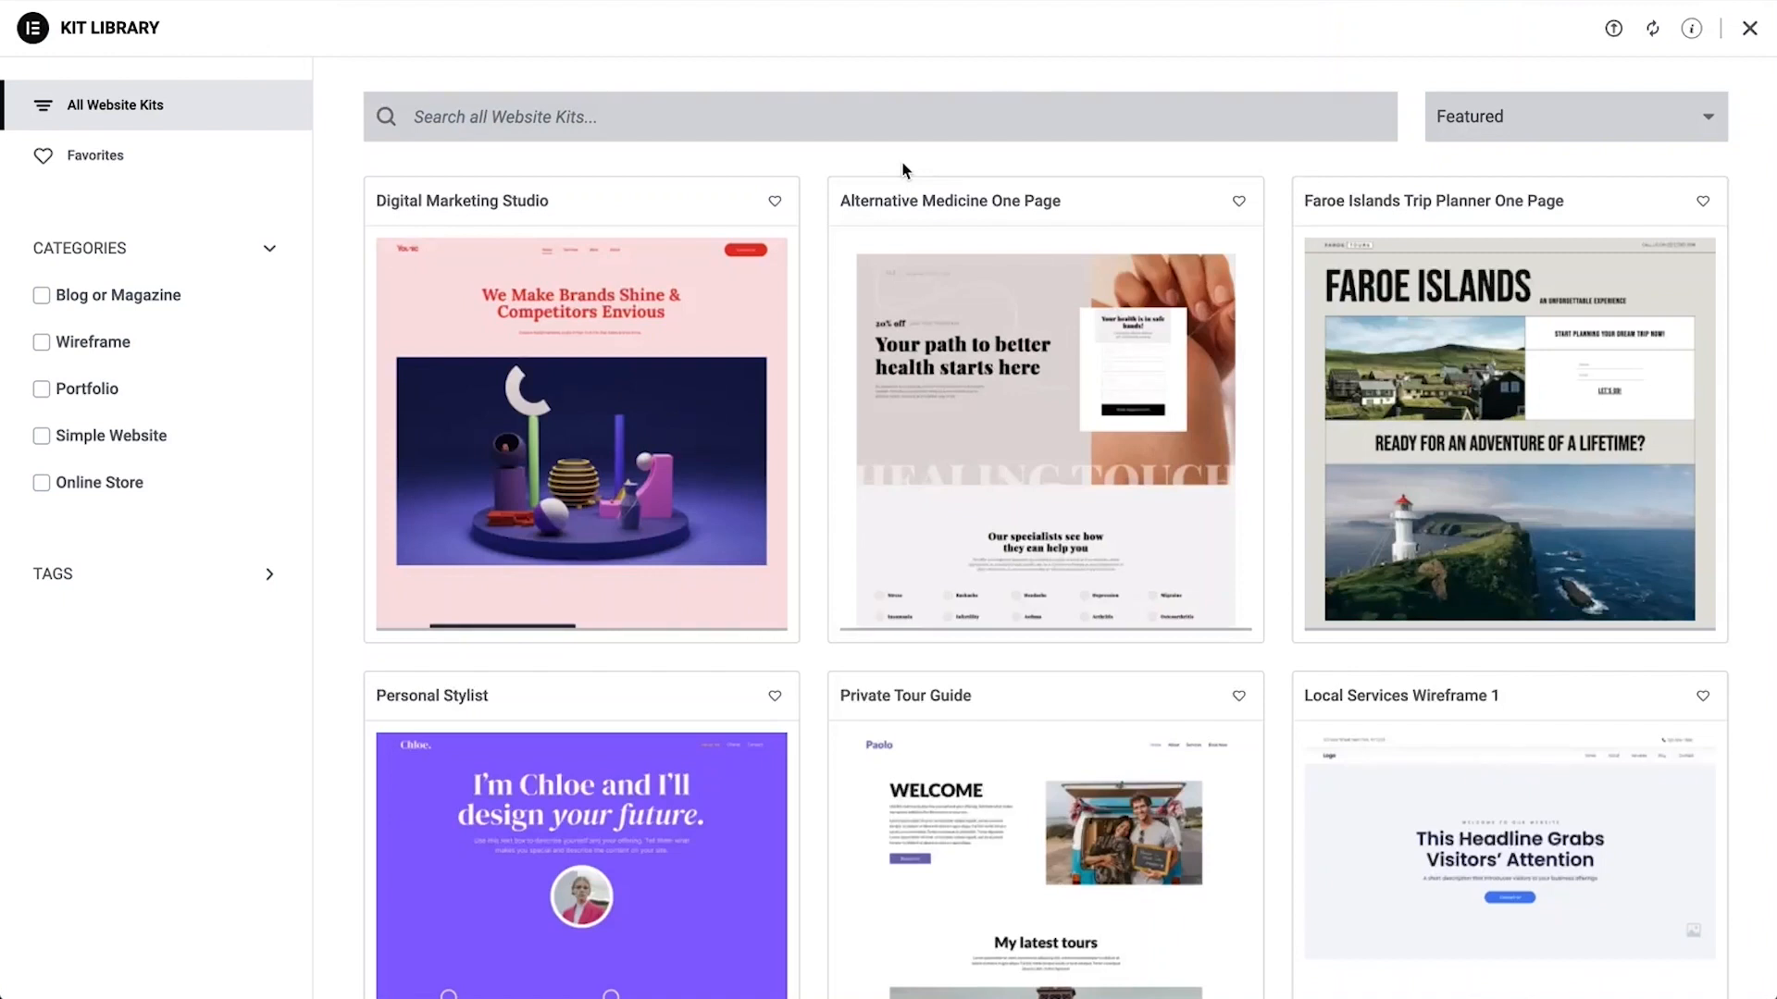
Browse the website kit library and open the Wedding Photographer kit preview
scroll(904, 169, "down", 5)
scroll(1069, 534, "down", 5)
scroll(1070, 534, "down", 5)
scroll(1070, 534, "down", 5)
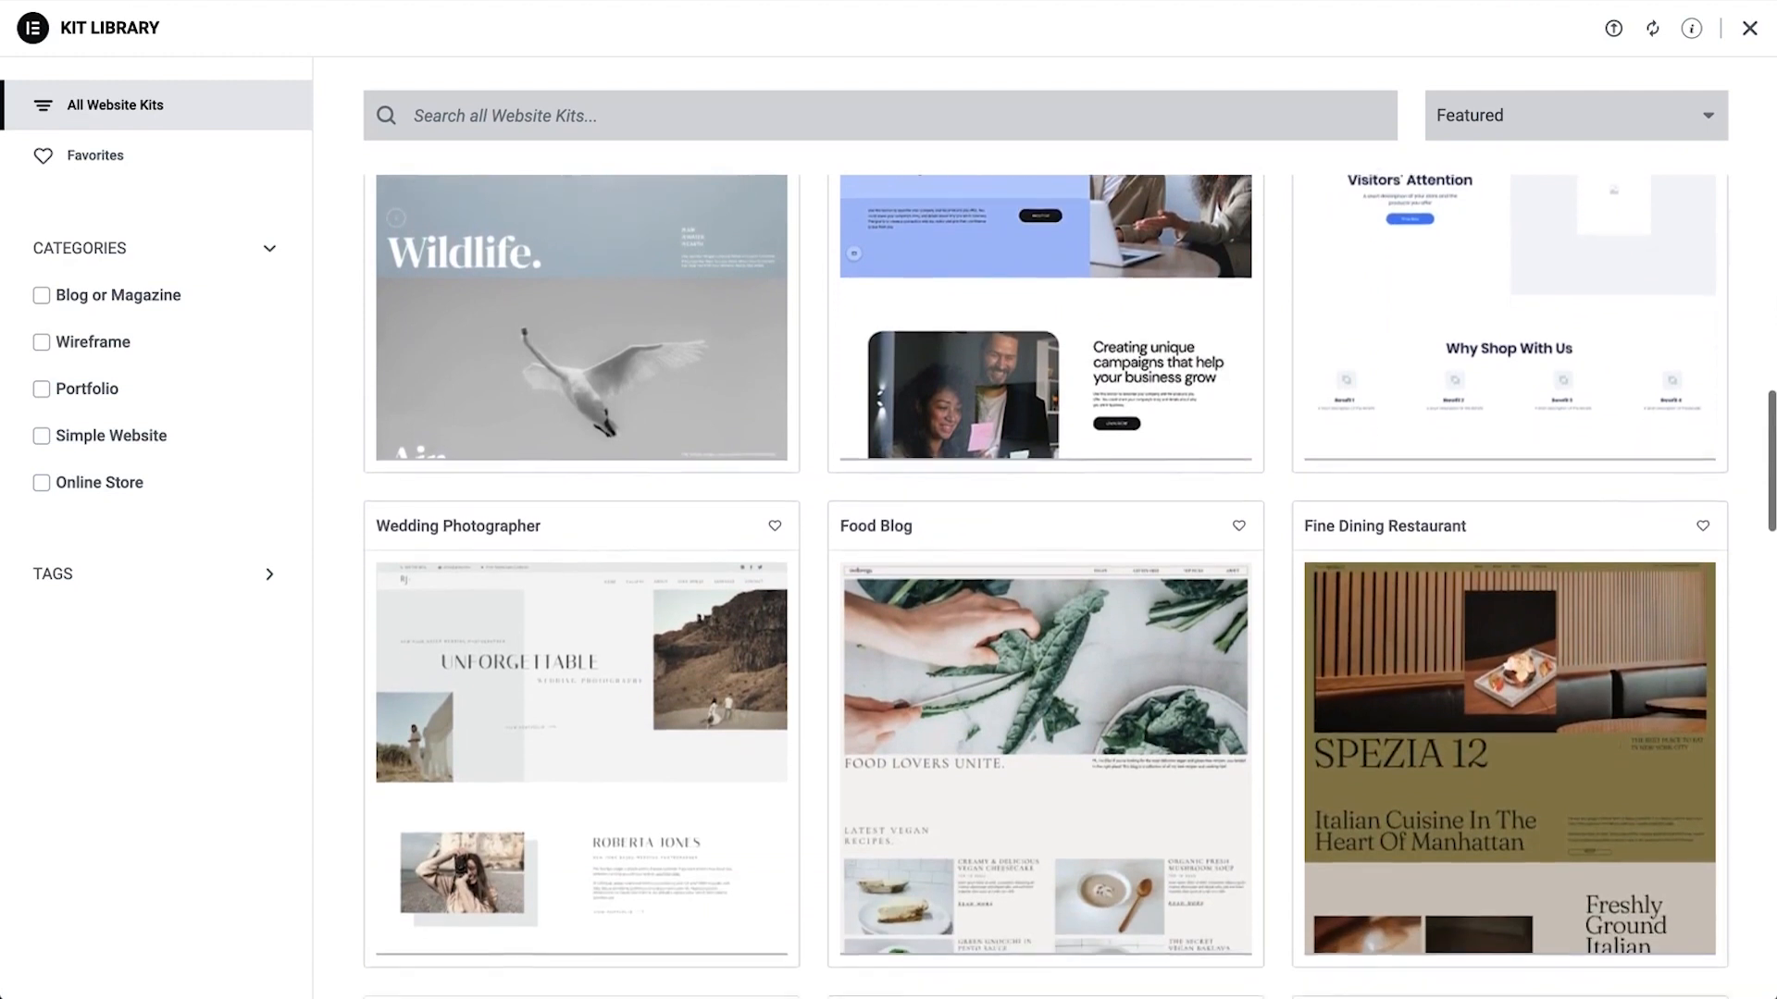
scroll(1069, 534, "down", 2)
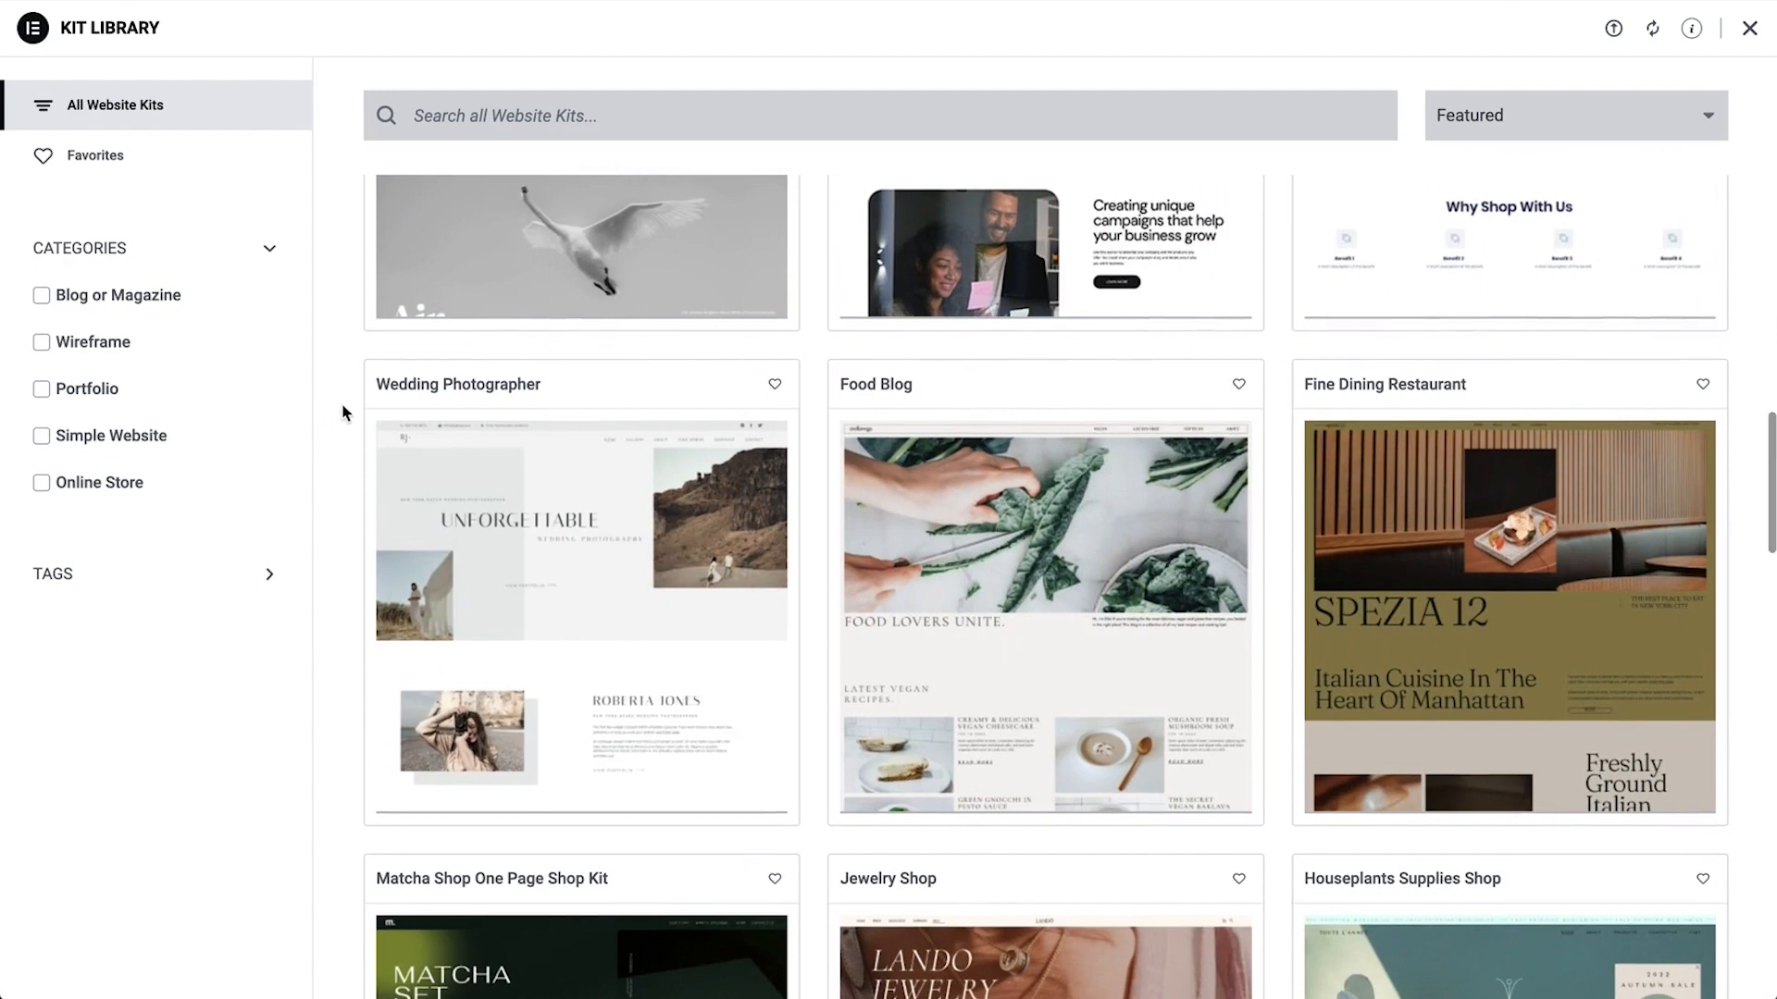
mouse_move(428, 470)
left_click(577, 607)
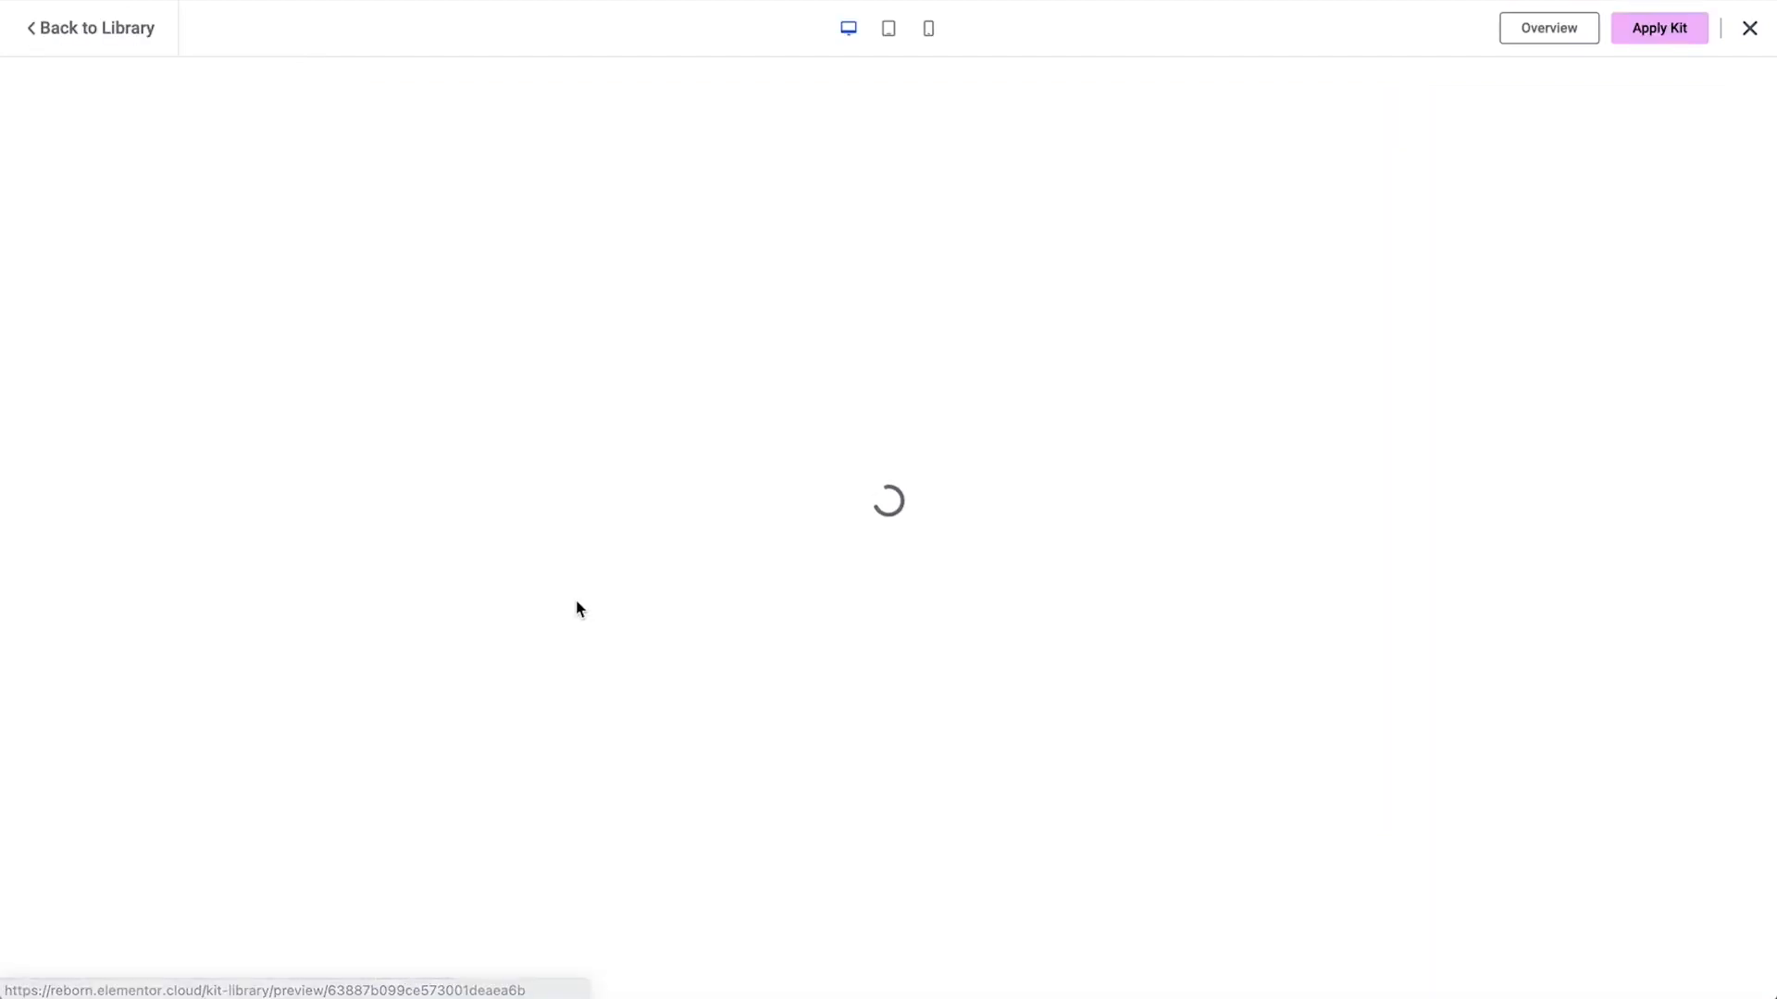
Review the kit's home page and About page in the preview
scroll(1046, 303, "down", 15)
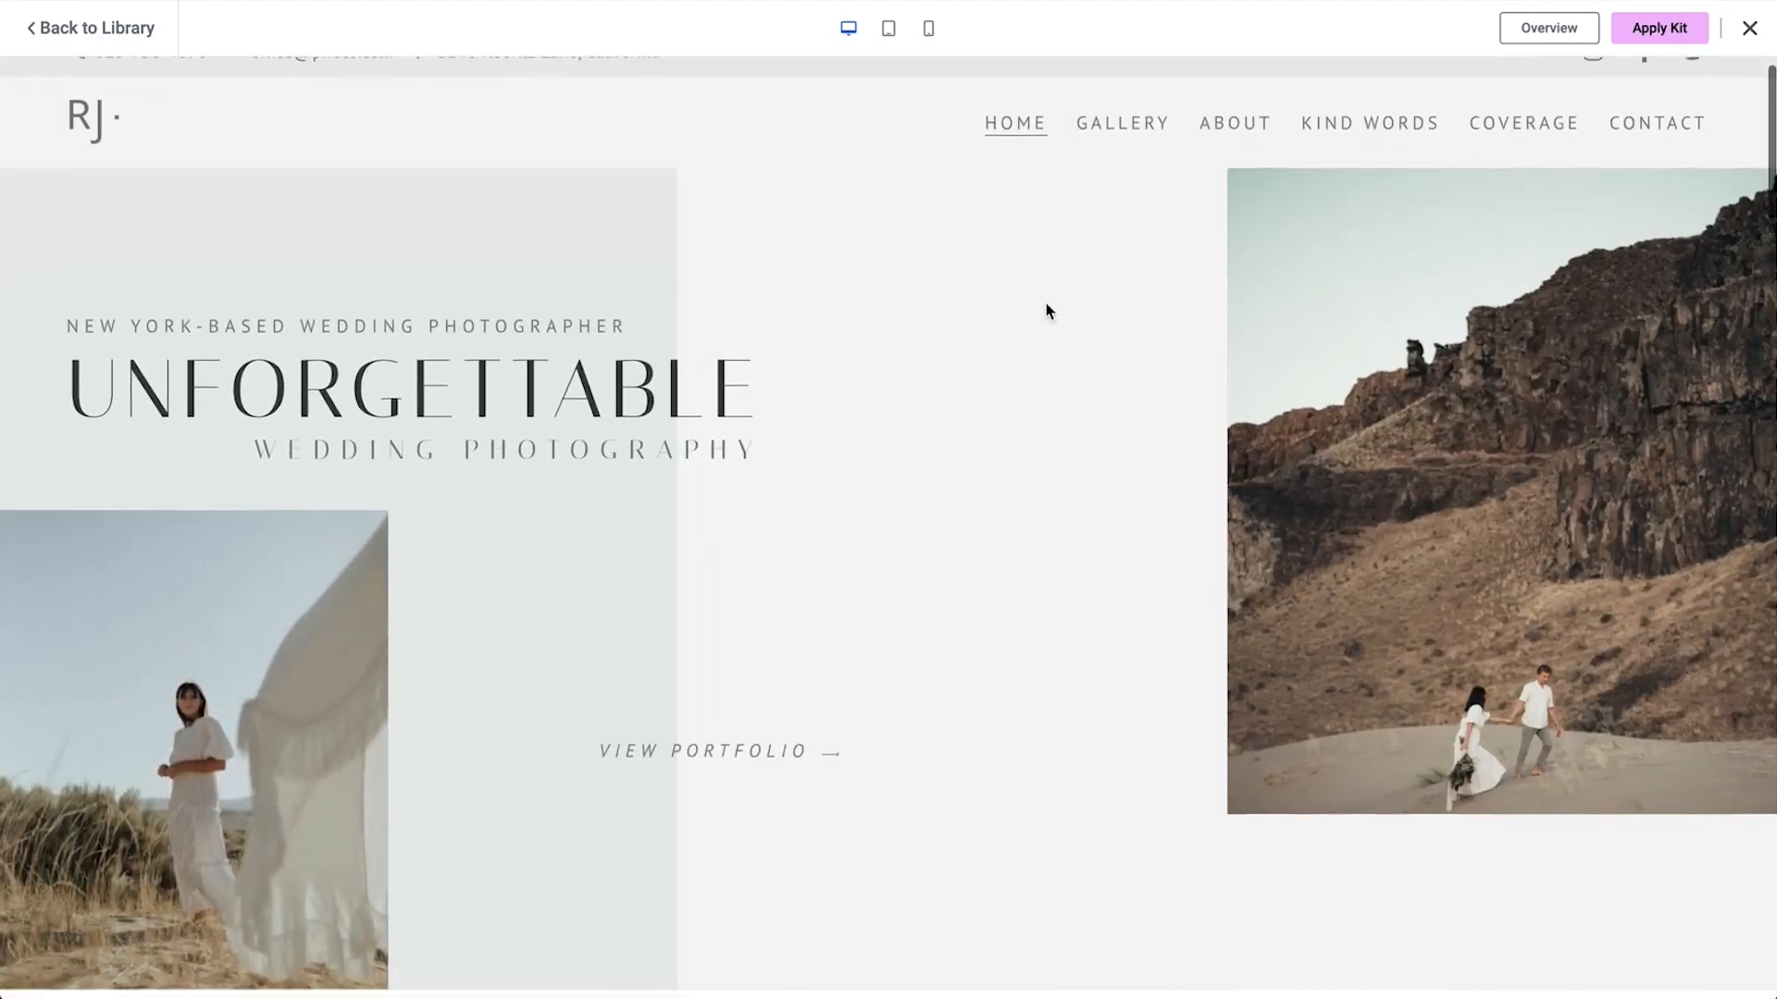
scroll(1046, 303, "down", 5)
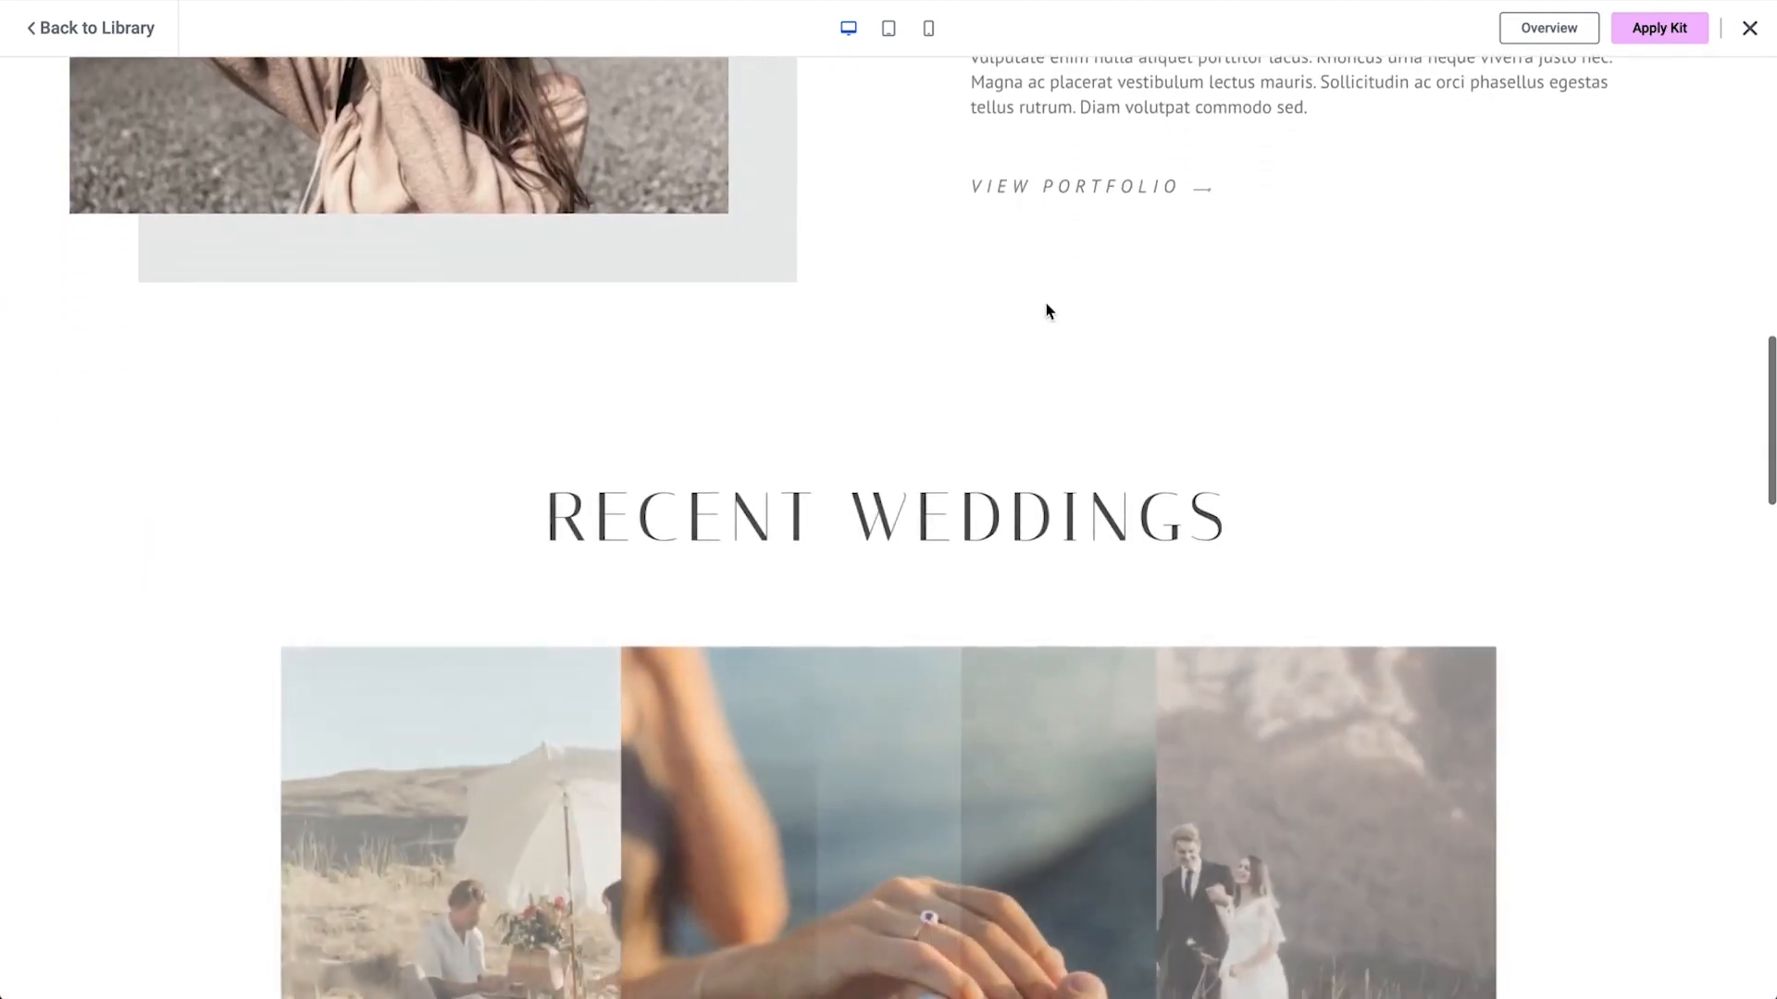
scroll(1045, 304, "down", 10)
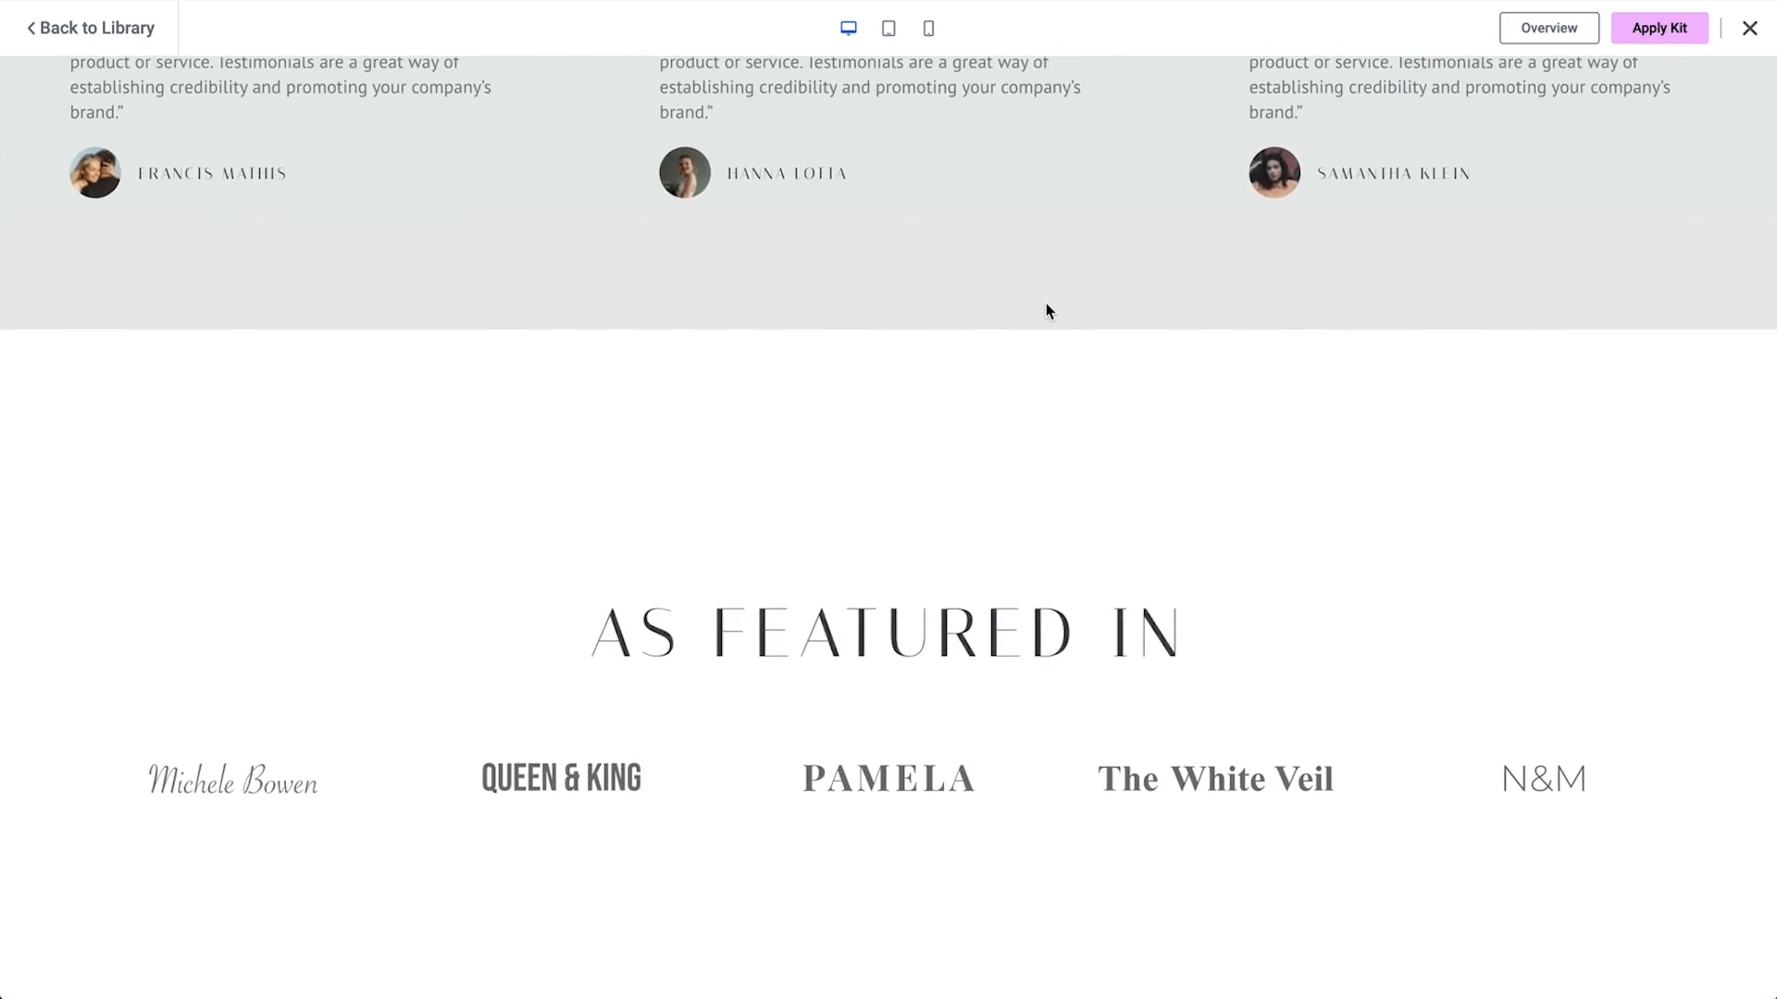
scroll(1045, 303, "up", 20)
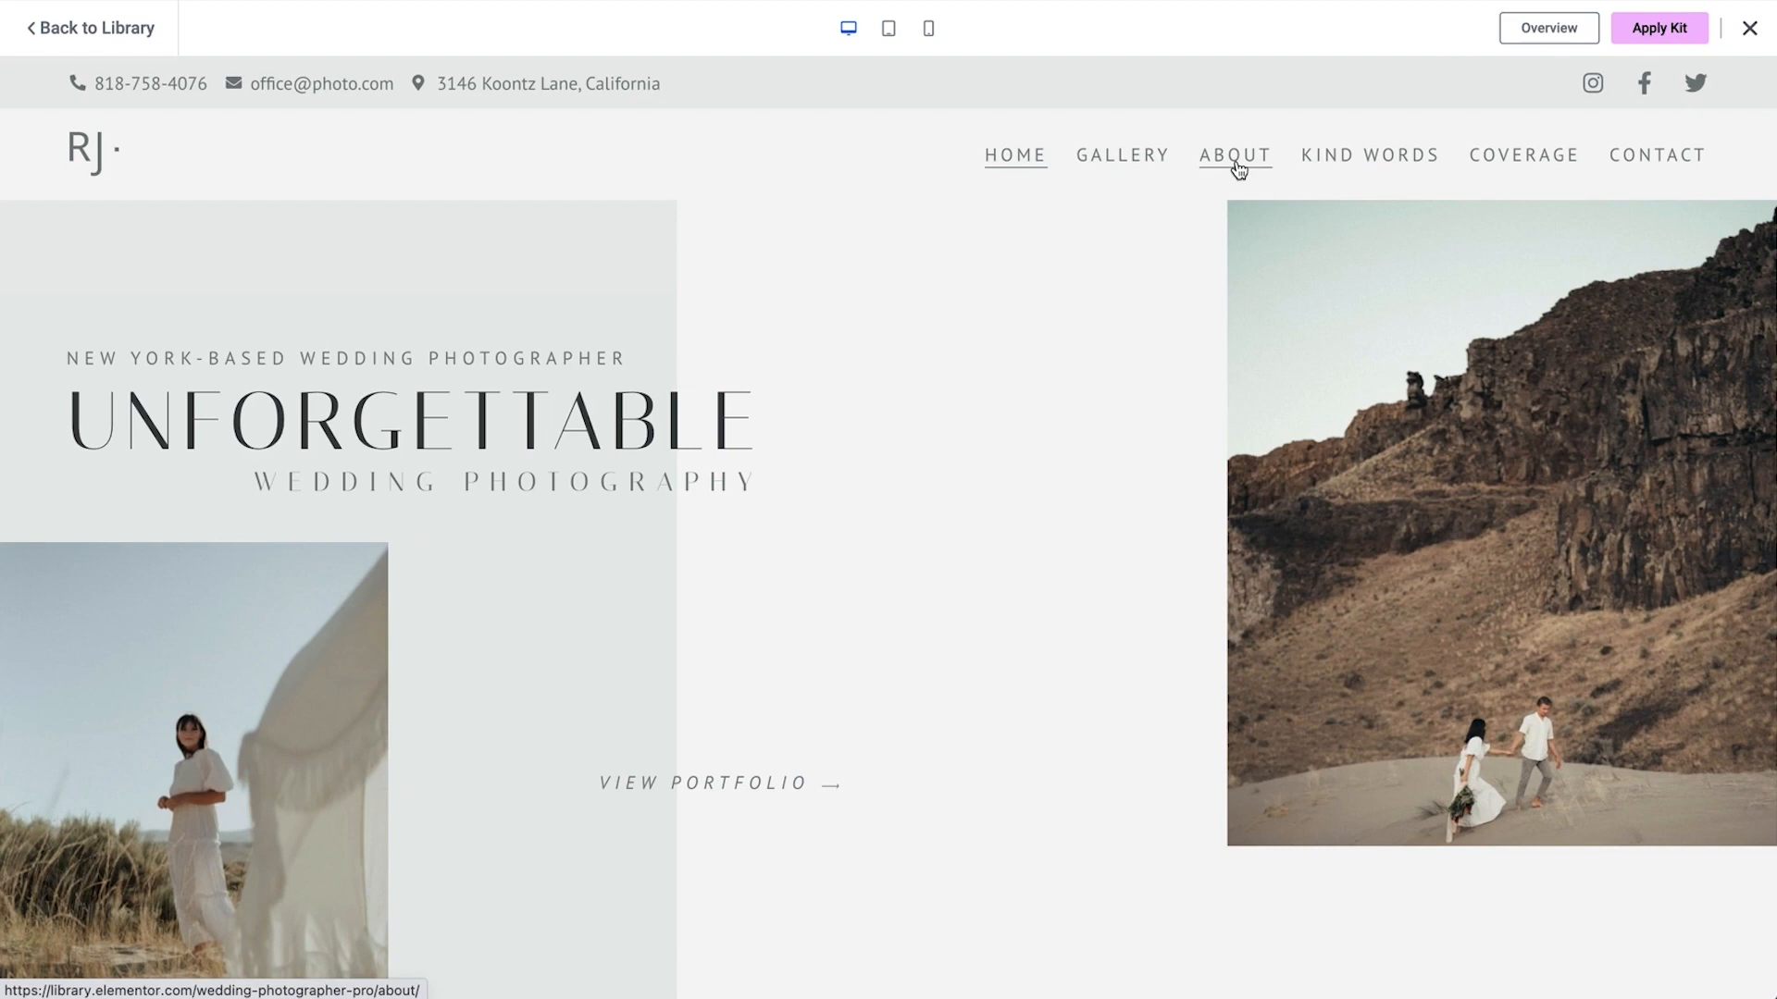
left_click(1330, 164)
scroll(1077, 631, "down", 20)
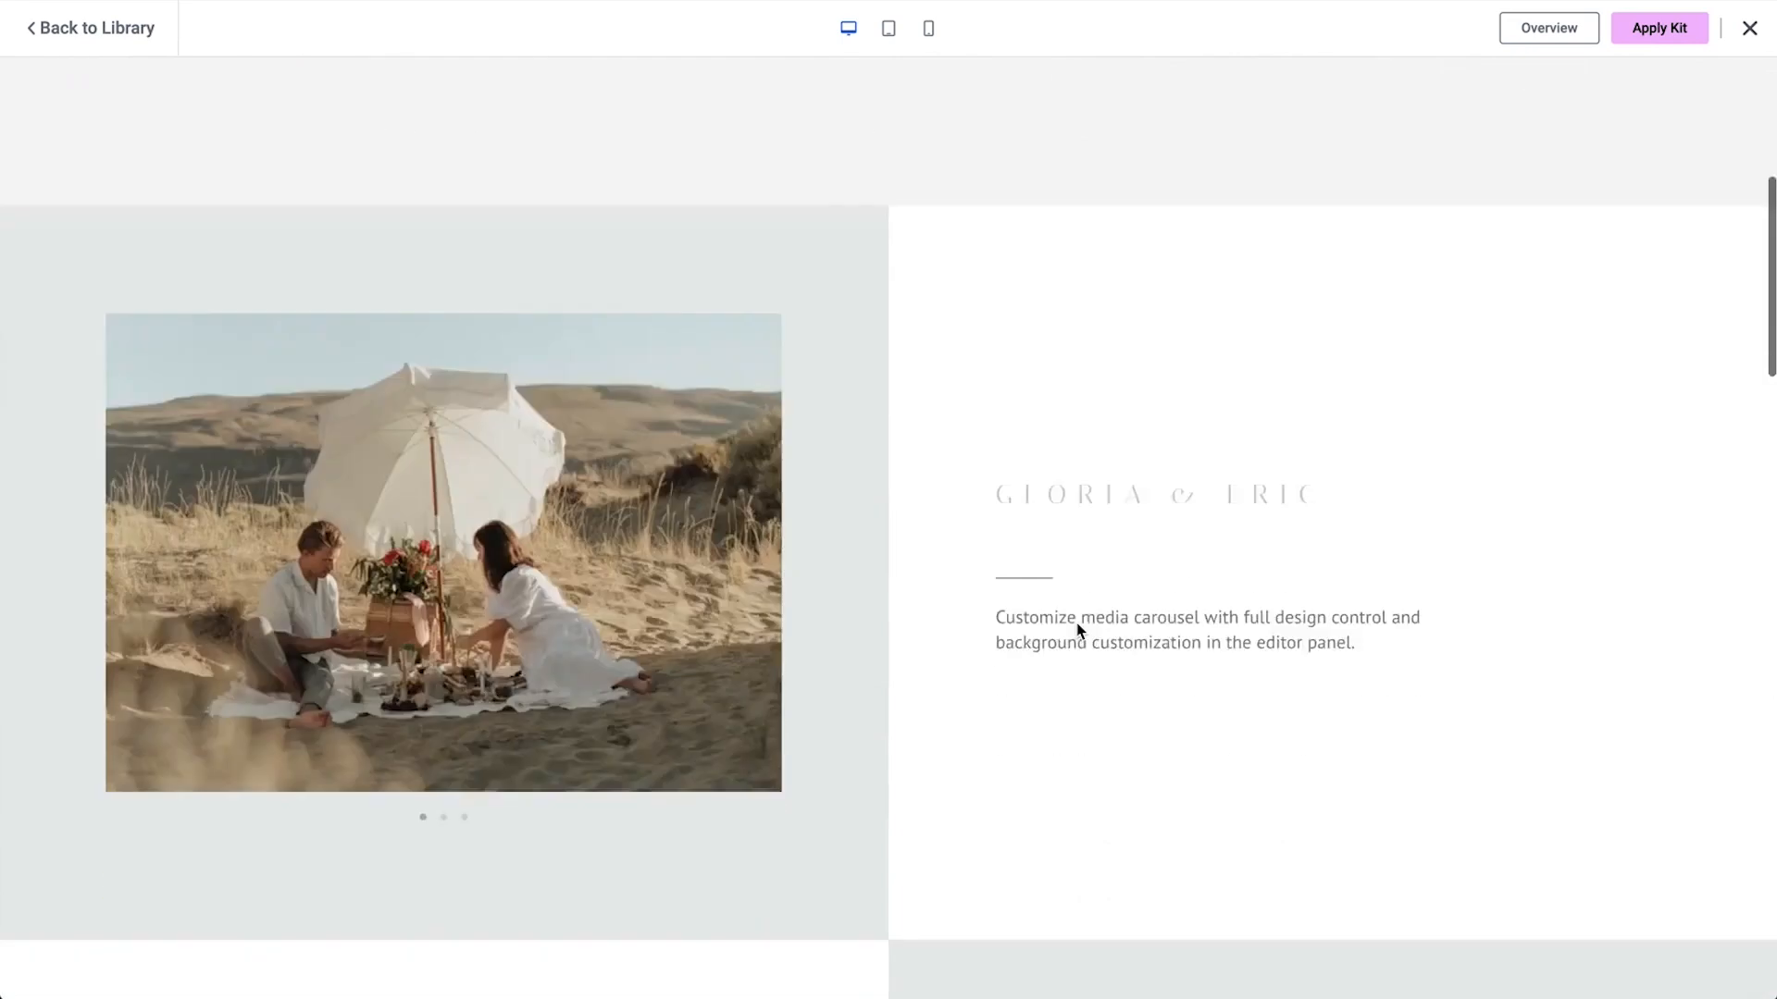
scroll(1076, 624, "down", 9)
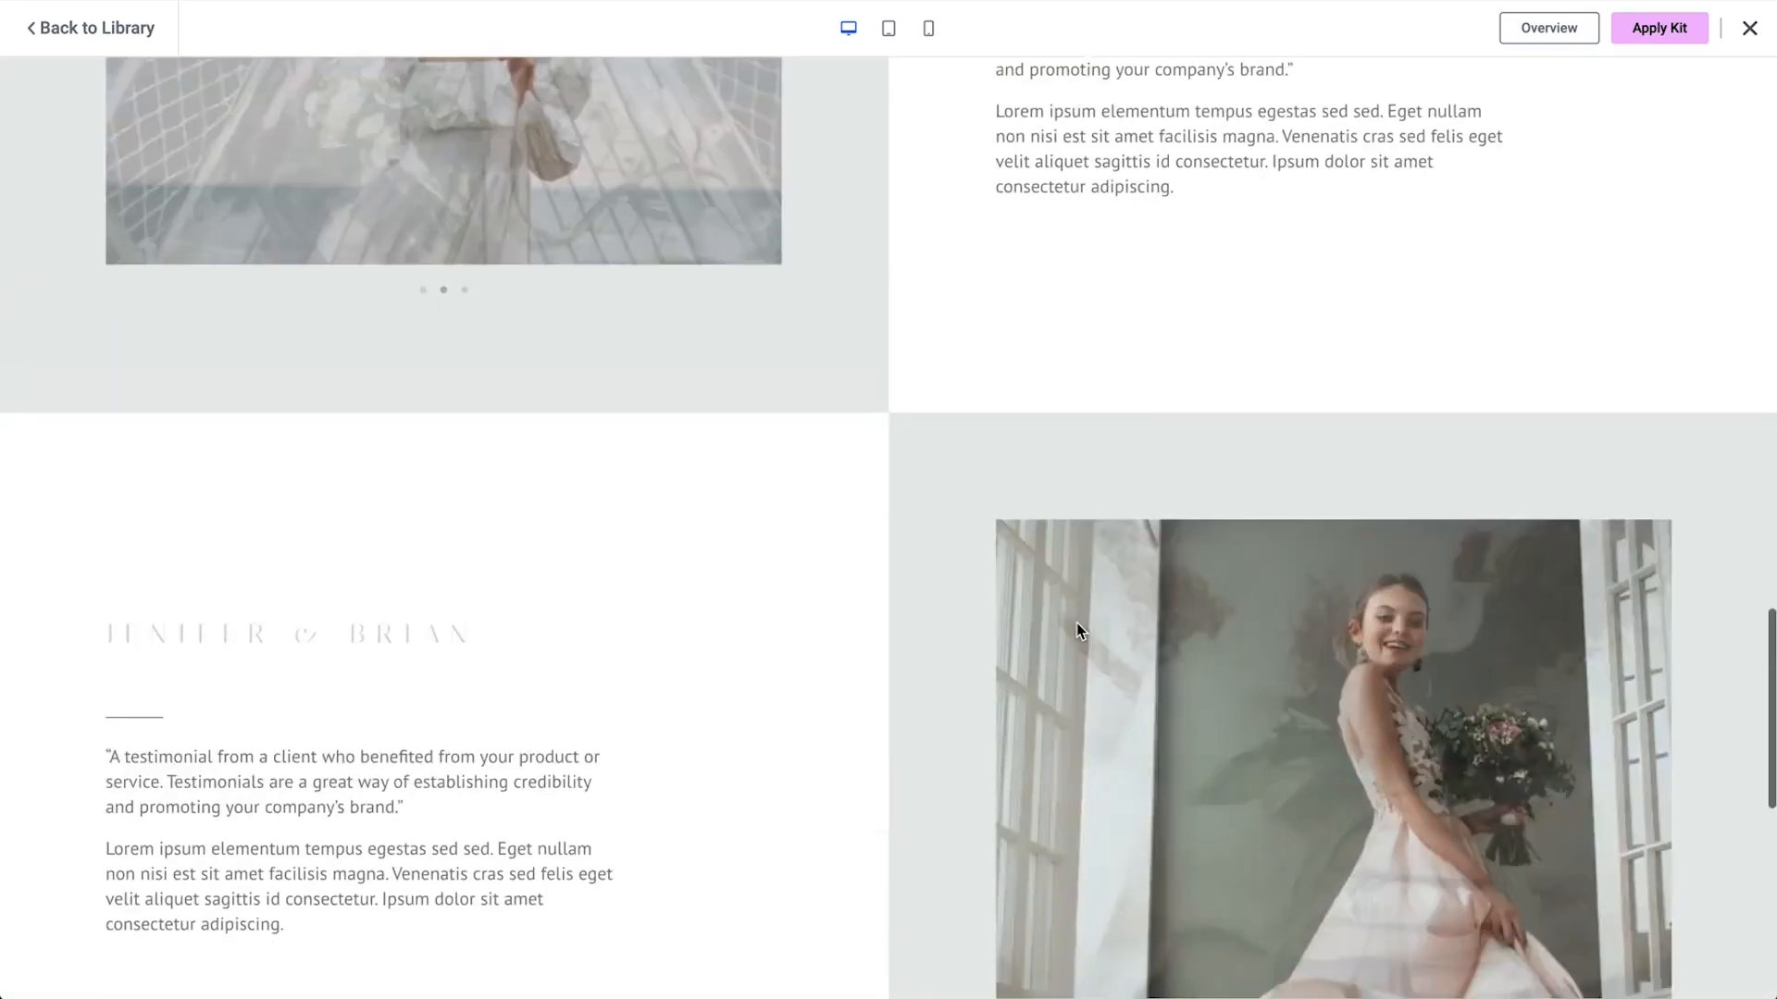
scroll(1077, 632, "up", 20)
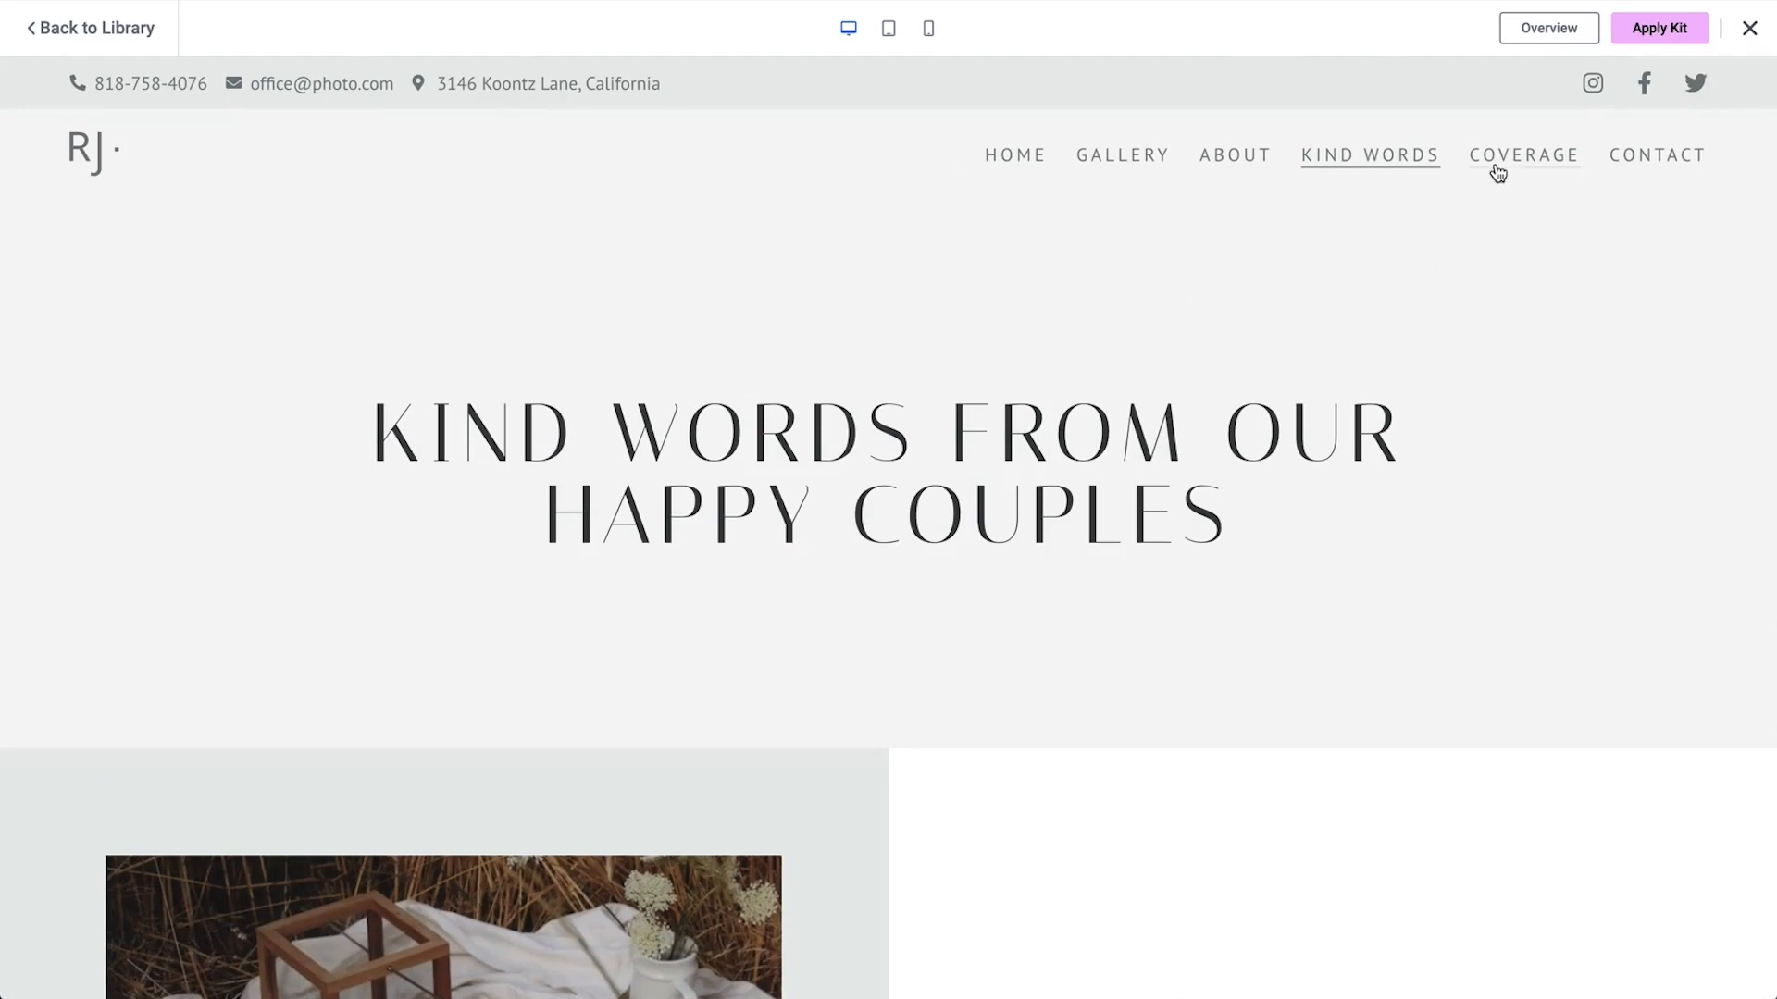
Review the Coverage and Contact pages of the kit preview
left_click(1508, 172)
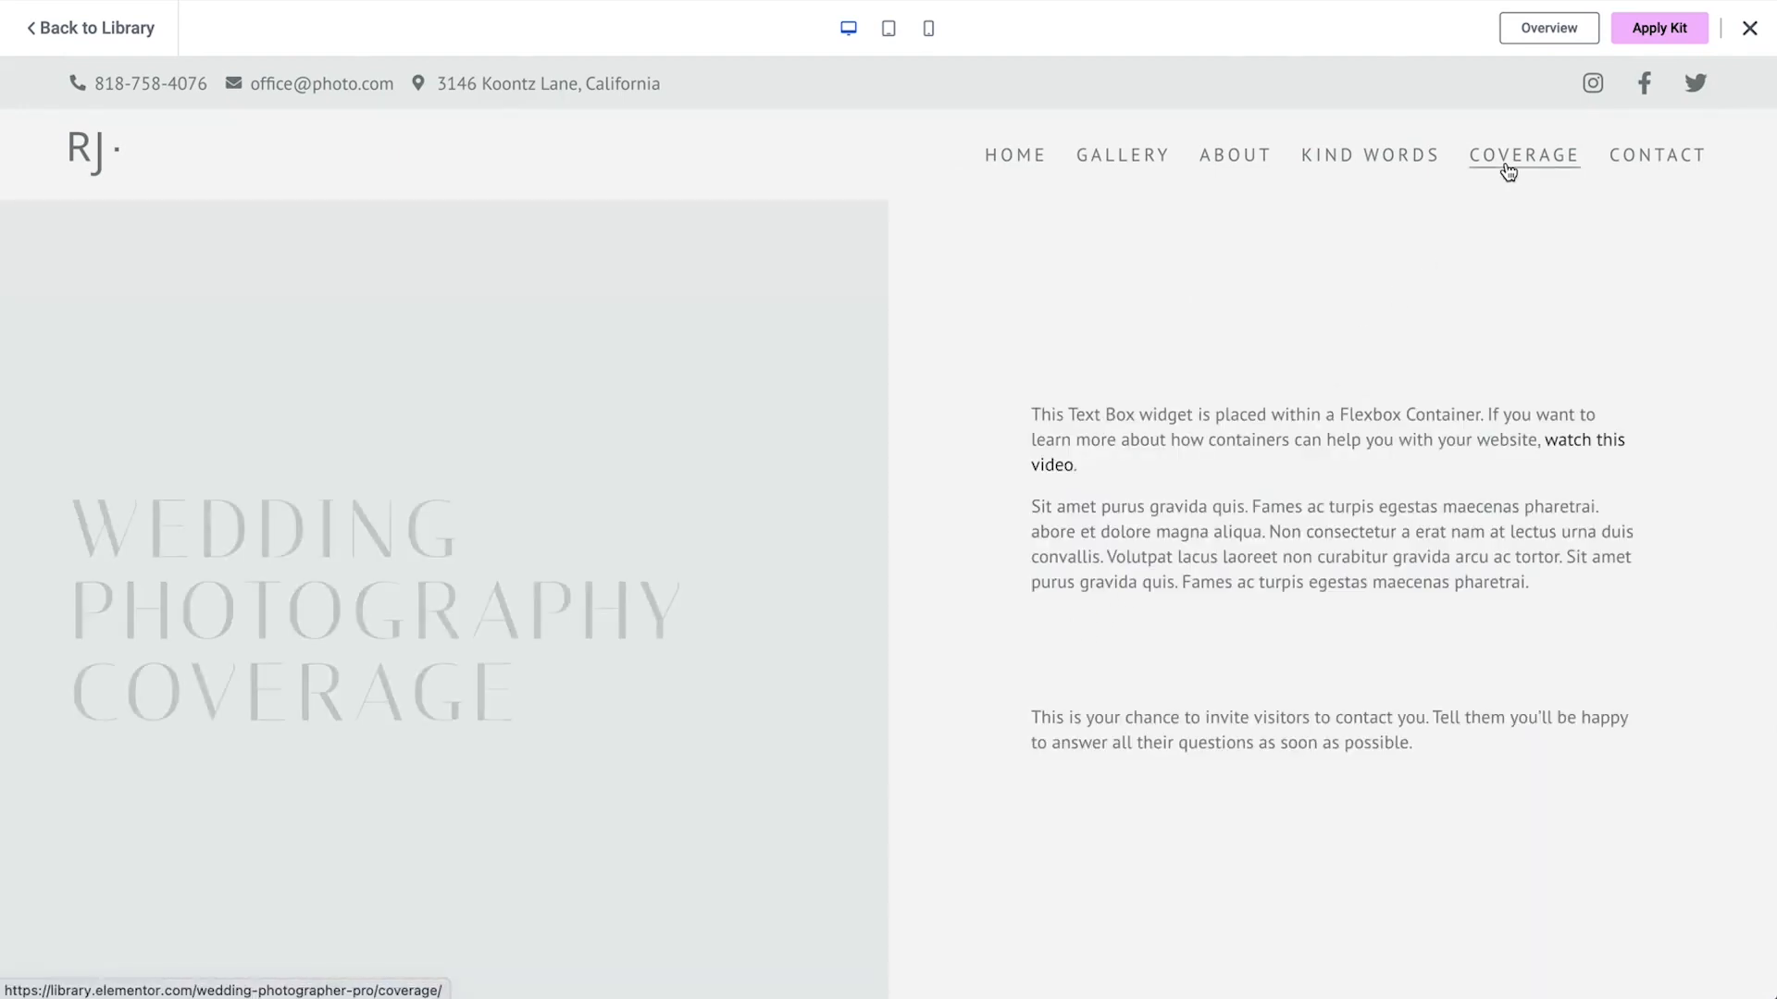
scroll(1050, 521, "down", 4)
scroll(1051, 521, "down", 12)
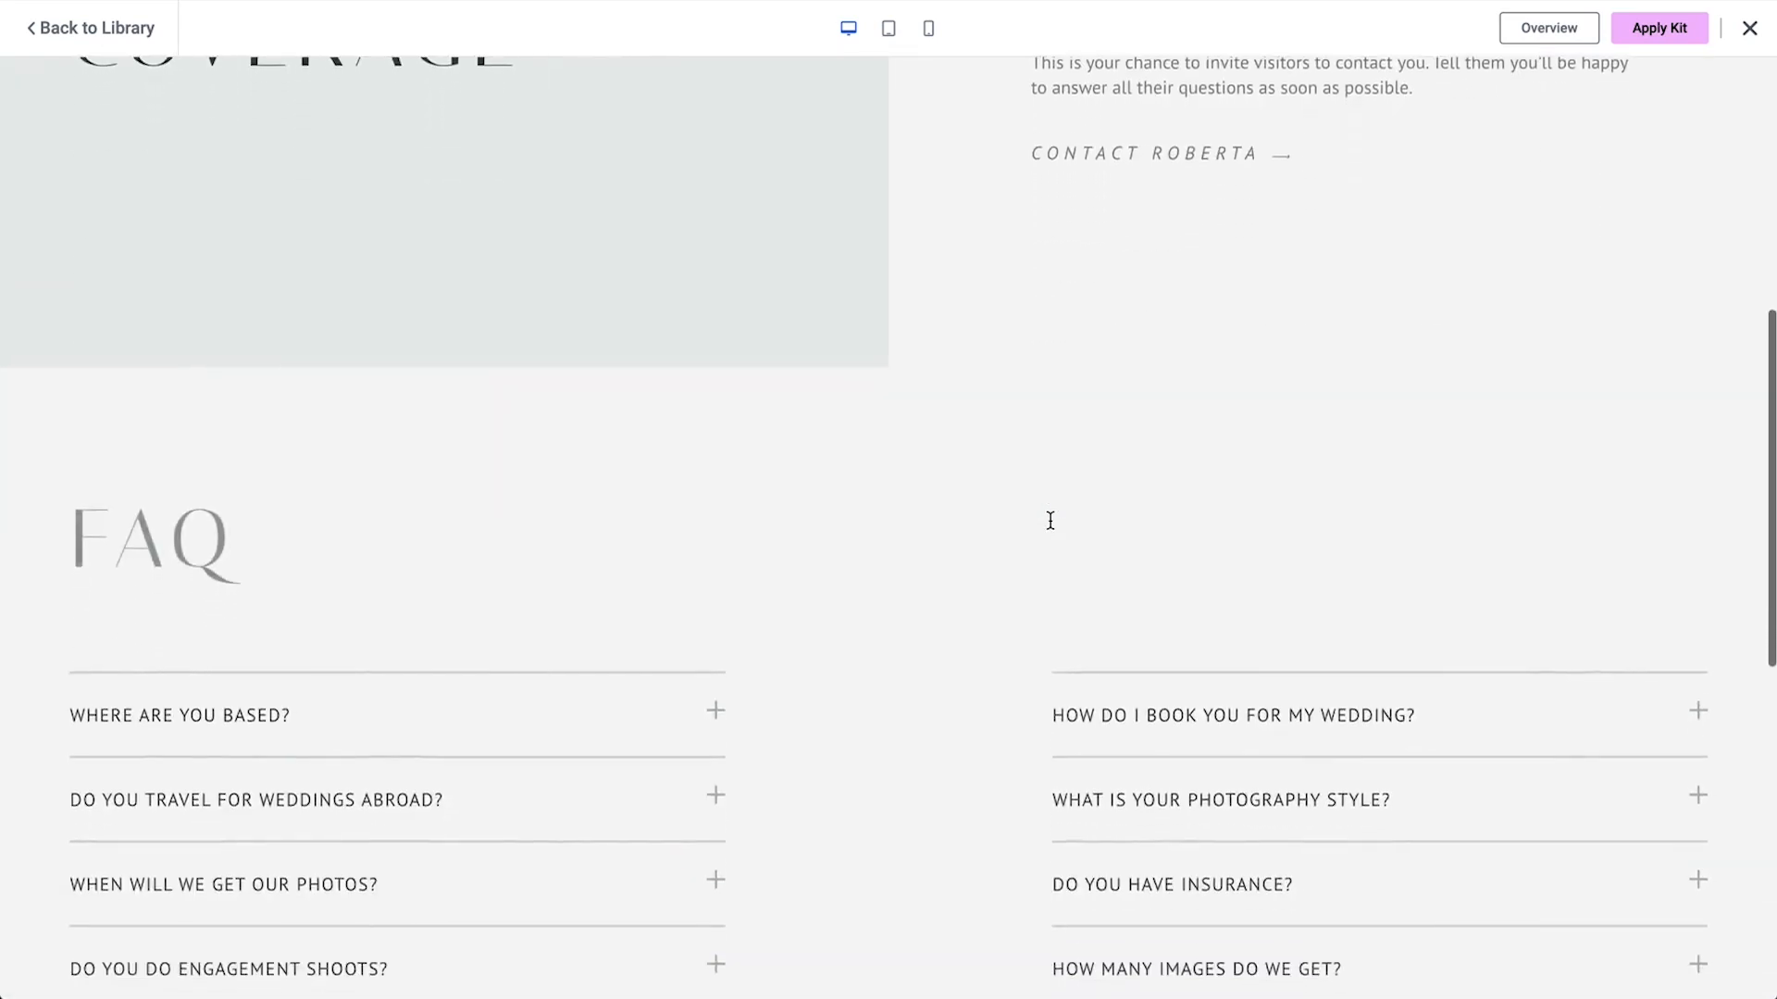
scroll(1050, 527, "up", 6)
scroll(1050, 528, "up", 10)
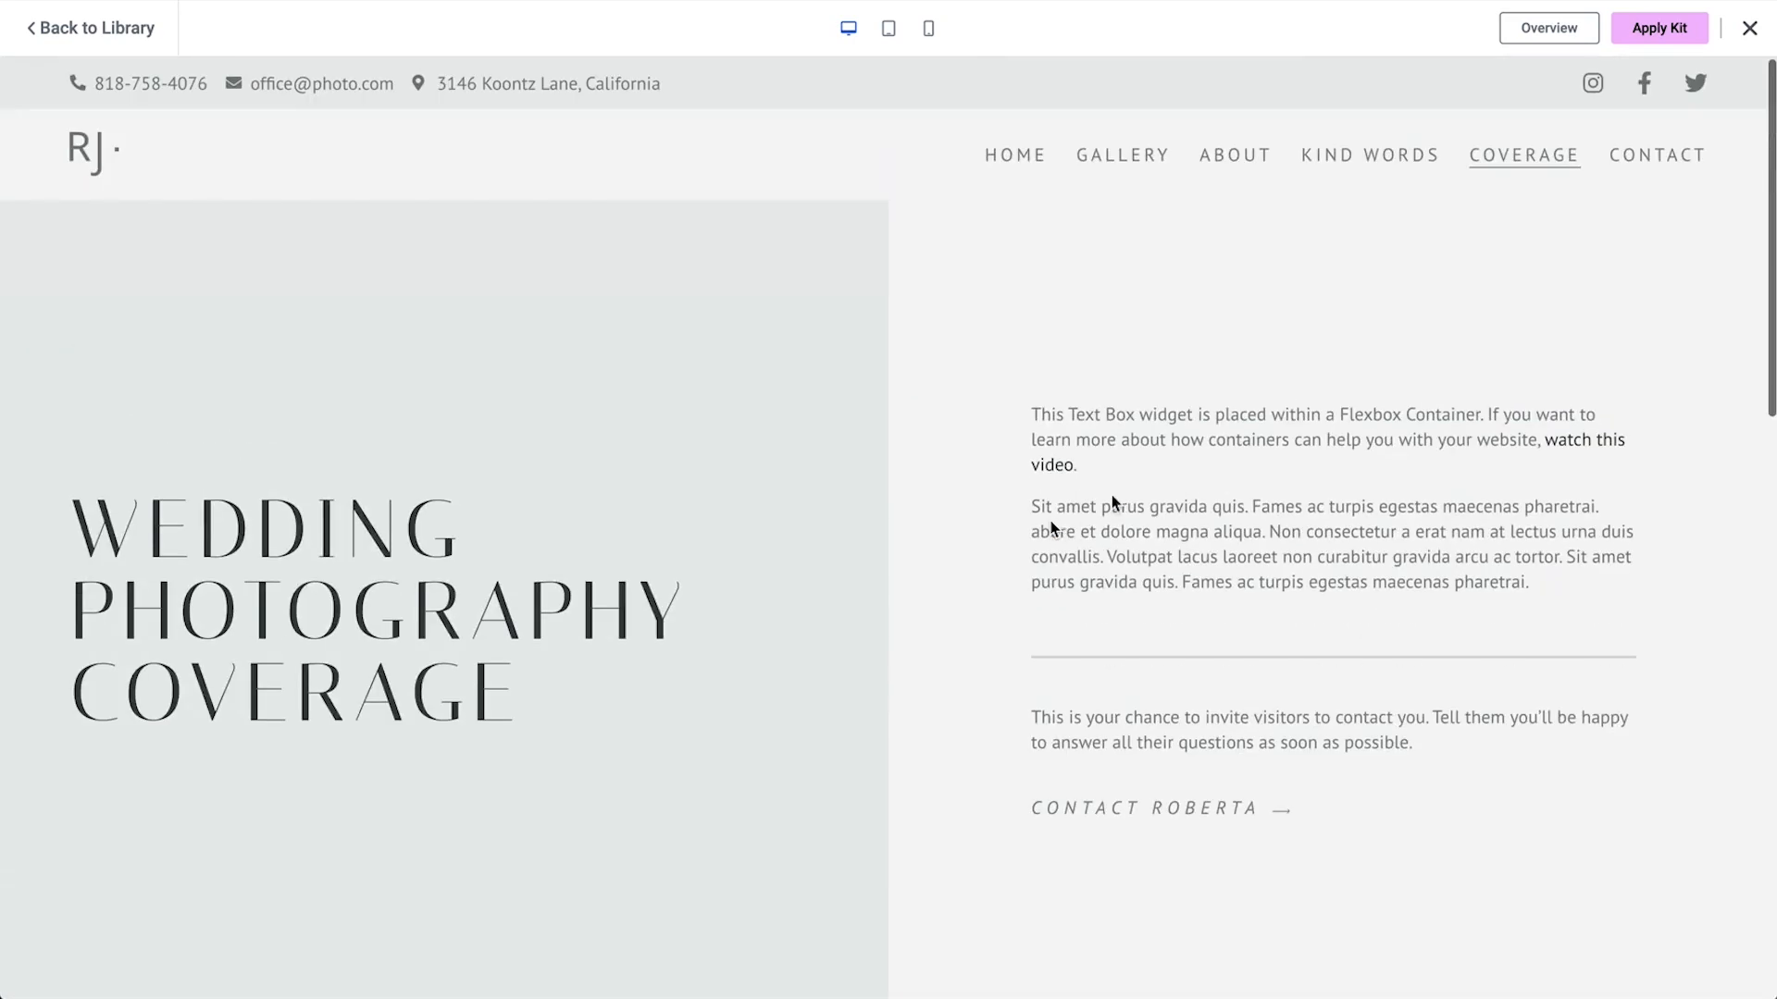
left_click(1687, 166)
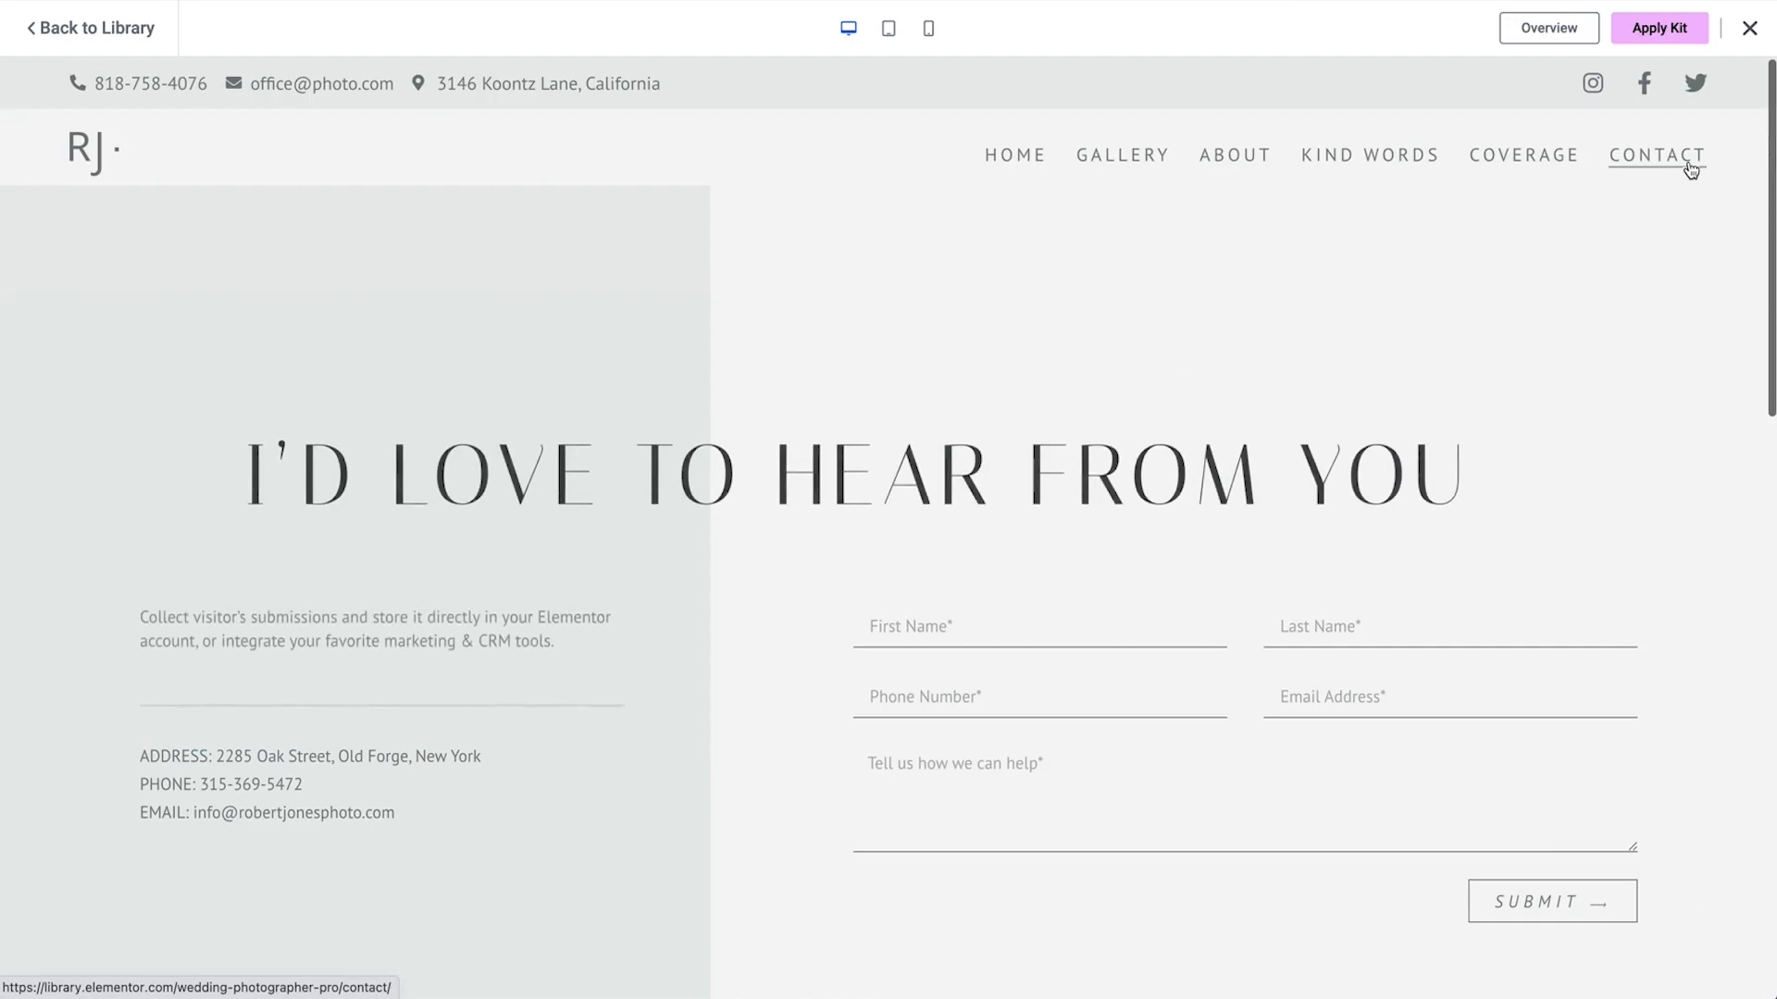
scroll(1691, 167, "down", 5)
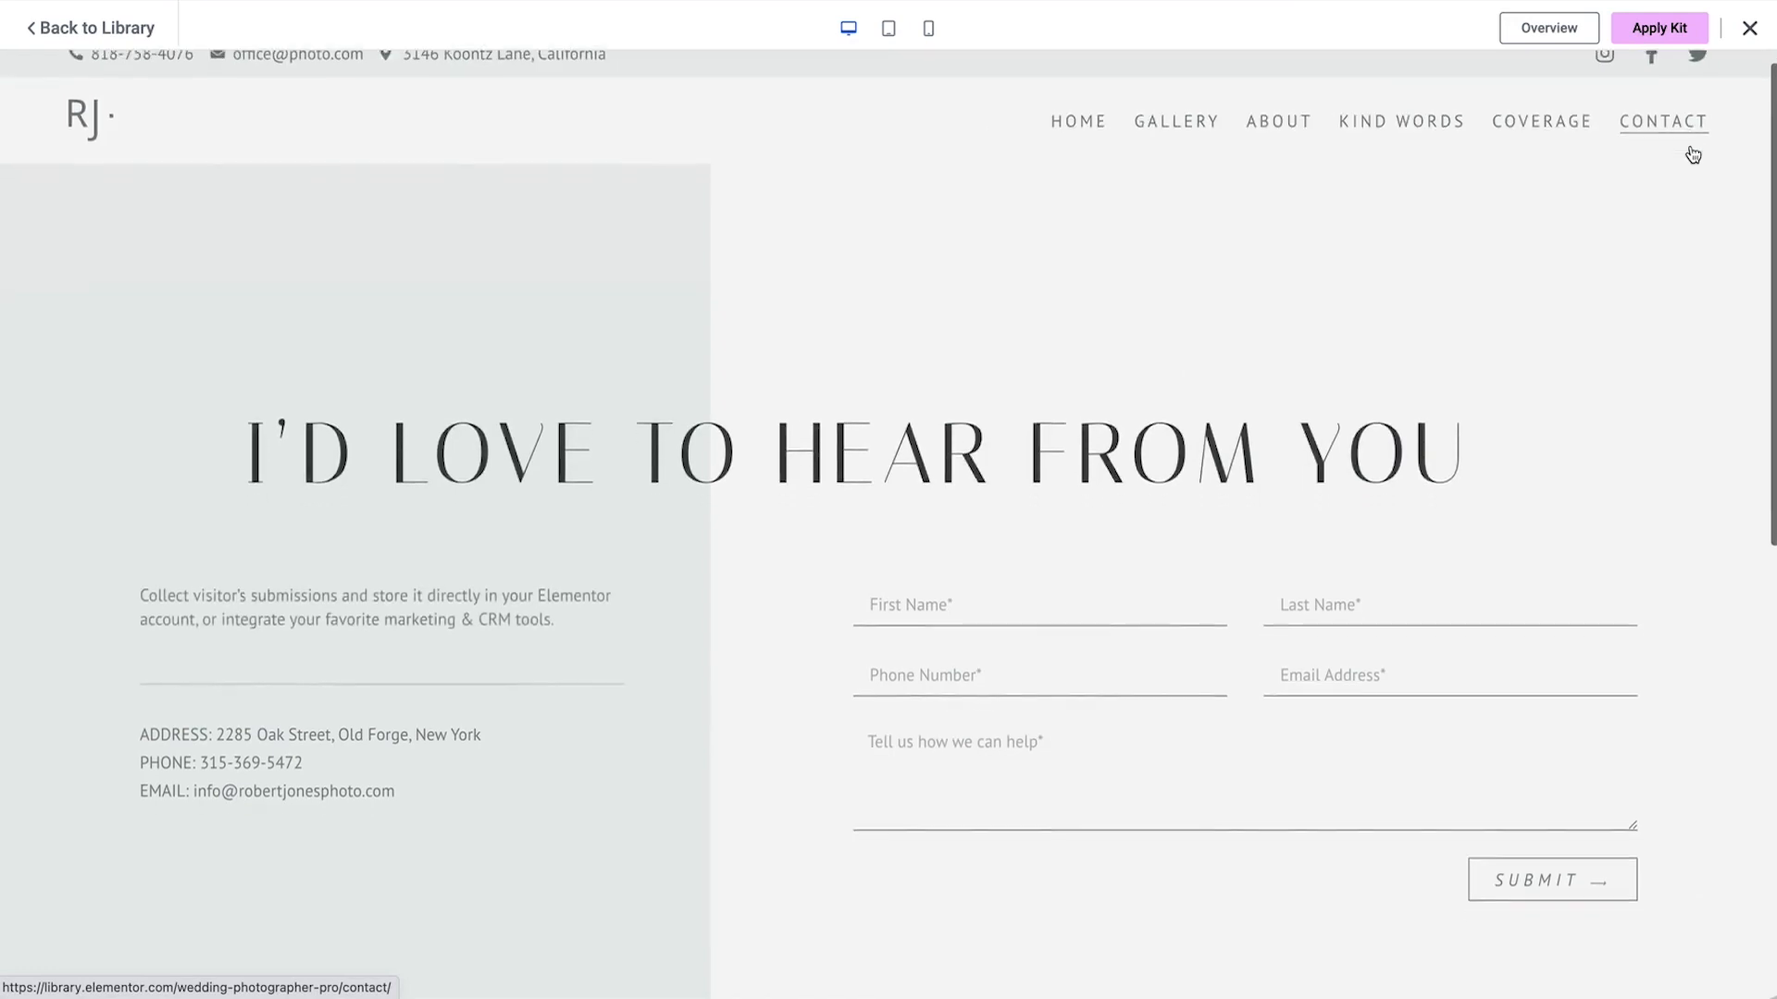
scroll(1692, 155, "down", 5)
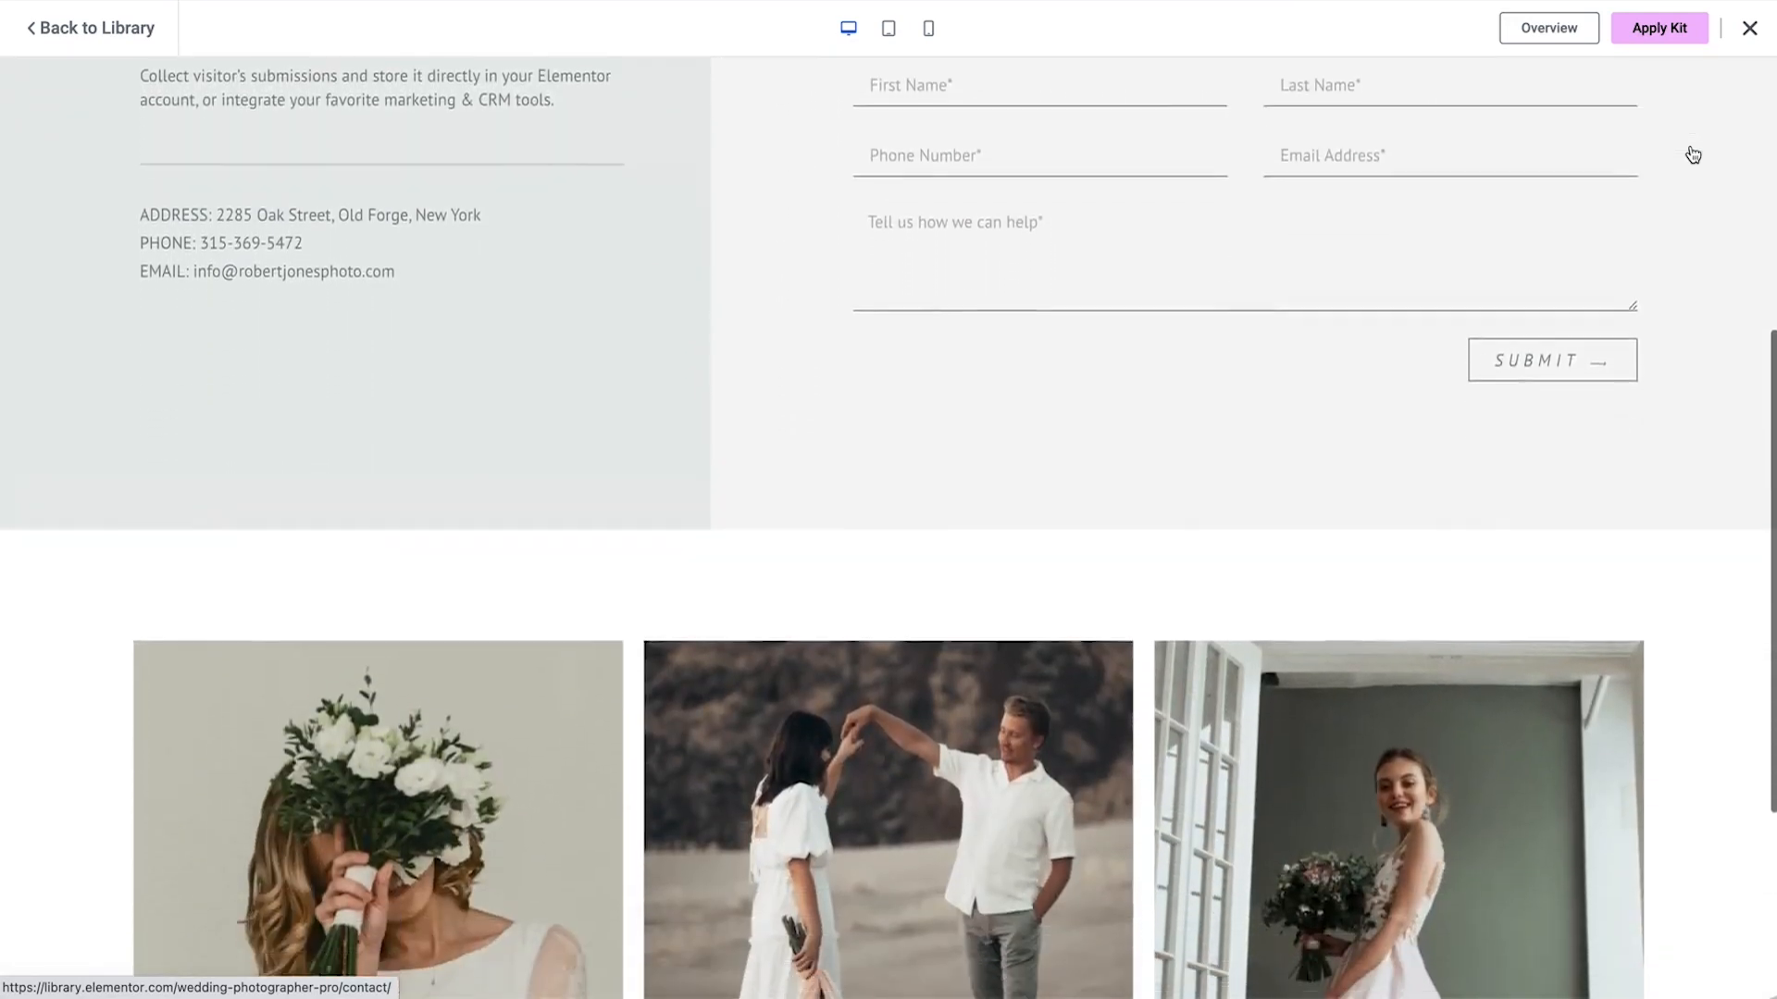
scroll(1693, 155, "up", 10)
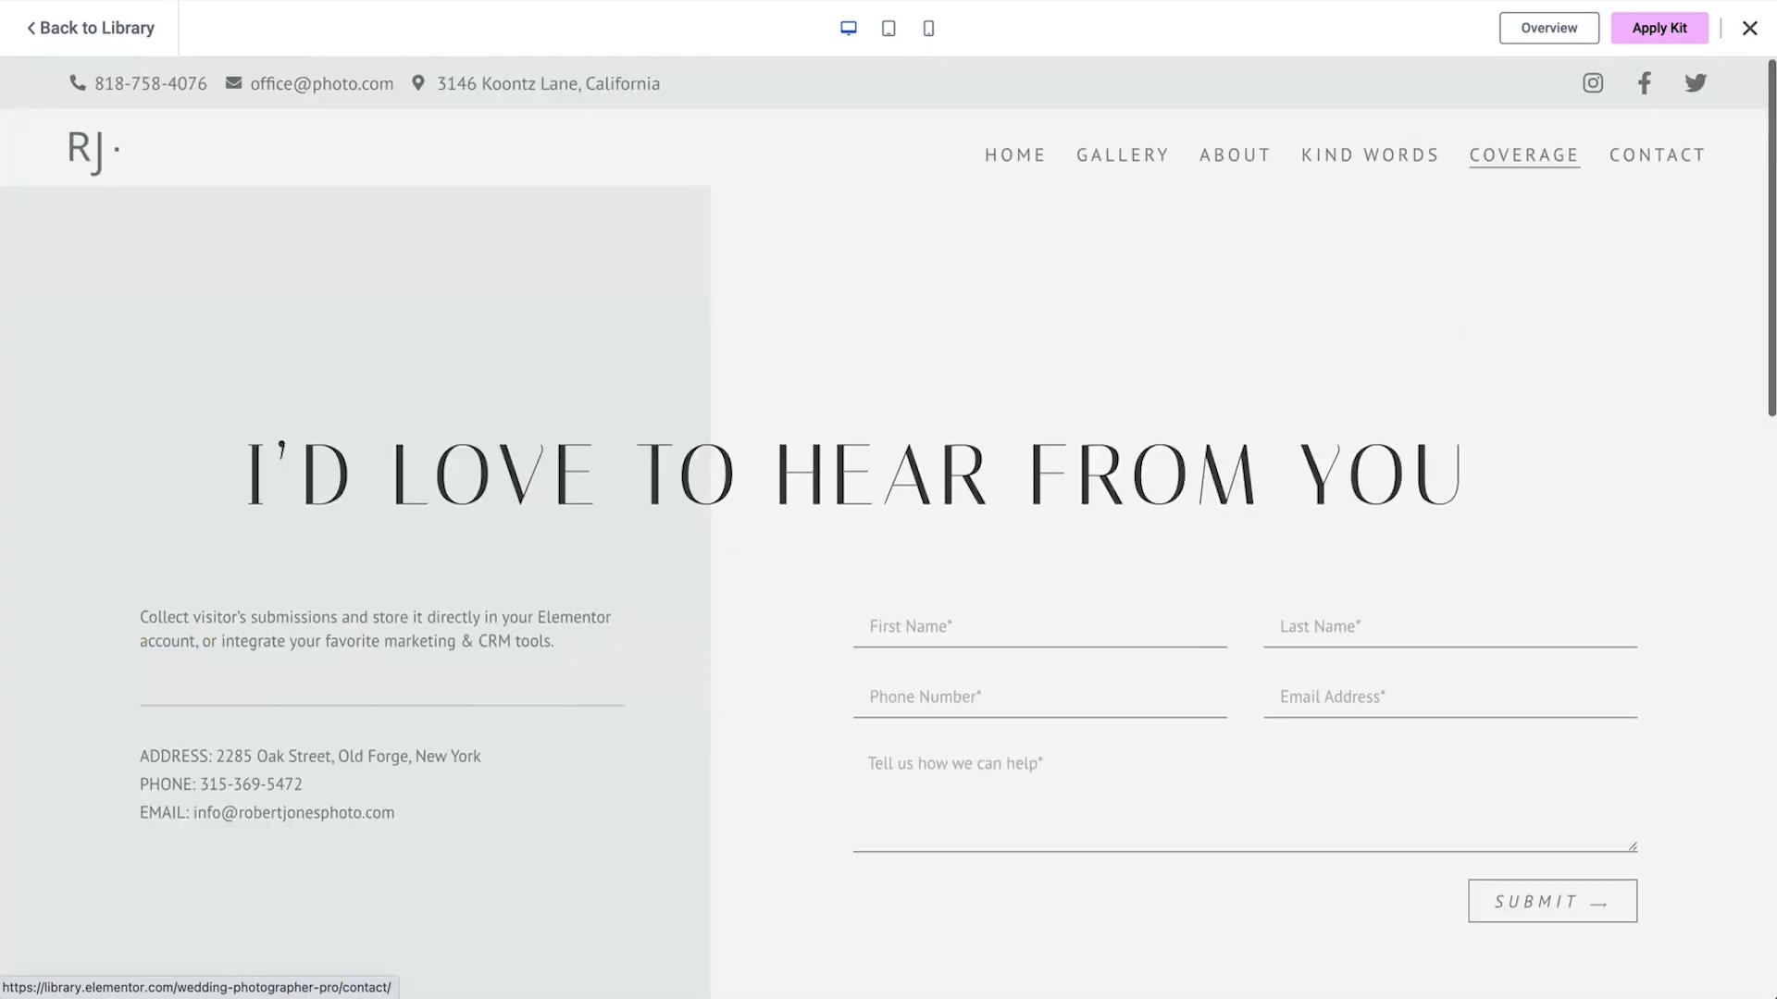
Review the Gallery page in the desktop preview and the mobile preview
left_click(1148, 168)
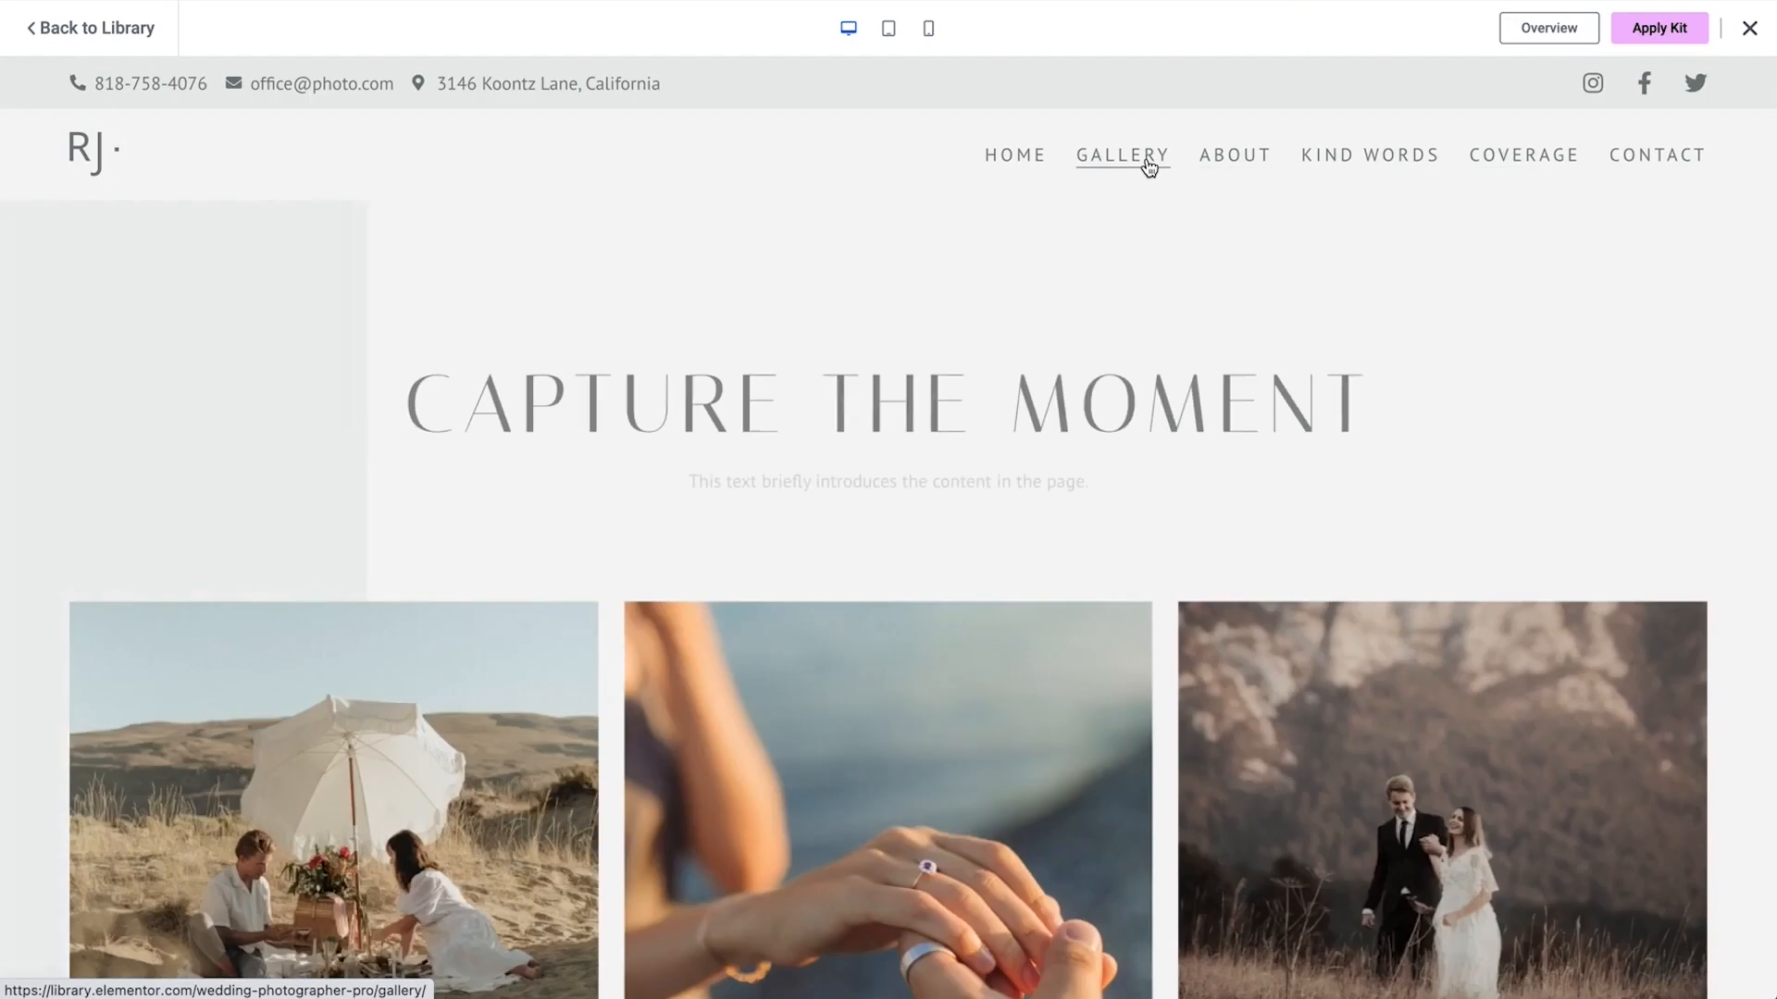
scroll(789, 554, "down", 10)
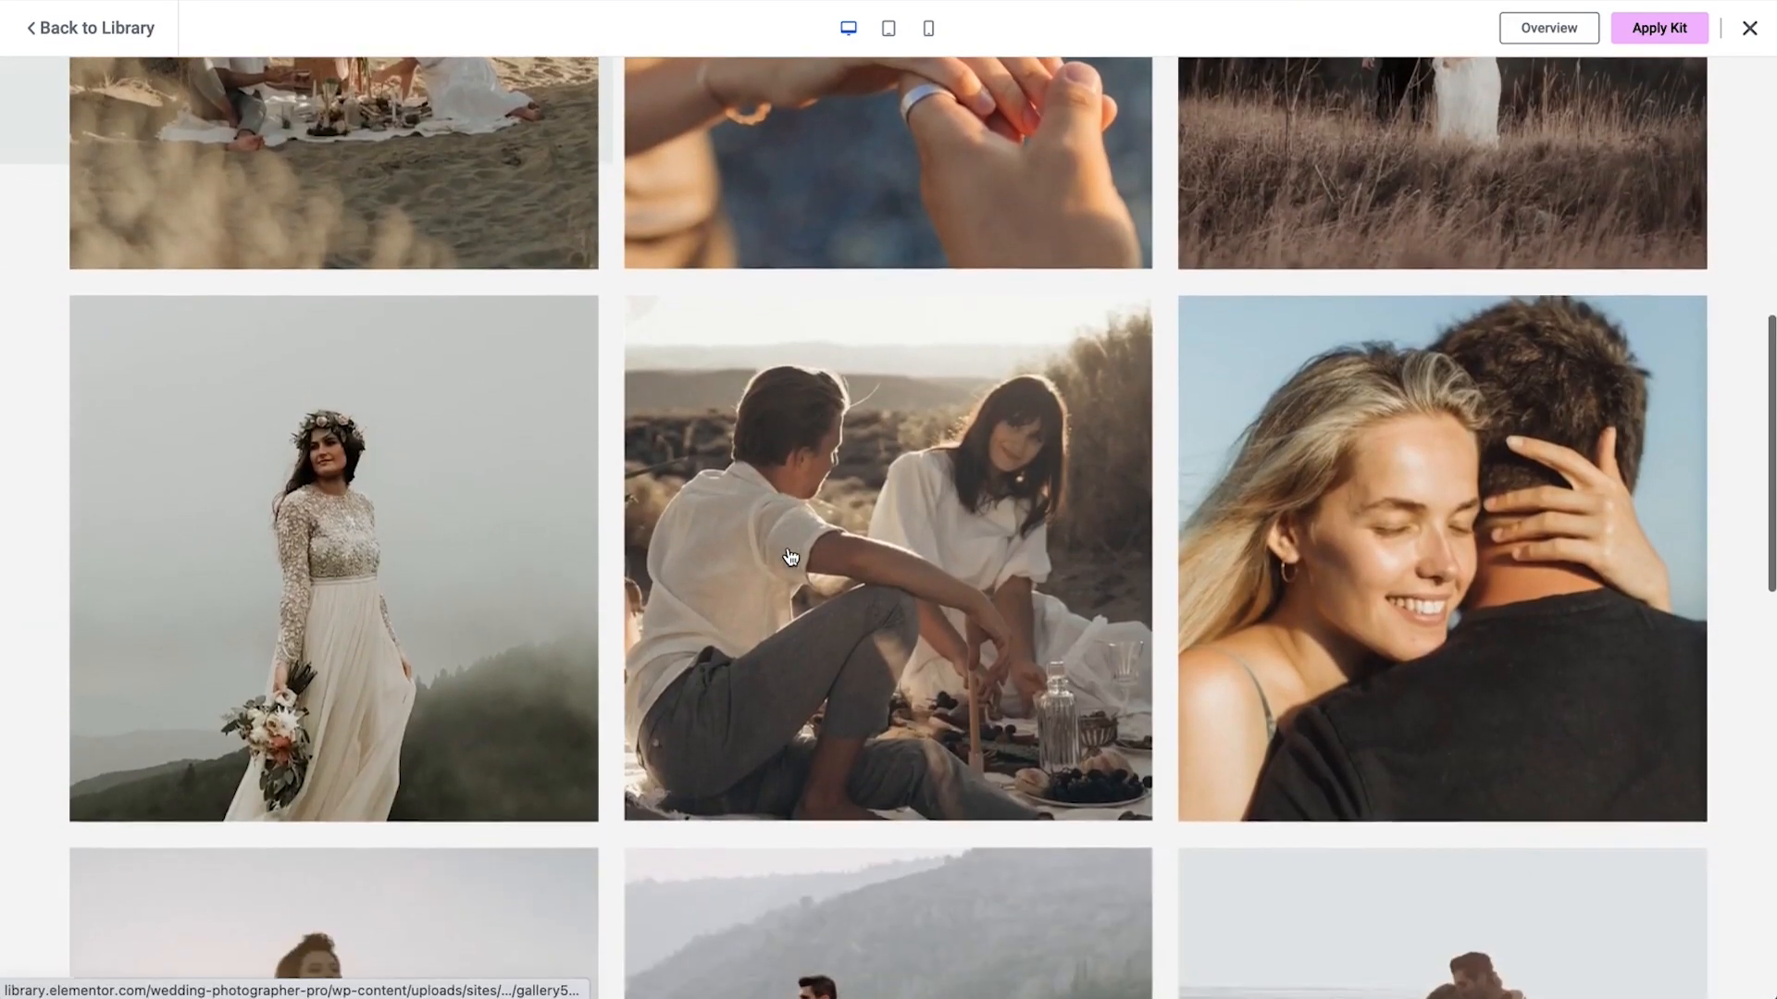
scroll(788, 553, "down", 7)
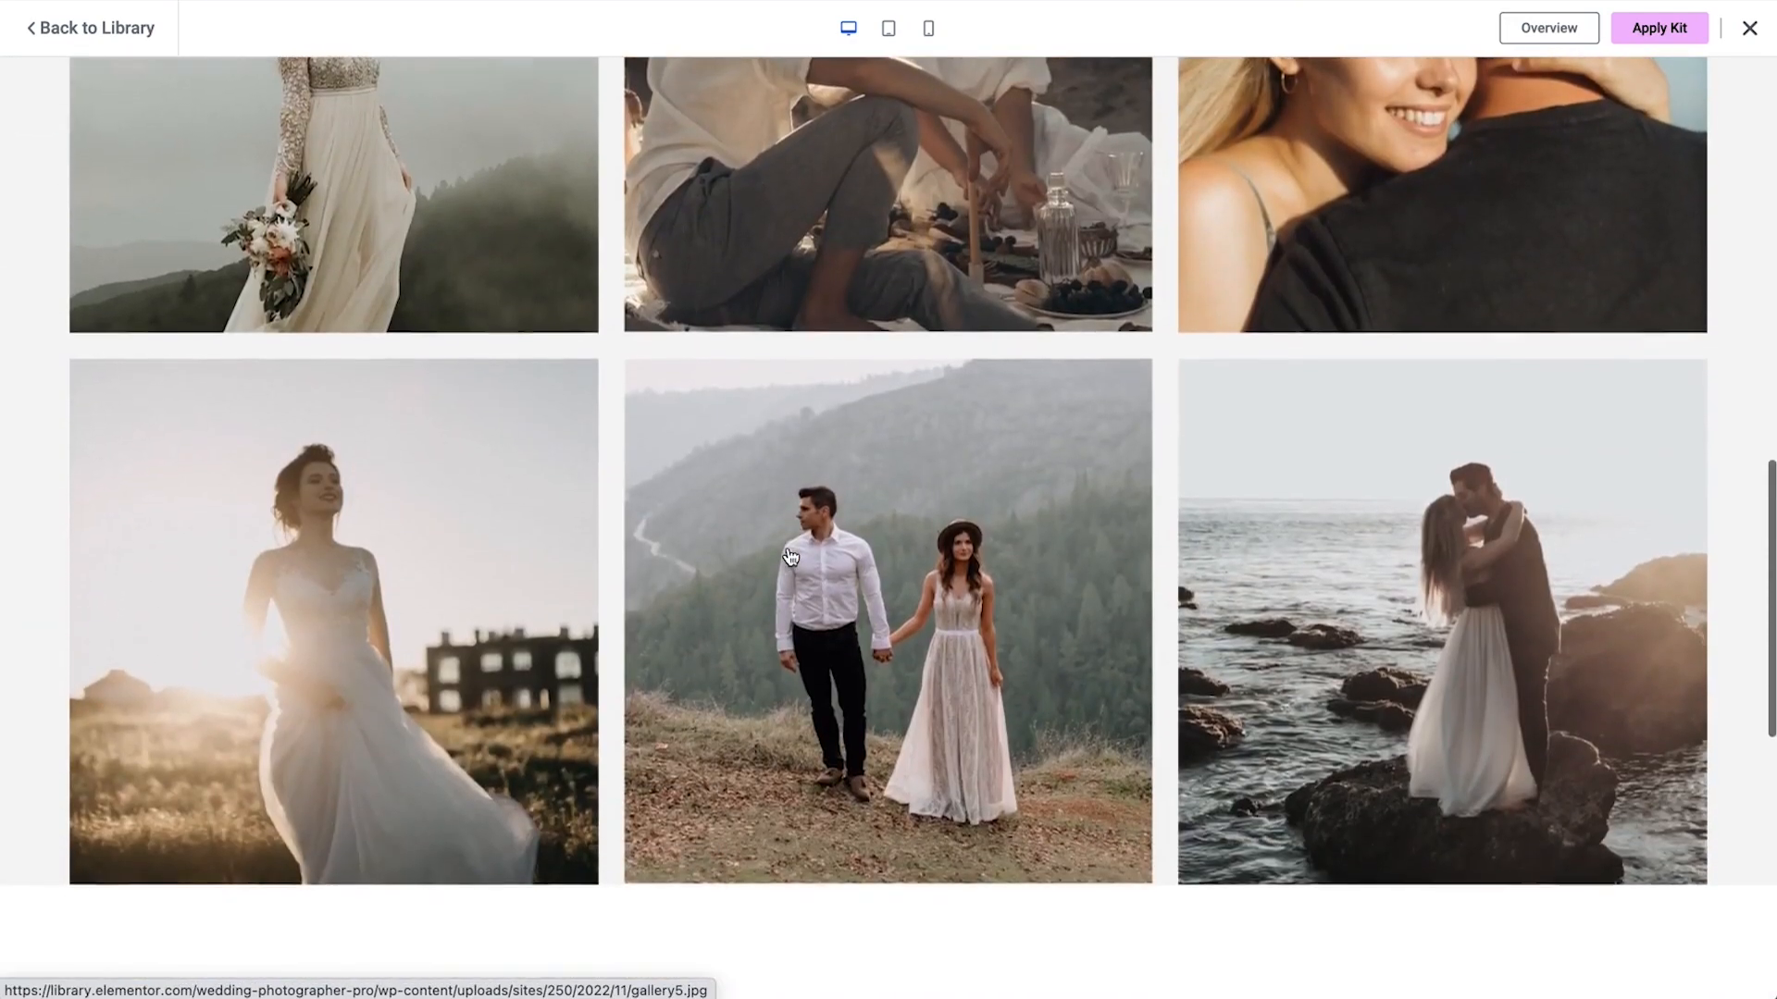
scroll(788, 553, "down", 6)
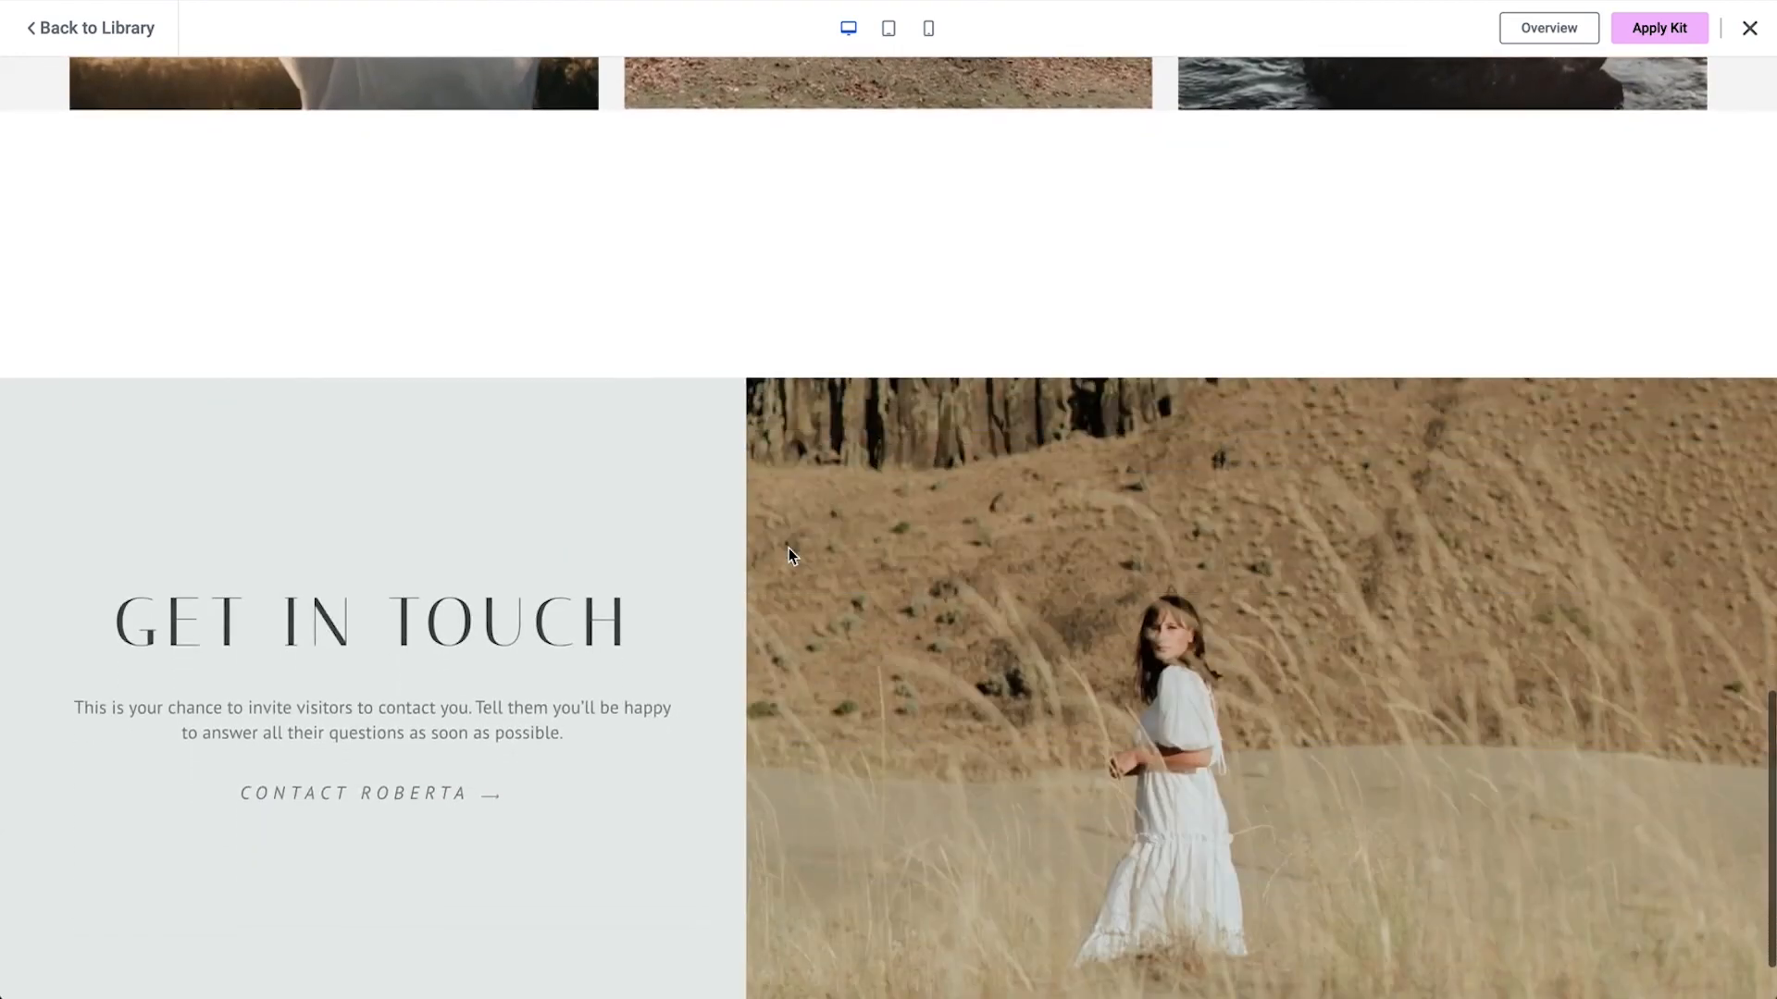
scroll(789, 548, "up", 20)
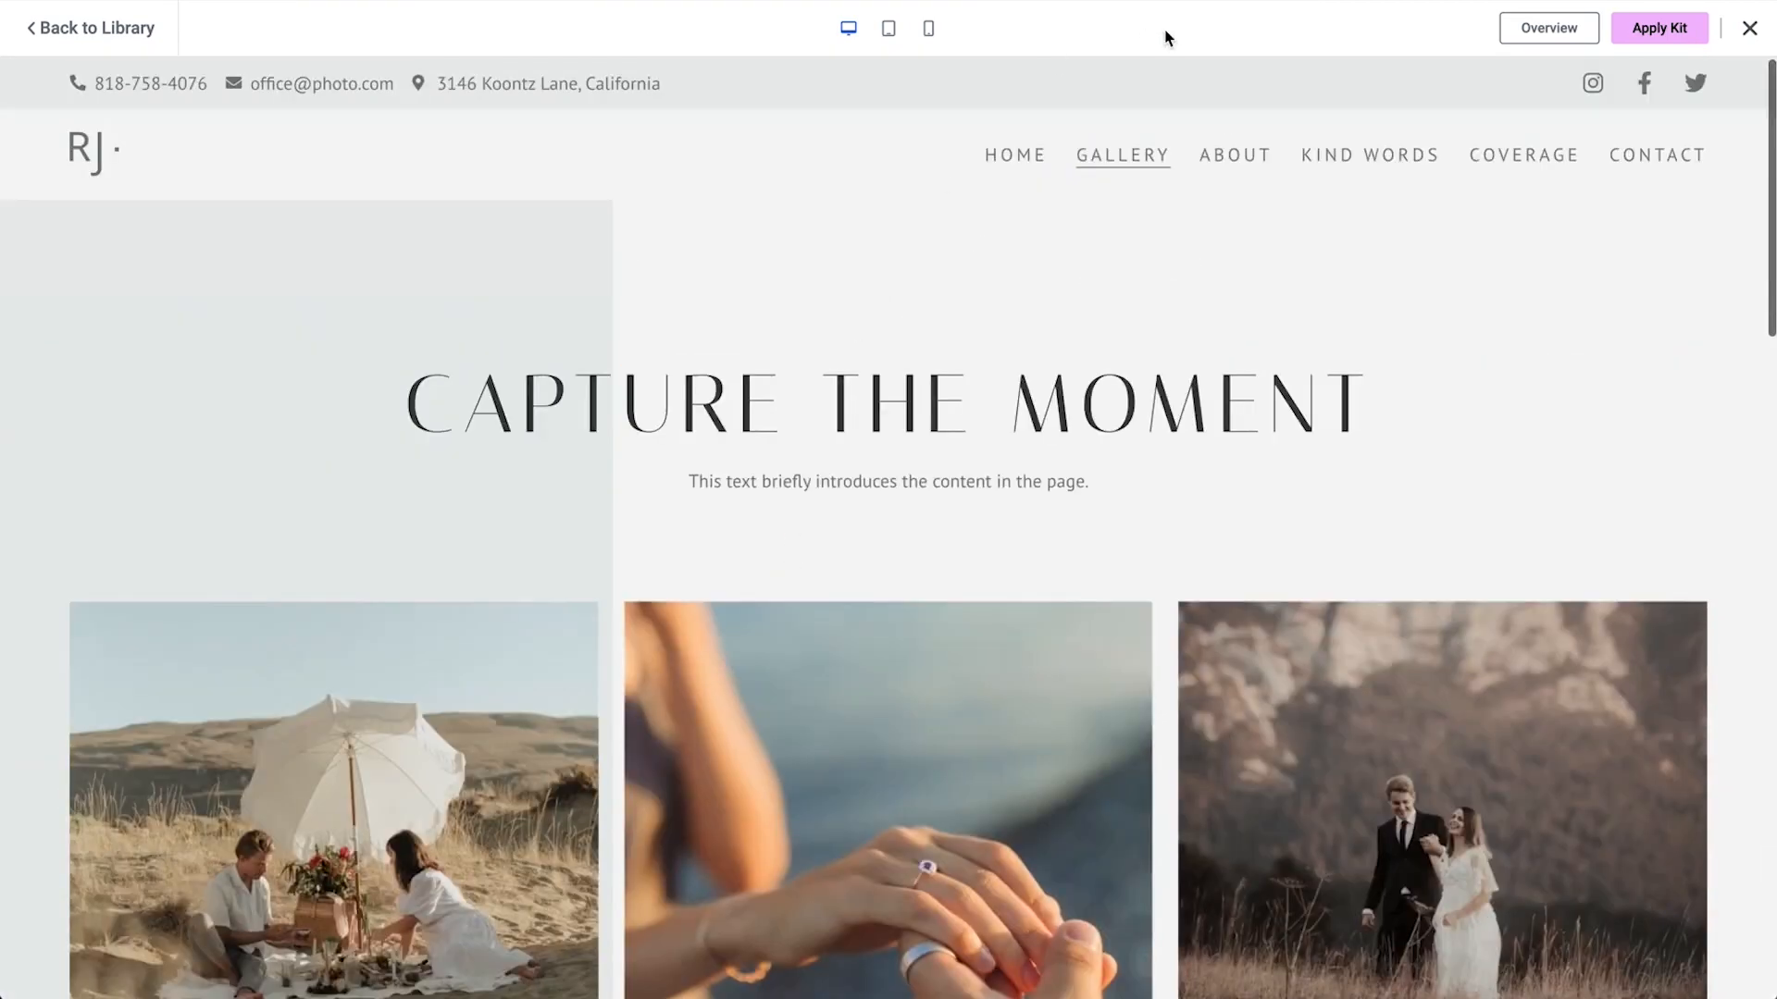
left_click(928, 29)
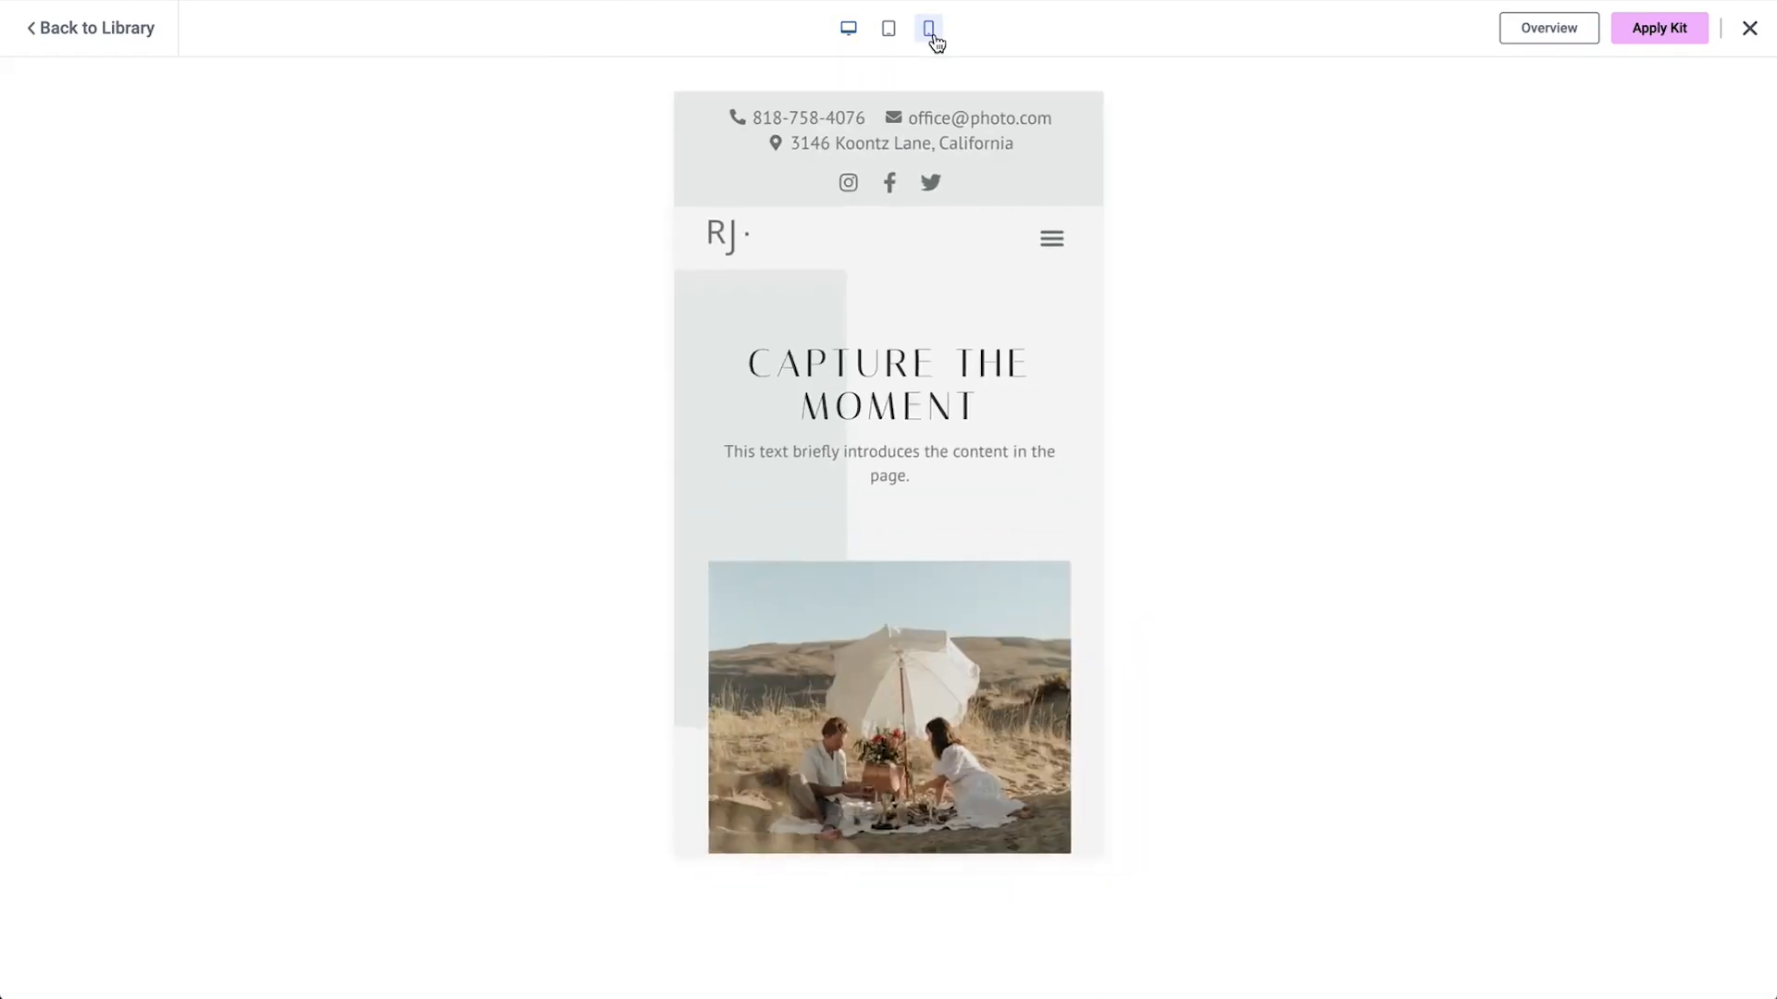
scroll(853, 637, "down", 1)
scroll(855, 638, "down", 15)
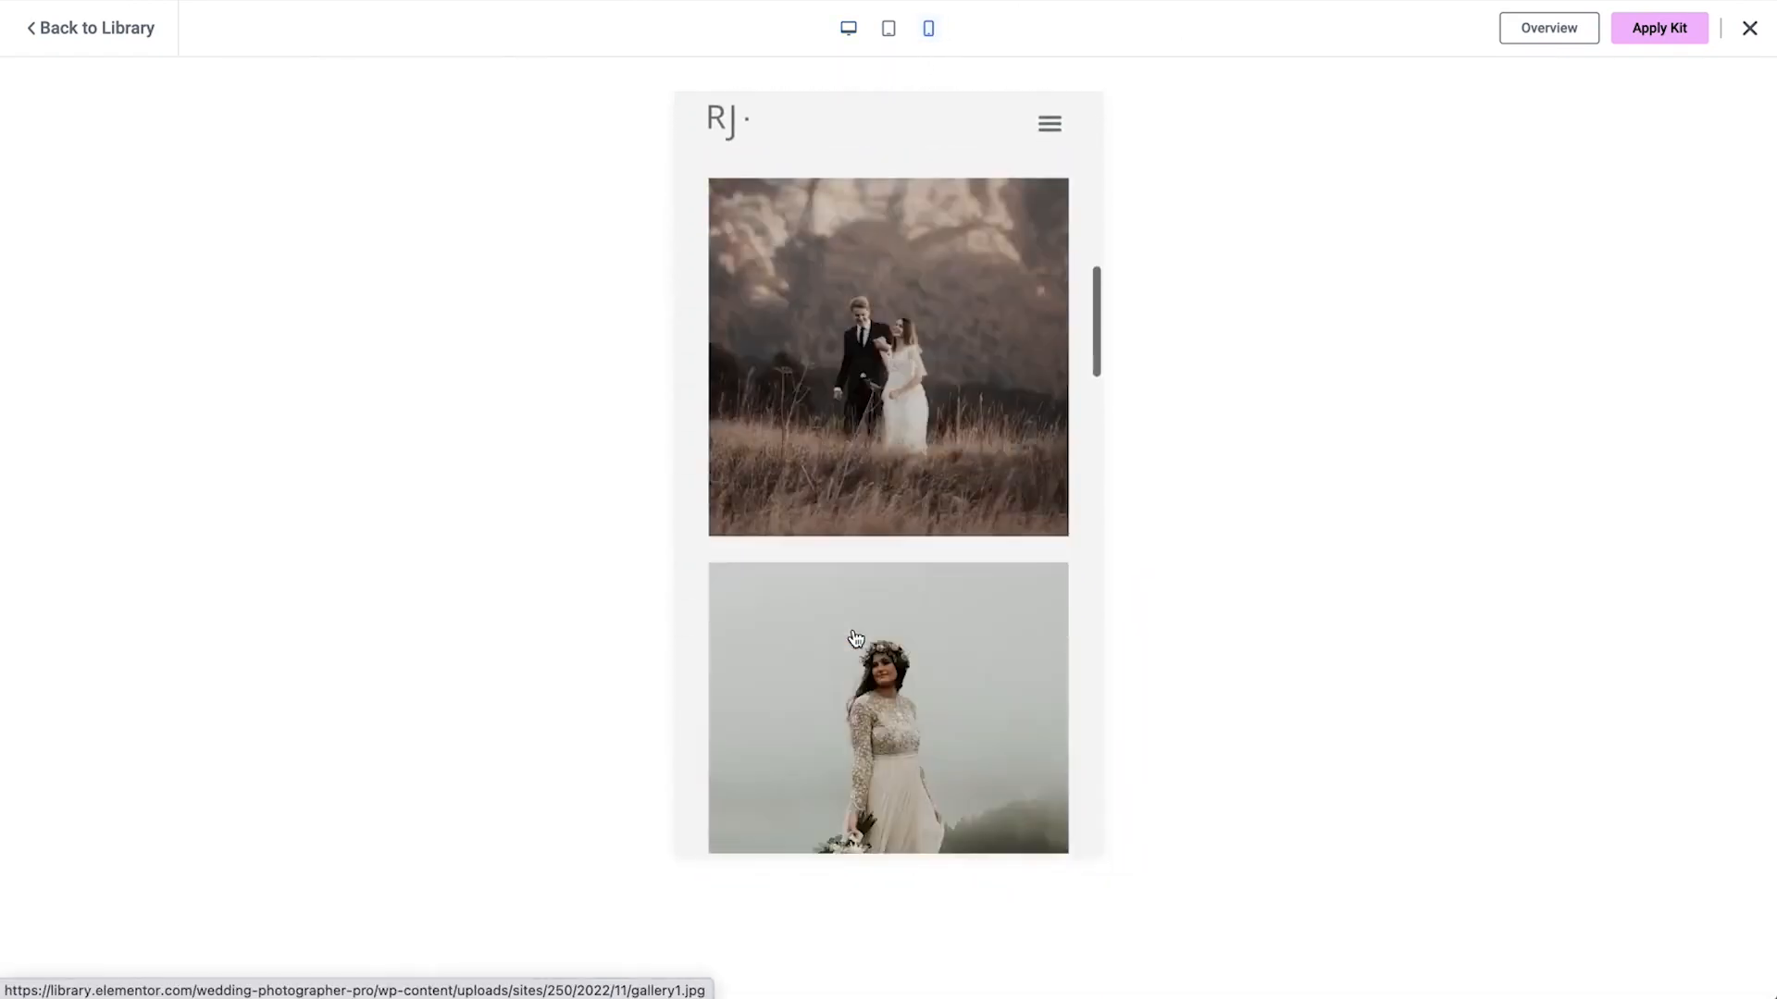
scroll(855, 639, "down", 12)
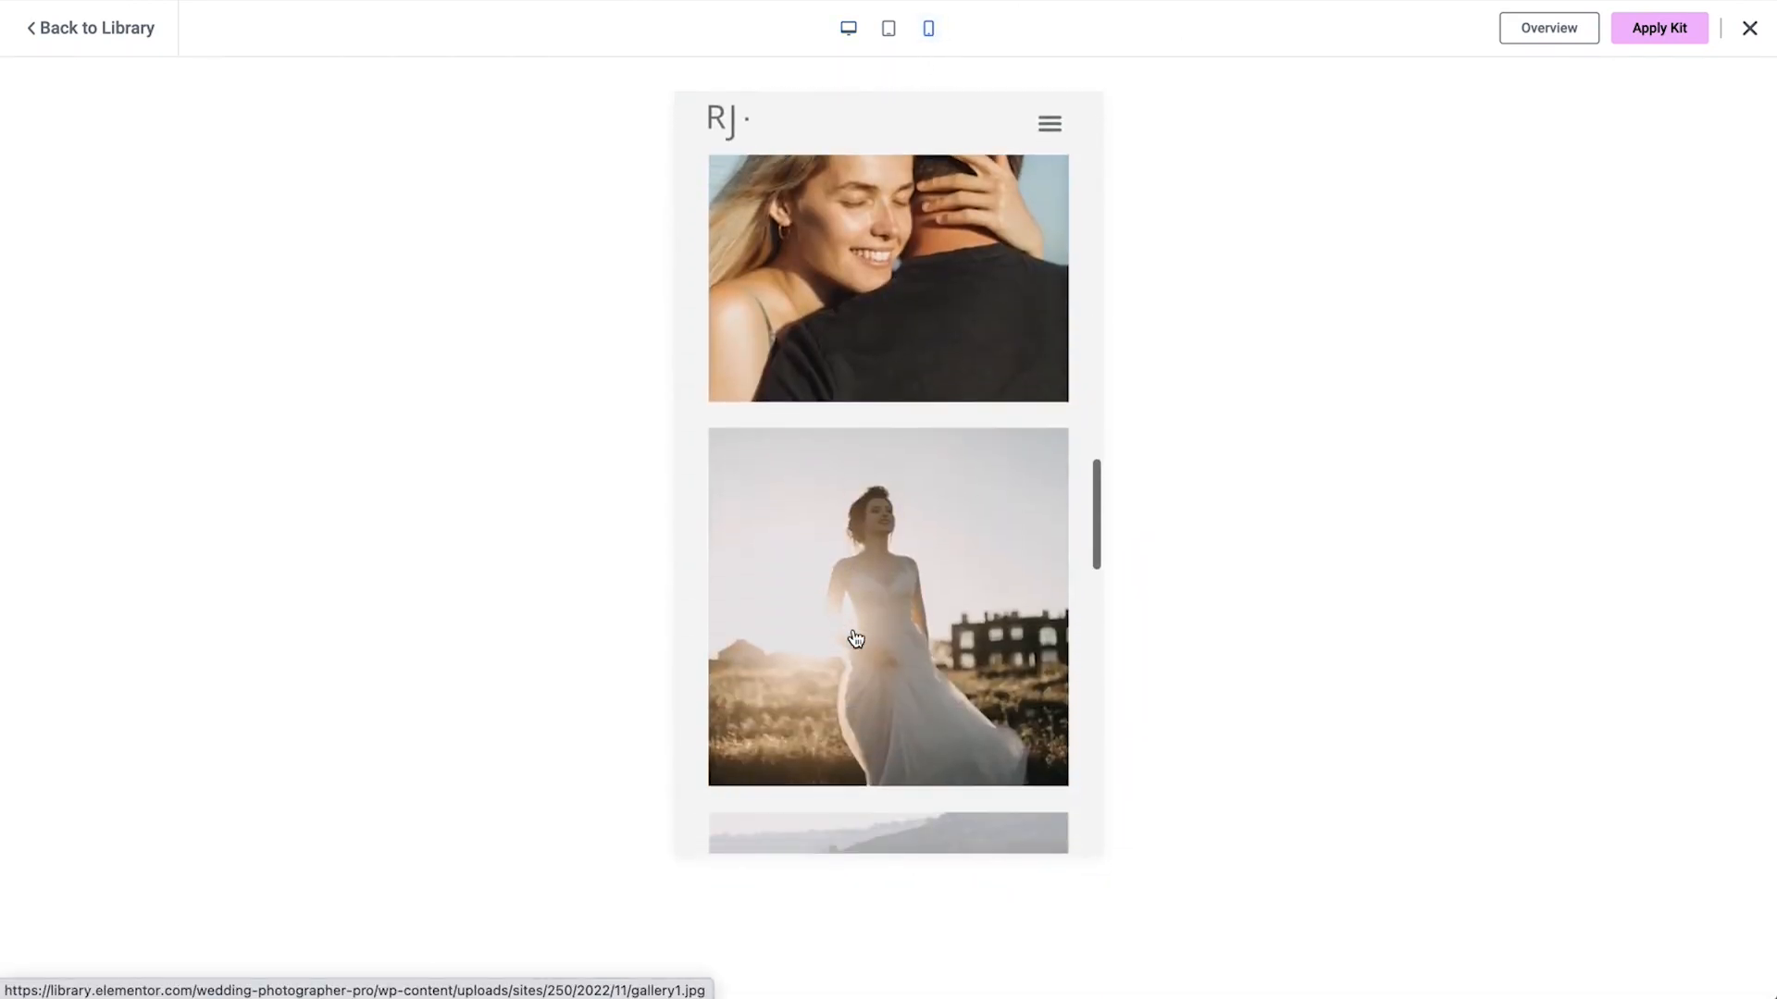
scroll(855, 638, "down", 12)
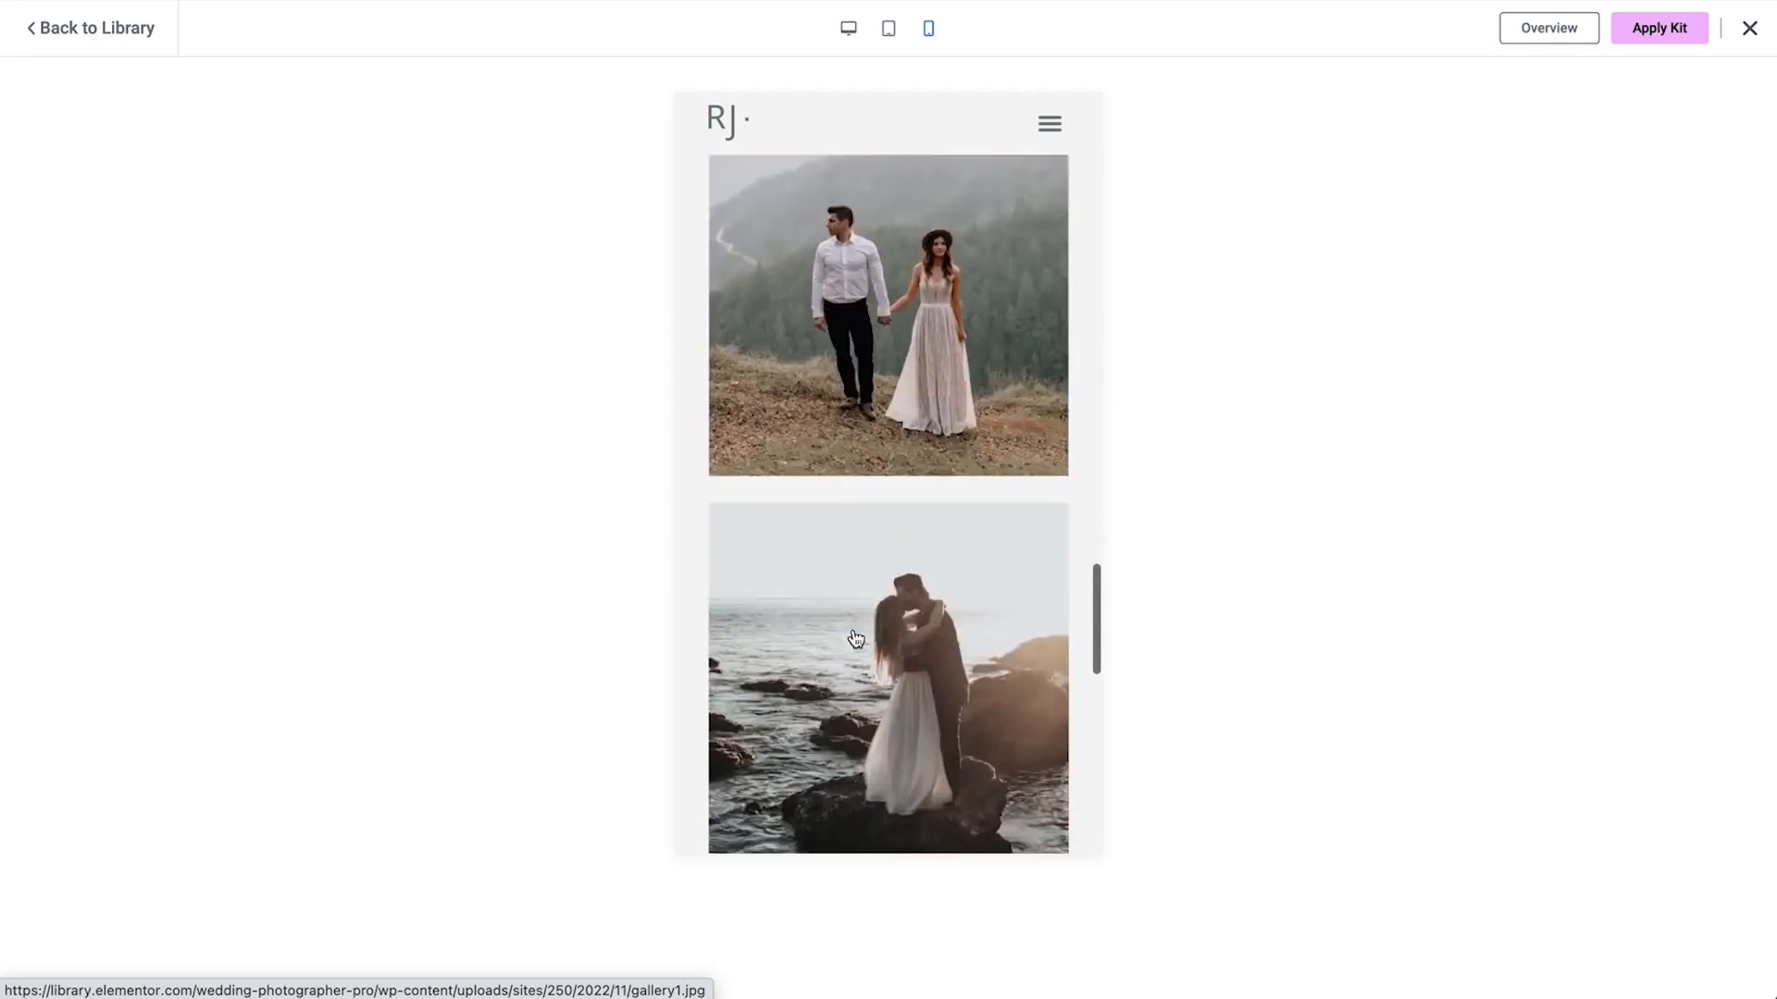
scroll(855, 639, "down", 5)
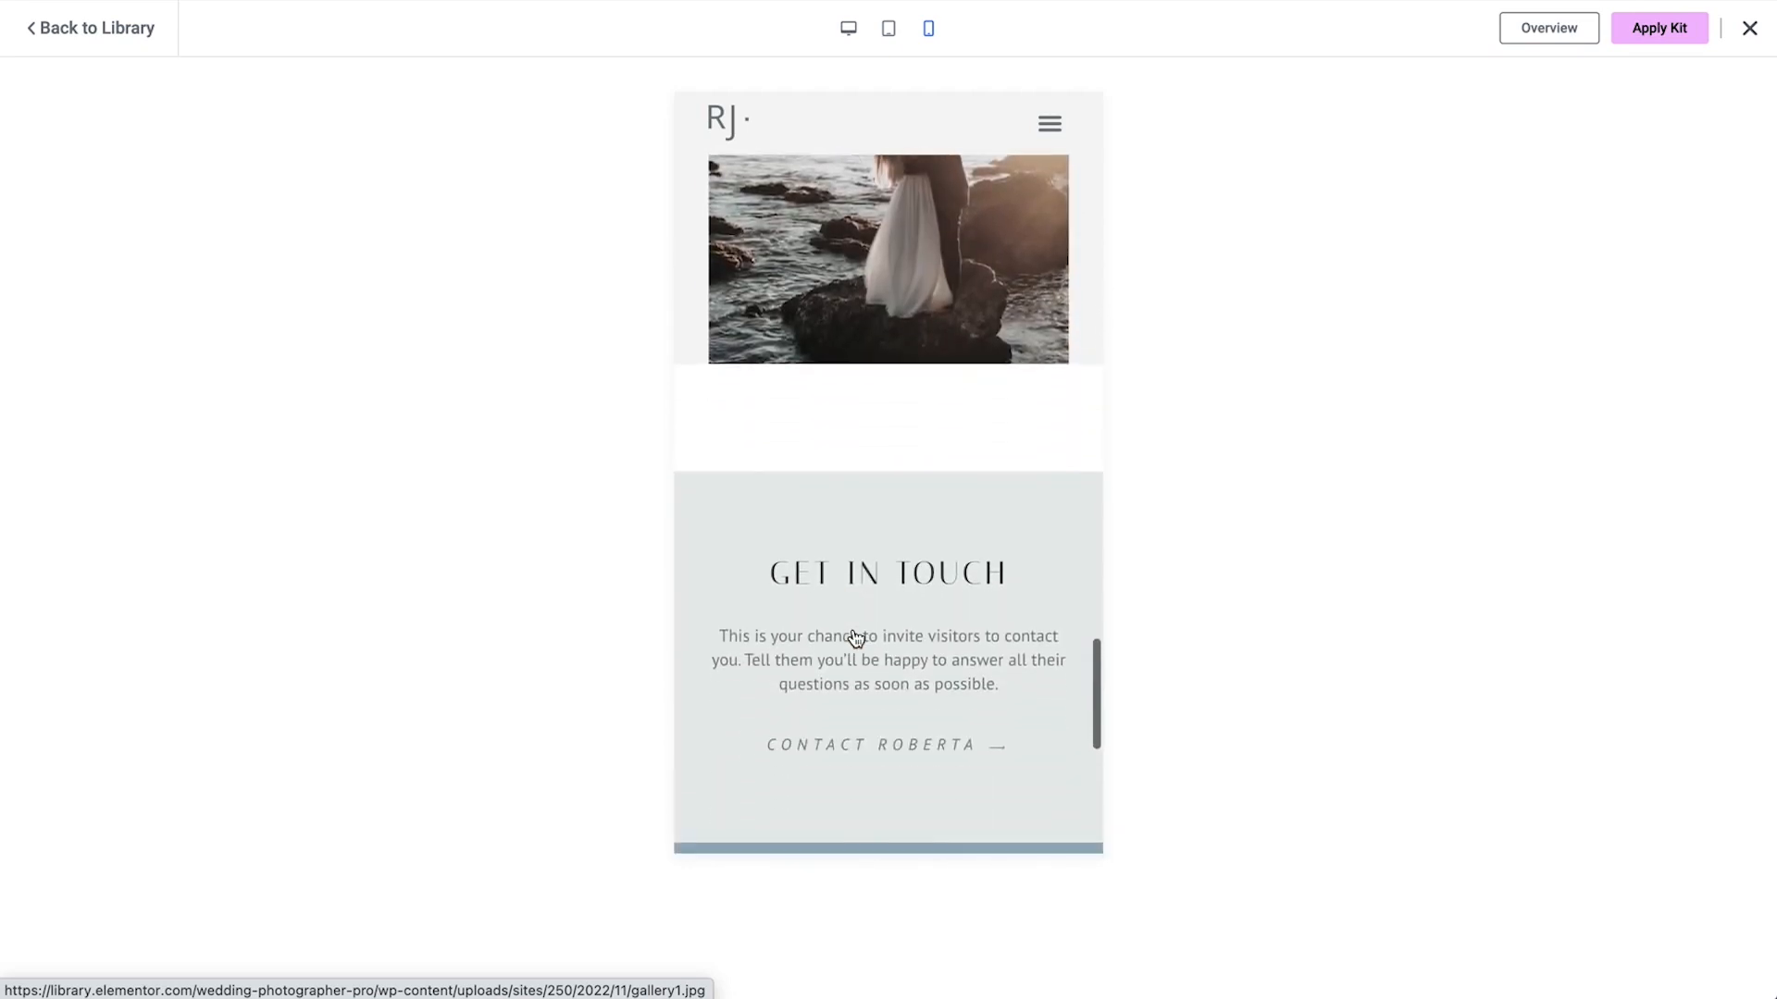
scroll(855, 638, "up", 20)
Apply the entire Wedding Photographer kit to the site
left_click(1658, 35)
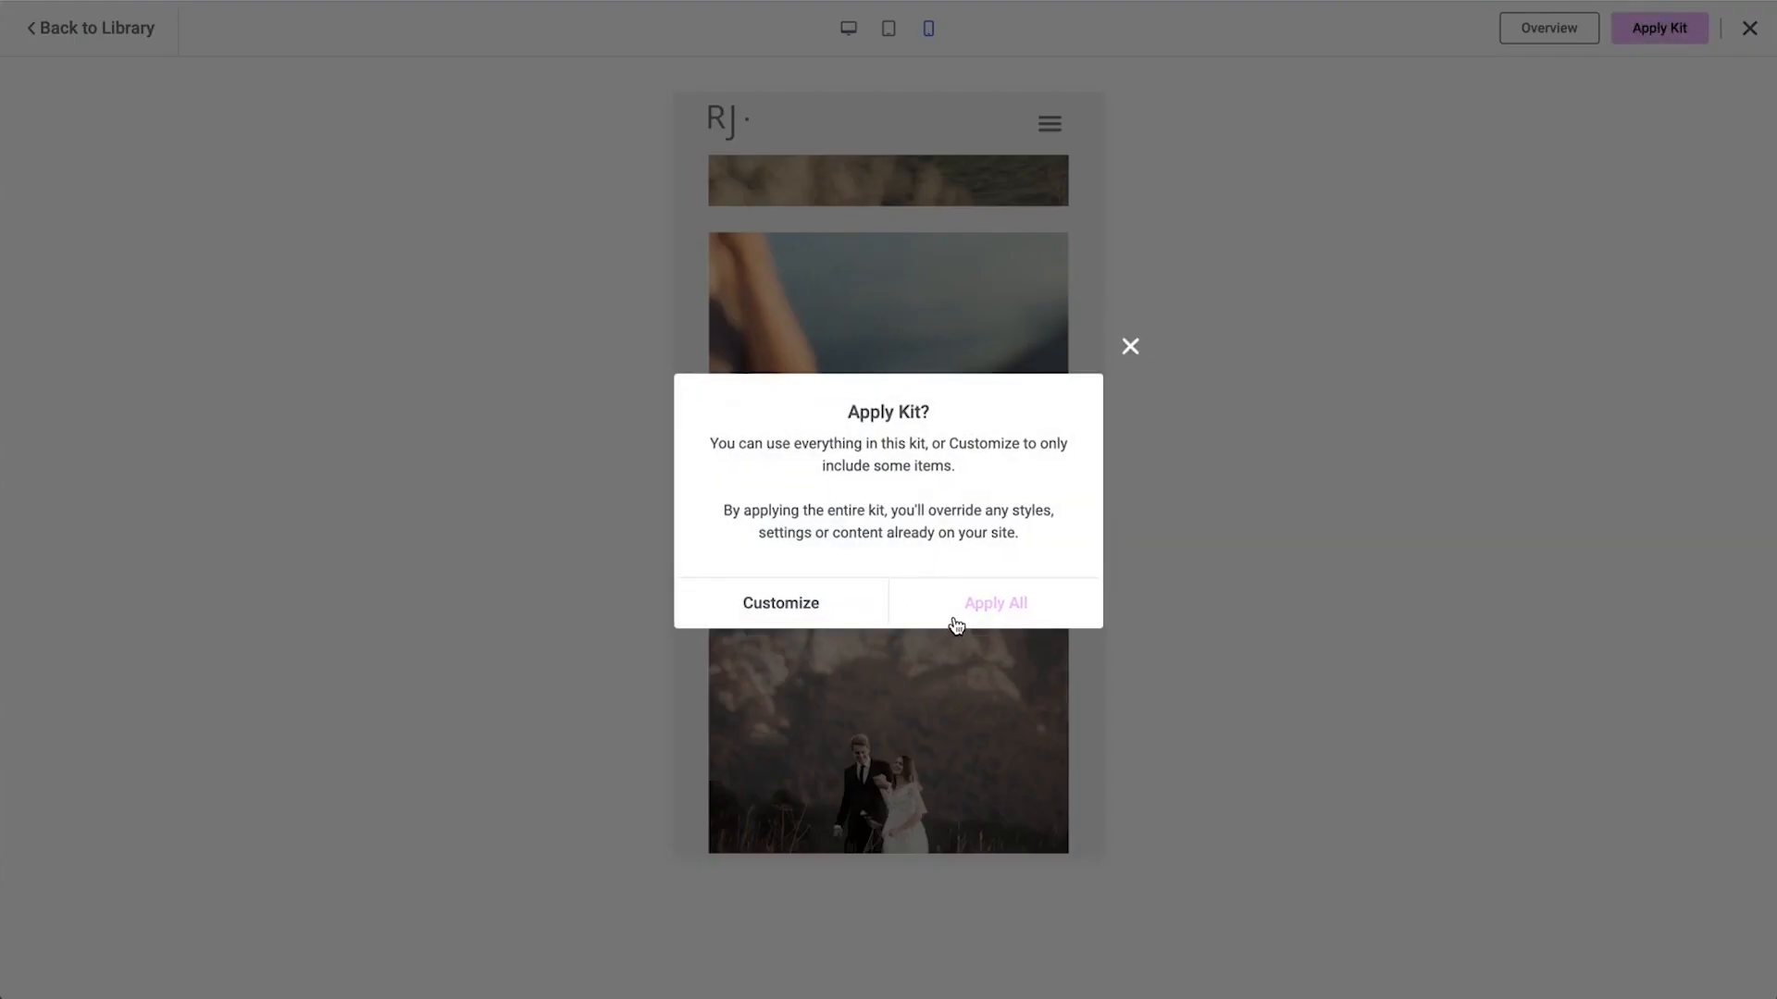
left_click(957, 615)
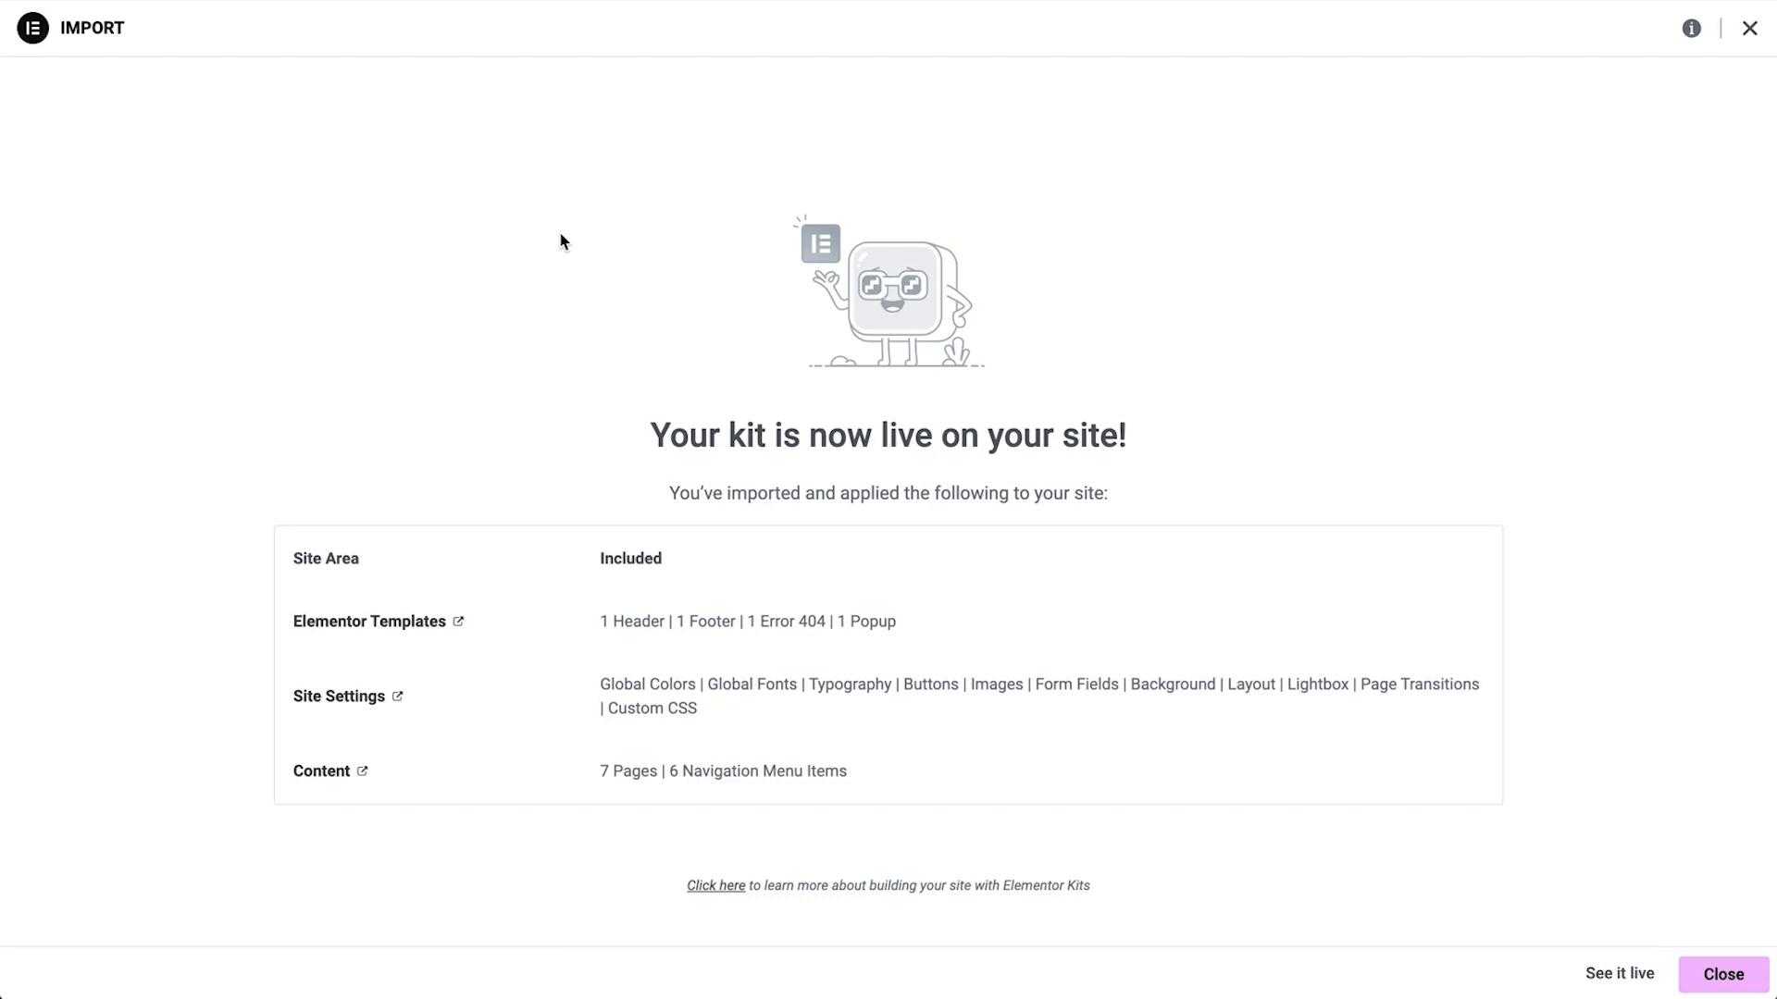
Open the live site and scroll through the imported home page
left_click(1610, 974)
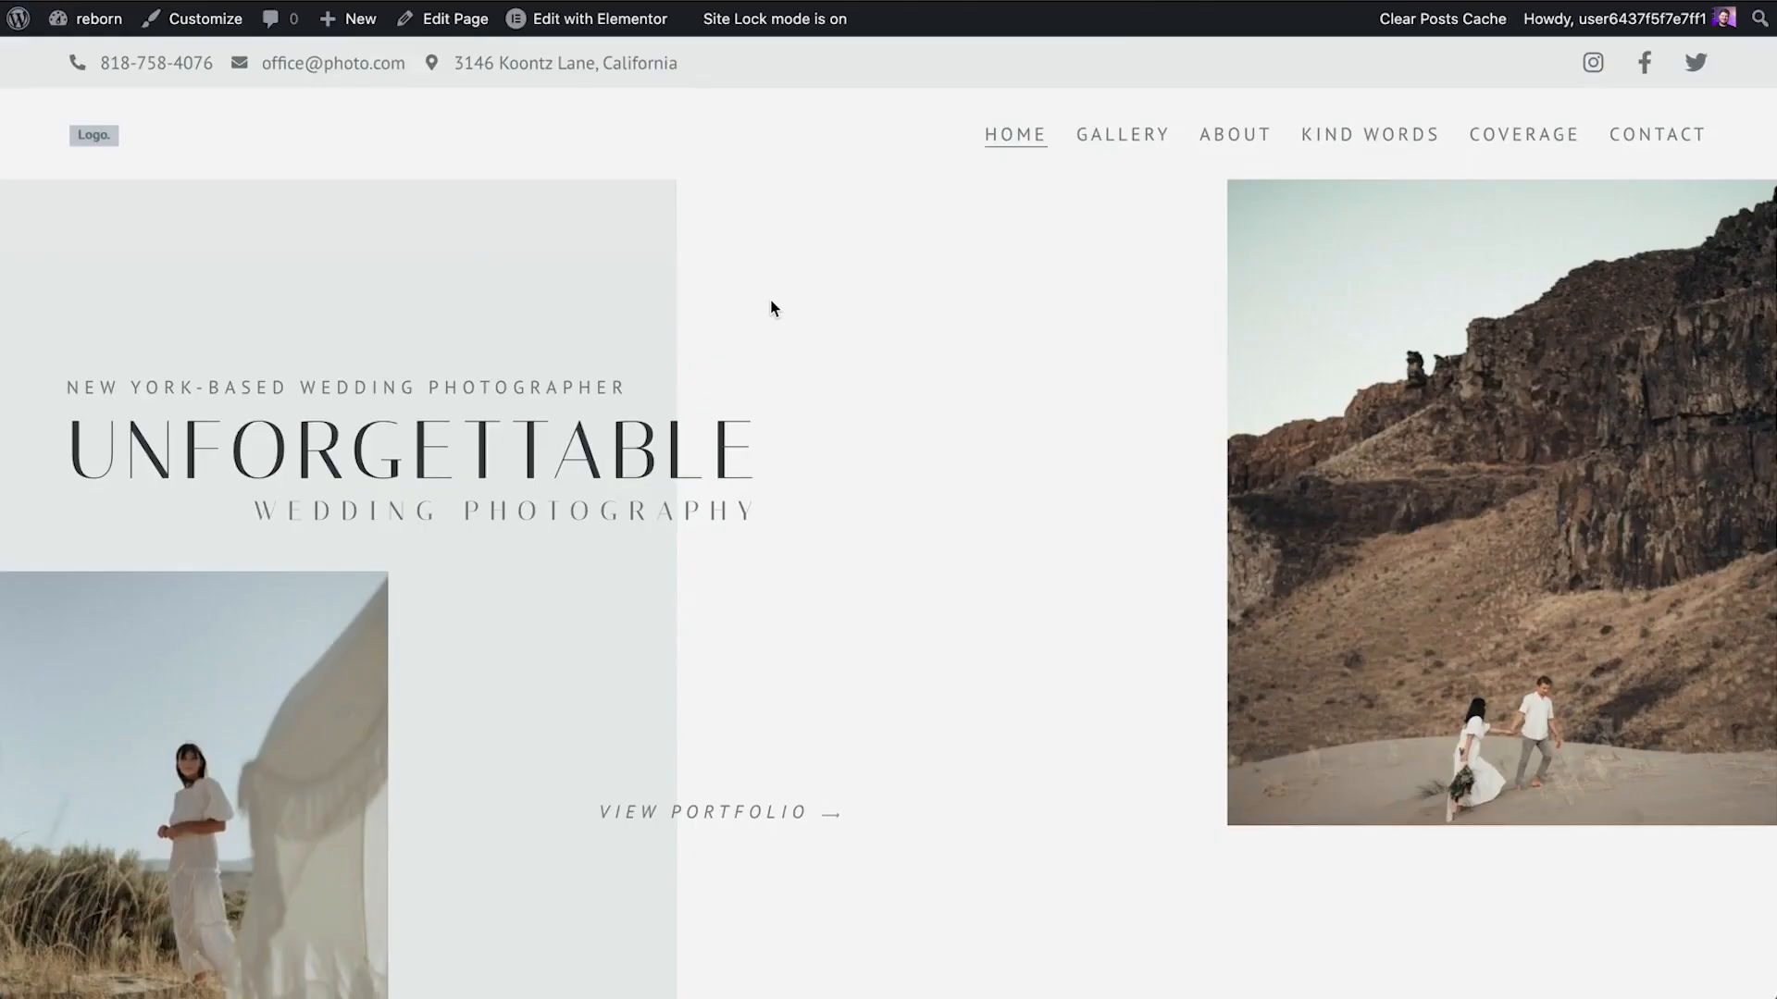
scroll(772, 308, "down", 6)
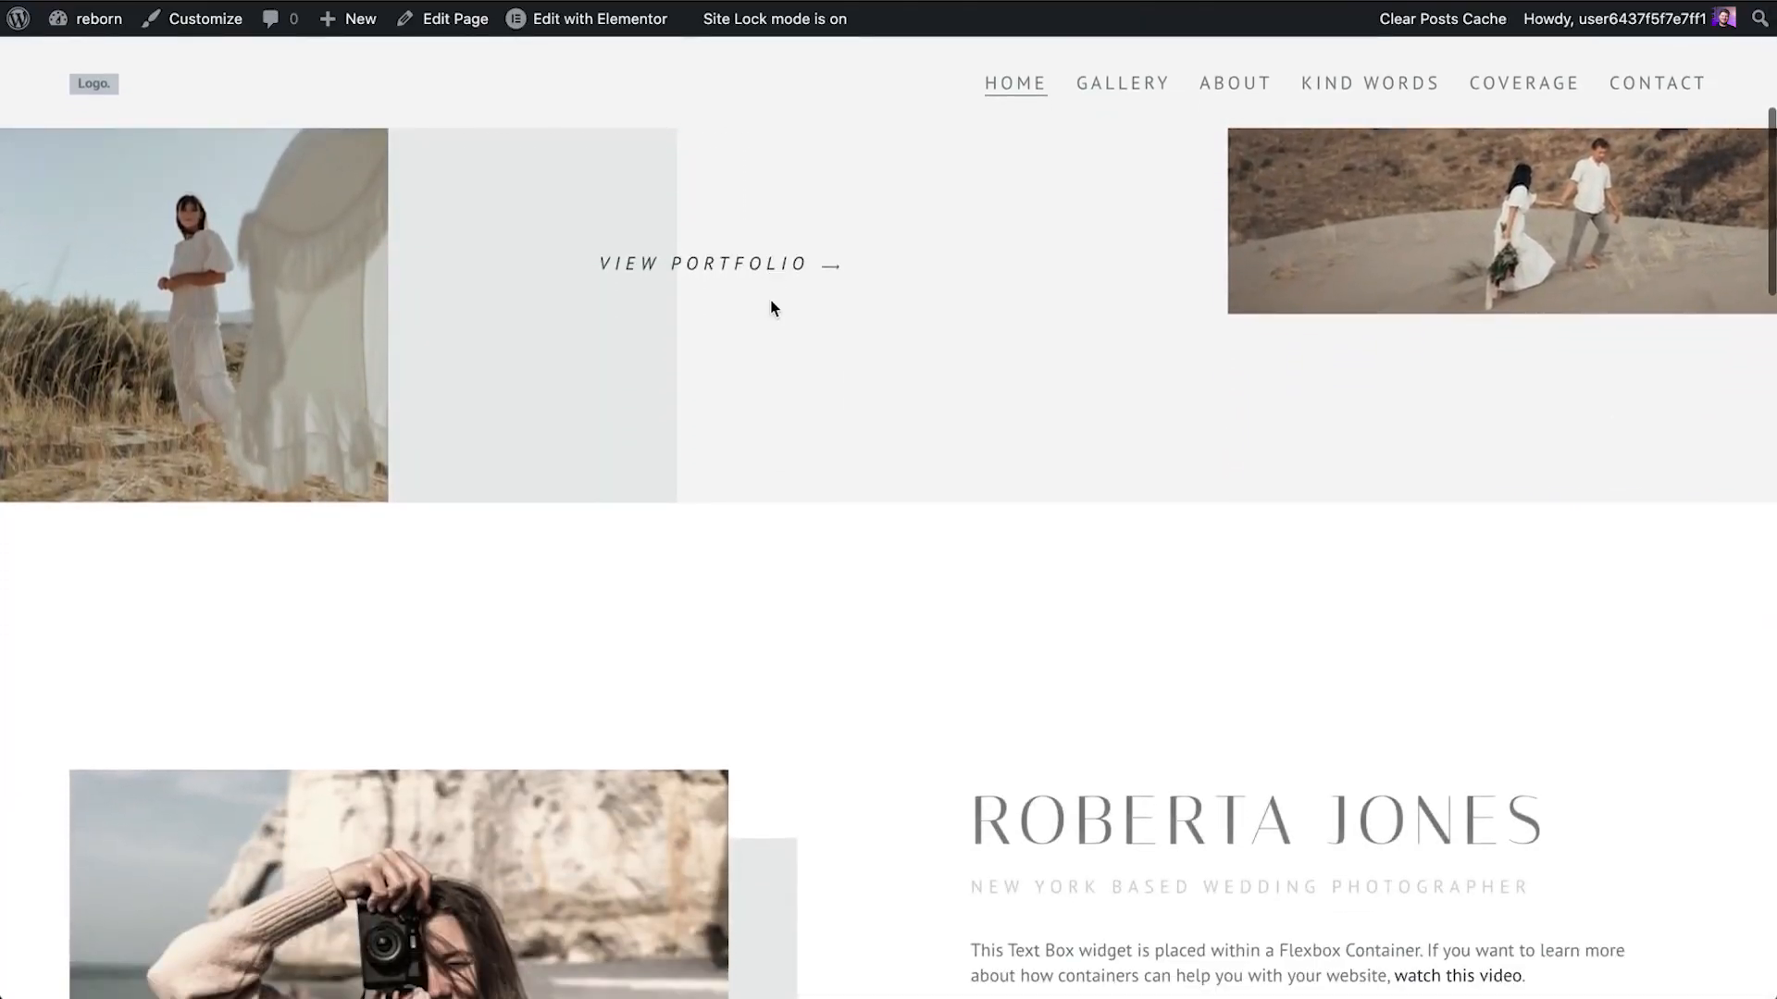
scroll(772, 308, "down", 6)
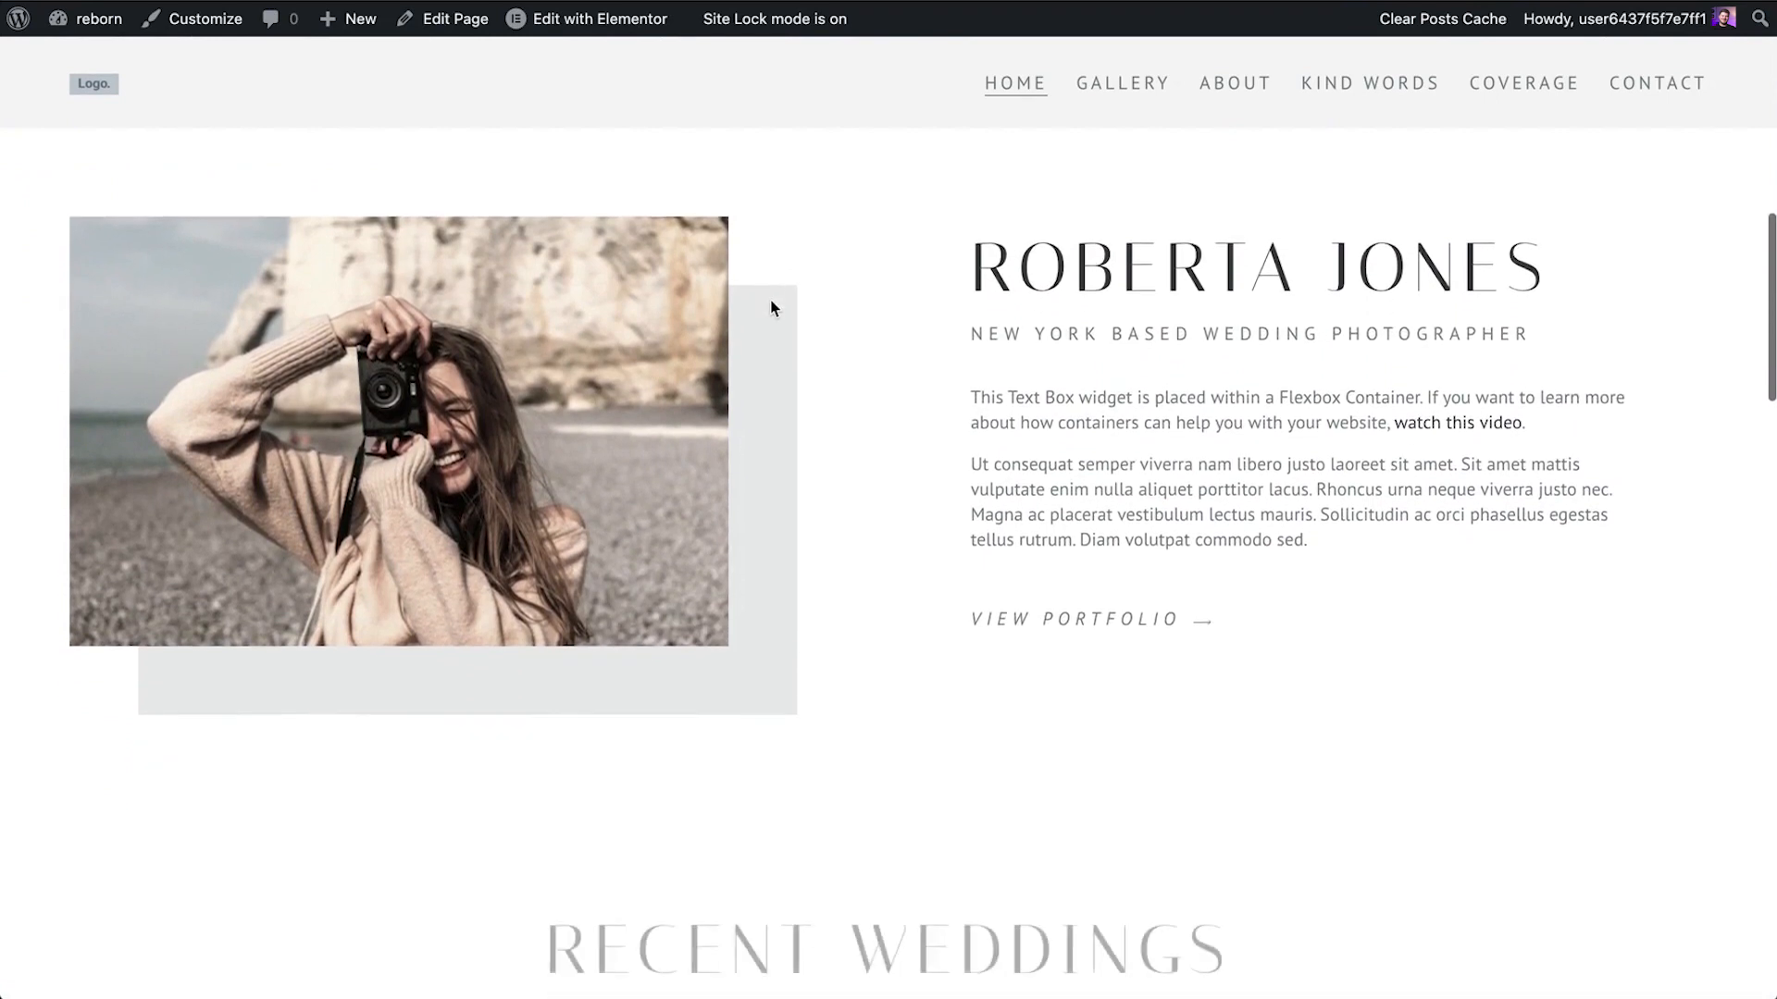
scroll(772, 308, "down", 6)
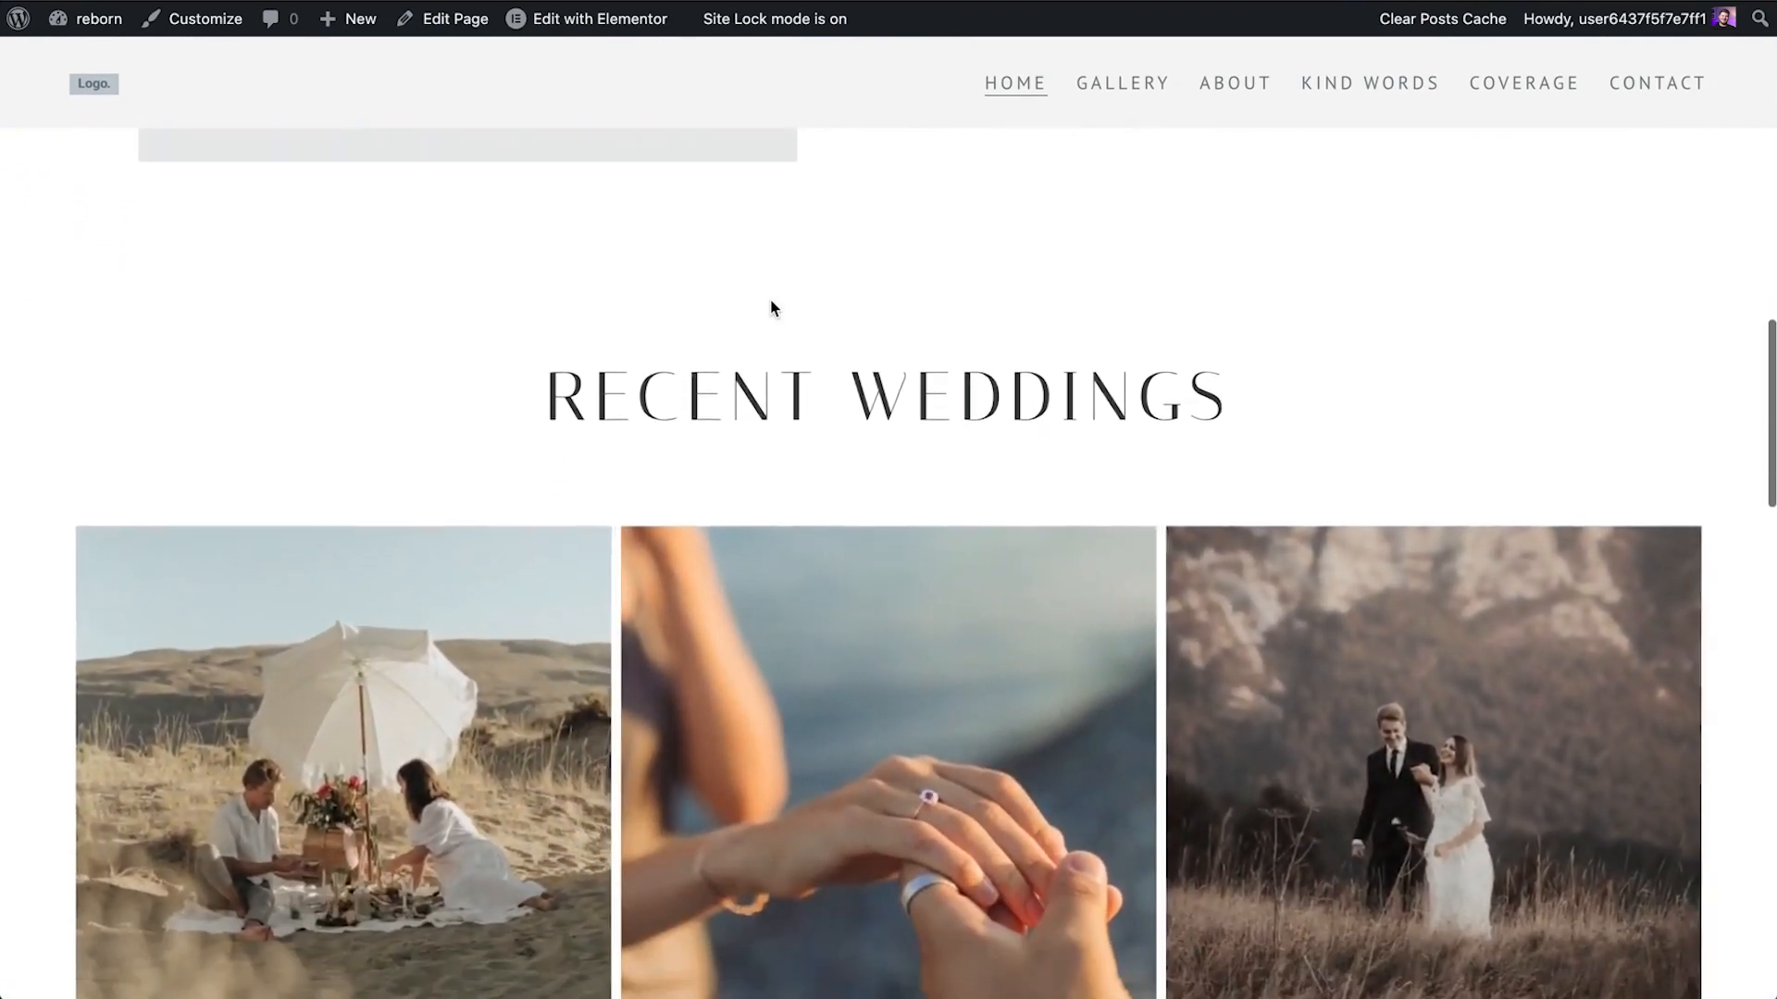
scroll(772, 308, "down", 6)
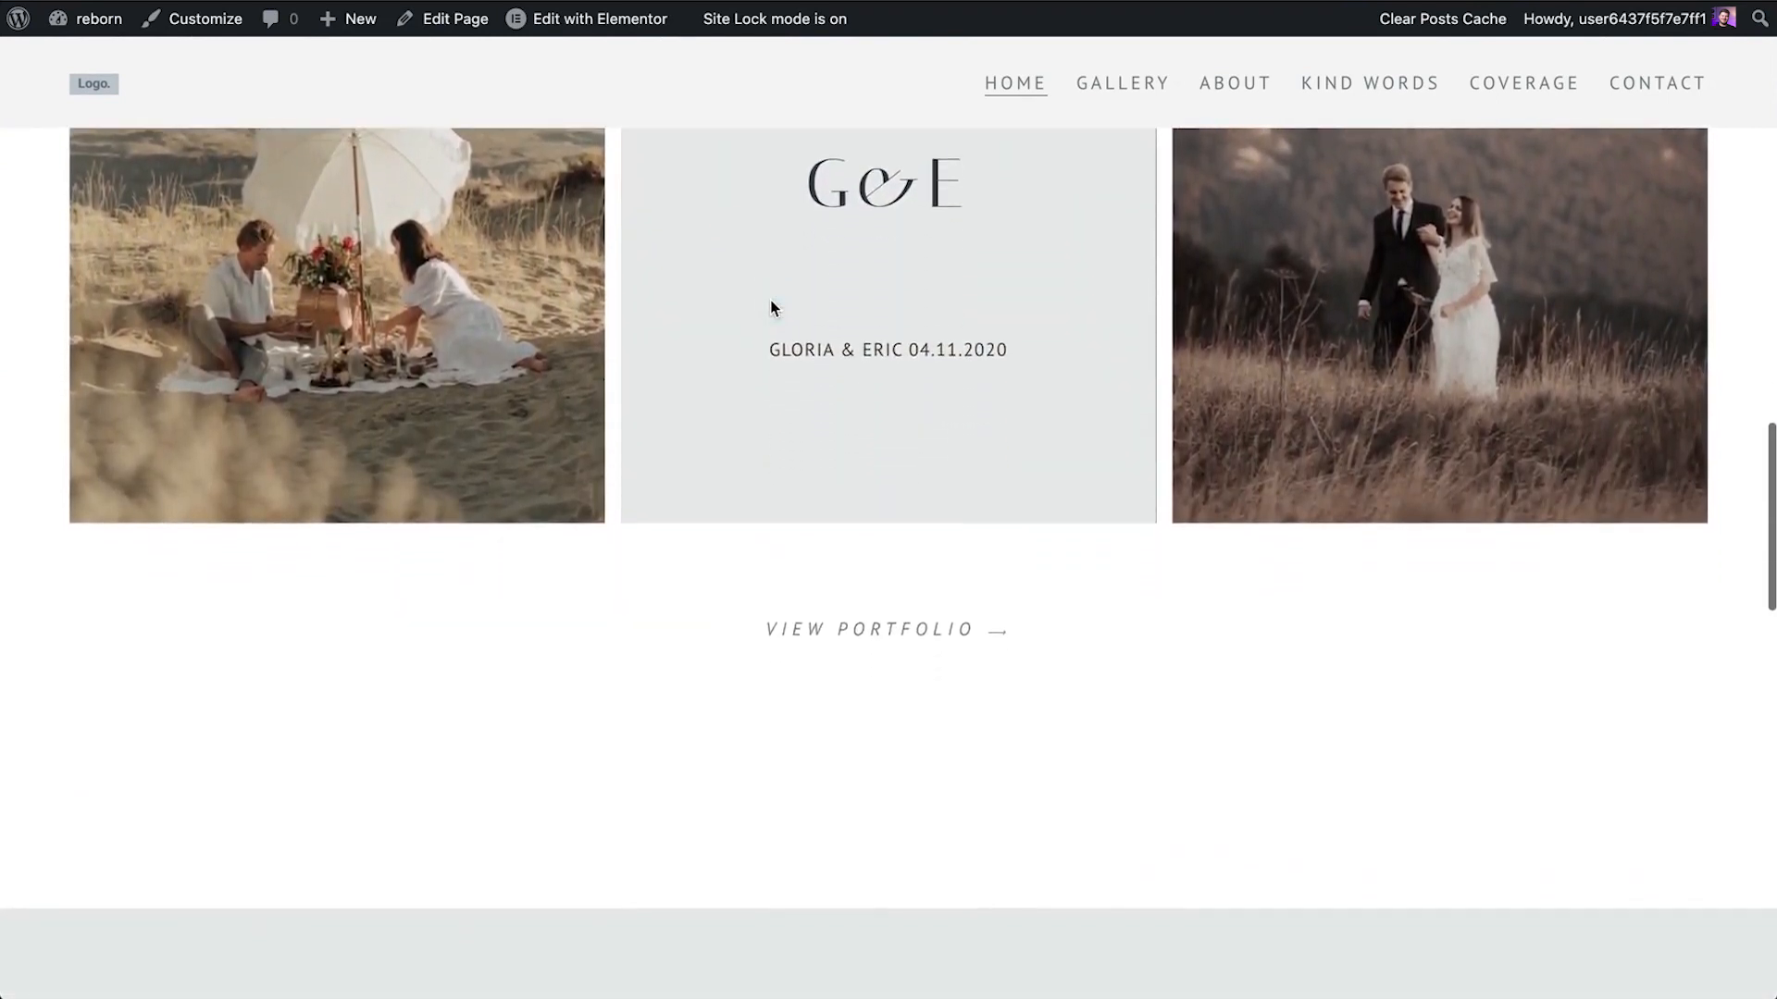
scroll(773, 308, "down", 6)
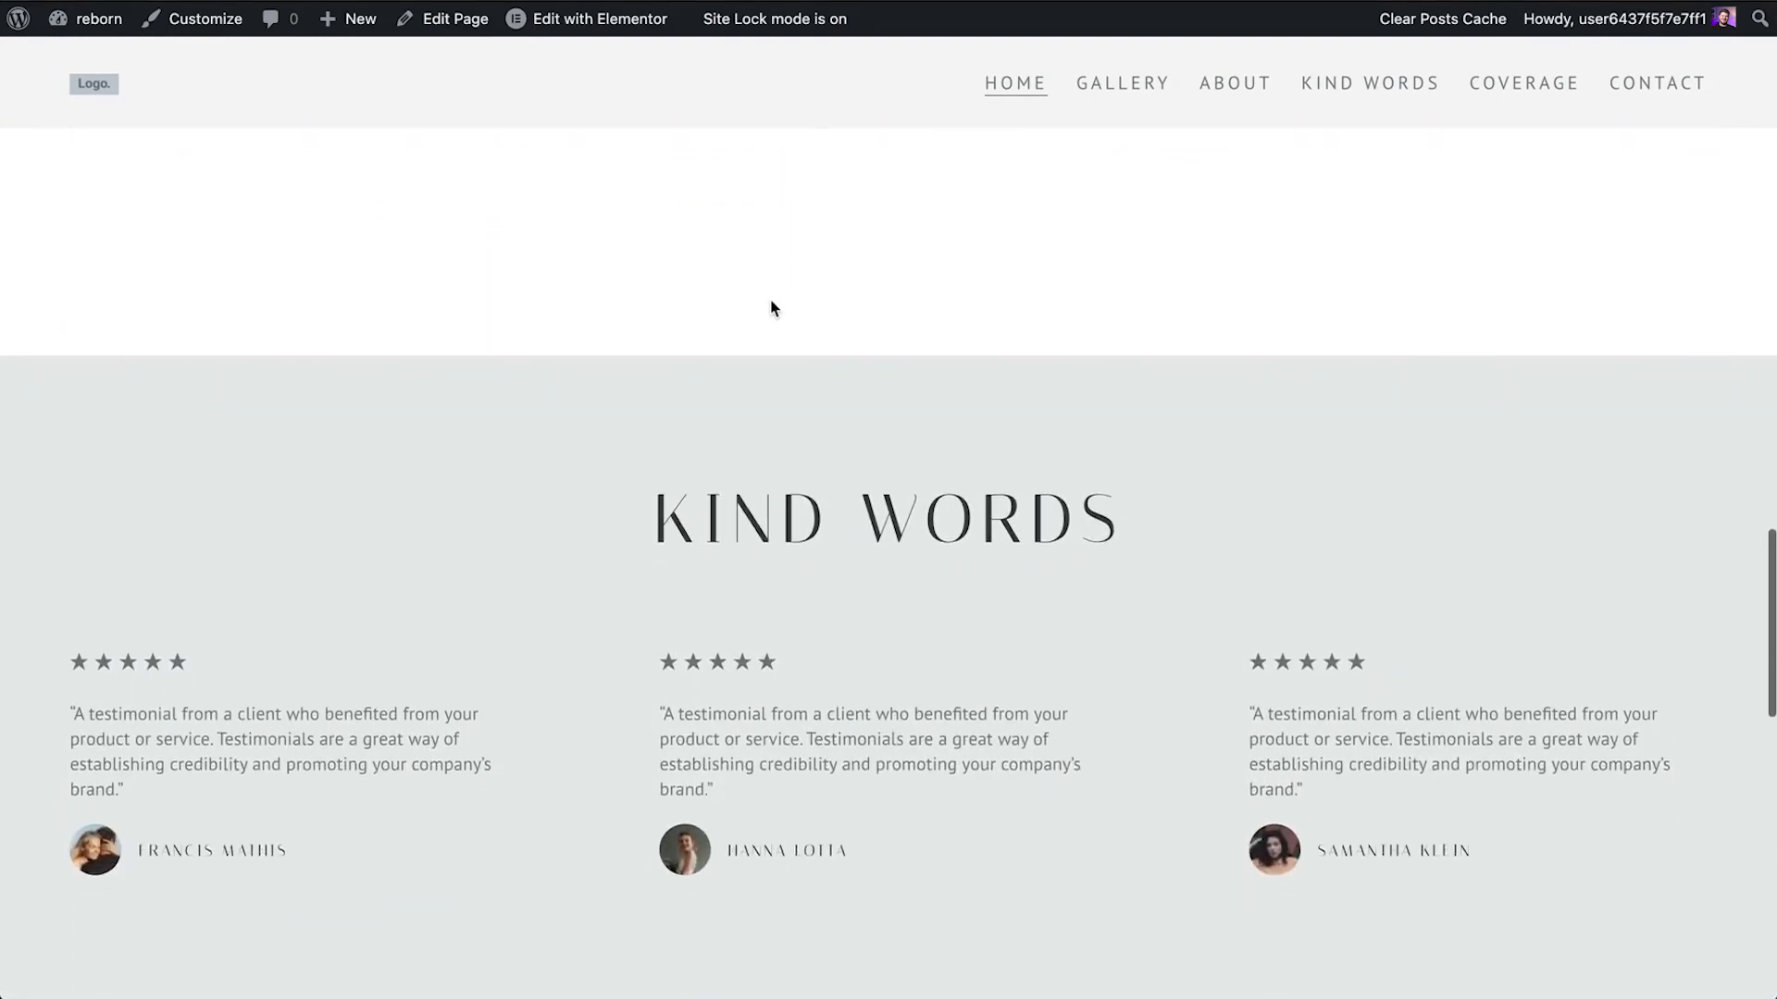
scroll(773, 308, "down", 5)
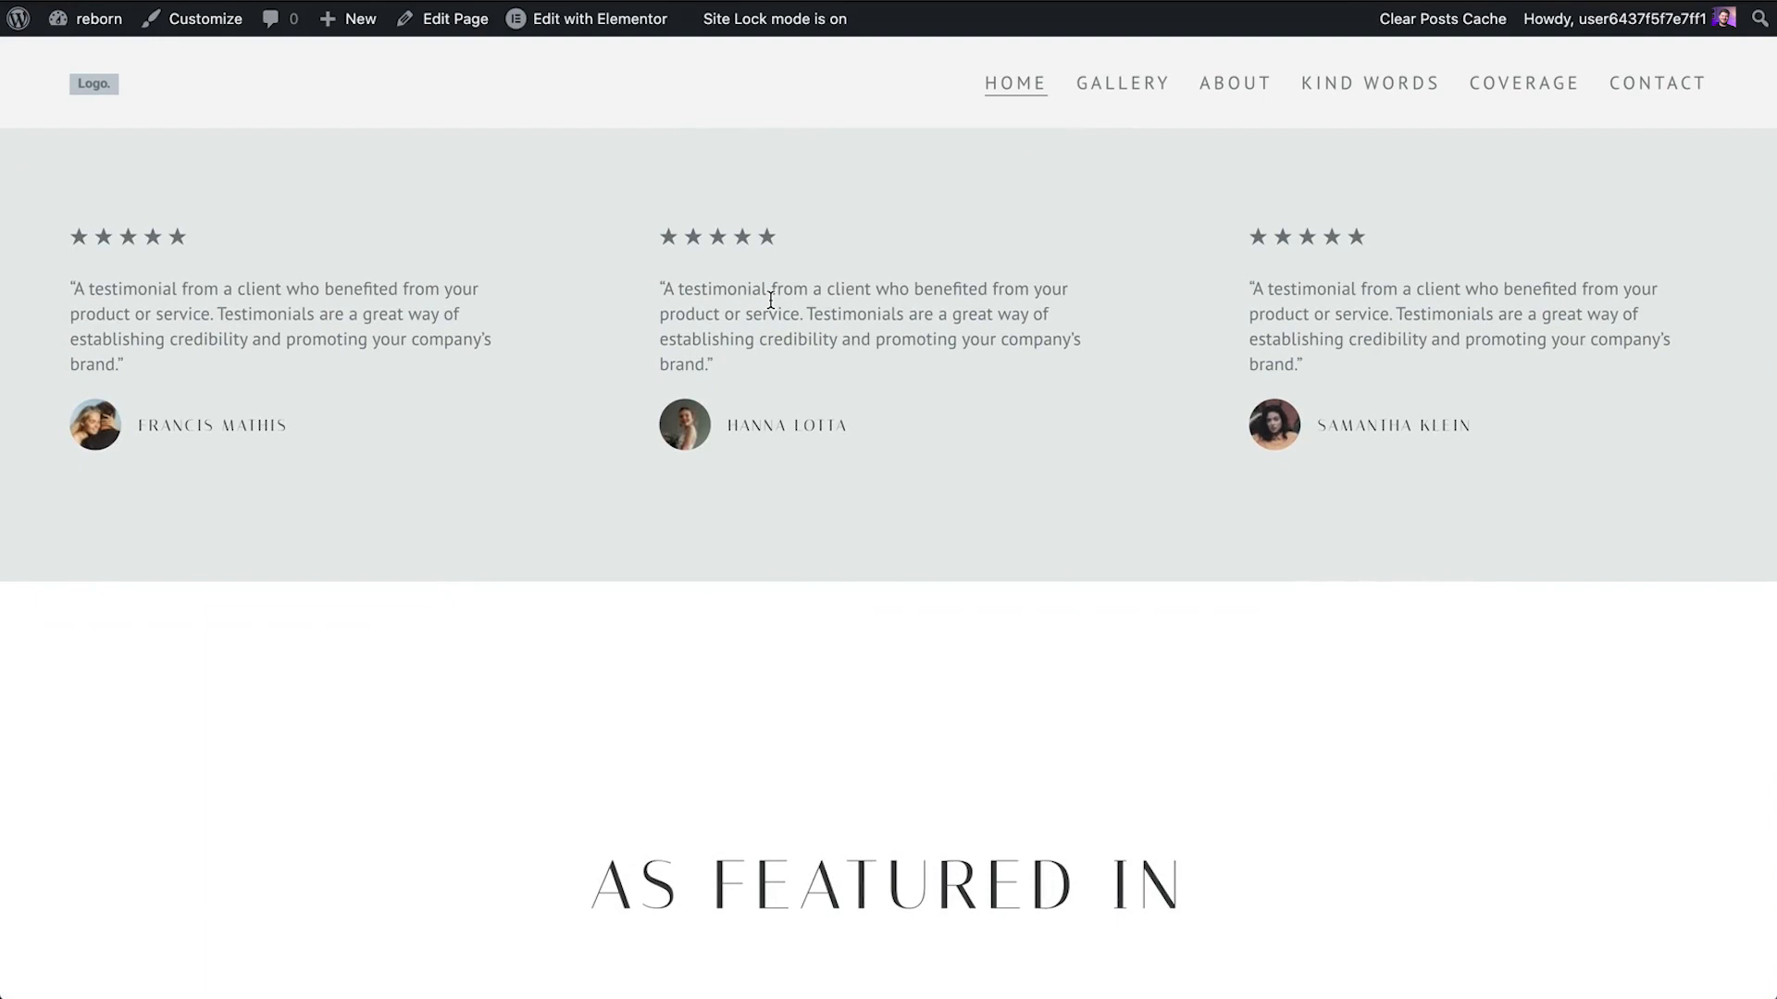
Scroll further down the live home page and close the discount popup
scroll(770, 301, "down", 5)
scroll(774, 308, "down", 3)
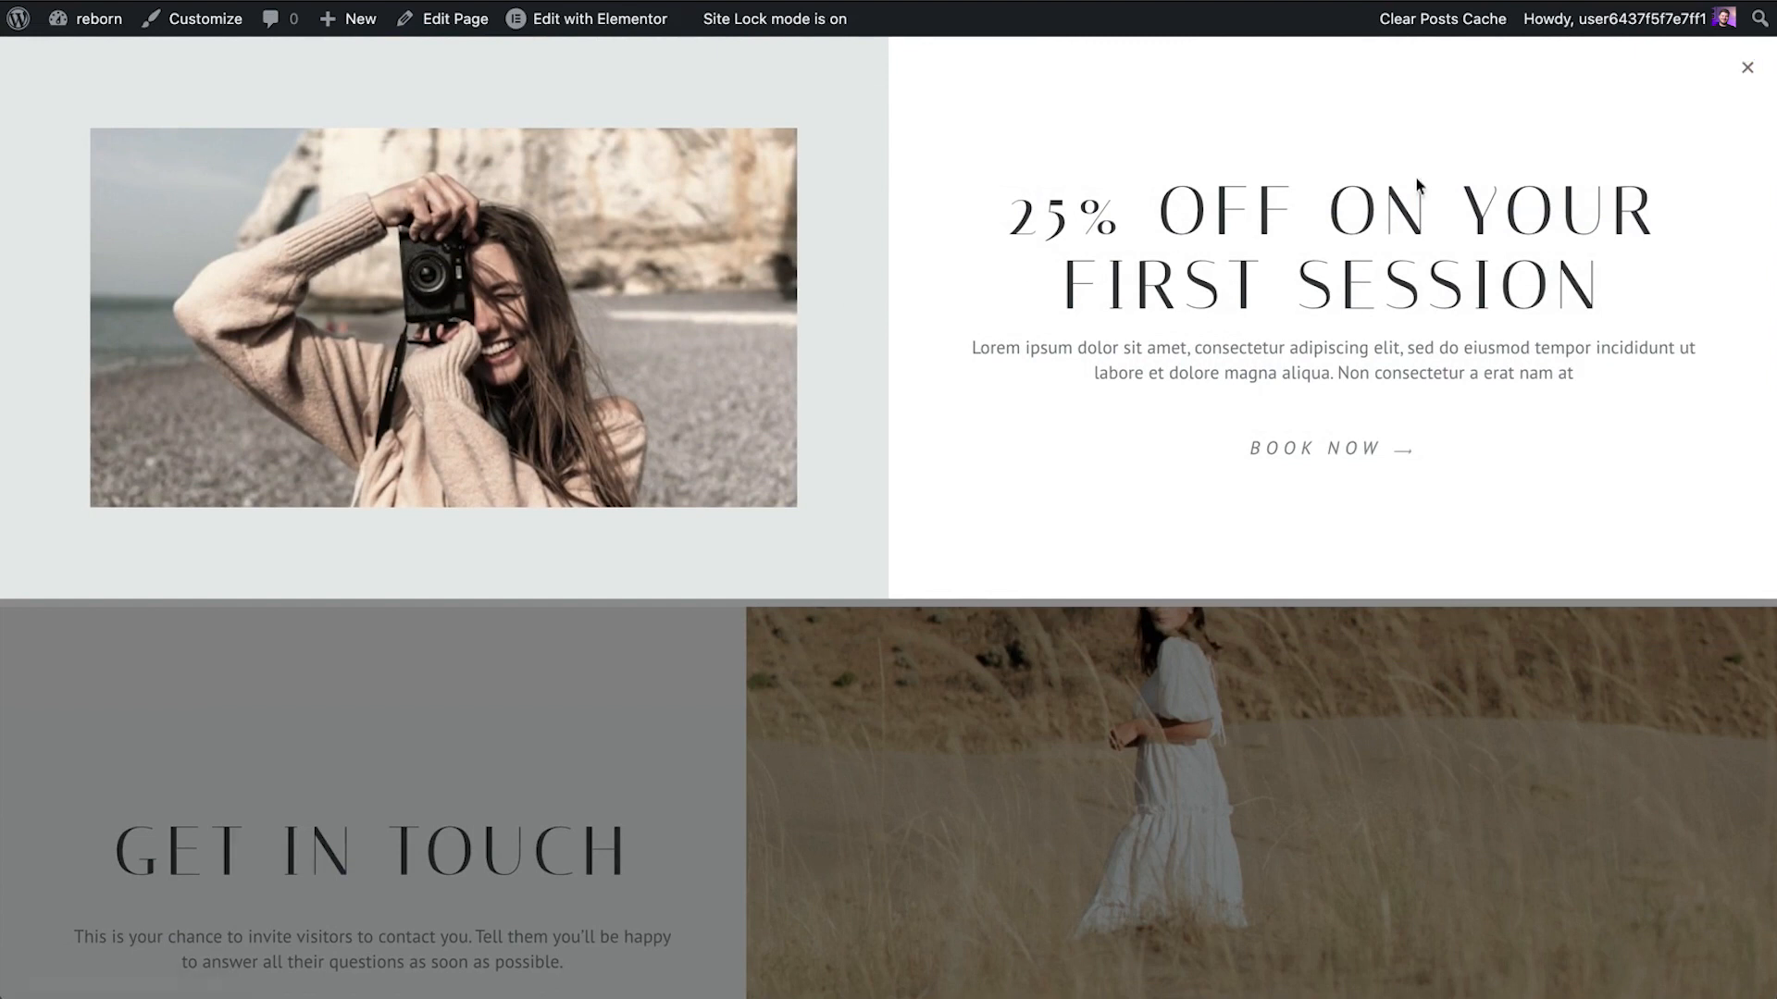
left_click(1748, 72)
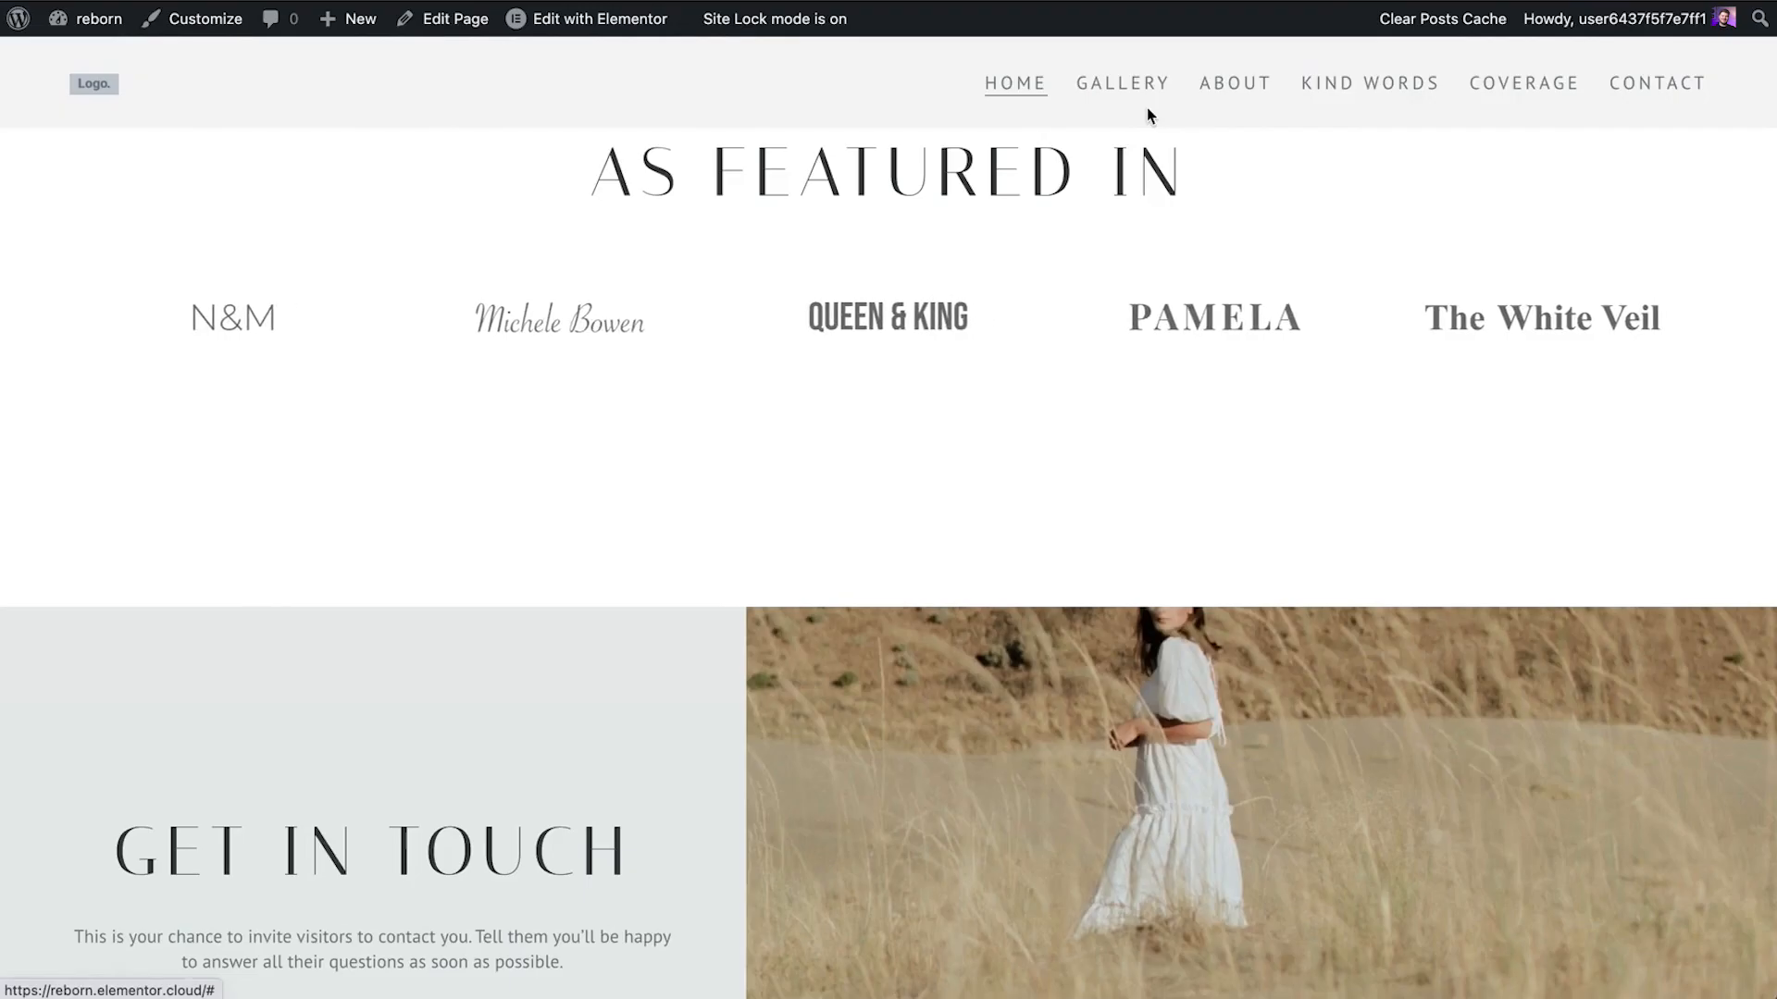
Go to the dashboard, visit the live site again, and return to the dashboard
left_click(107, 60)
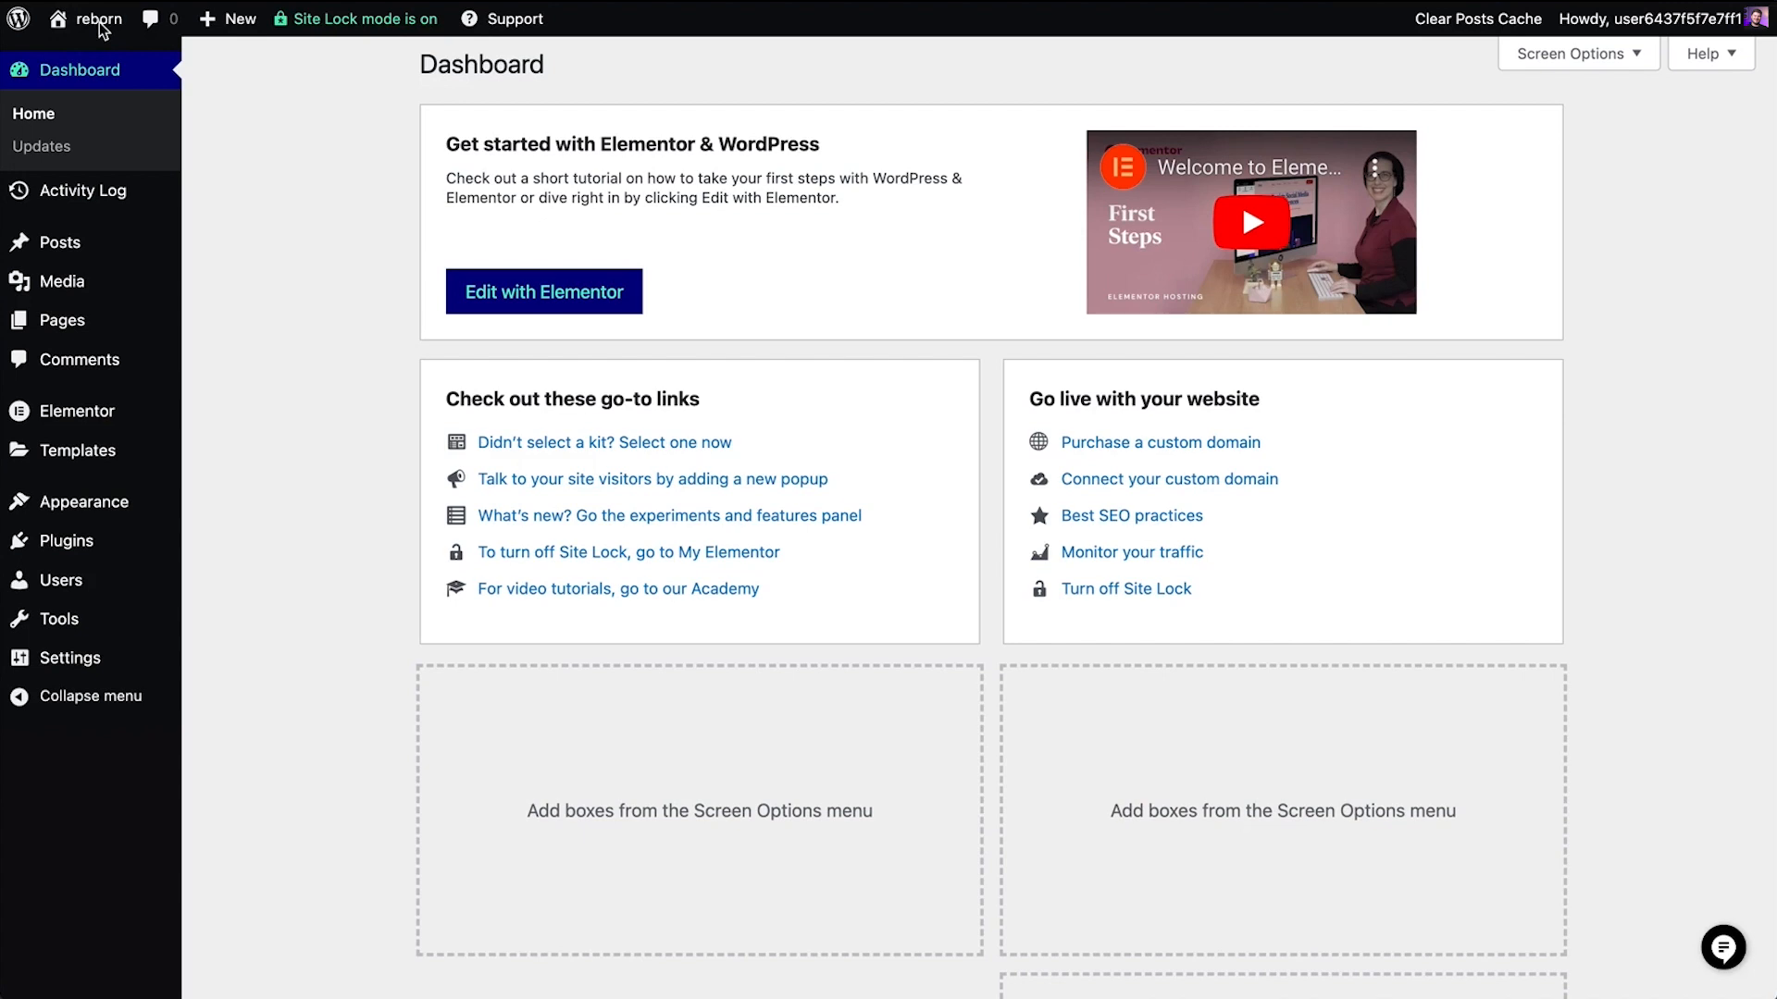
mouse_move(100, 26)
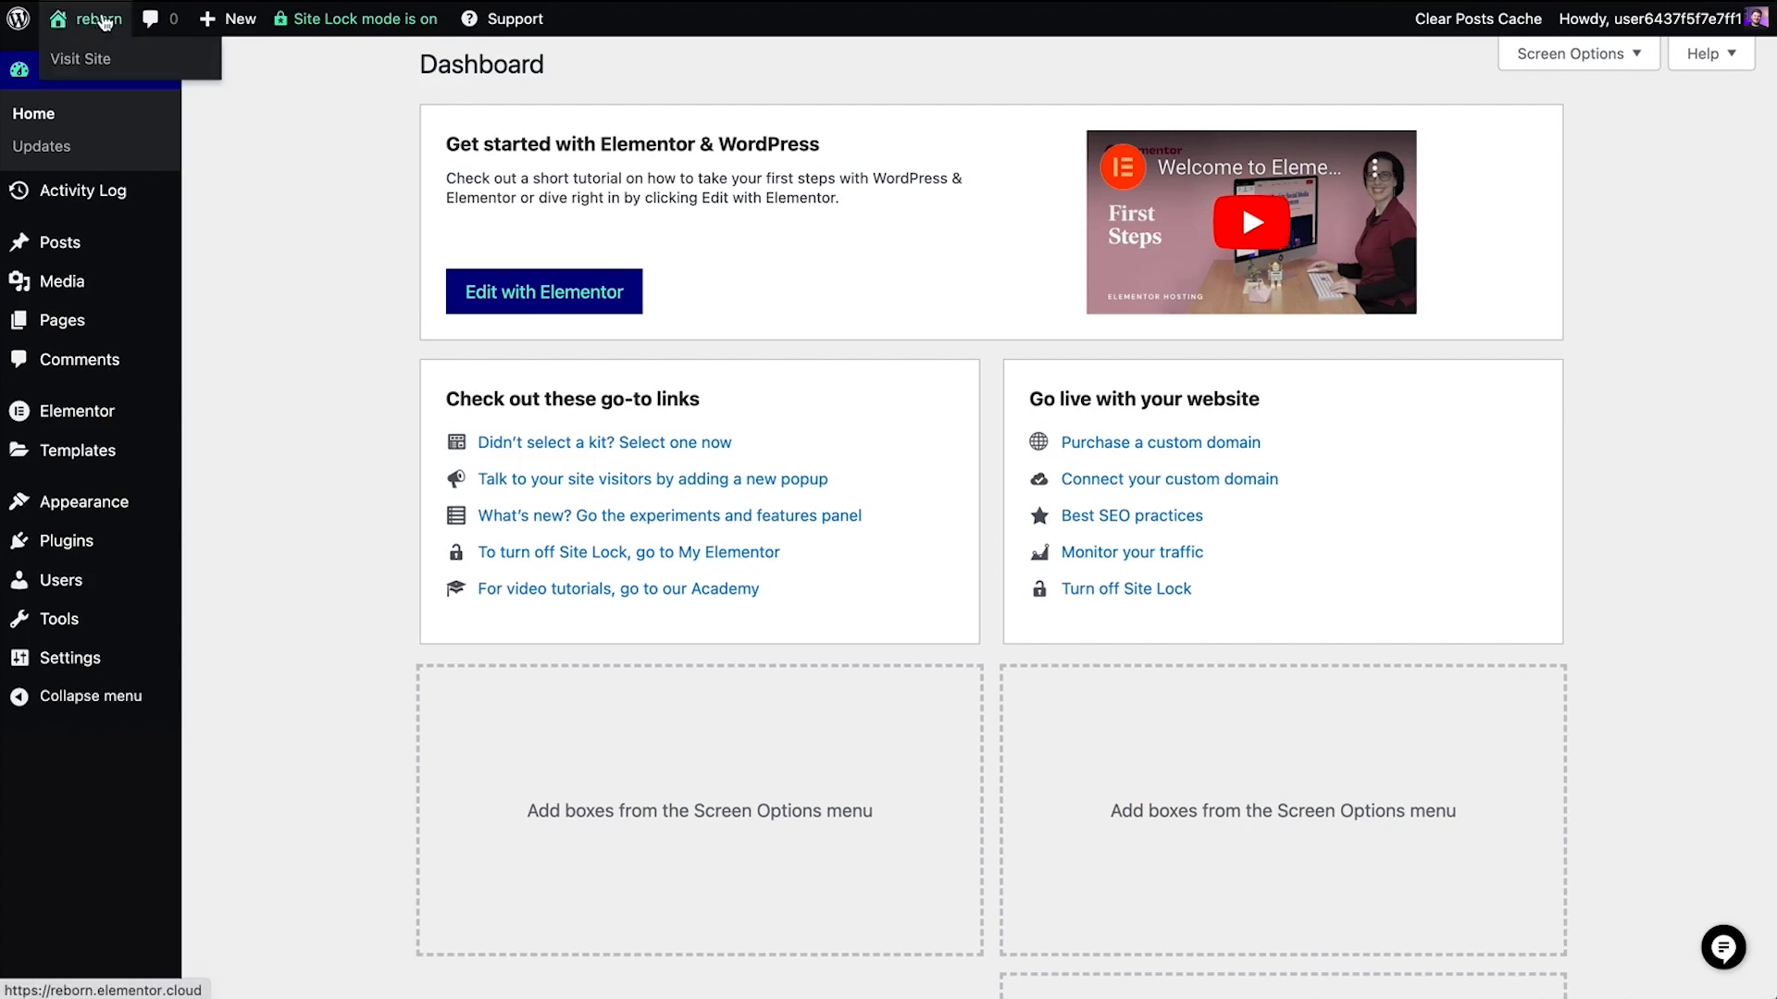
left_click(103, 64)
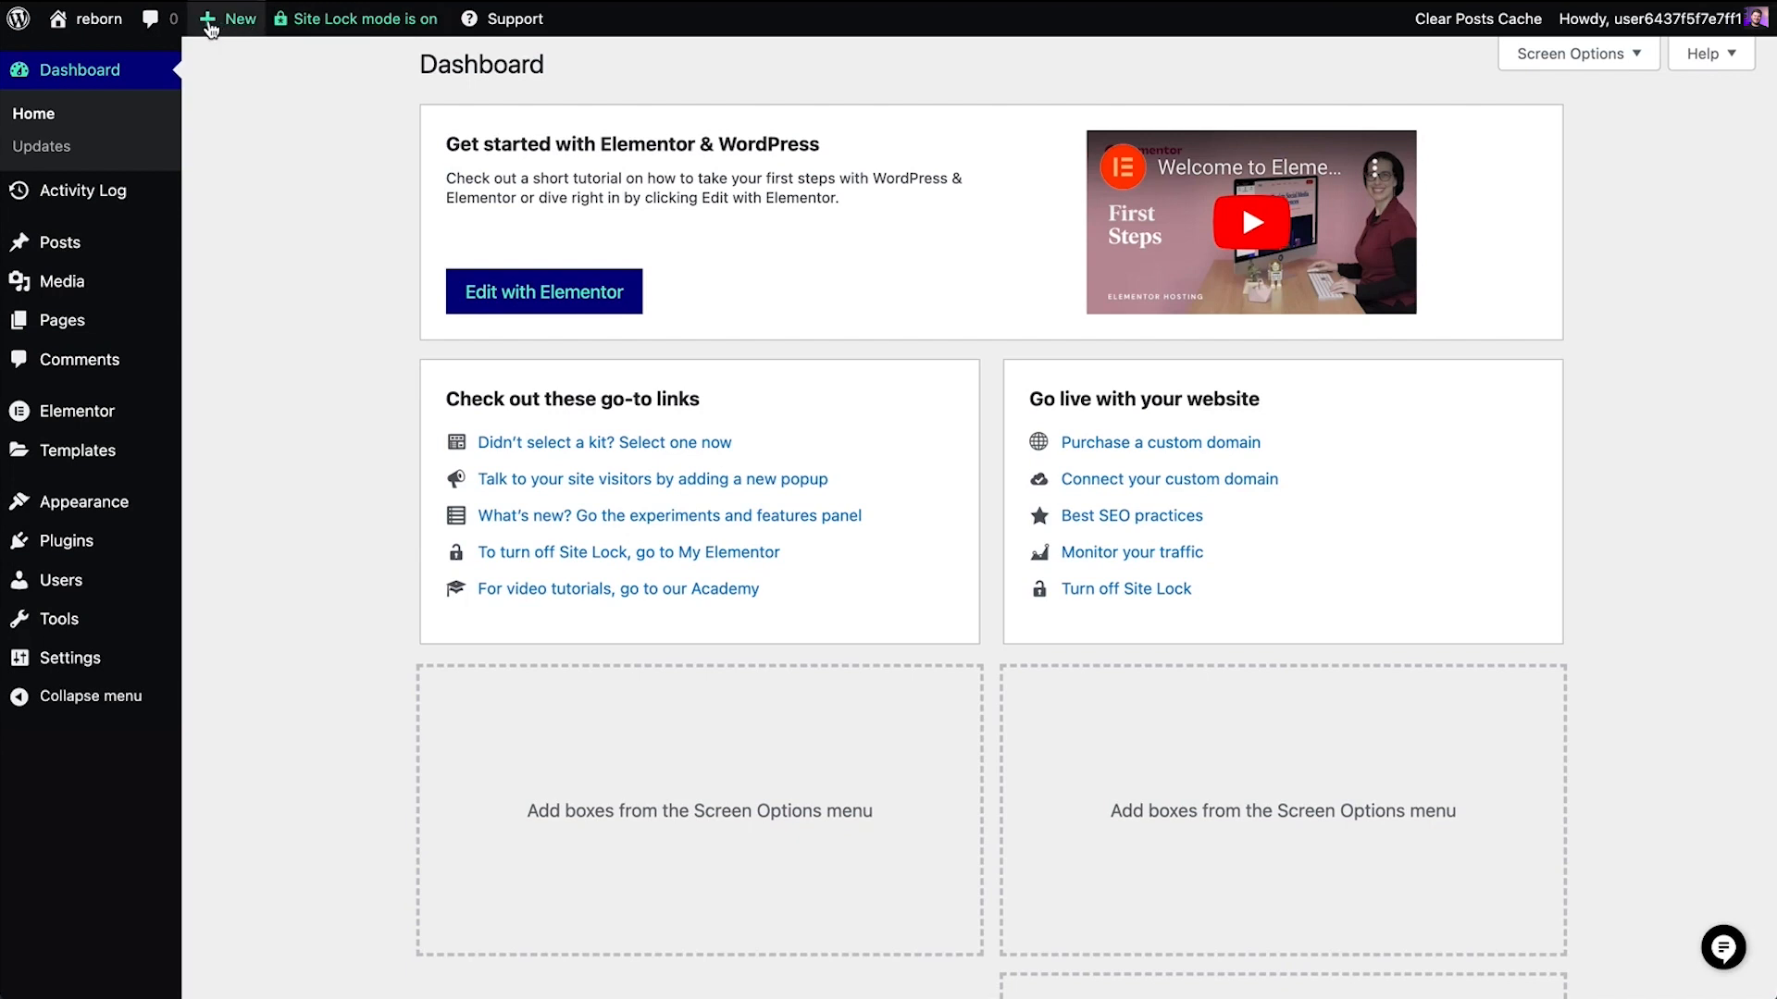
mouse_move(209, 18)
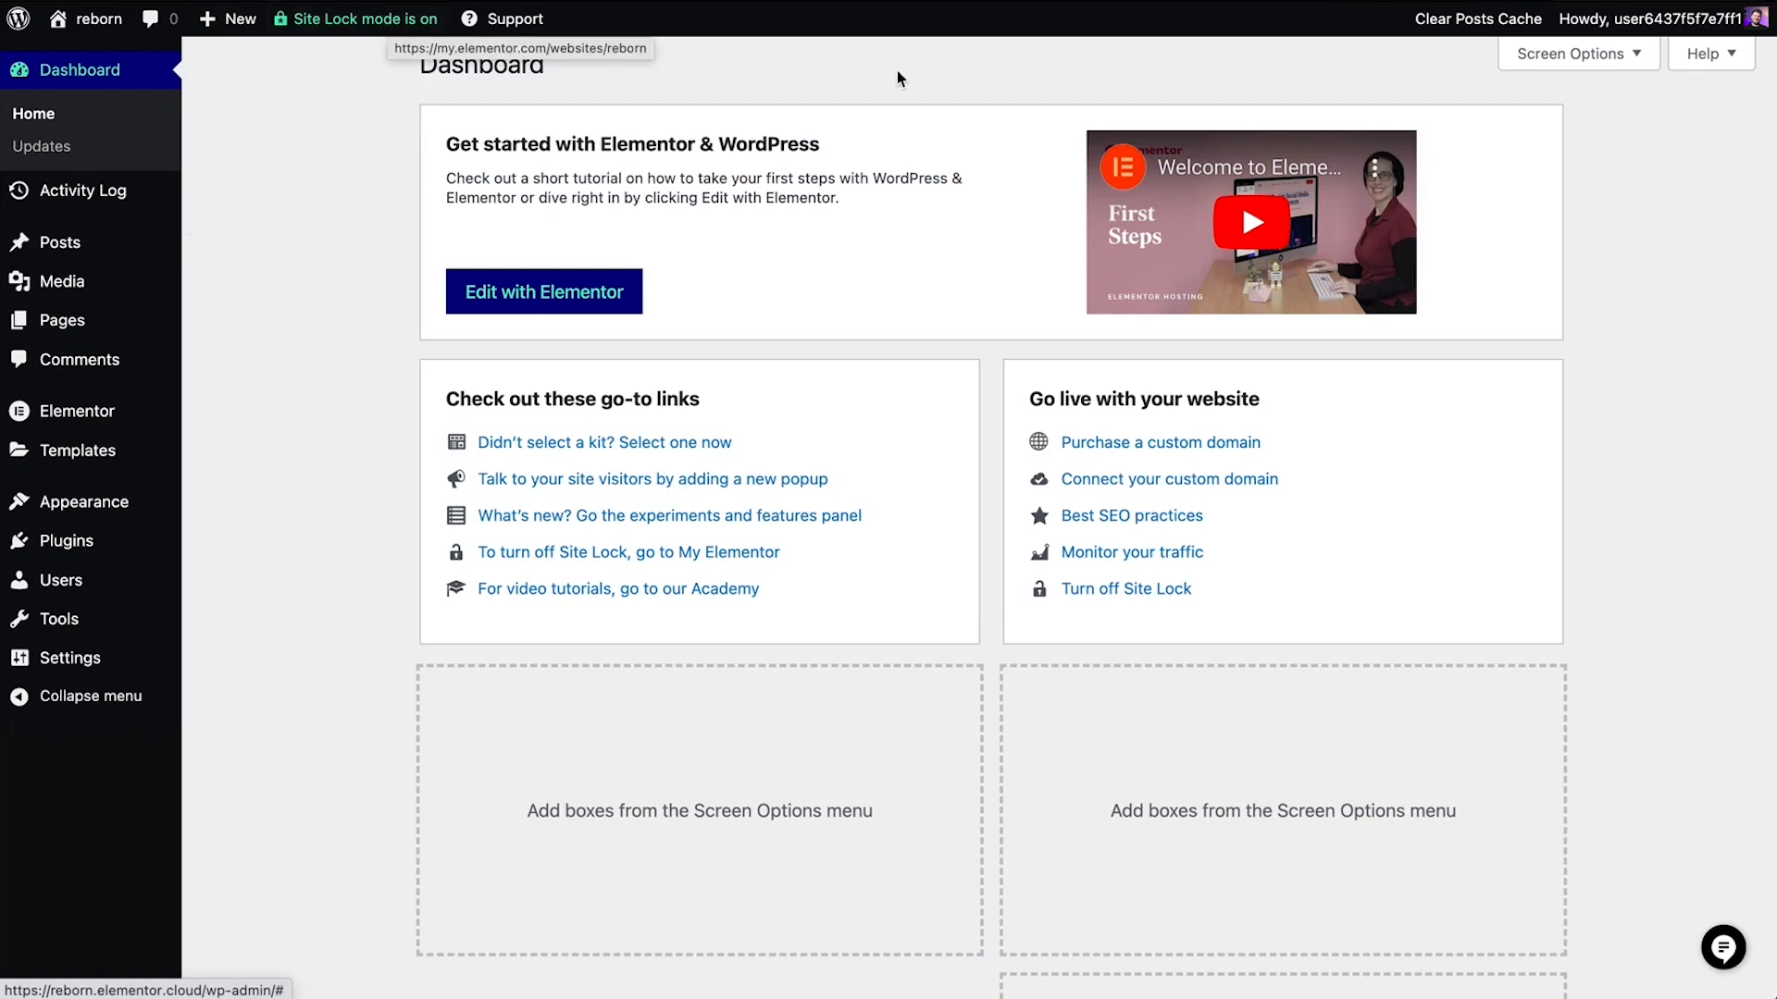
mouse_move(1611, 31)
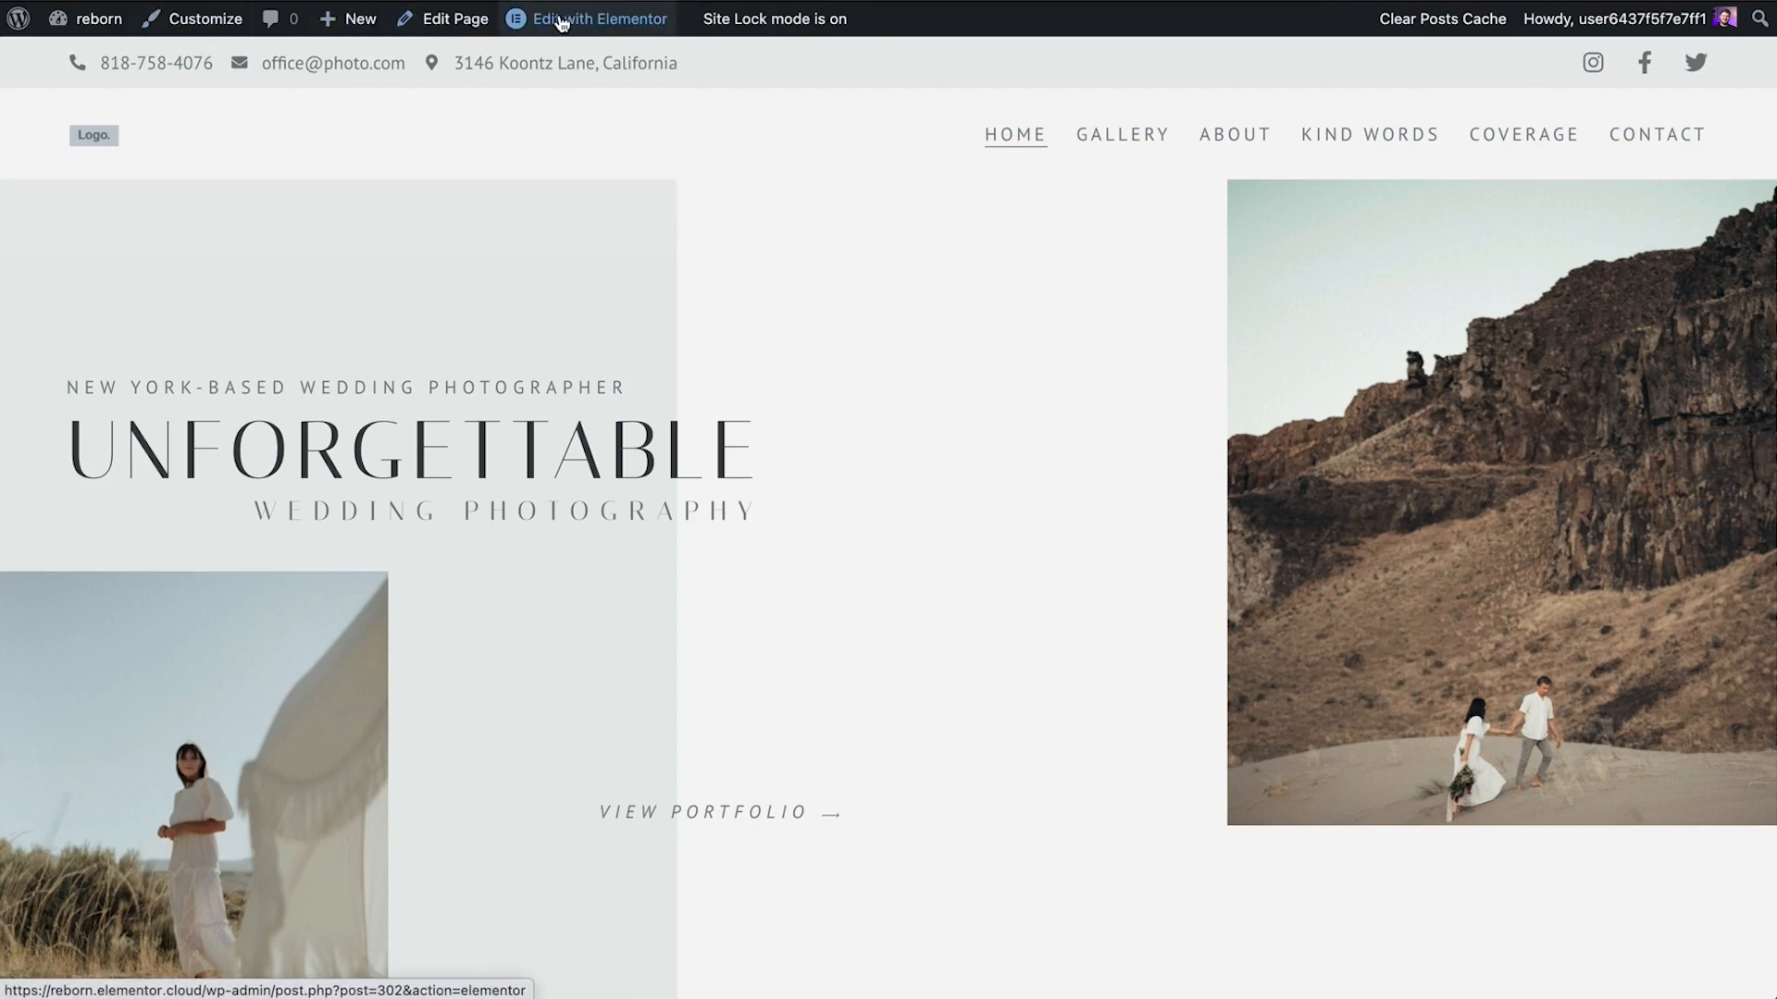
mouse_move(598, 23)
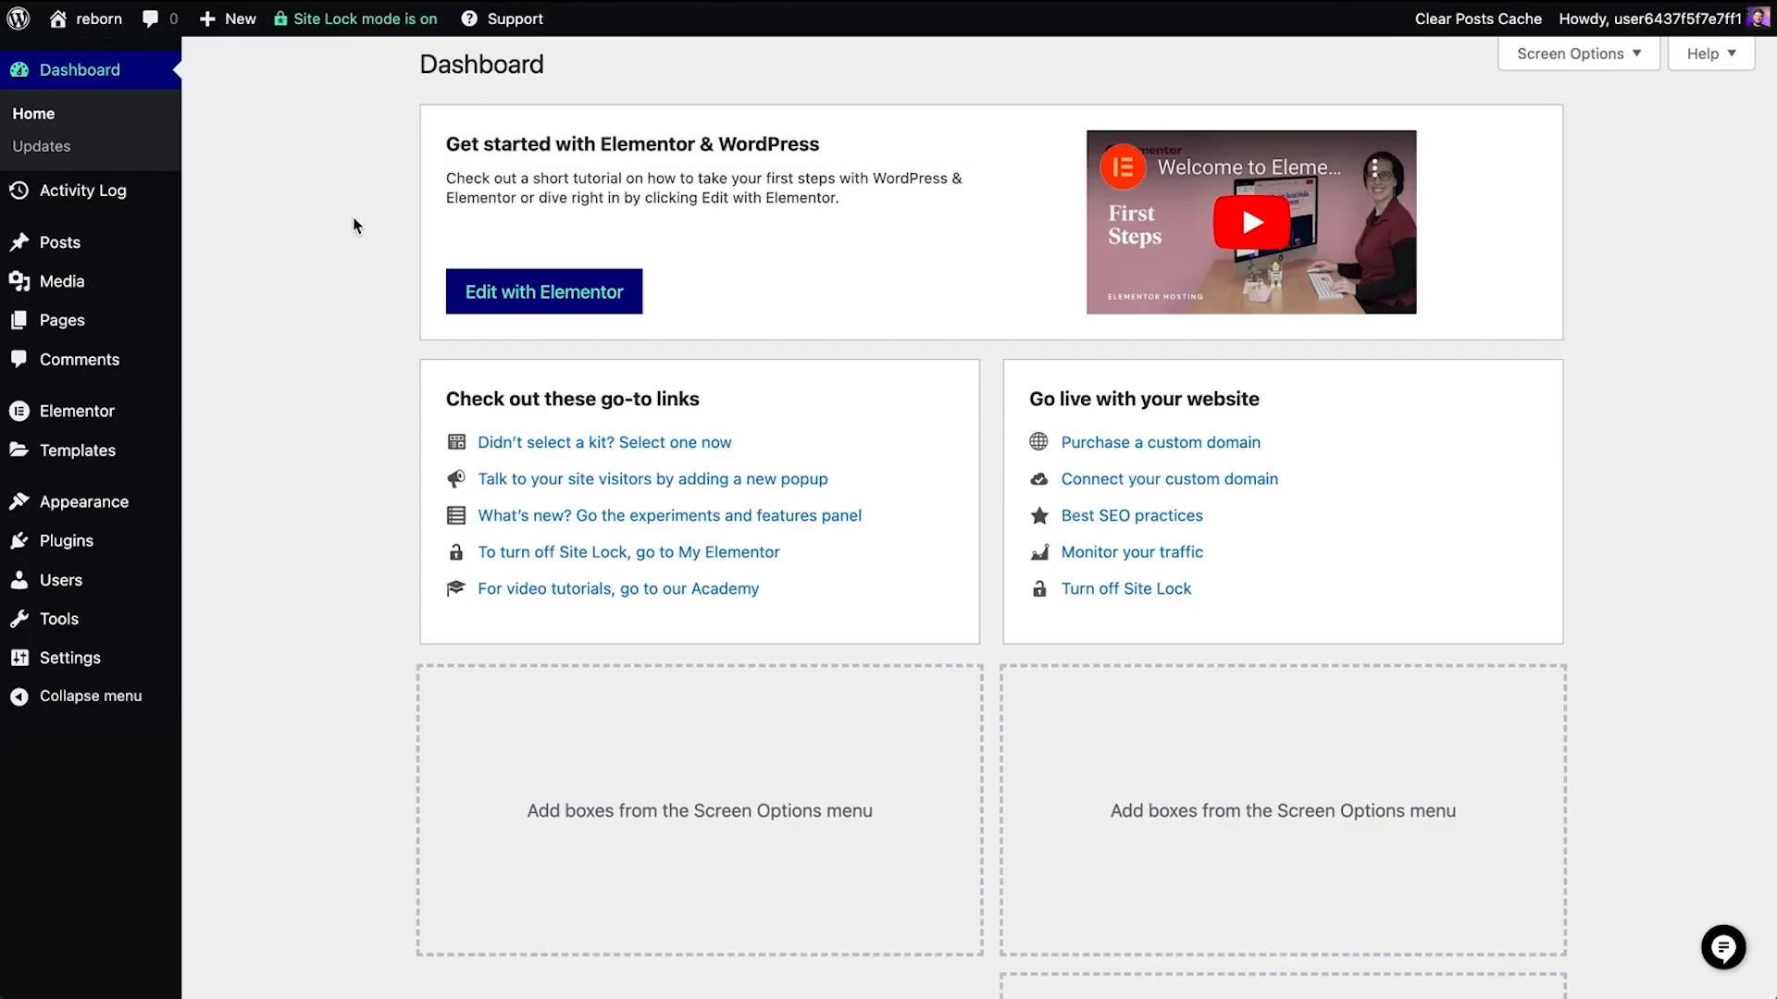
mouse_move(111, 245)
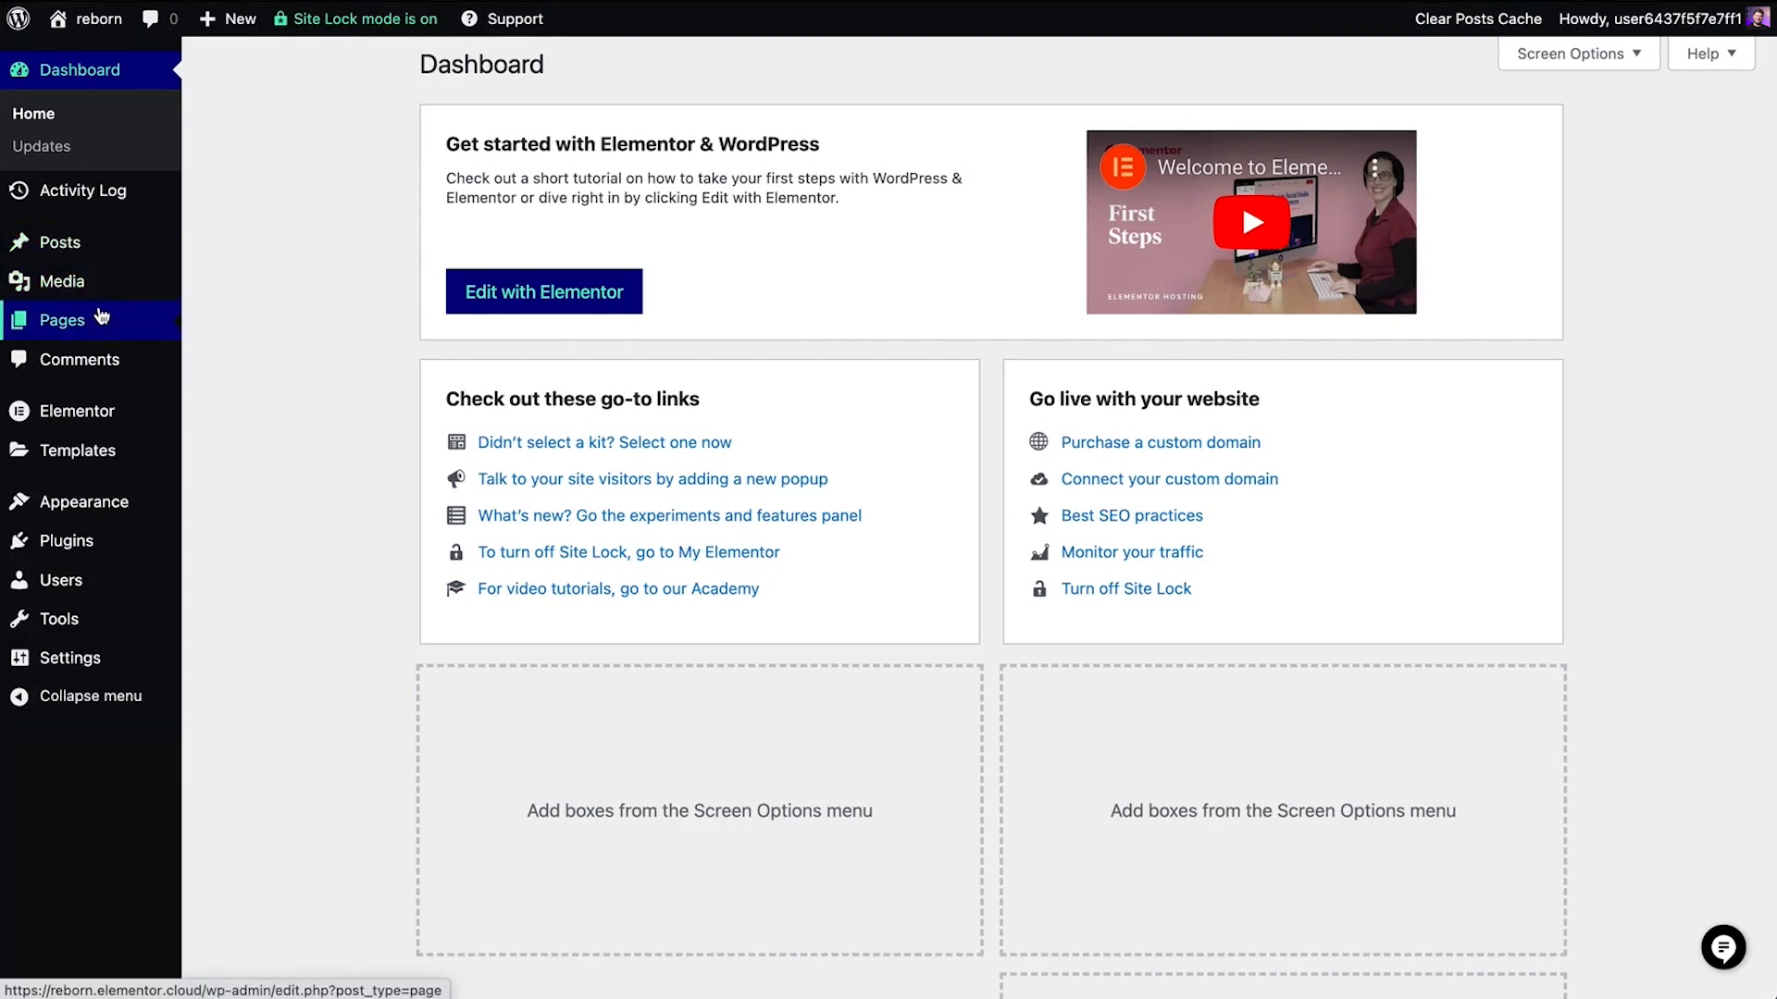
Open the Media Library and browse the admin menu's Elementor, Templates, Users and Tools sections
mouse_move(103, 298)
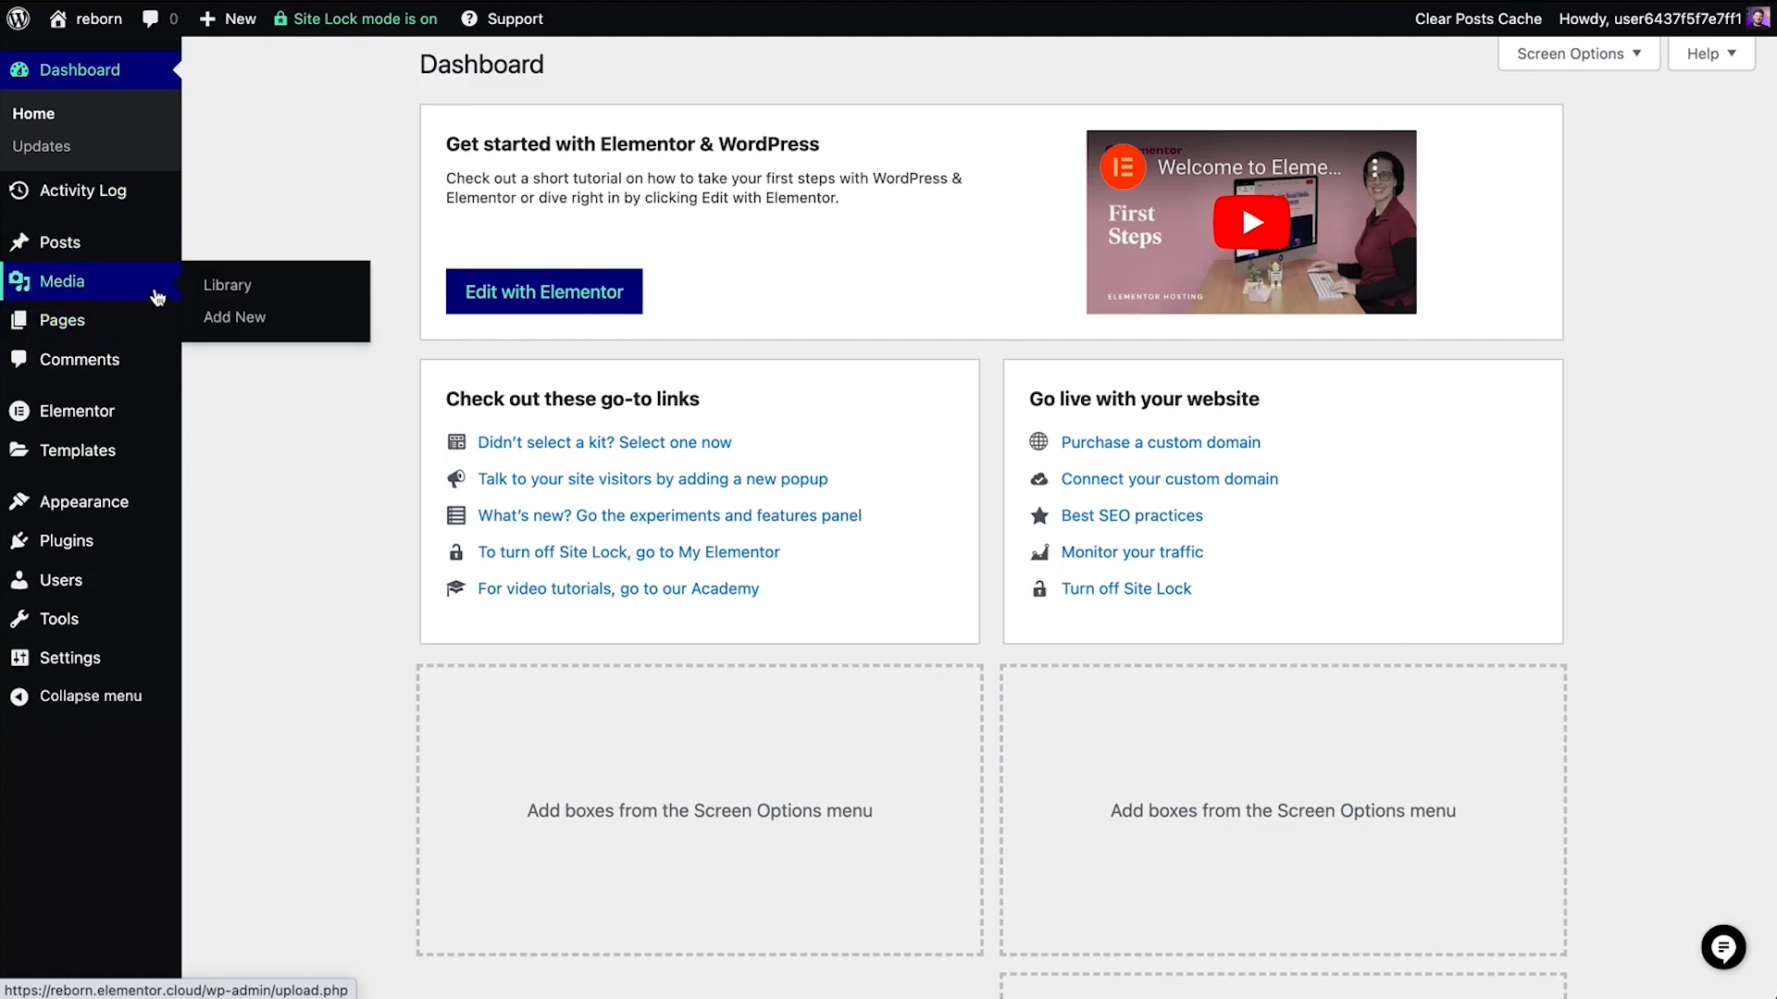
left_click(212, 296)
mouse_move(77, 320)
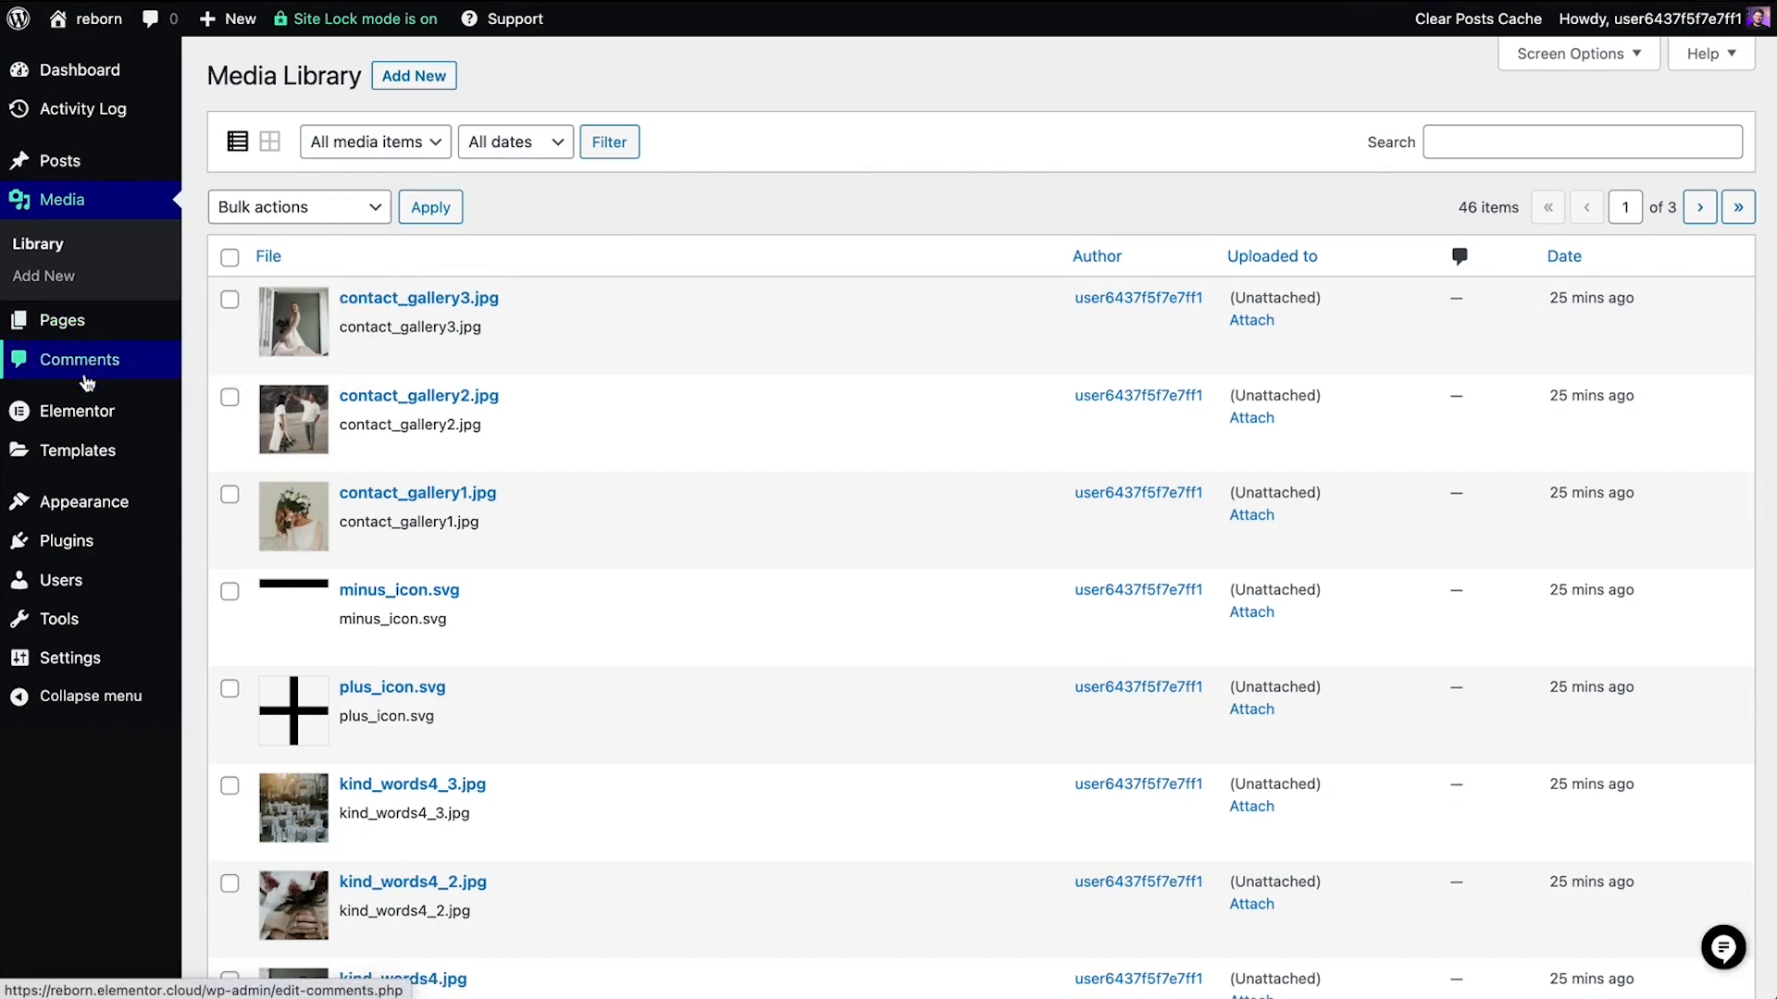
mouse_move(83, 411)
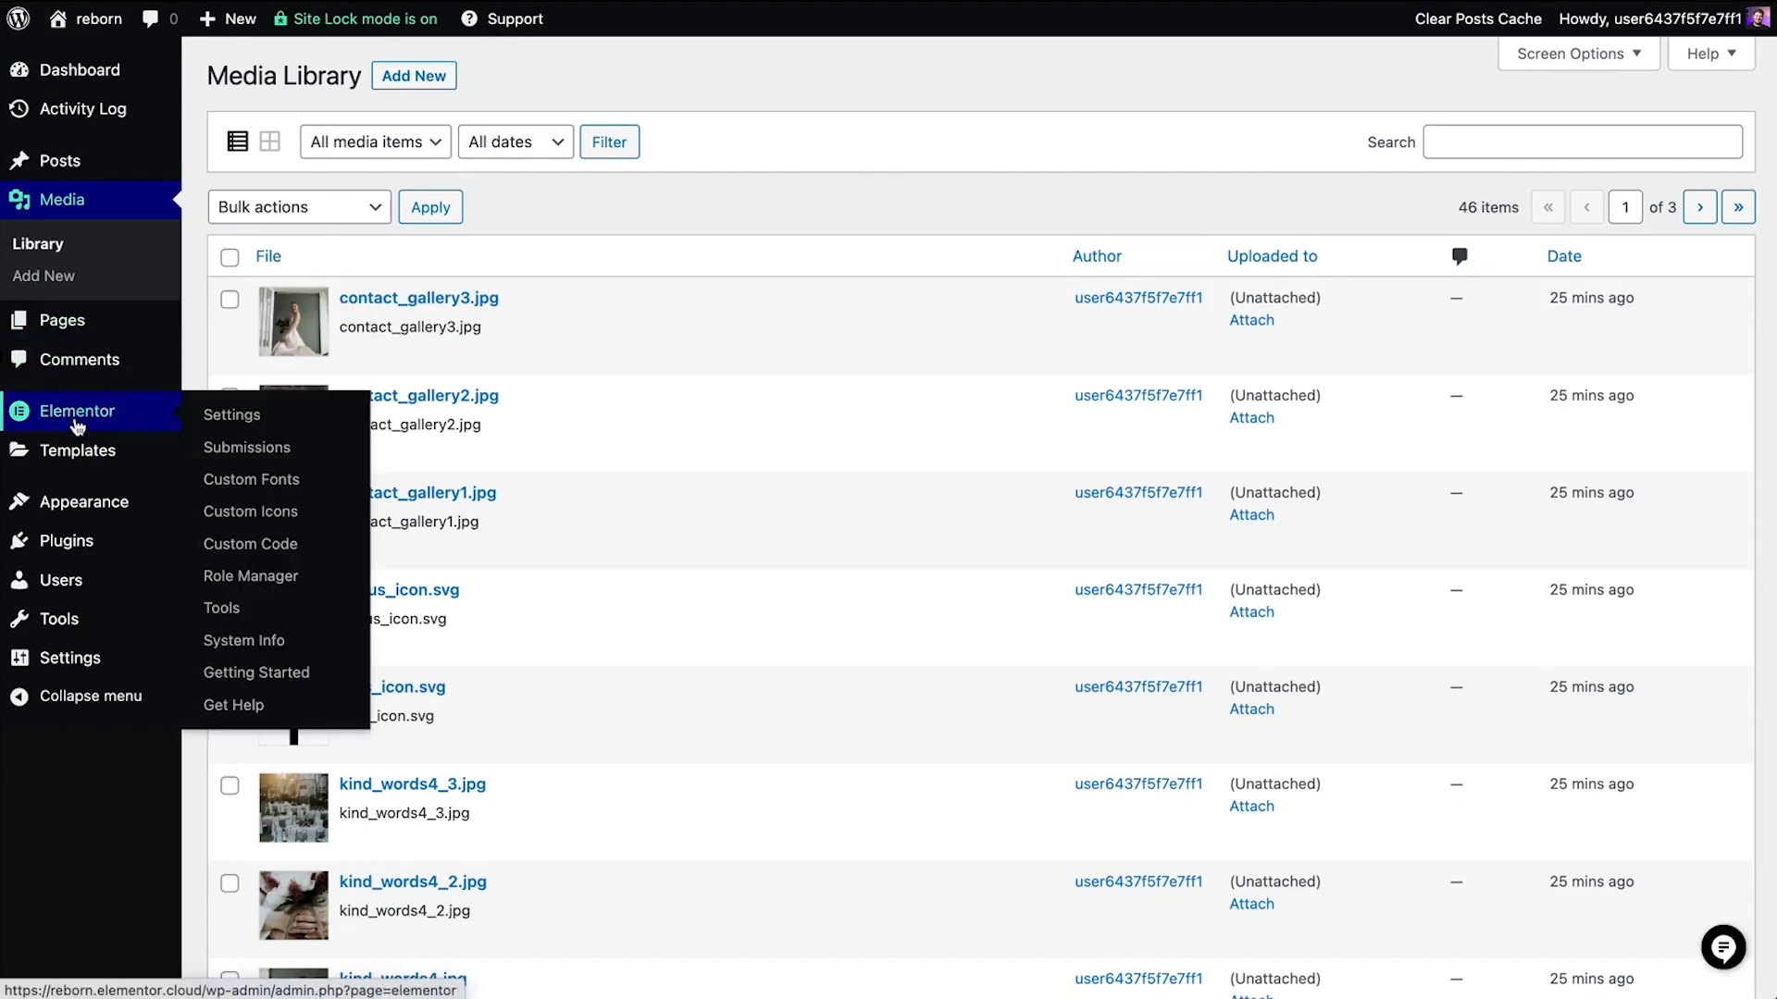
mouse_move(67, 468)
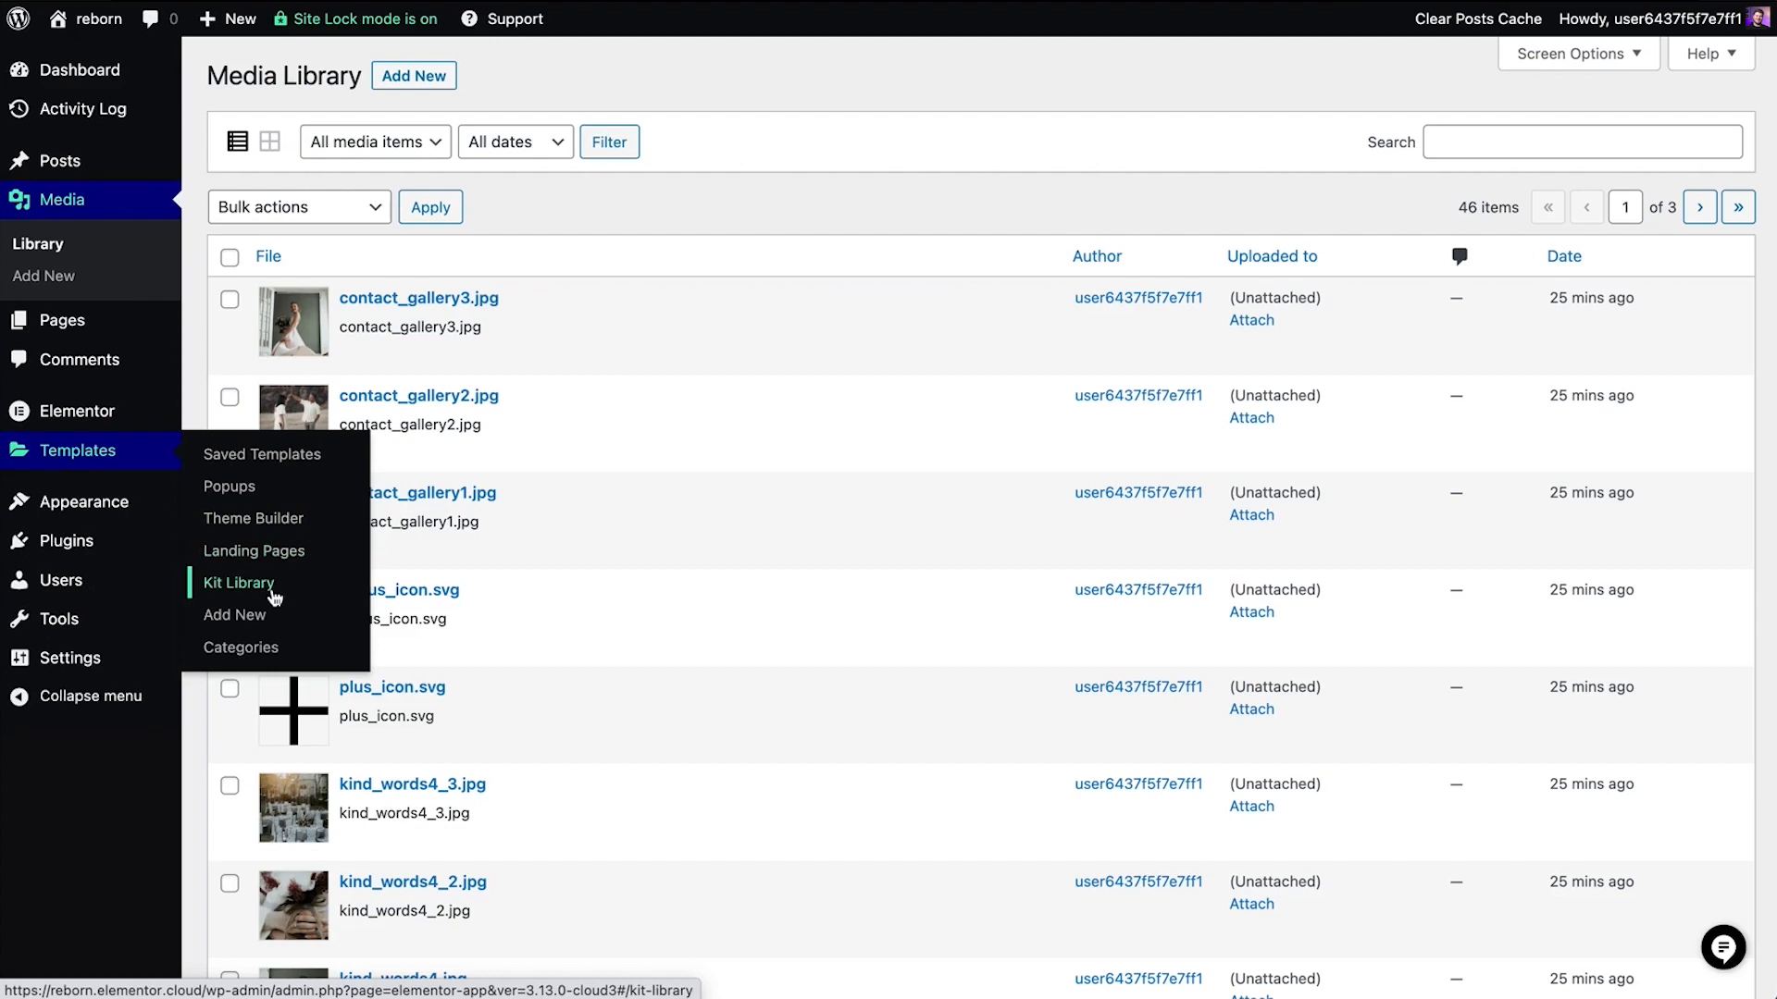
mouse_move(123, 518)
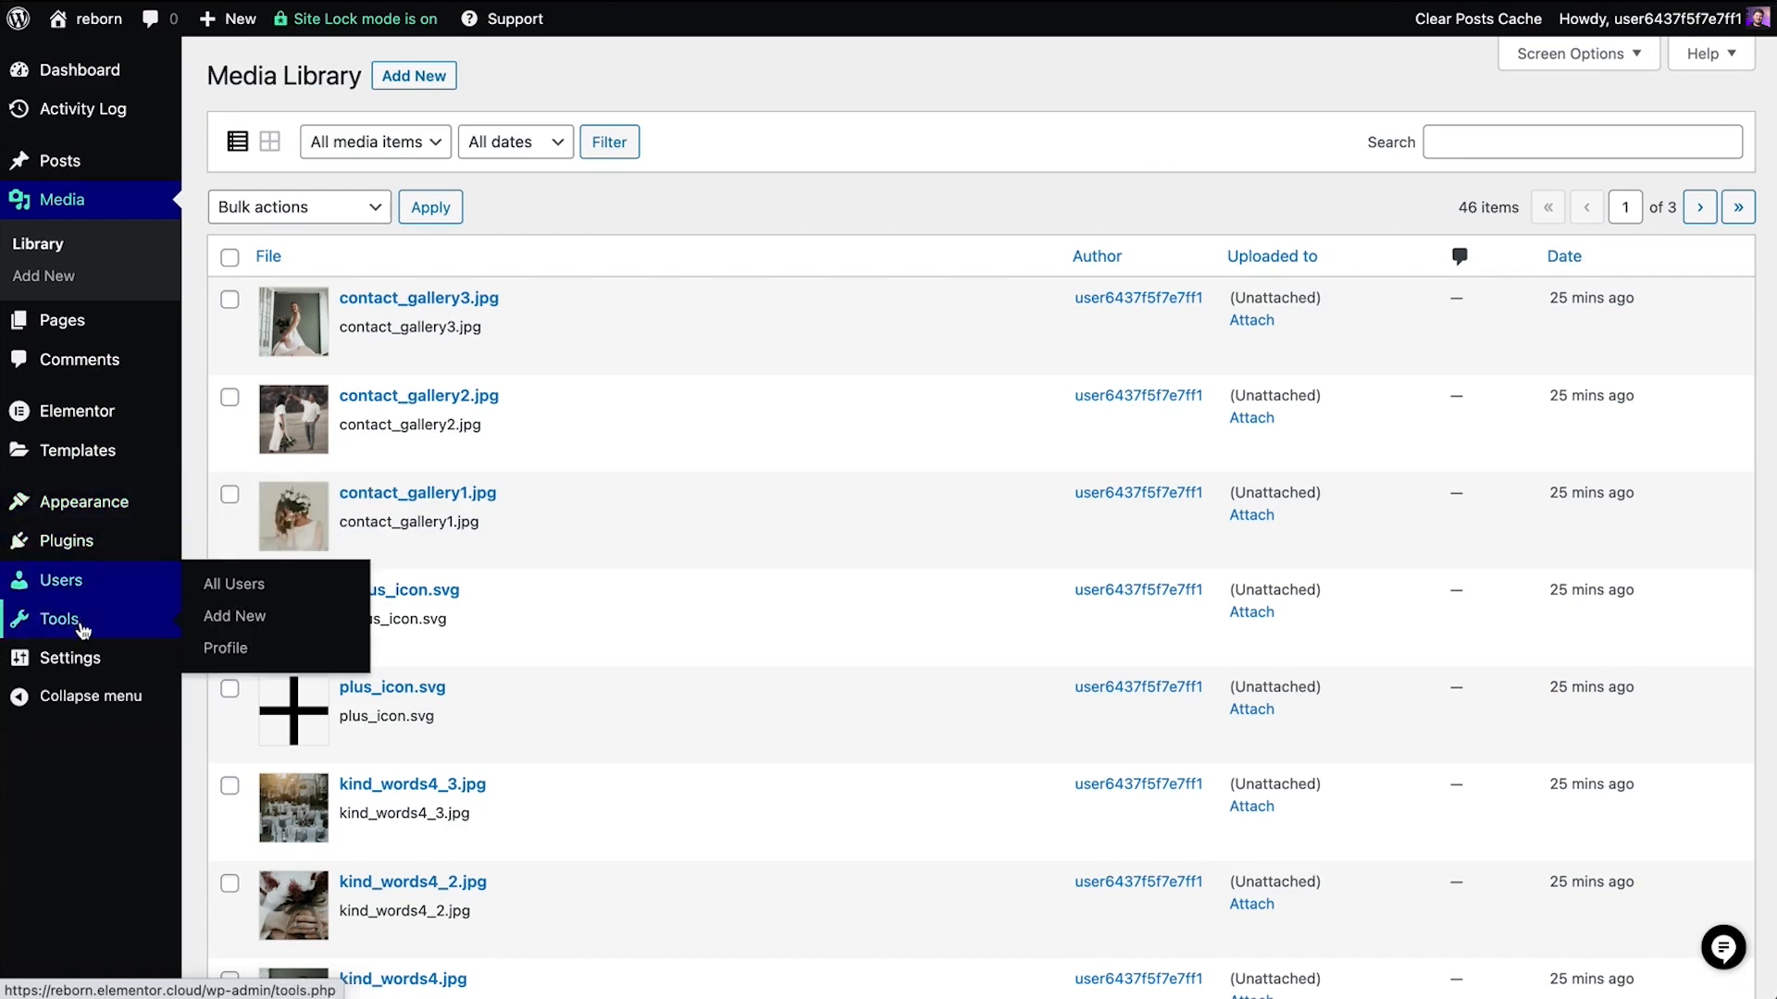
mouse_move(86, 659)
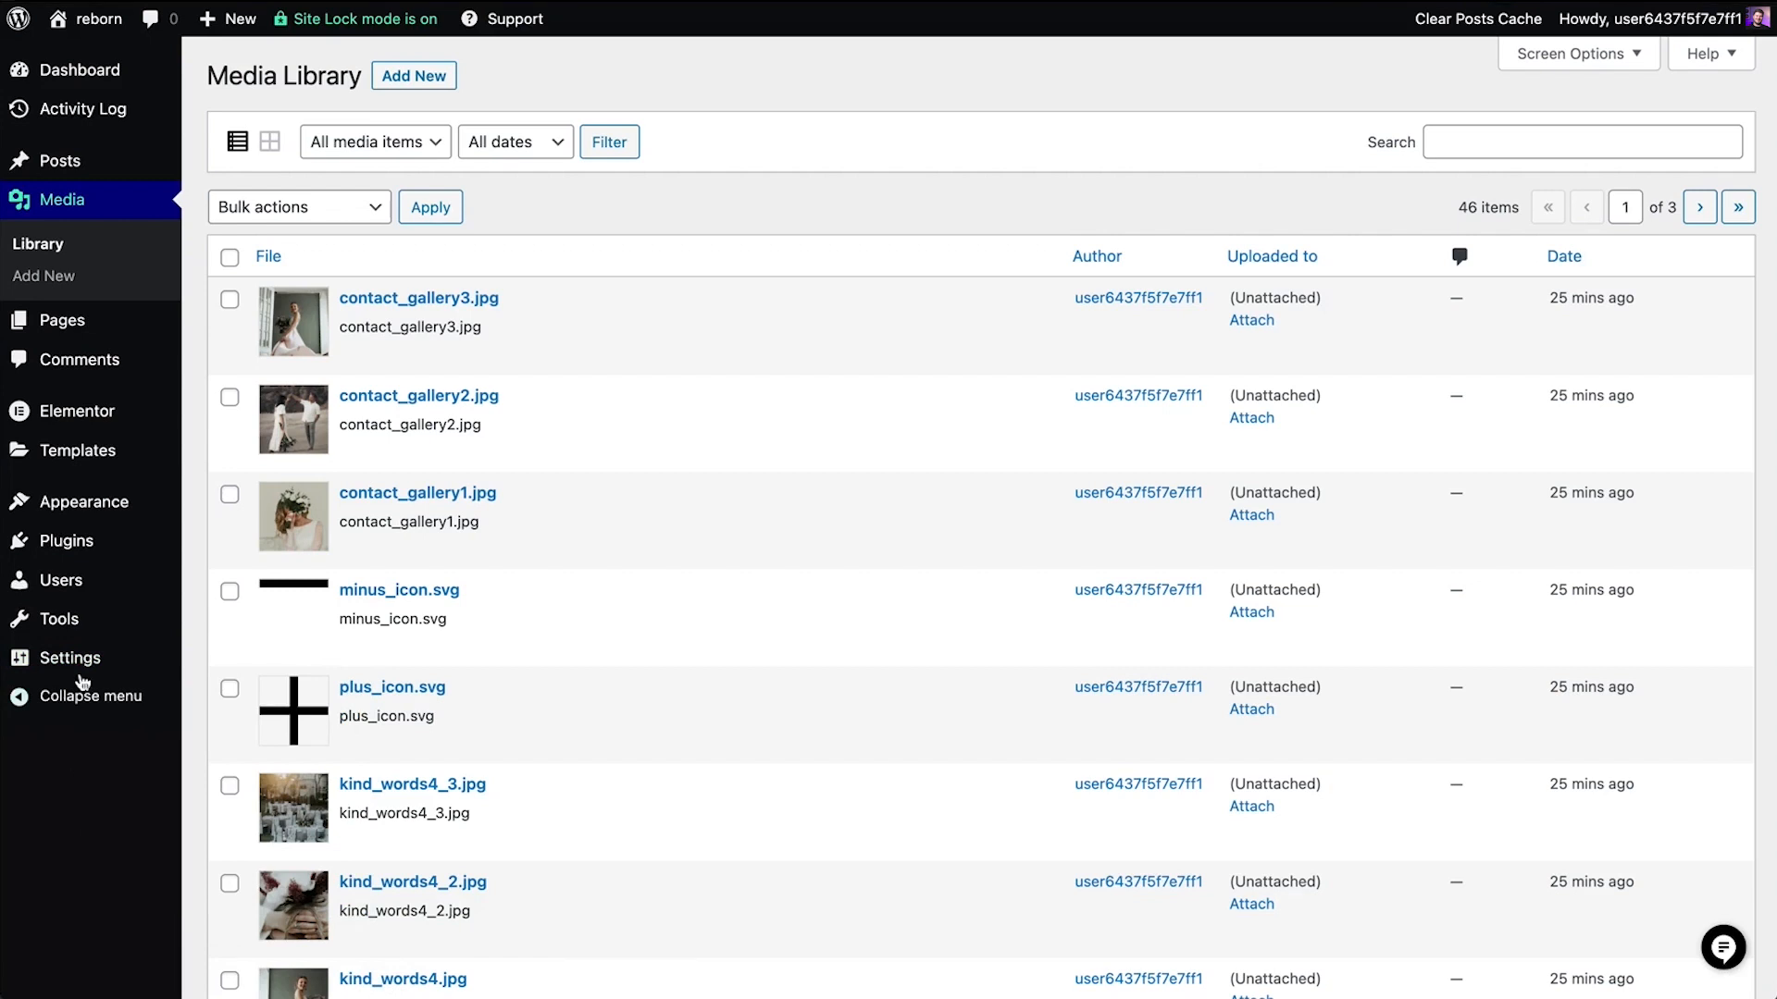
From the Pages list, create a new page named Demo Page
left_click(248, 333)
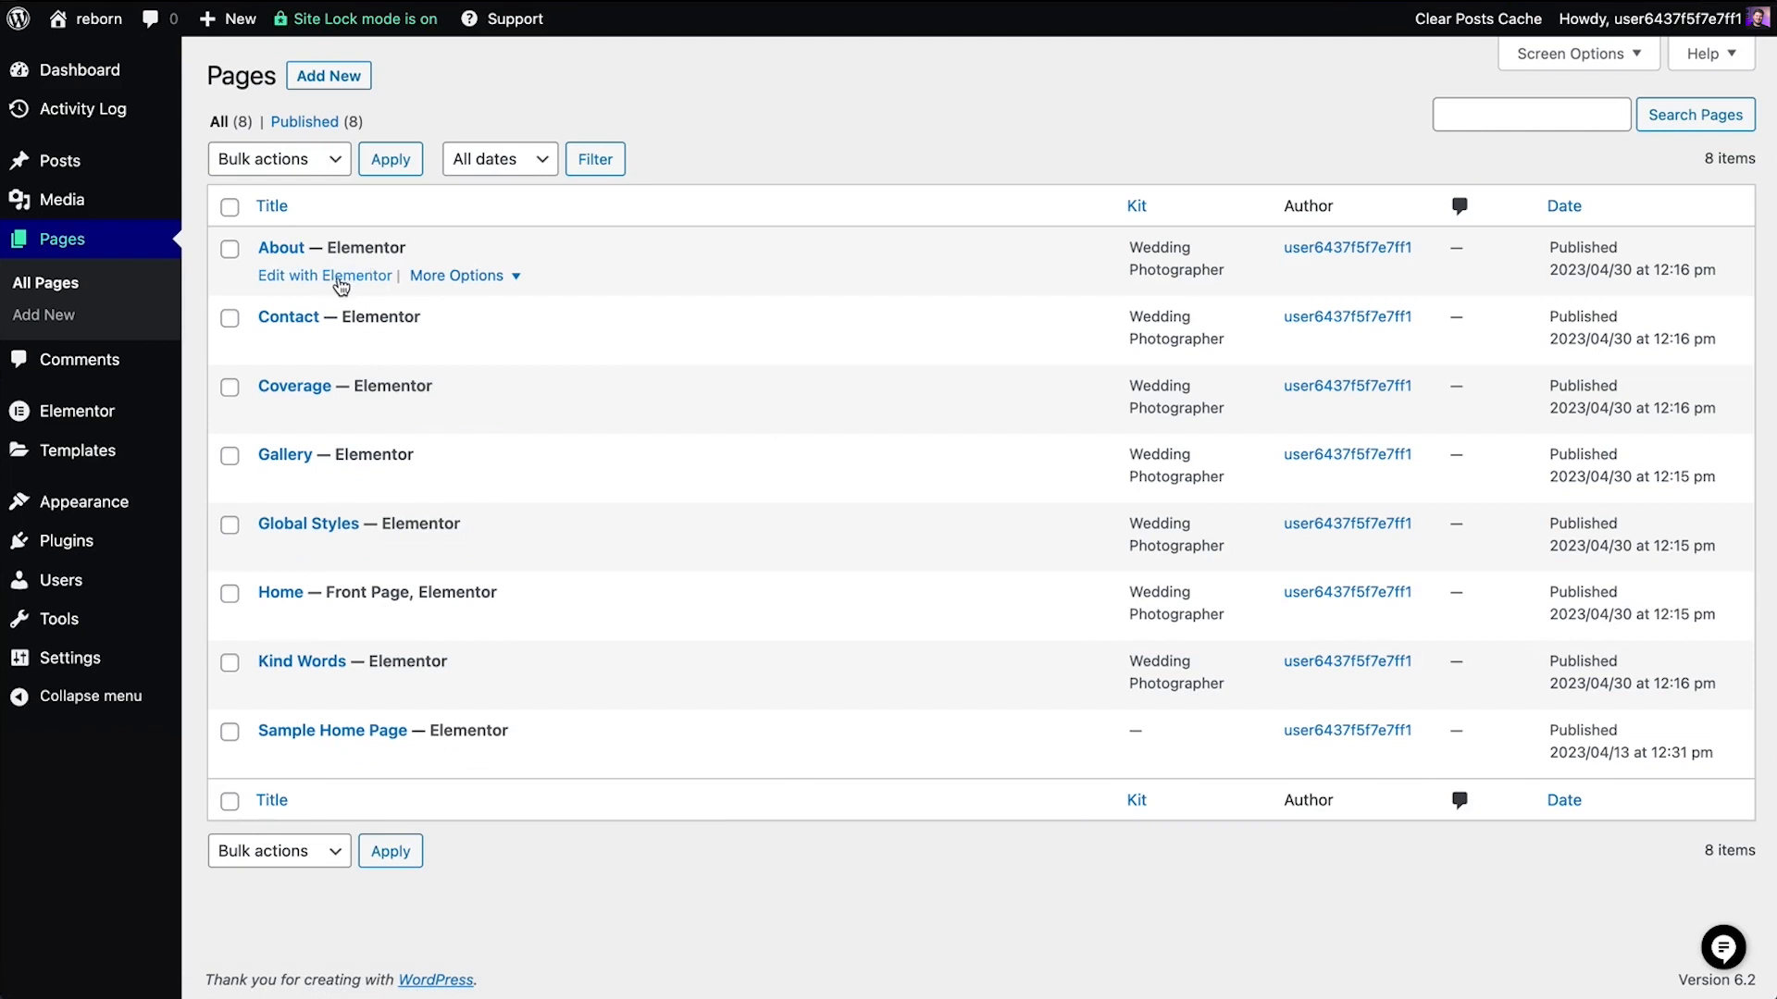
left_click(474, 286)
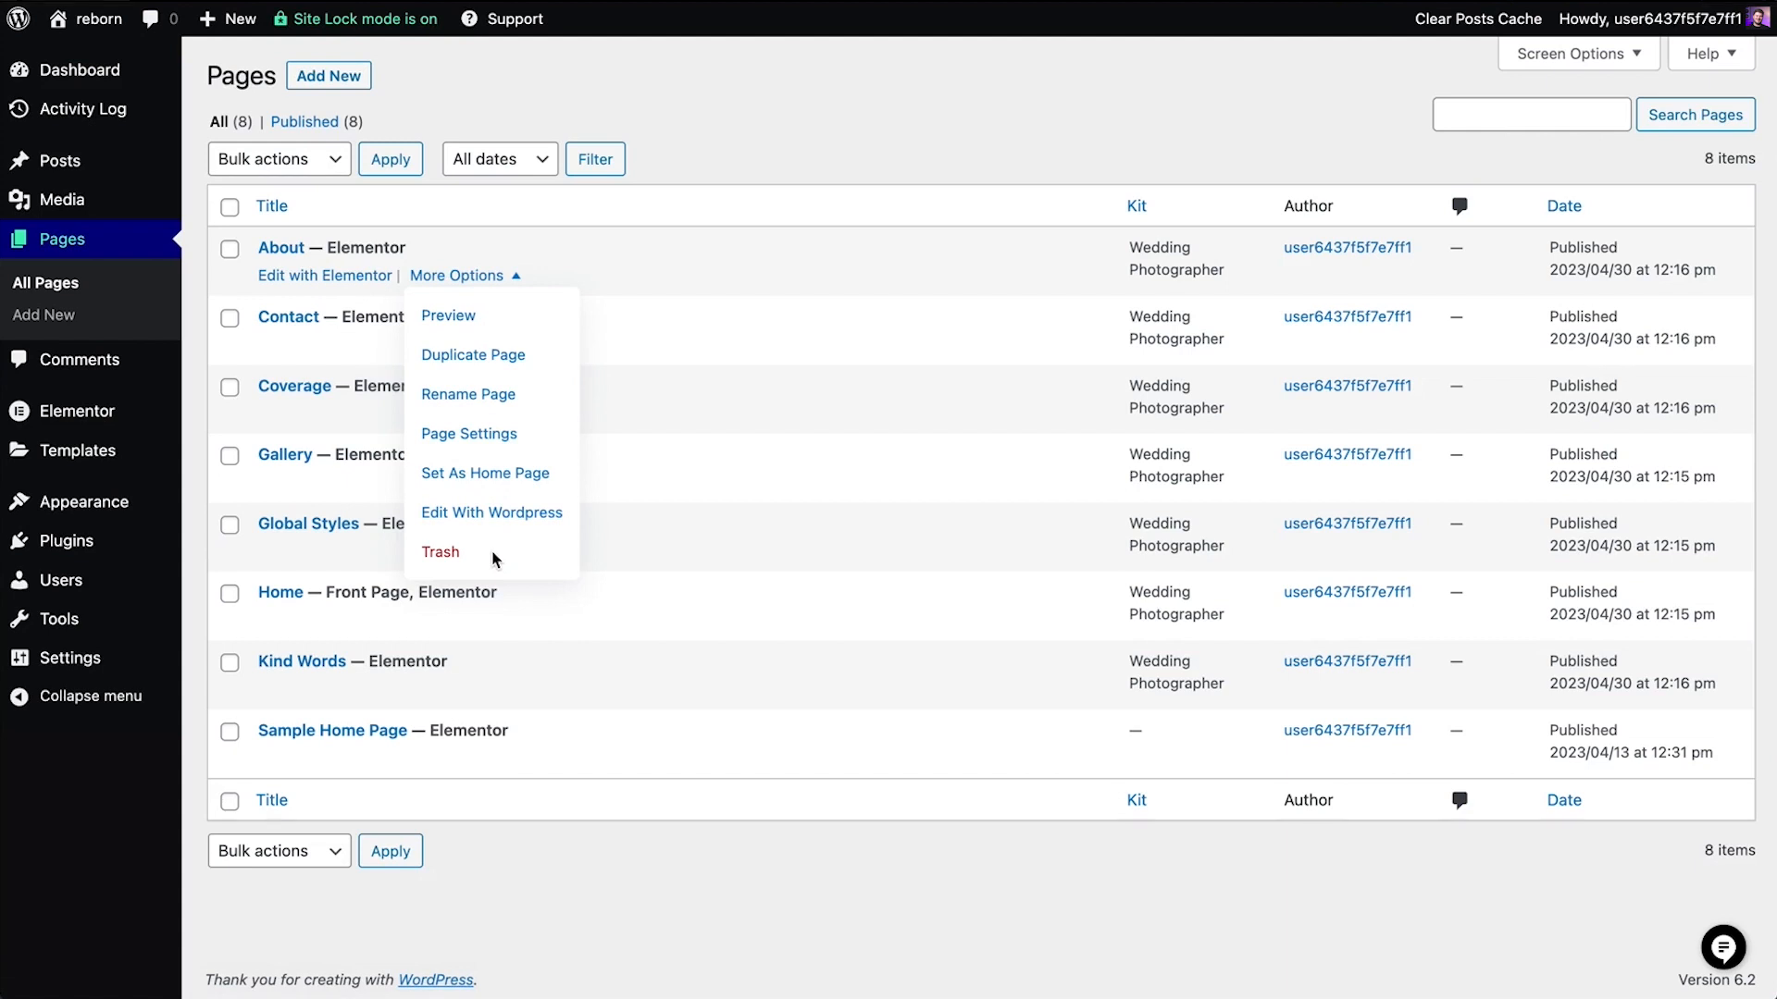
left_click(323, 81)
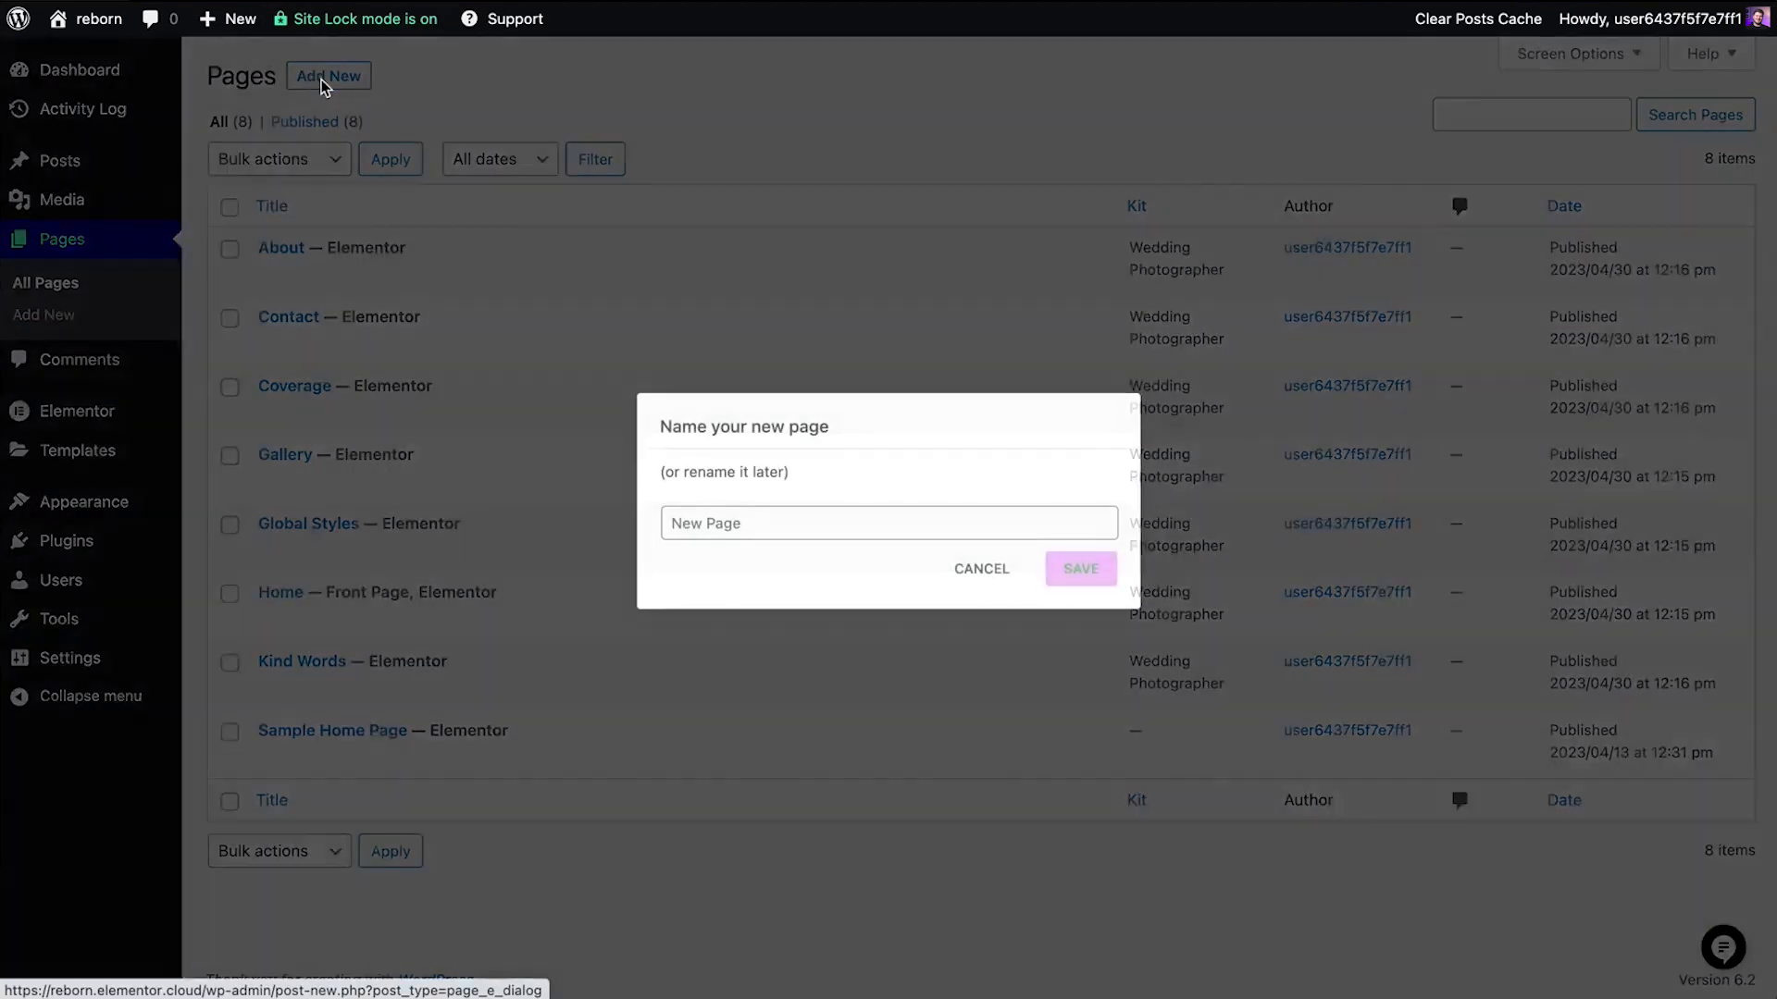
left_click(746, 519)
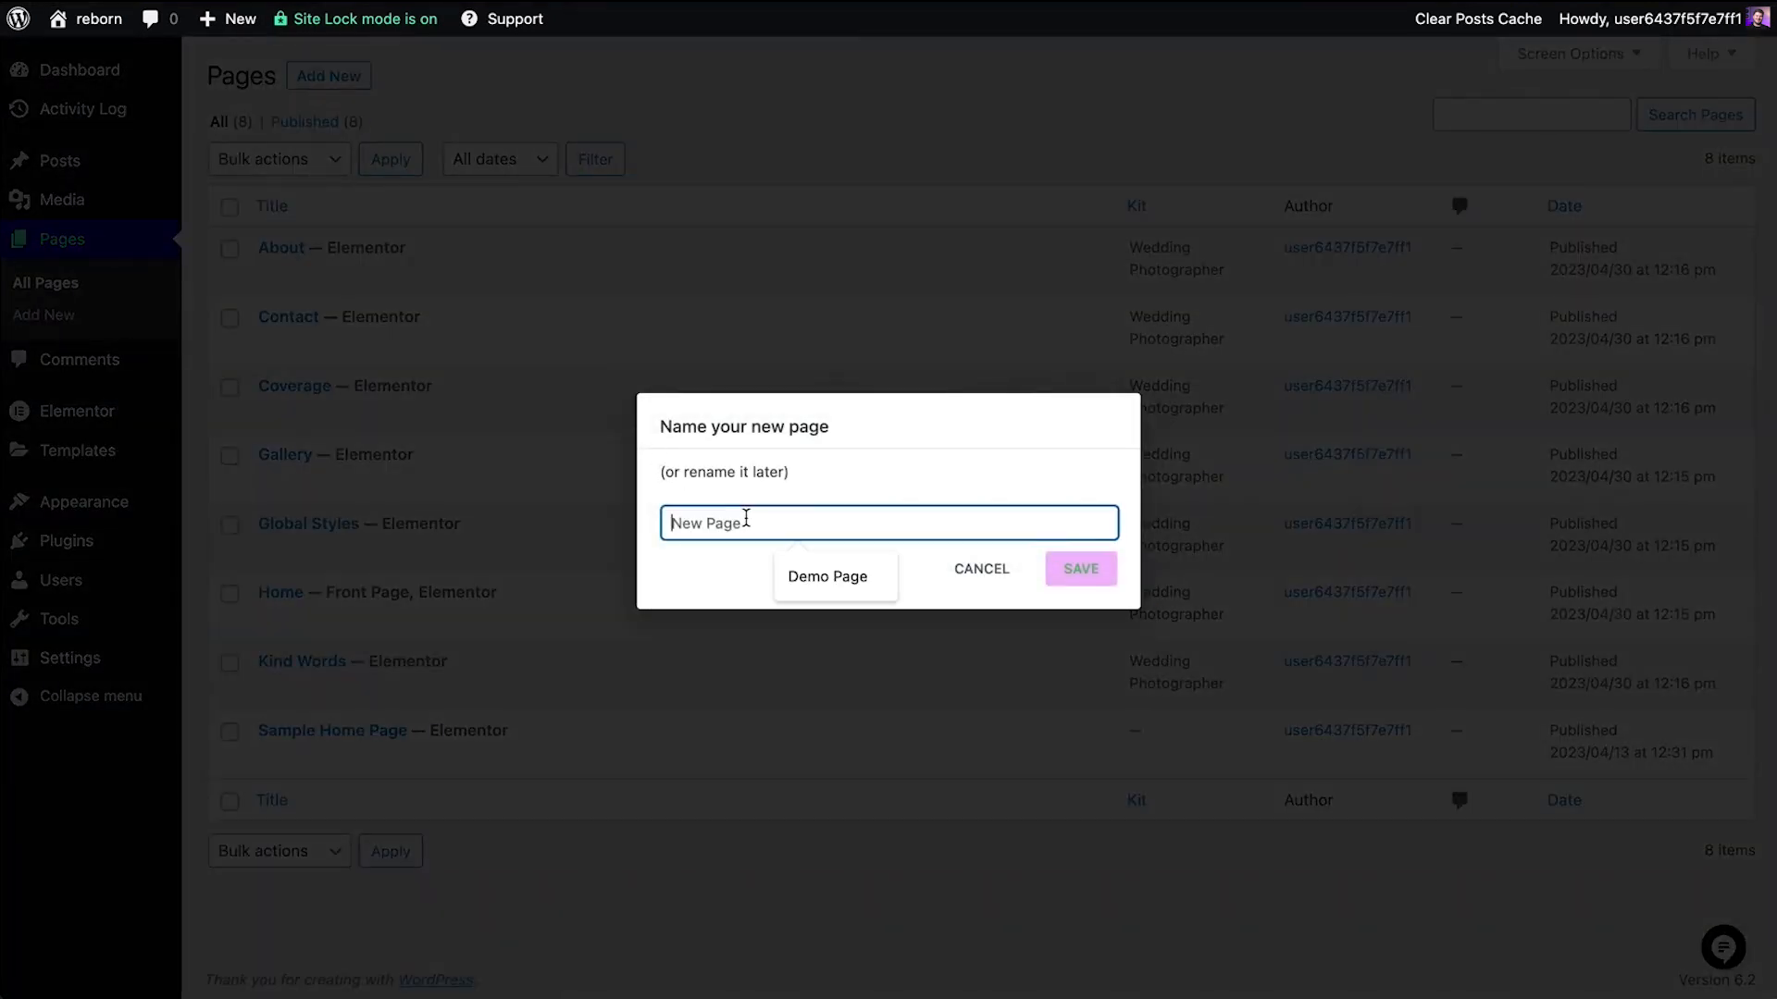
type("Demo Page")
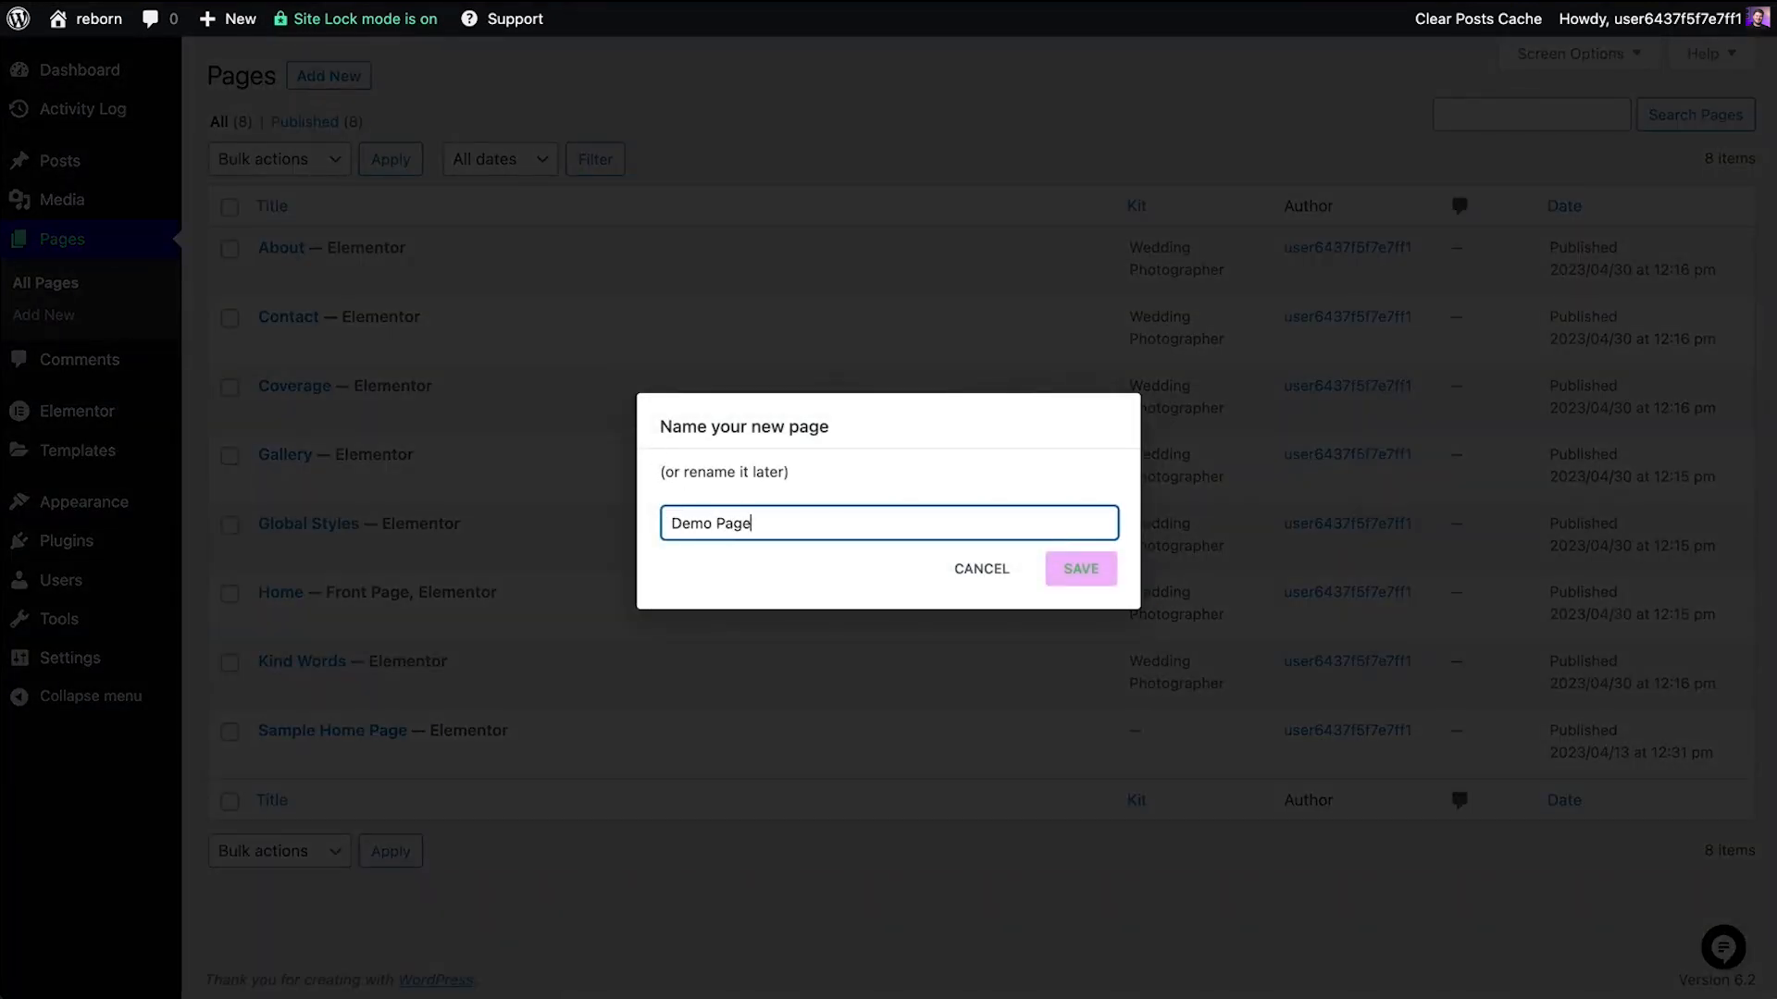
left_click(1085, 569)
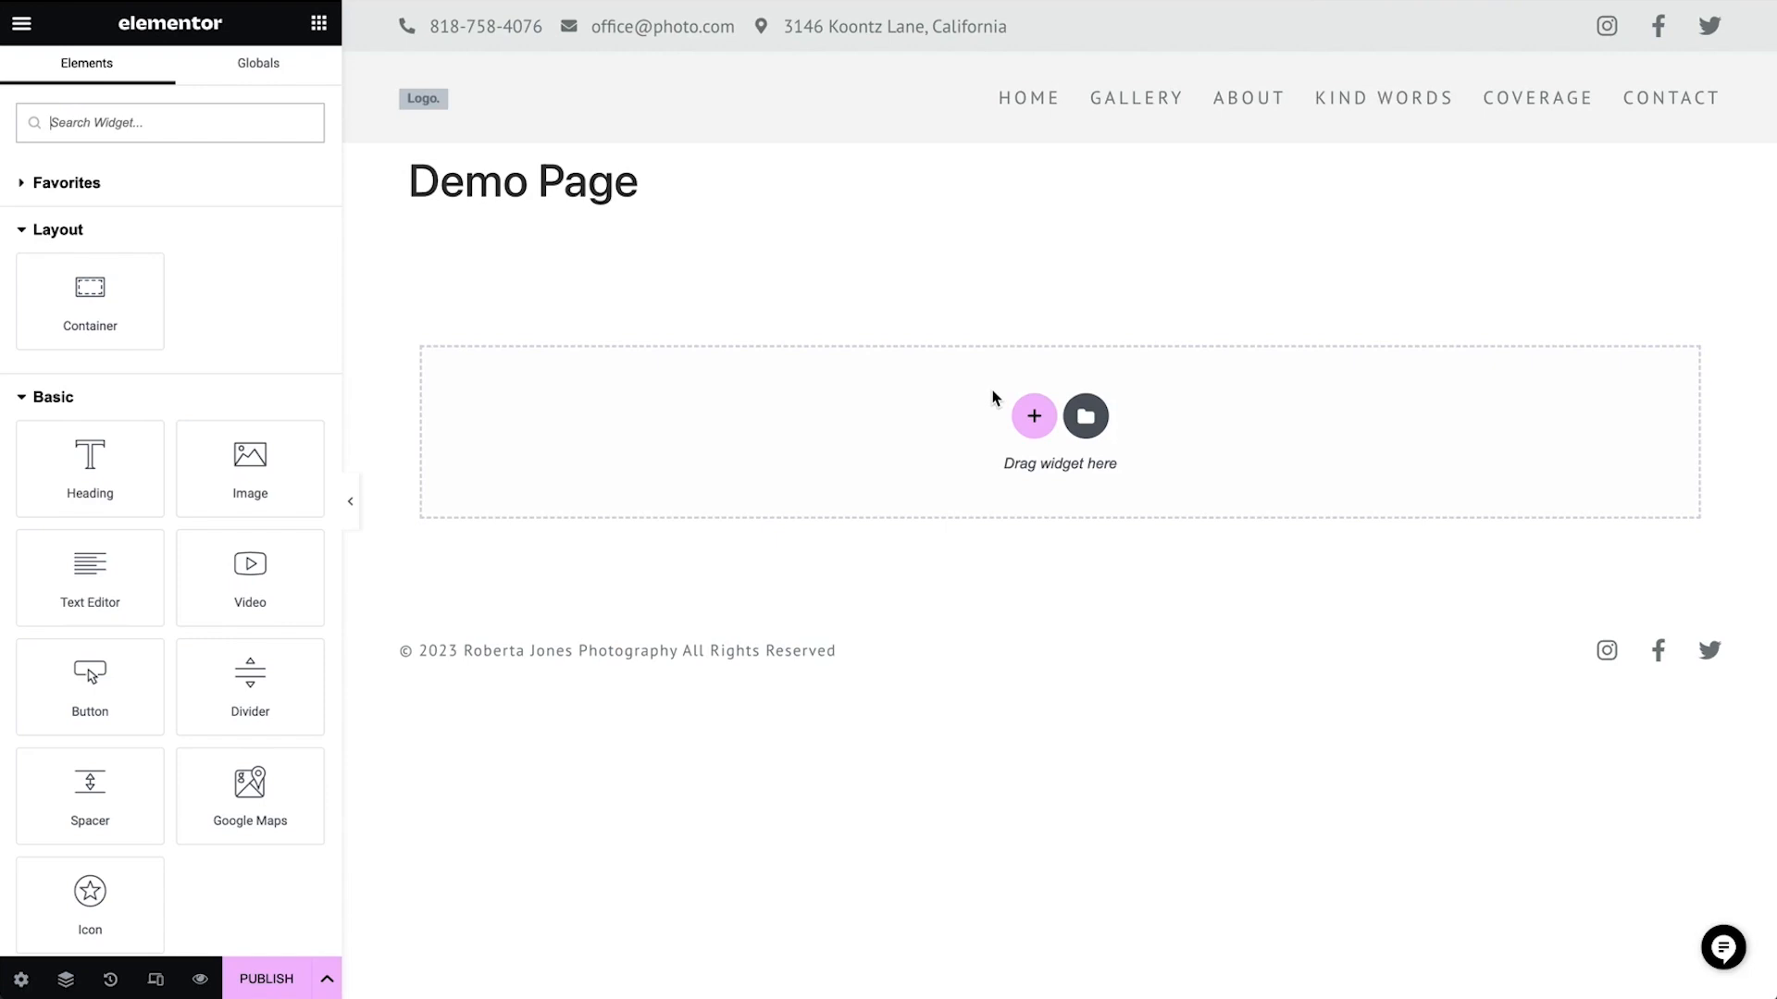
Exit the Elementor editor for Demo Page and return to the Pages list
left_click(22, 26)
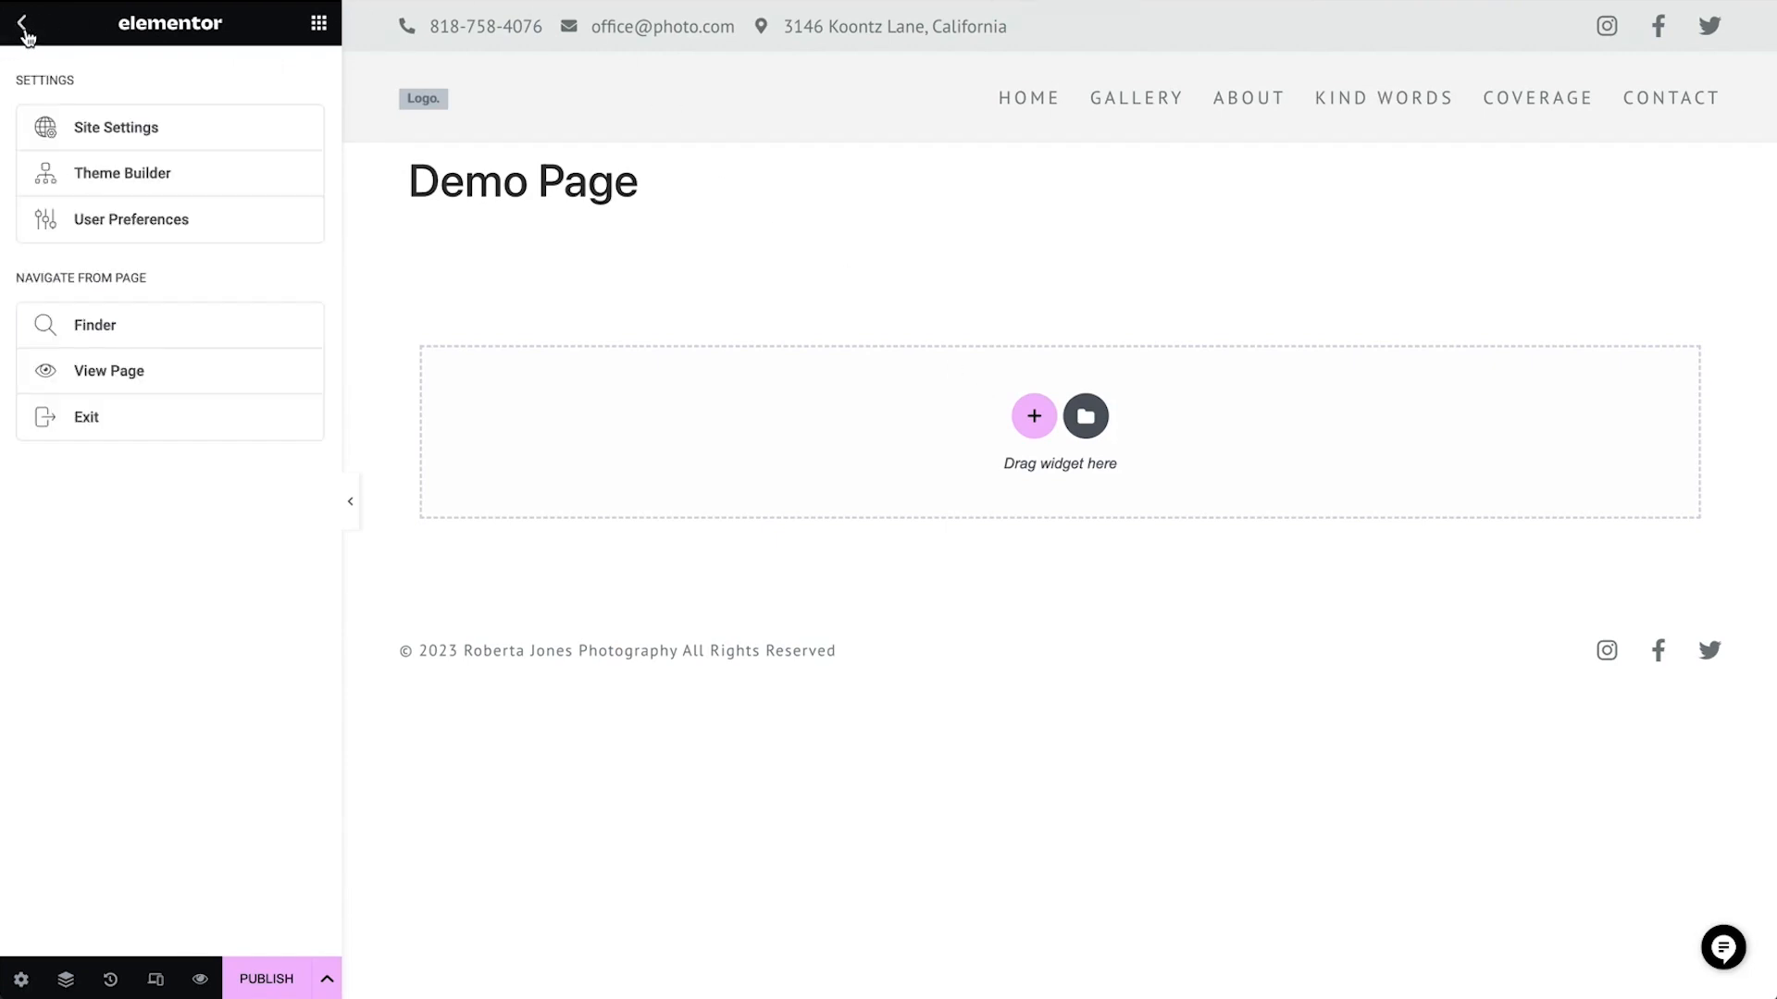
left_click(131, 428)
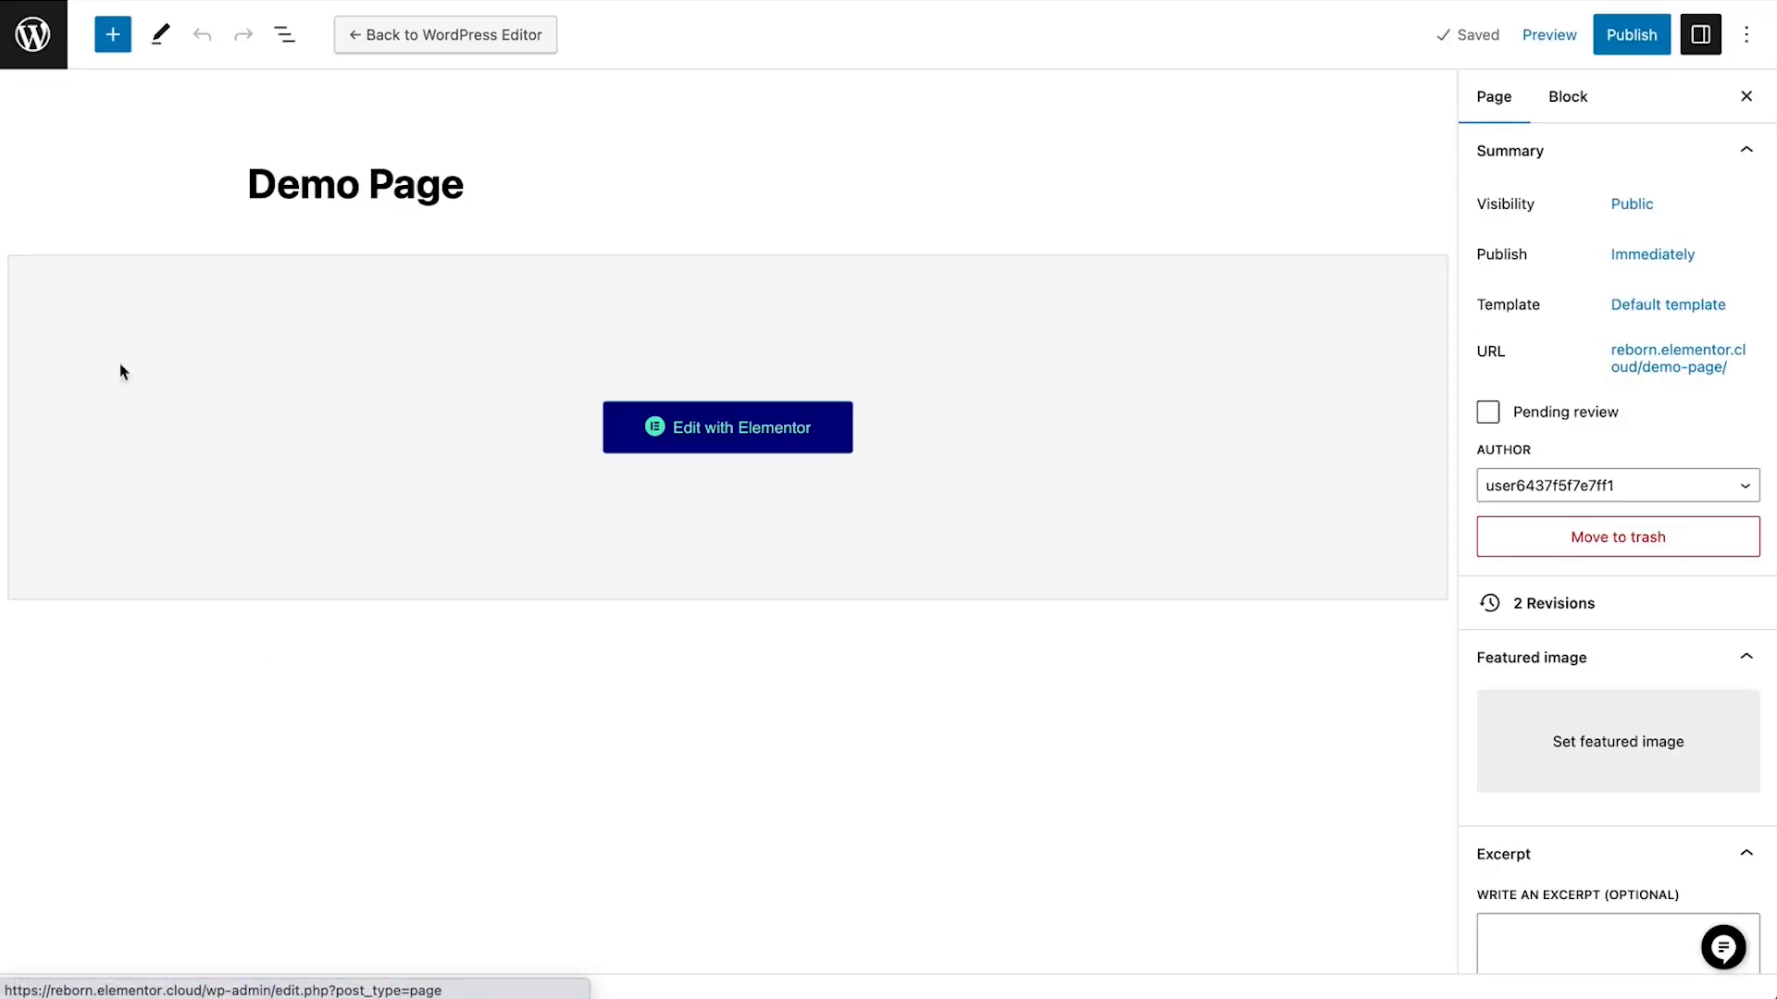
left_click(33, 35)
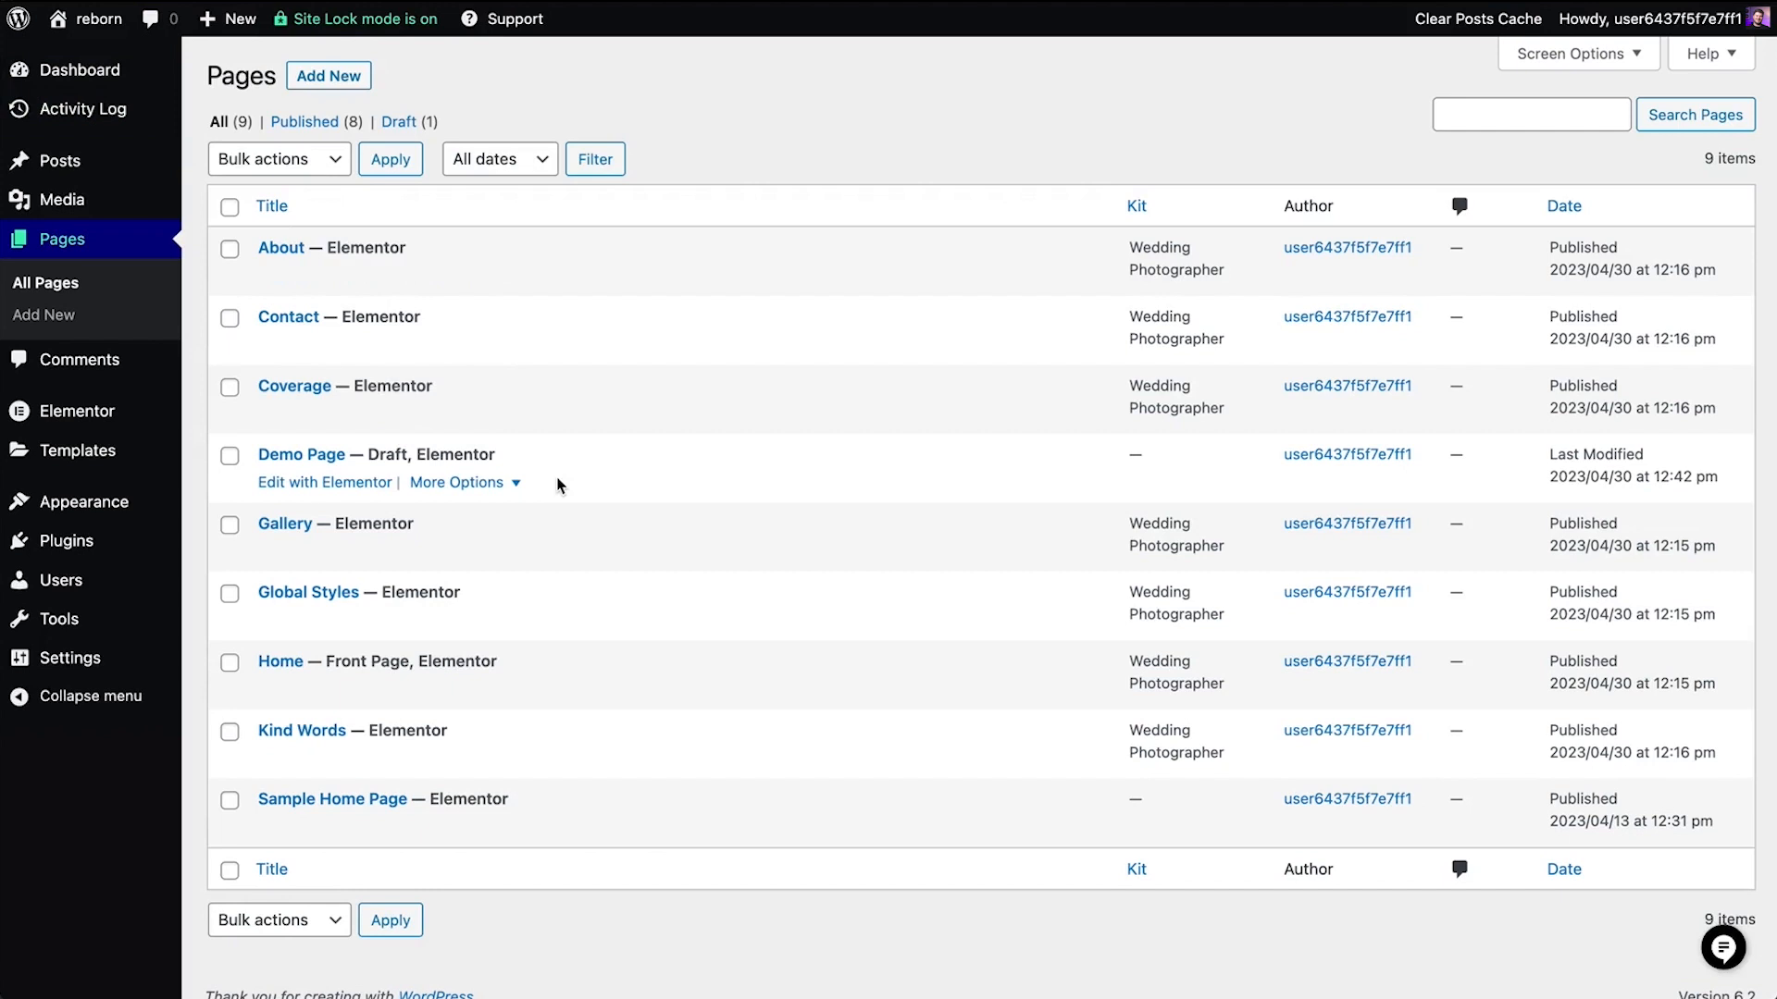
Create a new post titled New Post
mouse_move(111, 162)
left_click(225, 168)
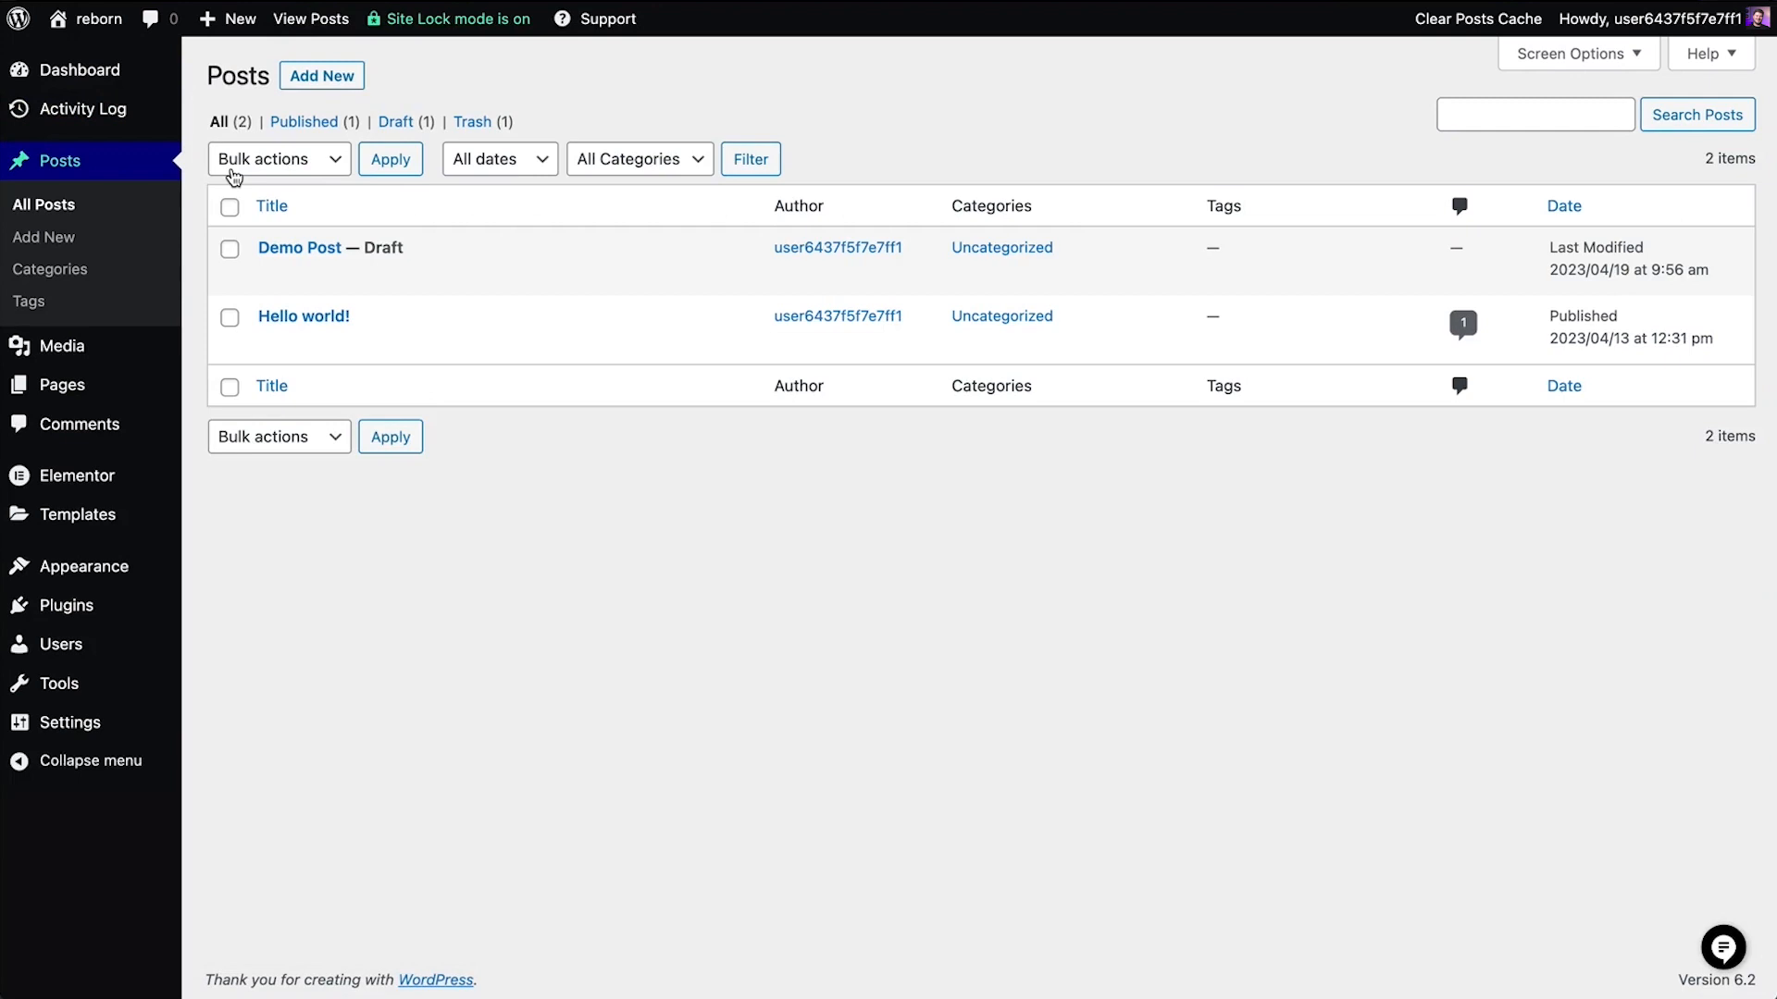
left_click(323, 76)
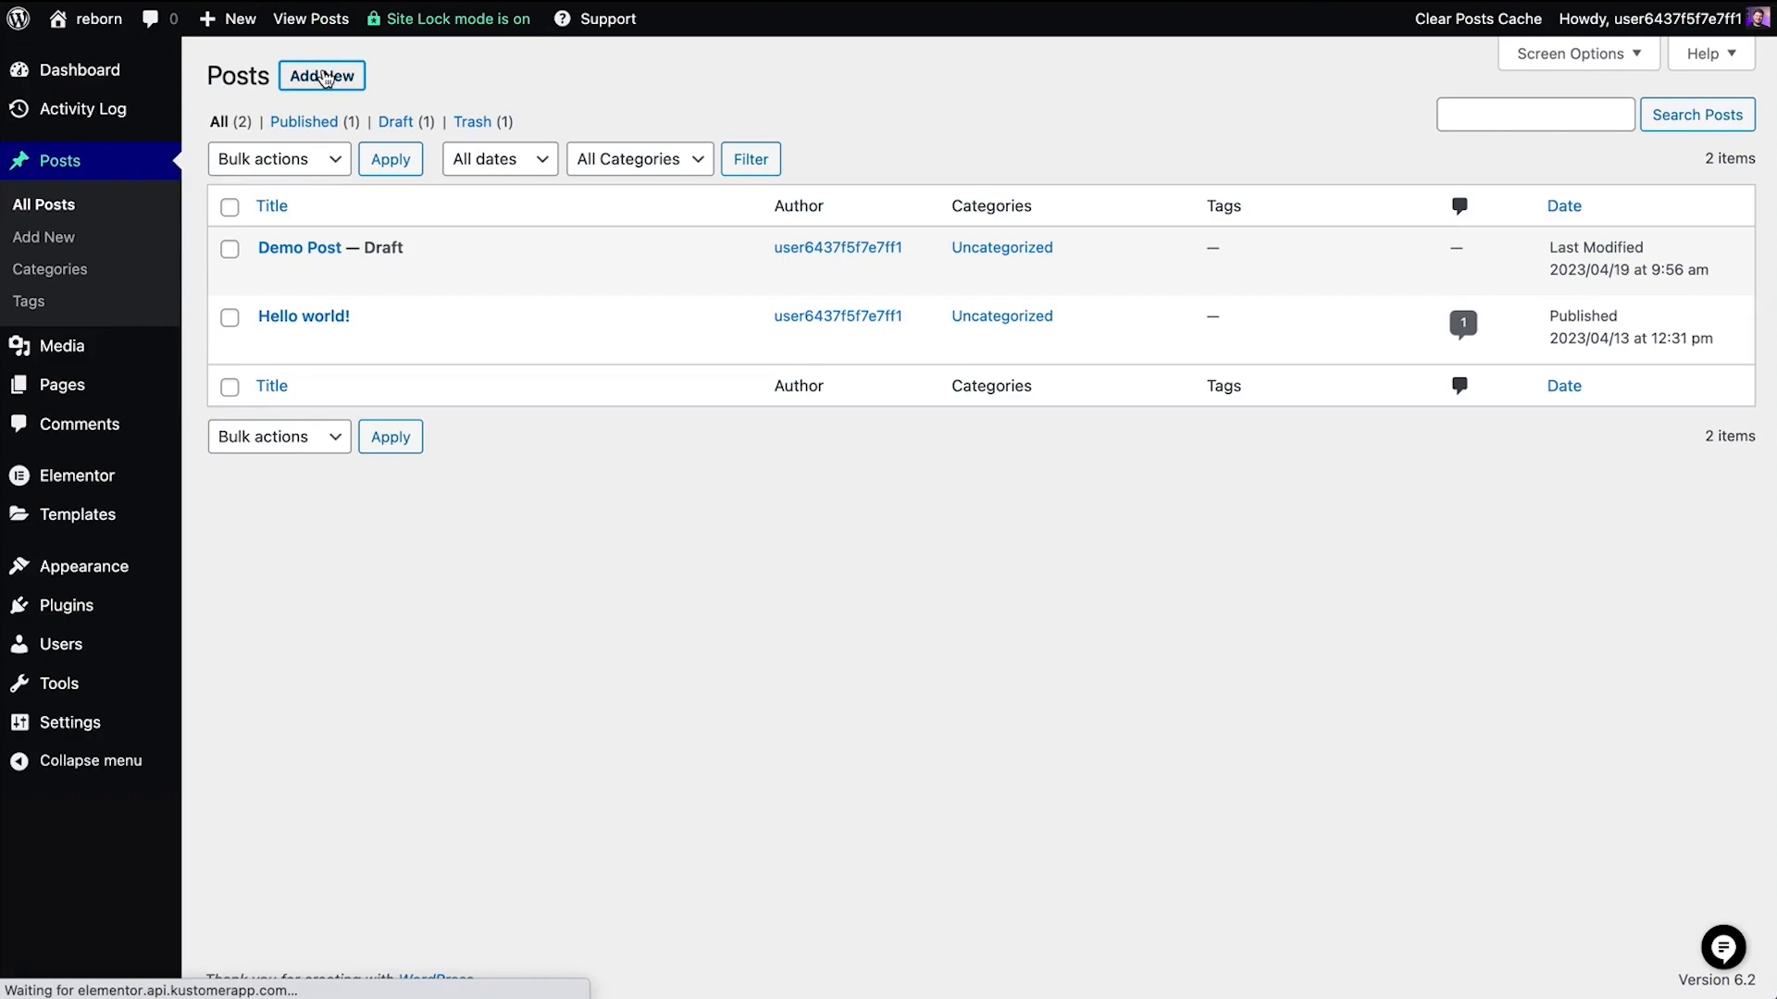
type("New Post")
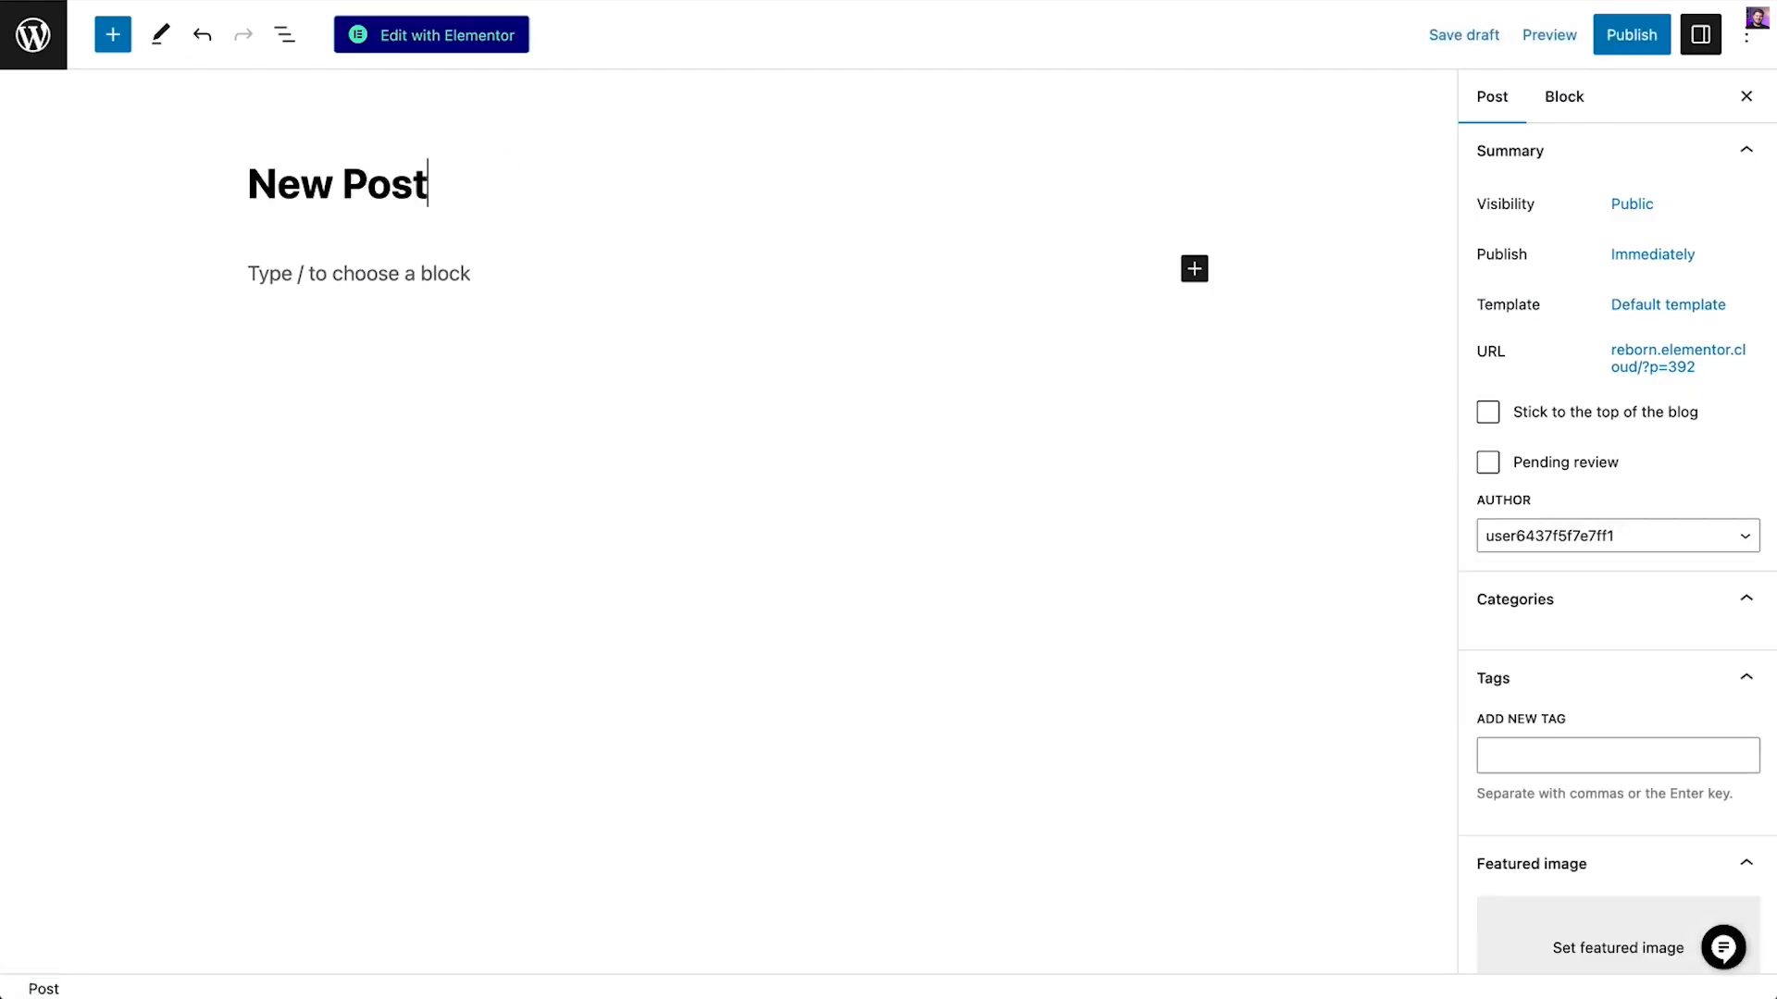
Scroll through the post's sidebar settings, checking the categories, tags and excerpt fields
scroll(1552, 951, "down", 2)
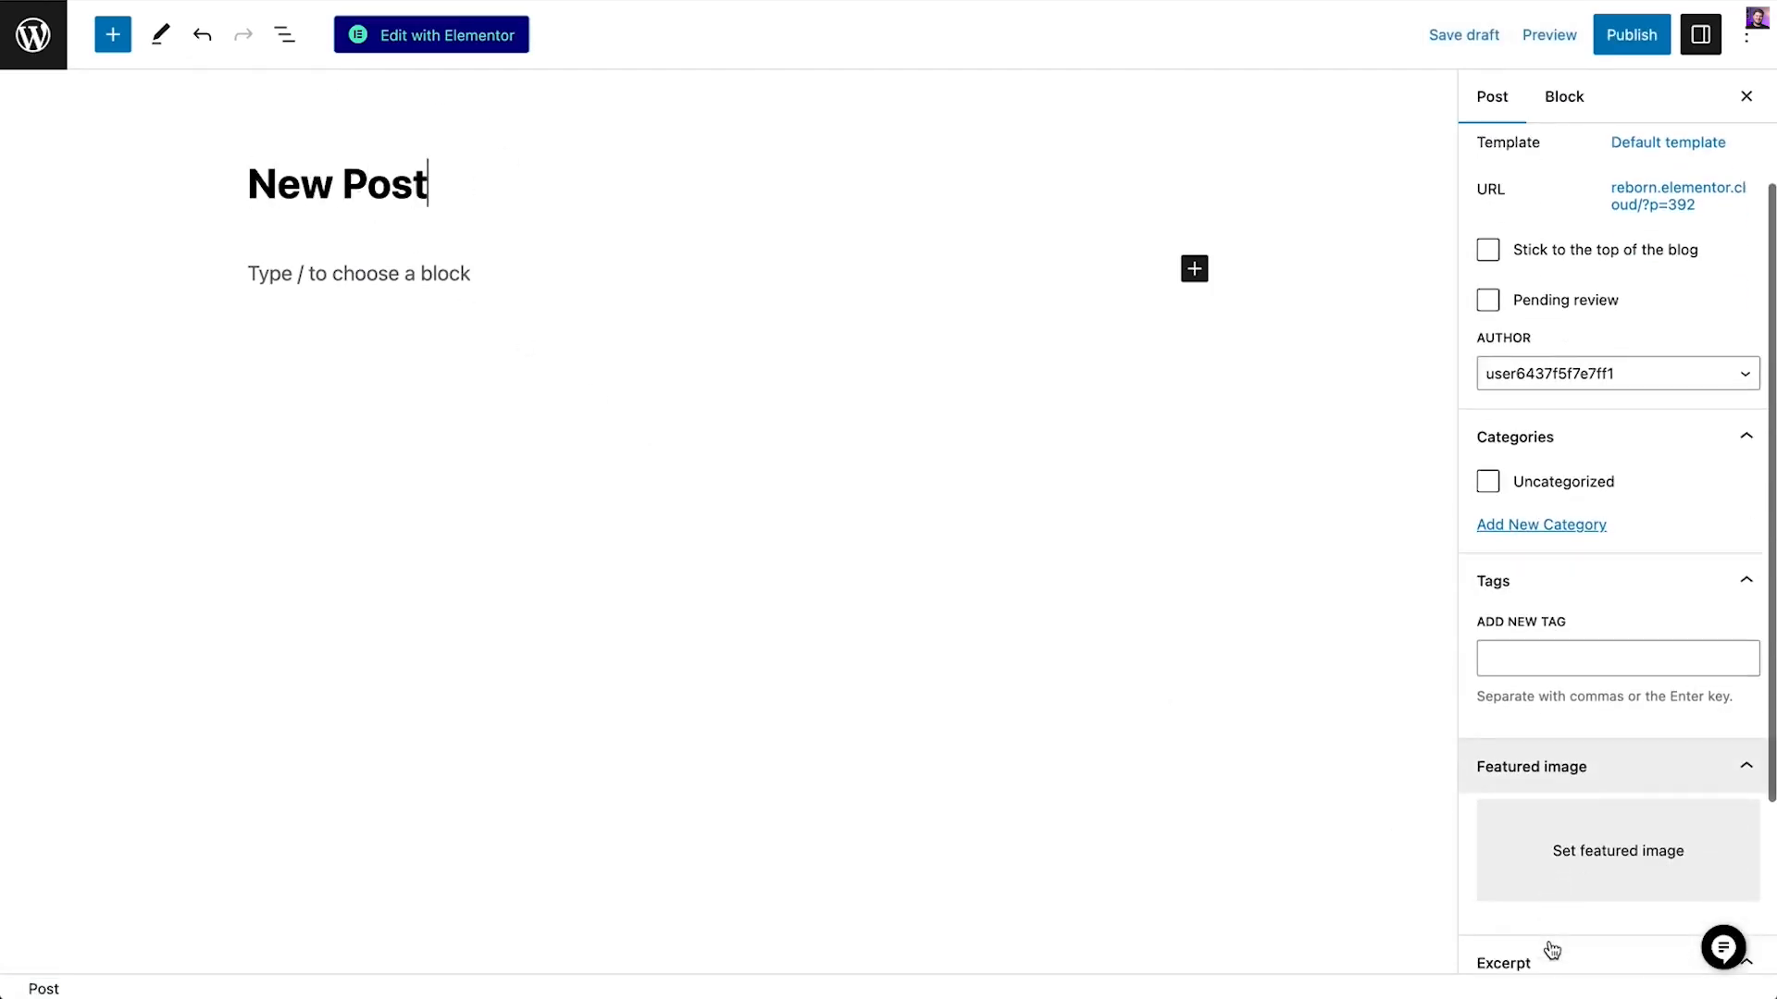
scroll(1552, 950, "down", 1)
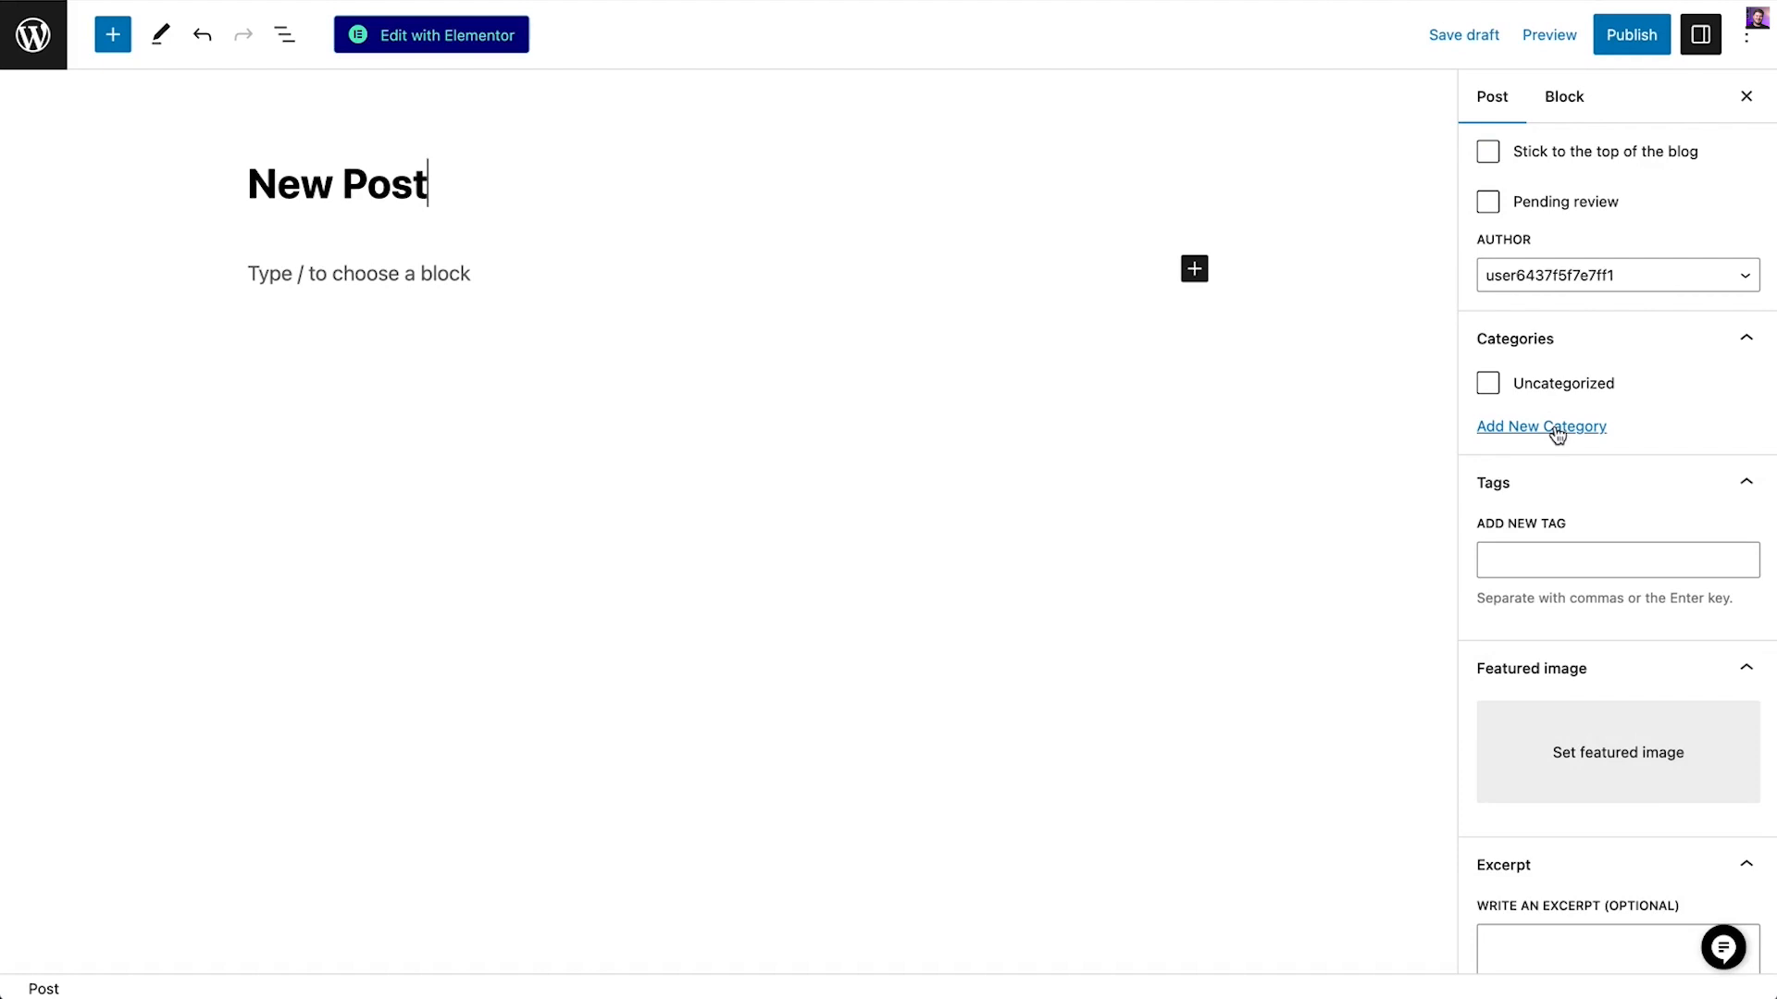
left_click(1537, 560)
scroll(1527, 895, "down", 1)
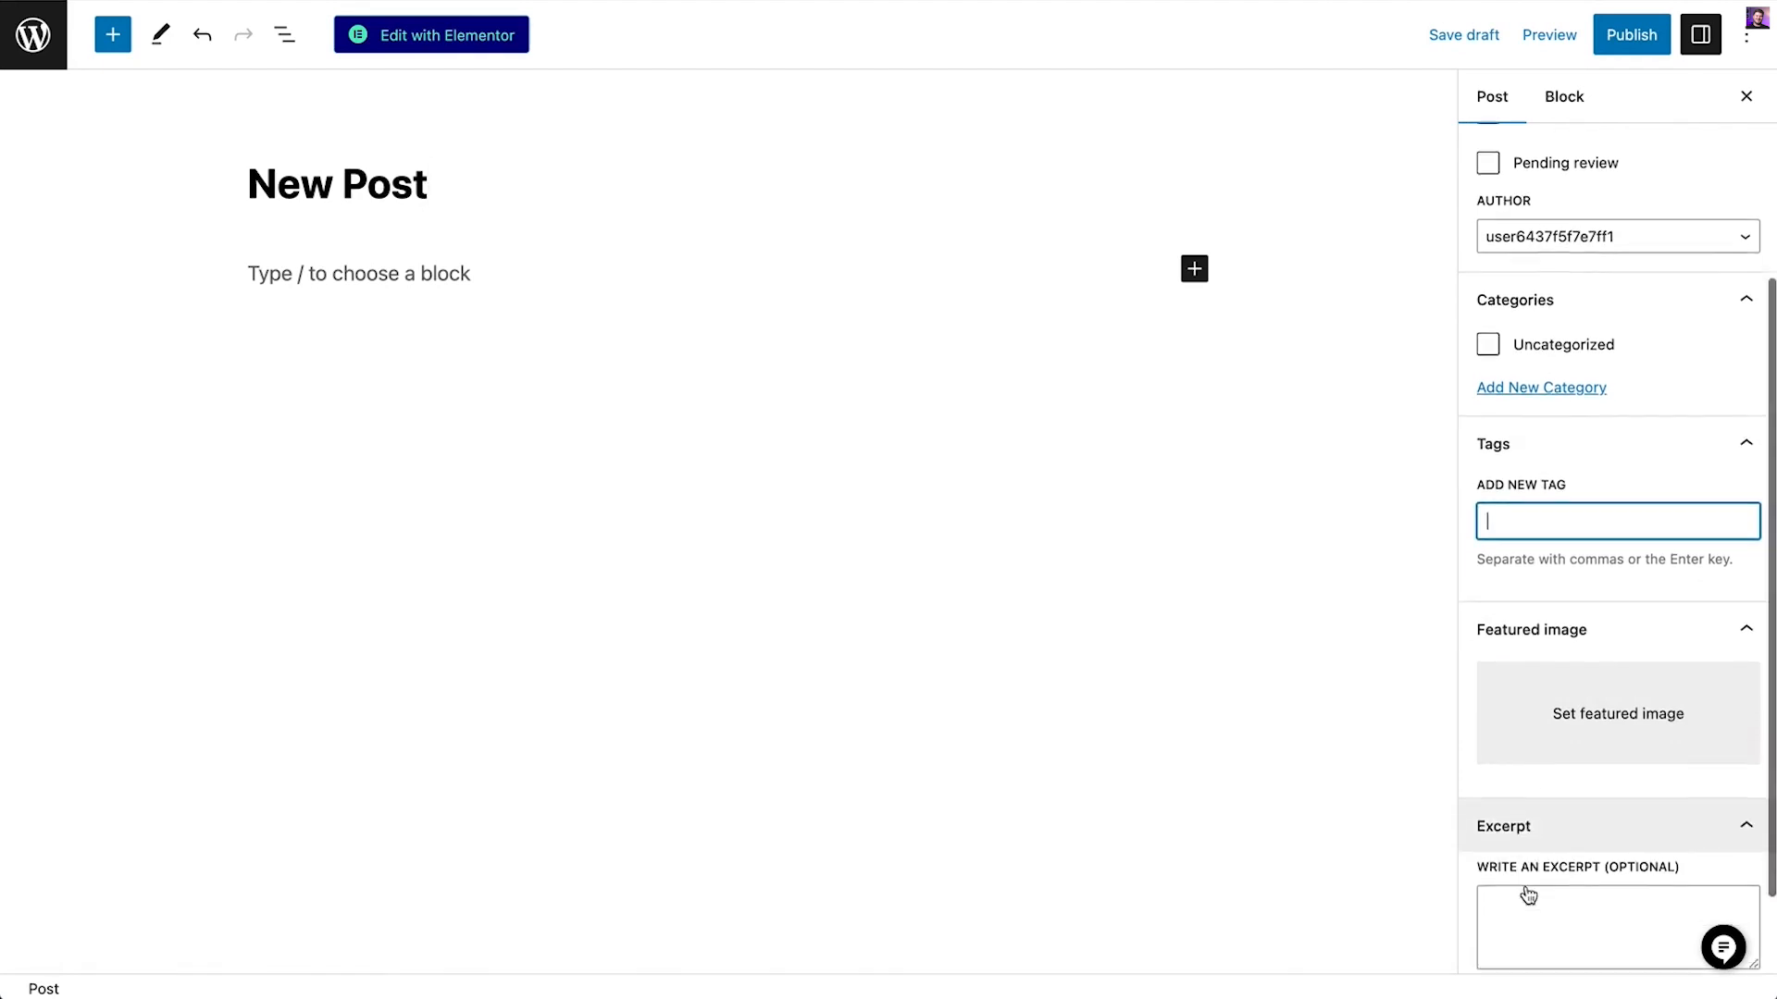
scroll(1528, 895, "down", 3)
left_click(1544, 833)
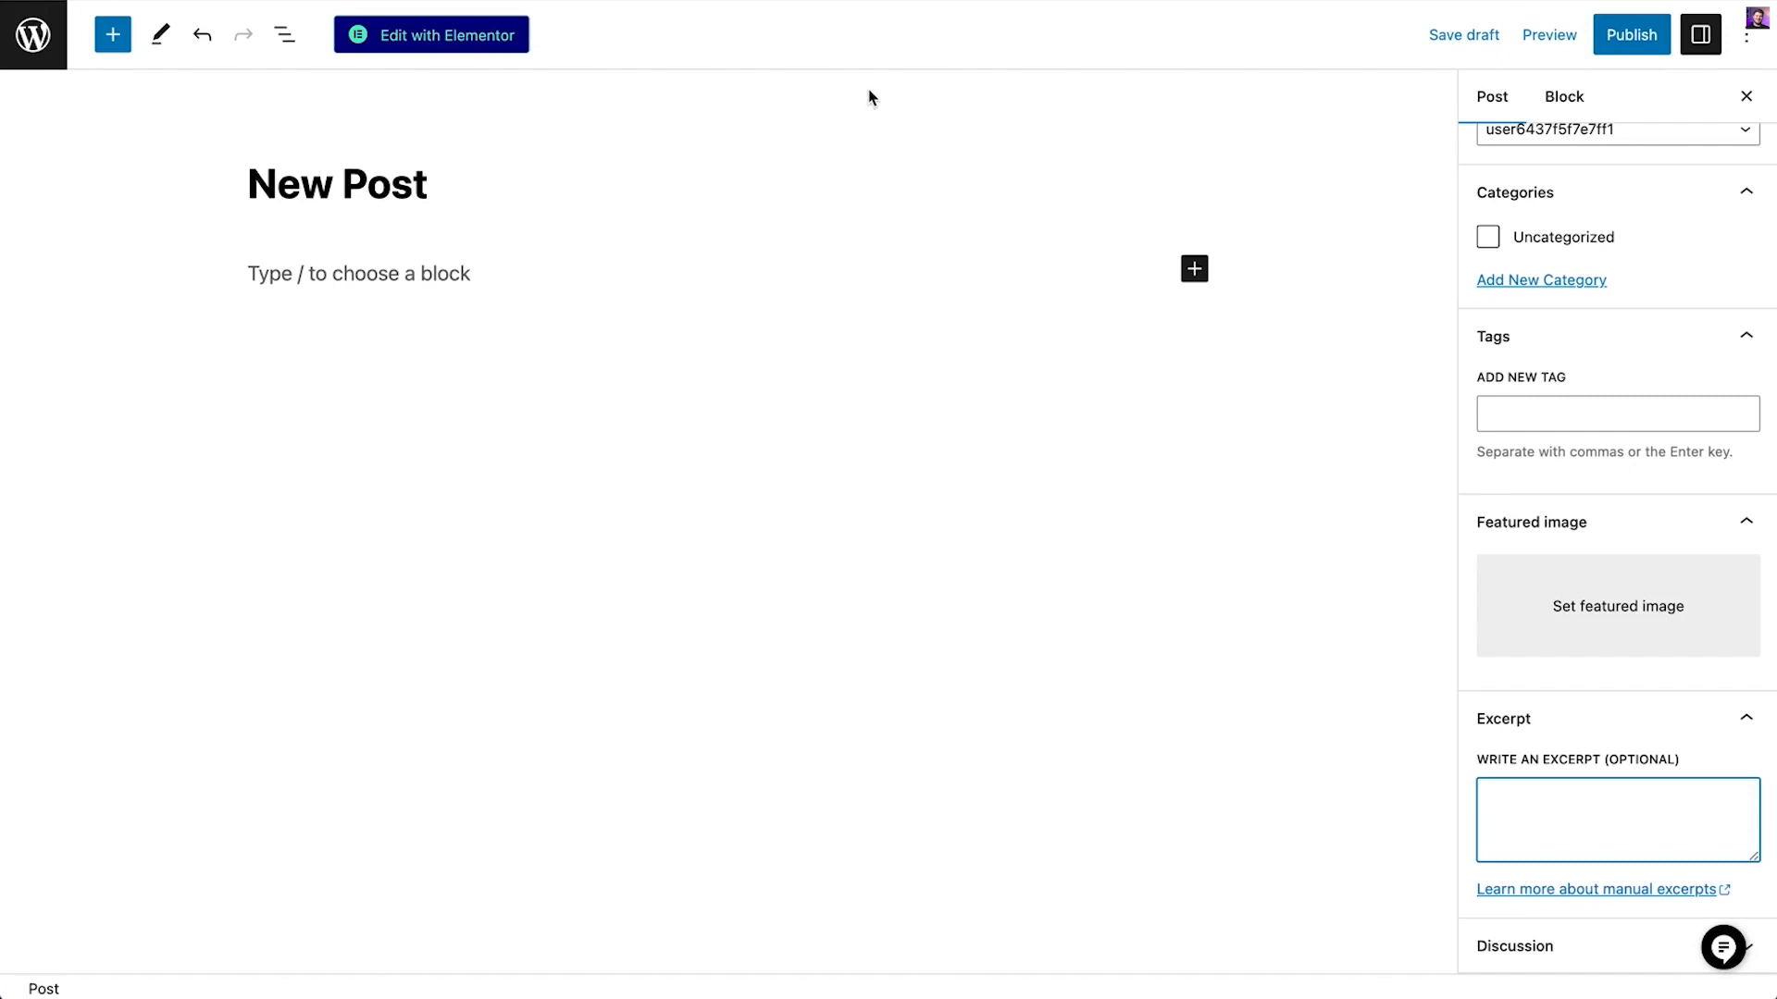
Add a Lorem ipsum paragraph to the post and open the block picker on a new line
left_click(294, 273)
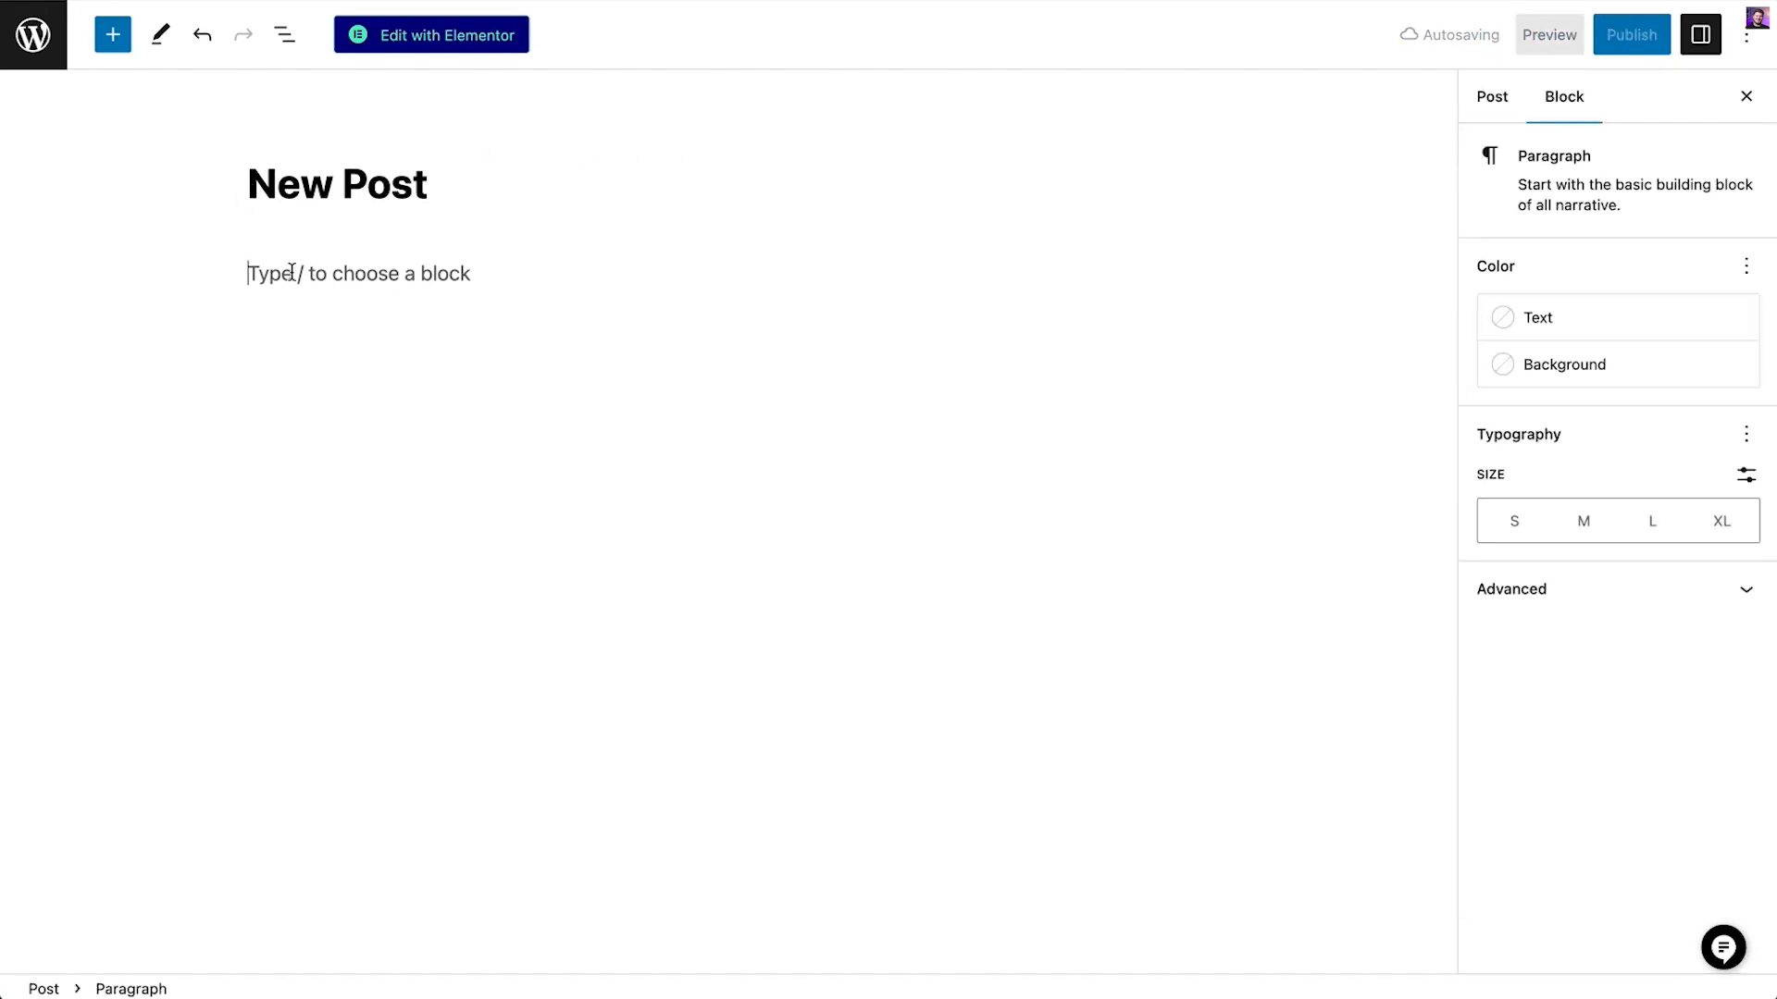
type("Lorem ipsum")
key("Return")
type("/")
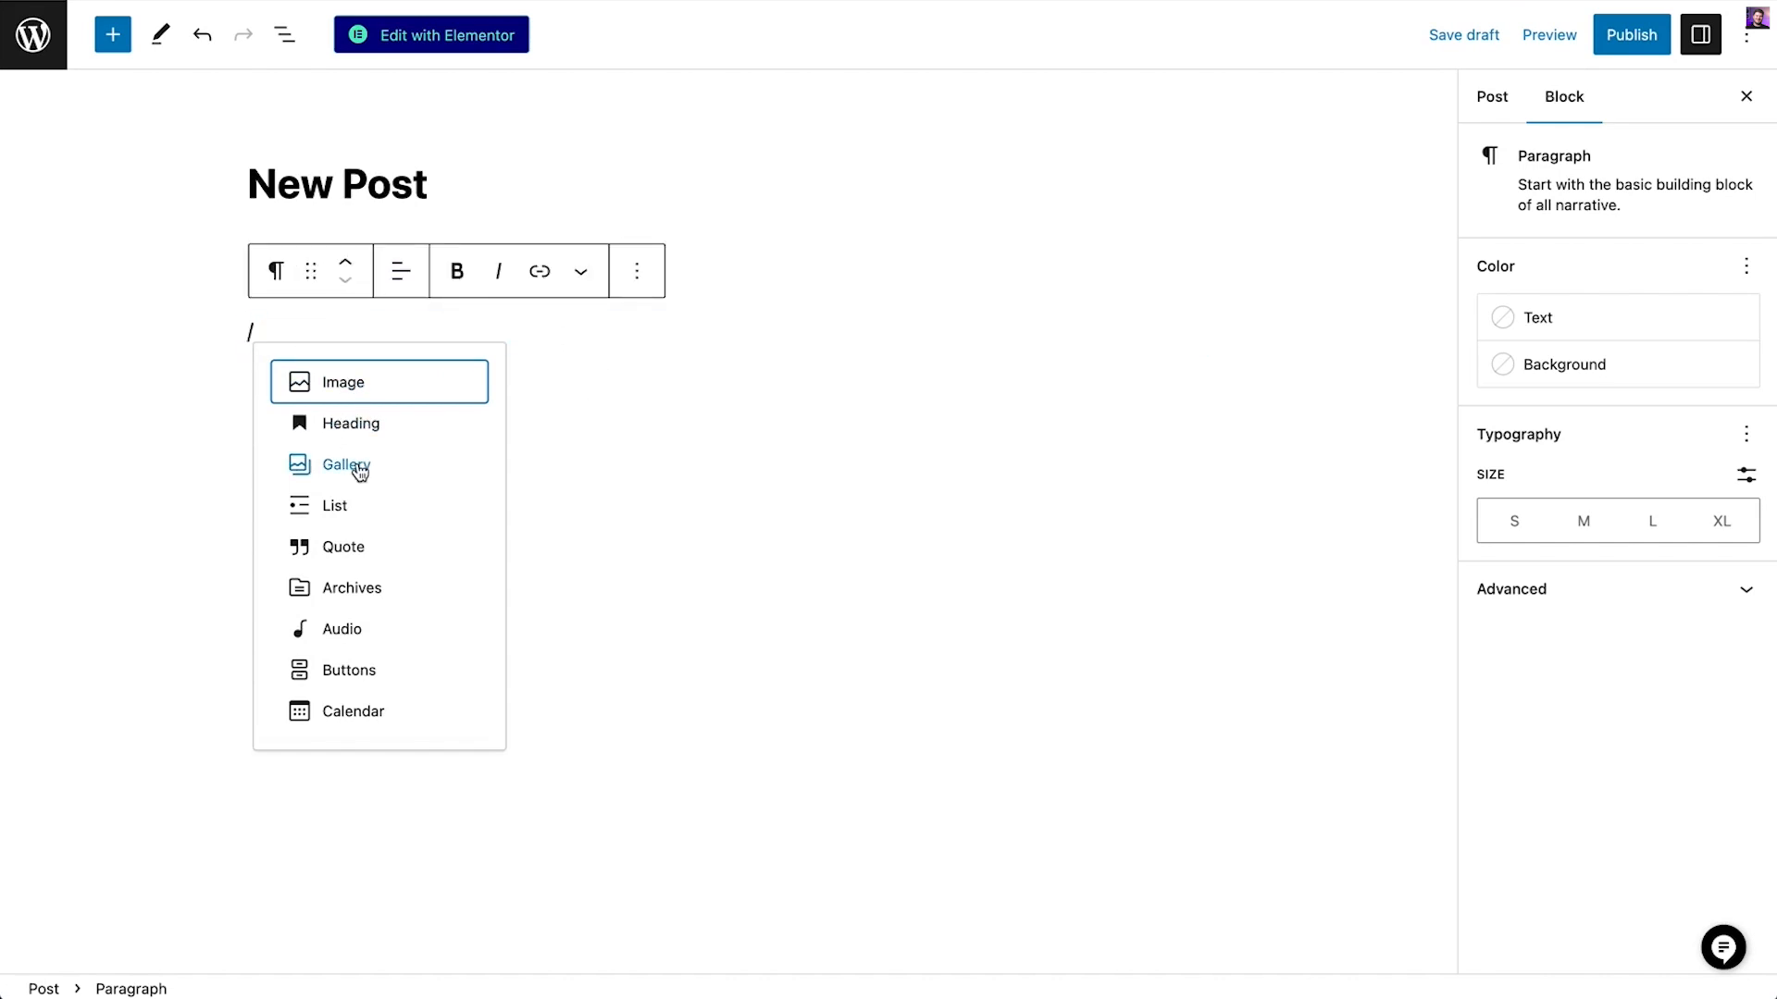
Open the post in Elementor, then exit back to the Posts list
left_click(397, 39)
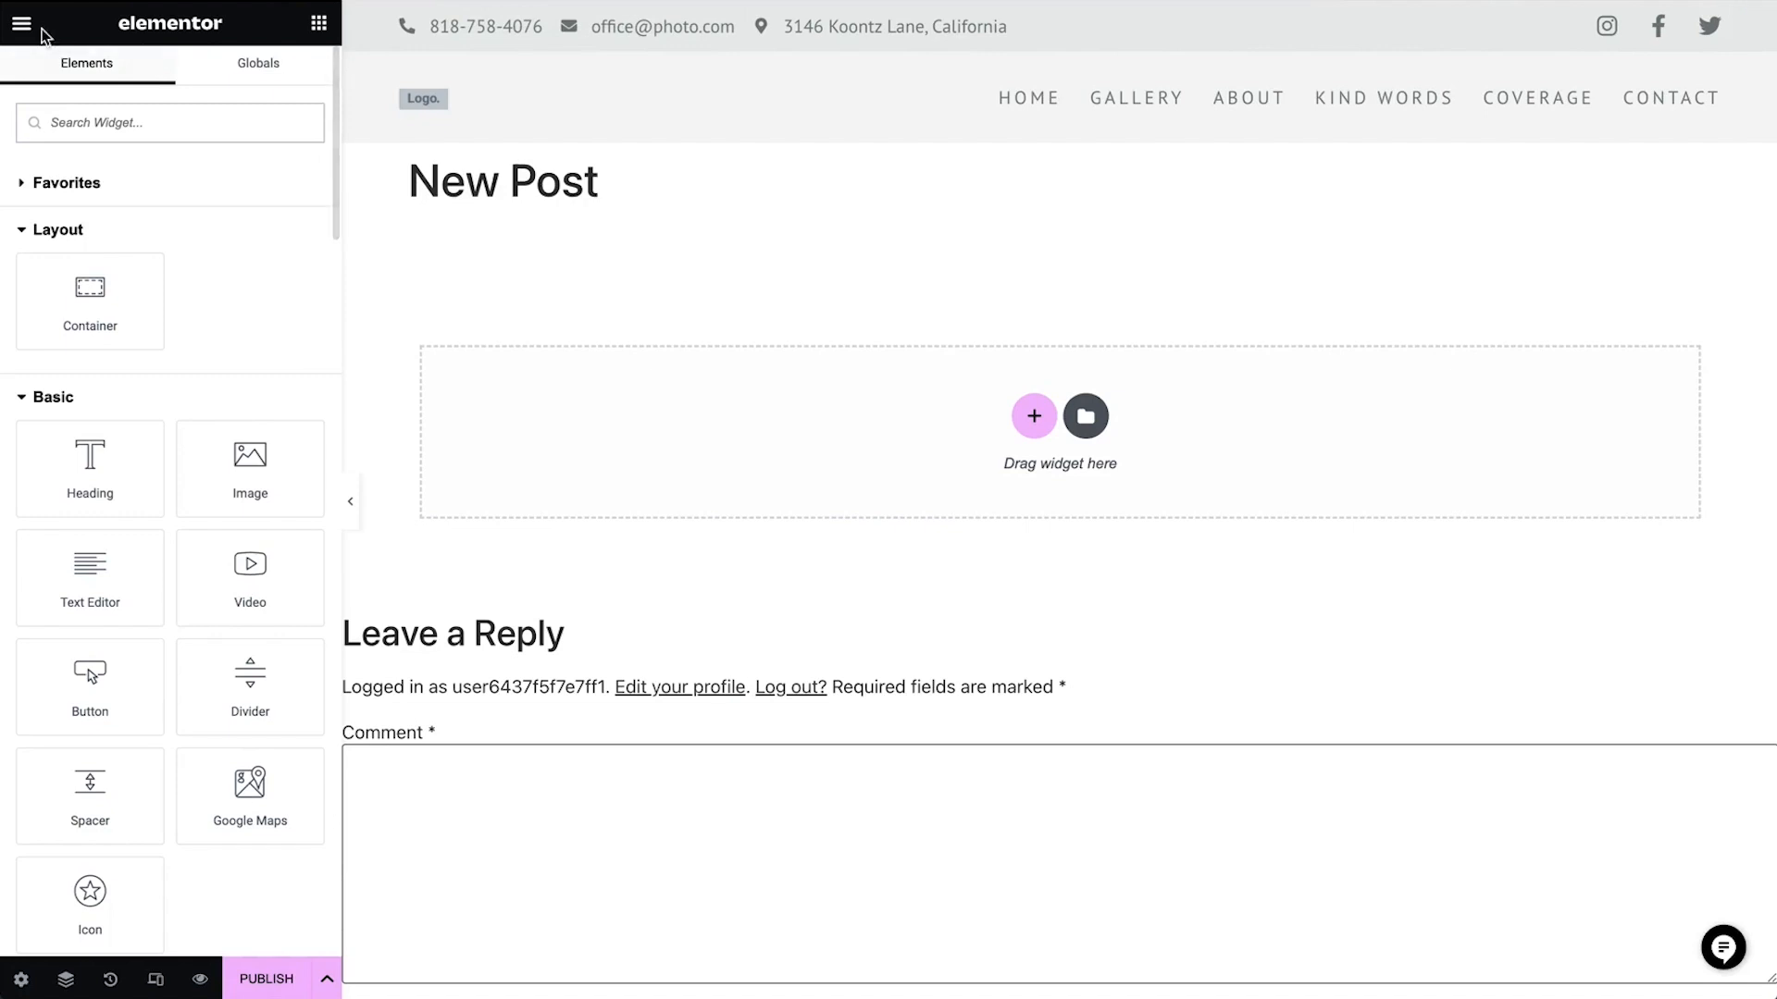
left_click(21, 23)
left_click(92, 415)
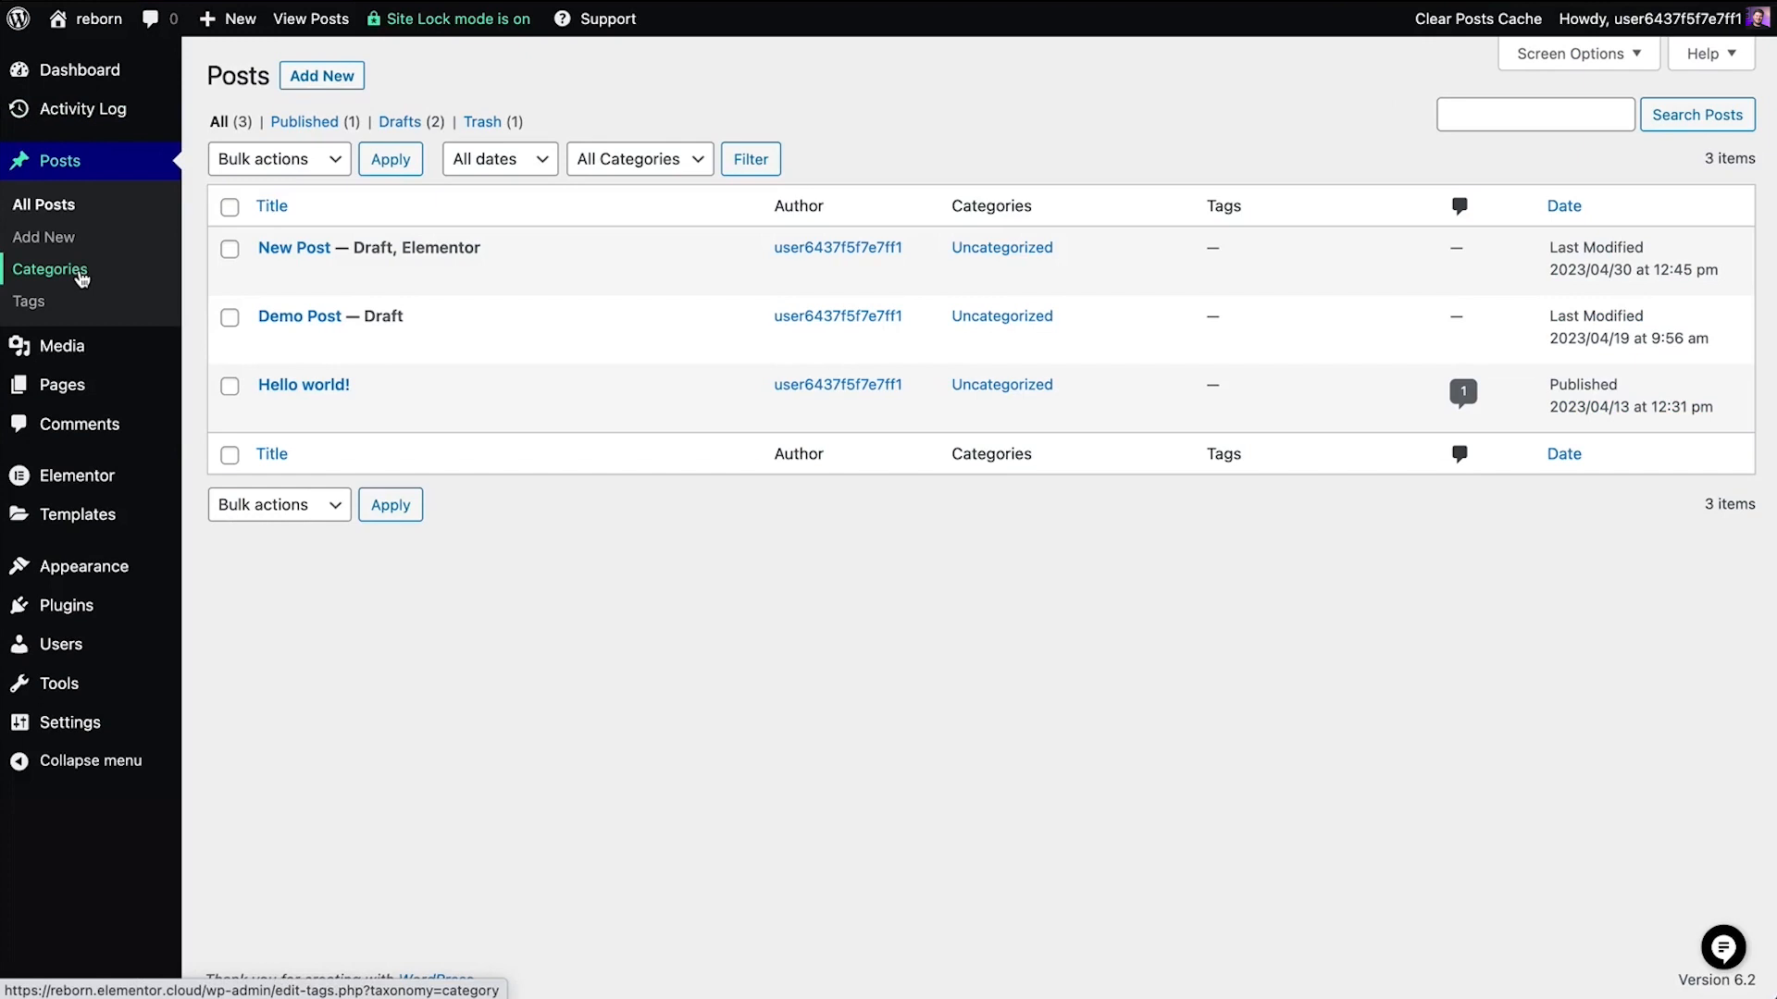
Open the Demo Page from the Pages list in the Elementor editor
mouse_move(150, 397)
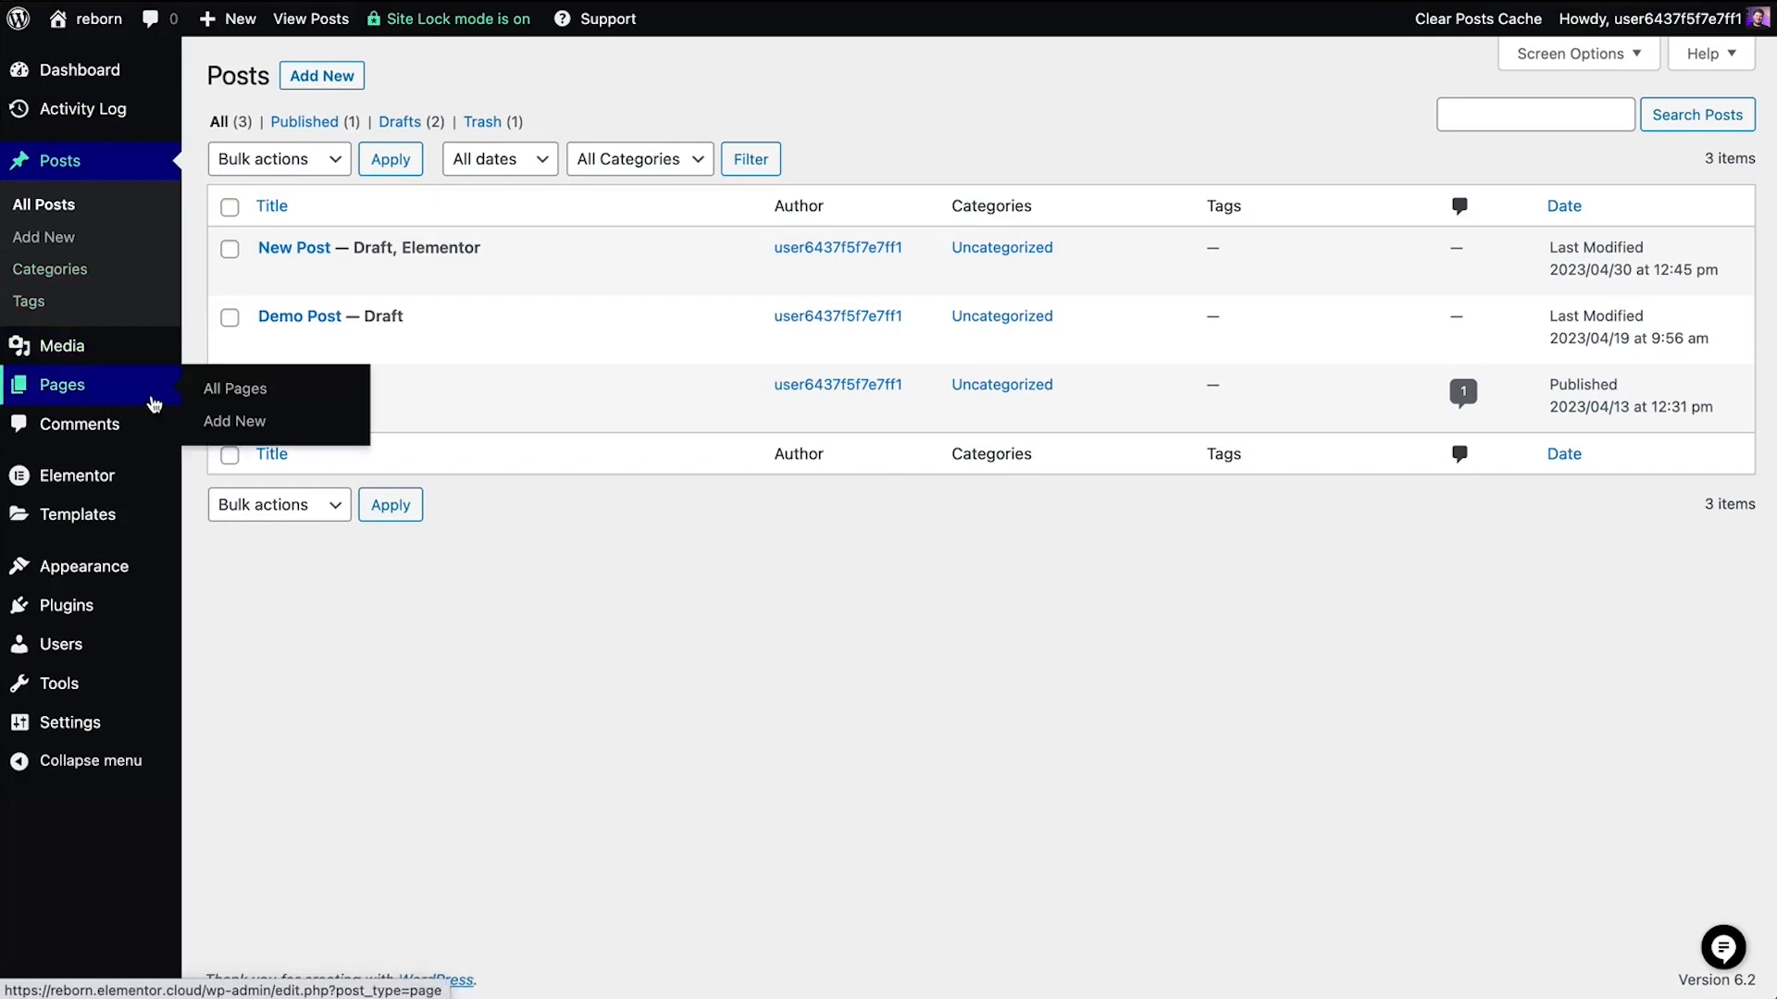
left_click(233, 396)
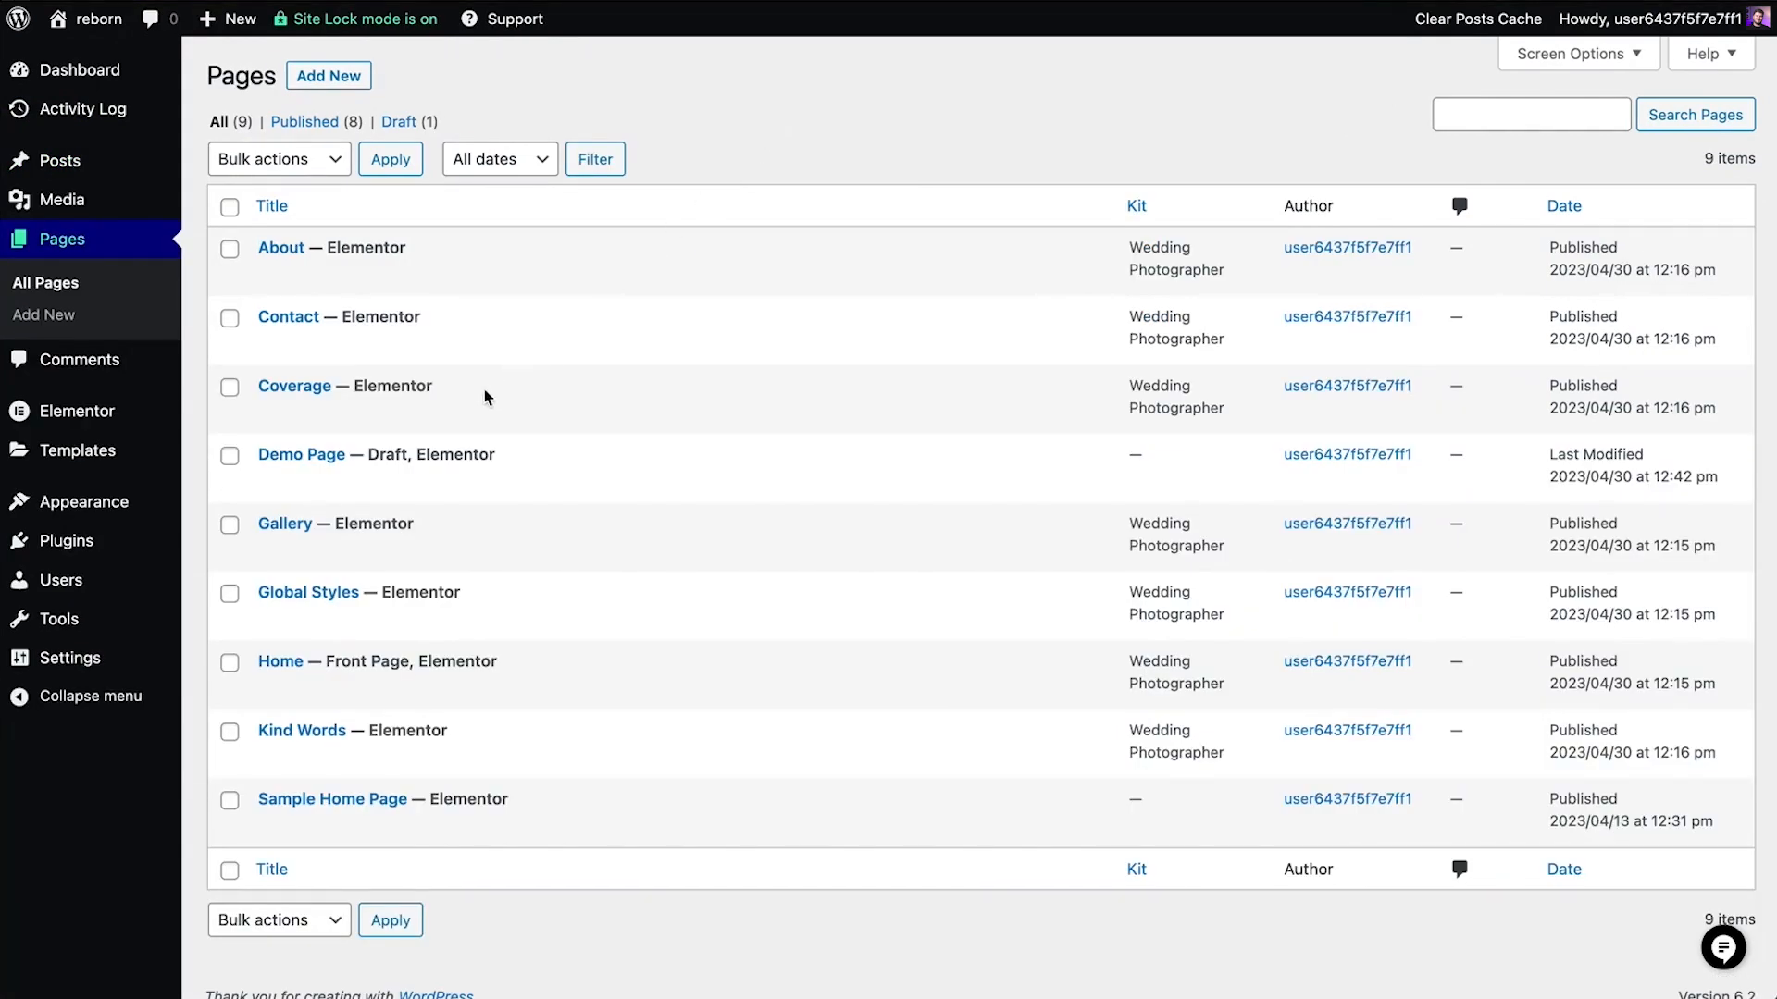
left_click(294, 483)
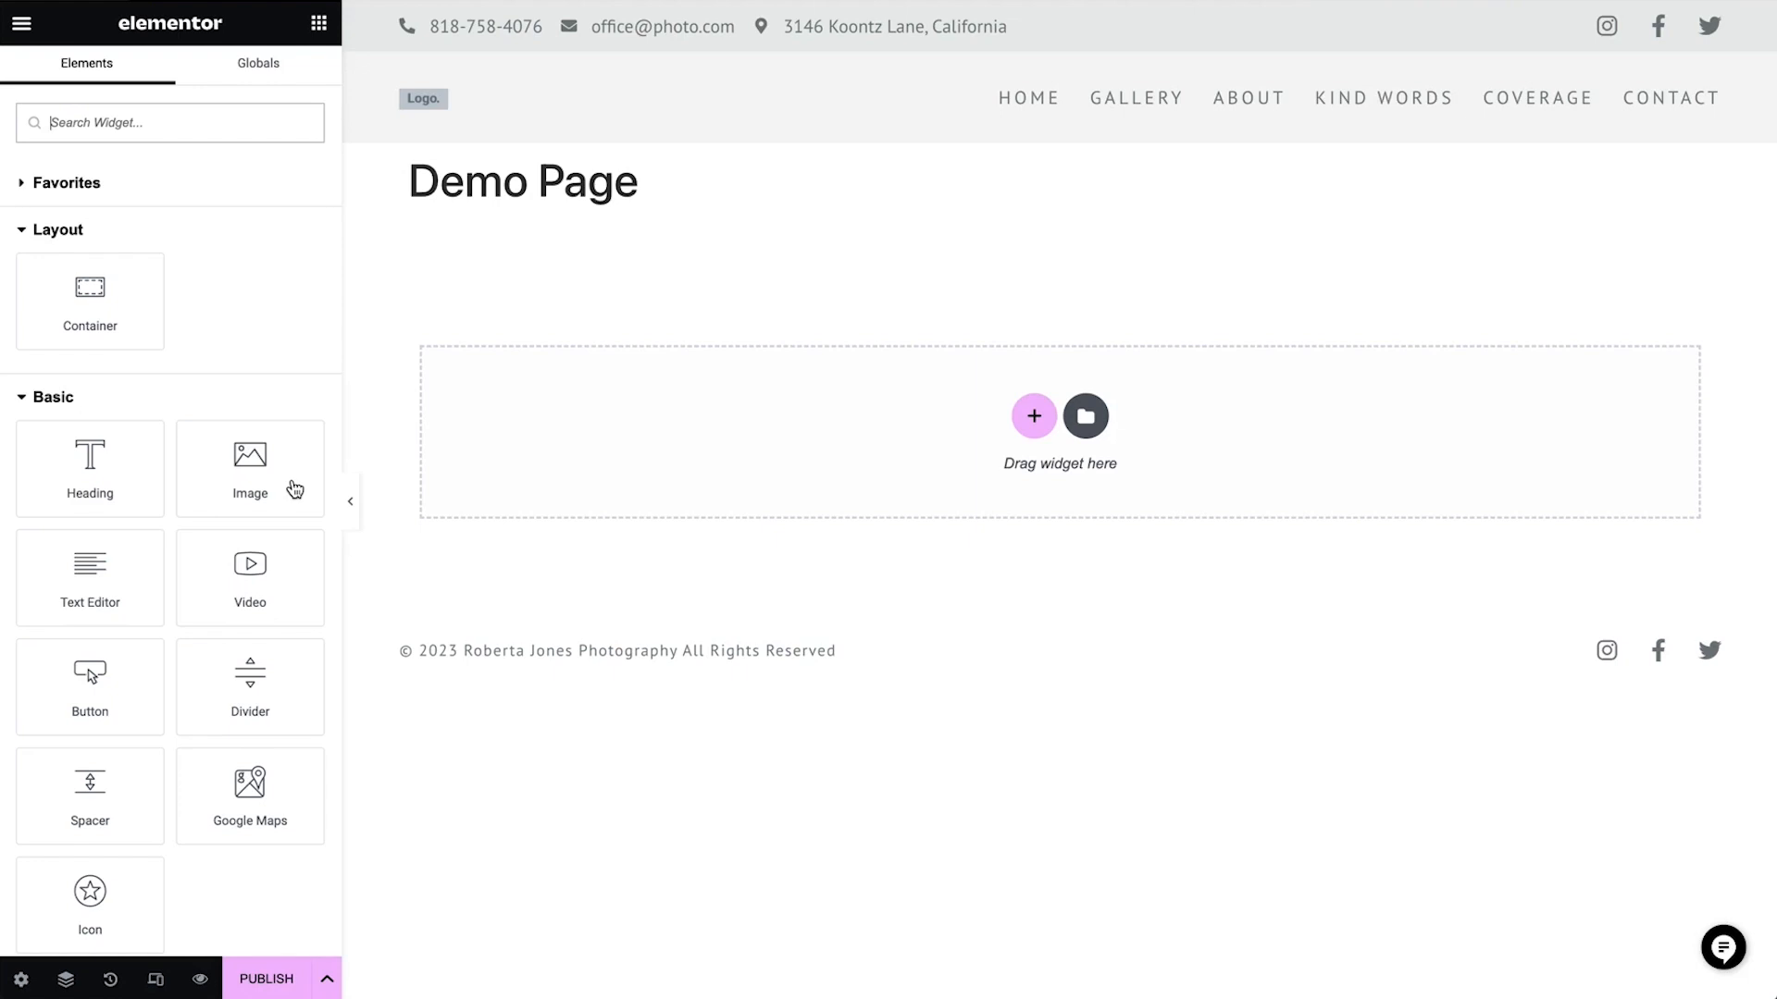
Add a single-column vertical container to the Demo Page using the structure picker
left_click_drag(132, 271, 681, 407)
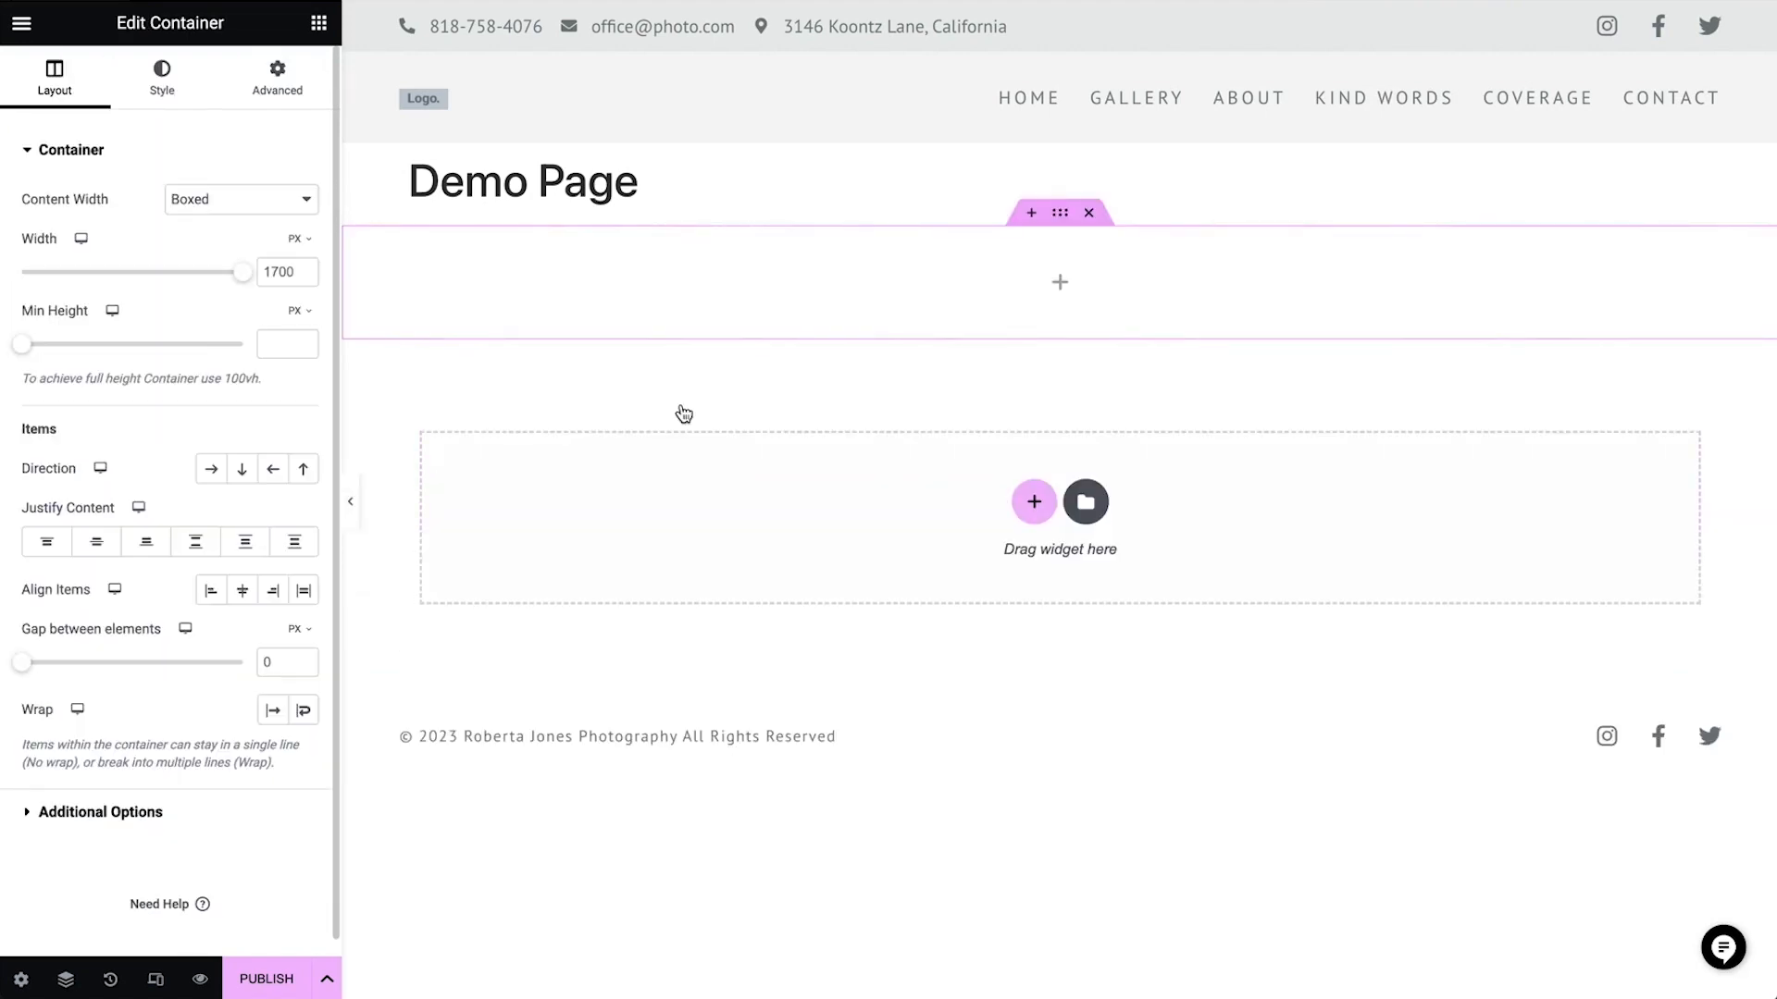
left_click(1089, 216)
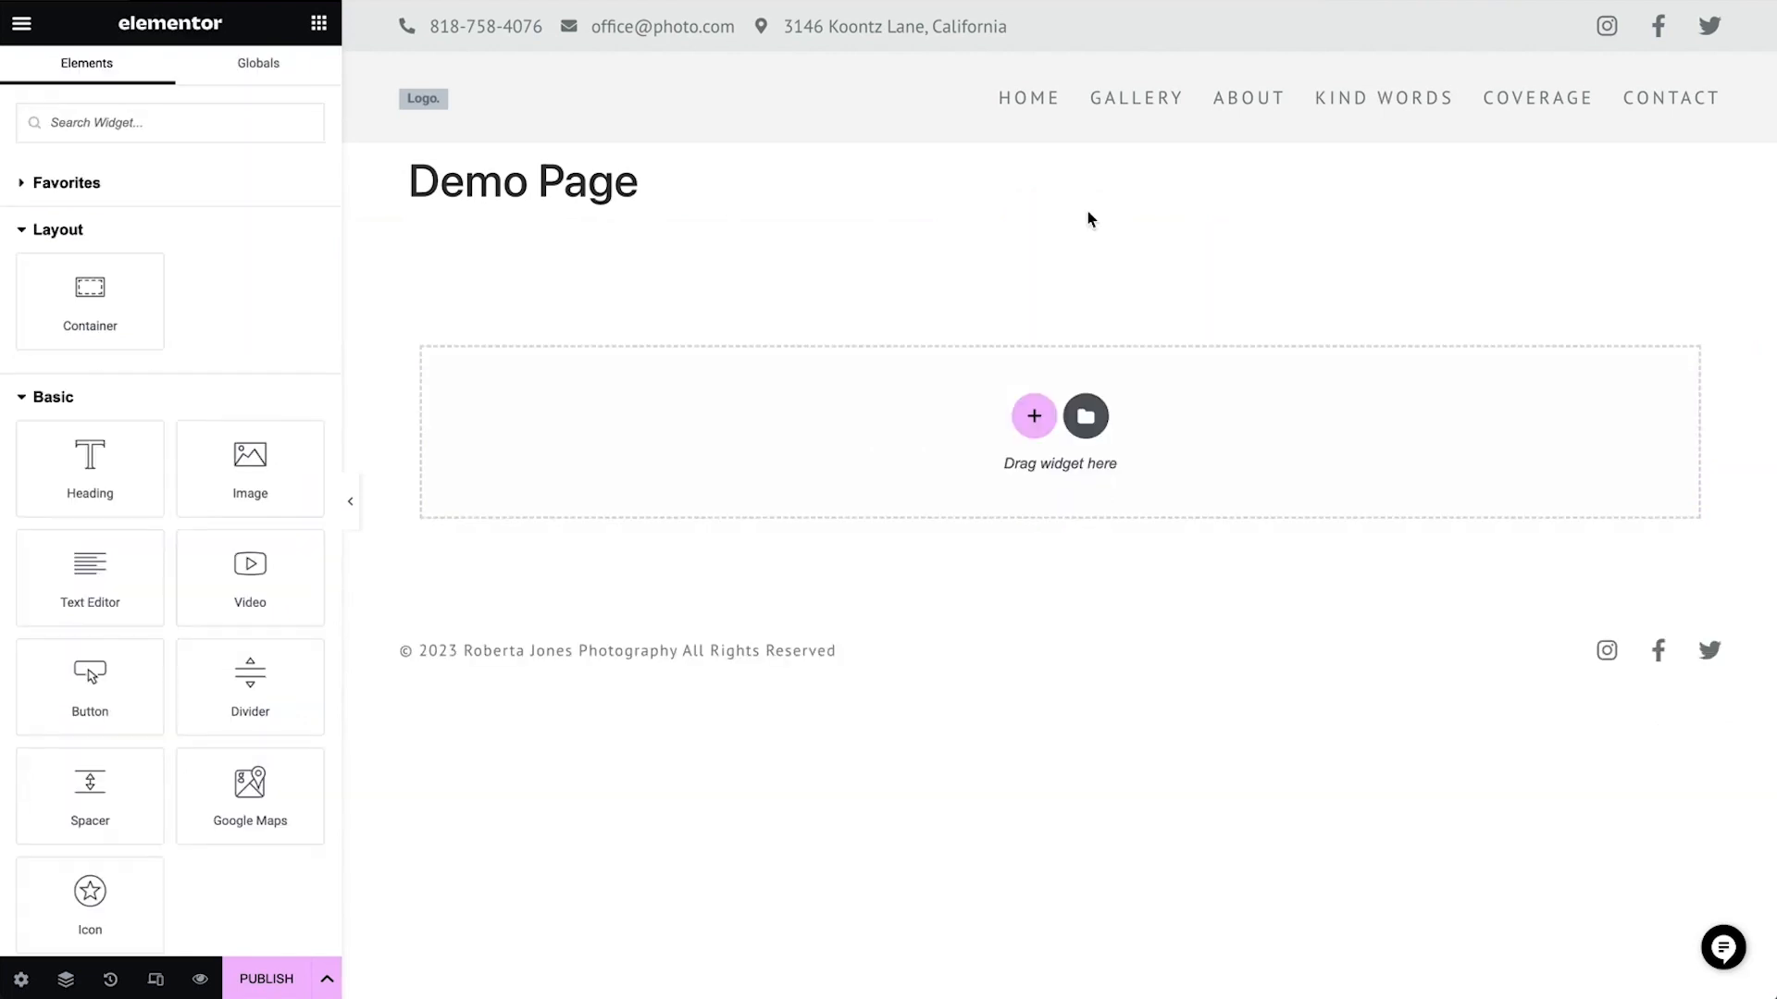
left_click(1031, 422)
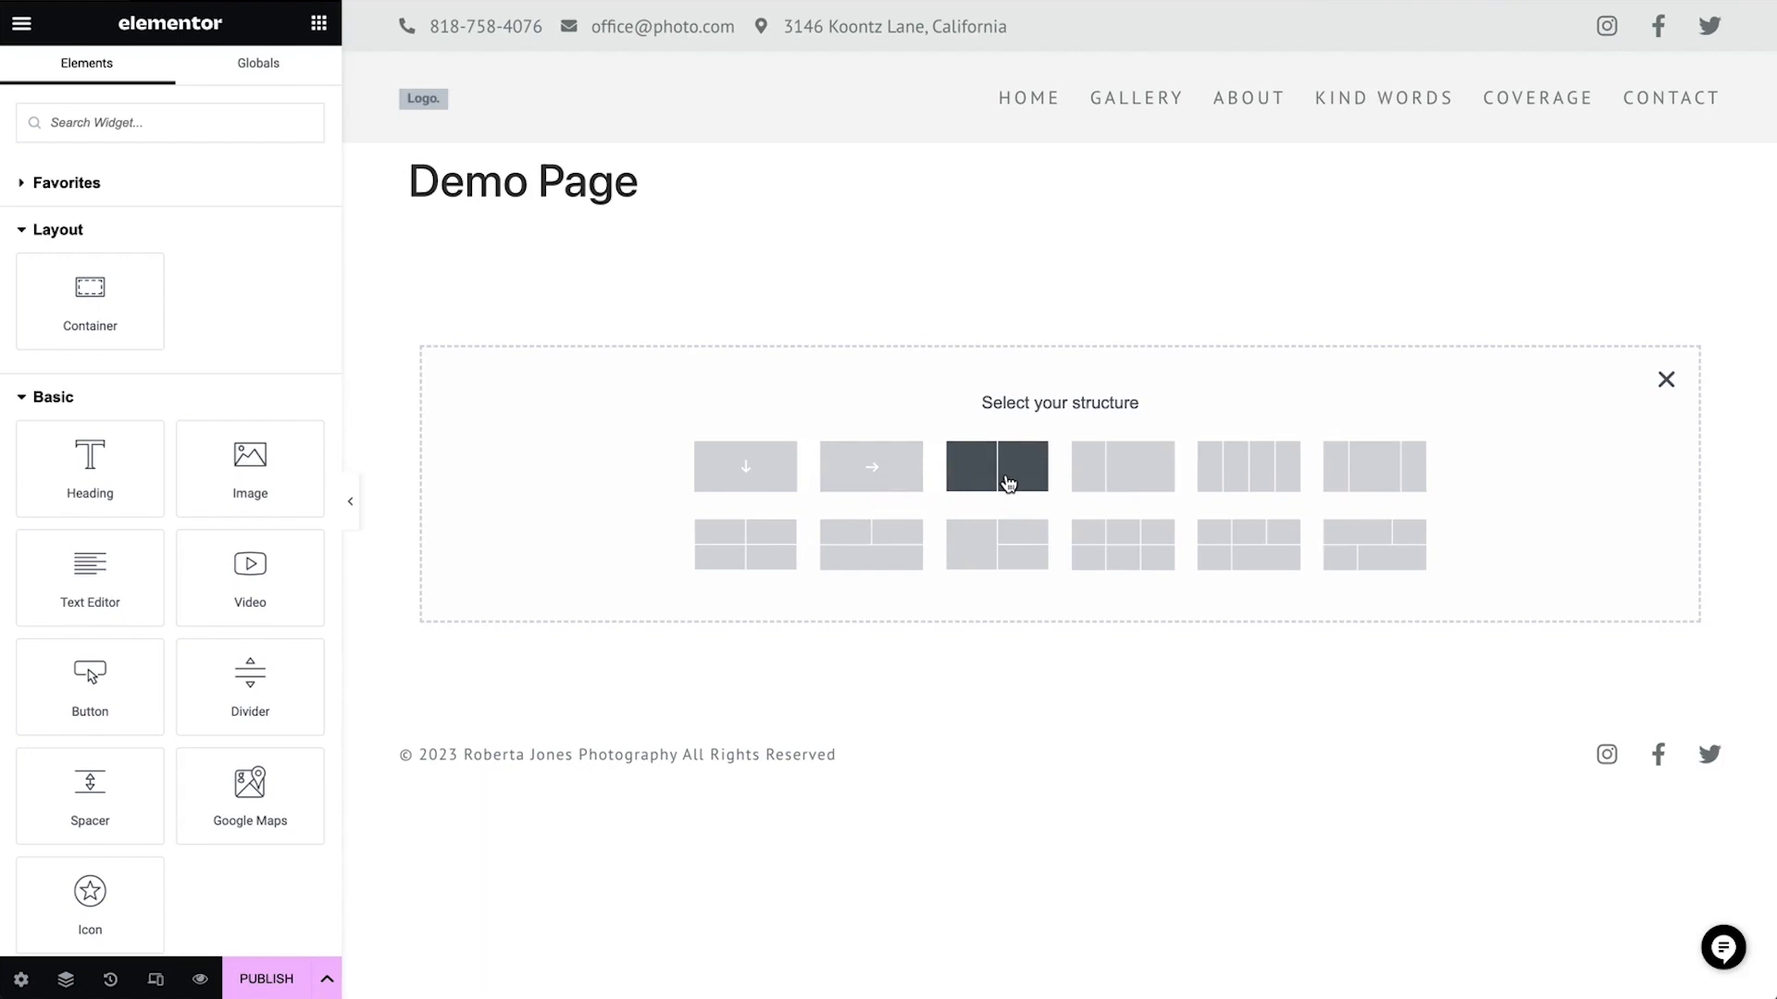
left_click(709, 488)
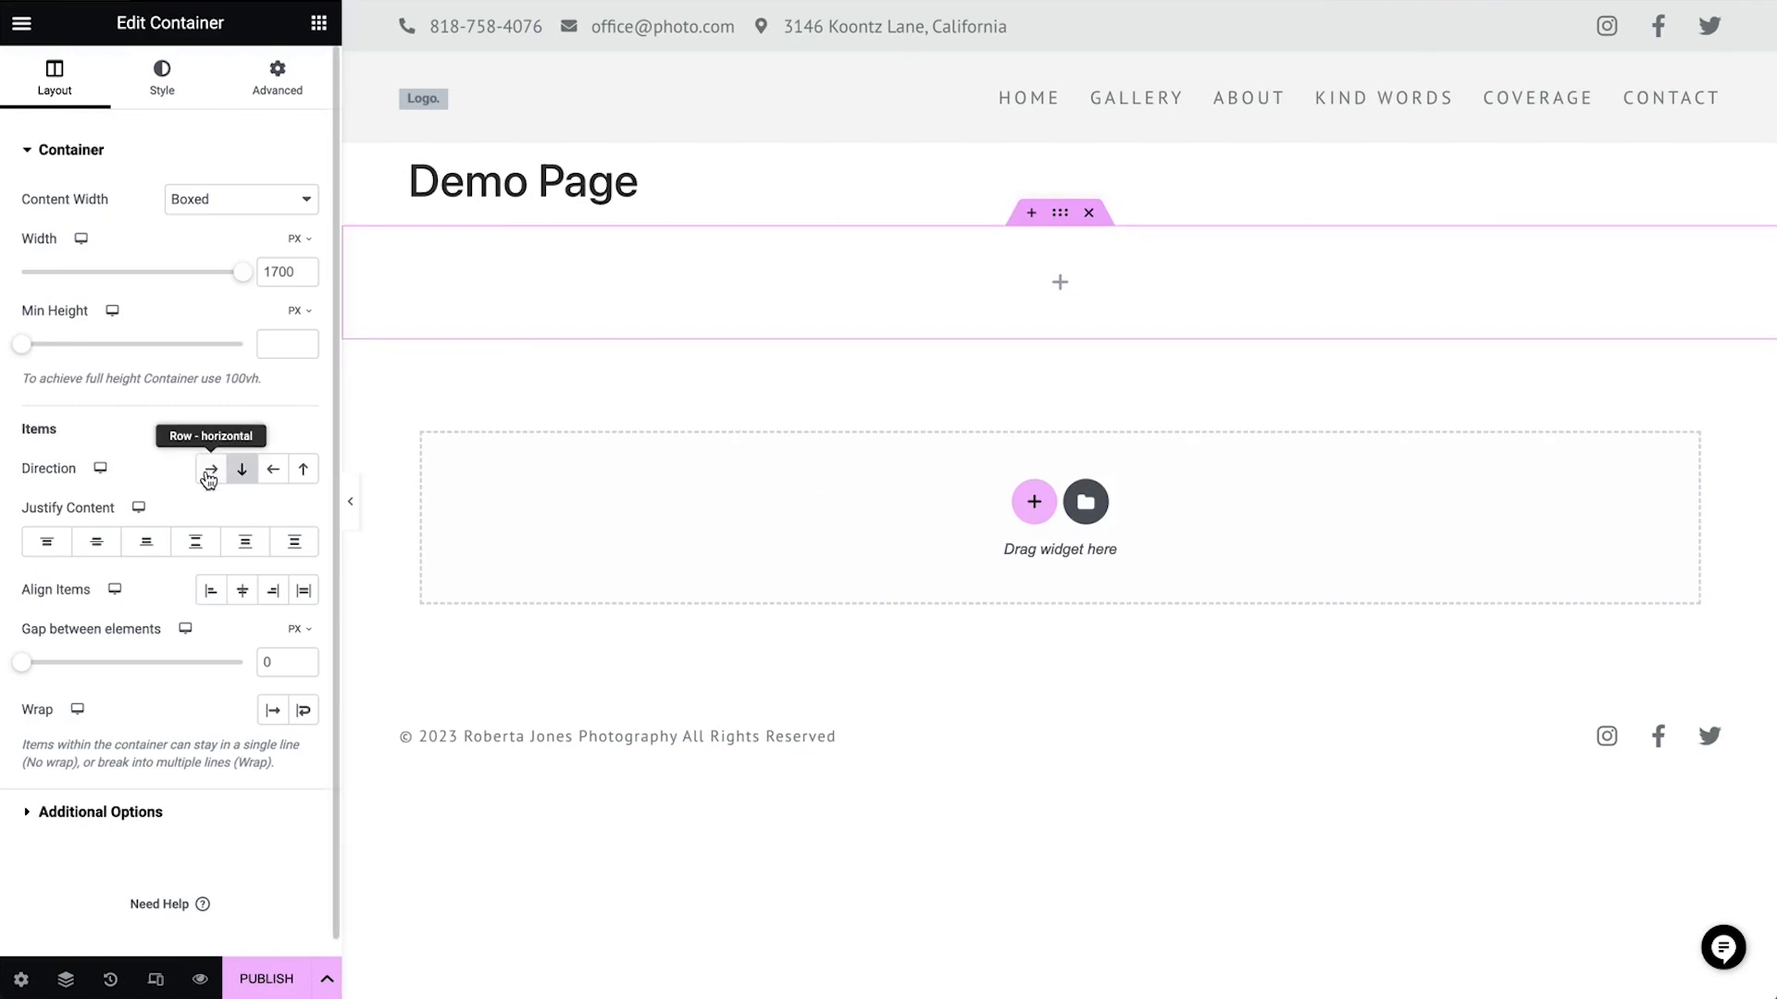
Set the container's content width to Full Width and its width to 100%
left_click(241, 209)
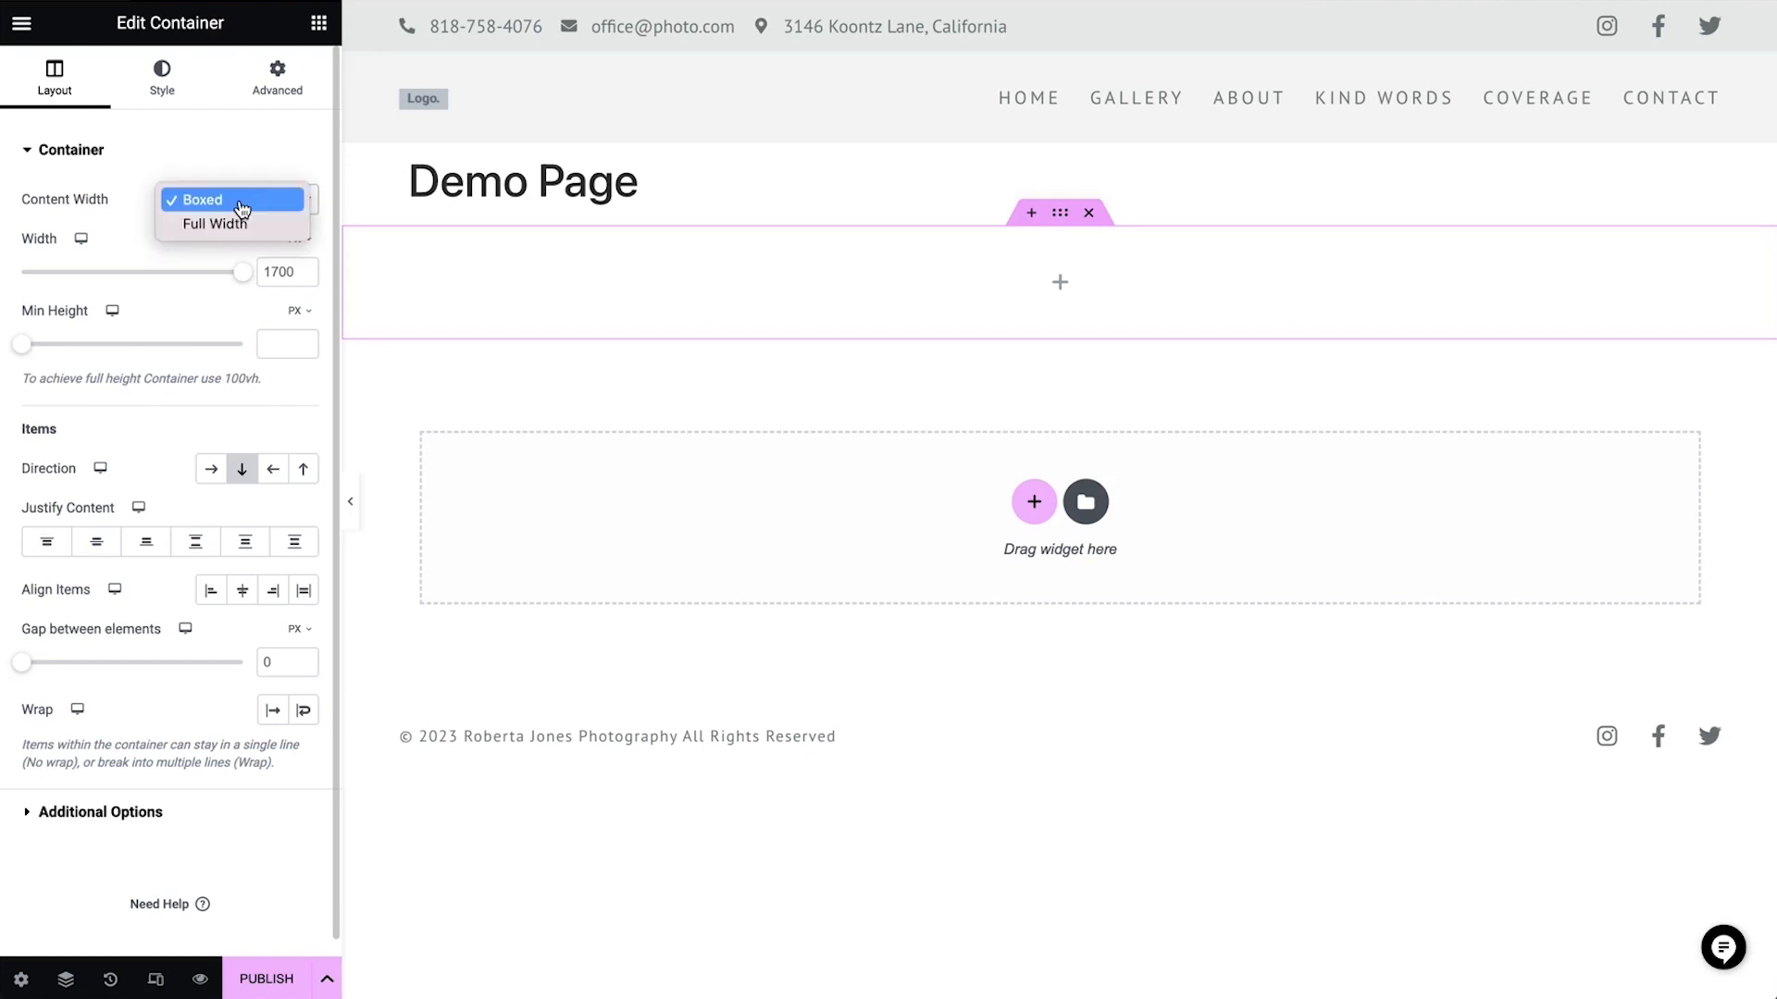
left_click(243, 225)
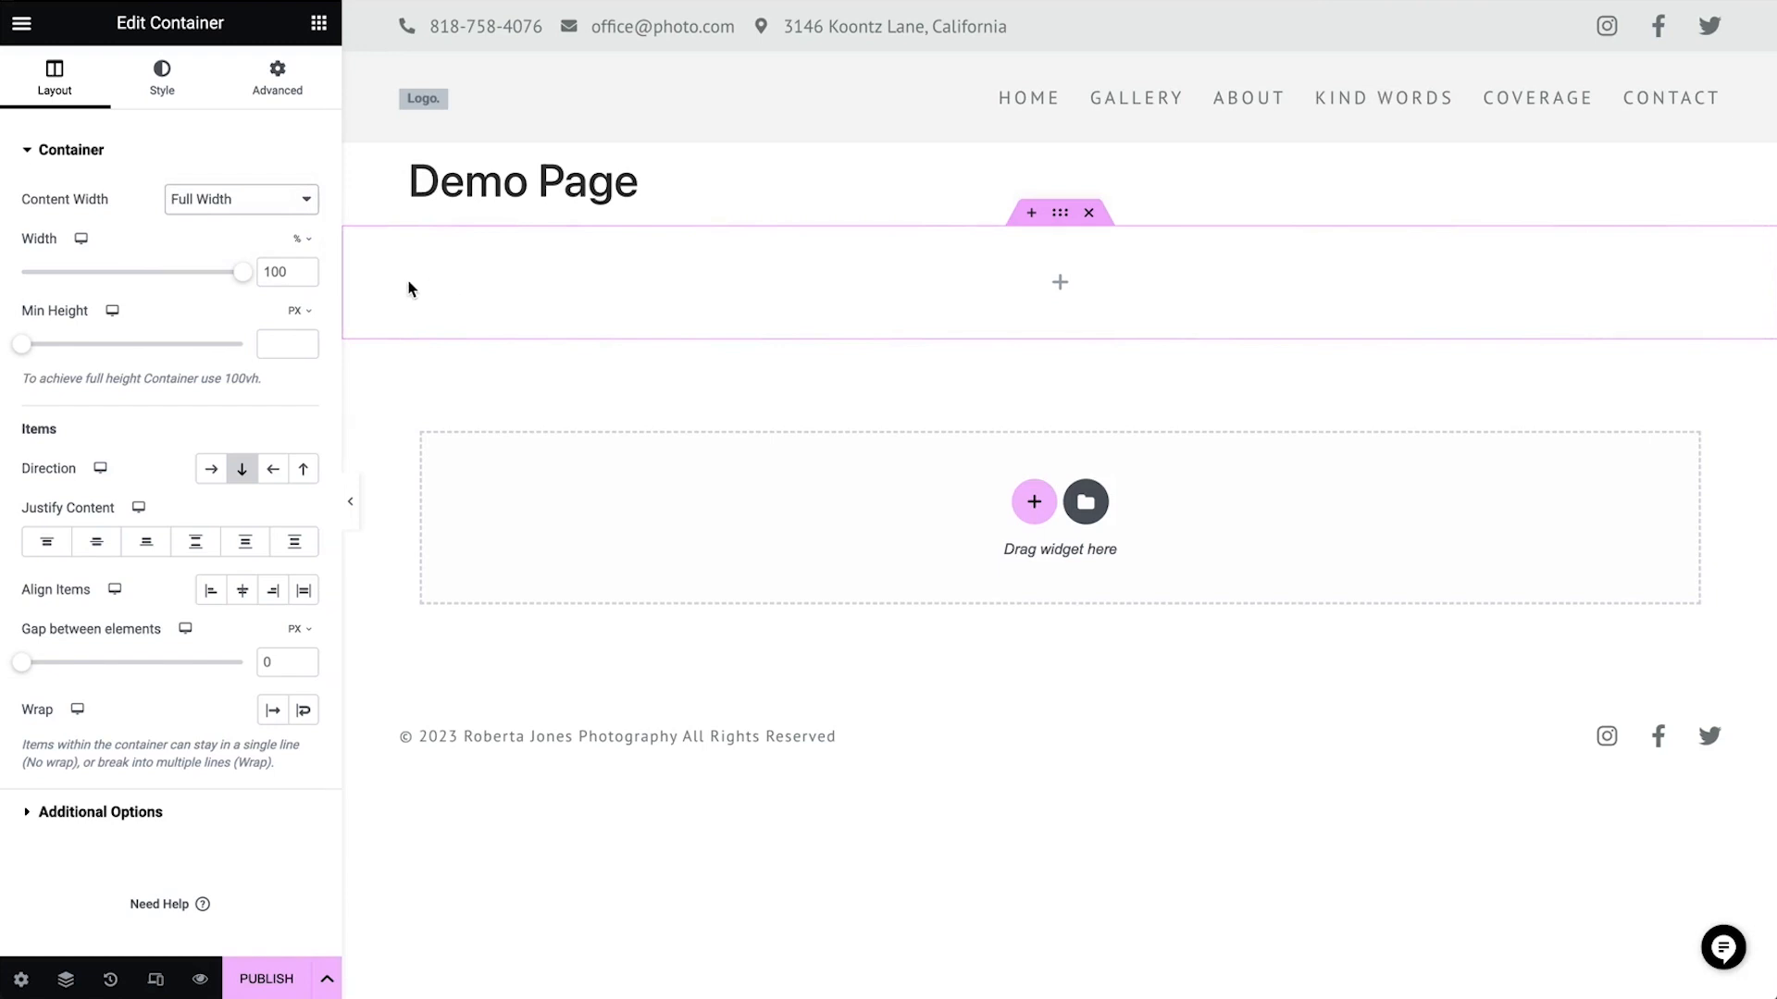
left_click_drag(237, 274, 198, 280)
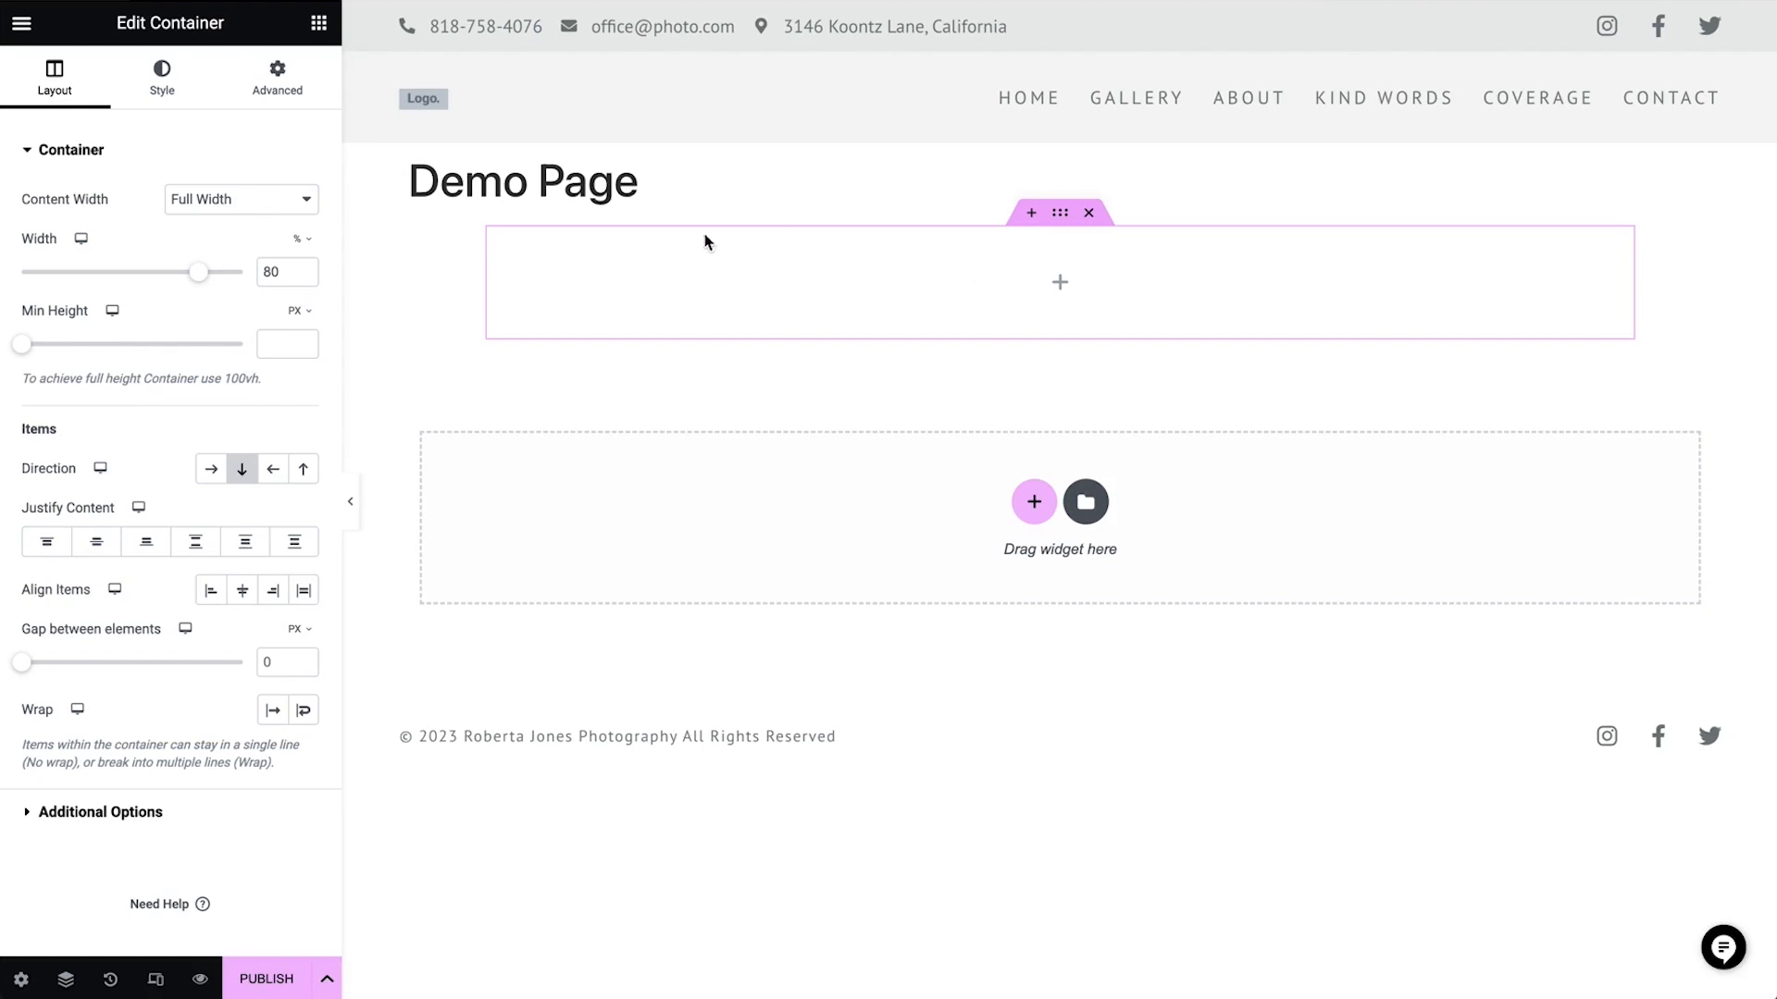
left_click(278, 271)
key("BackSpace")
key("BackSpace")
type("100")
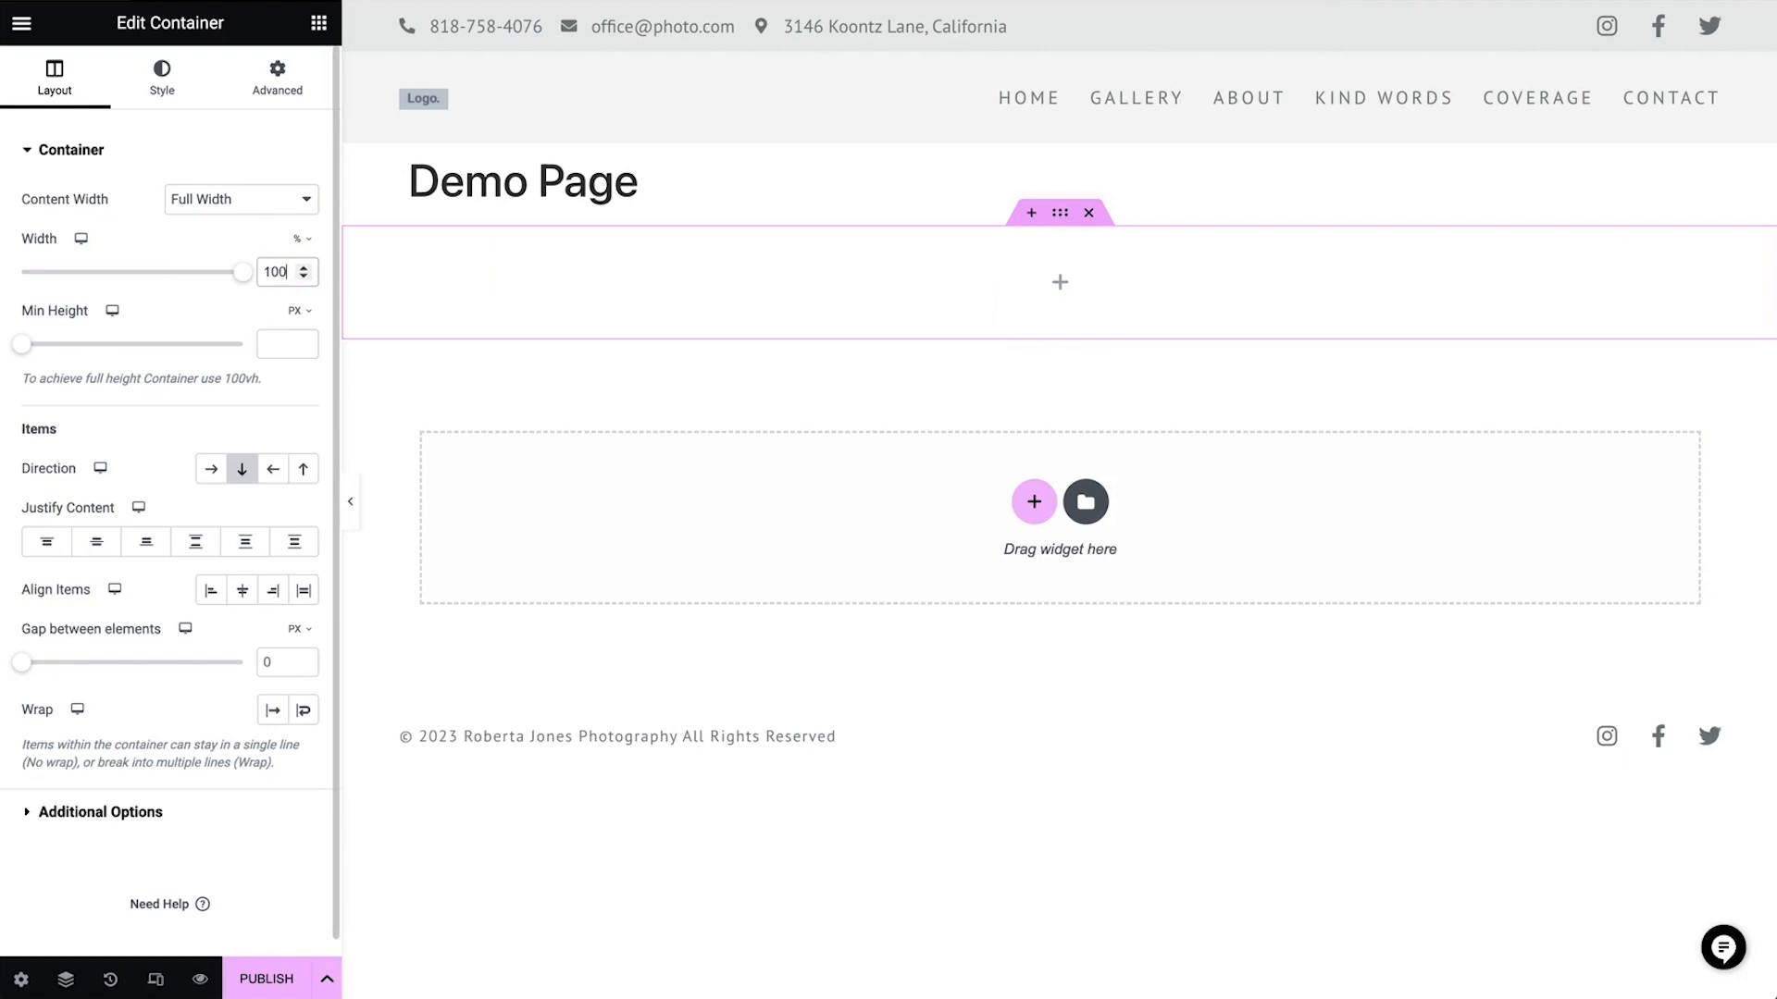
Set the container's minimum height to 575 px
left_click(273, 344)
left_click_drag(26, 347, 78, 348)
double_click(267, 340)
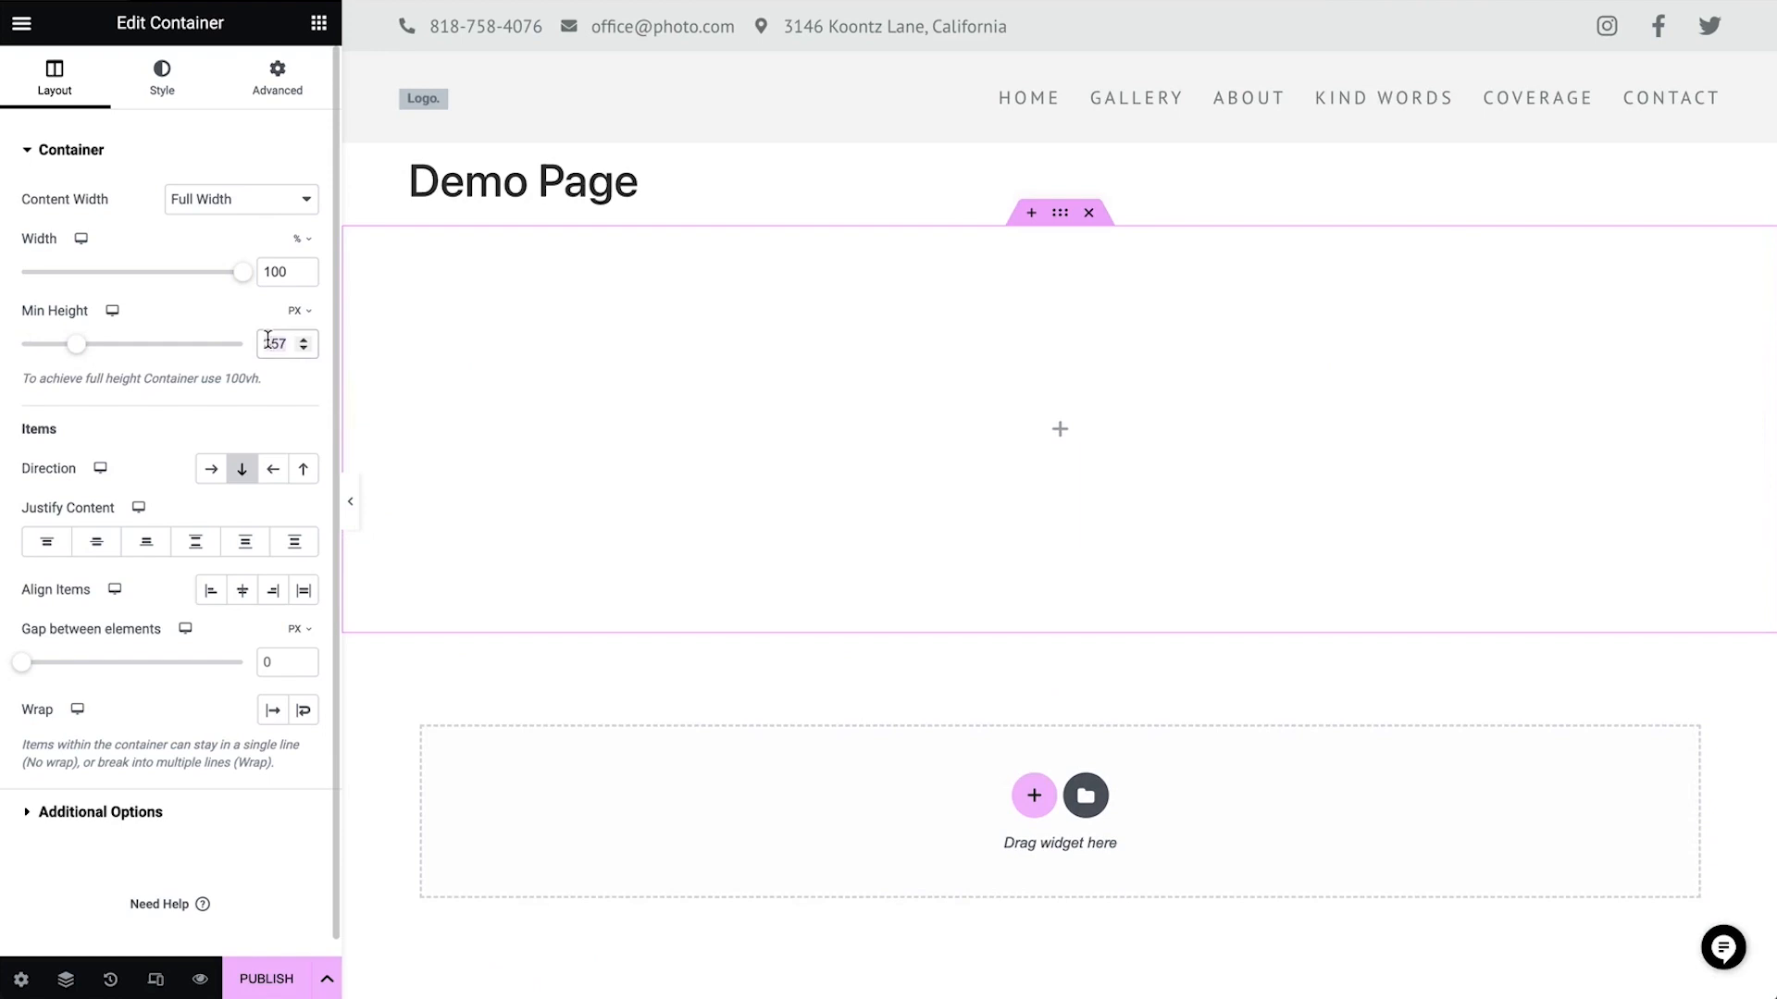
type("575")
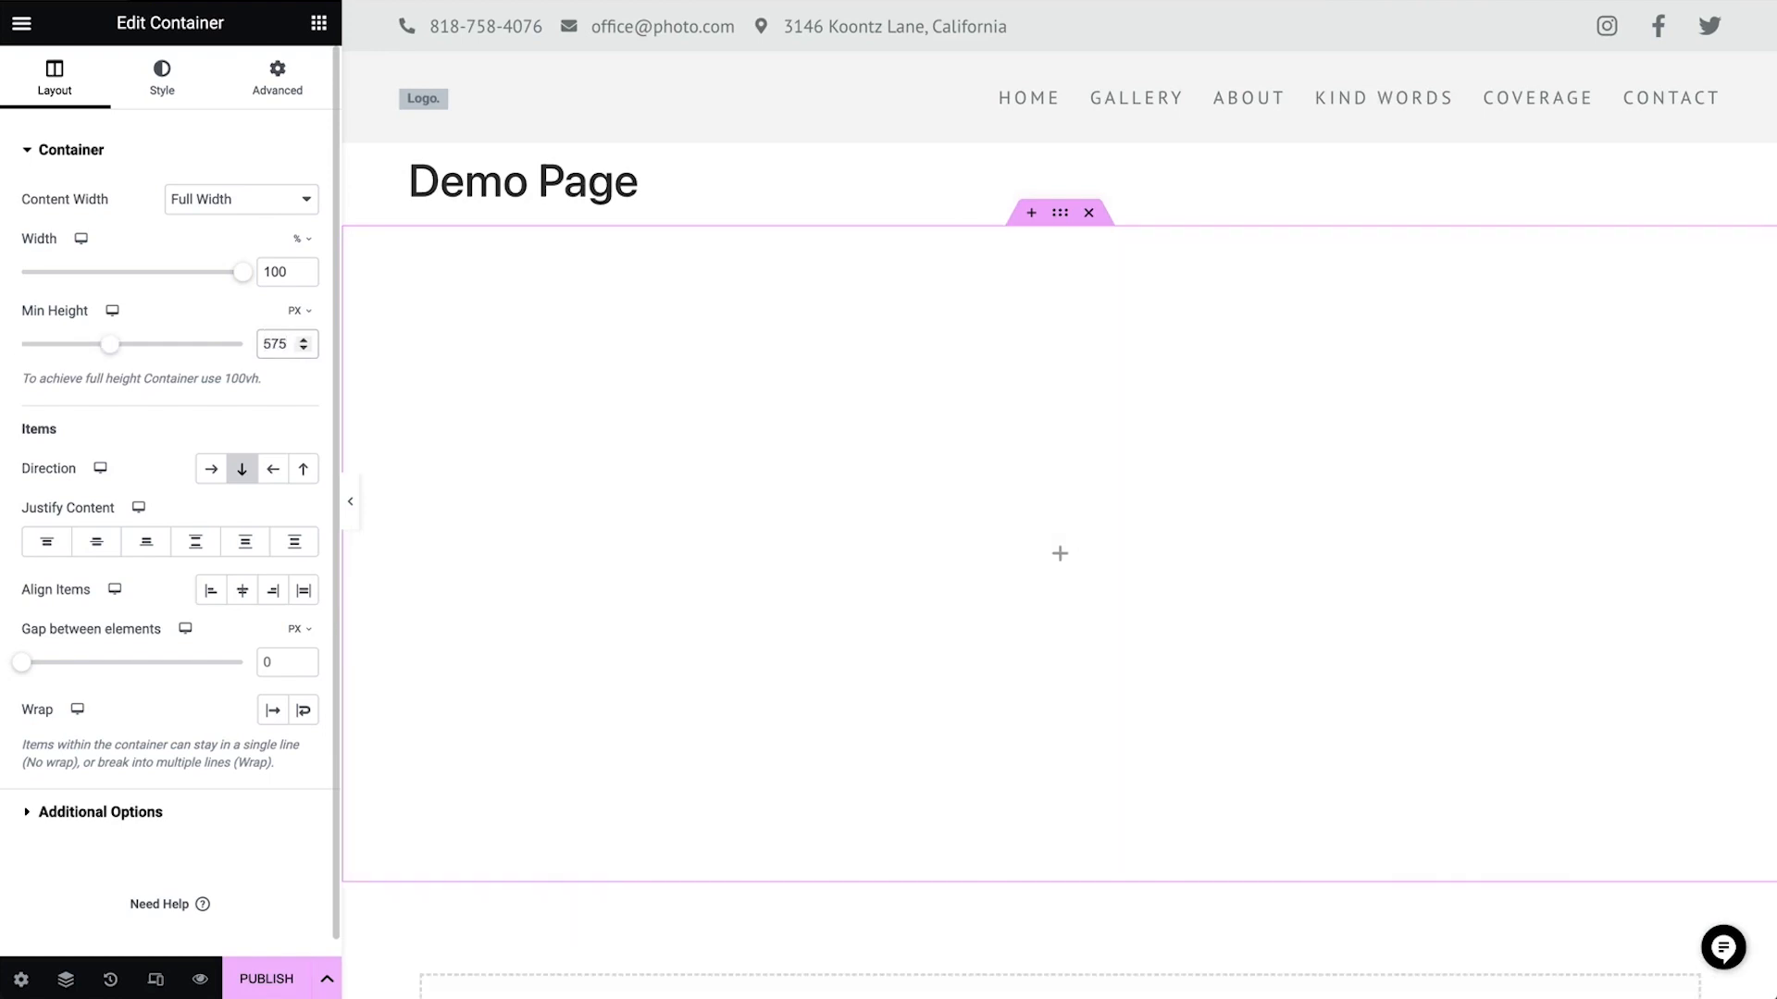
left_click(296, 311)
left_click(294, 399)
left_click(276, 343)
type("35")
left_click(300, 315)
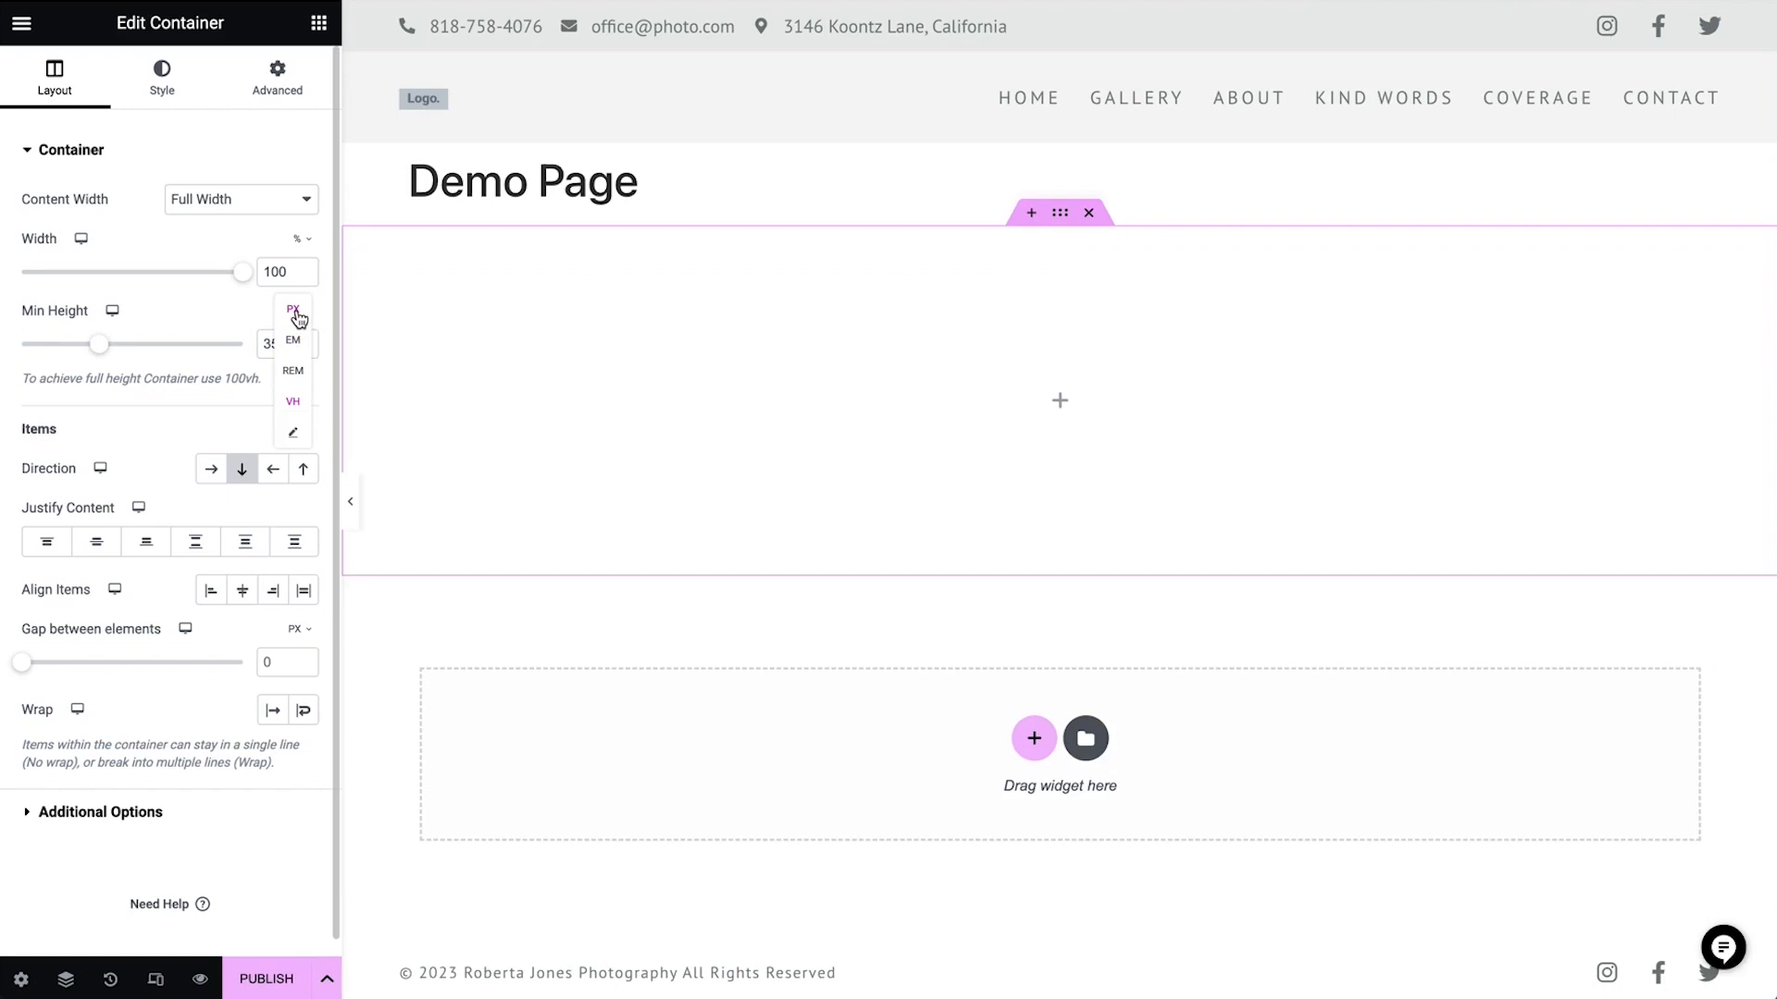
left_click(296, 314)
left_click(292, 341)
type("575")
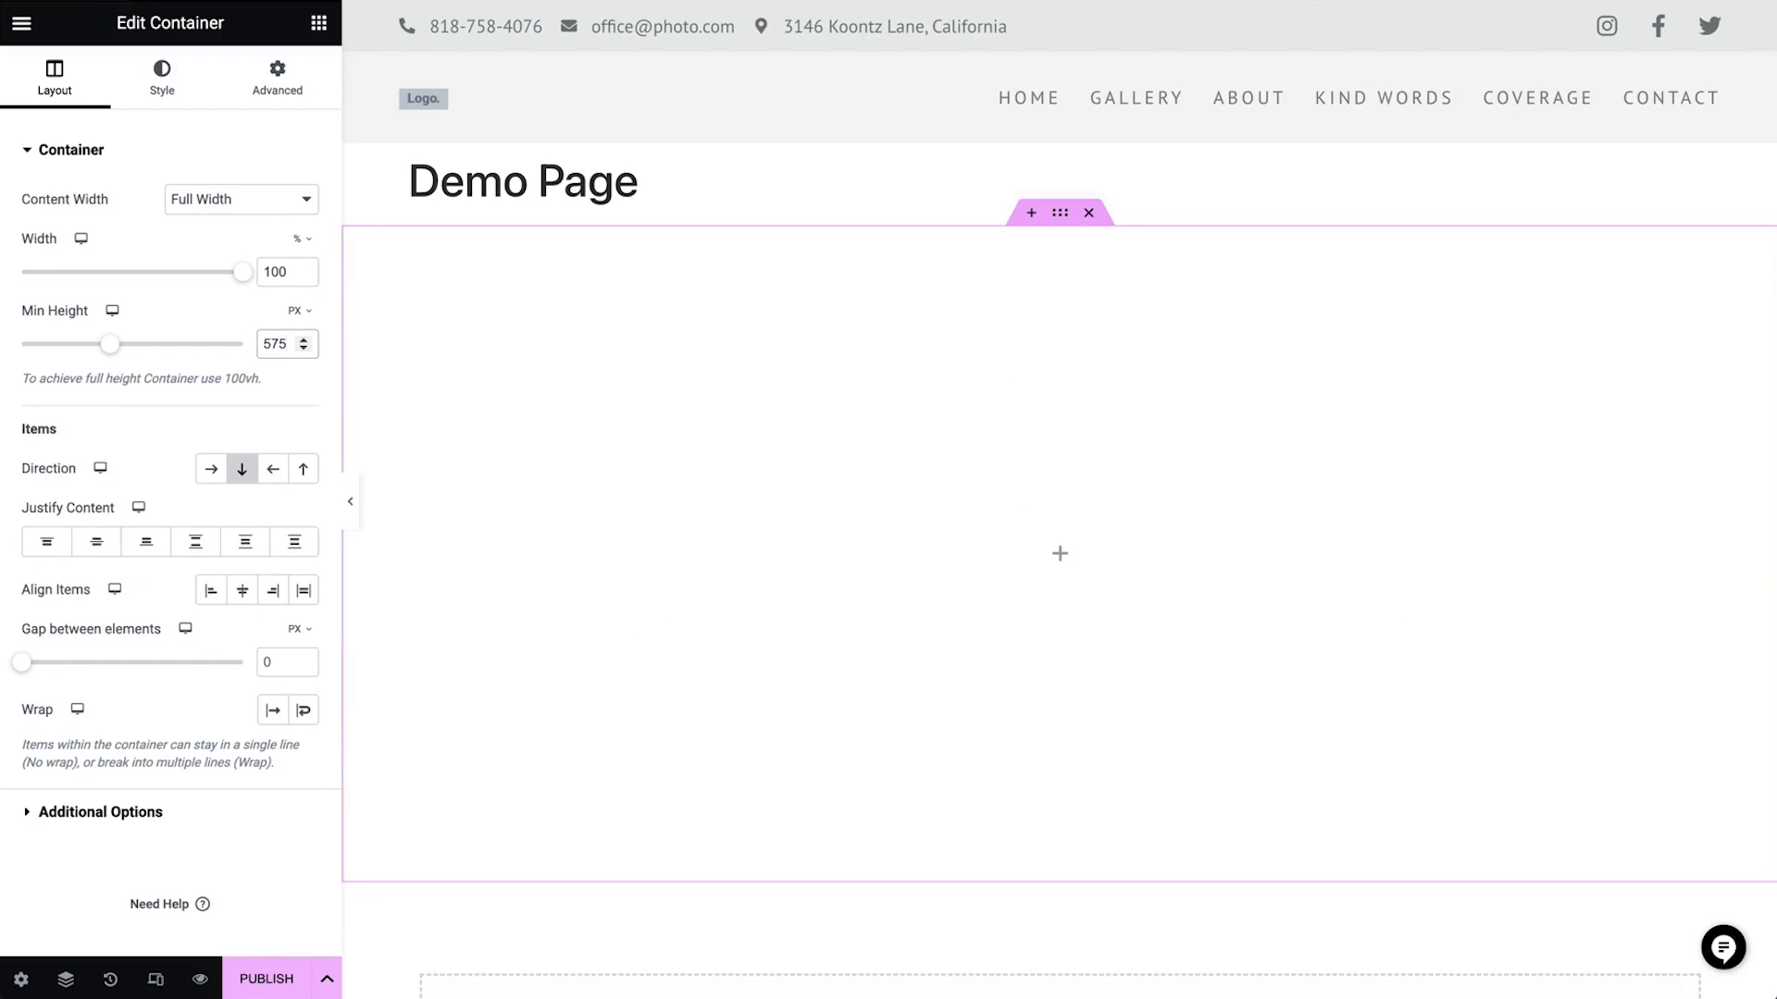
Give the container a classic background with the light pink color #FFD7D7
left_click(165, 81)
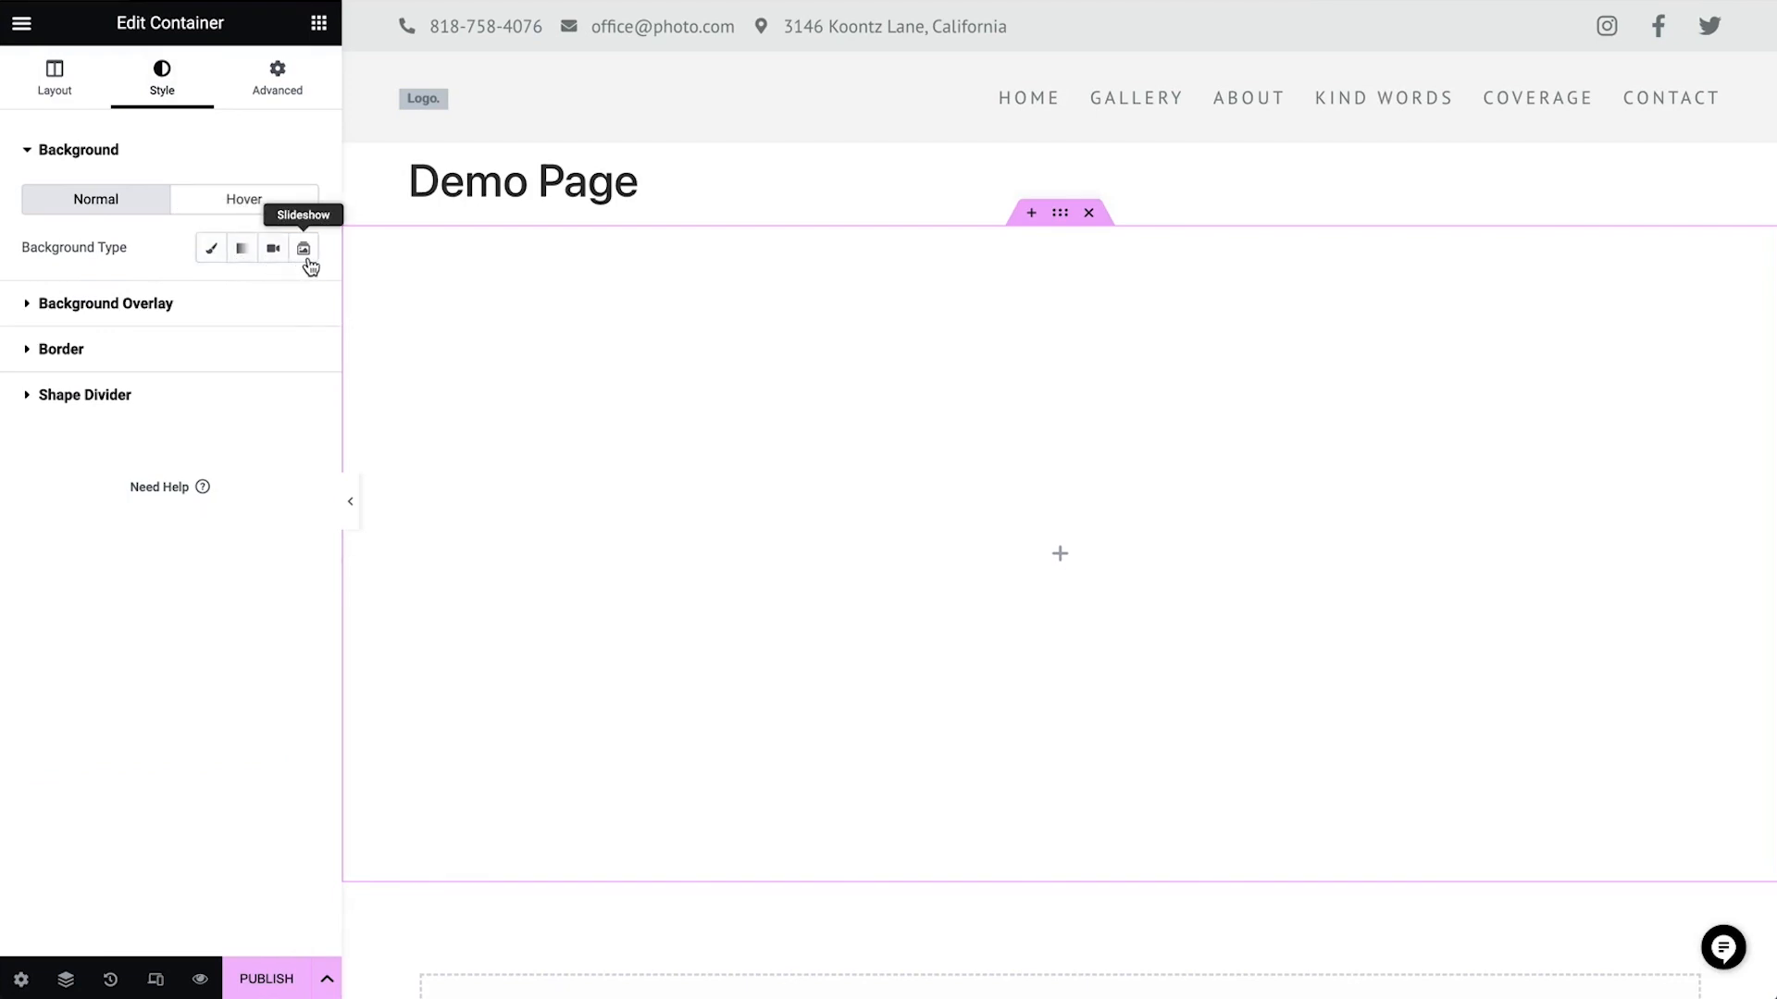
left_click(207, 265)
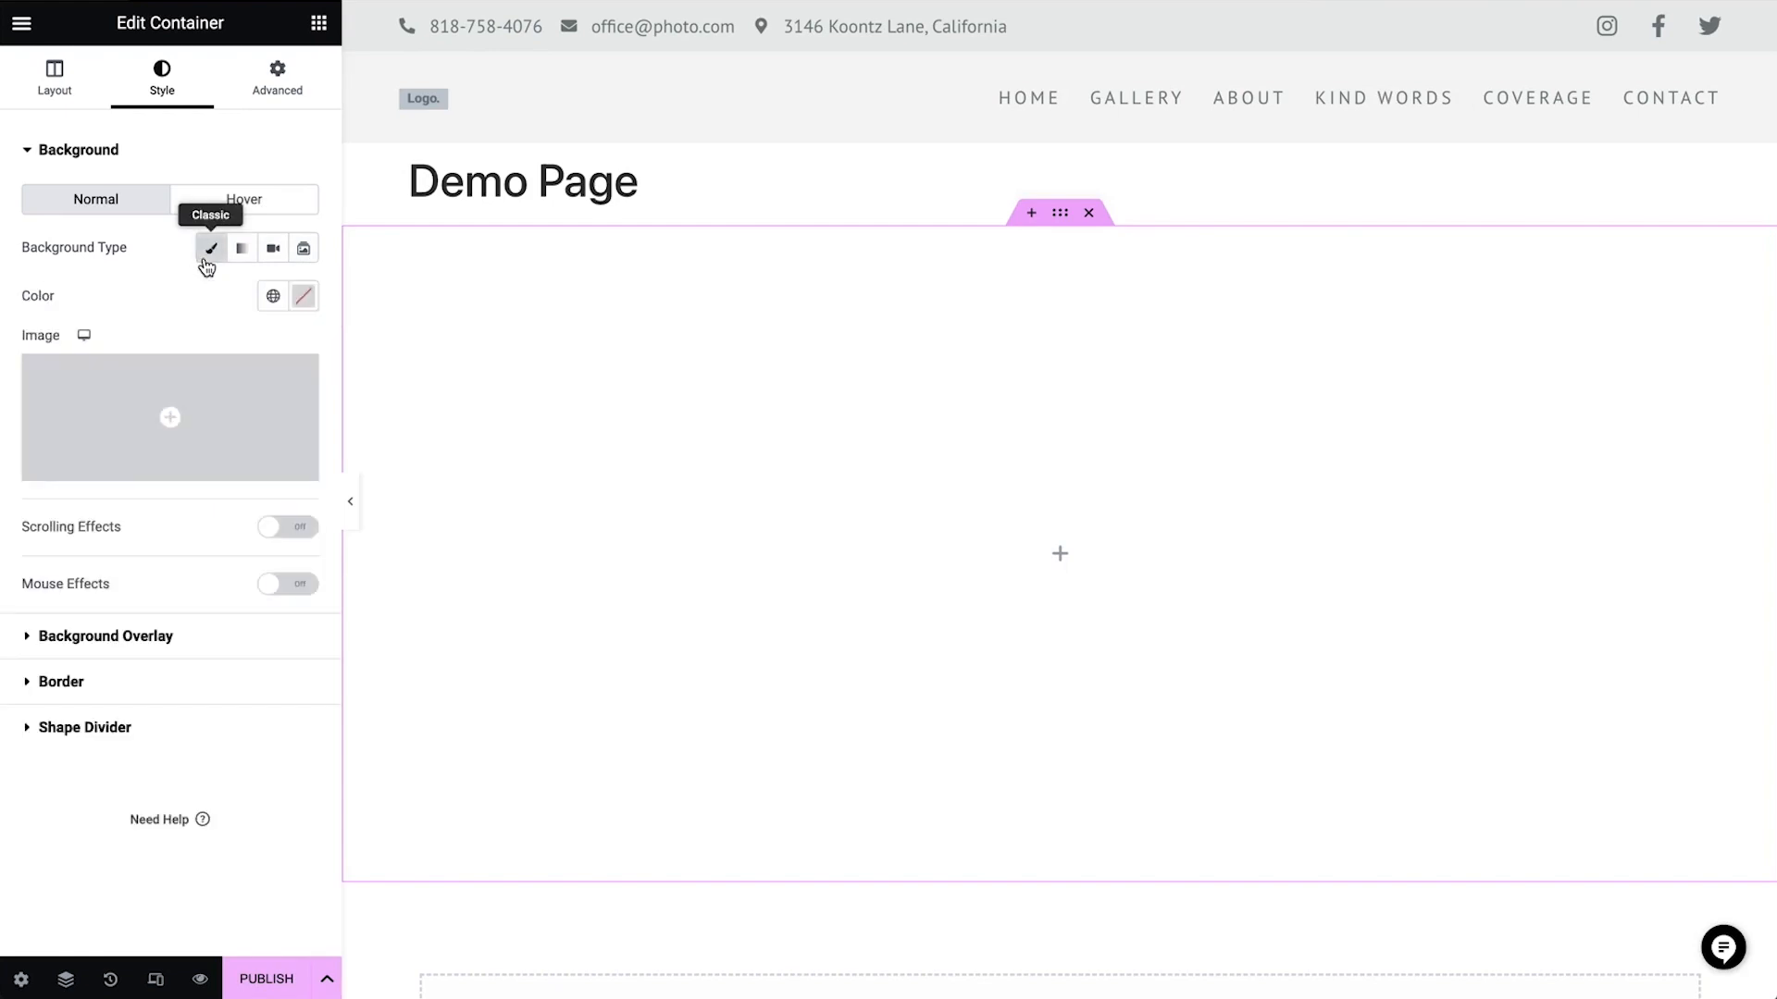
left_click(302, 298)
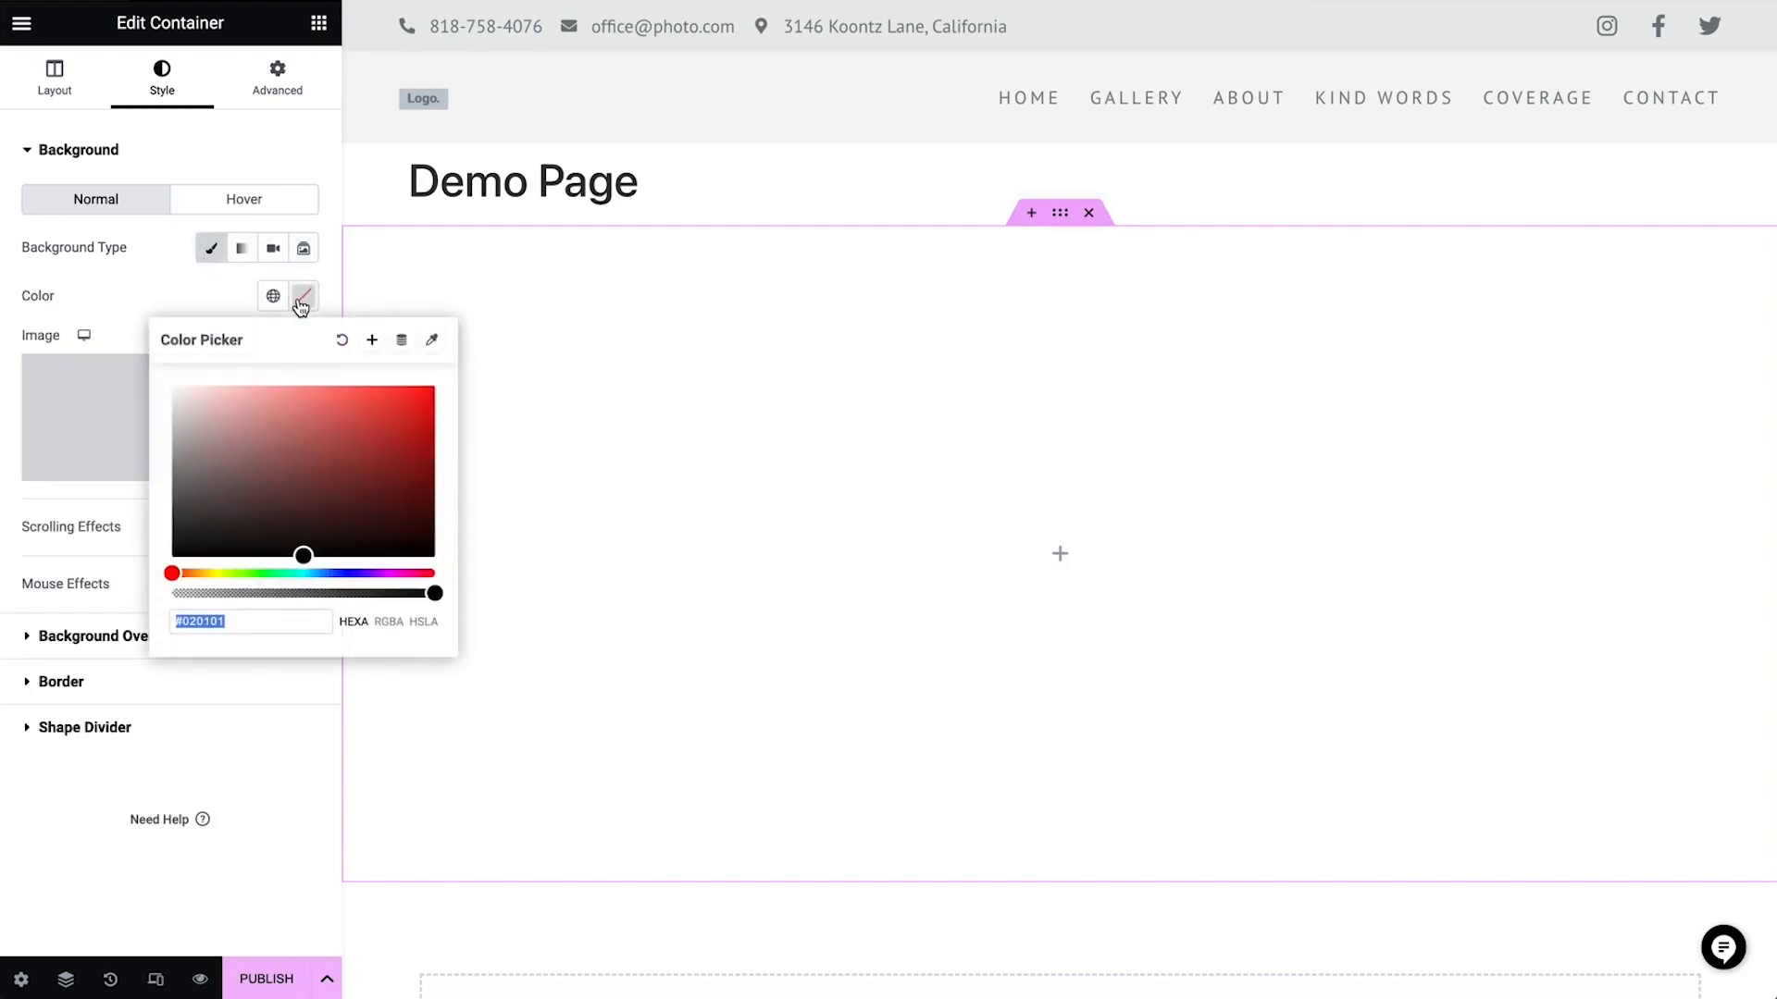
left_click(303, 548)
left_click_drag(304, 547, 213, 380)
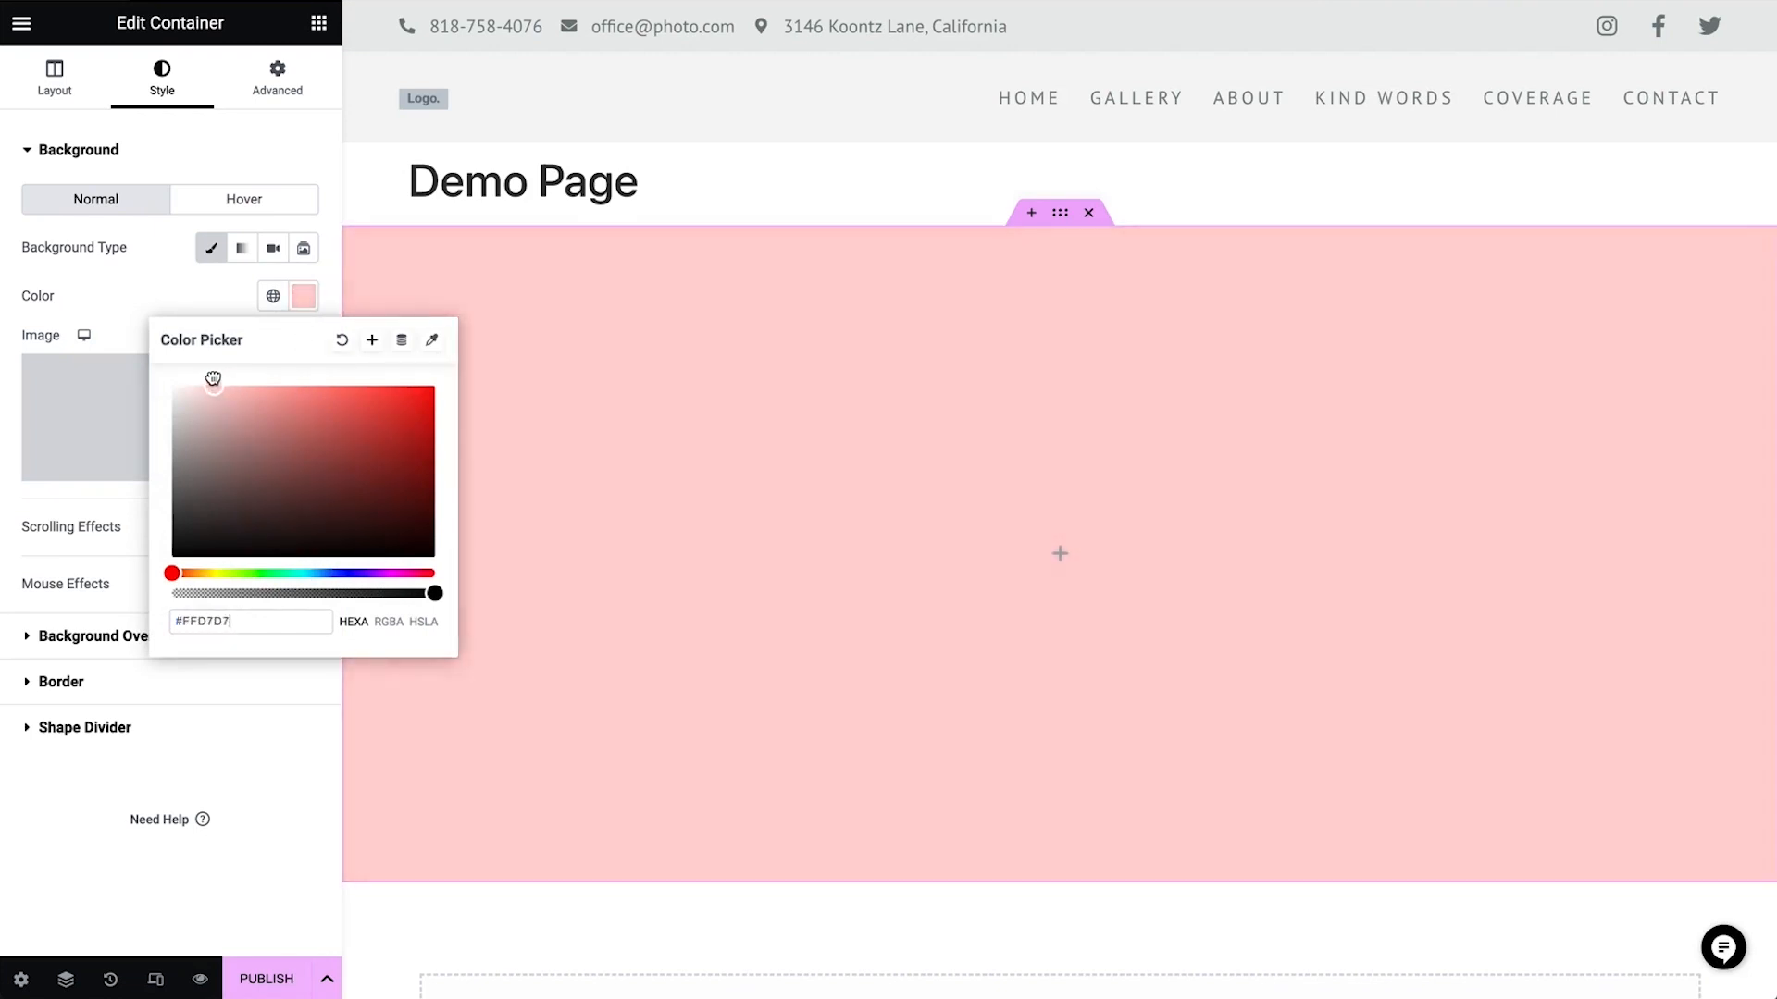
left_click(131, 309)
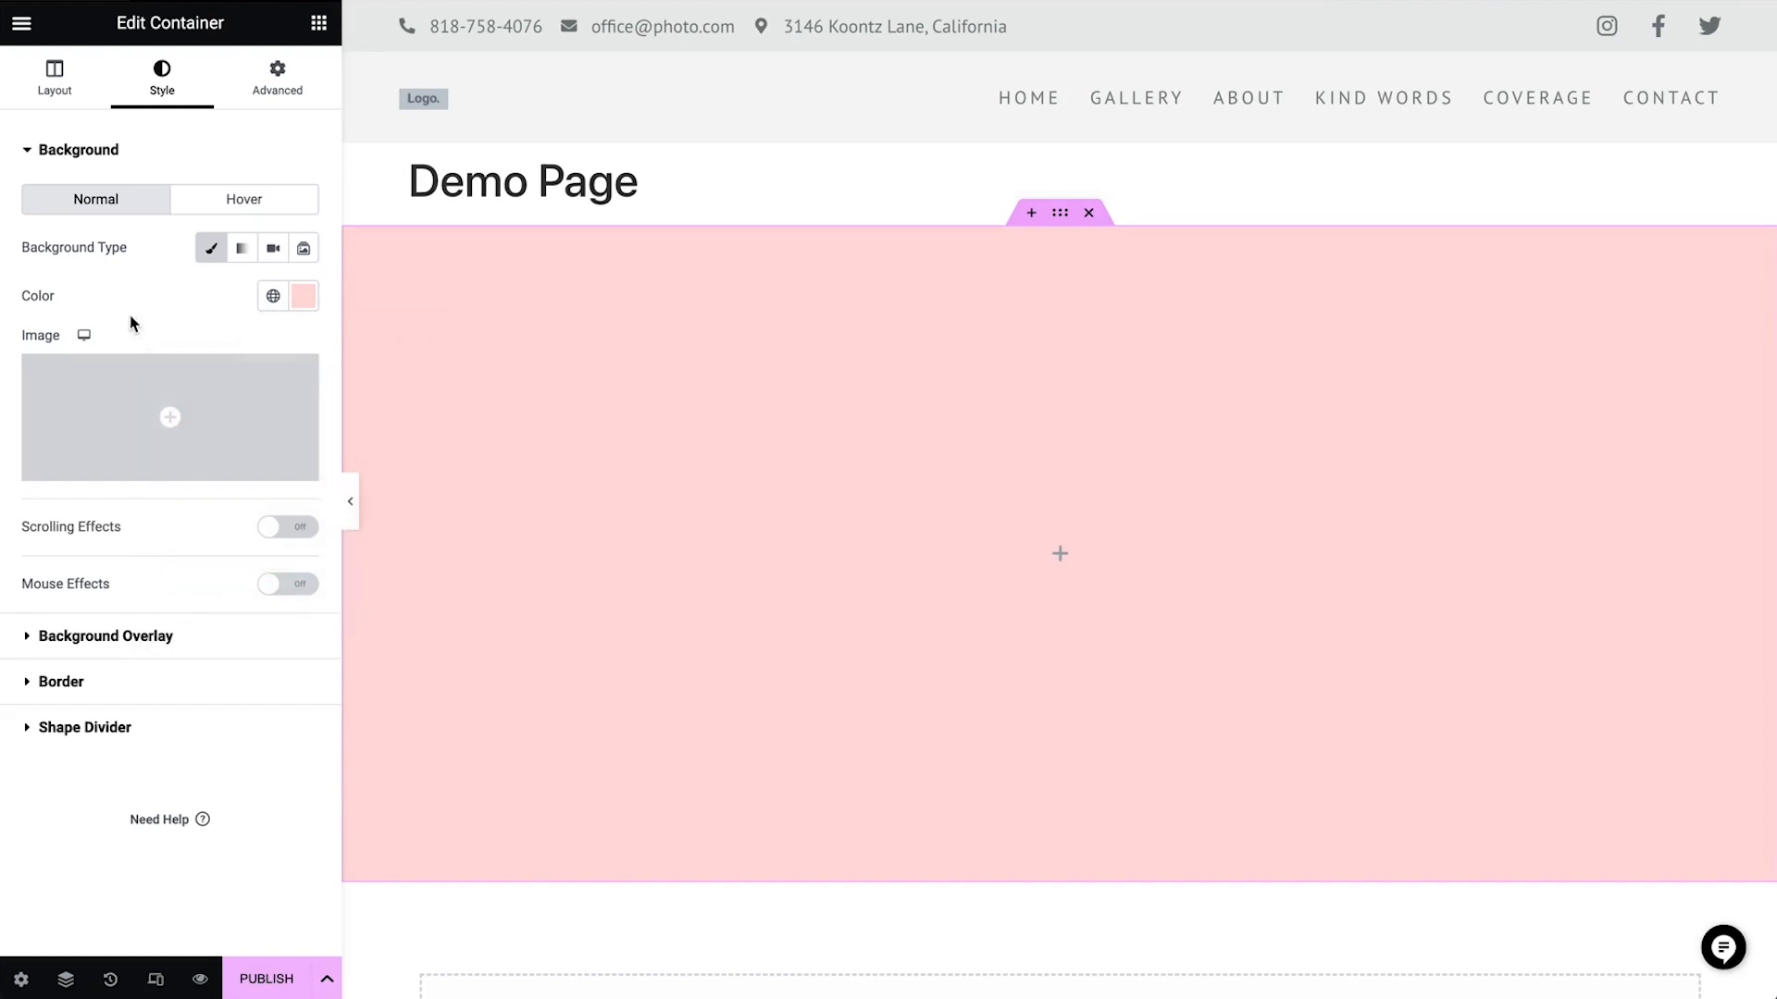
Choose contact_gallery1.jpg from the media library as the container's background image
left_click(211, 399)
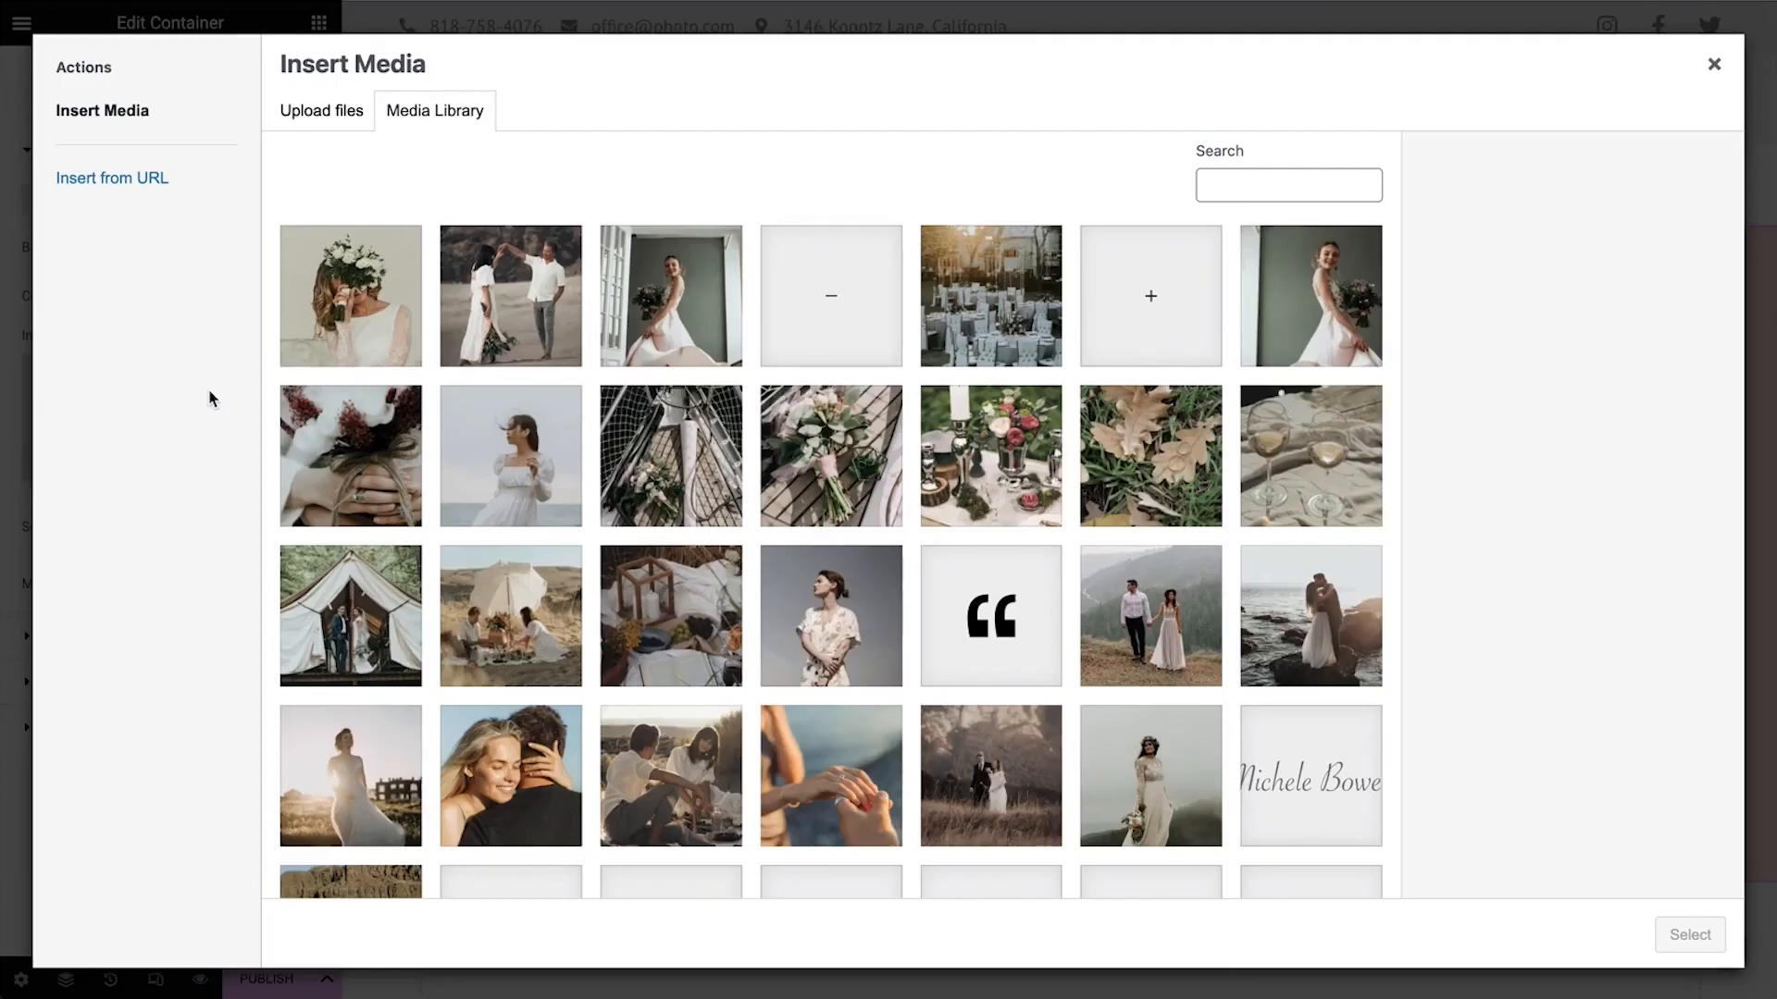
left_click(389, 282)
left_click(1690, 935)
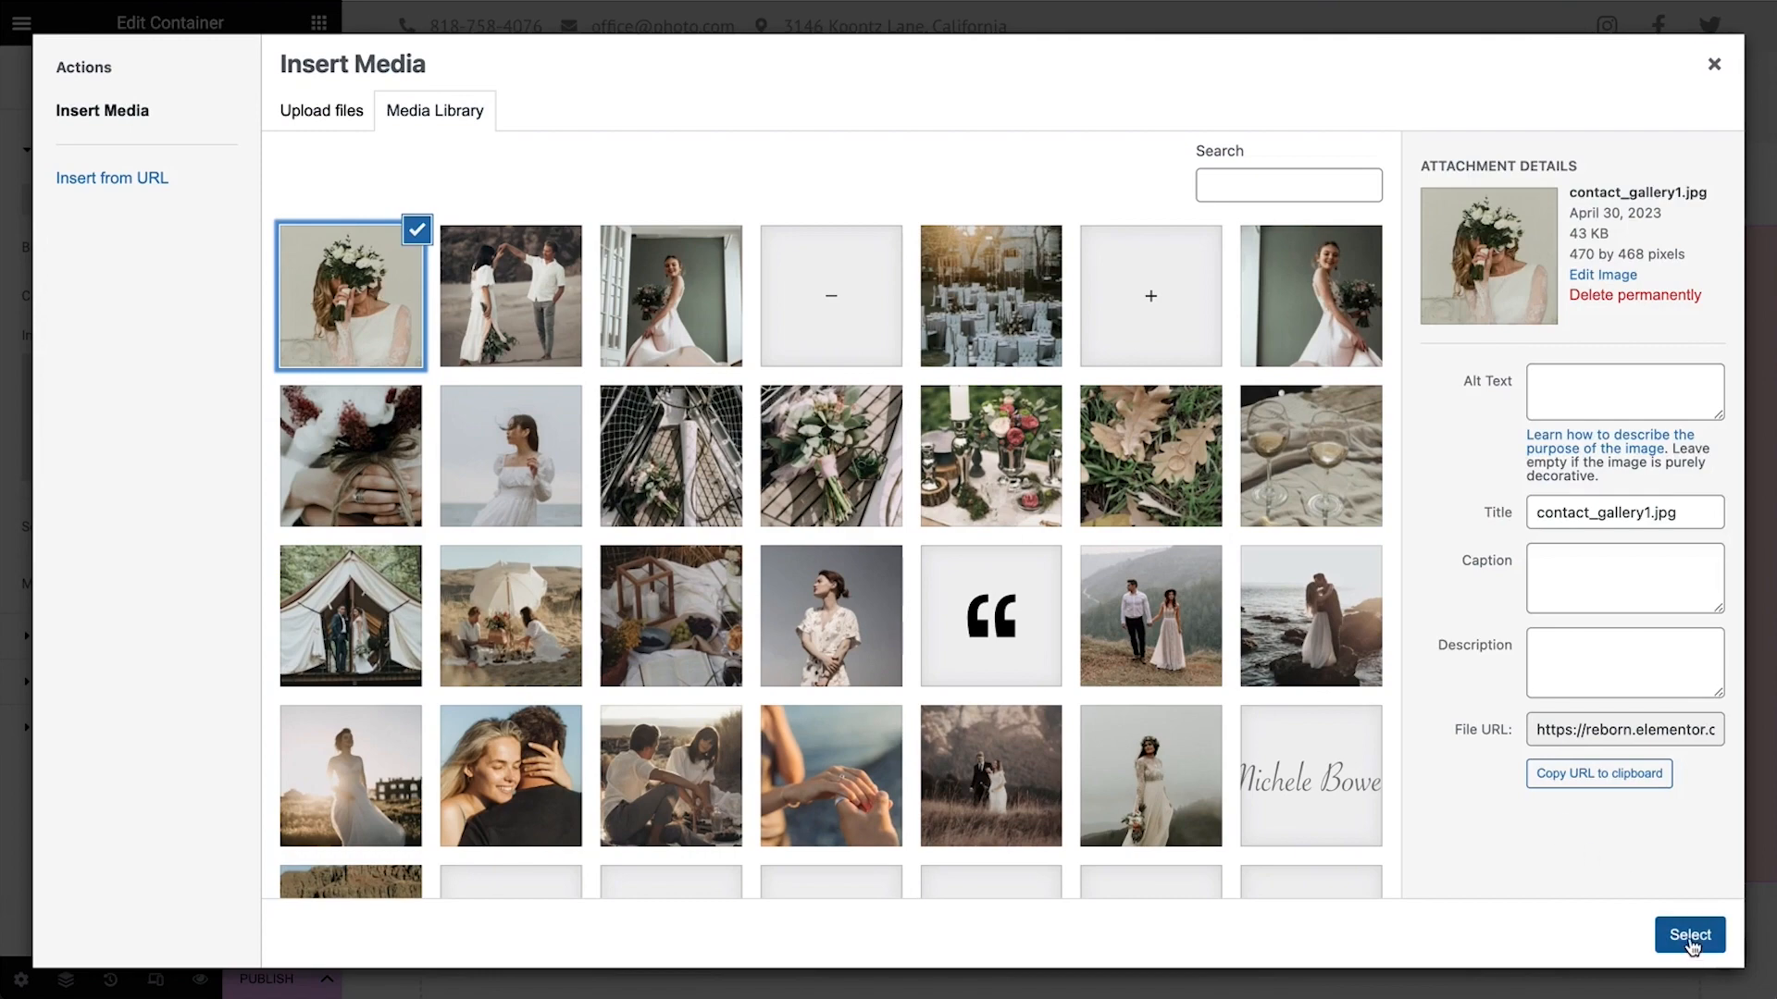
Set the background image to No-repeat, Center Center position and Cover display size
left_click(222, 681)
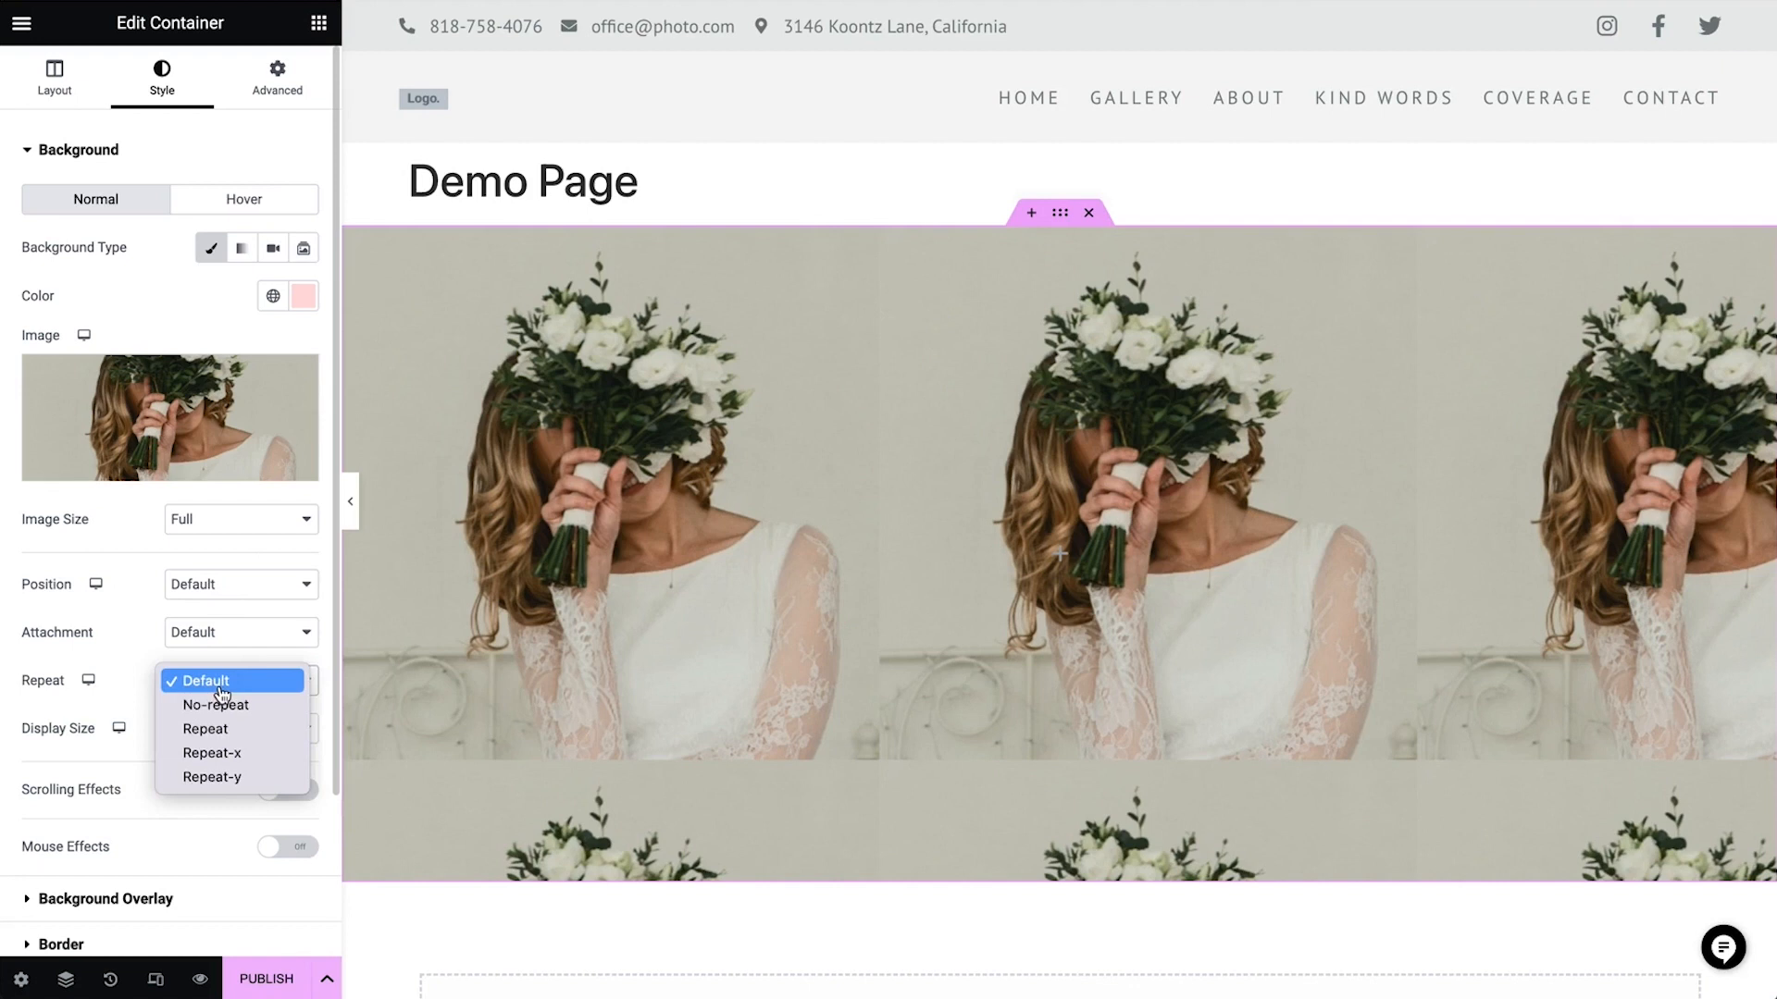
left_click(220, 705)
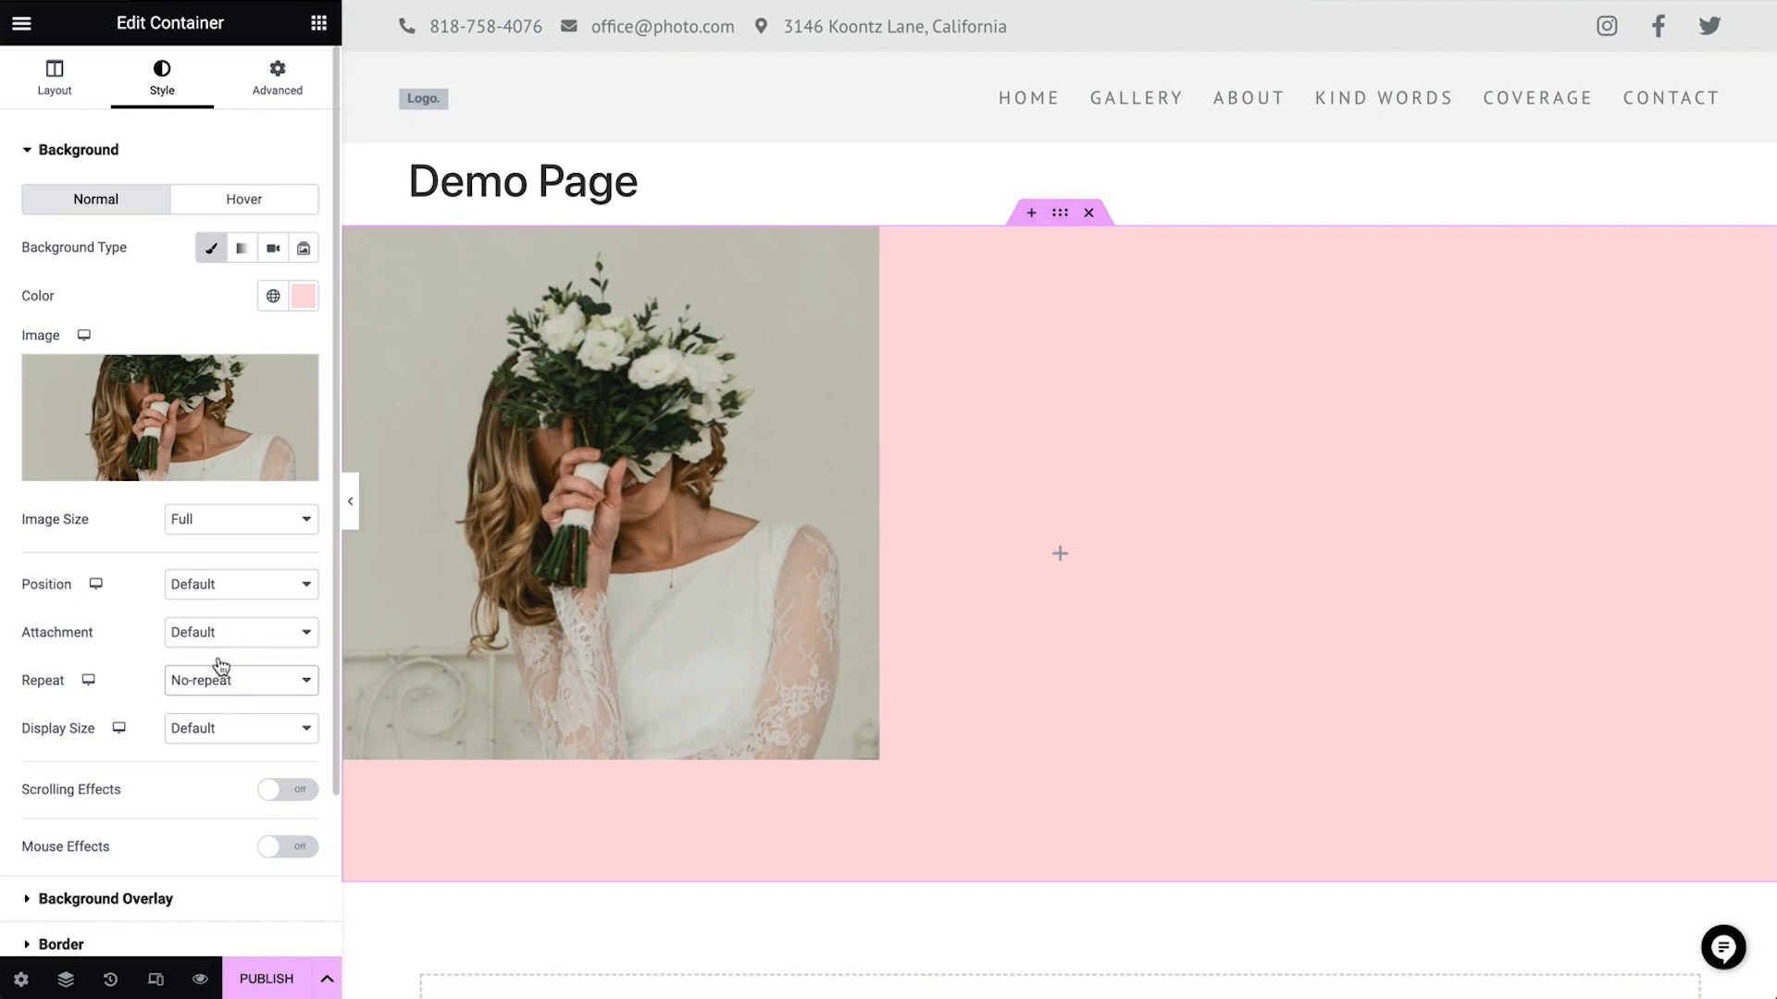
left_click(222, 585)
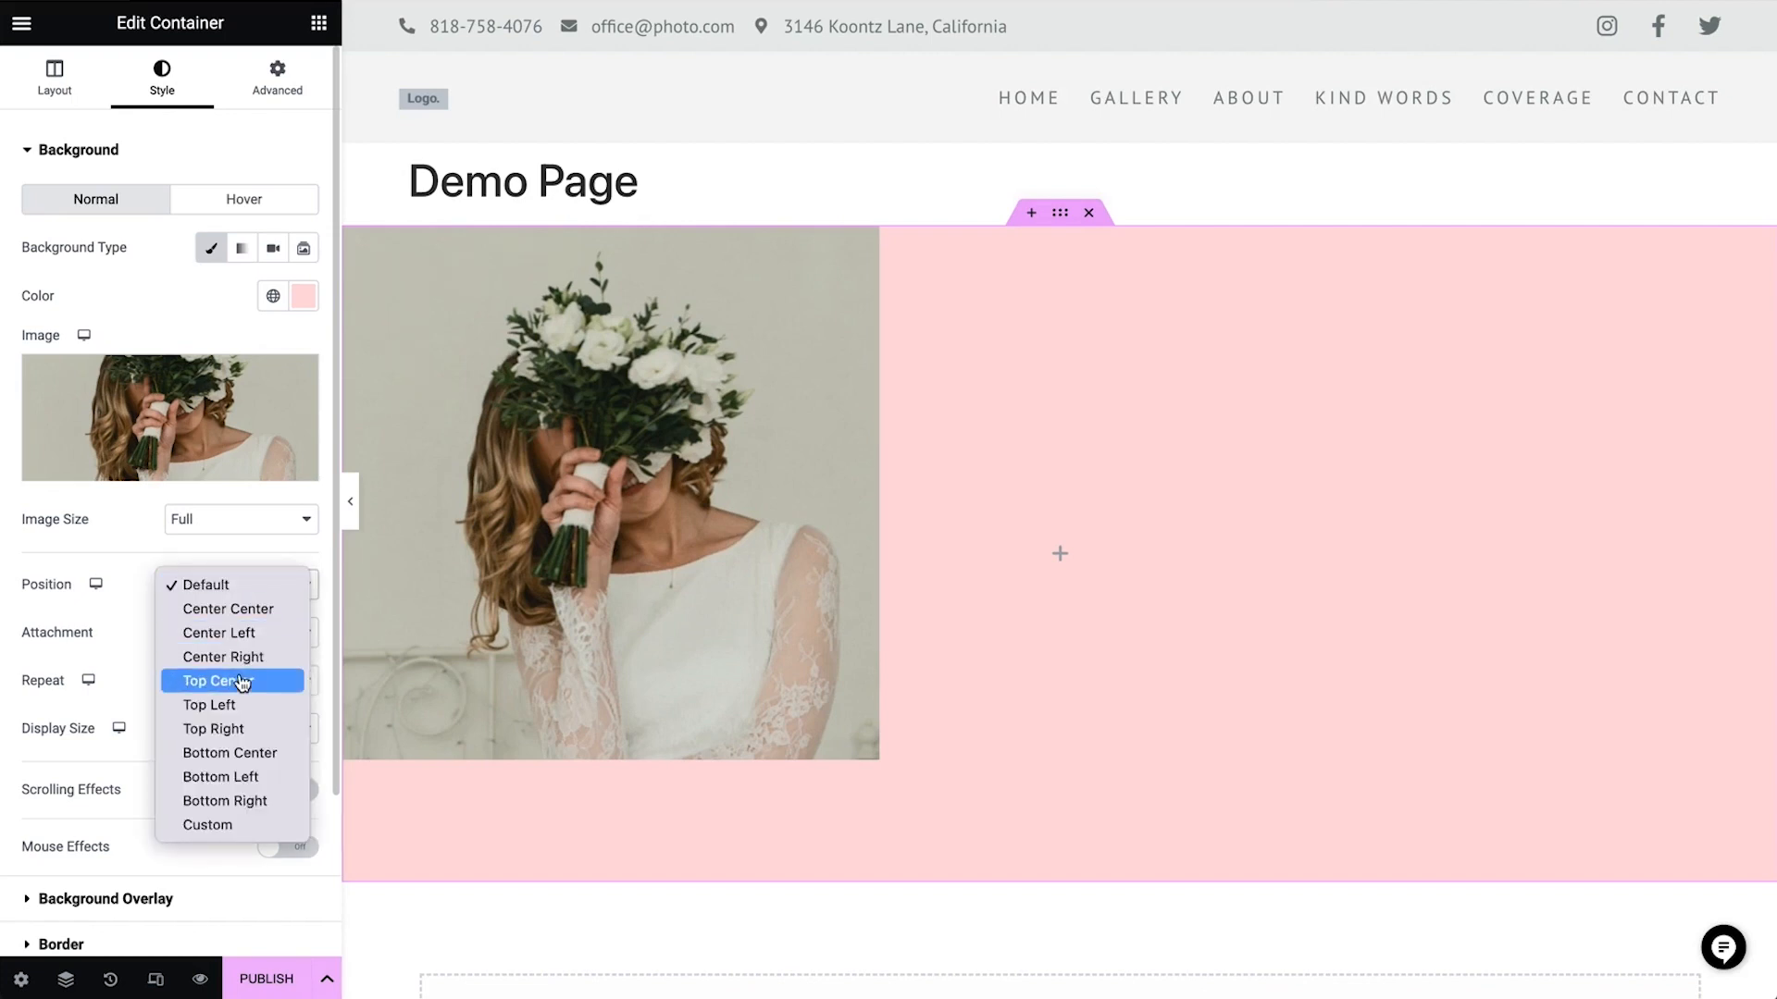
left_click(260, 729)
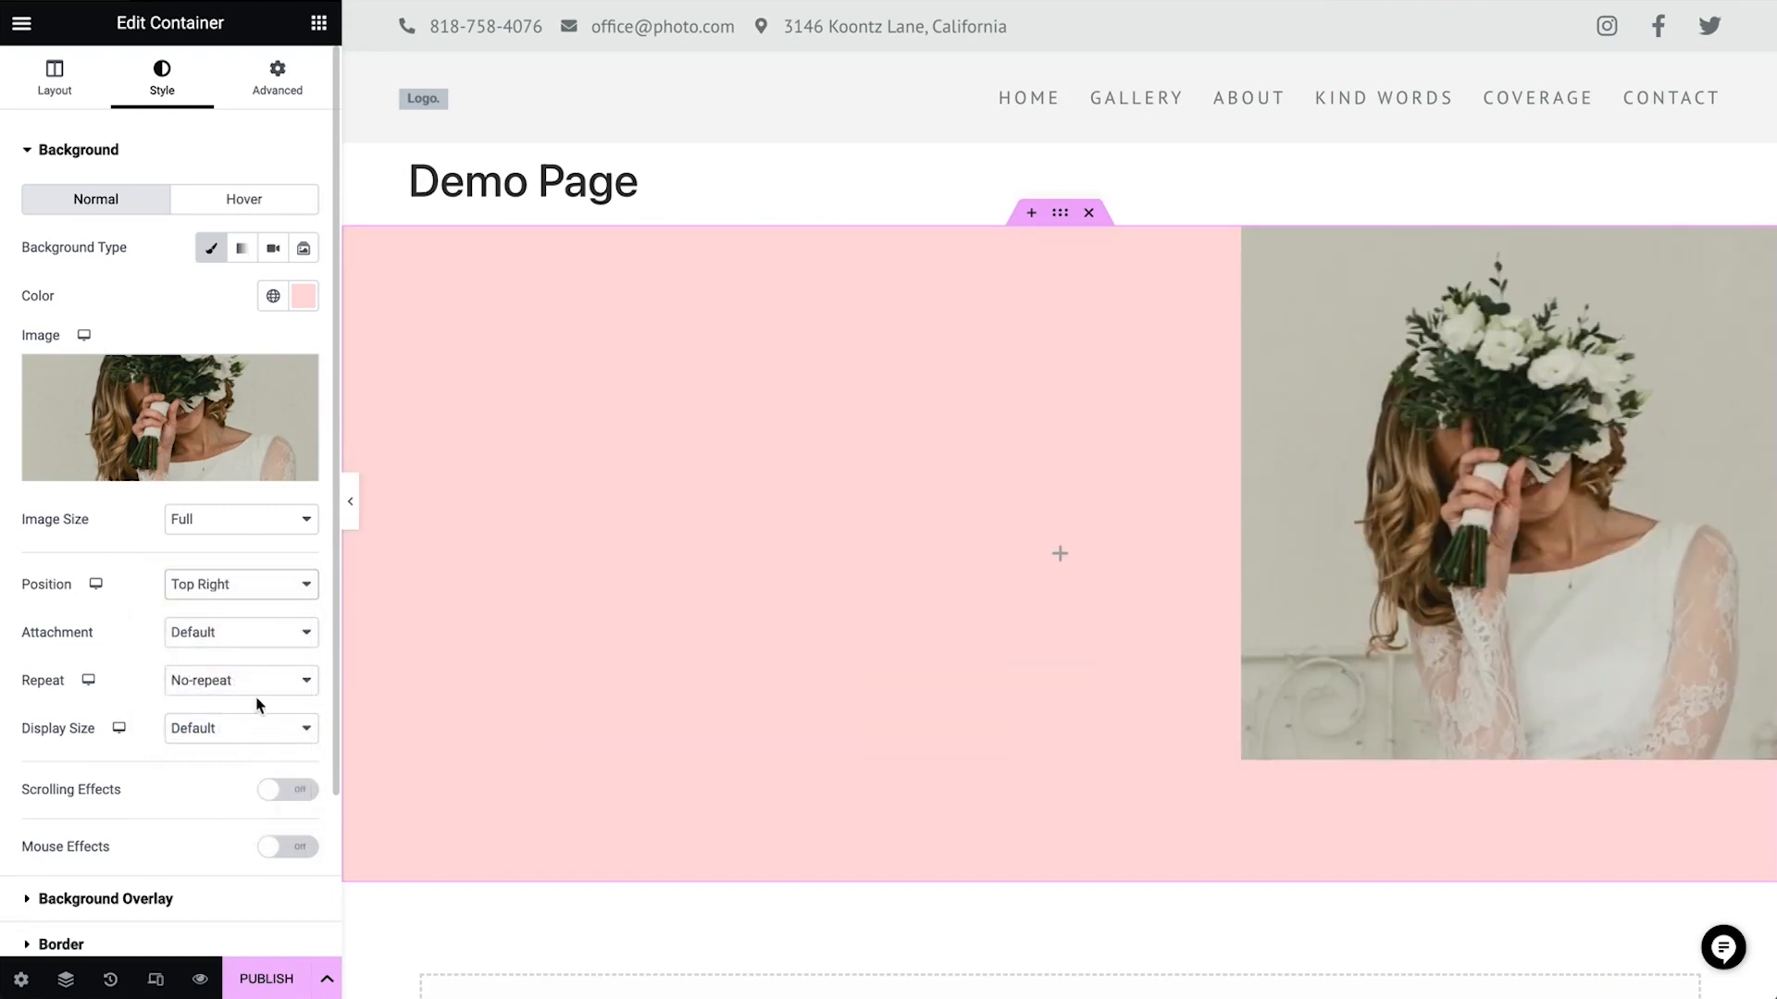
left_click(252, 590)
left_click(264, 473)
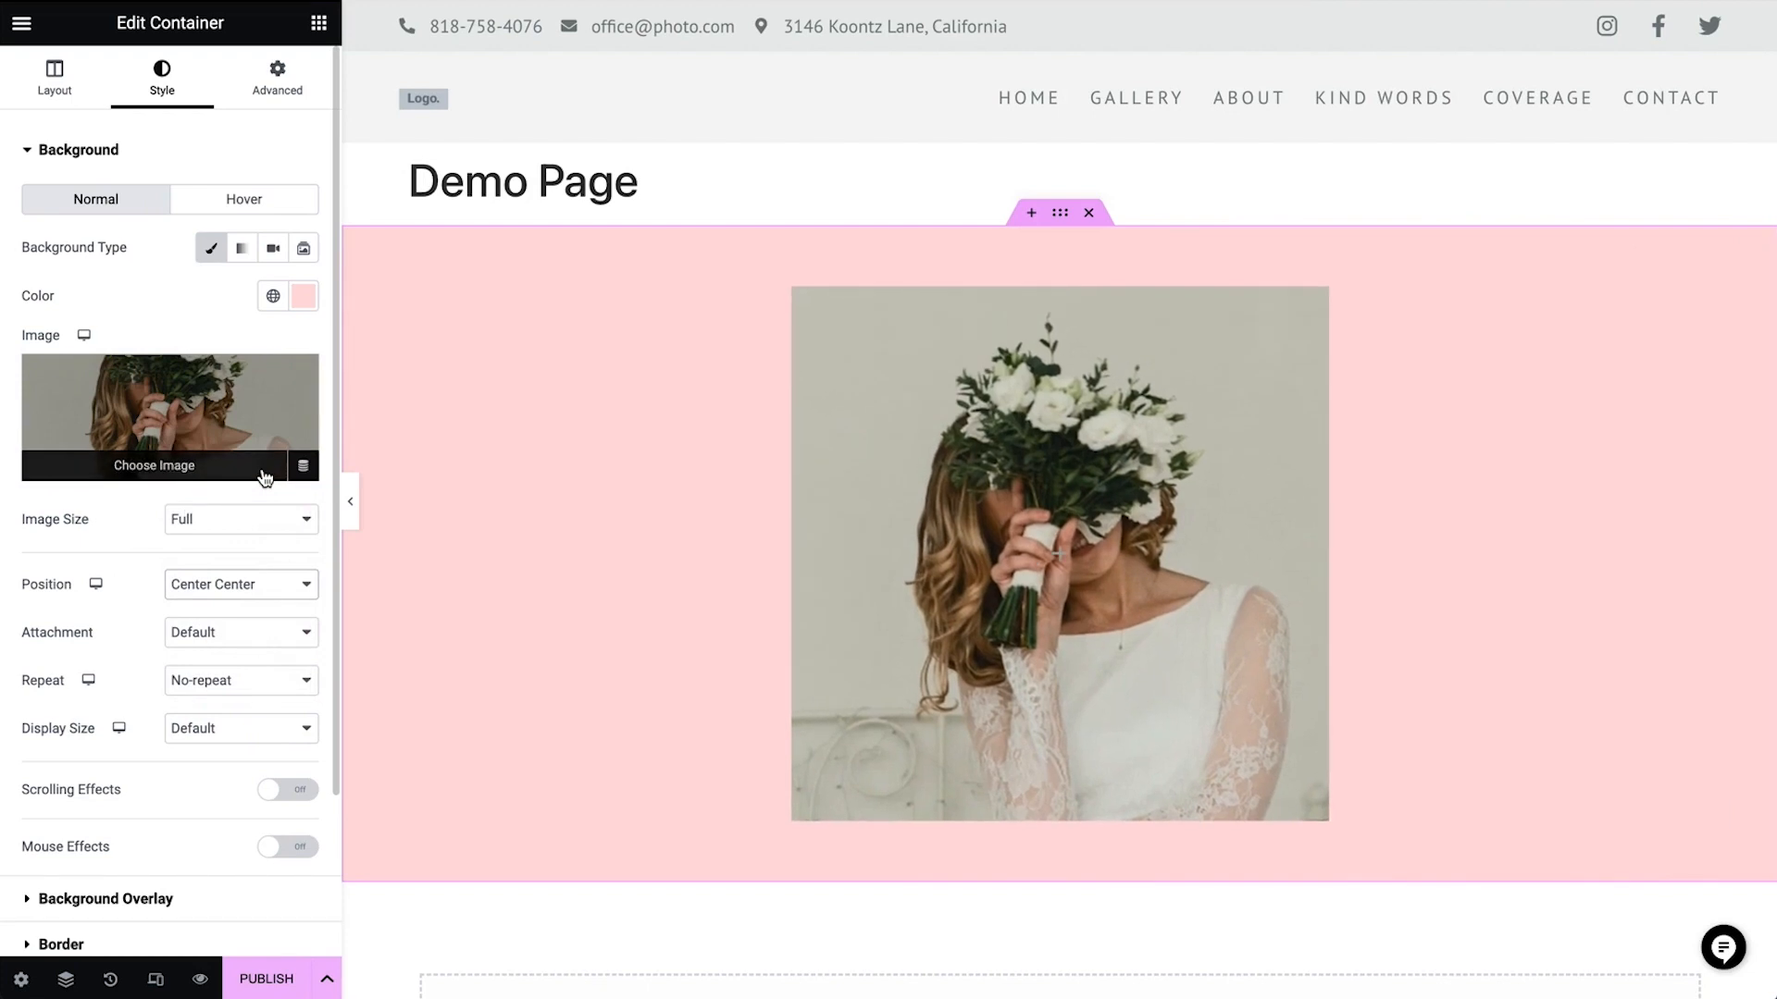
left_click(243, 738)
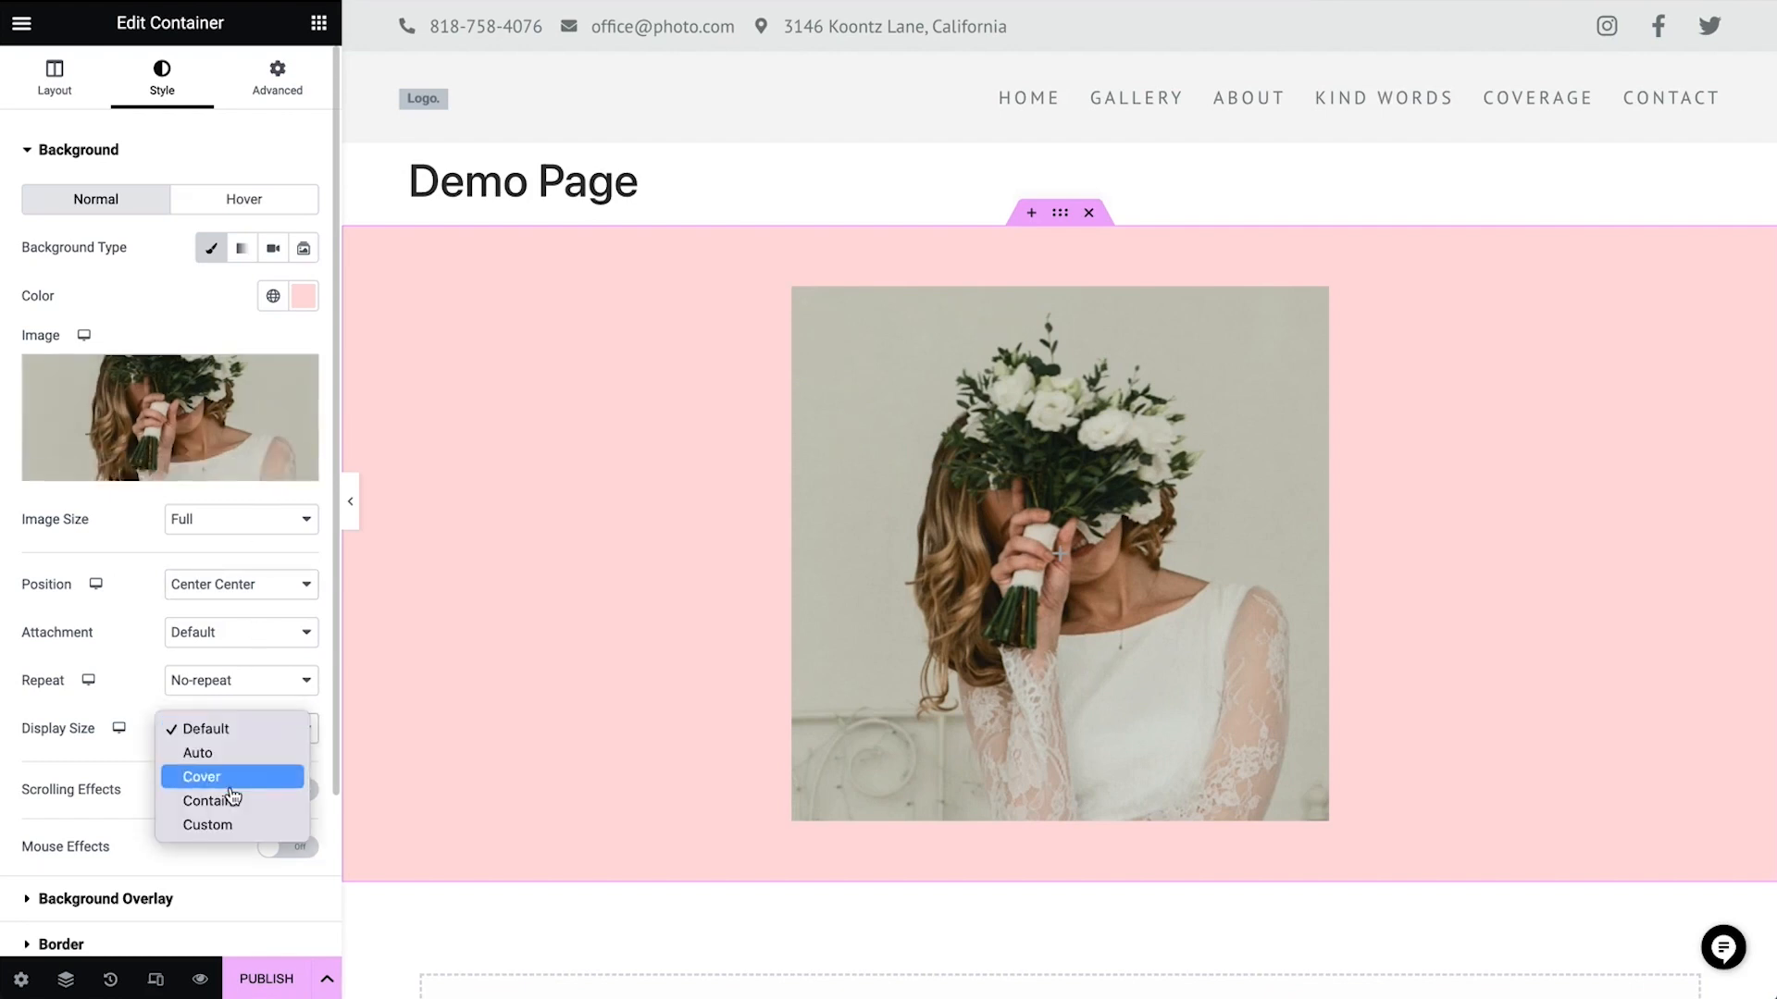
left_click(232, 787)
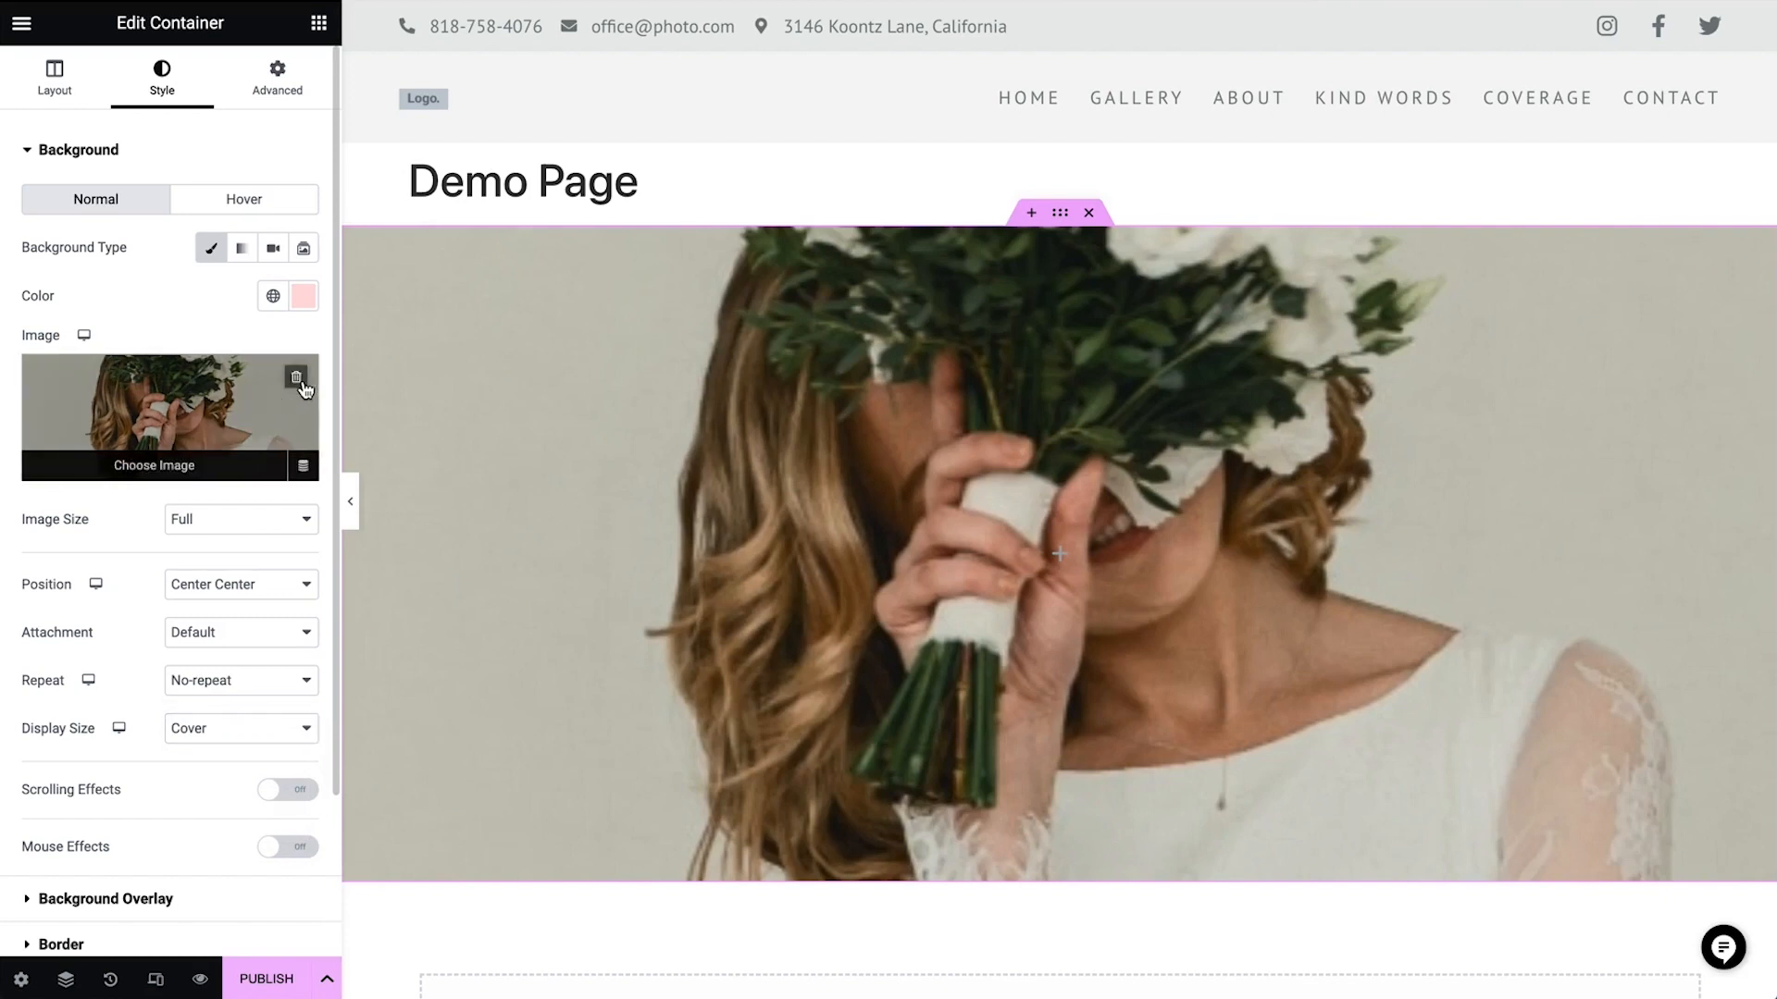
Remove the container's background image and set the background color to white
left_click(306, 392)
left_click(312, 306)
left_click_drag(264, 398, 166, 288)
left_click(168, 296)
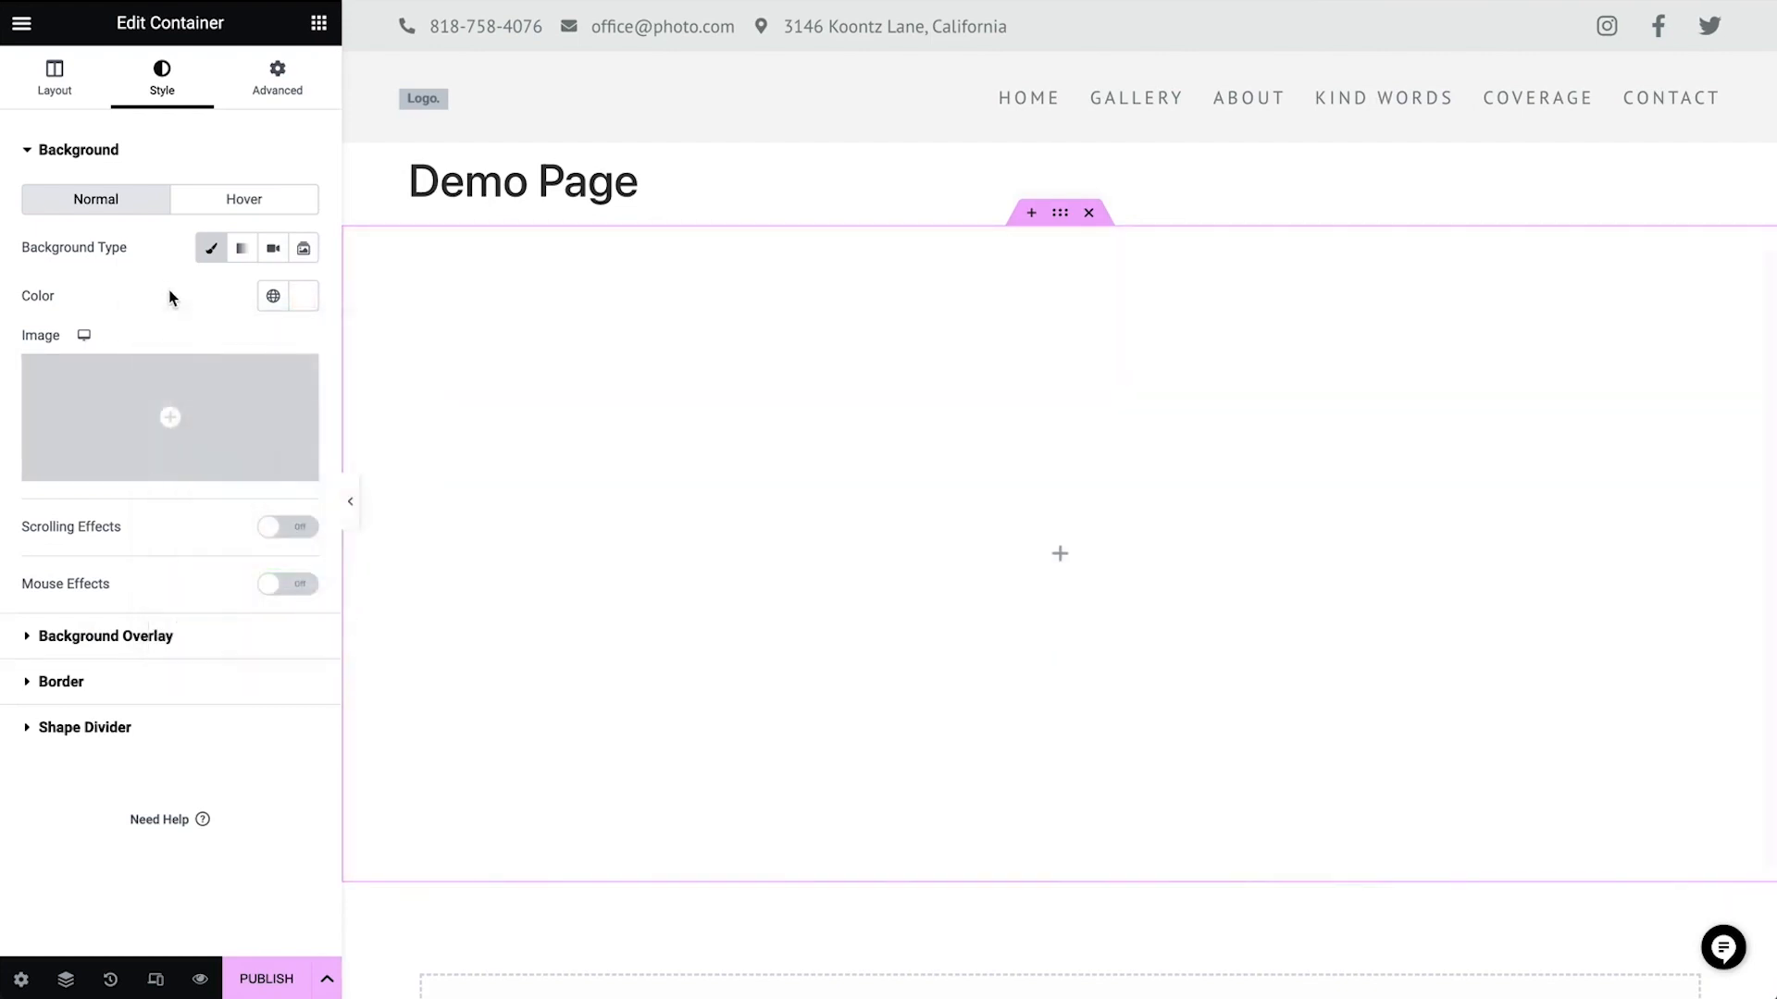
Add a Heading widget to the container and set its title to This is our first headline
left_click(320, 25)
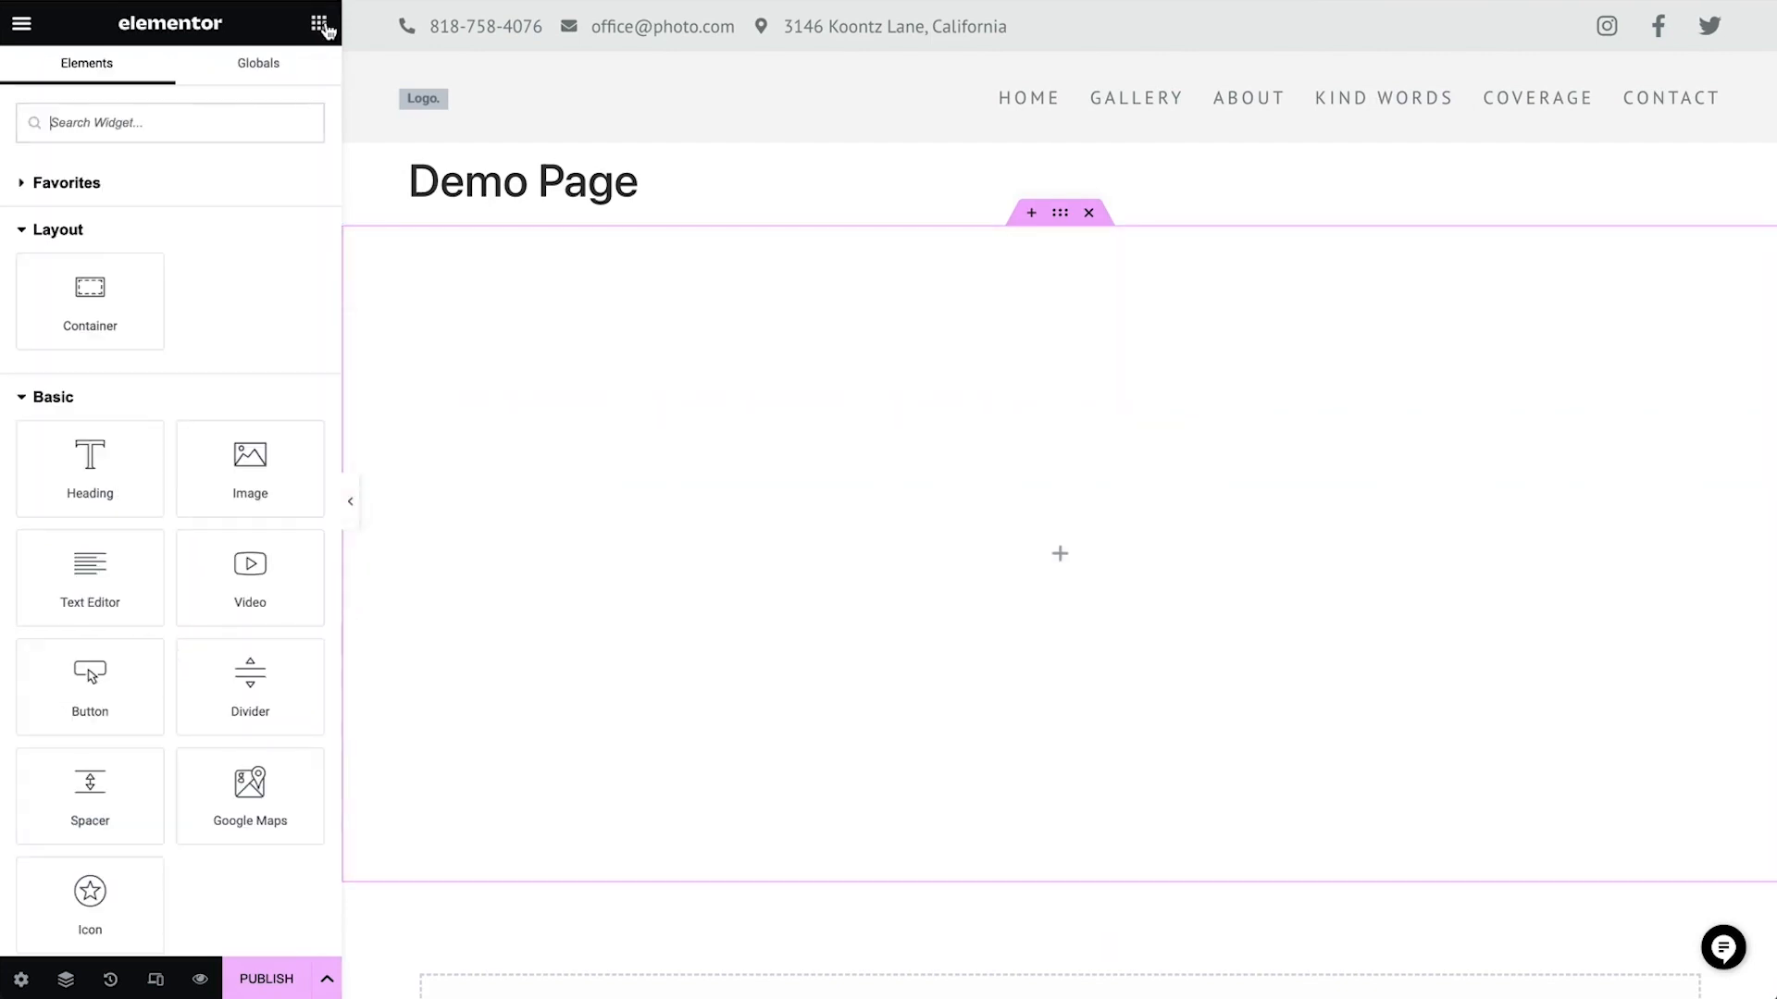
left_click_drag(130, 503, 662, 575)
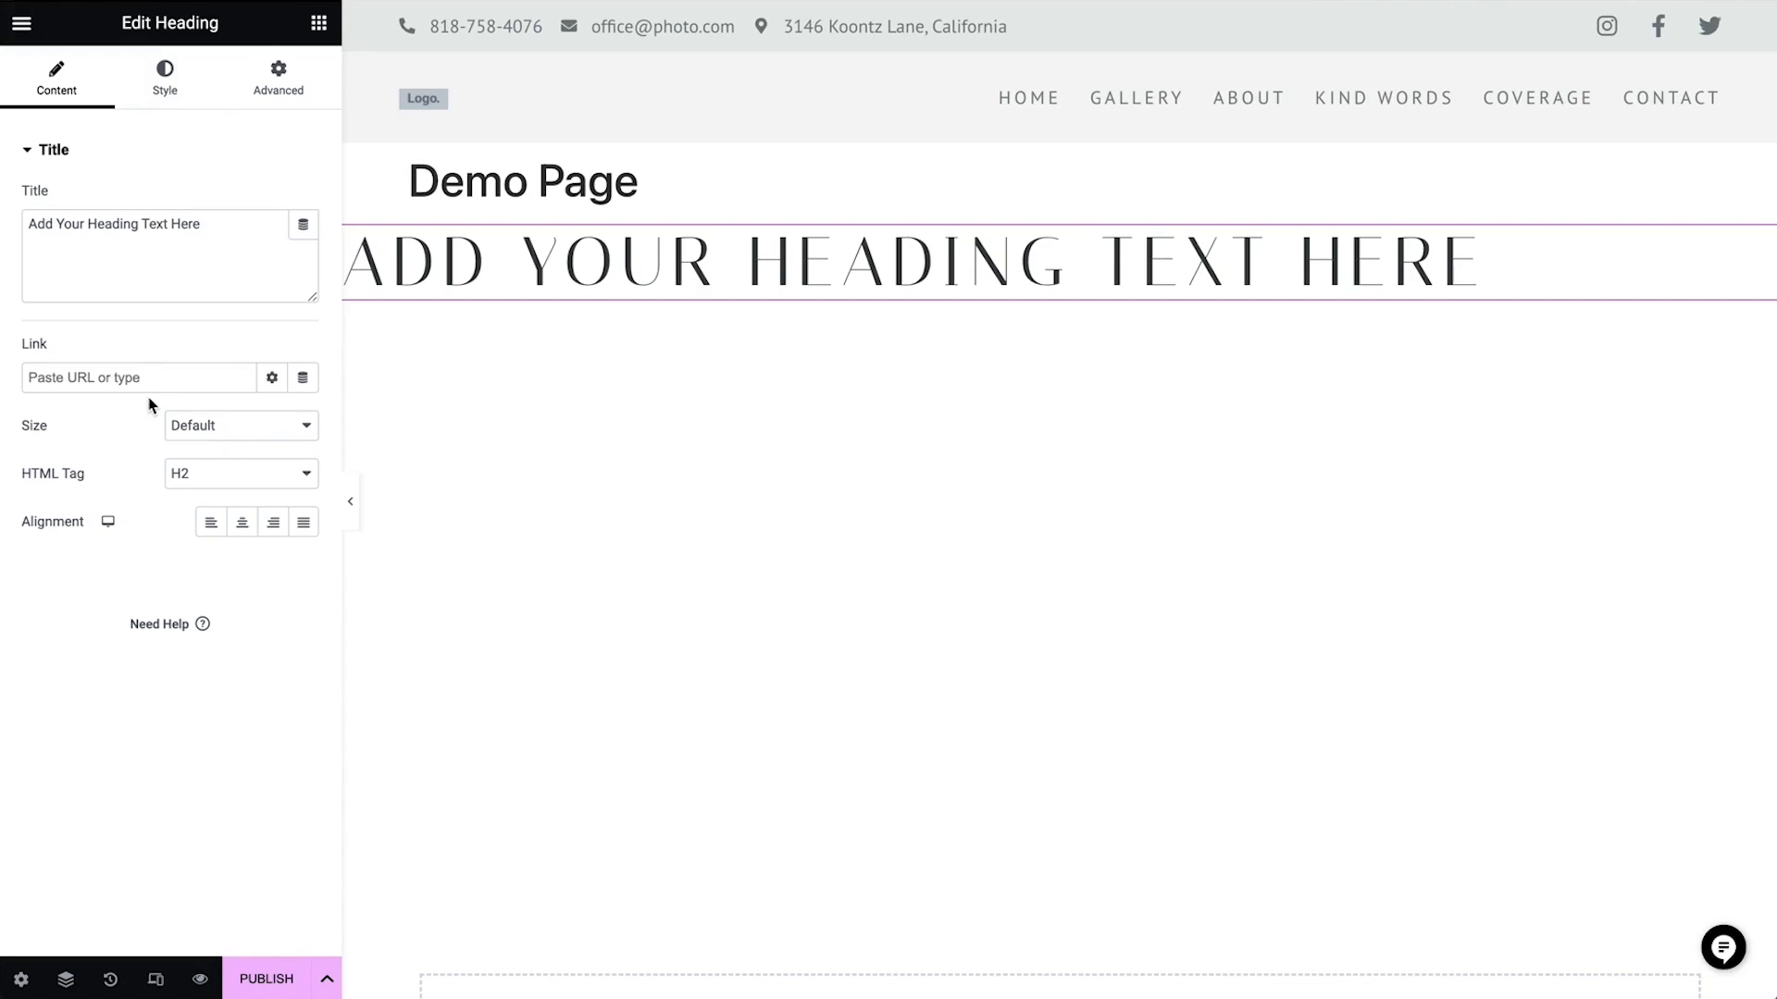
left_click(259, 267)
key("ctrl+a")
type("This is our first headline")
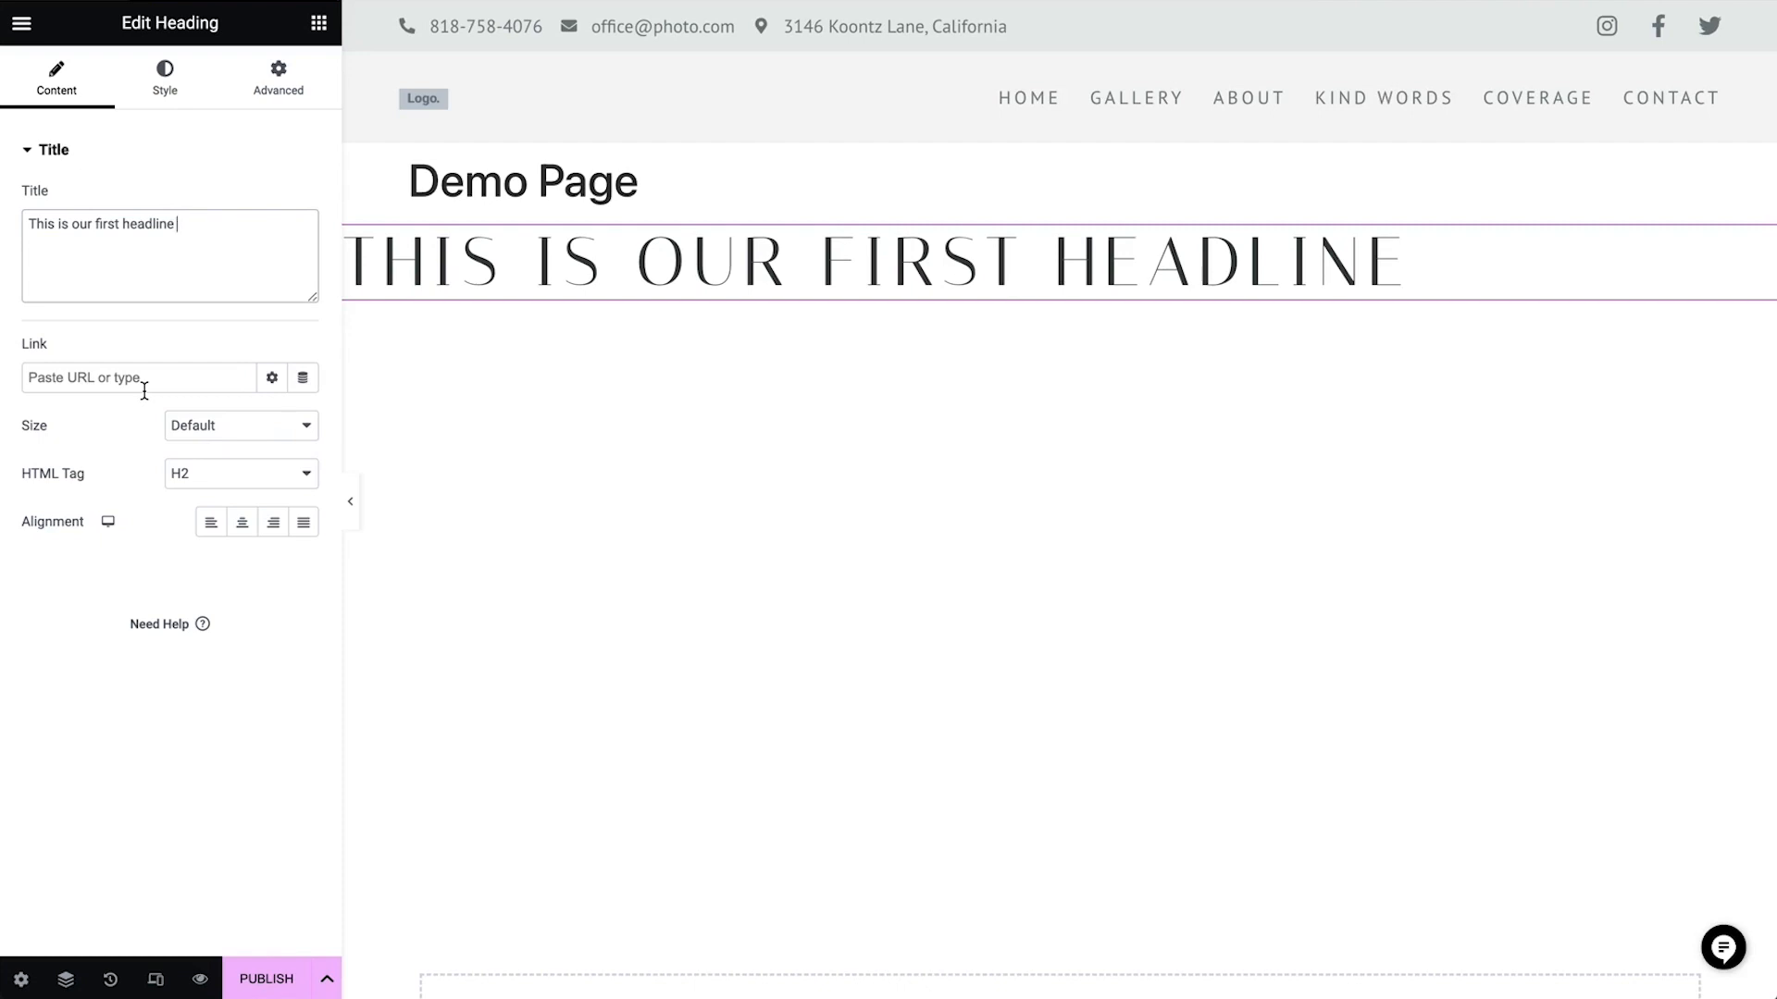
Center-align the heading, keeping its HTML tag as H2
left_click(226, 482)
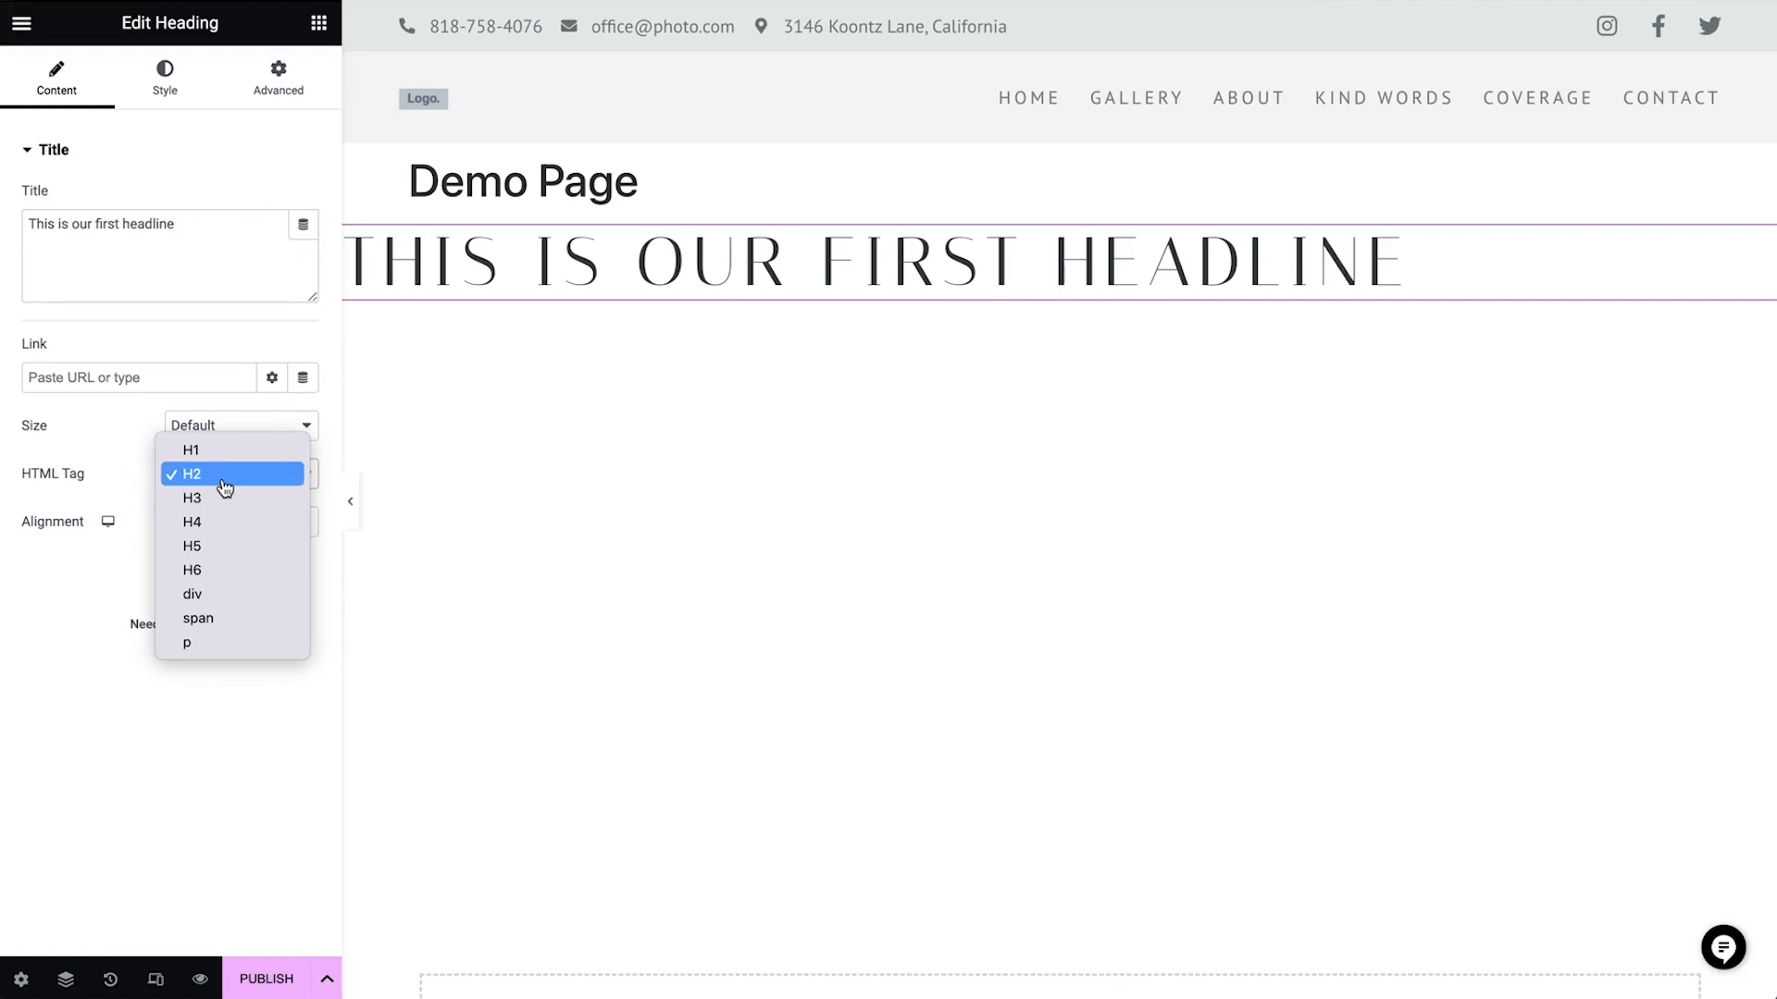
left_click(81, 583)
left_click(230, 531)
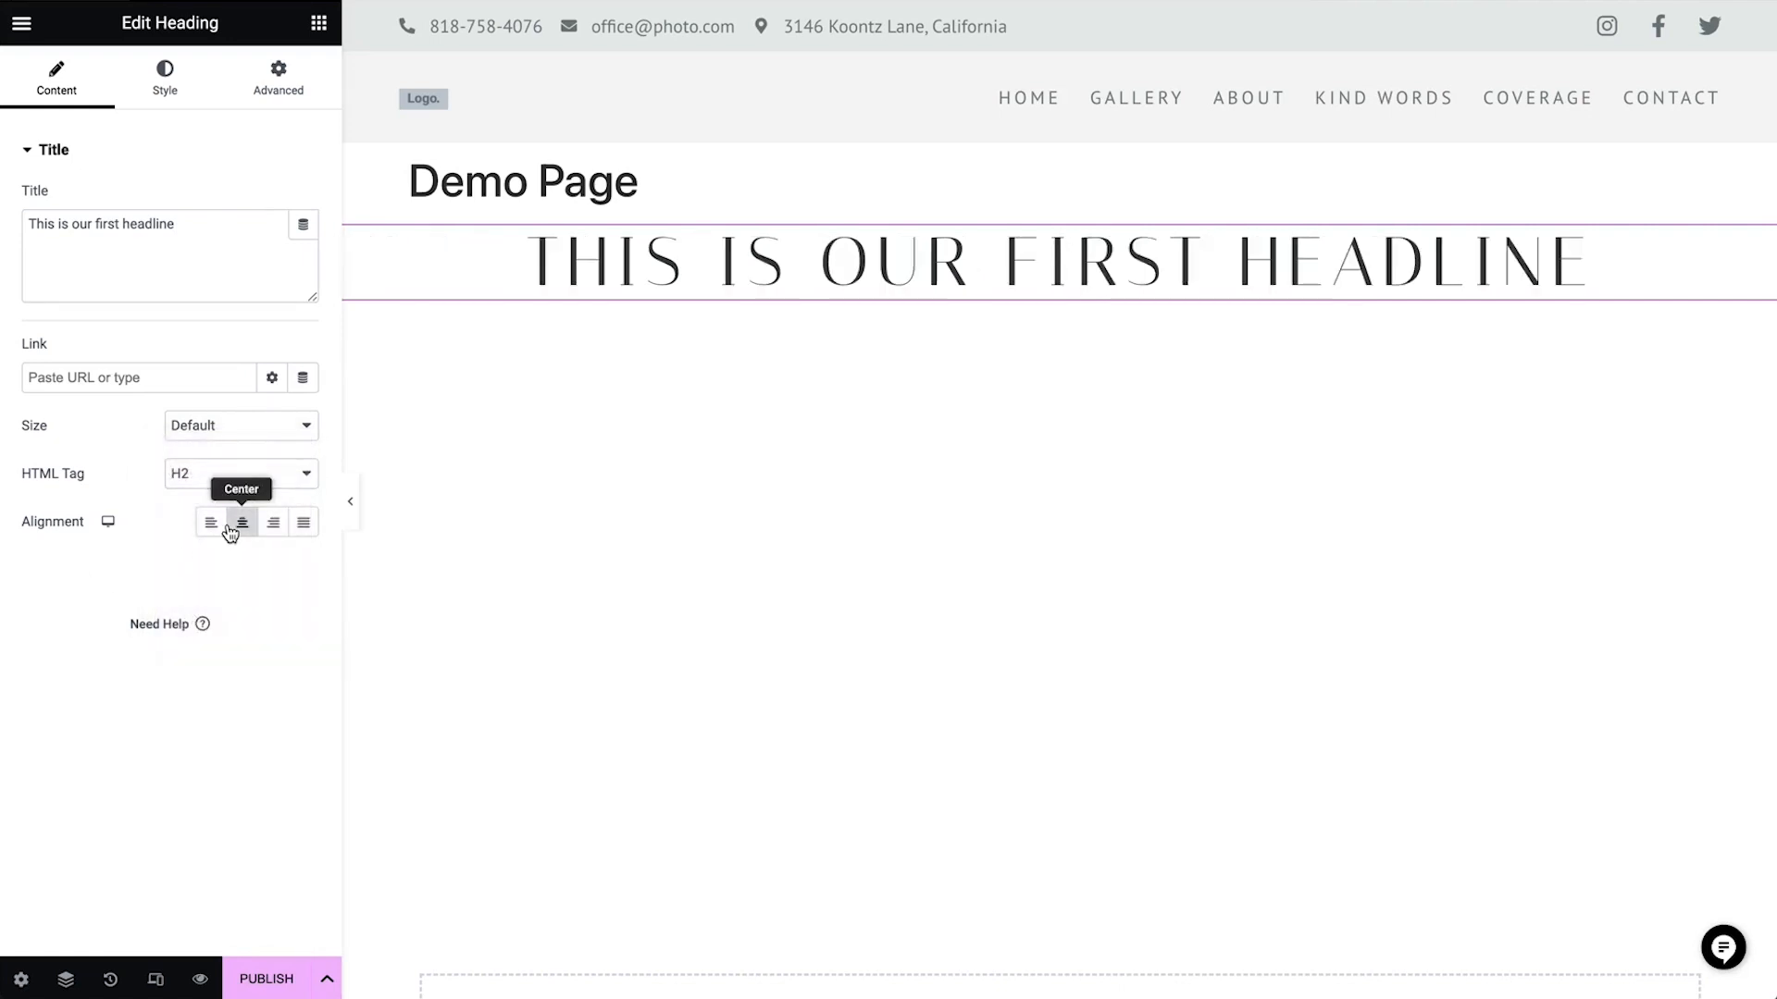
Try right and justified alignment on the heading, settling on left alignment
left_click(272, 524)
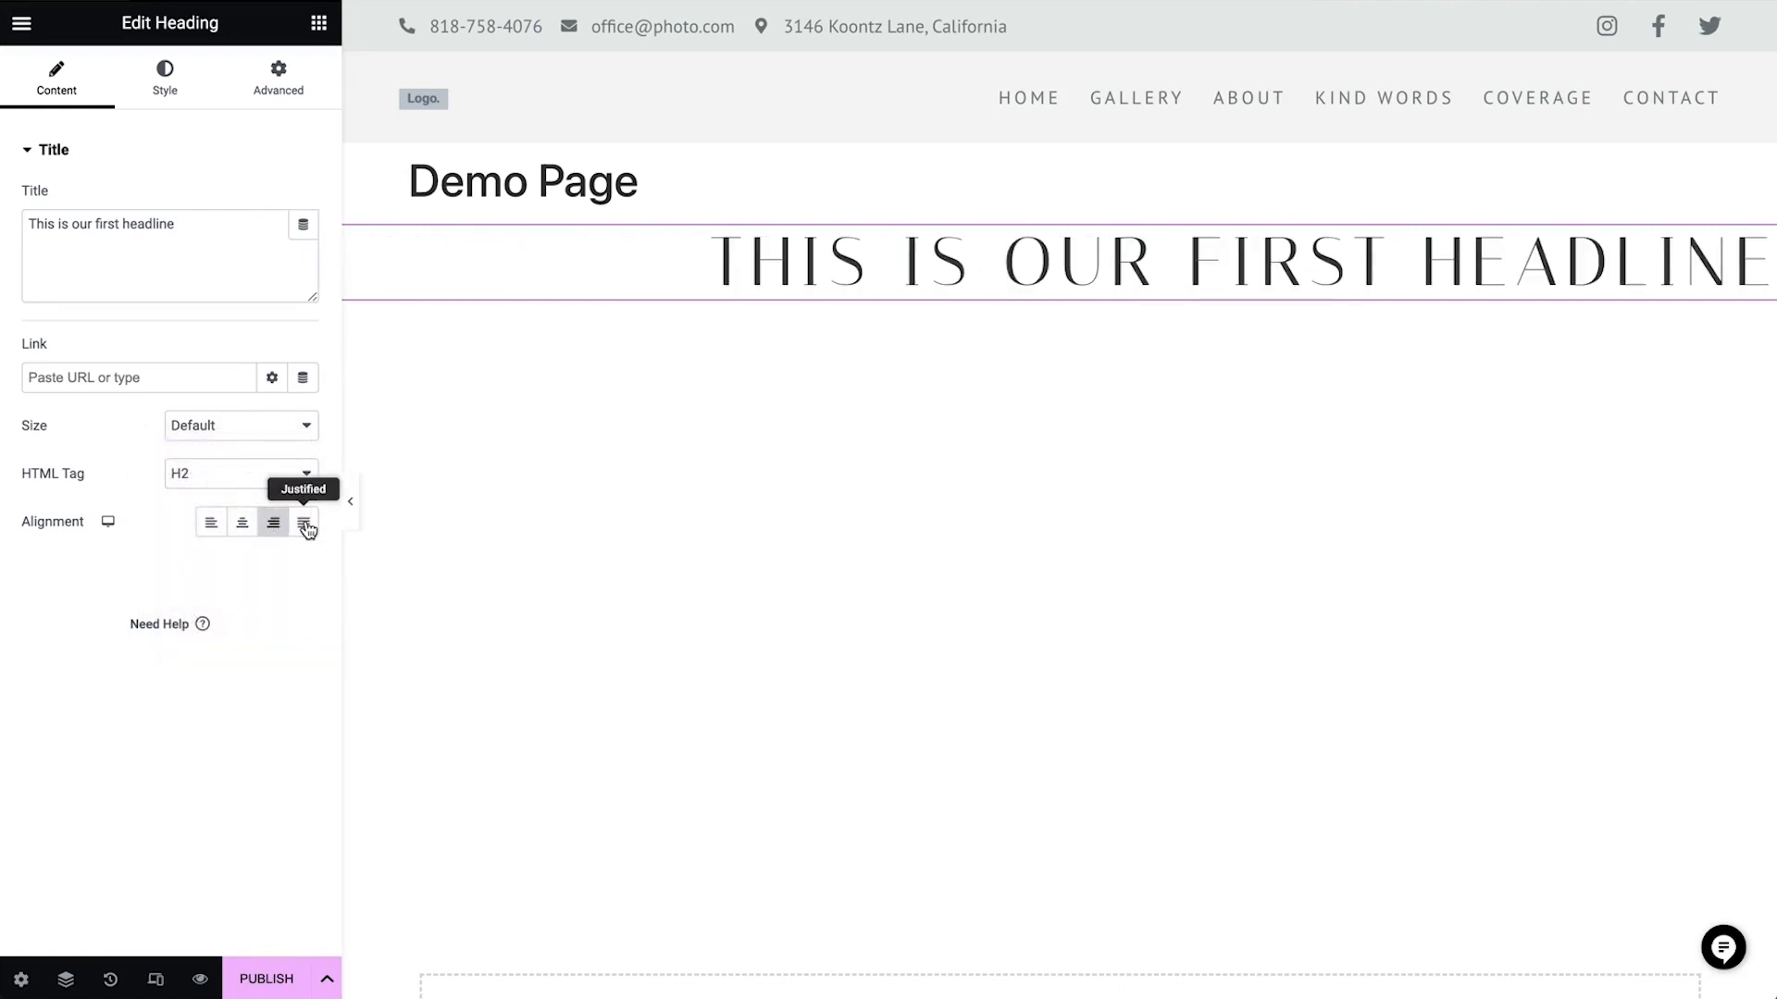
left_click(305, 526)
left_click(213, 531)
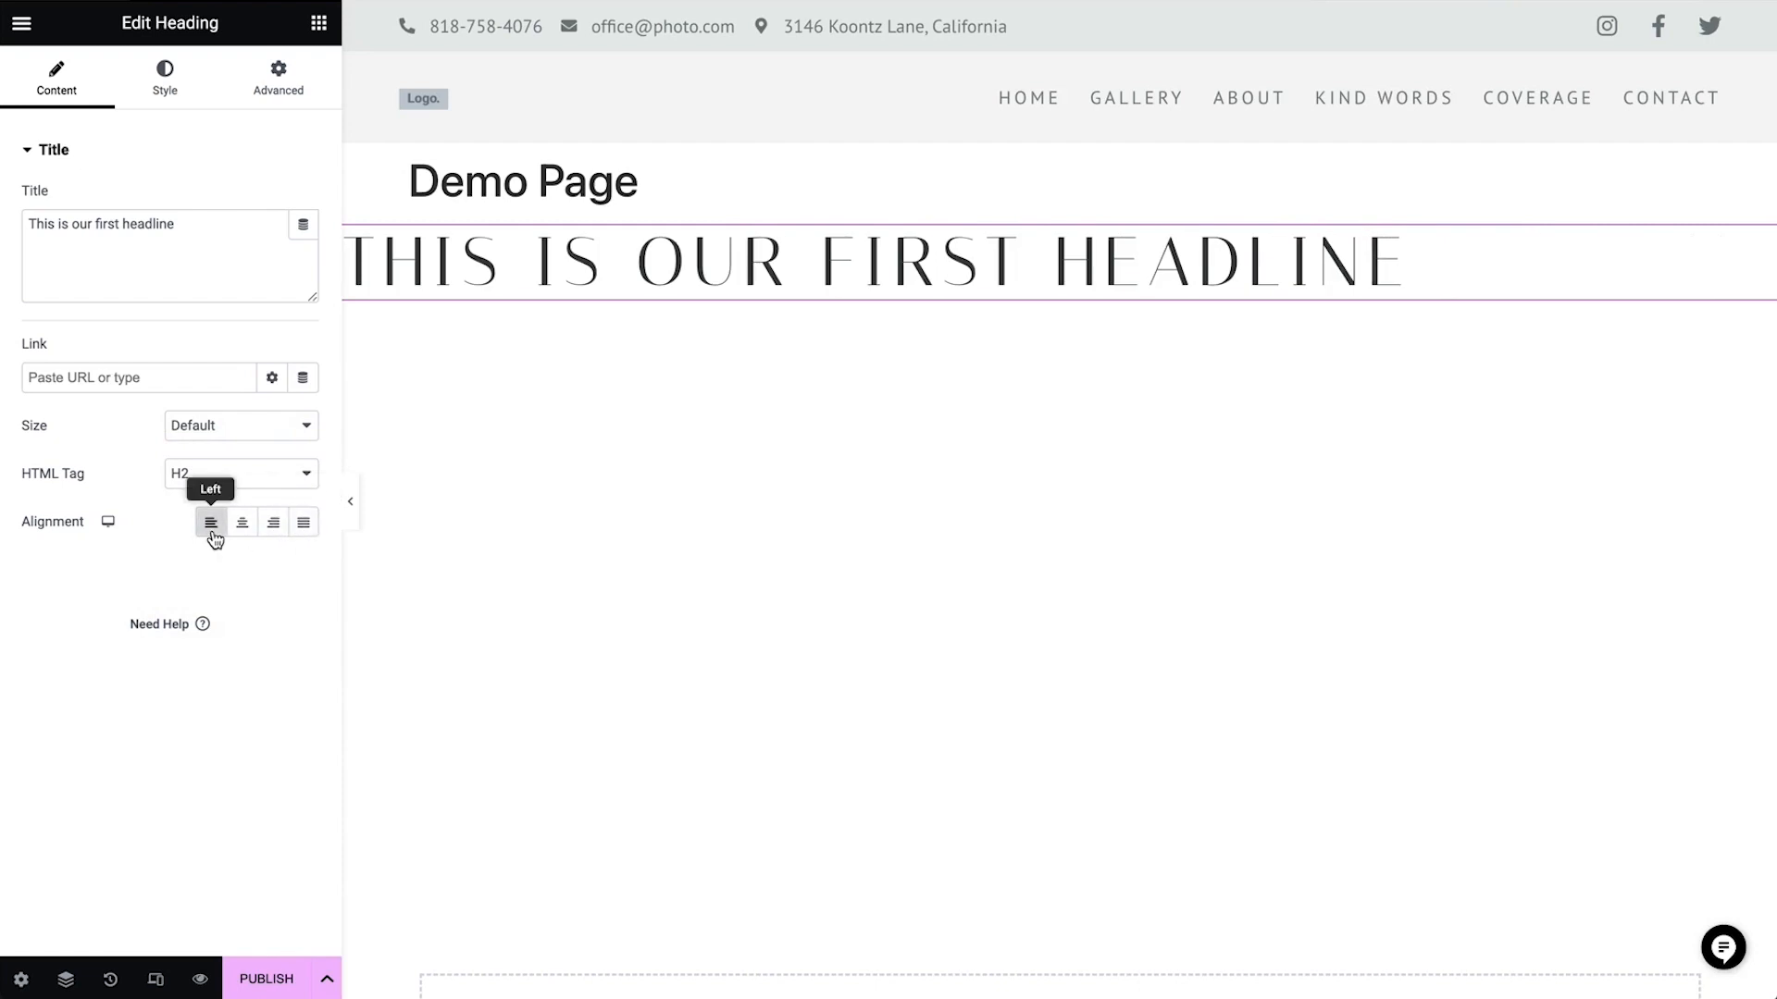
Set the heading's text color, trying a gray global color and custom cyan #15C9E0 before choosing a black global color
left_click(167, 88)
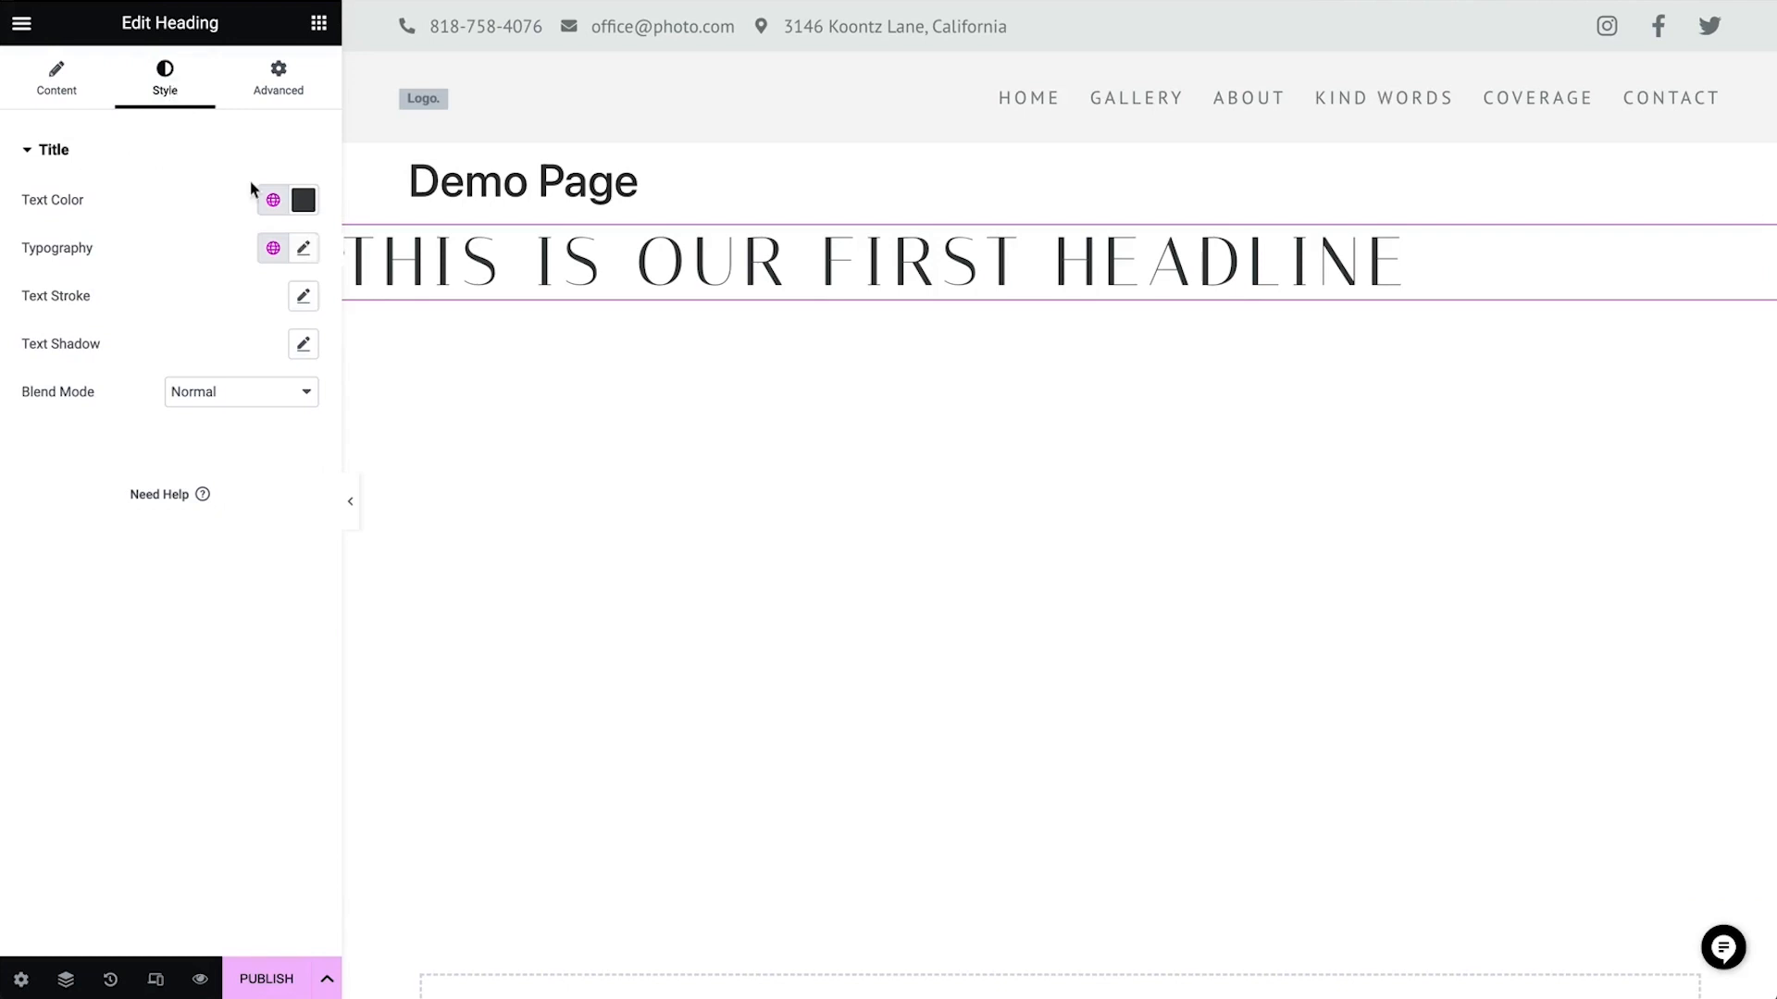
left_click(273, 202)
left_click(219, 427)
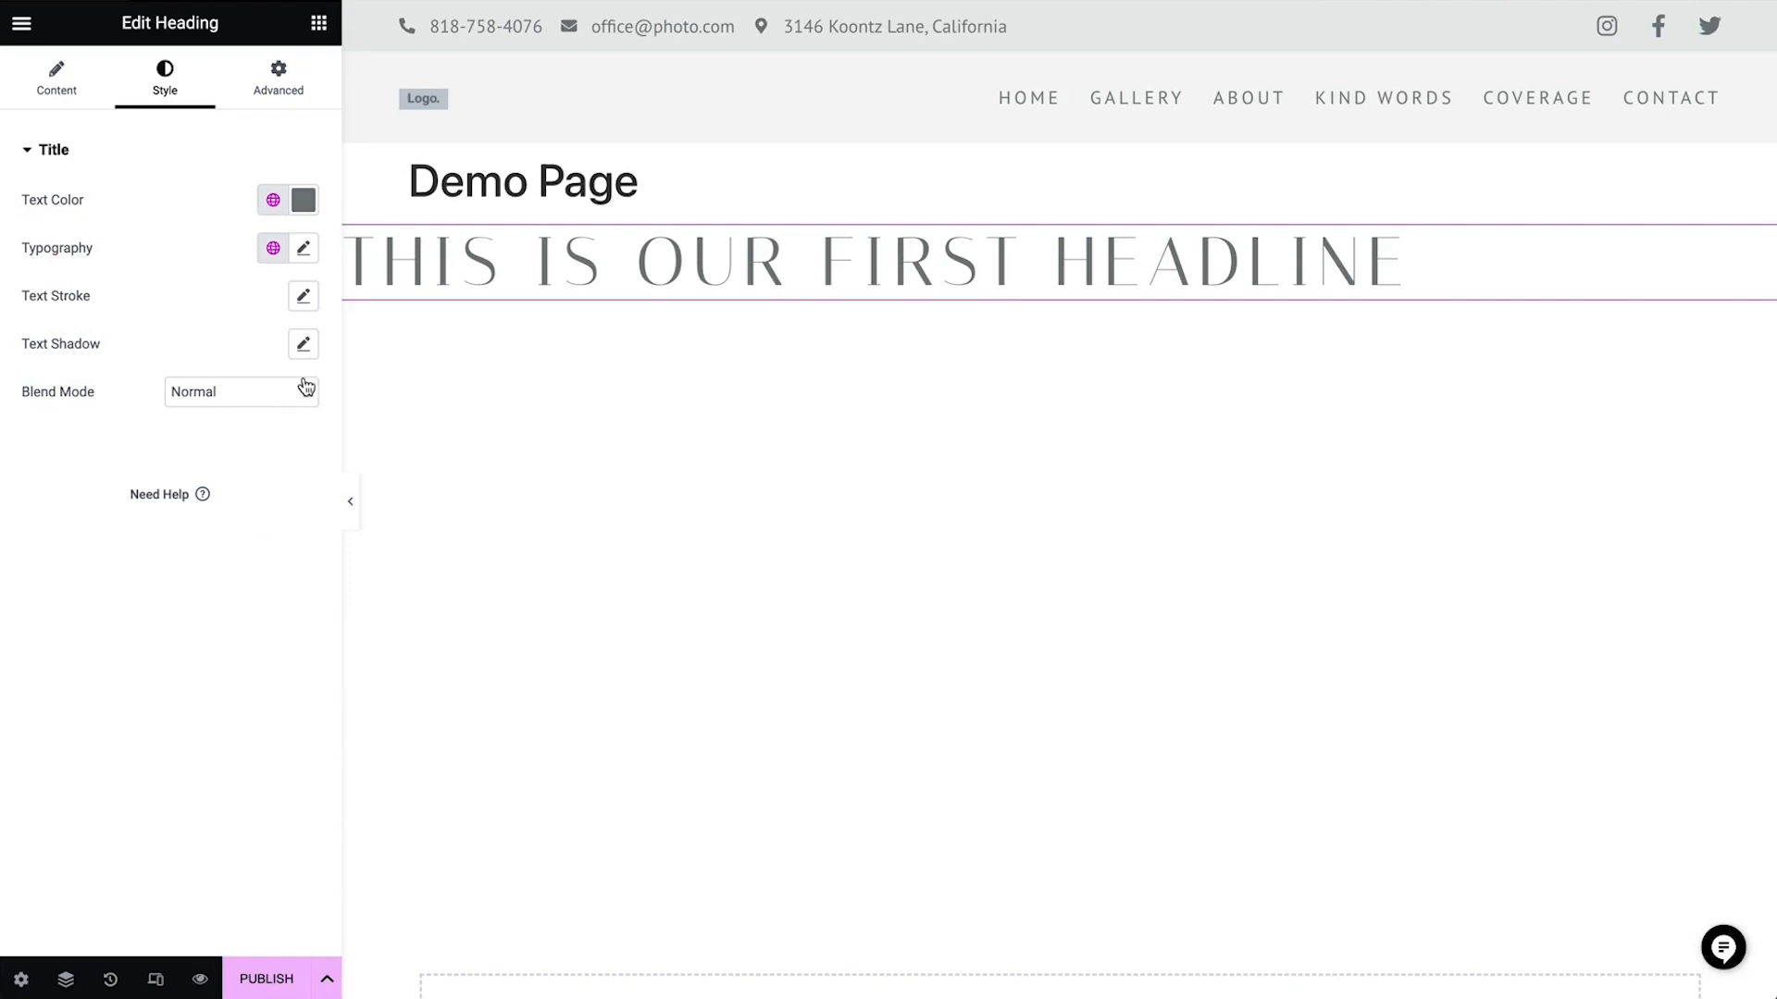
left_click(303, 201)
left_click_drag(274, 349, 410, 311)
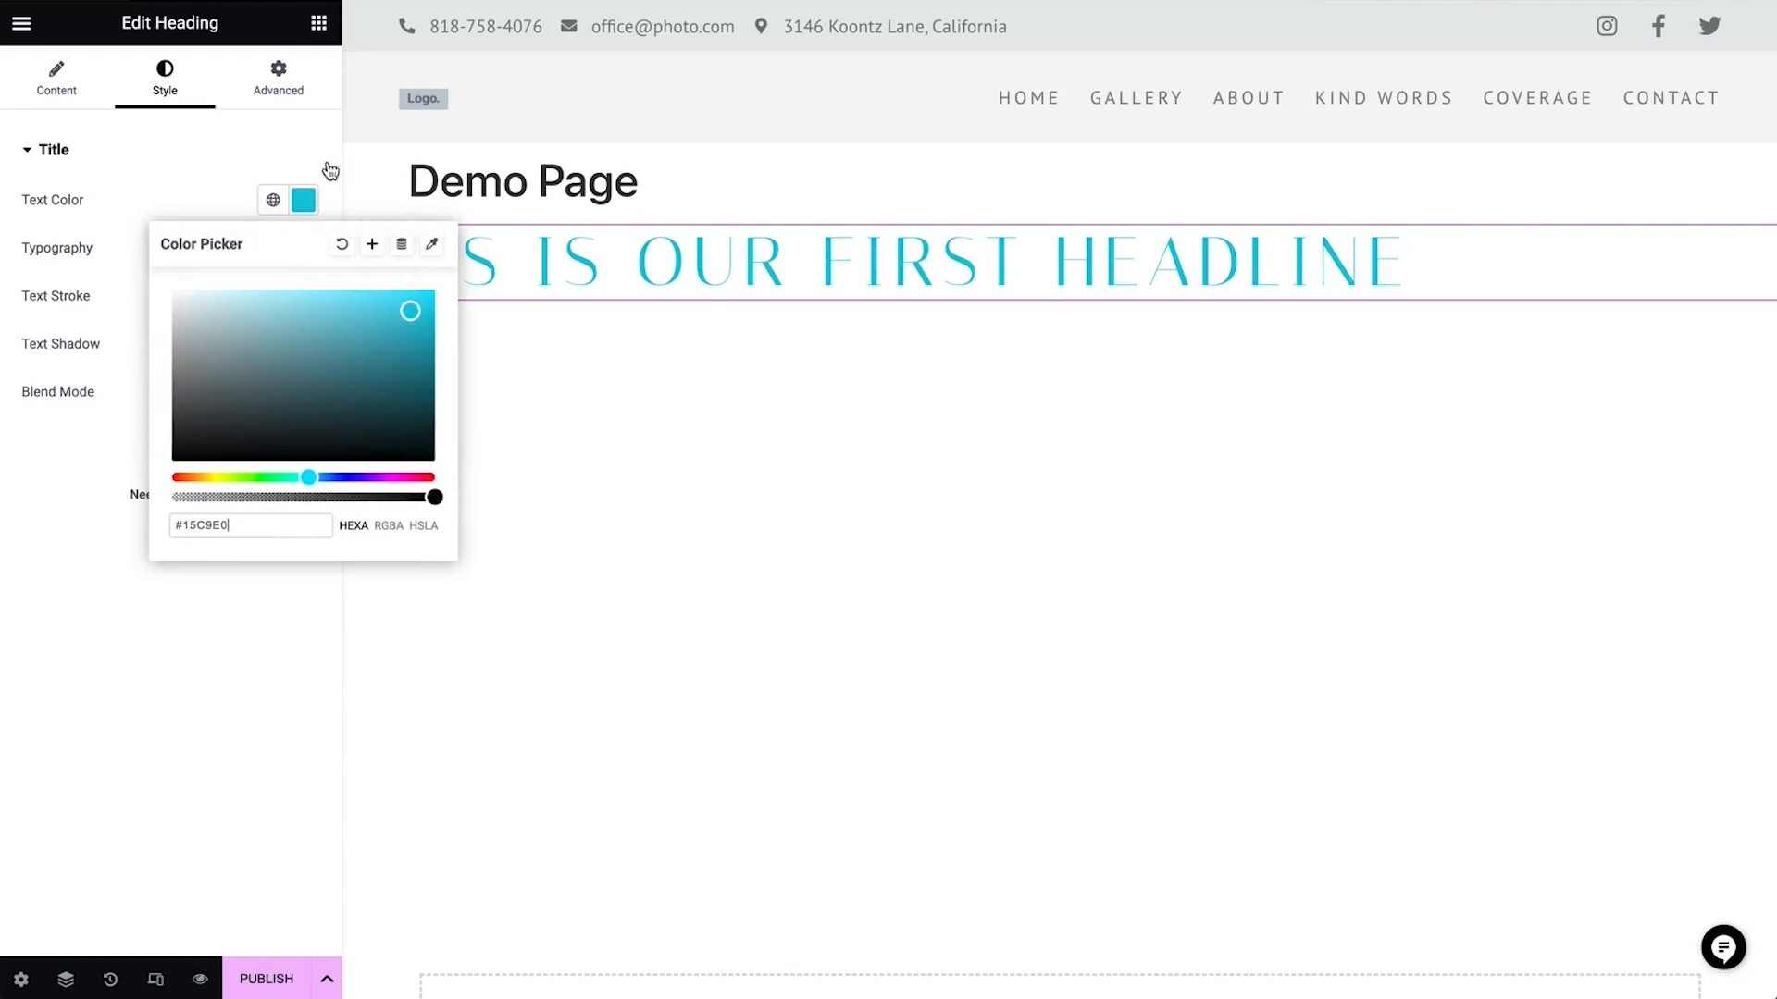
left_click(197, 185)
left_click(273, 200)
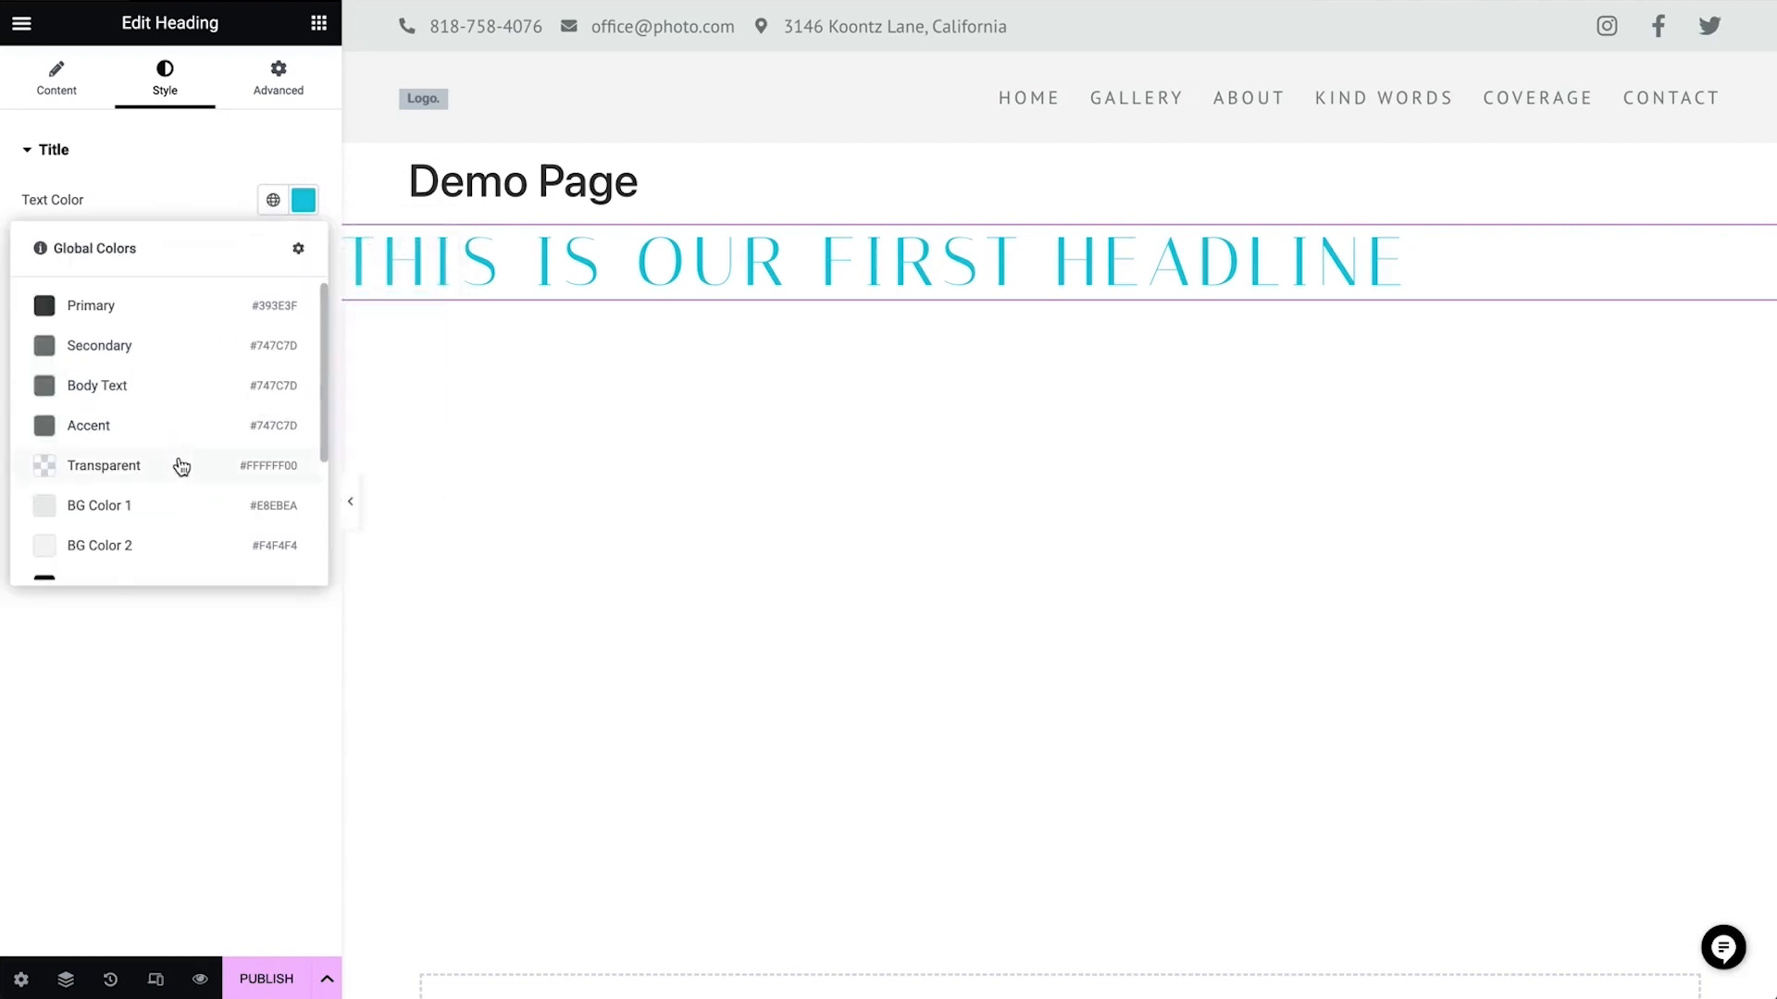
scroll(158, 510, "down", 2)
left_click(181, 407)
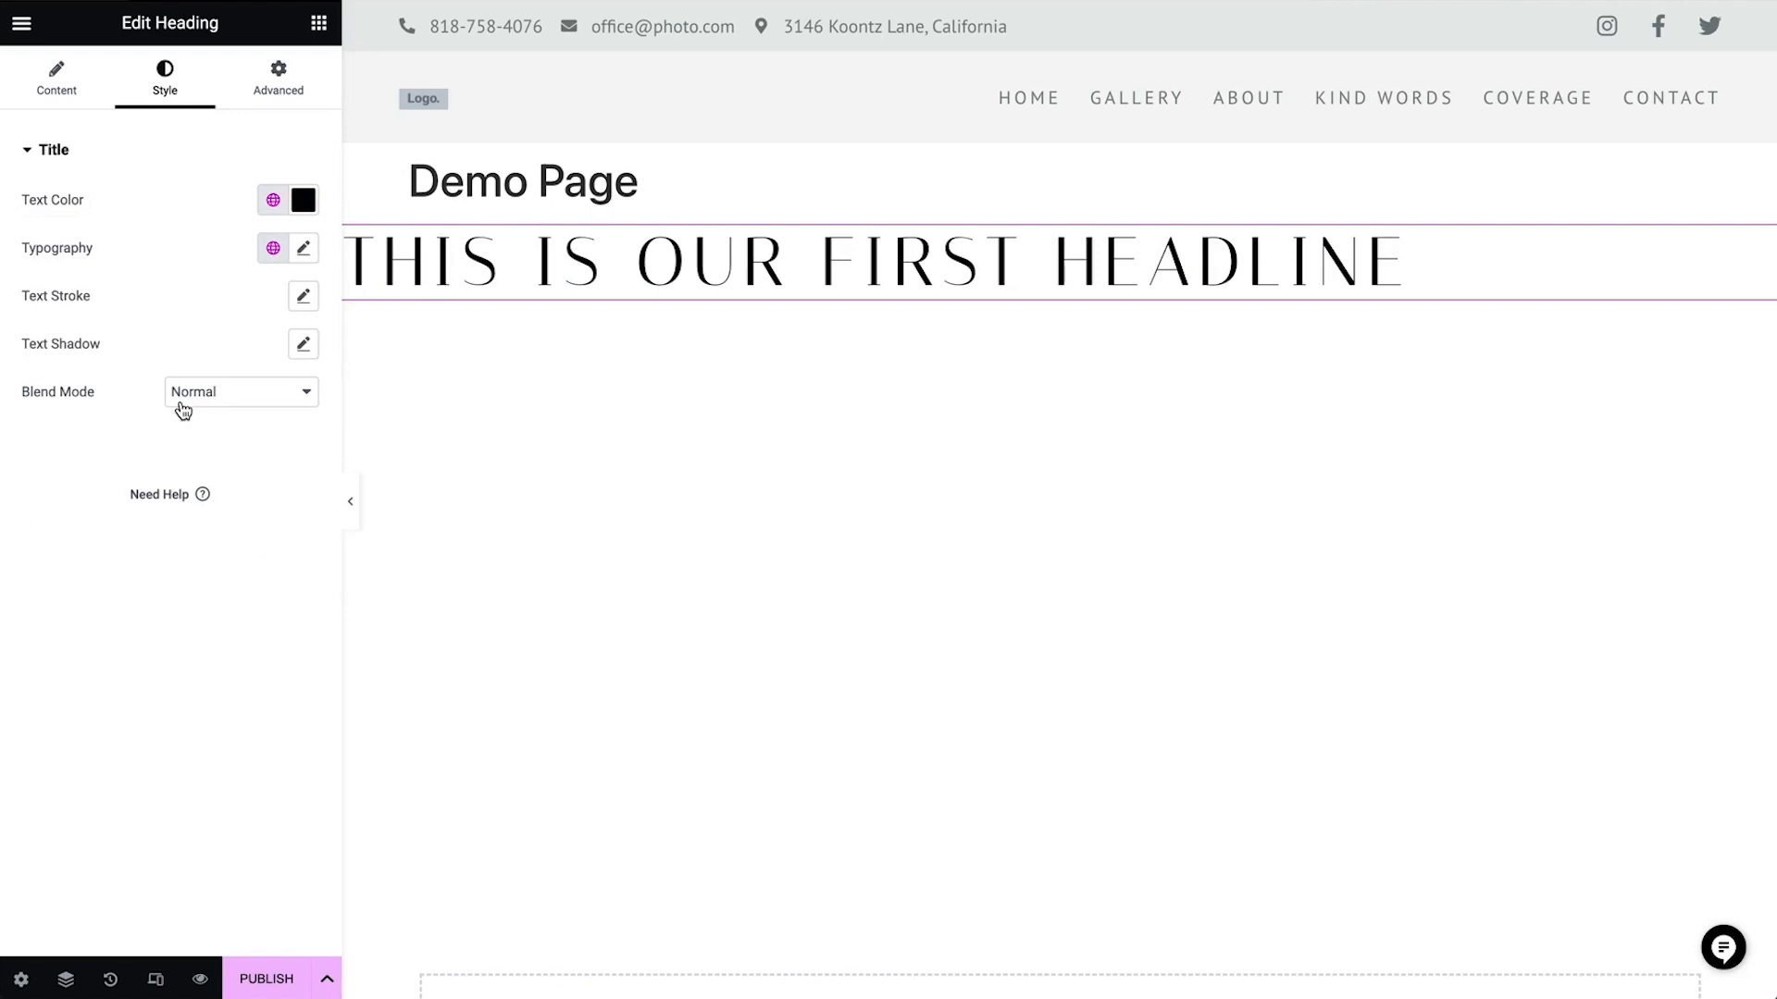
Apply the Body Text global font to the heading, then override its family to Permanent Marker at size 49 px
left_click(273, 248)
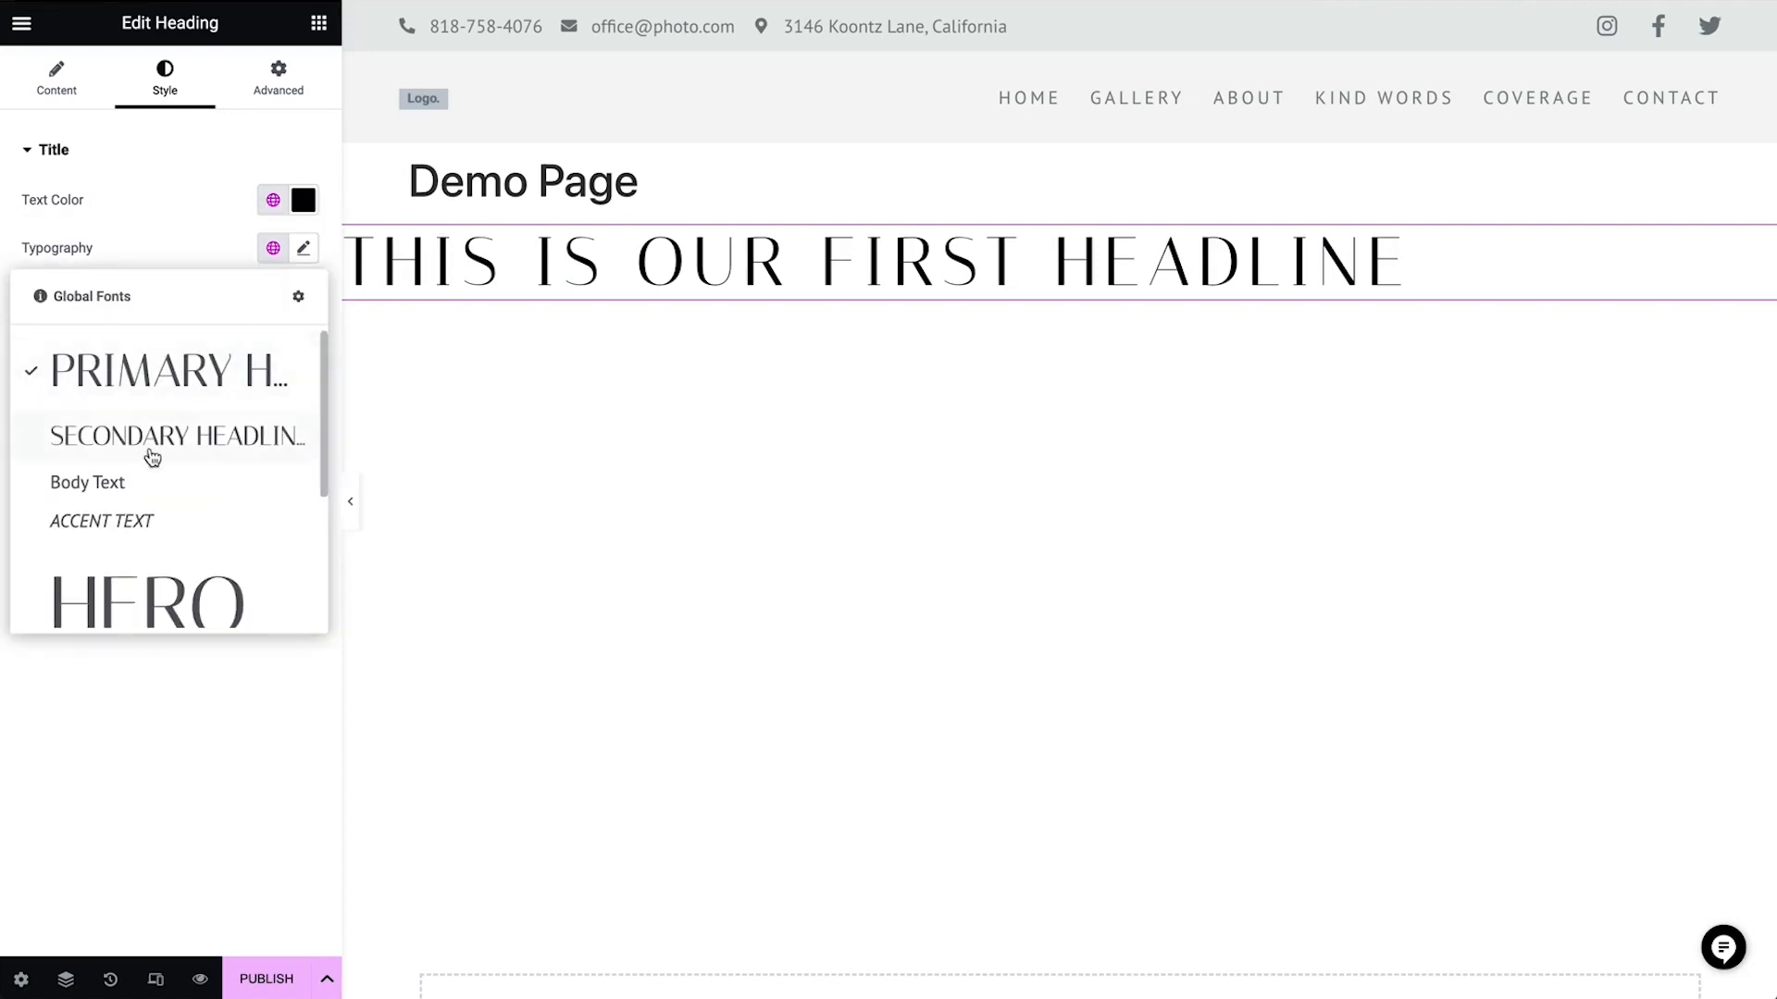
left_click(132, 486)
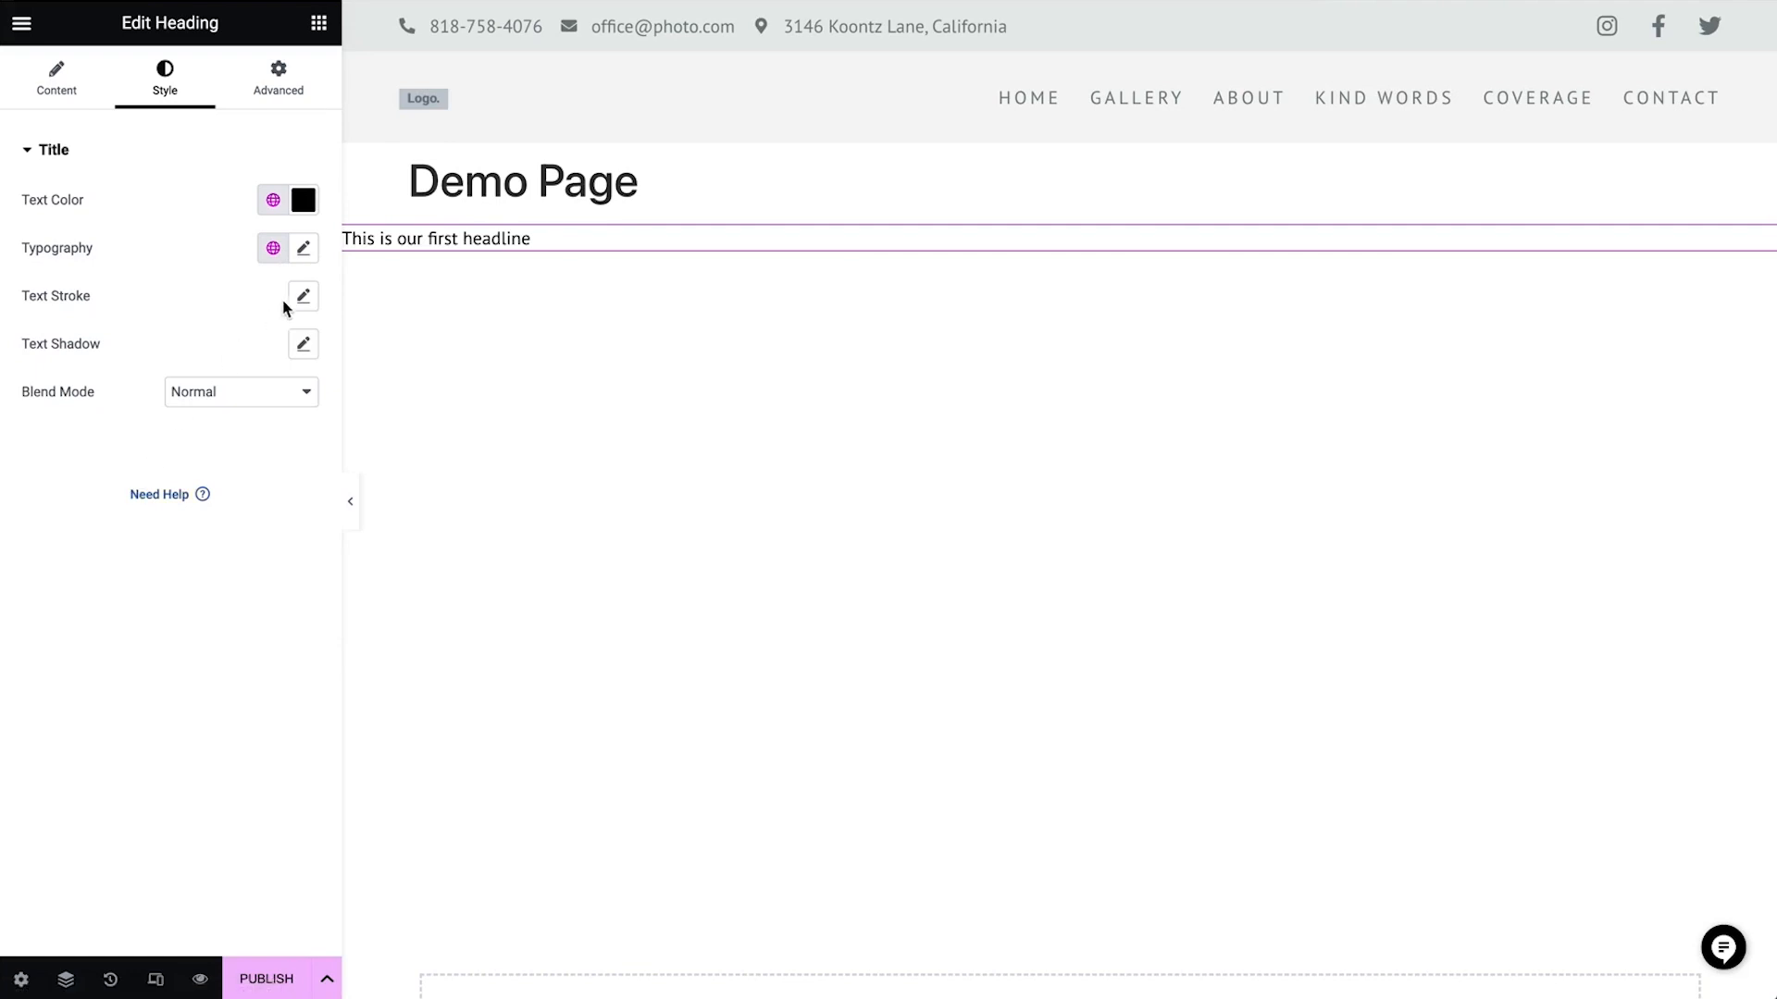
left_click(304, 248)
left_click(256, 364)
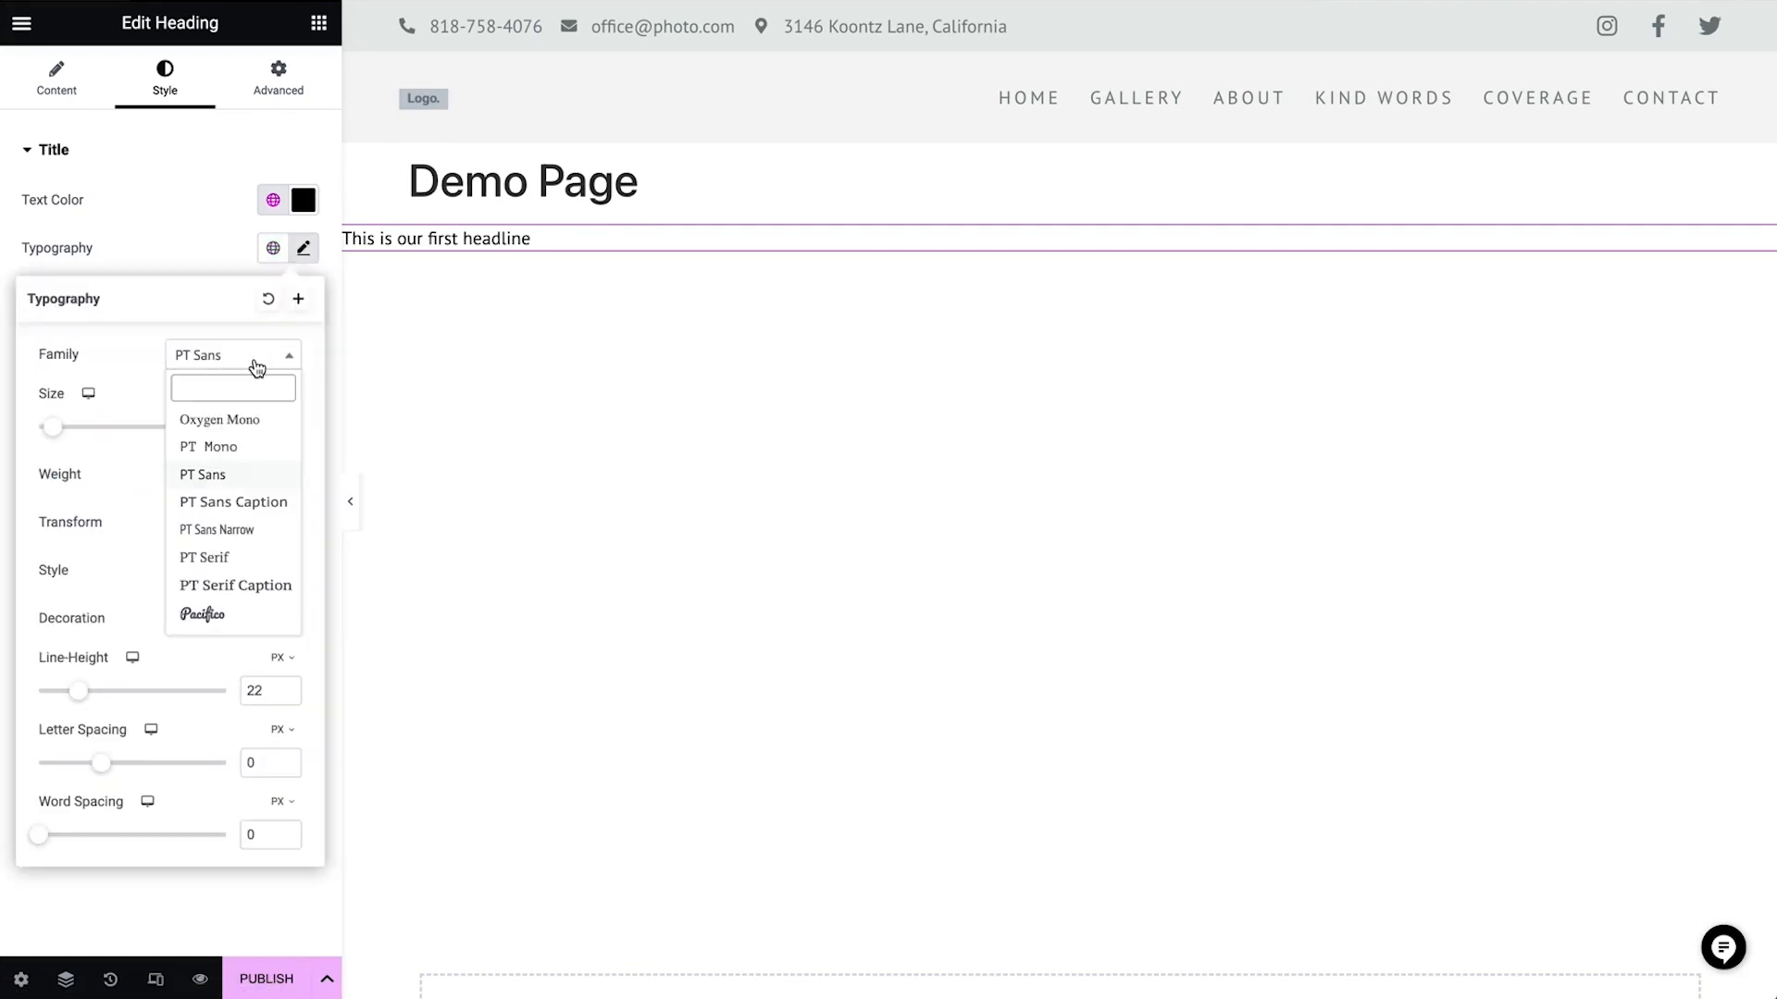
scroll(209, 603, "down", 5)
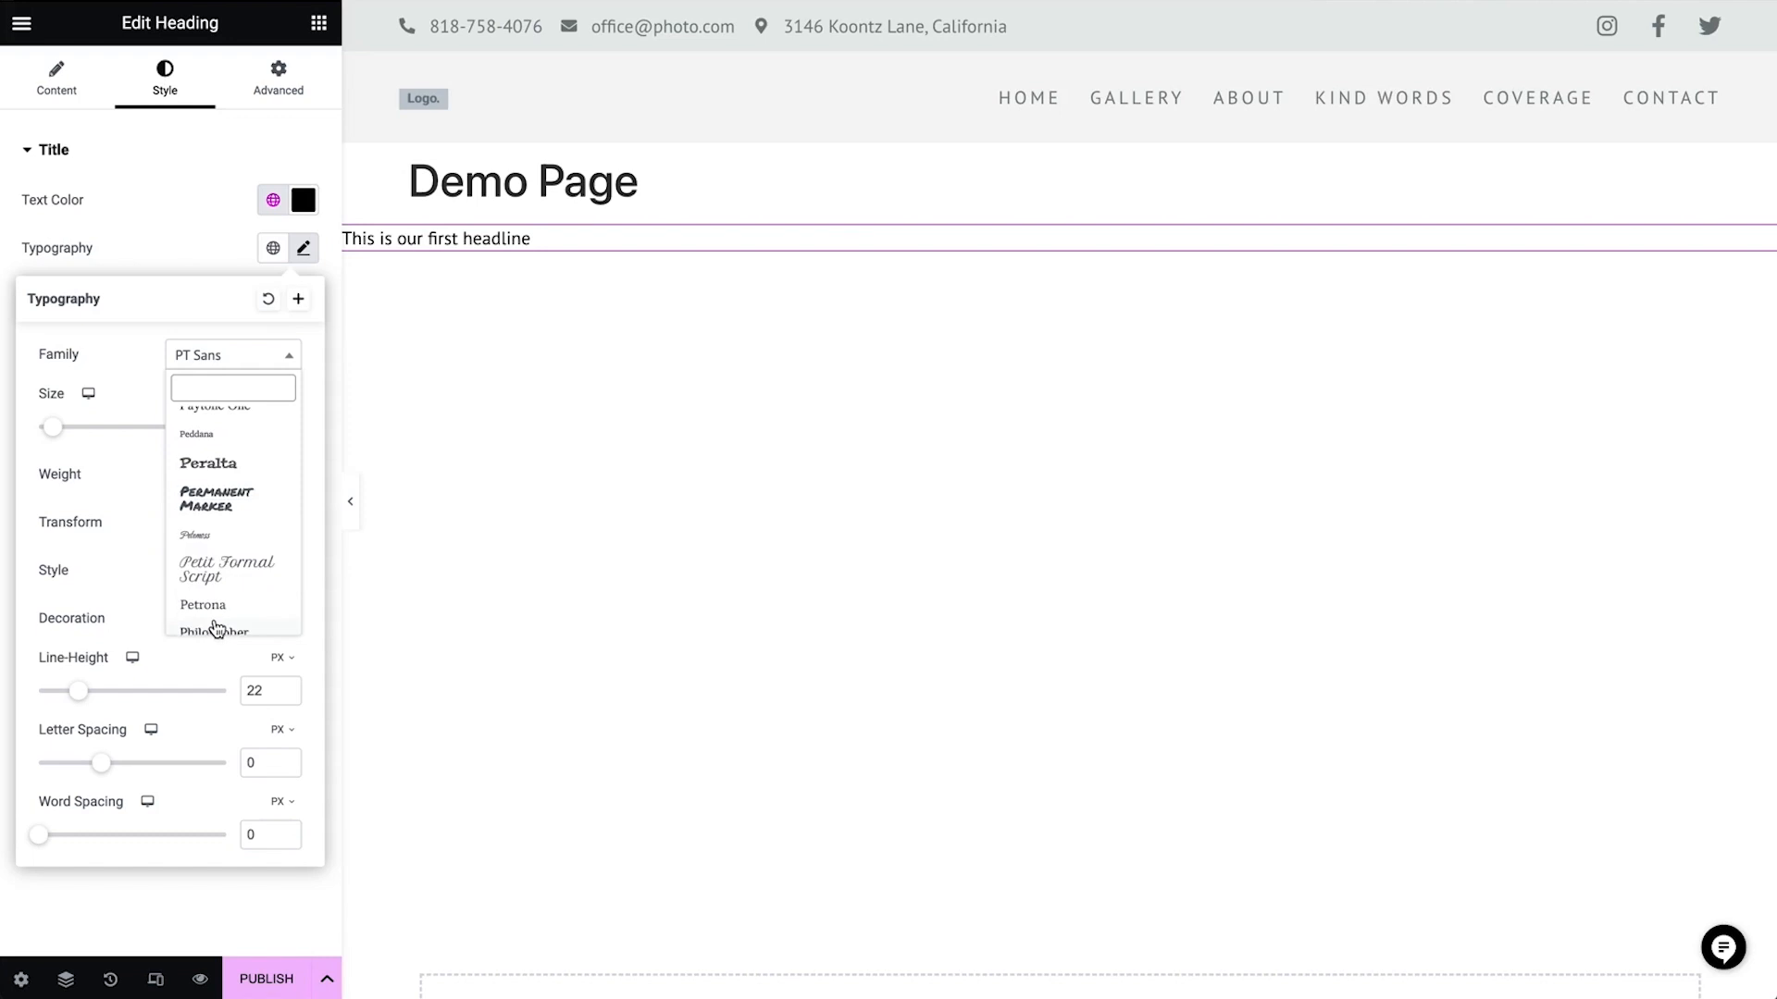
left_click(223, 504)
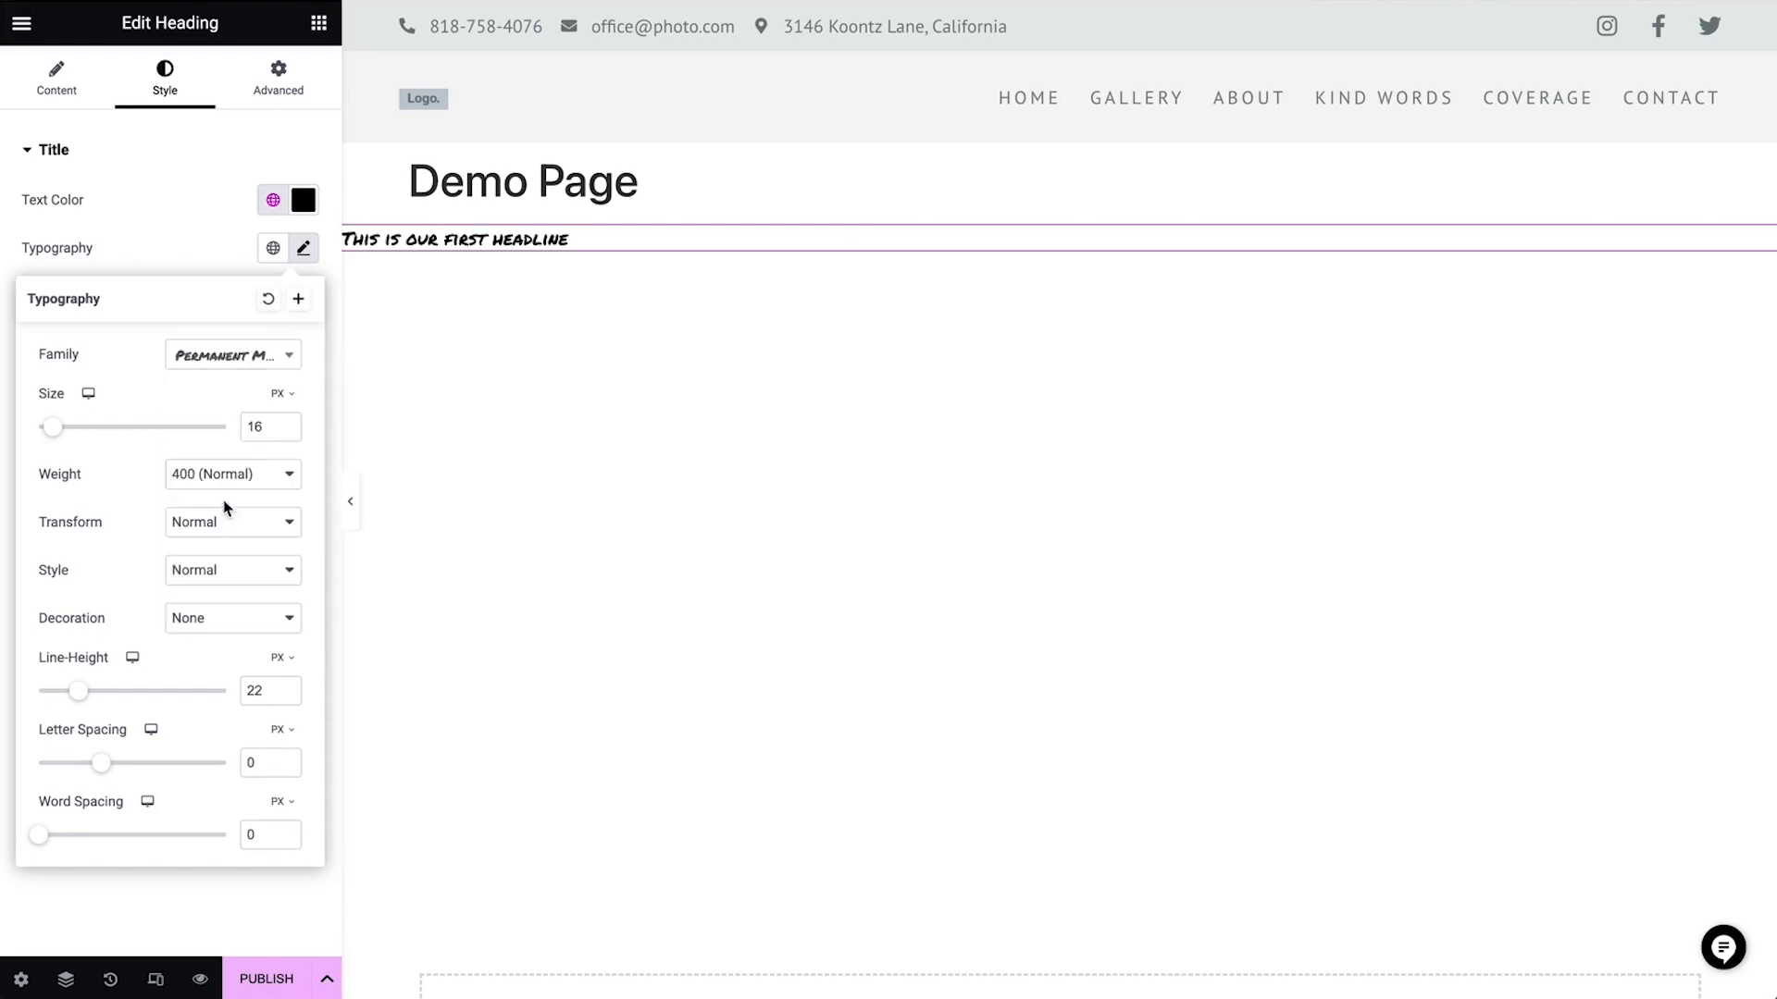
left_click_drag(53, 427, 85, 428)
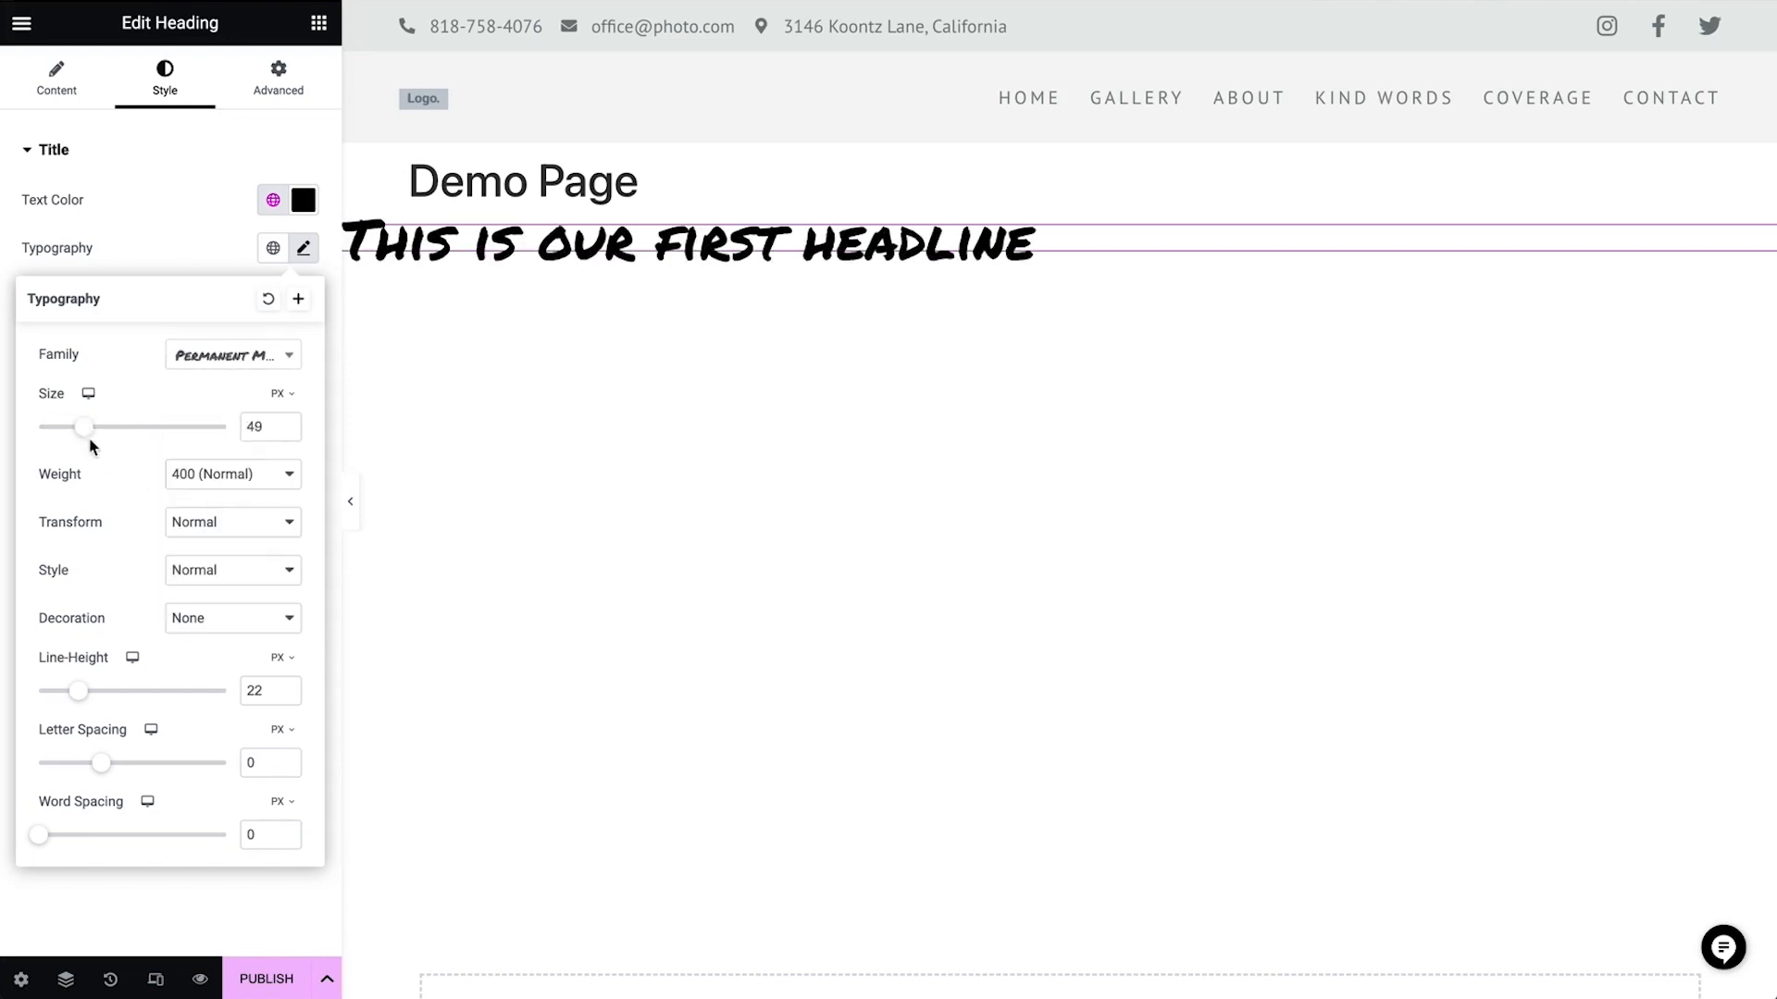
Set the heading's font weight to 700 (Bold) and its line height to 72 px
left_click(214, 489)
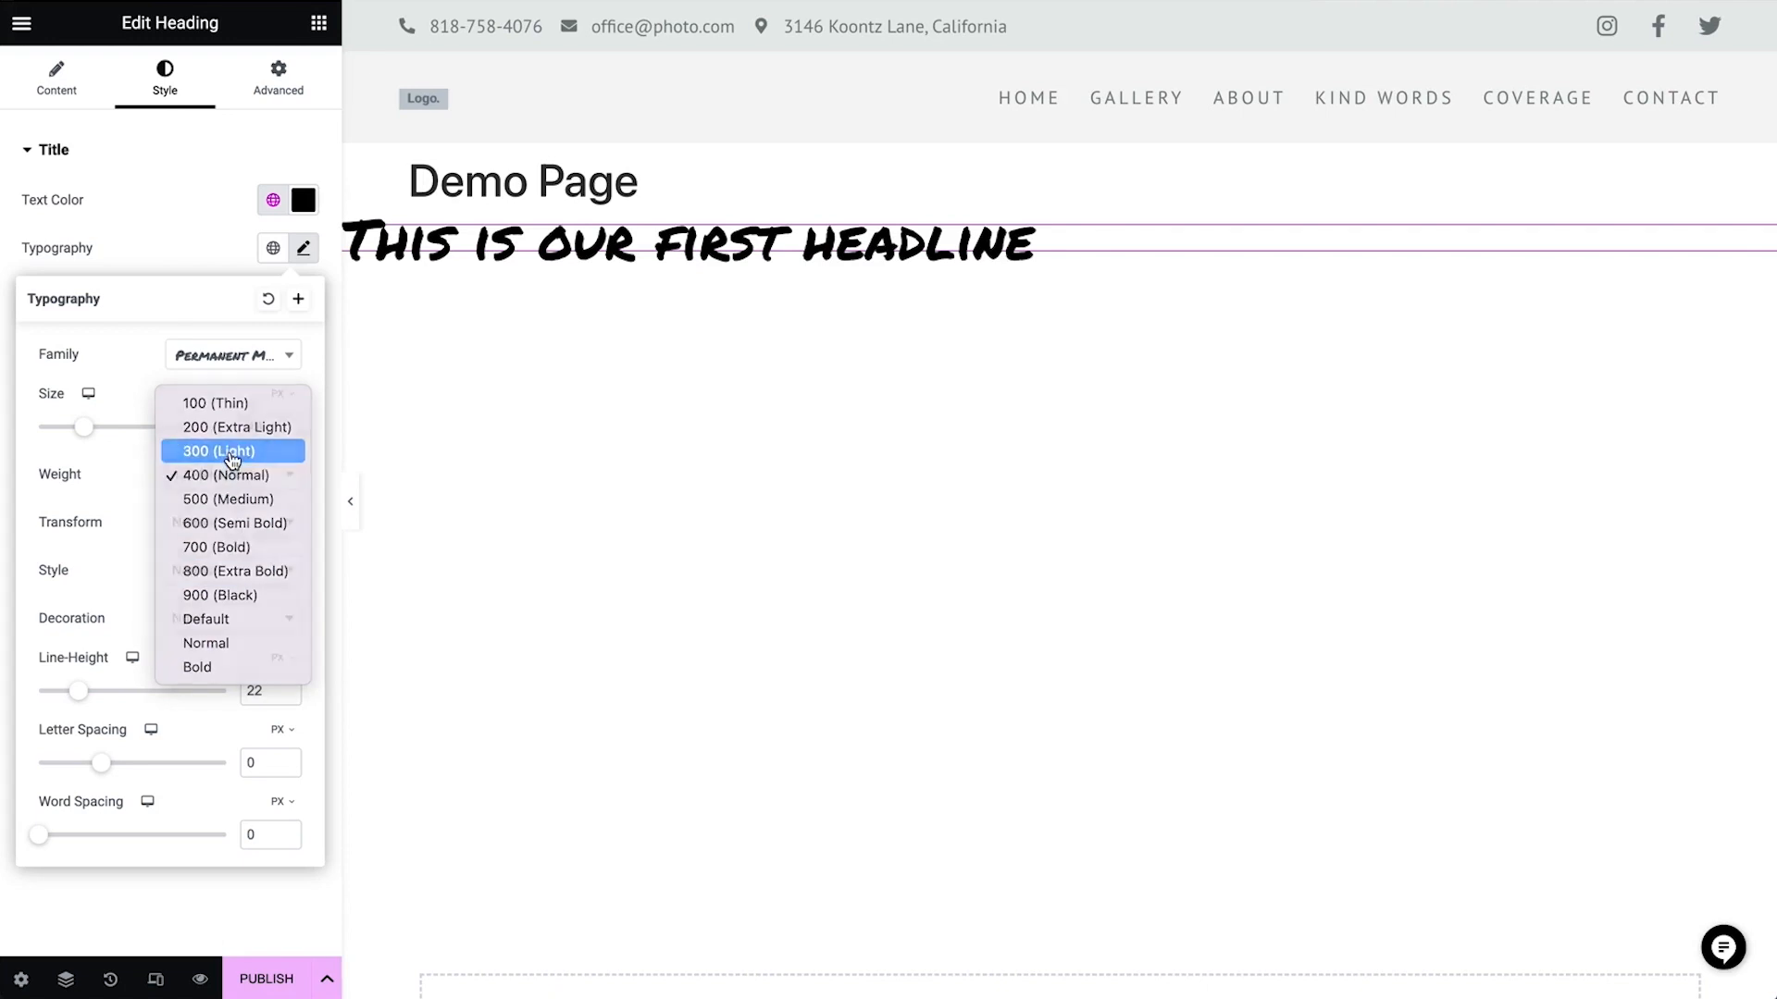
left_click(232, 460)
left_click(226, 489)
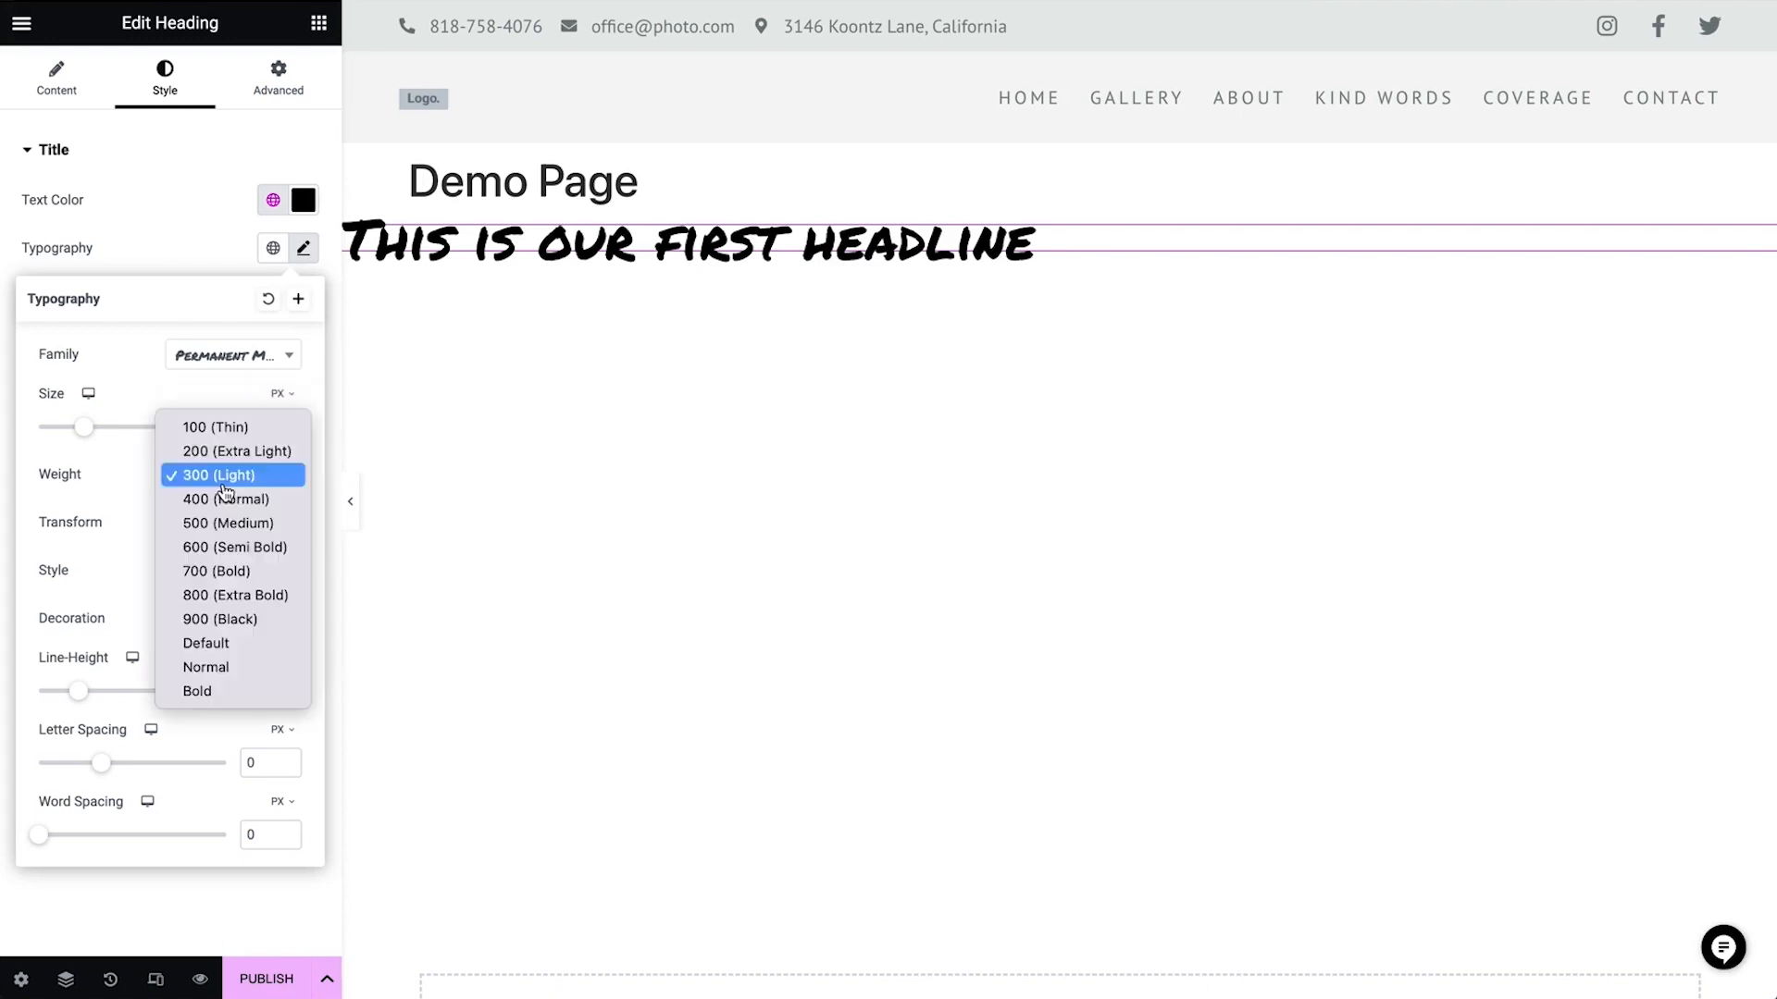
left_click(229, 581)
left_click_drag(75, 697, 173, 706)
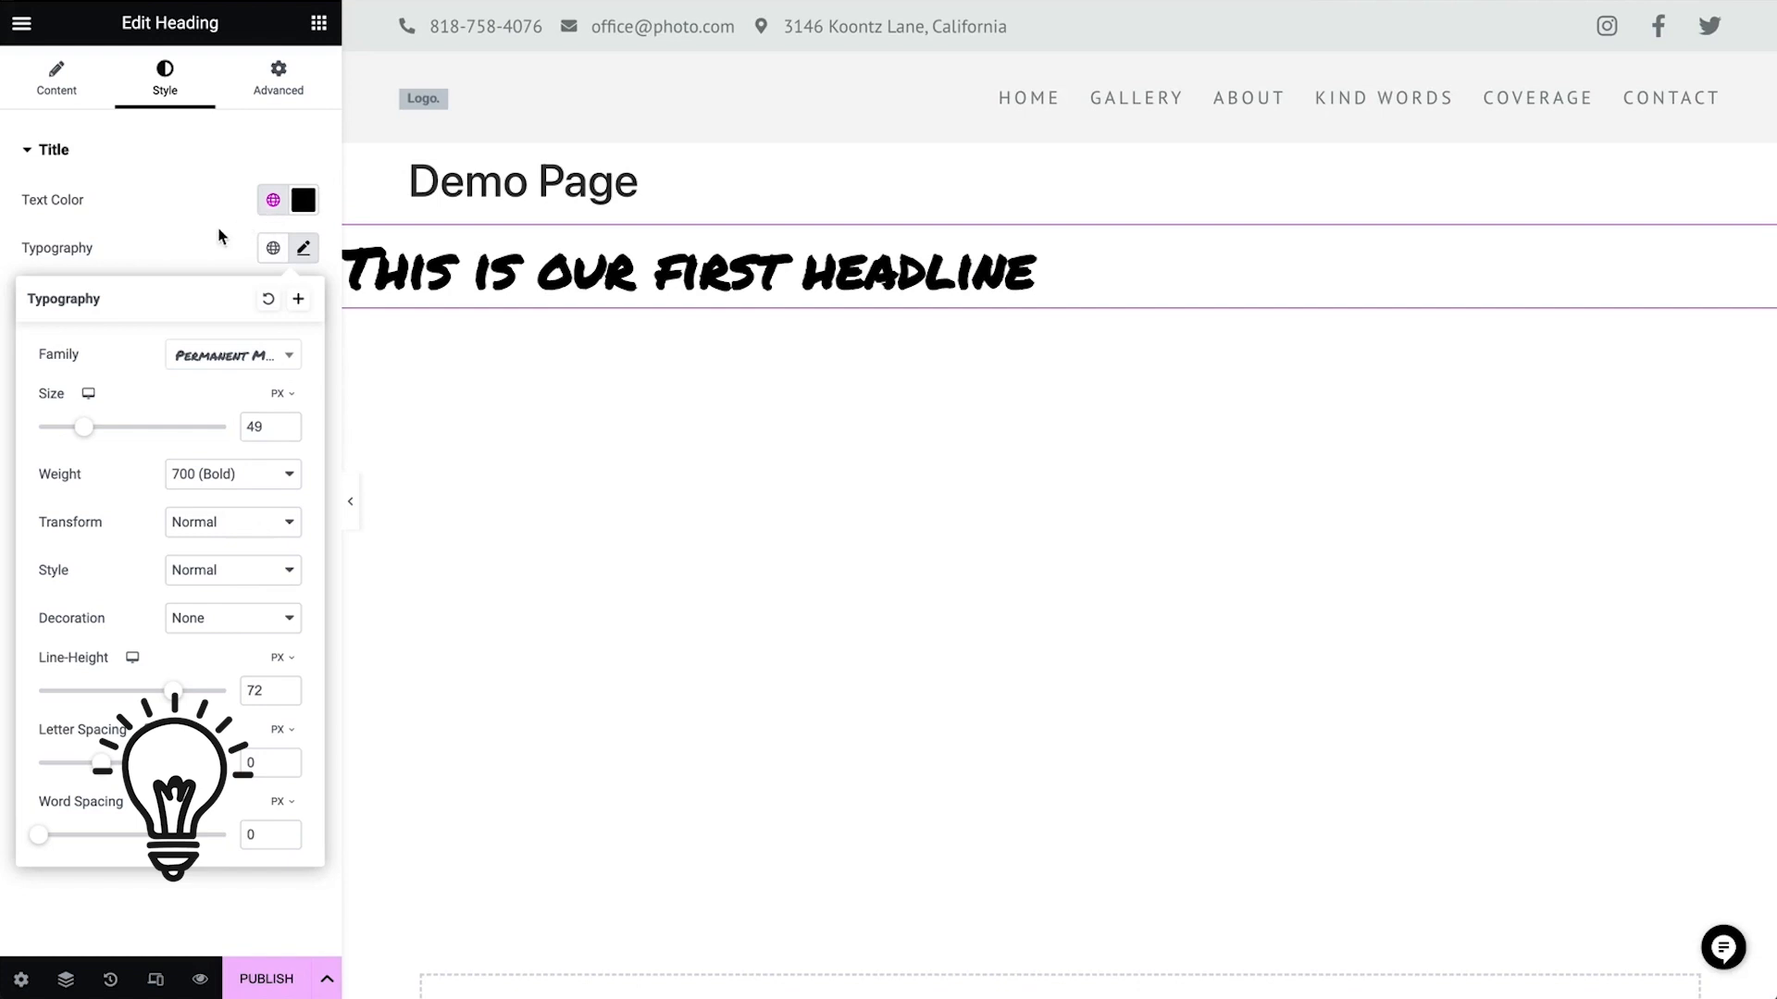
left_click(181, 248)
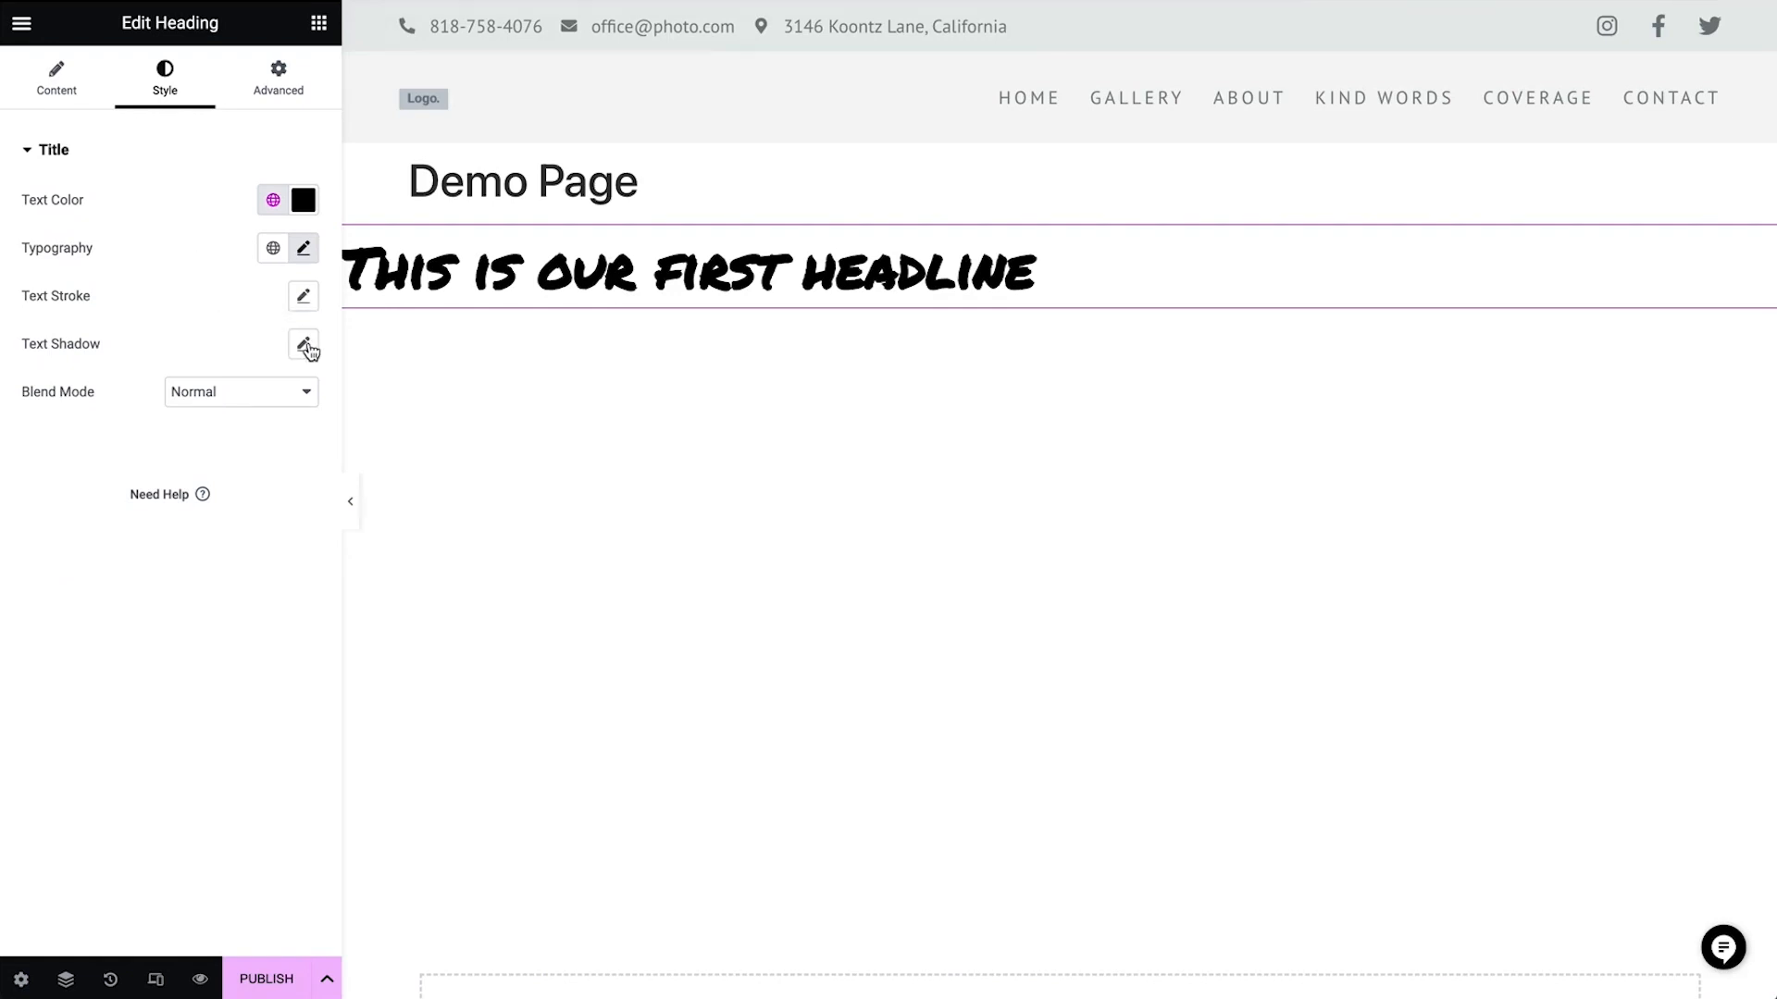
left_click(243, 399)
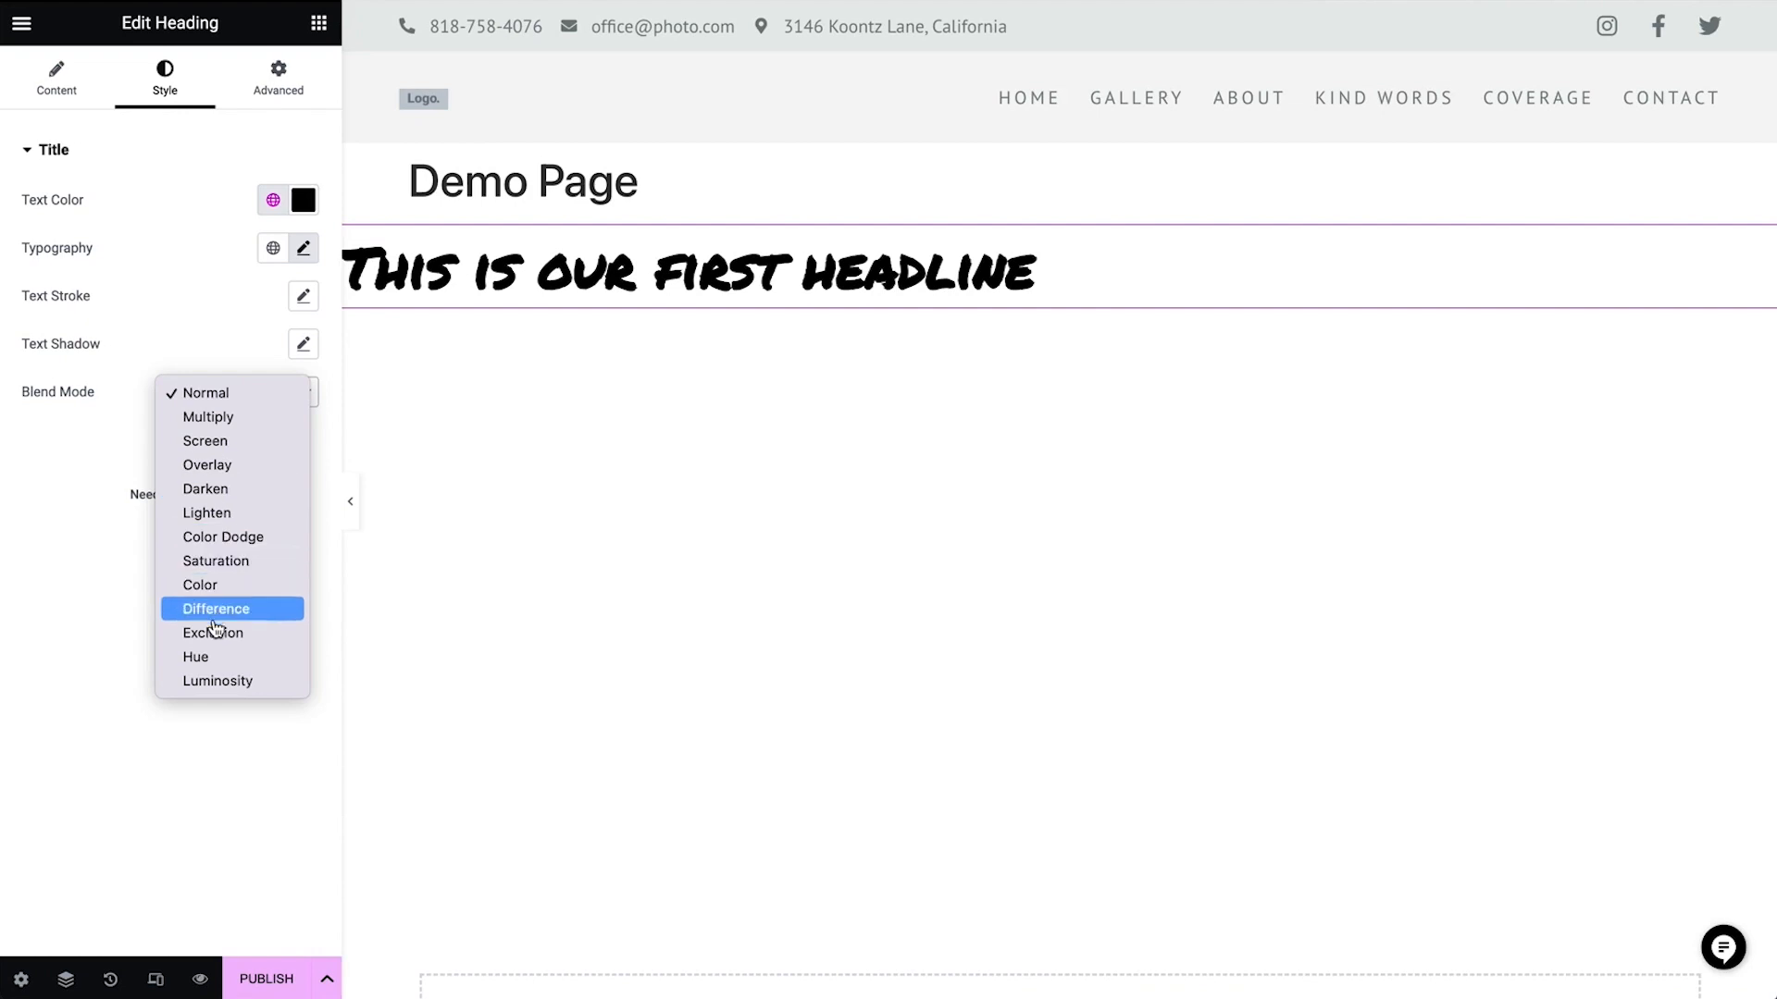
left_click(205, 352)
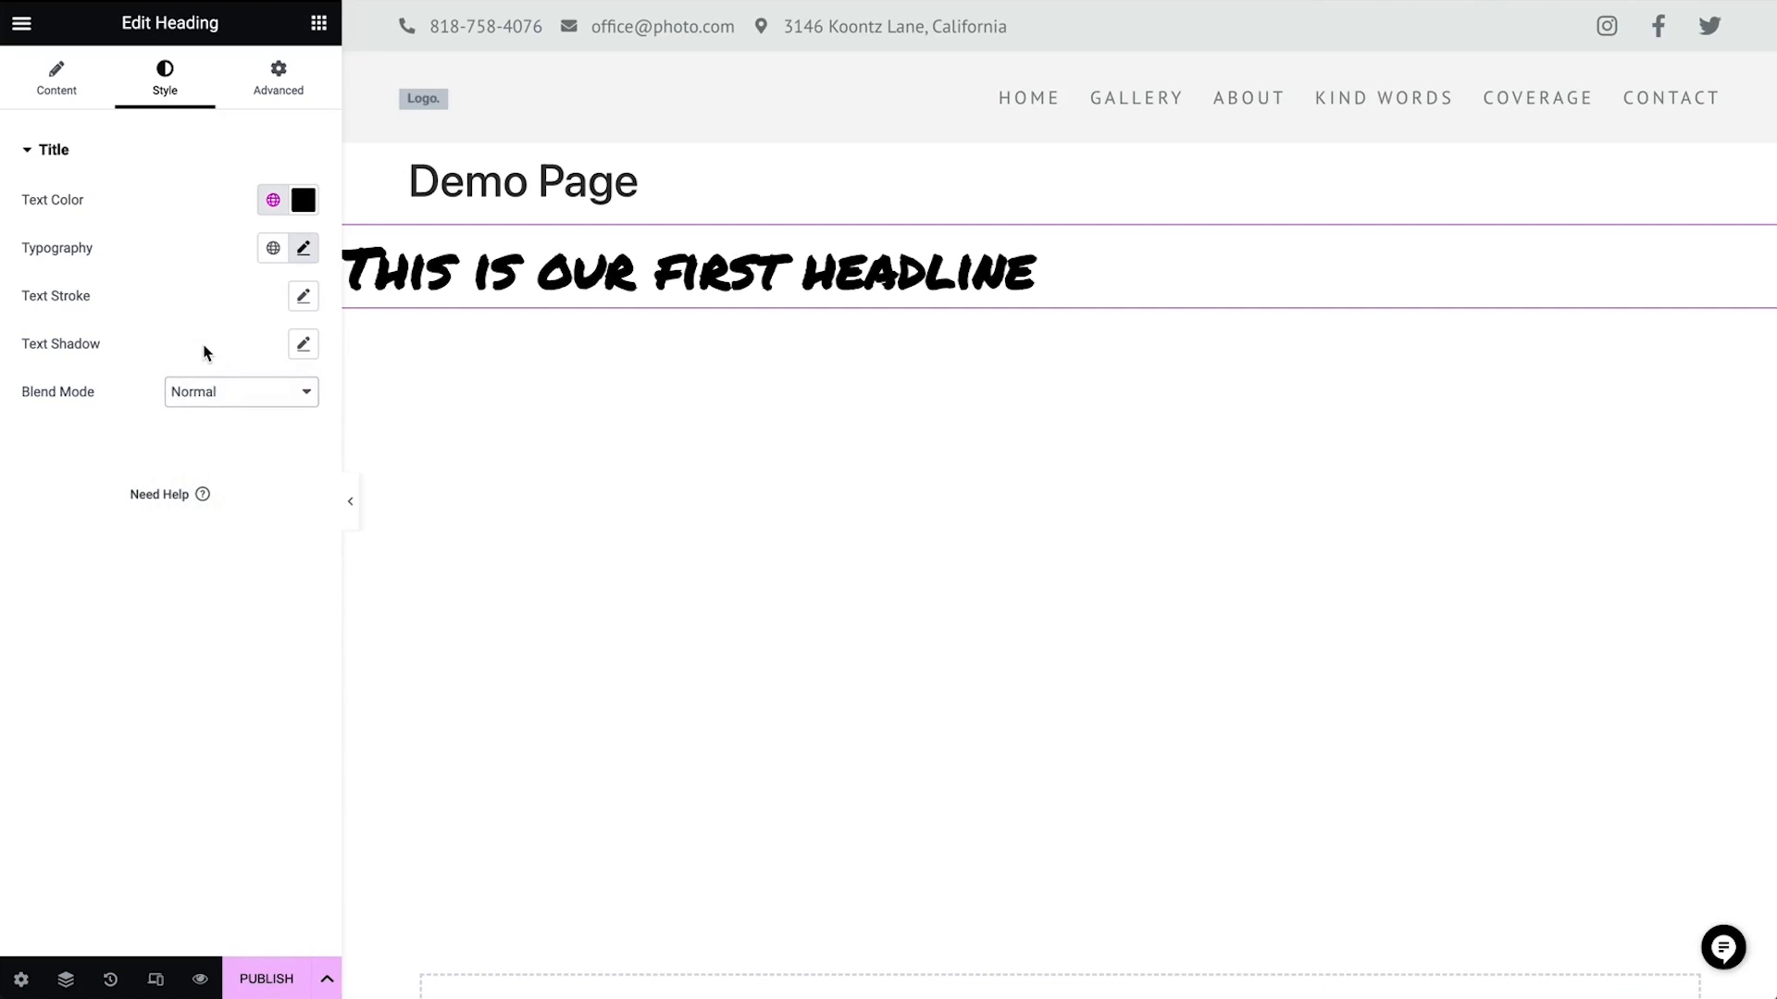
Give the heading a solid 2 px border in the Primary global color
left_click(301, 84)
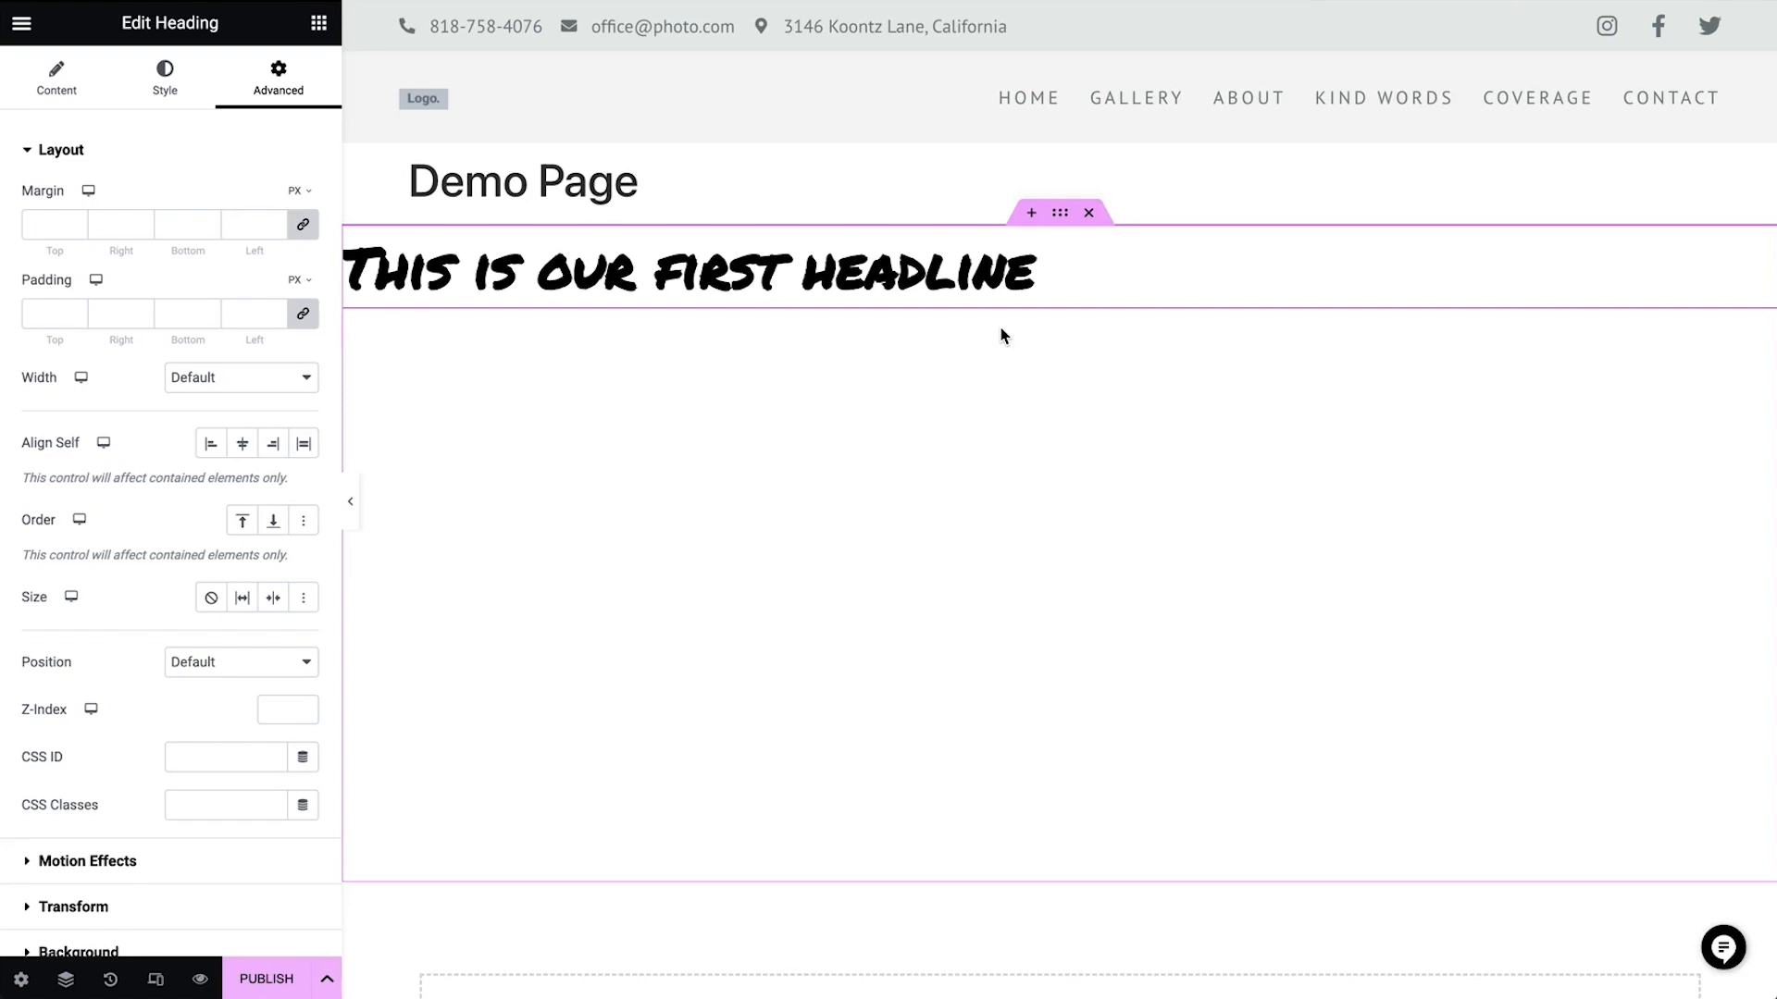
scroll(139, 703, "down", 5)
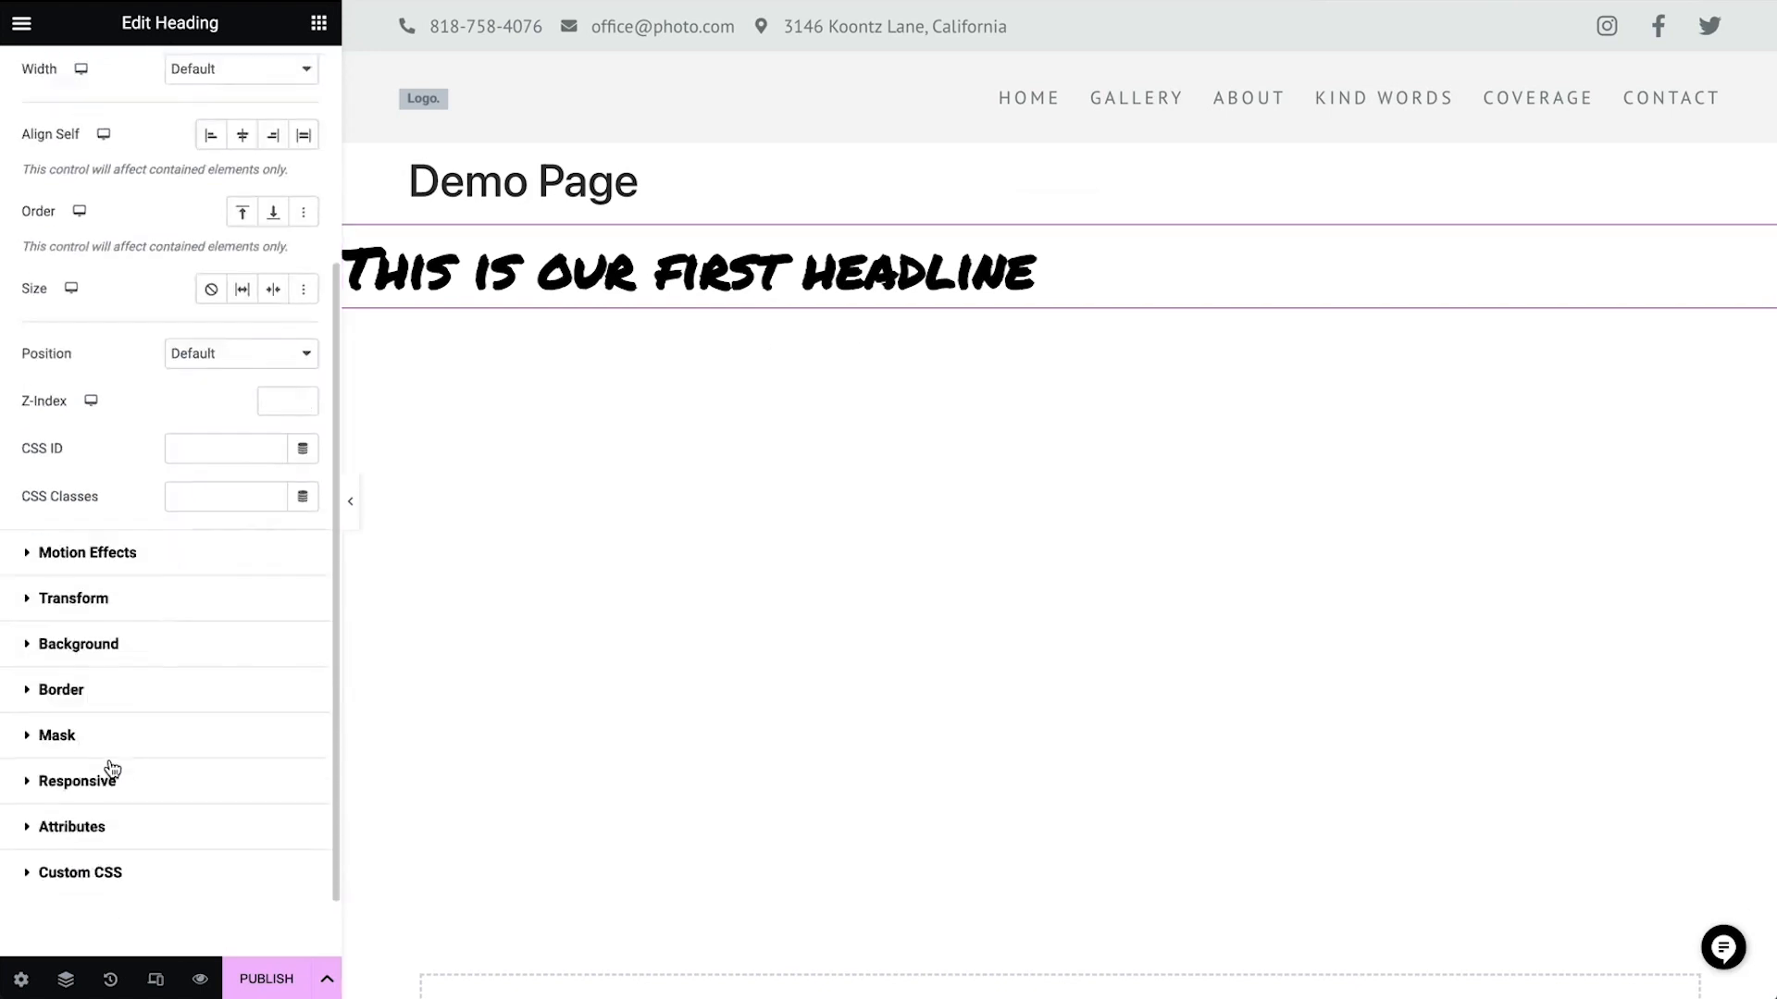
left_click(135, 614)
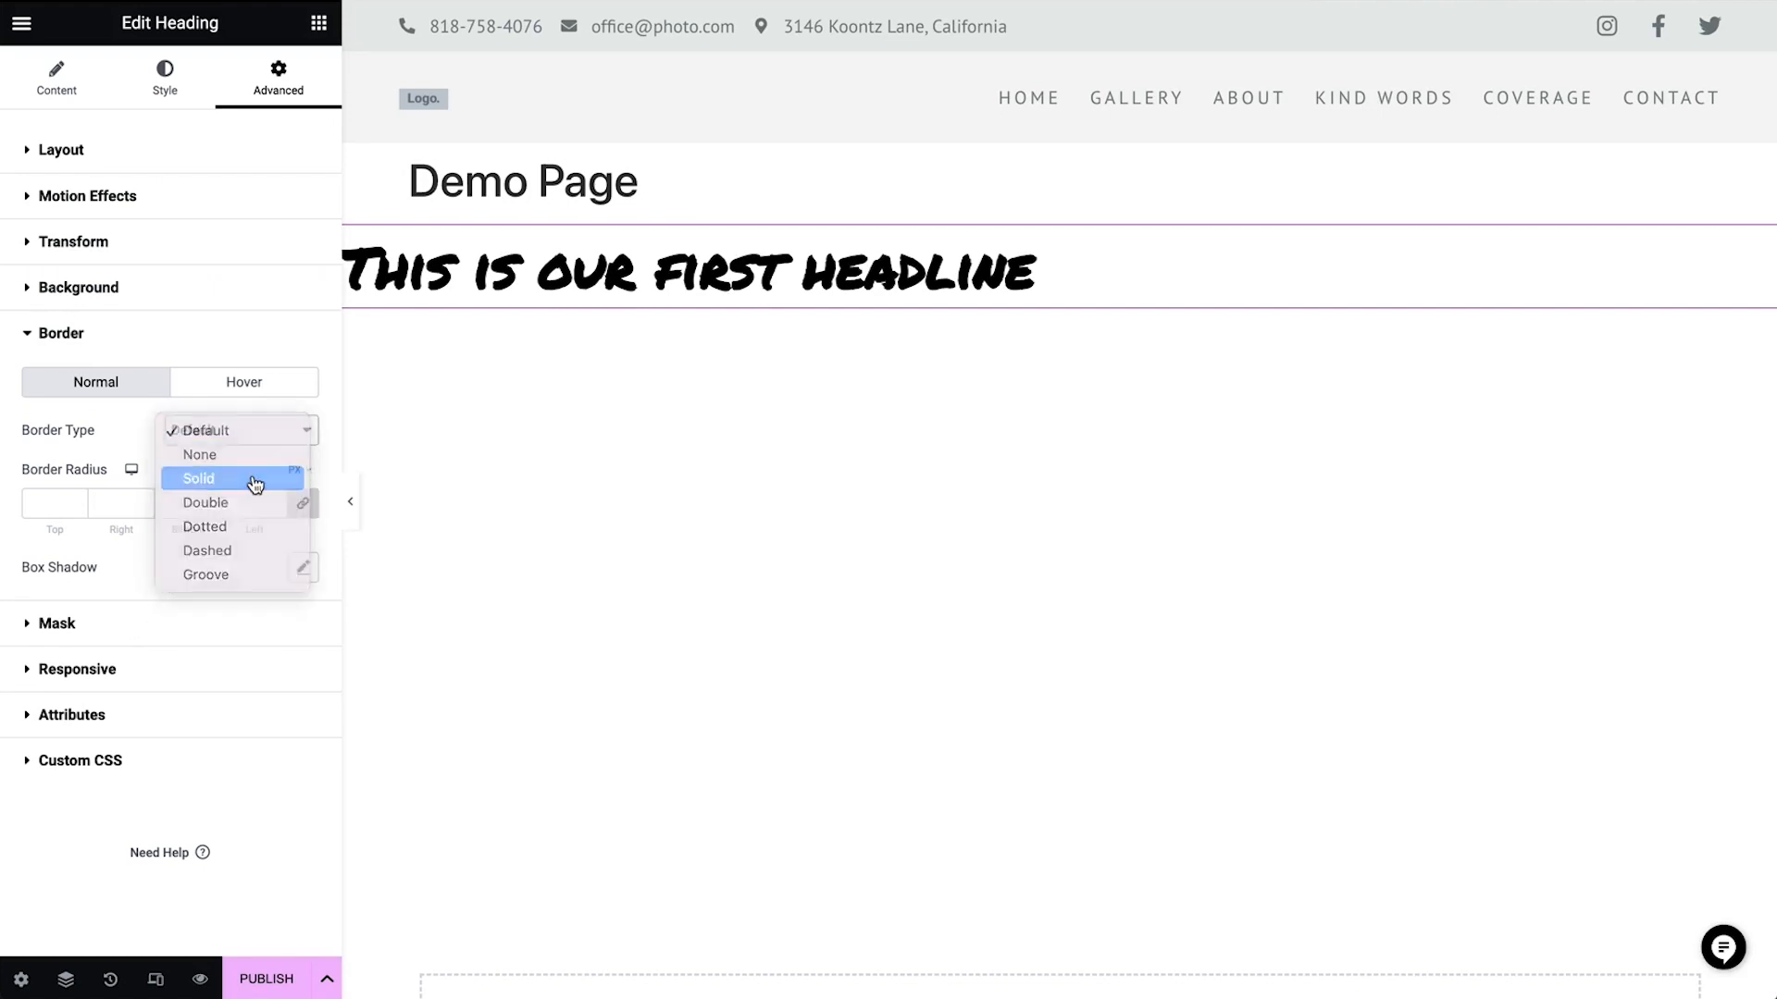
left_click(252, 478)
left_click(39, 501)
type("2")
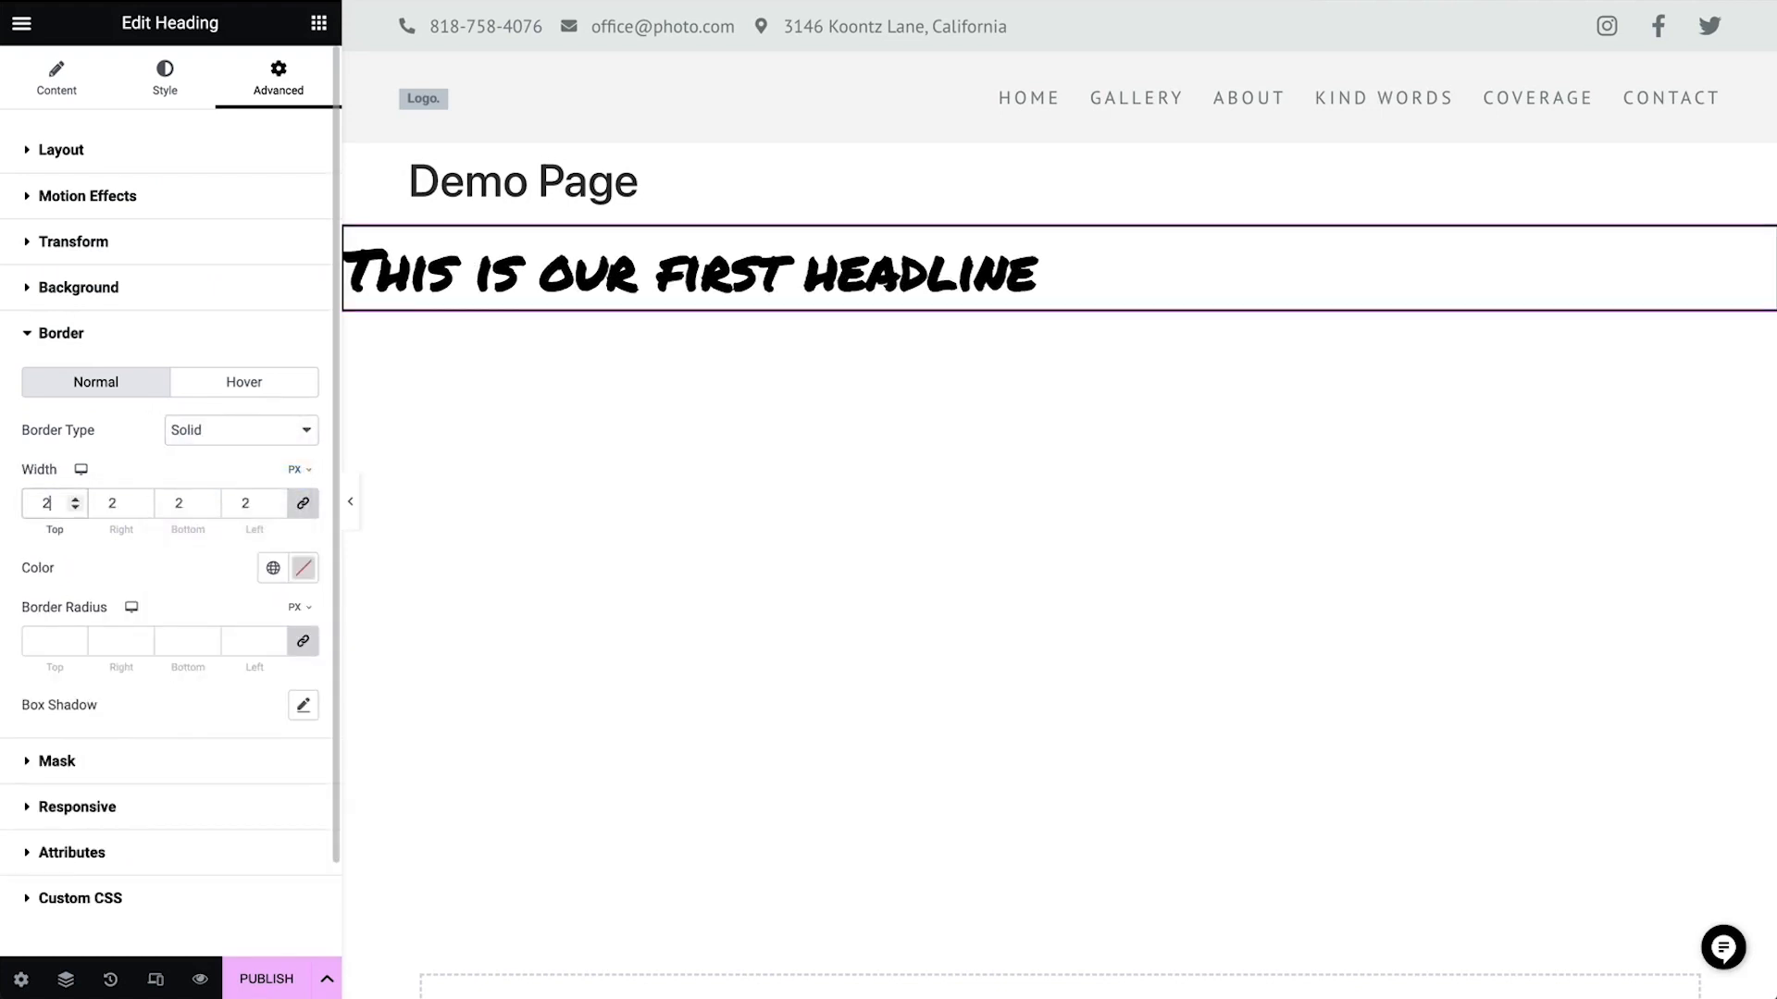
left_click(274, 583)
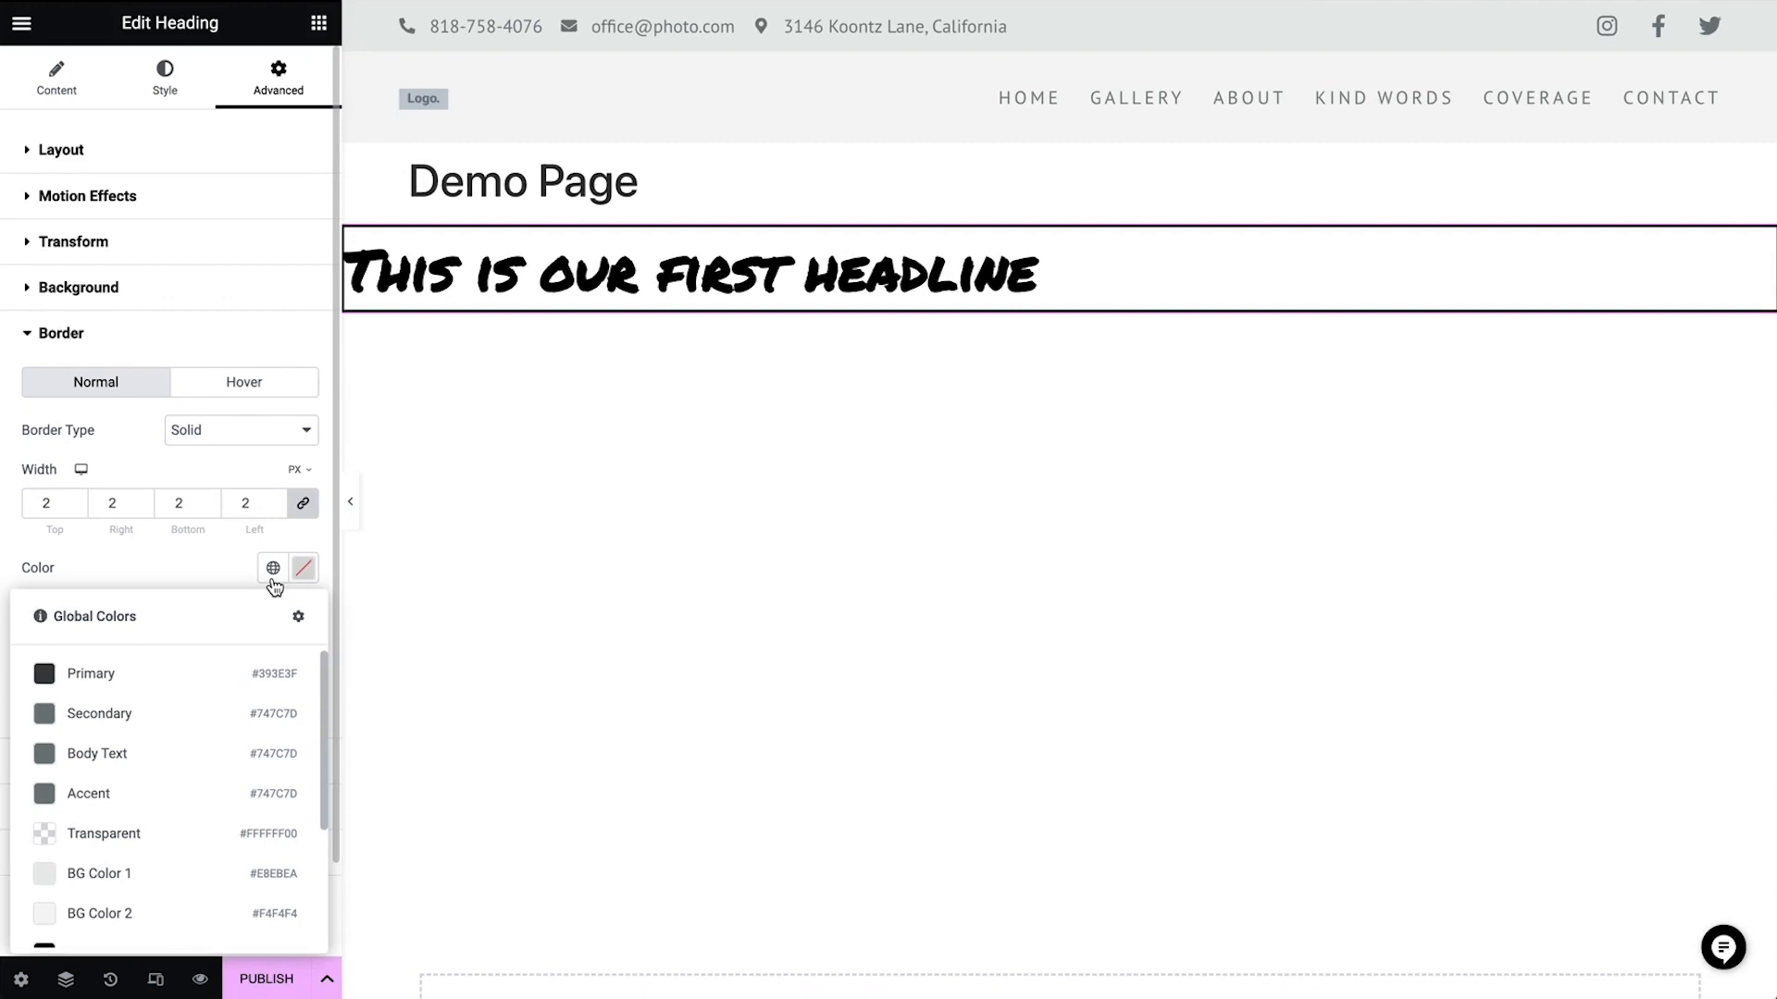
left_click(176, 682)
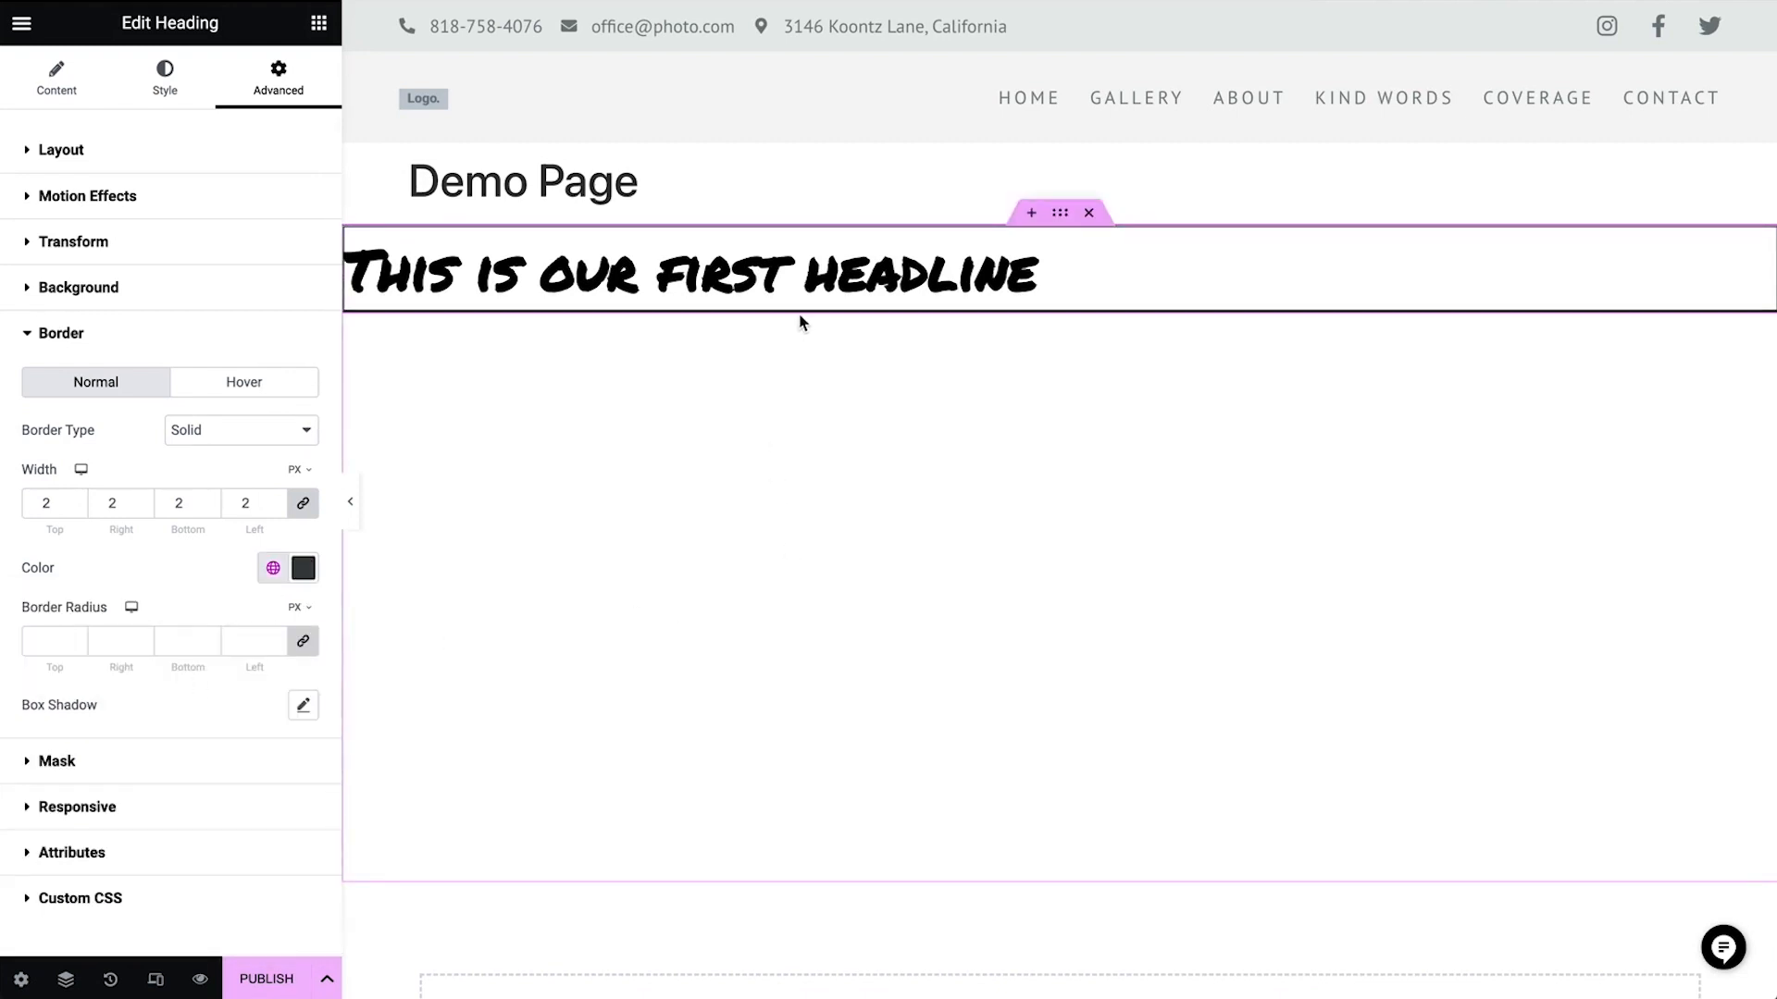
left_click(180, 151)
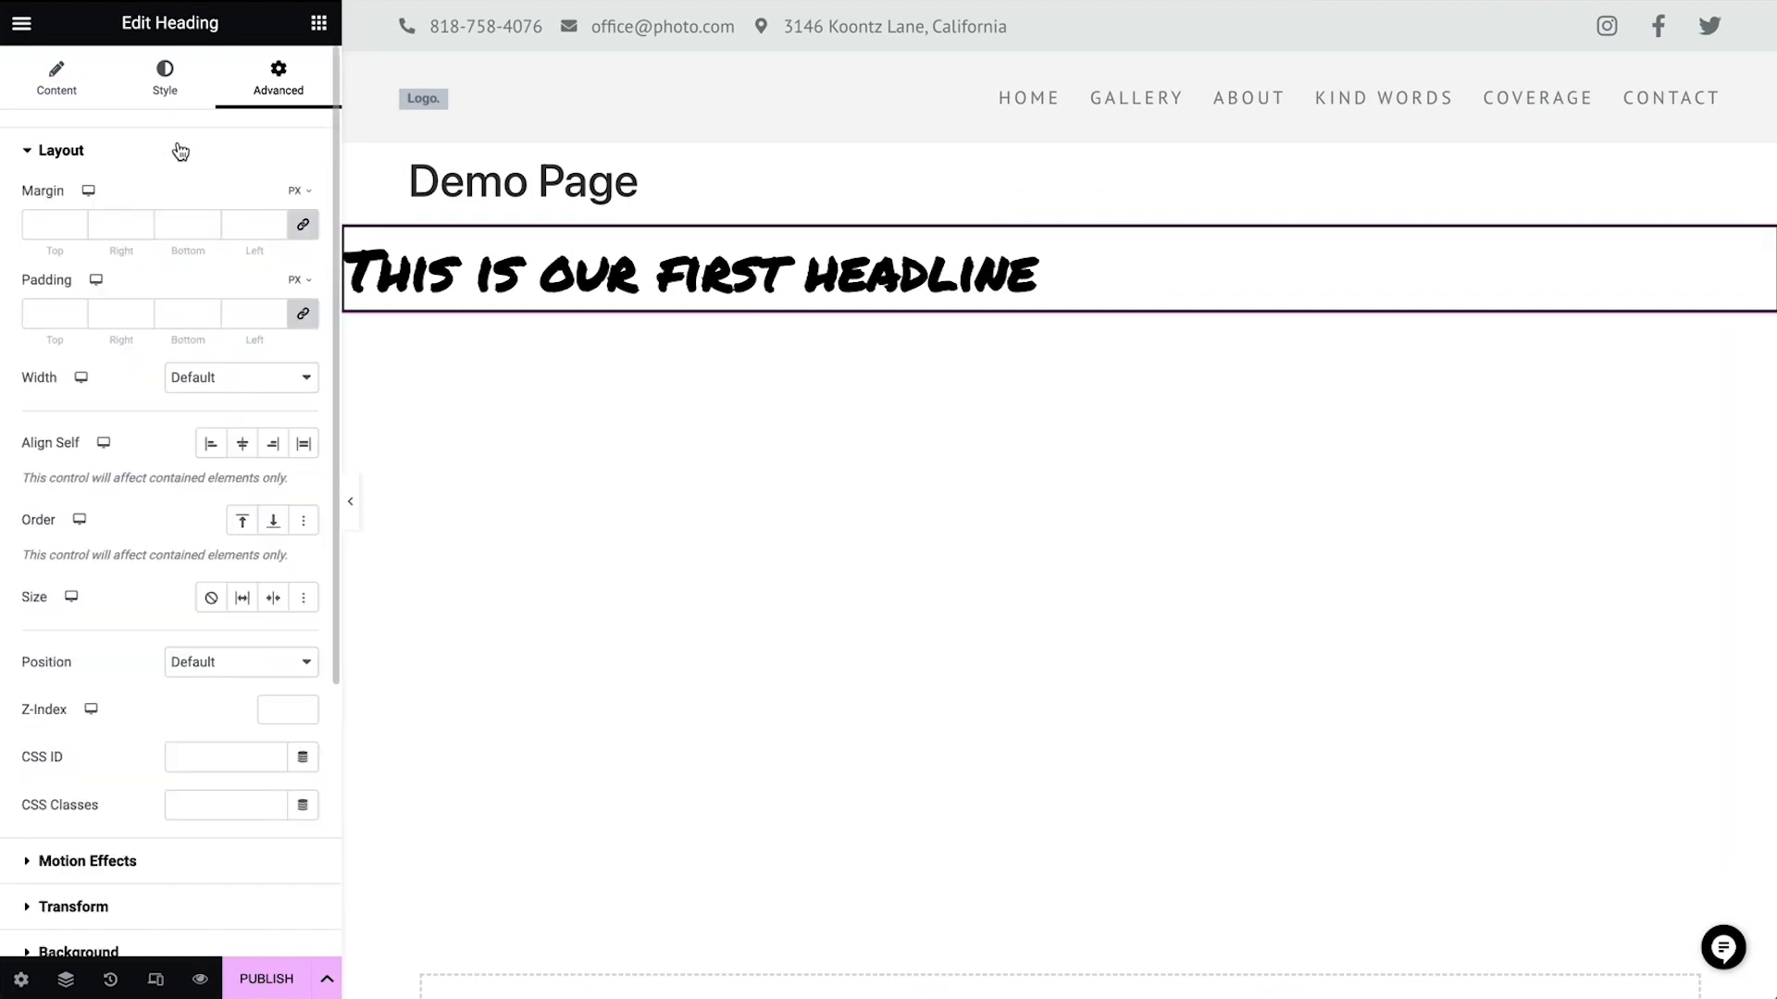
left_click_drag(48, 252, 98, 261)
left_click_drag(53, 341, 116, 343)
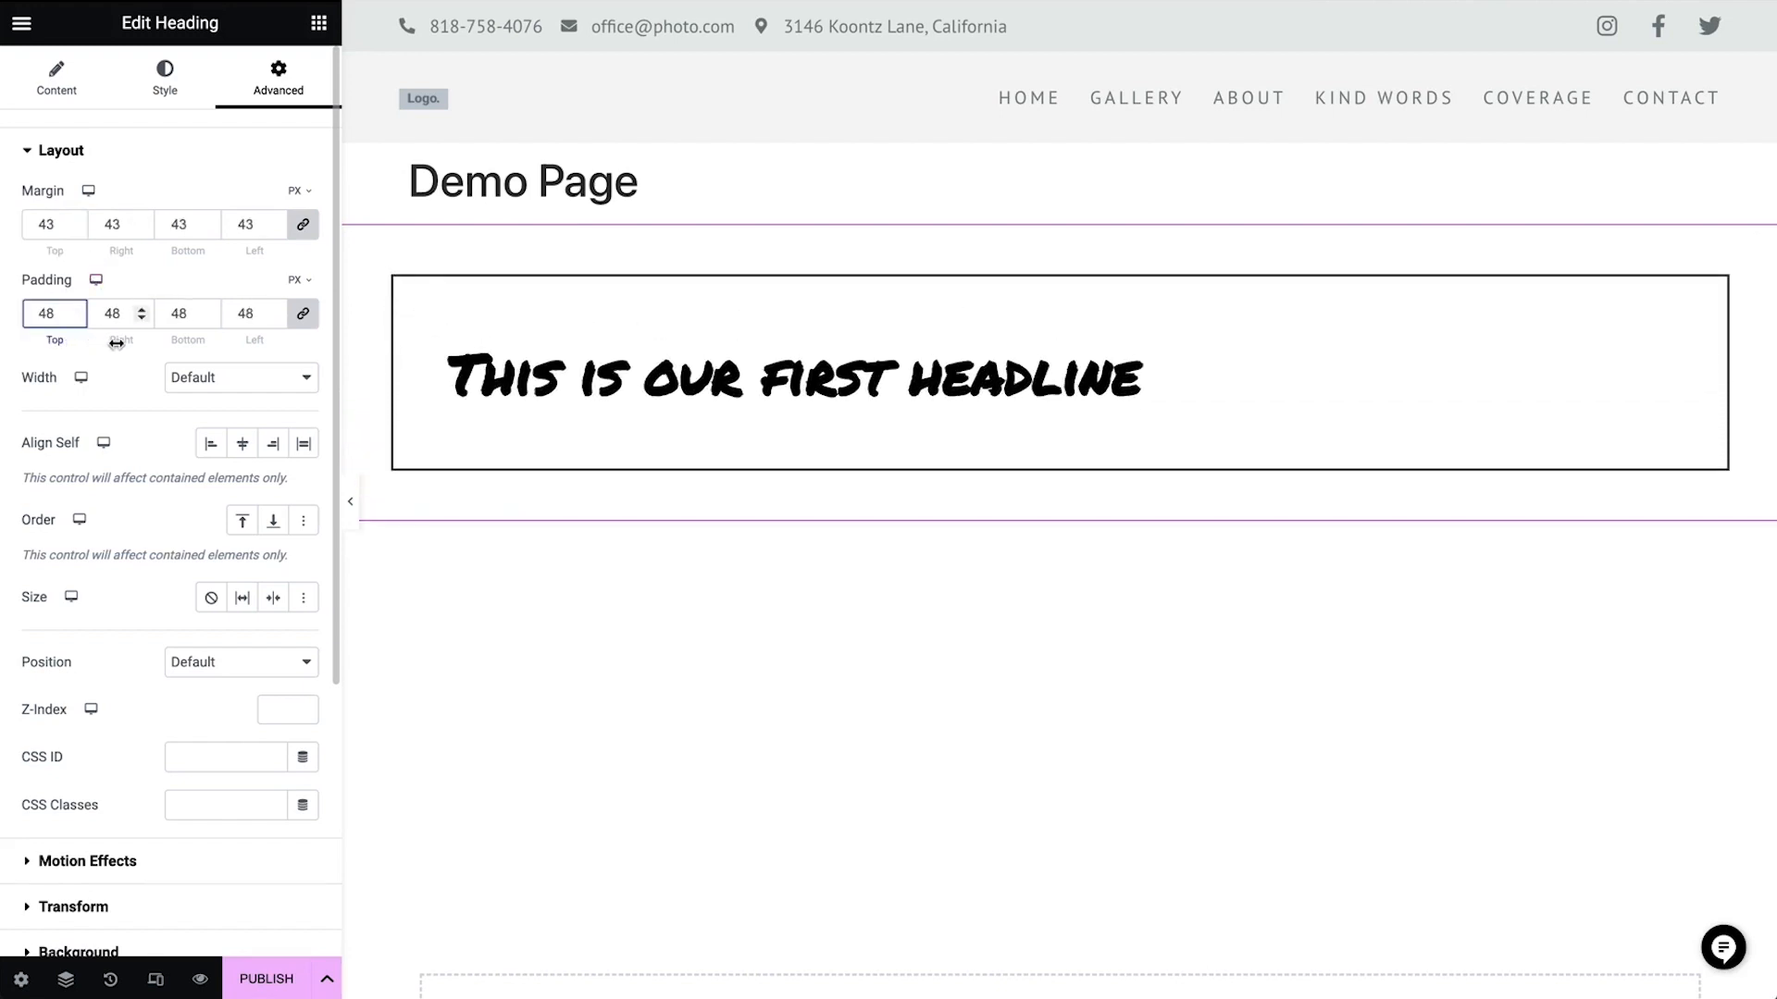
double_click(60, 313)
key("BackSpace")
double_click(51, 224)
key("BackSpace")
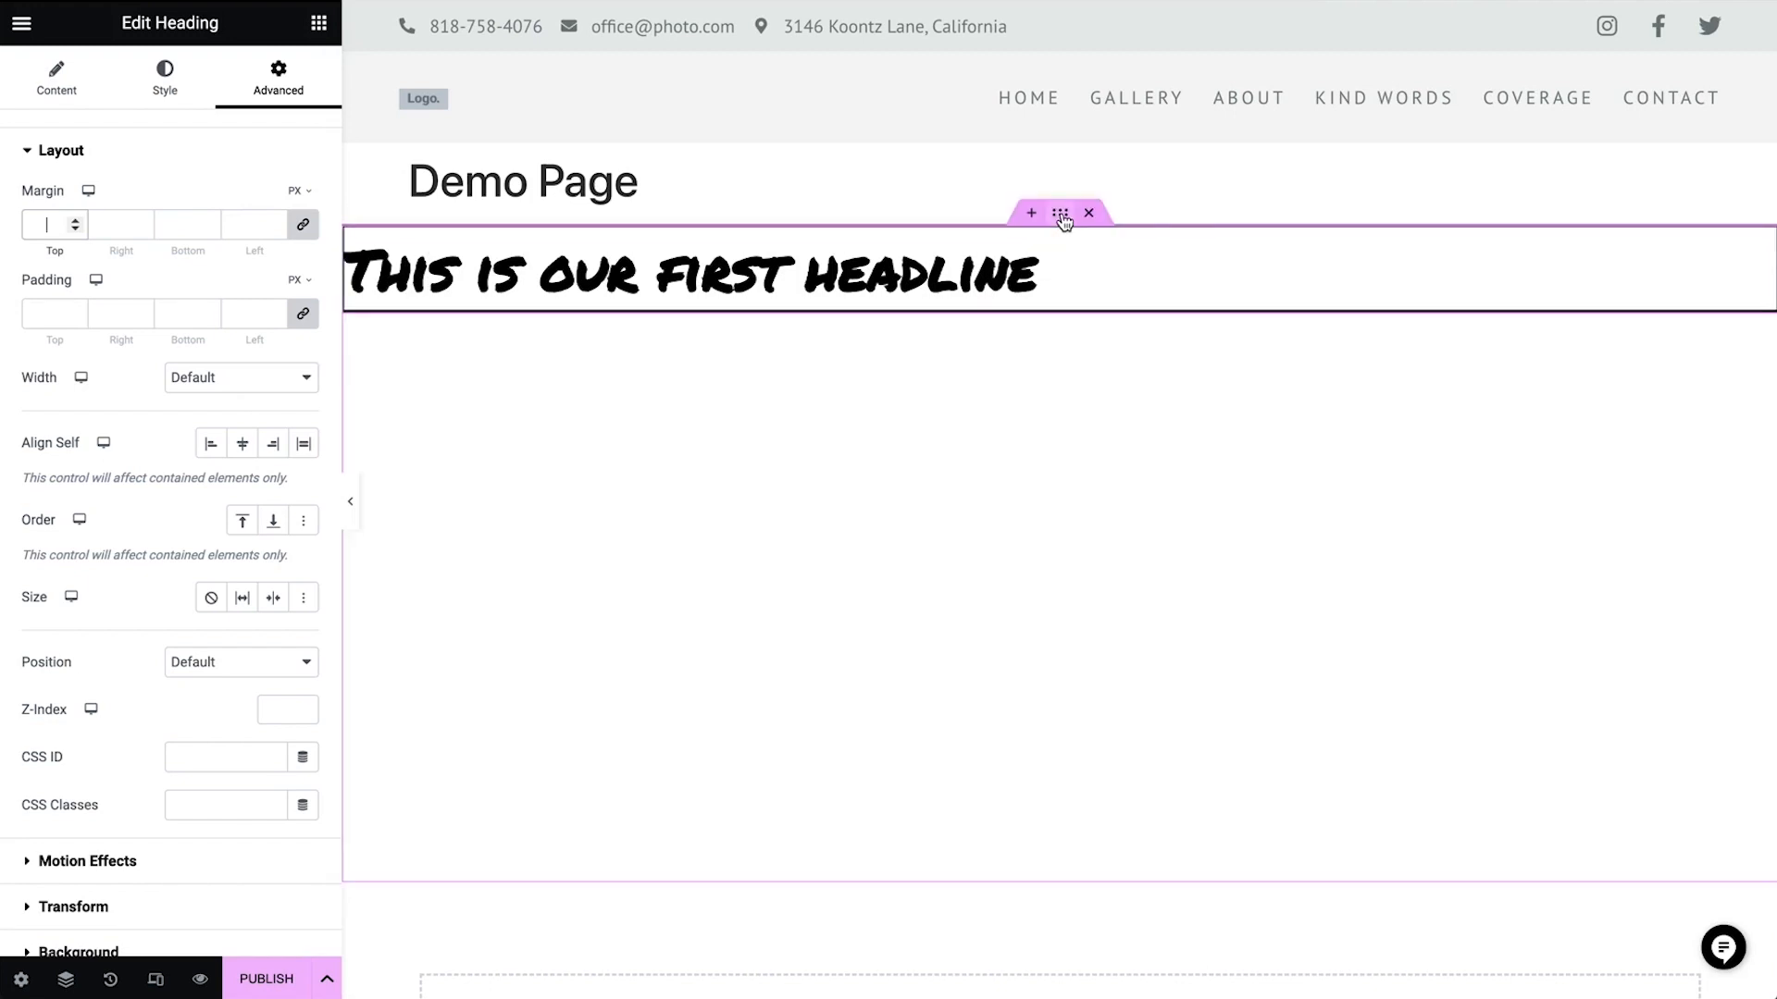
Set the container's padding to 150 px on top and 50 px on the other sides
left_click(1063, 219)
left_click(304, 88)
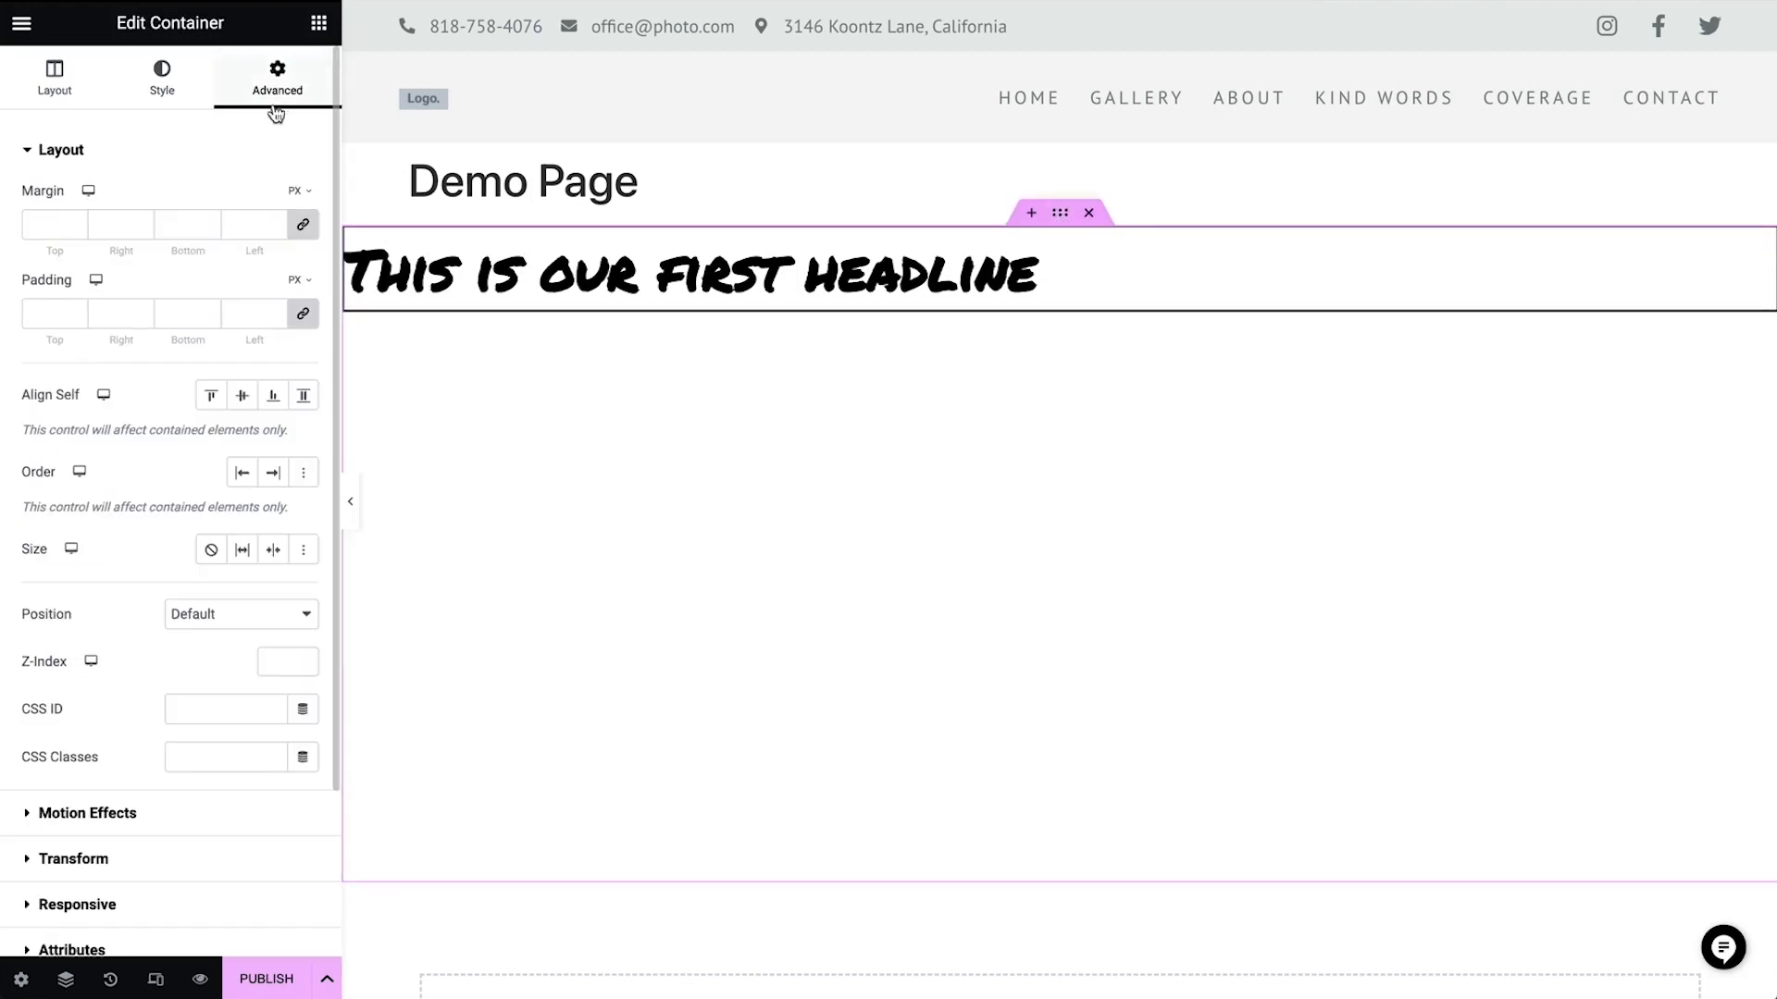
left_click(66, 313)
type("50")
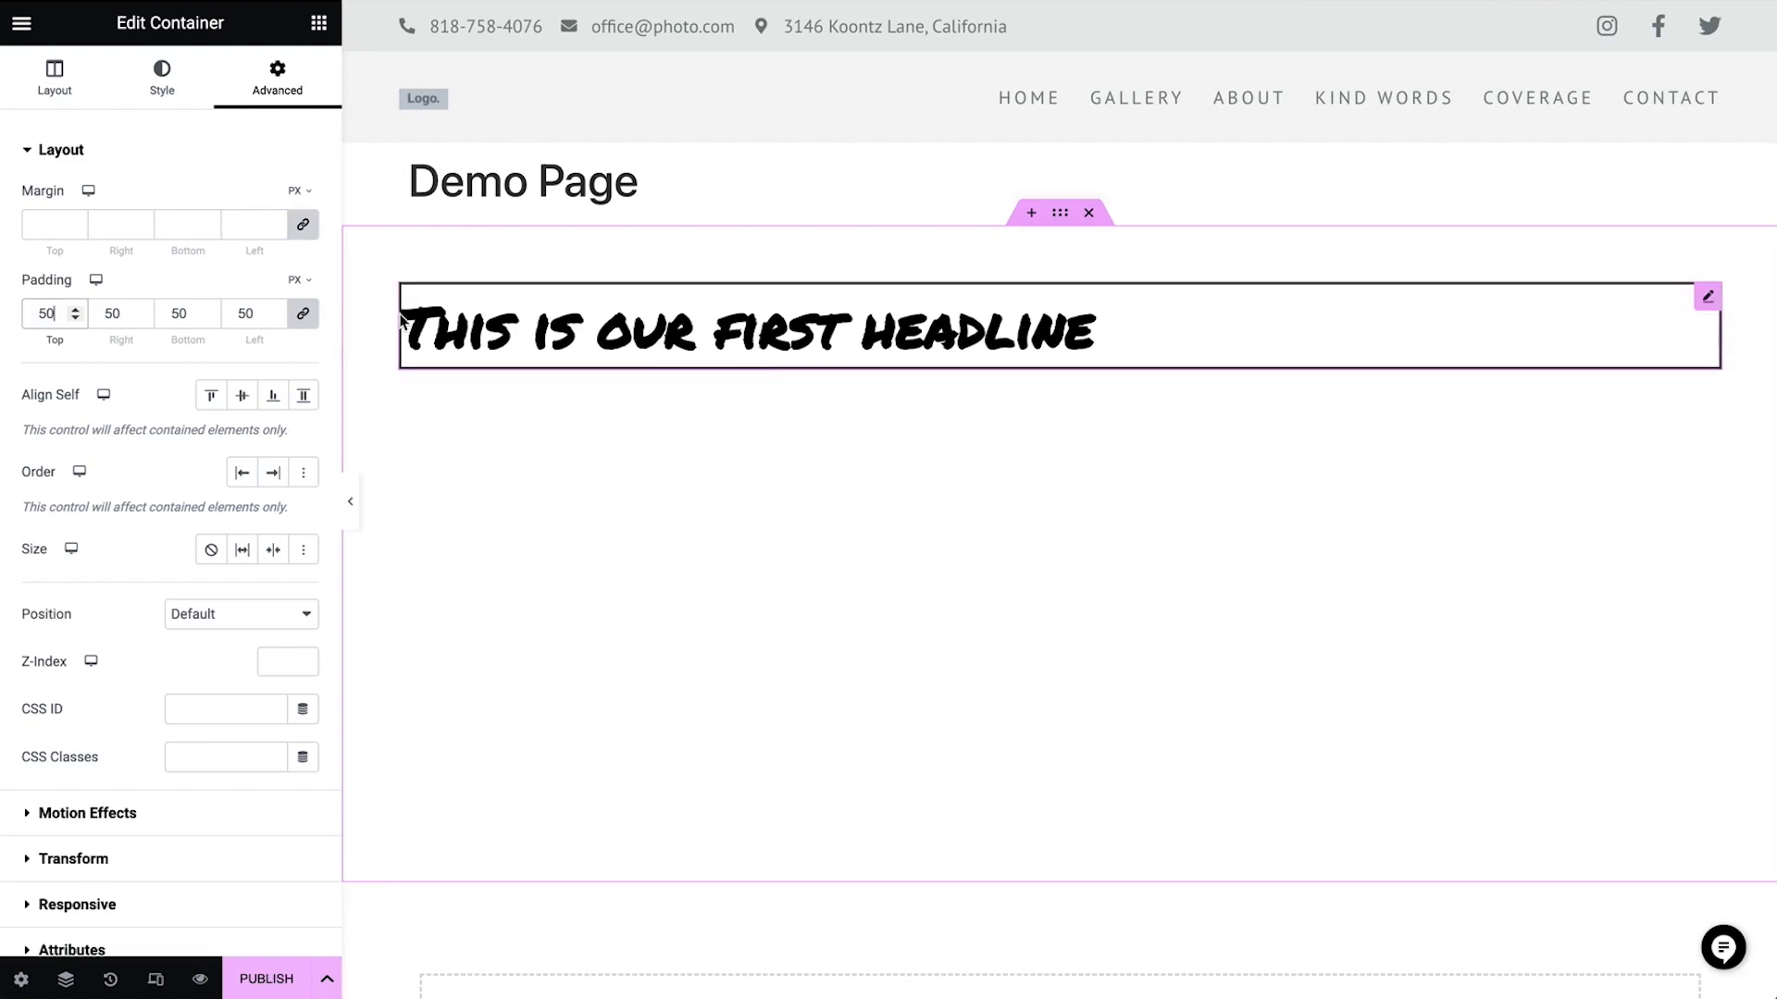
left_click(302, 318)
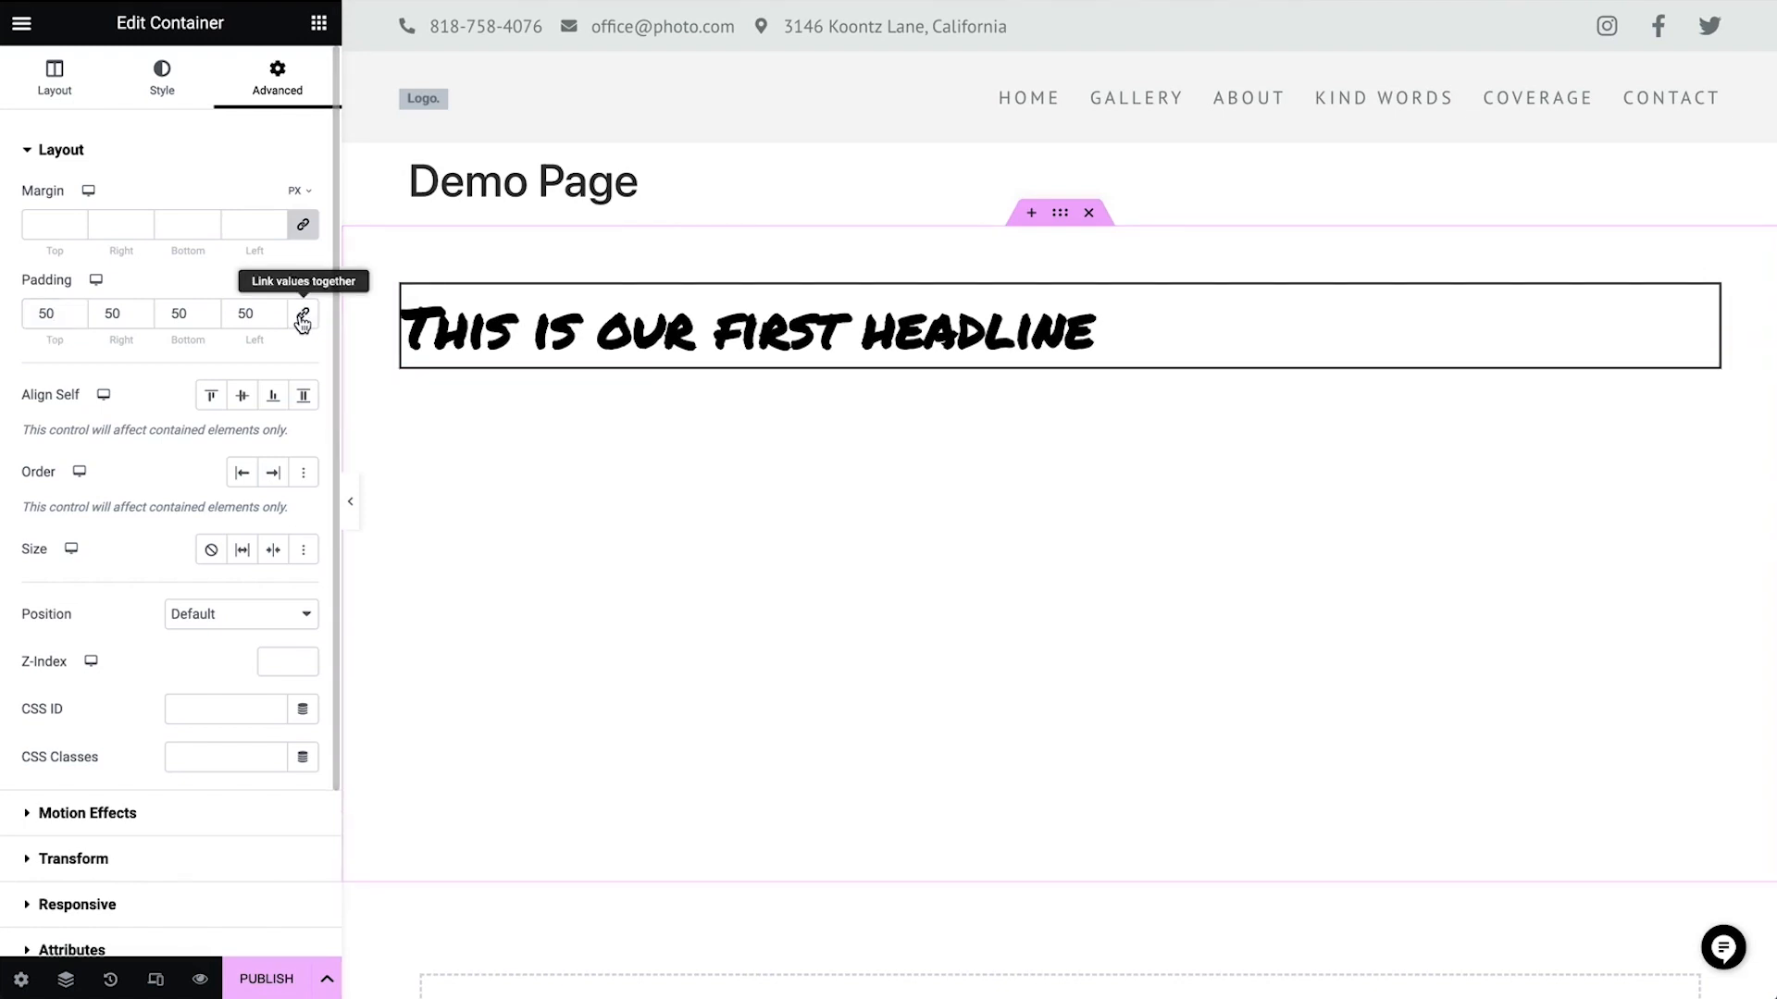
left_click(36, 316)
type("1")
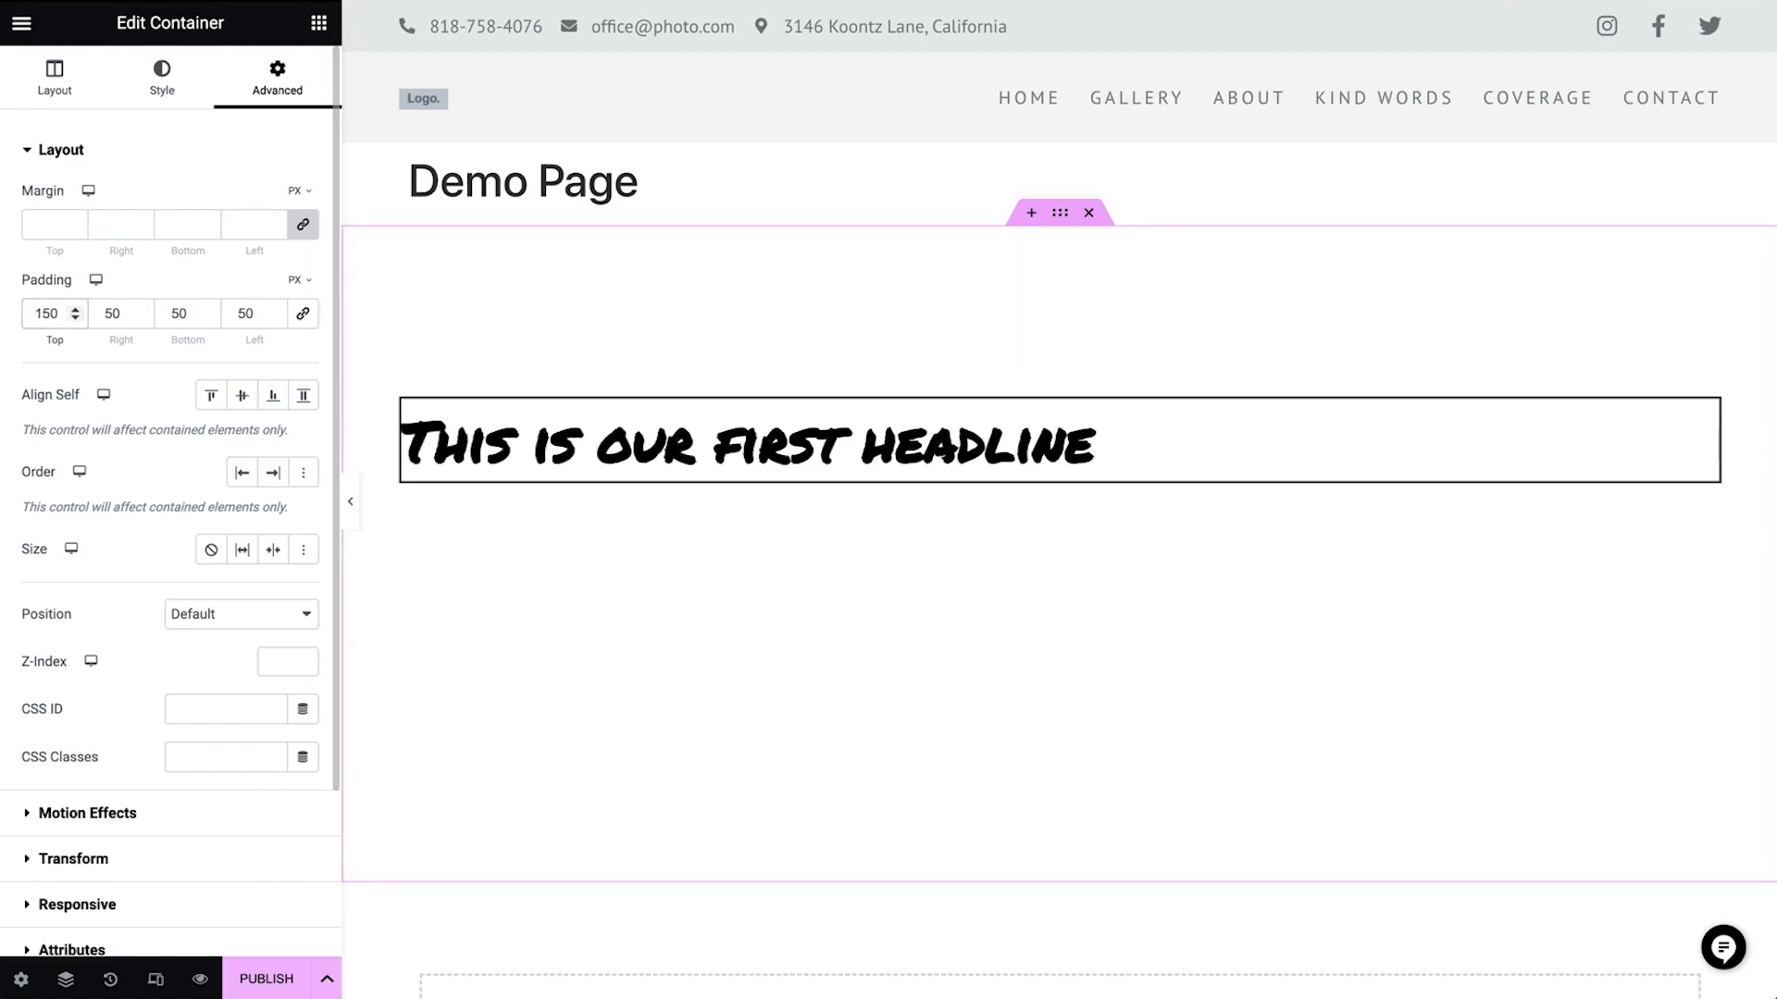
Add a Text Editor widget below the heading and duplicate its placeholder paragraph in the editor
left_click(322, 25)
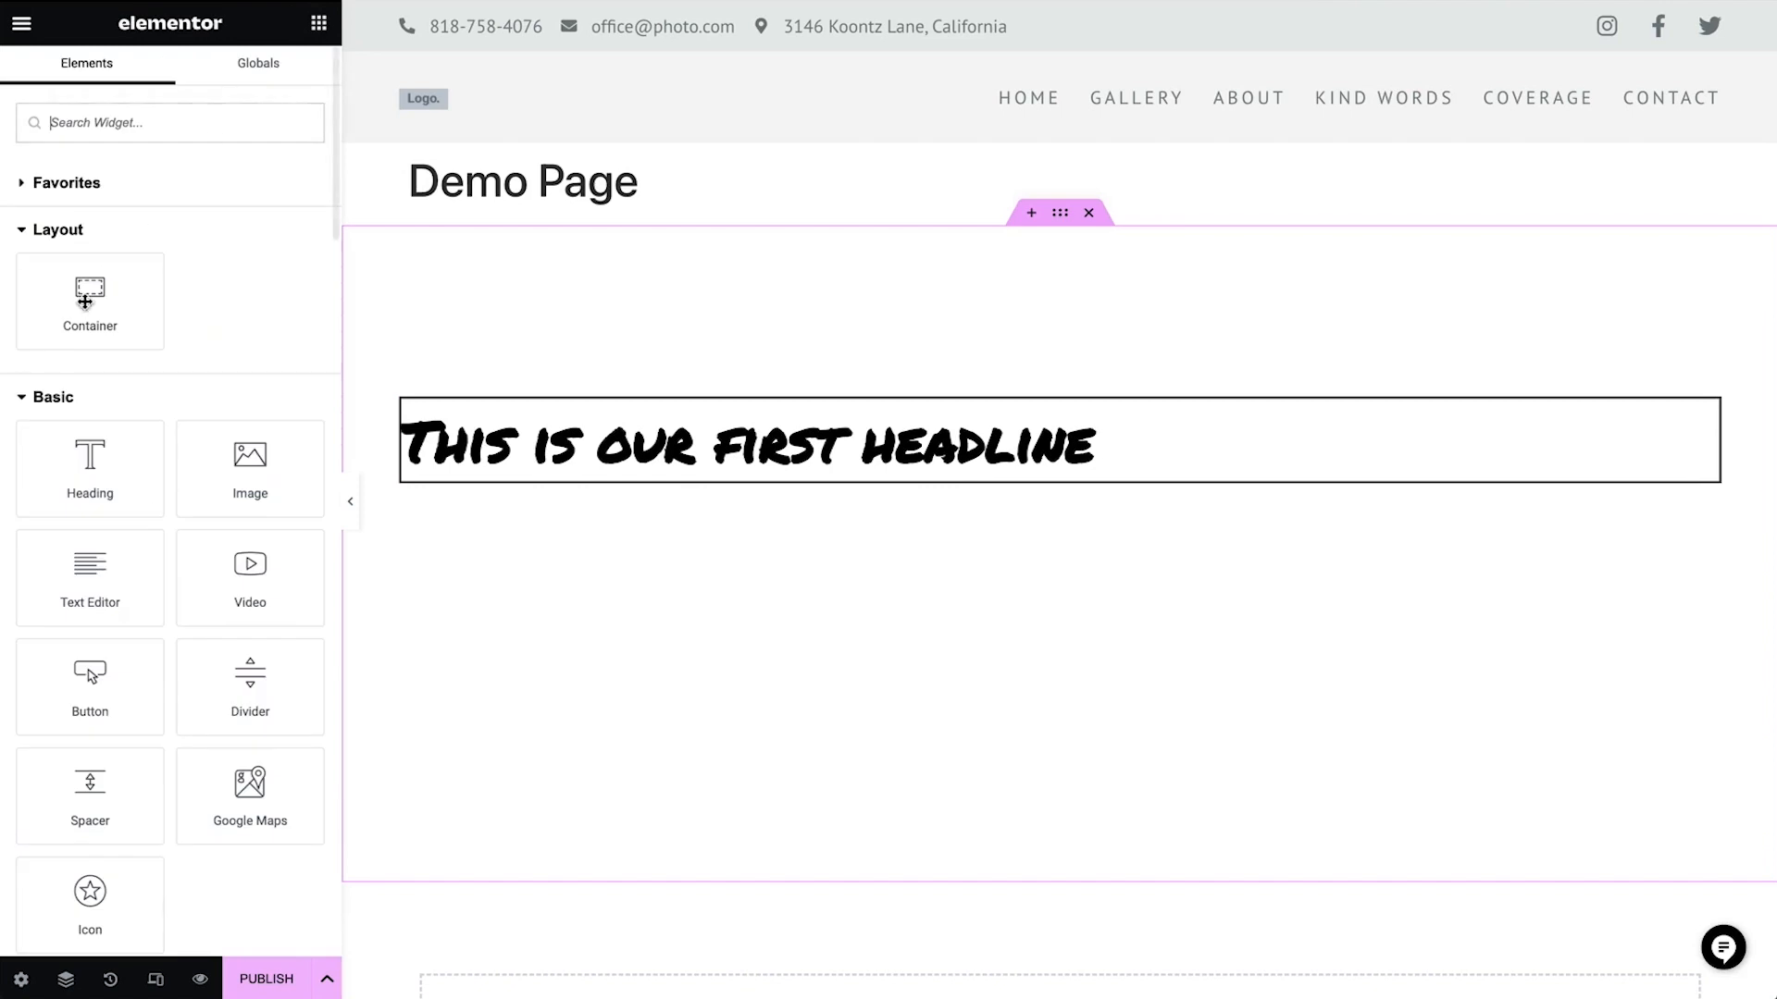
left_click_drag(79, 583, 553, 460)
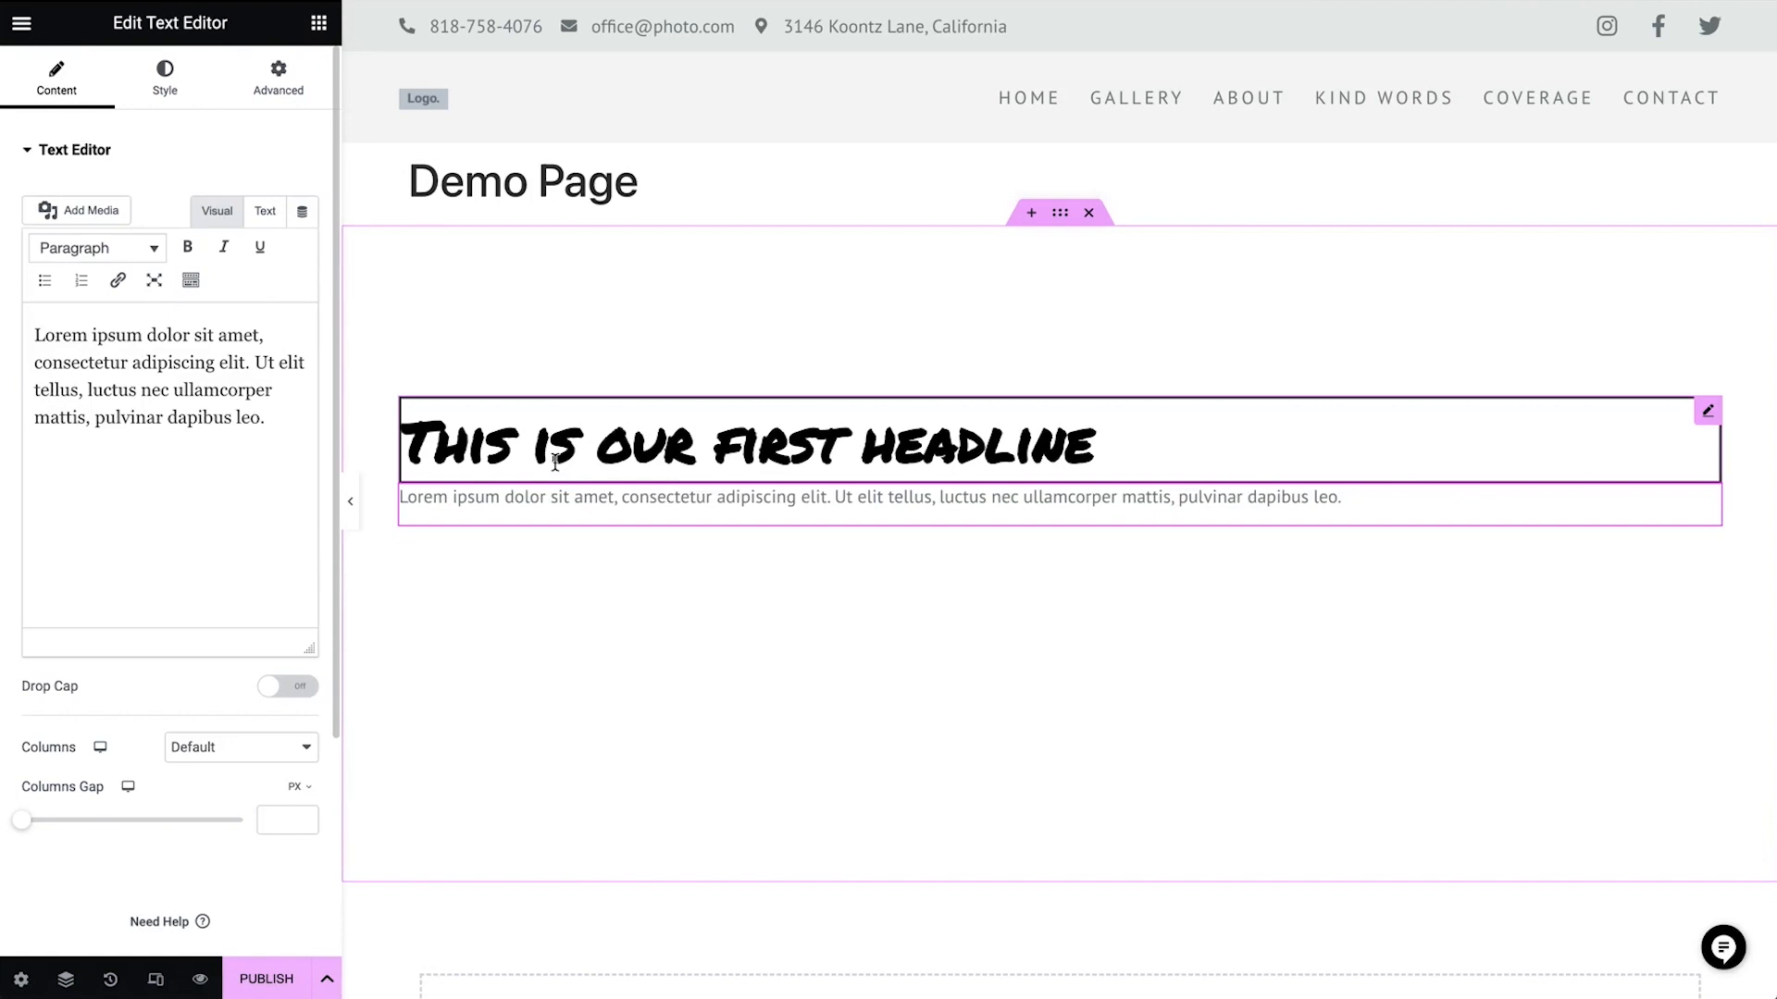
left_click(249, 444)
key("ctrl+a")
key("ctrl+c")
key("Right")
key("ctrl+v")
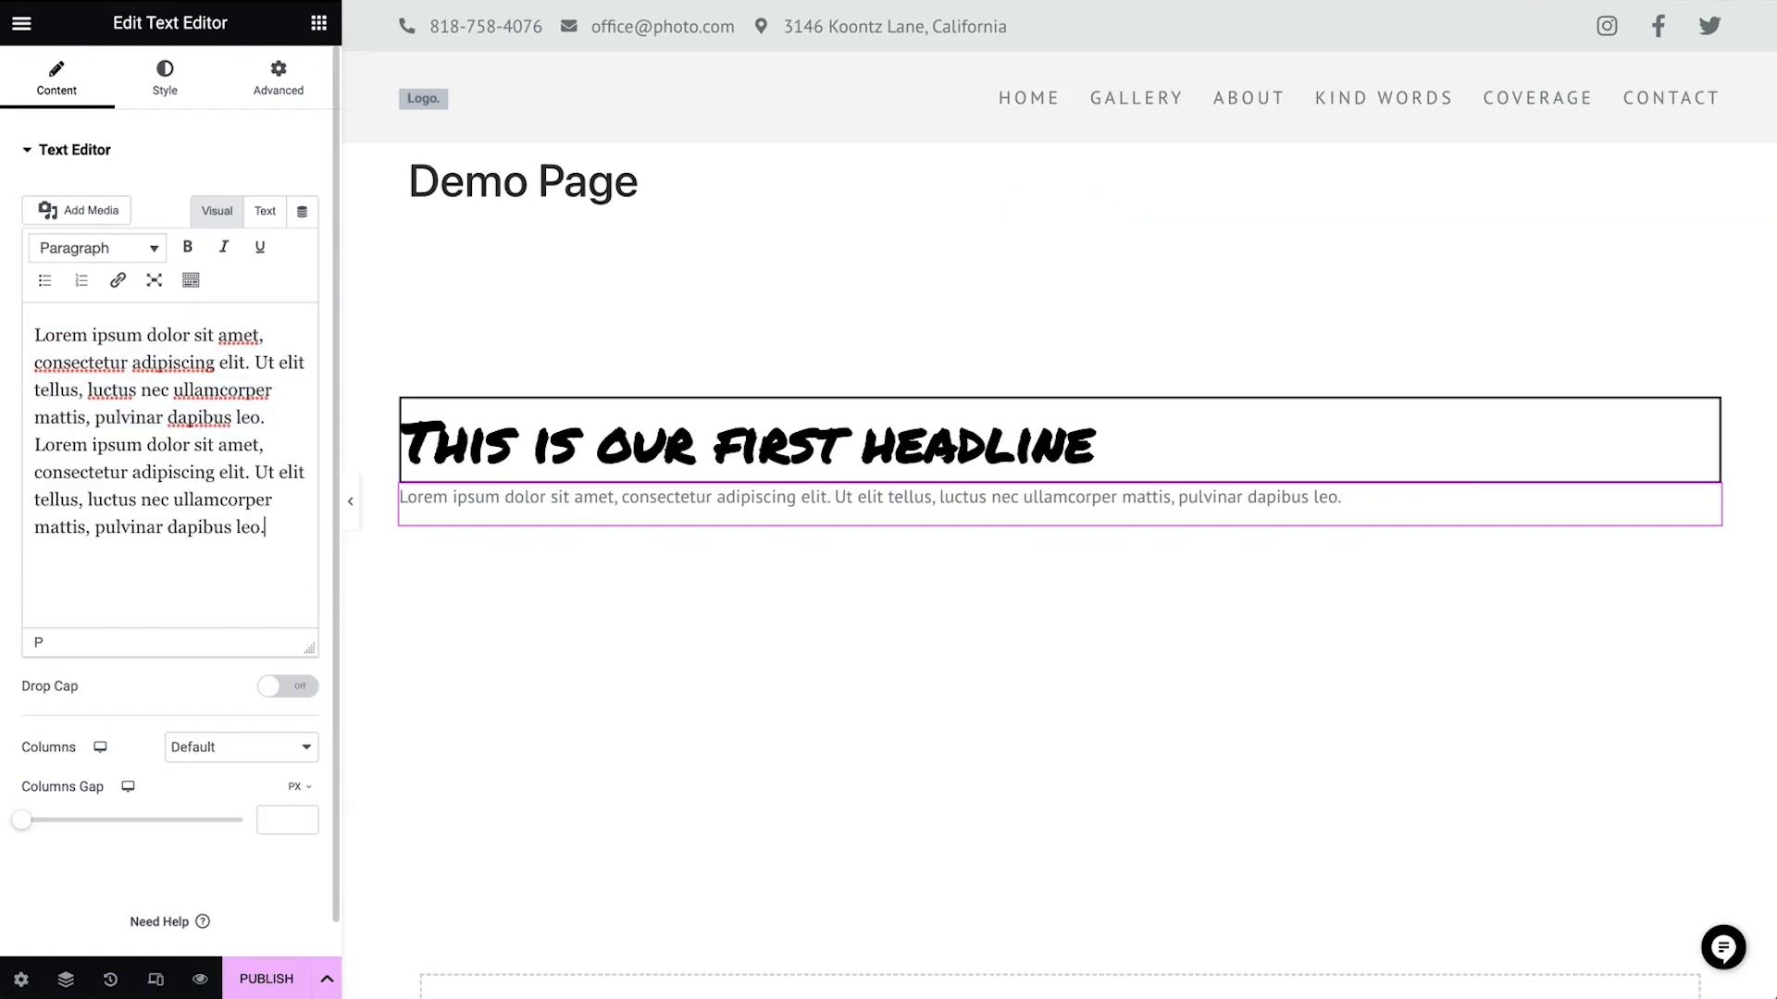
Paste the placeholder paragraph five more times into the text editor to lengthen the text
key("ctrl+v")
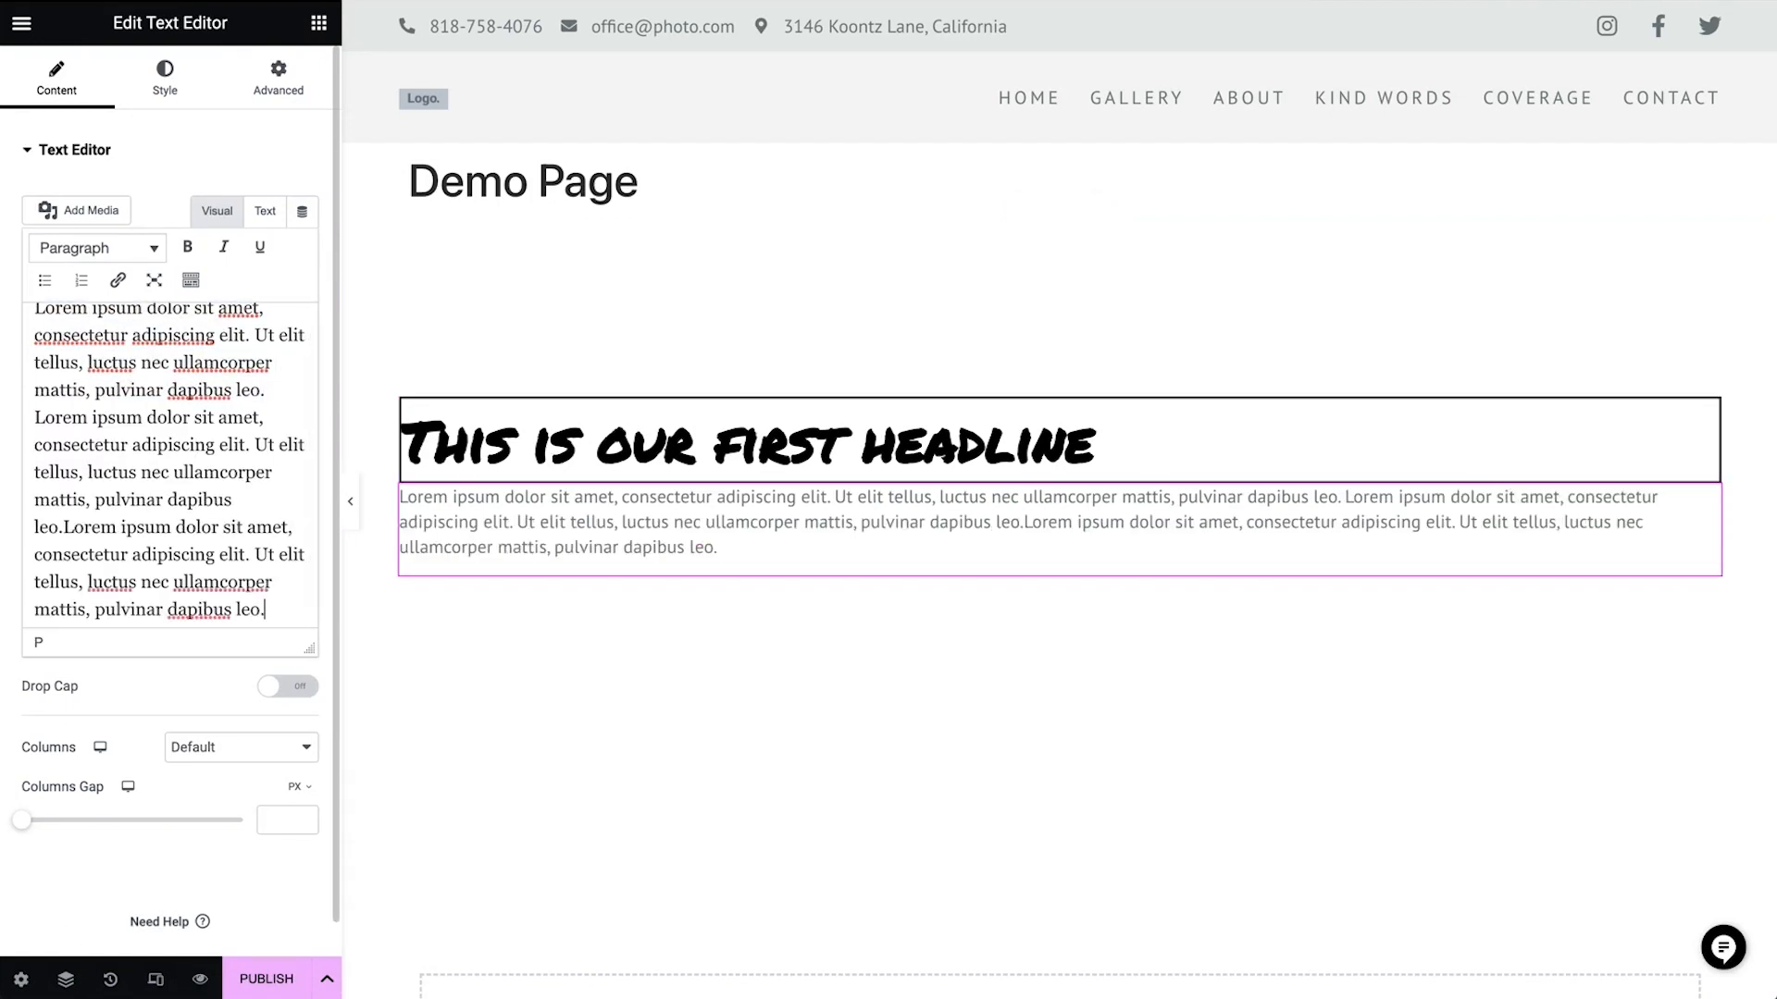
key("ctrl+v")
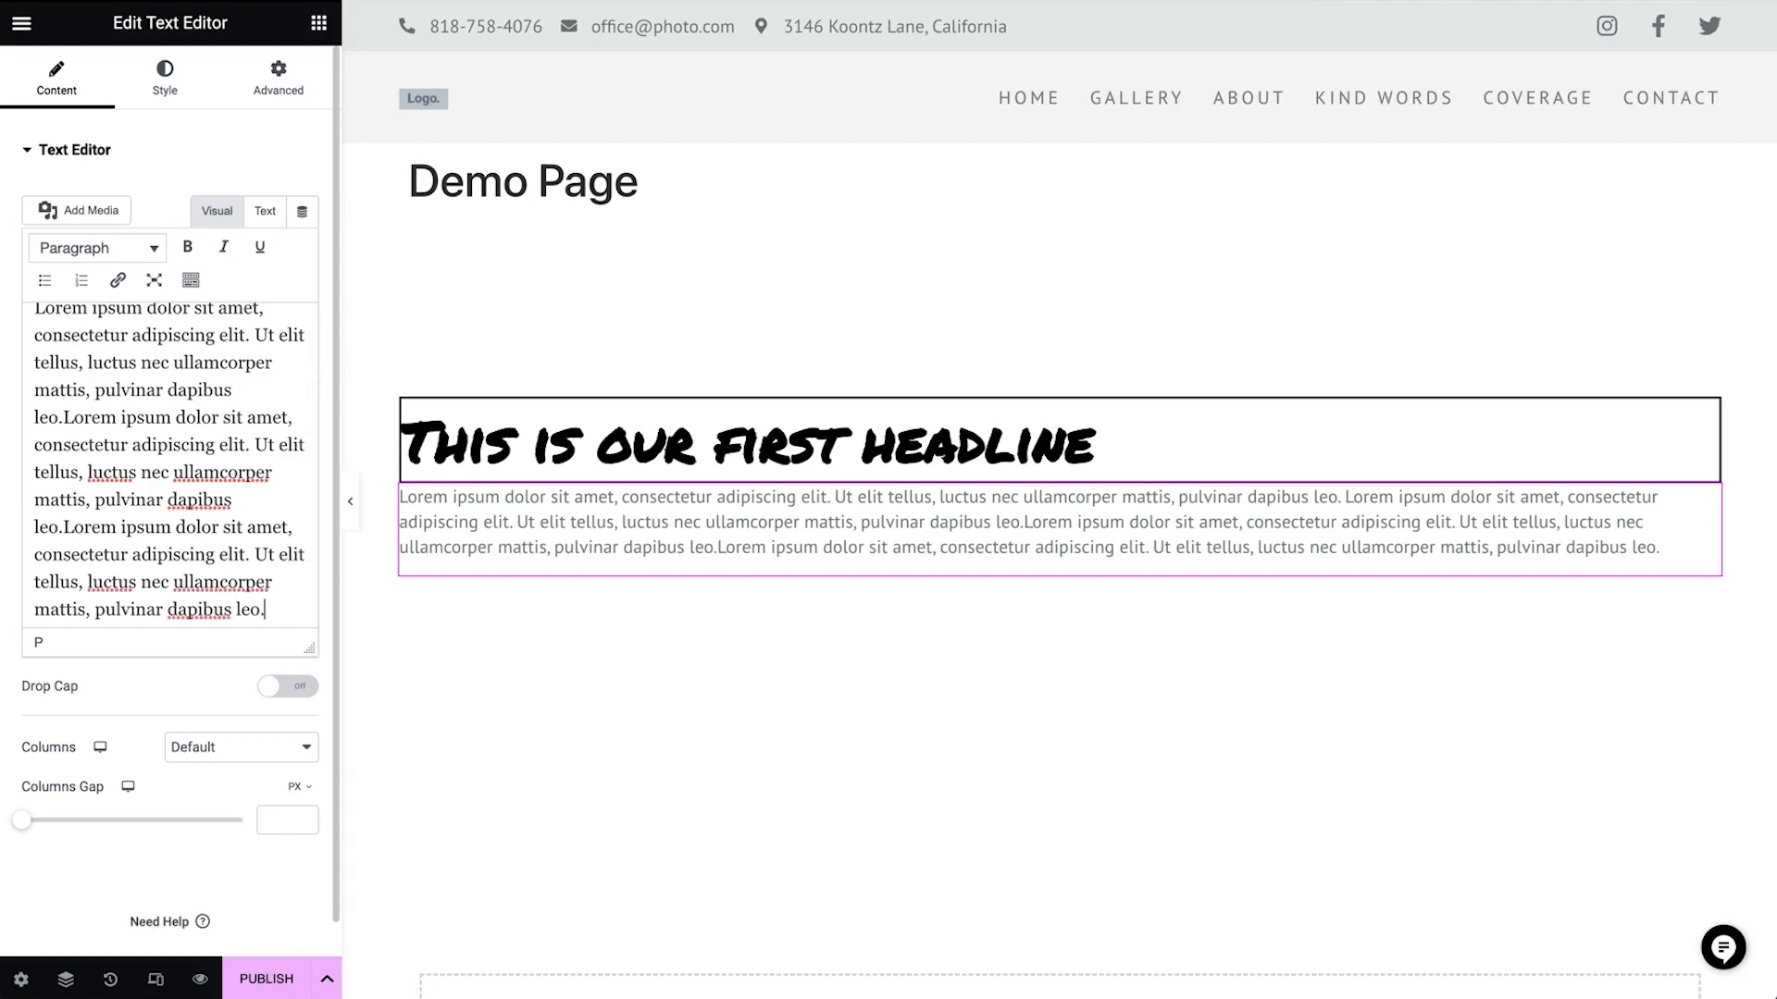
key("ctrl+v")
key("ctrl+v")
key("ctrl+v")
key("ctrl+v")
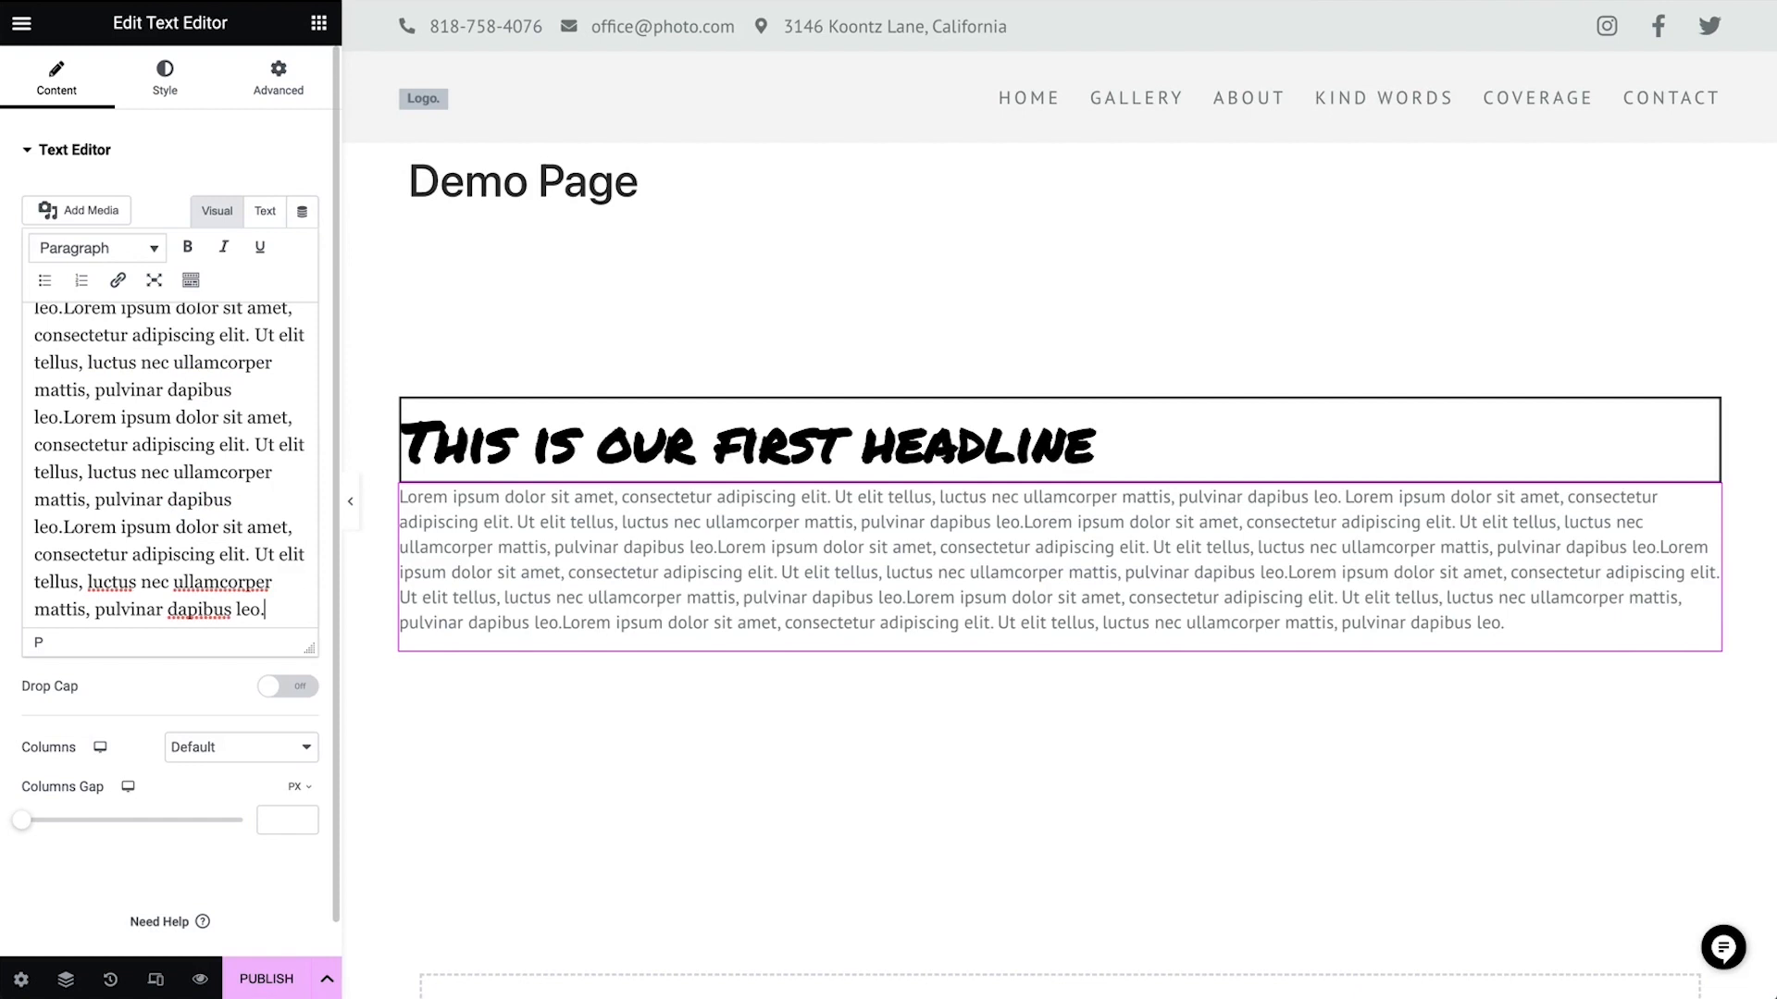
Split the text editor's content into 3 columns on desktop
left_click(222, 747)
left_click(238, 556)
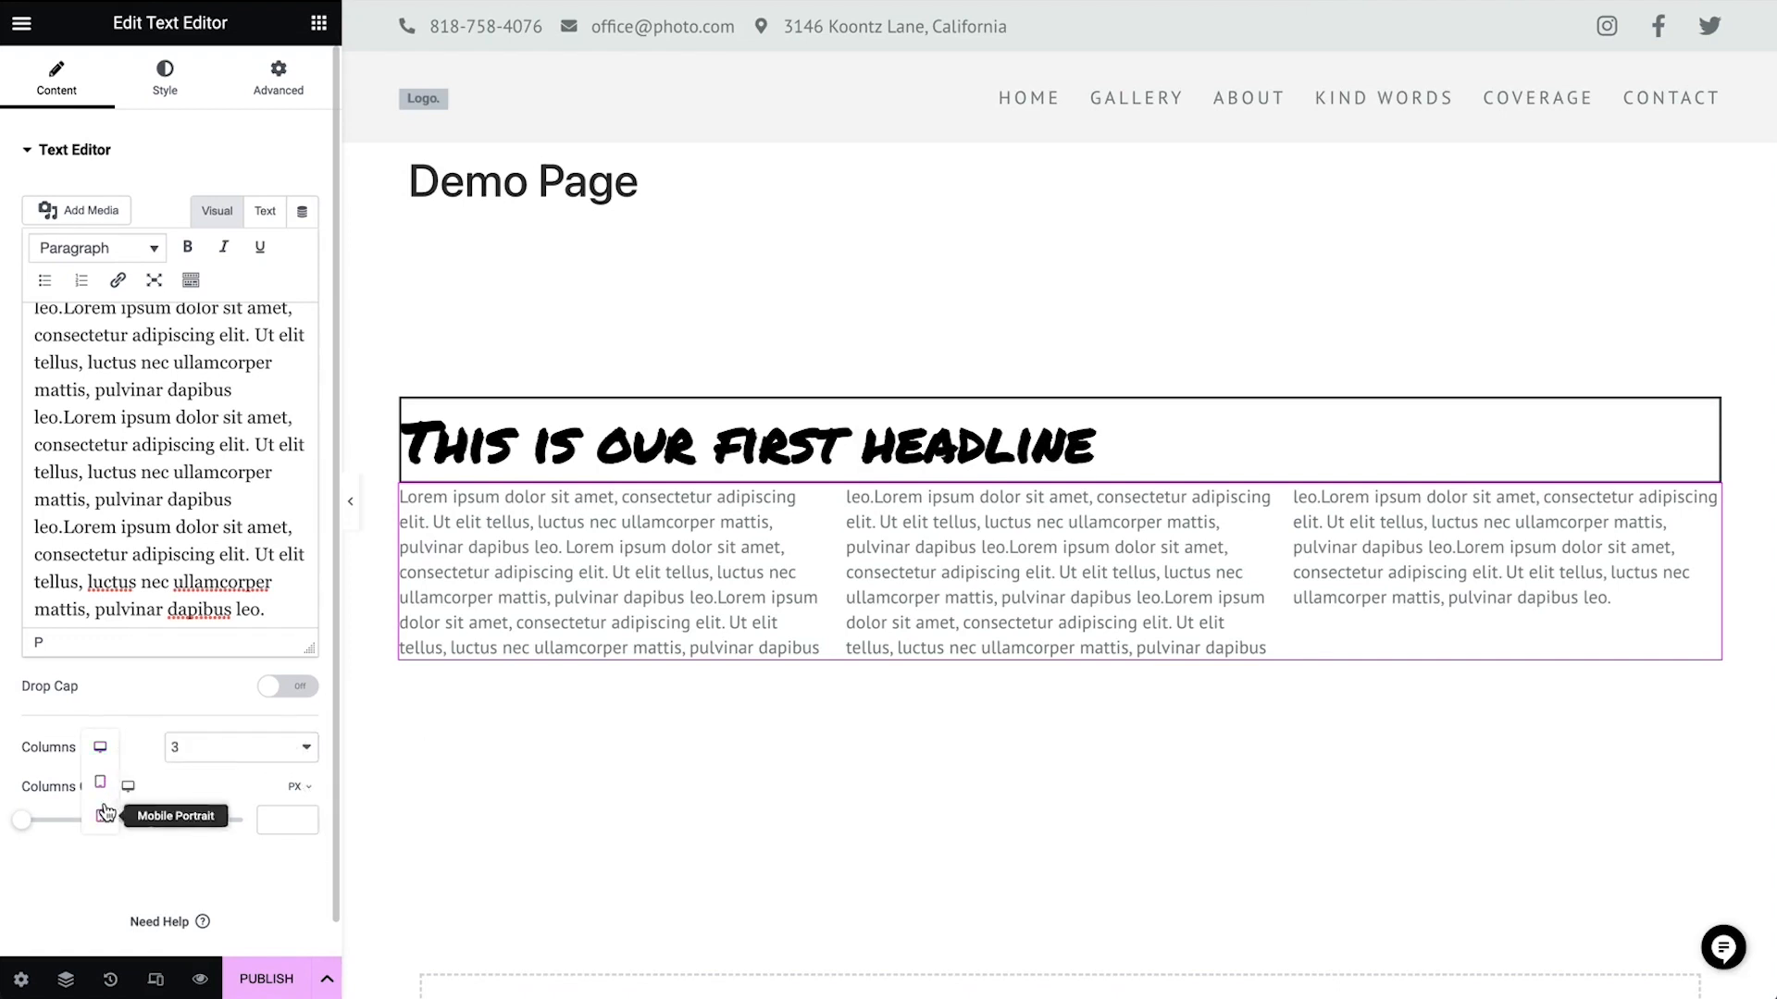
Switch to tablet view and set the text to 2 columns for tablet
left_click(103, 787)
left_click(222, 755)
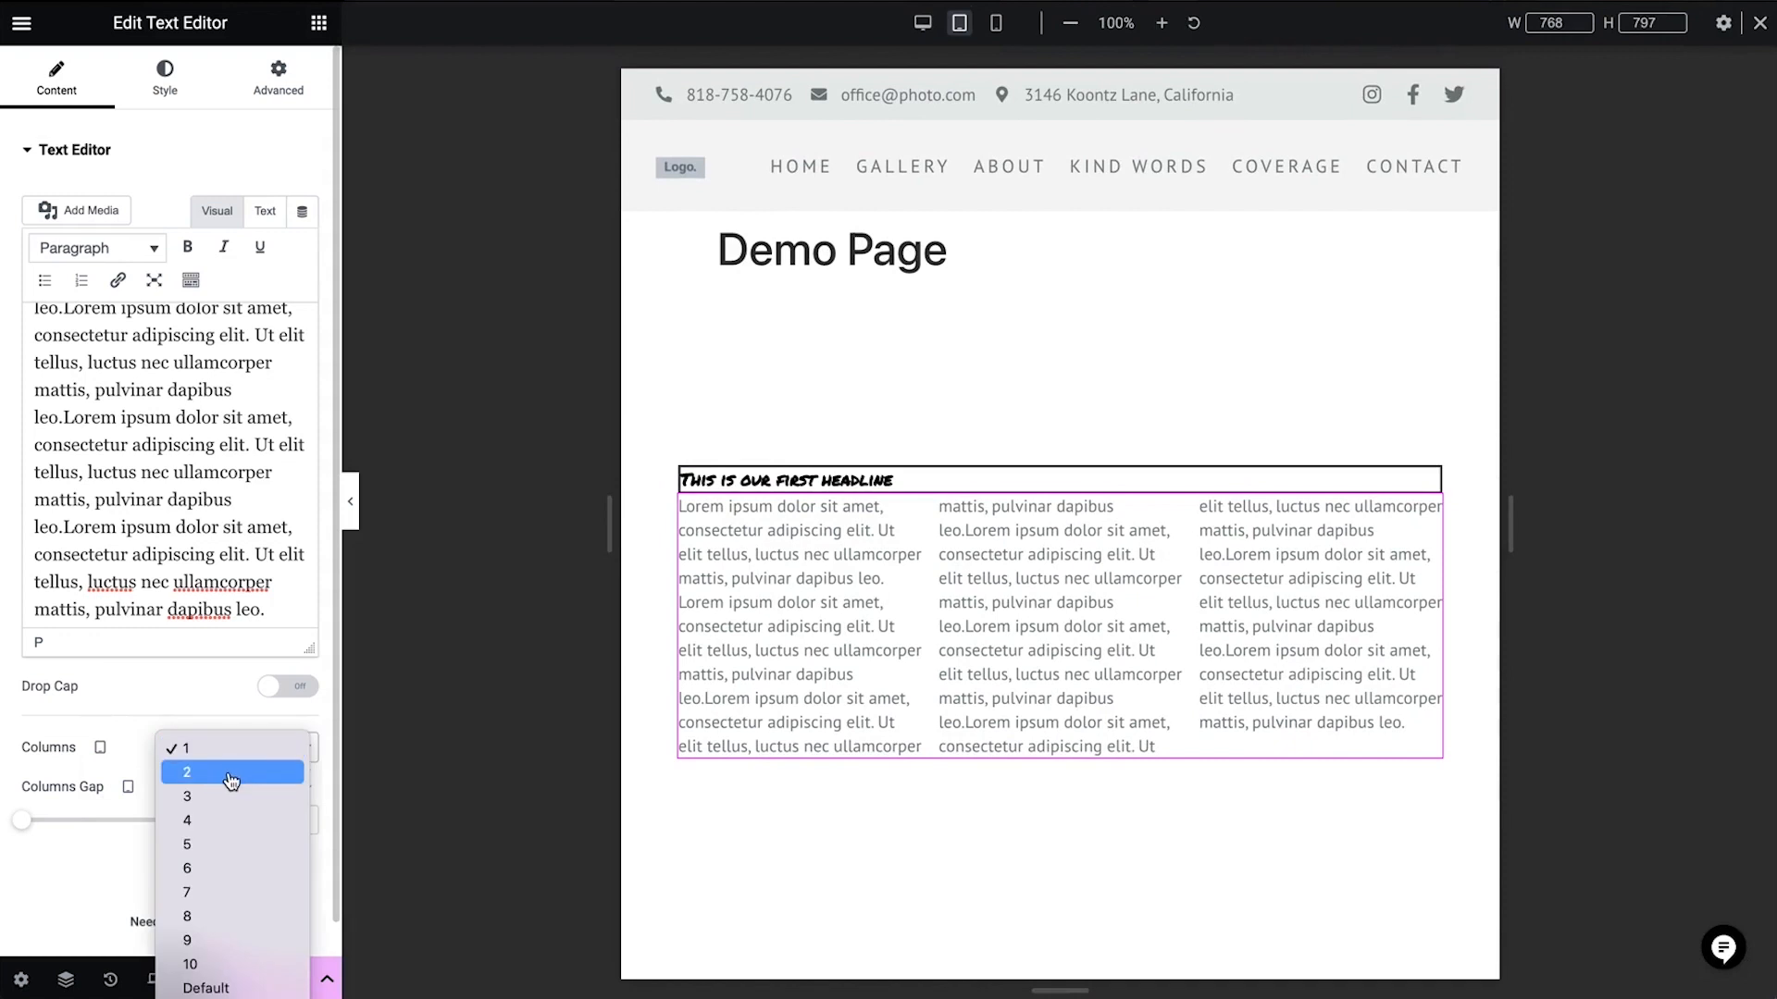
left_click(231, 781)
Switch to mobile view and set the text to 1 column for mobile
mouse_move(100, 749)
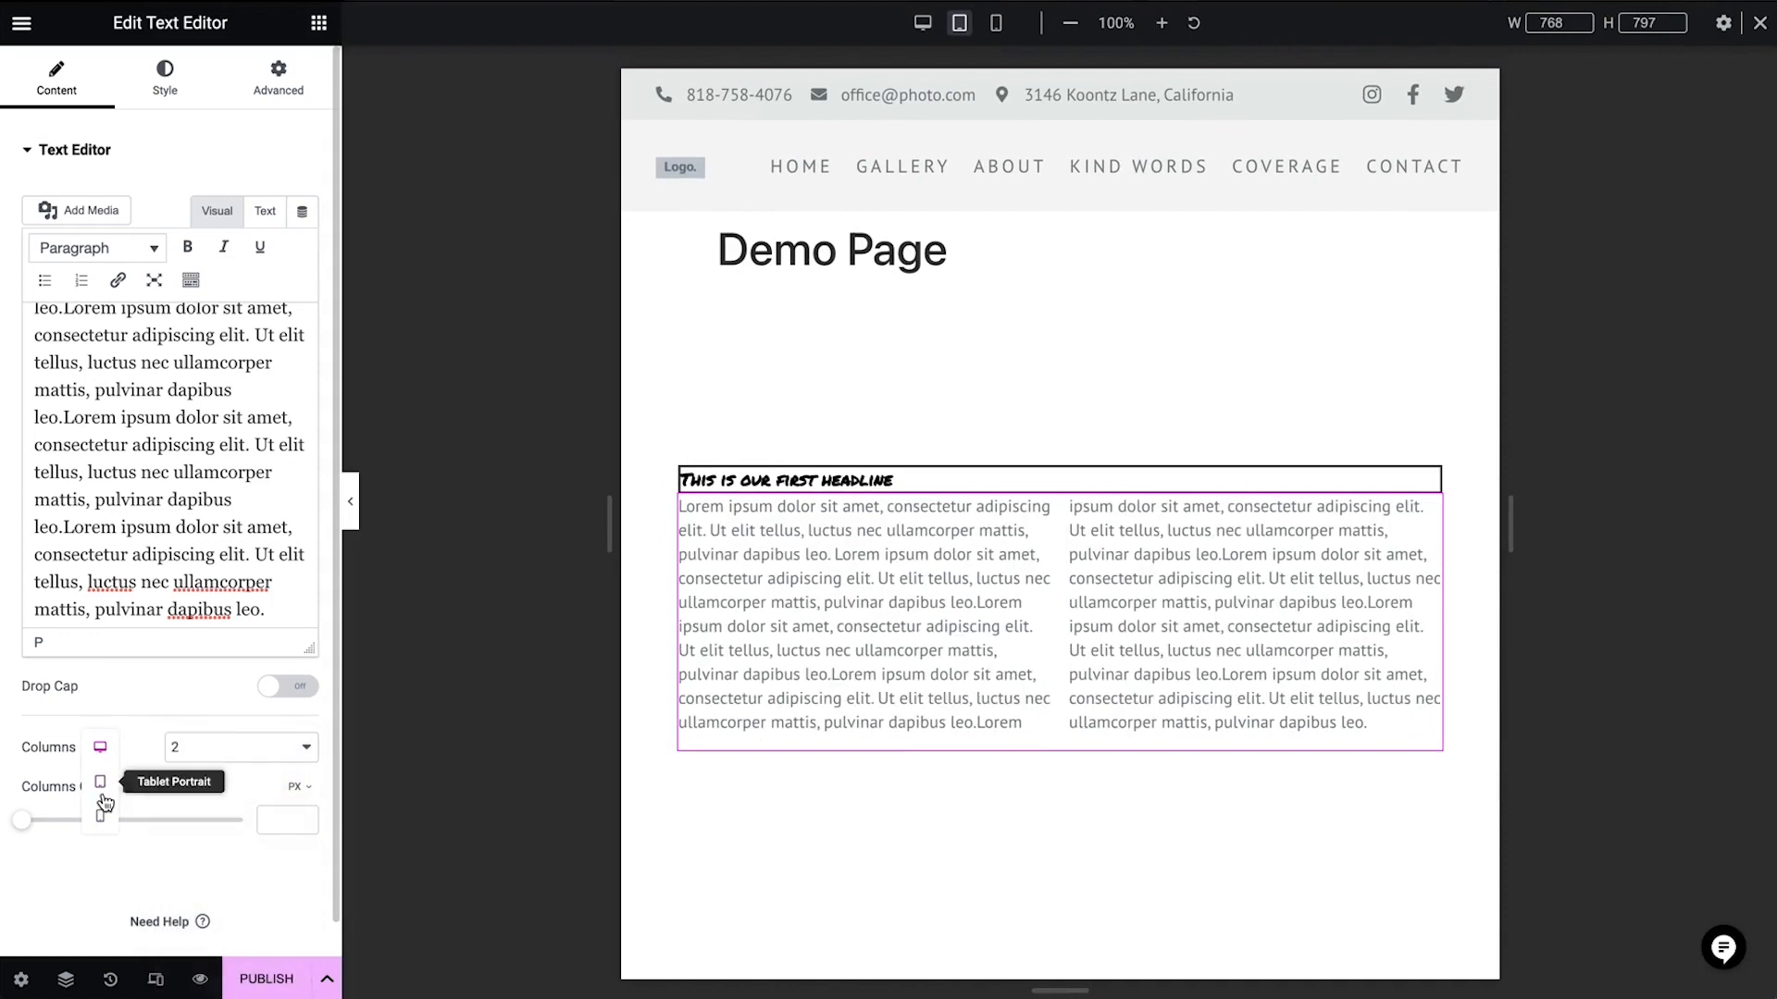
left_click(101, 818)
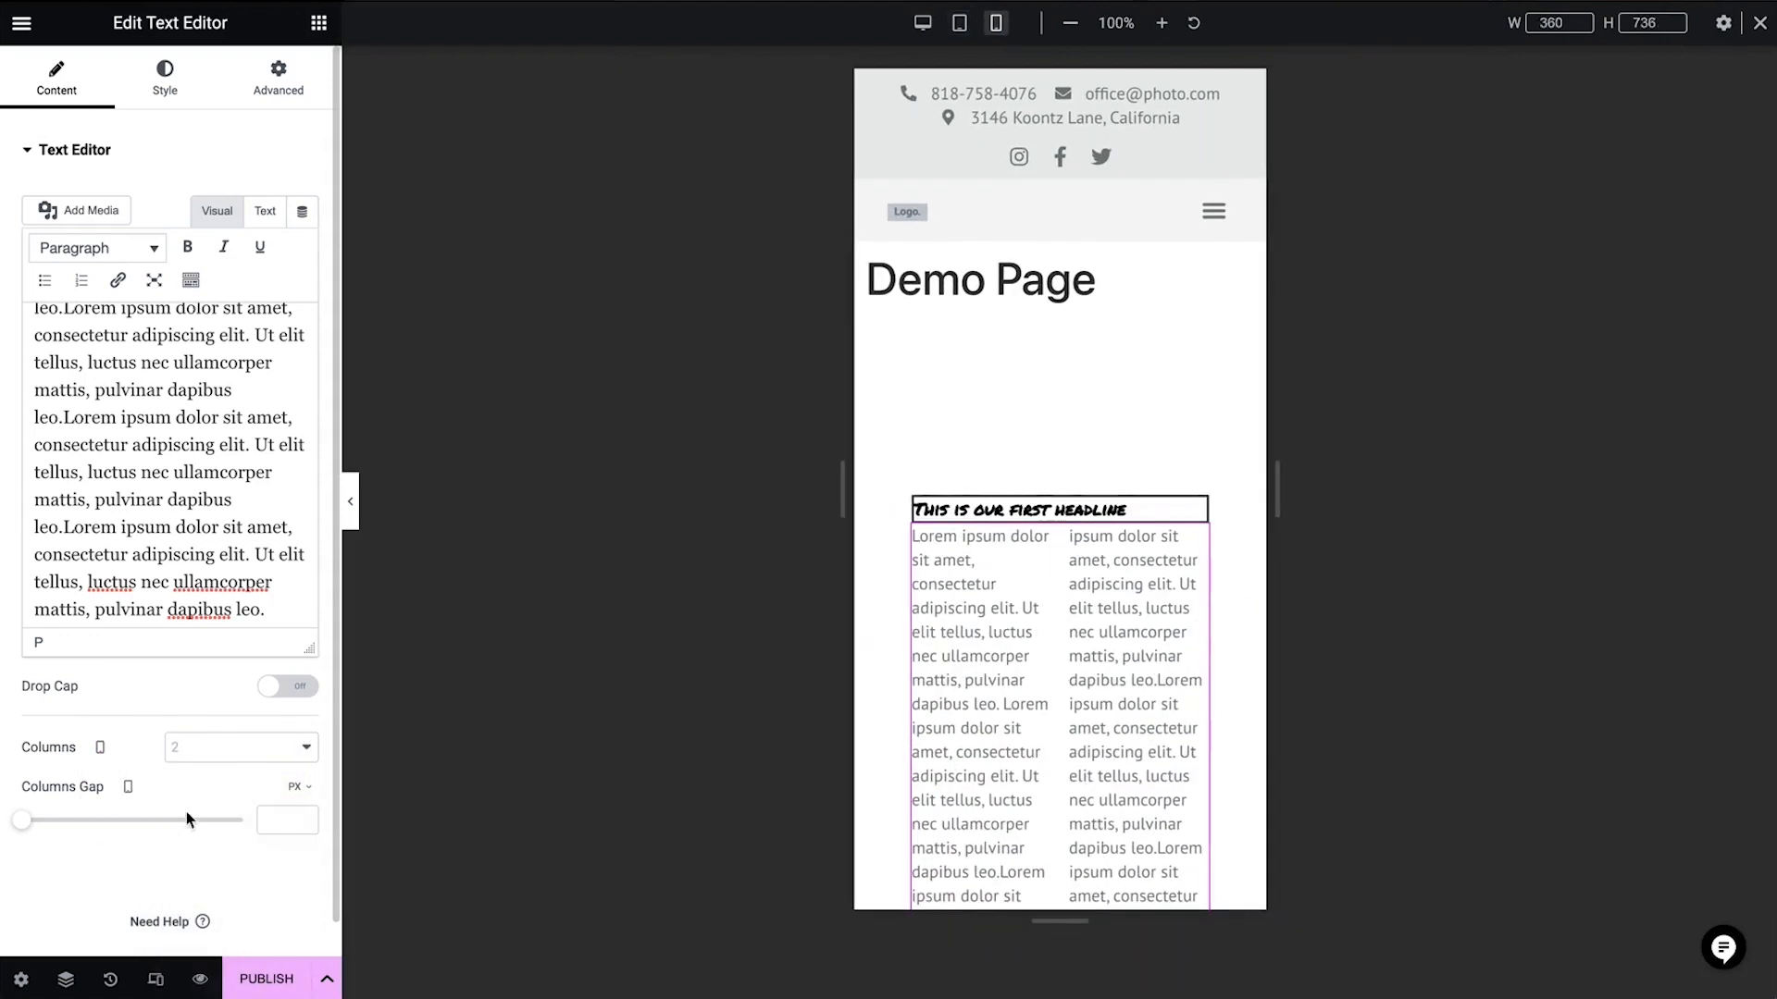
left_click(231, 752)
left_click(231, 772)
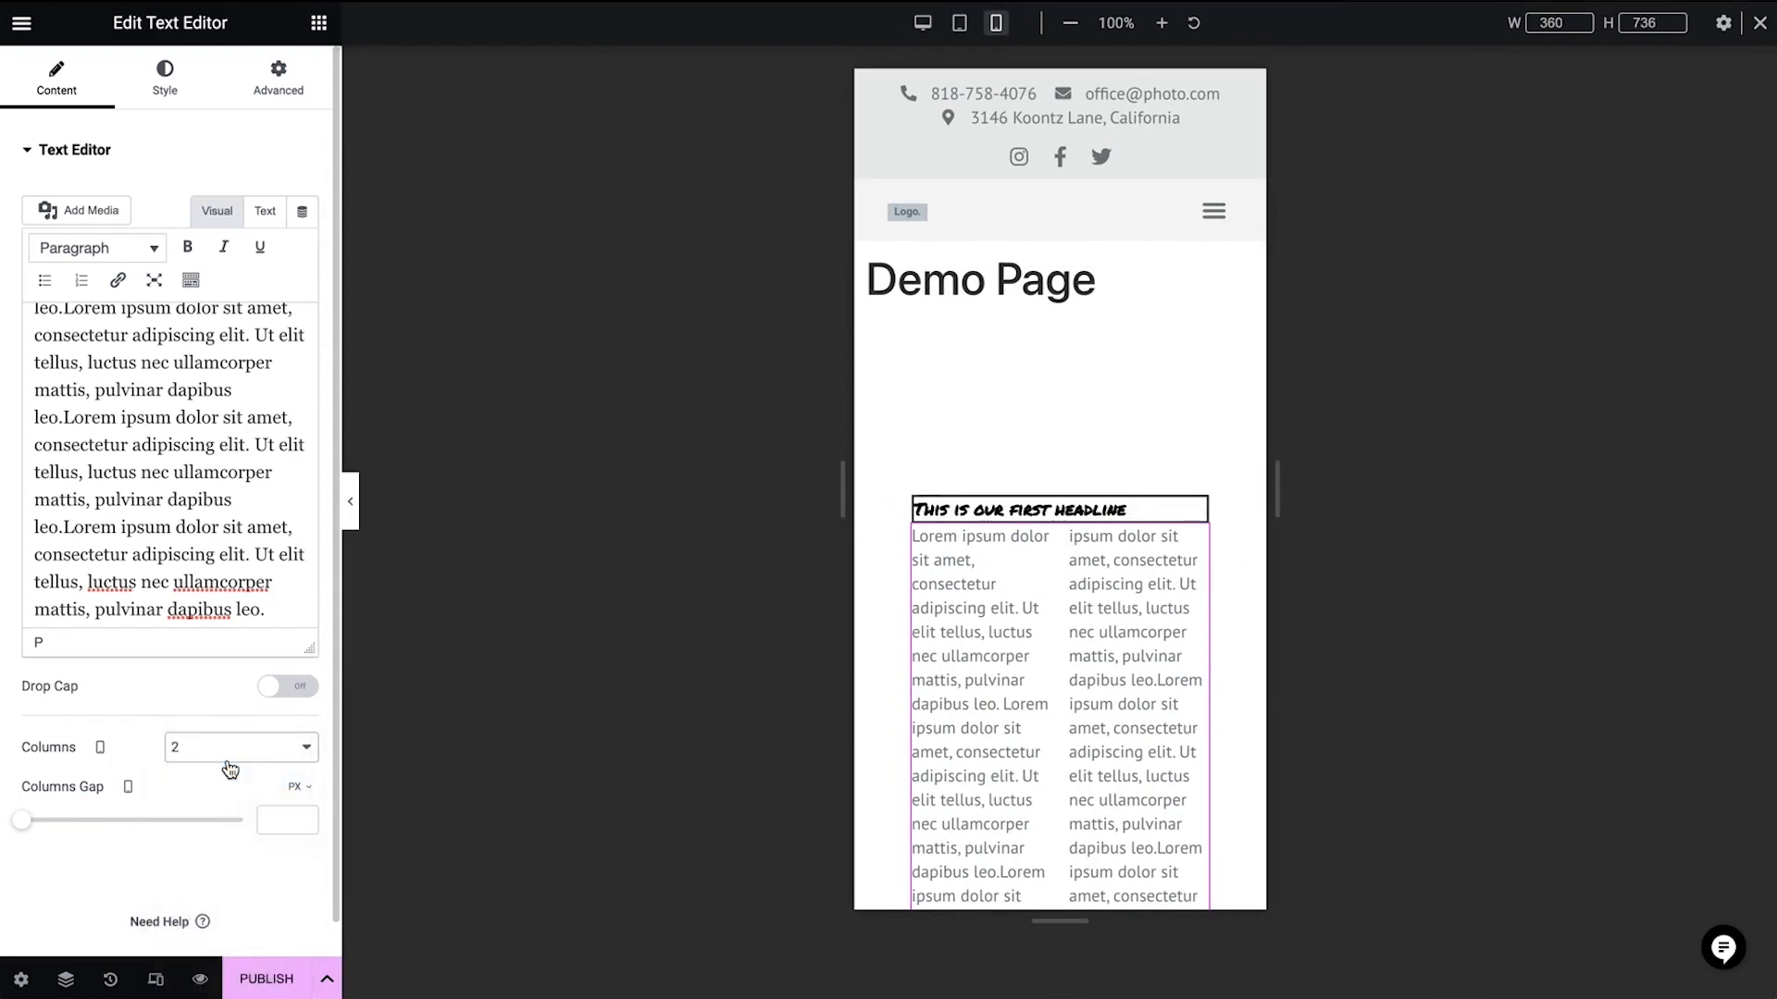
left_click(231, 754)
left_click(229, 731)
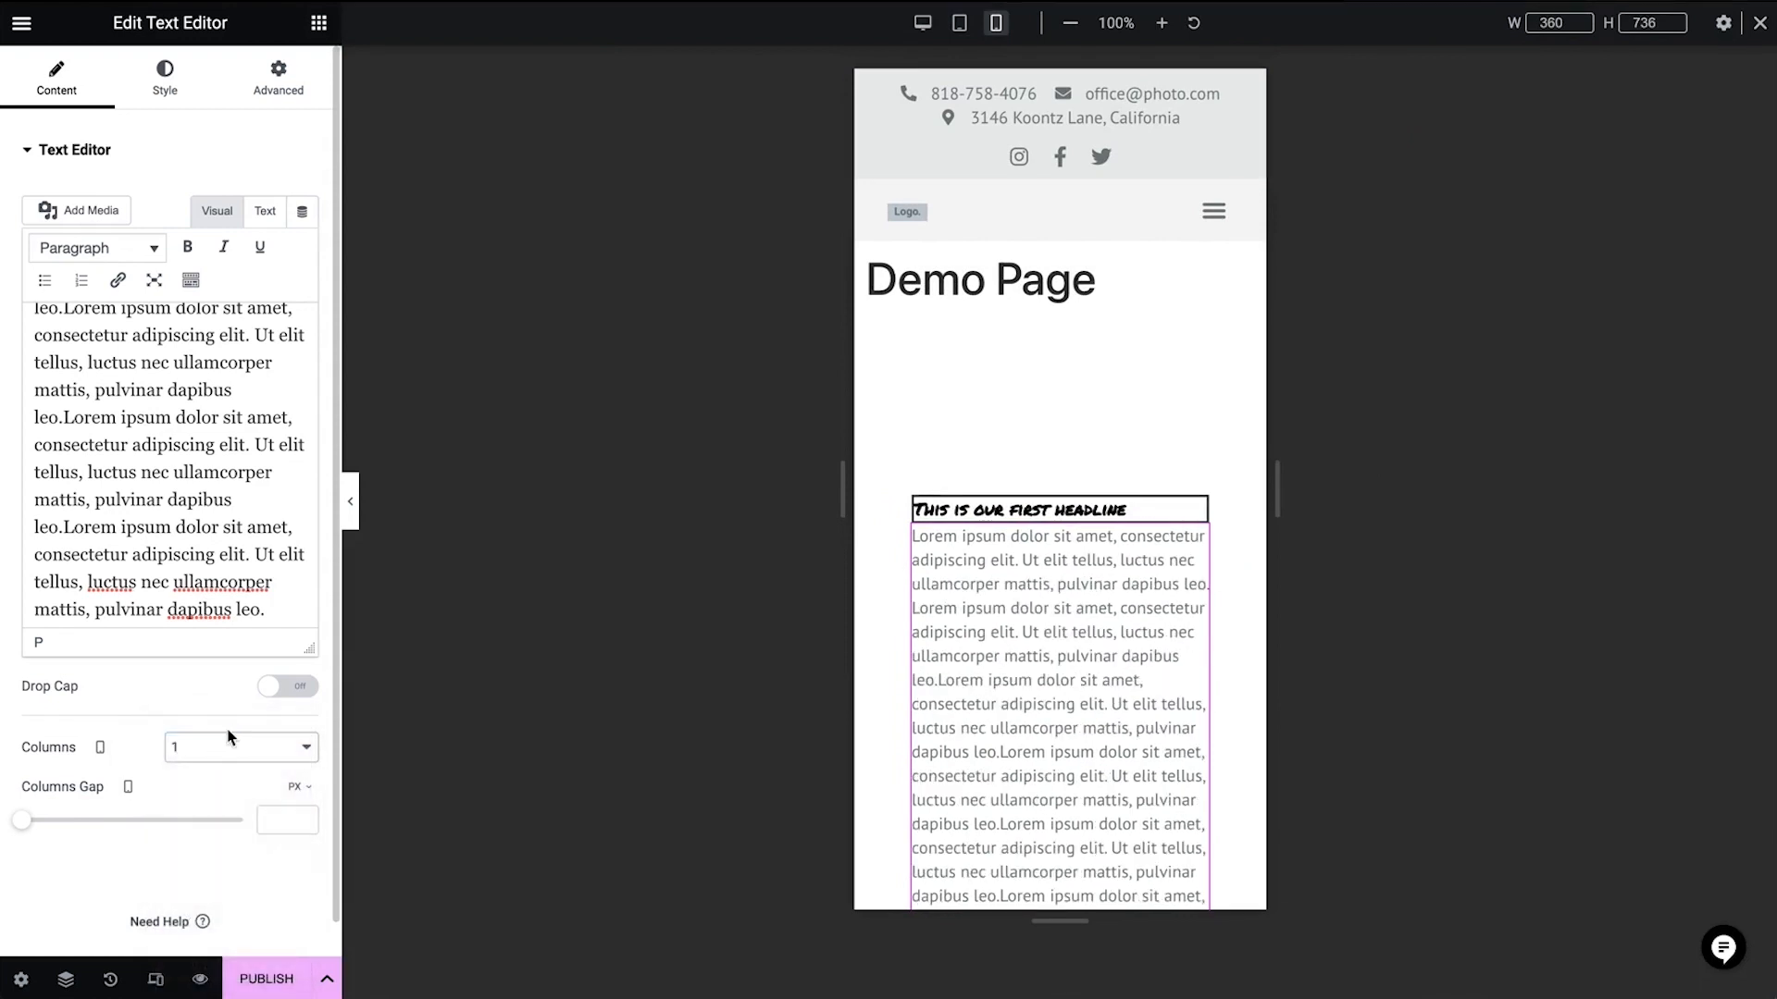
Return to desktop view and add a Button widget below the text columns
left_click(166, 81)
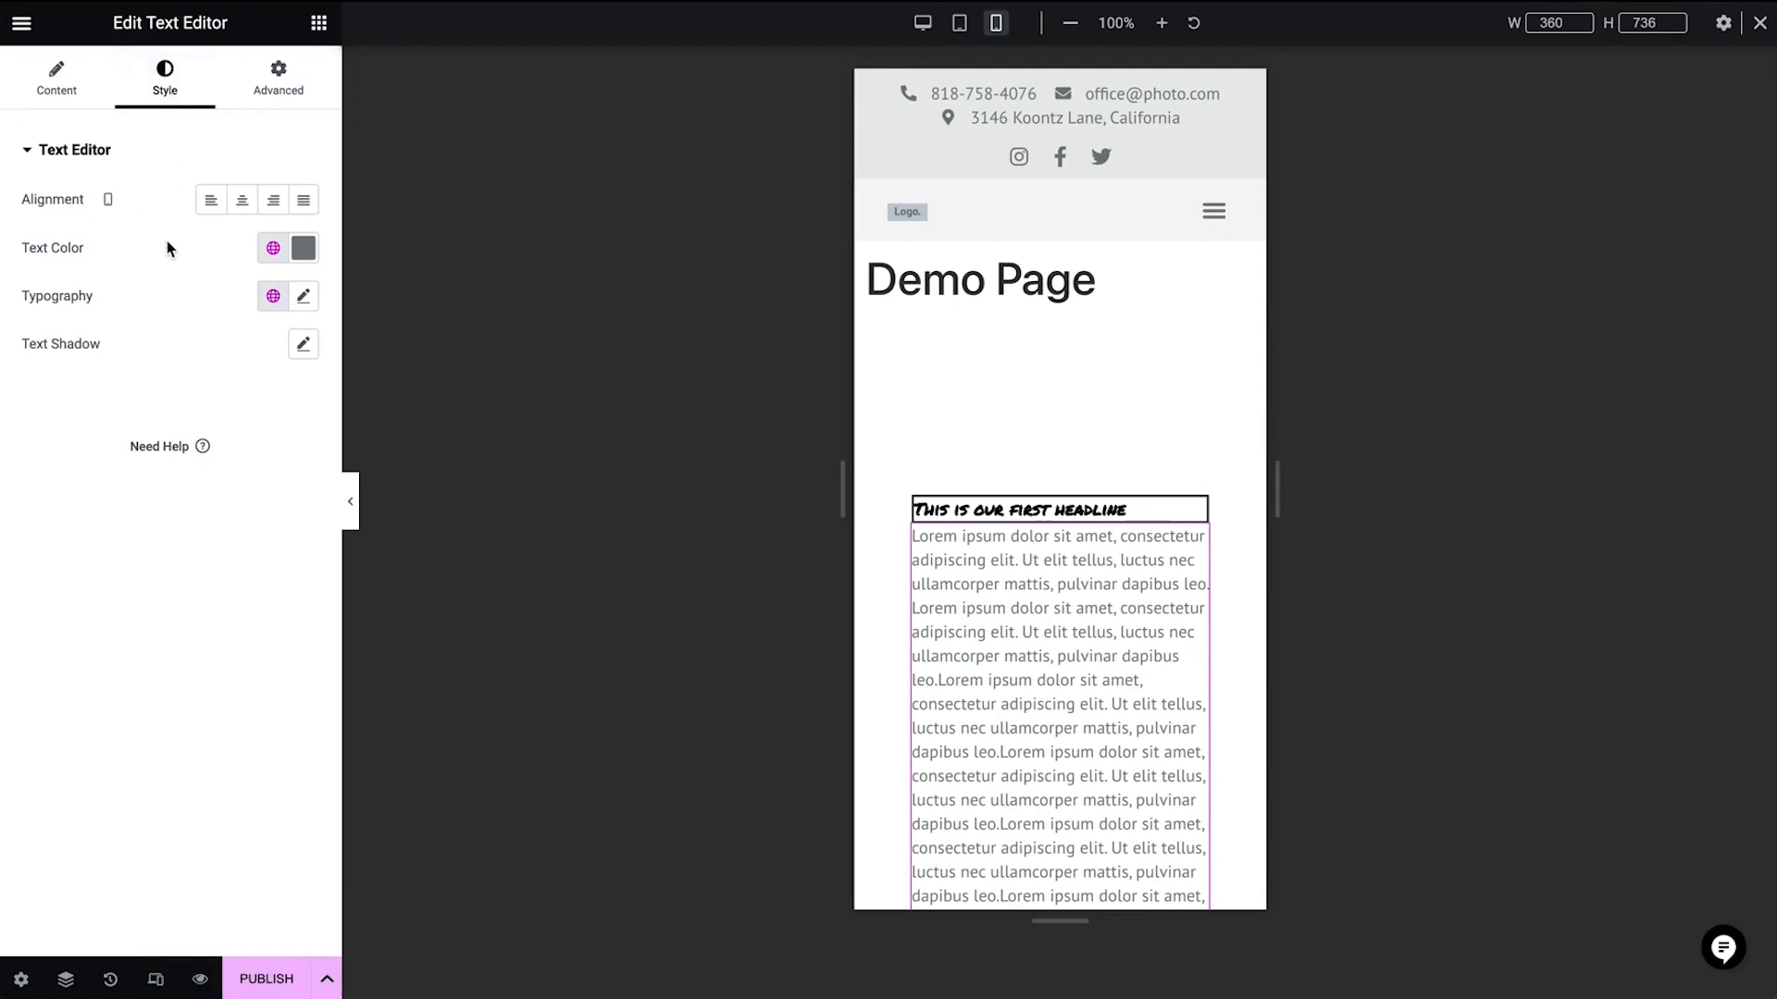
left_click(923, 23)
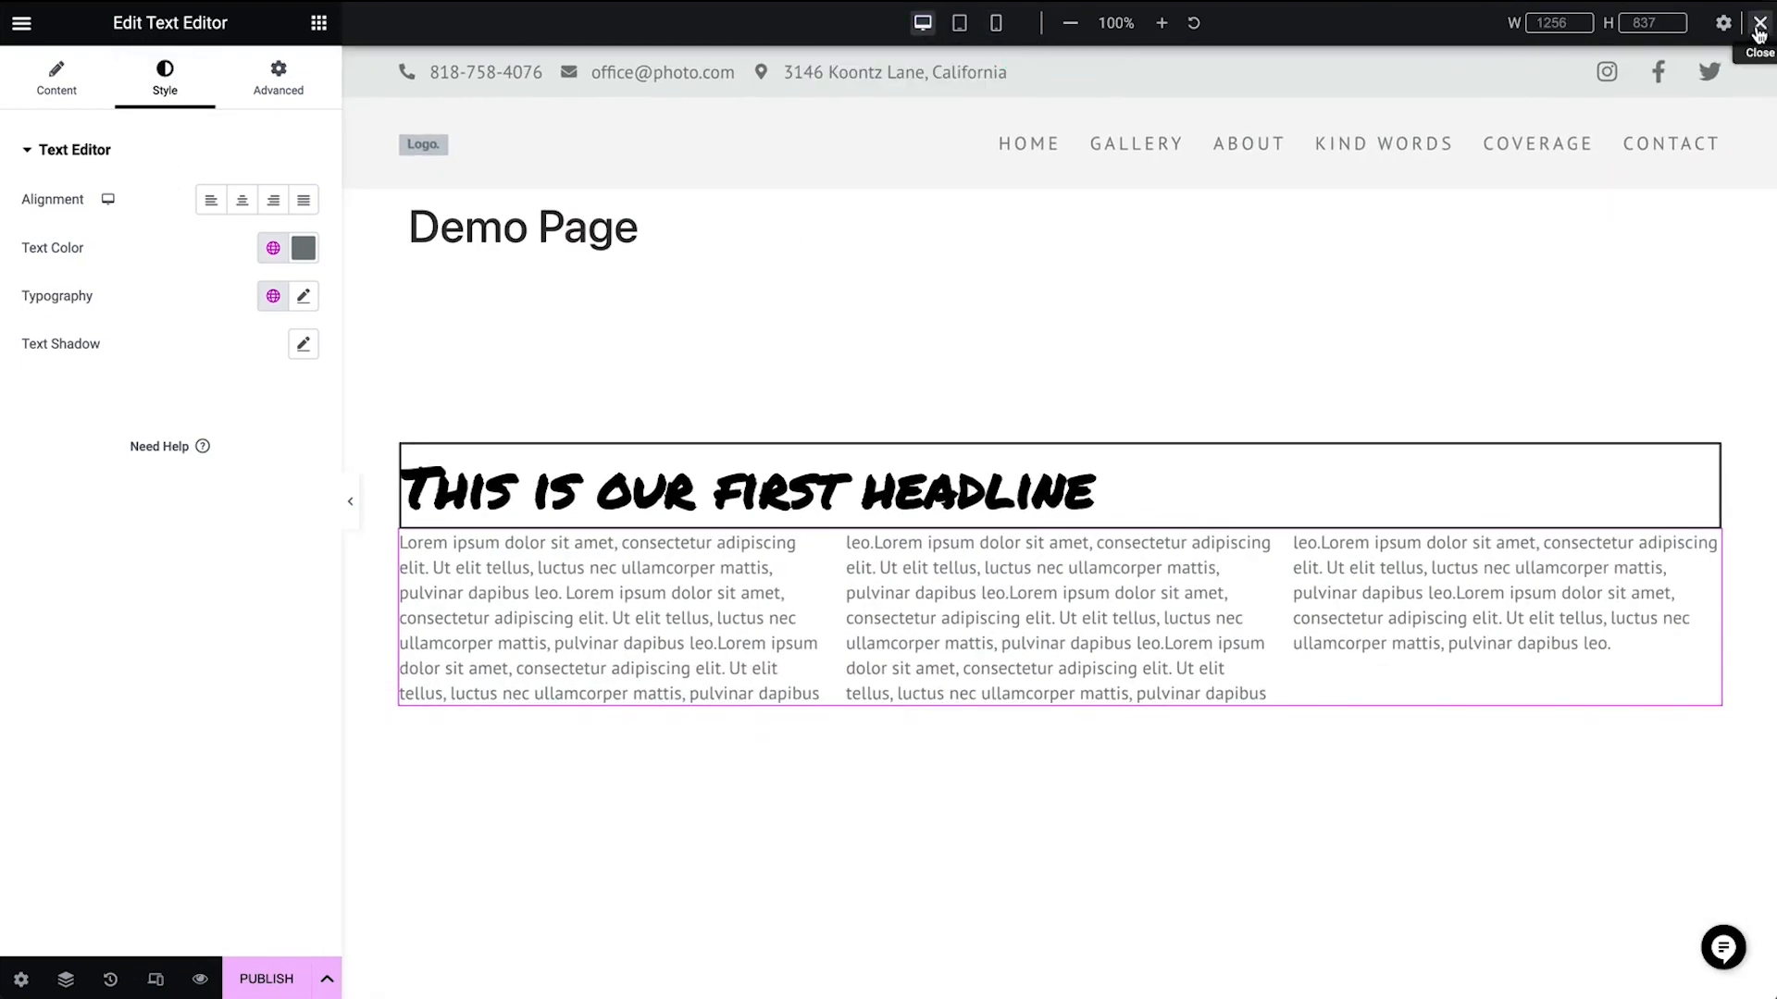
left_click(1759, 25)
left_click(318, 22)
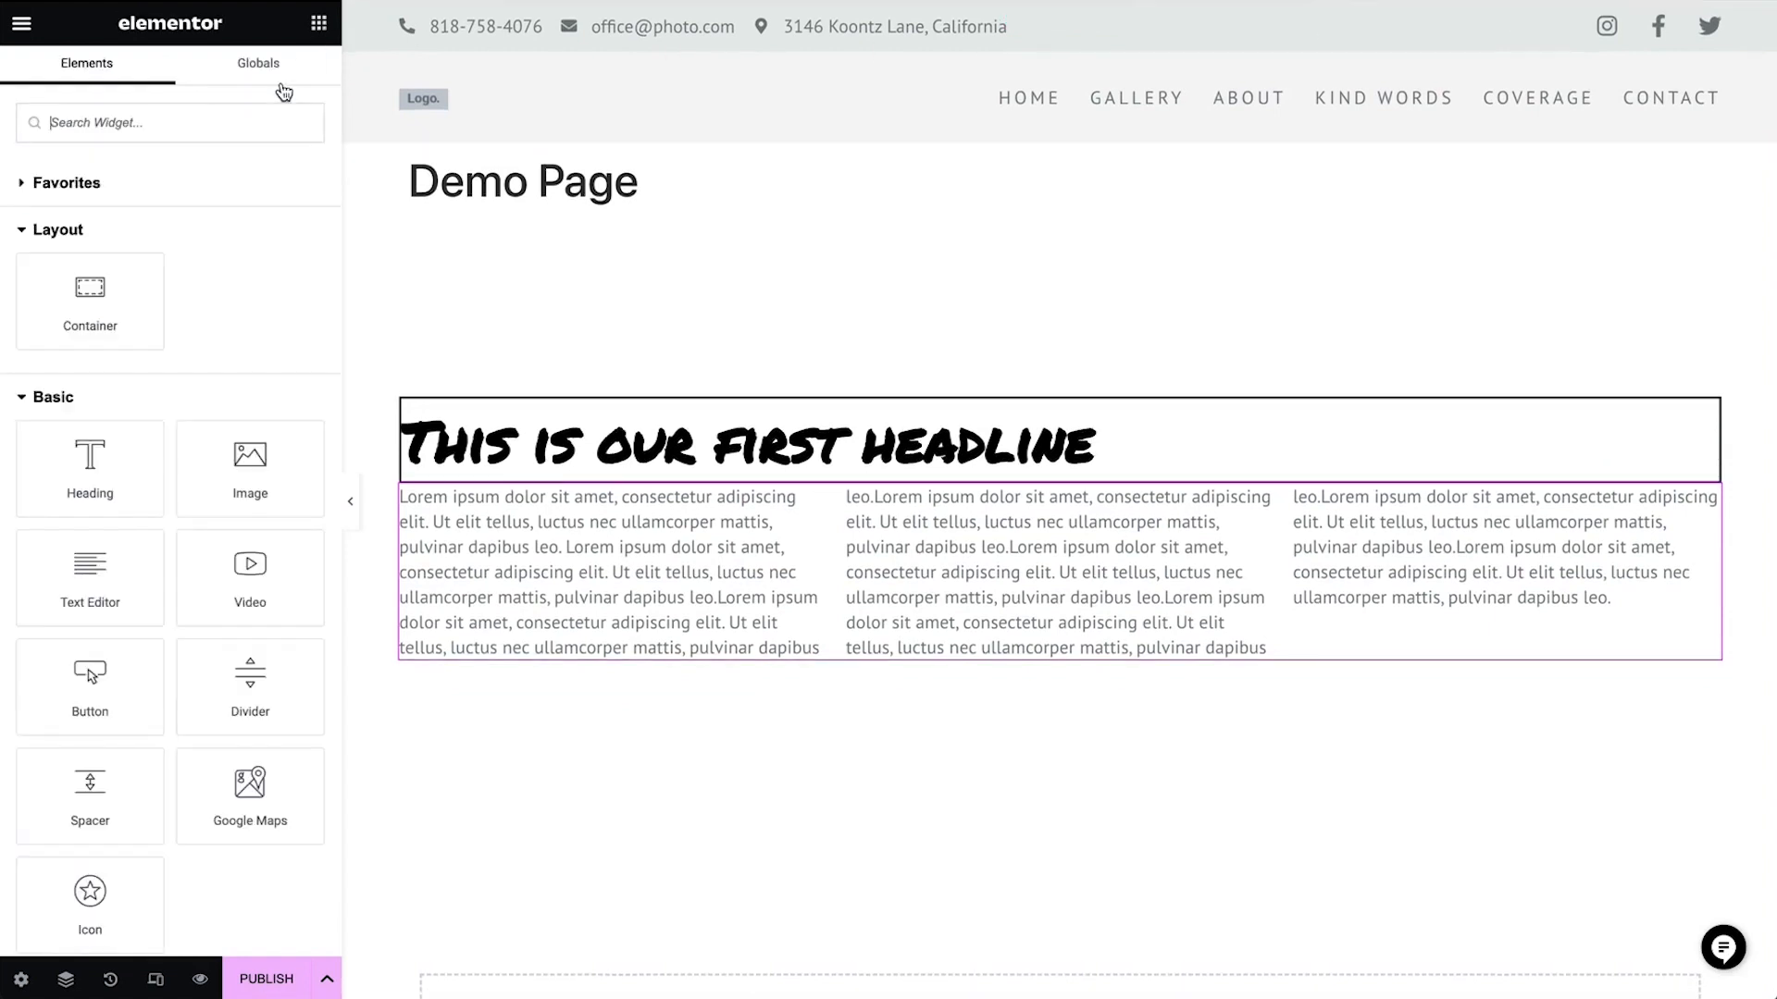
left_click_drag(75, 712, 551, 659)
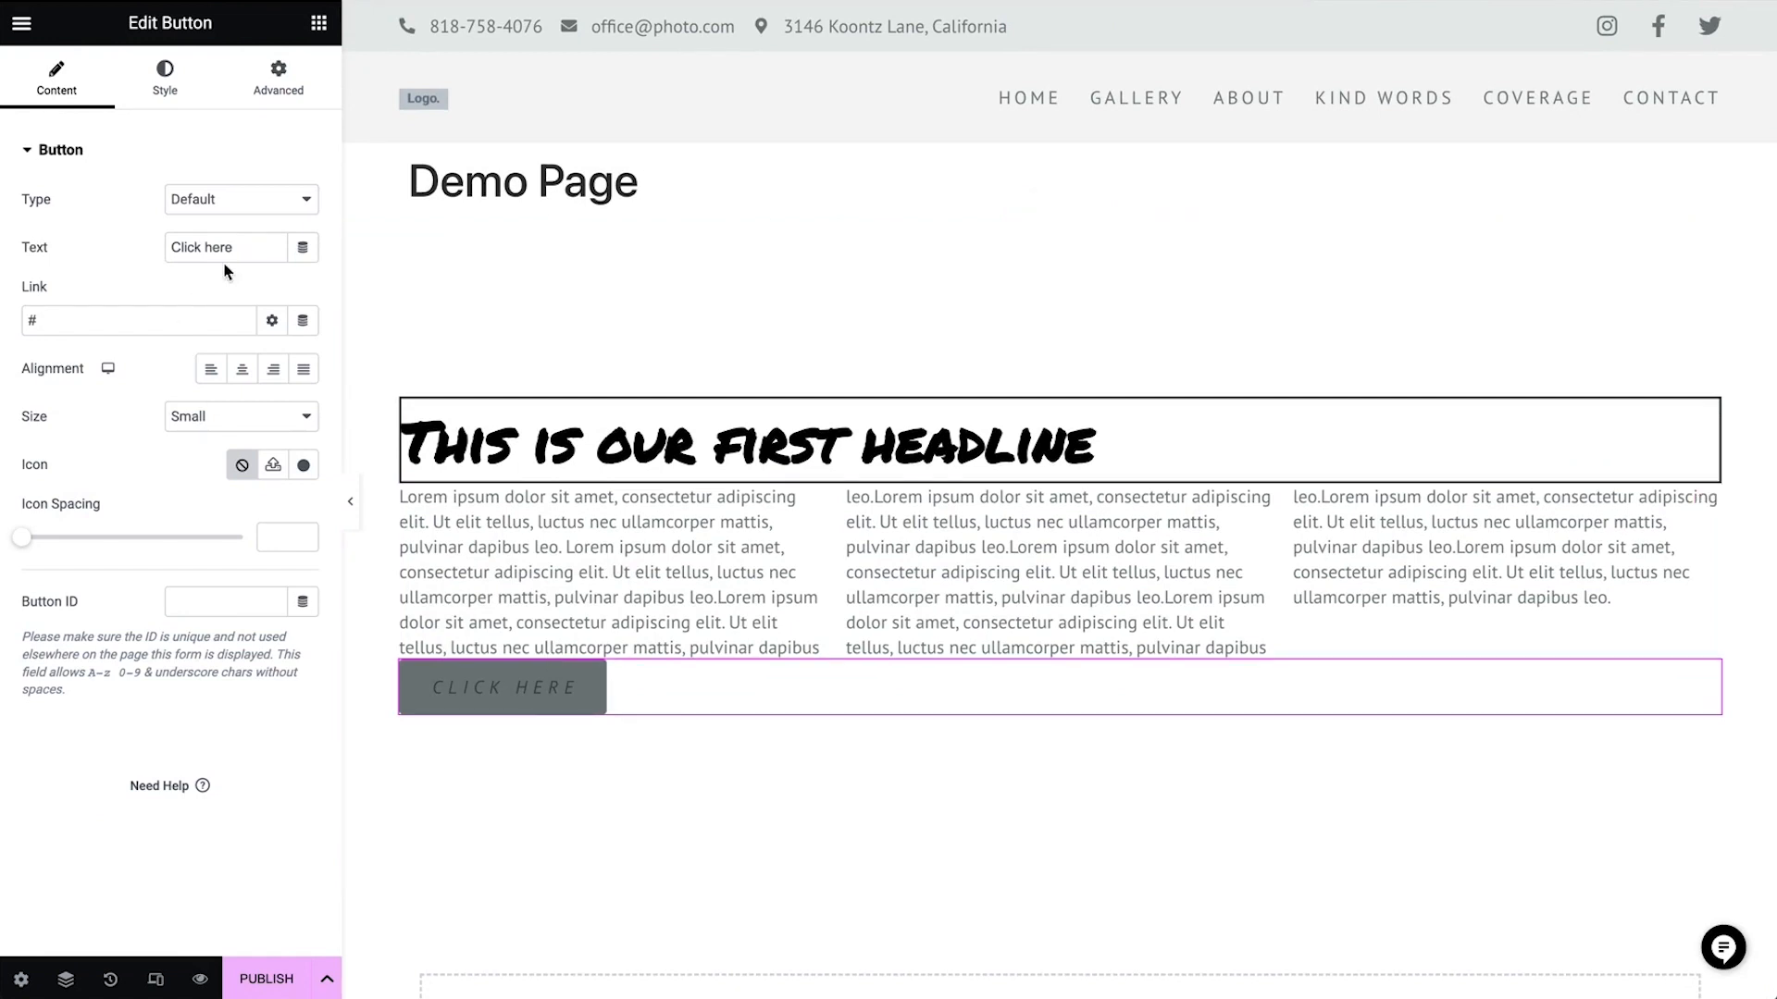
Set the button text to "Discover More"
triple_click(250, 242)
type("Discover More")
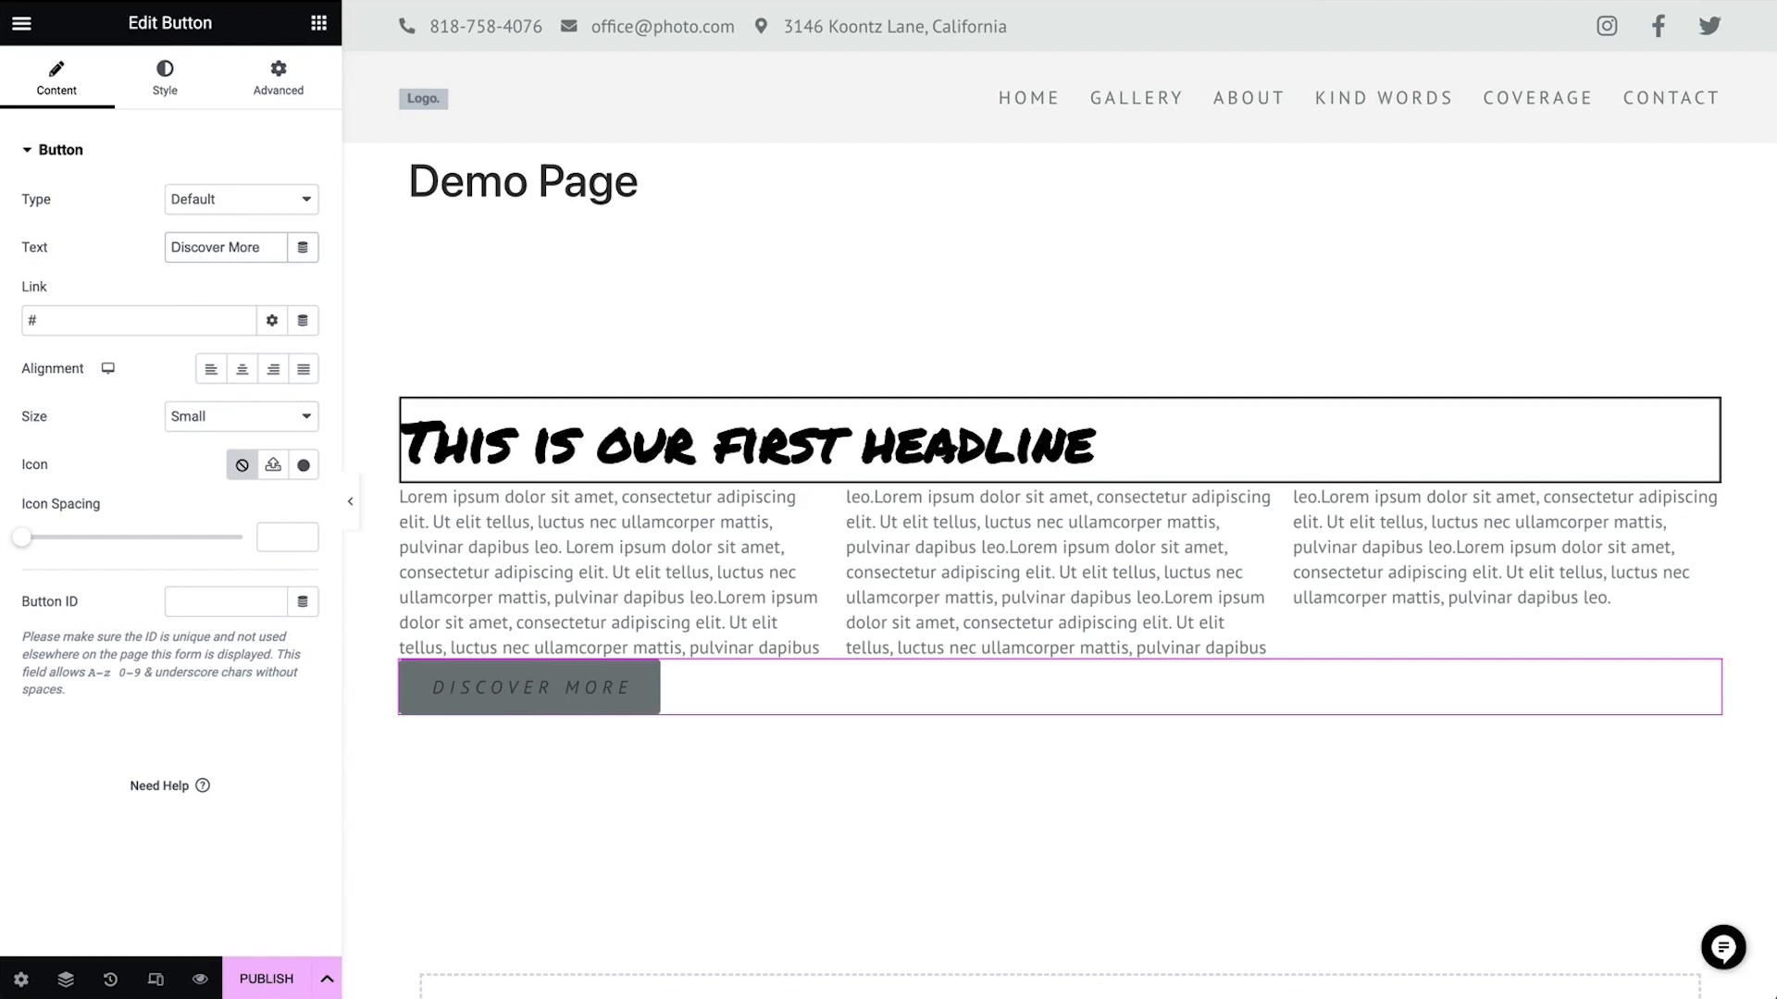
Try linking the button to the about page, then empty the link field
left_click(129, 320)
key("BackSpace")
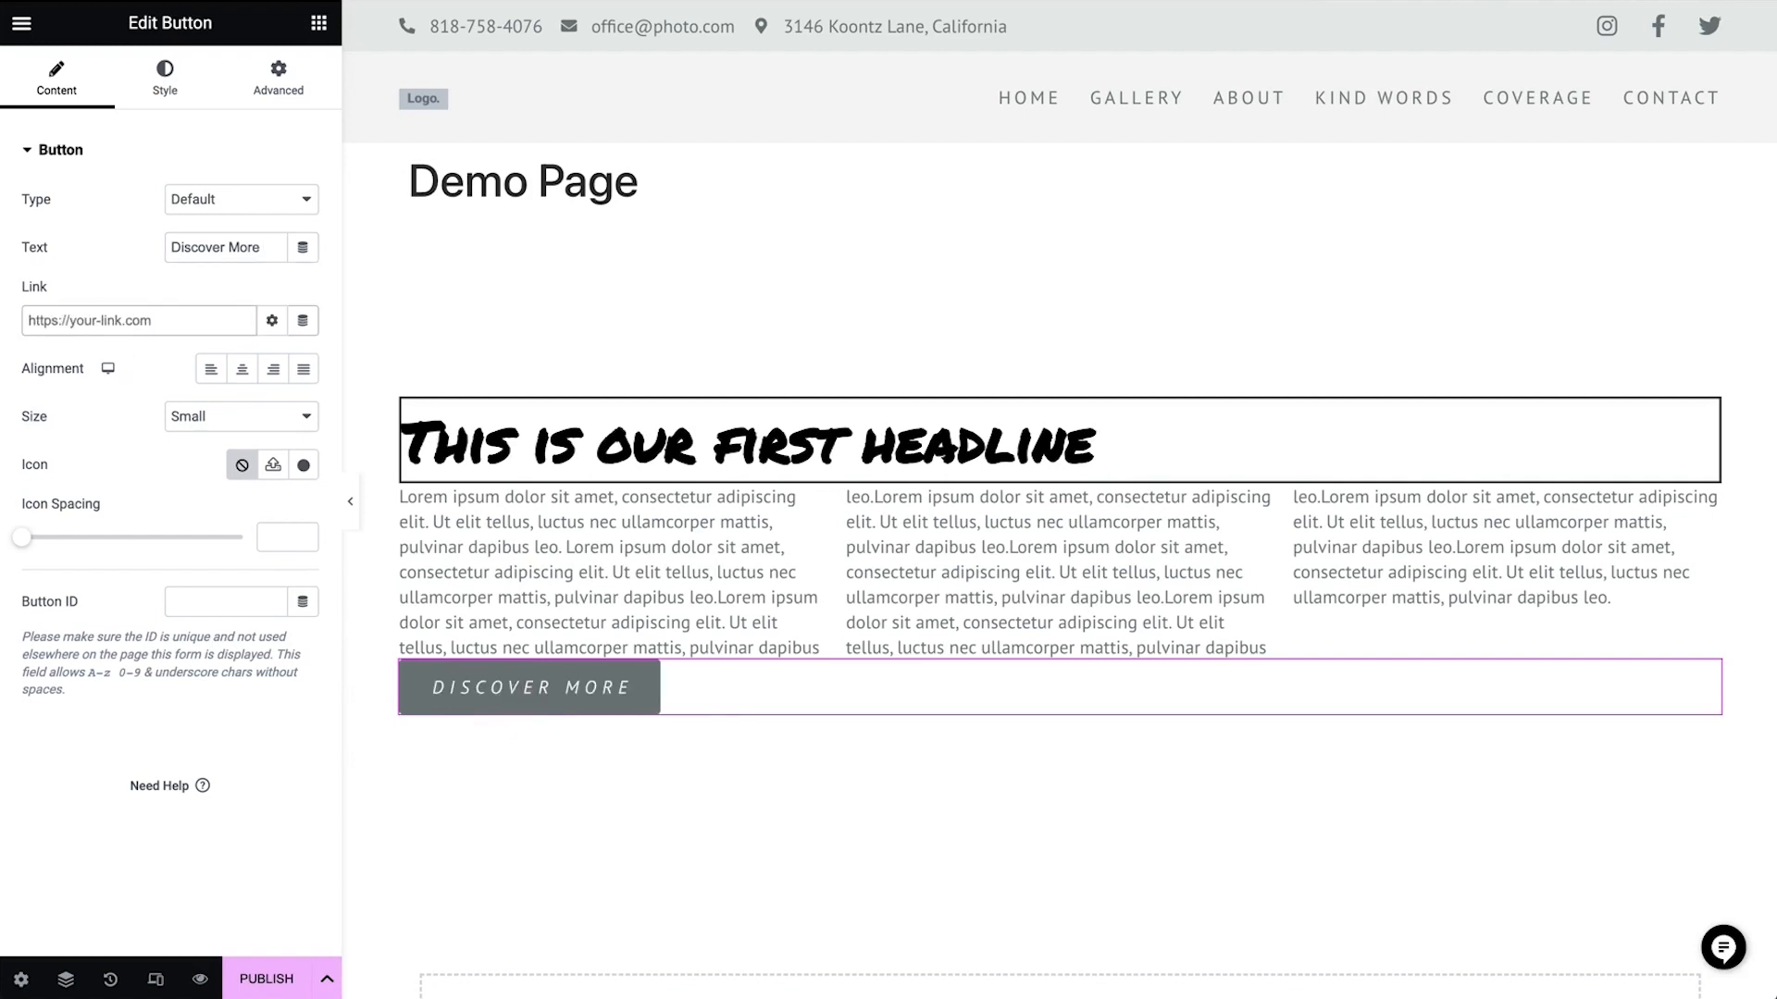
type("about")
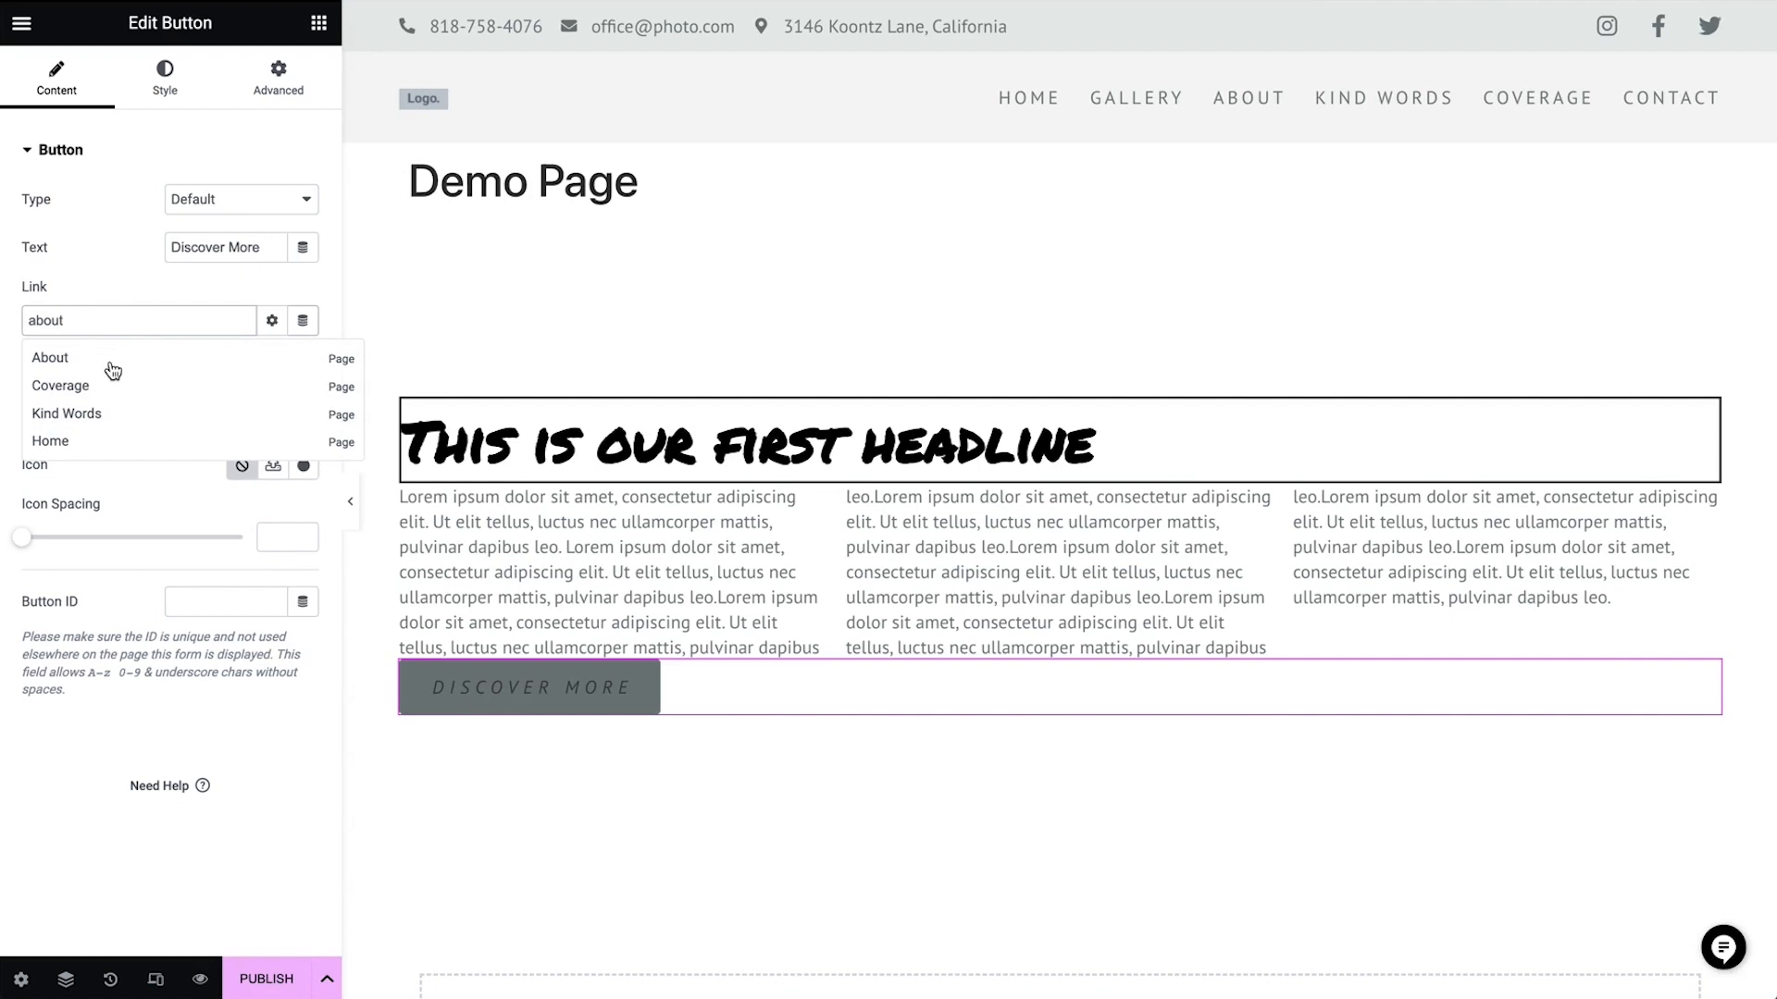
double_click(92, 321)
key("BackSpace")
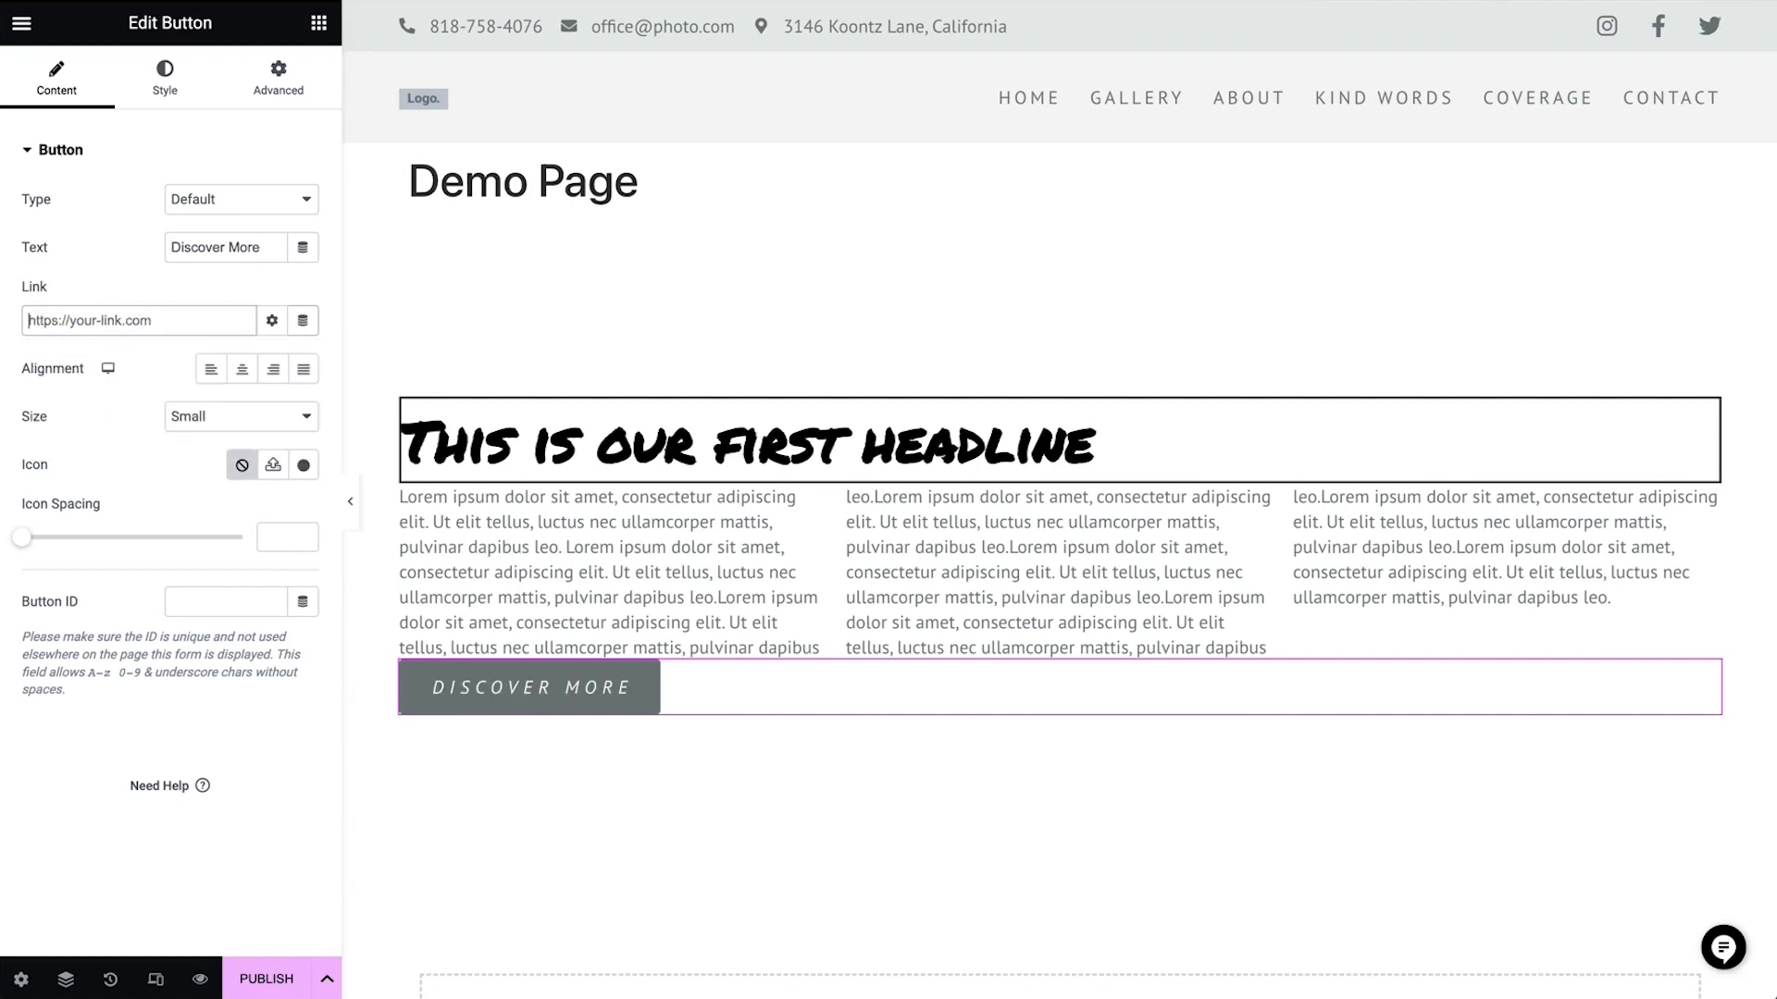
Try the button's center, right and justified alignments, settling on left alignment
left_click(241, 372)
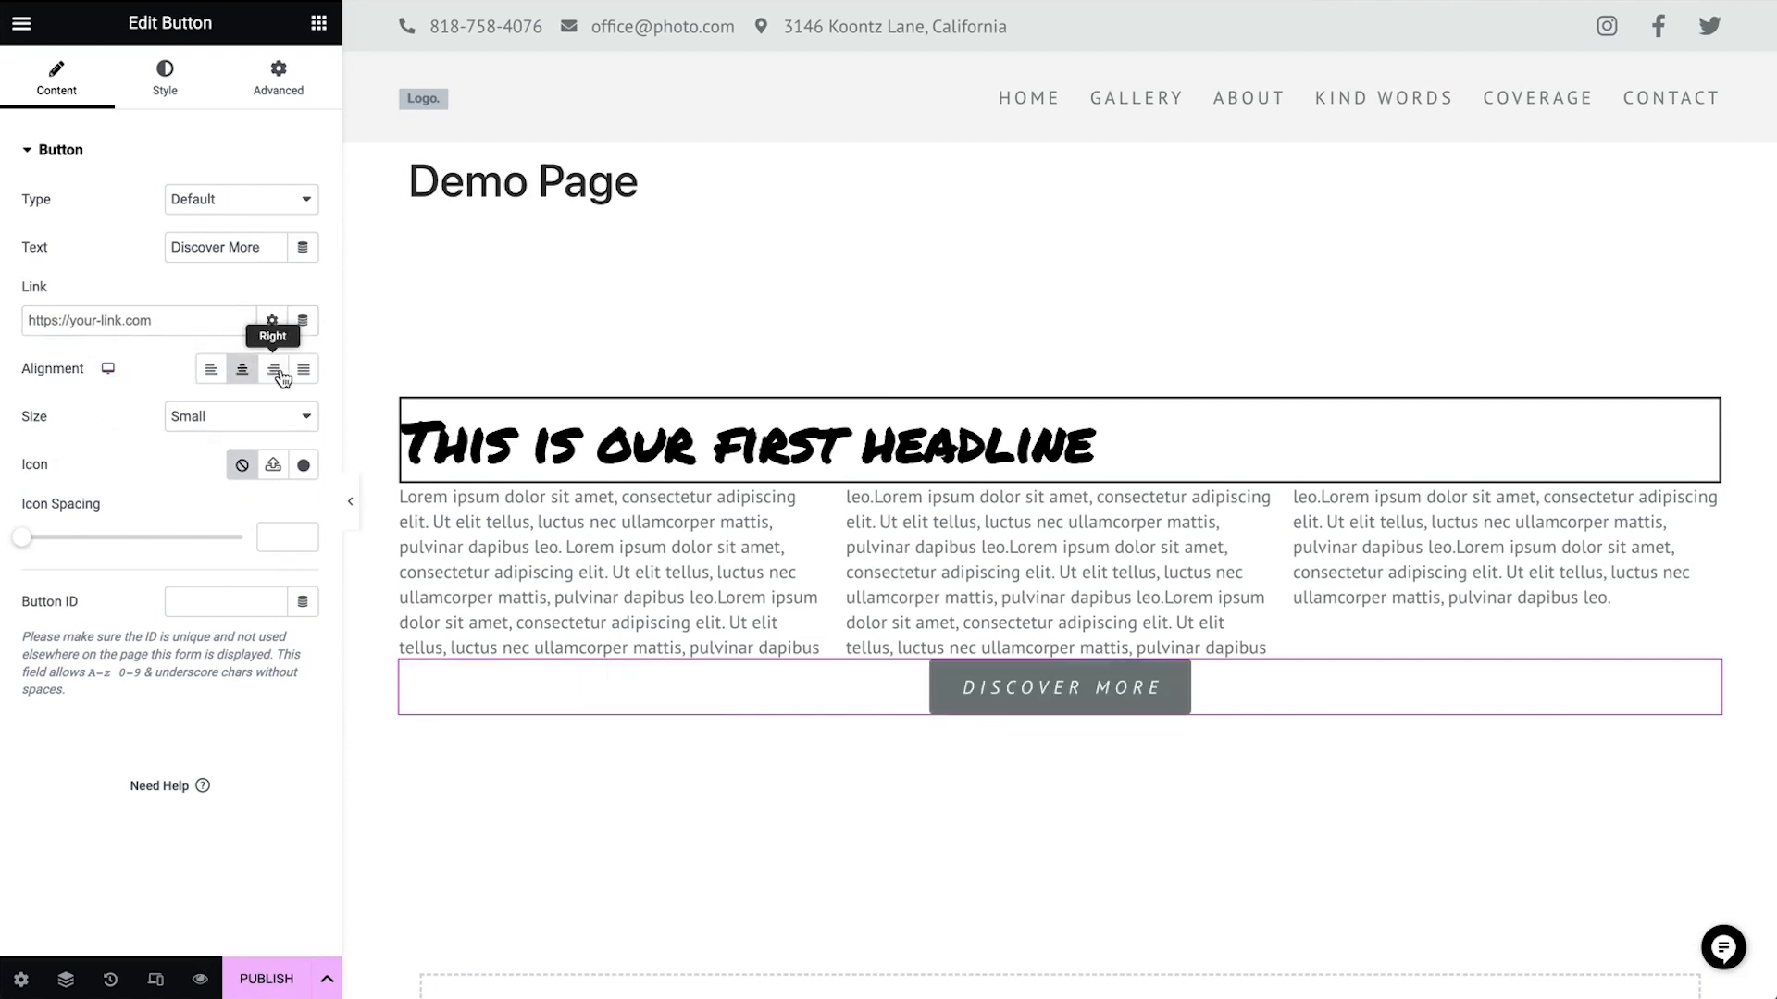
left_click(275, 372)
left_click(316, 378)
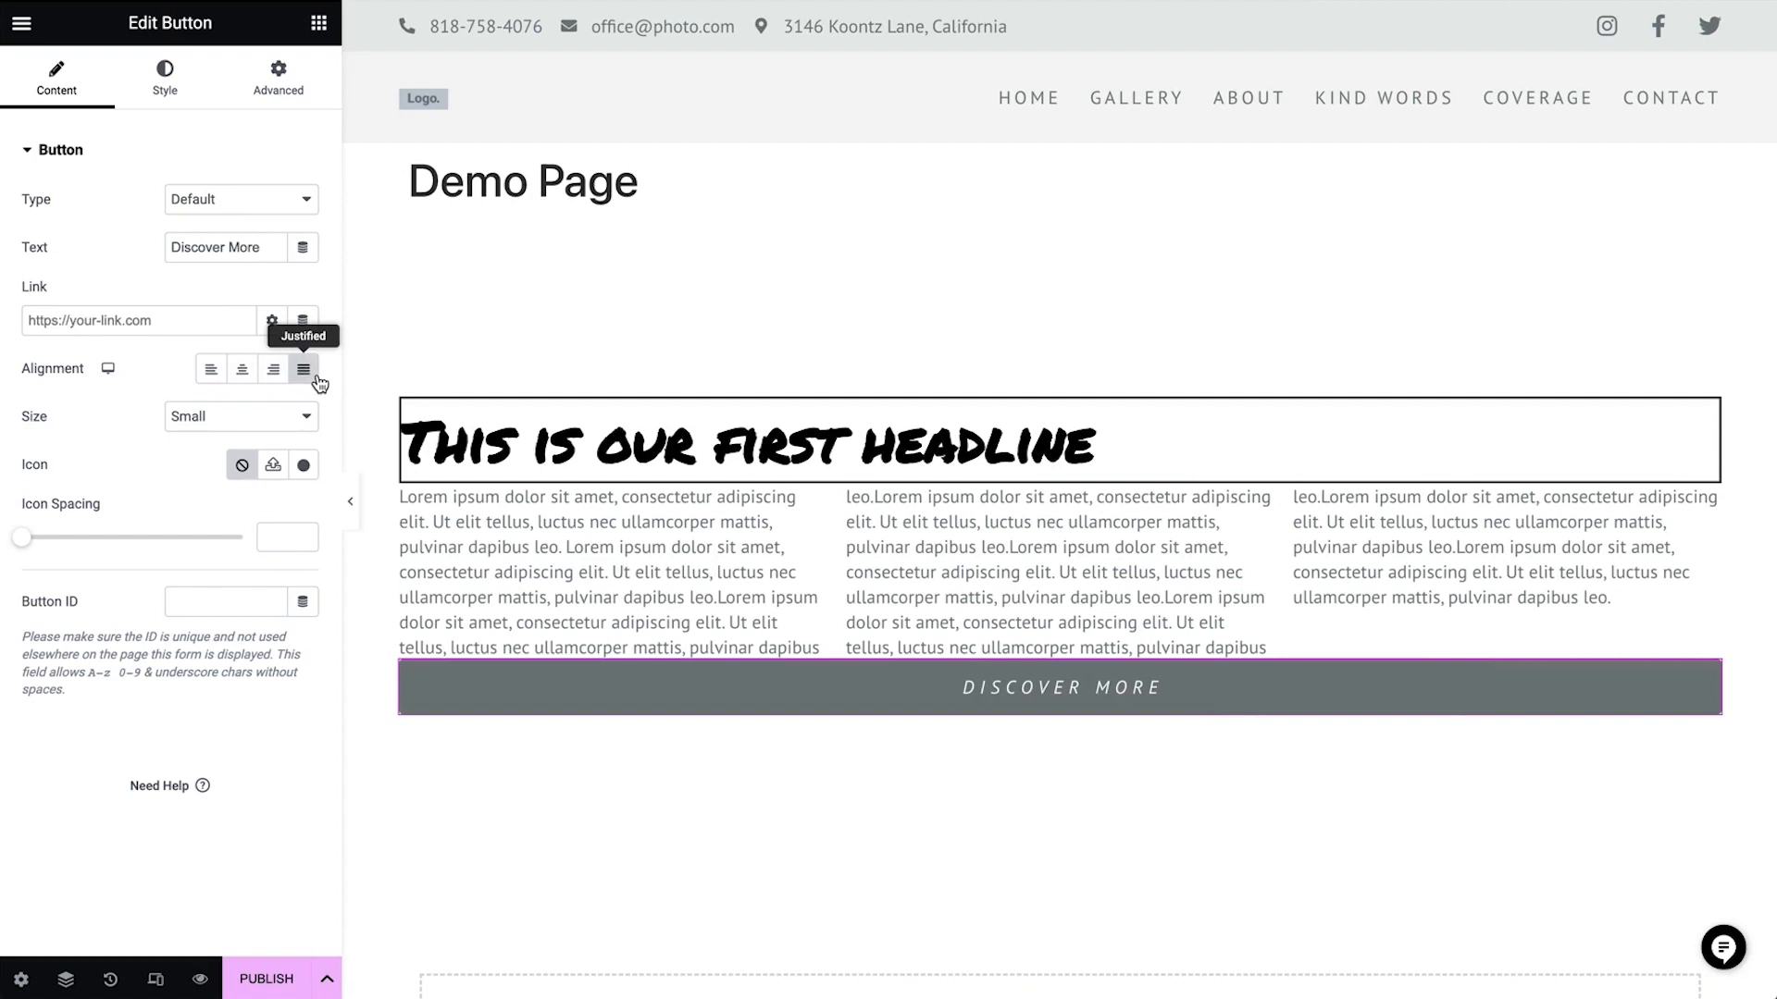
left_click(207, 381)
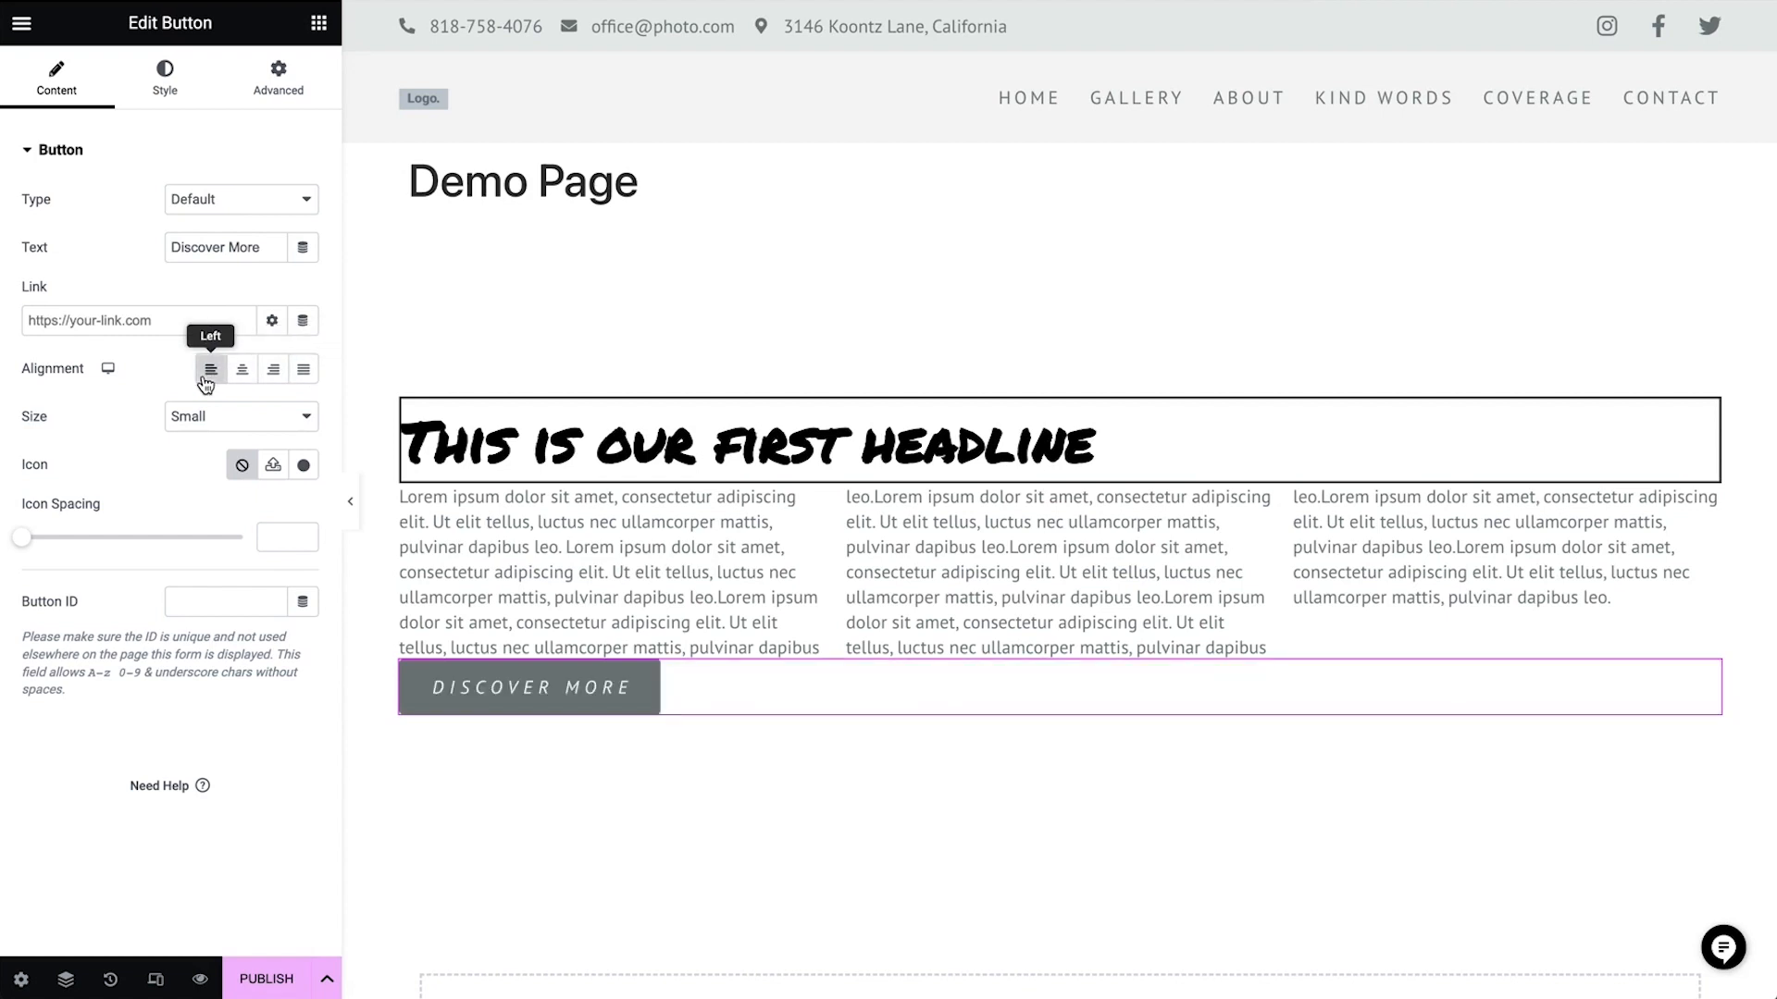
Set the button size to Large
left_click(284, 418)
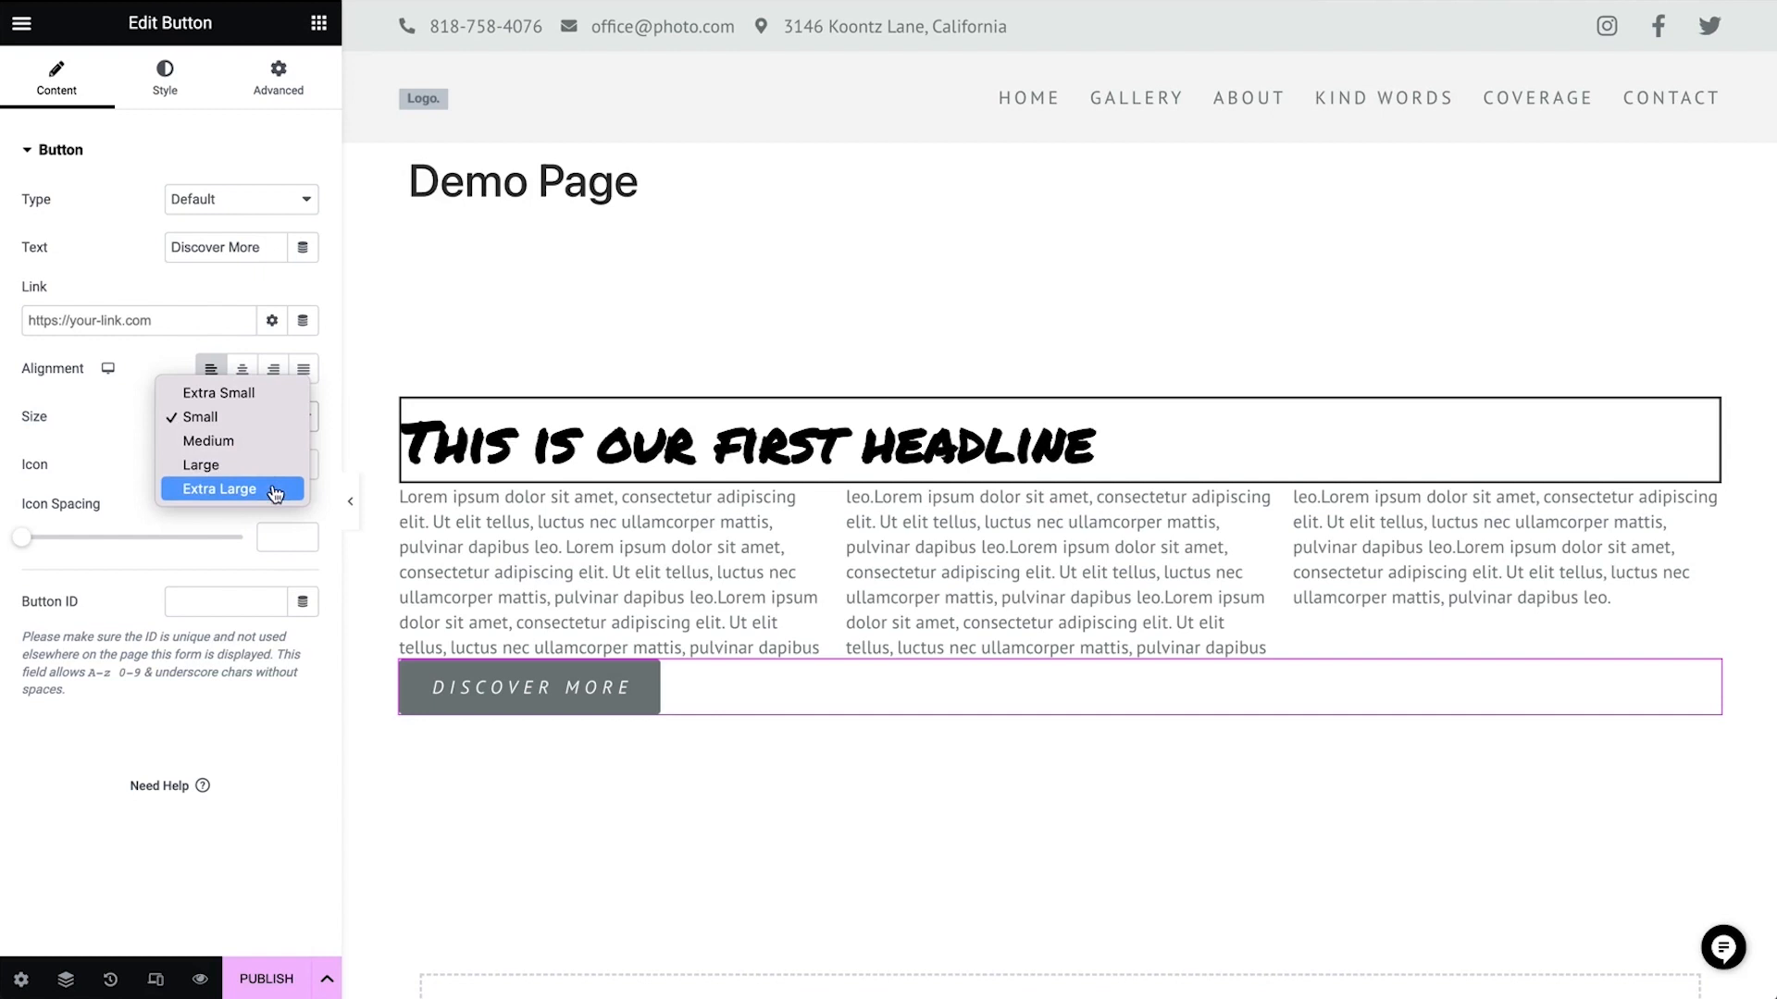
left_click(232, 467)
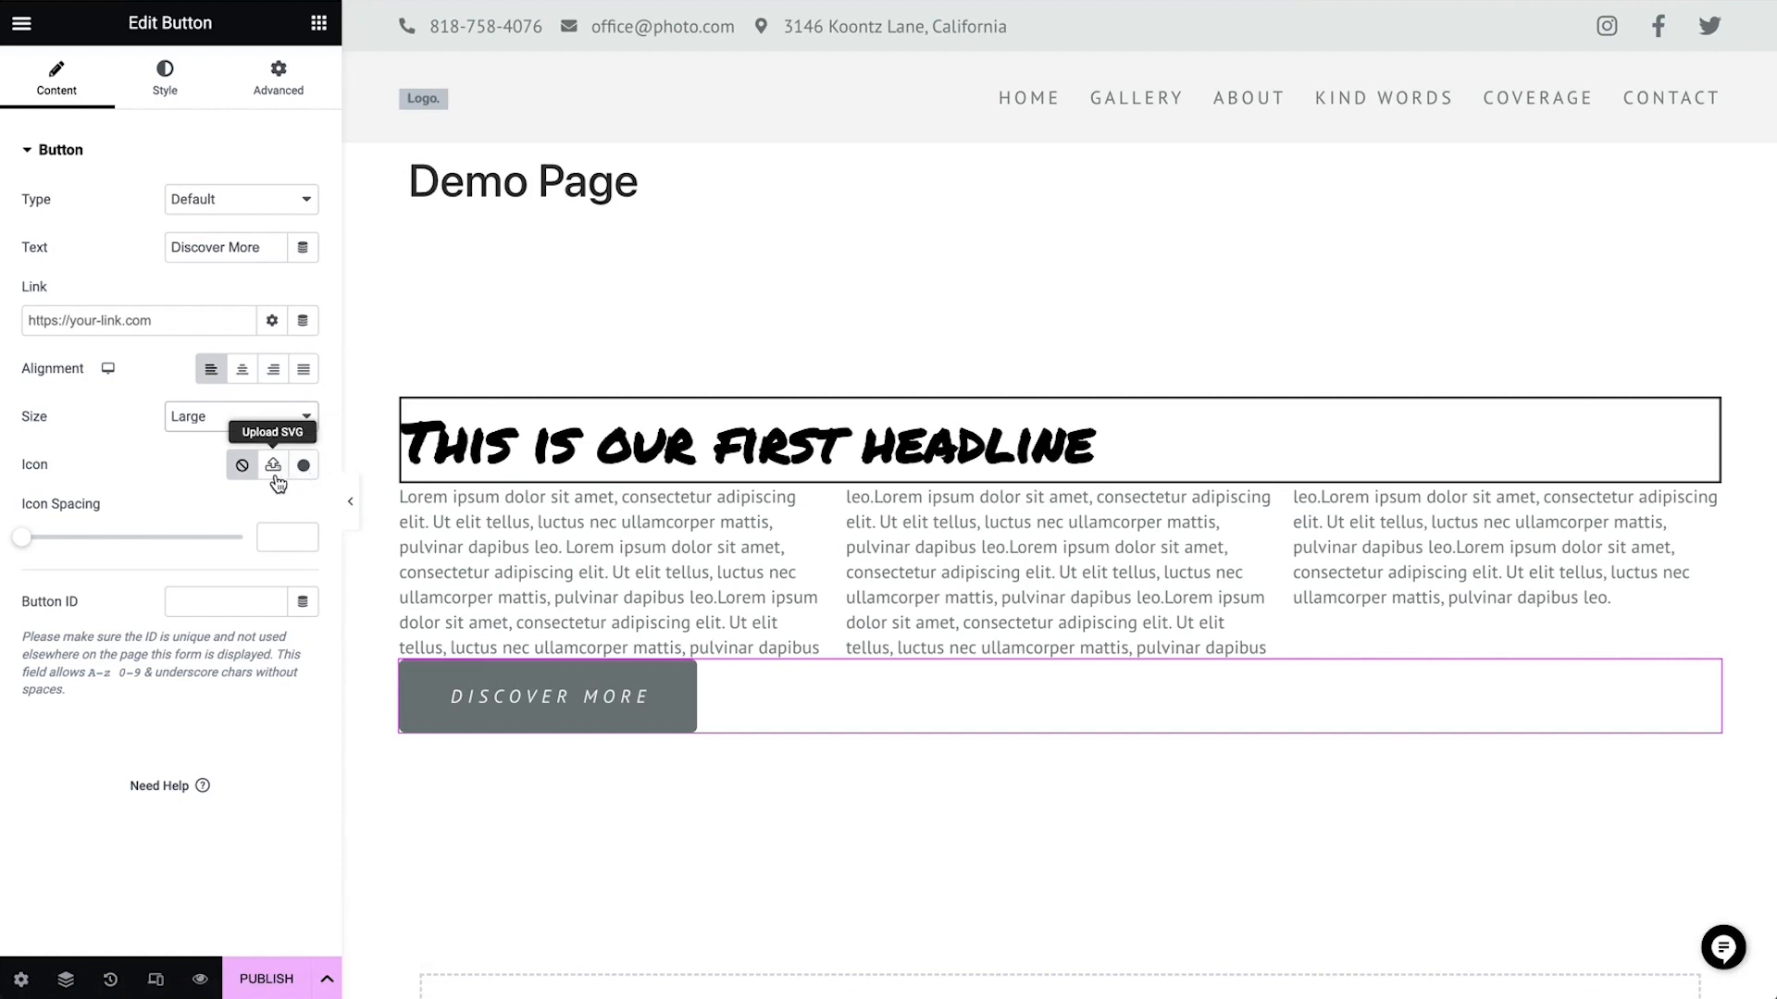
Add a right-pointing circled arrow icon to the button from the icon library, searching for "arro"
left_click(303, 465)
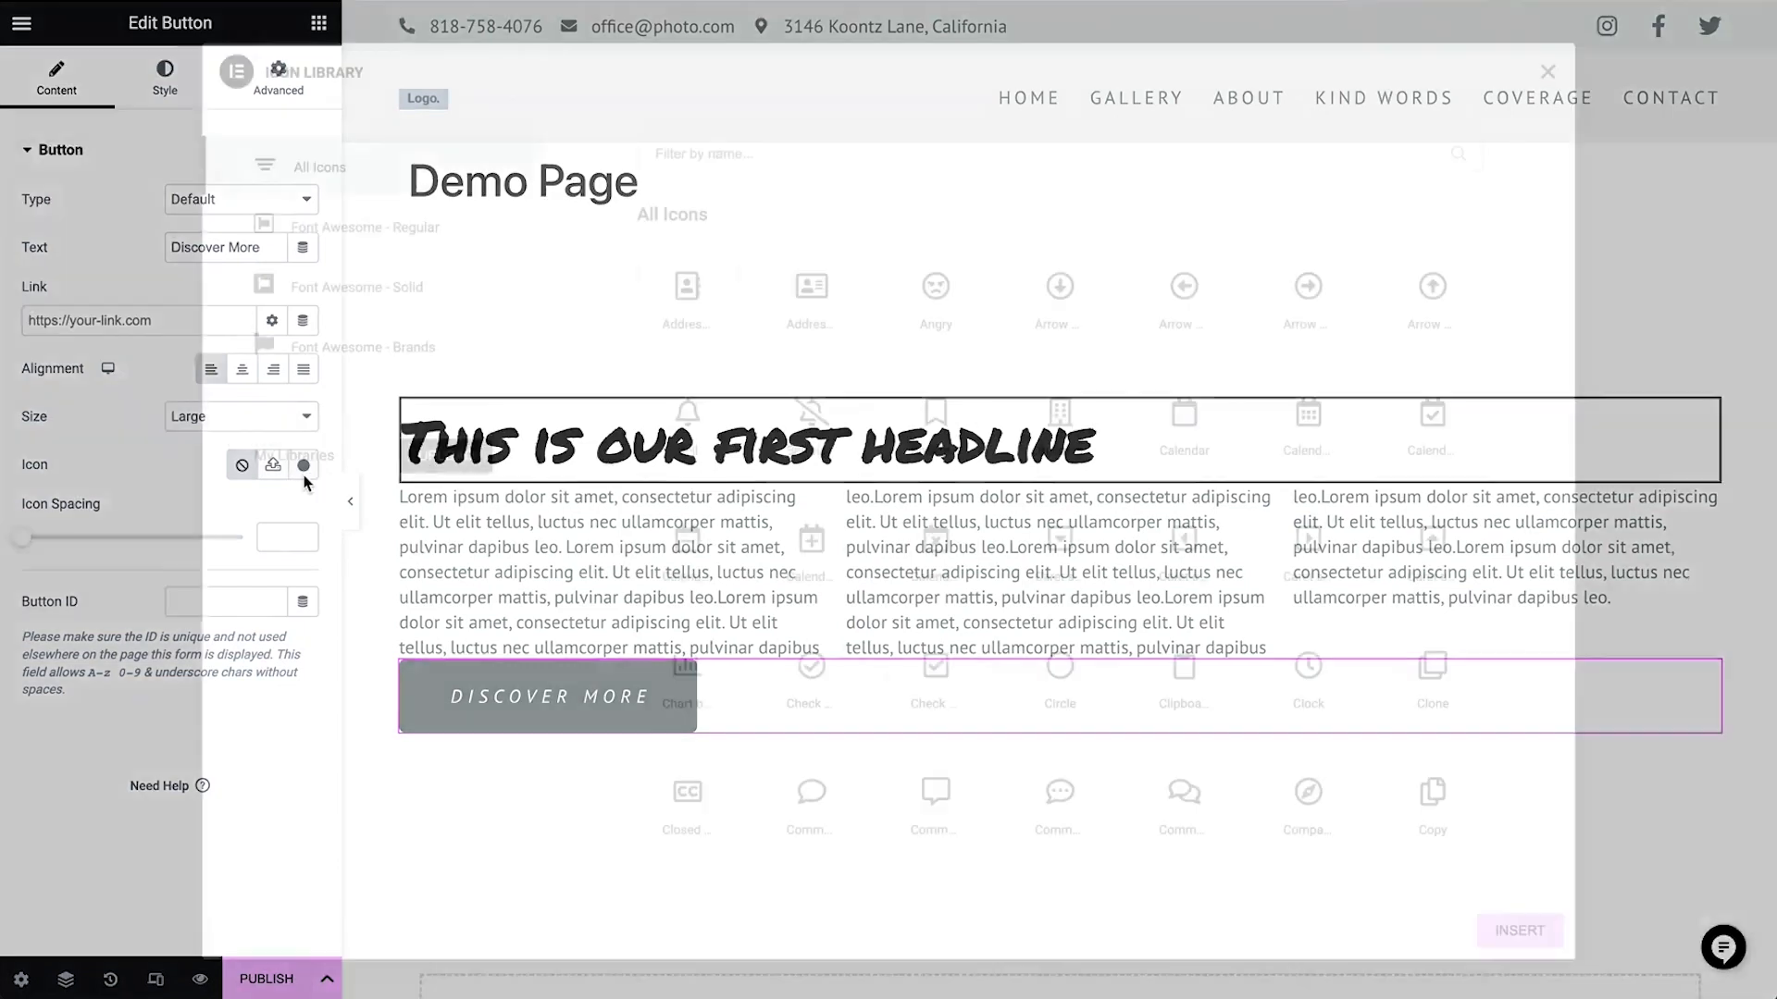
type("arro")
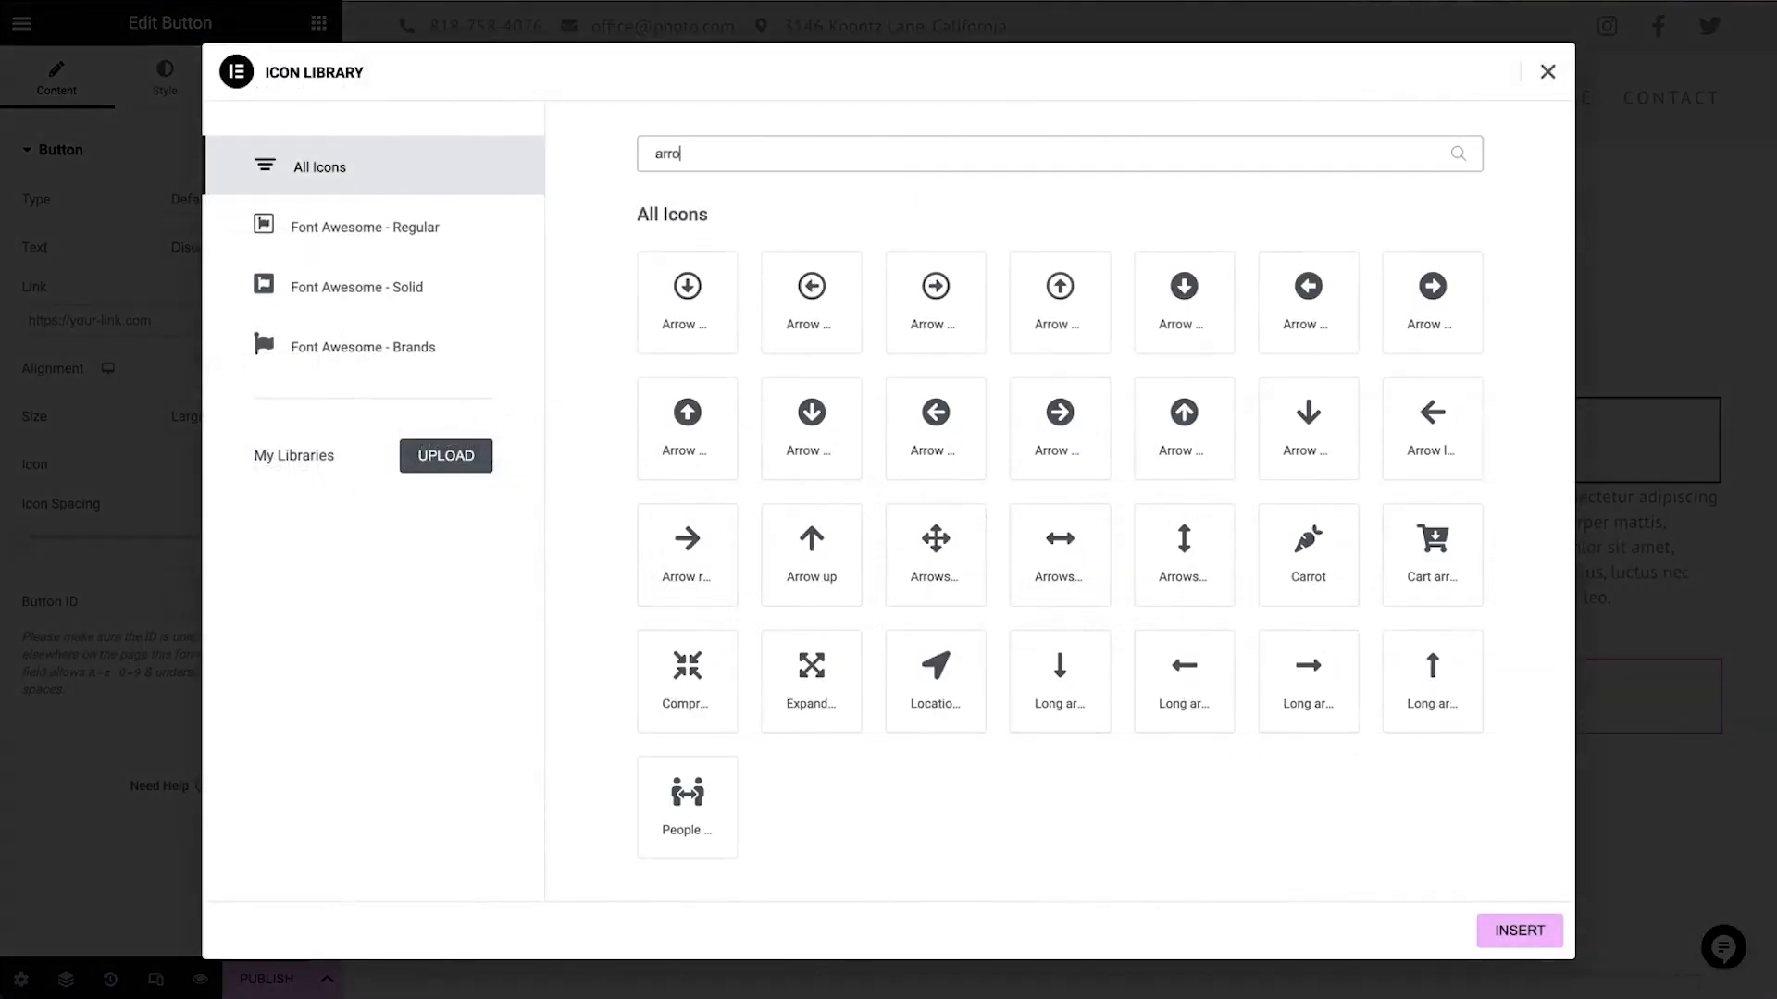
left_click(1429, 319)
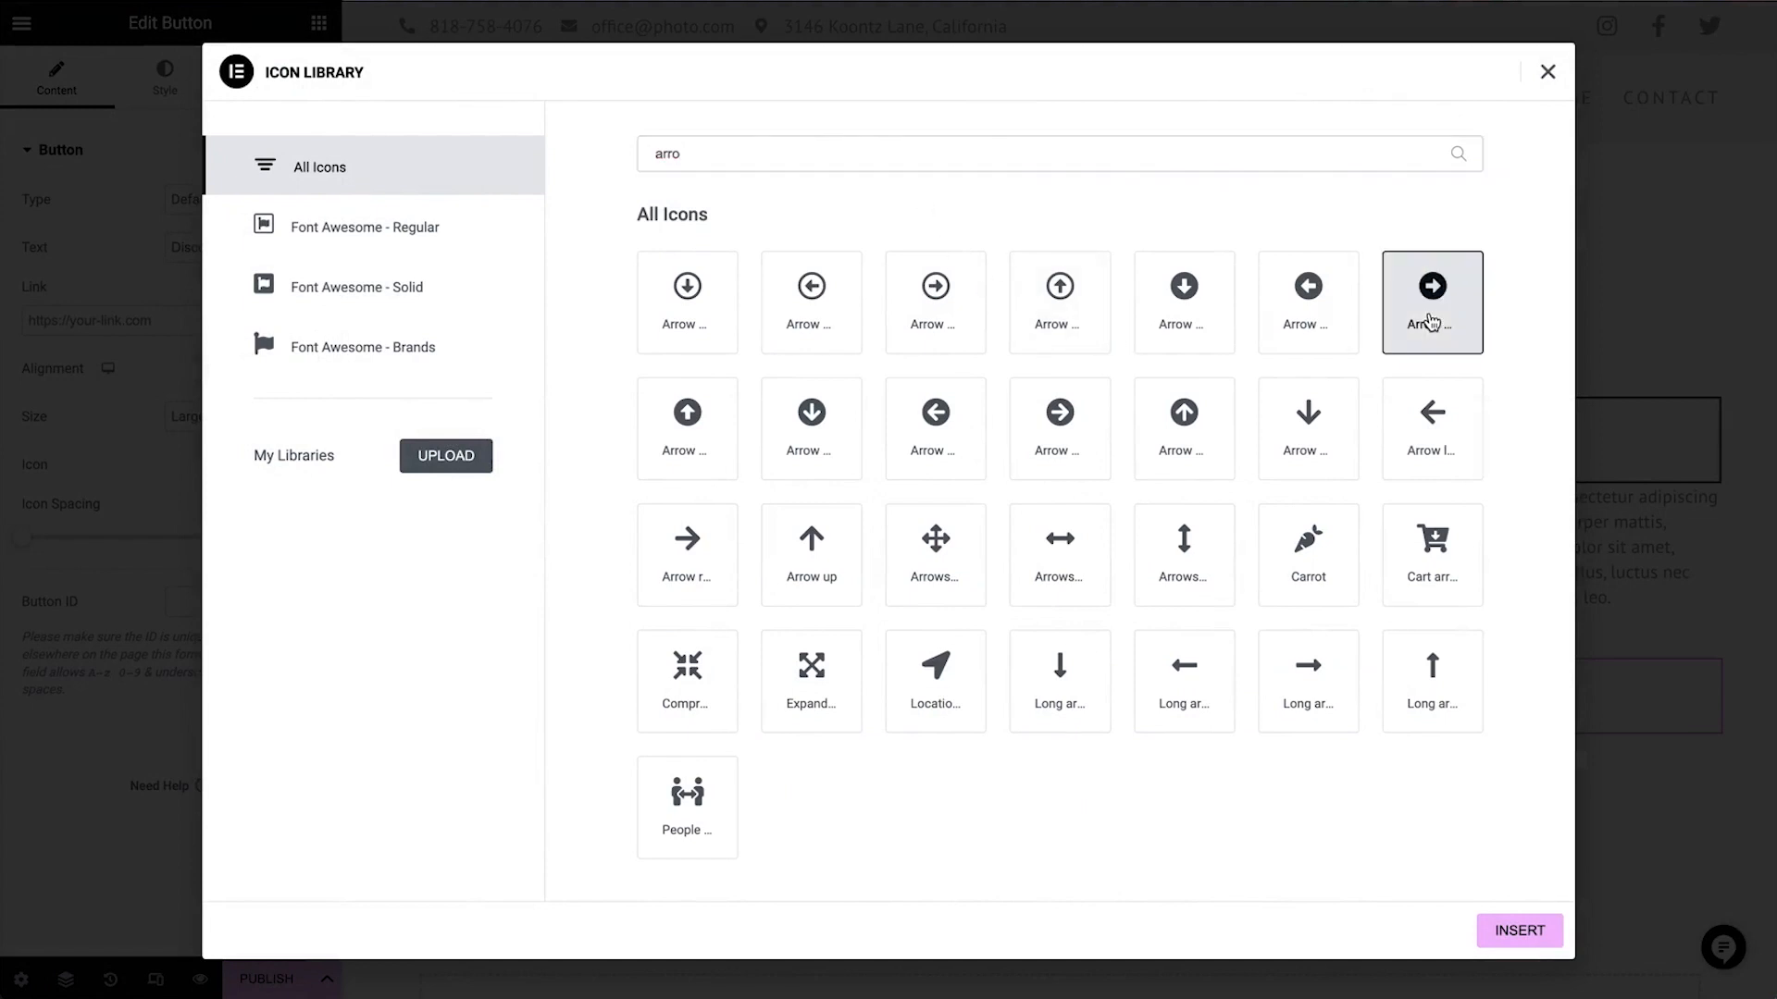
left_click(1492, 944)
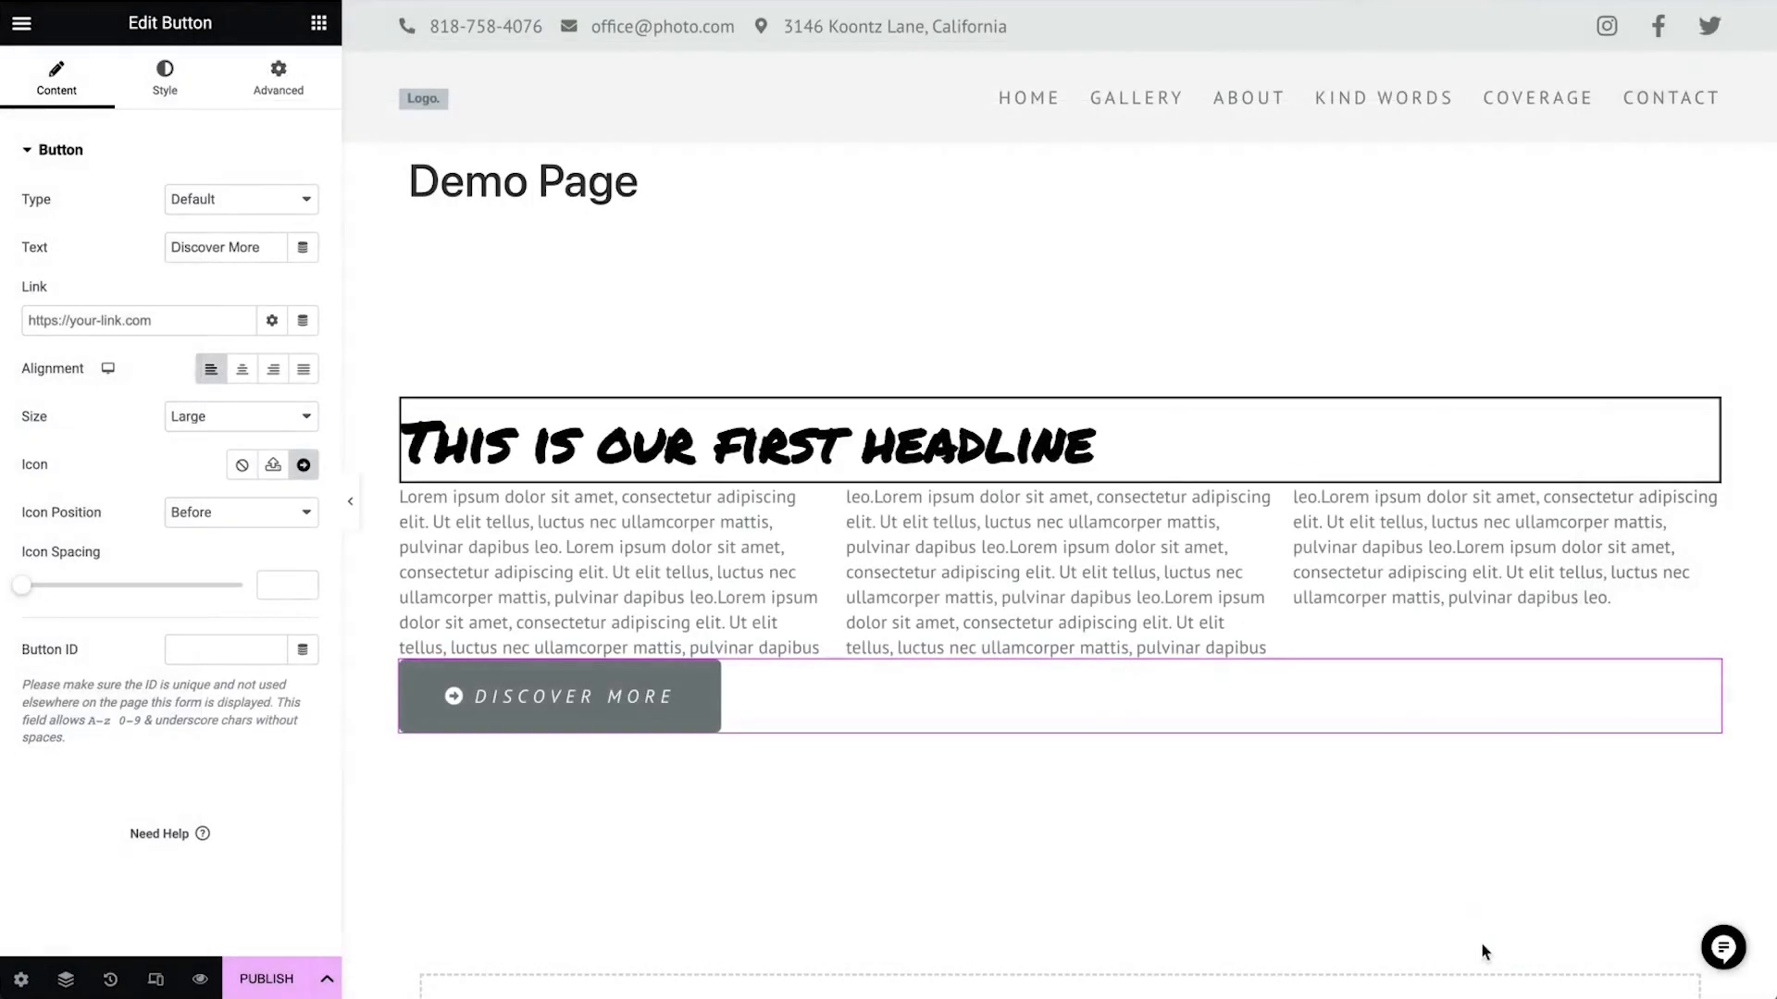
Place the icon after the button text with icon spacing of 40
left_click(224, 525)
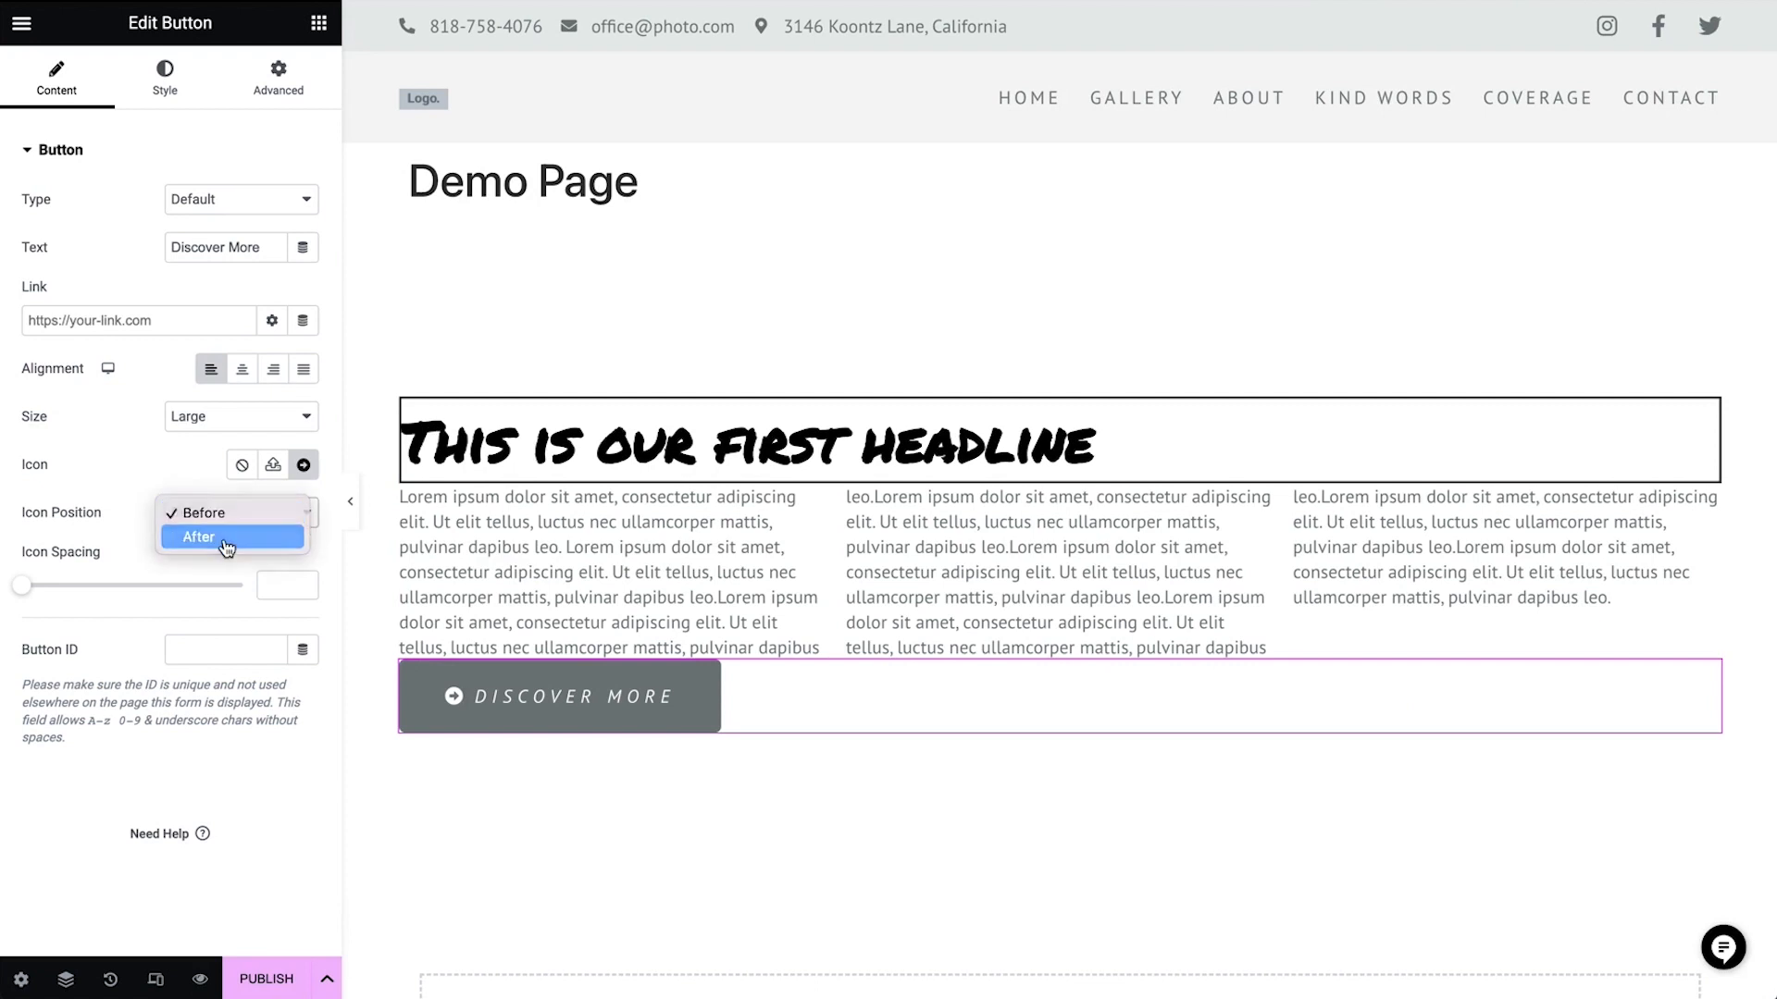
left_click(225, 540)
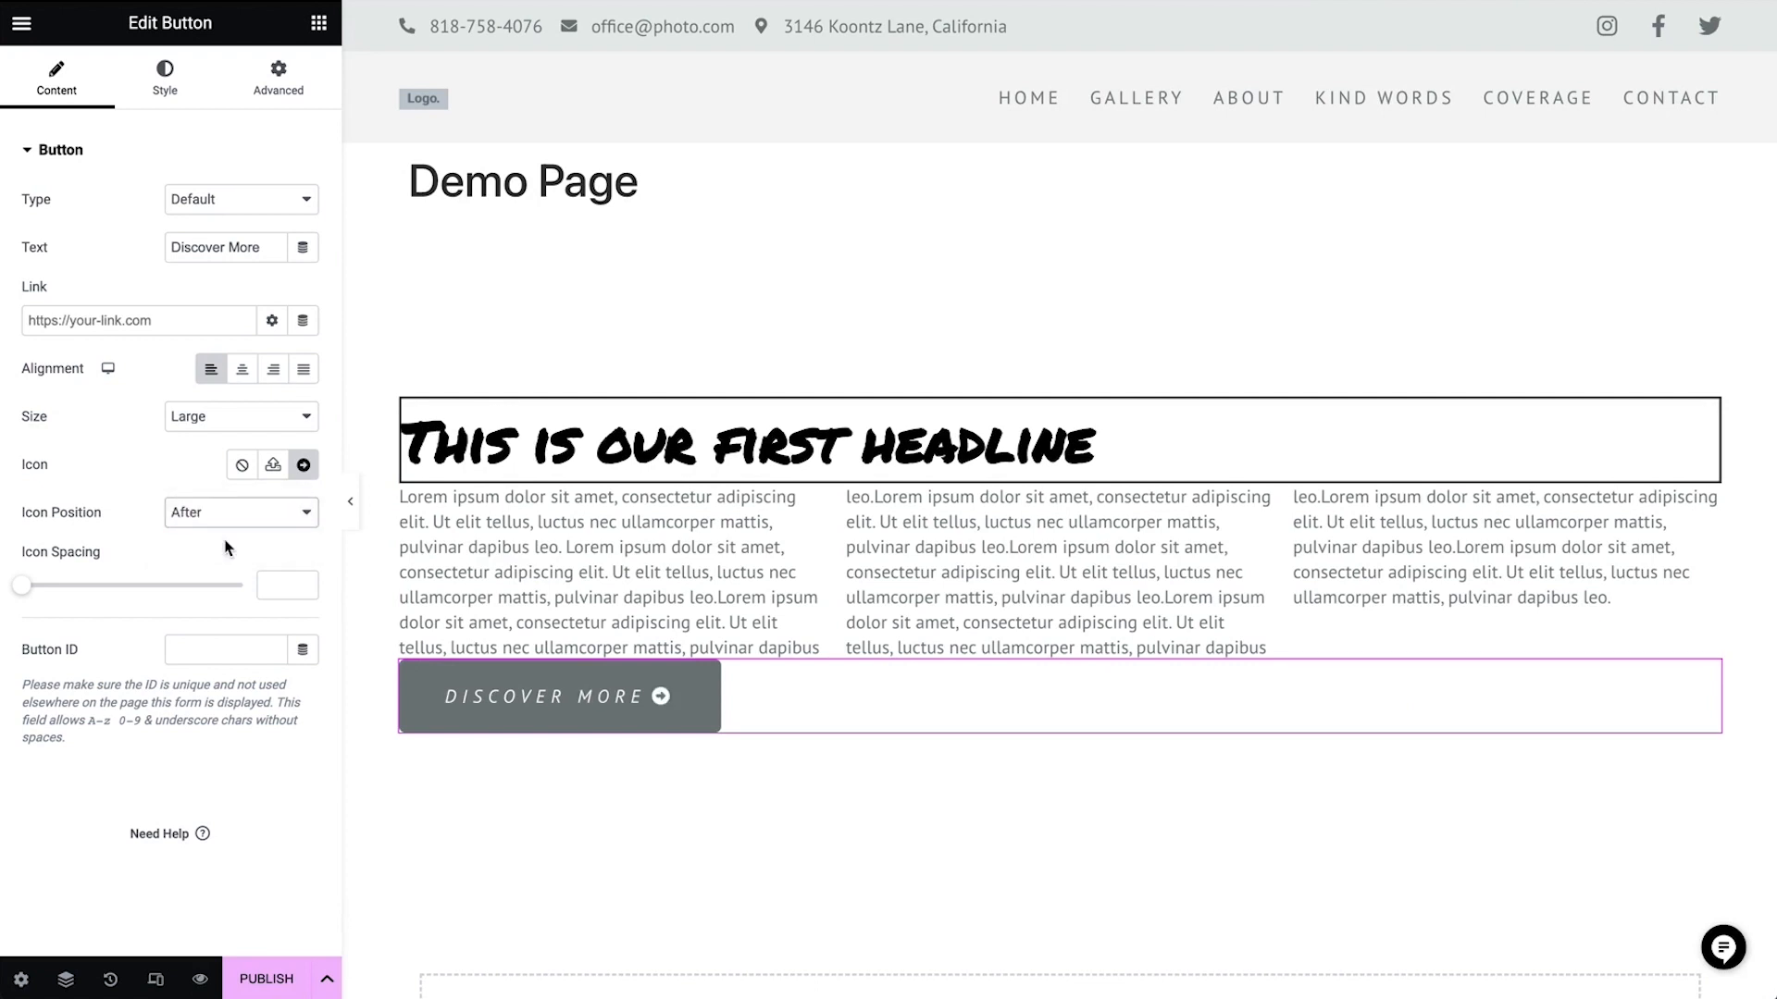
left_click_drag(21, 586, 200, 597)
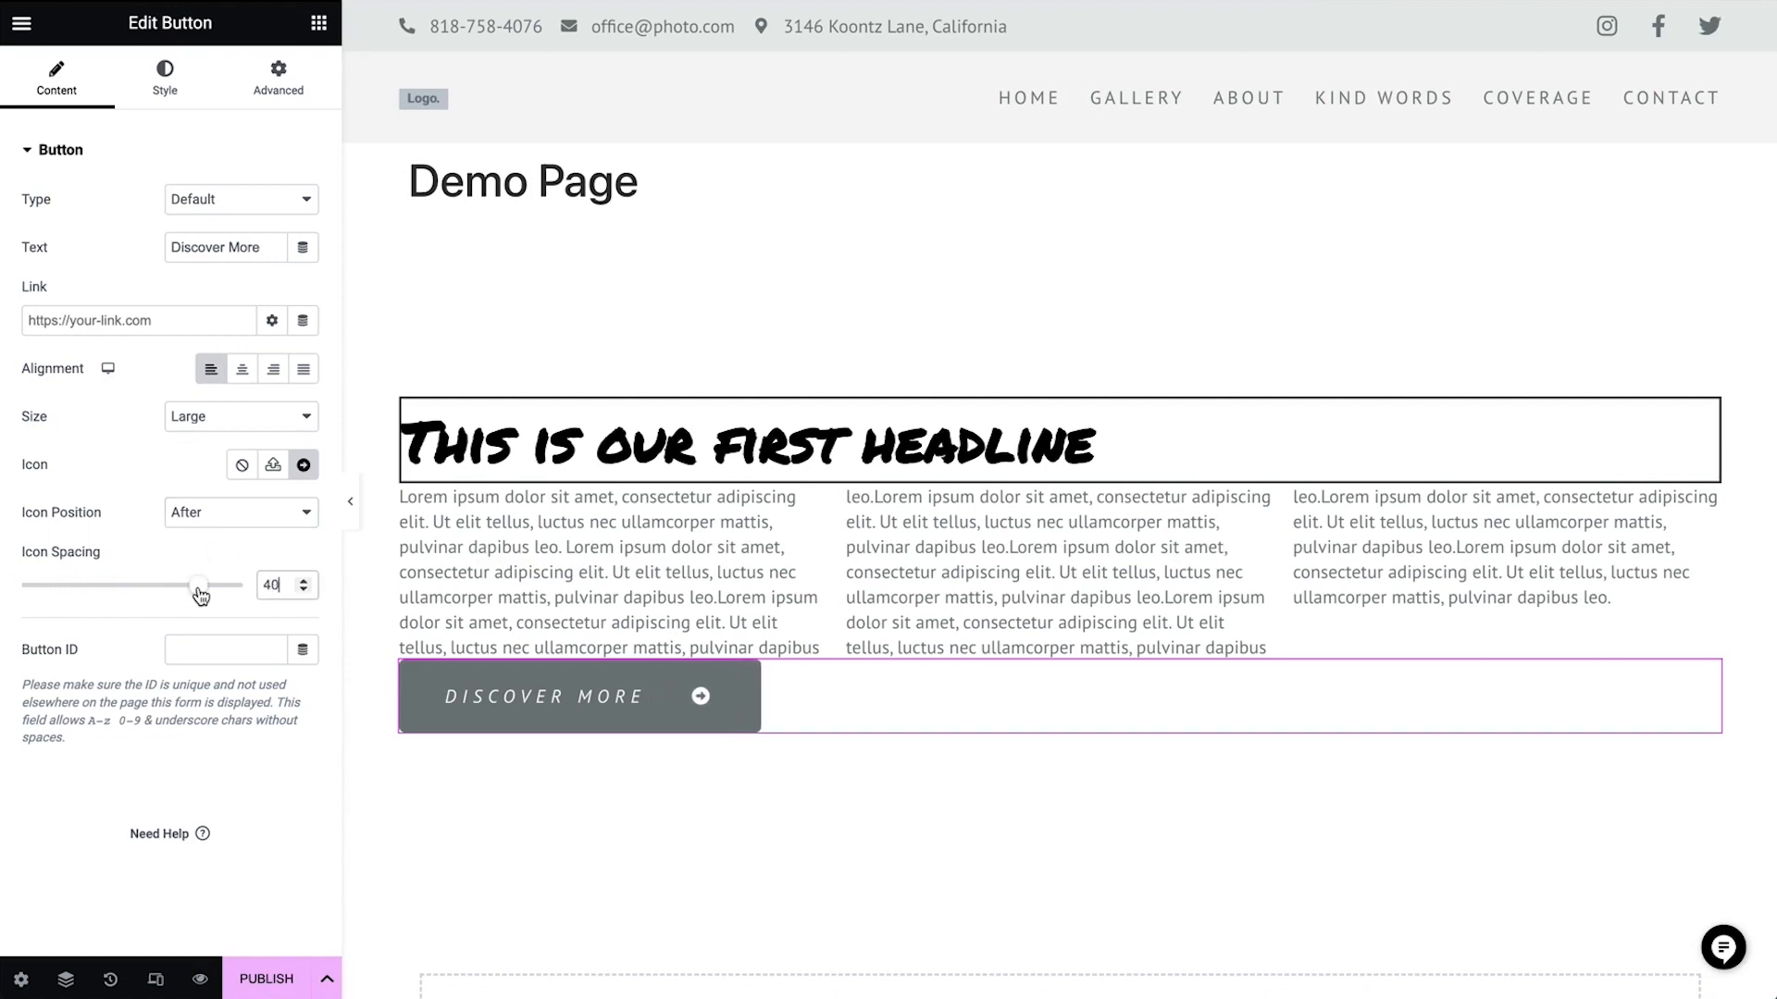
Open the button's hover style settings and browse the hover animation options
left_click(169, 89)
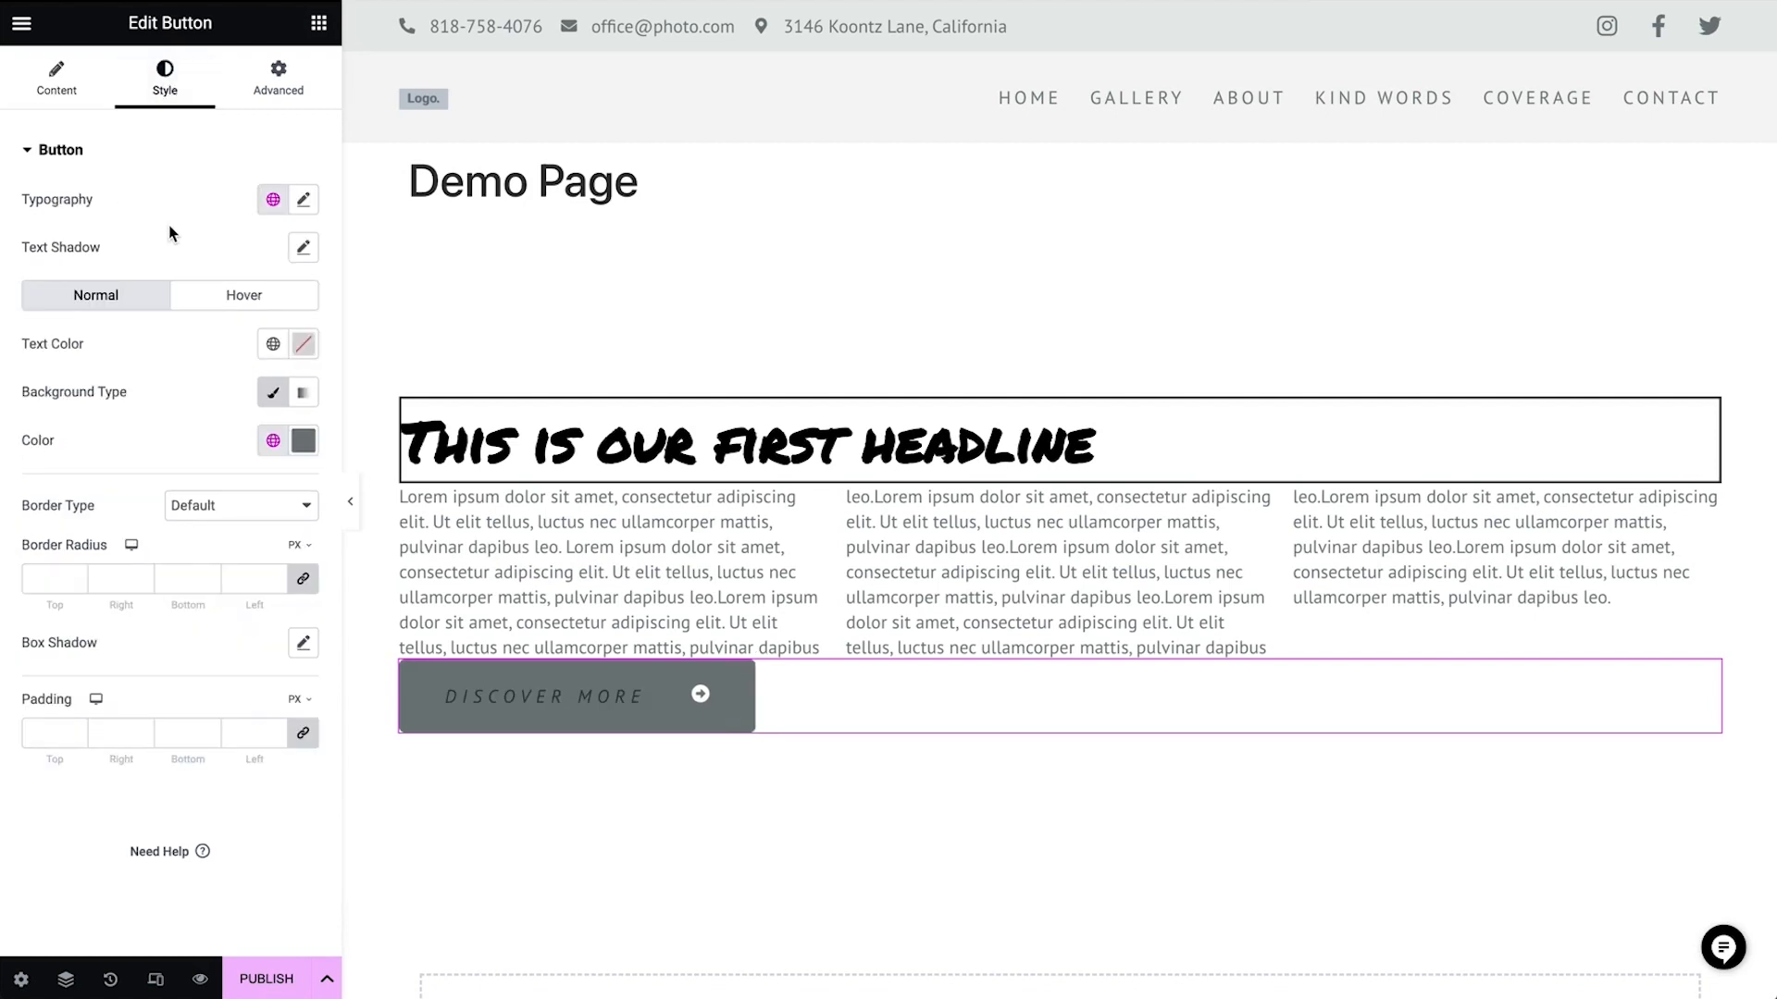
left_click(255, 296)
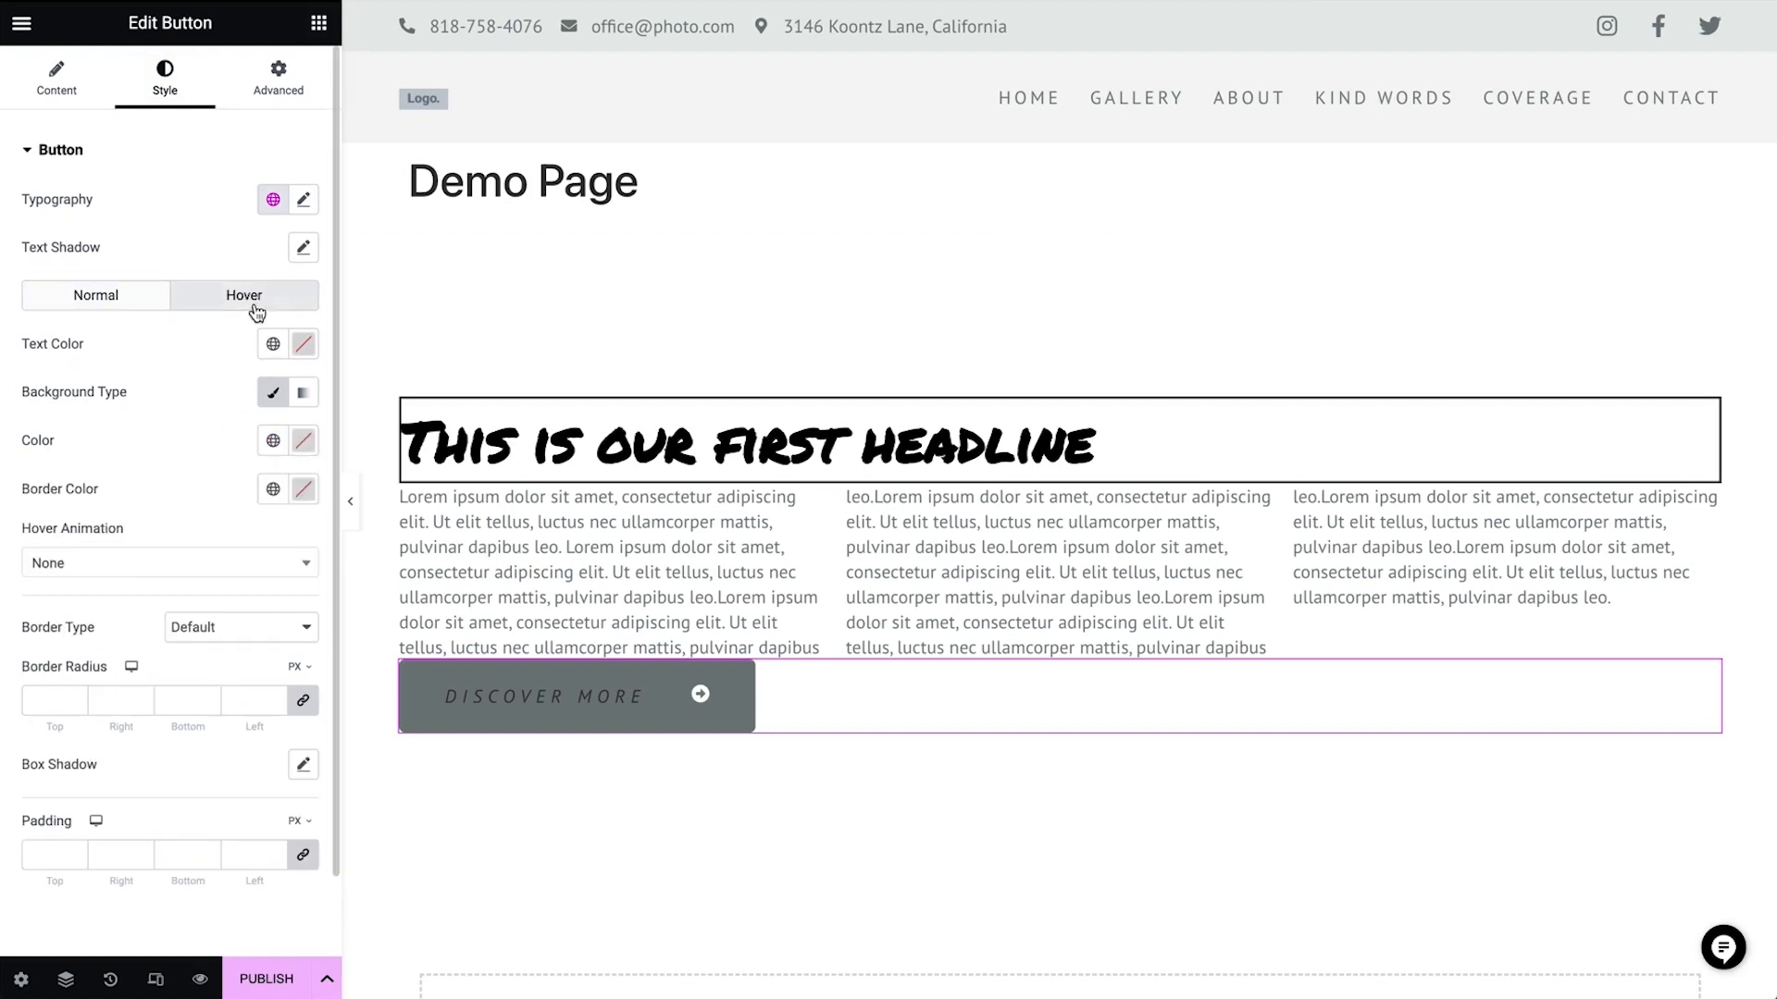
left_click(148, 573)
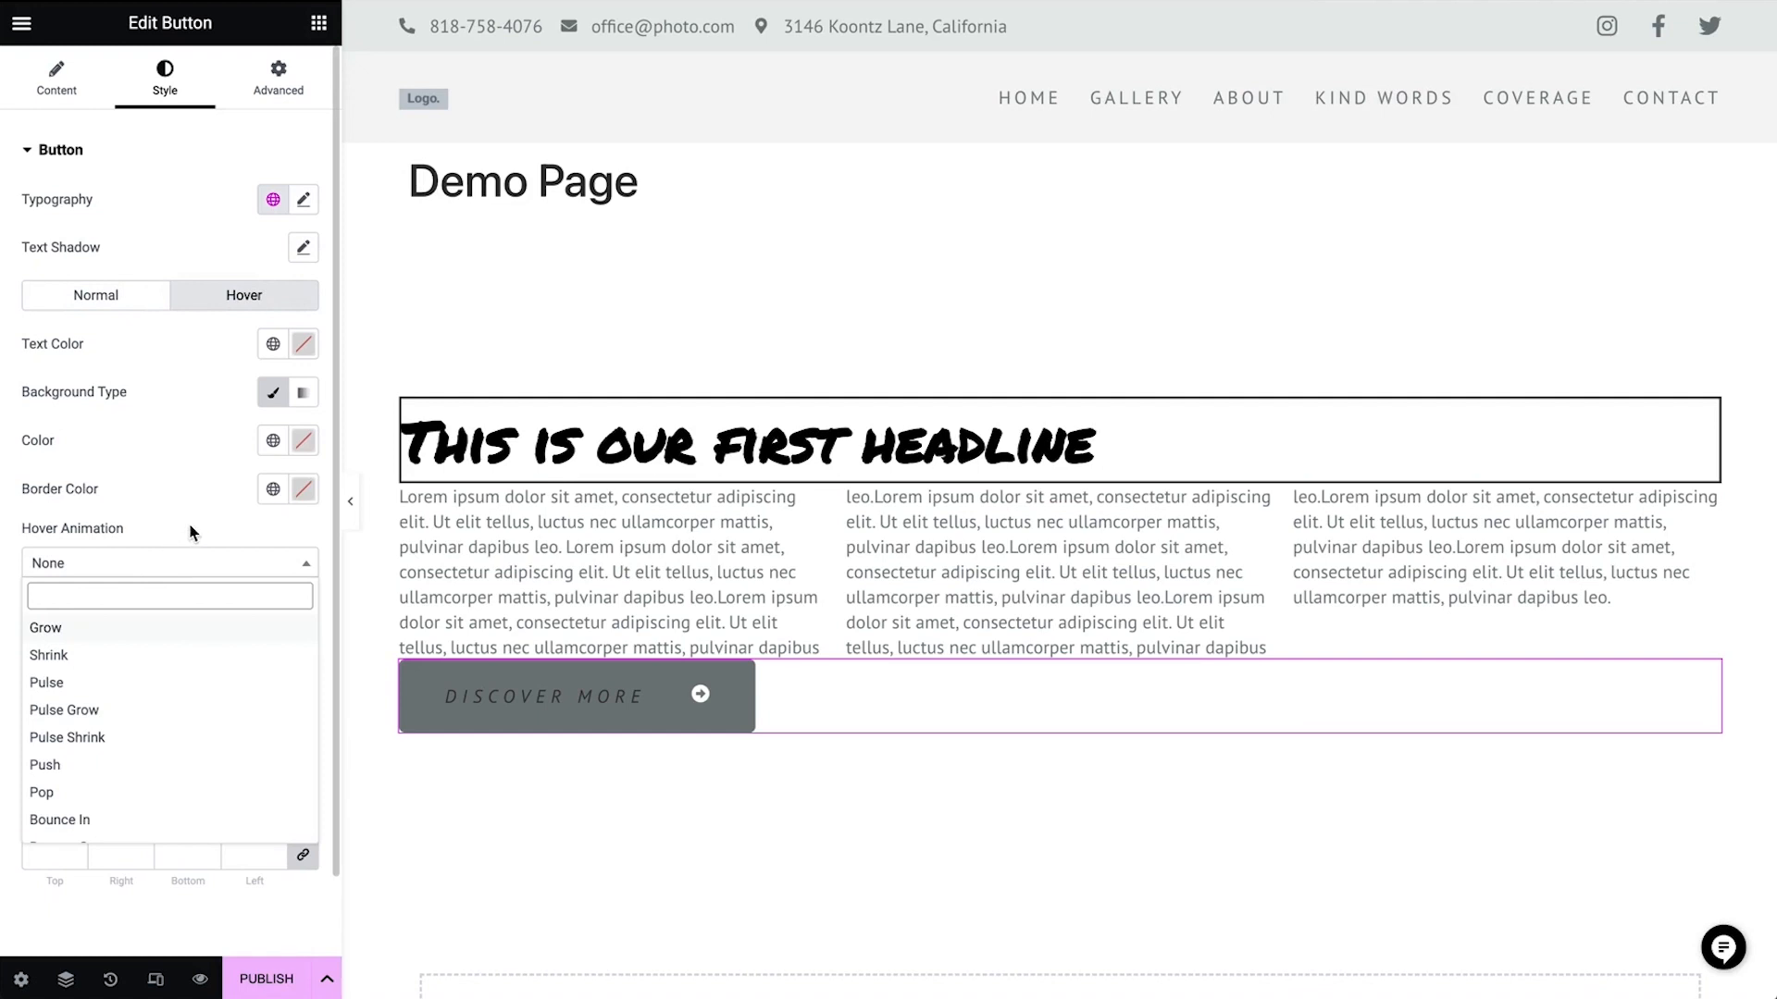
left_click(191, 532)
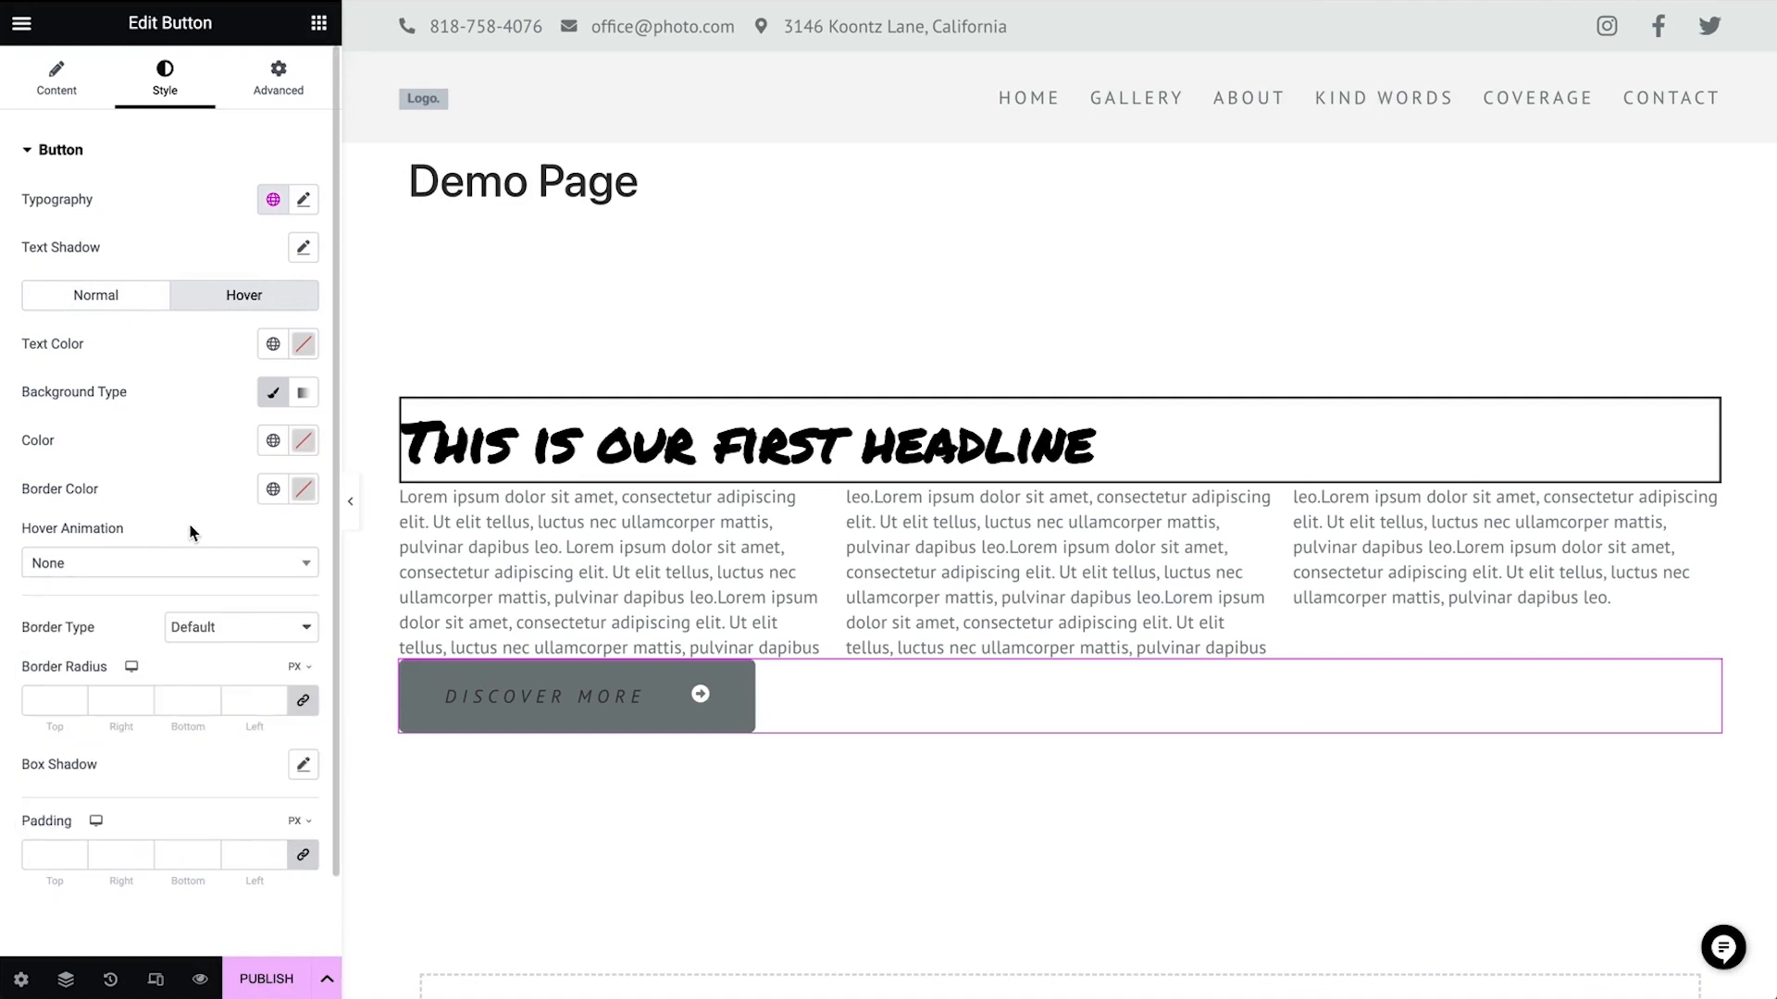
Select the container and link its padding so all sides are 150 px
left_click(1057, 220)
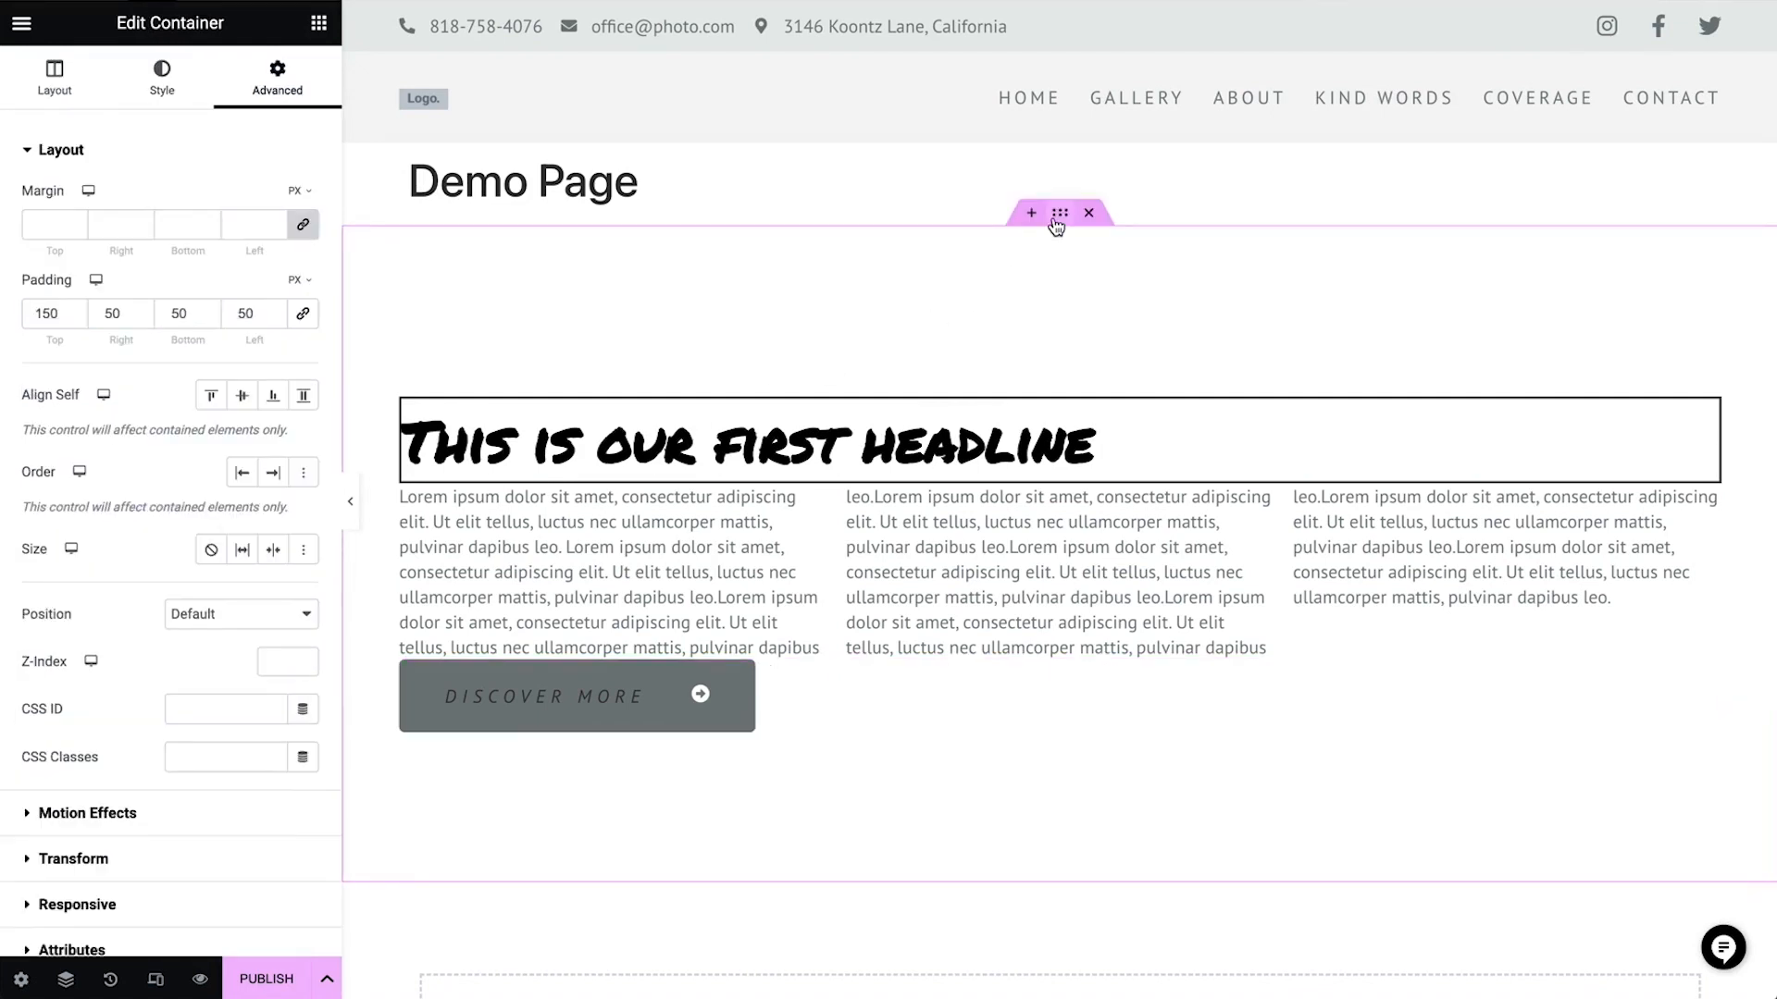
left_click(302, 312)
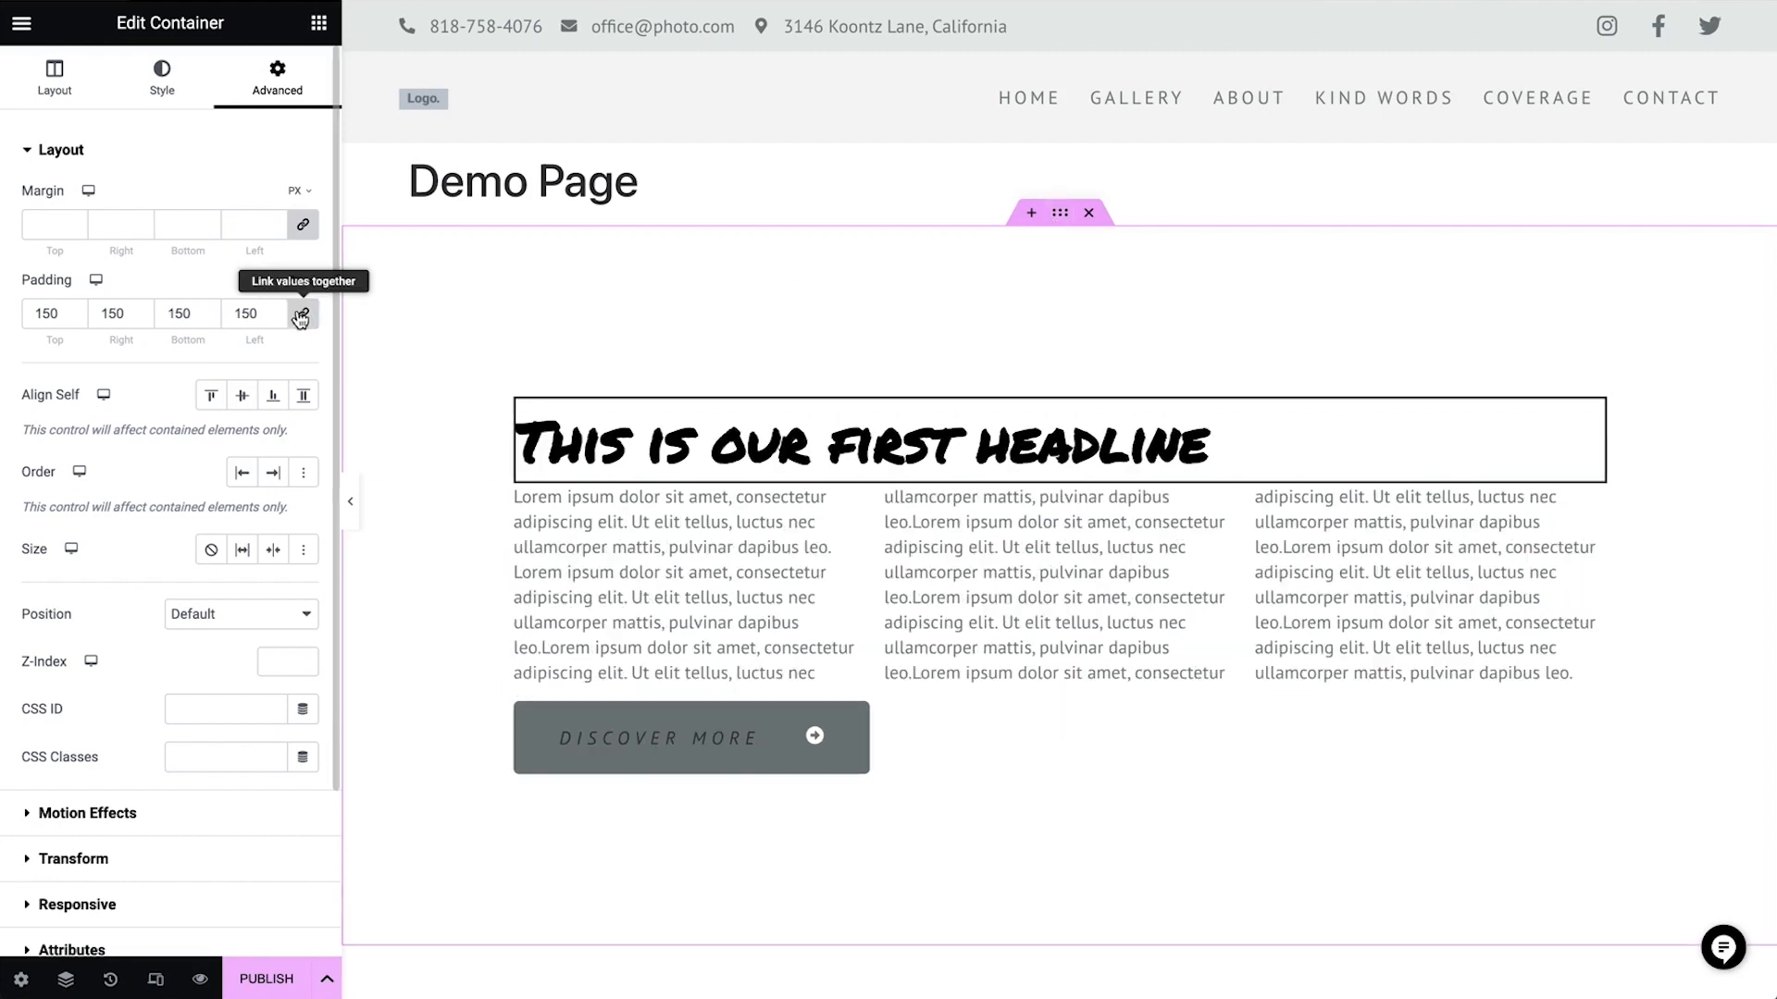
Set the container's linked padding to 0 on all sides
double_click(107, 312)
type("0")
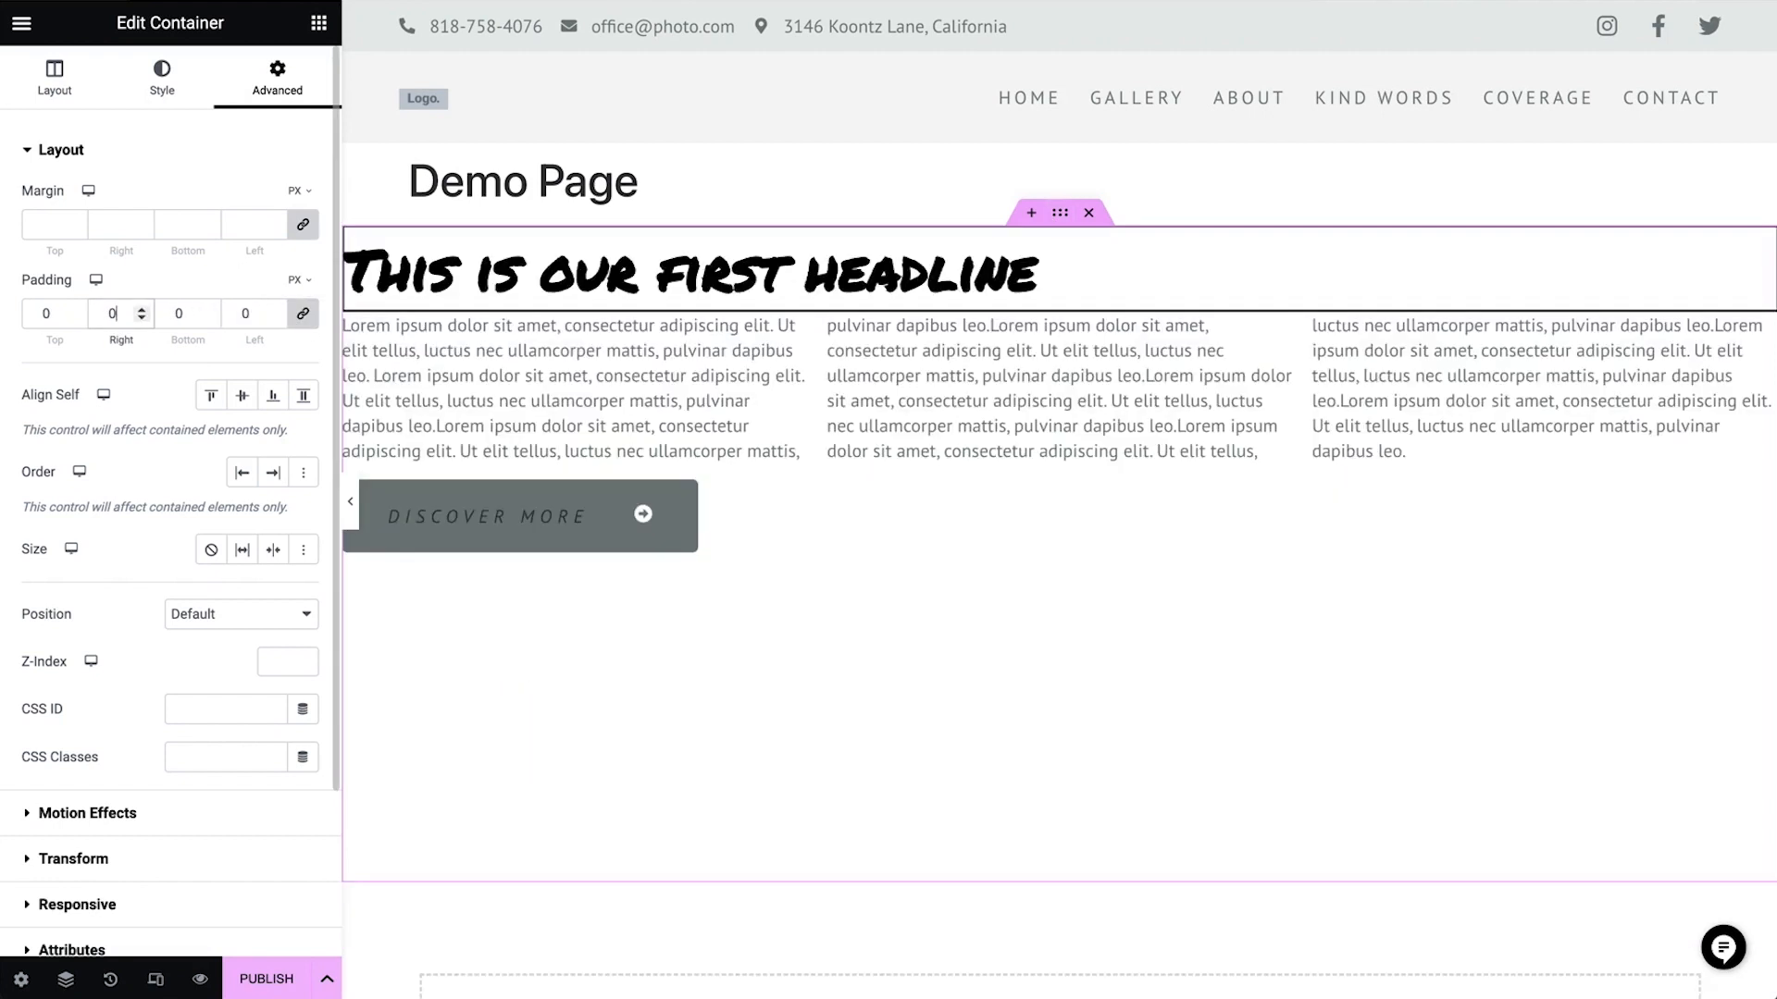
Try the container's Justify Content options from Center through Space Evenly
left_click(55, 79)
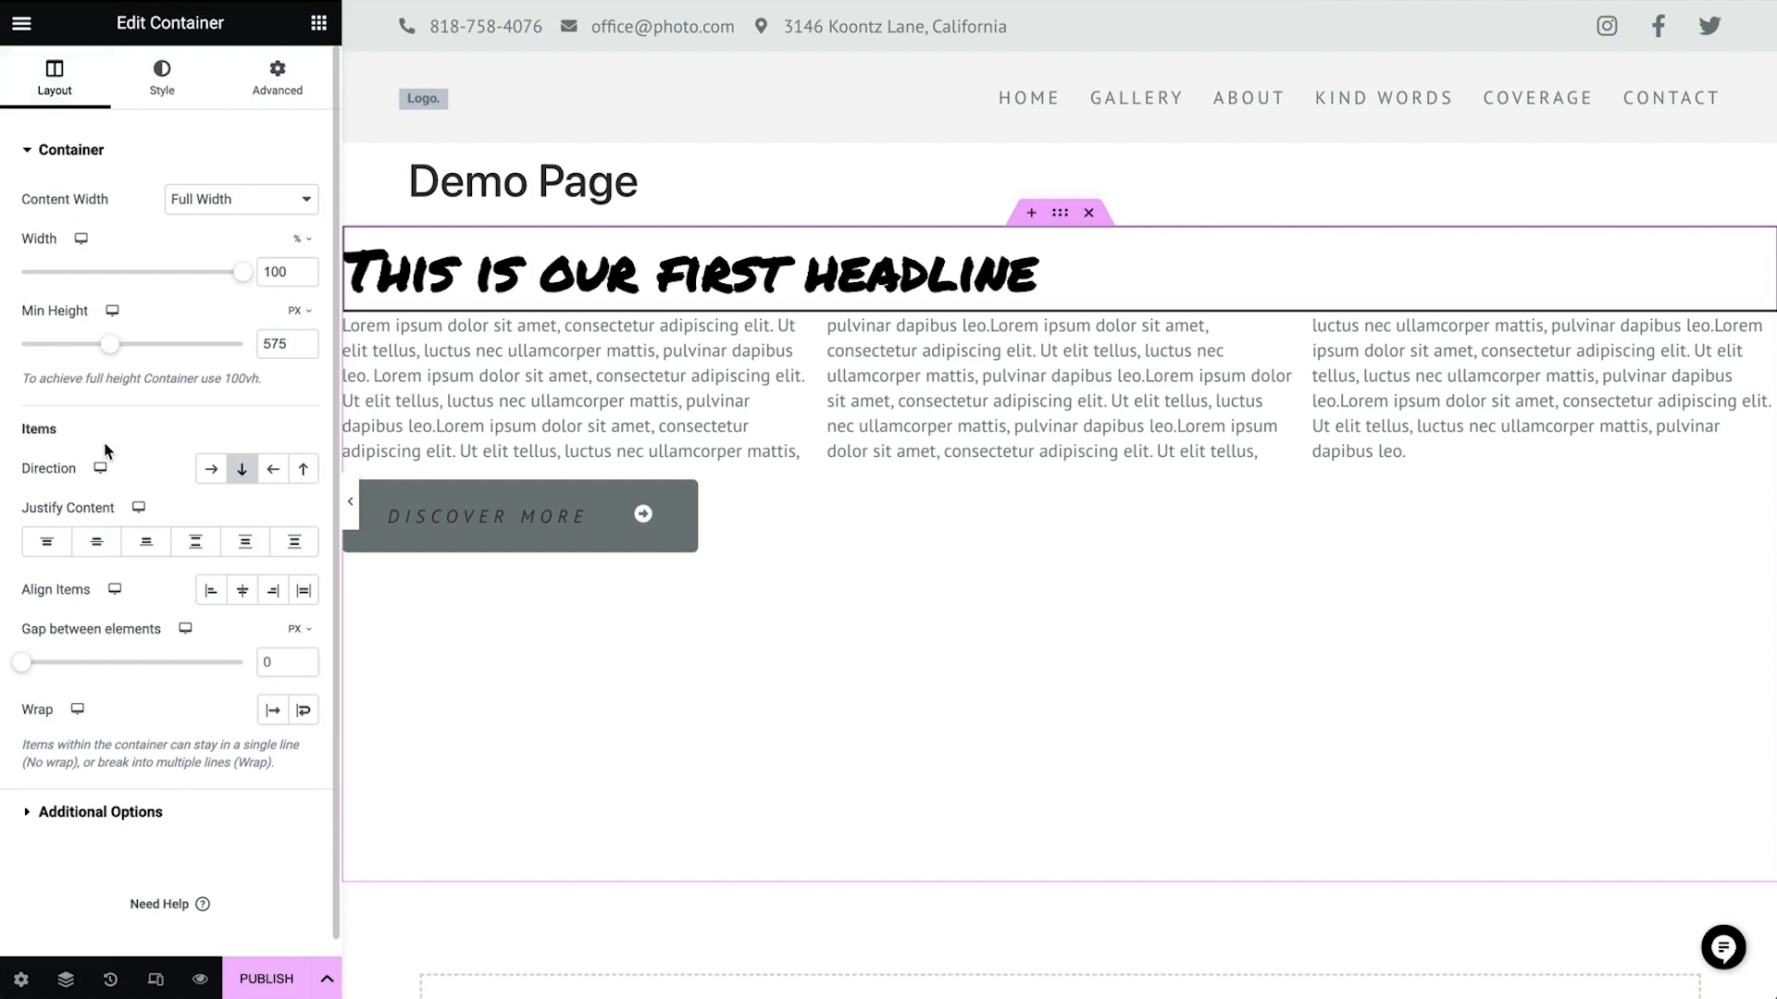
left_click(96, 544)
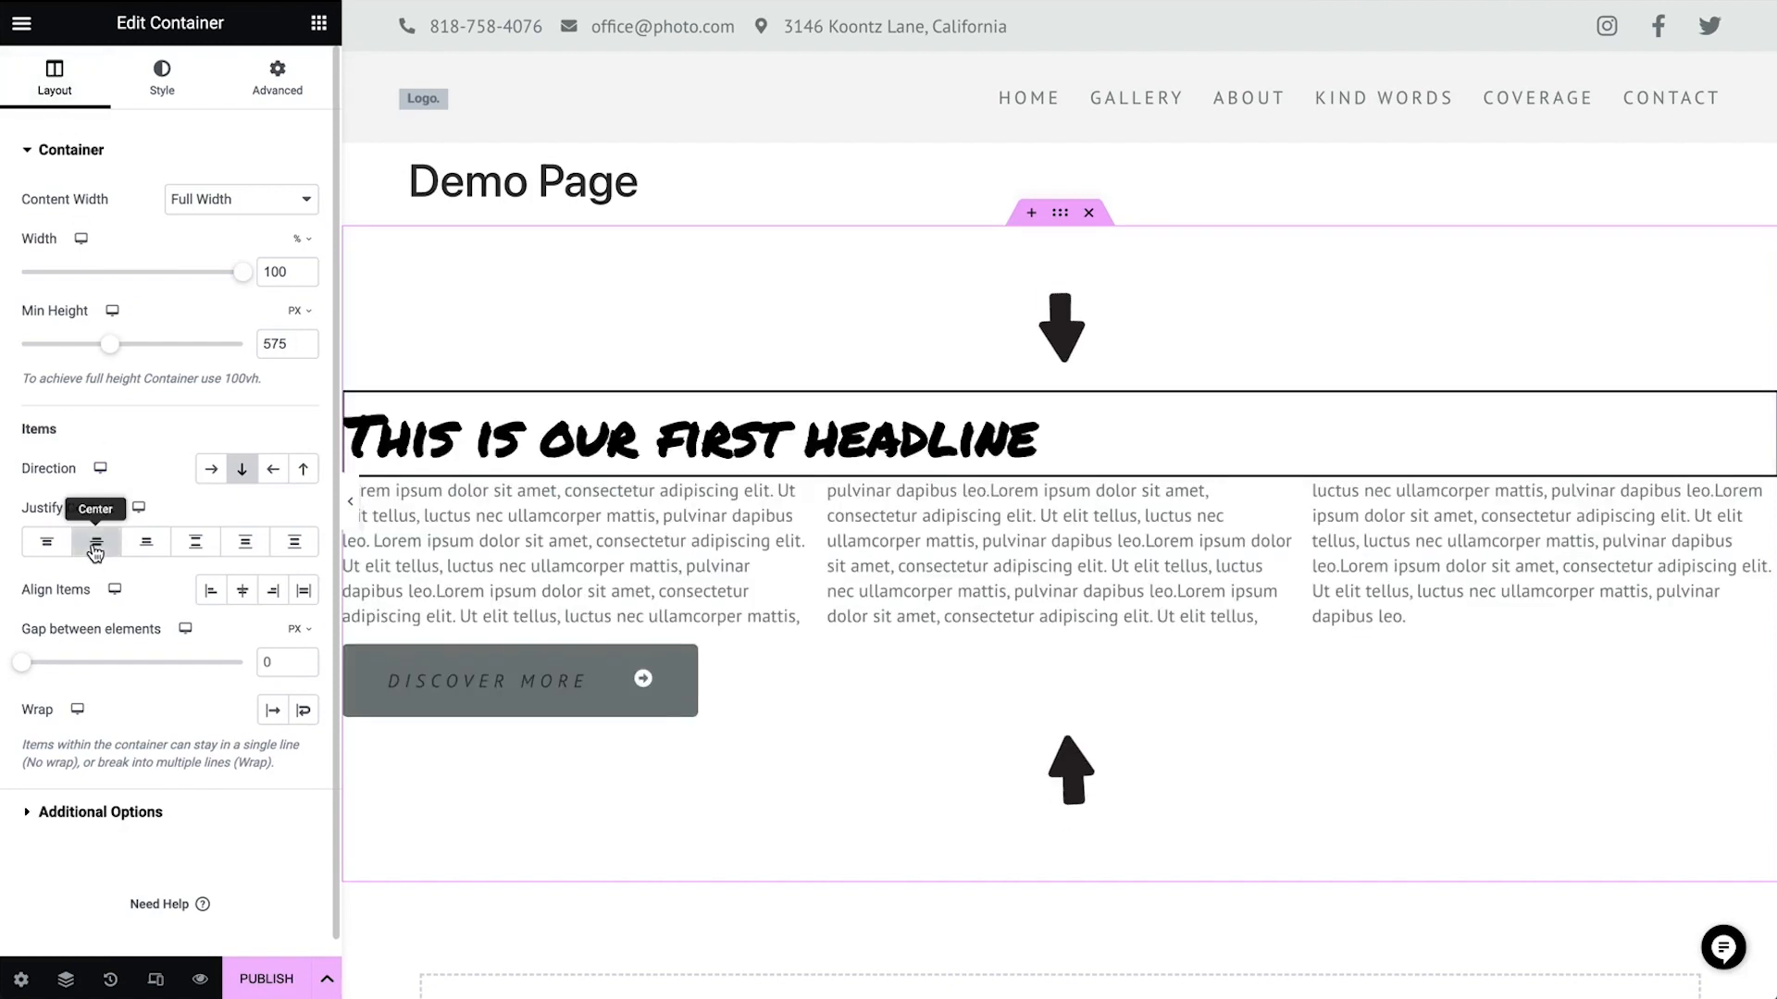
left_click(145, 546)
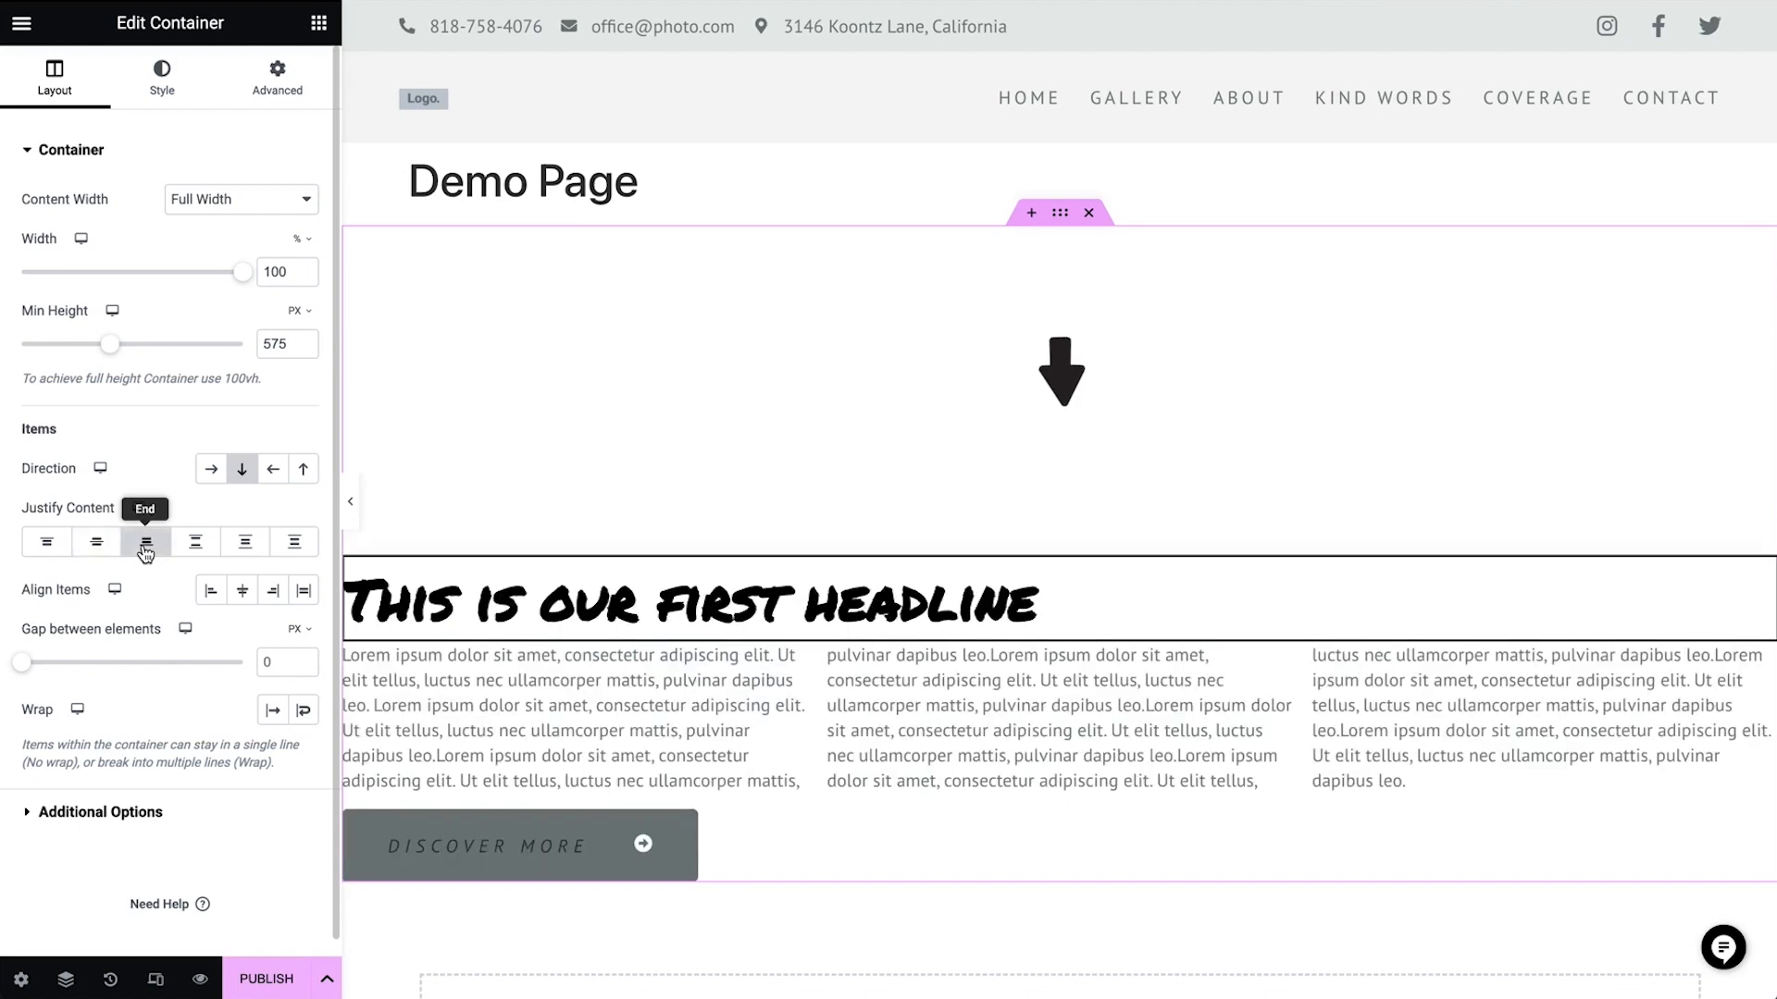
left_click(196, 545)
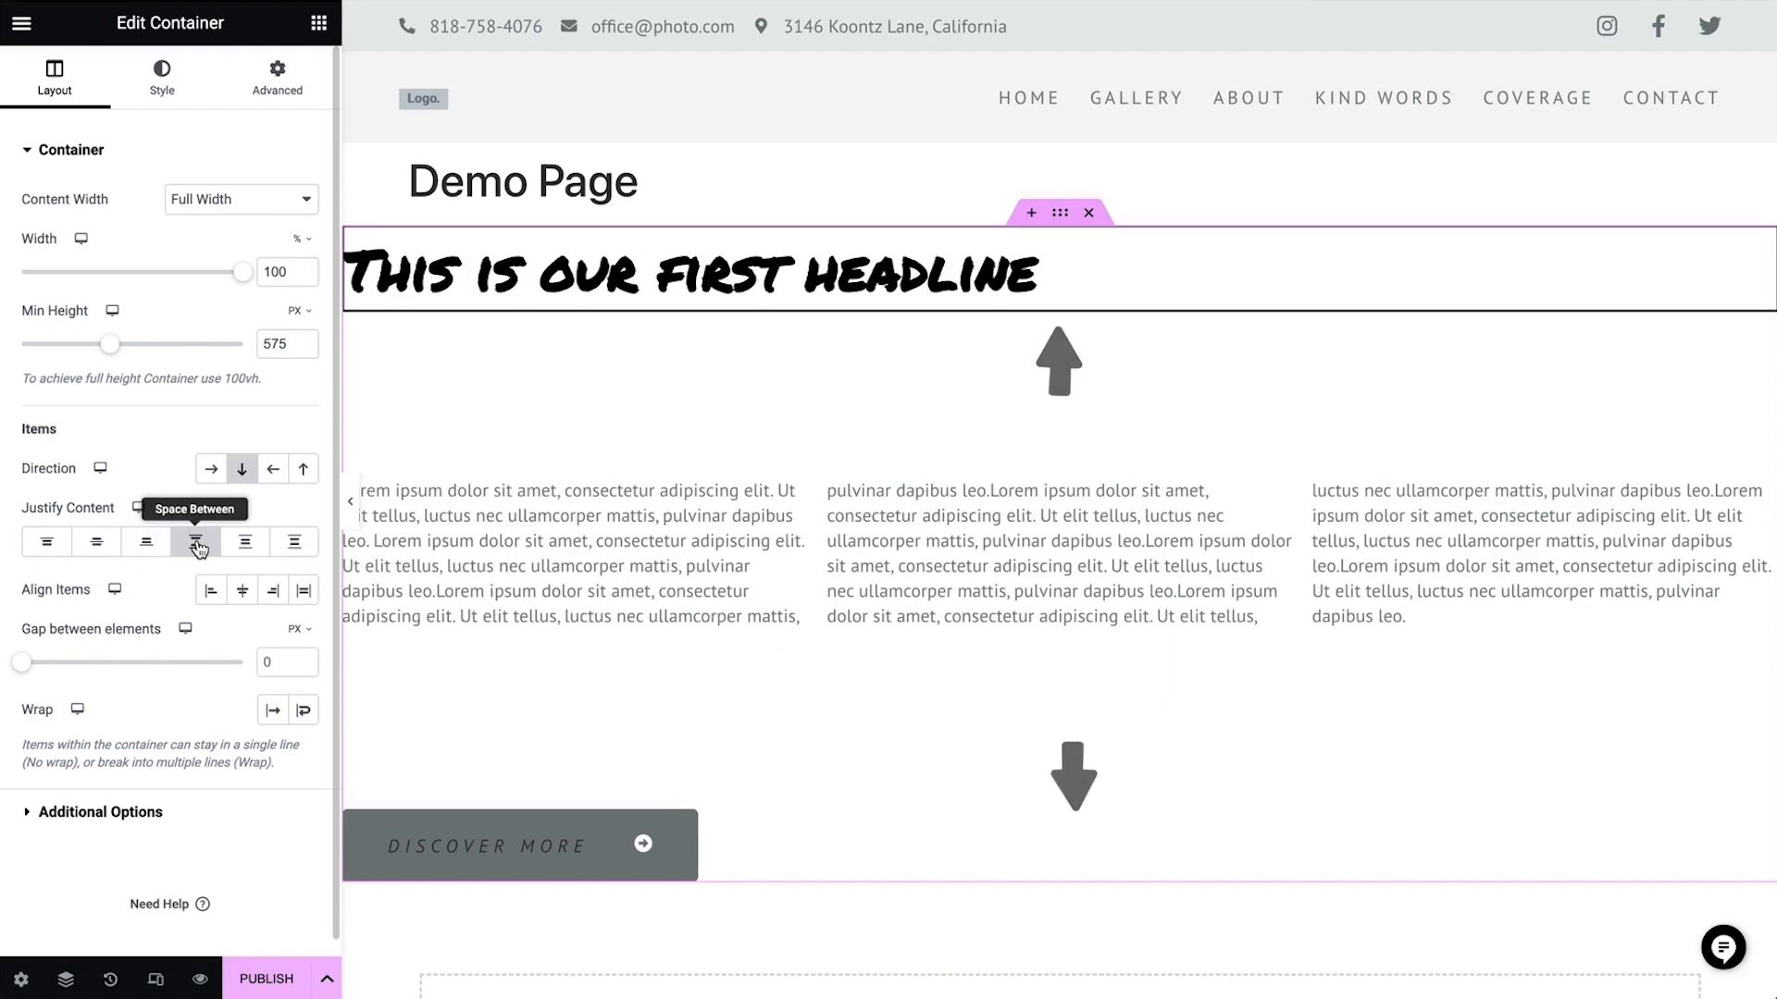
left_click(250, 543)
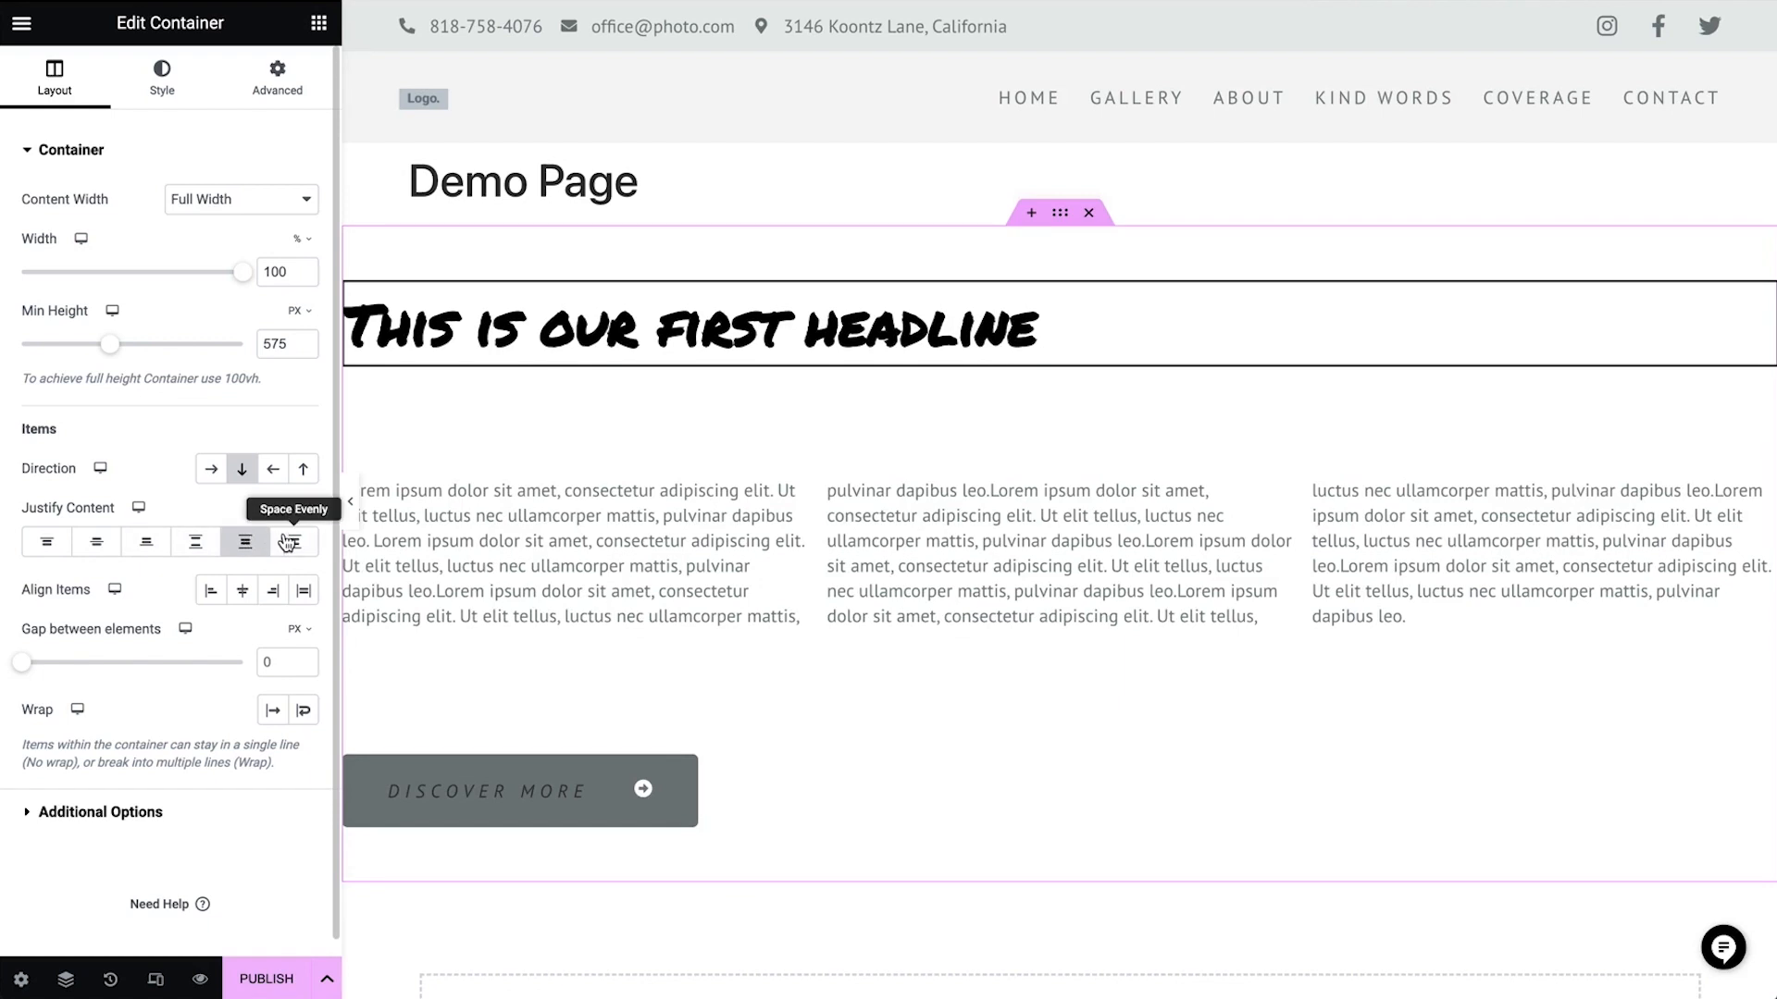
left_click(288, 543)
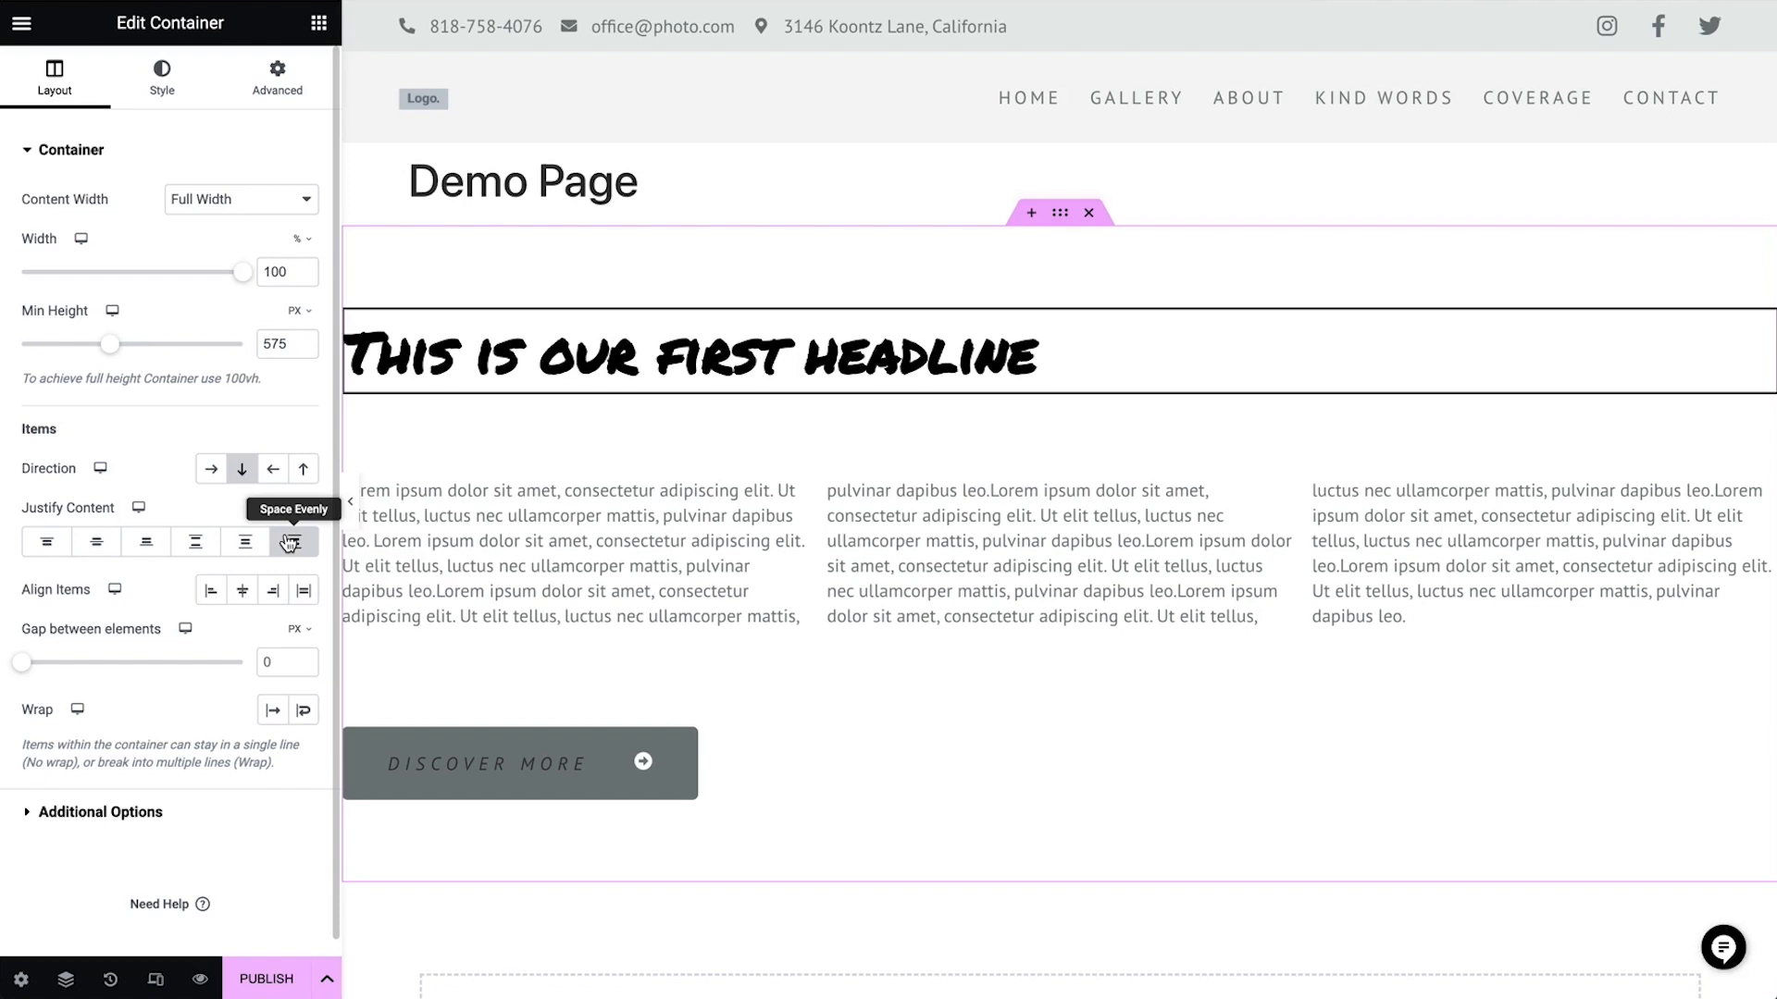
Try the container's Align Items options Start, Center, End and Stretch
left_click(219, 595)
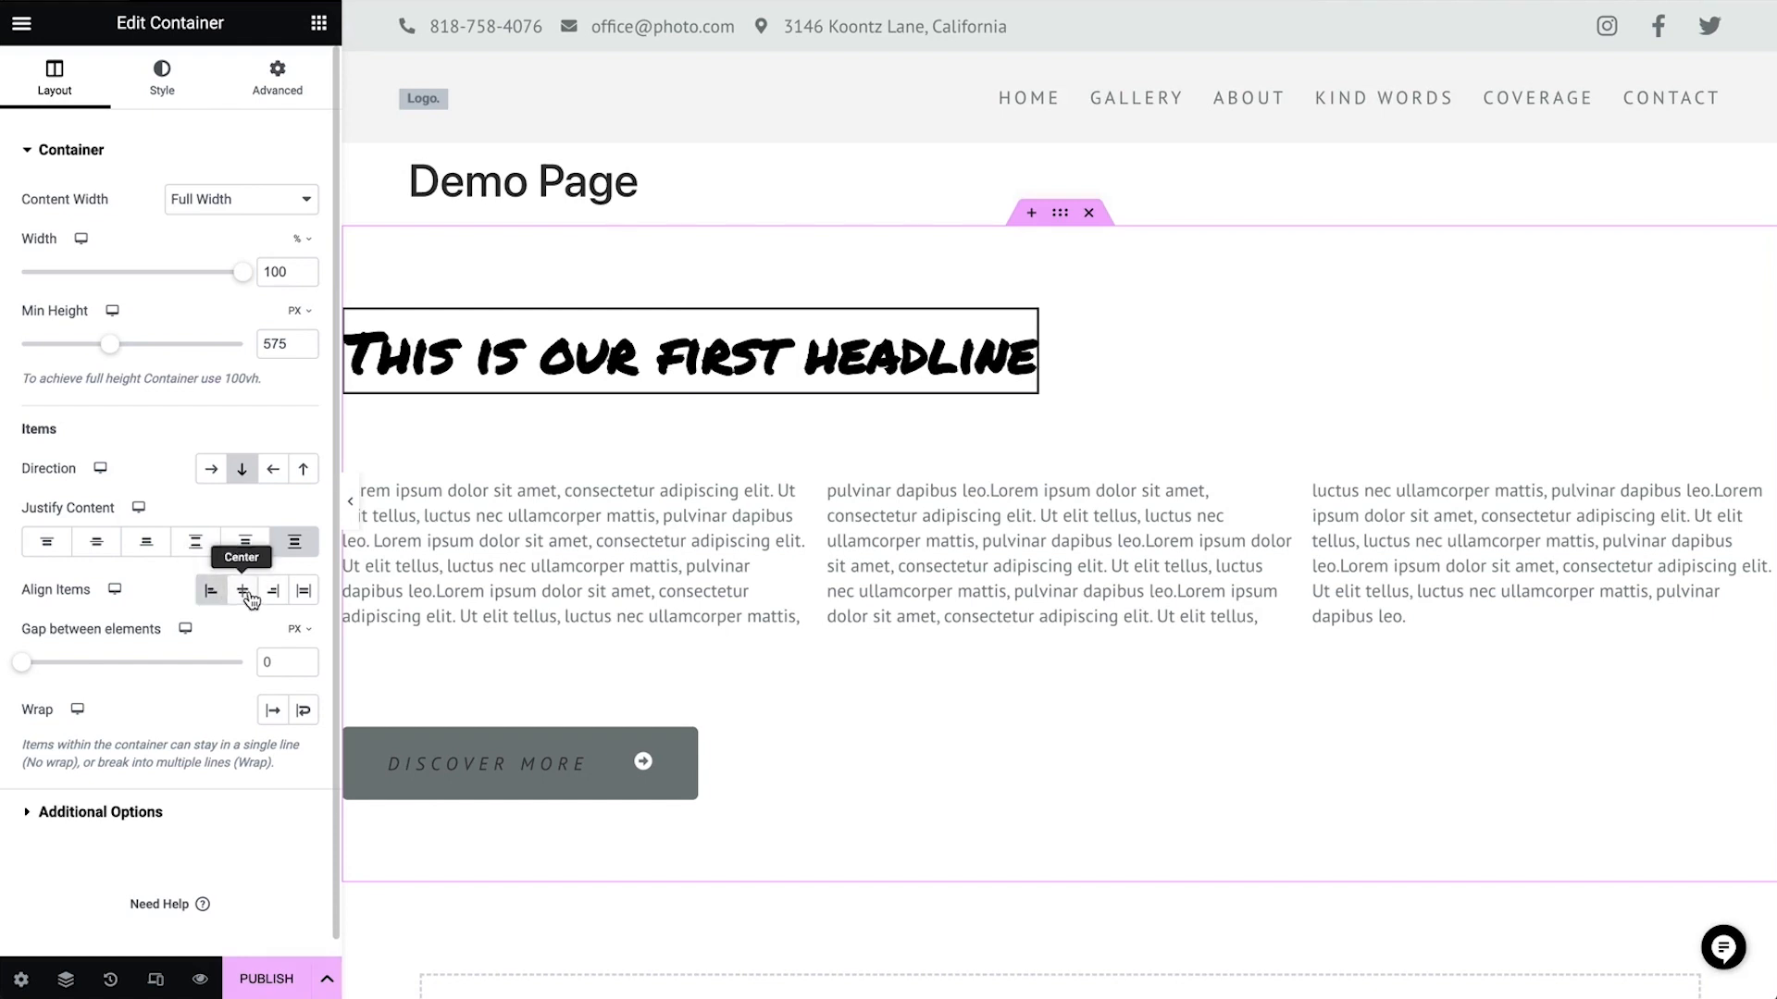
left_click(248, 597)
left_click(275, 597)
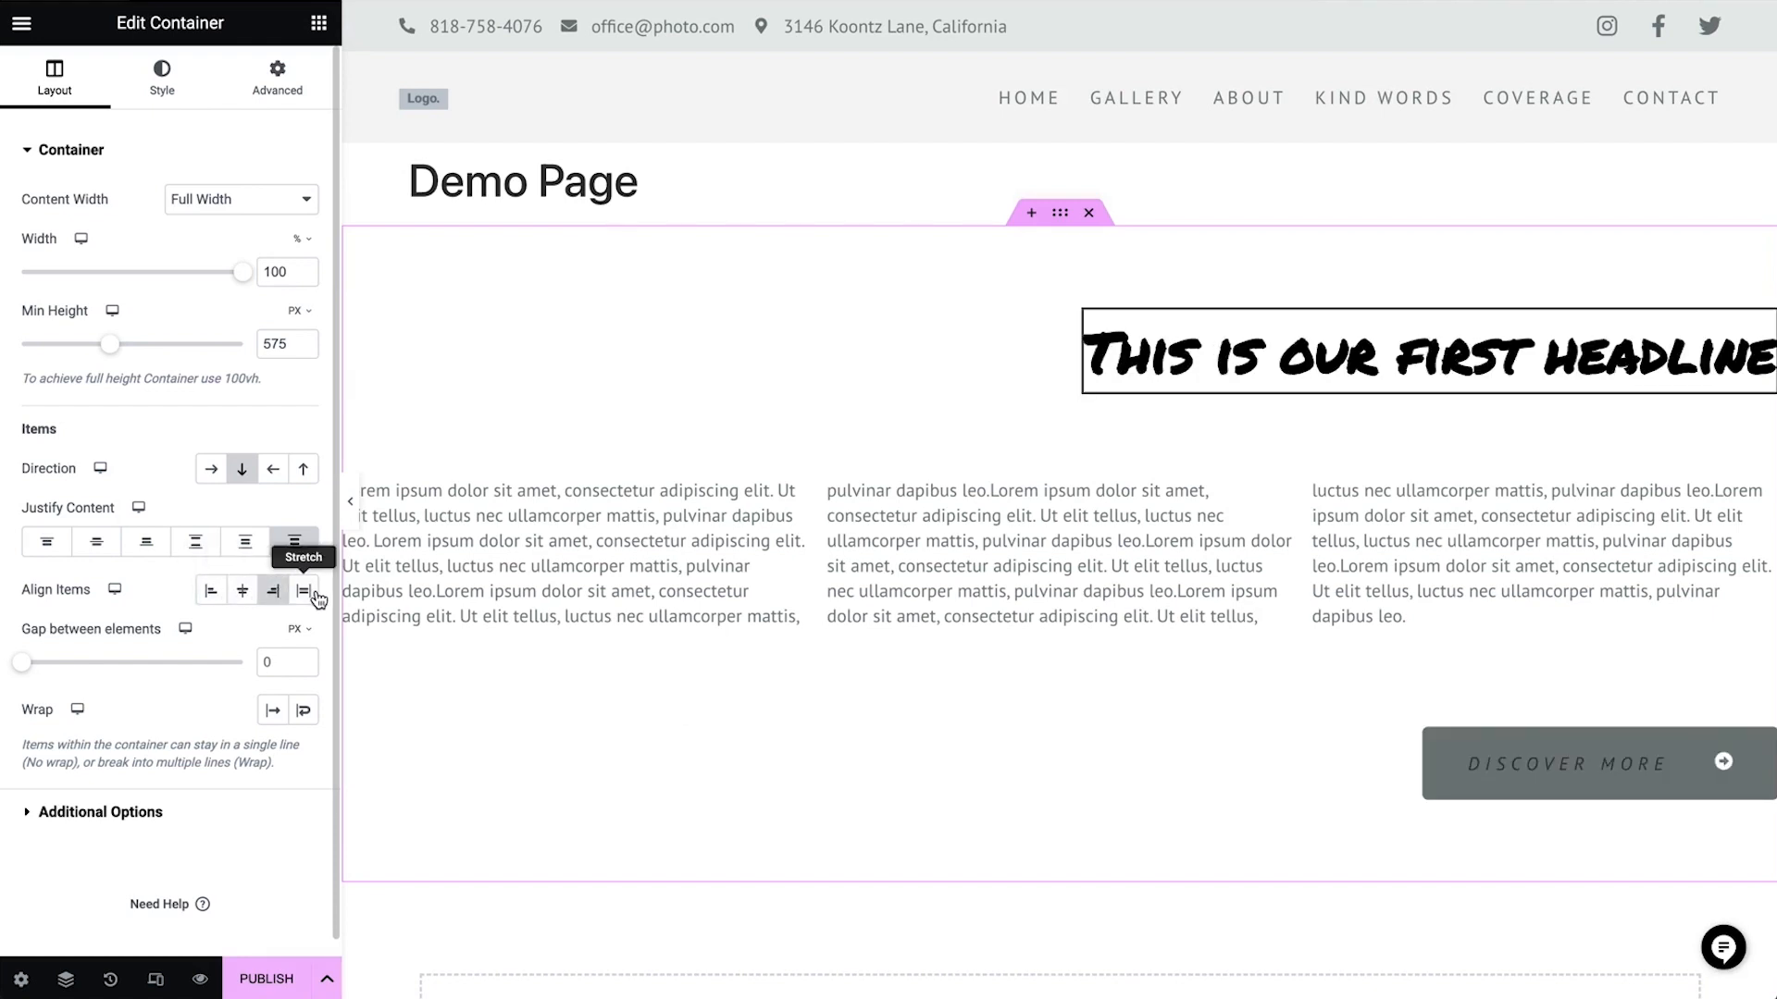
left_click(315, 596)
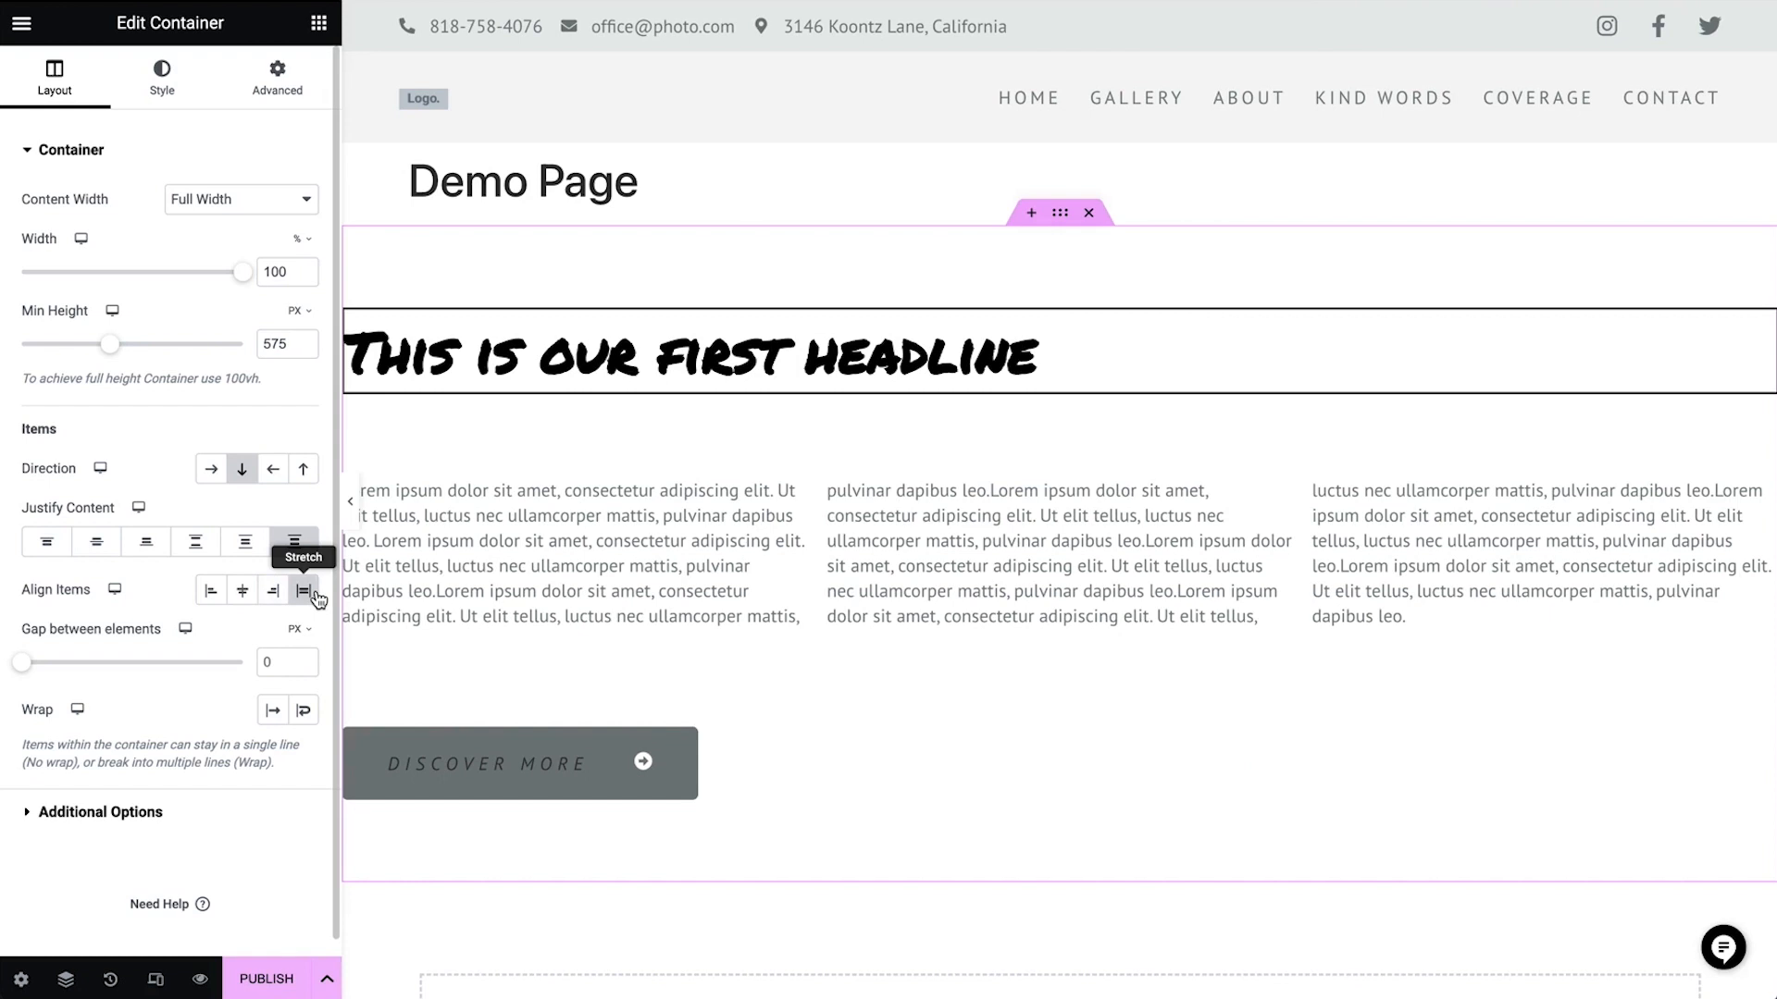
Set the container's Justify Content to Center and Align Items to Start
left_click(97, 544)
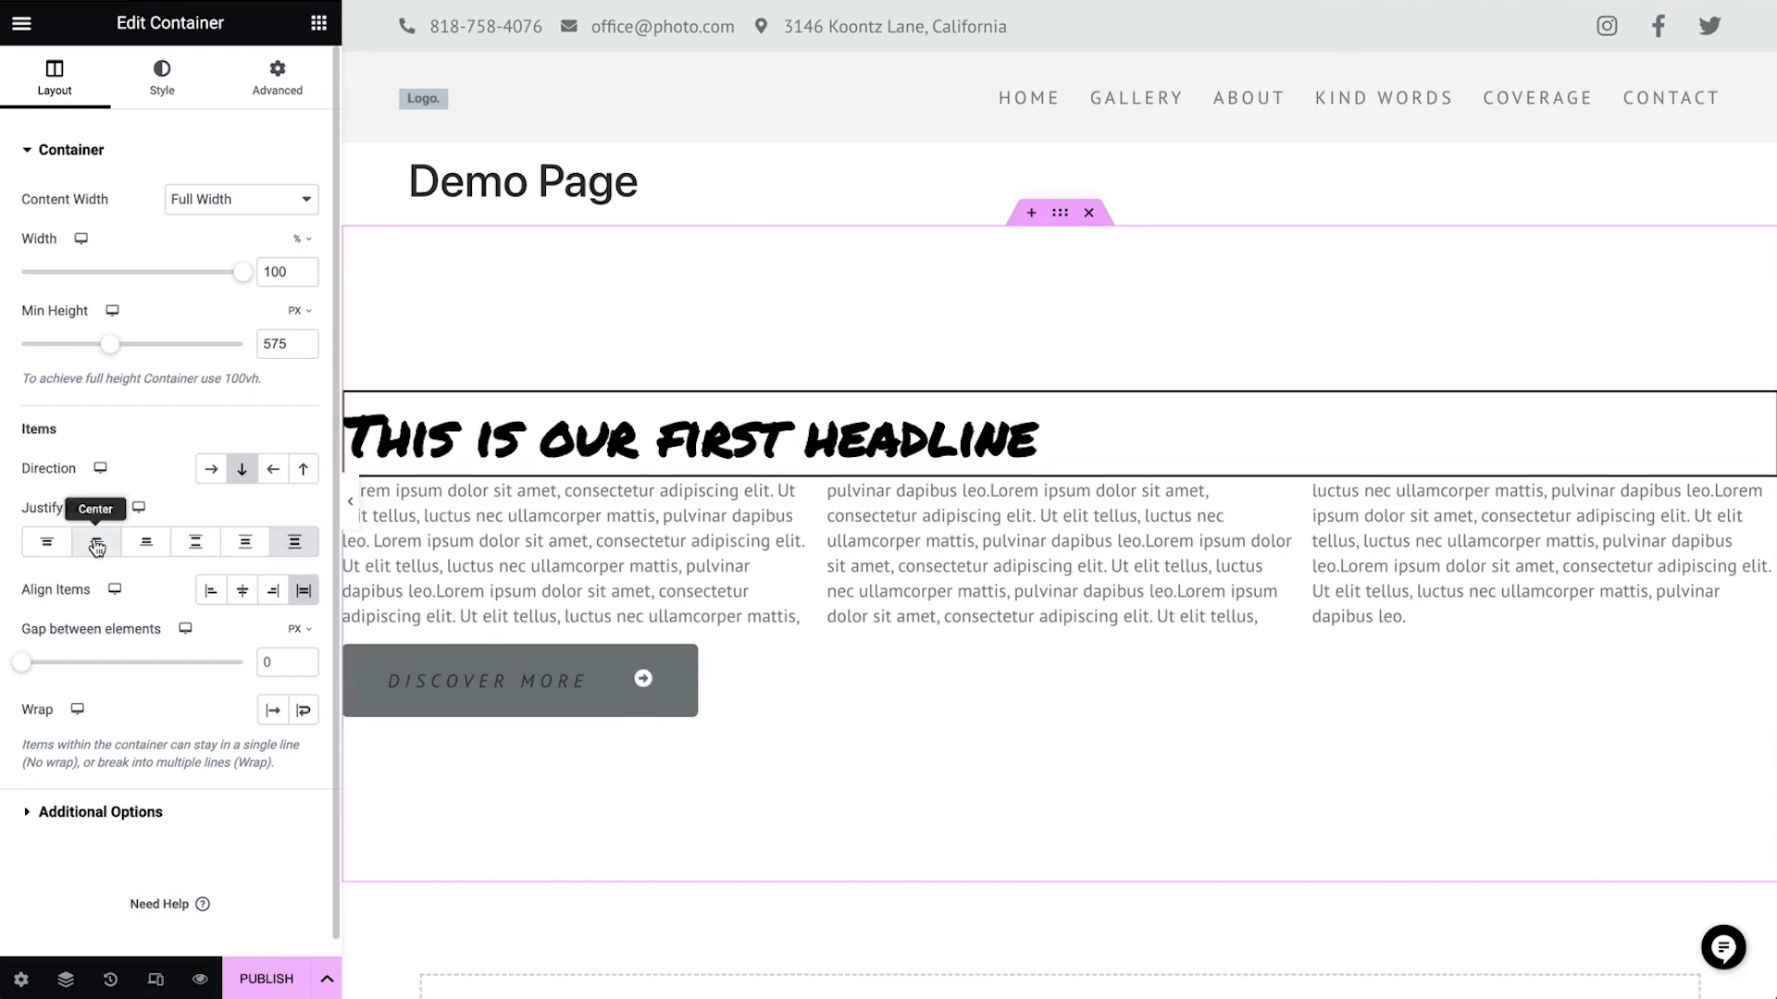
left_click(214, 593)
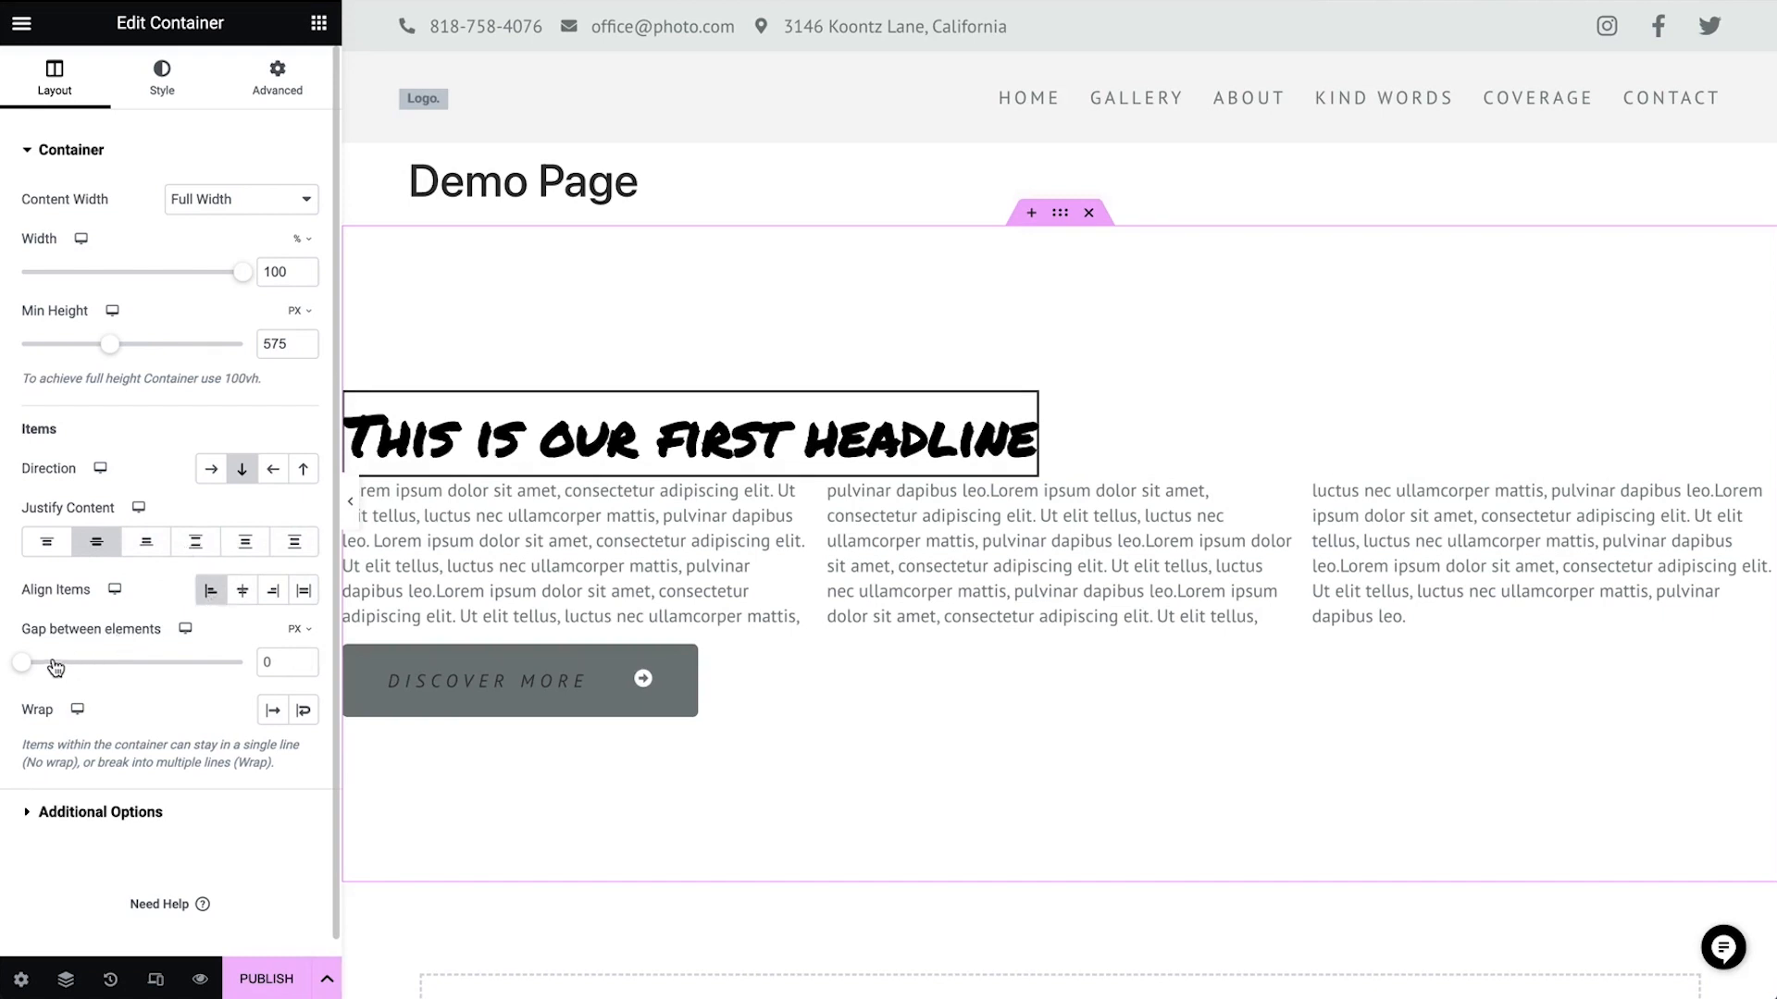
Set the container's gap between elements to 30 px
left_click_drag(26, 672, 72, 667)
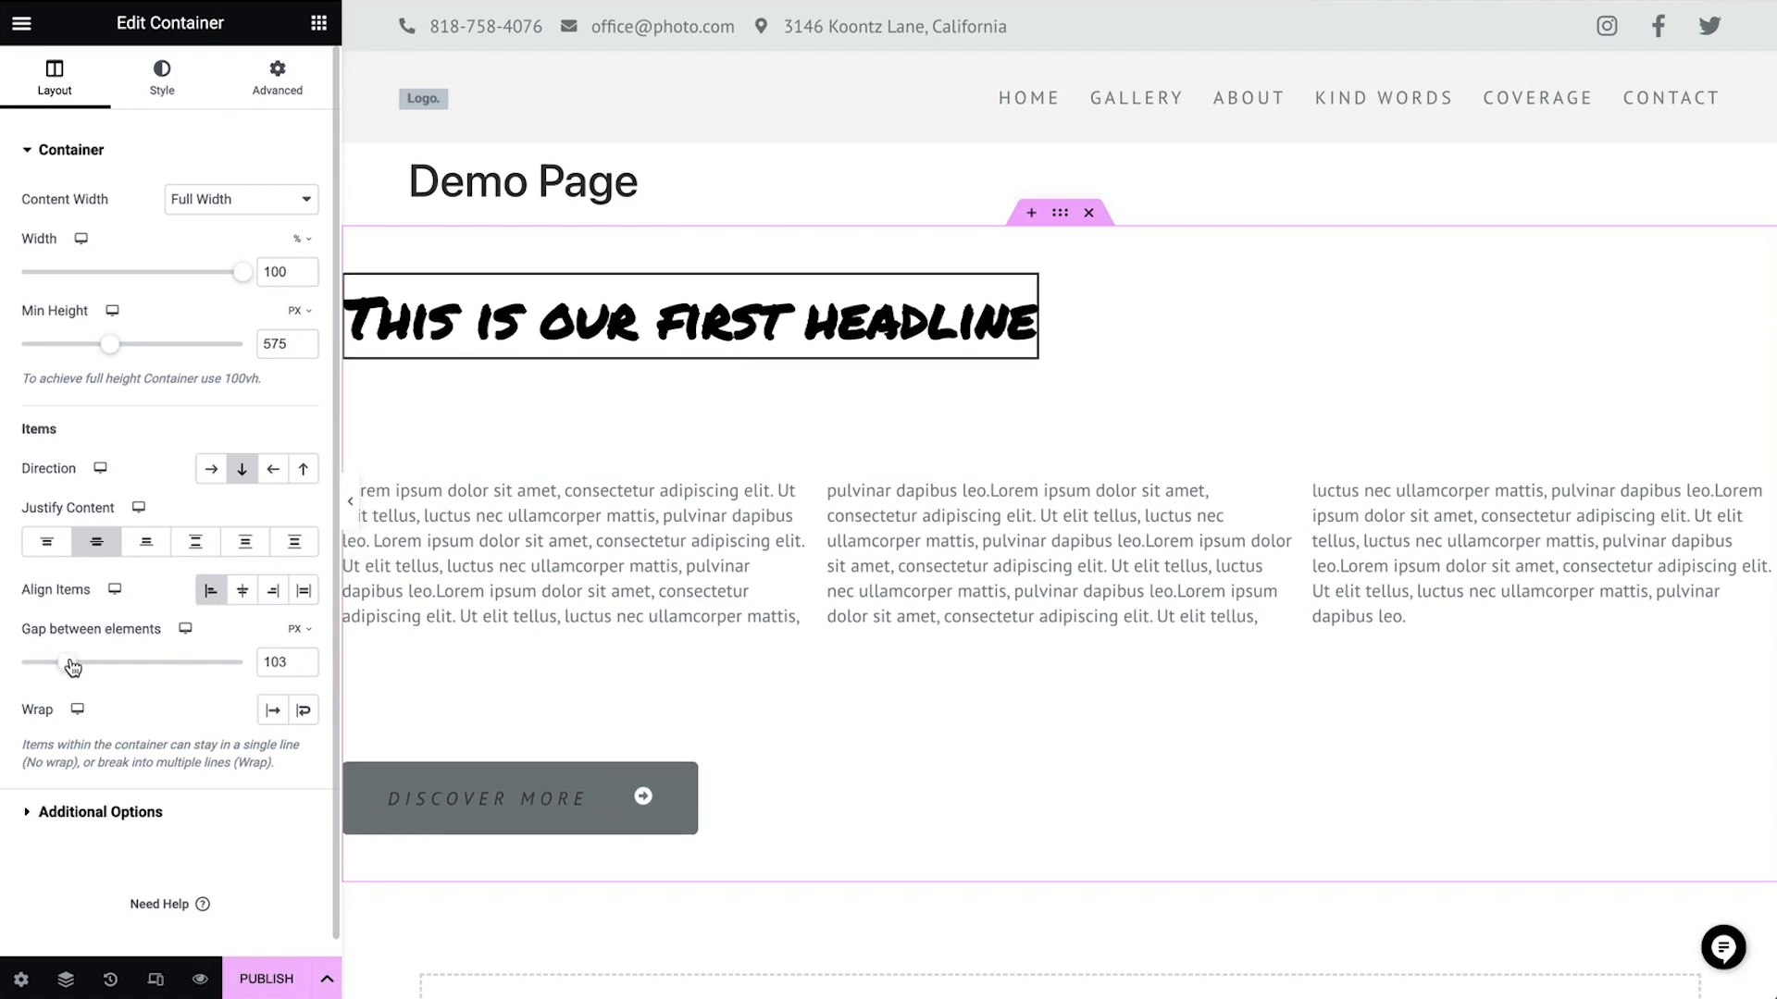
double_click(277, 663)
type("30")
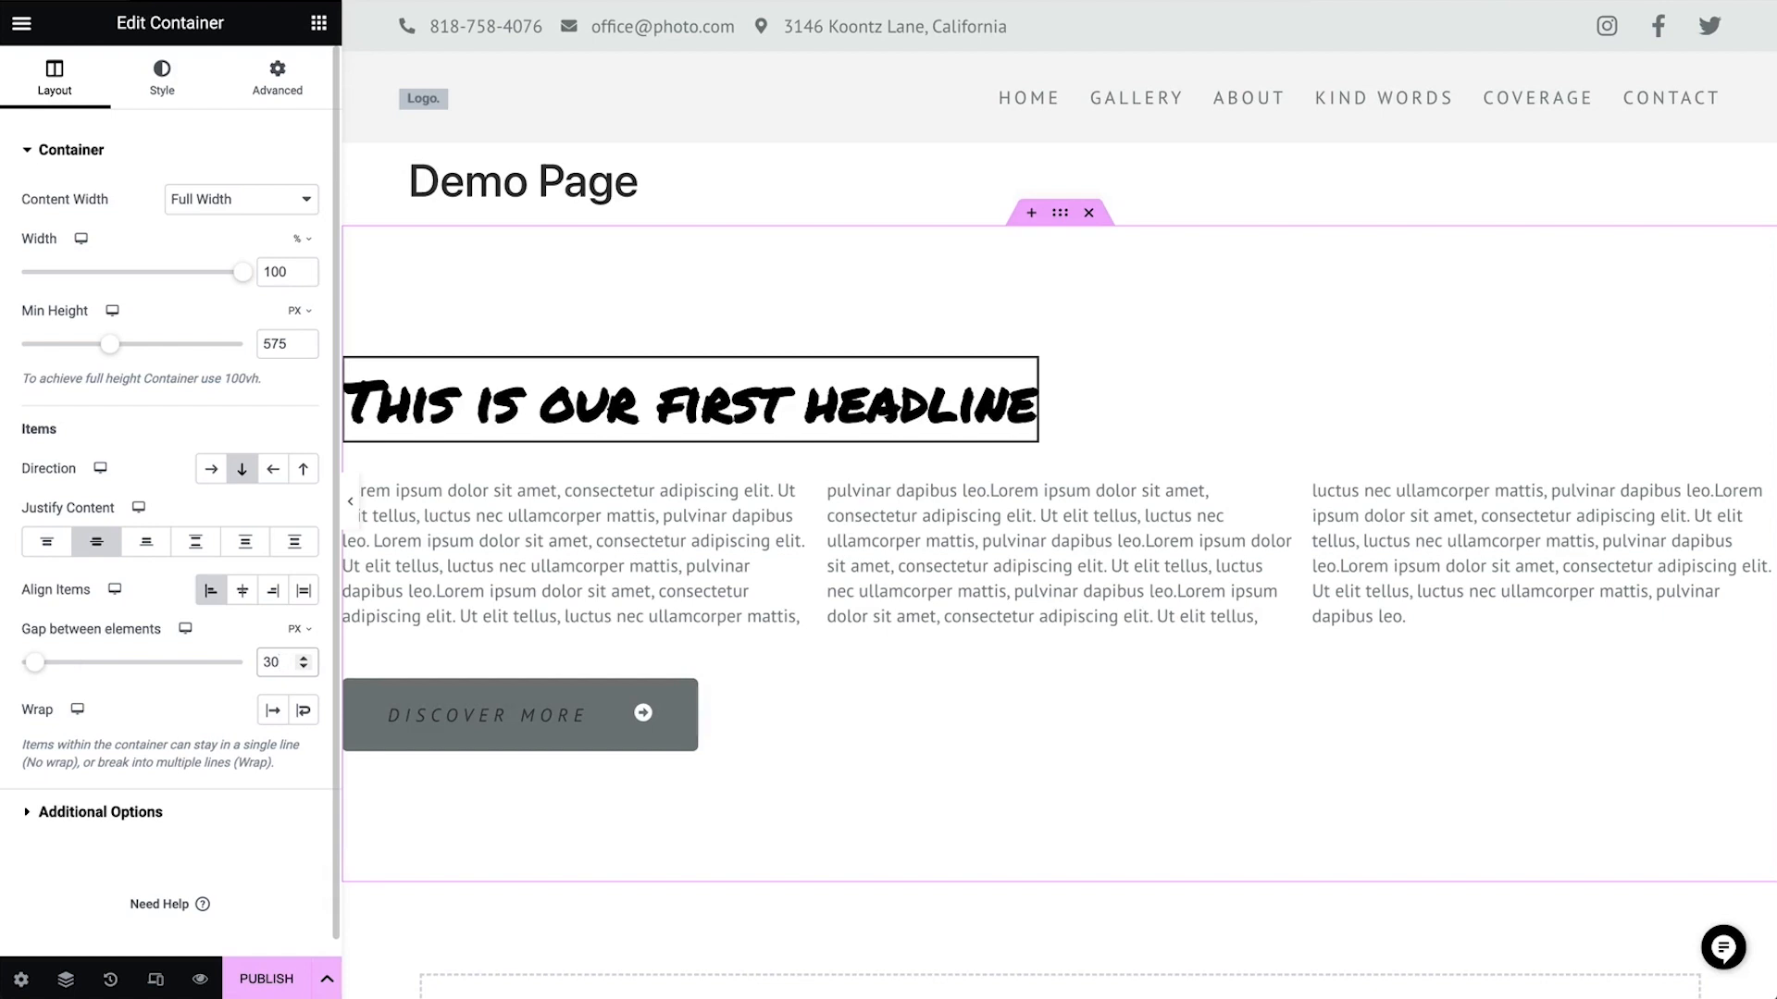
Switch the container's direction to row-horizontal and set its items to wrap
left_click(213, 470)
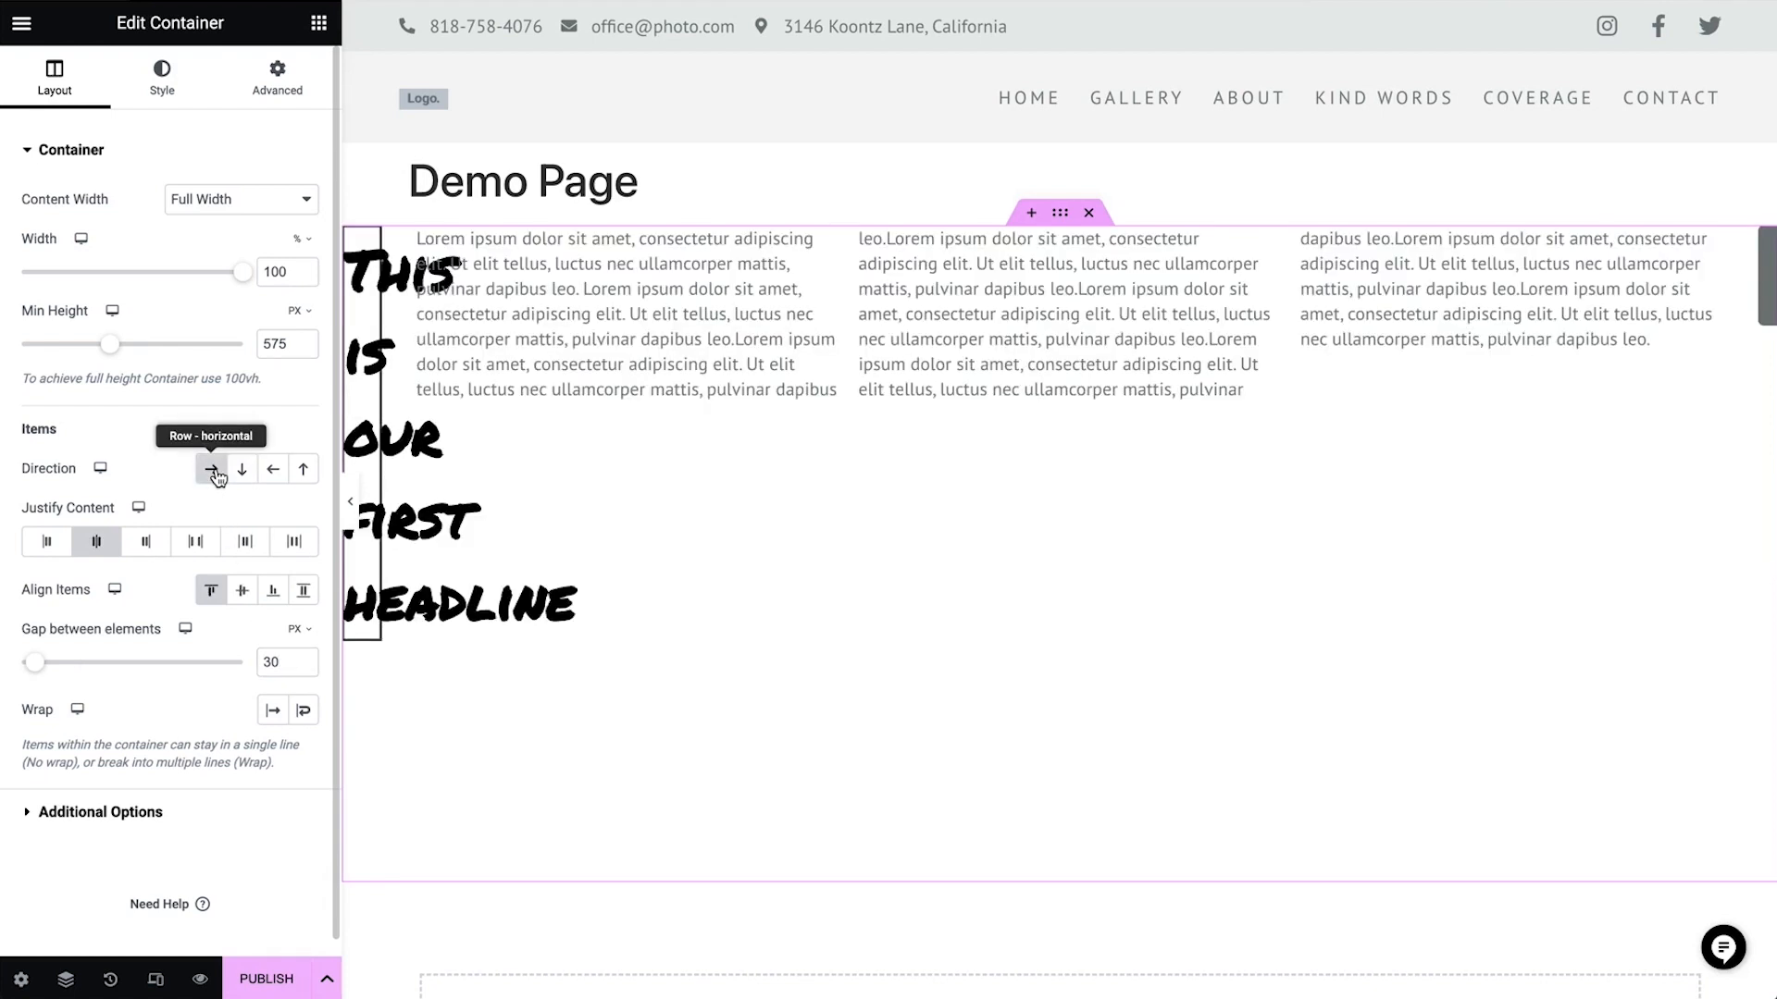
left_click(304, 712)
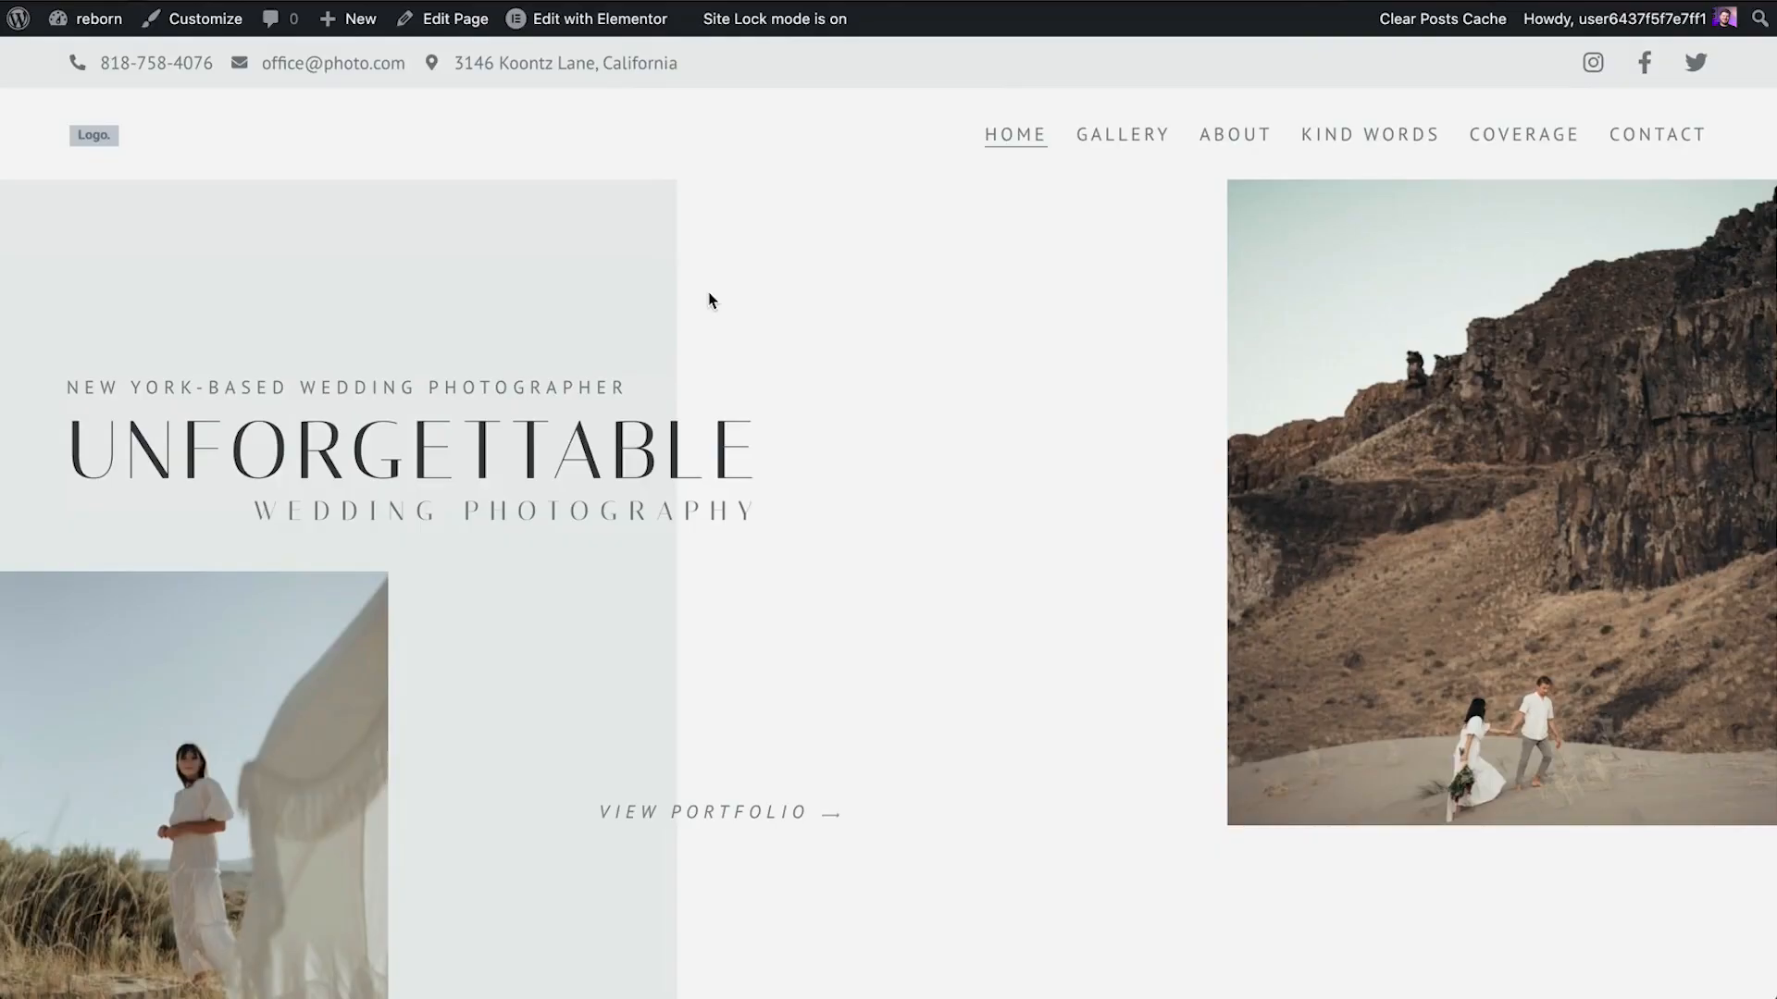
Scroll through the published home page of the kit and close its promotional pop-up
scroll(710, 297, "down", 4)
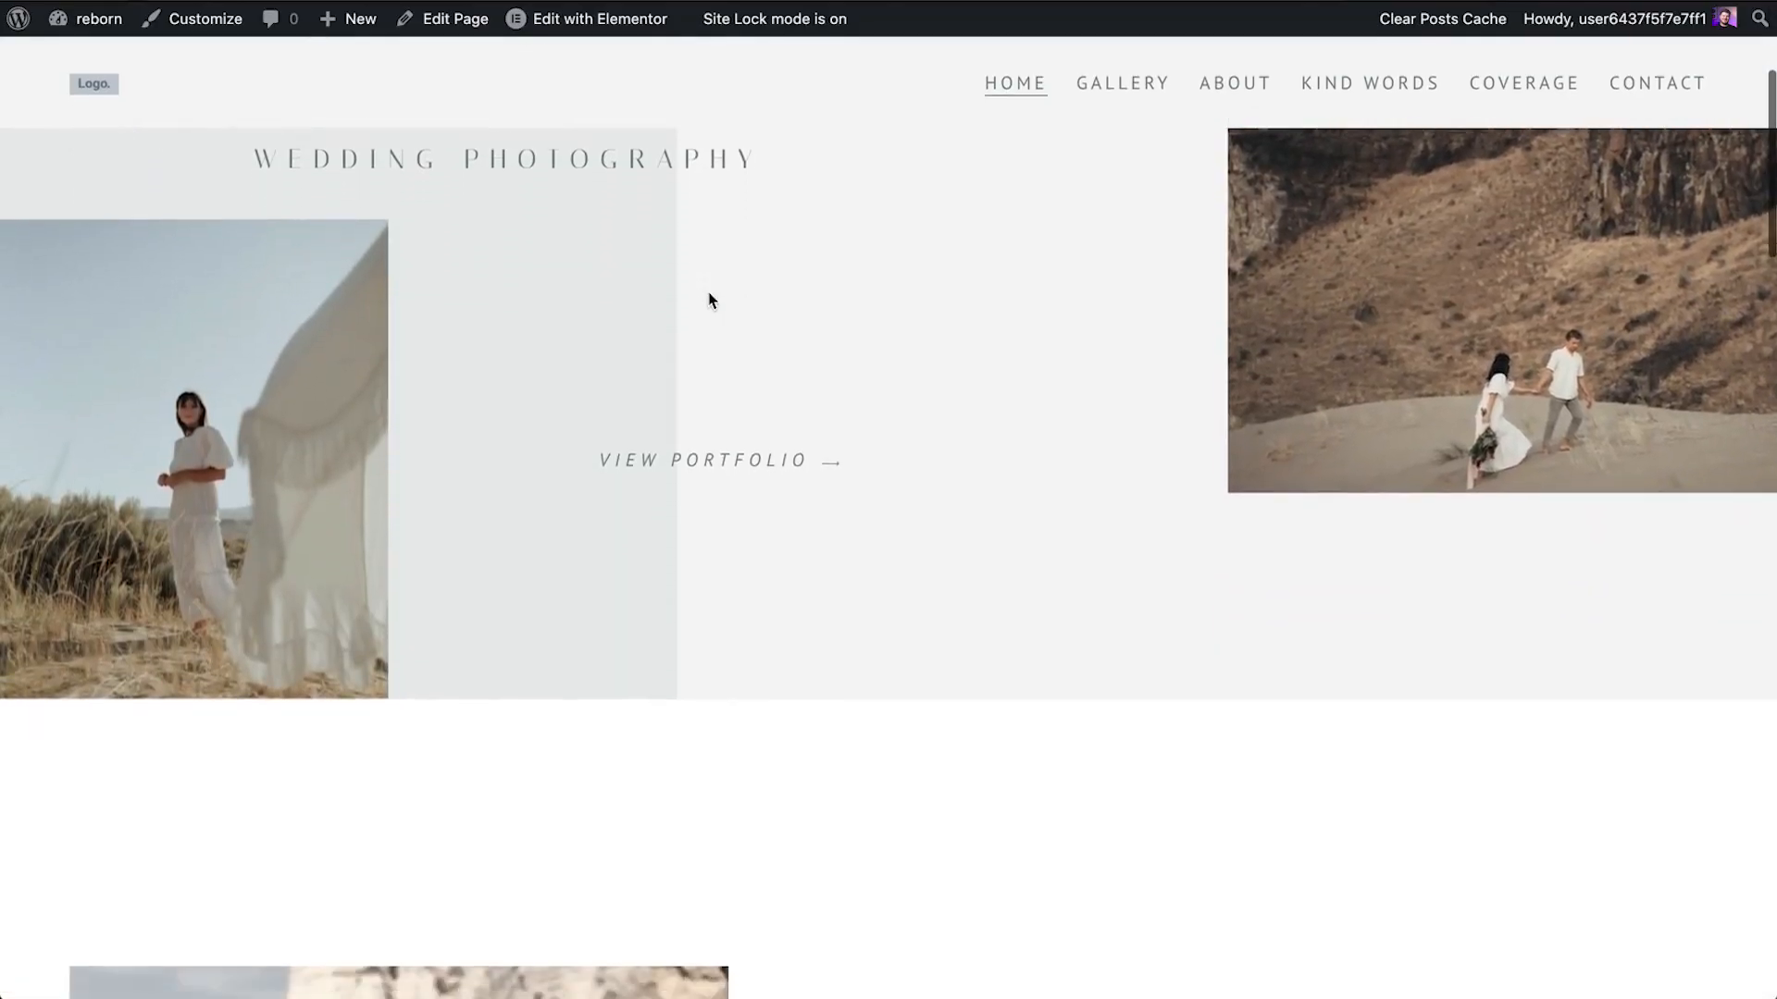
scroll(710, 300, "down", 6)
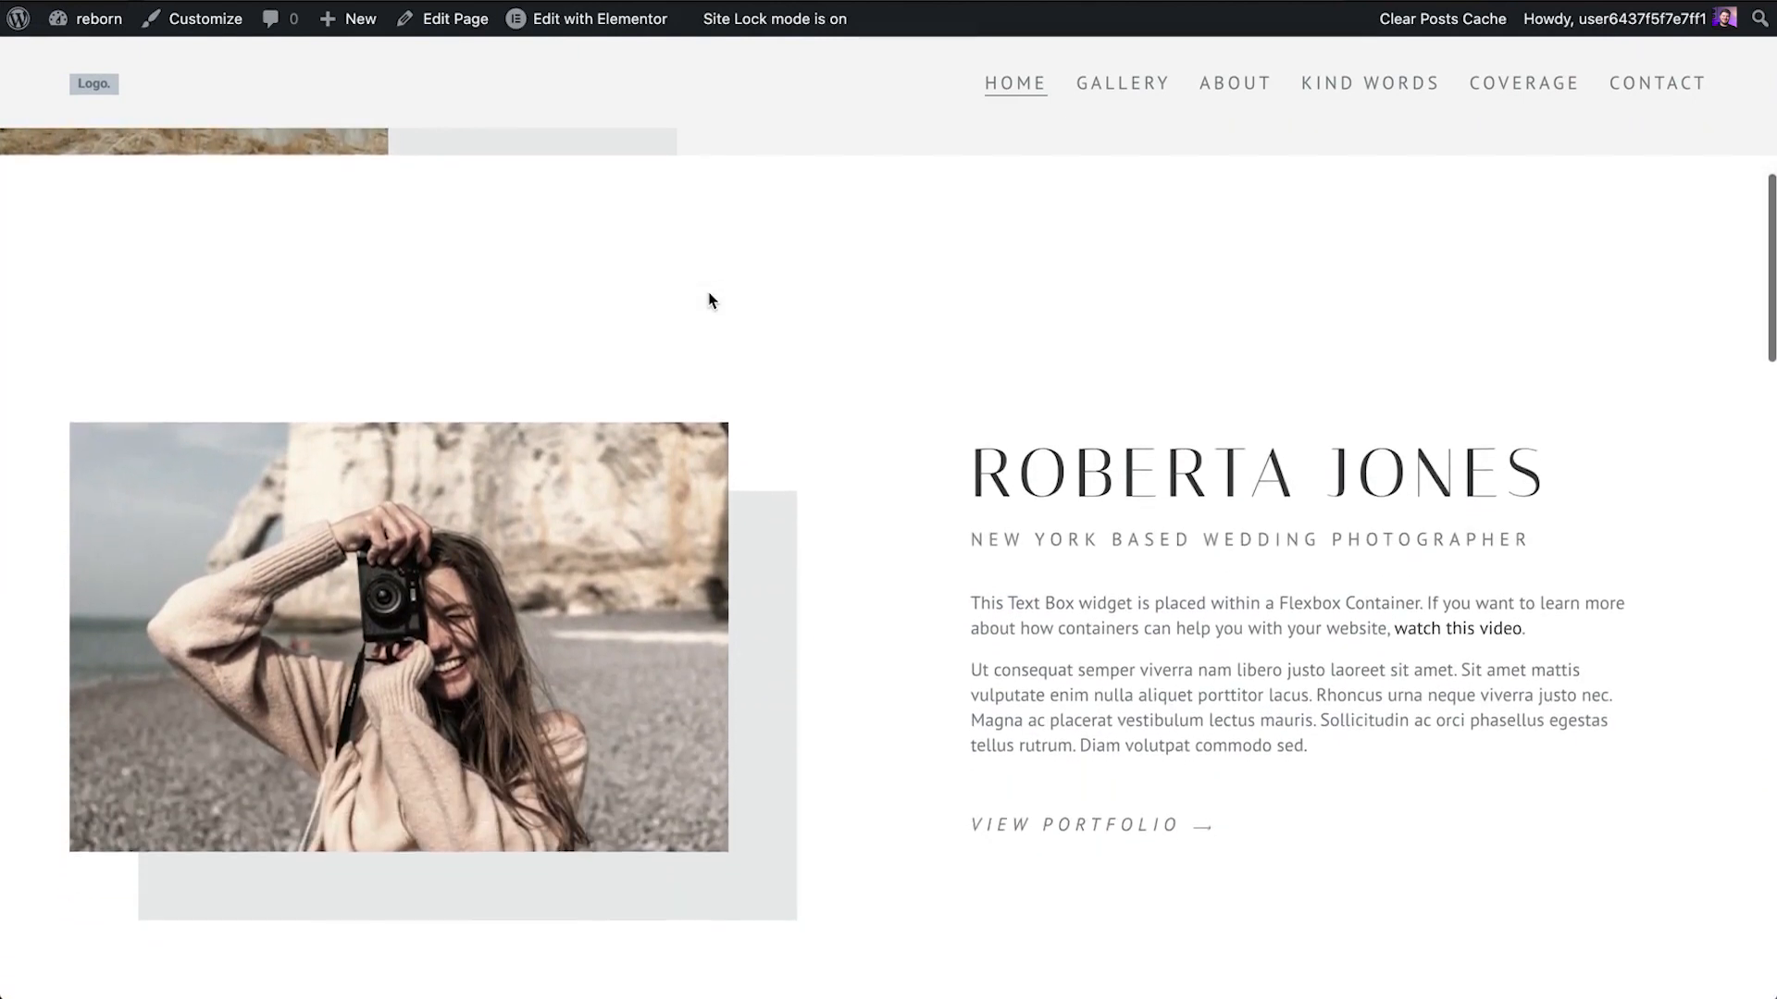
scroll(710, 300, "down", 6)
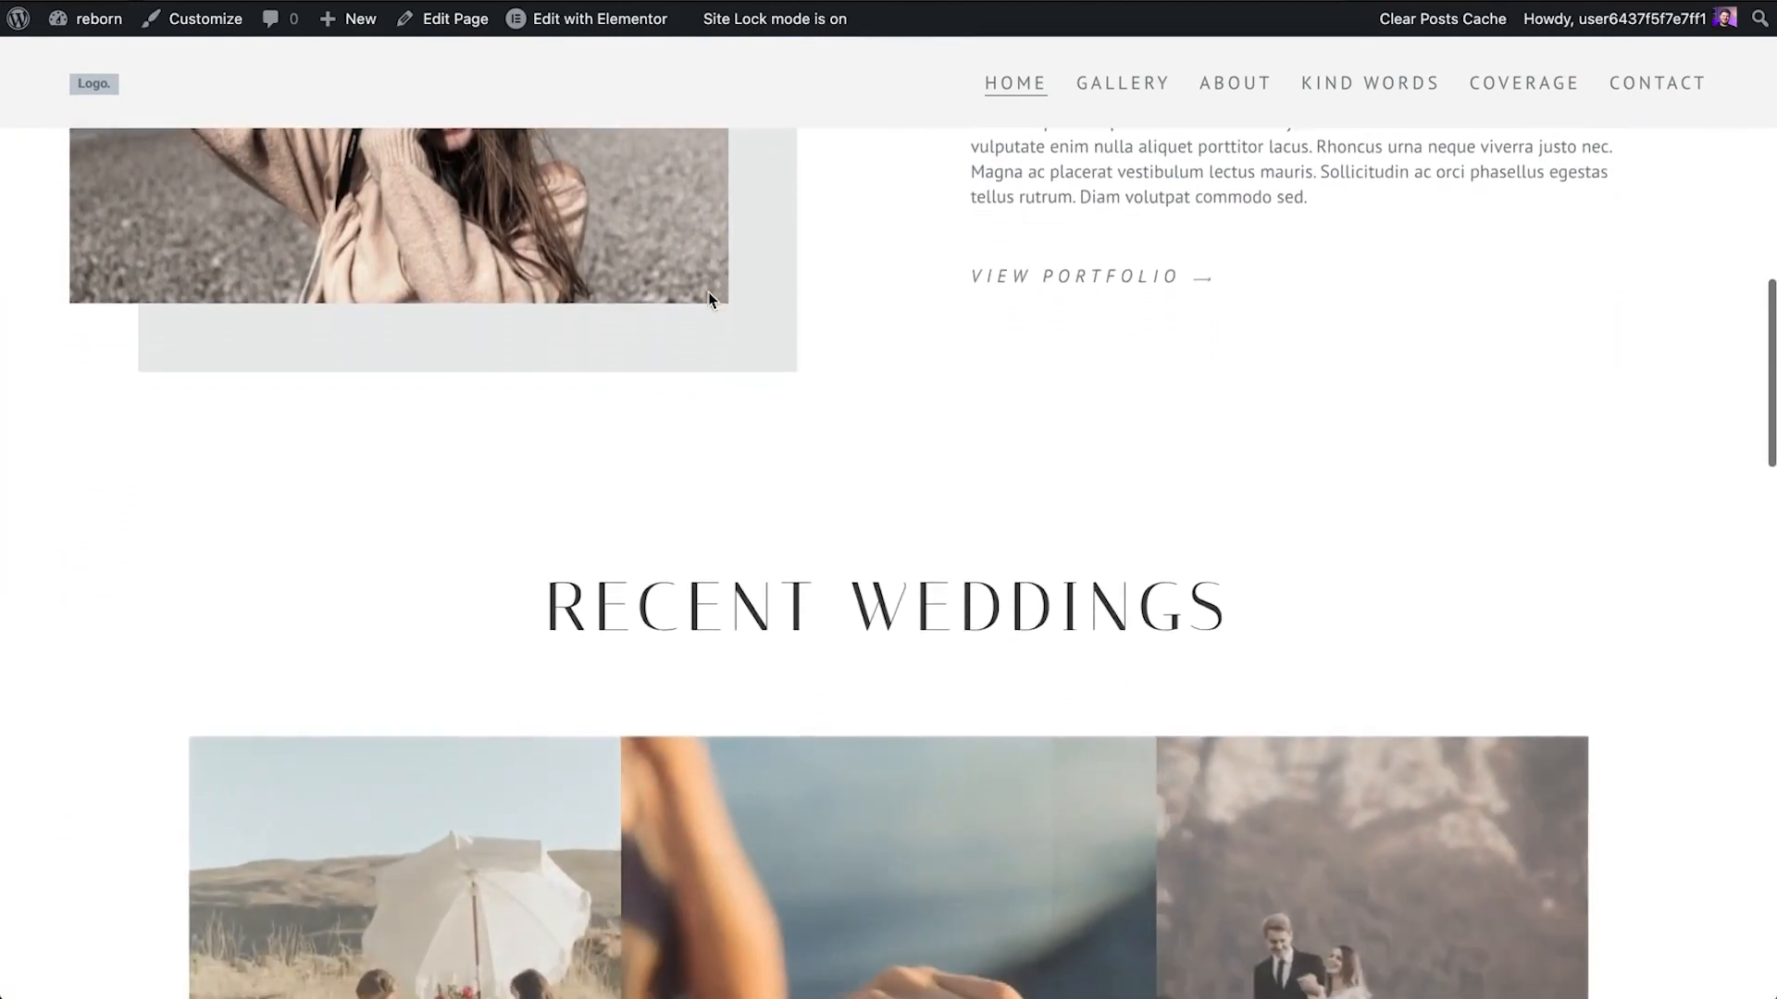
scroll(710, 300, "down", 6)
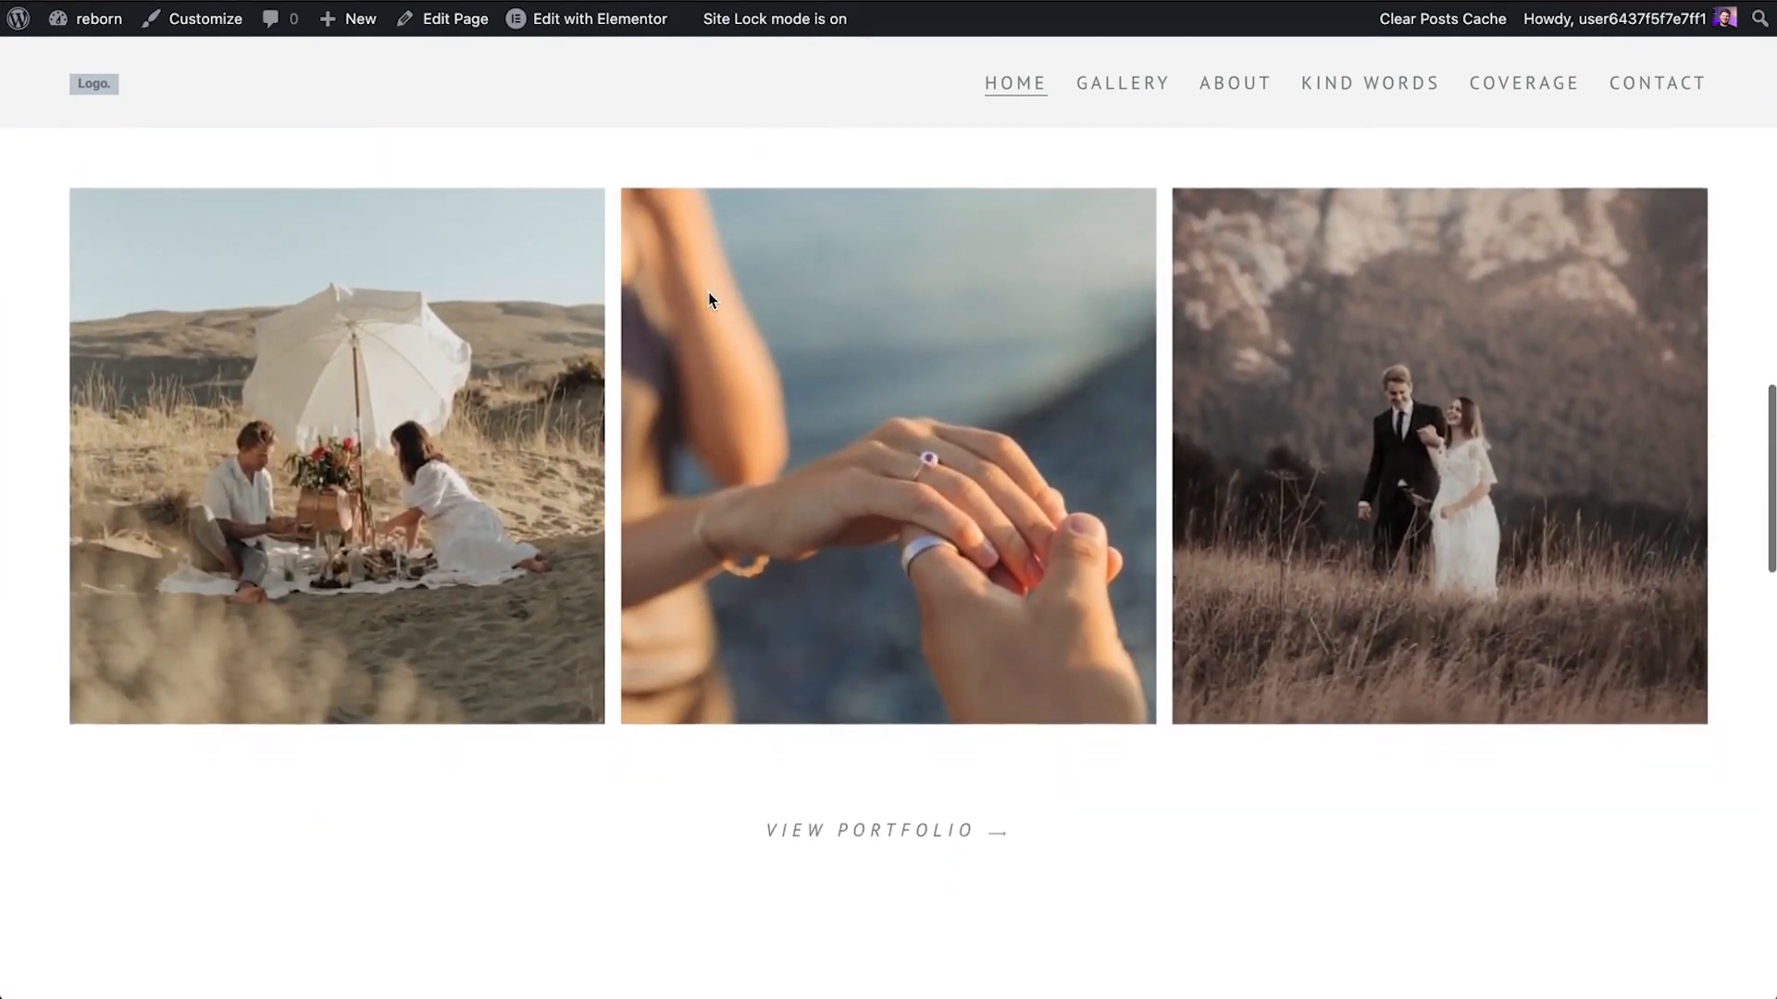
scroll(709, 300, "down", 6)
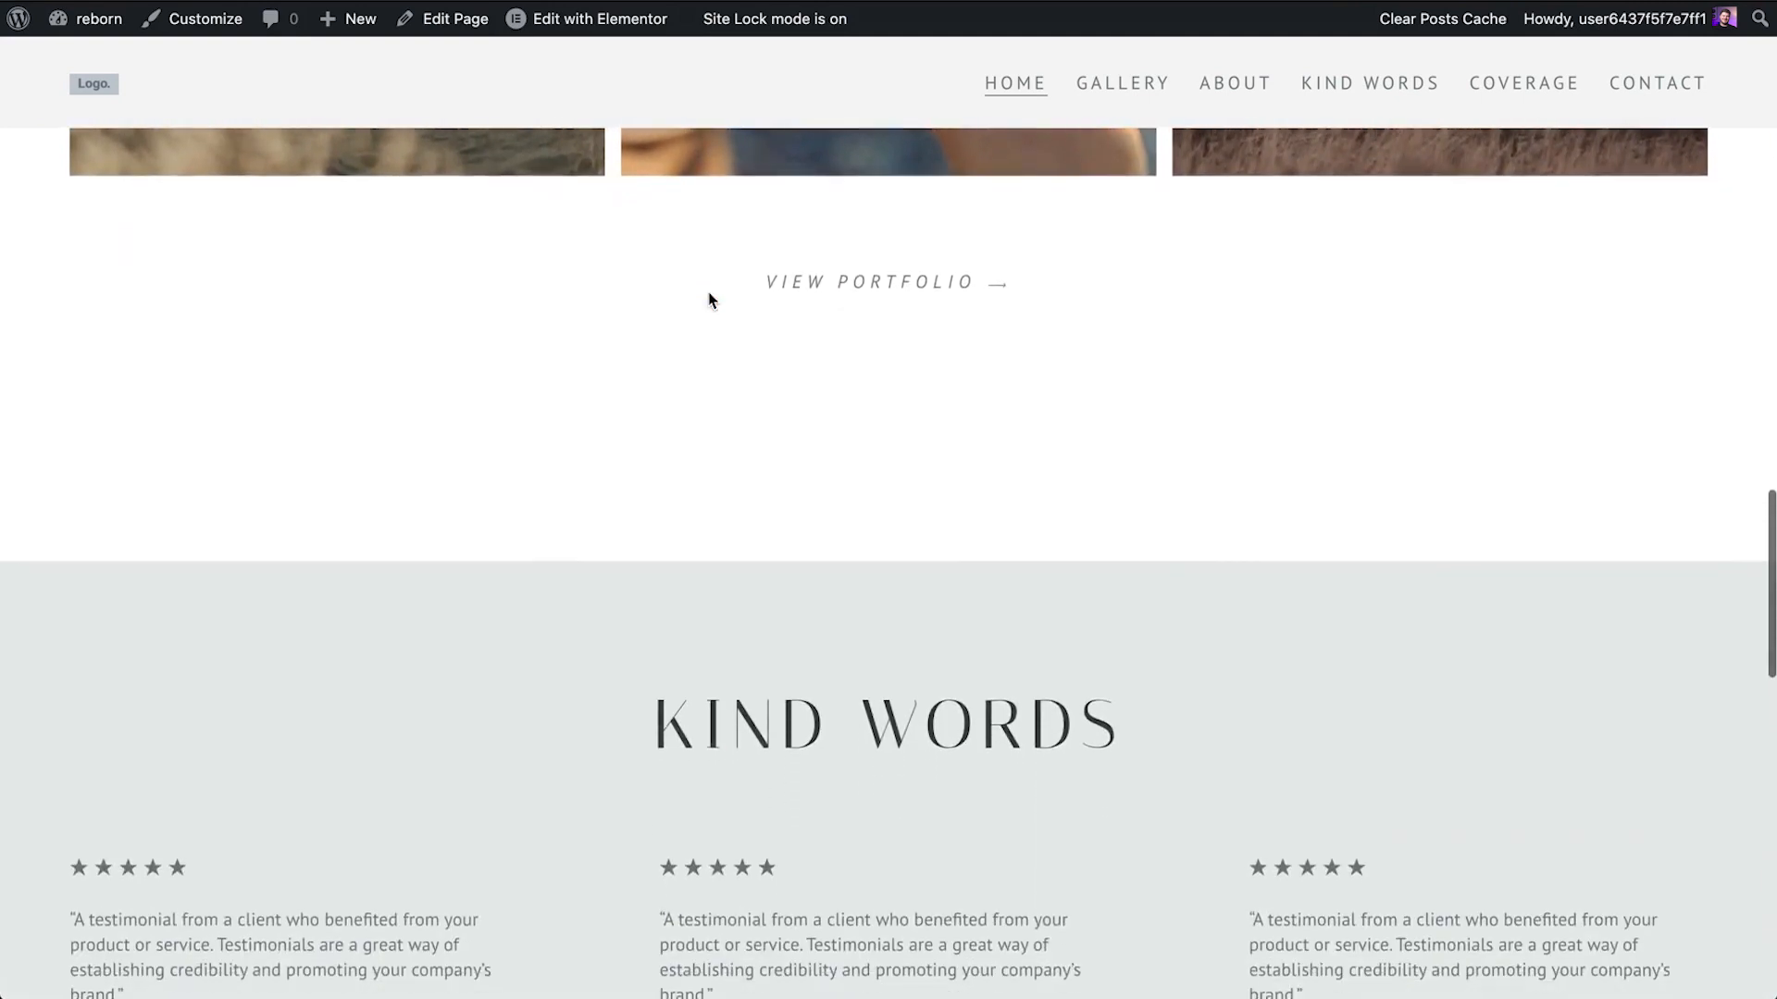
scroll(710, 300, "down", 6)
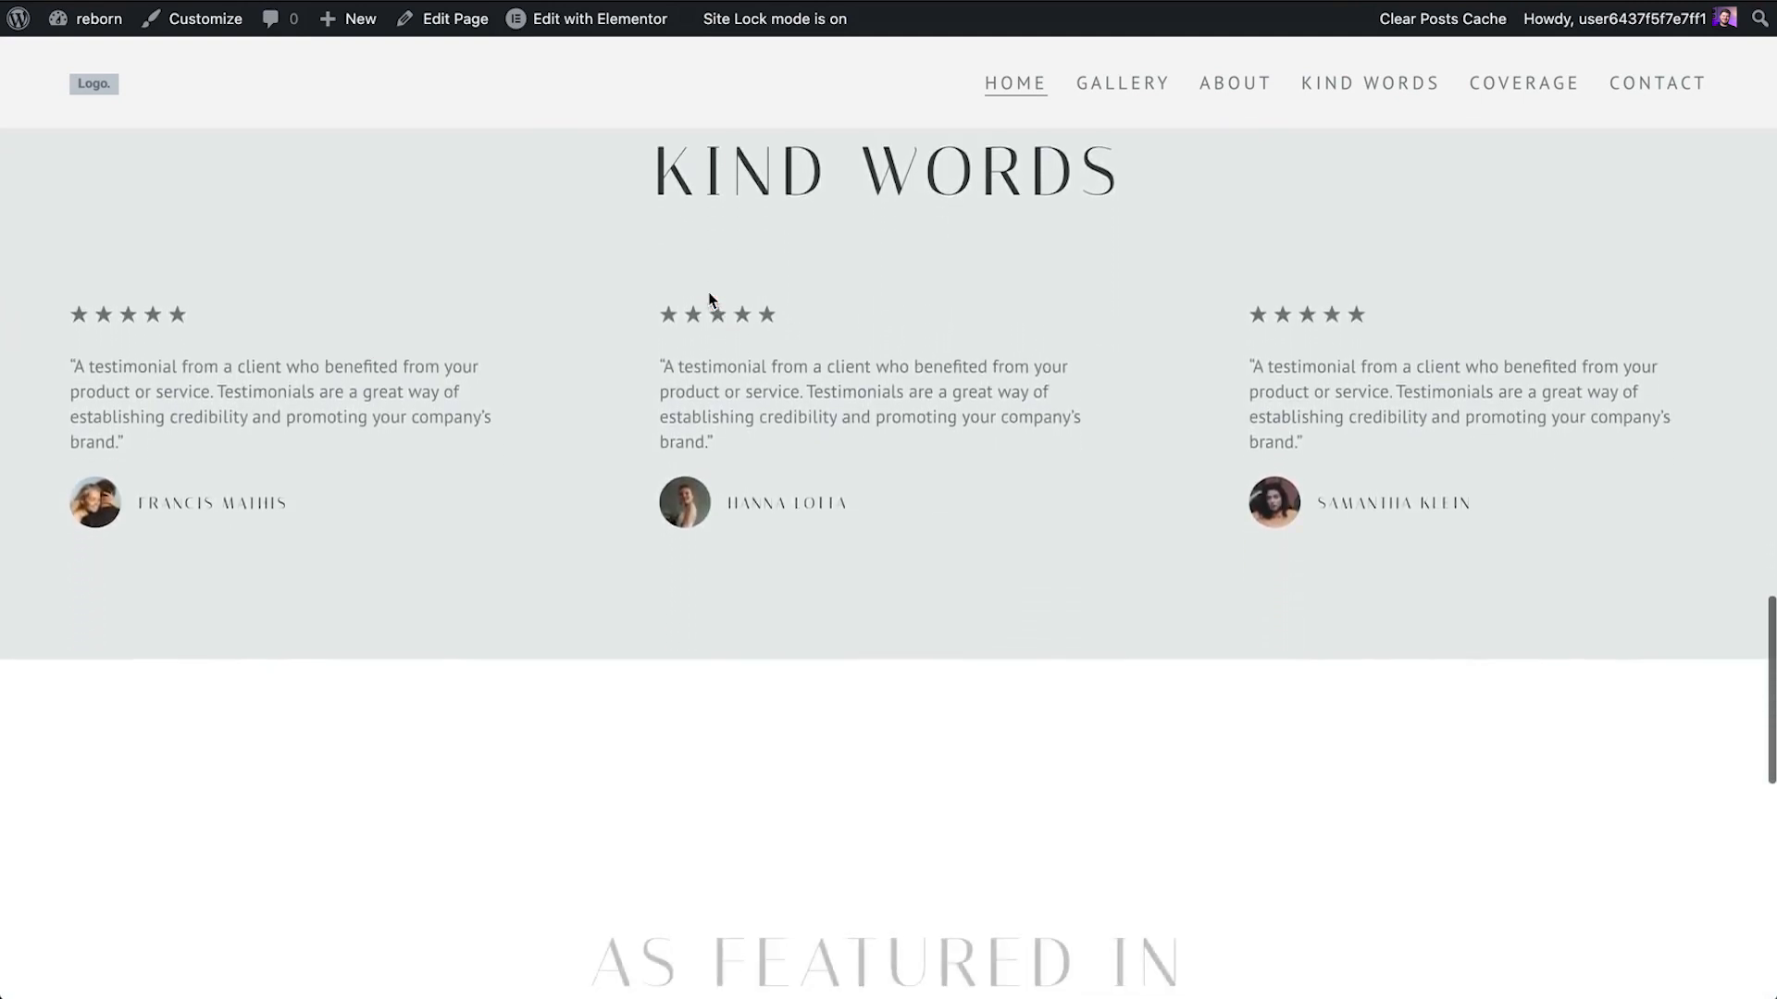
scroll(710, 300, "down", 6)
scroll(710, 300, "down", 3)
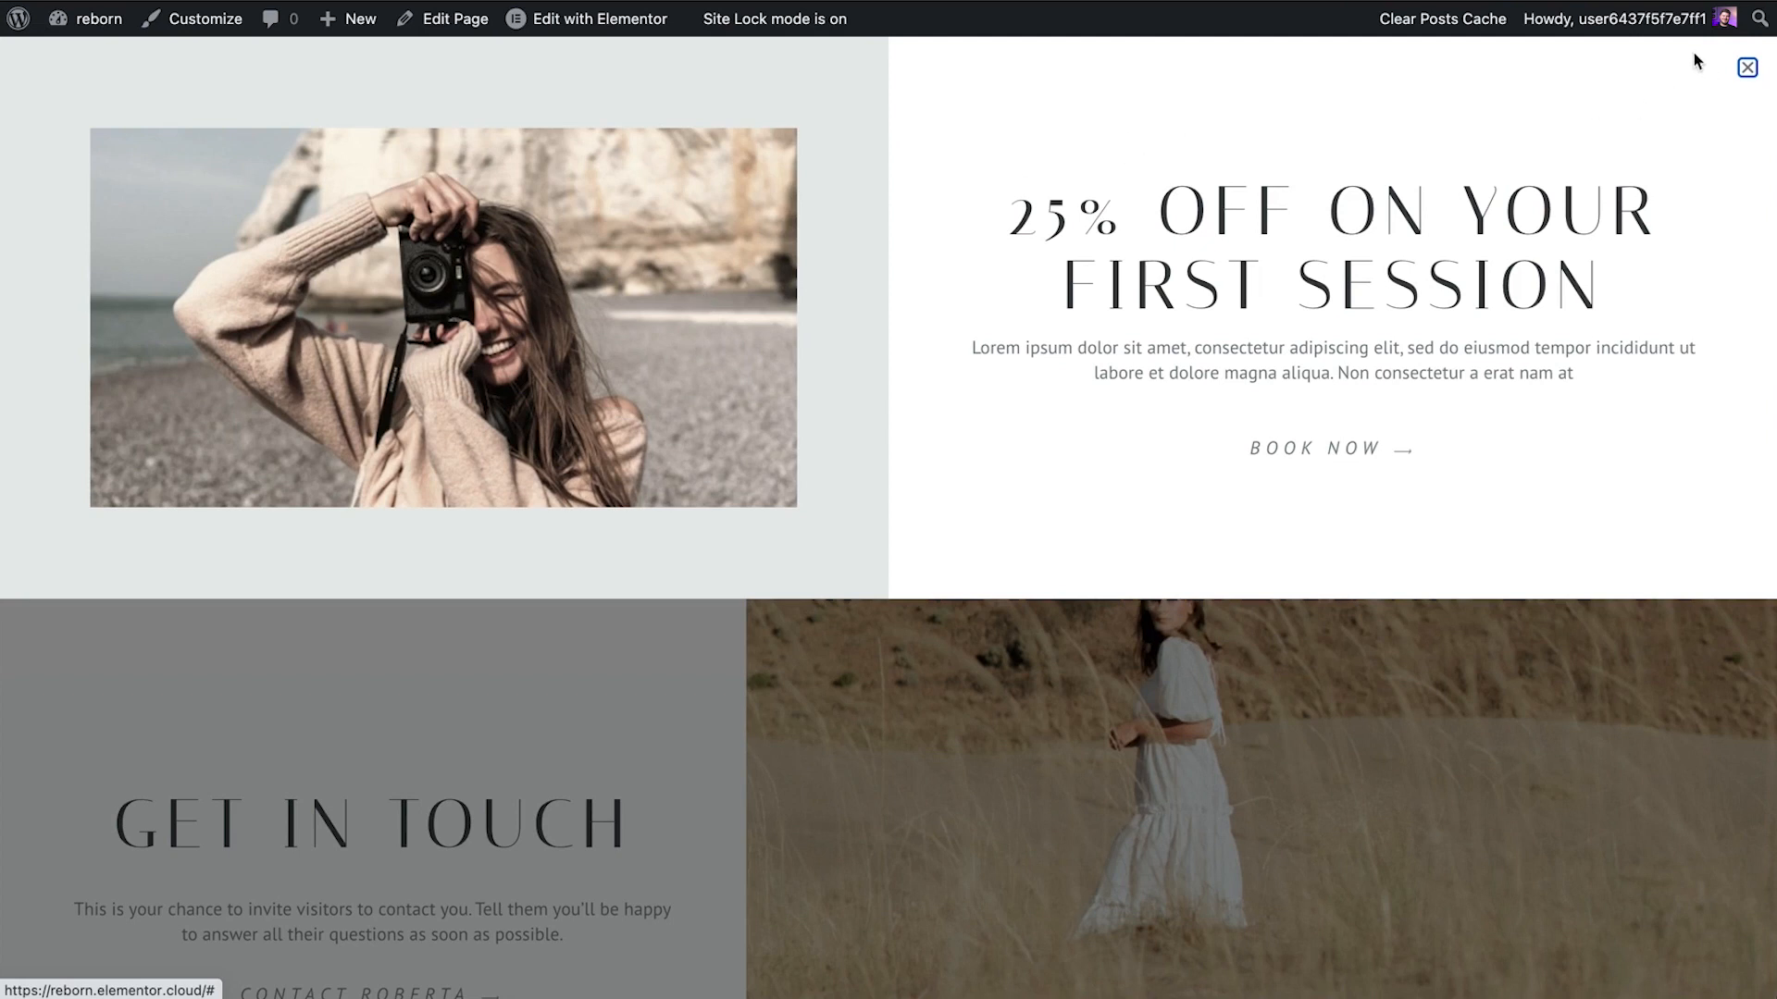
left_click(1747, 68)
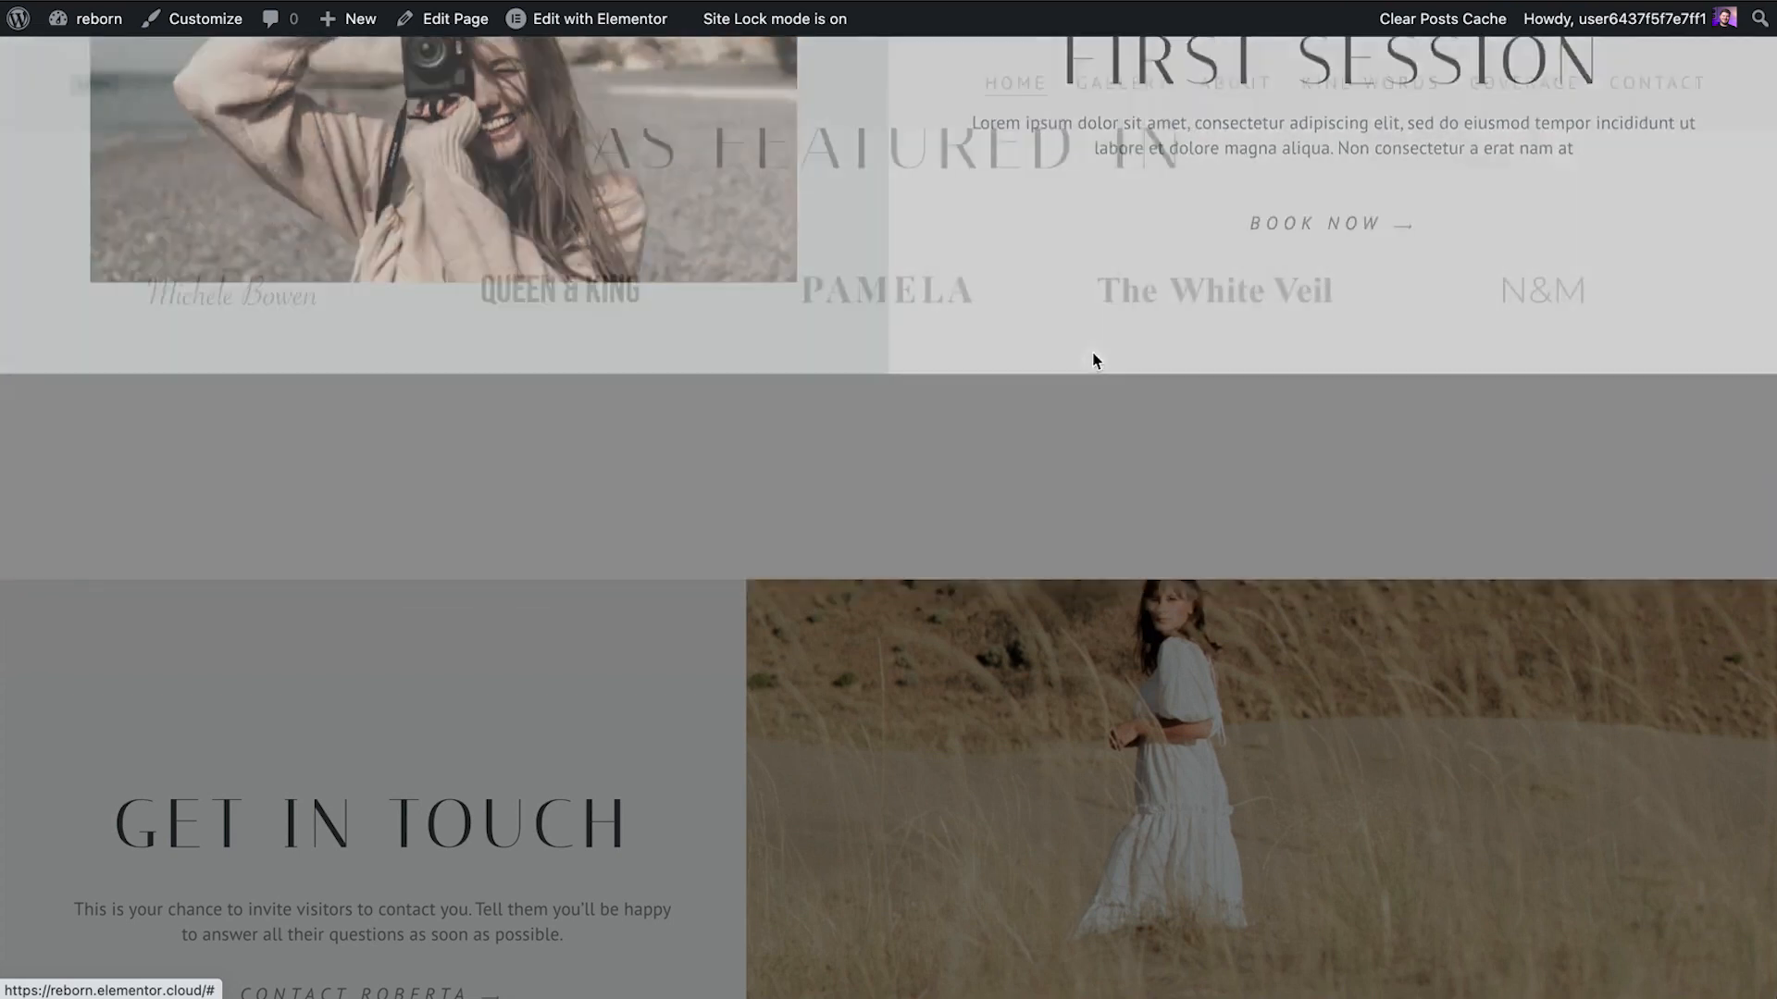
scroll(1094, 361, "up", 20)
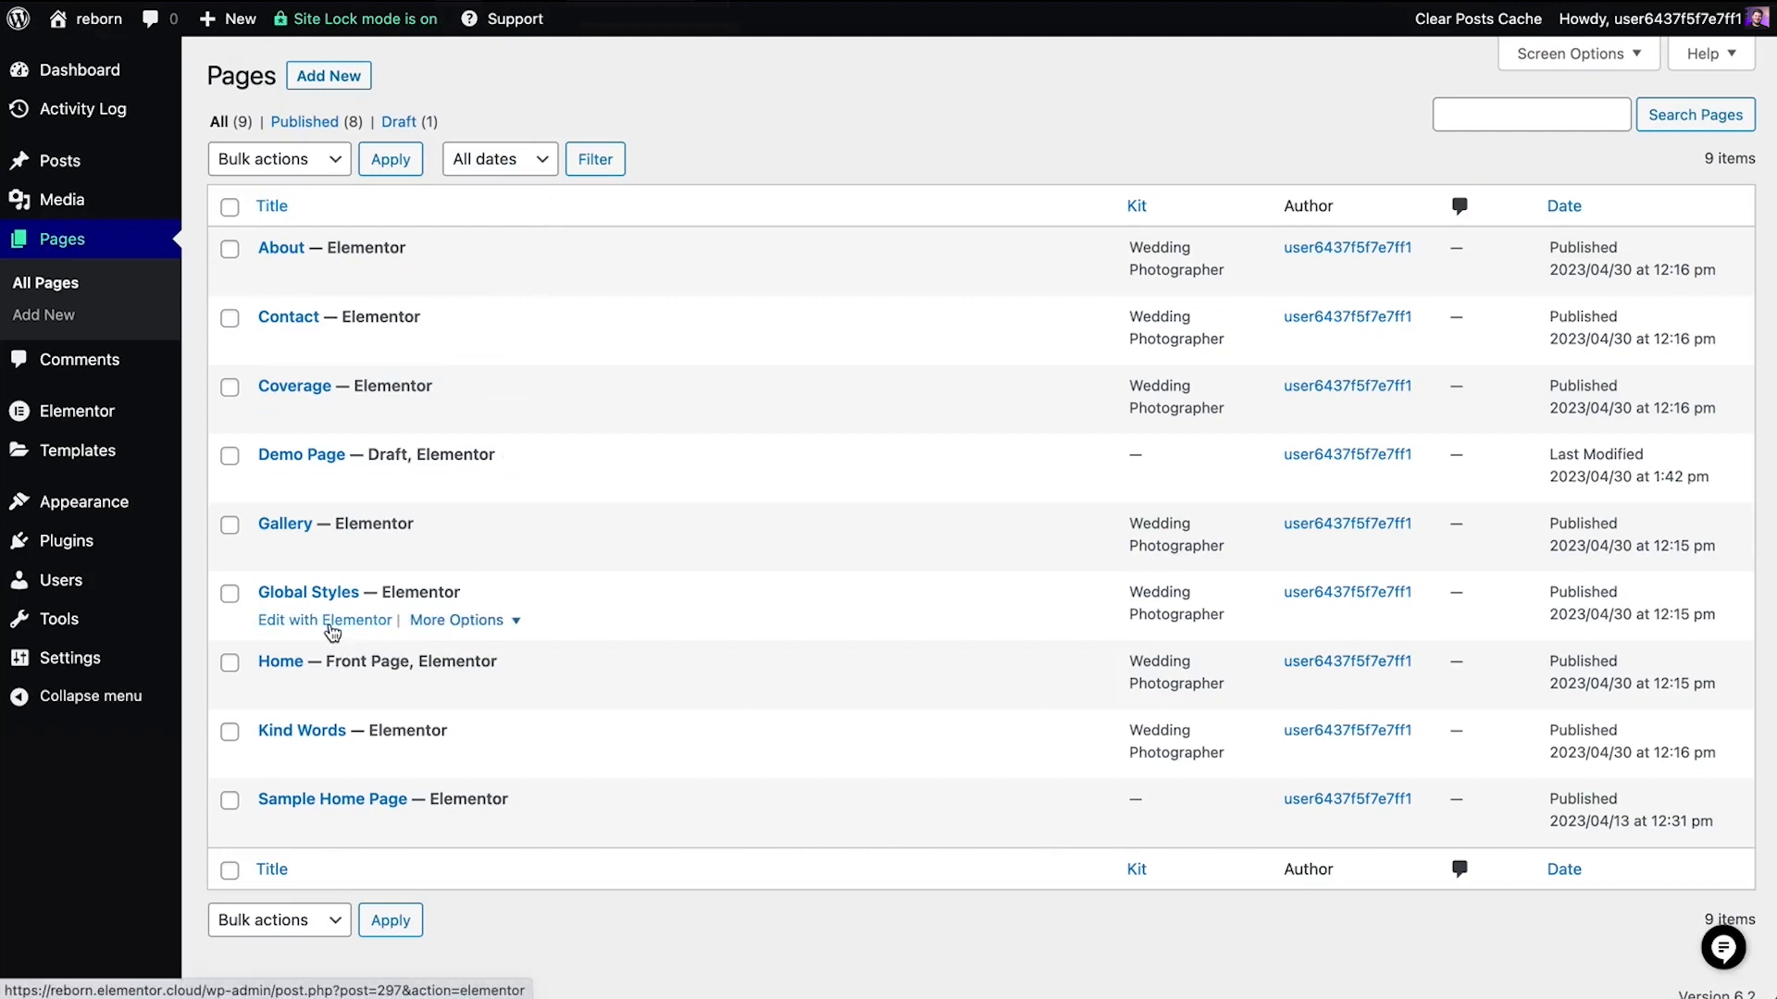
Open the Global Styles page in Elementor and review its global colors, fonts and buttons
left_click(331, 620)
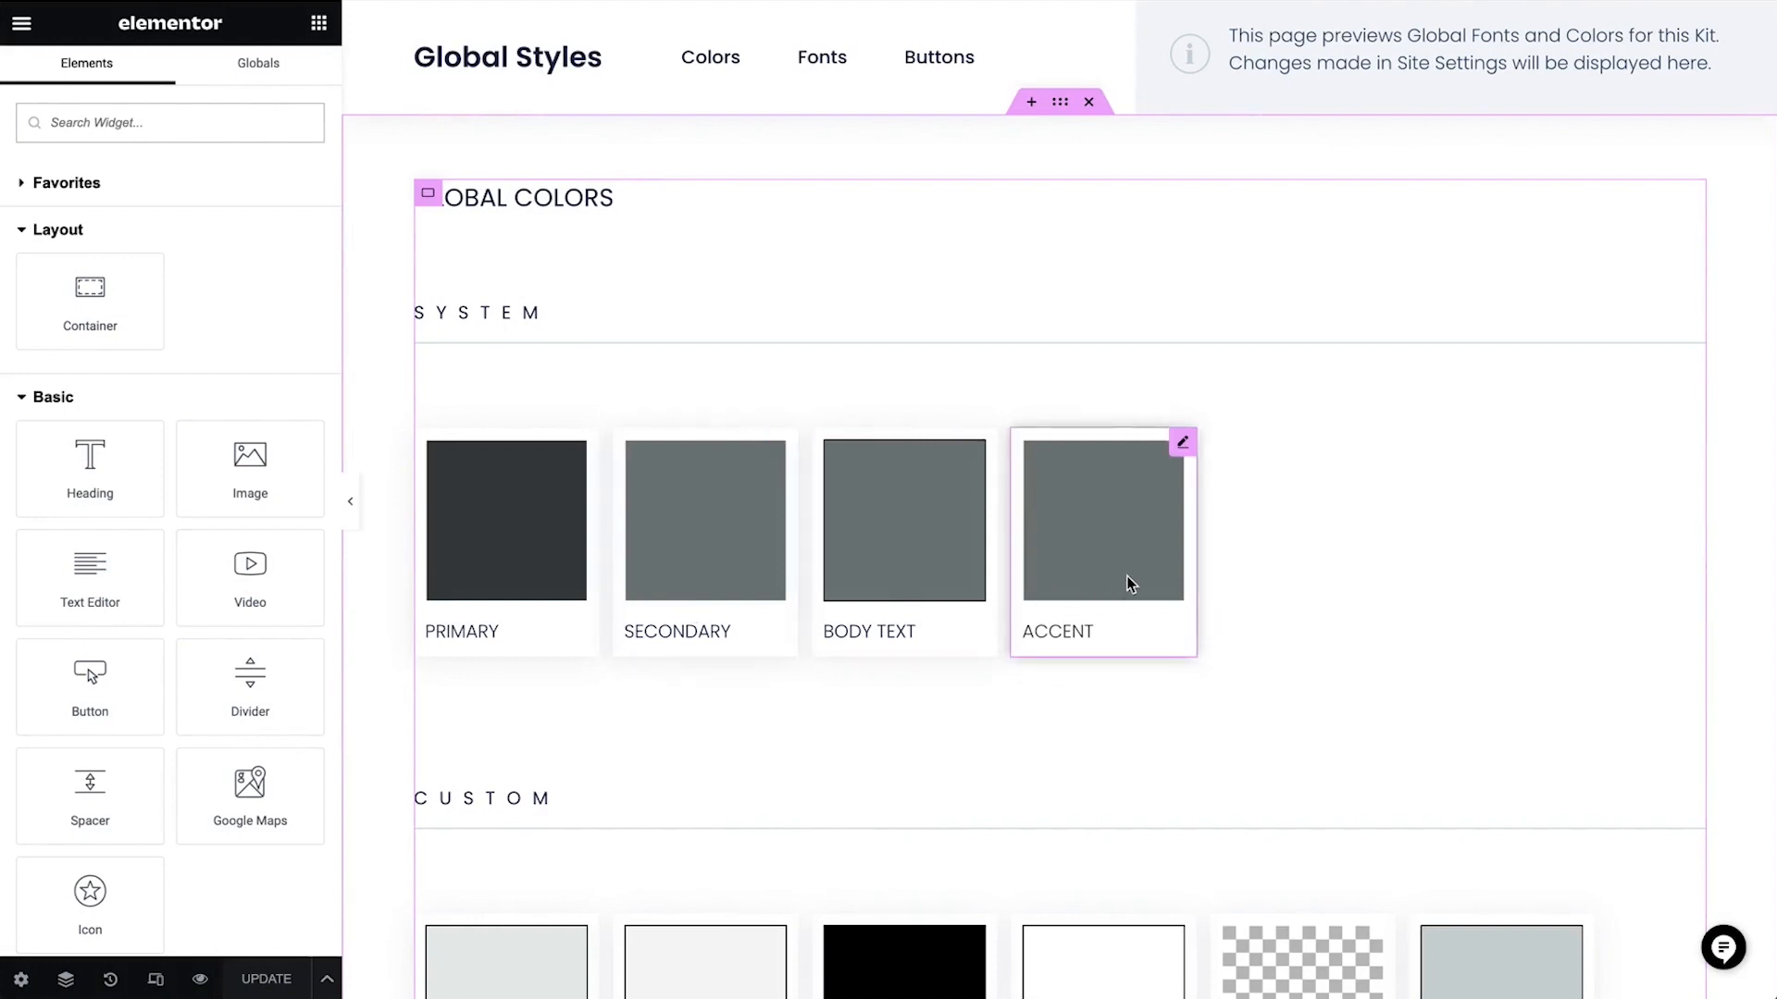
scroll(1512, 520, "down", 7)
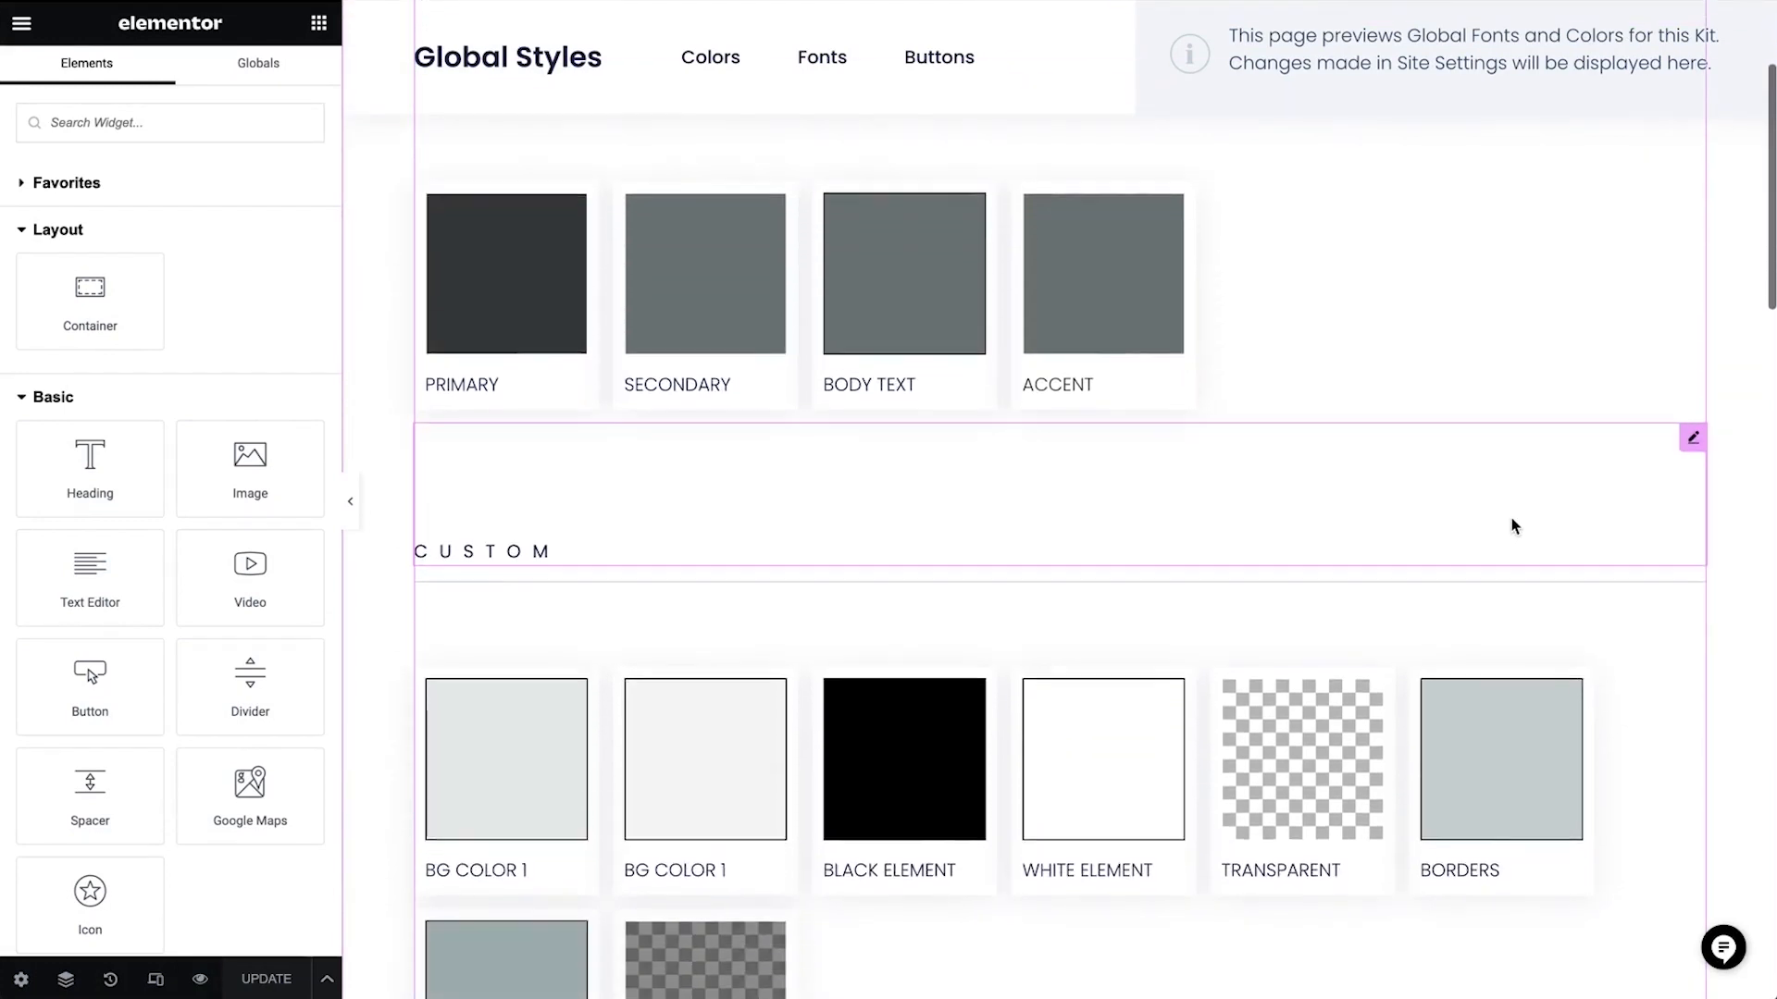
scroll(1511, 520, "down", 8)
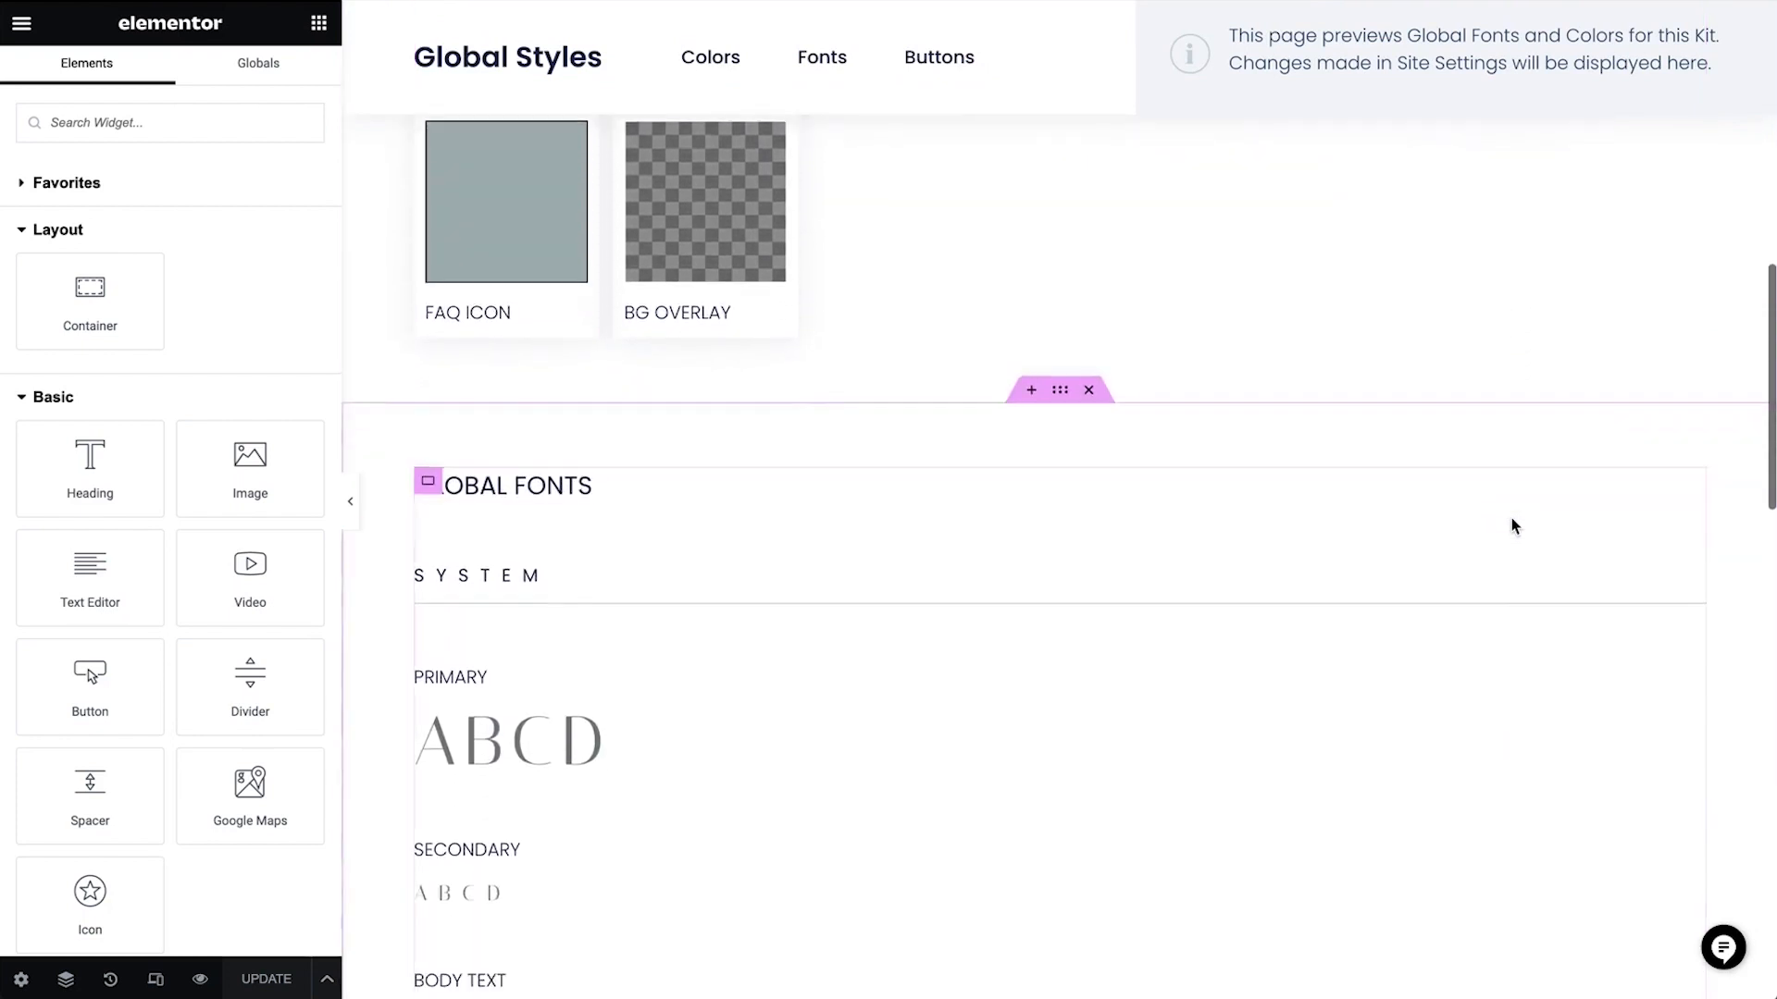
scroll(1512, 520, "down", 8)
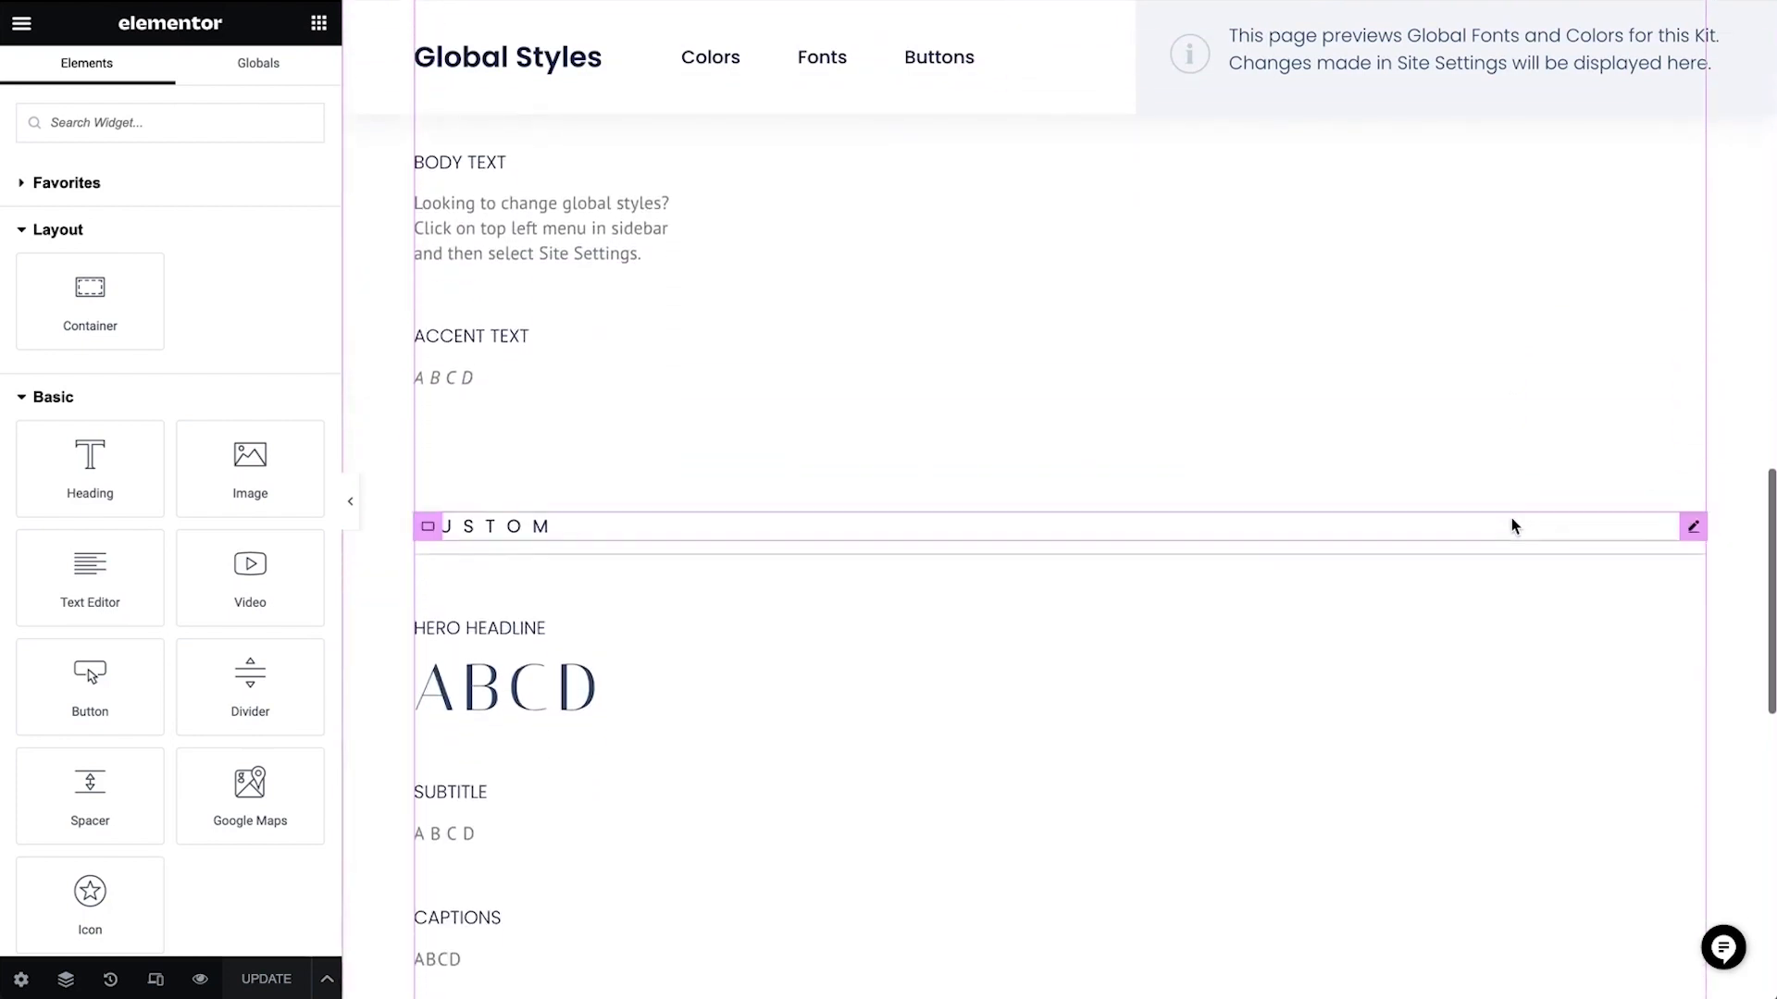
scroll(1512, 525, "down", 7)
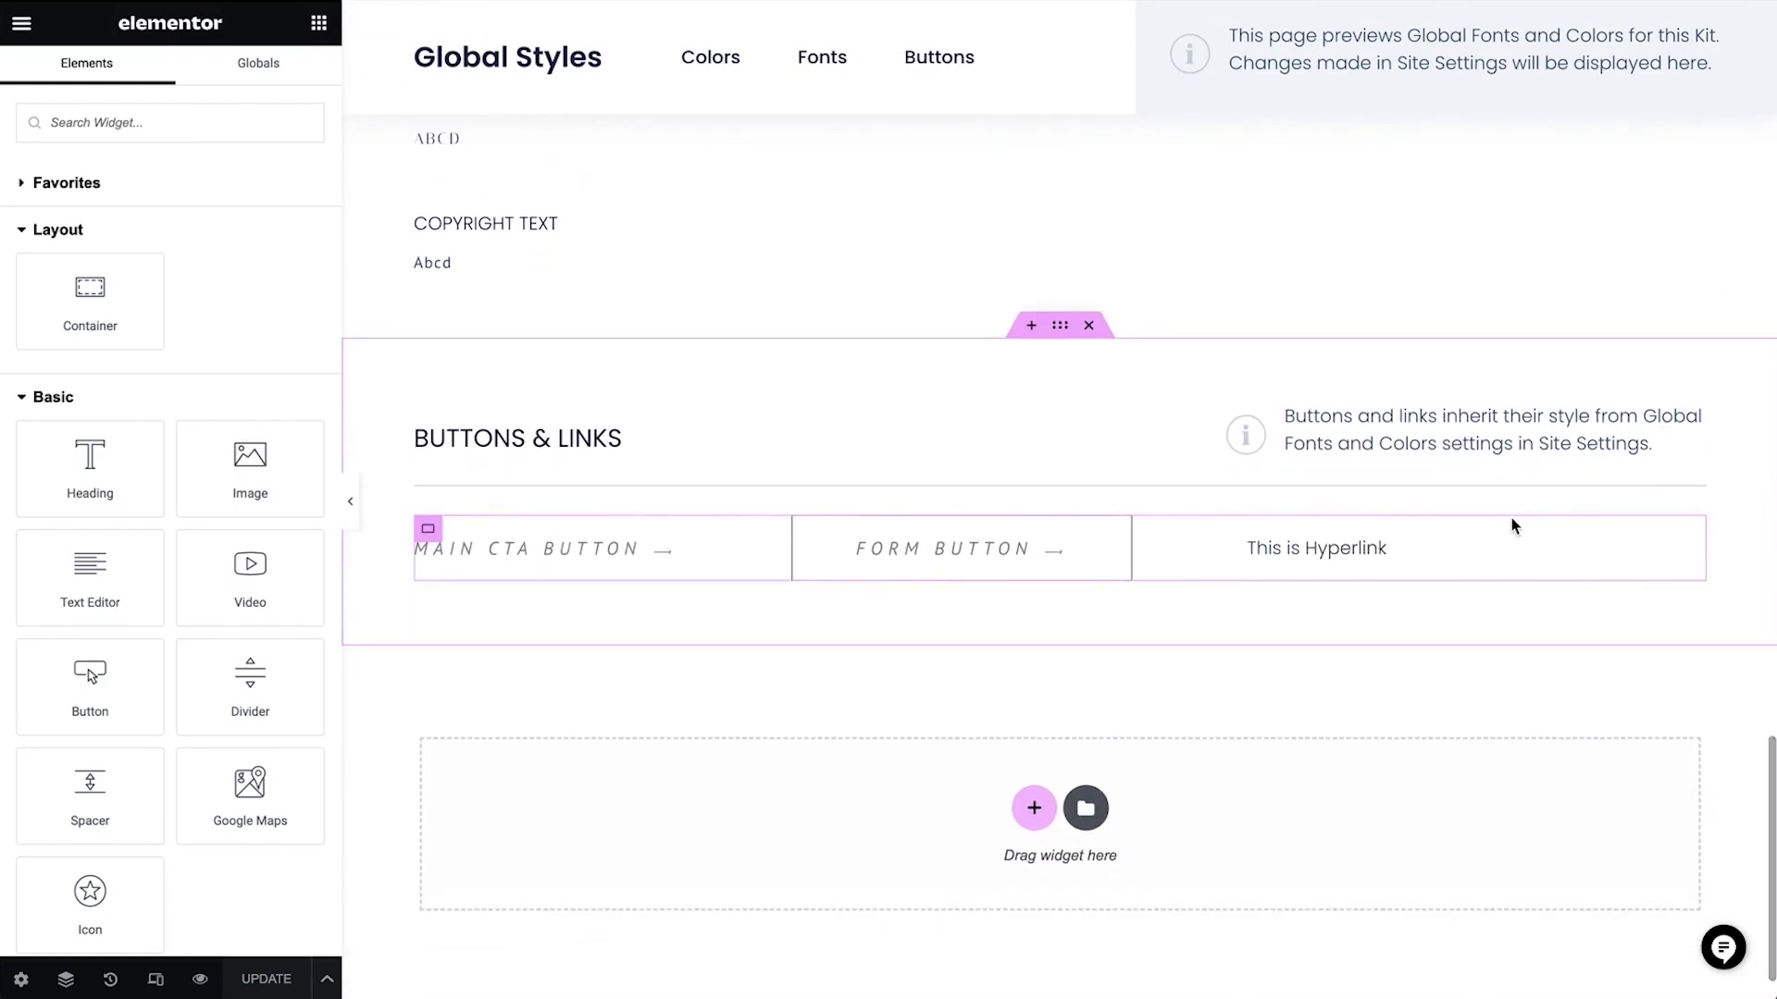
scroll(1512, 520, "up", 4)
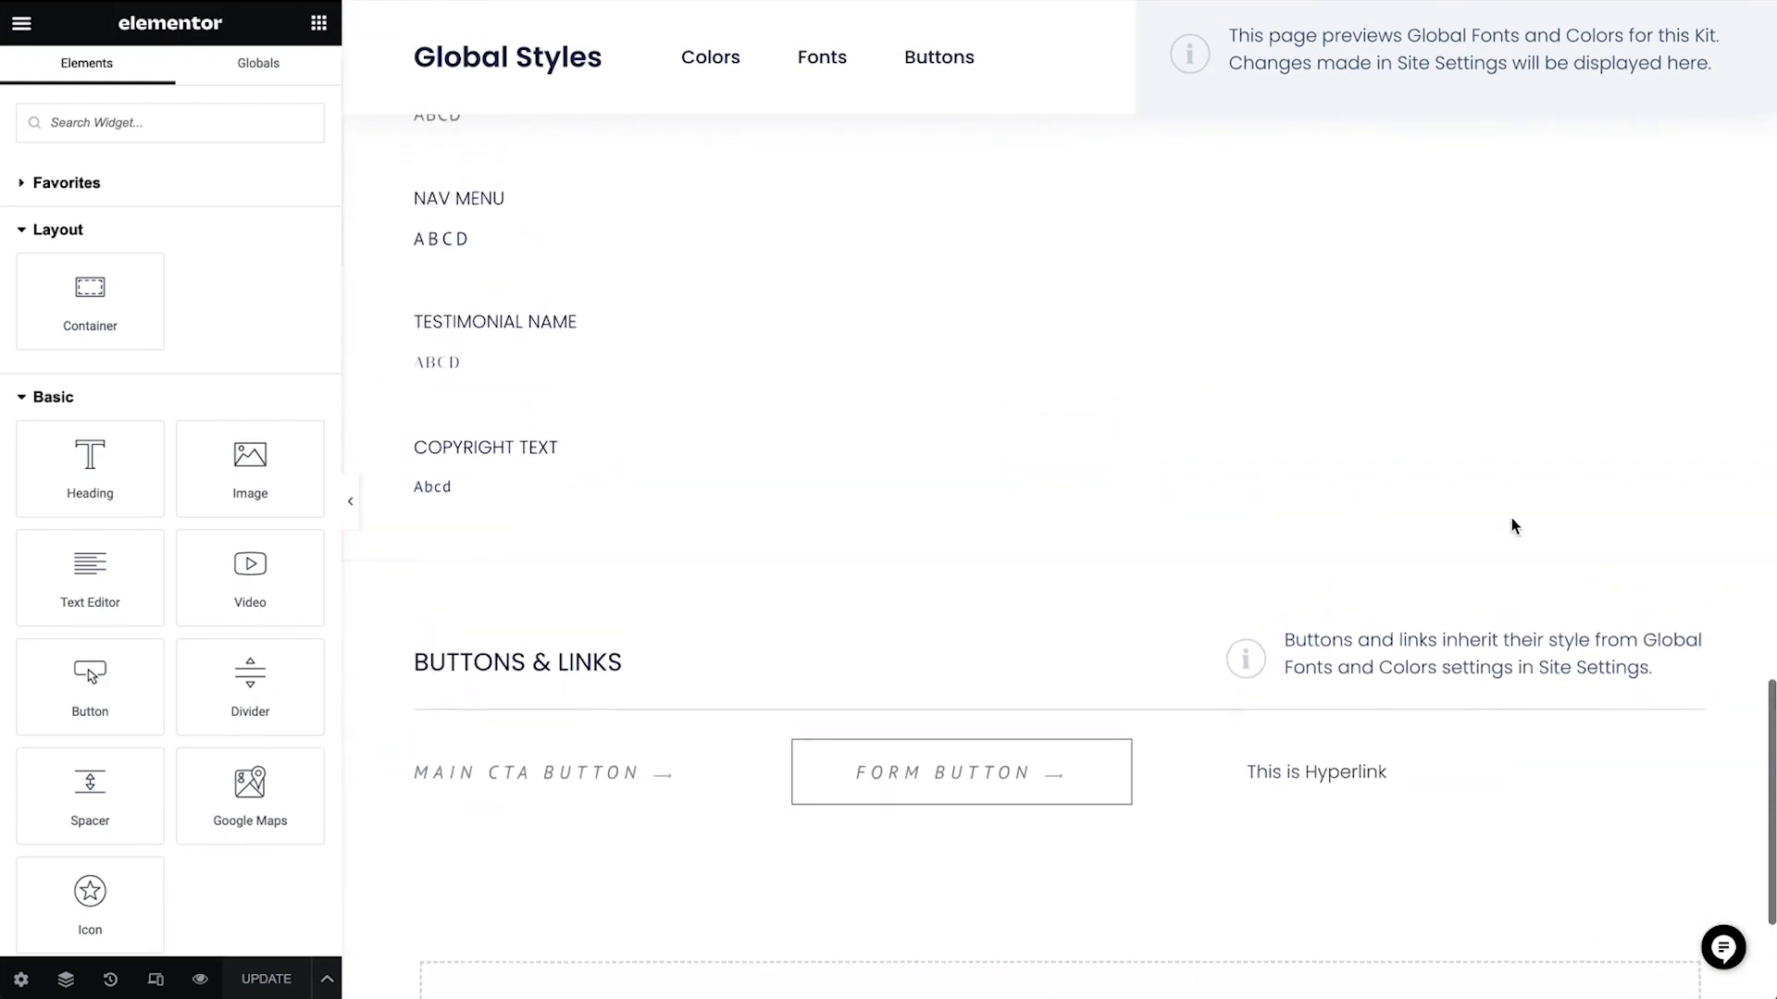
scroll(1512, 521, "up", 1)
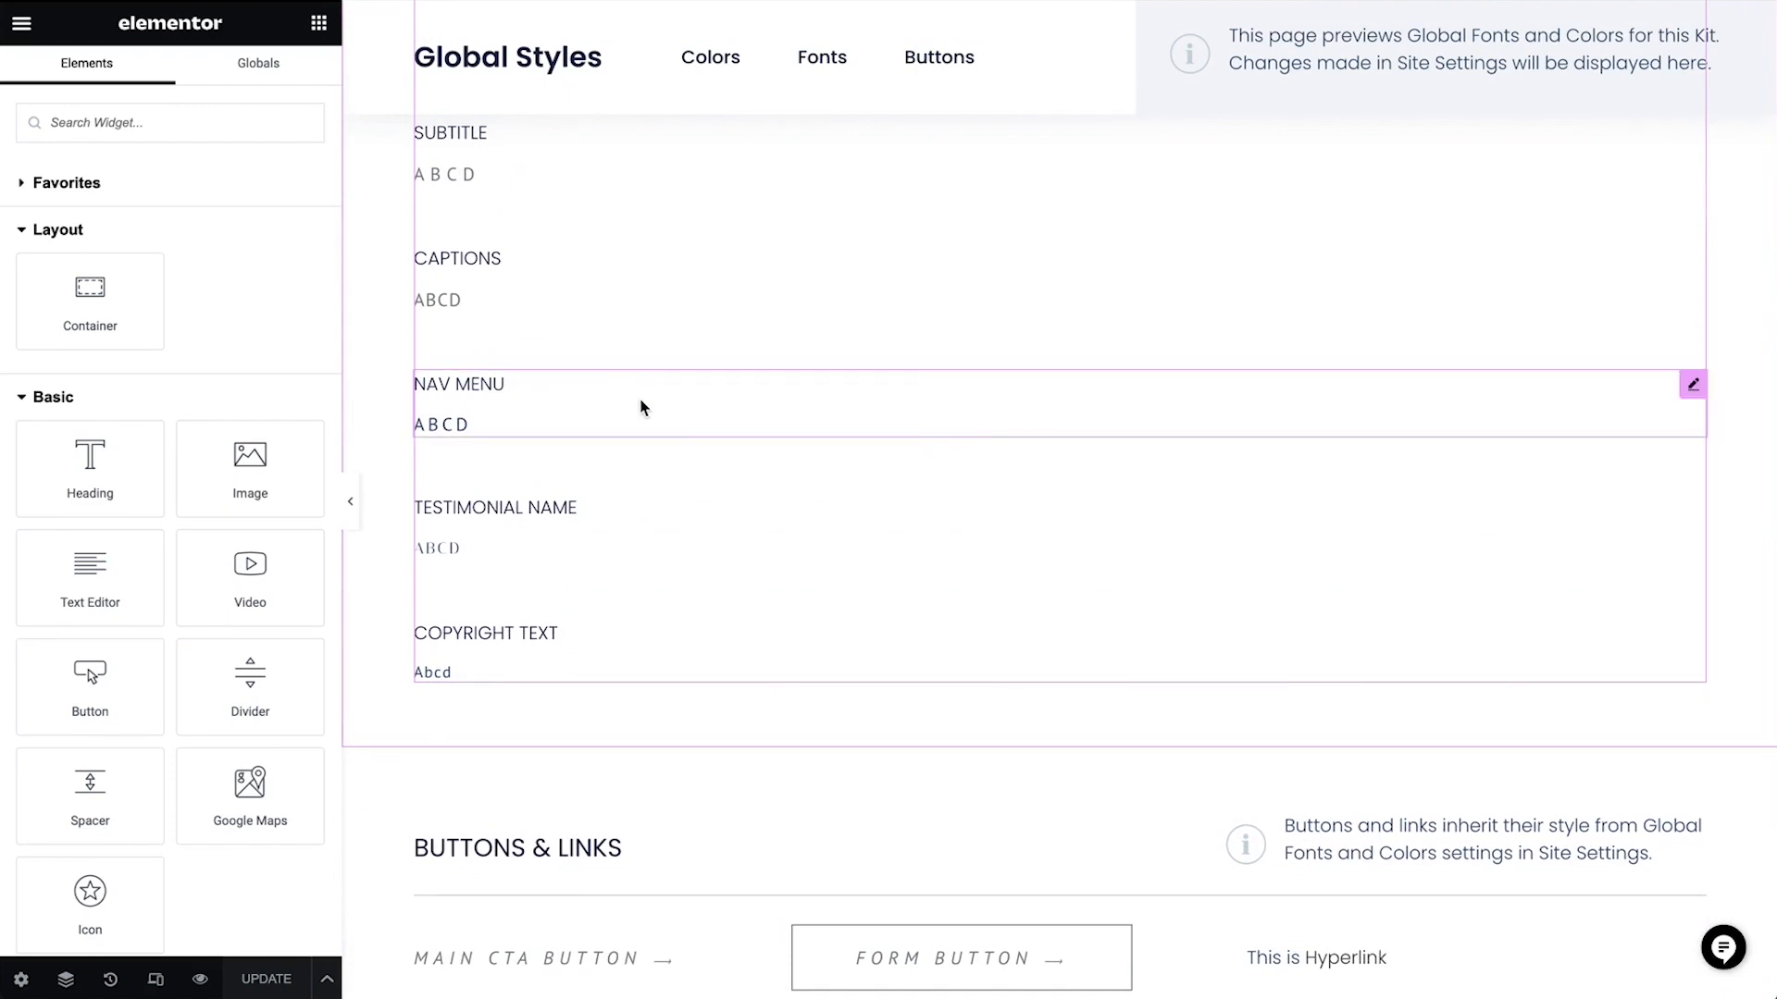
right_click(647, 515)
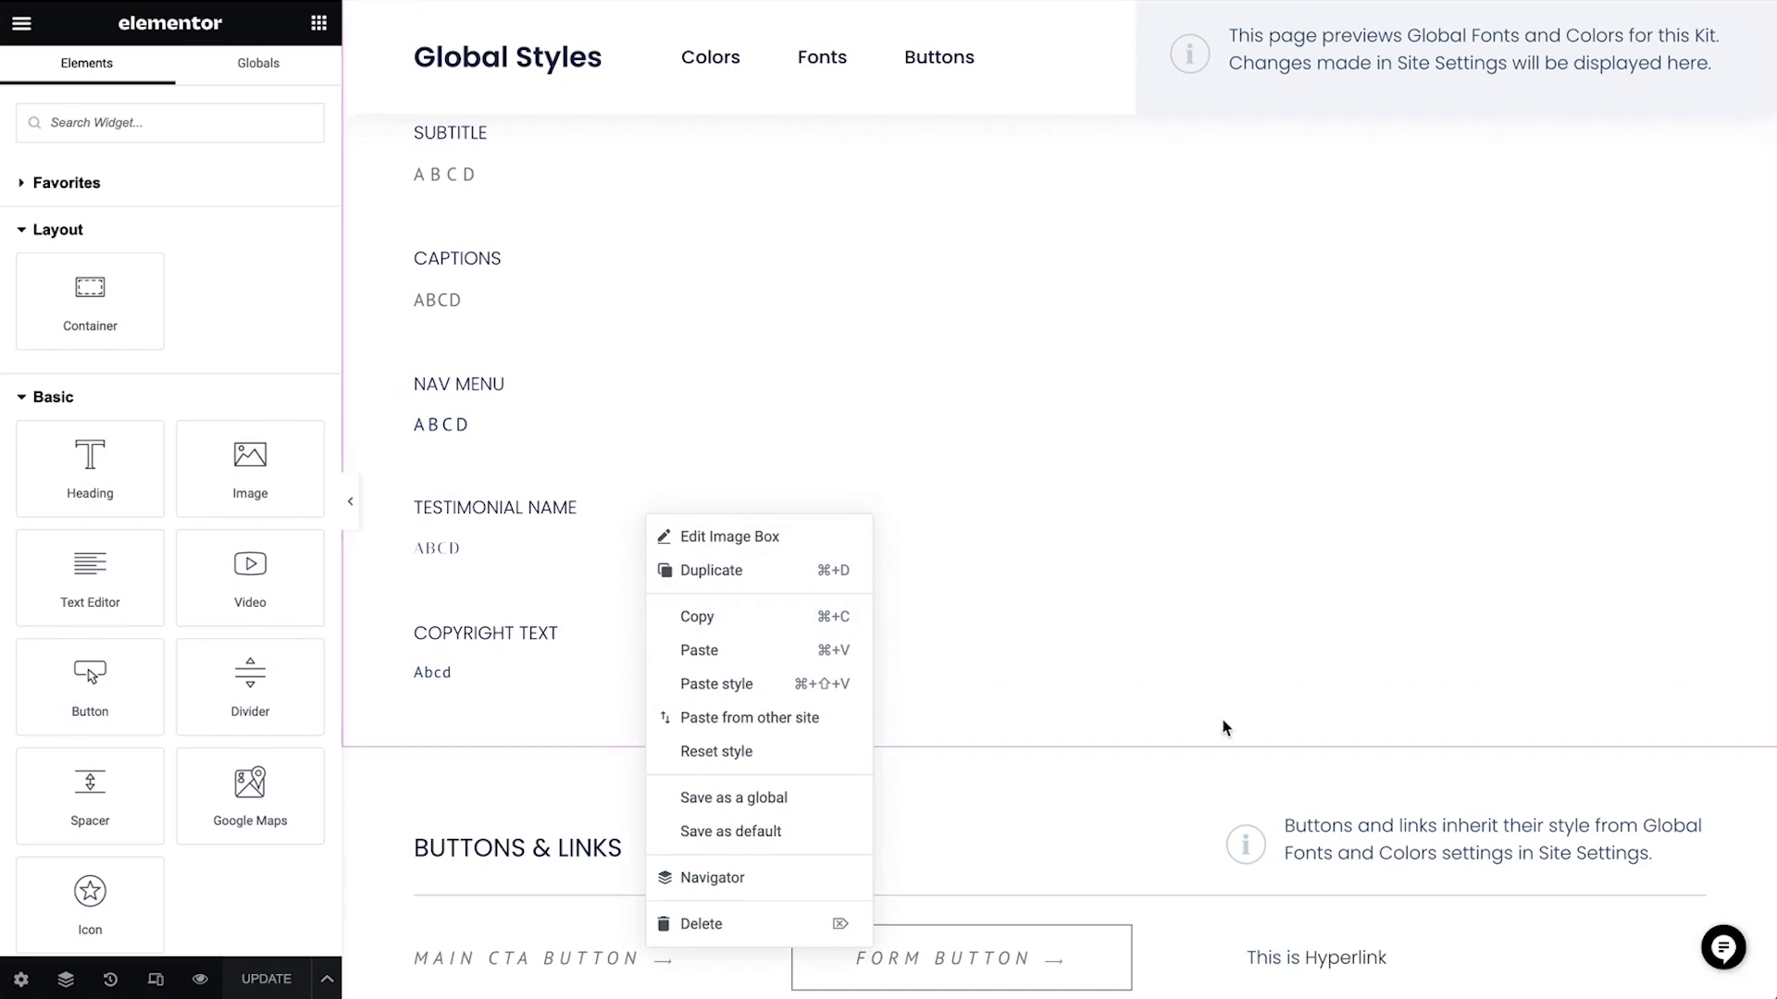
left_click(1180, 821)
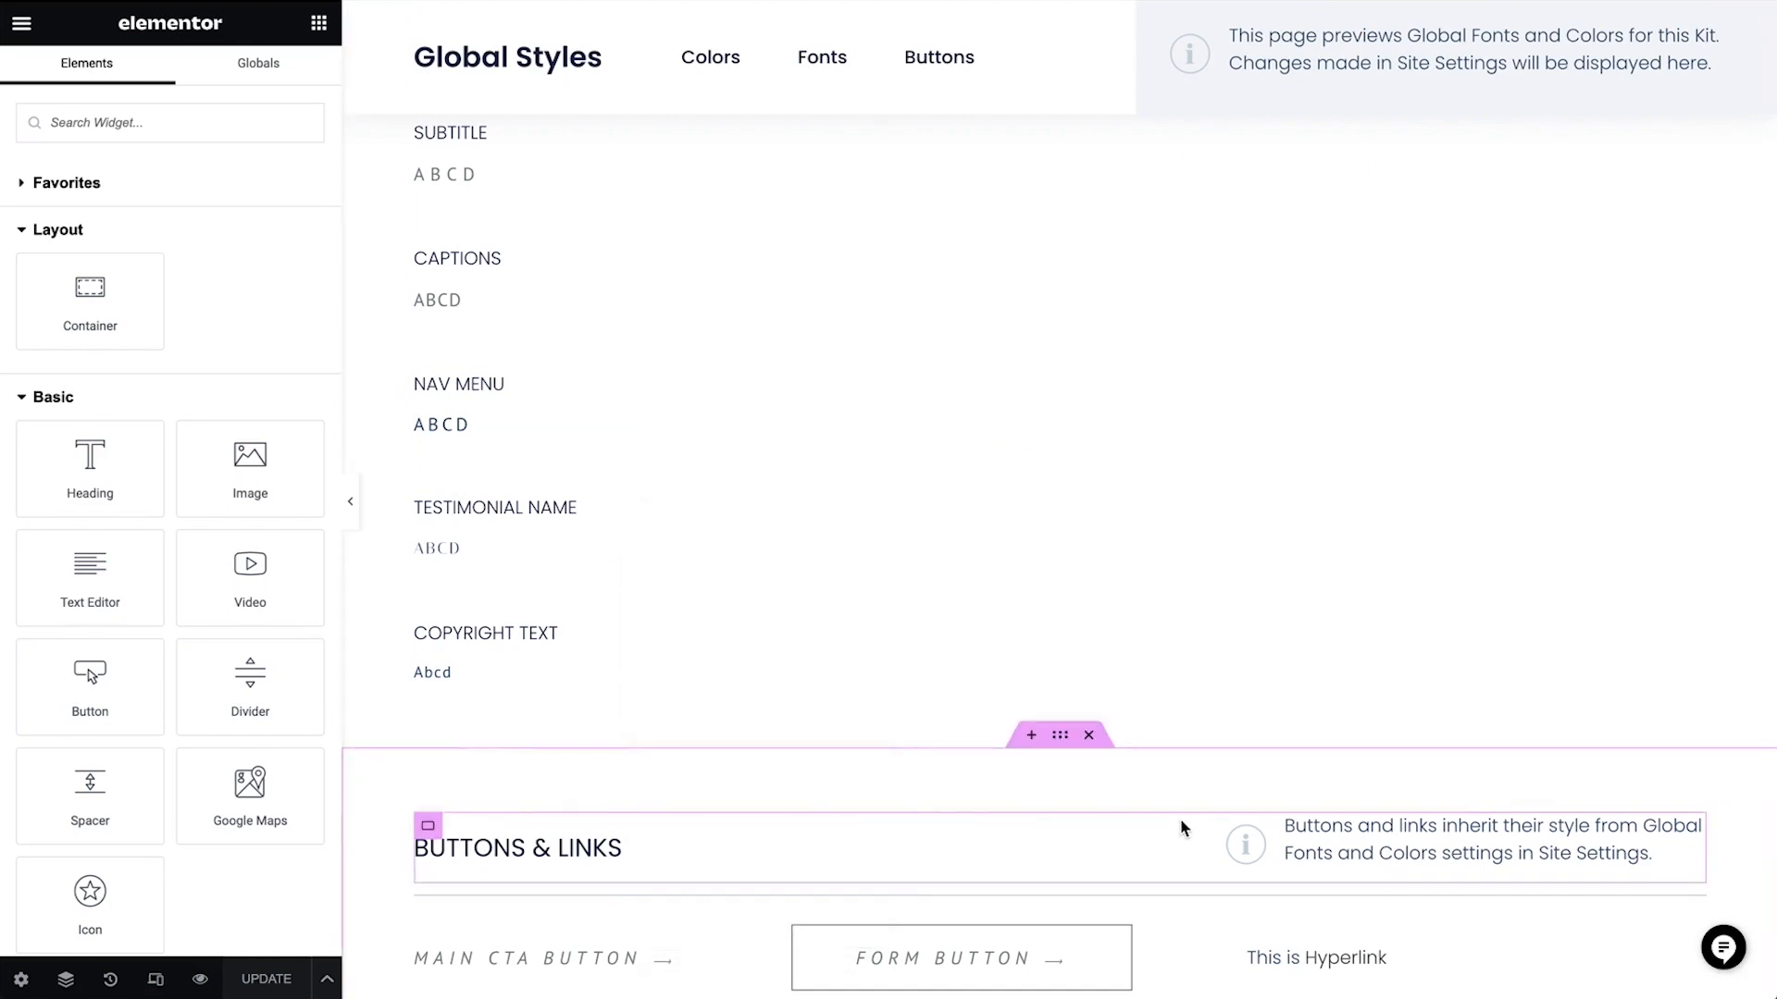
scroll(991, 592, "up", 10)
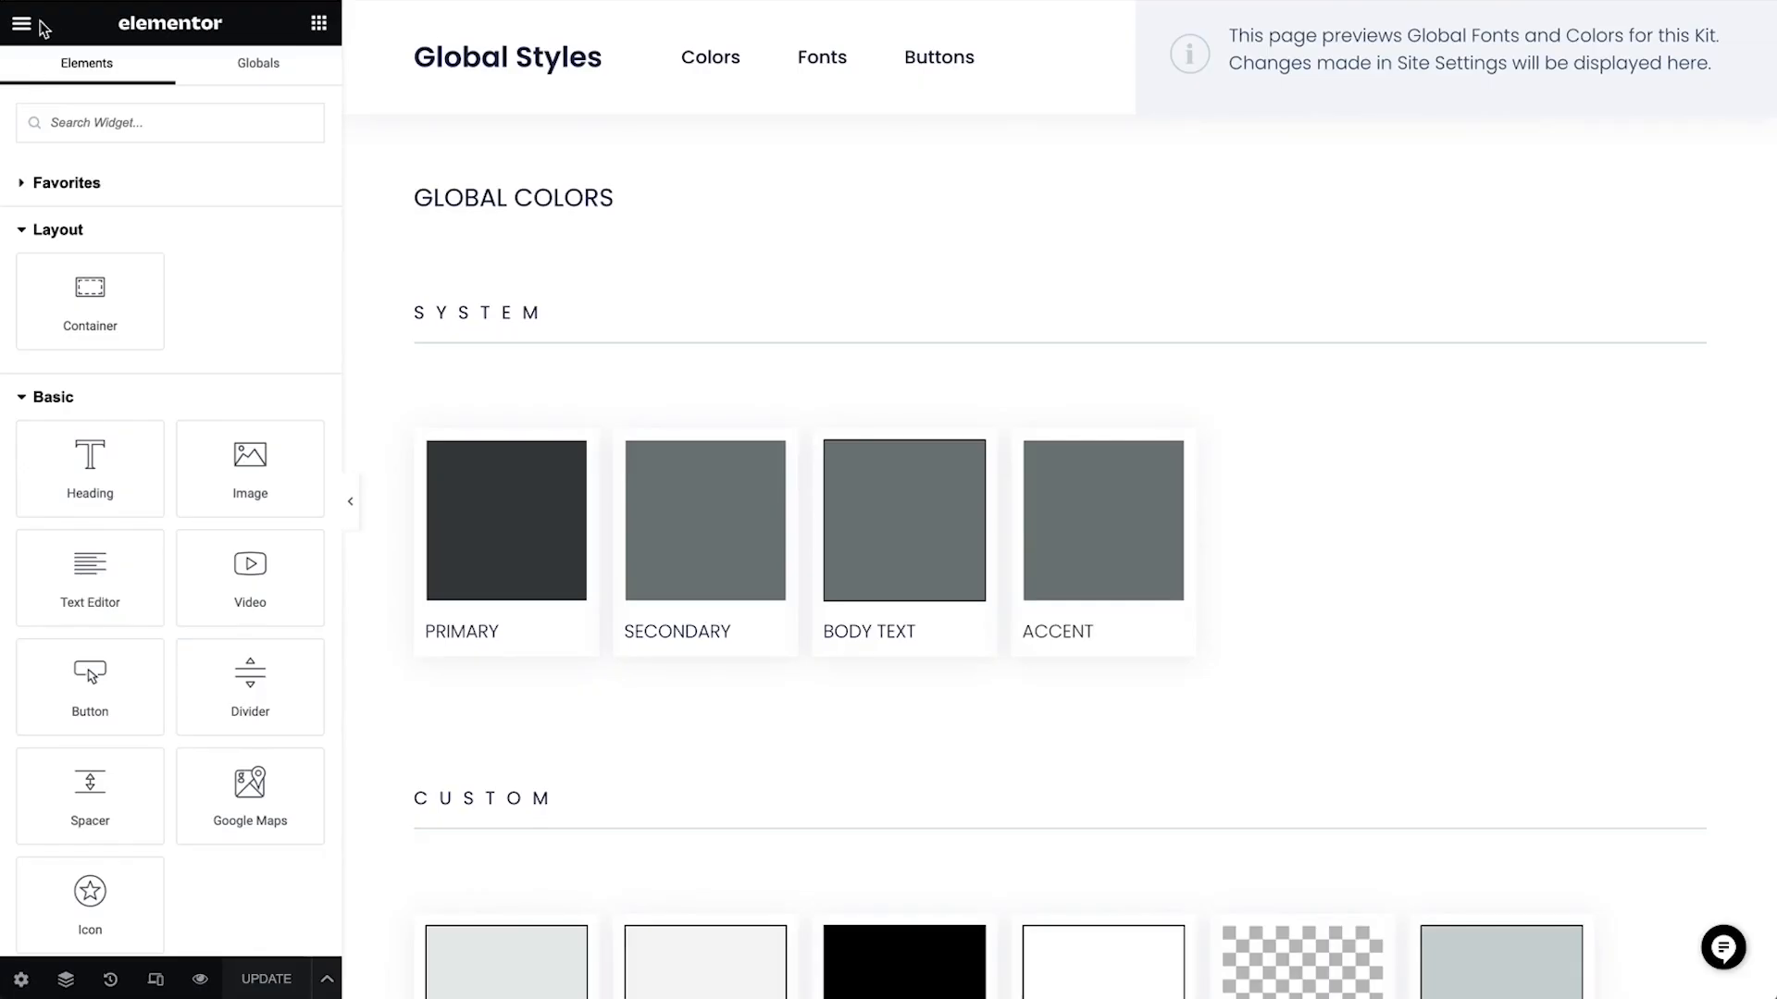
Open the Site Settings panel to its Global Colors section
left_click(28, 28)
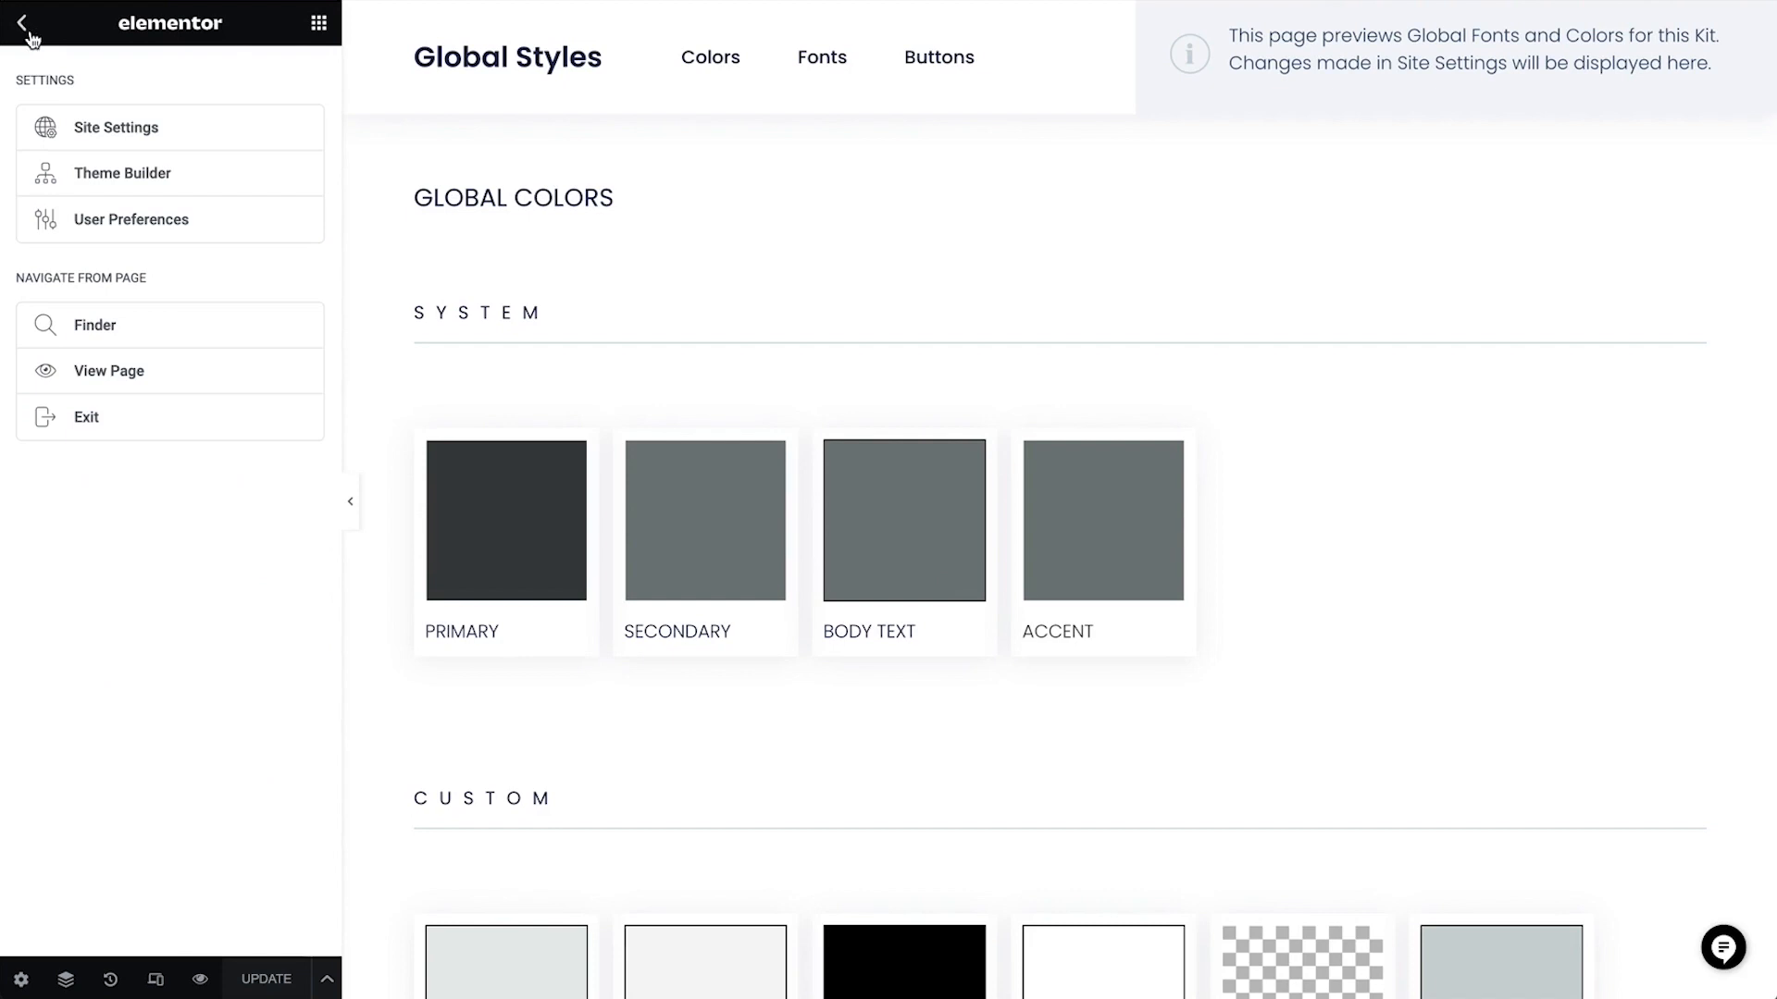
left_click(113, 129)
left_click(237, 129)
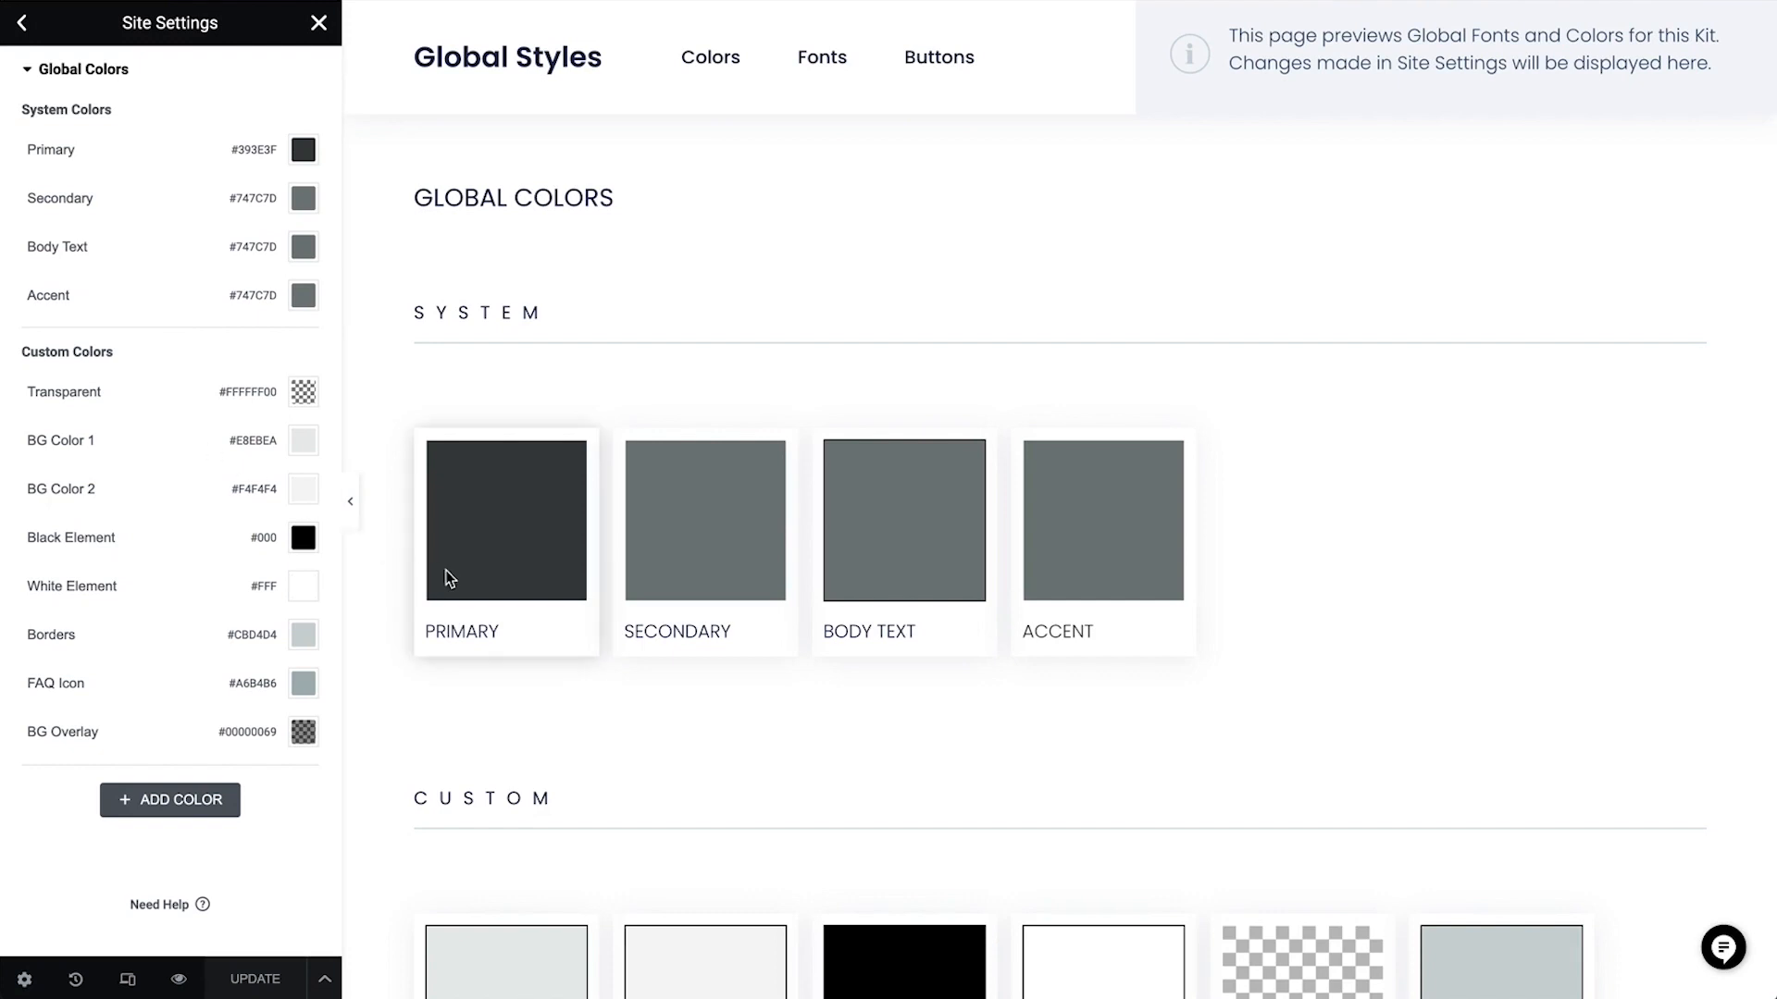
Set the BG Color 1 global color to #F172B7
scroll(607, 871, "down", 3)
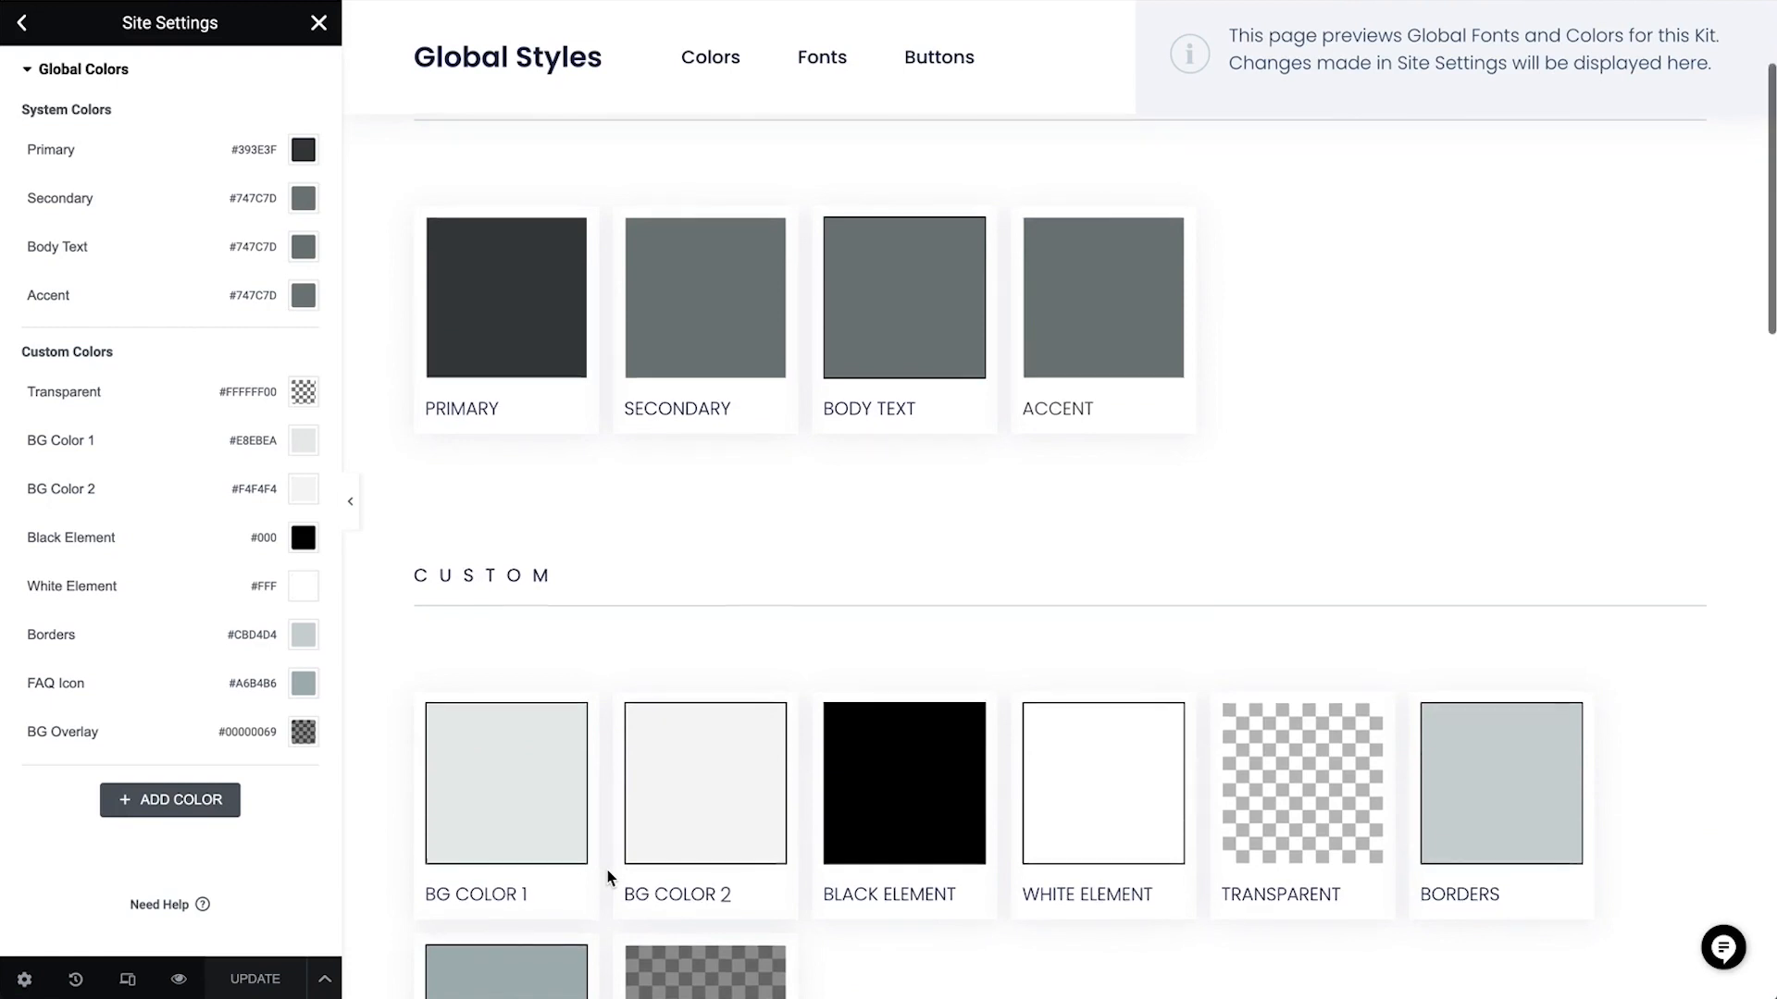
scroll(607, 870, "down", 2)
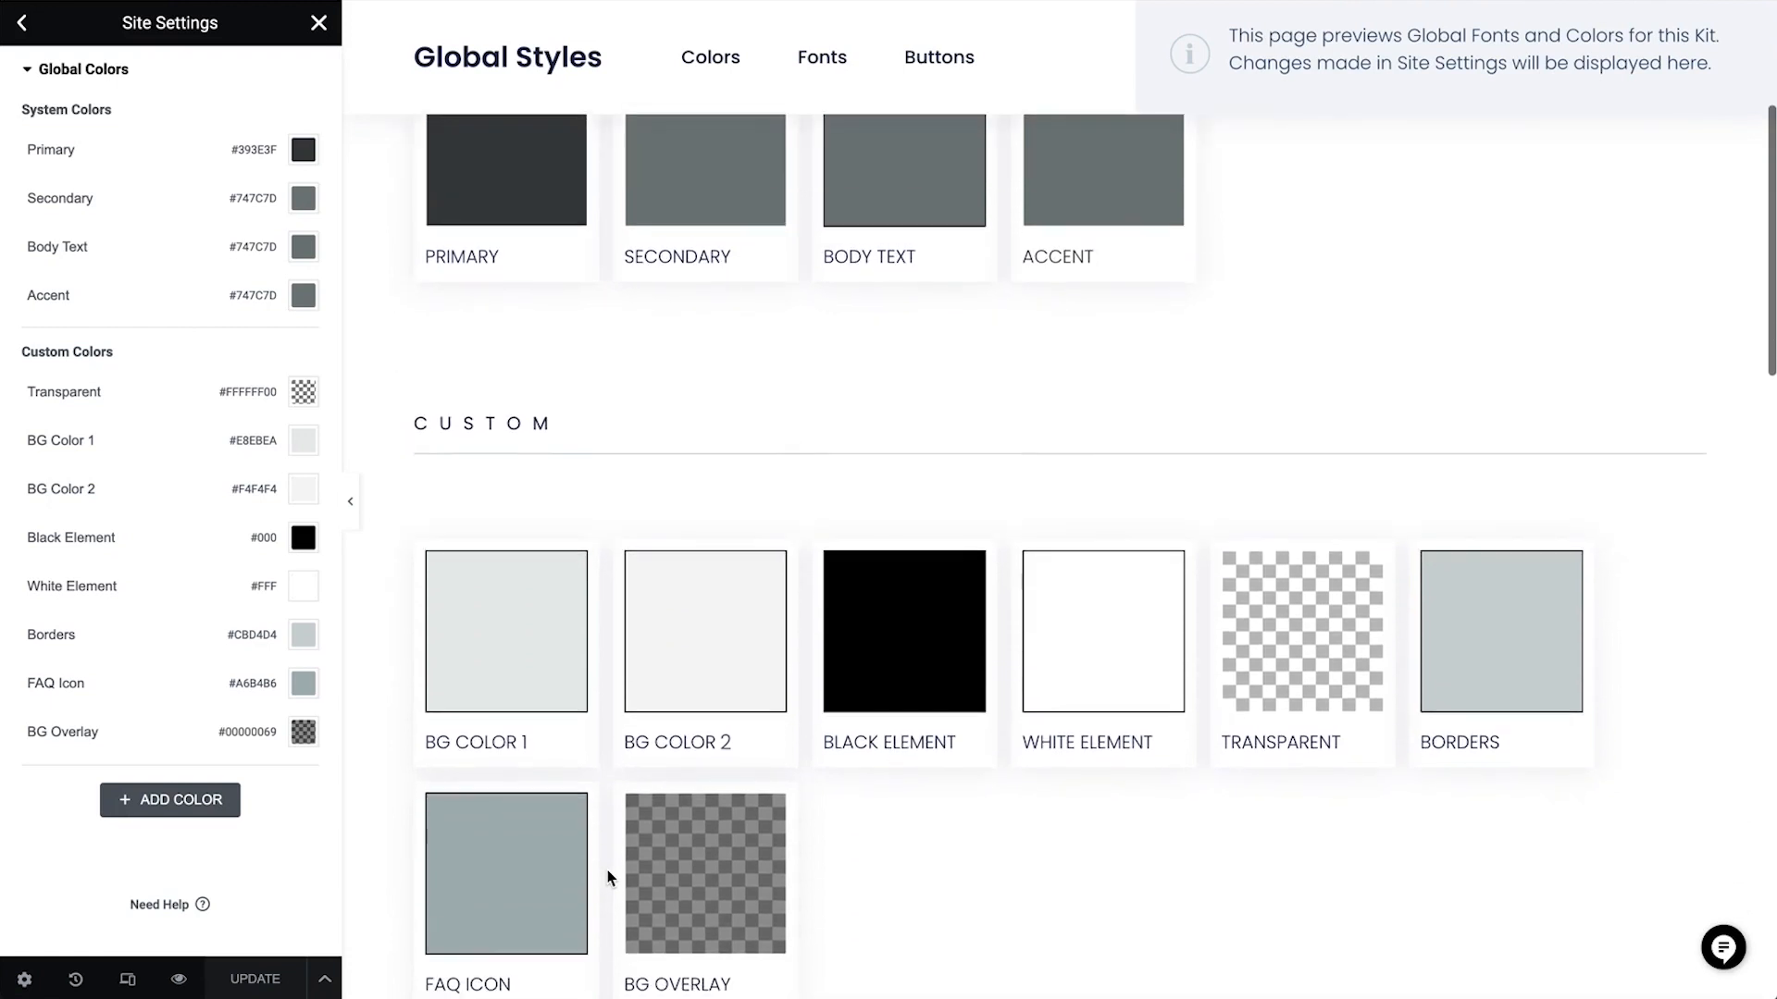
left_click(302, 442)
key("ctrl+v")
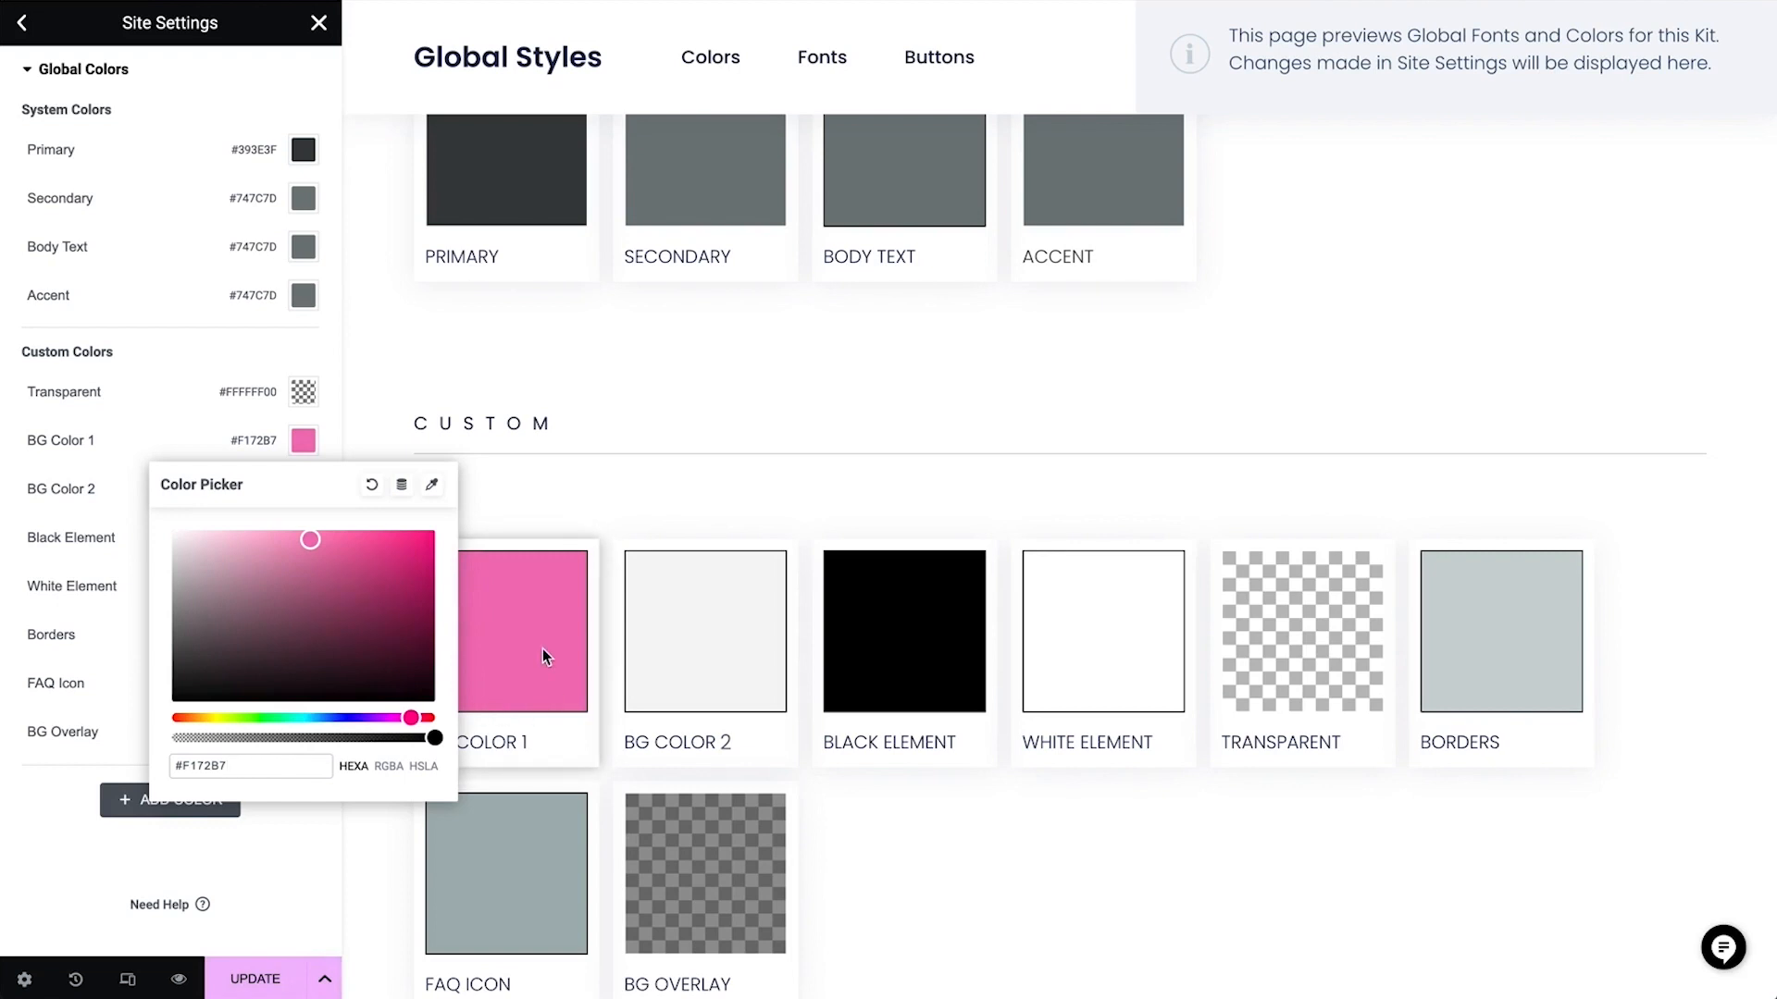
left_click(185, 457)
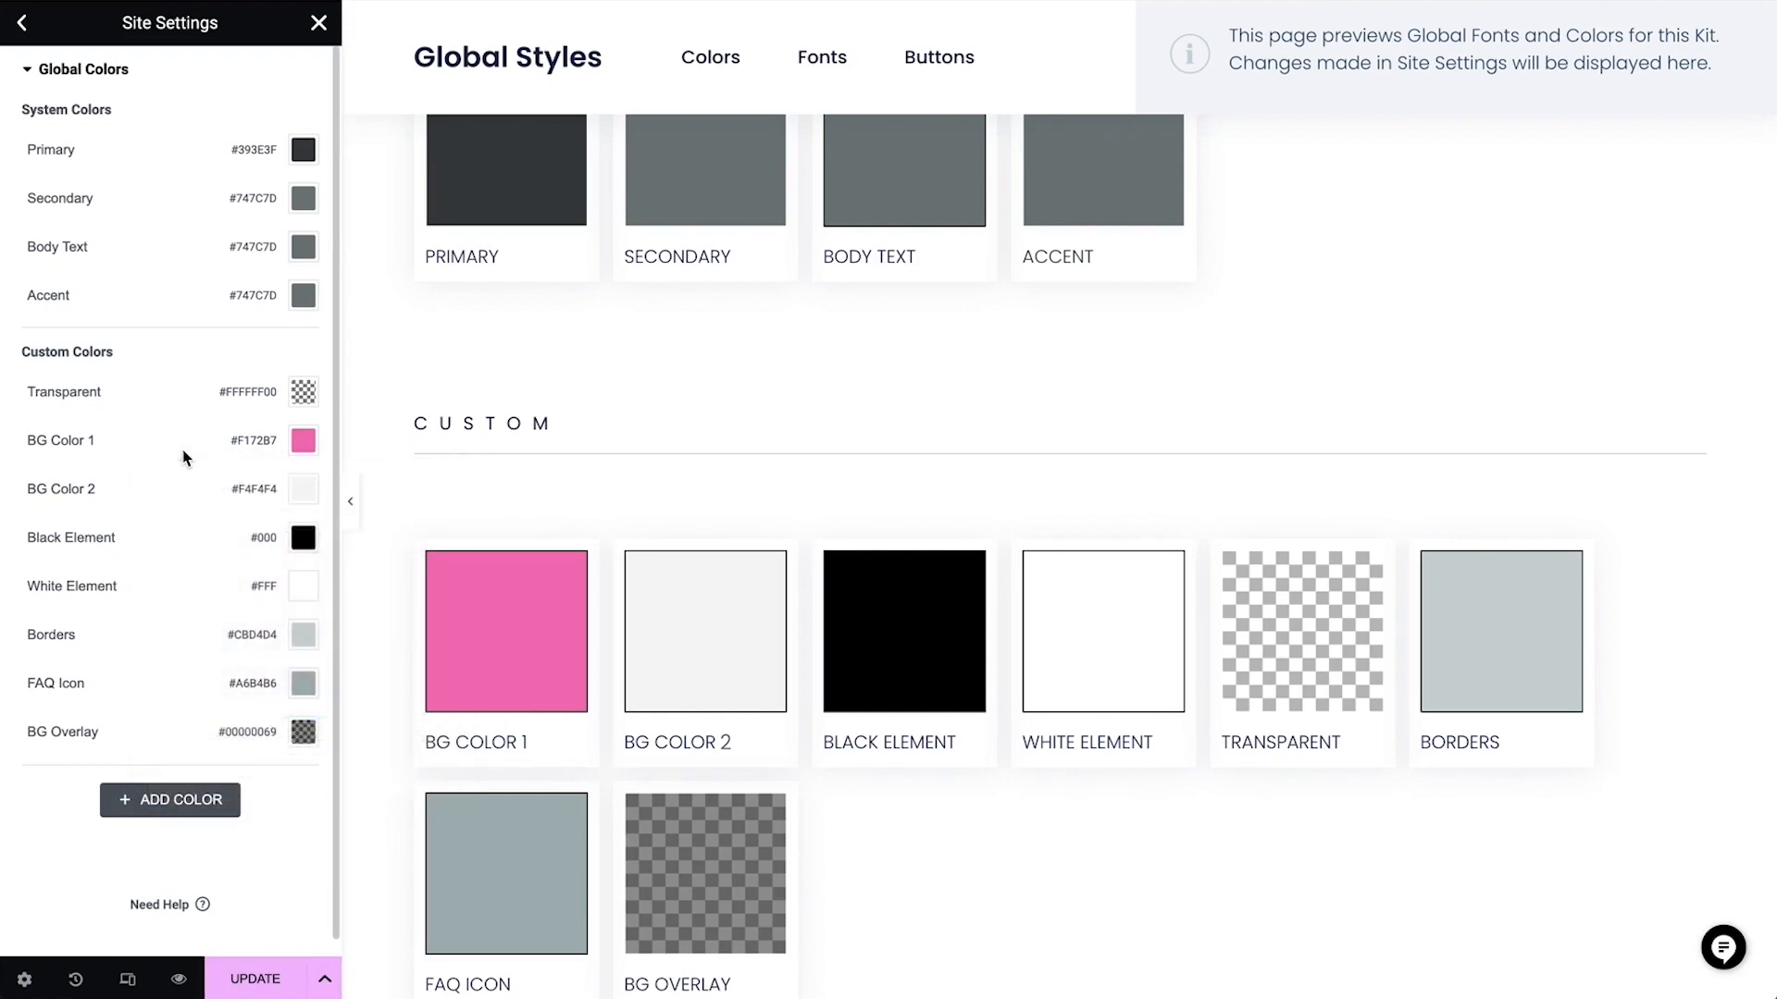
Set the BG Color 2 global color to #F2F2F2
left_click(303, 489)
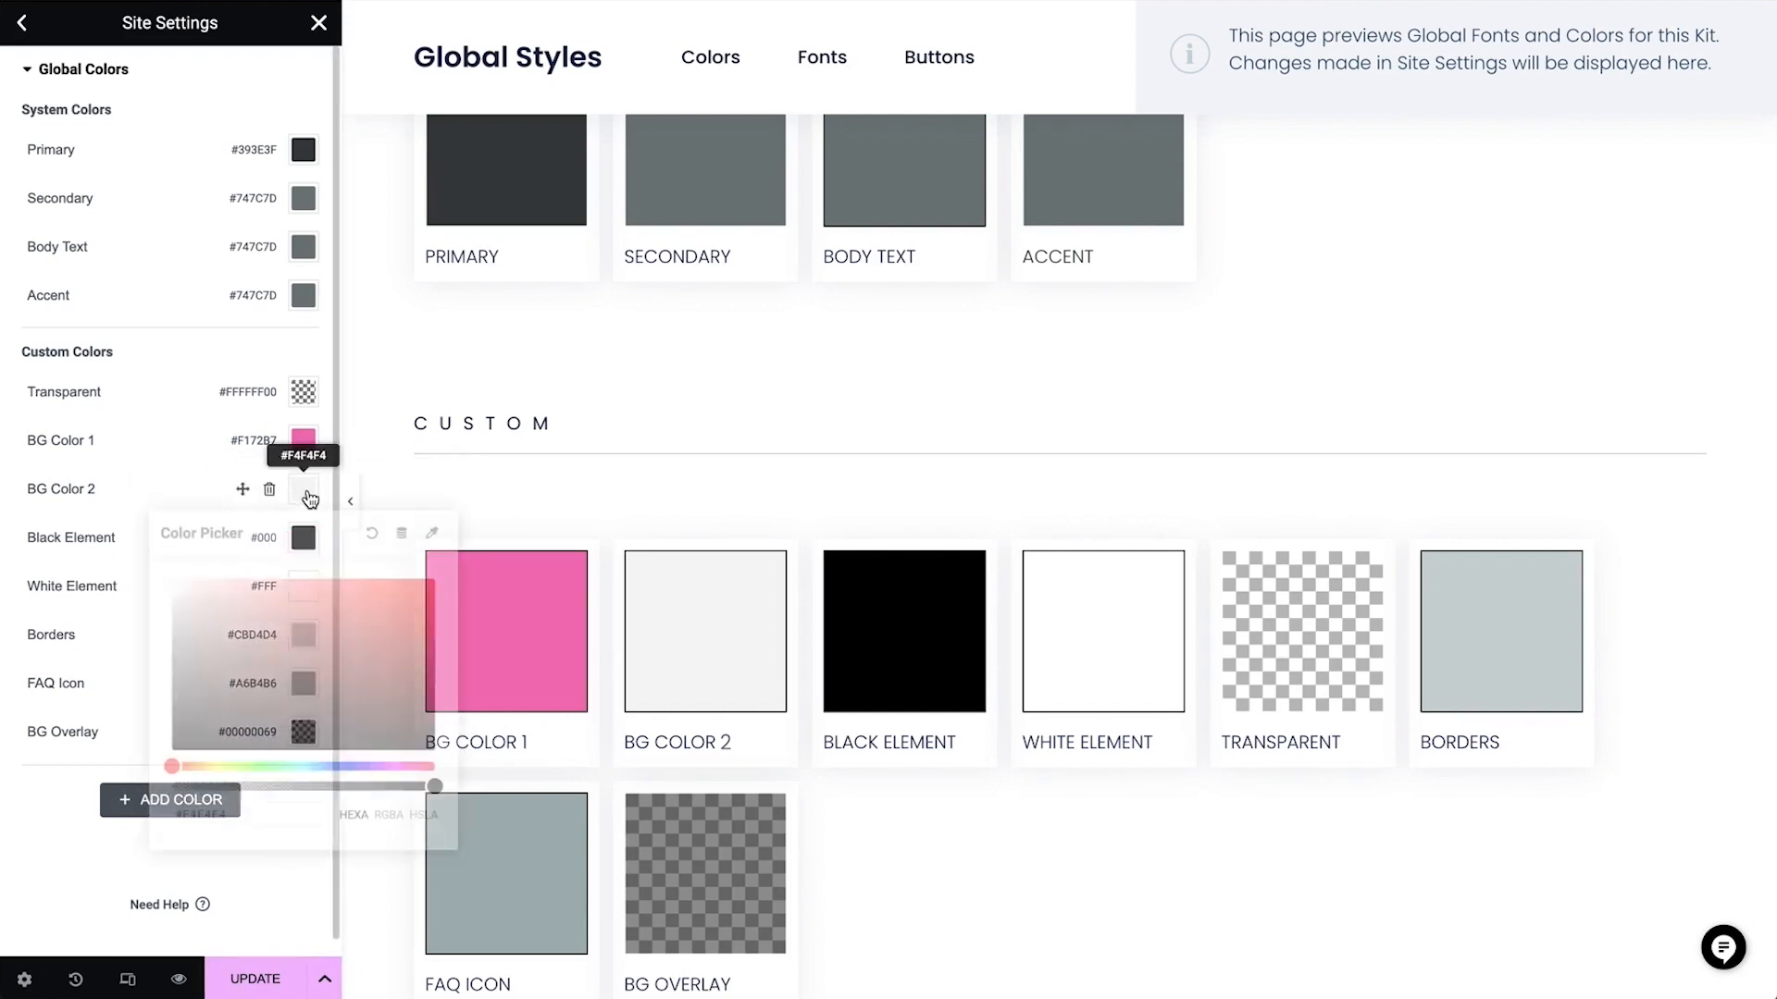
key("ctrl+v")
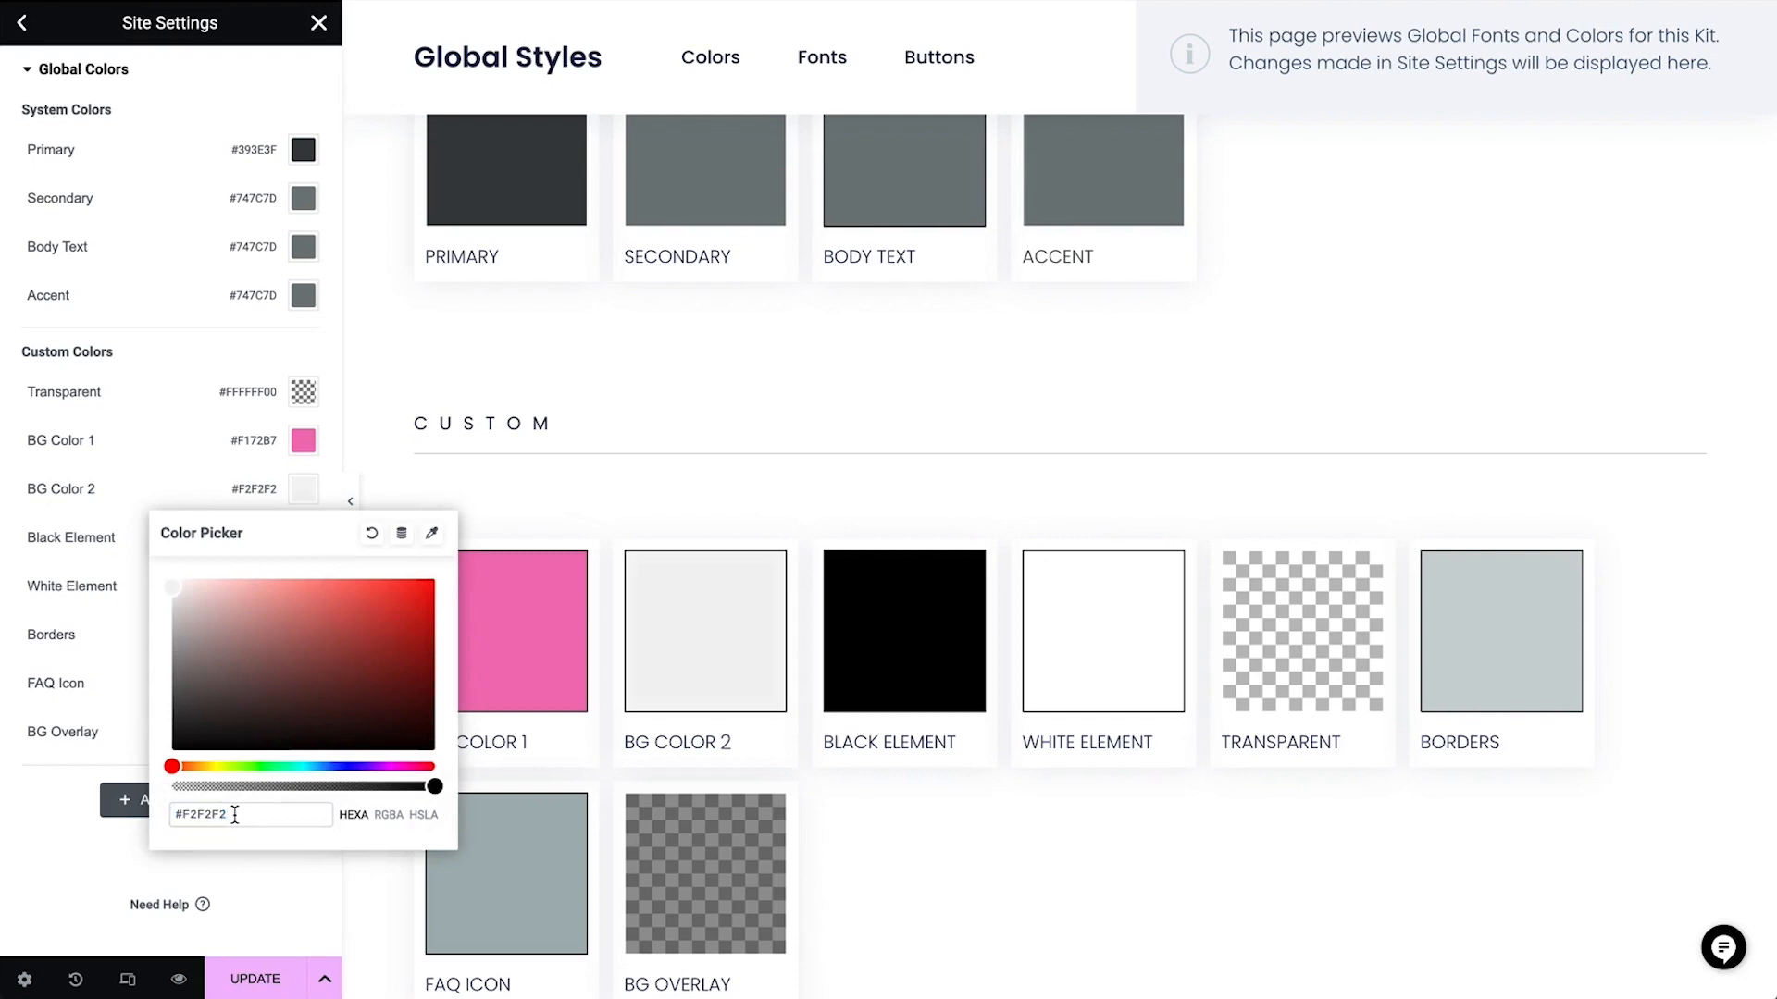
left_click(172, 490)
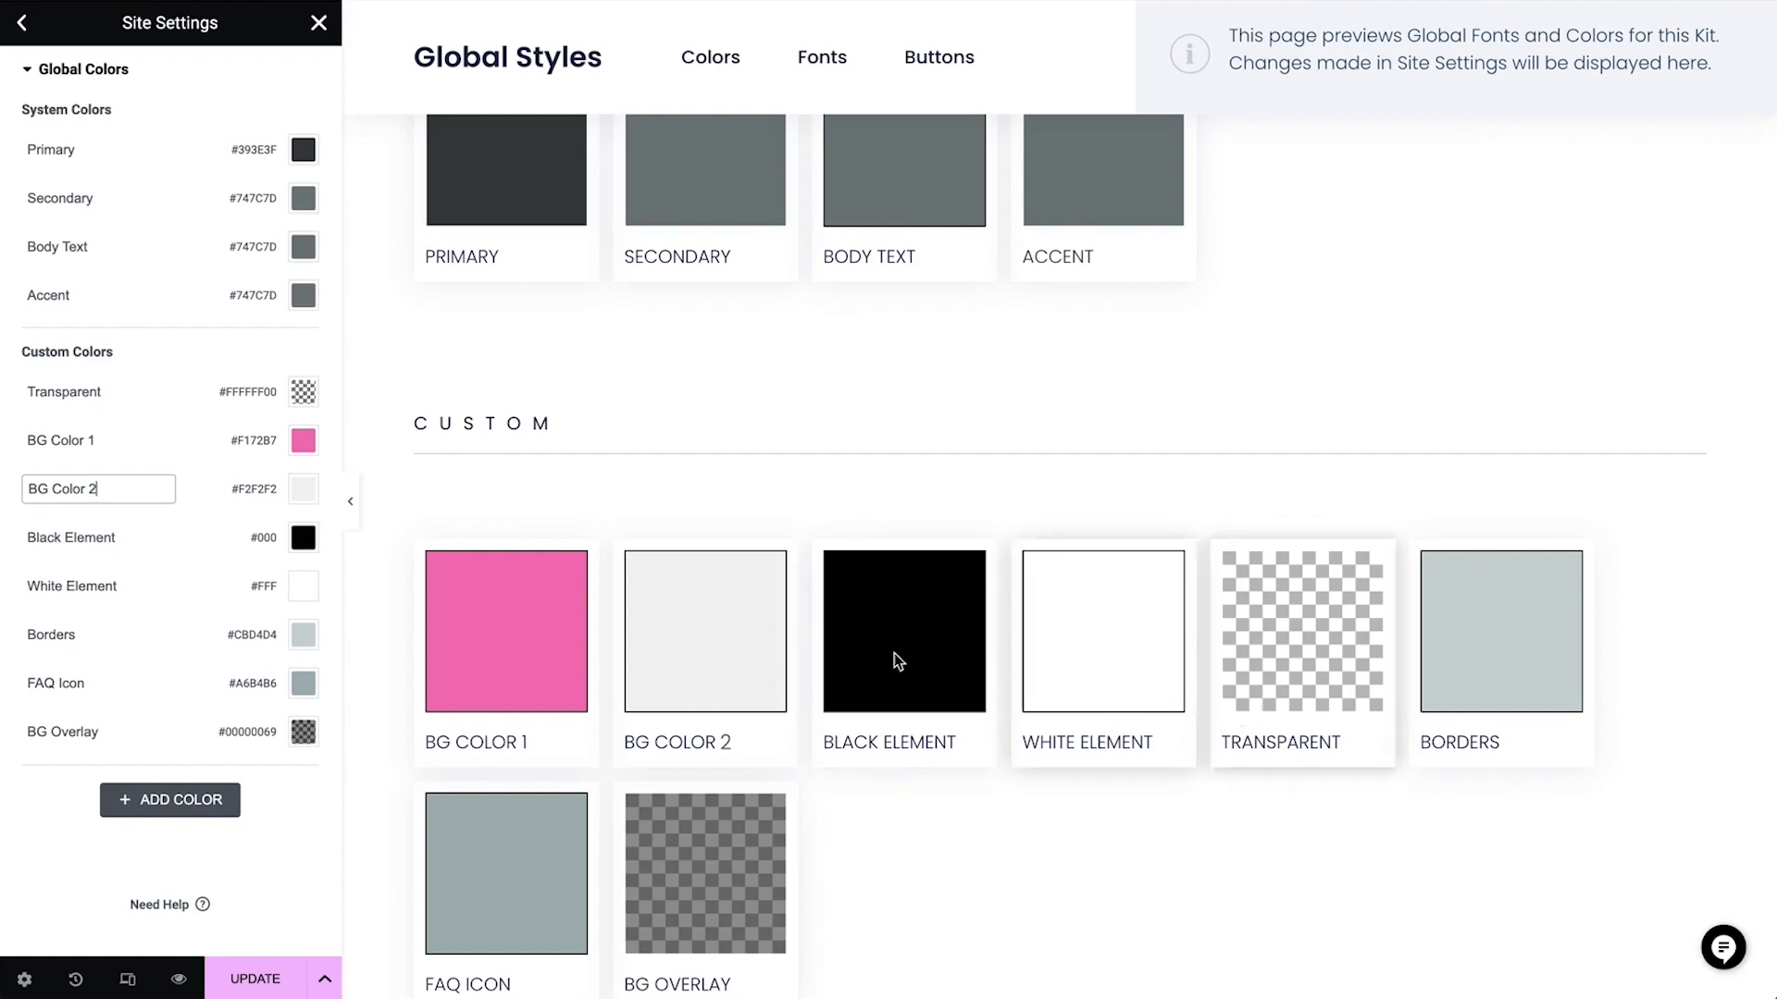
Set the Borders global color to #BD95FF
left_click(310, 640)
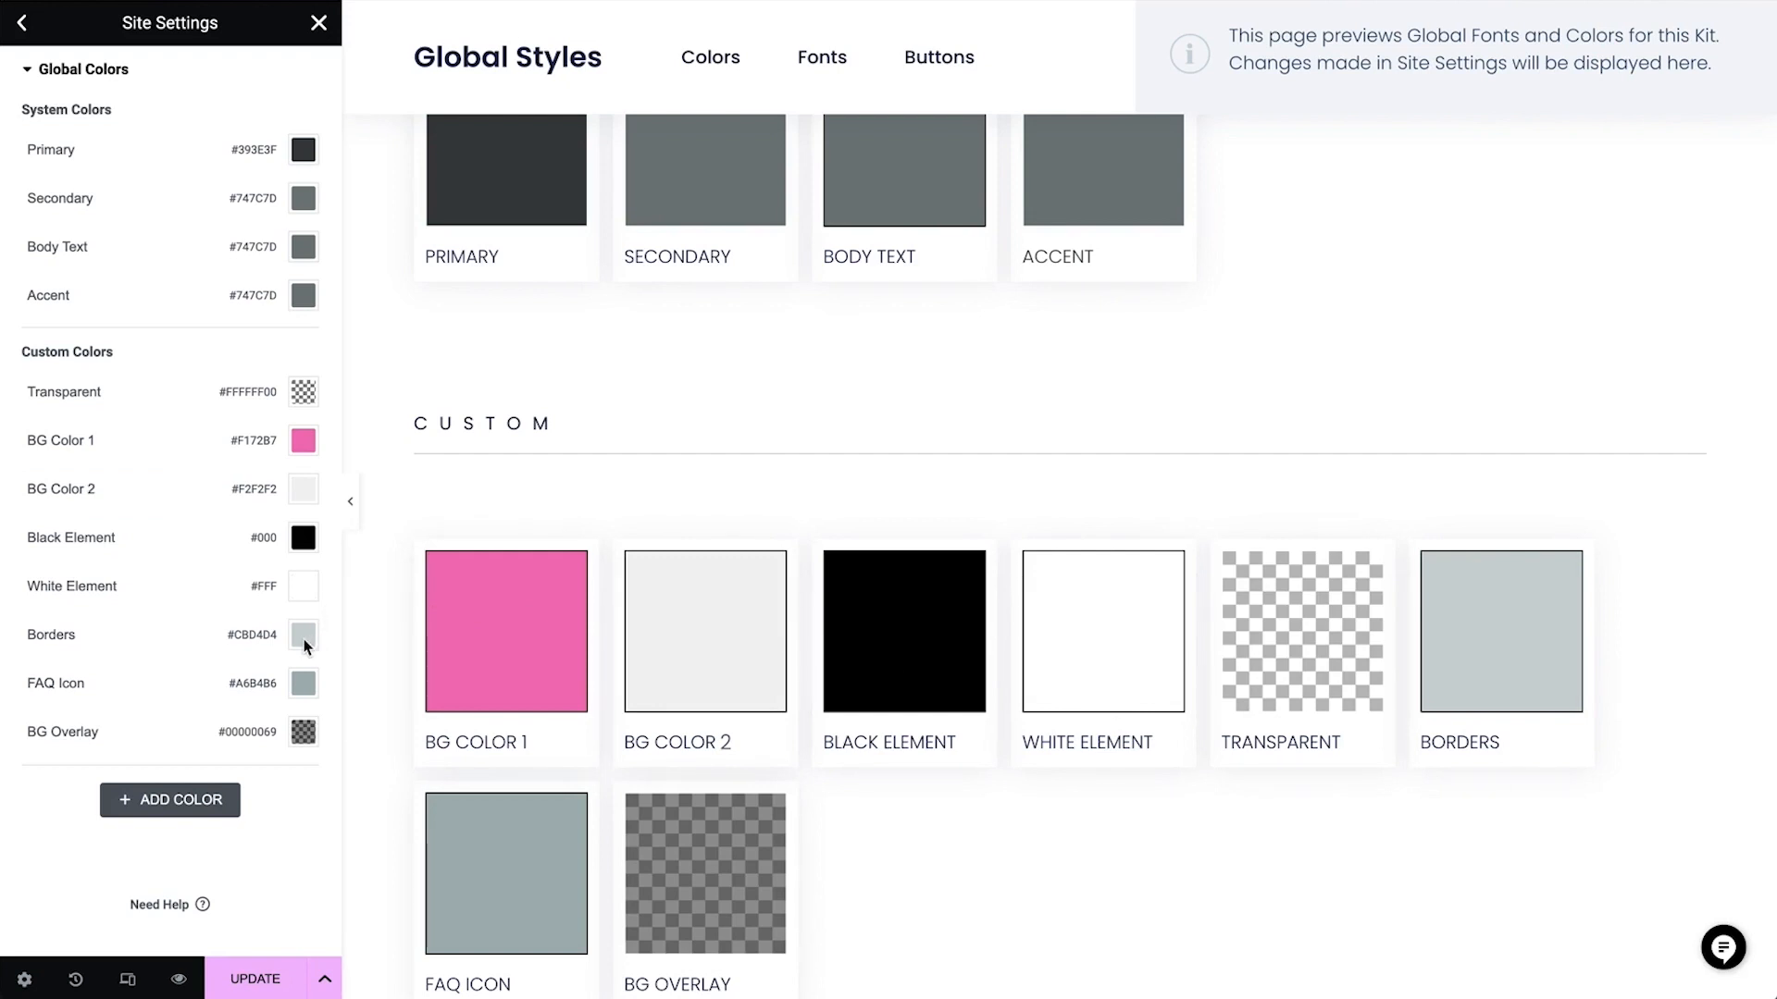
left_click(305, 638)
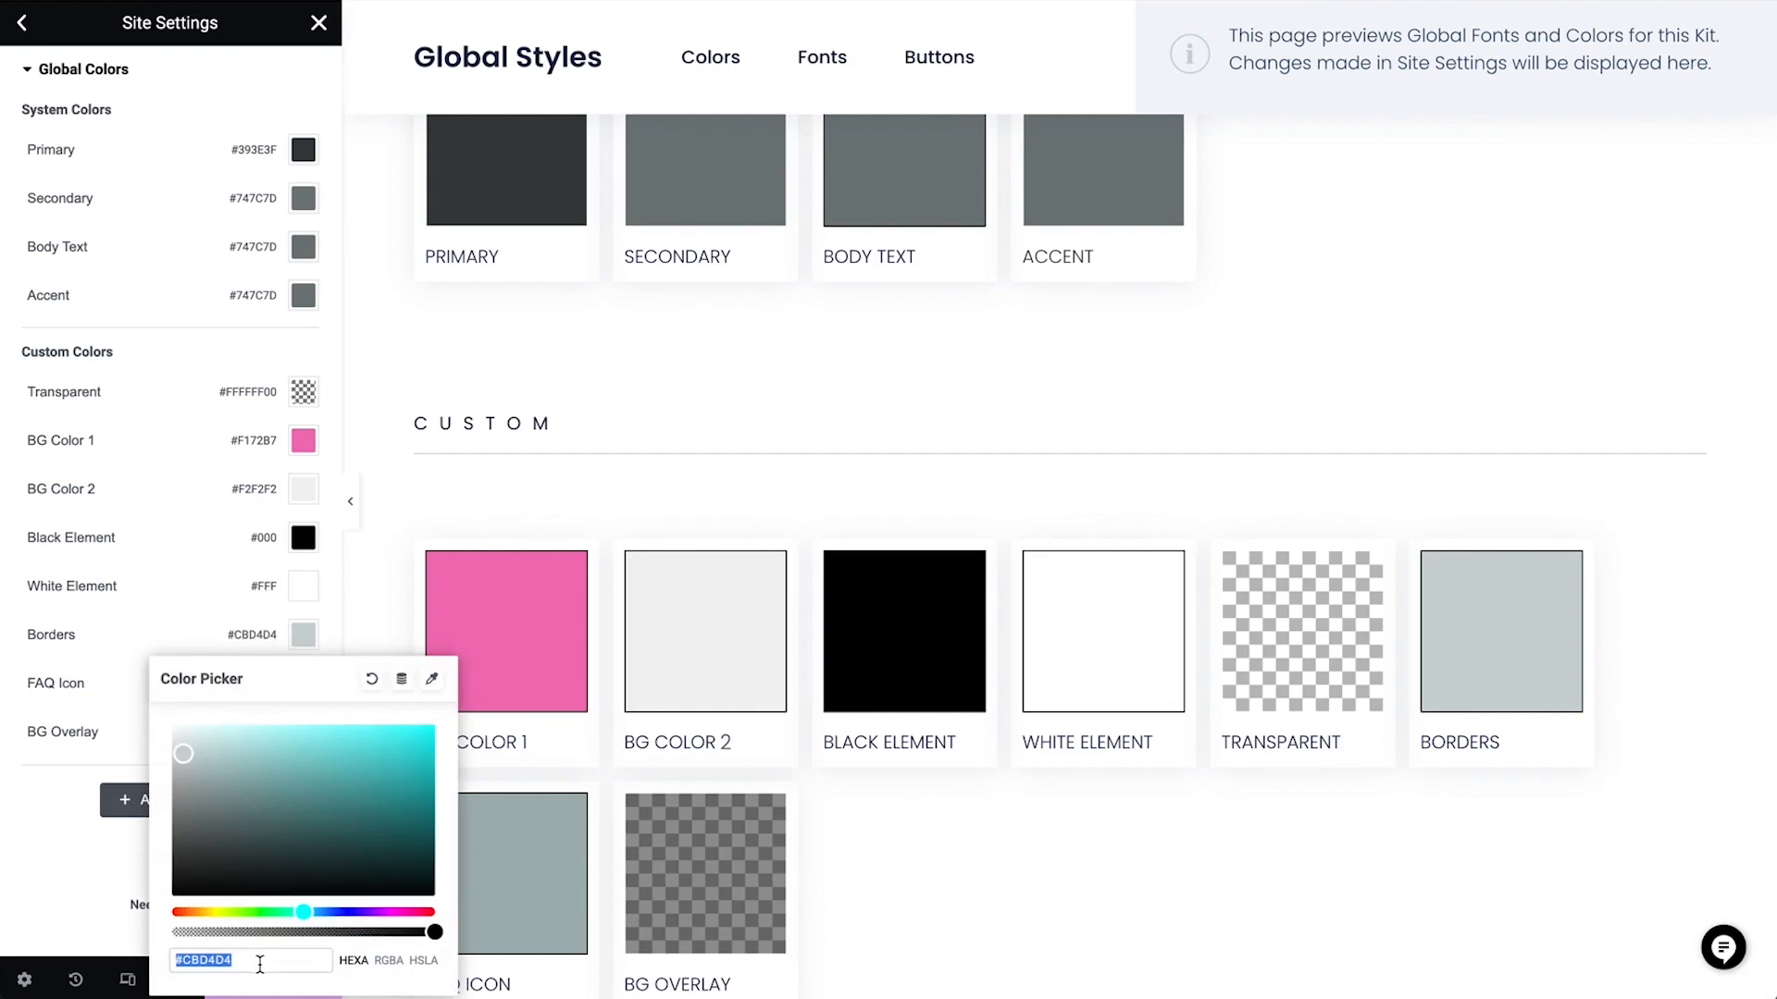
key("ctrl+v")
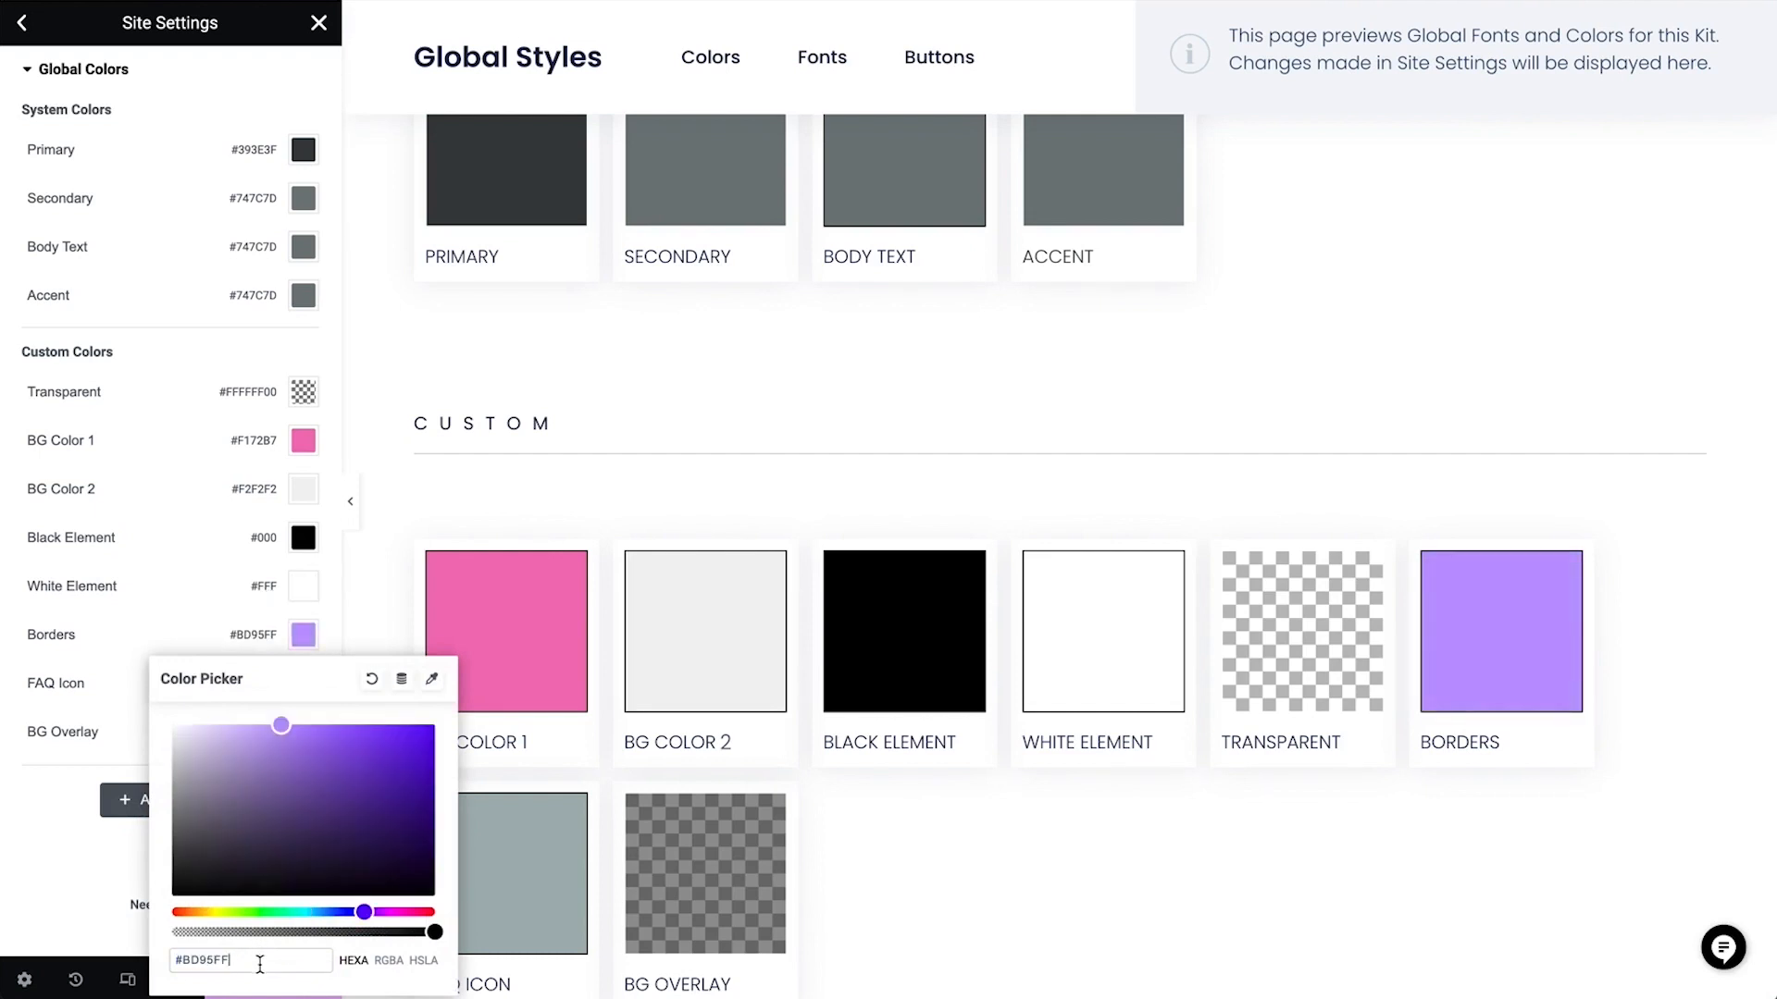
Set the FAQ Icon global color to #FF8741 and rename it Border 2
left_click(114, 685)
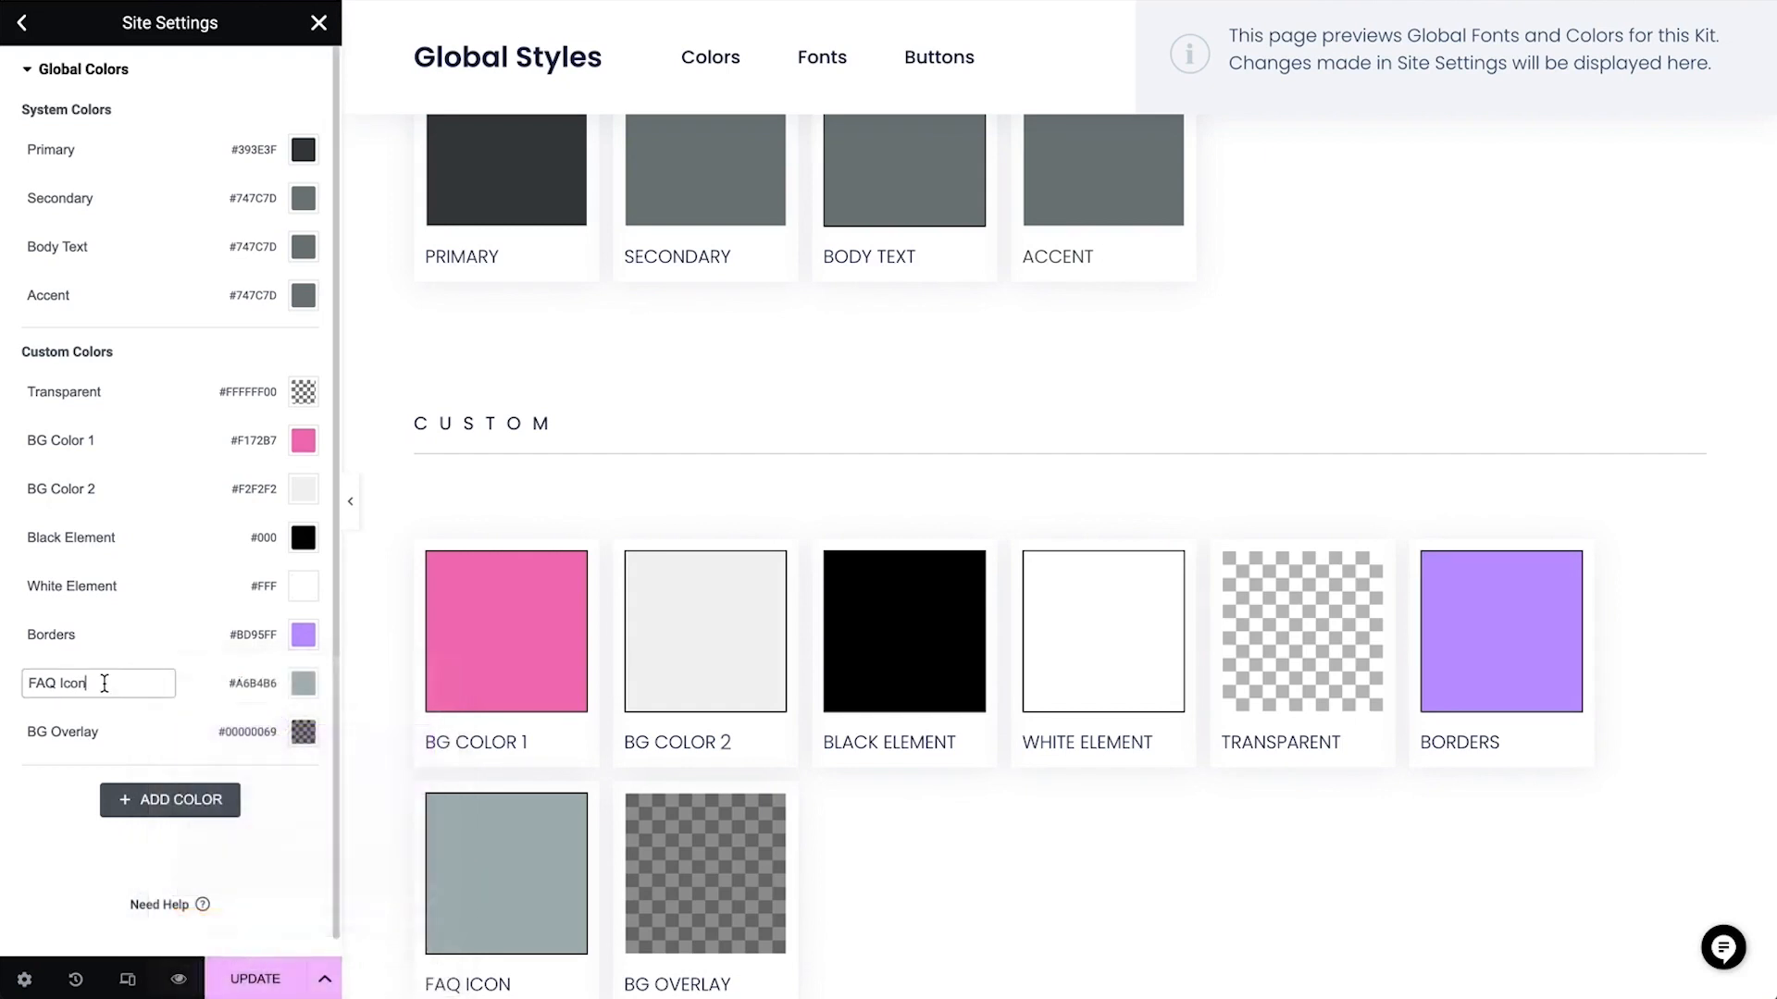
left_click(304, 684)
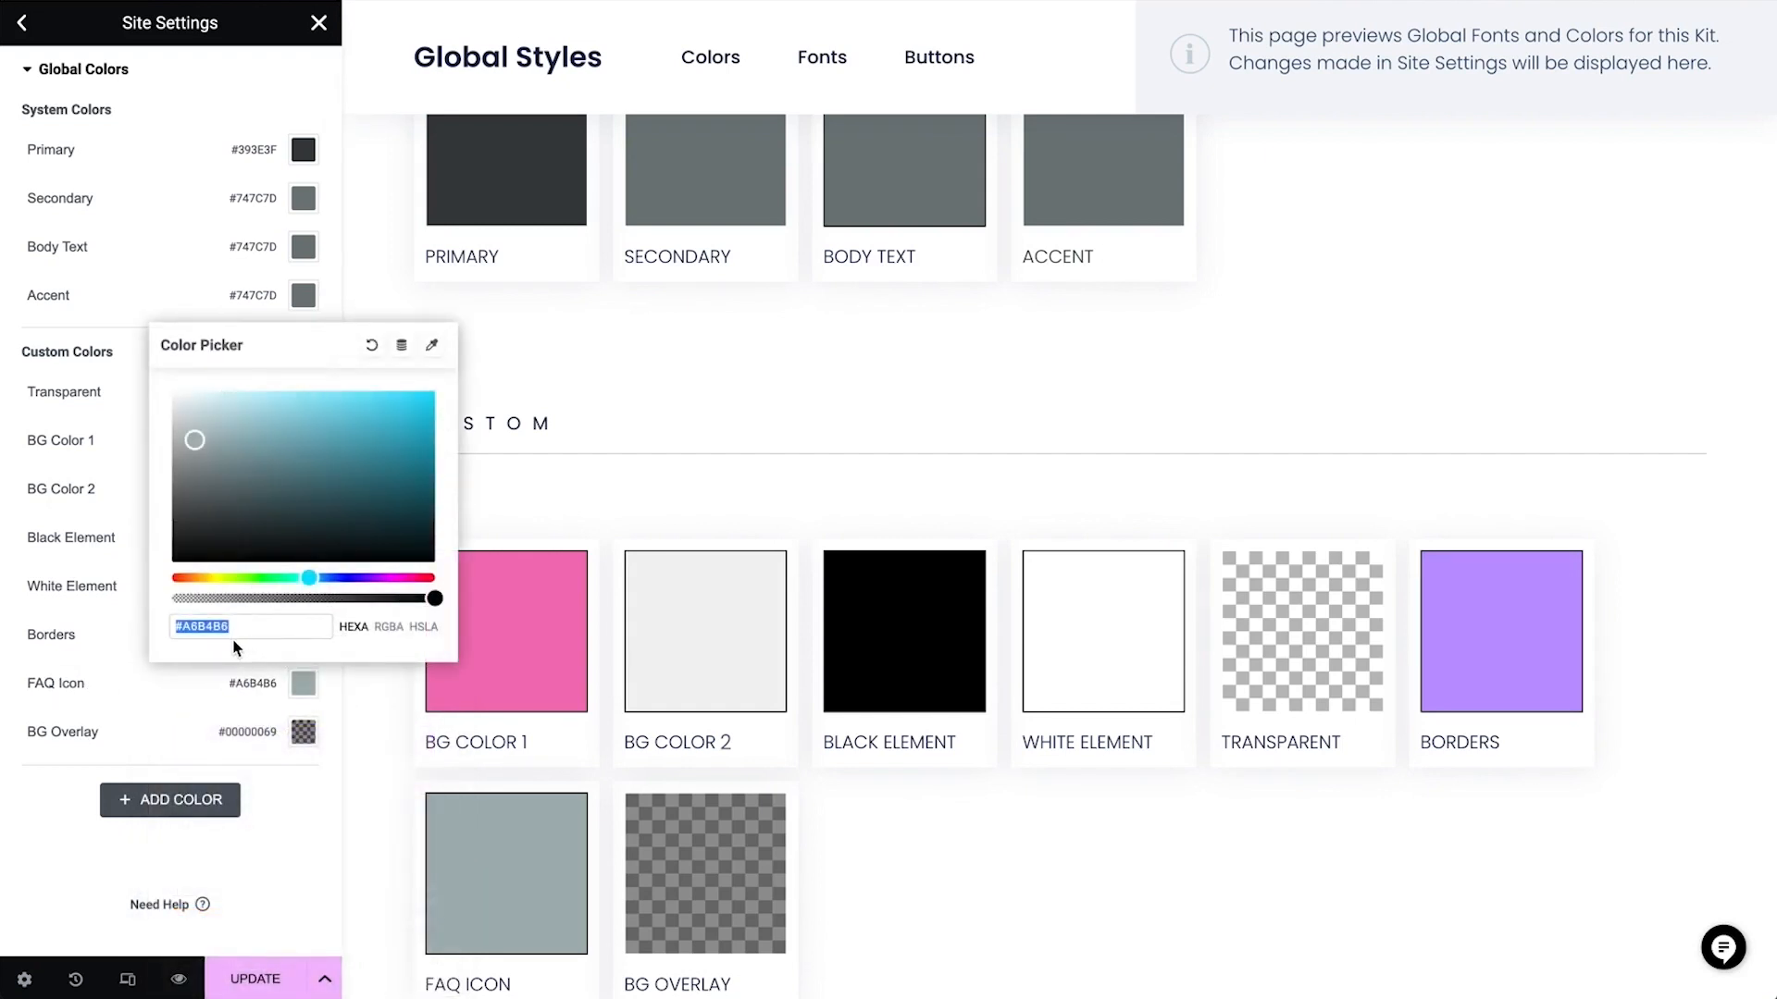
key("ctrl+v")
left_click(63, 685)
type("Border")
key("Return")
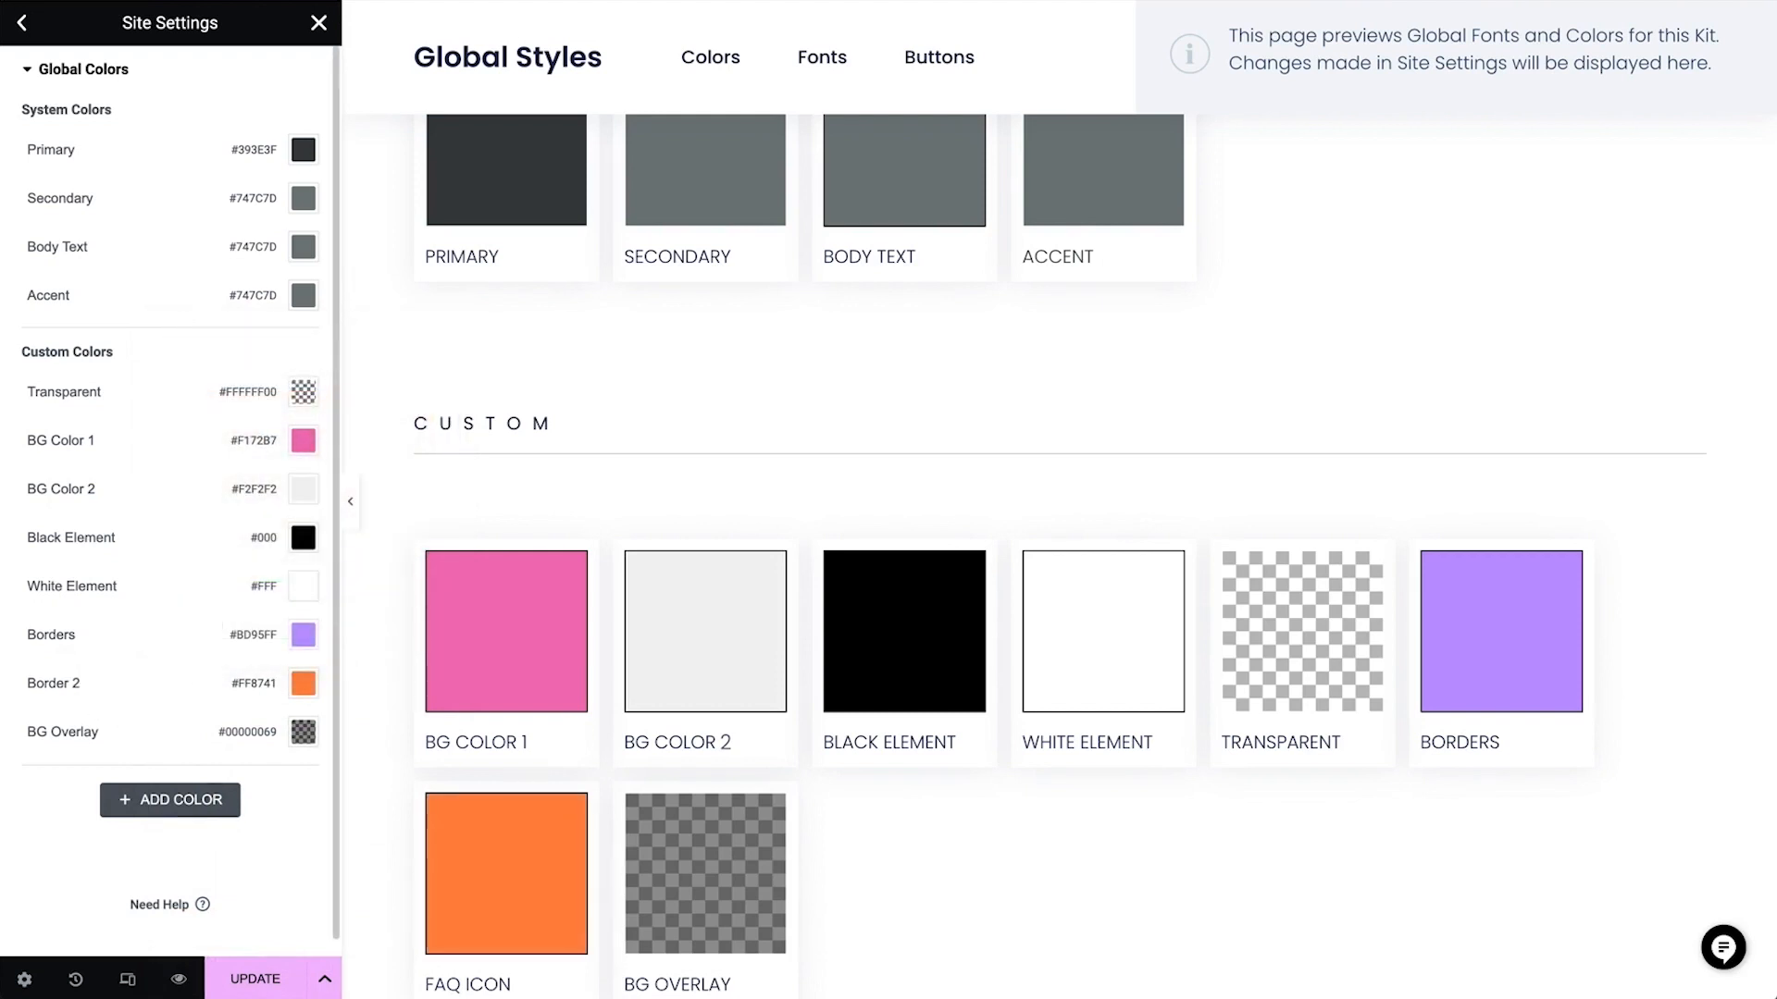
Darken the Primary system color to #363636 and copy its hex code
scroll(608, 296, "up", 4)
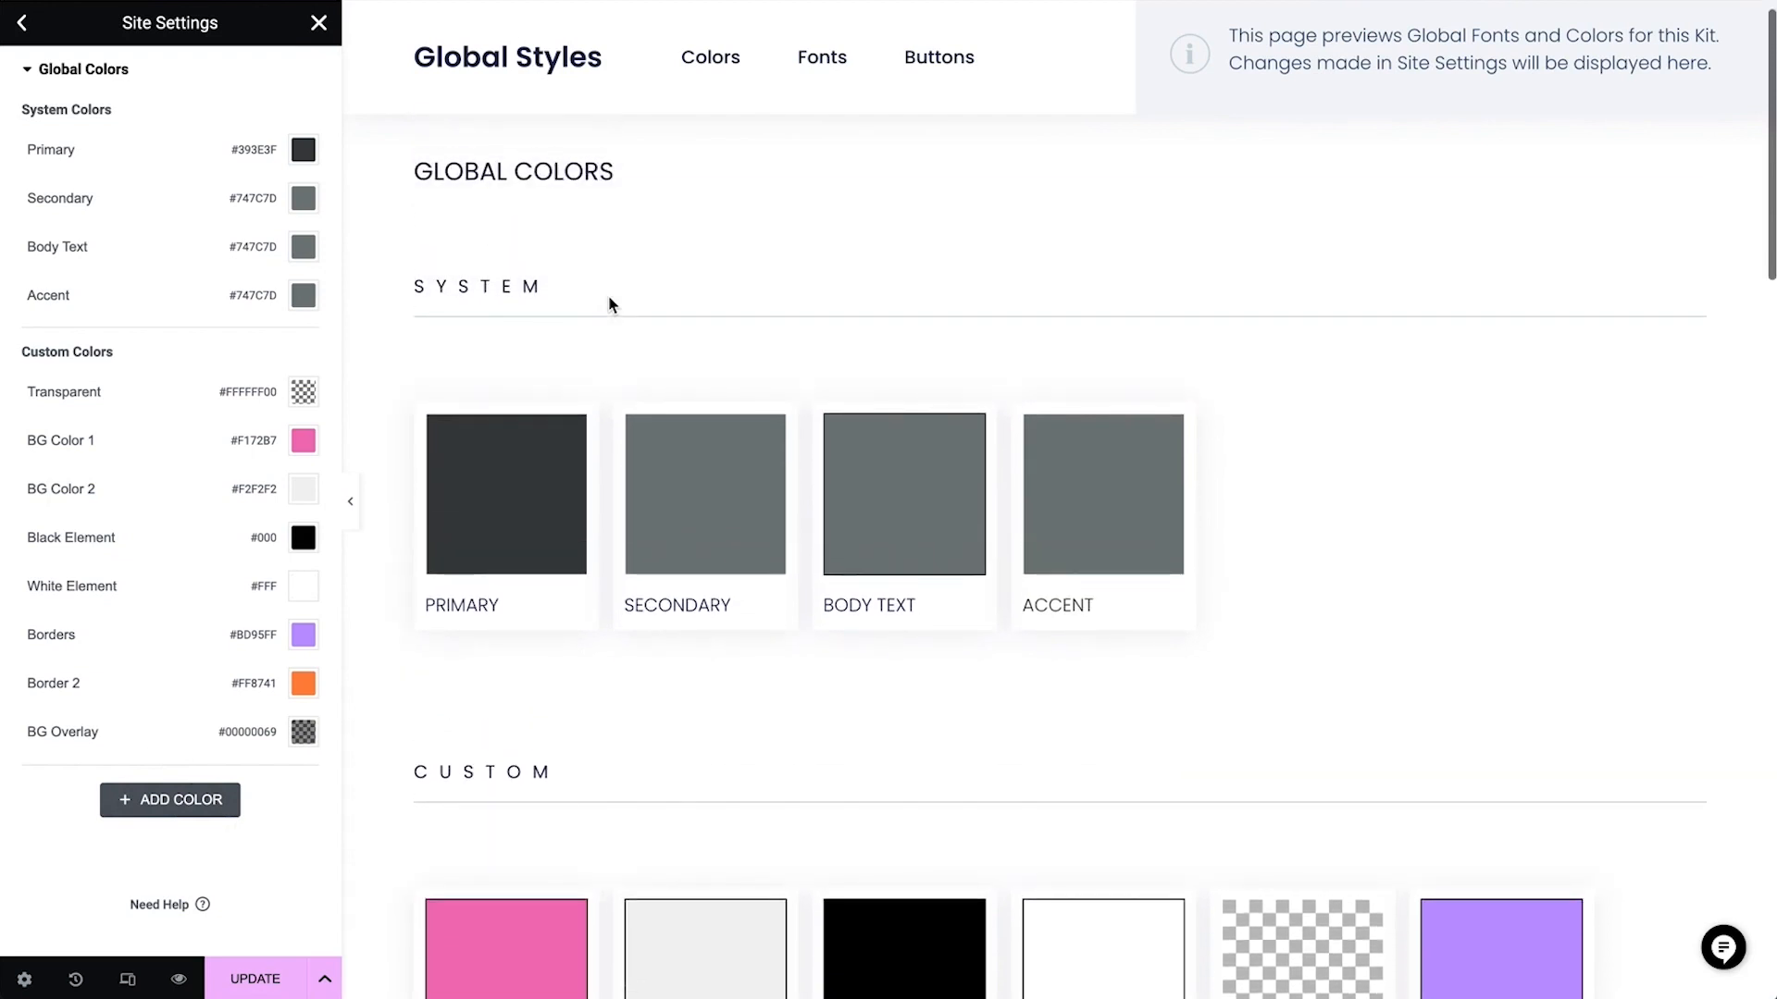
left_click(305, 150)
left_click_drag(194, 368, 168, 376)
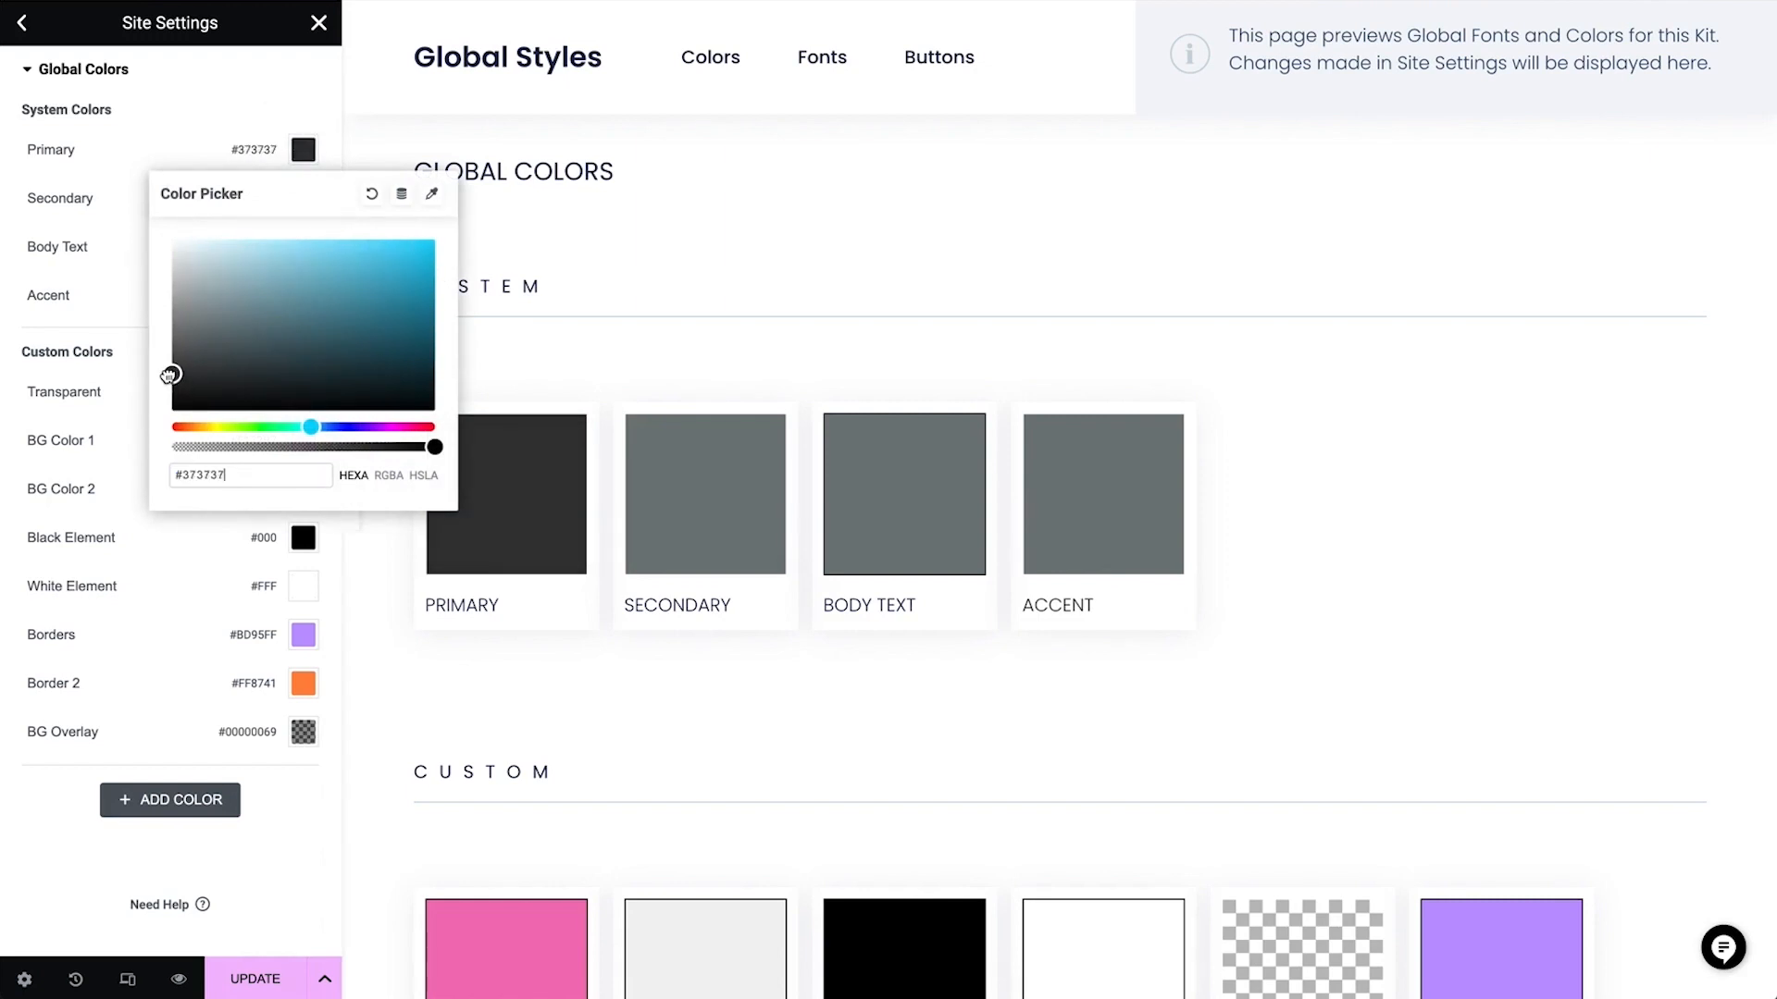
triple_click(242, 474)
key("ctrl+c")
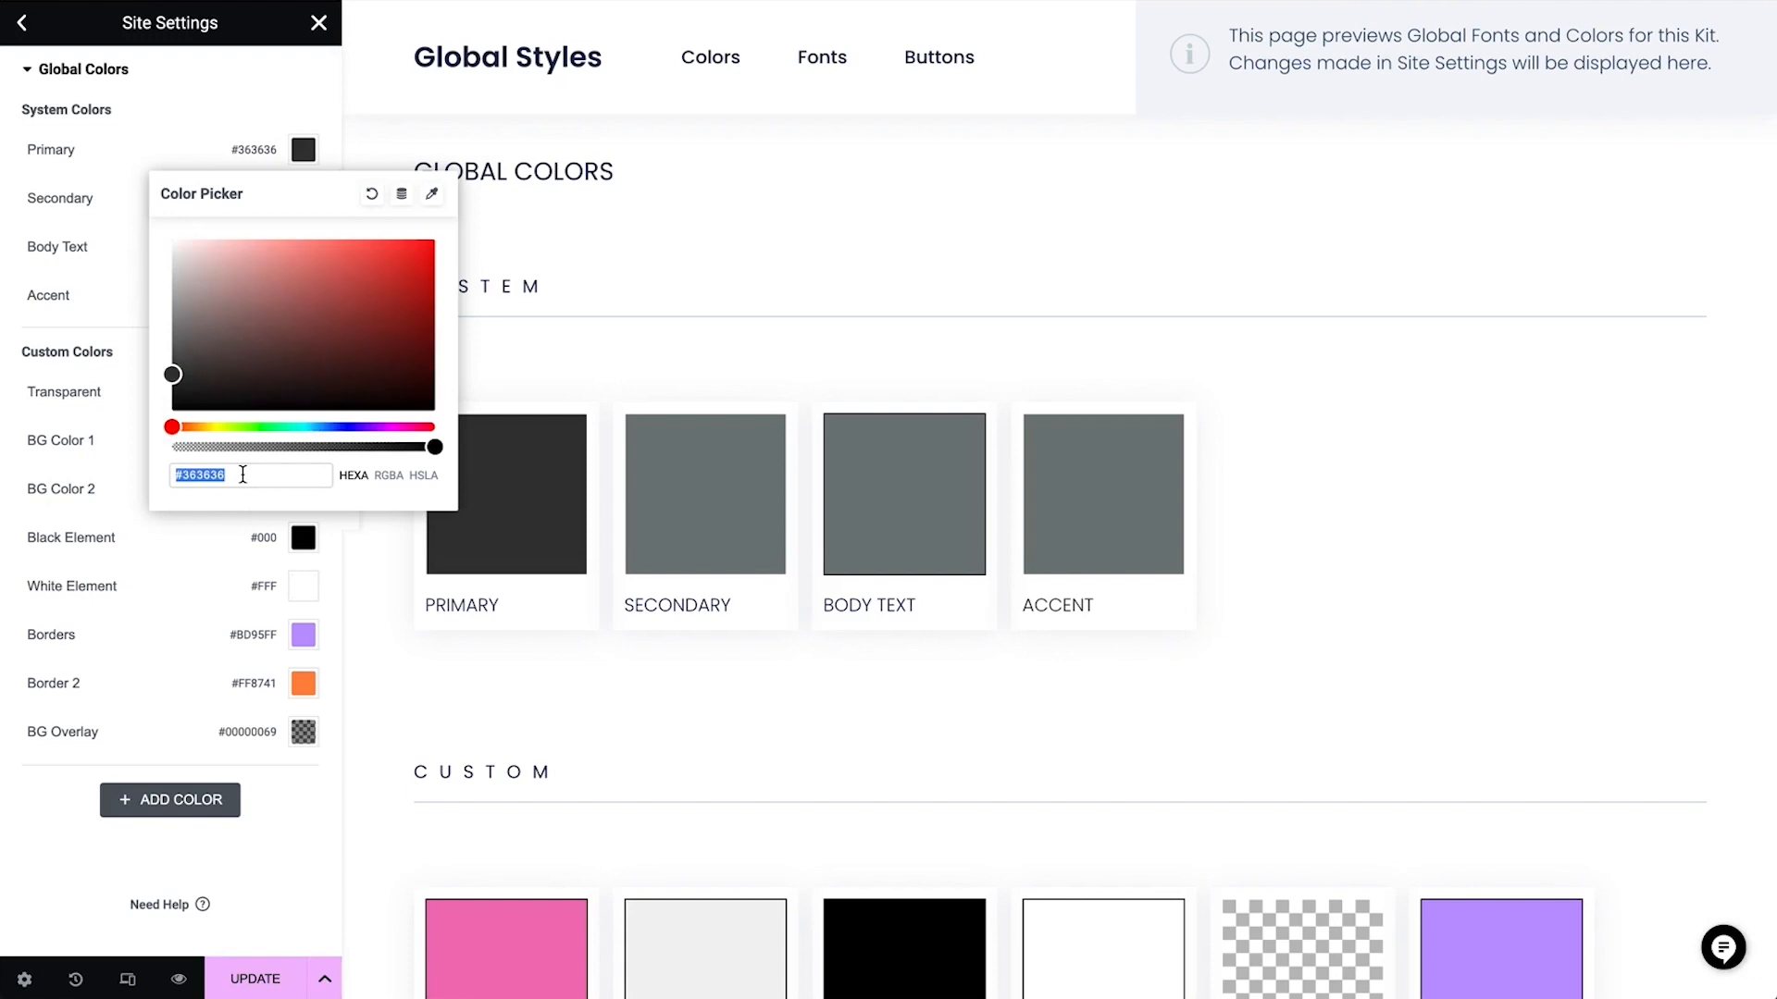
left_click(178, 148)
Set the Secondary system color to #363636
left_click(303, 198)
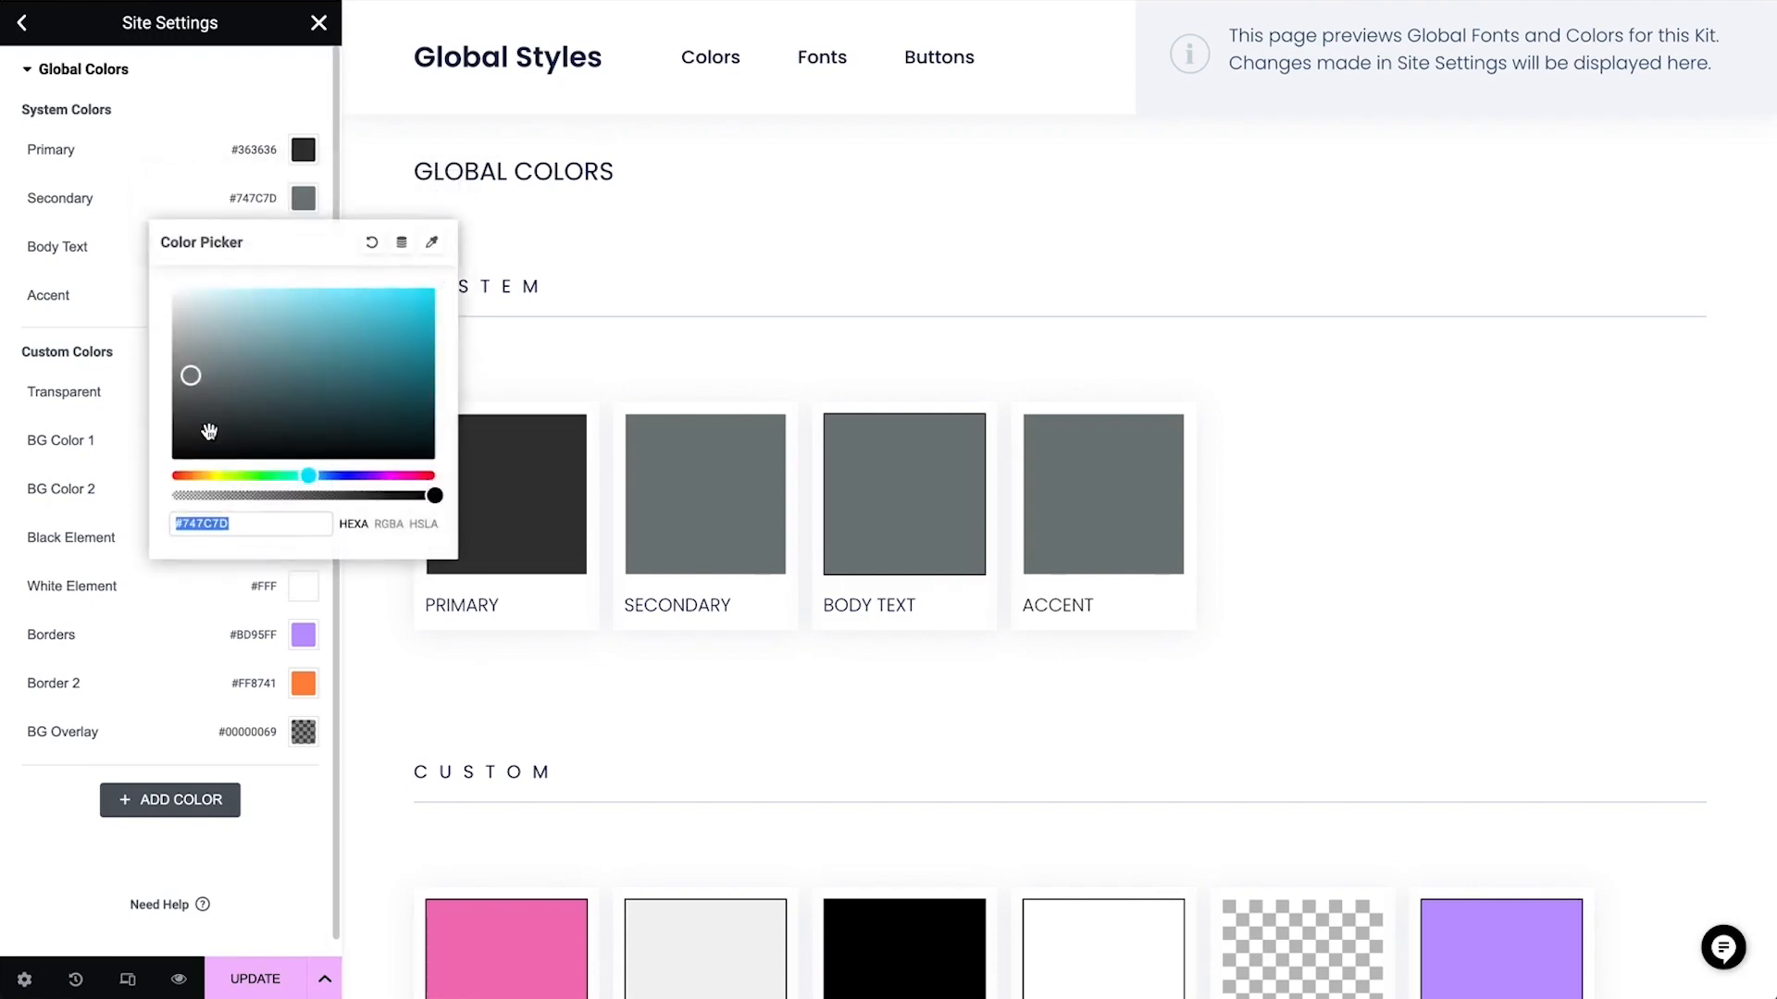
key("ctrl+v")
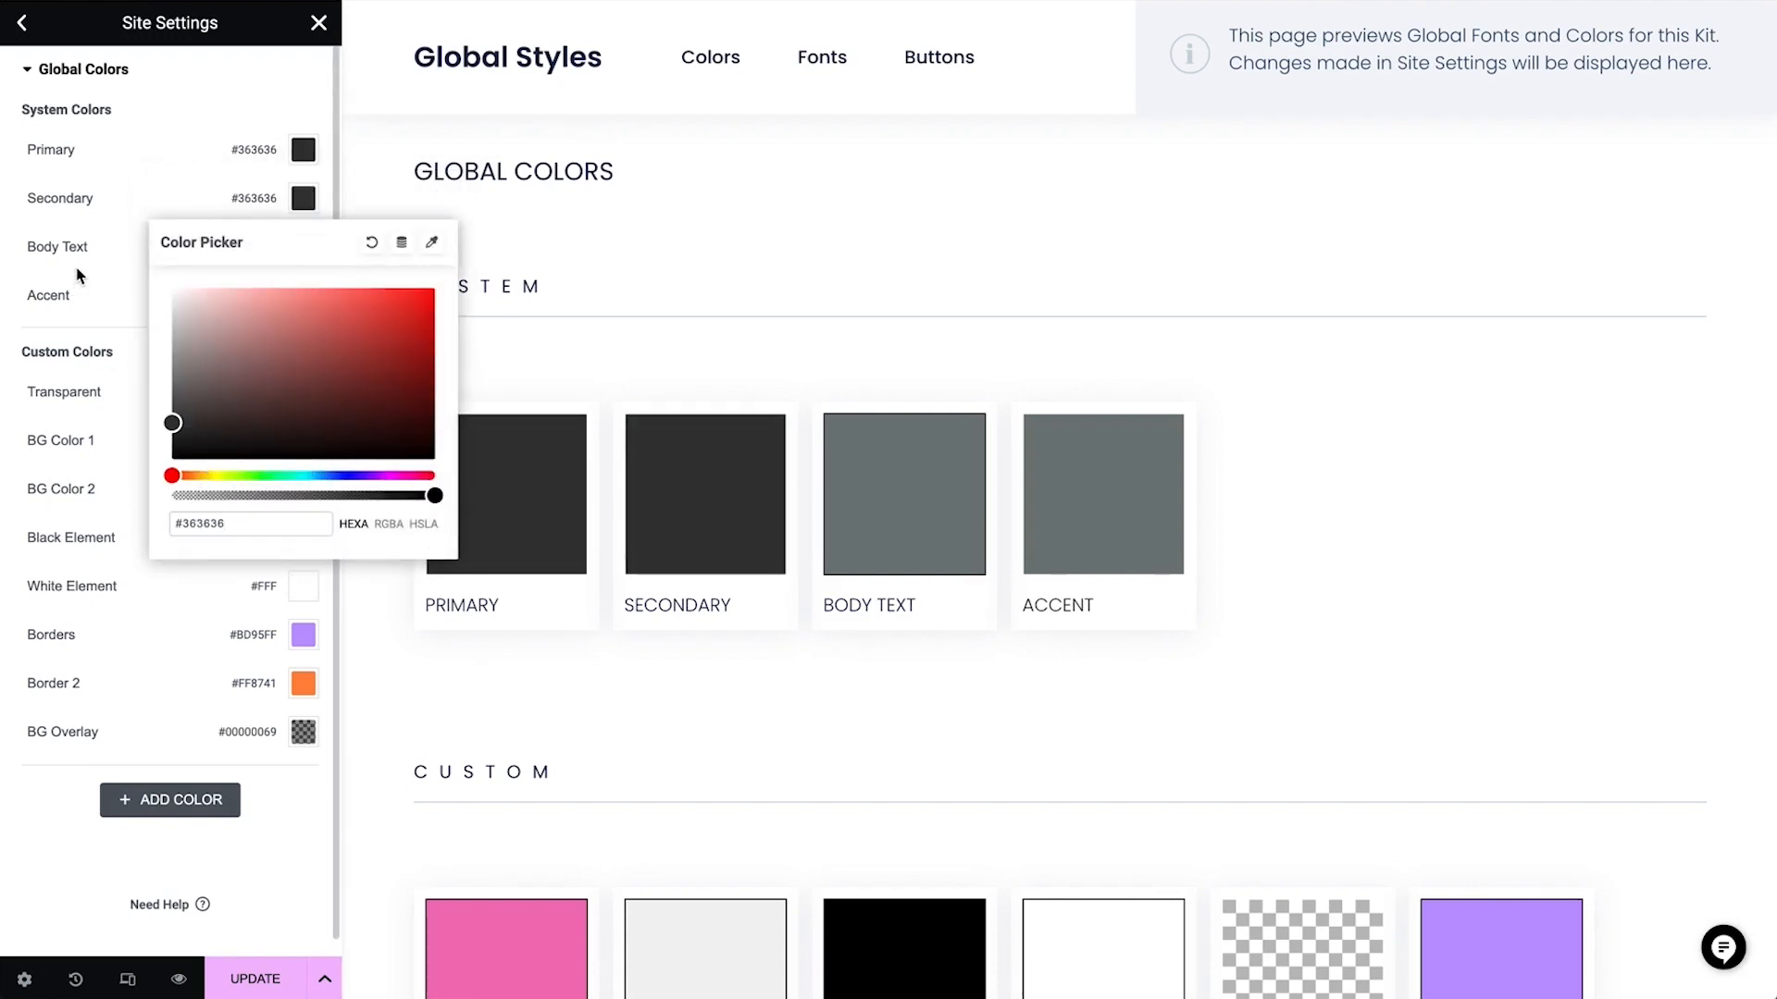
left_click(57, 246)
Set the Body Text system color to #5B5A5A
left_click(303, 247)
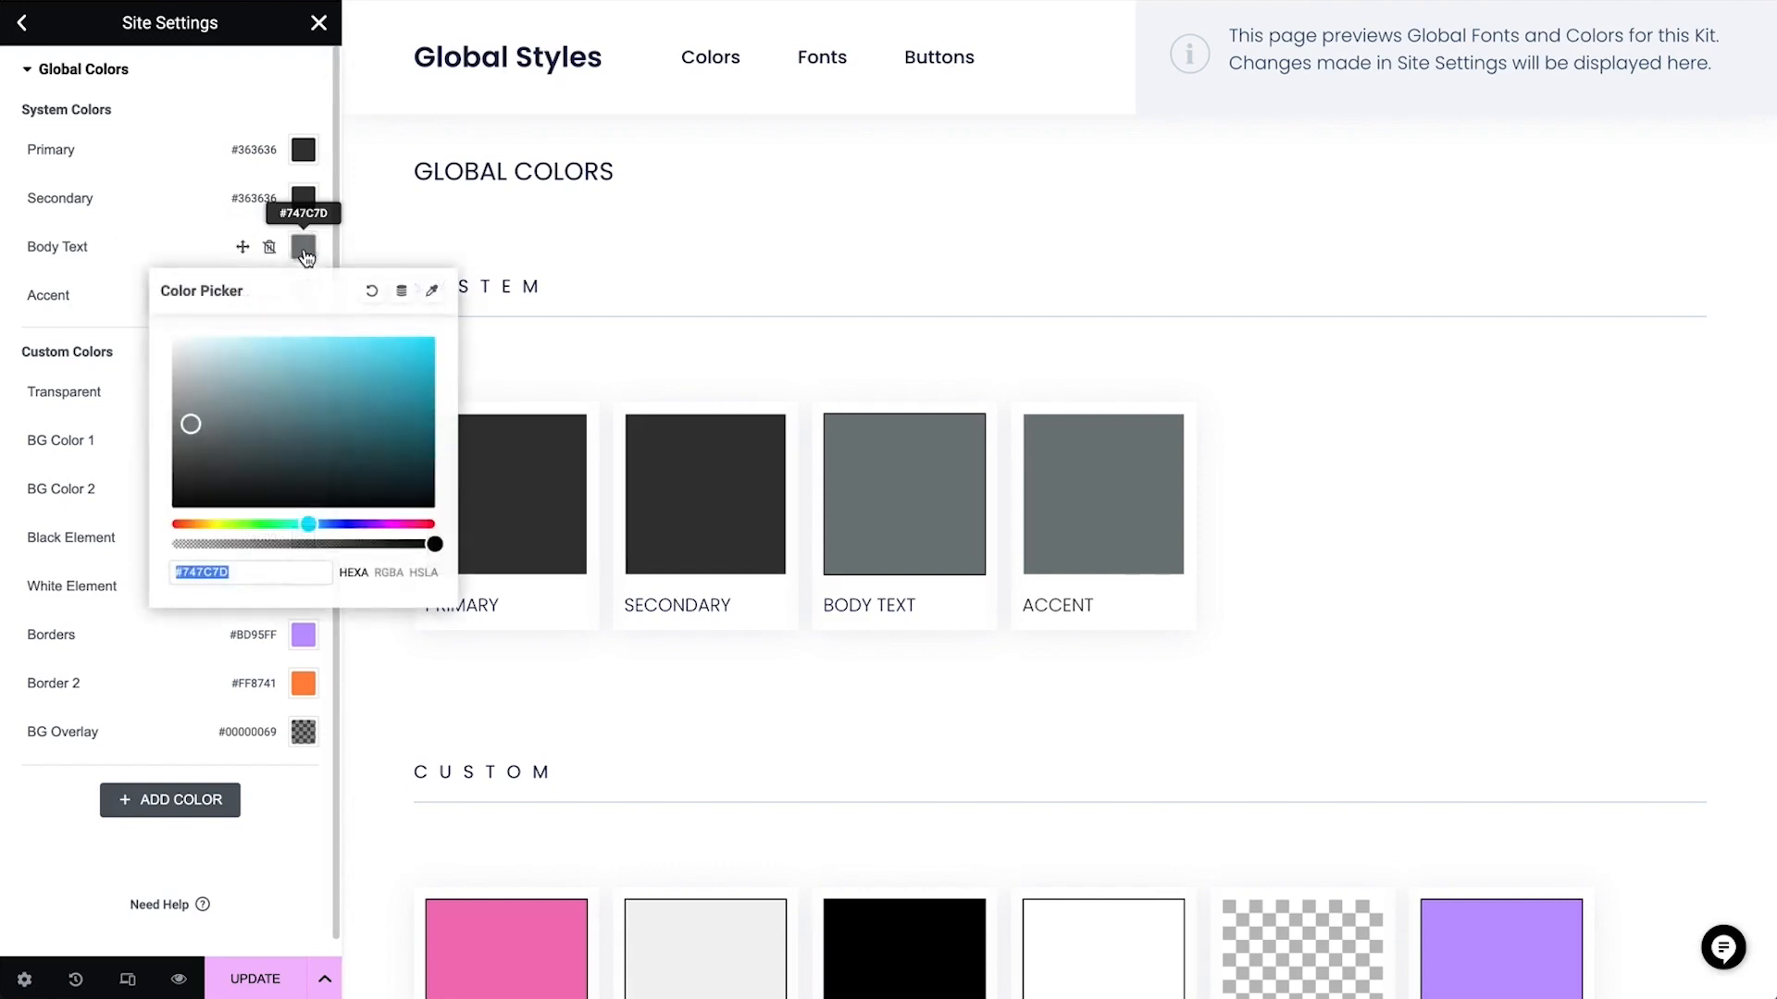
triple_click(251, 580)
key("ctrl+v")
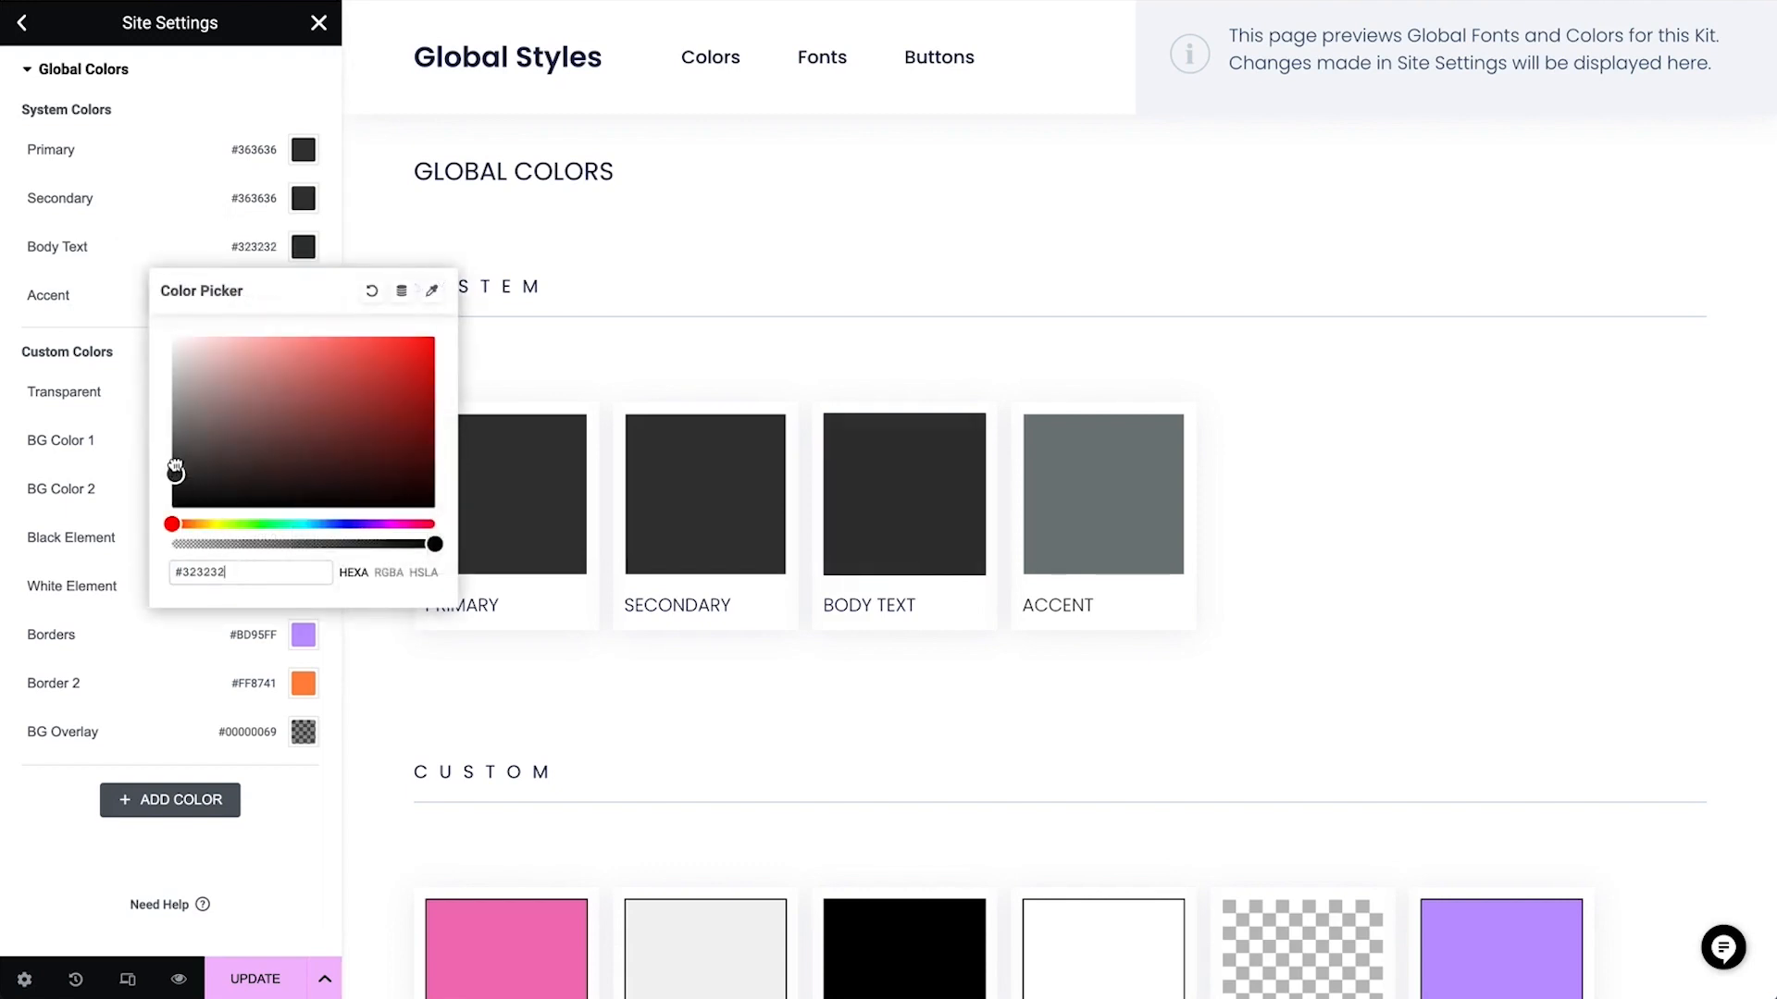
left_click_drag(173, 472, 174, 447)
left_click(188, 247)
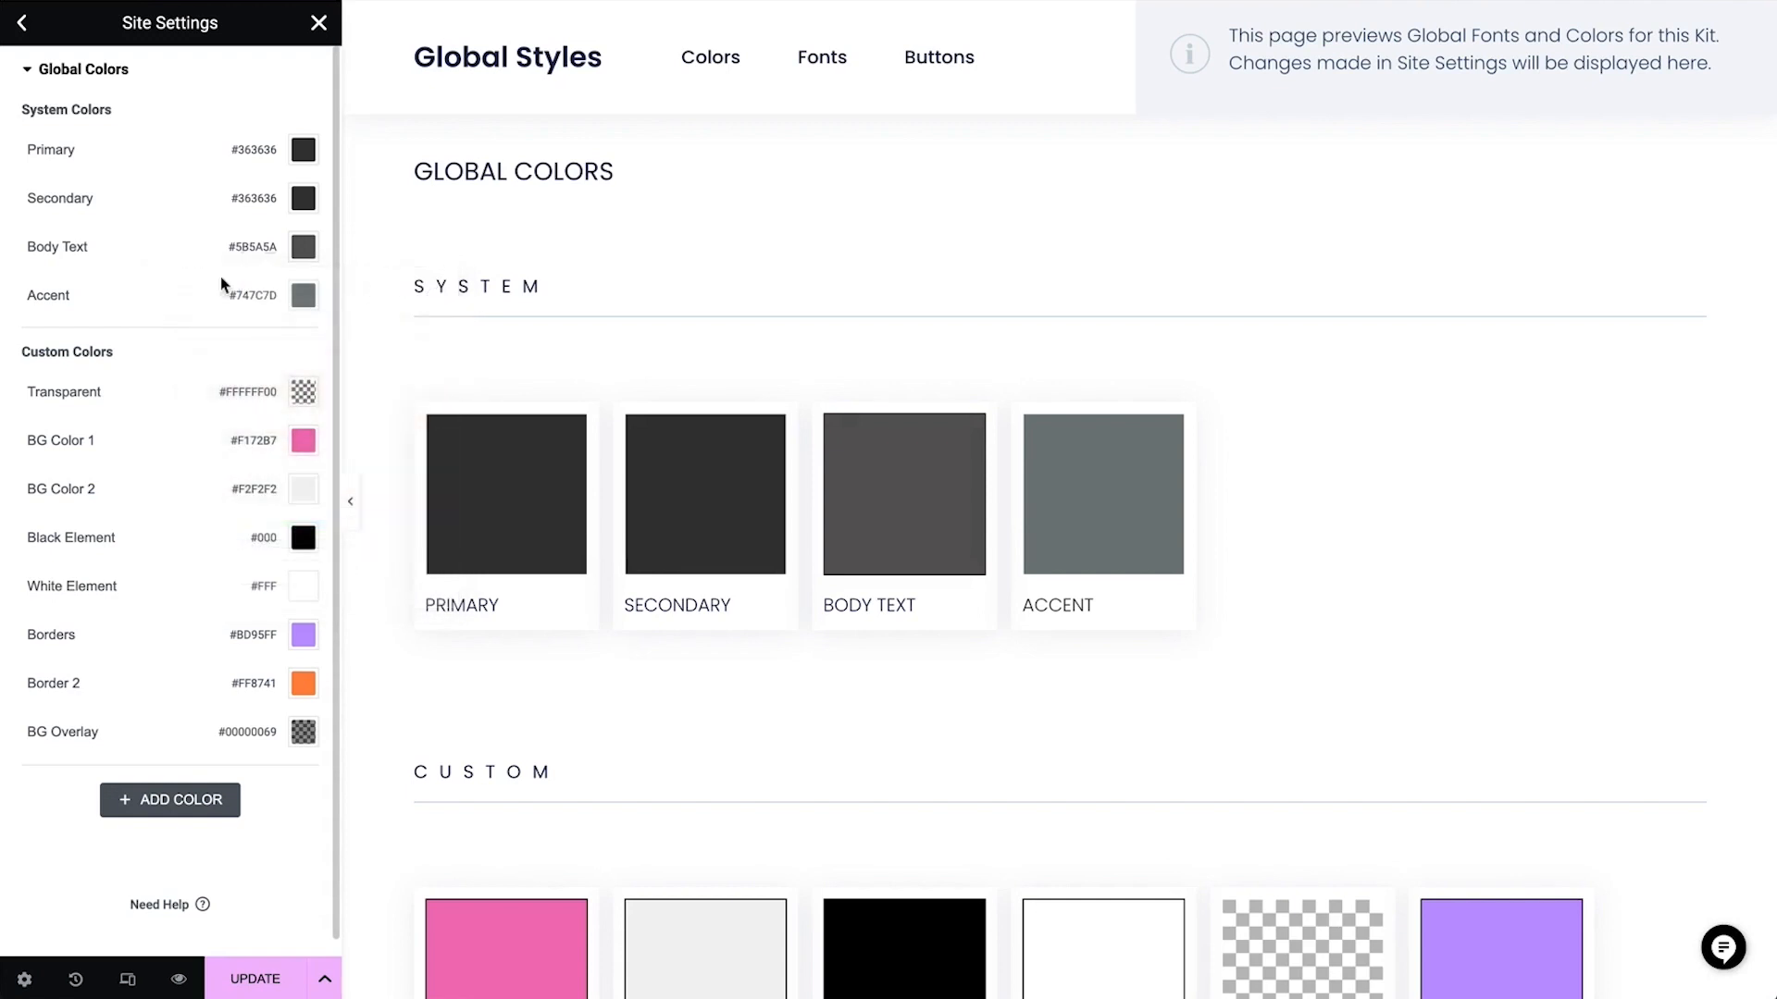
Set the Accent system color to #363636
left_click(304, 296)
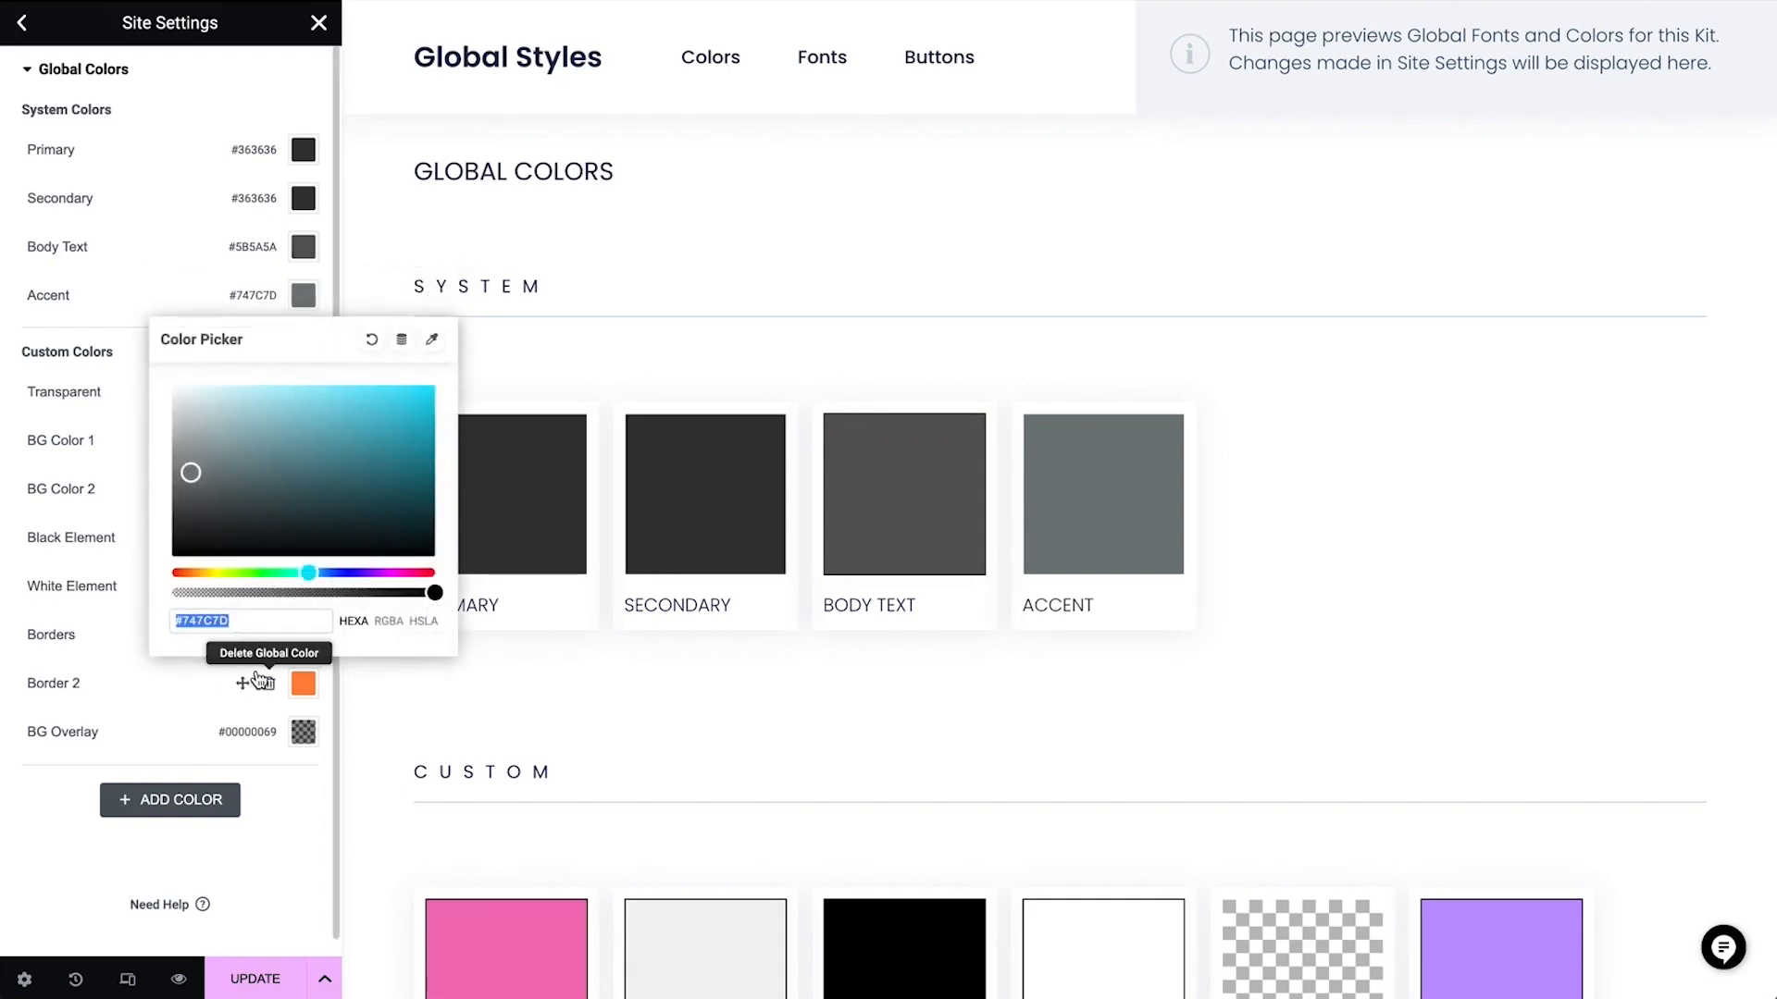
key("ctrl+v")
left_click(195, 305)
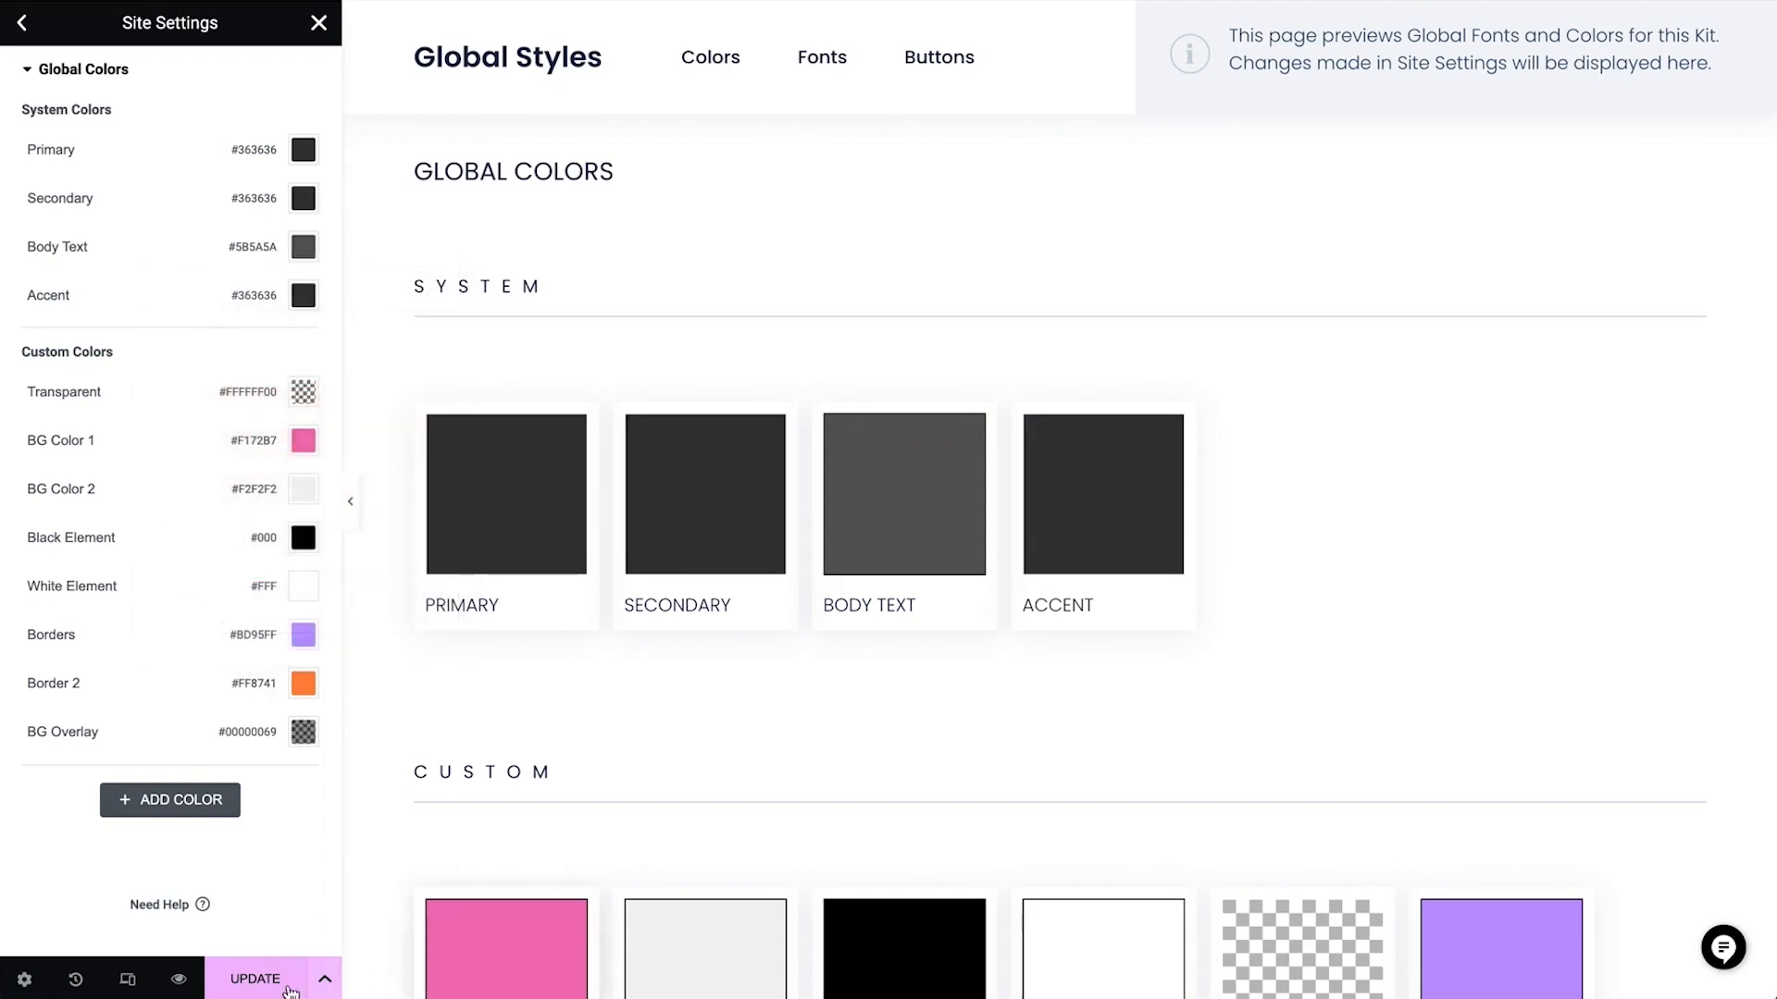
Save the site settings and go back to open the Global Fonts section
left_click(258, 979)
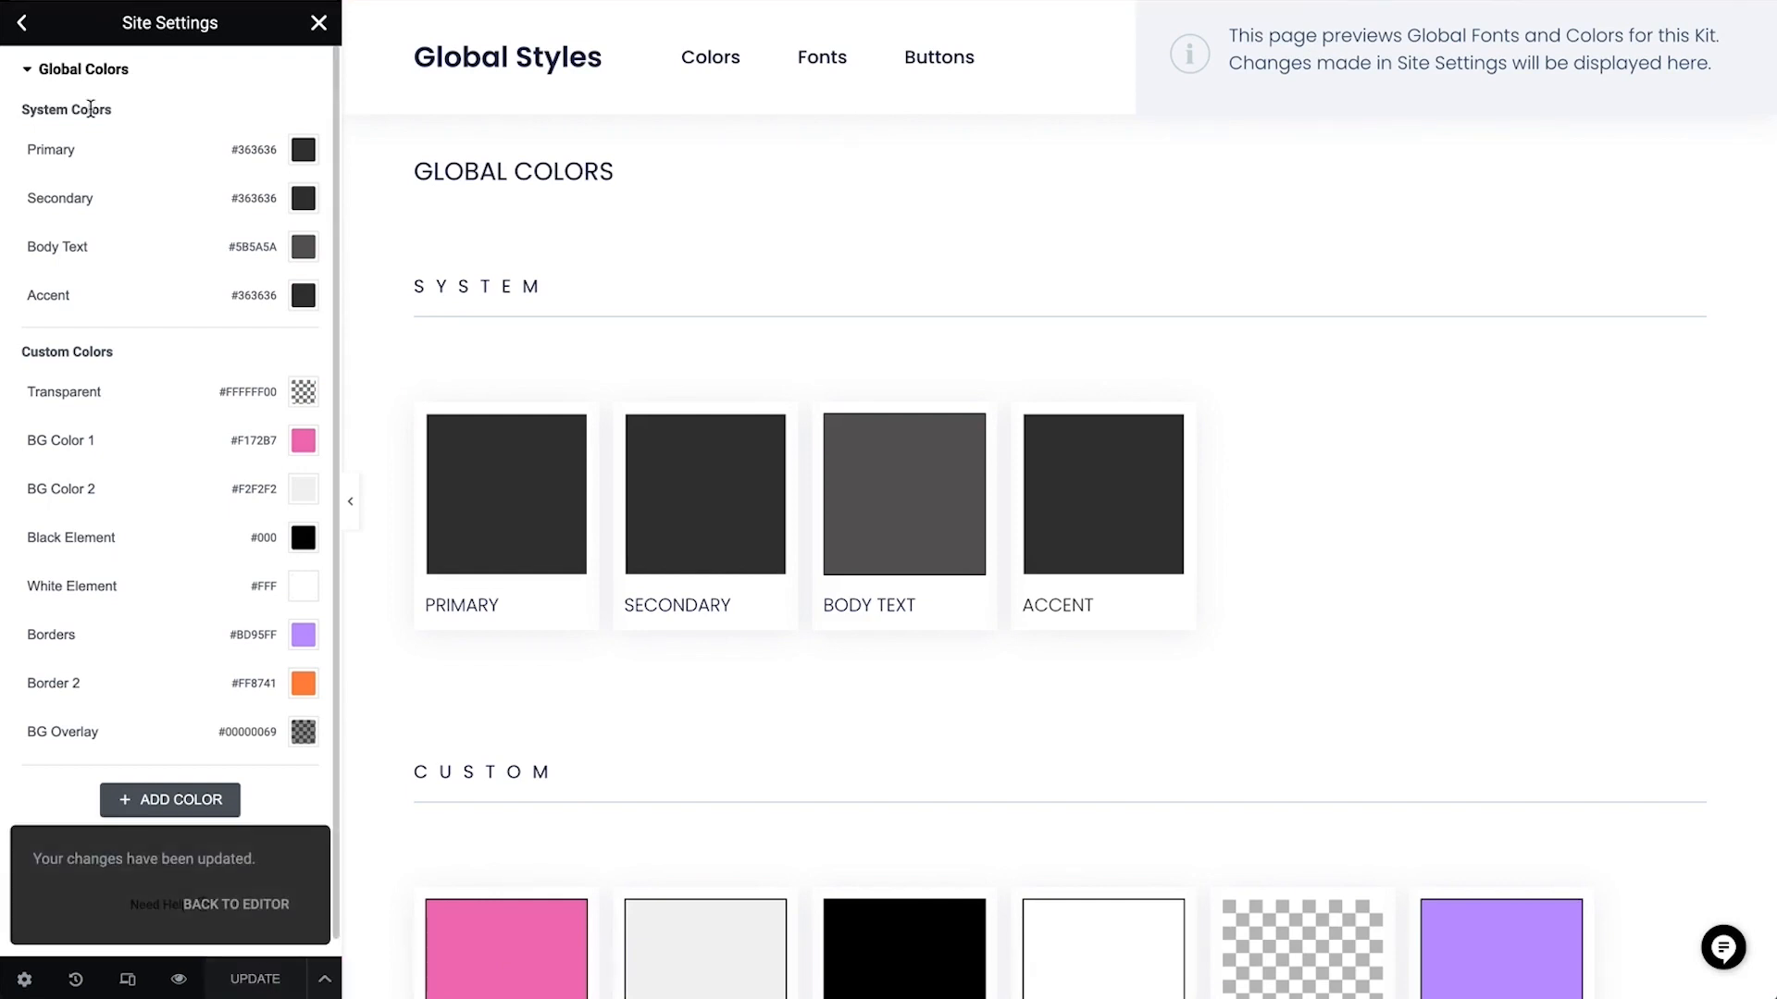
left_click(22, 25)
left_click(82, 176)
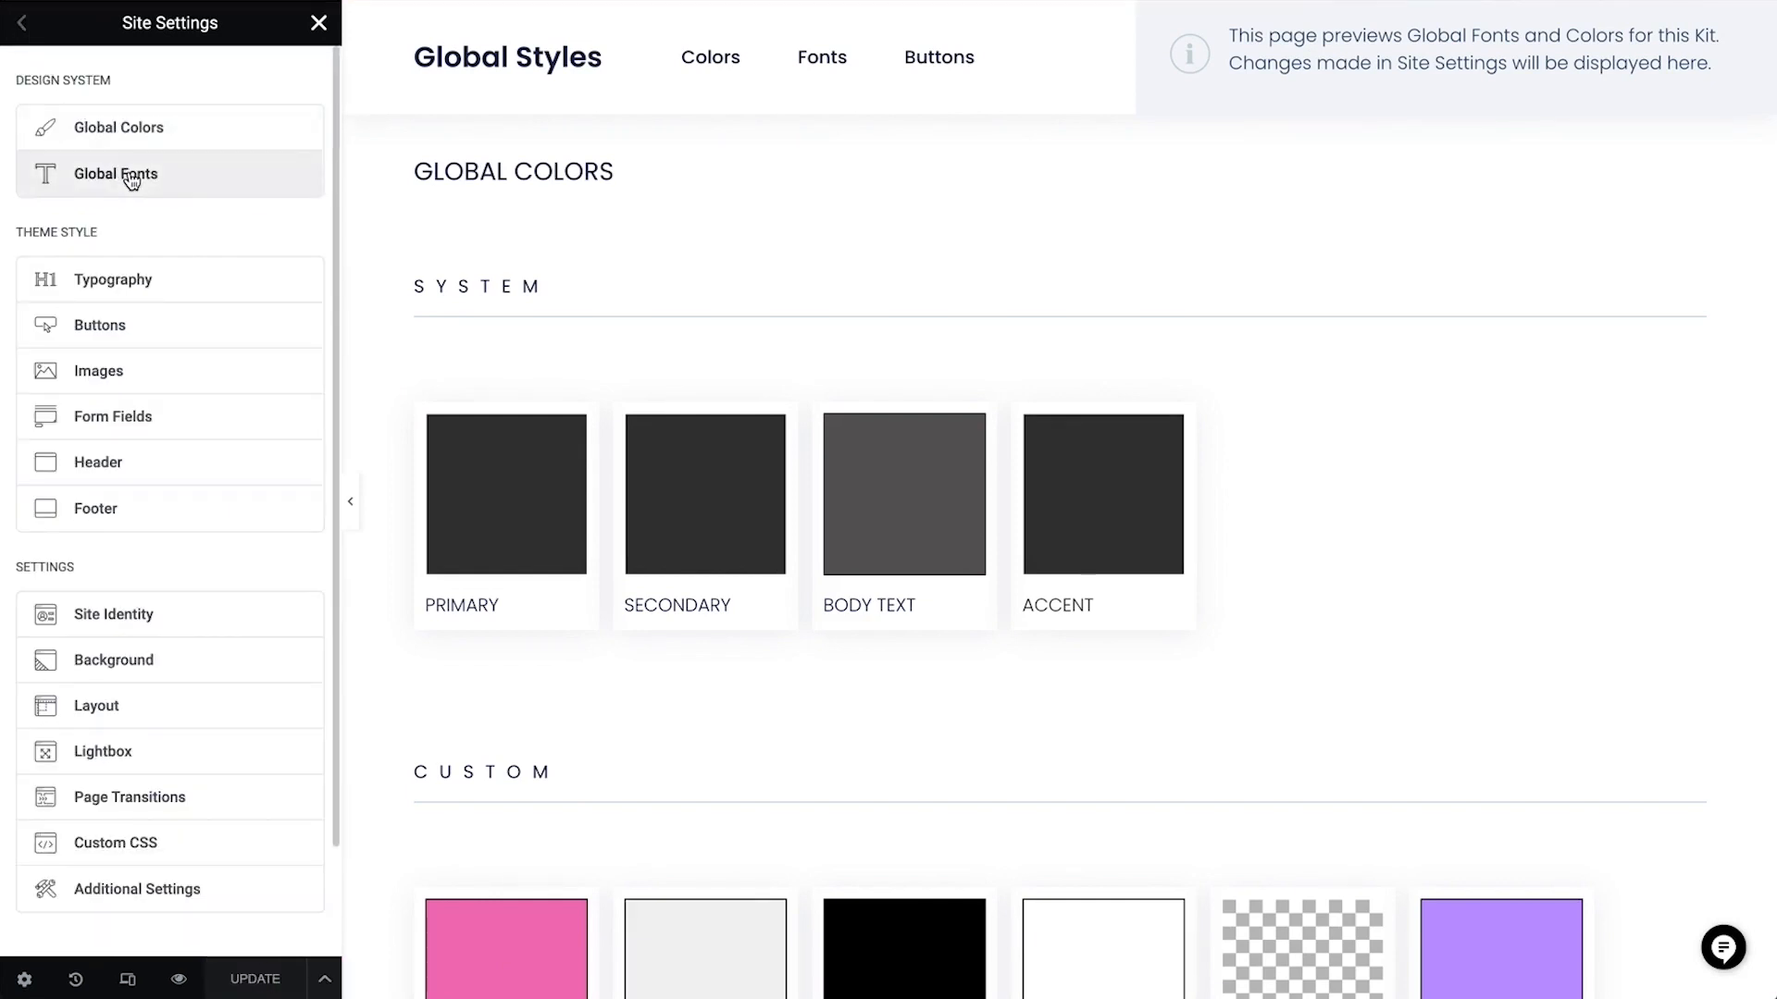
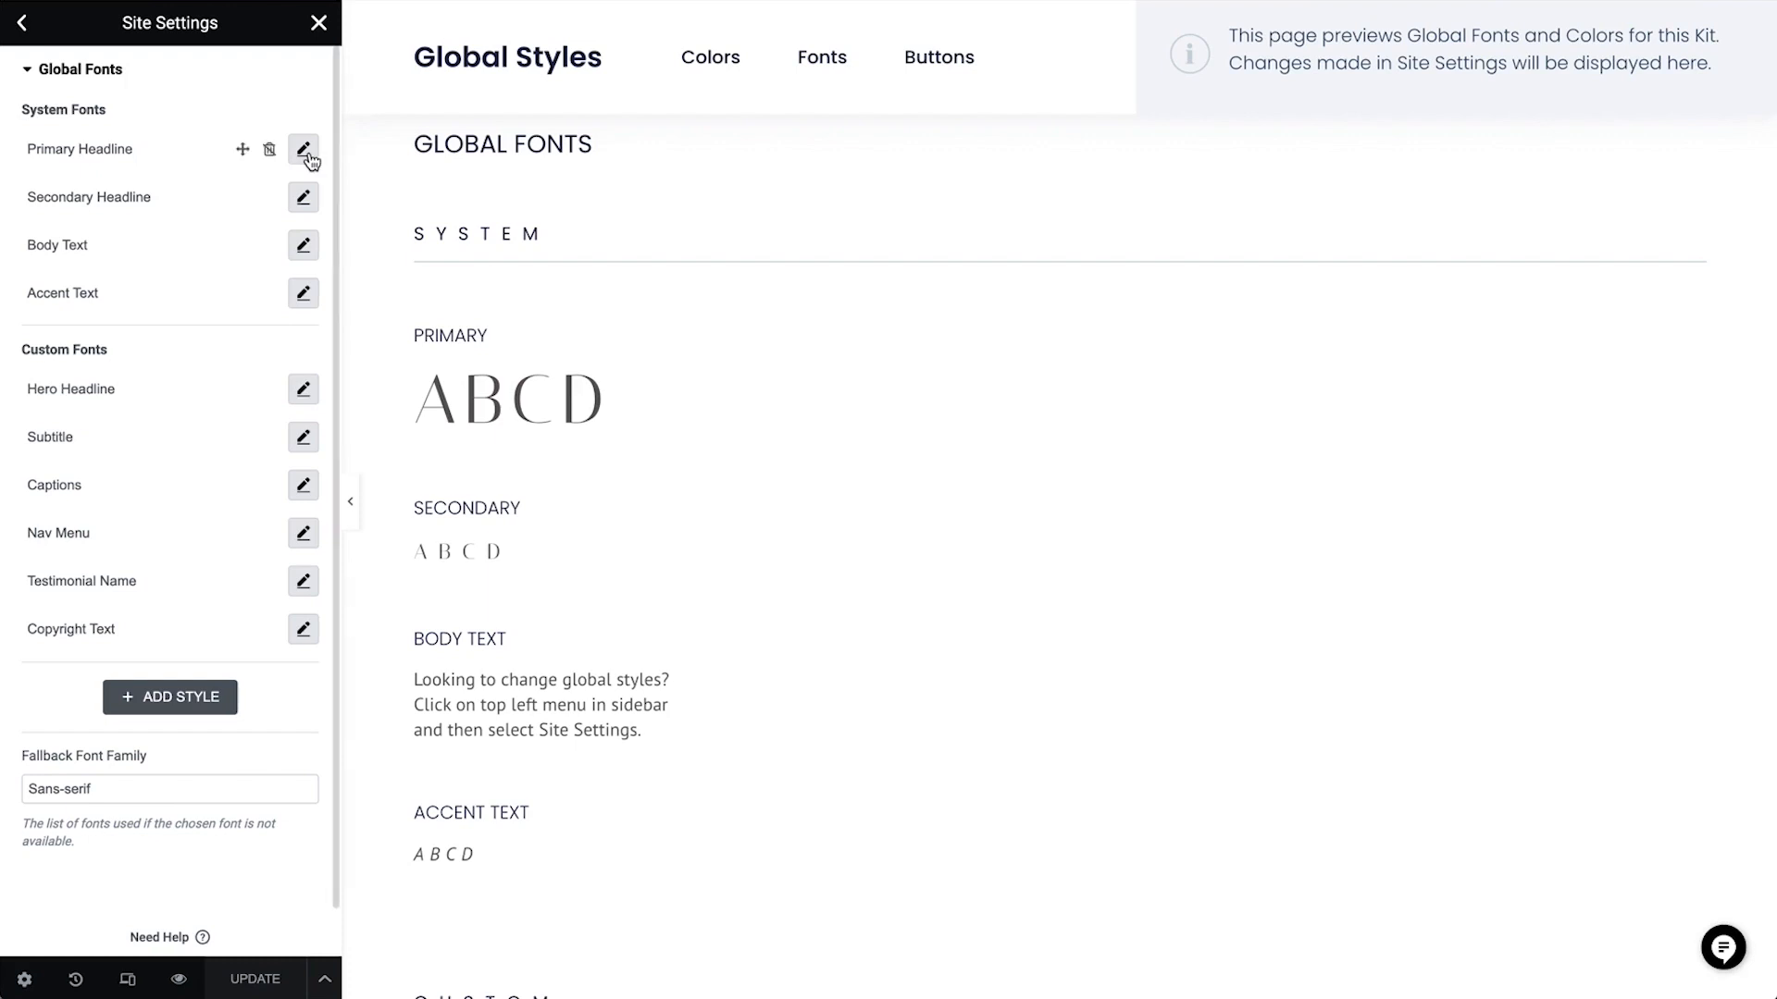
Set the Primary Headline system font to Bangers with a letter spacing of 4 px
left_click(302, 148)
left_click(283, 253)
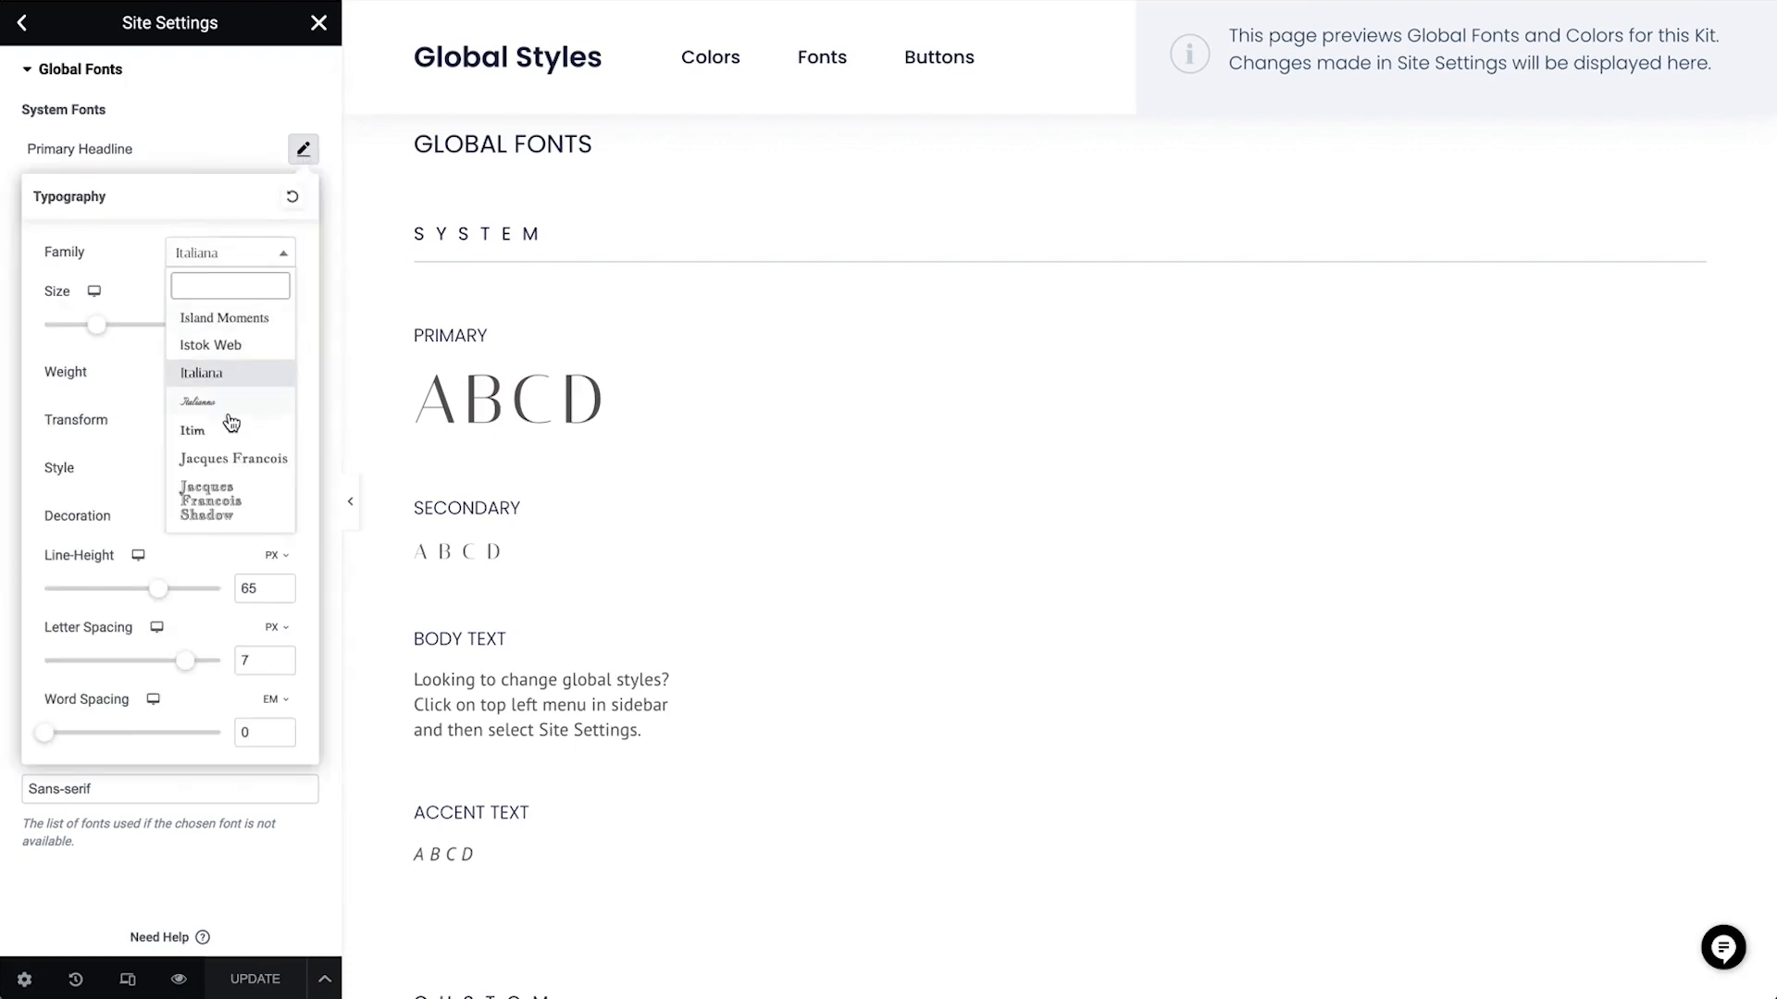
type("banger")
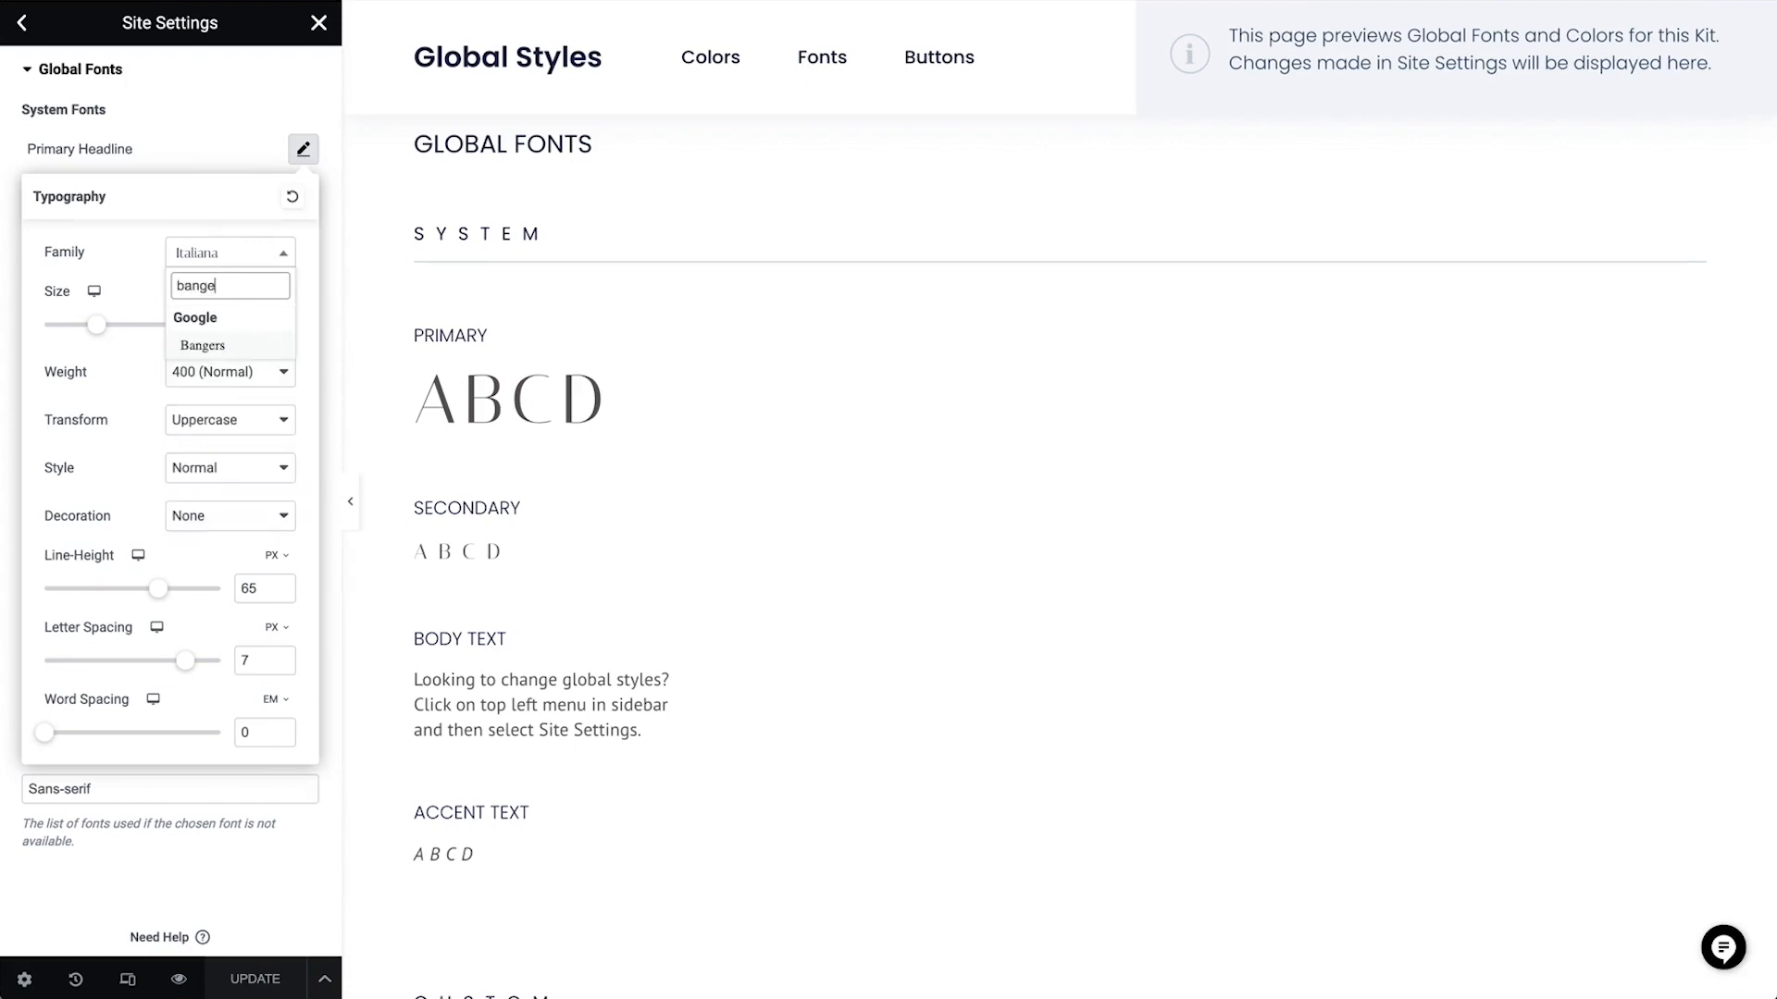
left_click(216, 346)
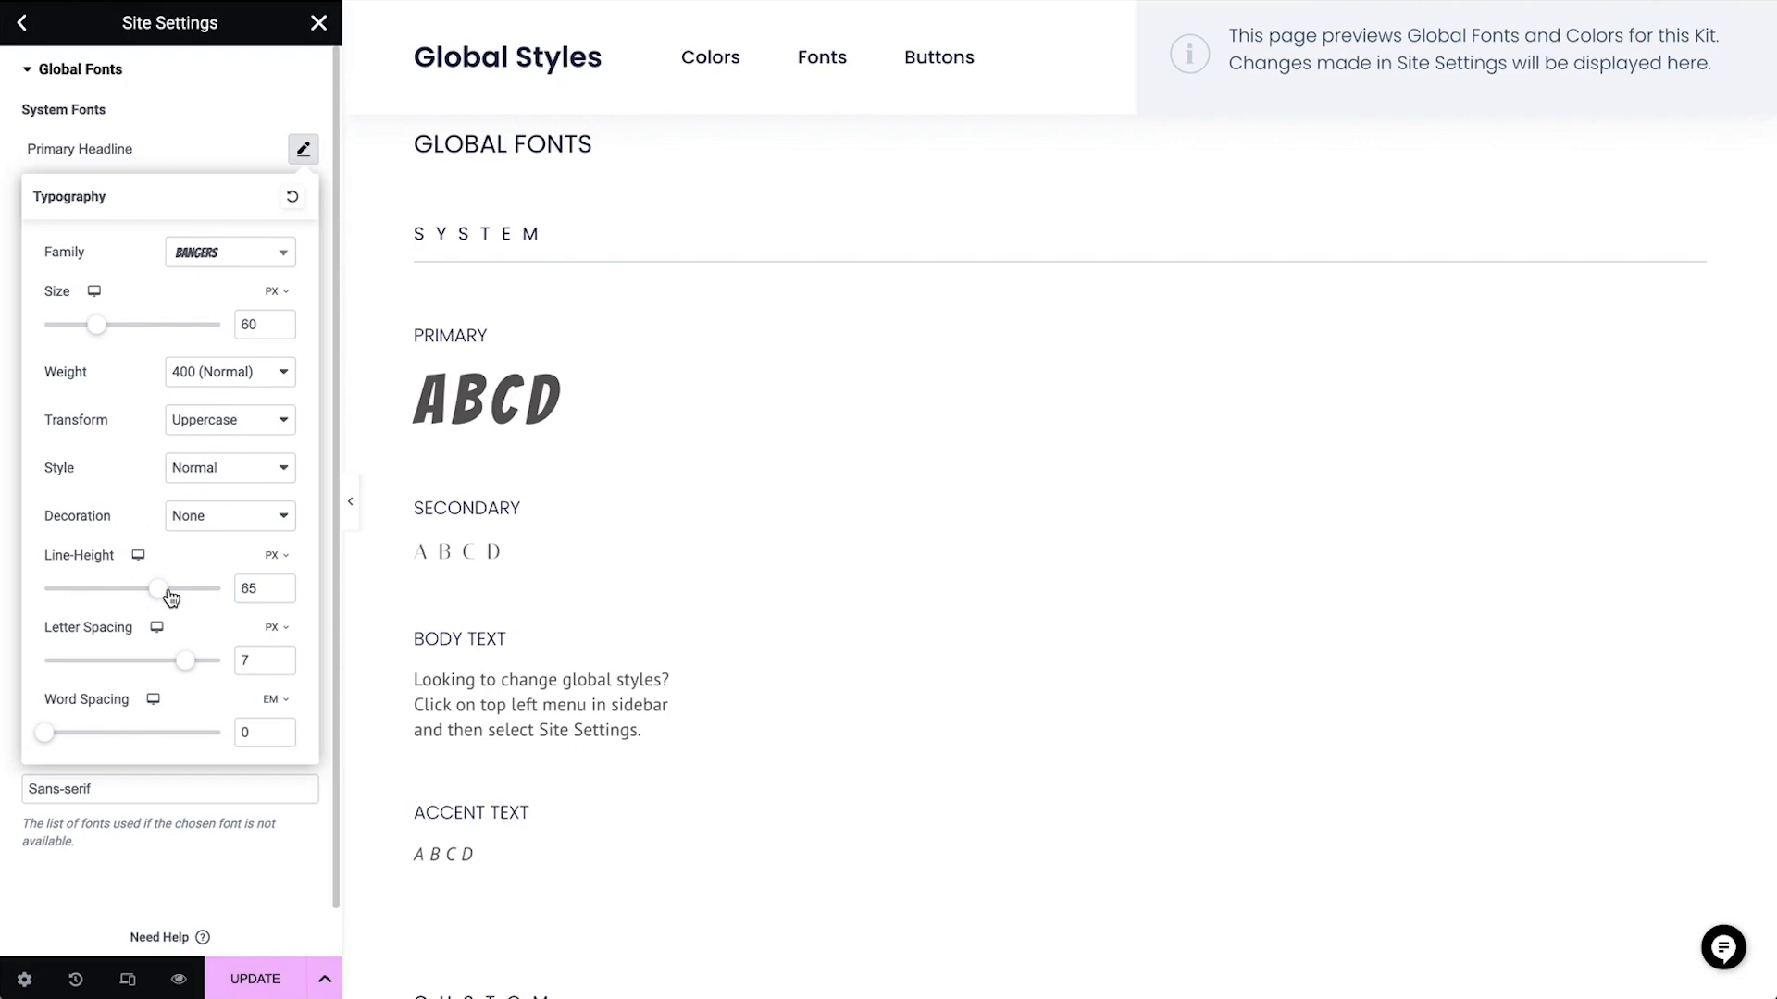
left_click_drag(185, 661, 149, 662)
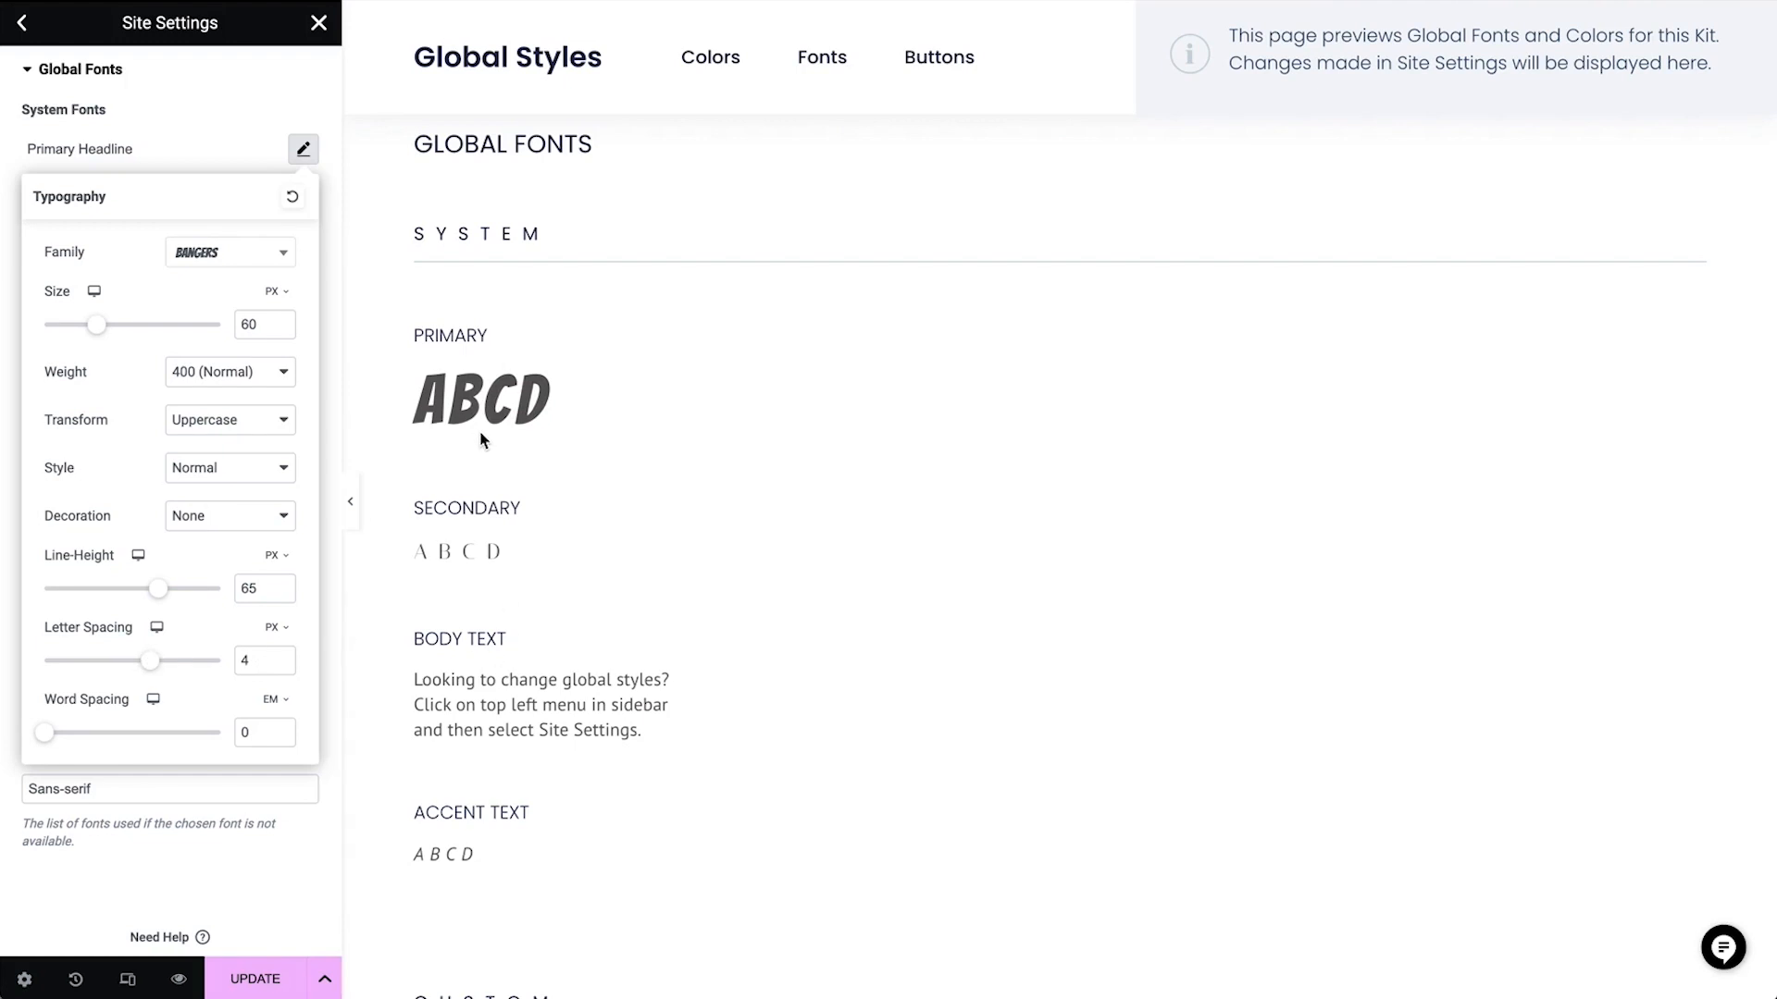
left_click(175, 167)
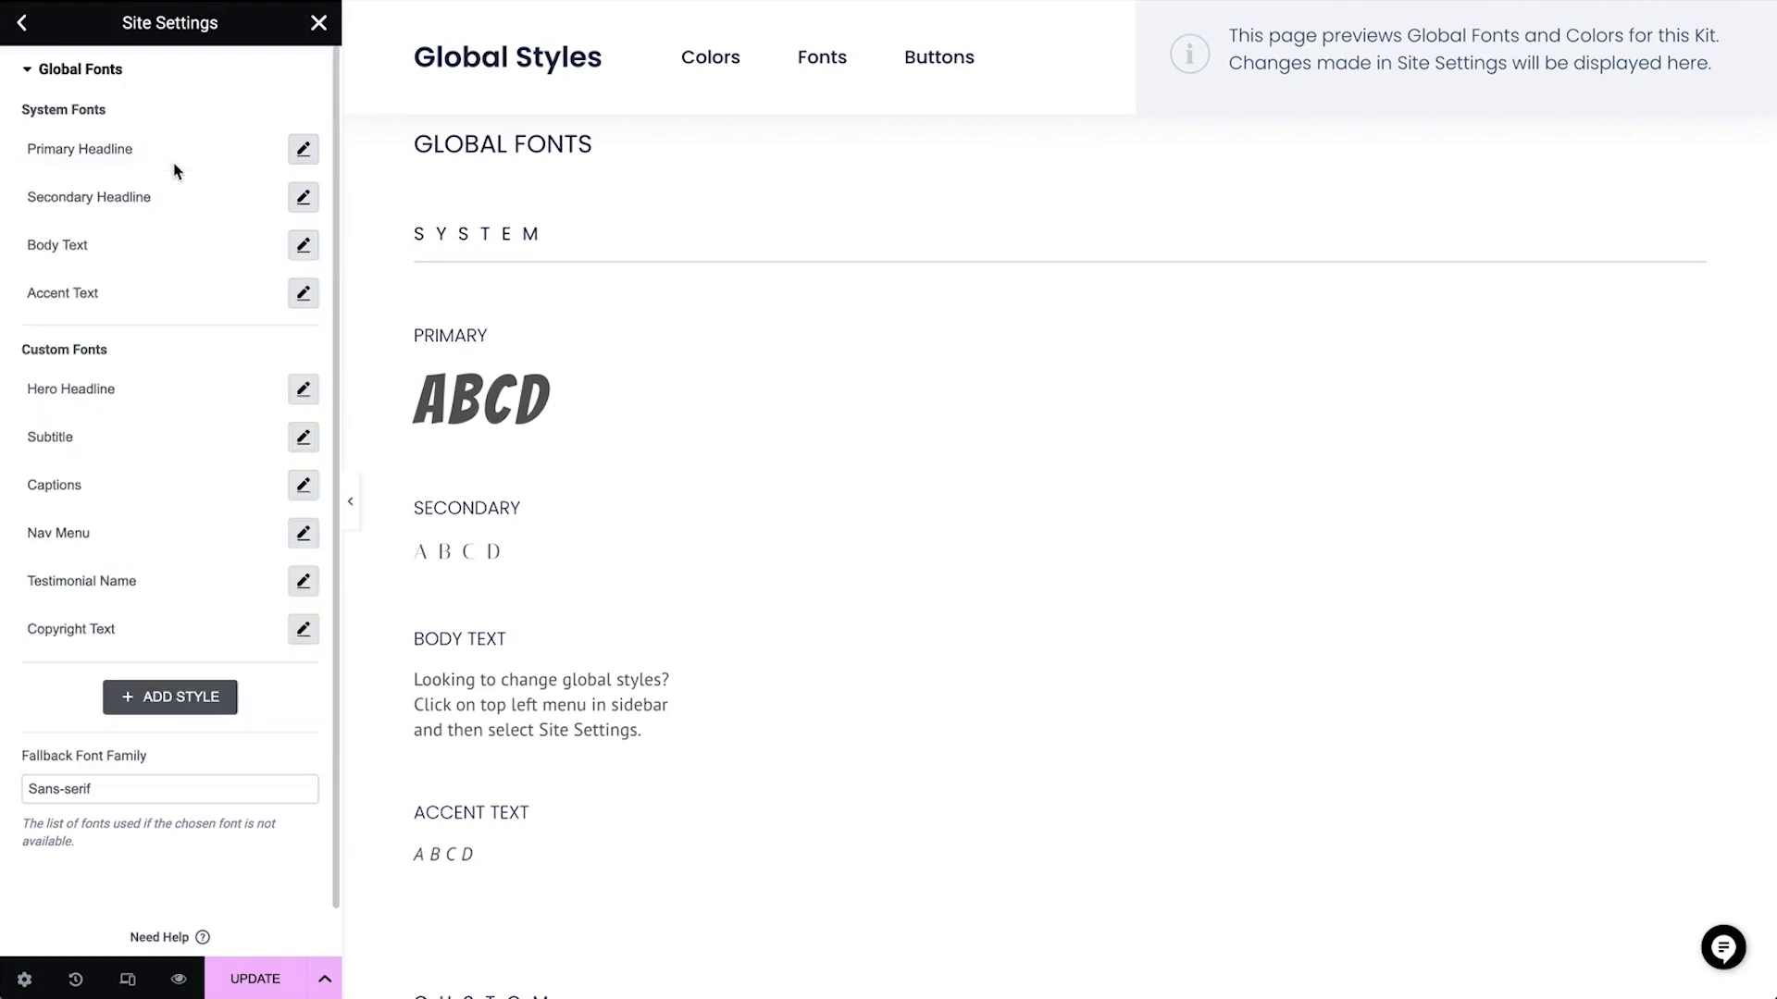
Set the Secondary Headline system font to Playfair Display, weight 500 (Medium), with 4 px letter spacing
left_click(304, 199)
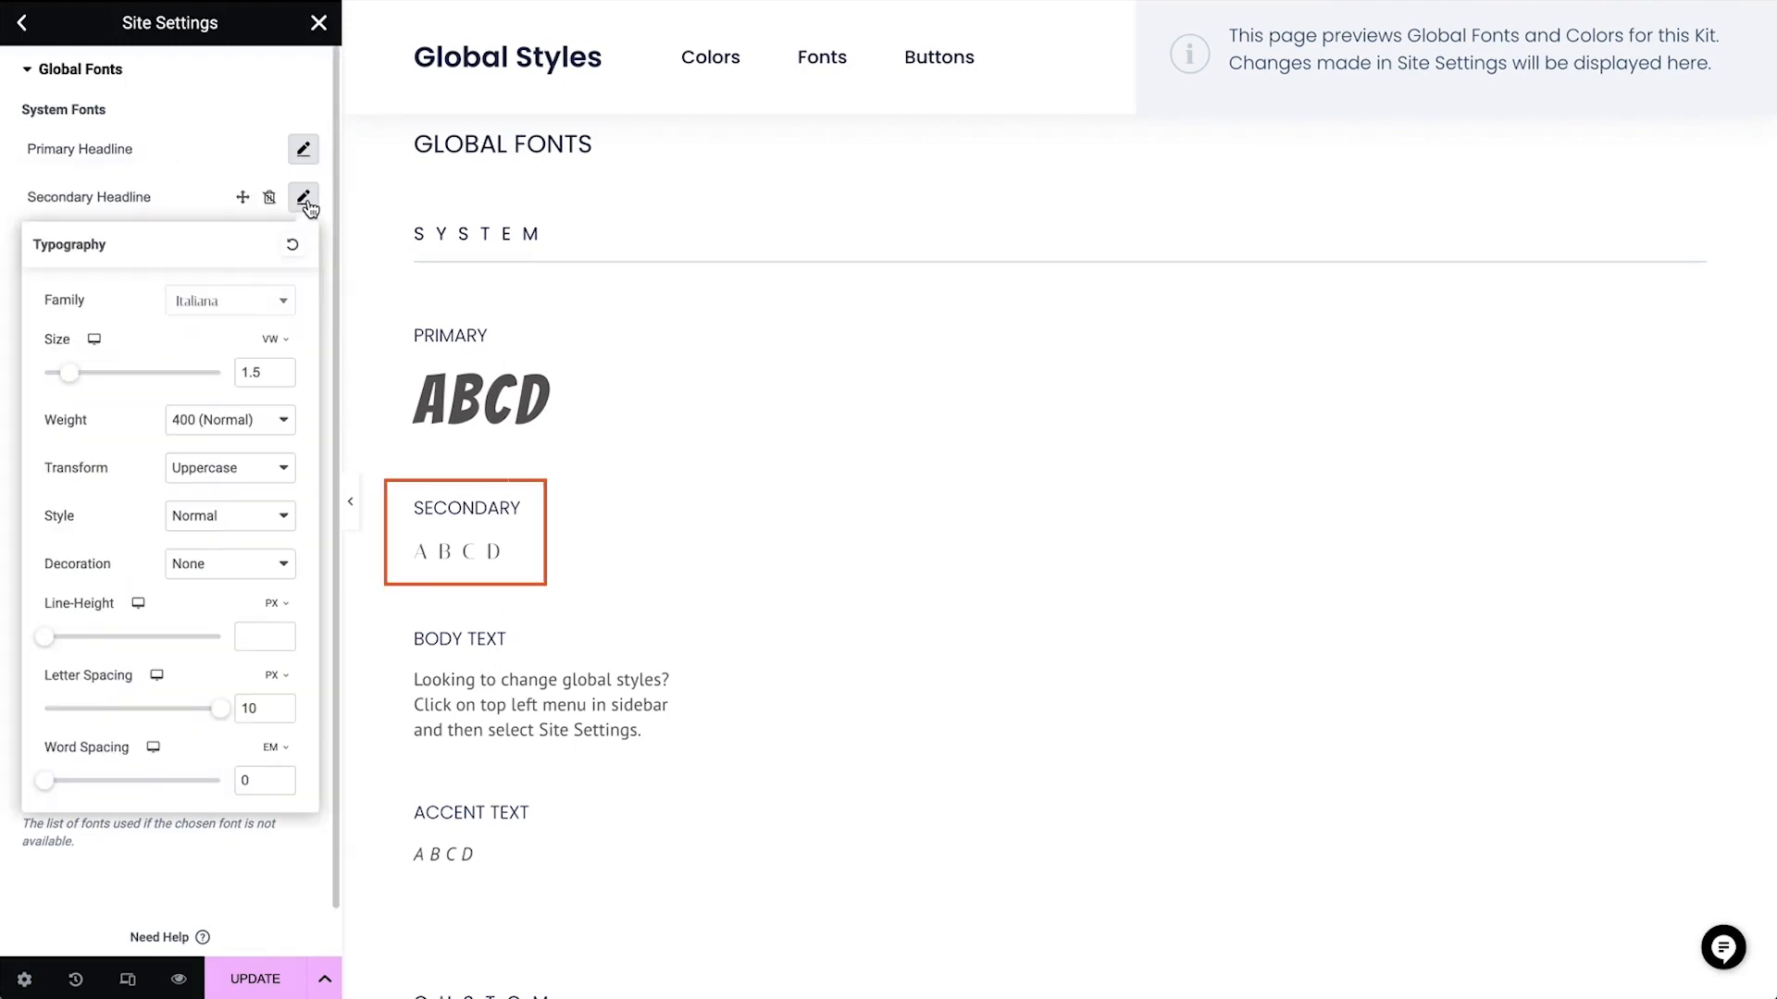
left_click(250, 303)
type("playfair")
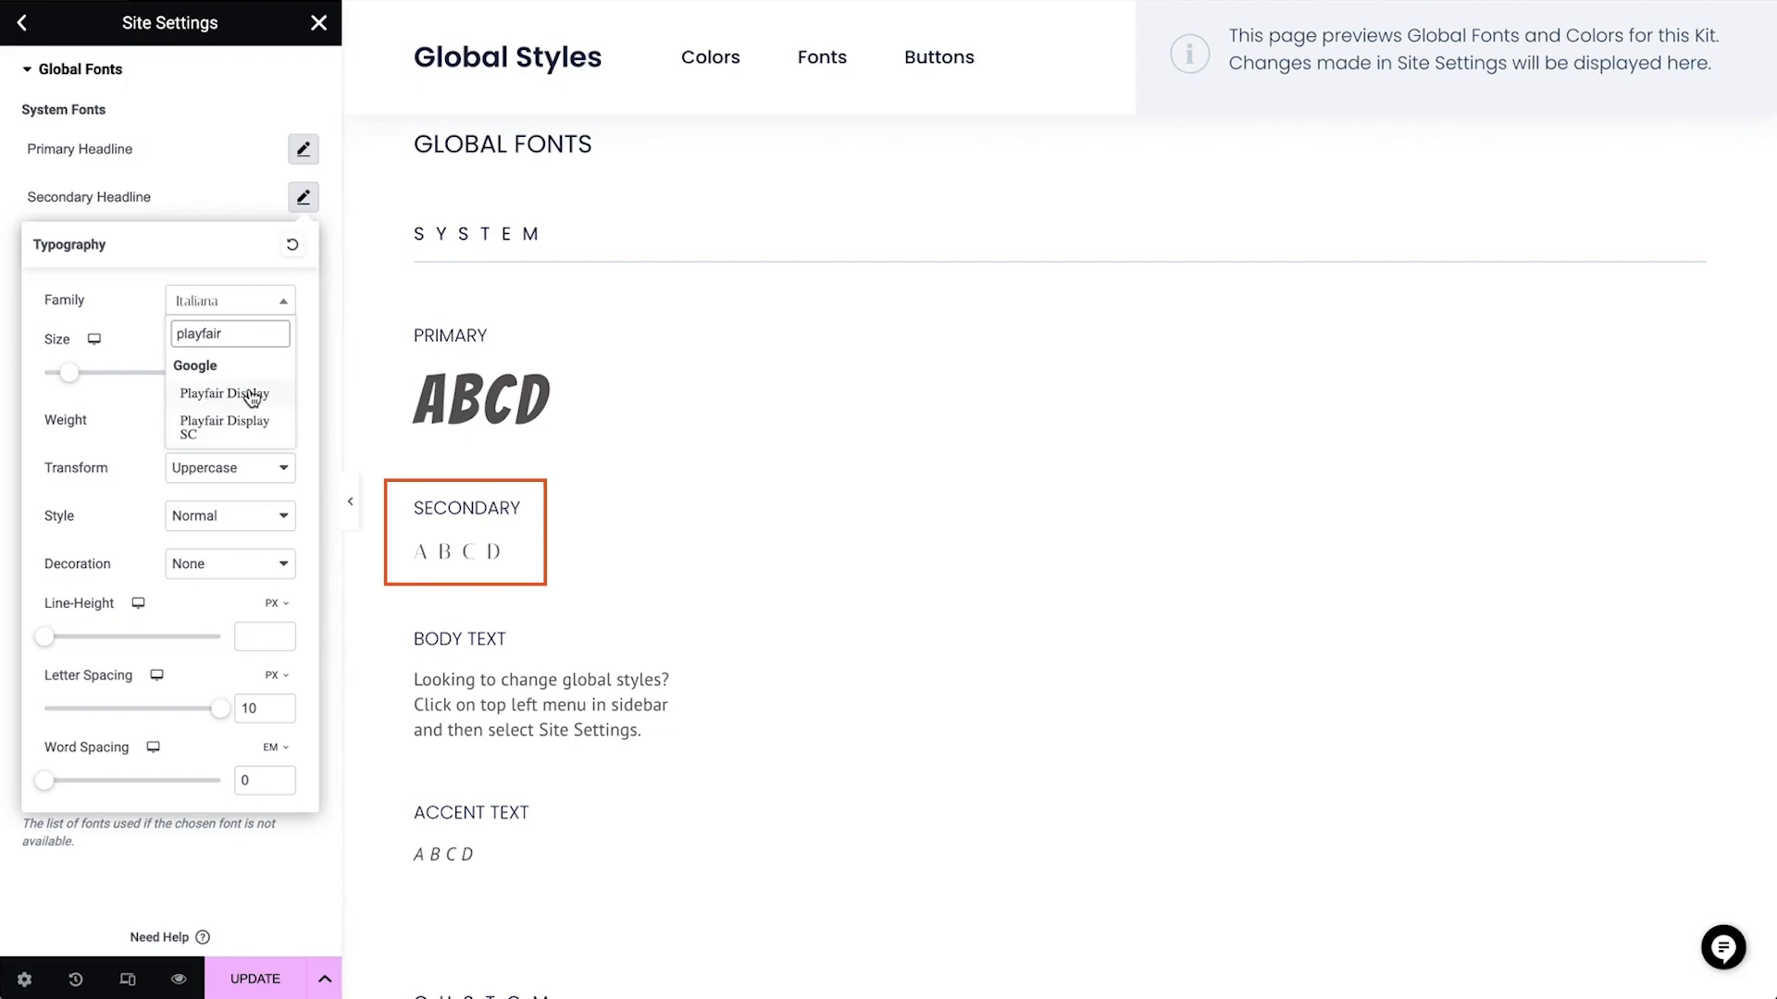
left_click(246, 393)
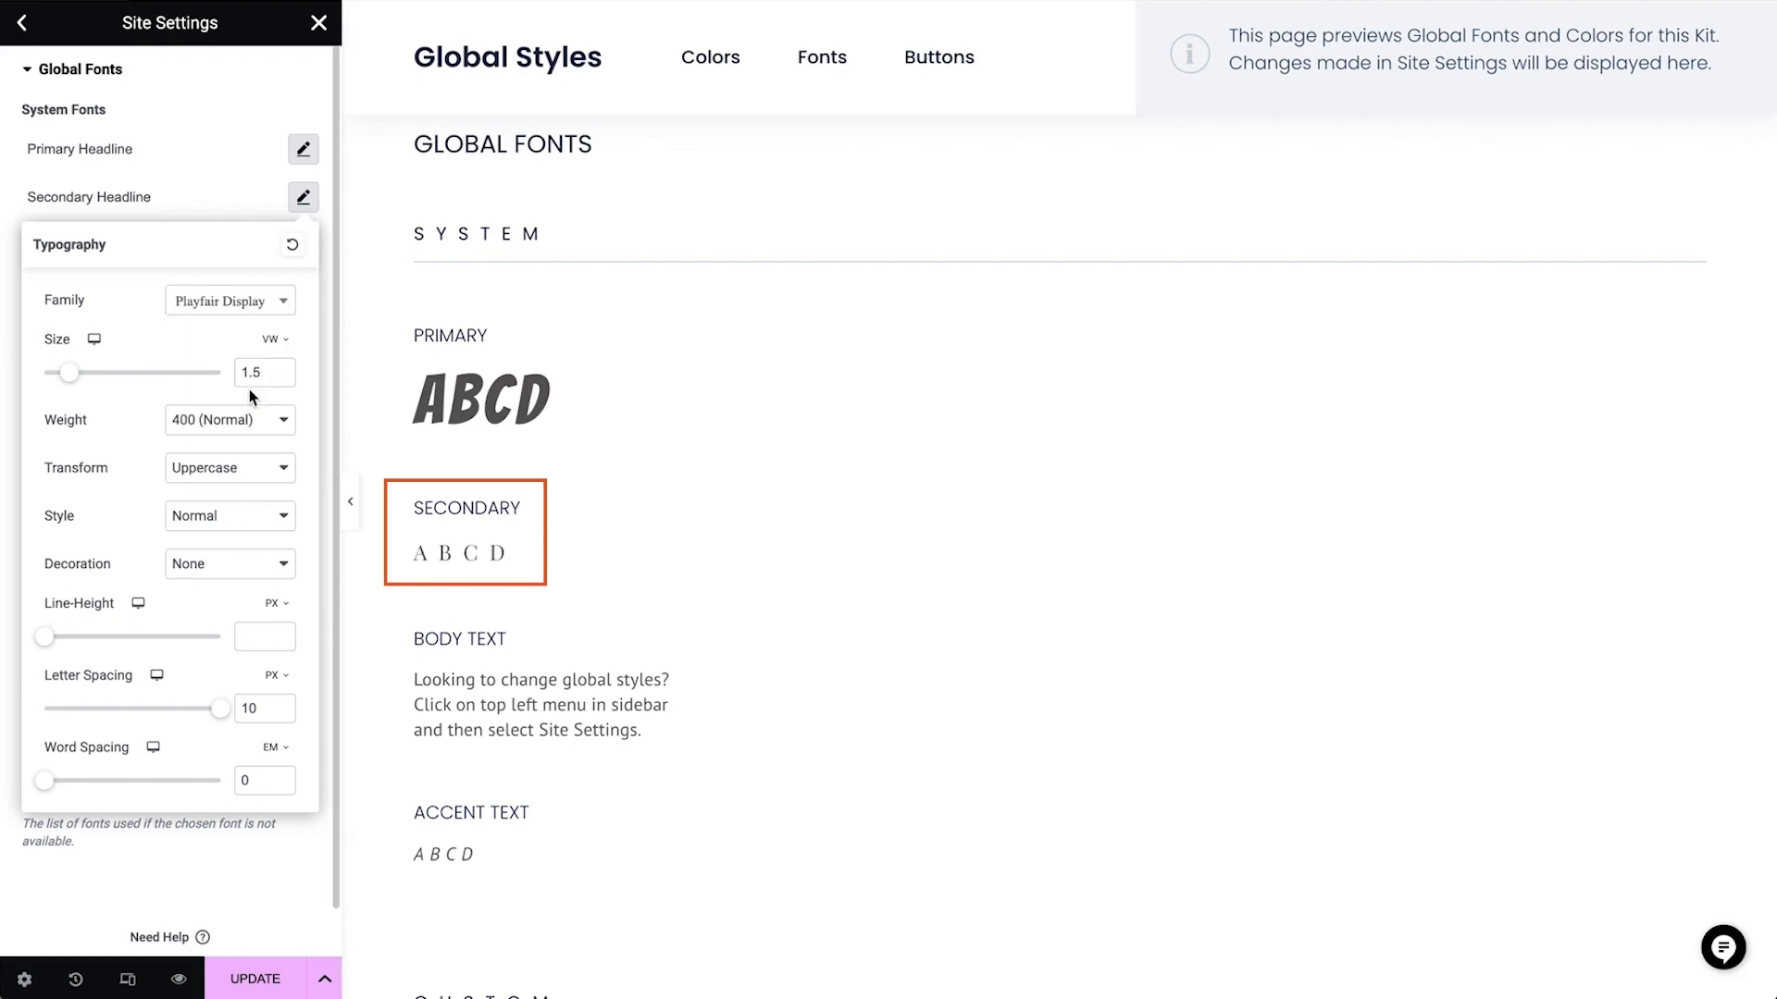
left_click(242, 427)
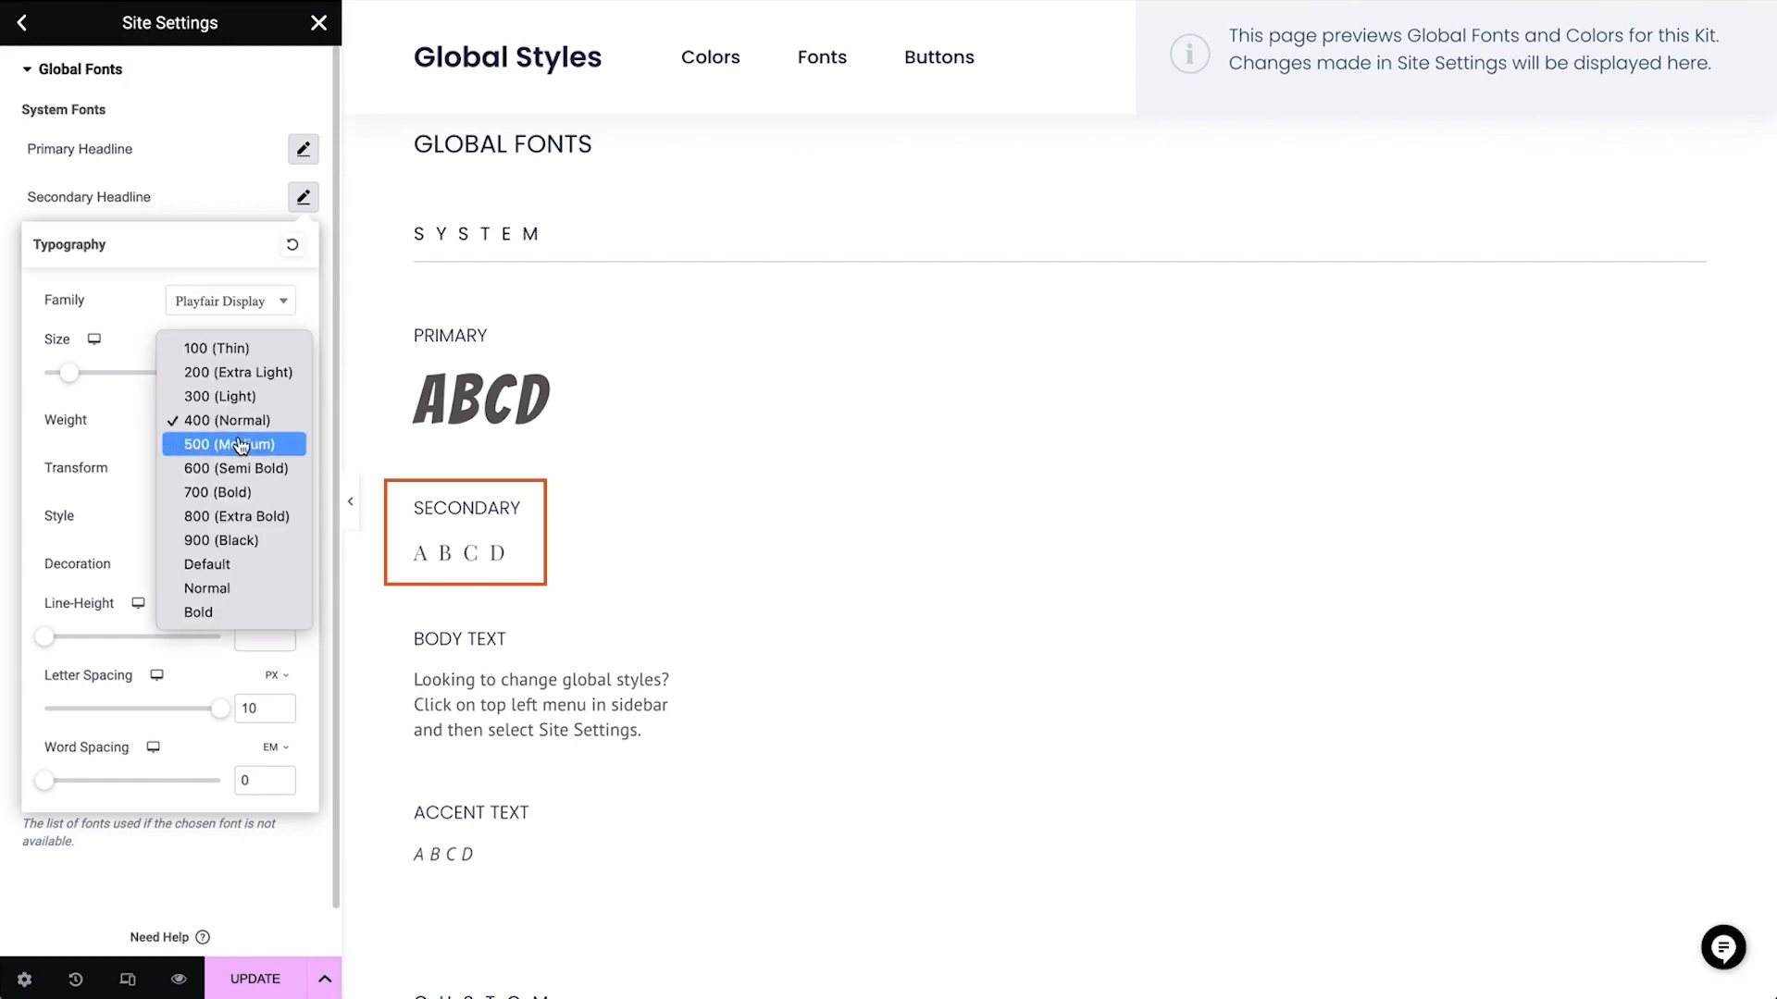
left_click(242, 446)
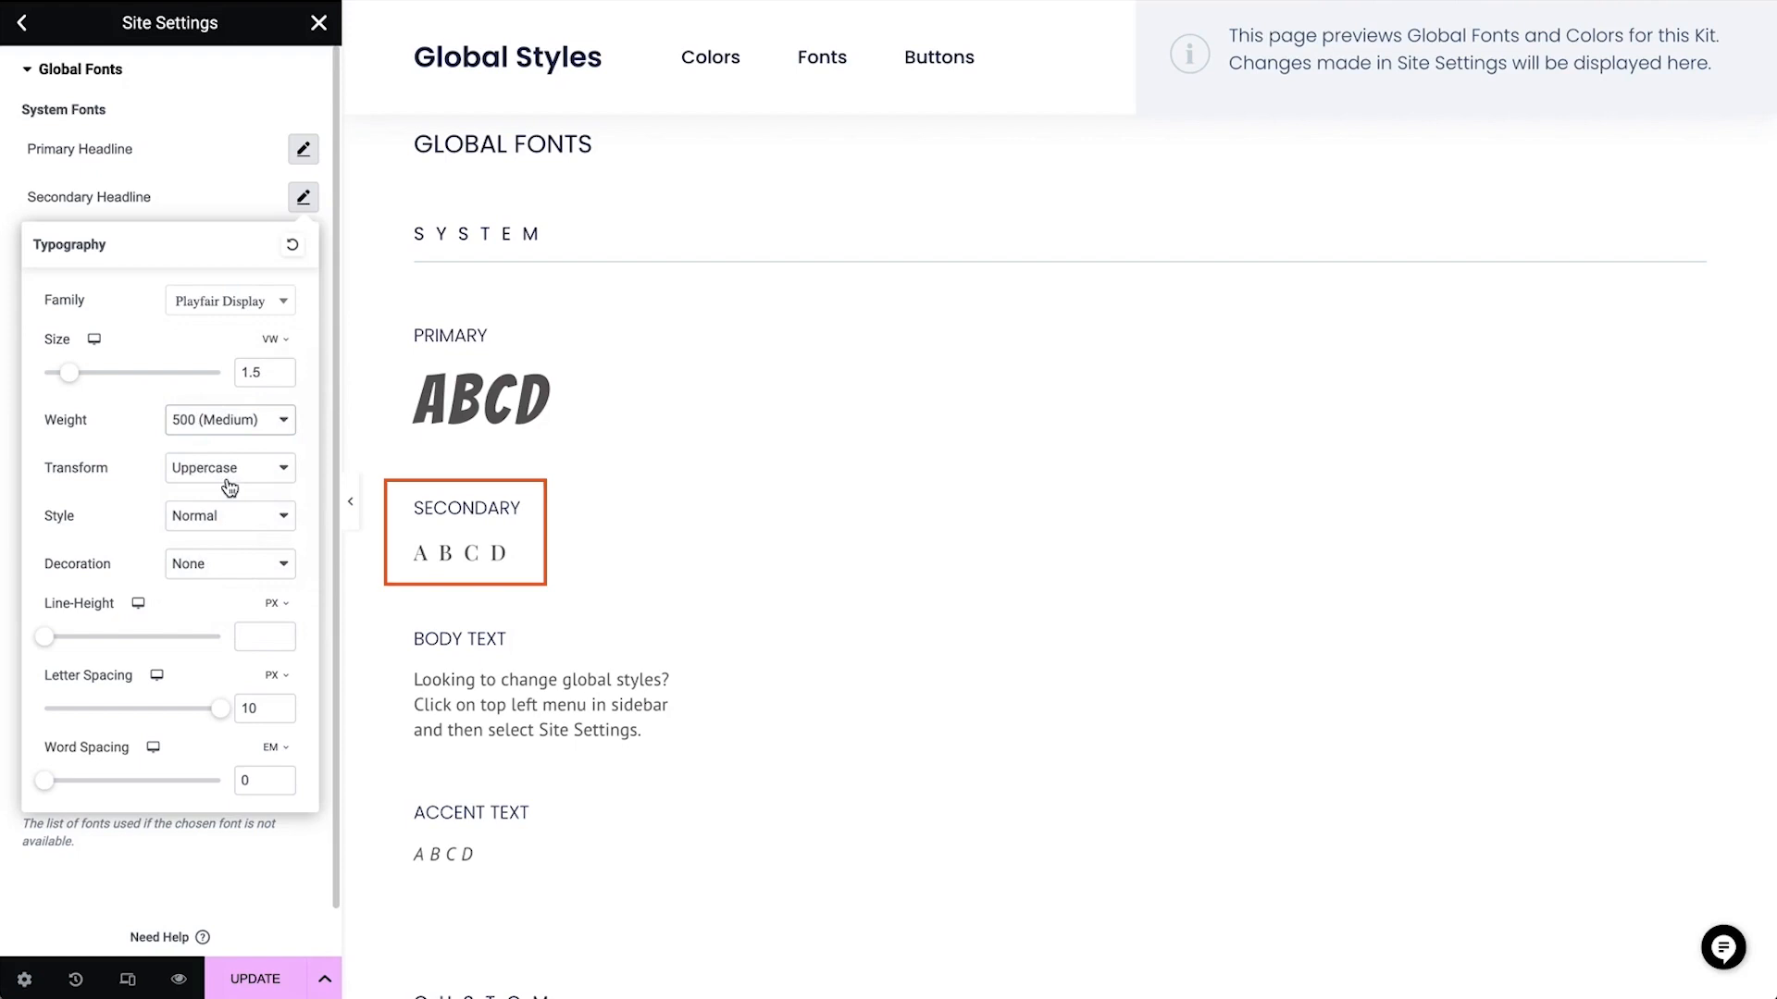
left_click_drag(219, 710, 145, 710)
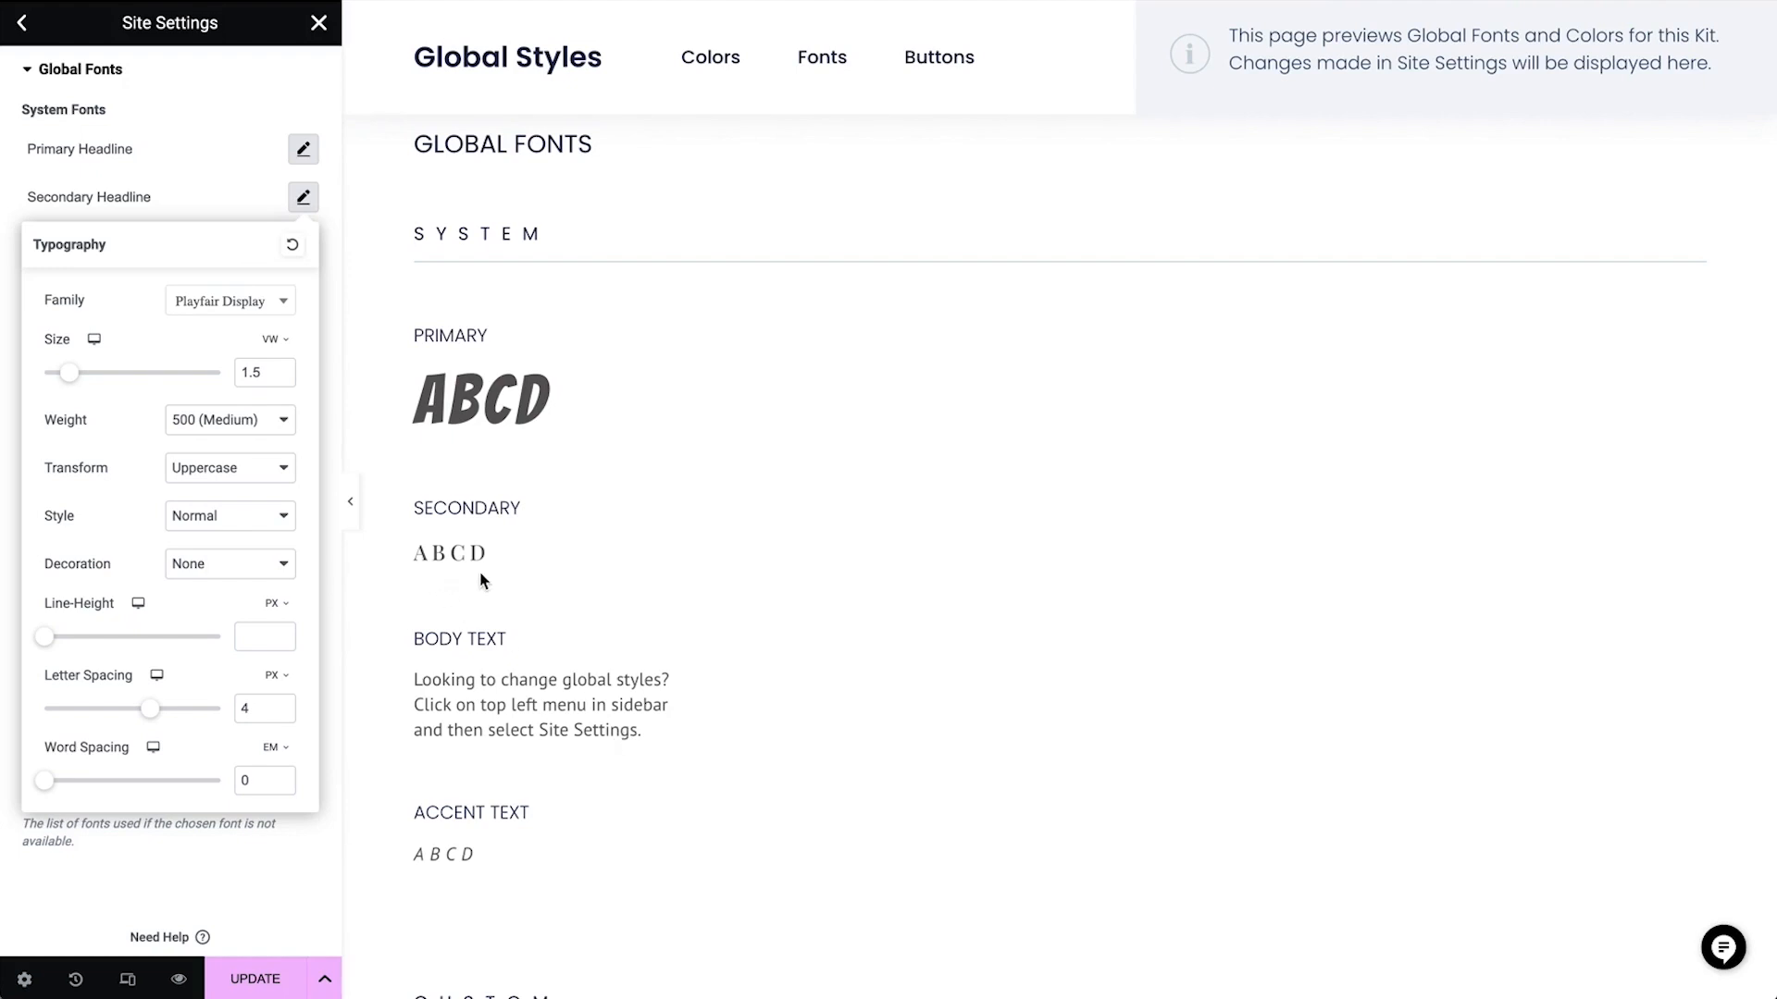
left_click(303, 197)
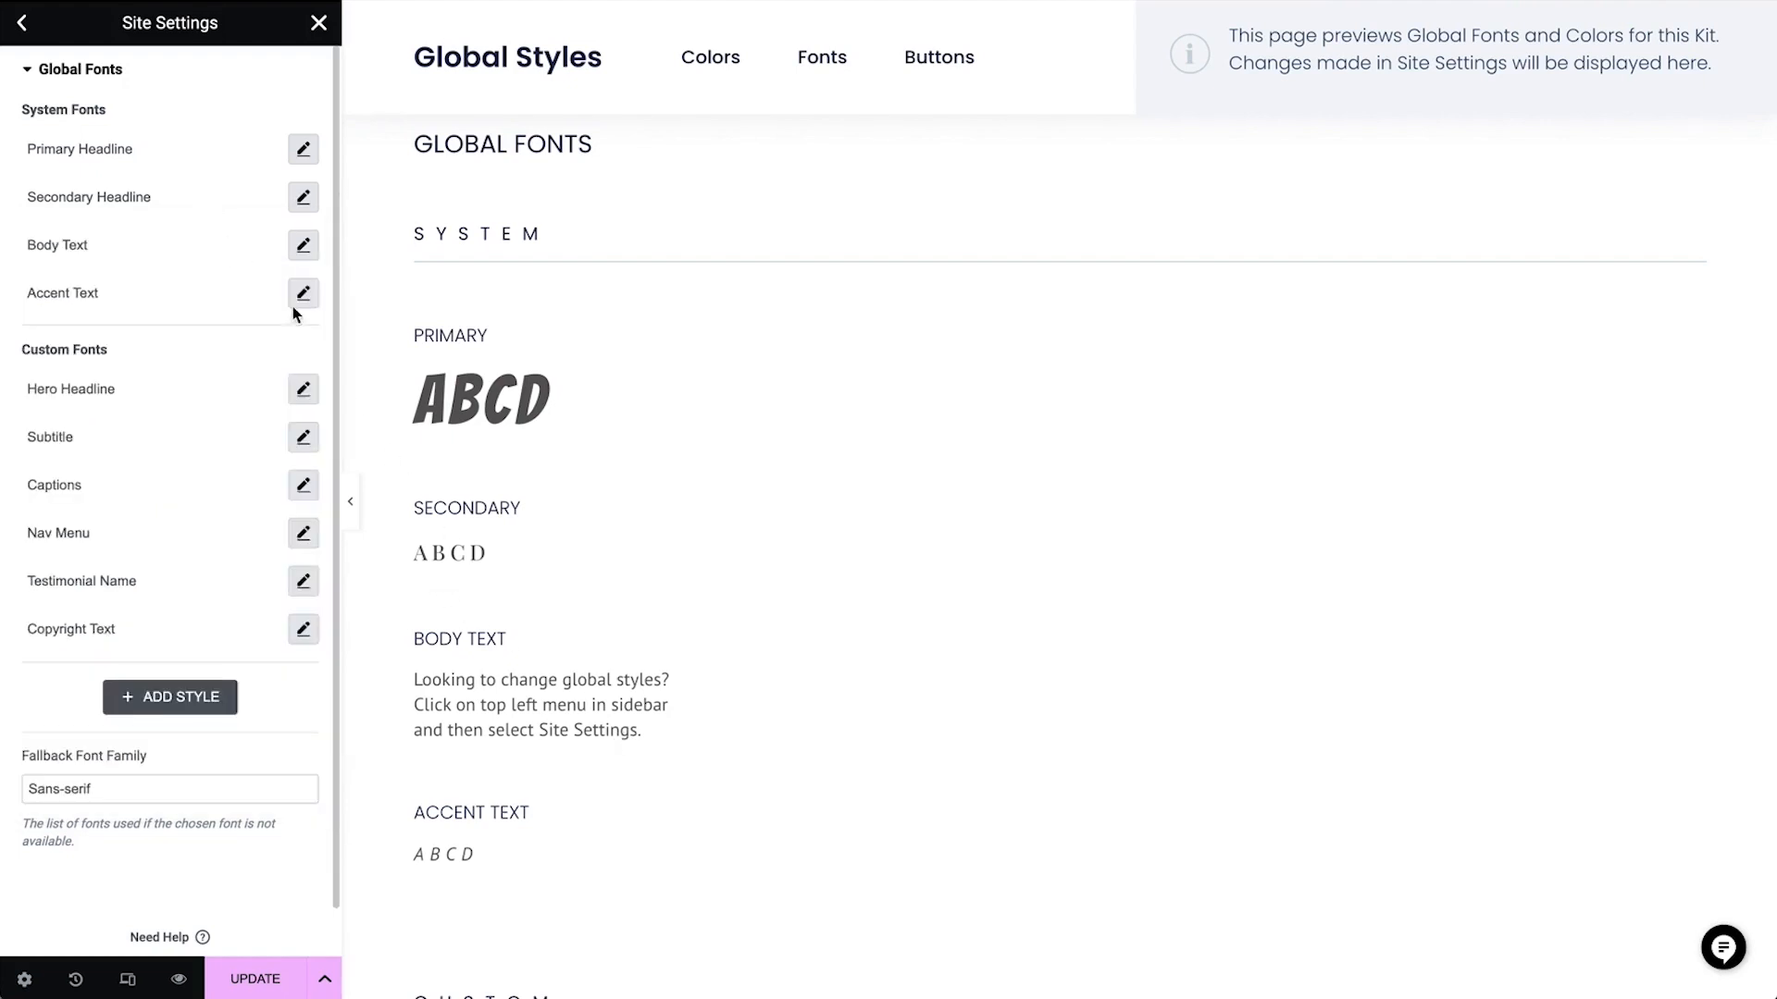
Change the Body Text system font family to Playfair Display
left_click(303, 248)
left_click(248, 350)
type("playfair dis")
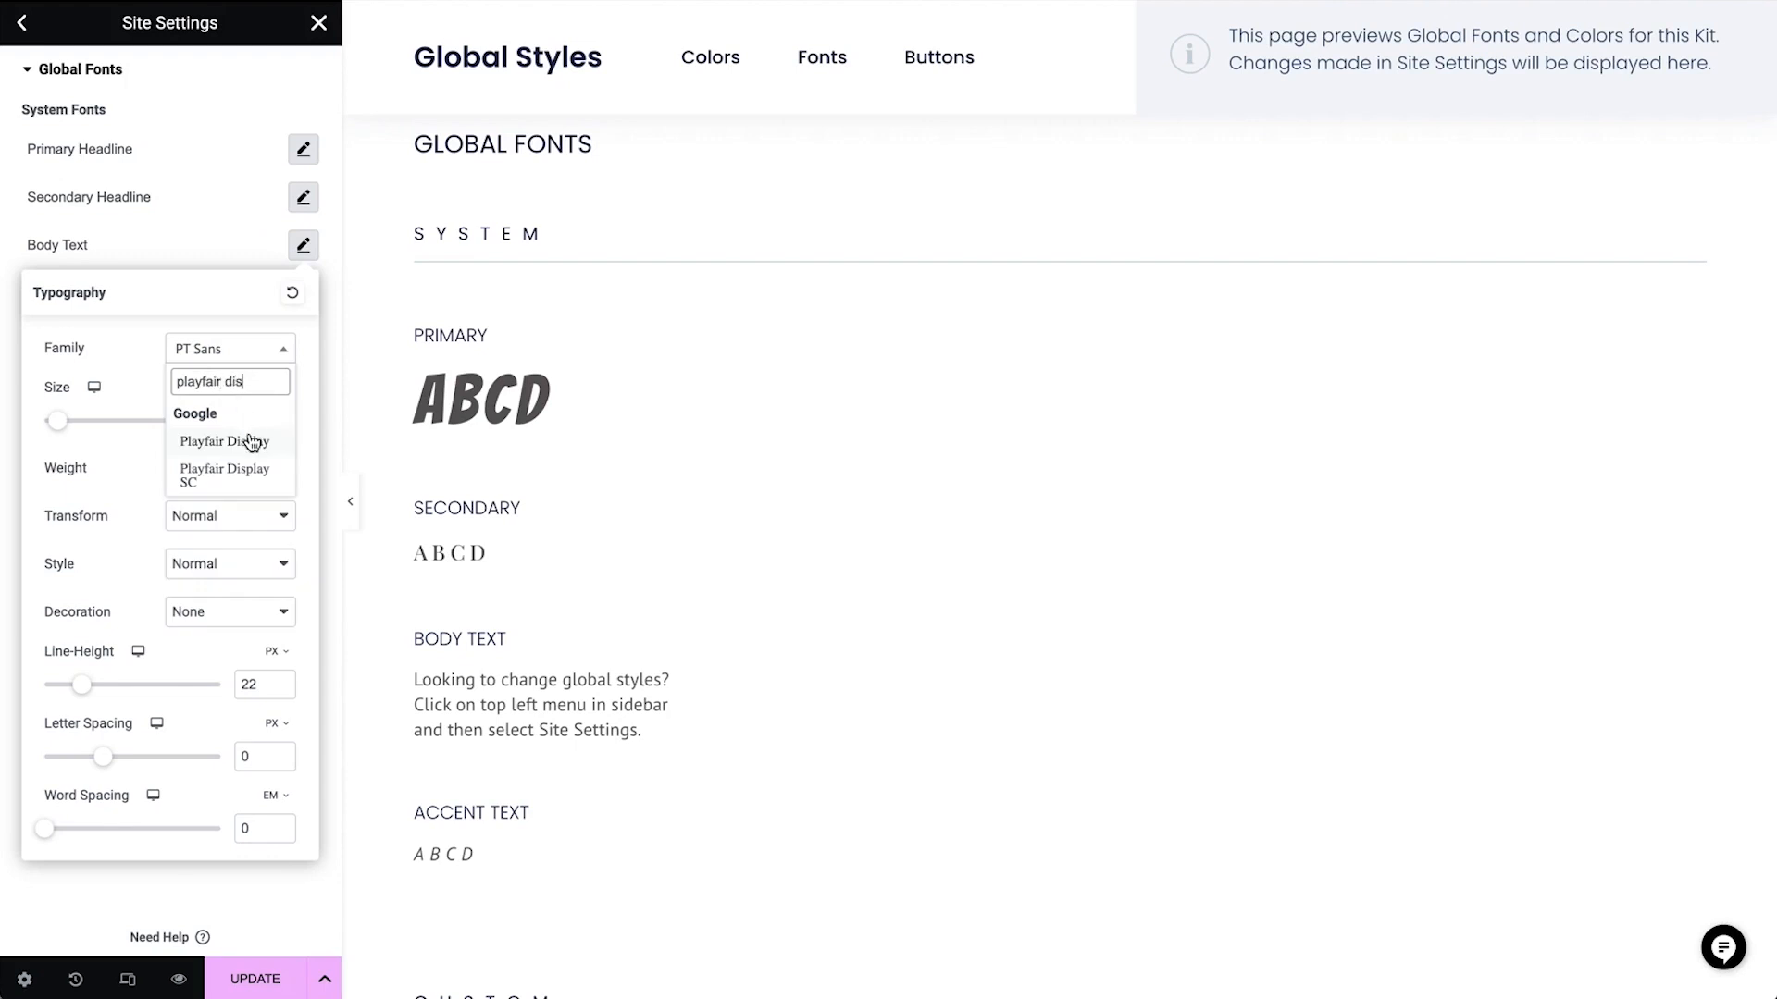
left_click(248, 441)
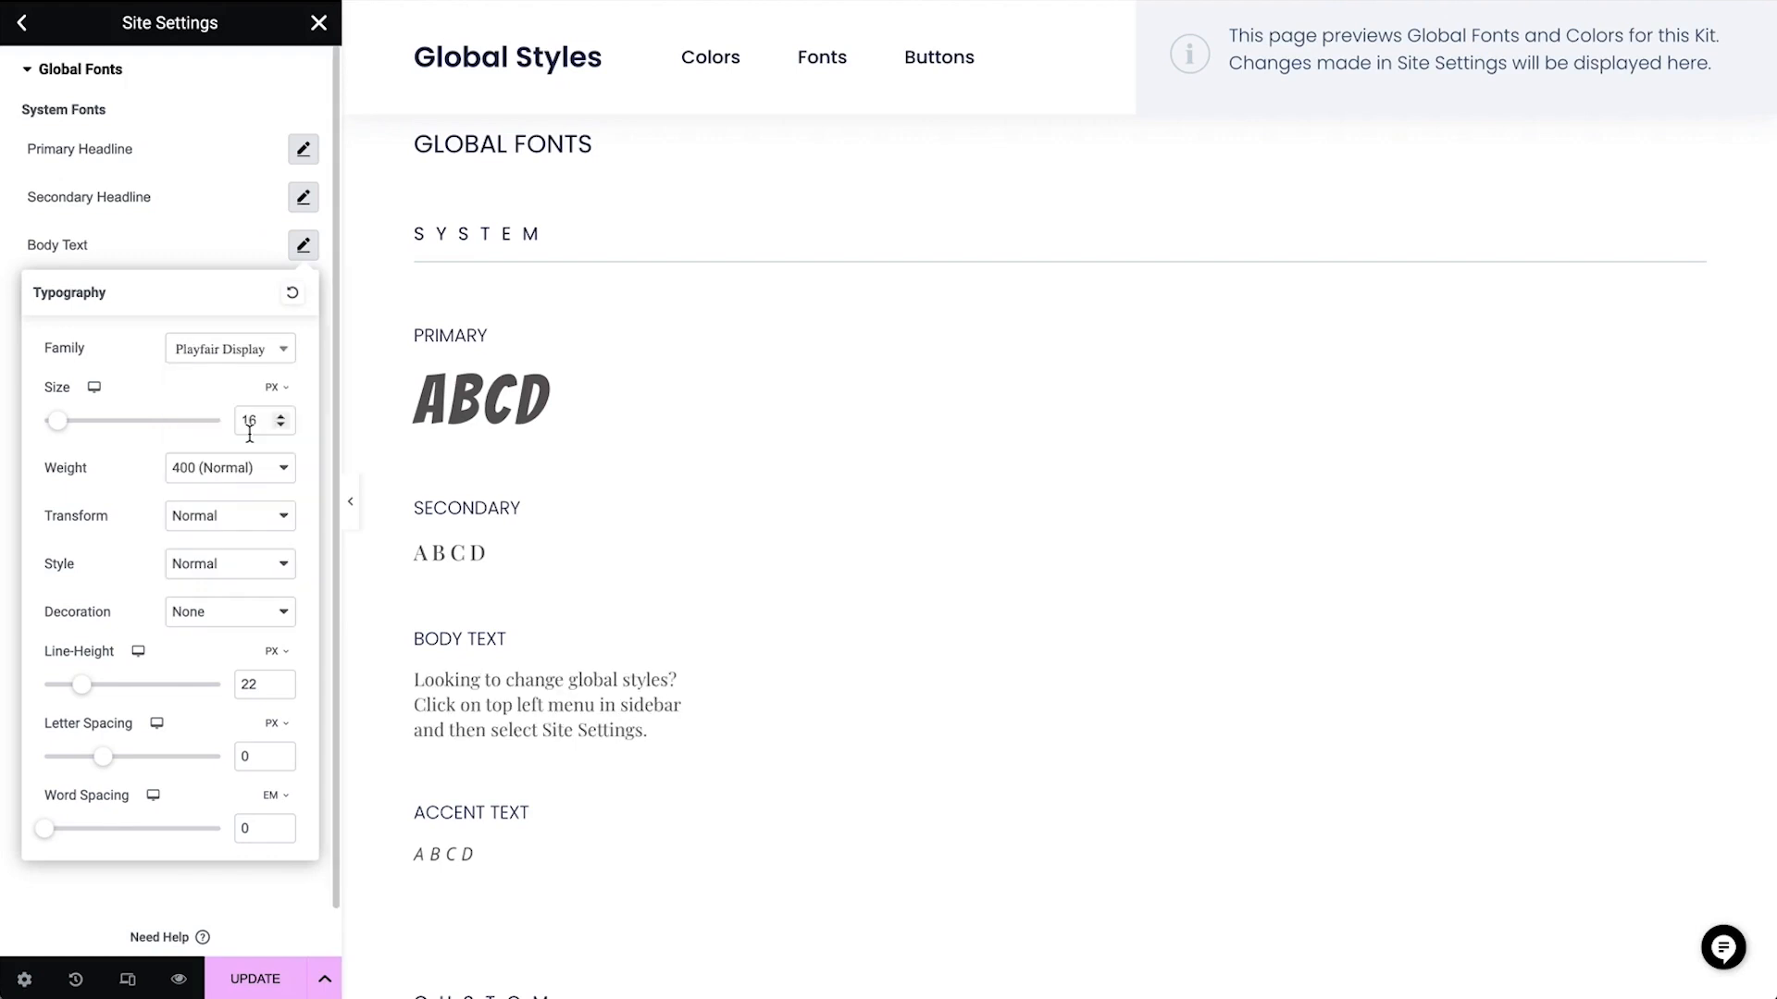
left_click(203, 232)
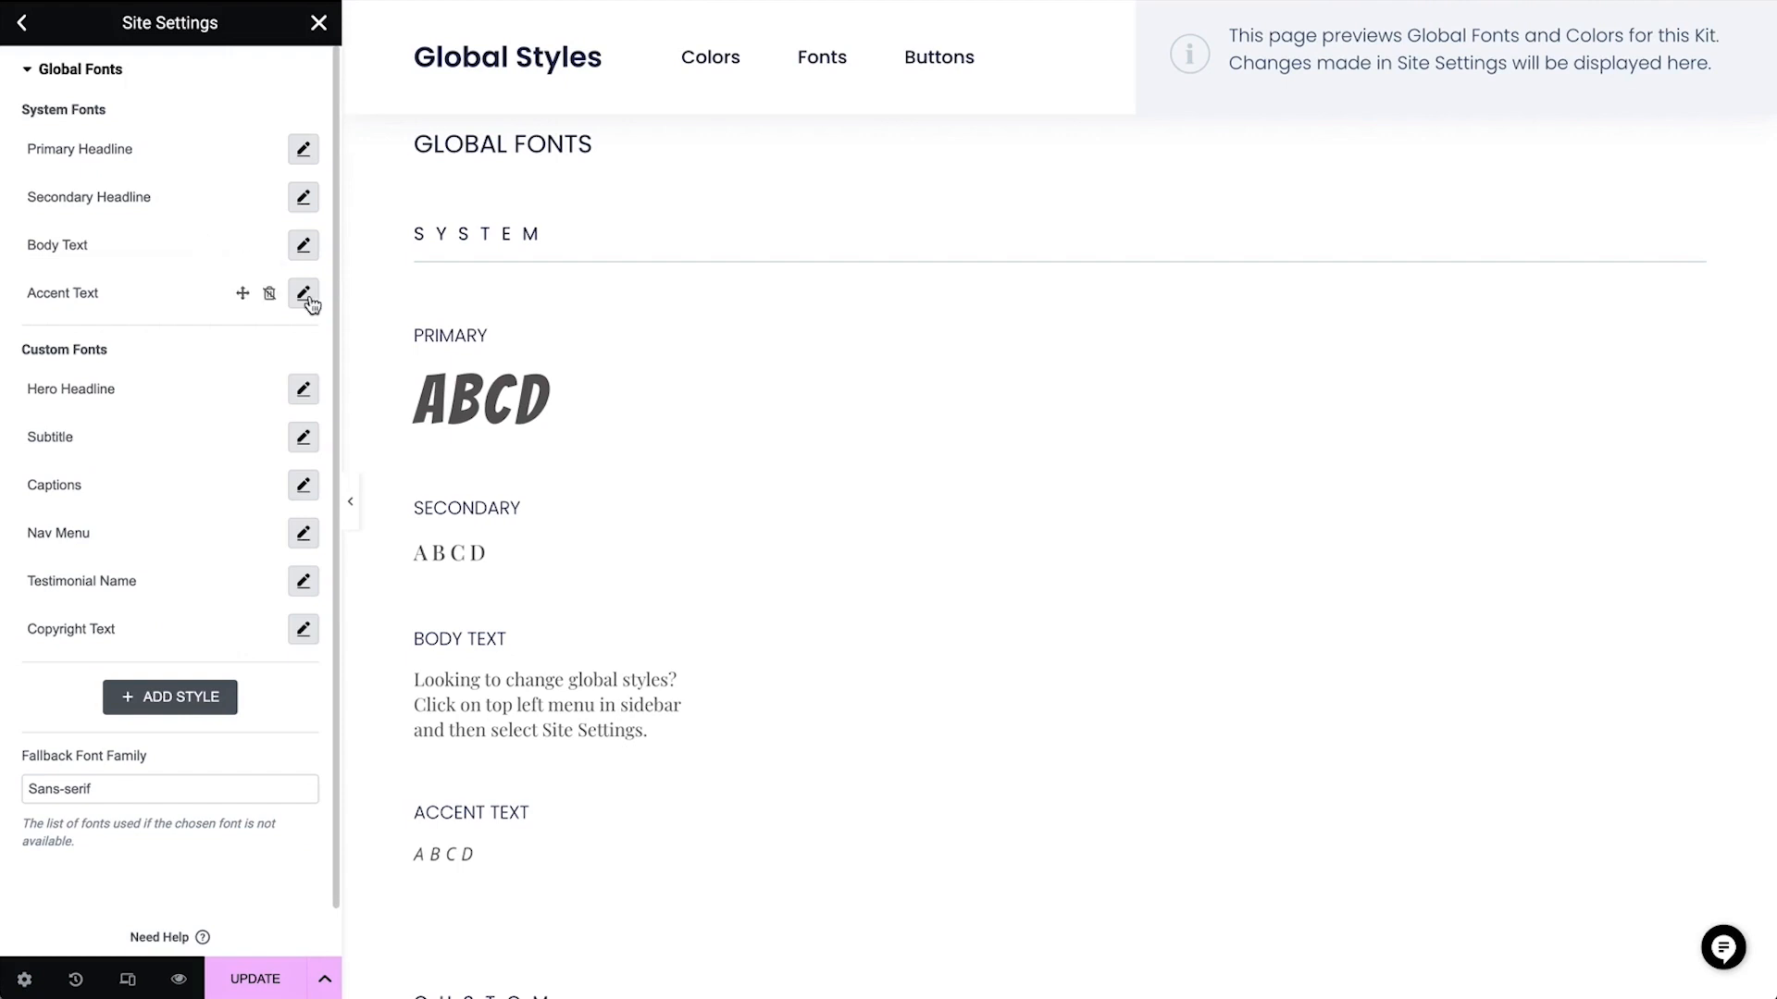
Change the Accent Text system font to Playfair Display and slightly reduce its letter spacing
scroll(485, 890, "down", 5)
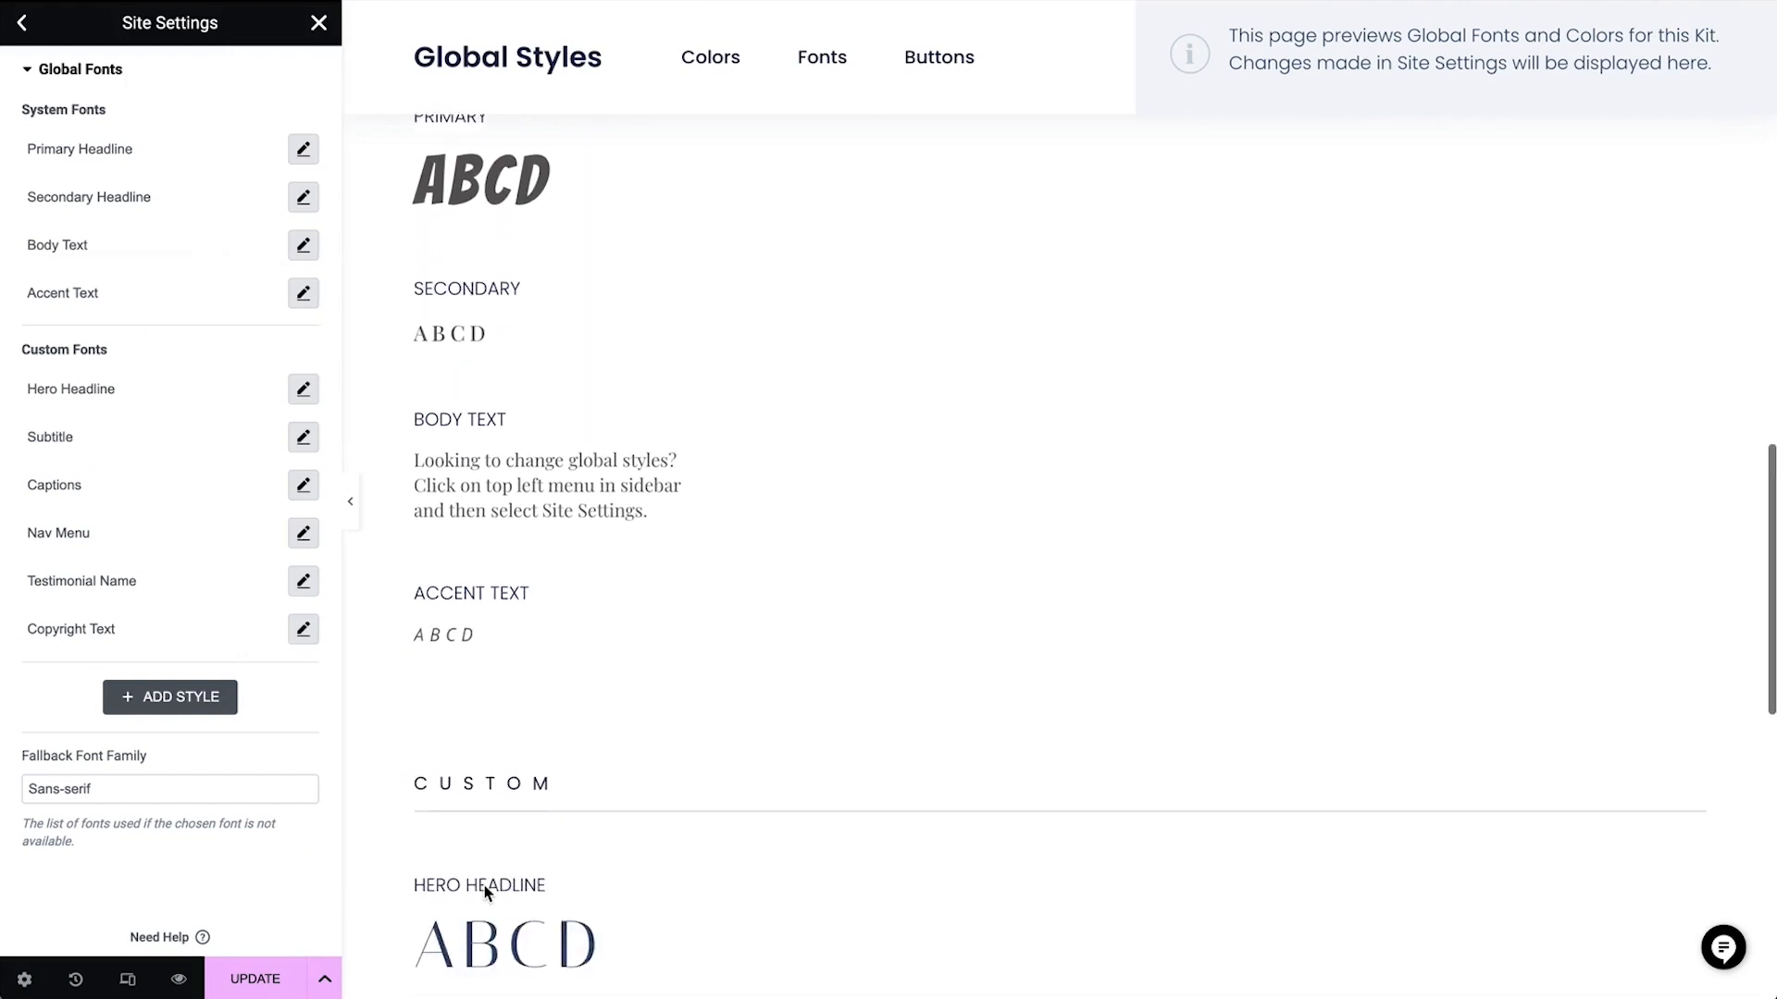
left_click(304, 294)
left_click(250, 407)
type("playfair")
left_click(262, 490)
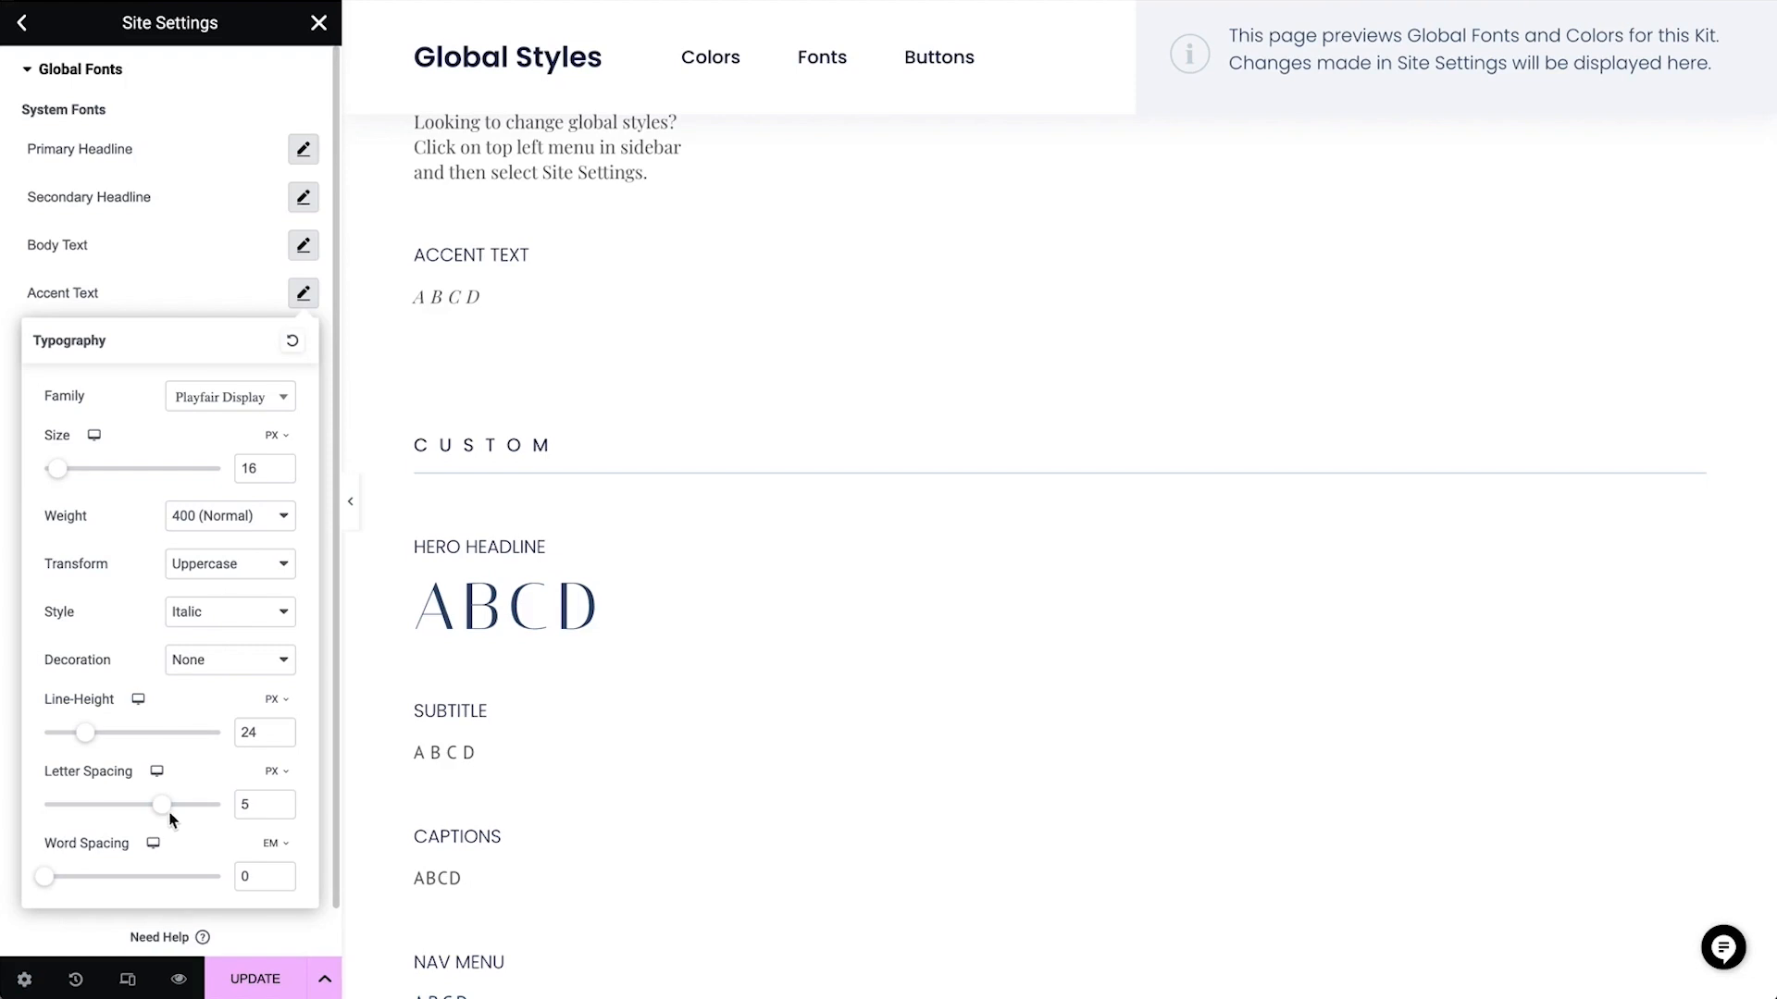
left_click_drag(158, 813, 151, 811)
left_click(205, 315)
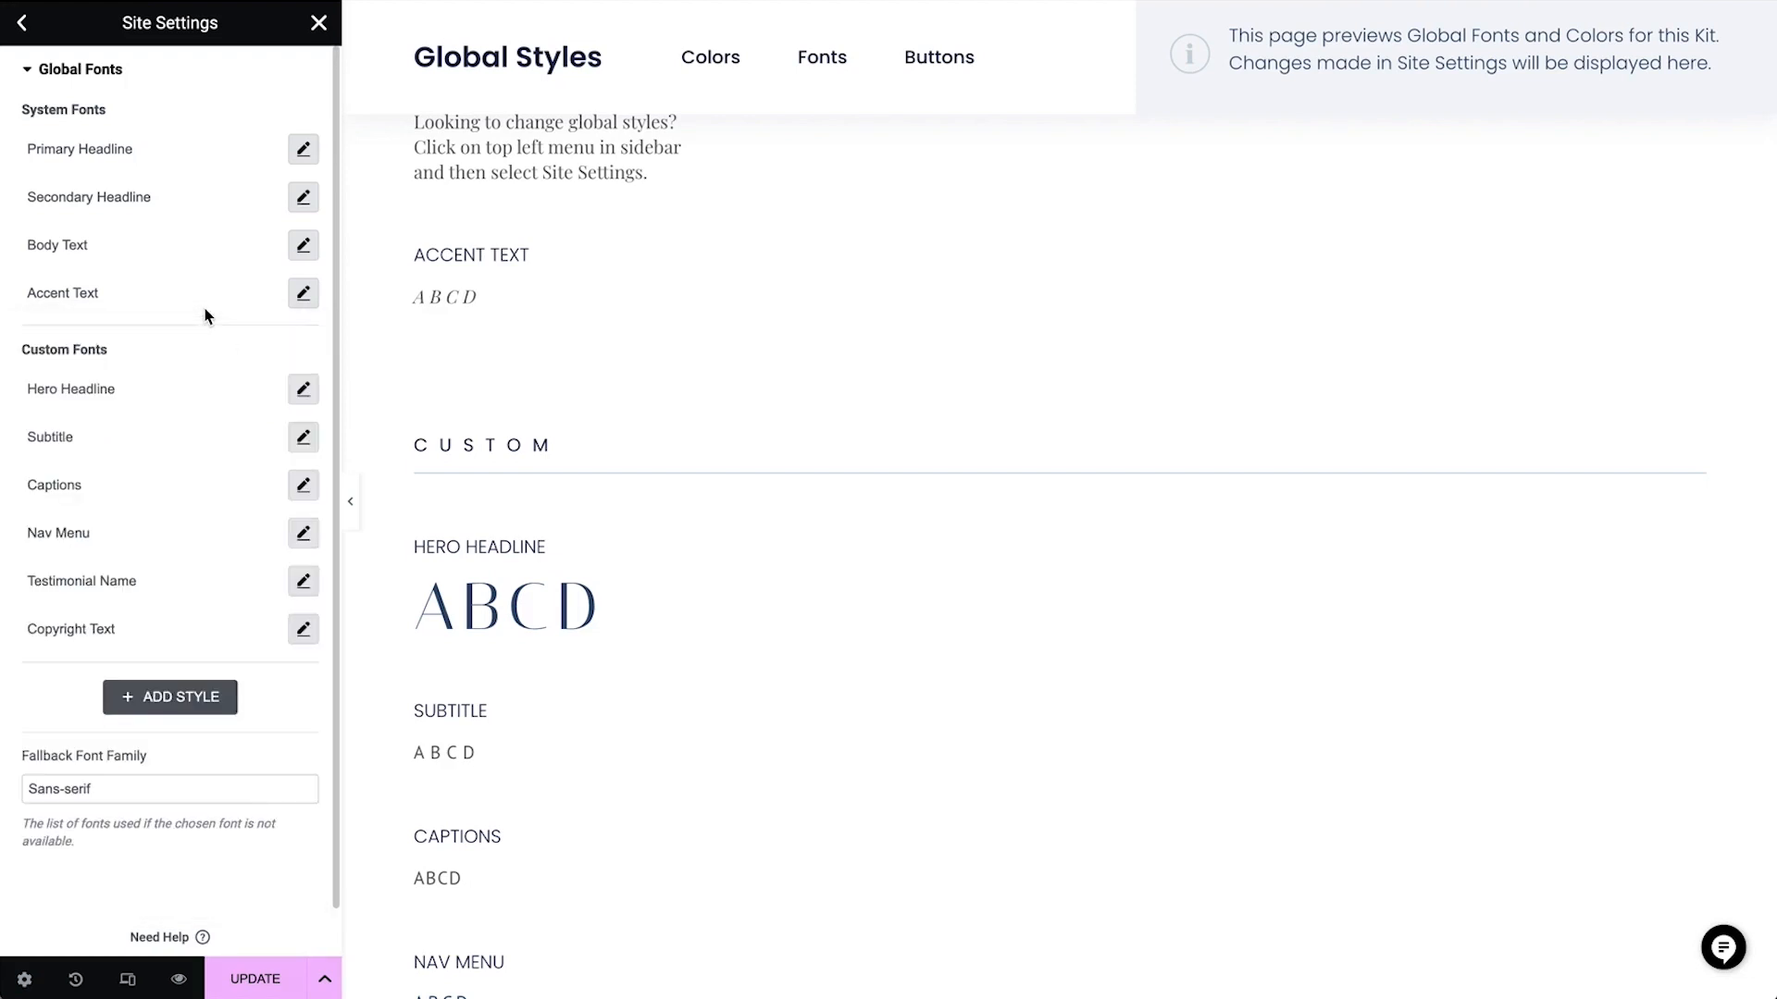
Change the Hero Headline custom font family to Bangers
left_click(305, 393)
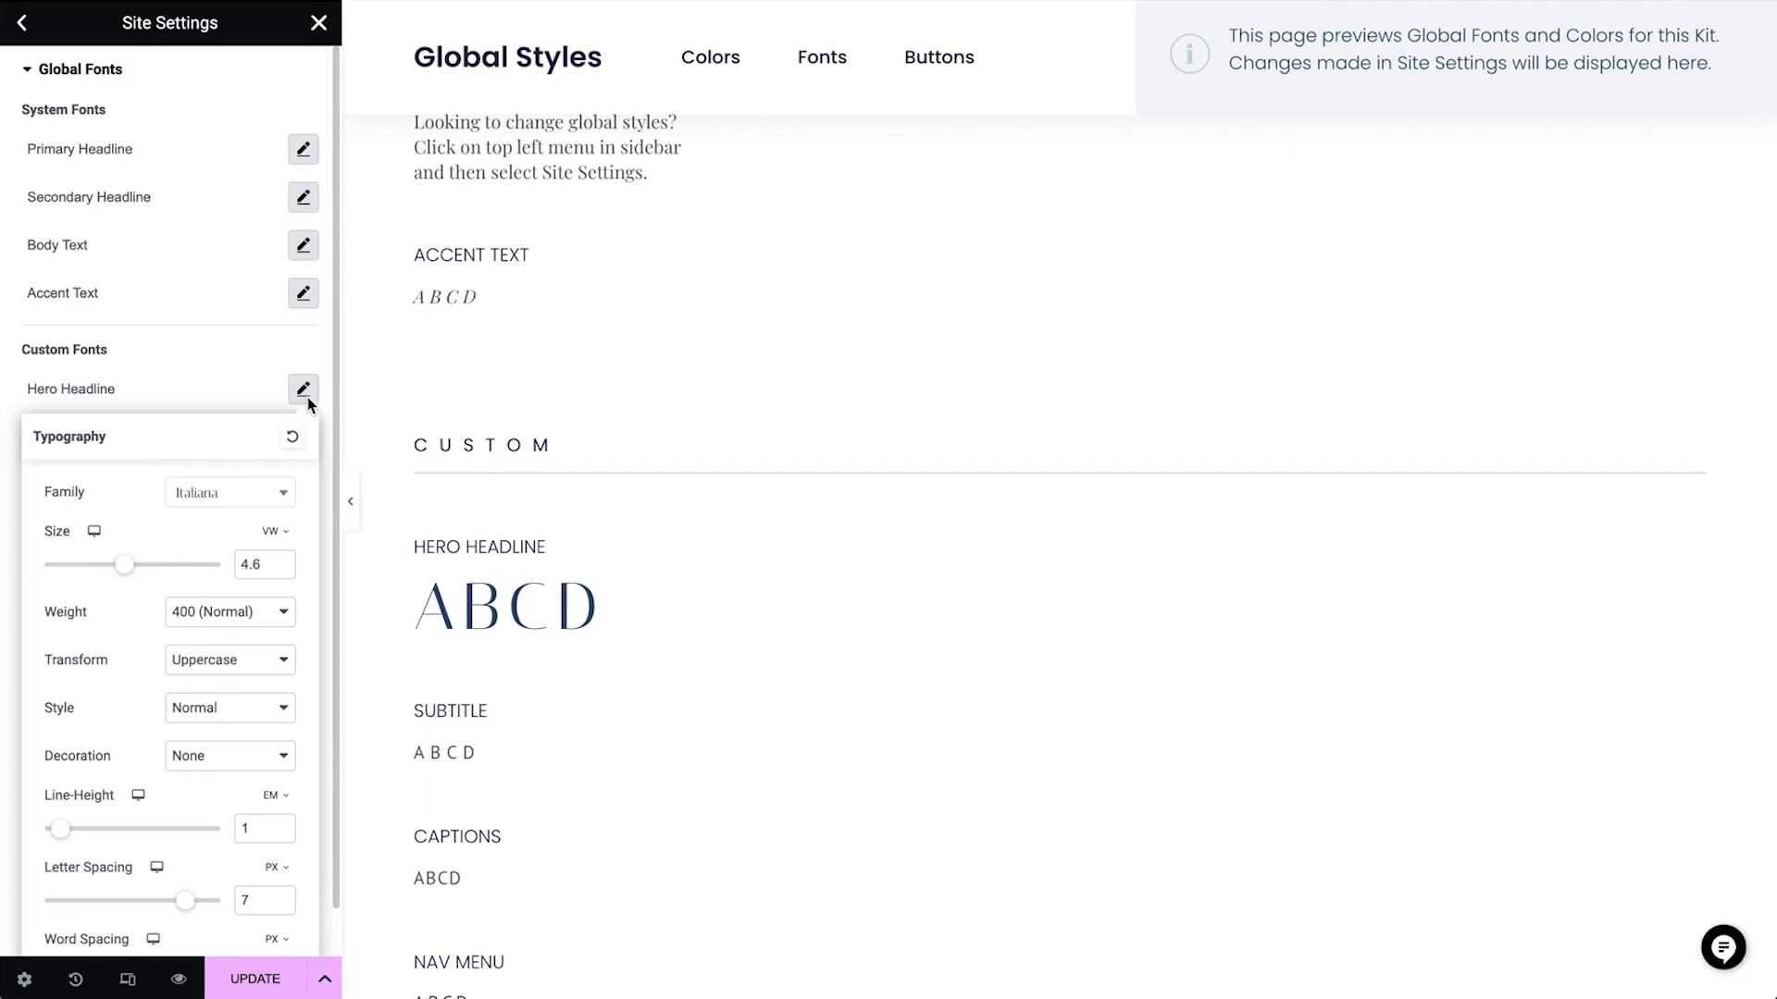
left_click(240, 500)
left_click(231, 526)
type("bangers")
left_click(233, 586)
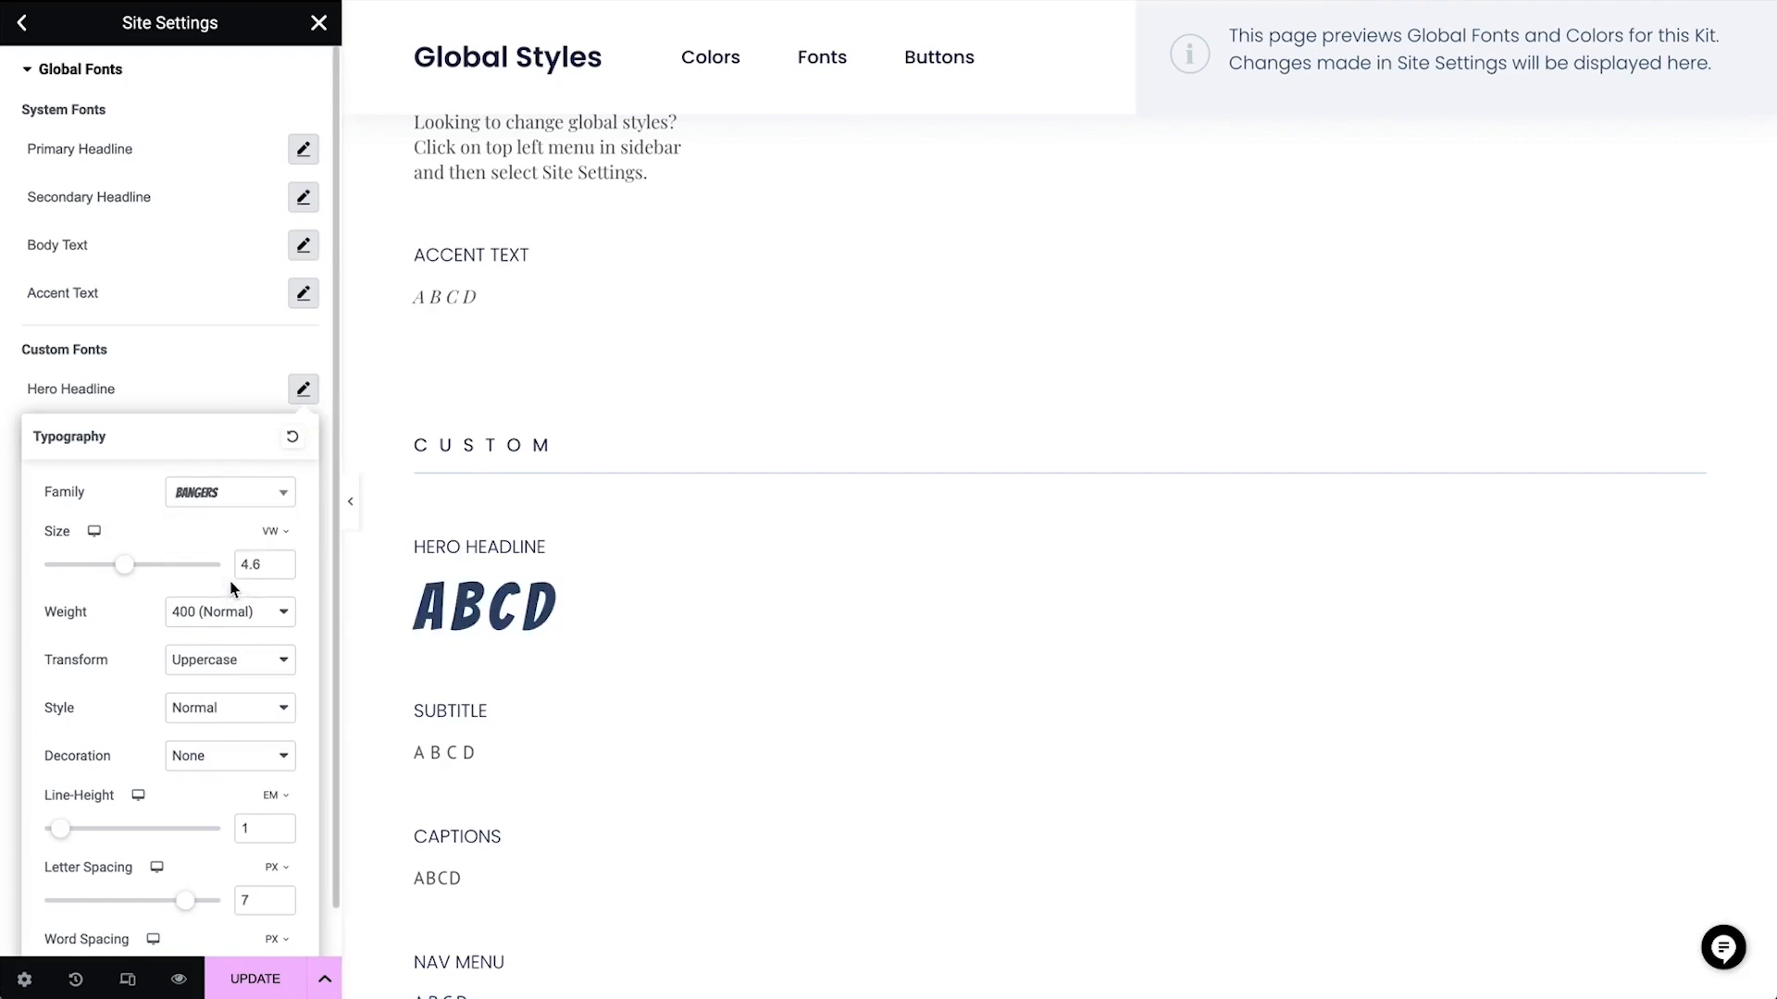
Switch the Hero Headline size unit to pixels and set the size to 230 px
mouse_move(283, 553)
left_click_drag(124, 564, 233, 582)
double_click(256, 568)
type("230")
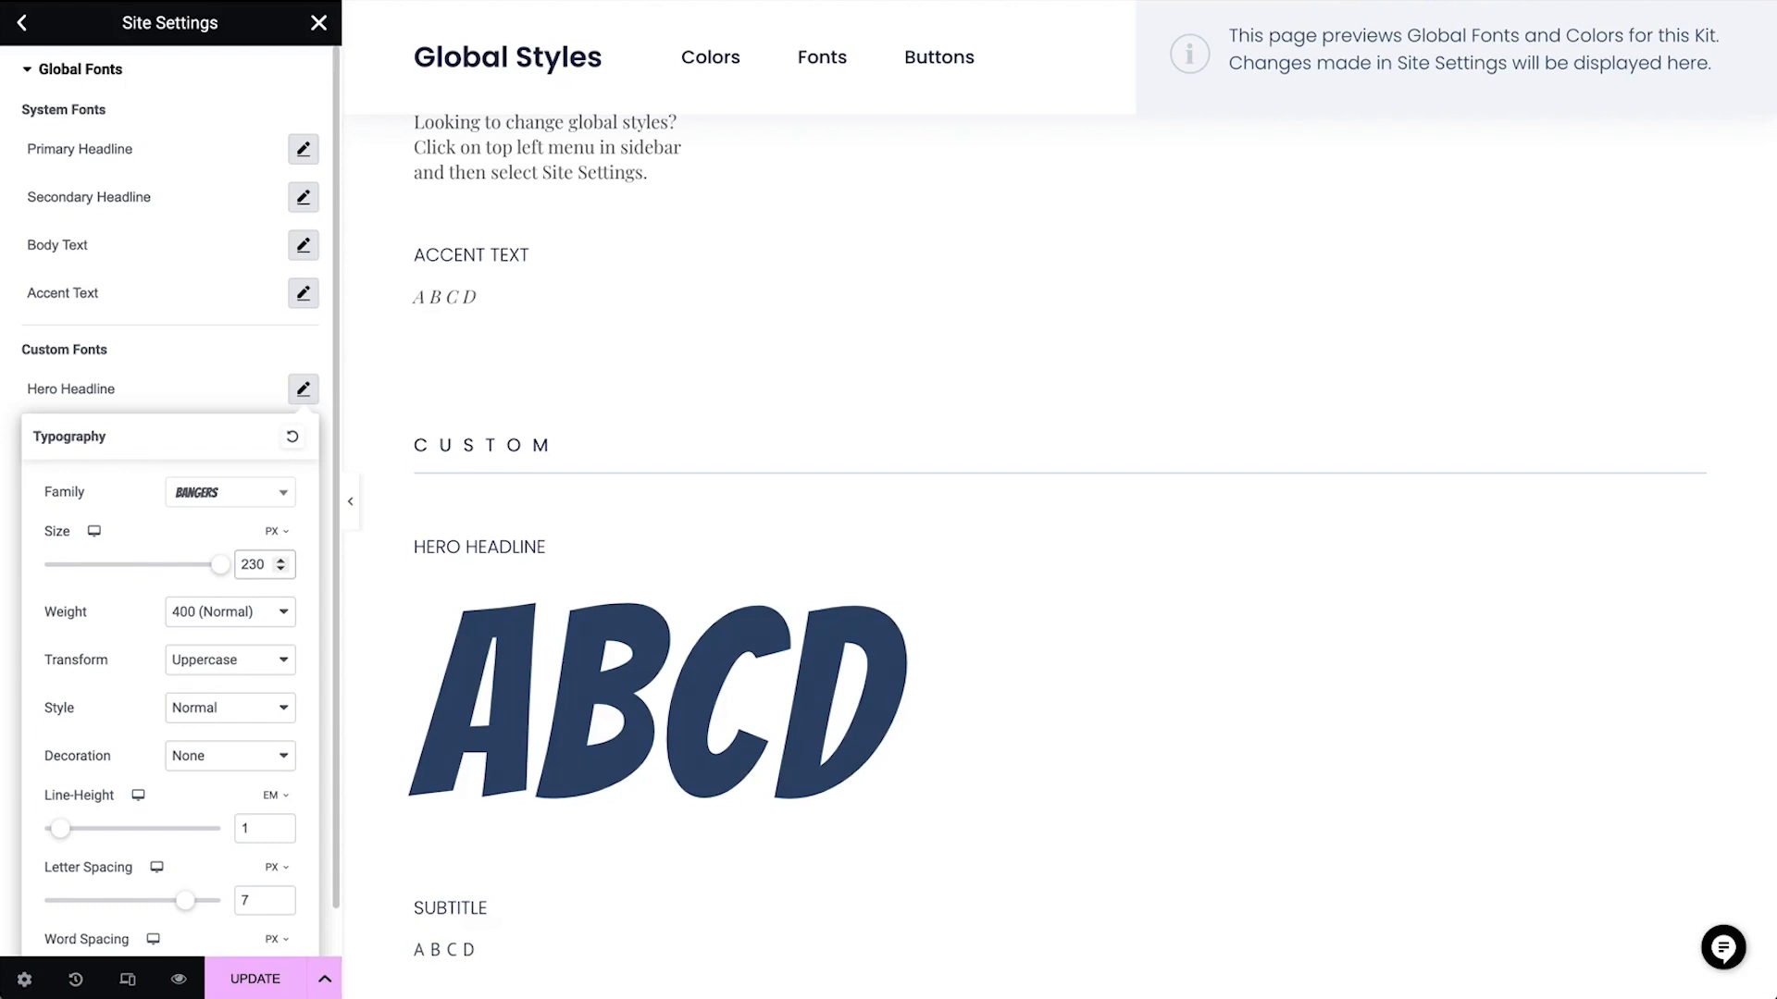
scroll(529, 833, "down", 5)
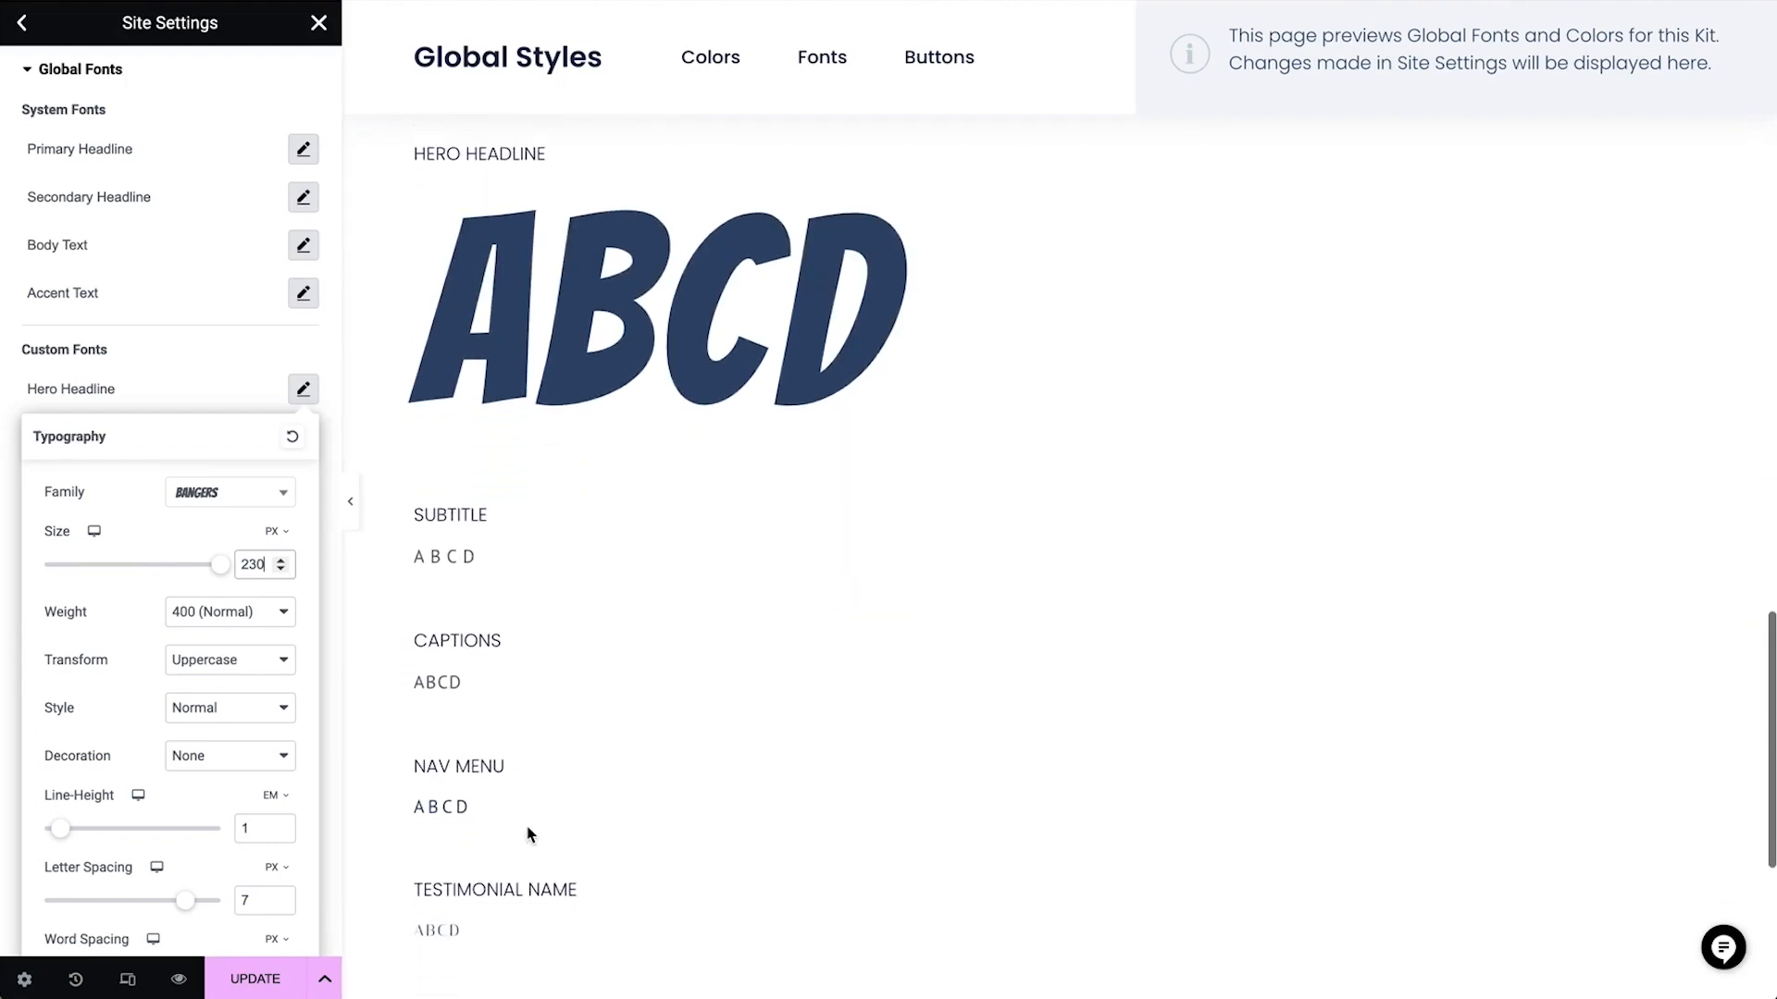
left_click(224, 378)
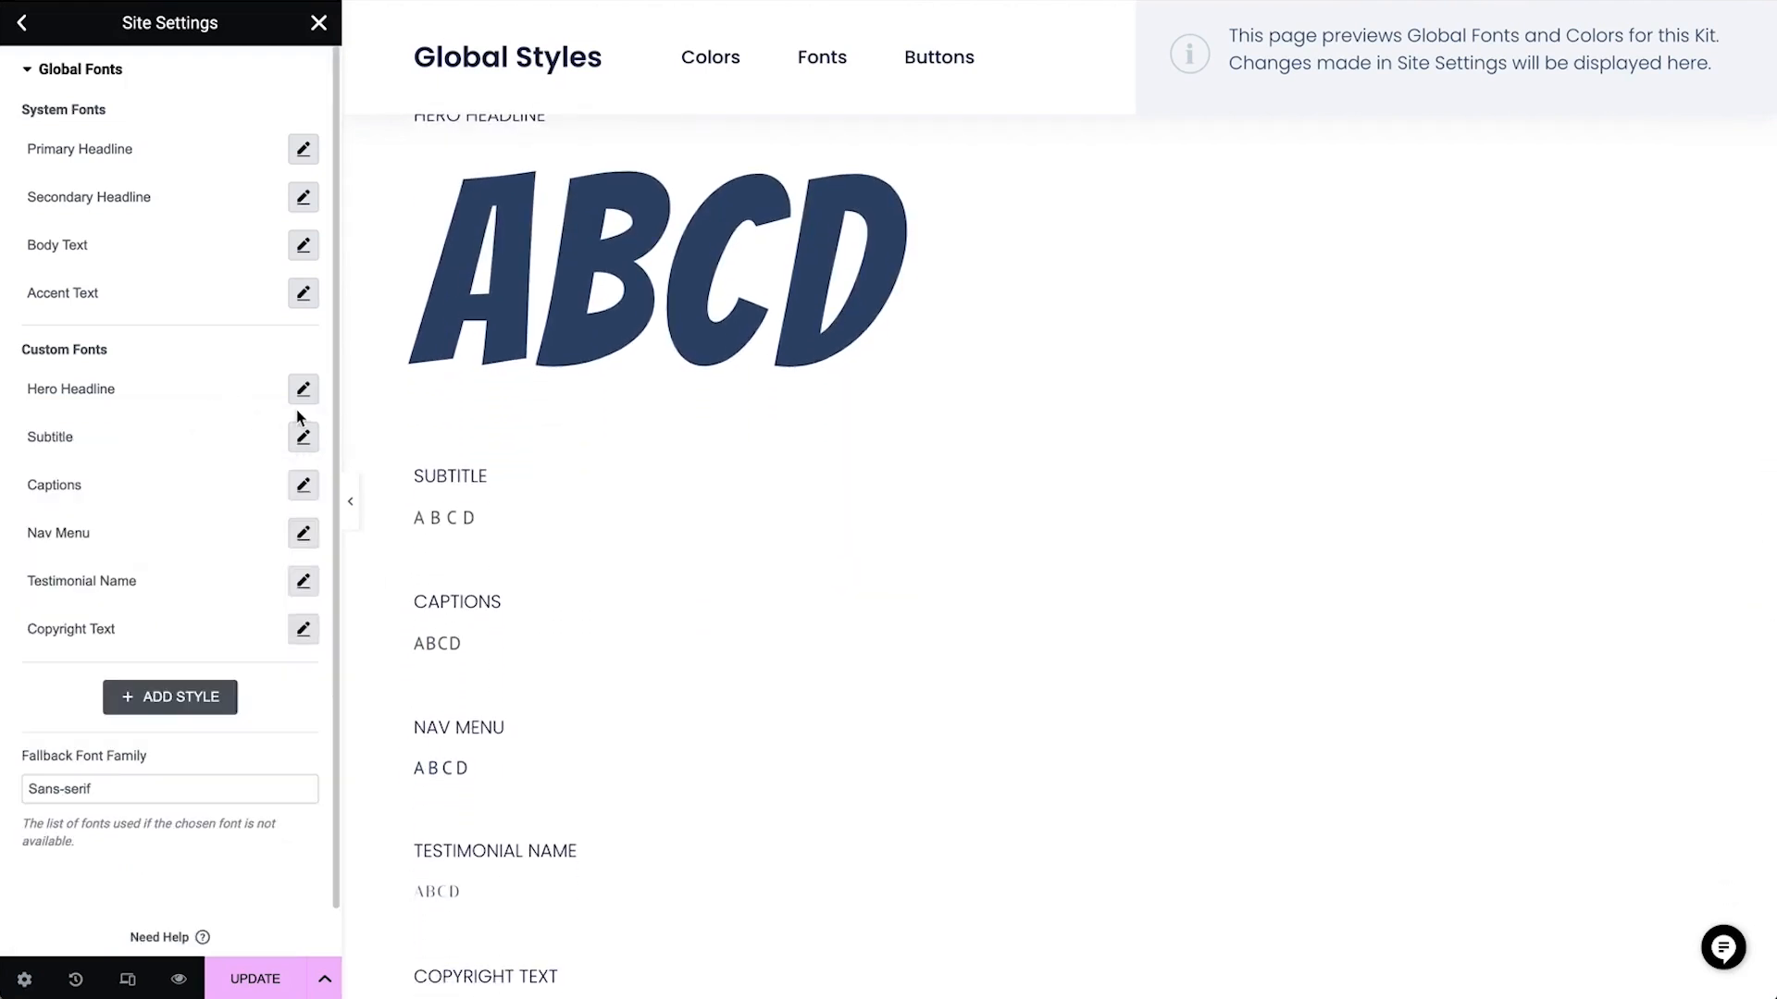
Set the Subtitle custom font to Playfair Display, weight 500 (Medium), with 4 px letter spacing
left_click(304, 436)
left_click(272, 551)
type("playfair display")
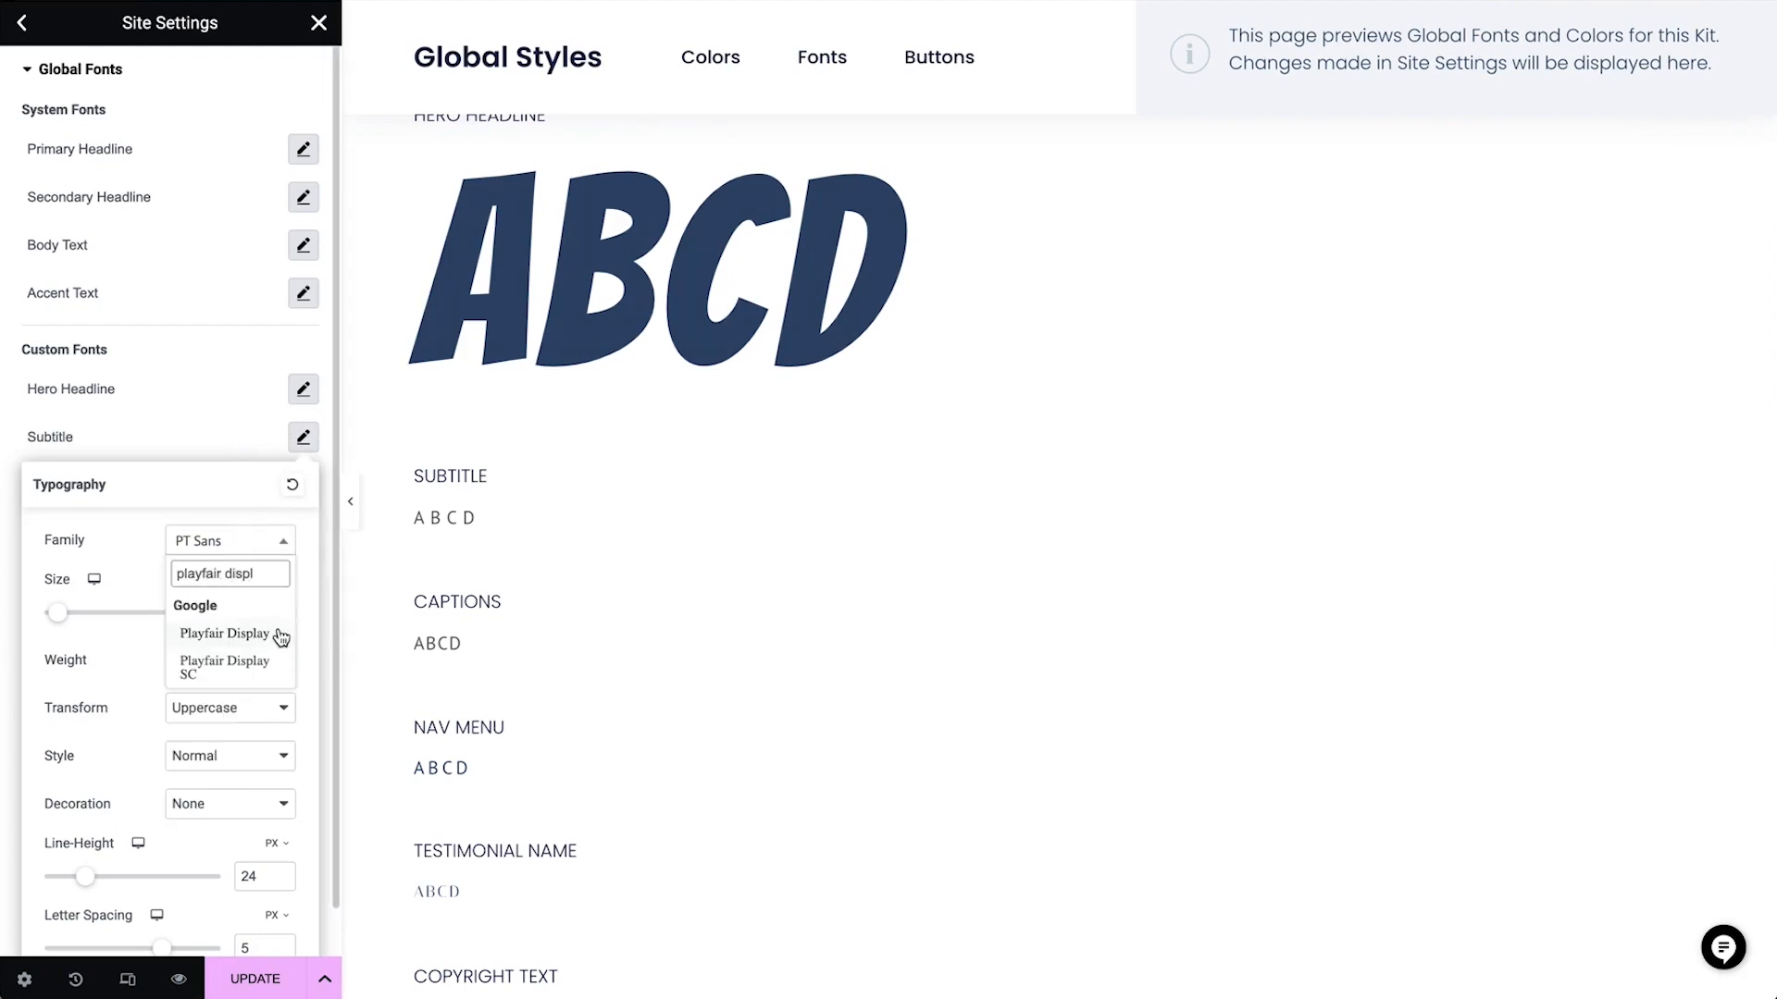
left_click(276, 633)
left_click(256, 663)
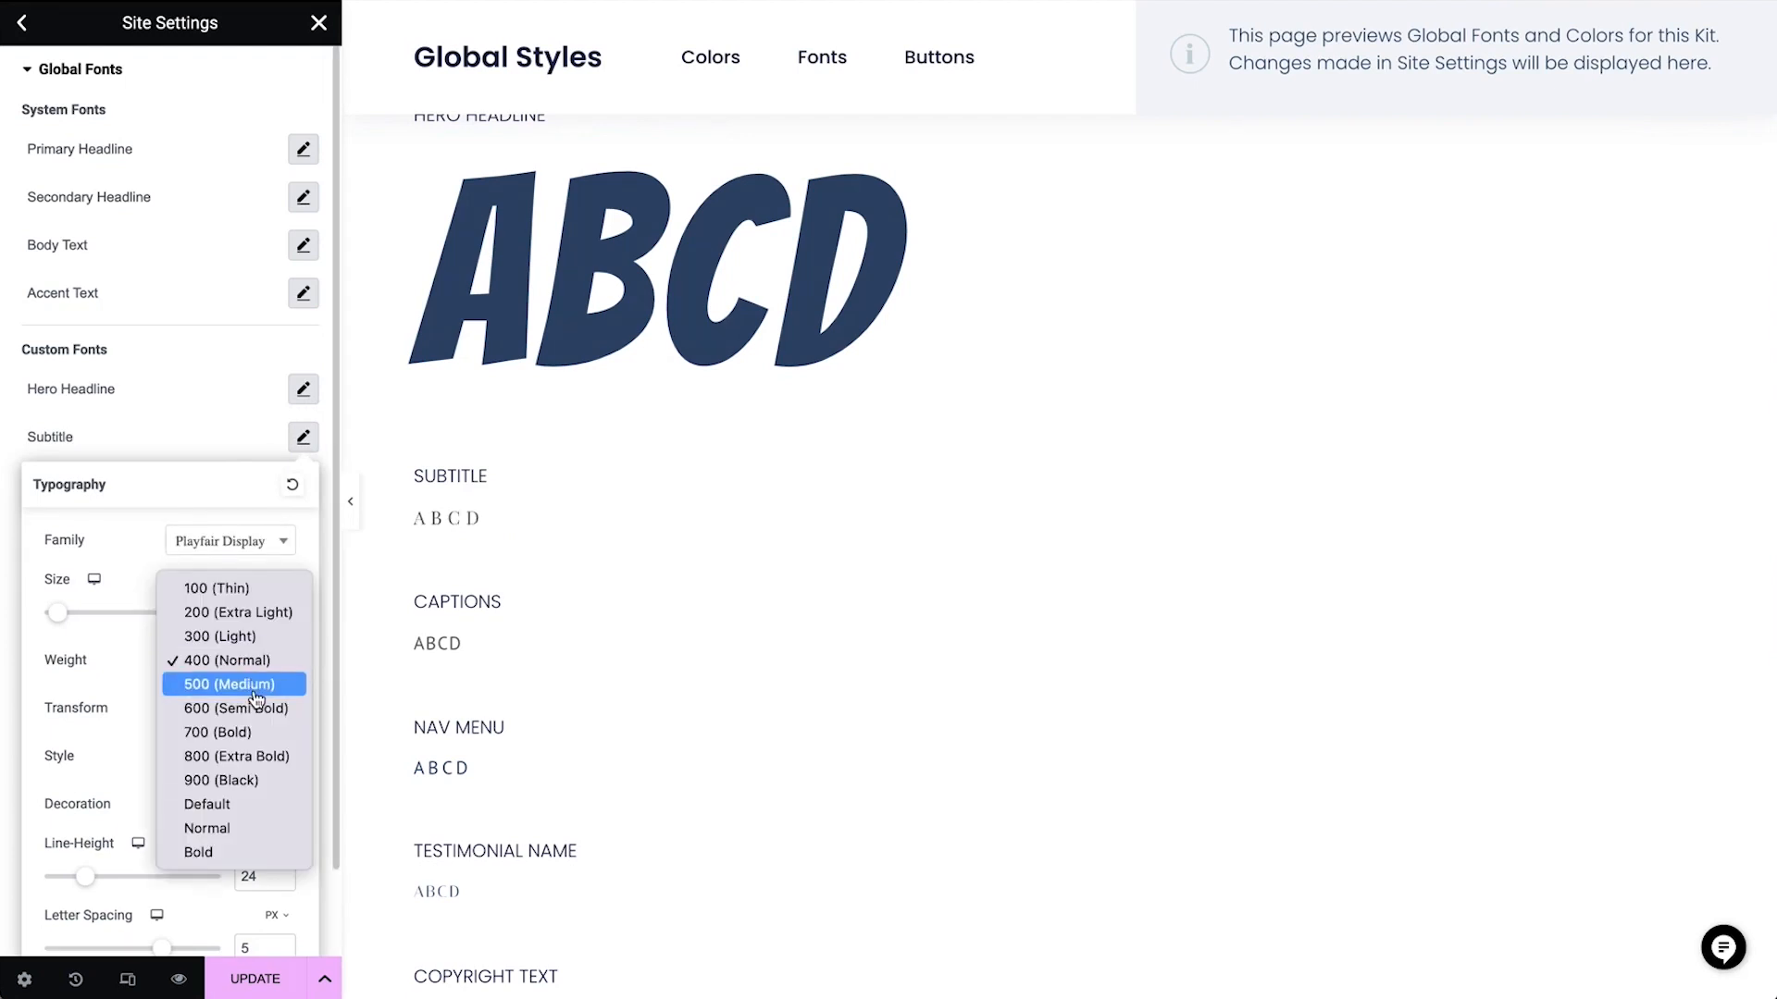
left_click(255, 690)
left_click_drag(257, 947, 228, 950)
type("4")
left_click(196, 444)
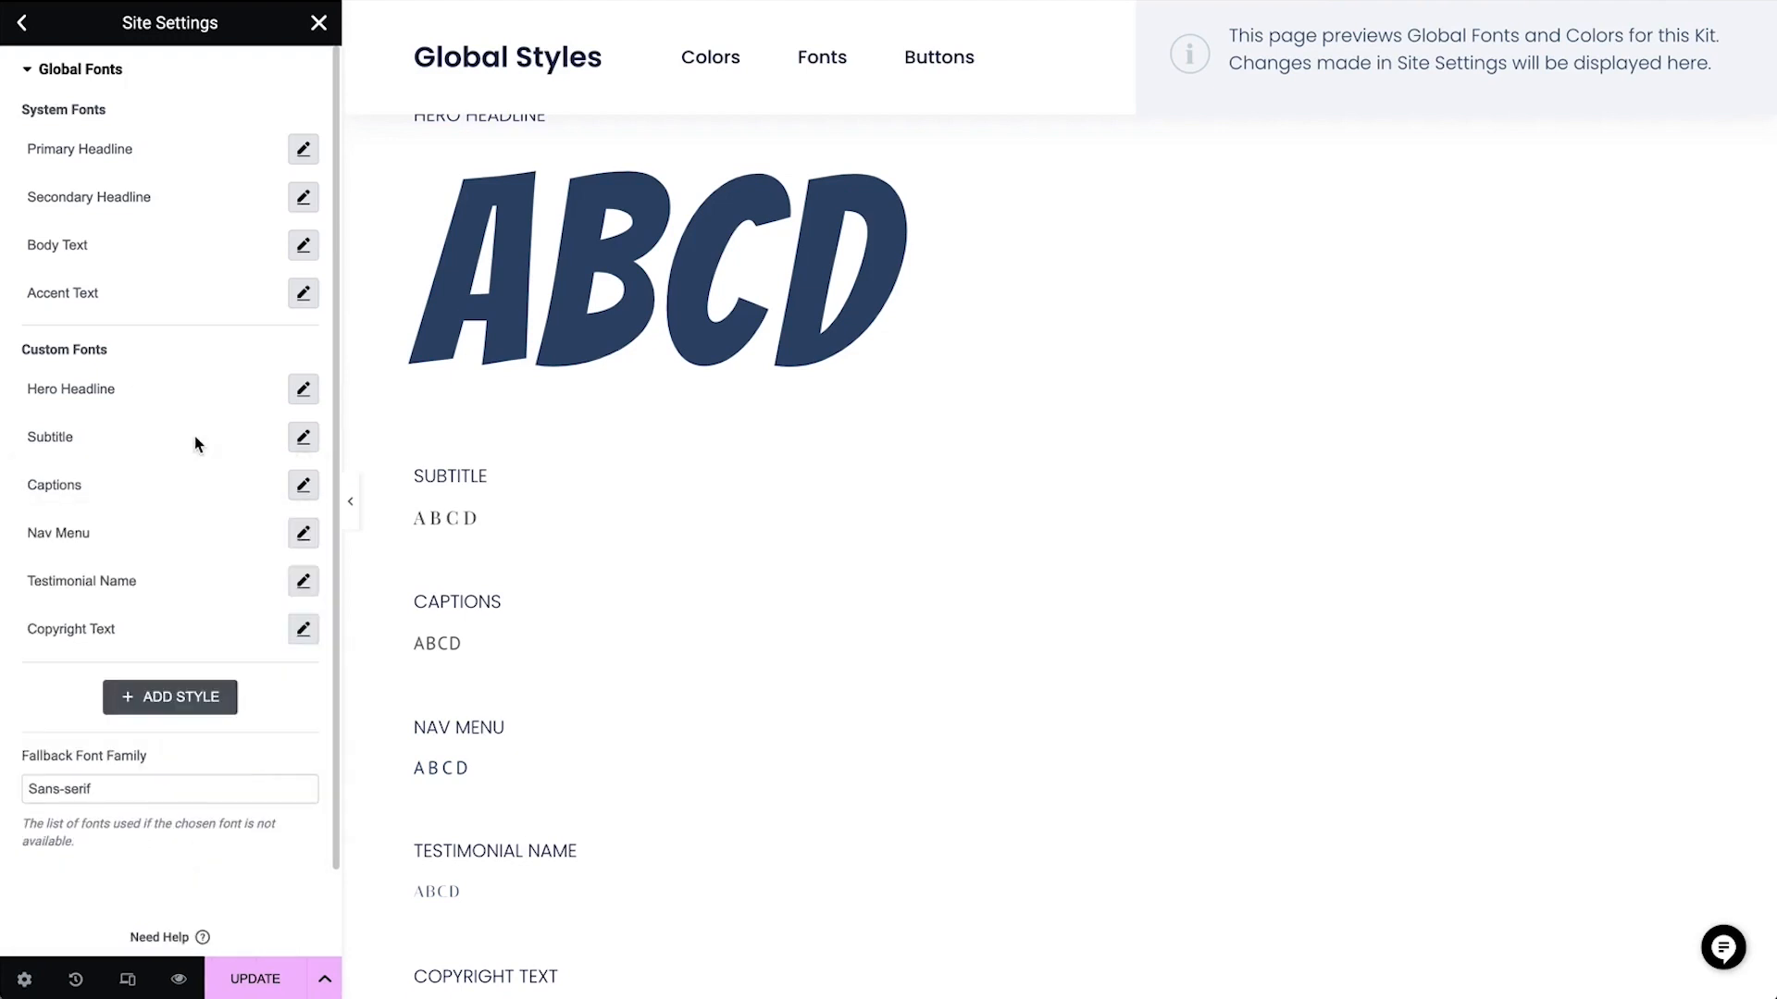
Change the Captions custom font family to Playfair Display
left_click(303, 485)
left_click(248, 603)
type("playfair")
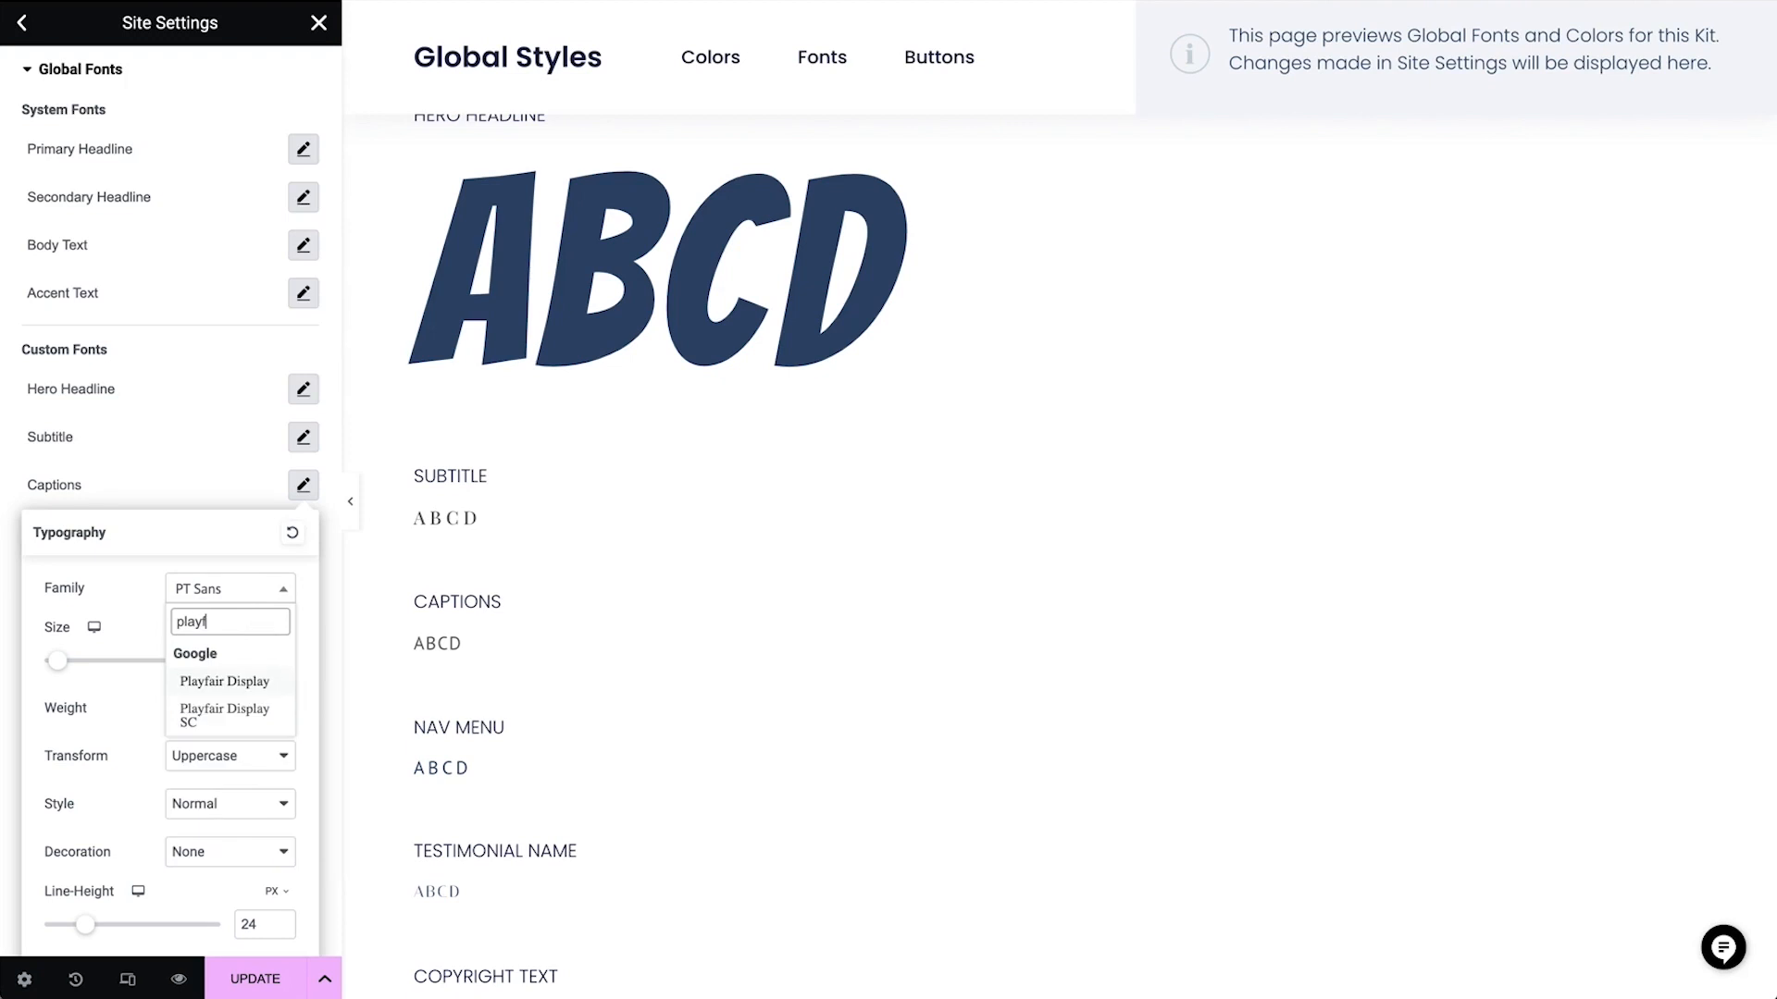
left_click(260, 685)
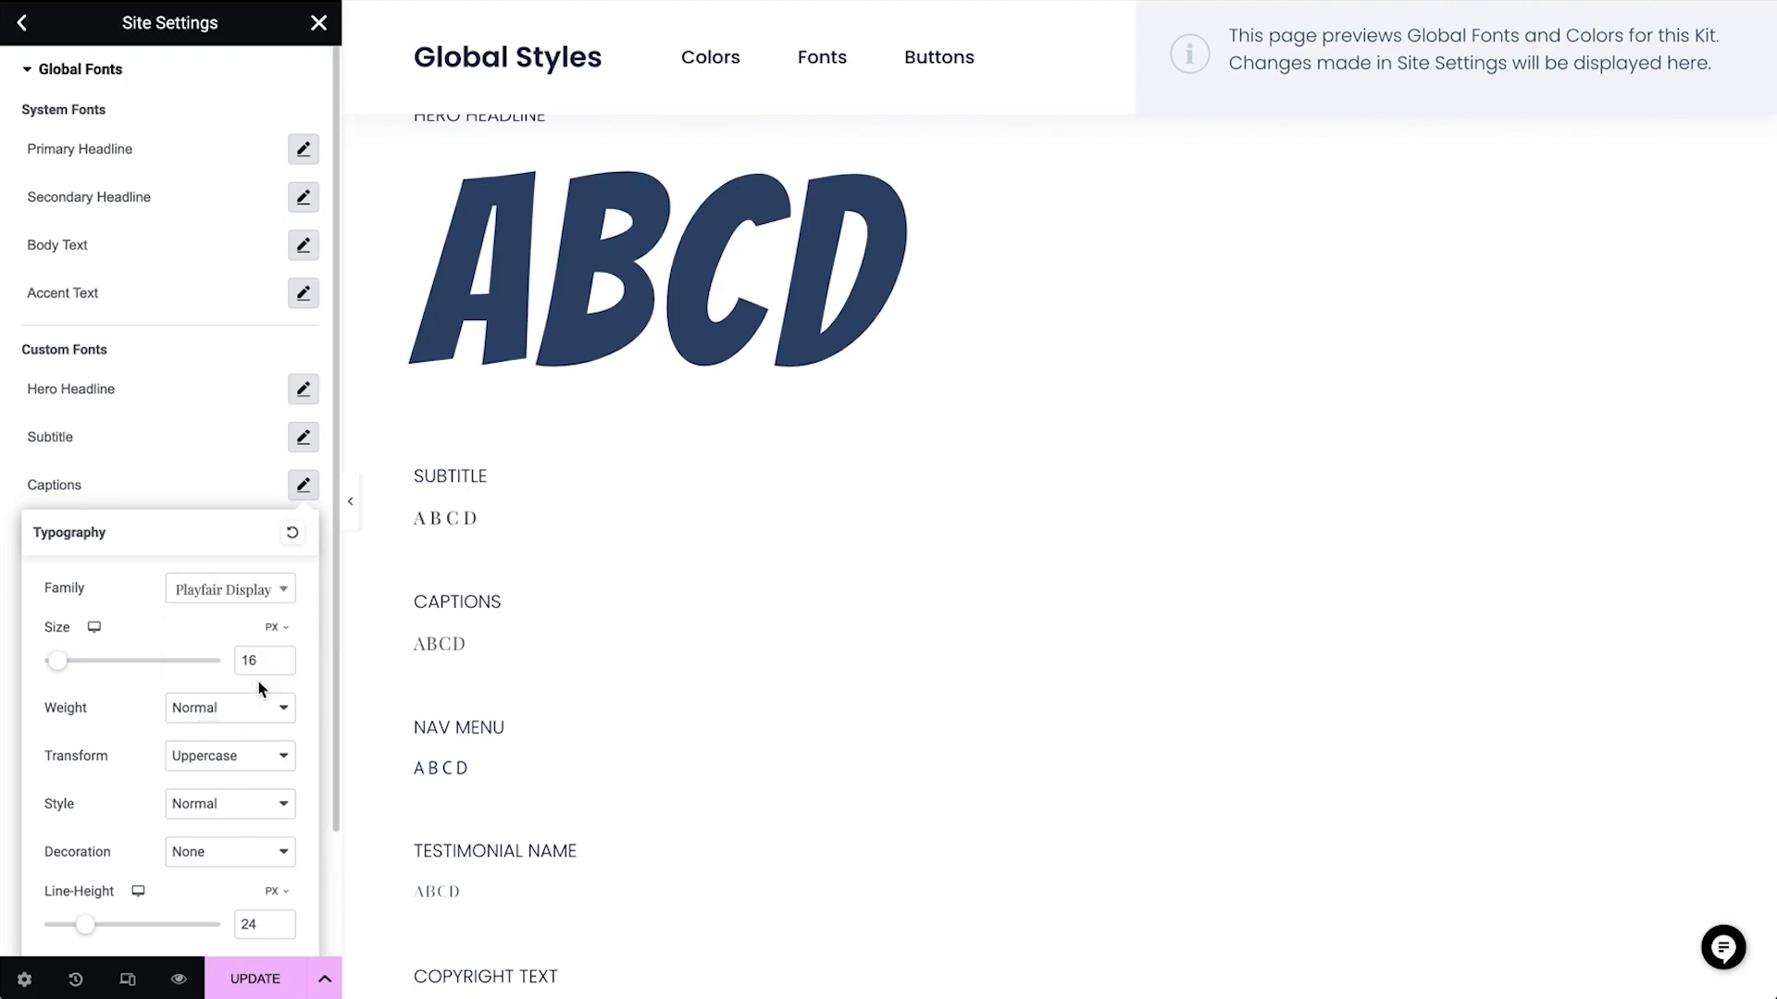
left_click(199, 505)
Change the Nav Menu custom font family to Playfair Display
scroll(192, 751, "down", 1)
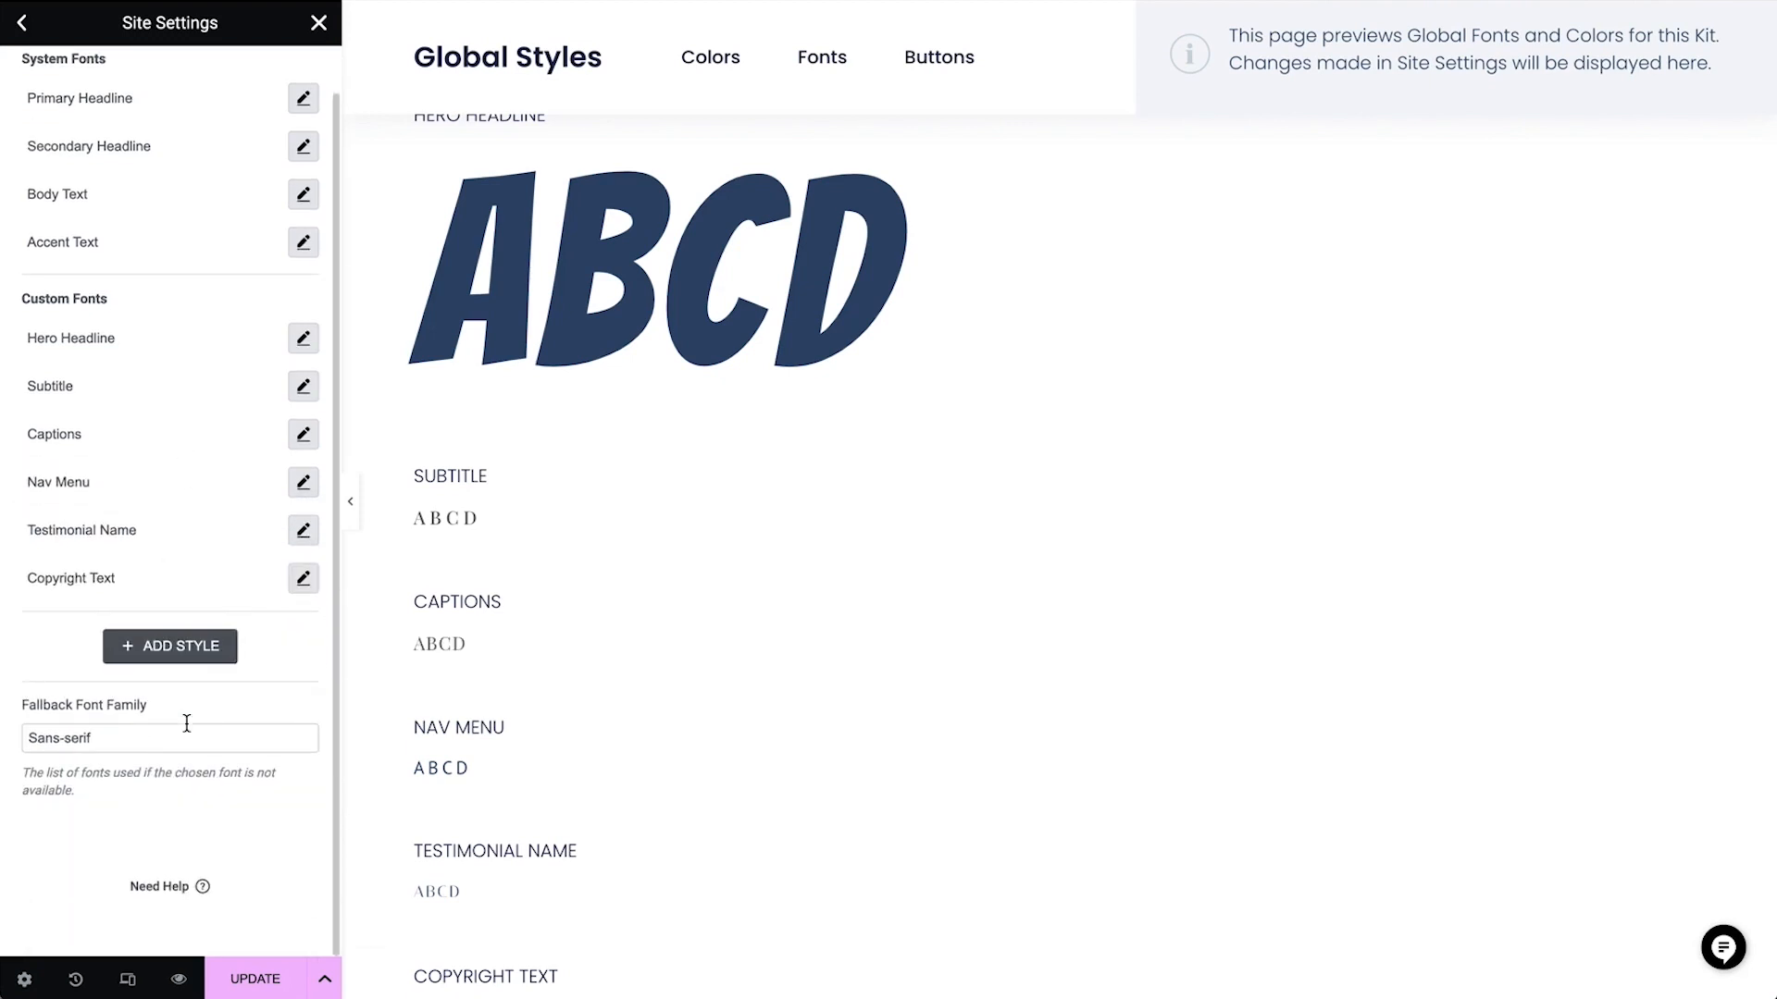
left_click(303, 482)
left_click(222, 584)
type("playfair display")
left_click(248, 680)
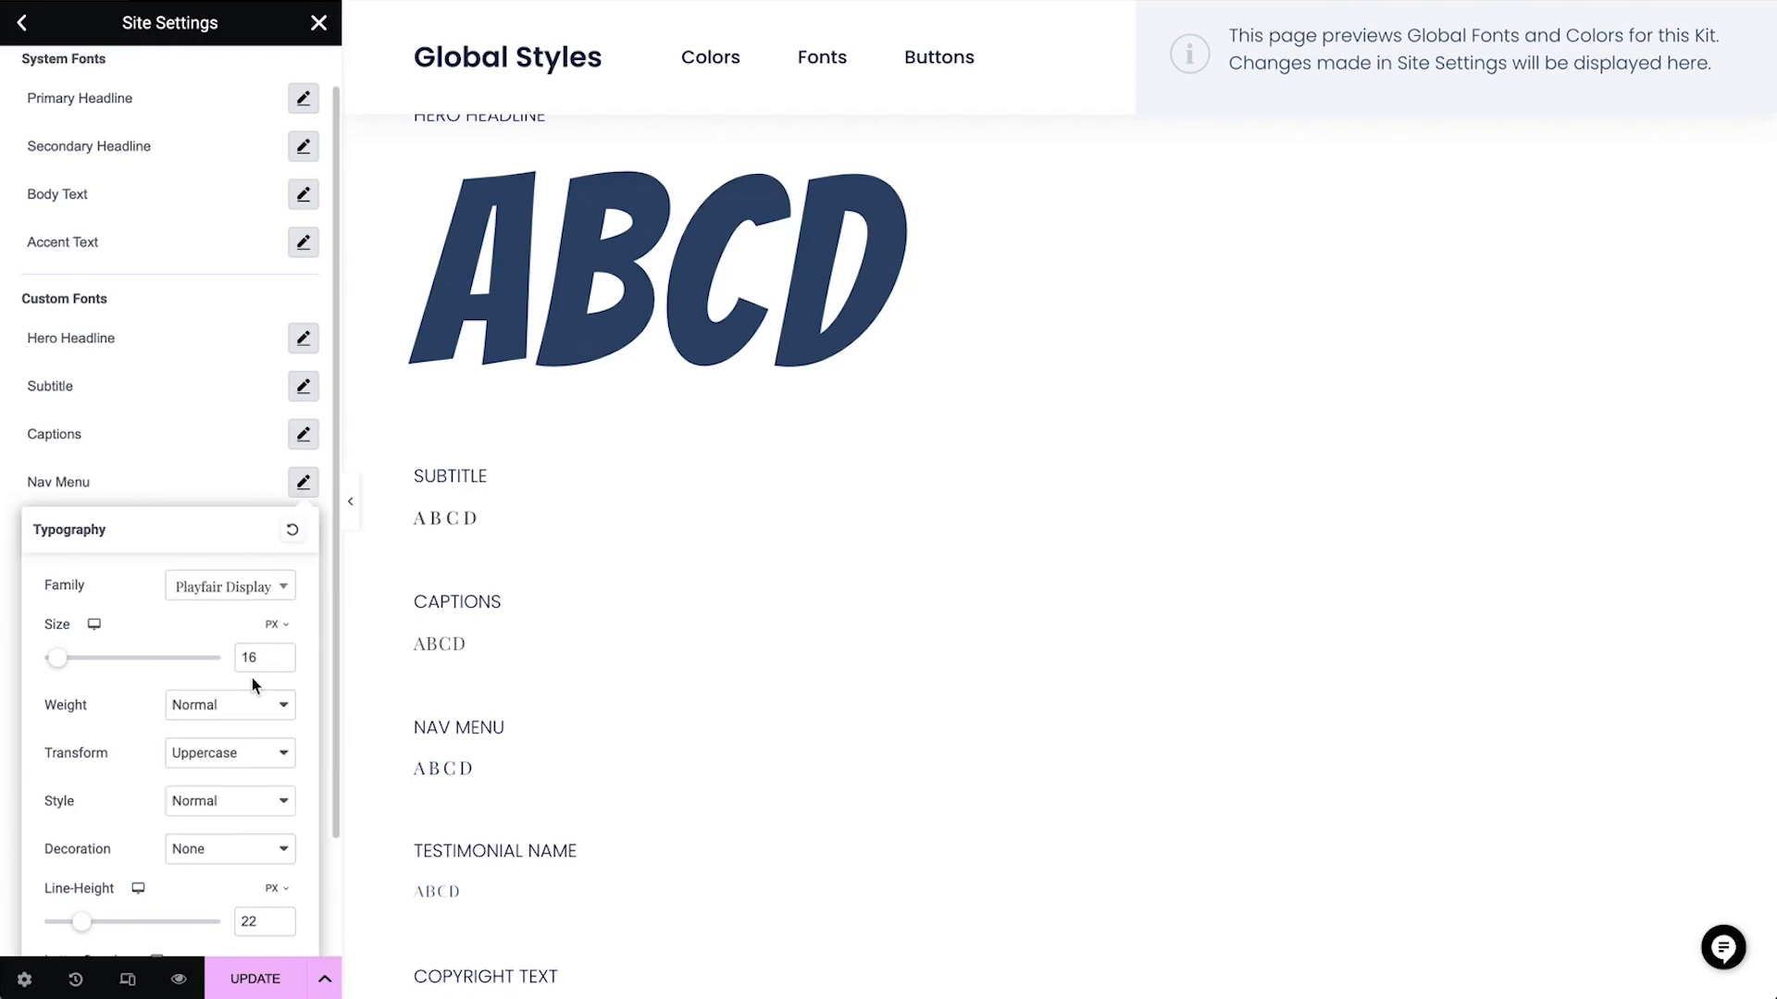
left_click(206, 501)
Set the Testimonial Name custom font to Bangers with a letter spacing of 1.5 px
scroll(655, 719, "down", 3)
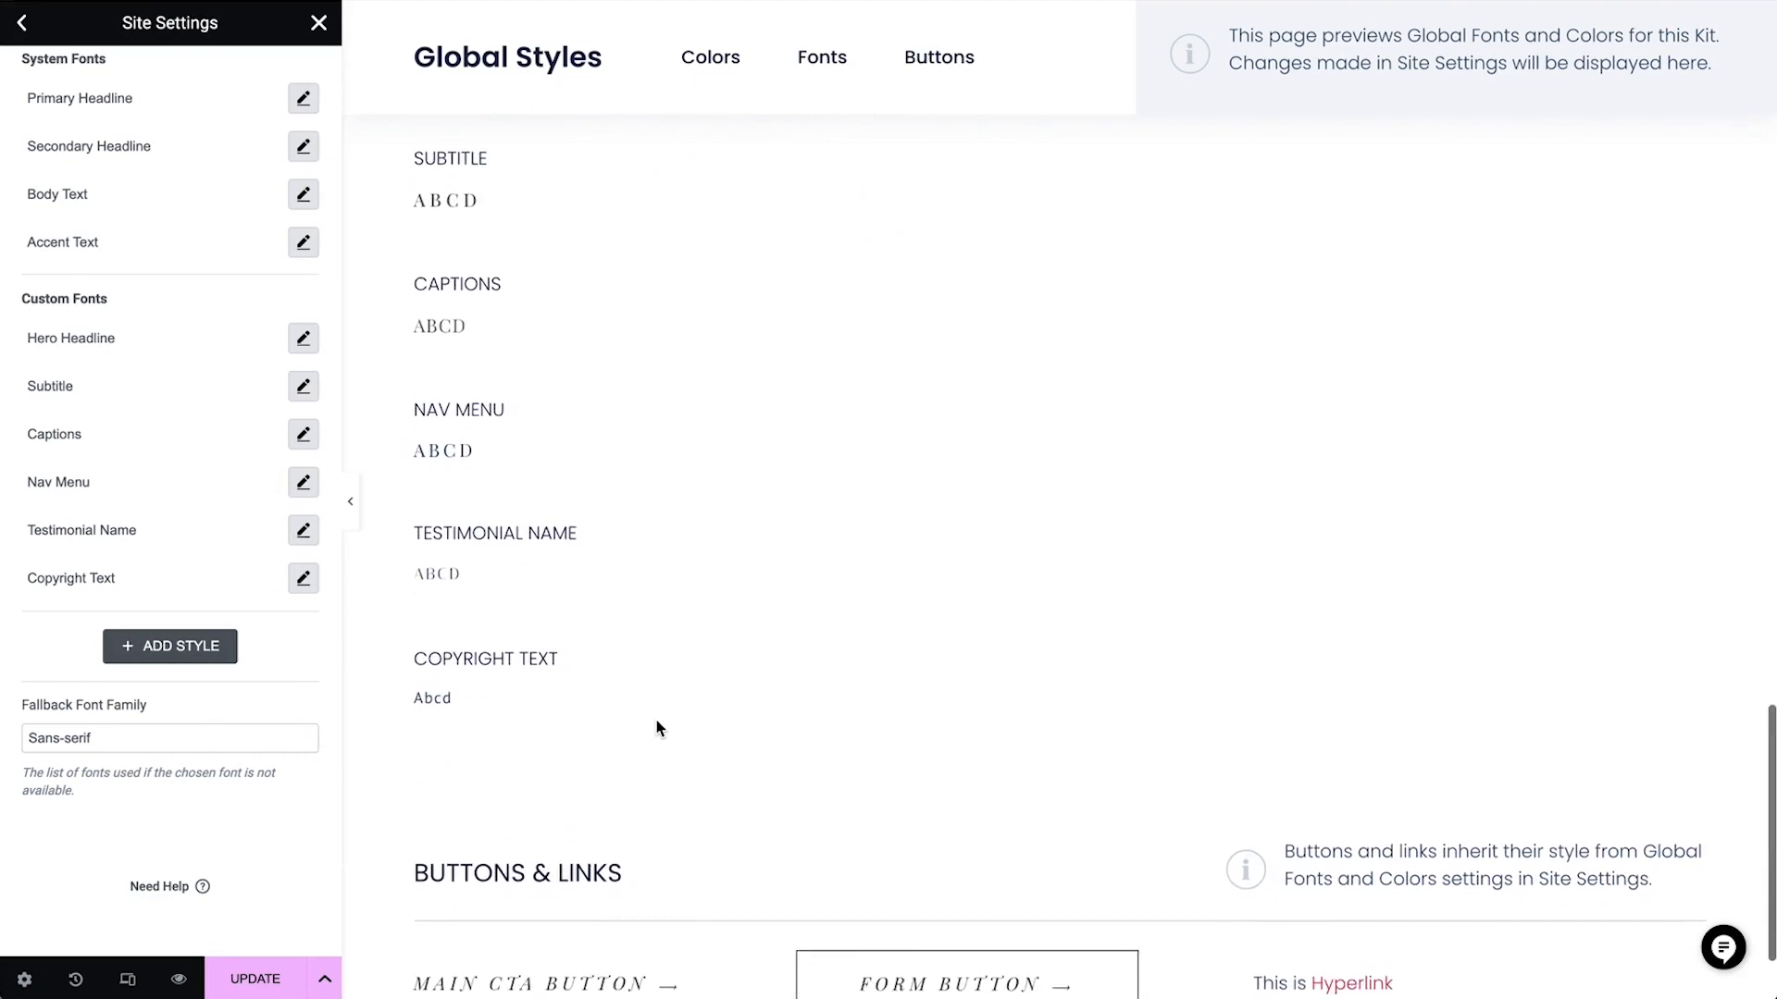
left_click(302, 530)
left_click(237, 633)
type("bangers")
left_click(244, 724)
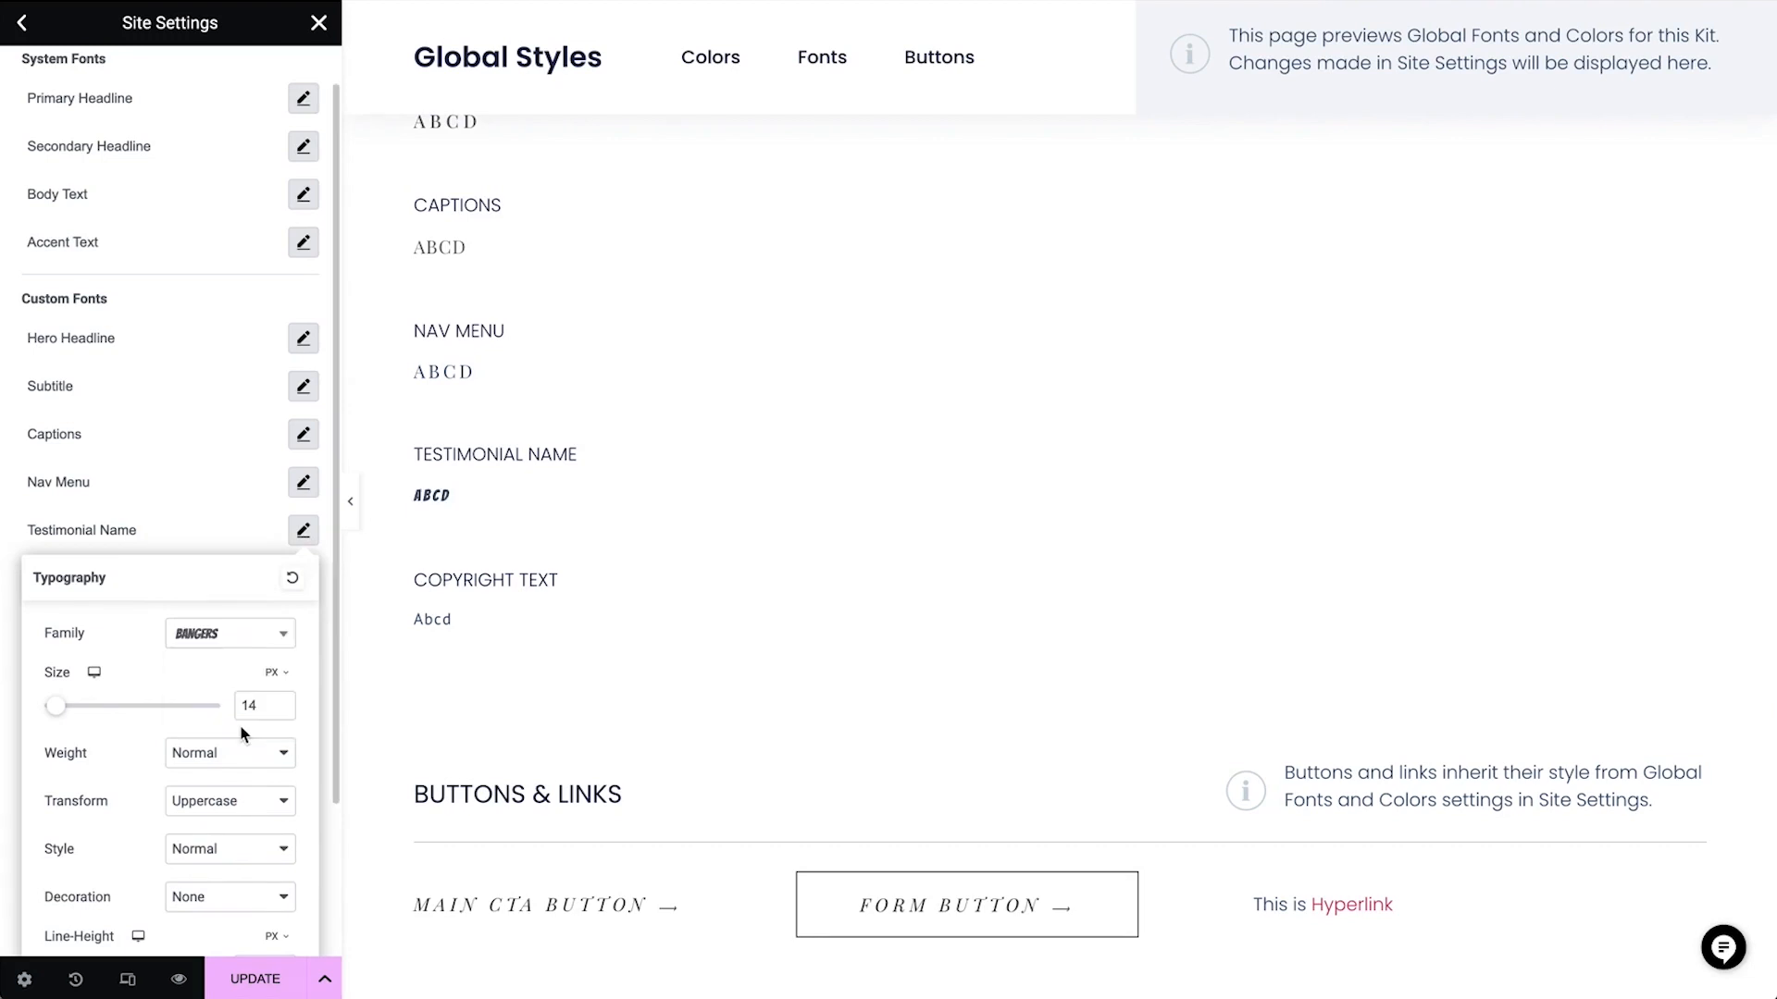
scroll(218, 827, "down", 2)
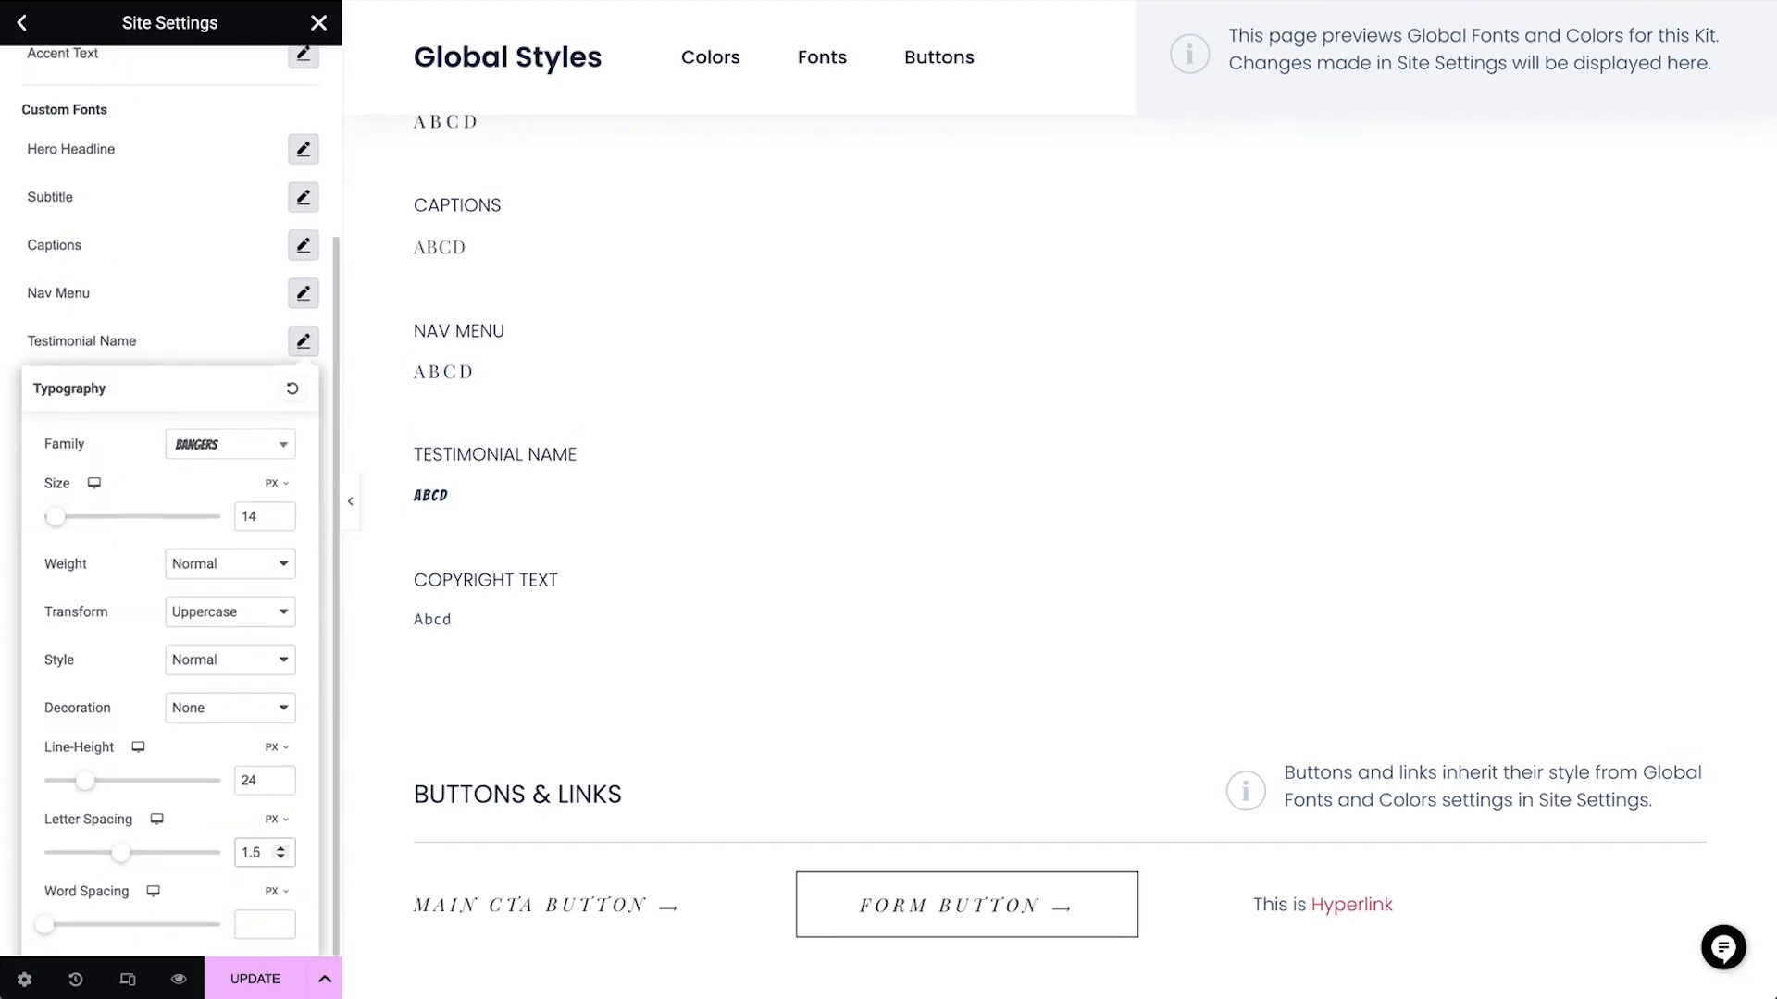
left_click(198, 326)
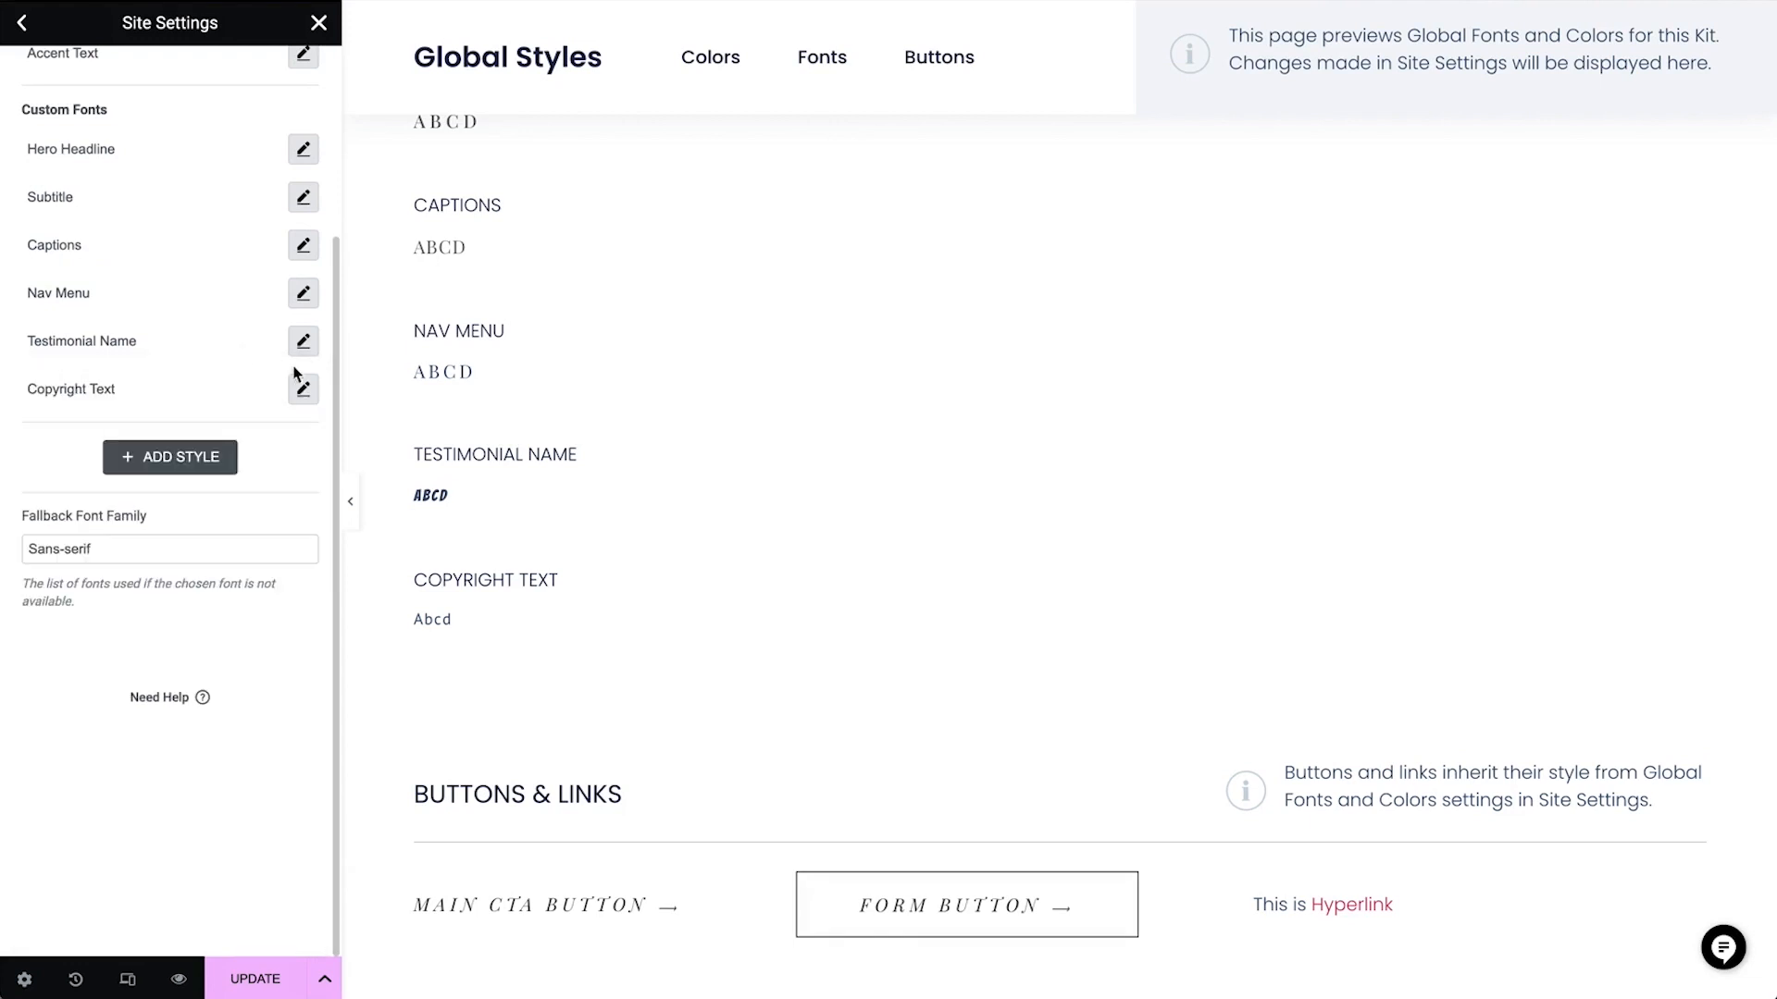
Set the Copyright Text custom font to Playfair Display with a letter spacing of 0.8 px
left_click(303, 389)
left_click(250, 505)
type("playfair")
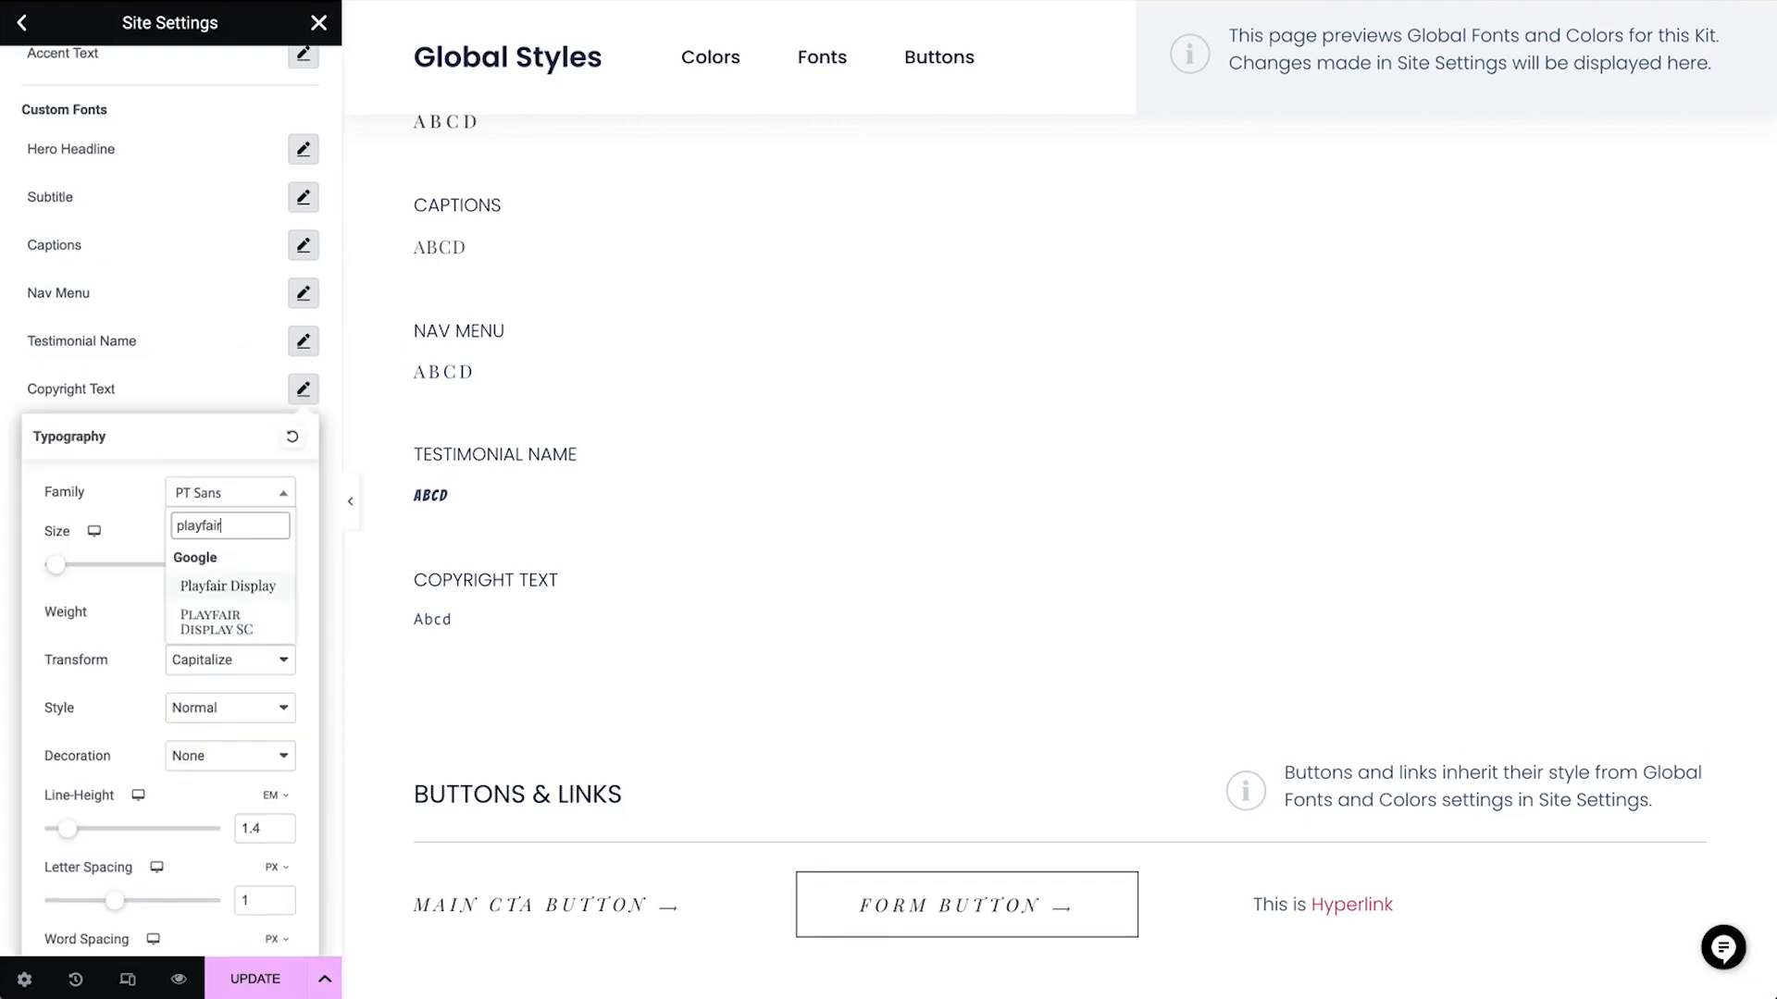
left_click(250, 588)
left_click(261, 899)
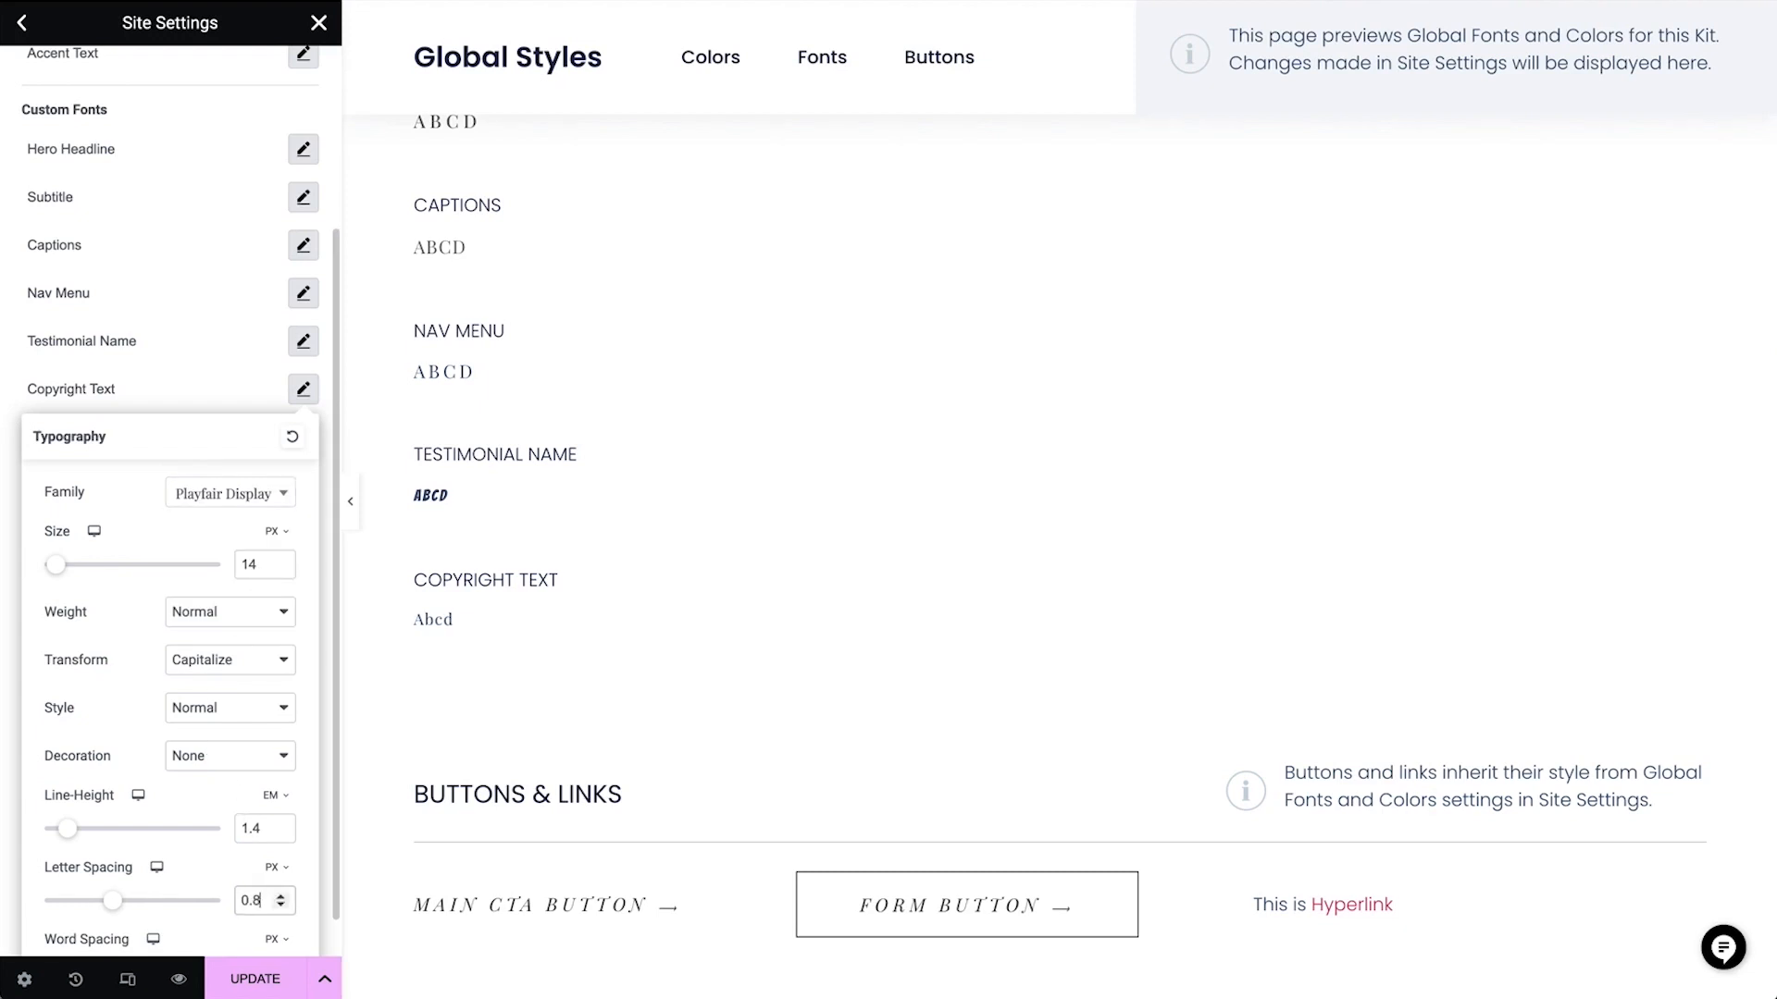
left_click(189, 380)
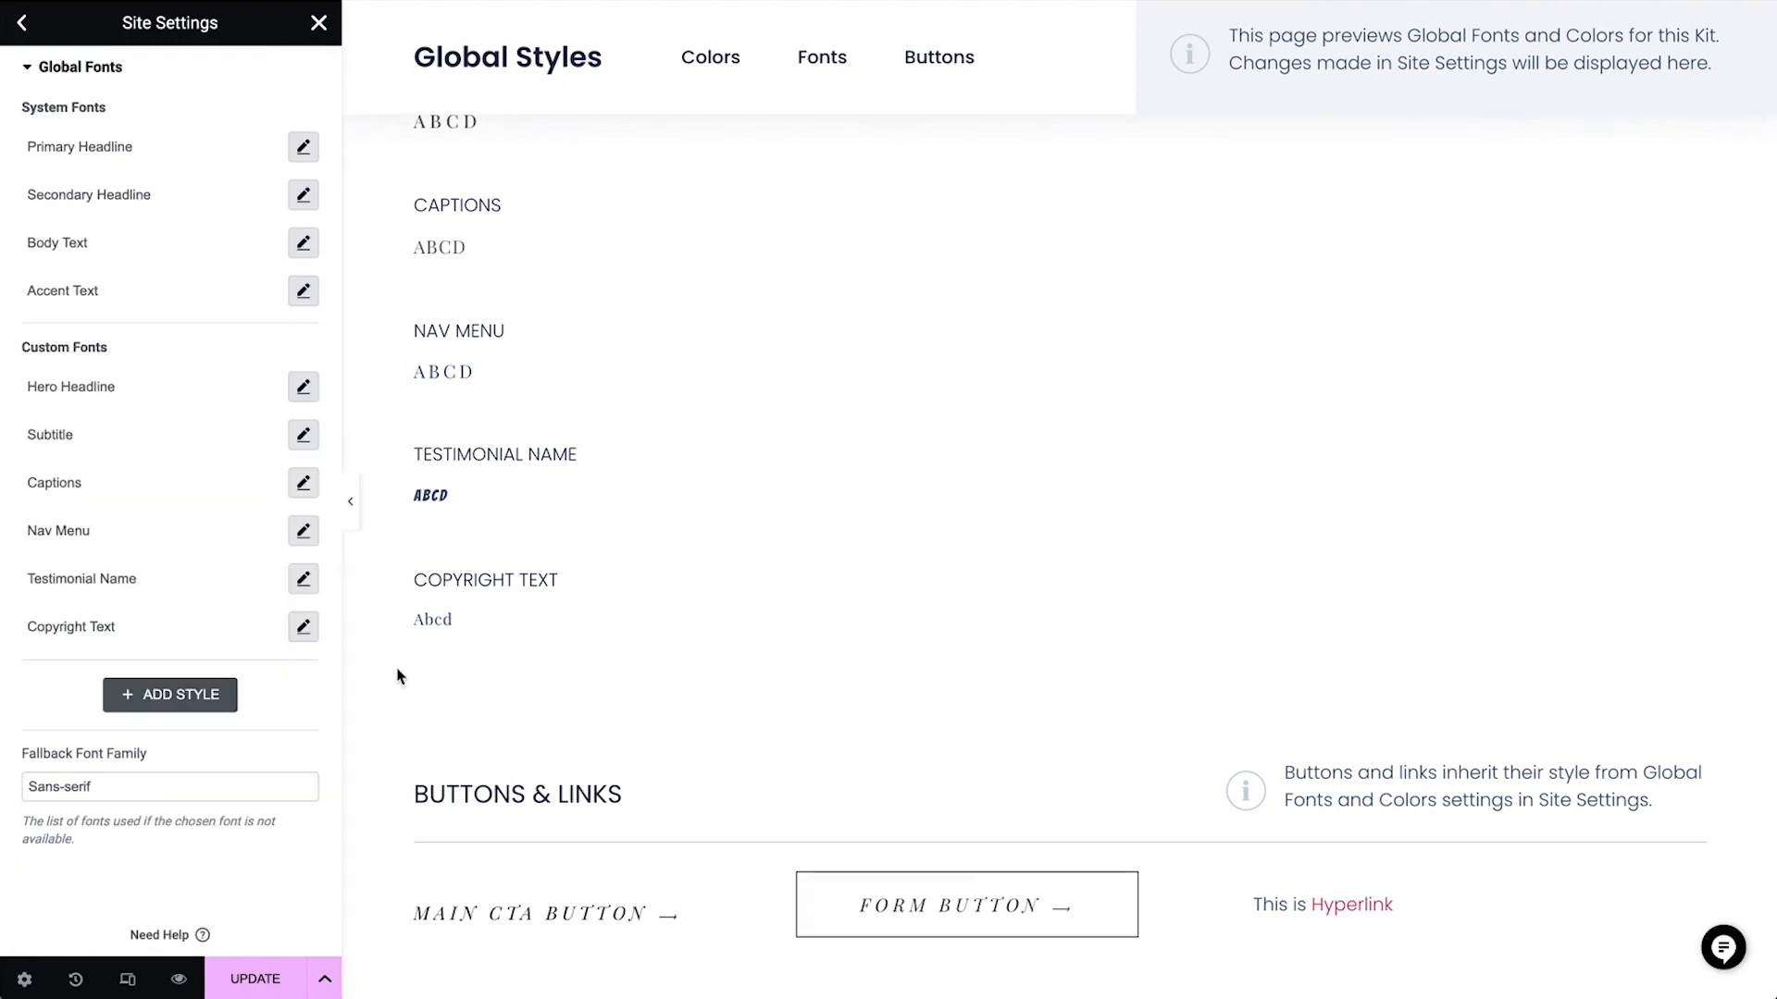
Save the global font changes and exit the Elementor editor to the WordPress pages list
left_click(251, 982)
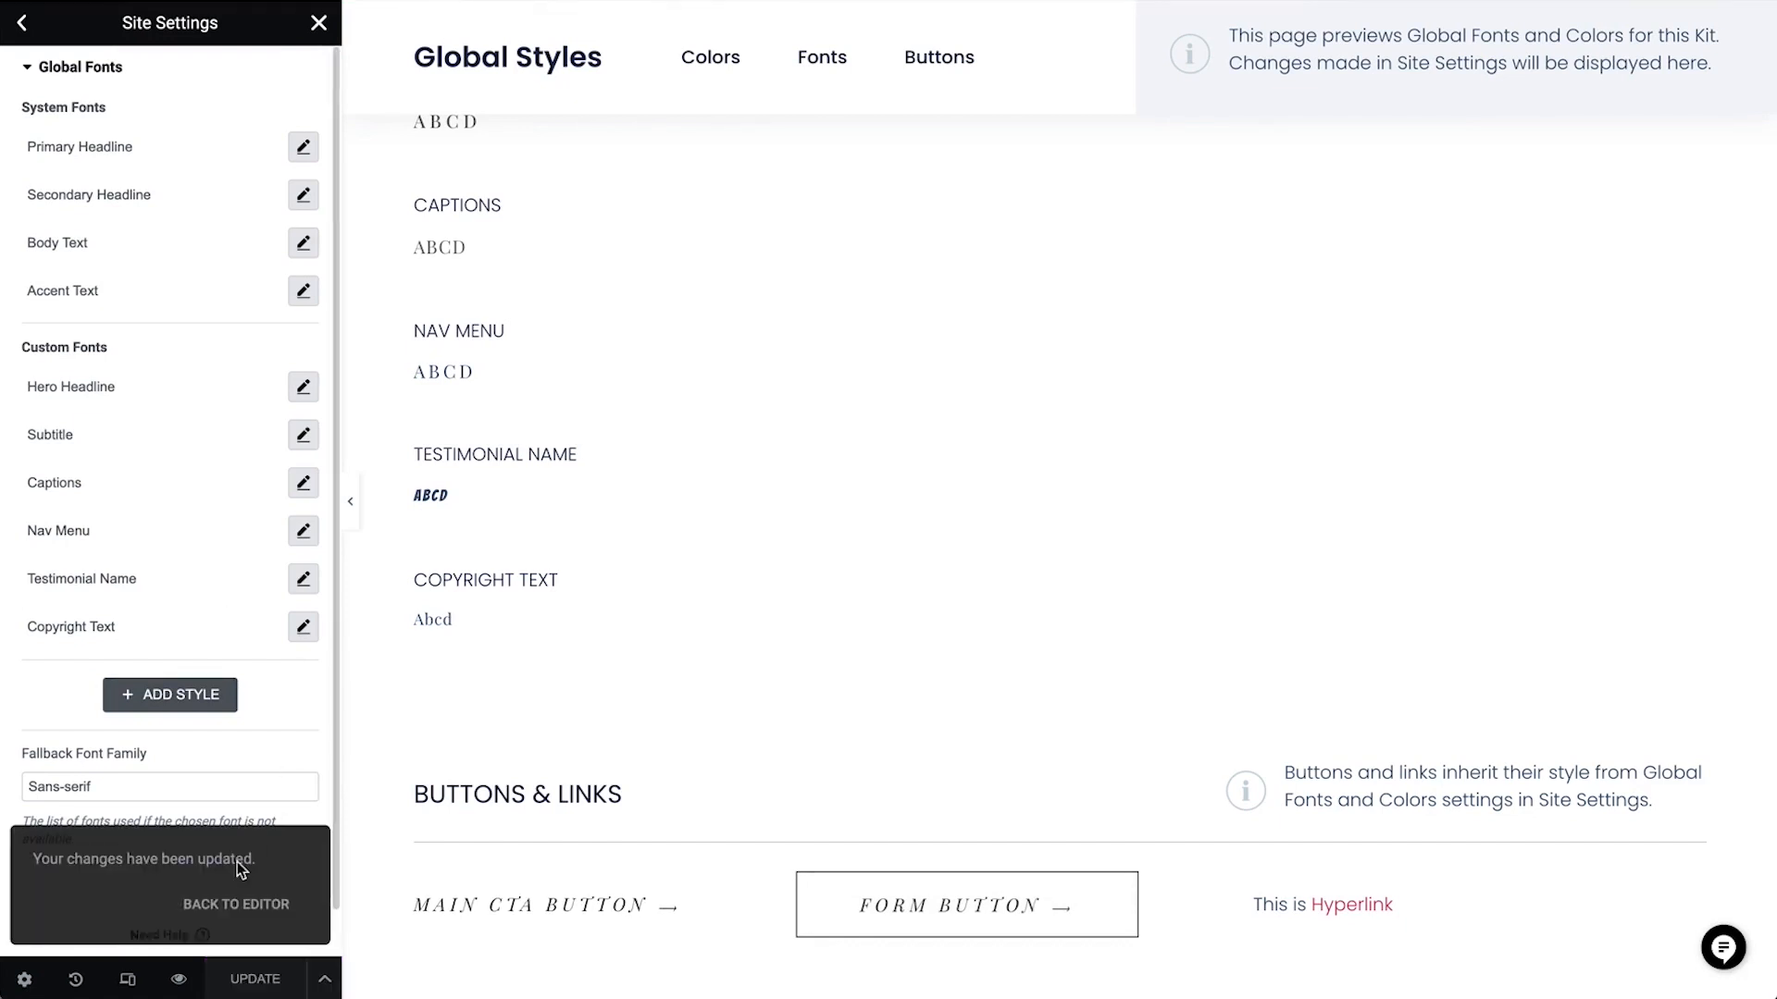
left_click(234, 905)
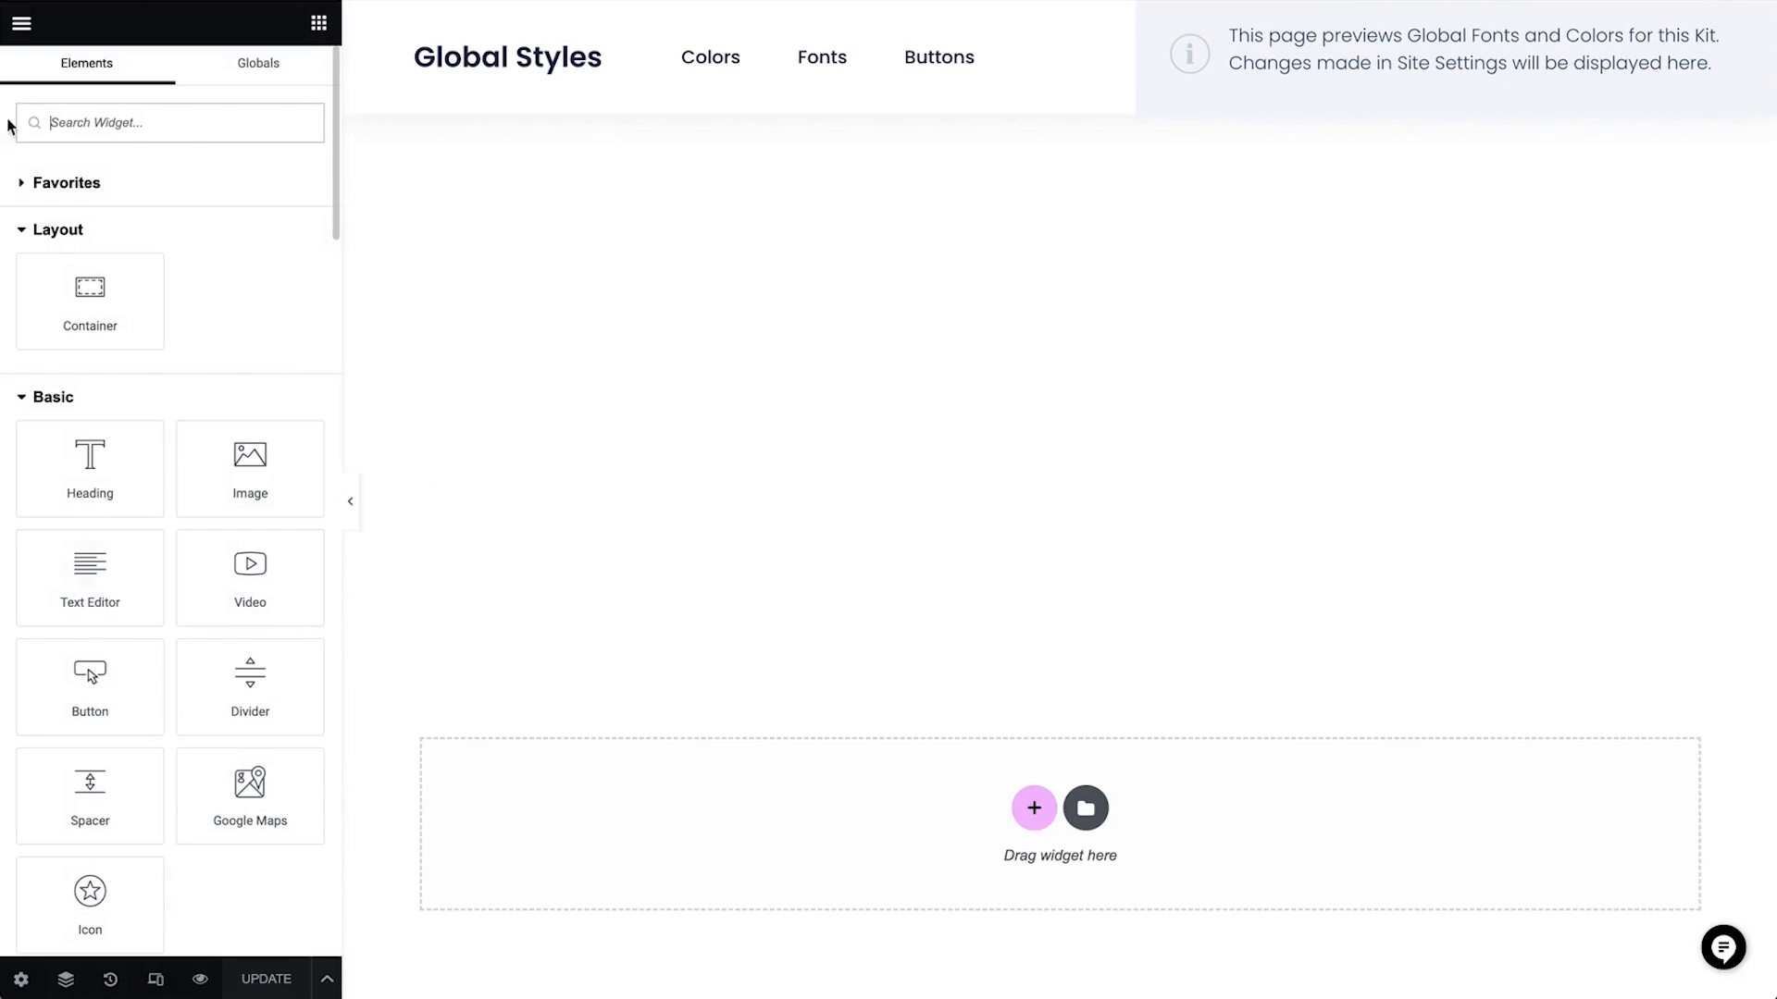
left_click(24, 25)
left_click(80, 426)
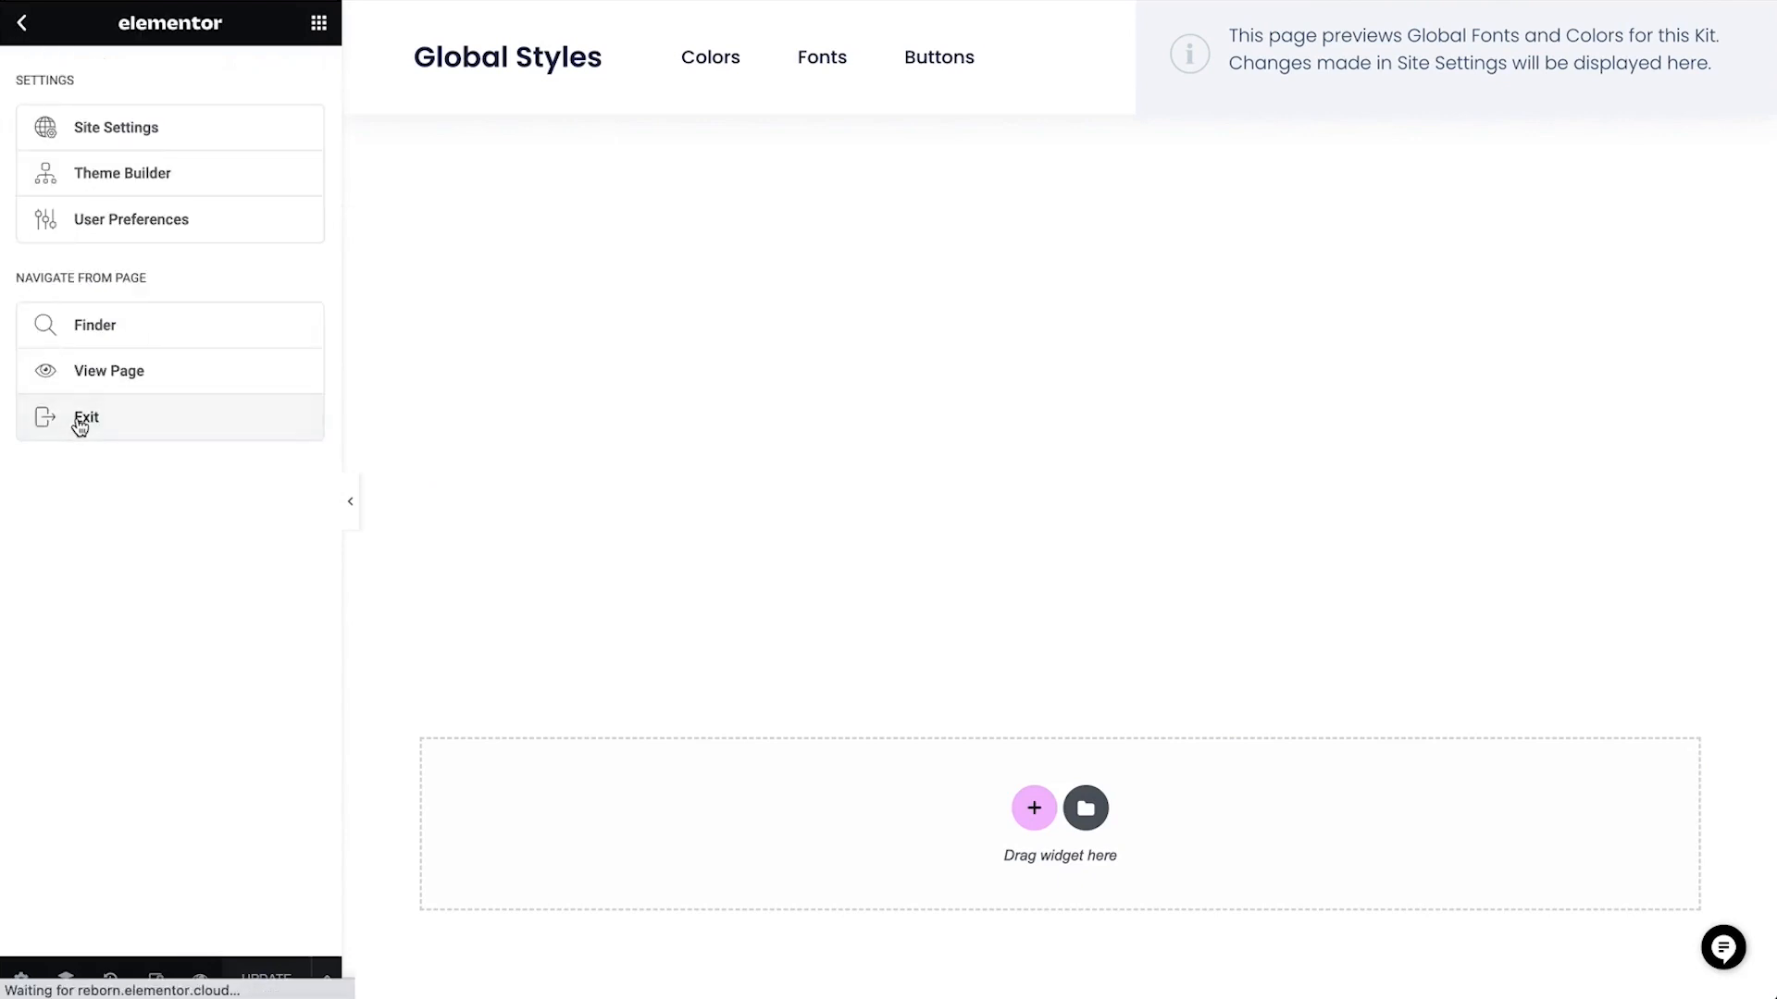
left_click(42, 33)
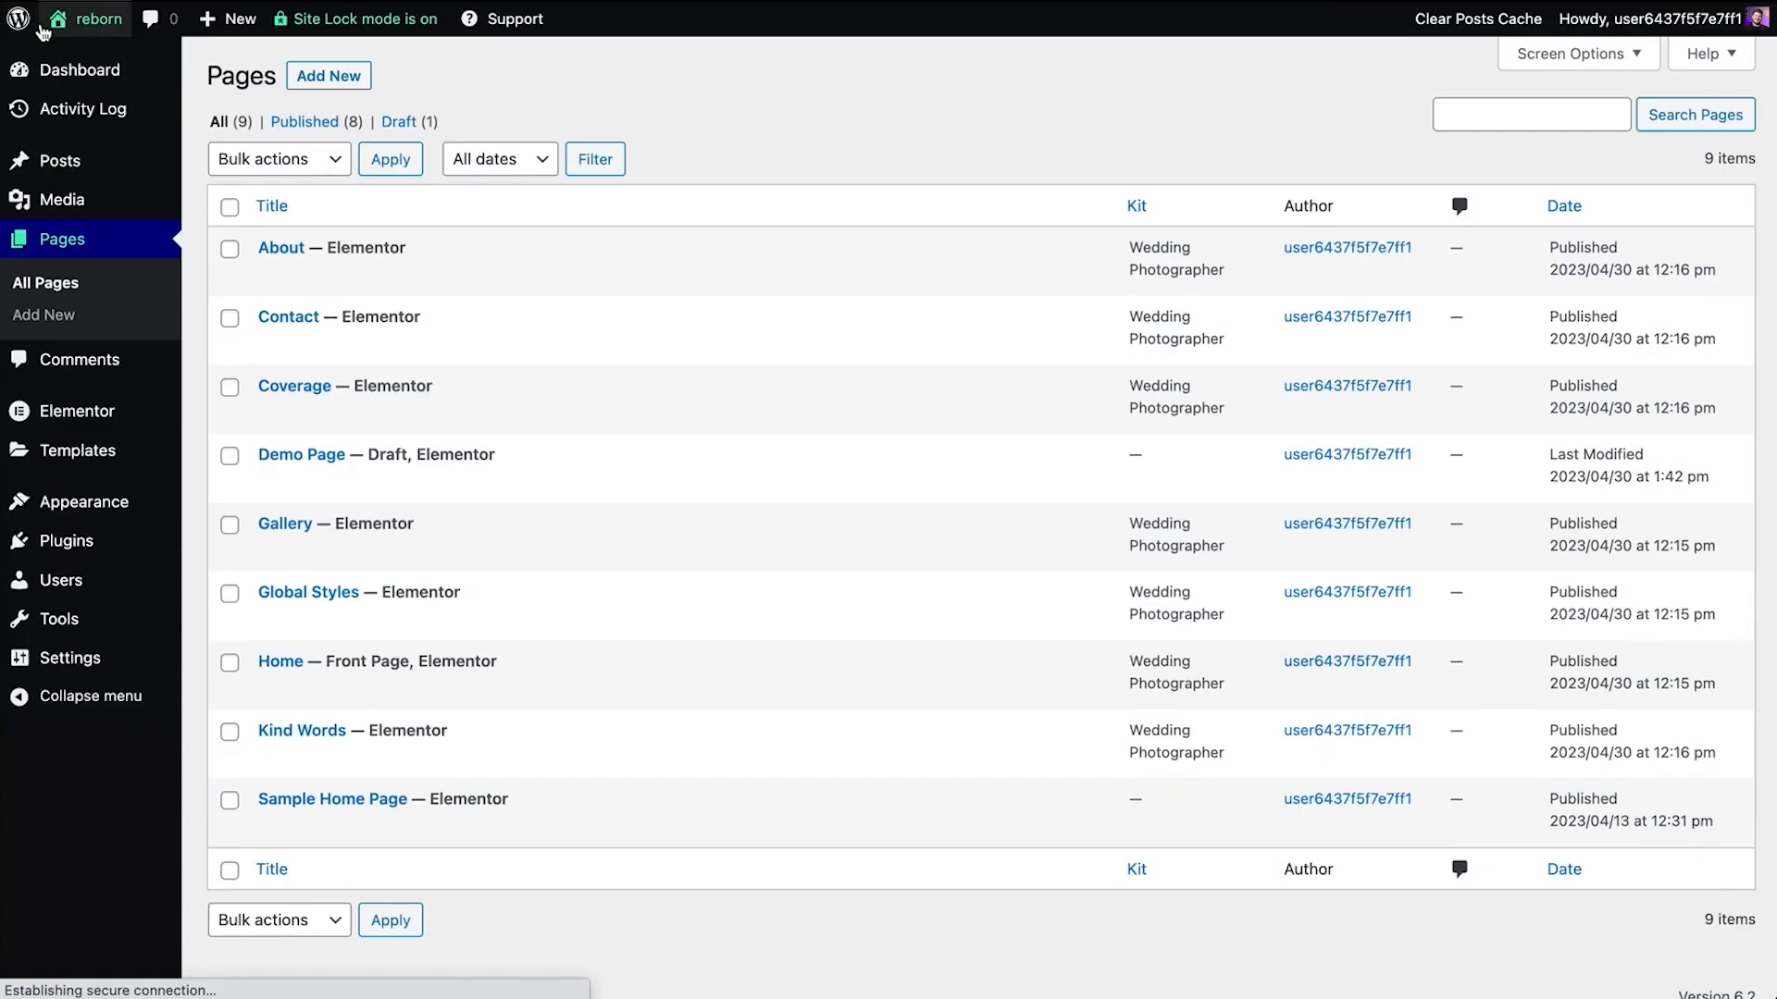
Visit the live site and review the new colors and fonts on the home page, from the hero through Kind Words
mouse_move(88, 23)
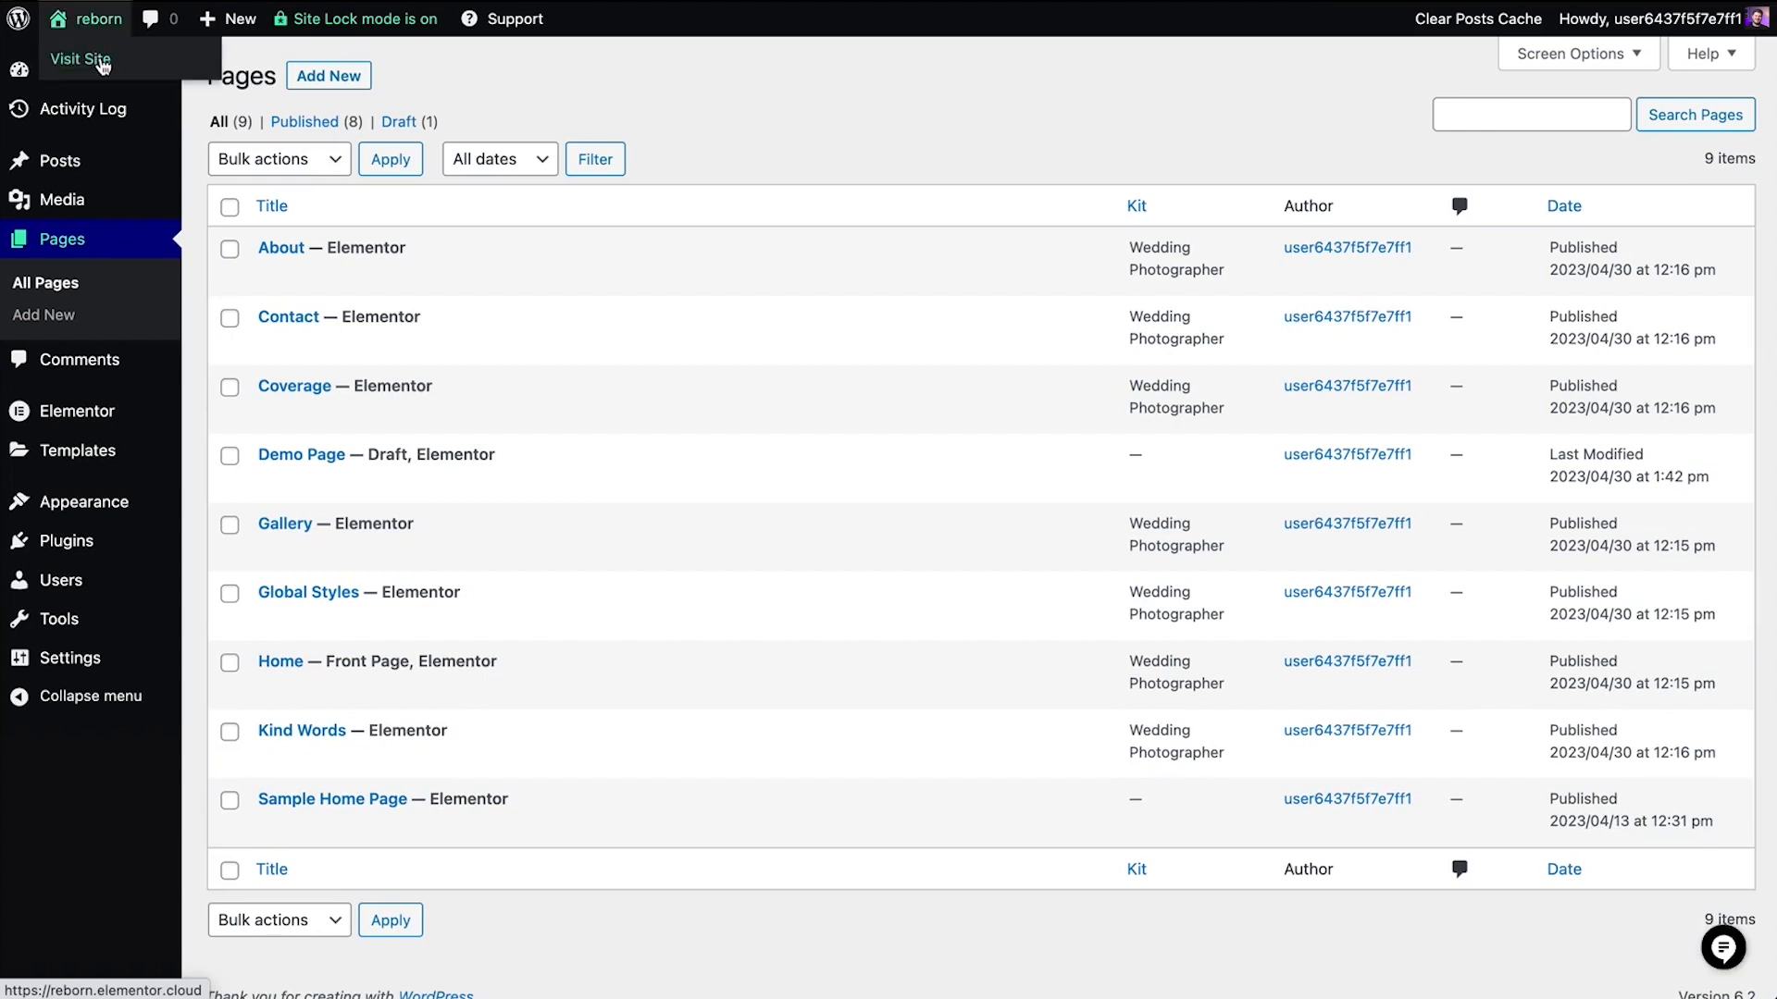
left_click(82, 58)
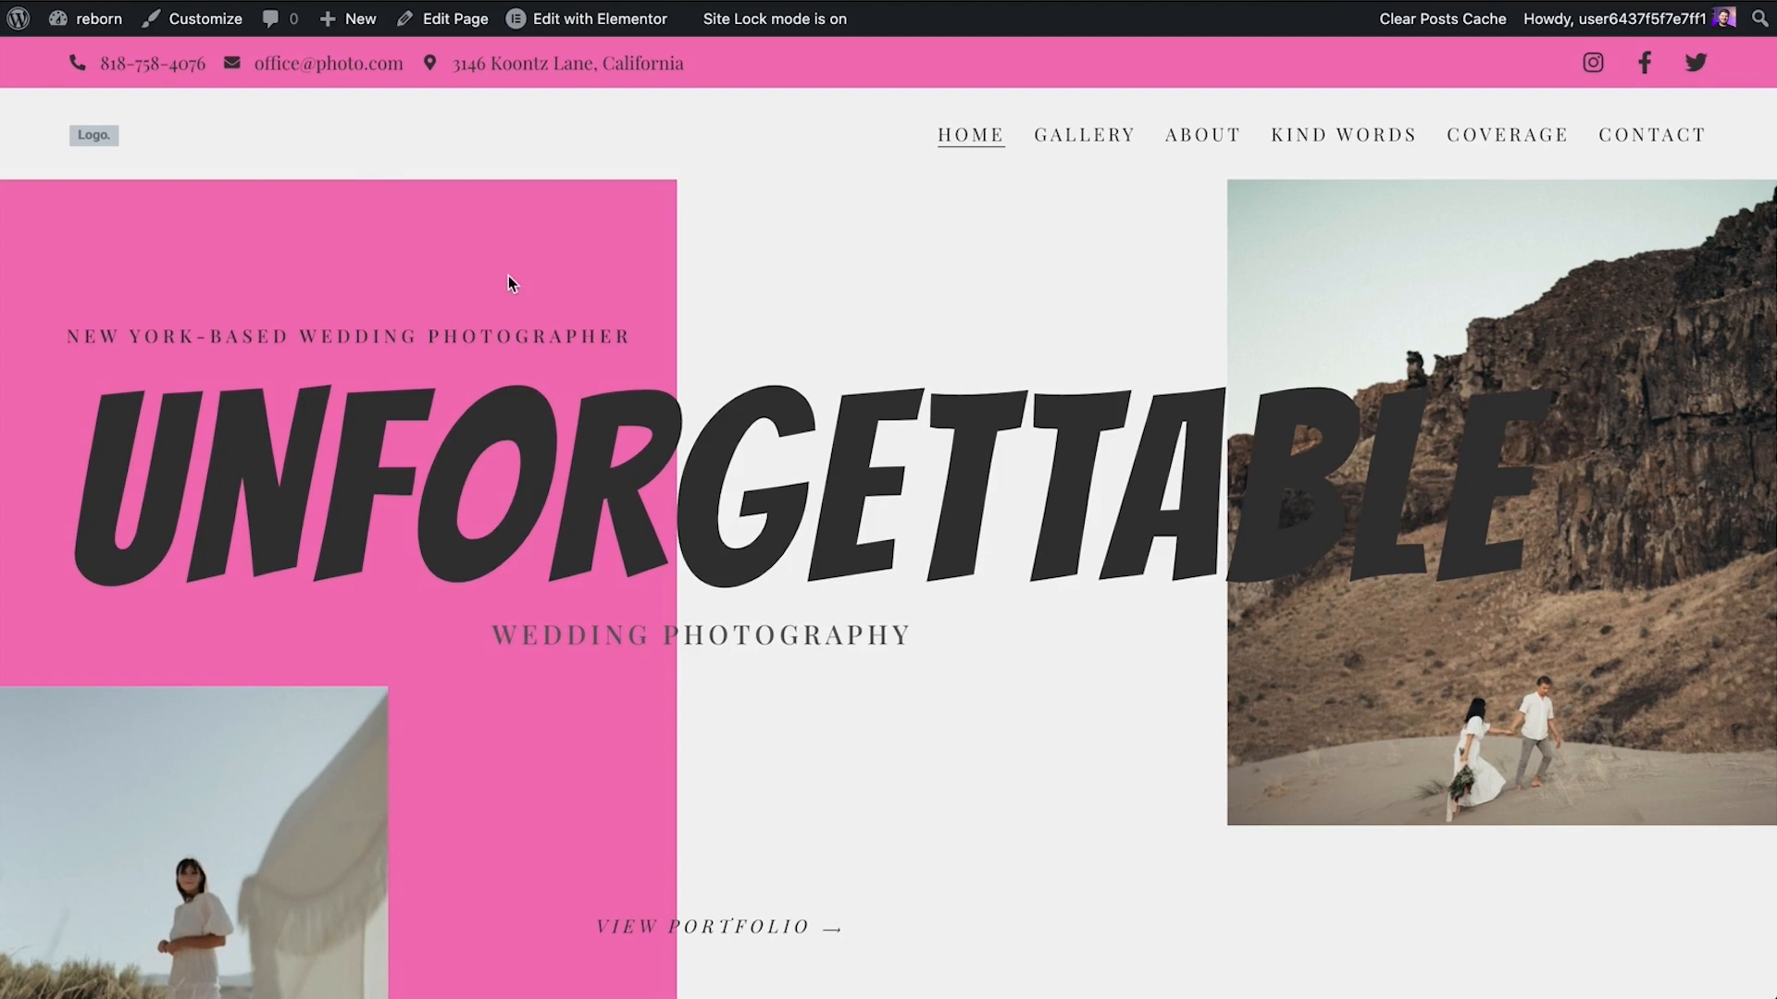
scroll(508, 275, "down", 5)
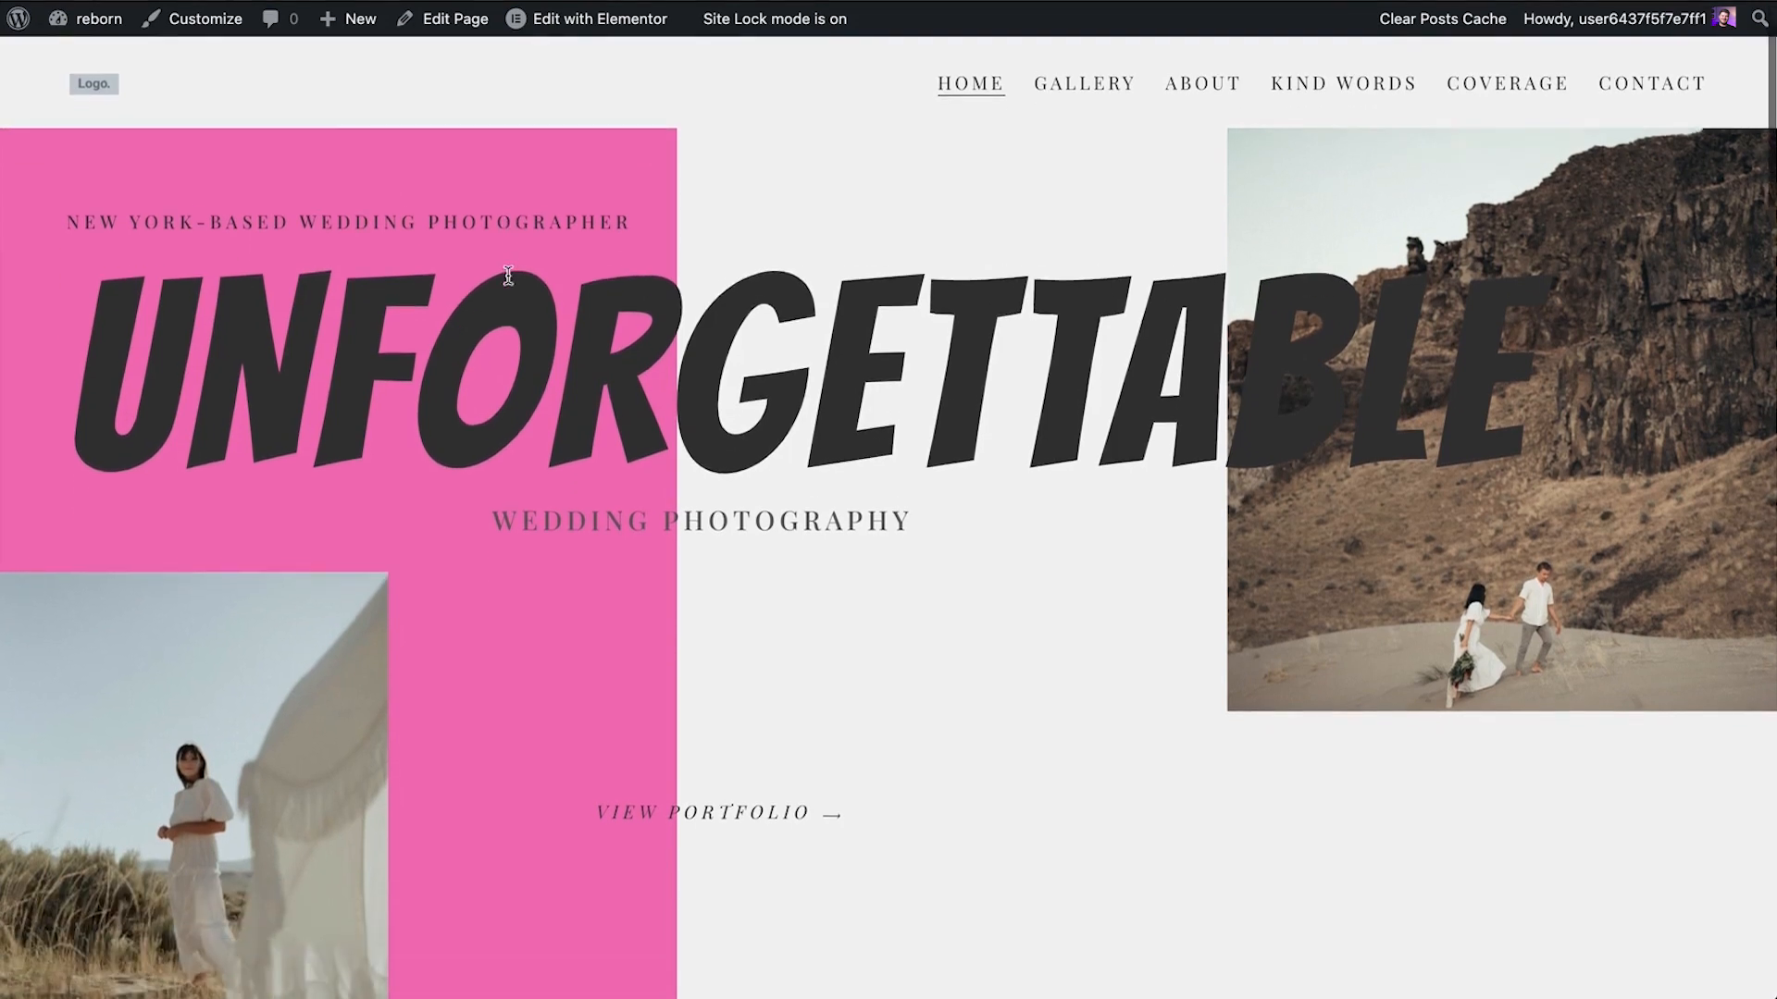
scroll(508, 275, "down", 6)
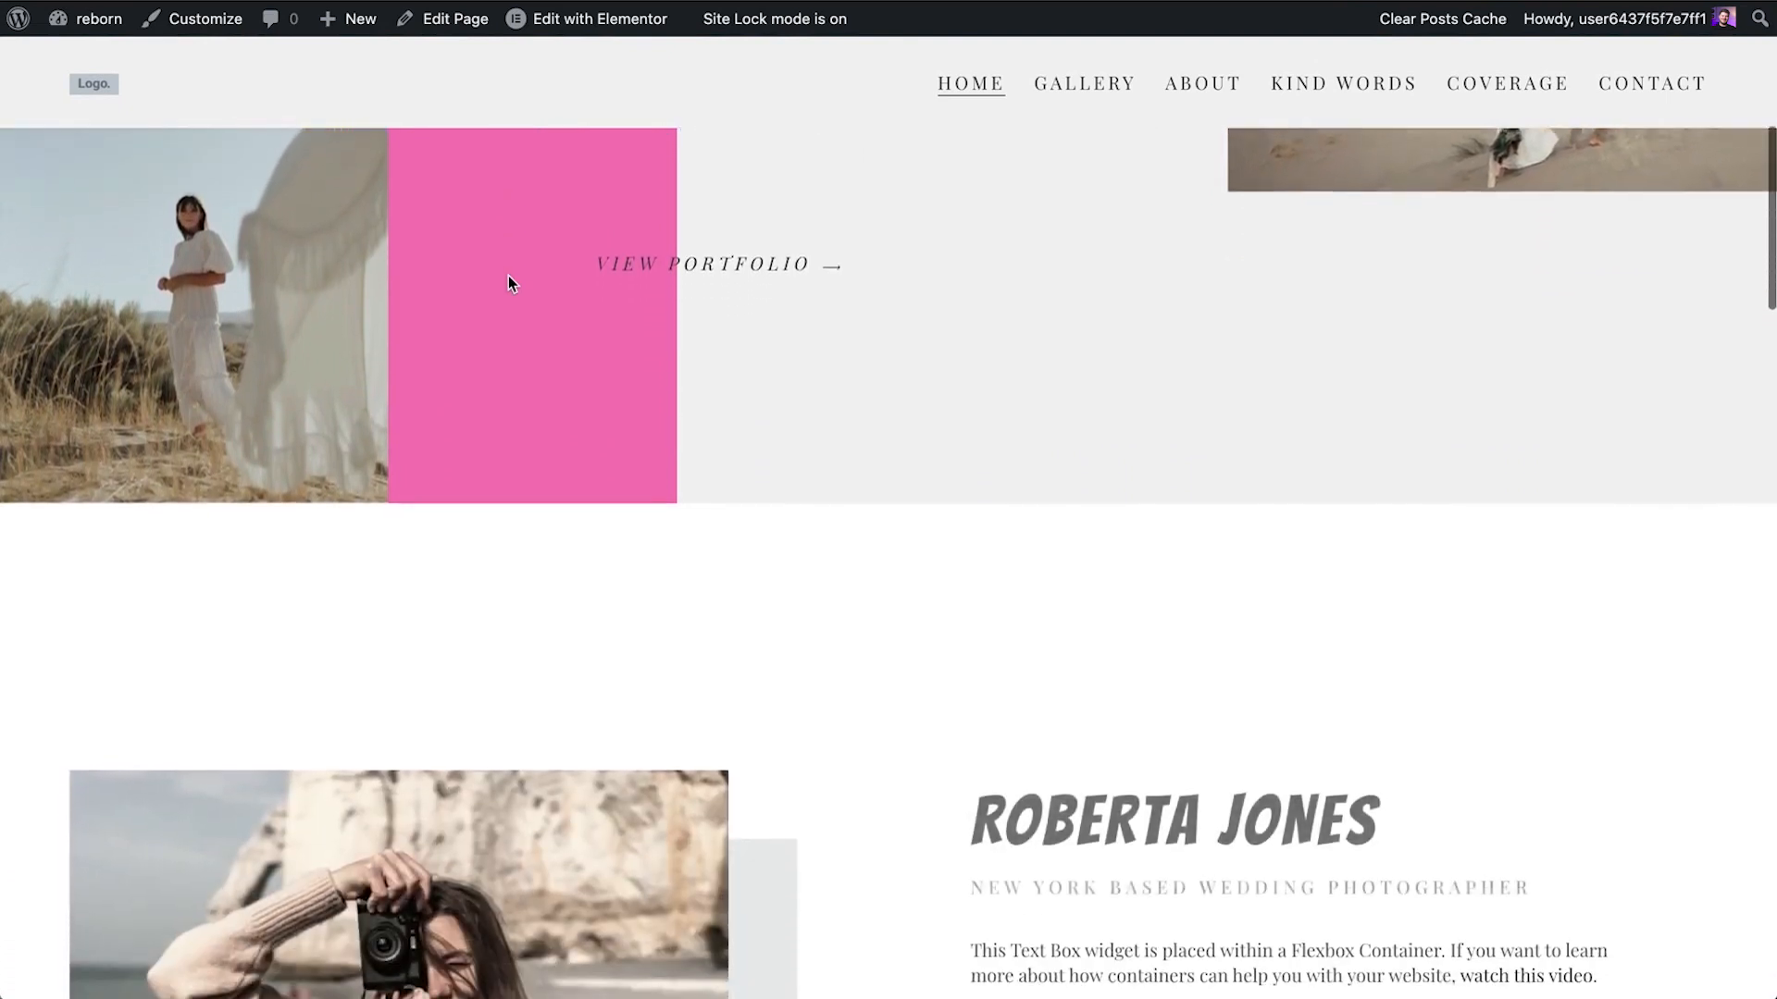
scroll(508, 278, "down", 6)
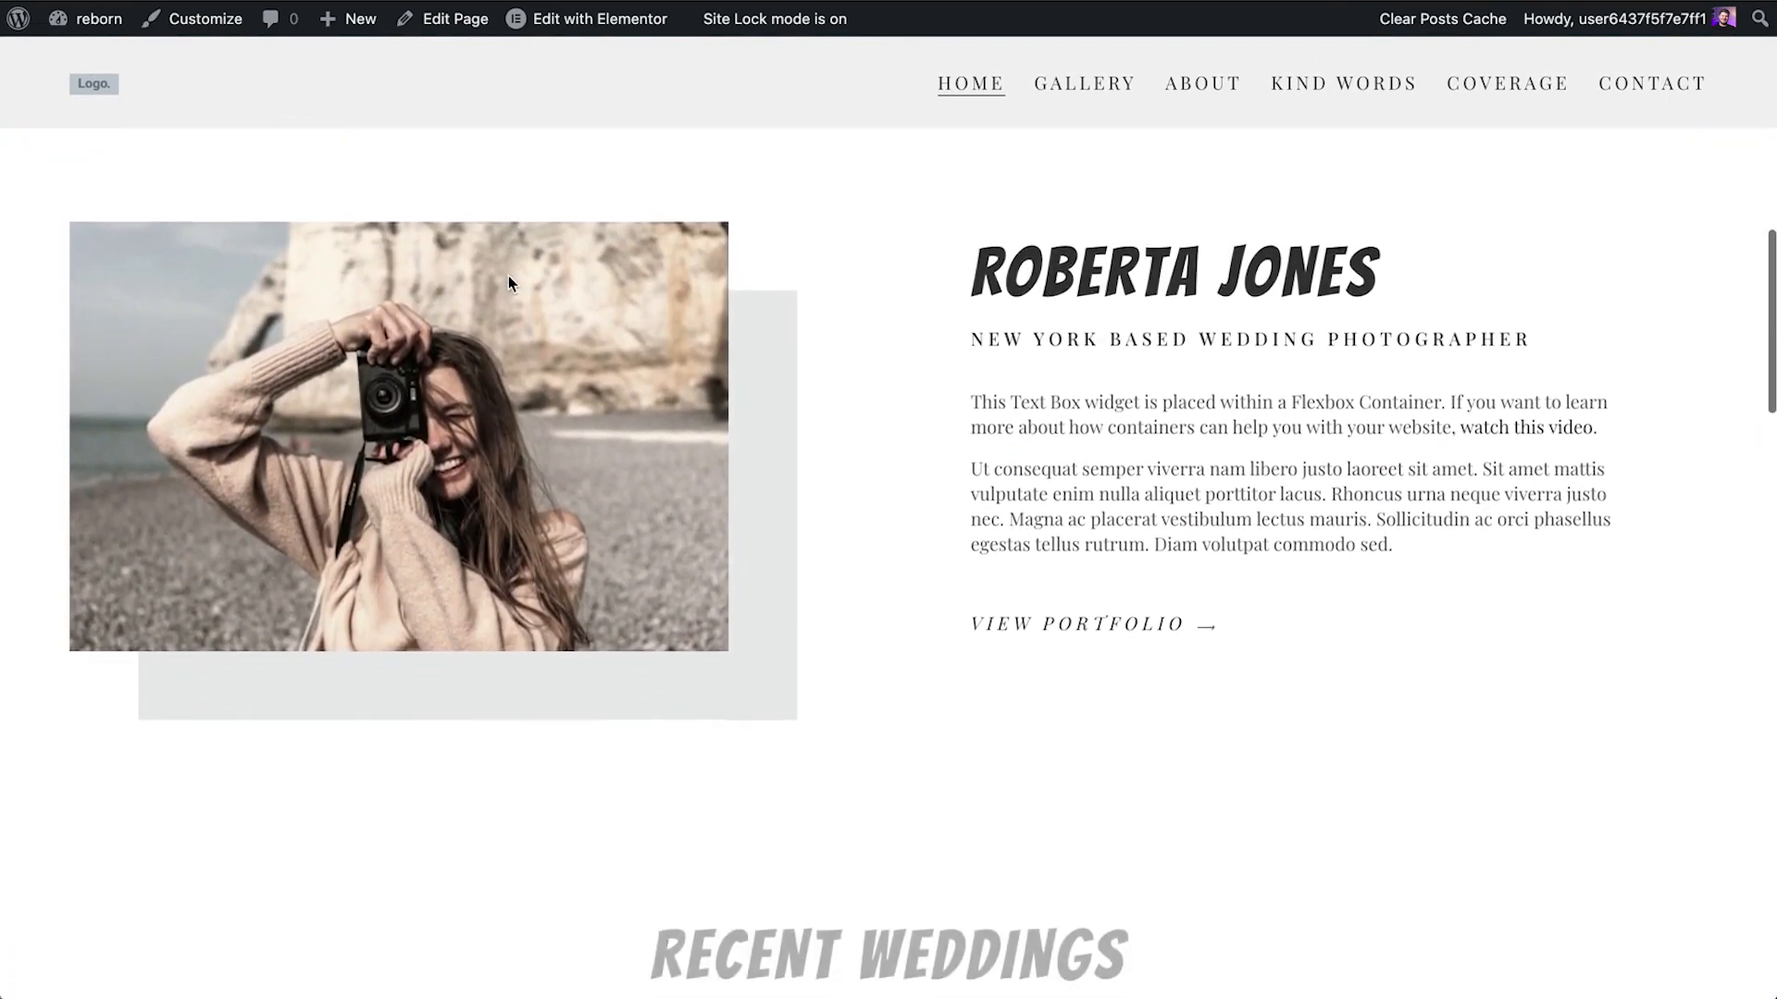
scroll(508, 275, "down", 6)
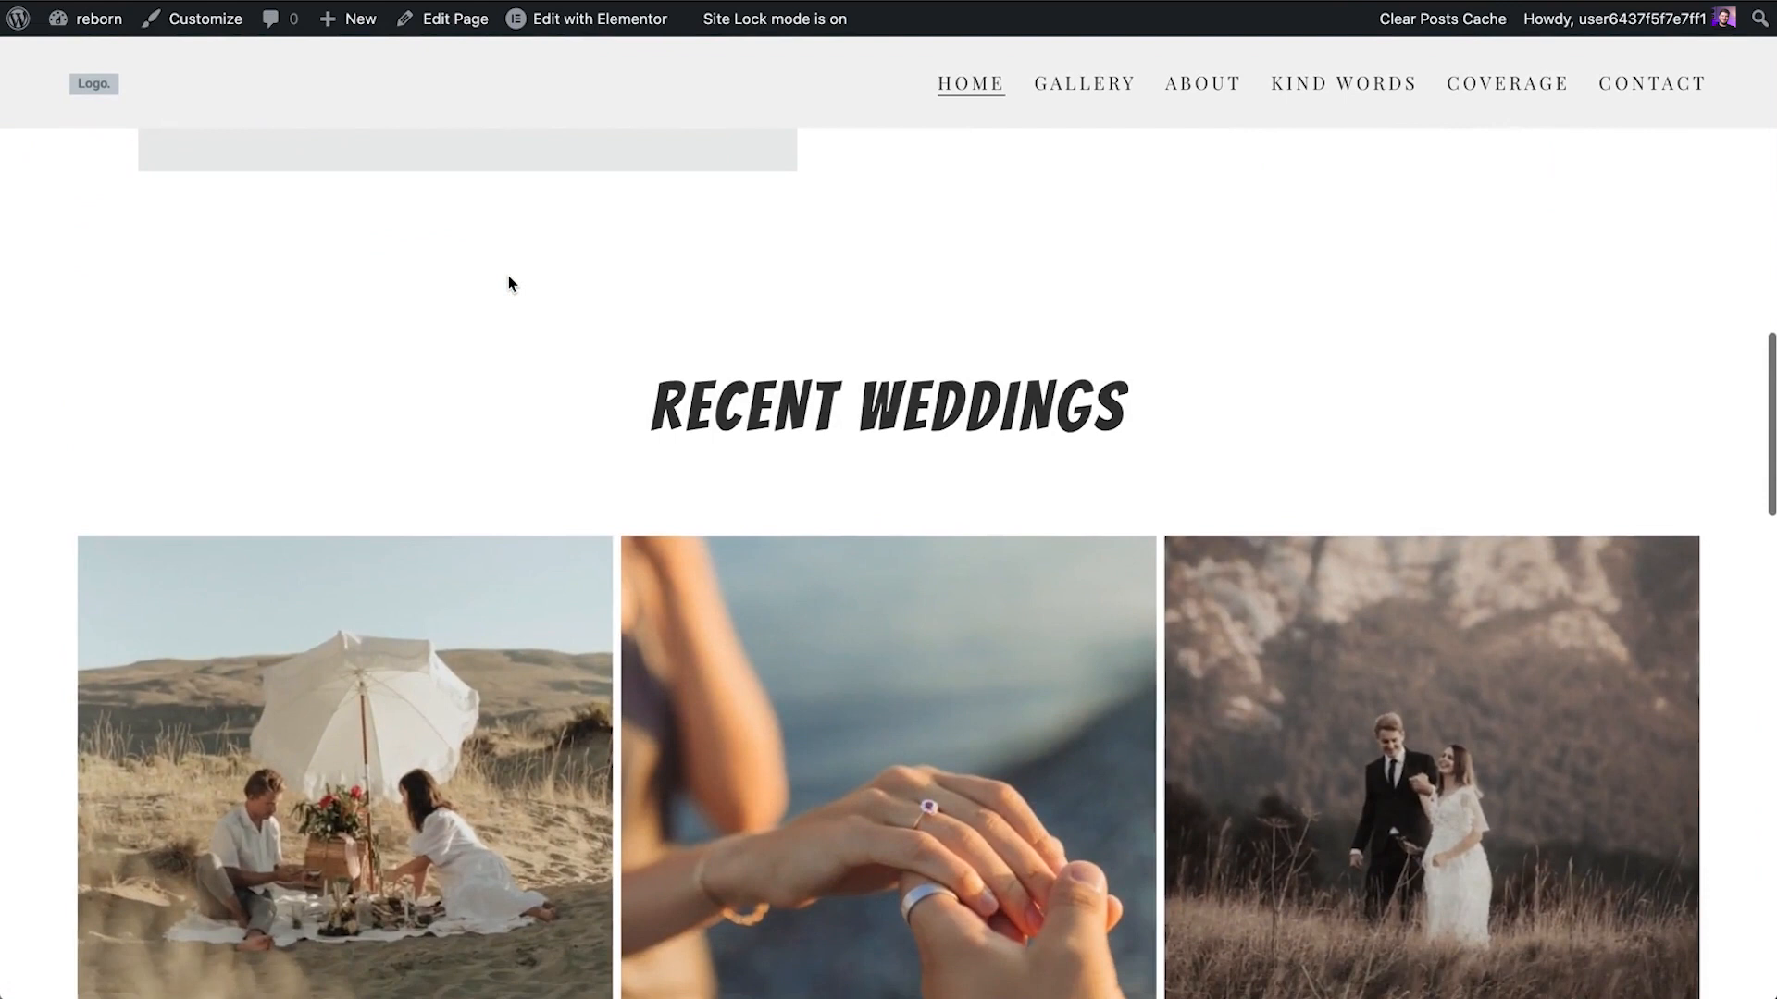
scroll(508, 279, "down", 1)
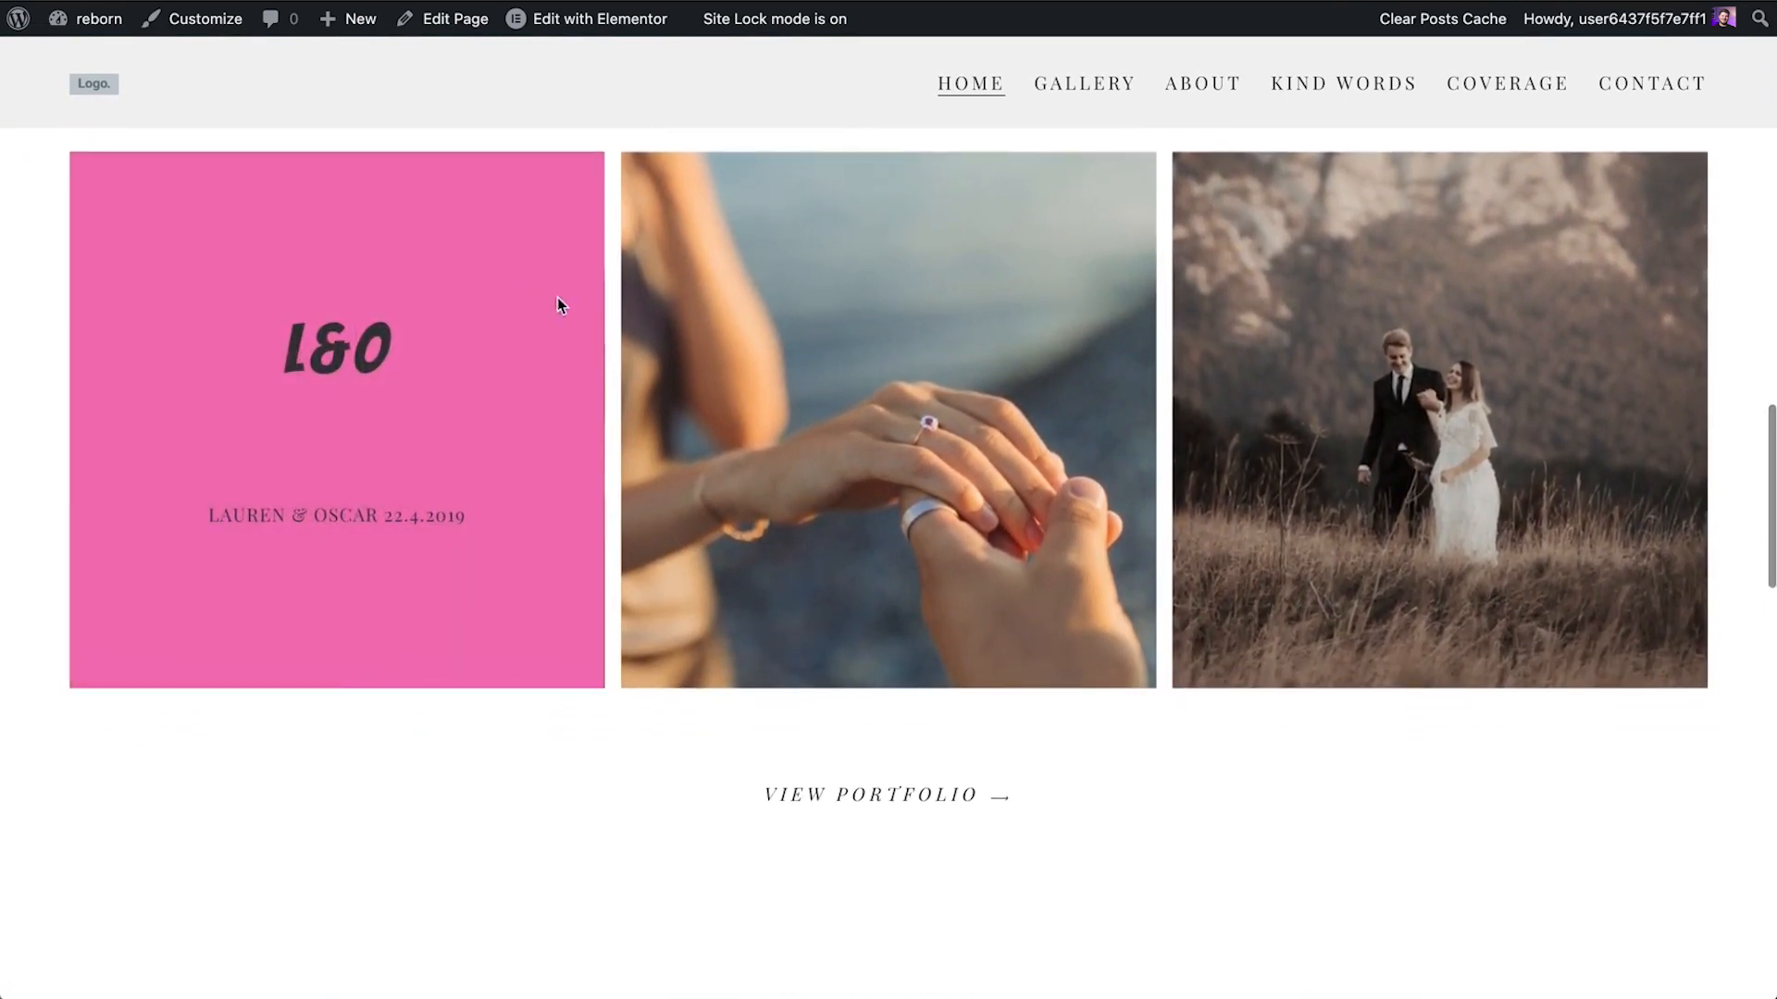
scroll(787, 401, "down", 9)
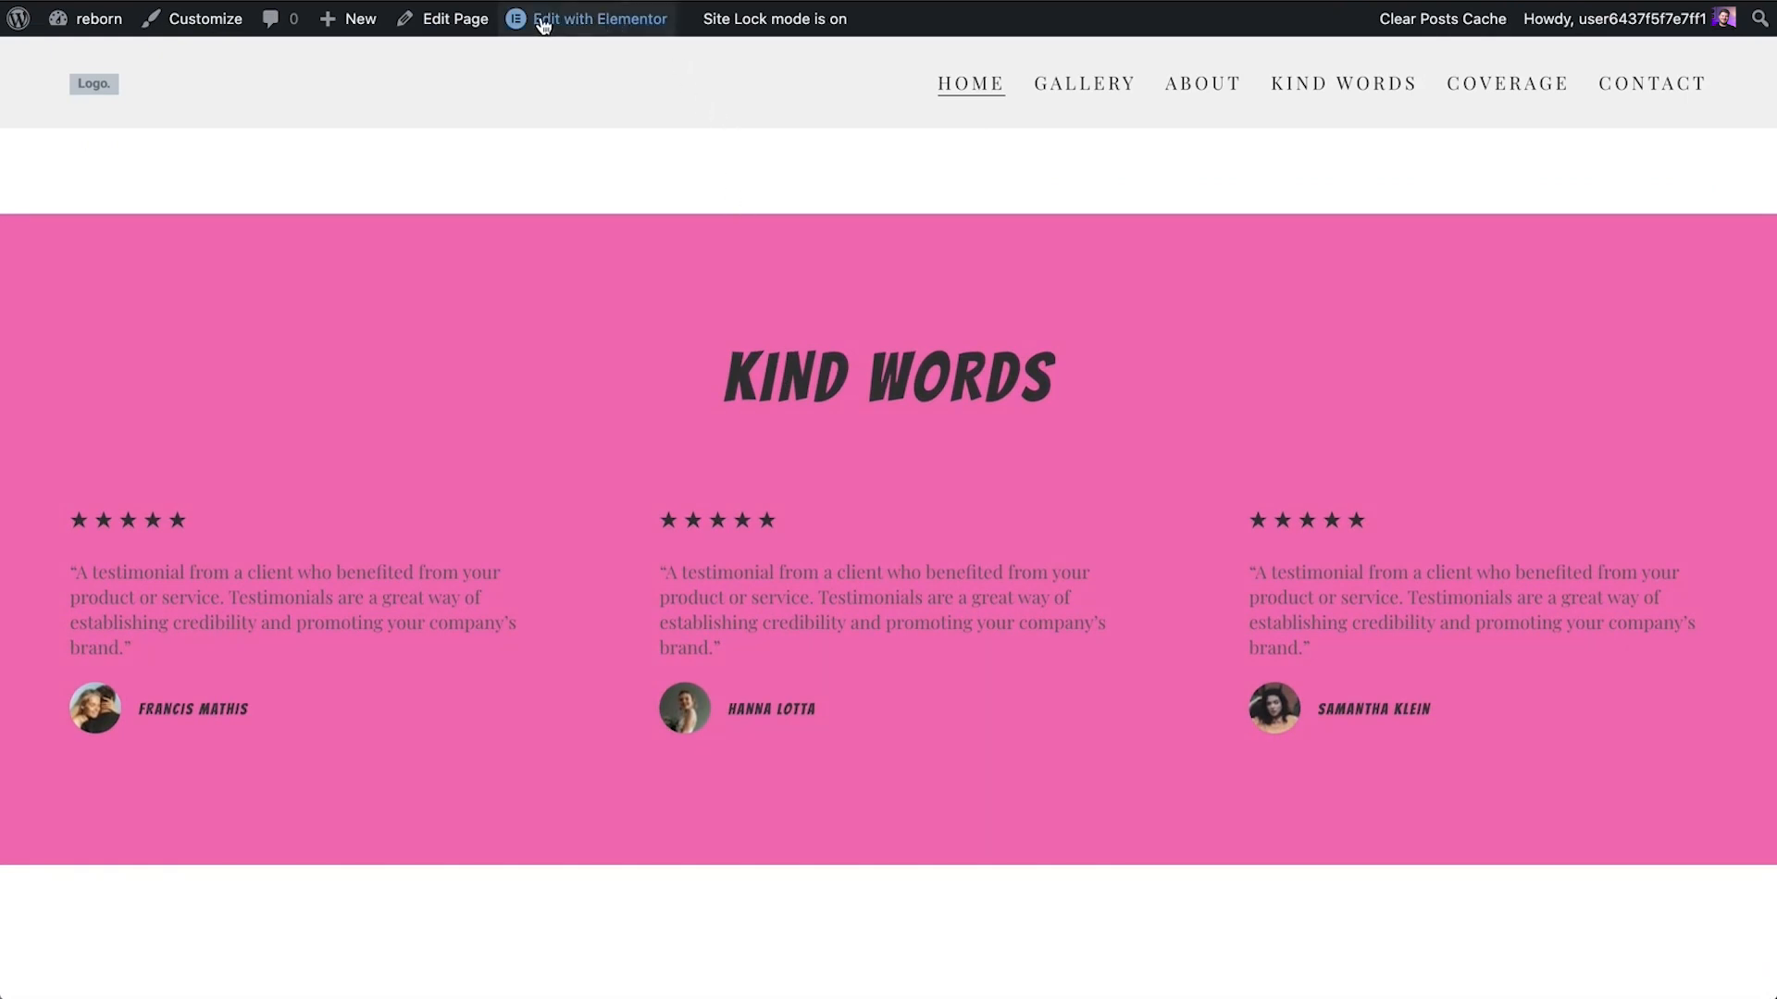
Open the home page for editing in Elementor and select the title text of the hero's "Unforgettable" icon box
mouse_move(544, 25)
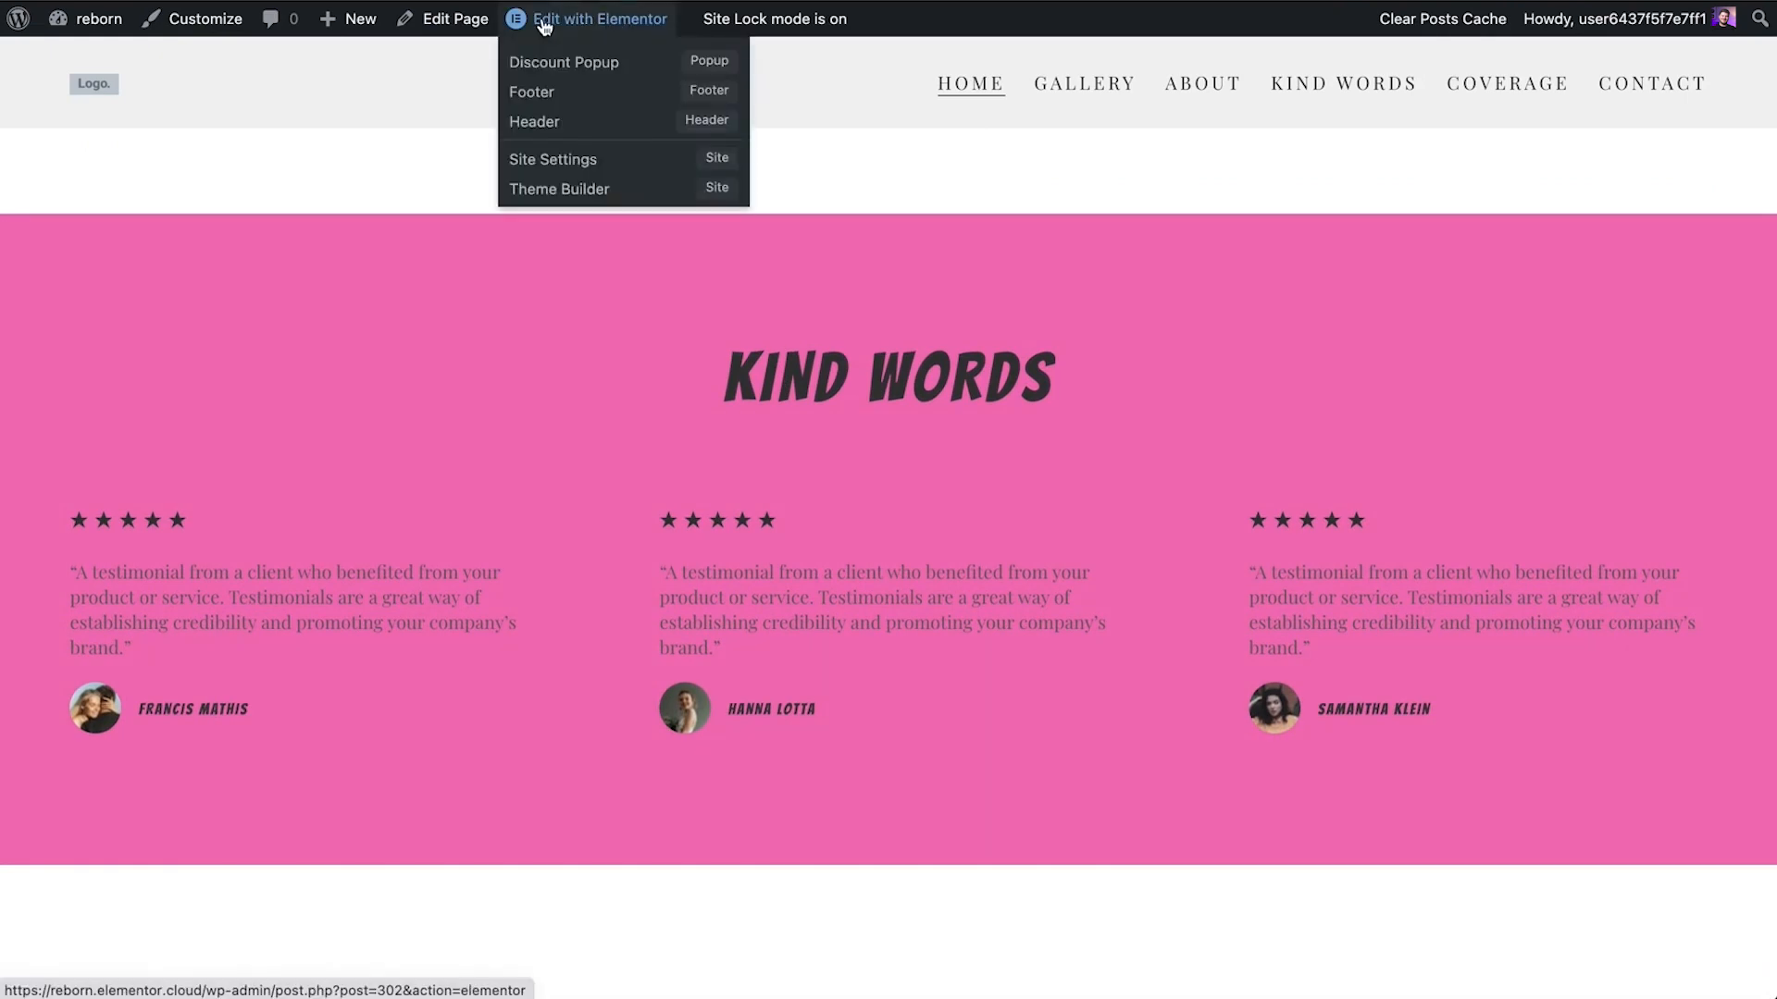
left_click(544, 21)
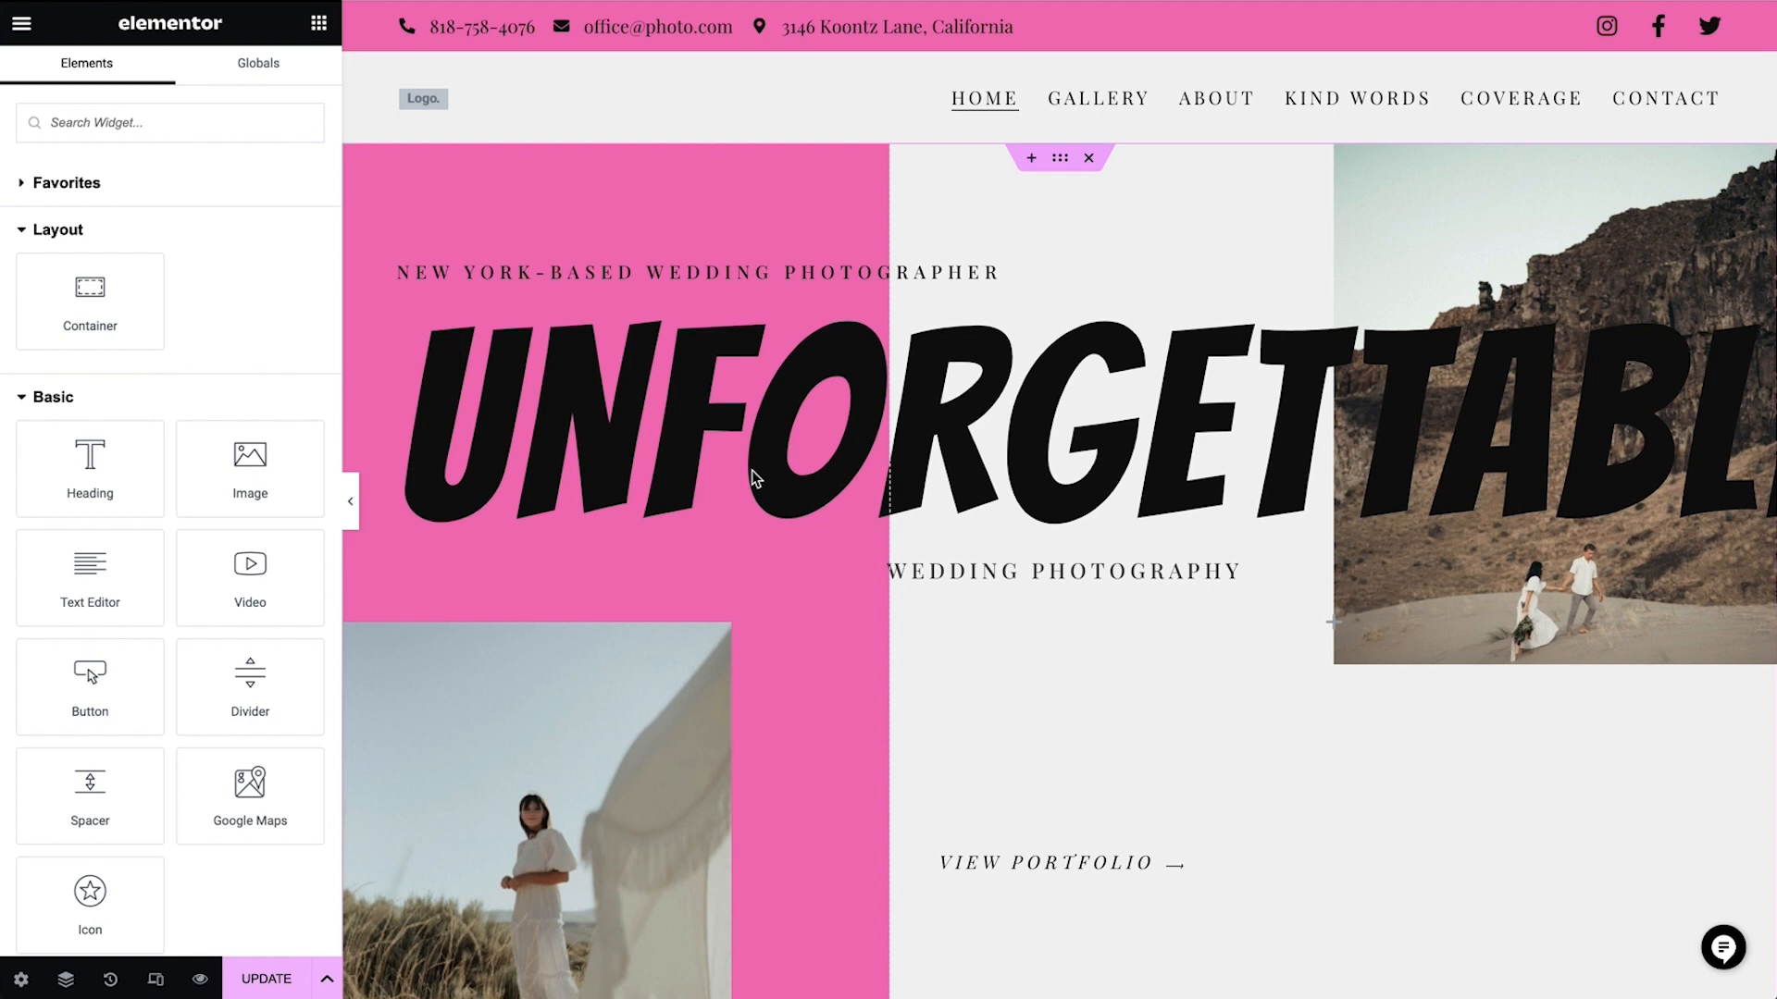
left_click(545, 422)
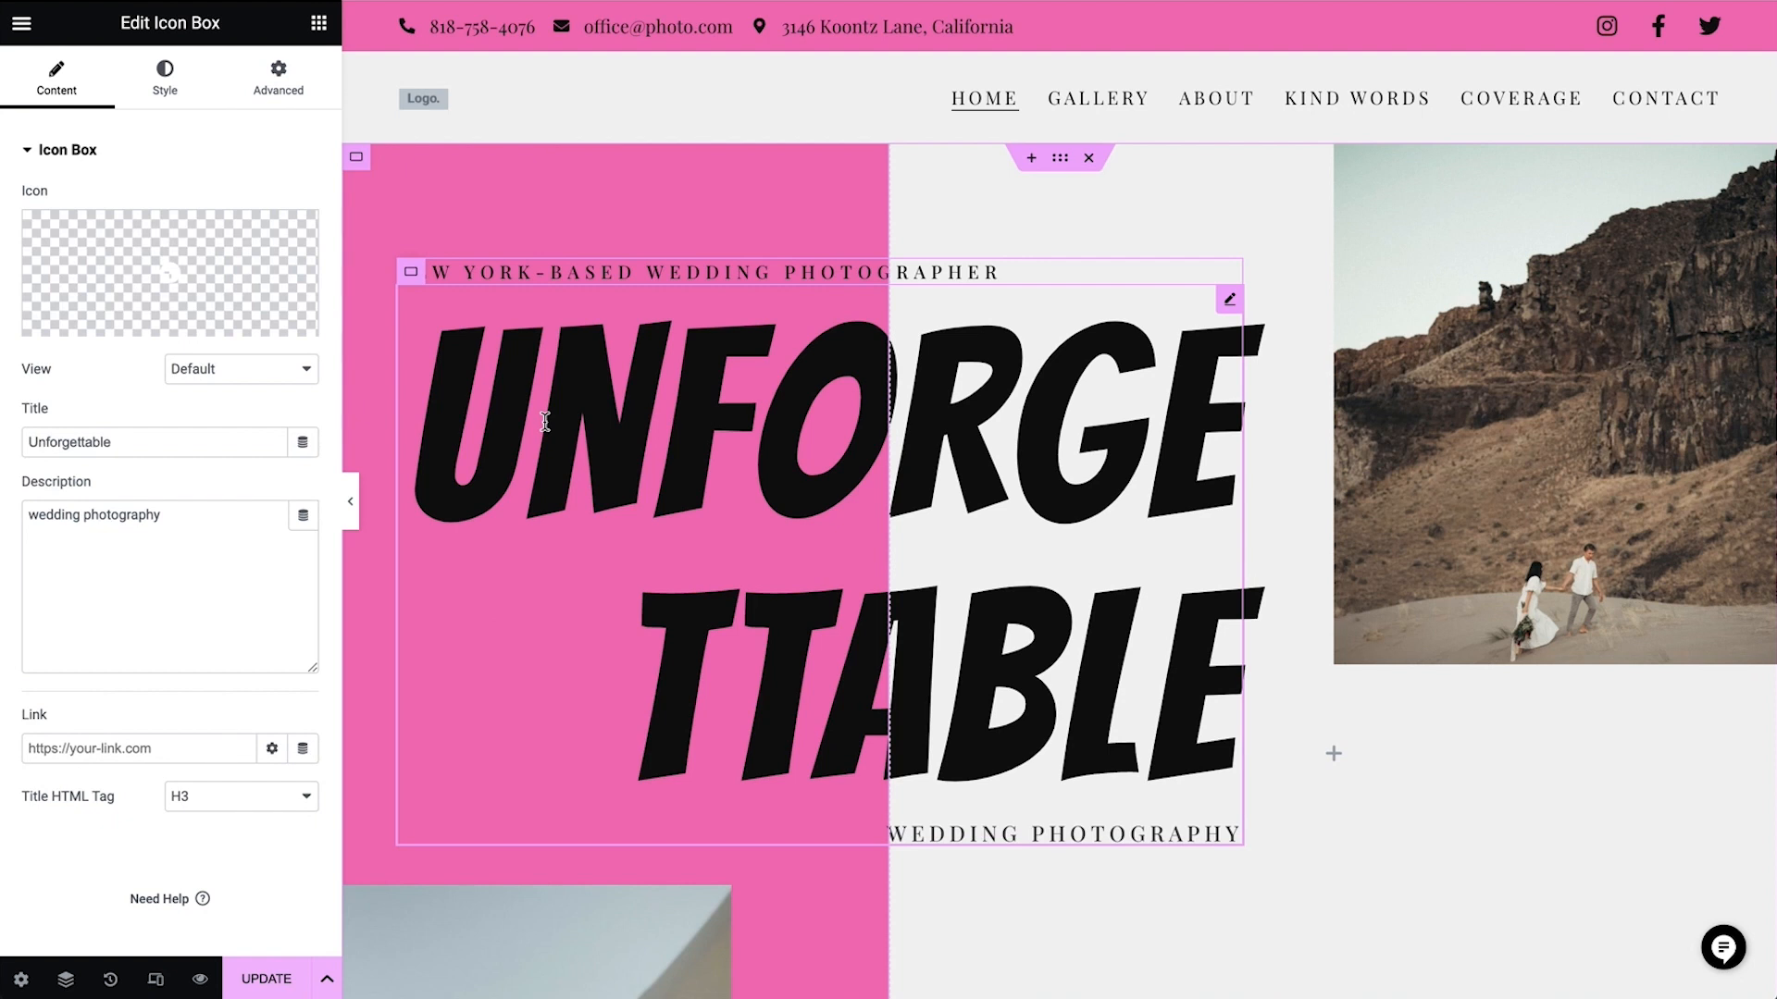
left_click(155, 445)
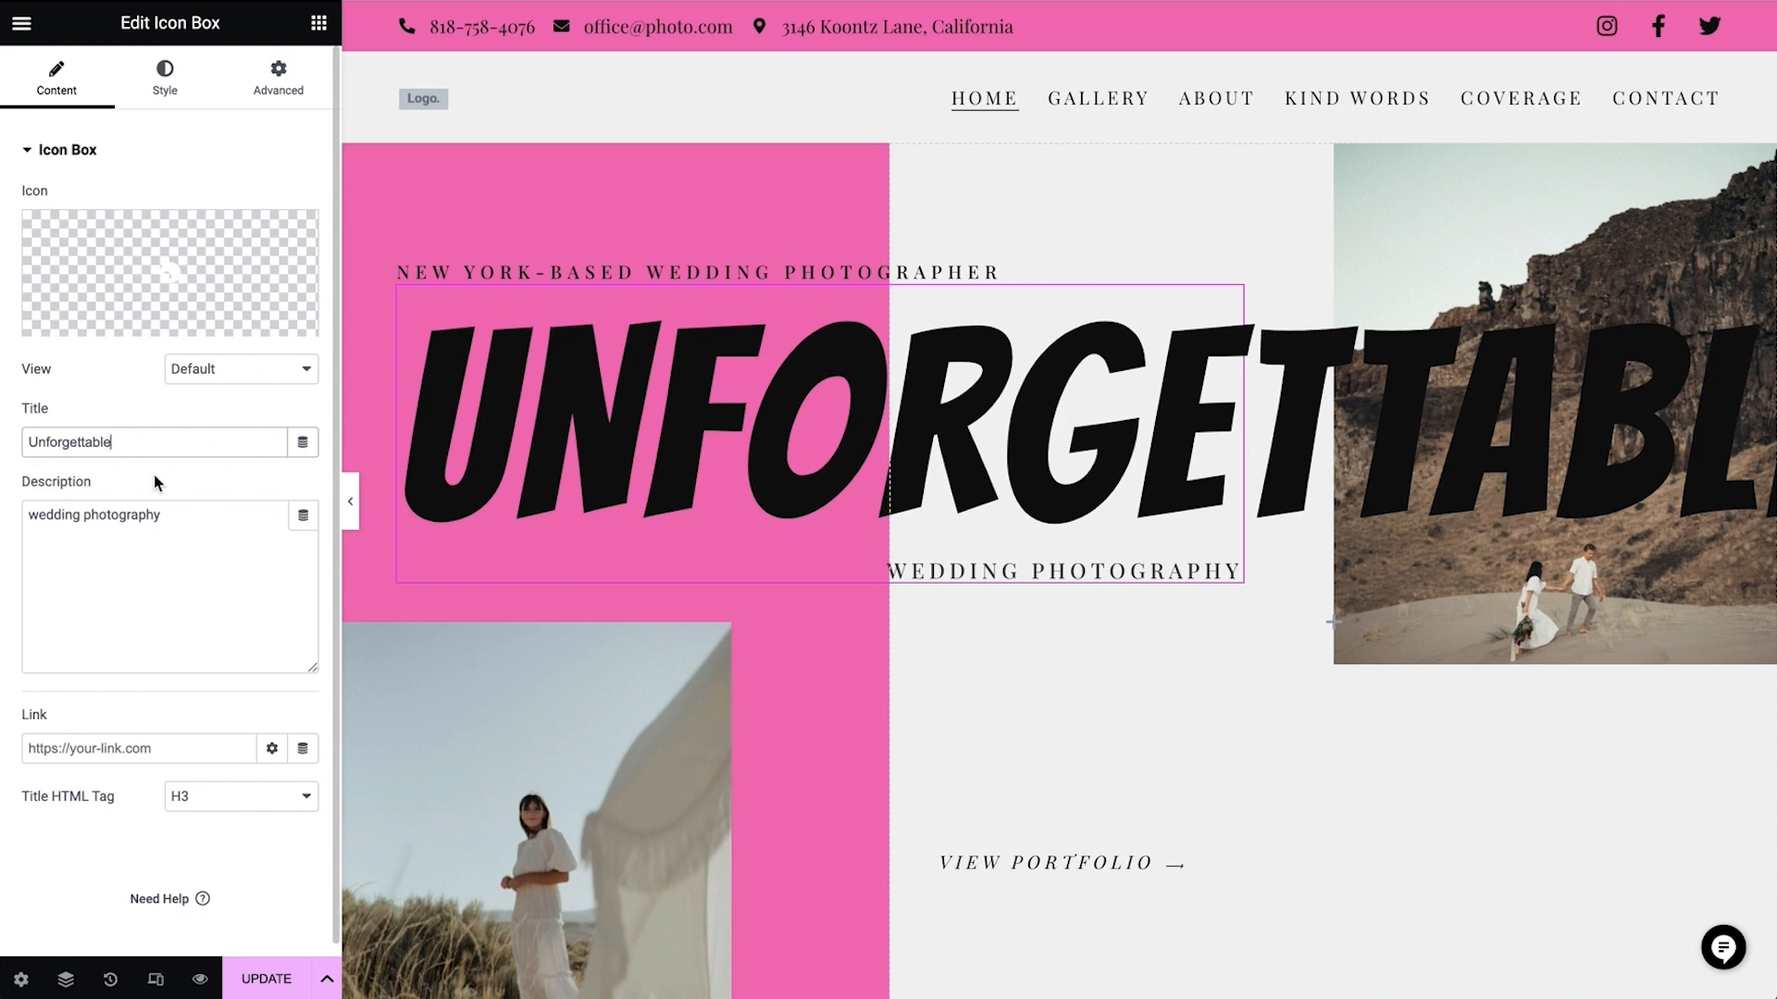
Show the Navigator and place it as a floating window over the lower part of the hero, clear of the title
left_click(74, 985)
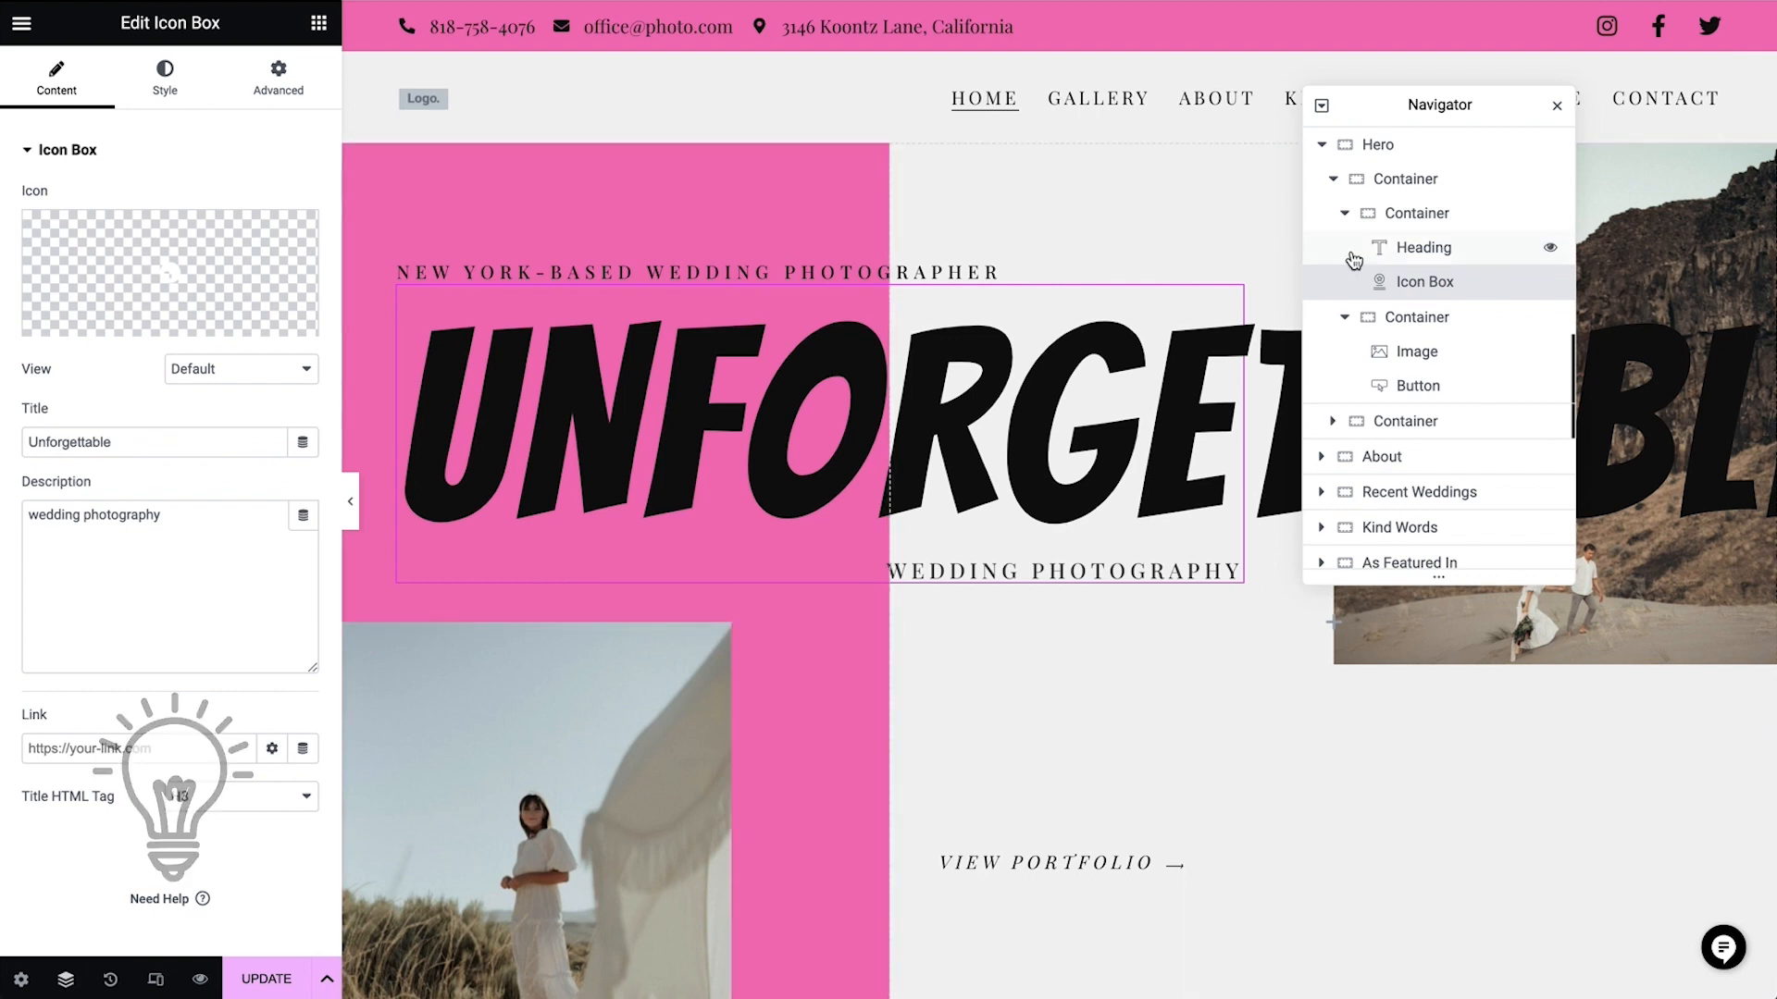
left_click_drag(1497, 111, 1736, 175)
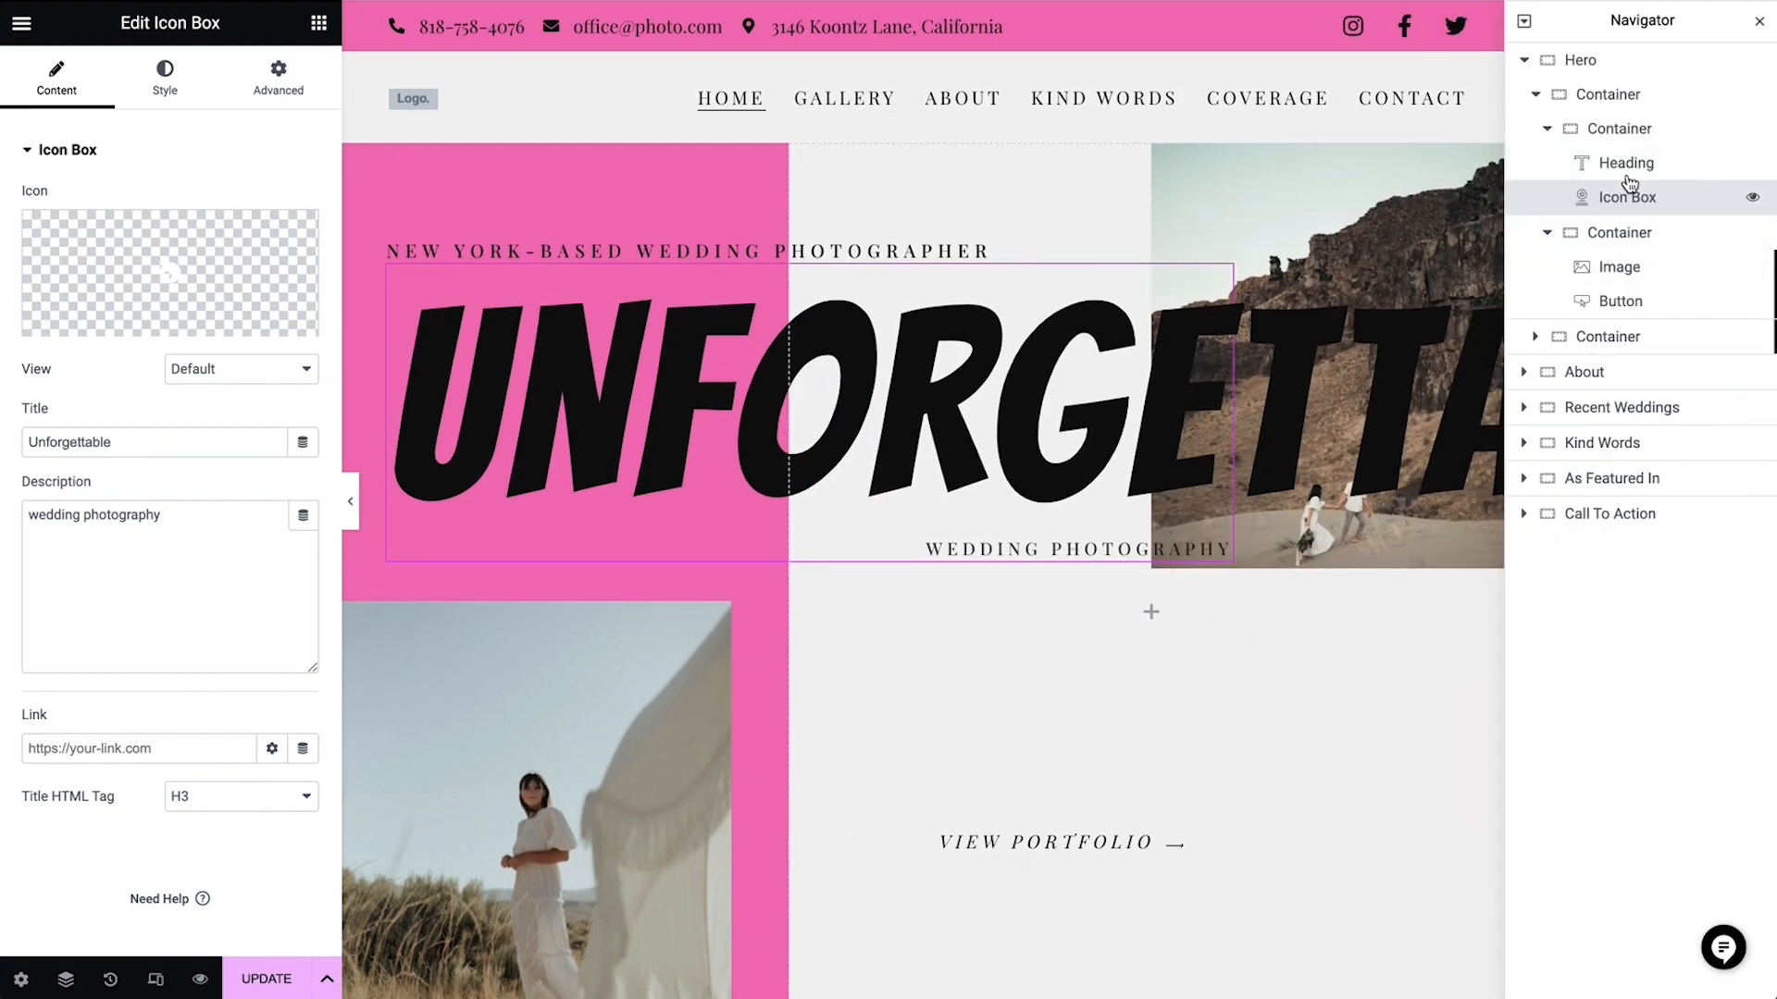
left_click_drag(1668, 43, 1674, 532)
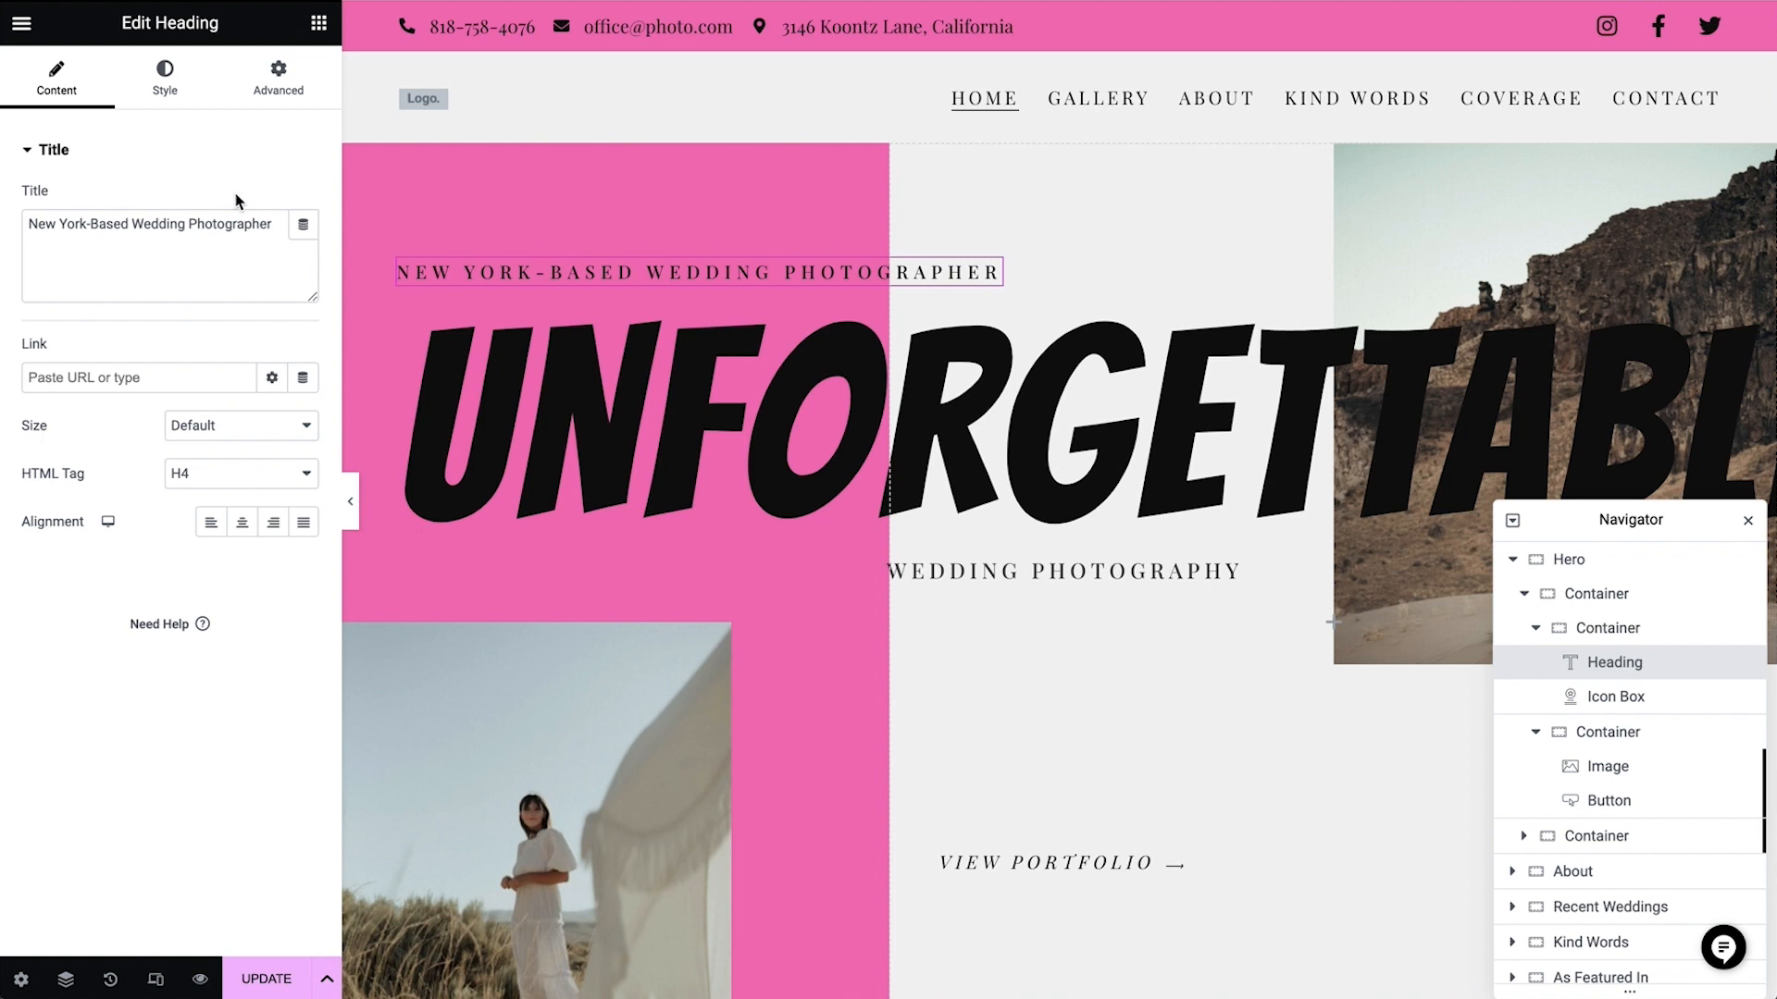
Replace the hero heading text with "London Based Social Media Consultant"
triple_click(274, 241)
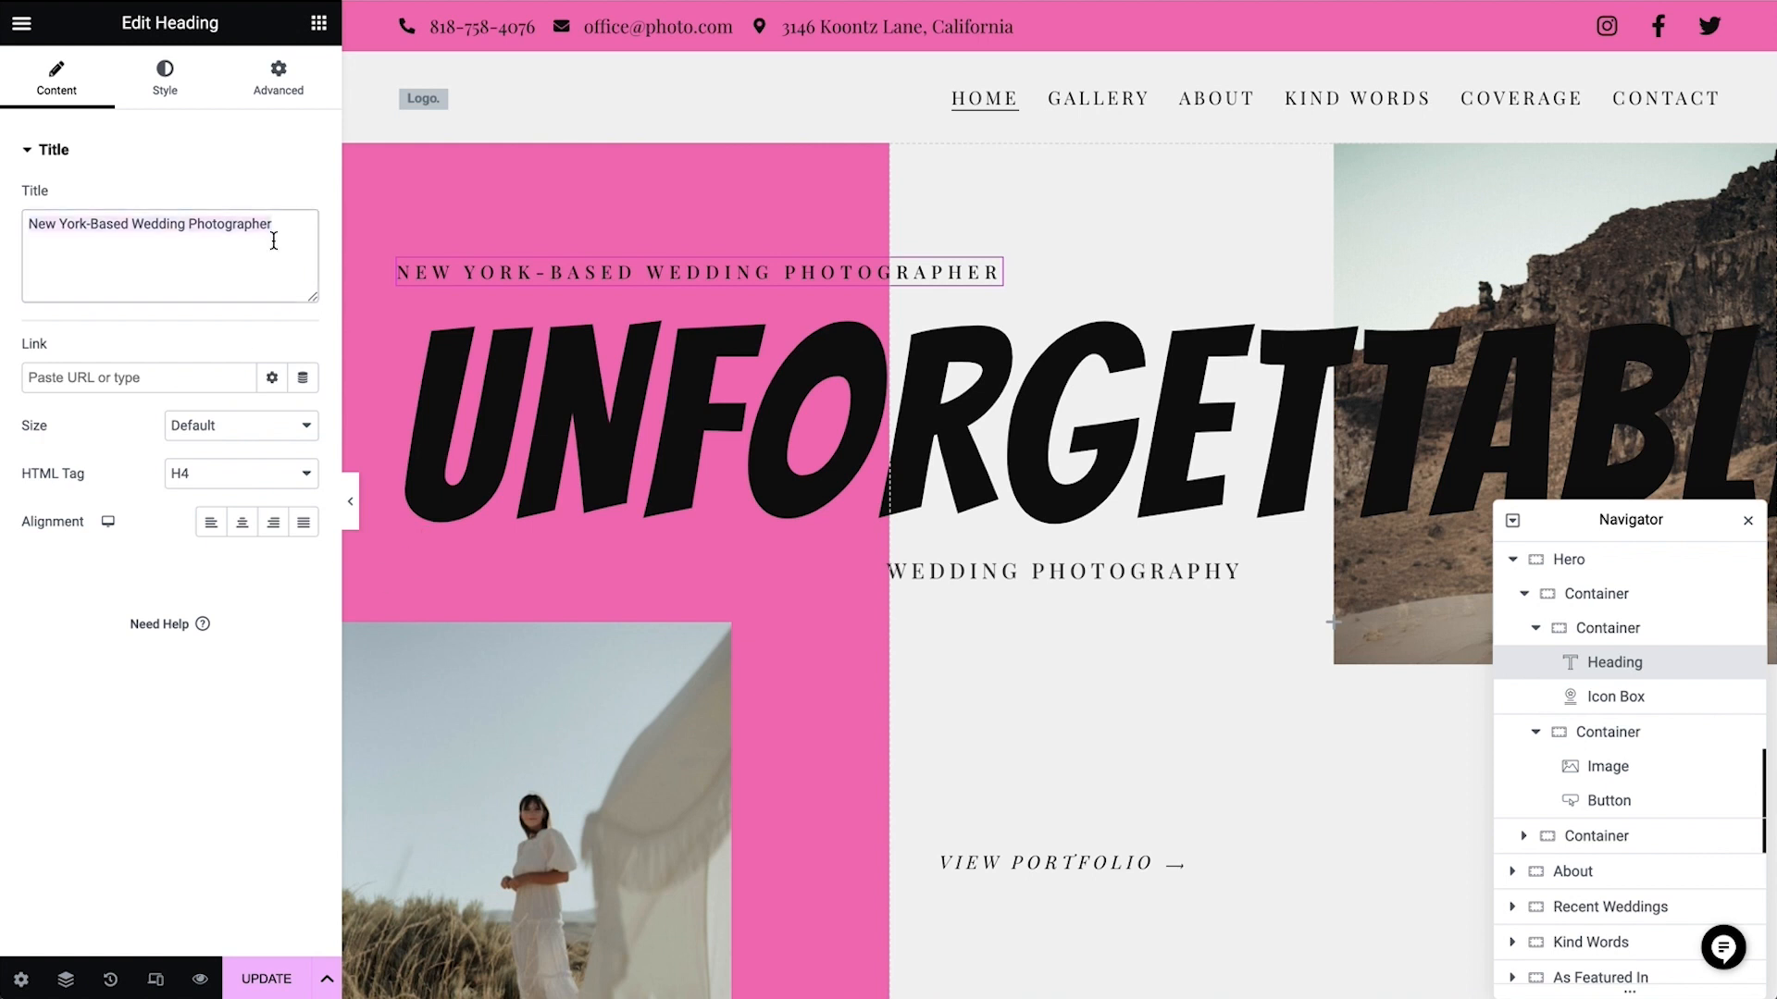
type("London Based Social Media Consultant")
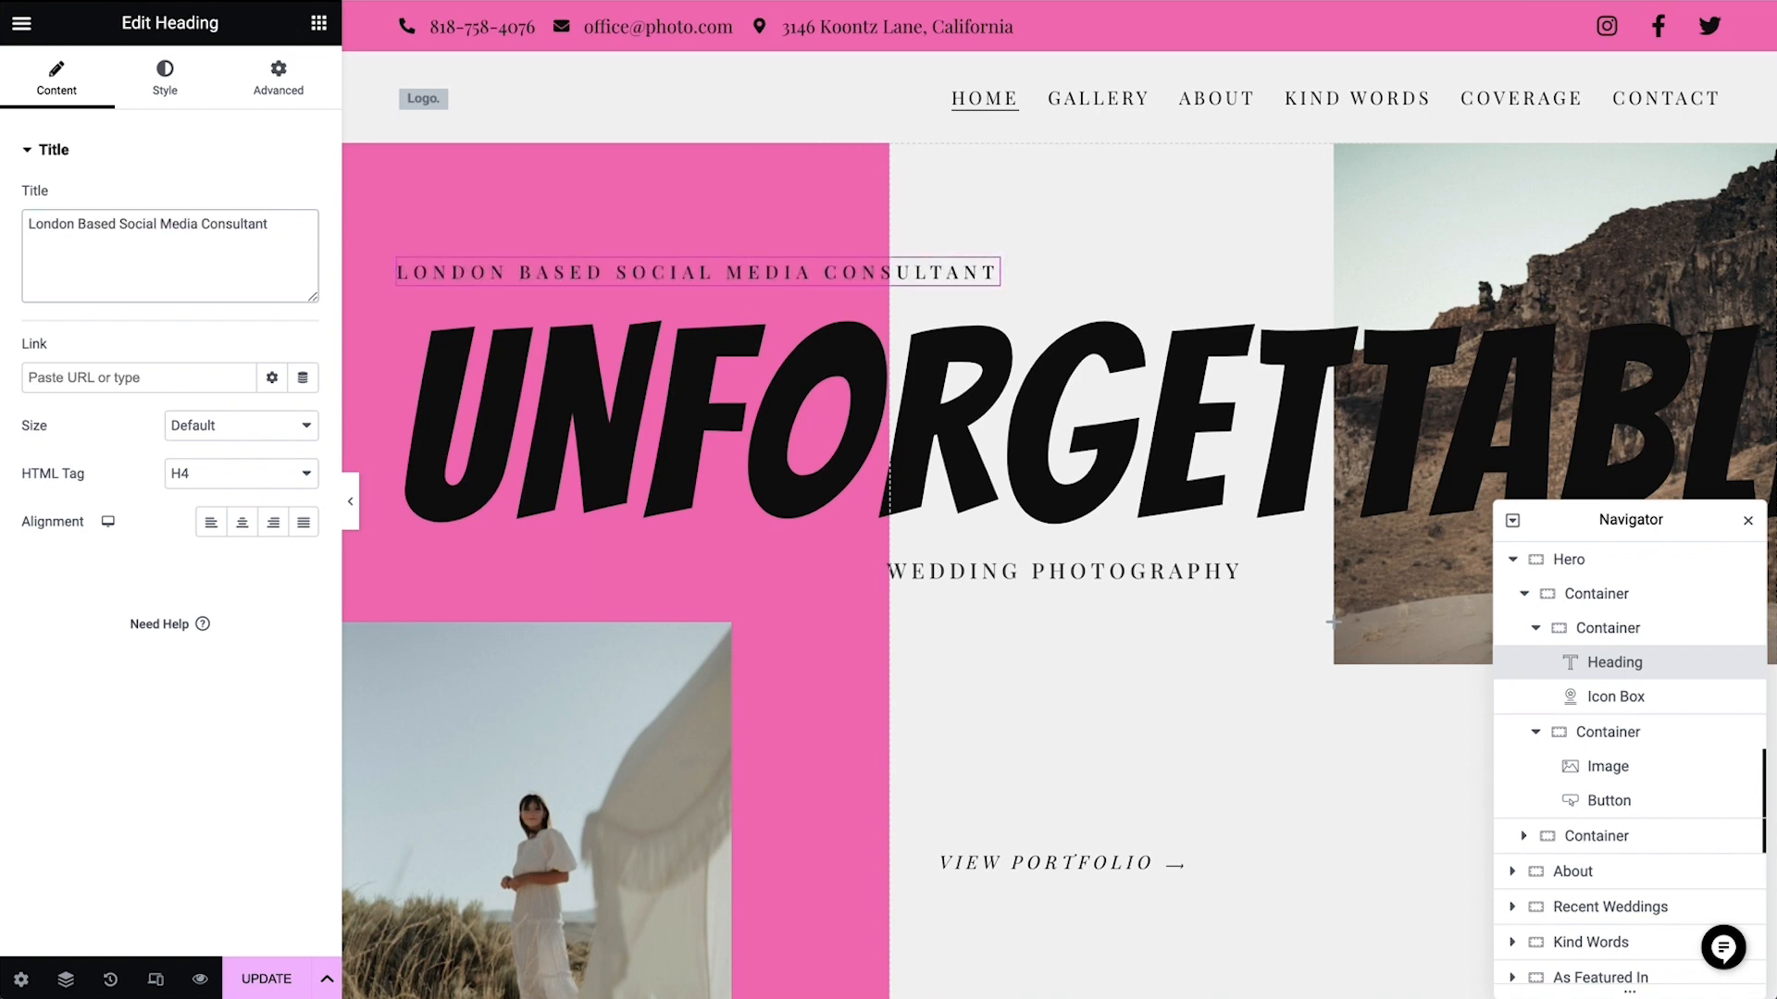
Change the hero icon box title to "Reborn" and its description to "Personal Branding"
left_click(680, 475)
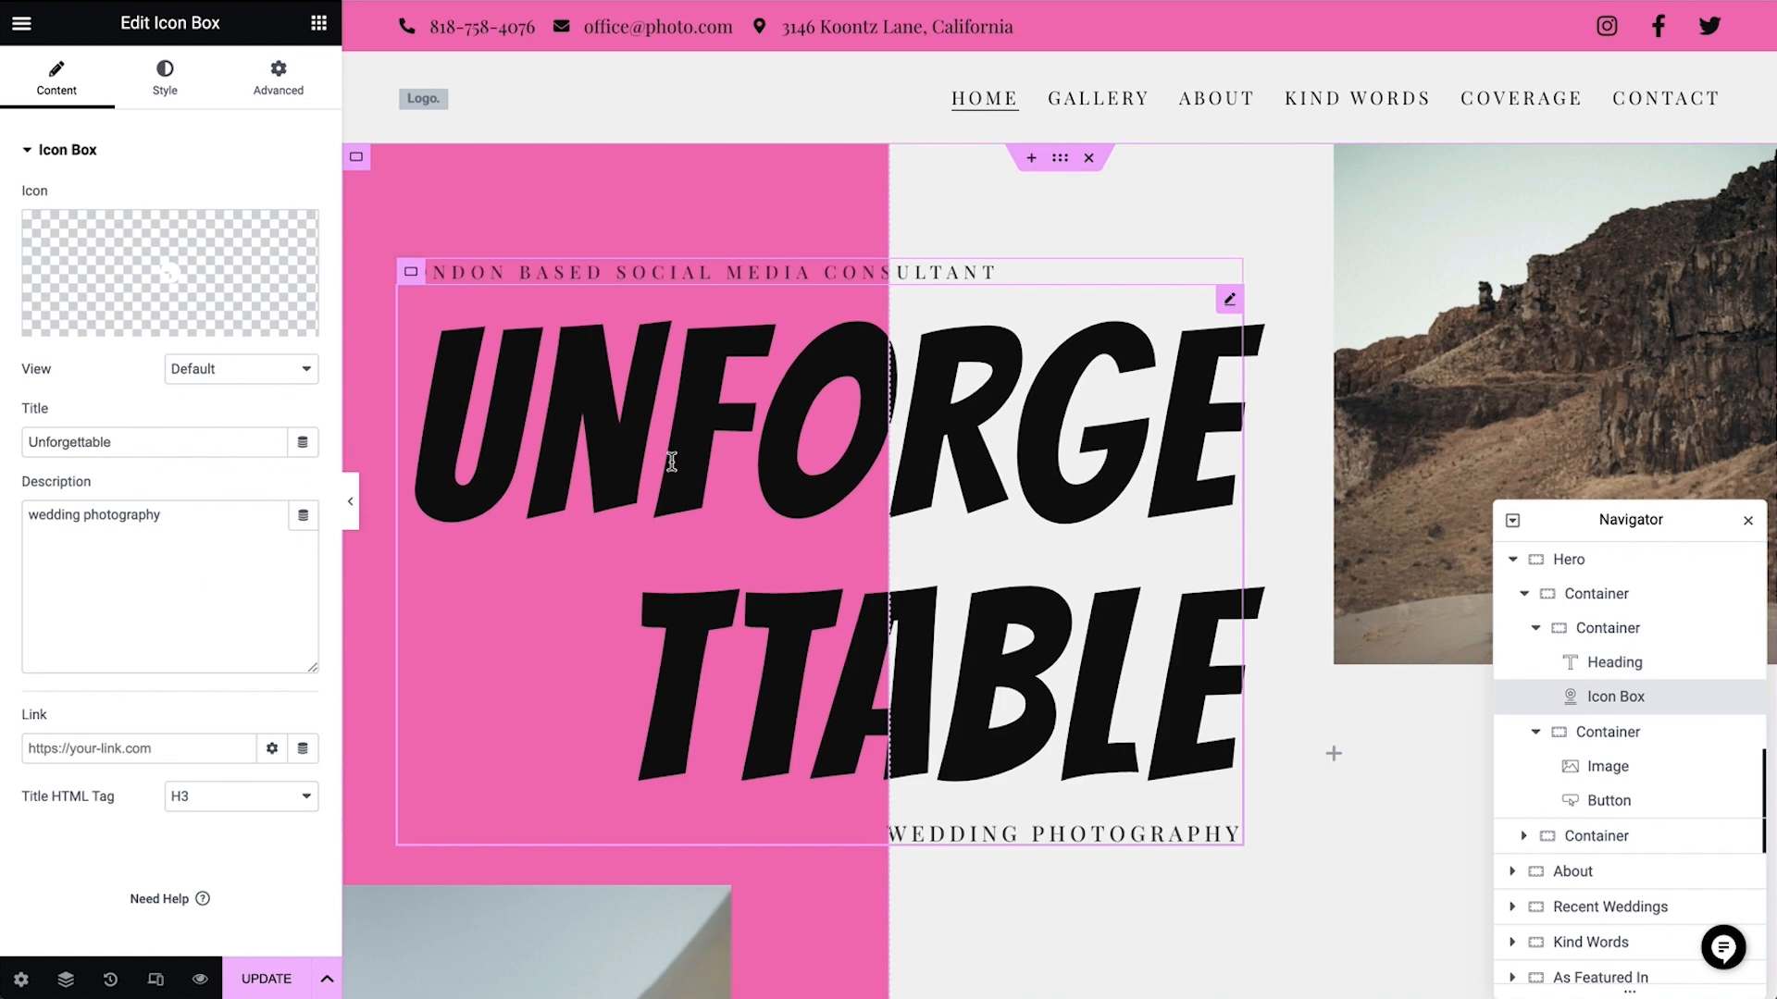
triple_click(178, 441)
type("Reborn")
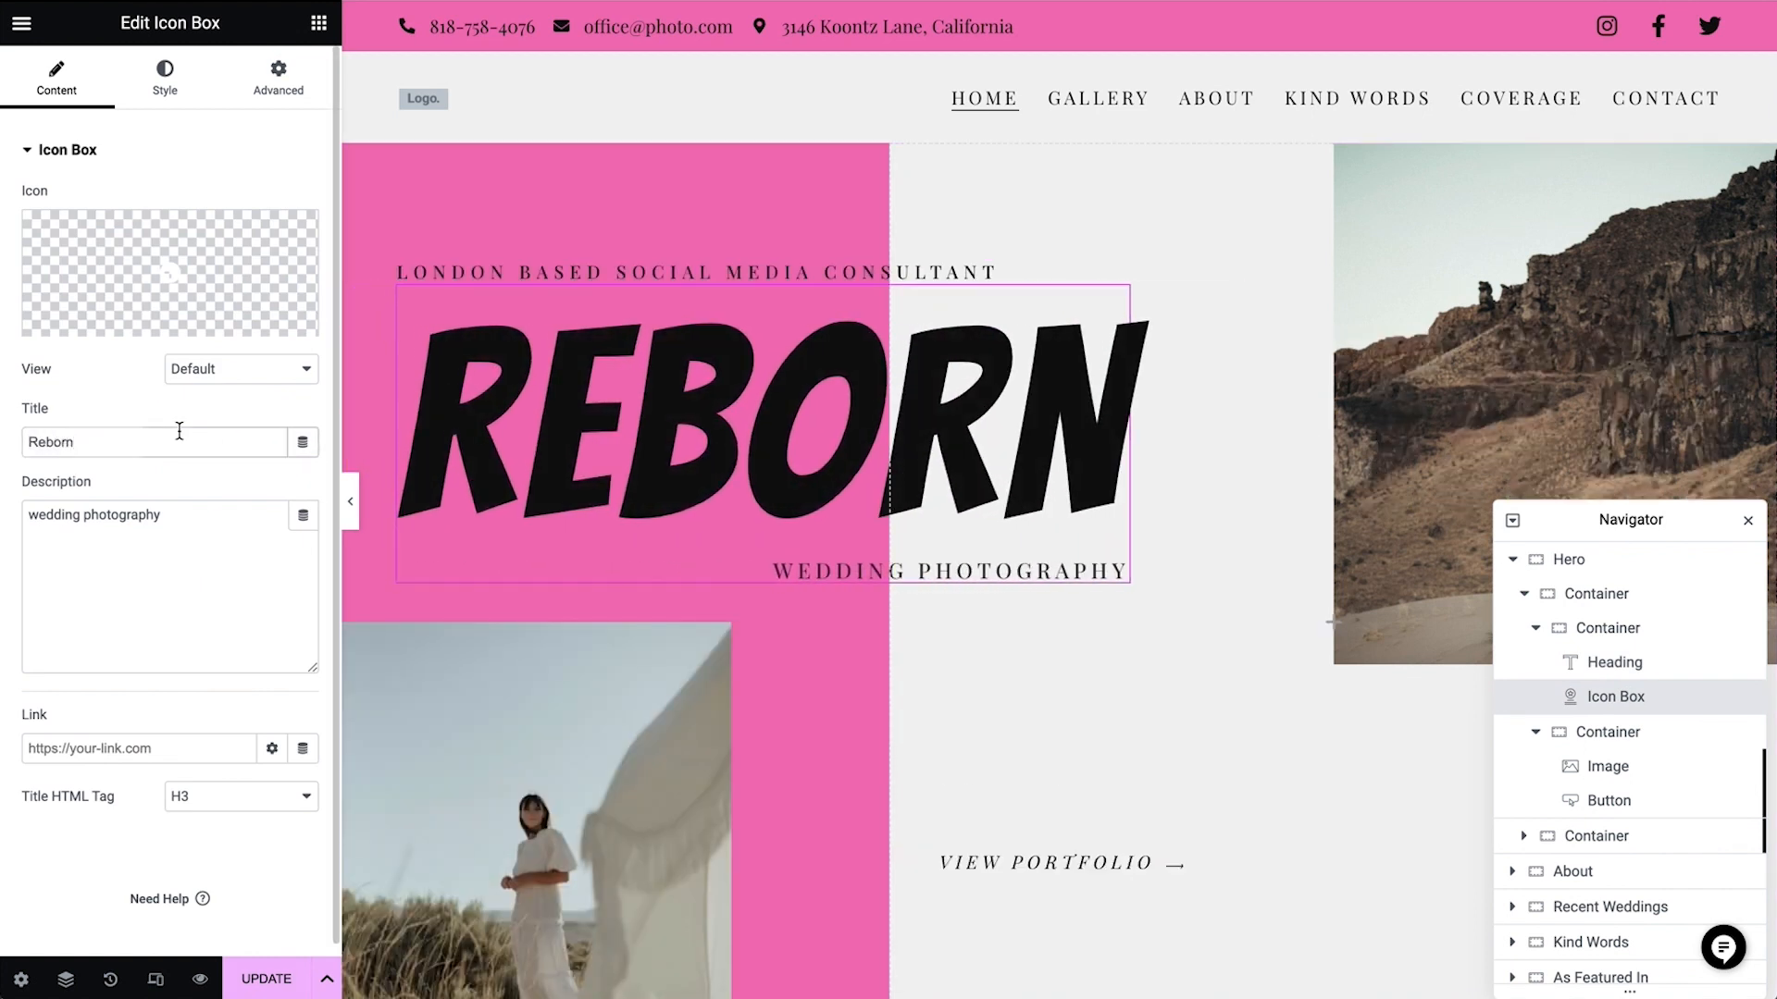
triple_click(223, 522)
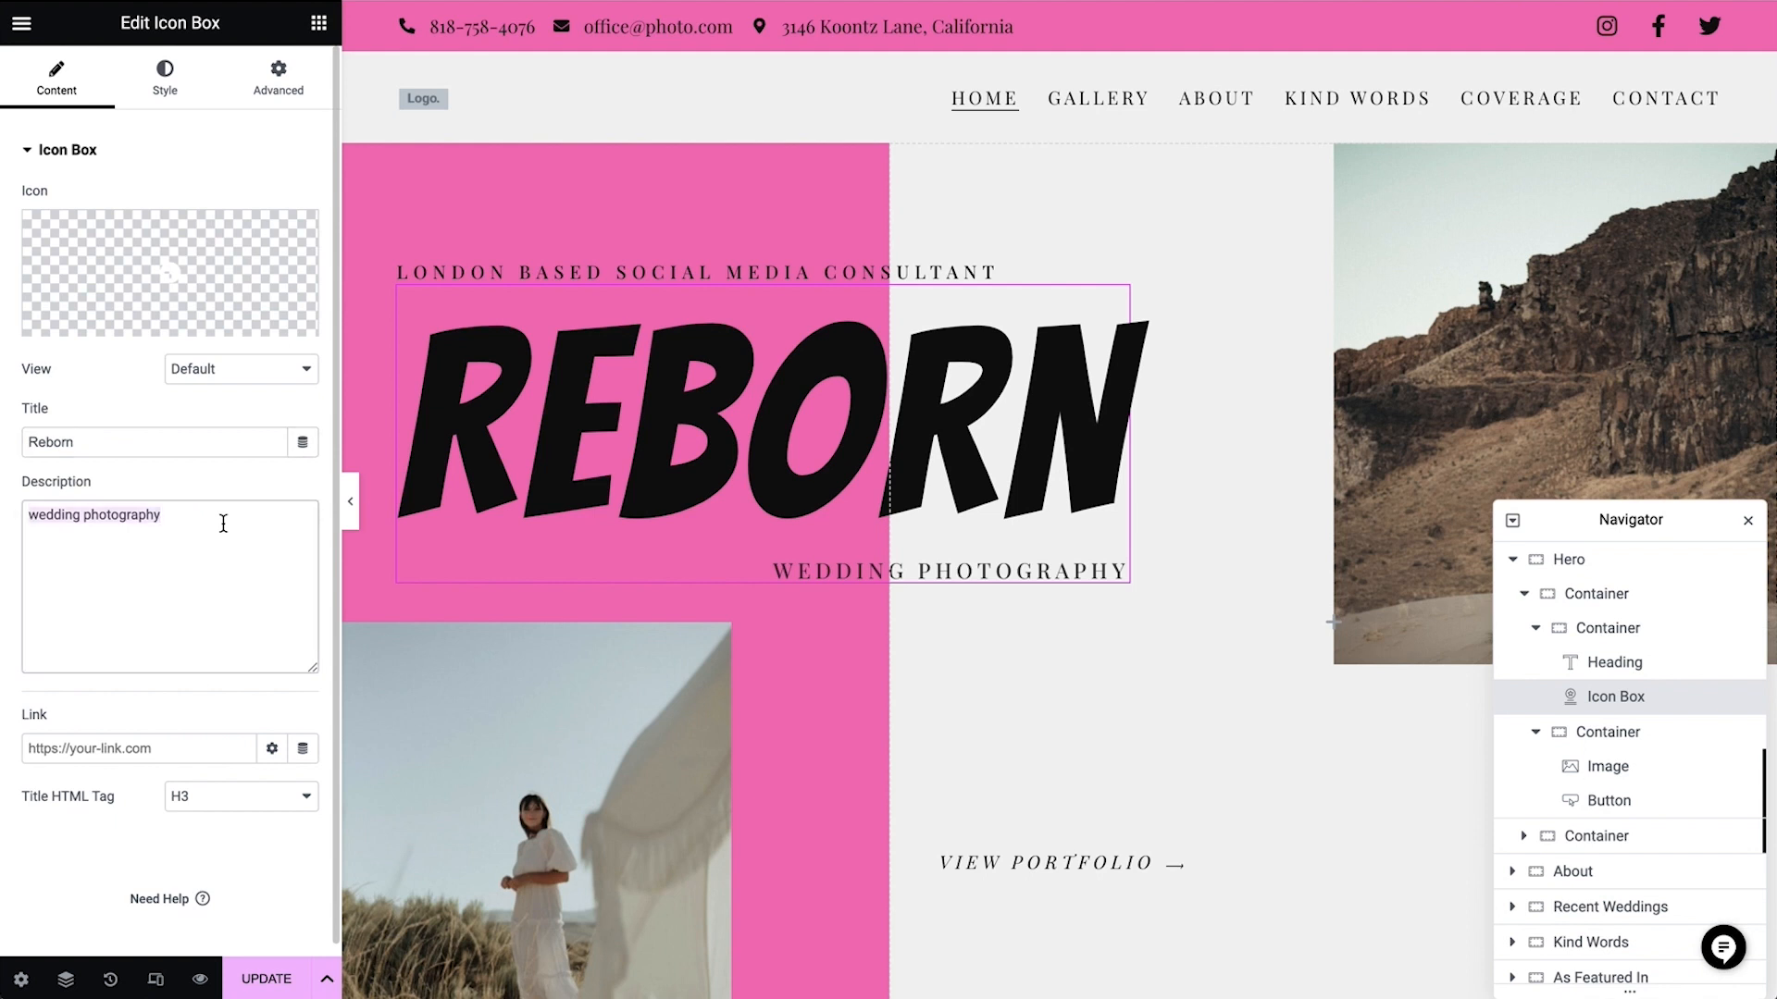
type("Personal Branding")
Upload the new photos to the media library and replace the hero's lower image with the hipster-model photo of the woman before graffiti
left_click(611, 833)
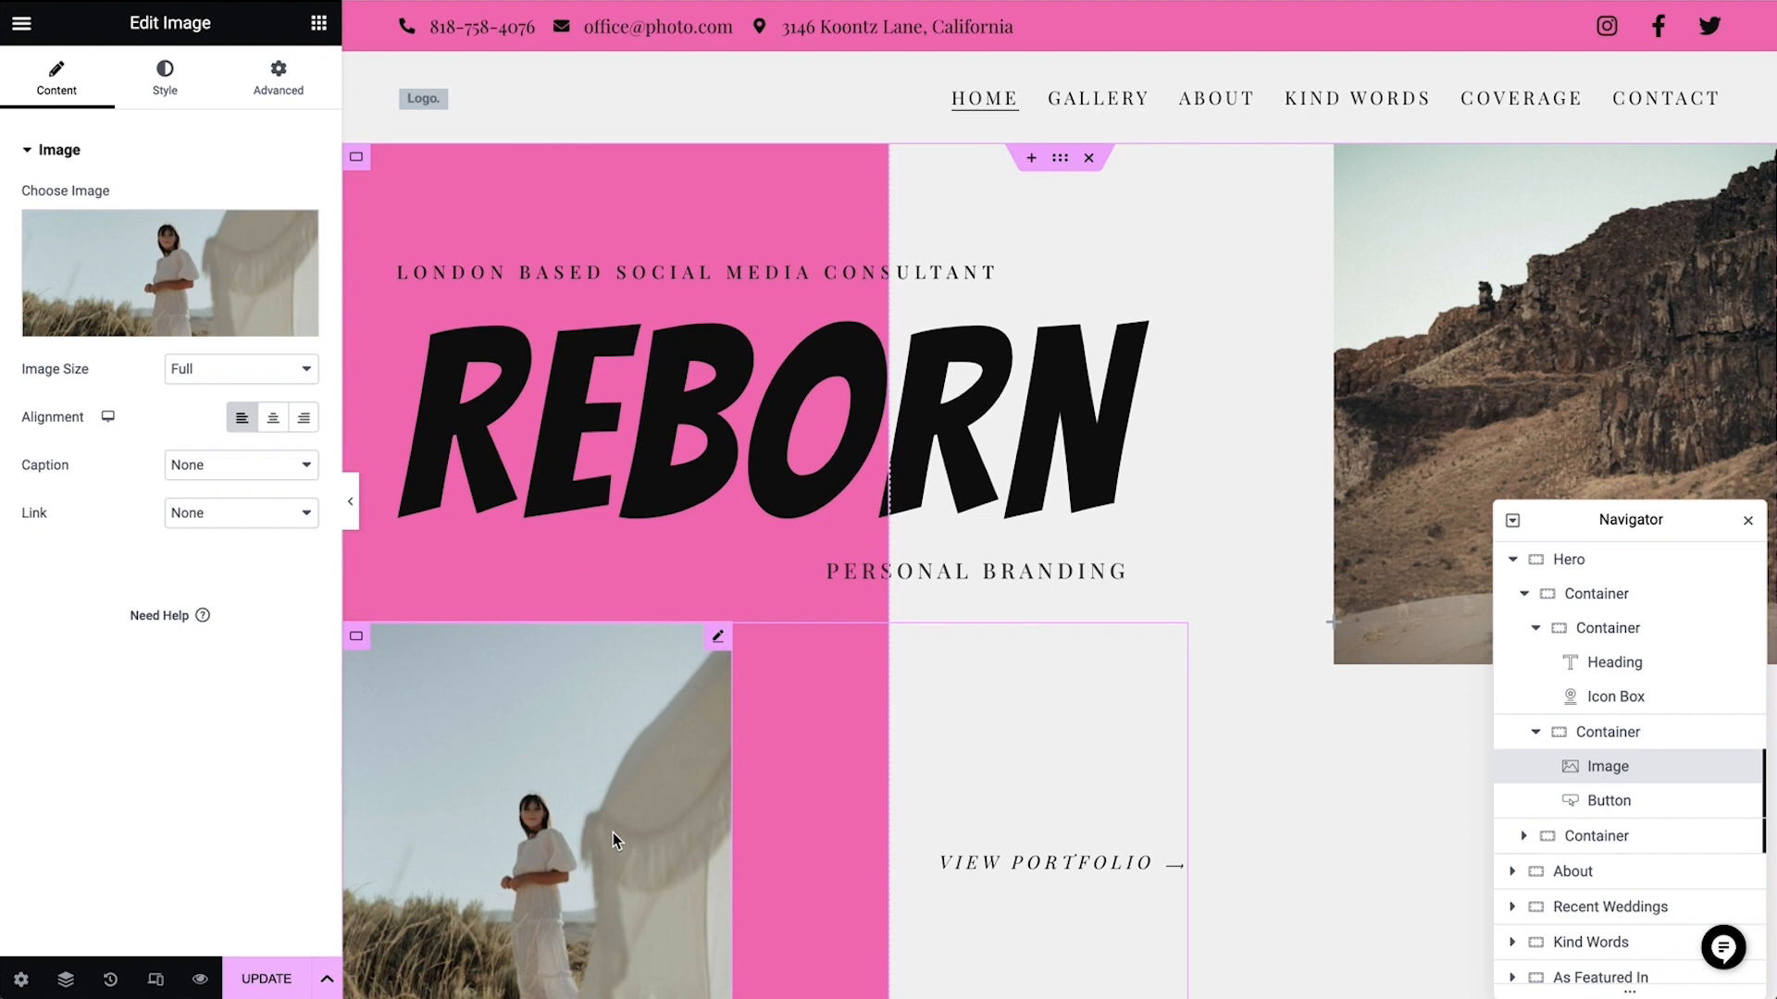
left_click(225, 279)
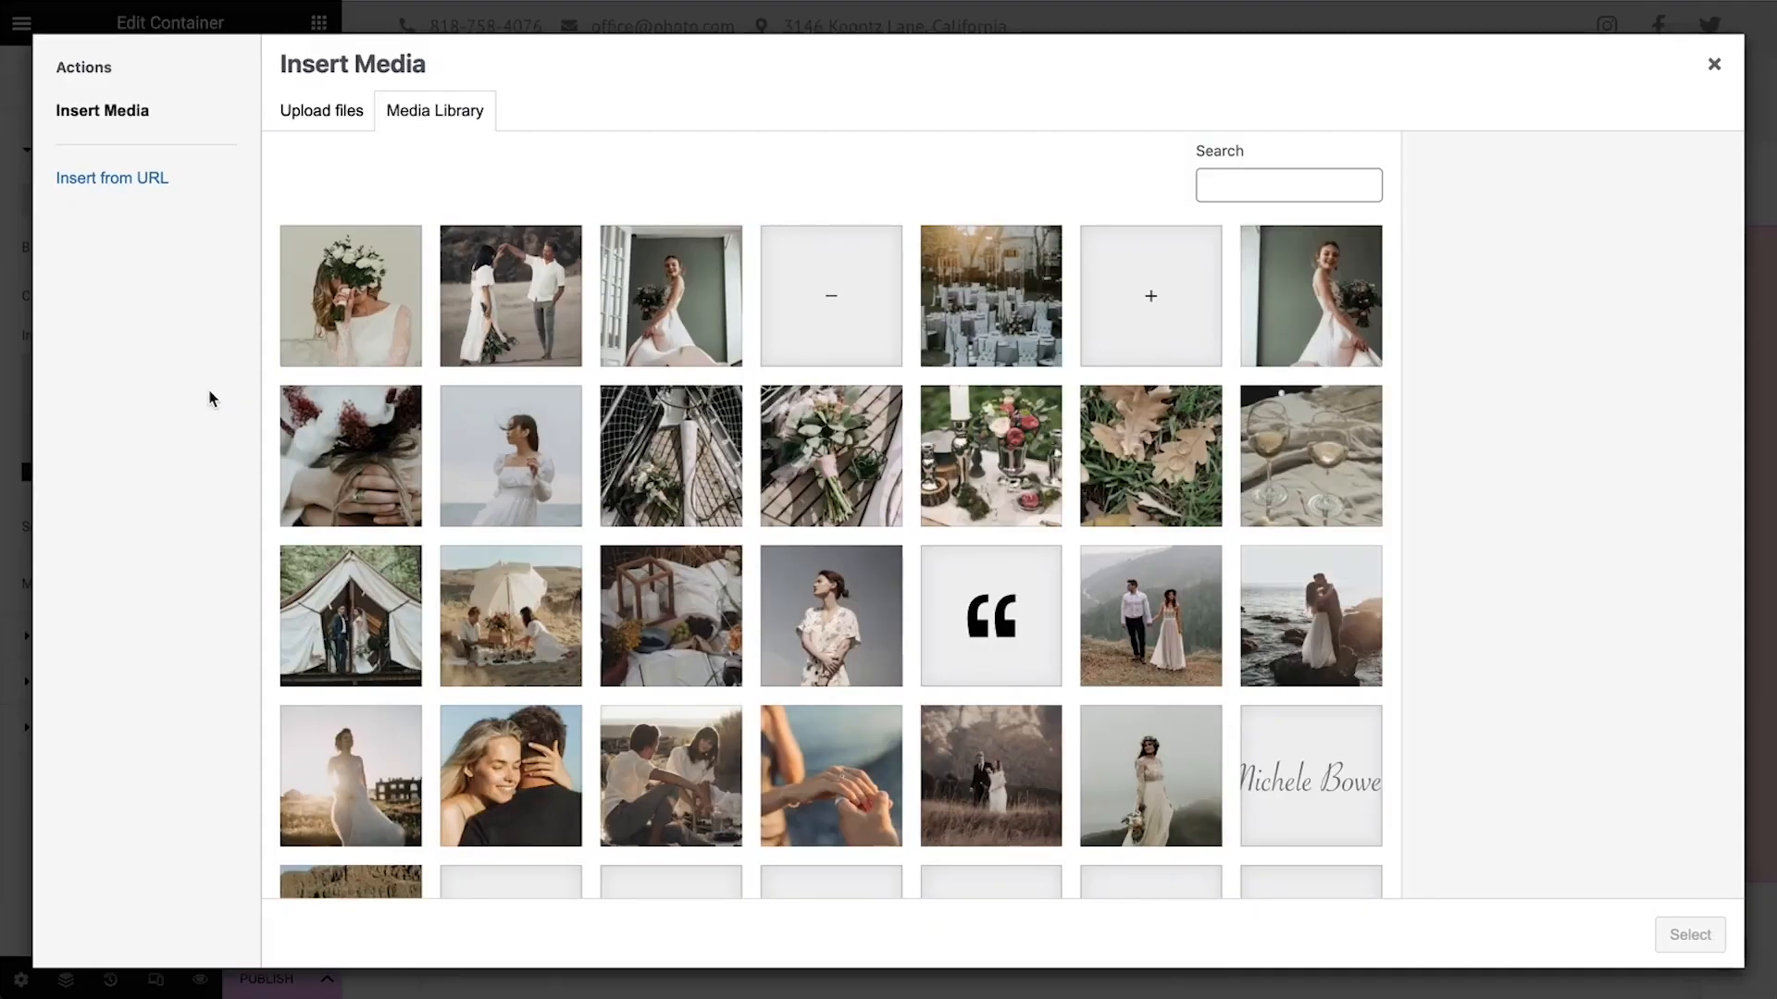
left_click(325, 115)
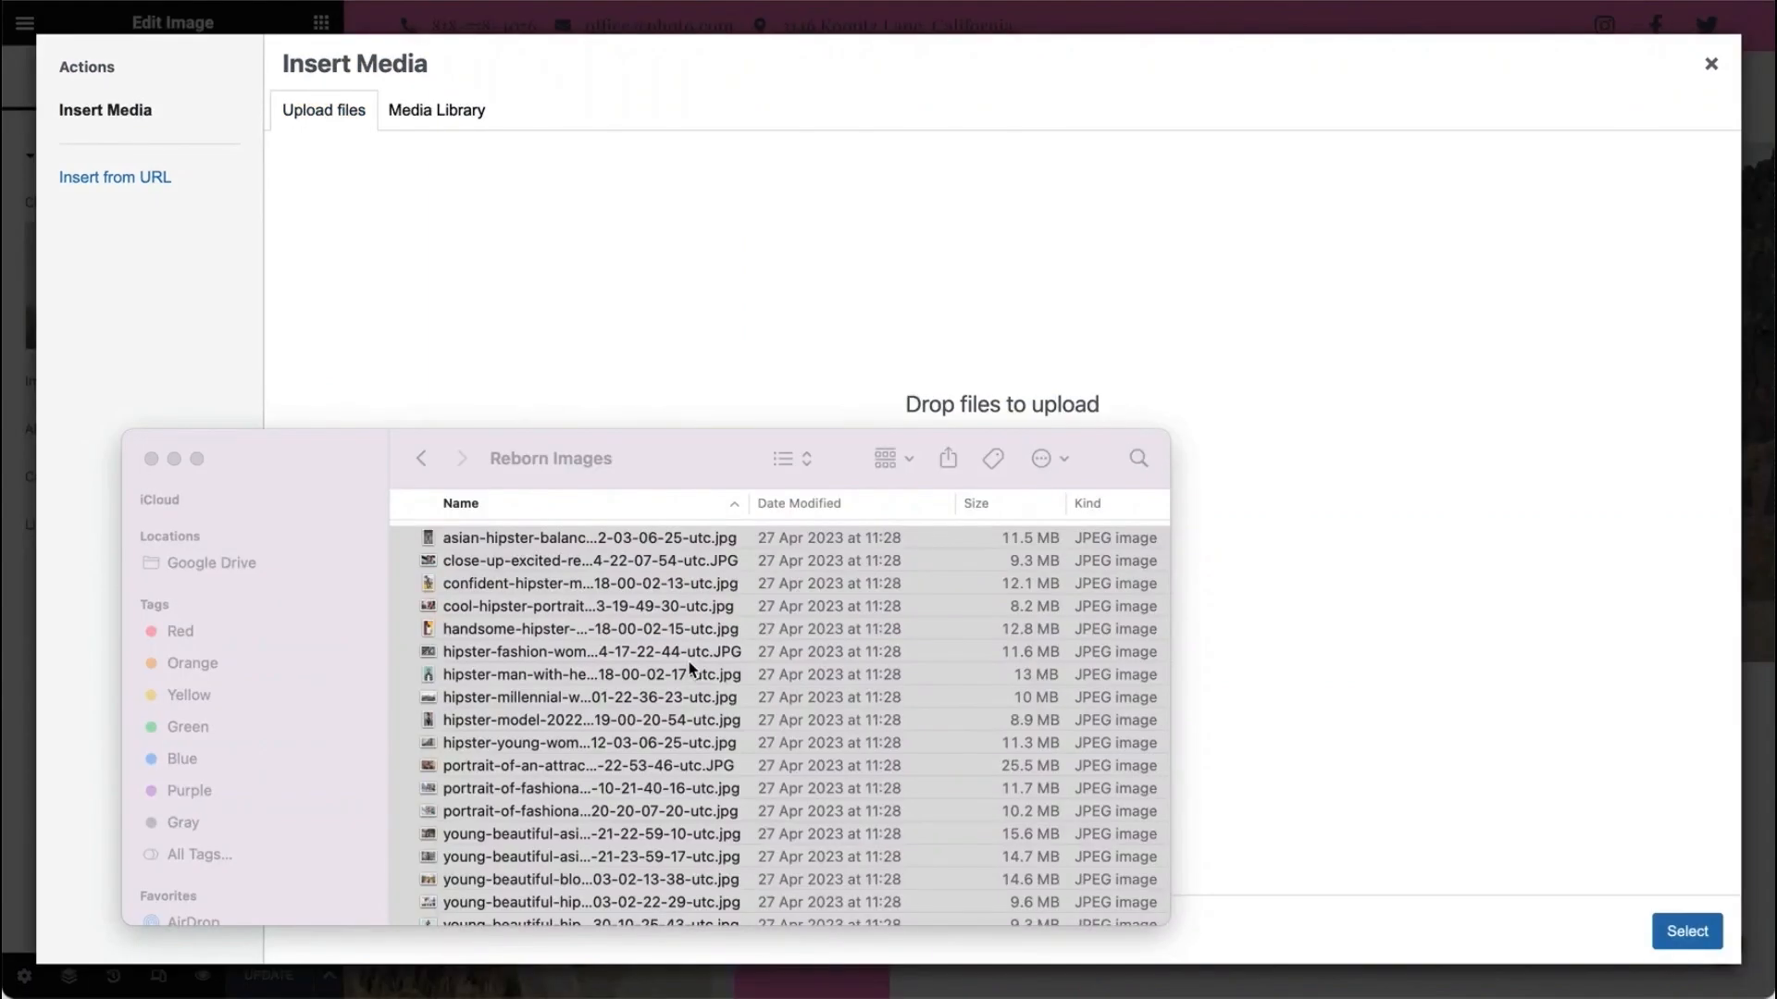
left_click_drag(689, 661, 1041, 385)
left_click_drag(1042, 385, 1042, 385)
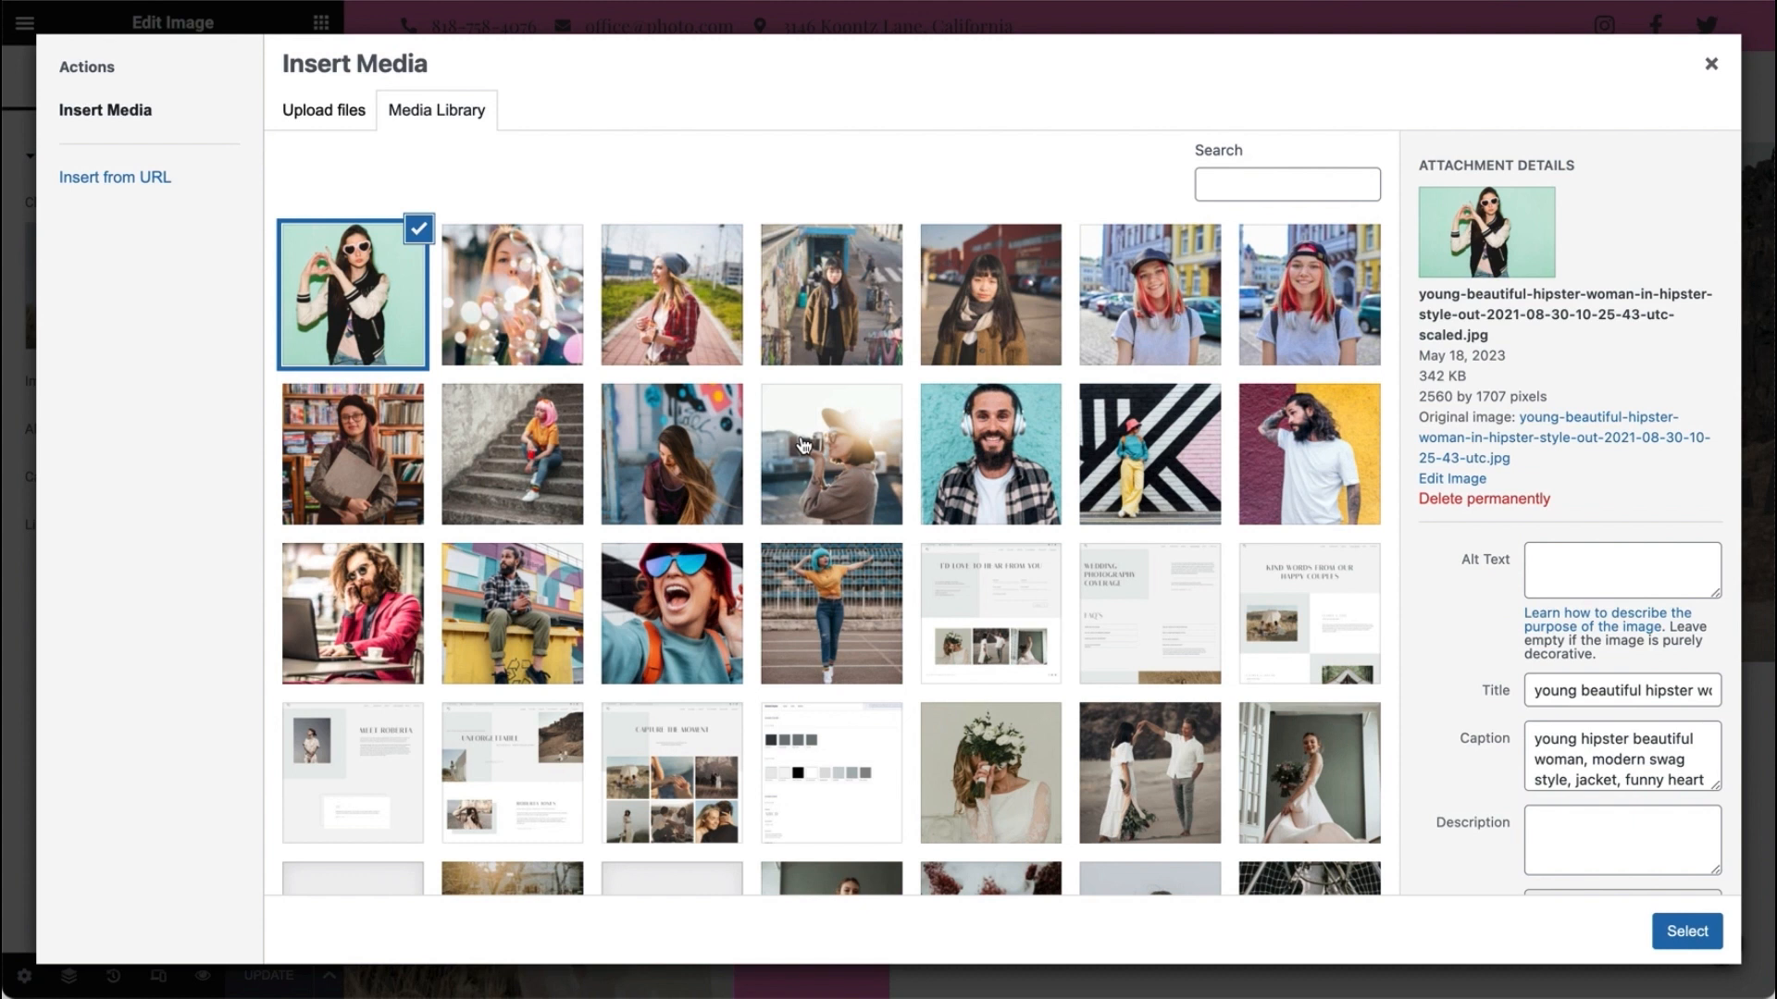
left_click(696, 492)
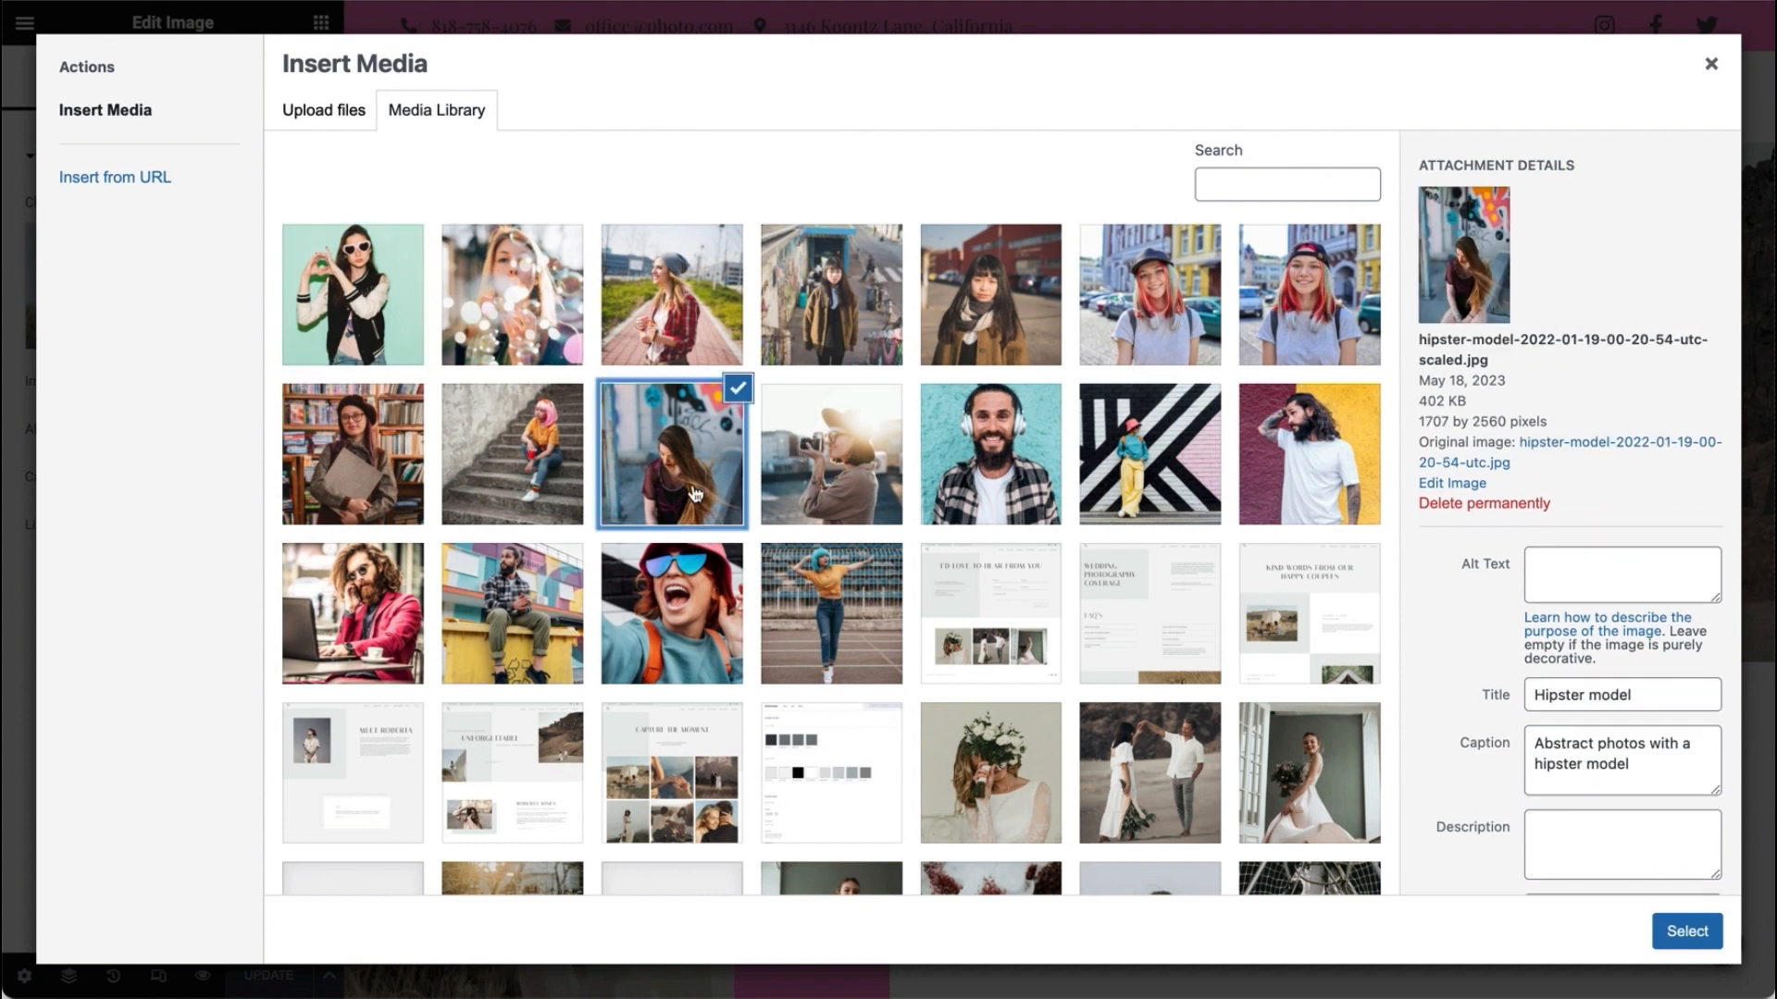
left_click(1690, 933)
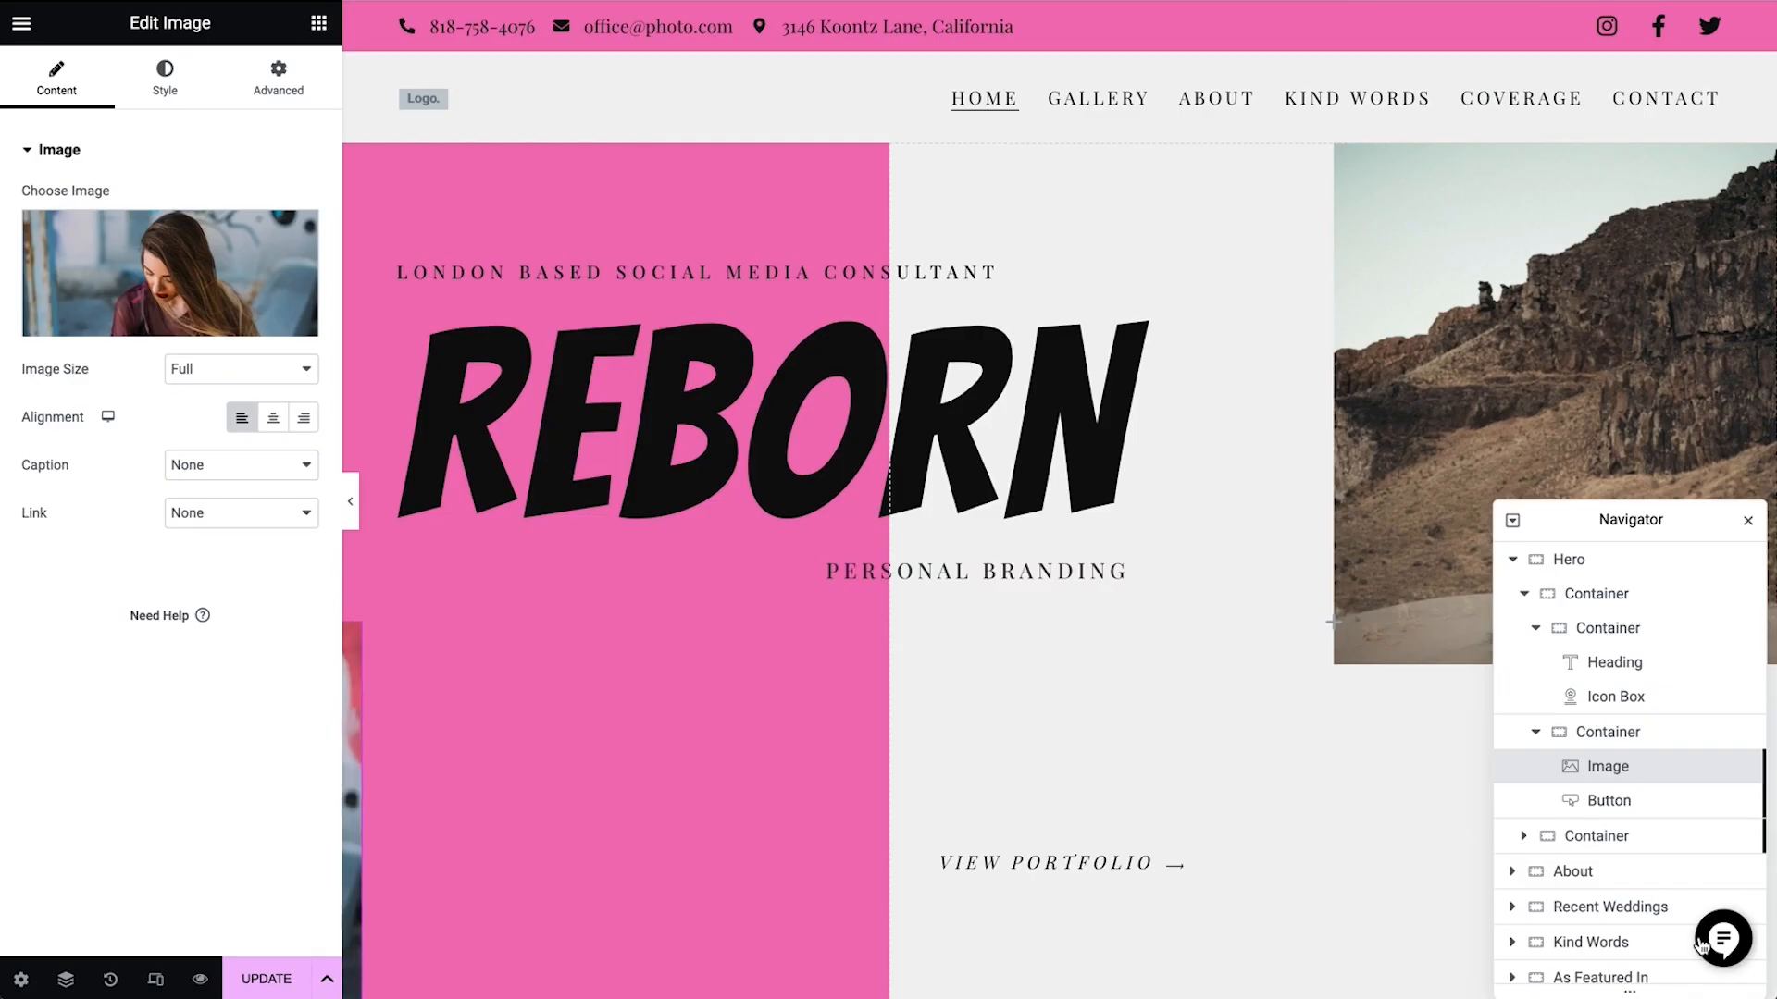
Replace the background image of the hero's right-hand container with the photo of the smiling woman with red hair and a black cap
left_click(1573, 835)
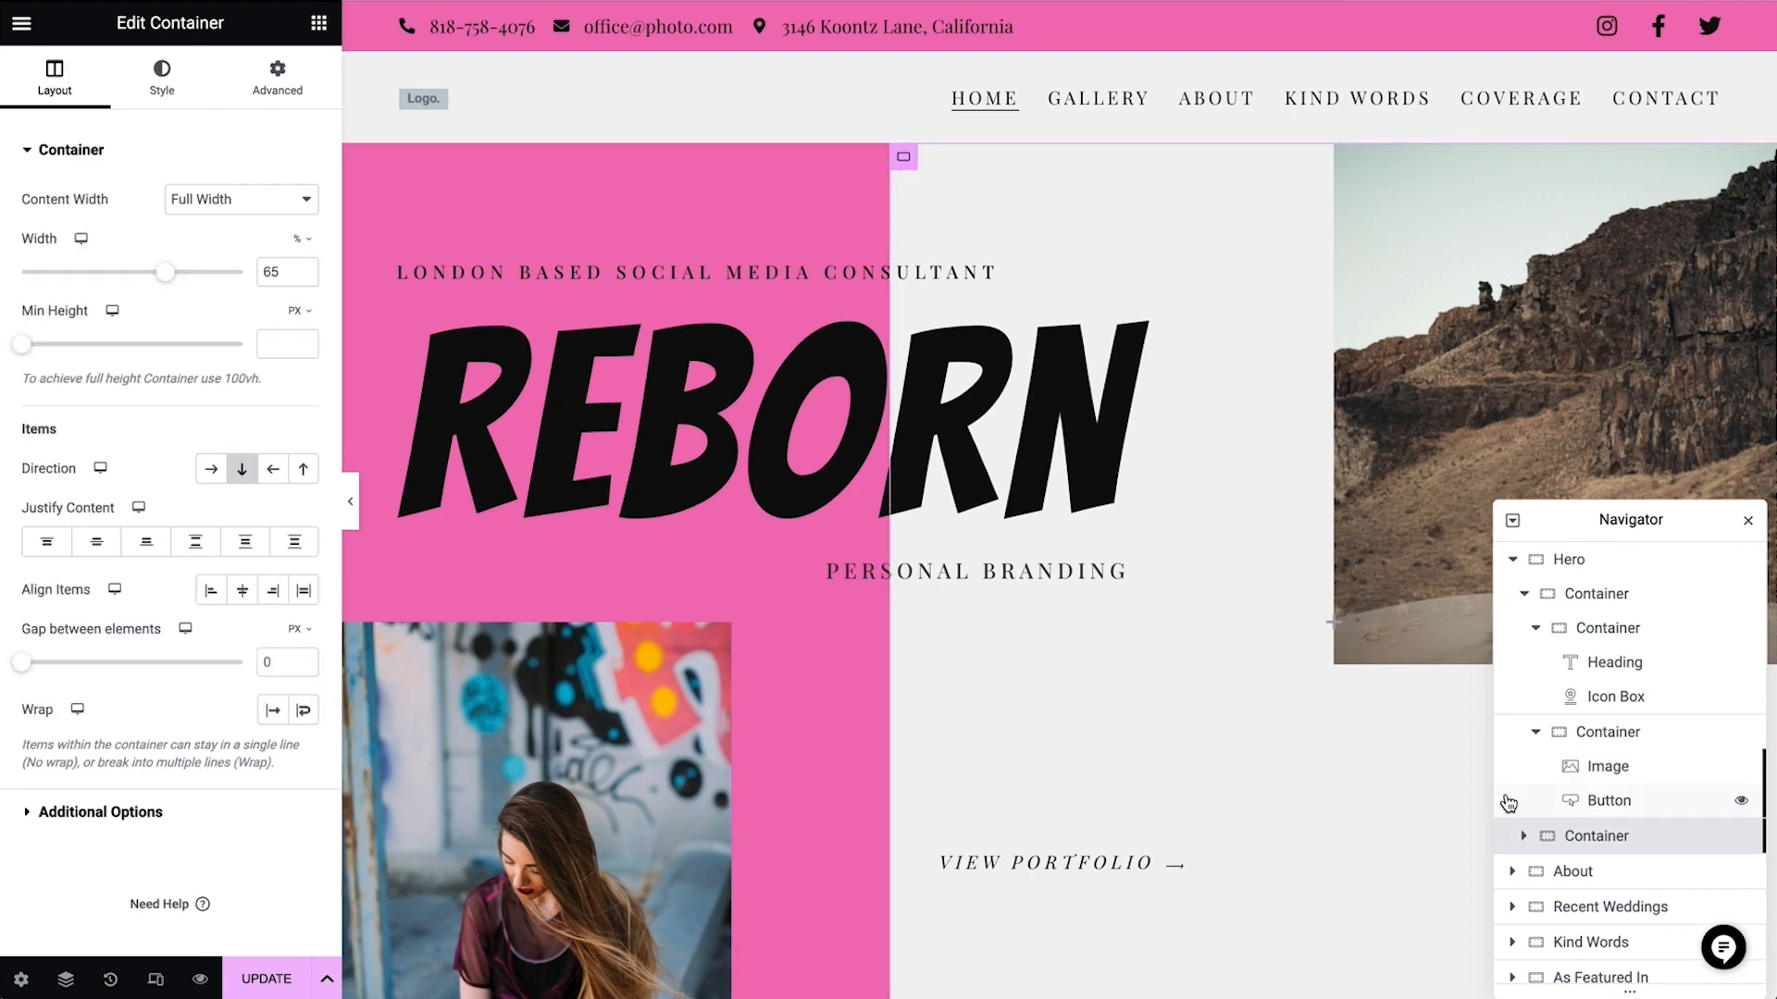
left_click(162, 76)
left_click(188, 410)
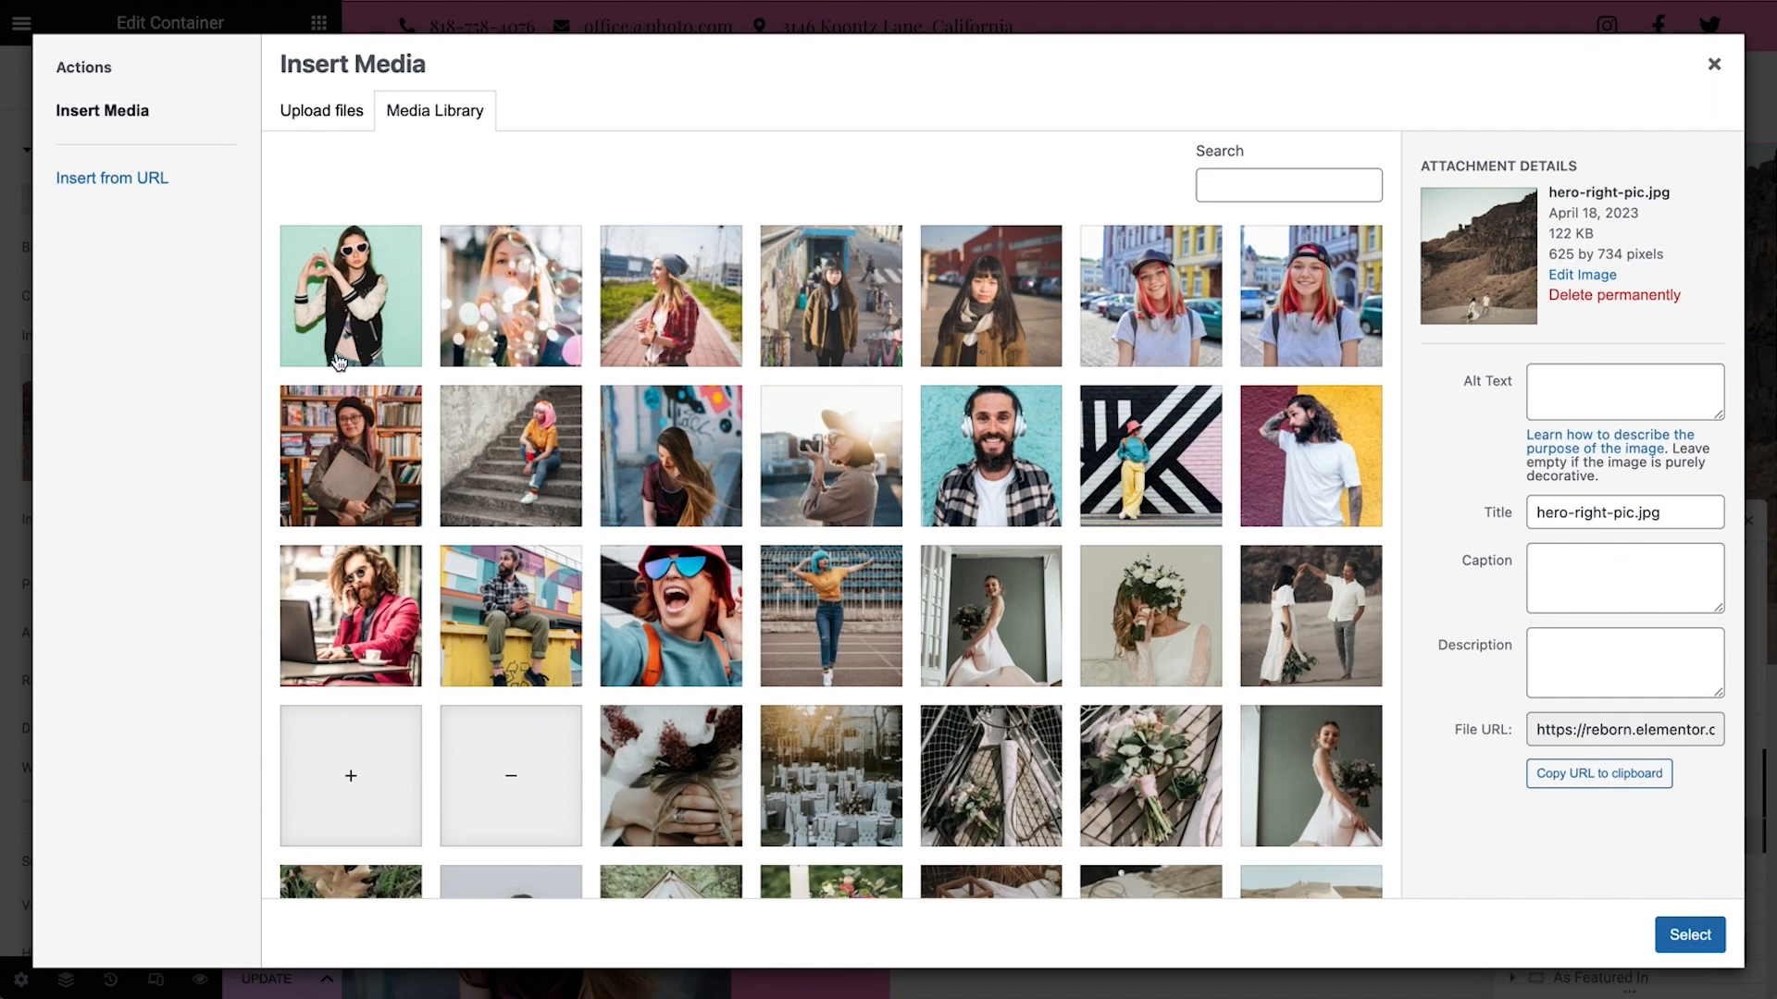
left_click(1164, 319)
left_click(1689, 935)
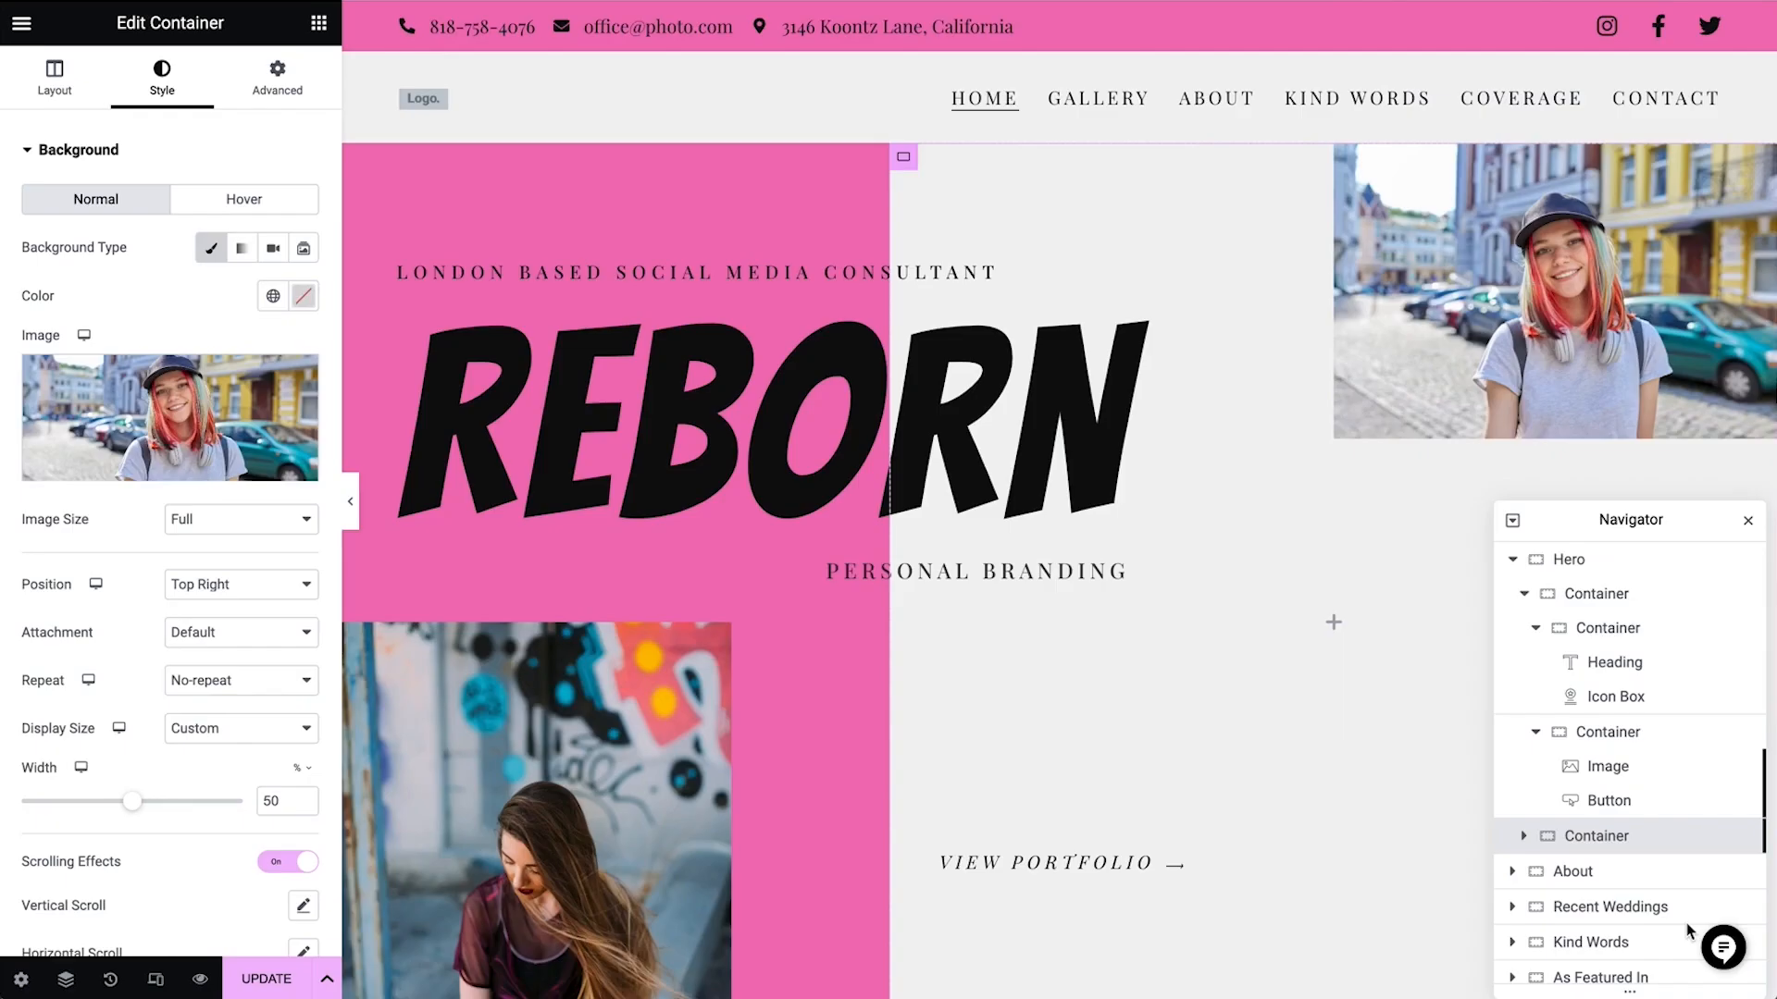
Try 100% and 75% as the hero background image's width, settle on 70%, and close the Navigator
double_click(276, 800)
type("100")
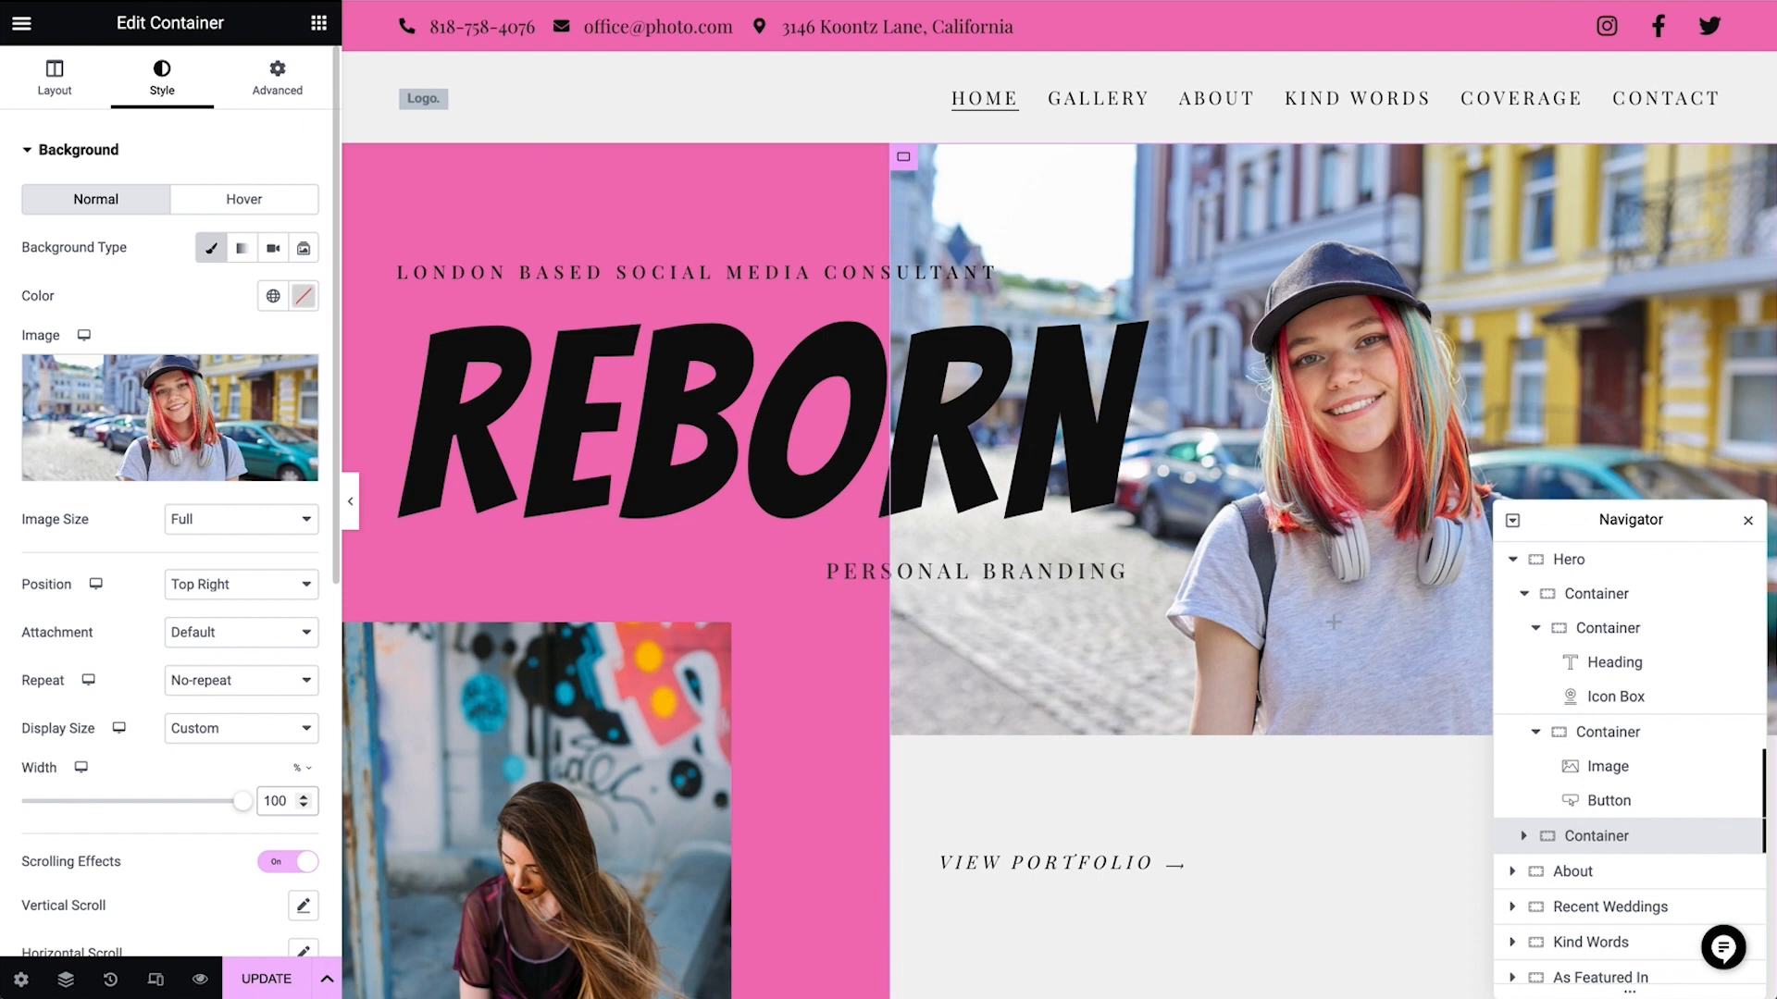
key("BackSpace")
key("BackSpace")
key("BackSpace")
type("75")
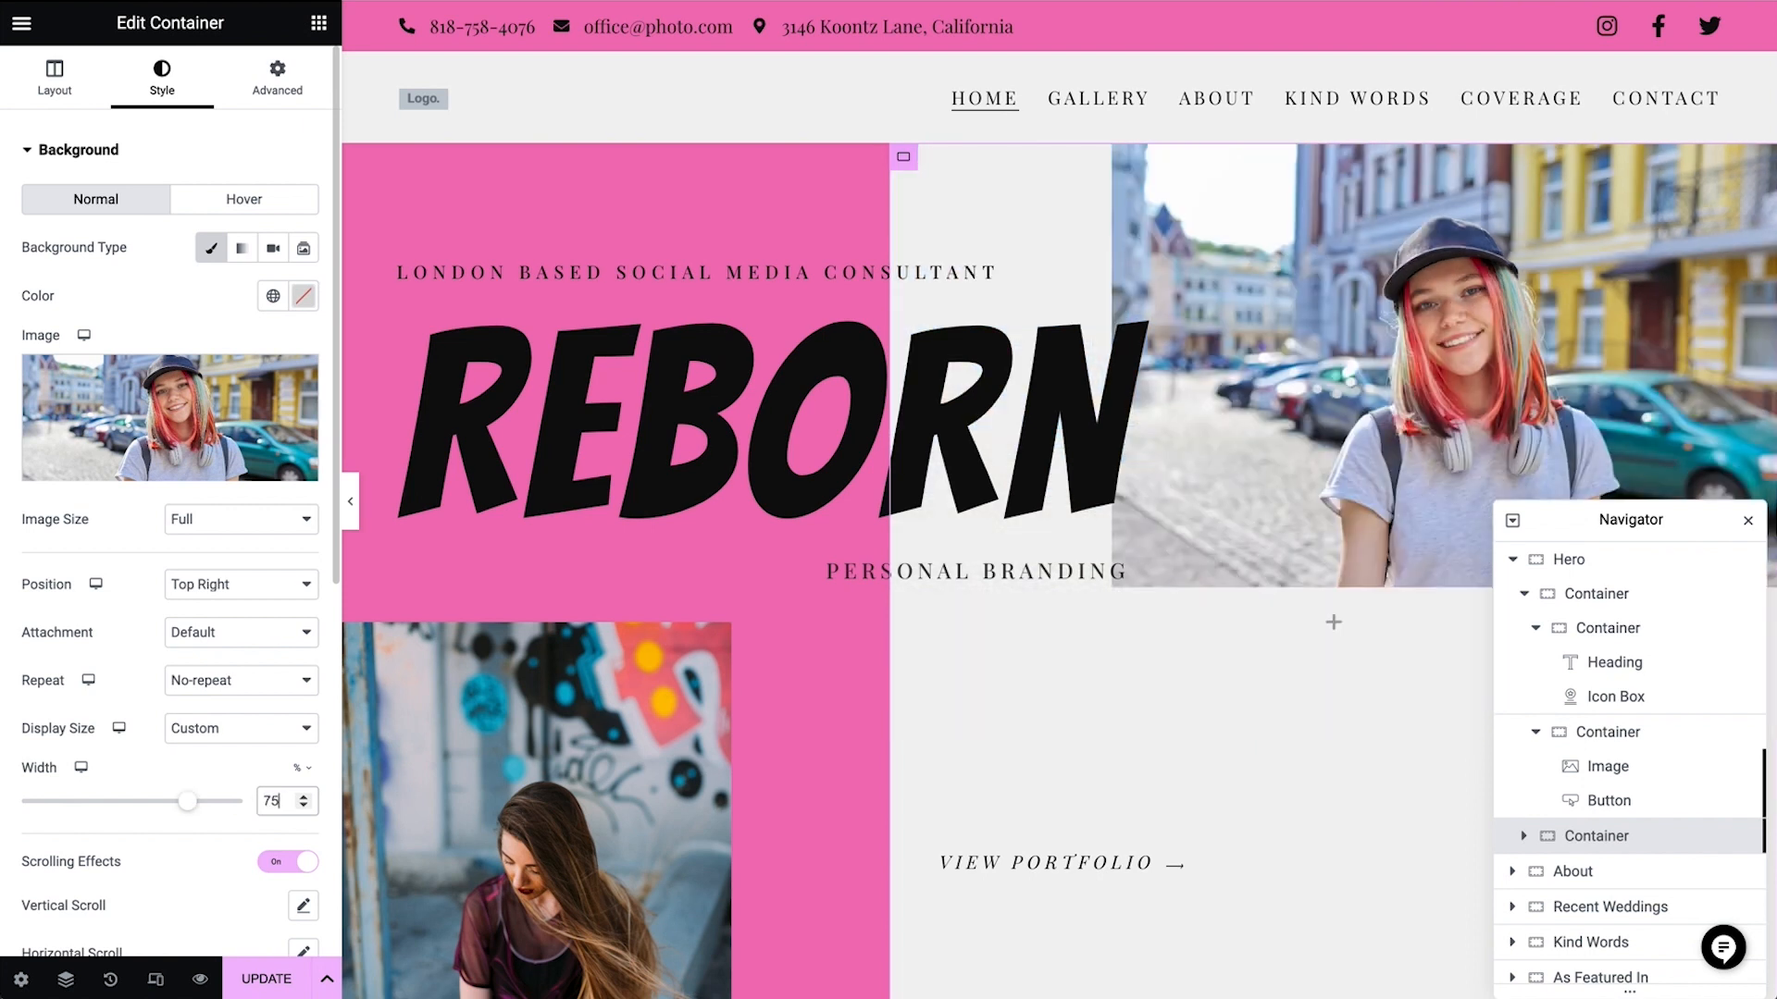
key("BackSpace")
type("0")
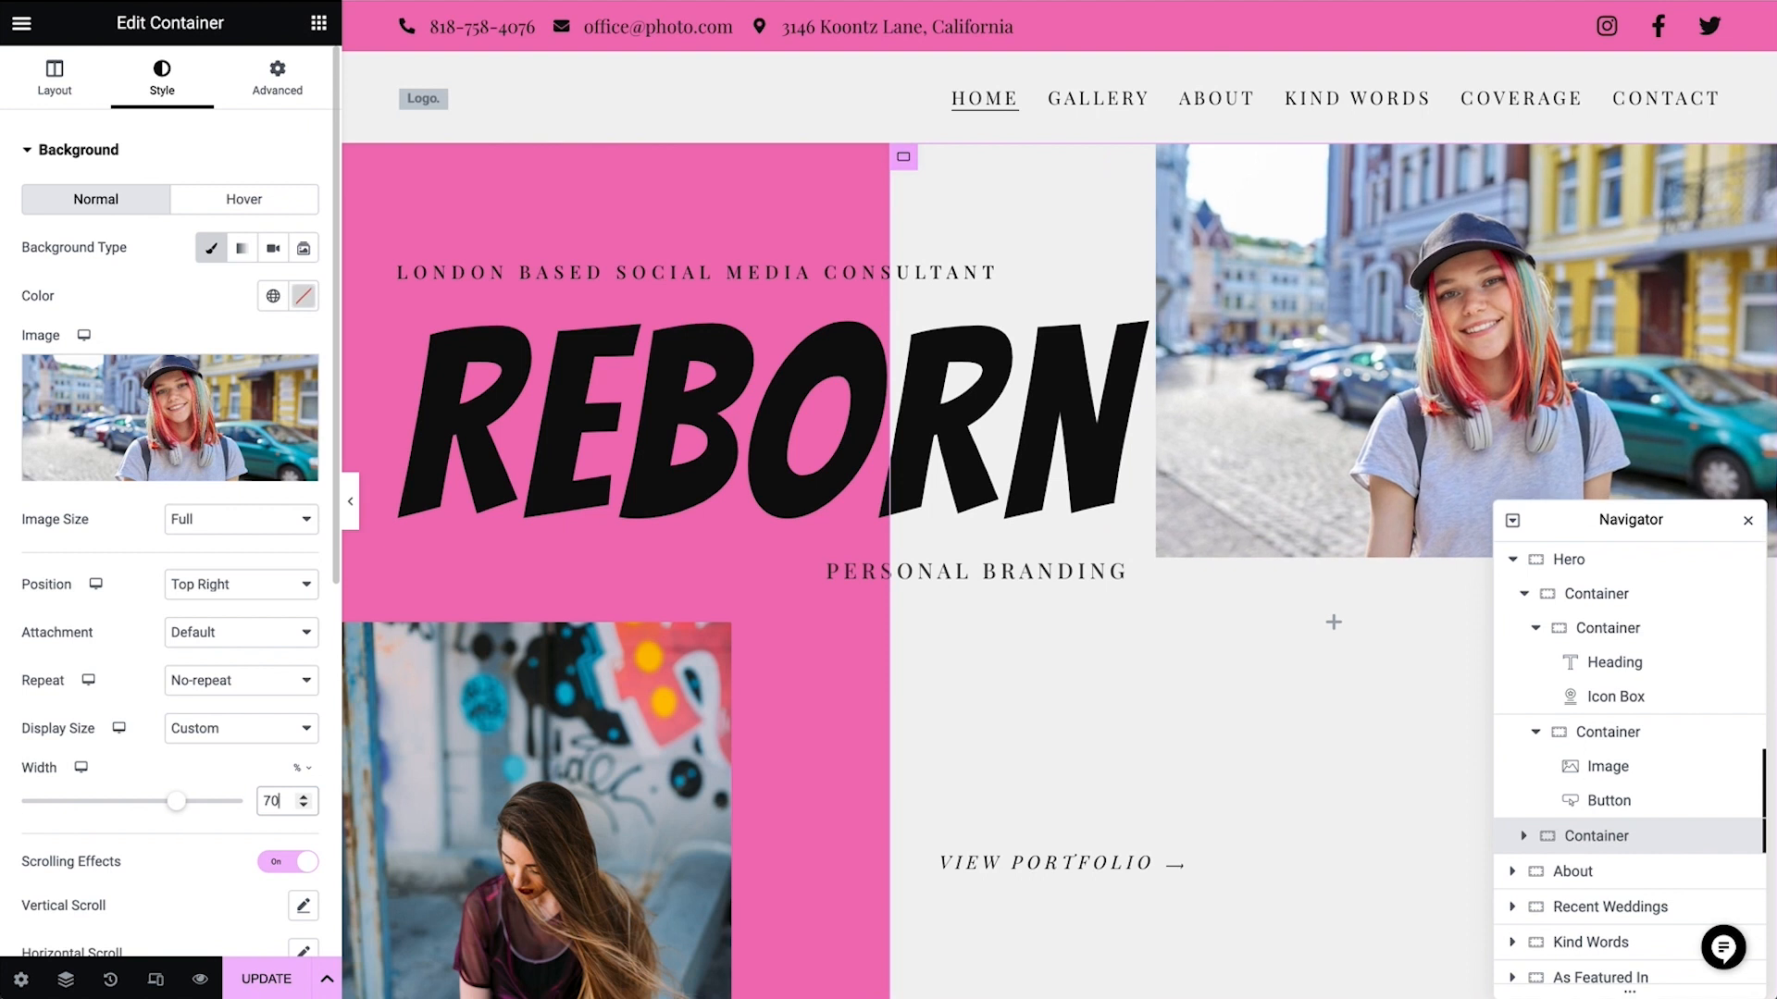
left_click(1748, 520)
Replace the About section's heading with the consultant's full name and its subheading with "London Based Social Media Consultant"
scroll(1187, 814, "down", 10)
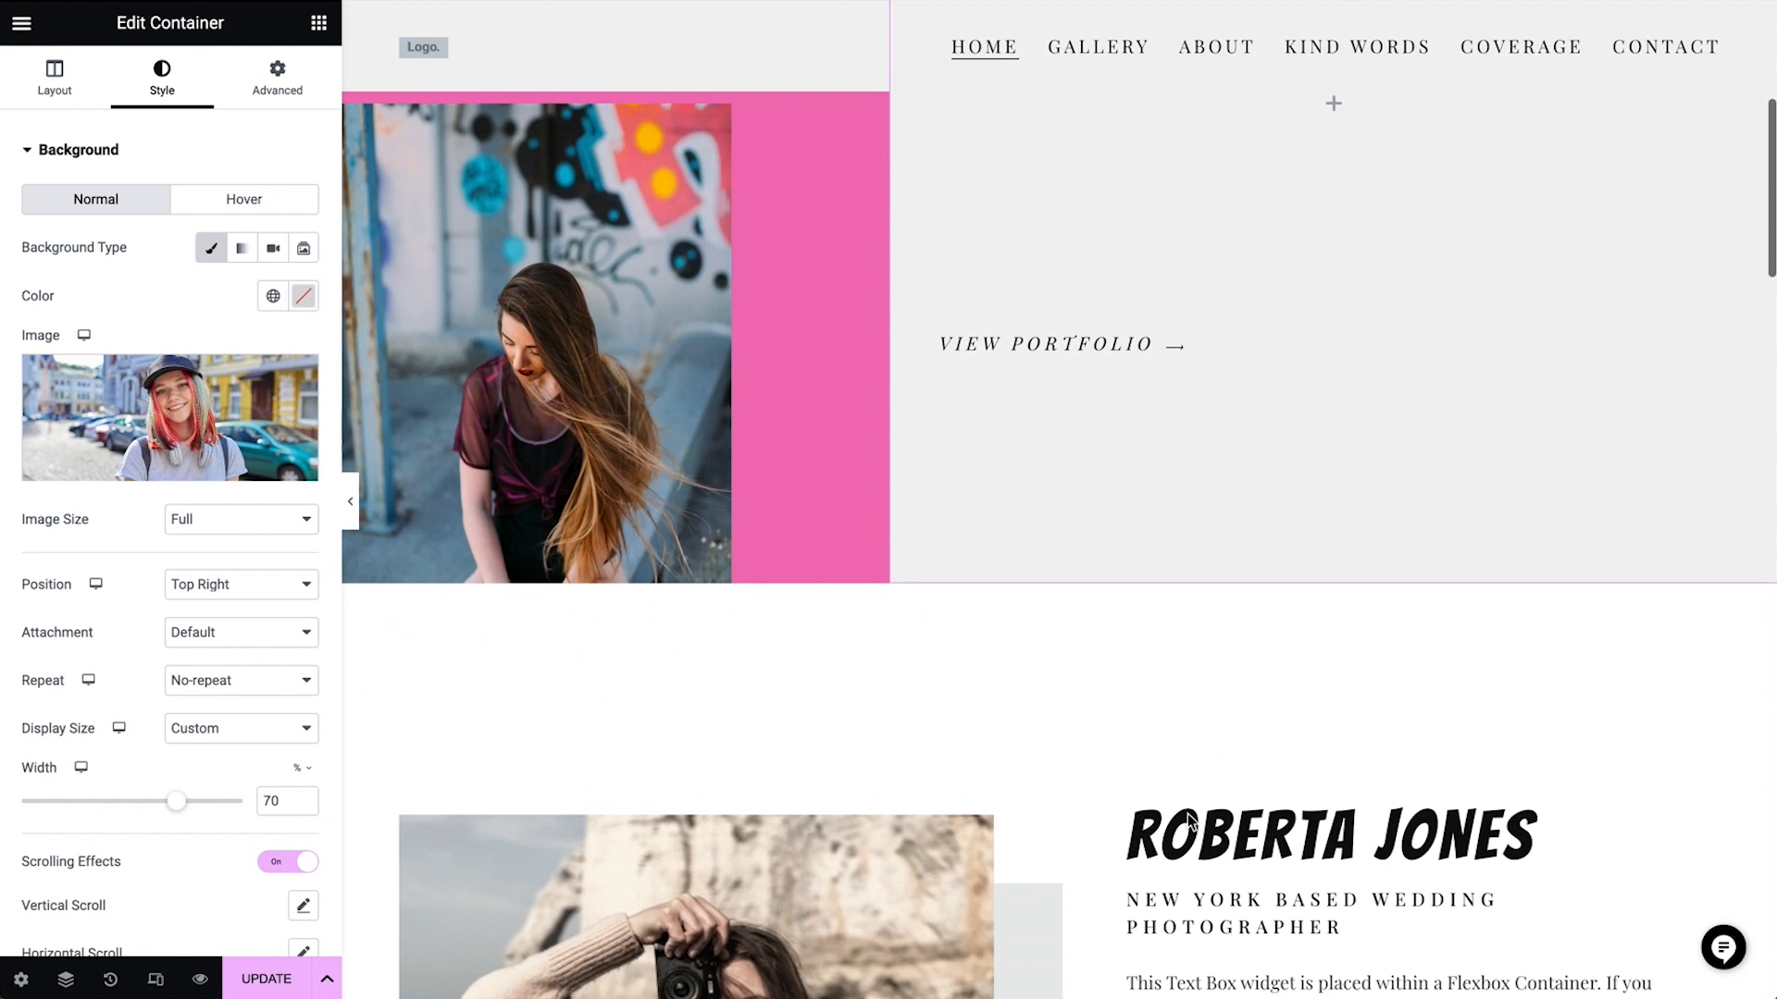
scroll(1187, 814, "down", 1)
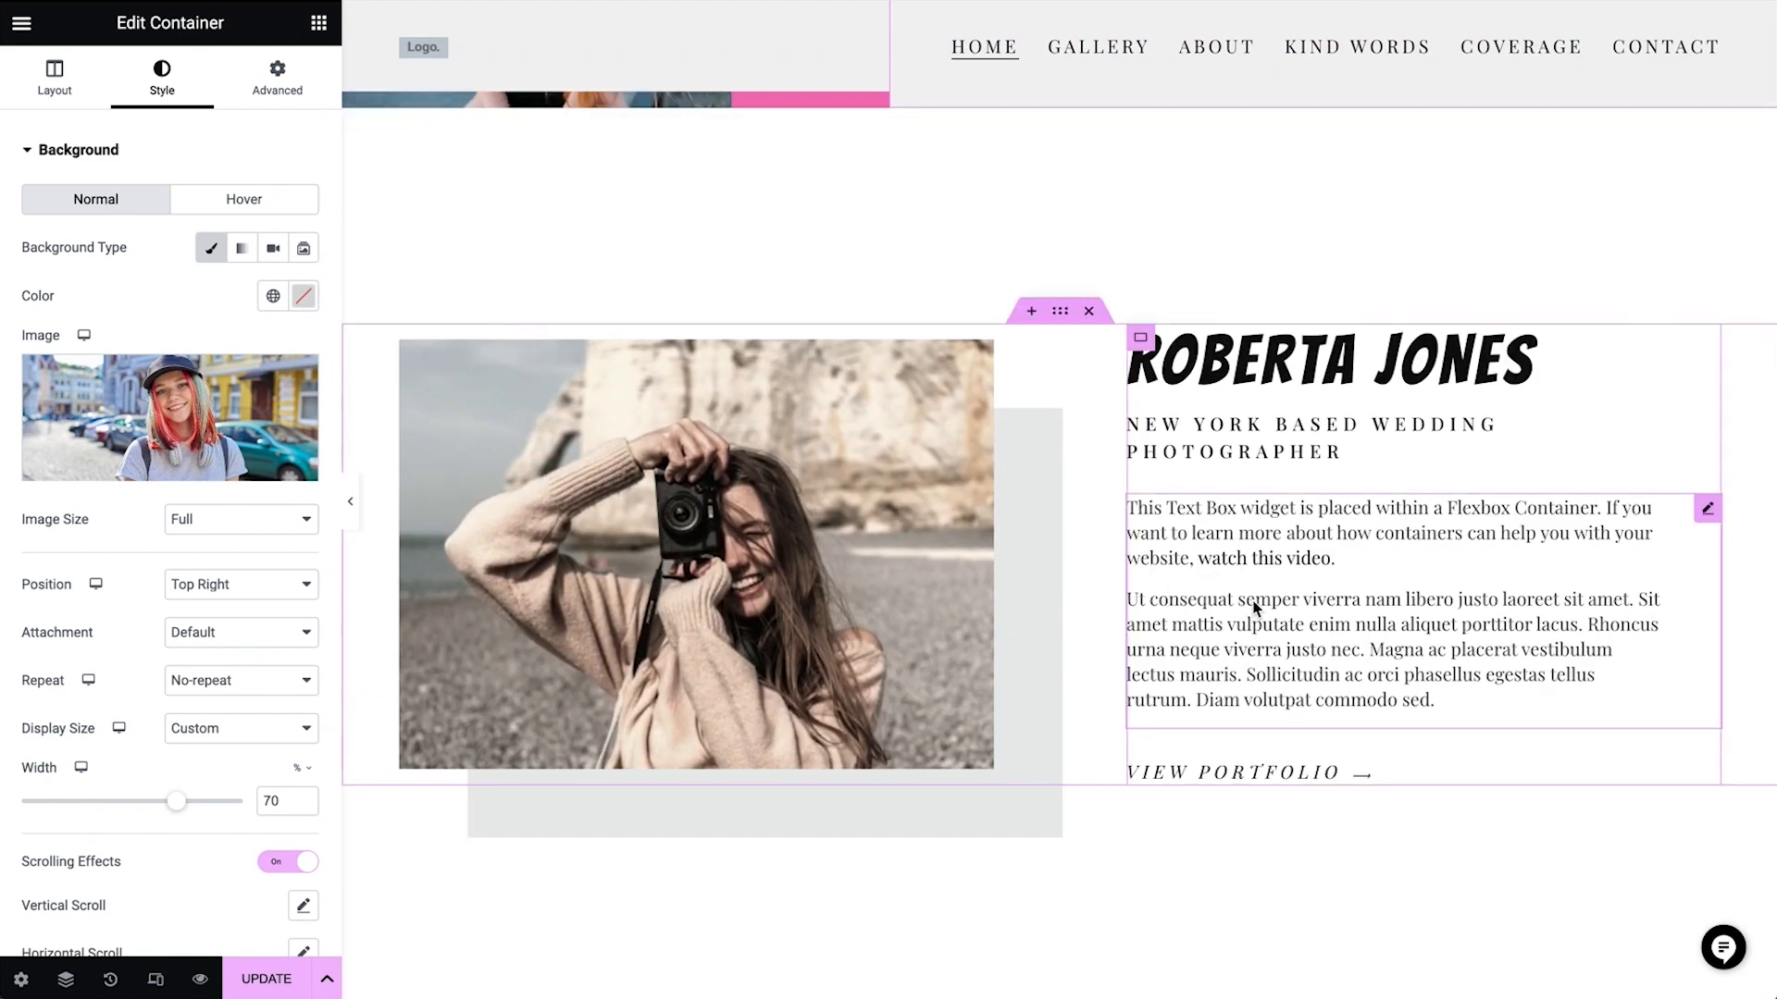
left_click(1313, 363)
left_click(219, 241)
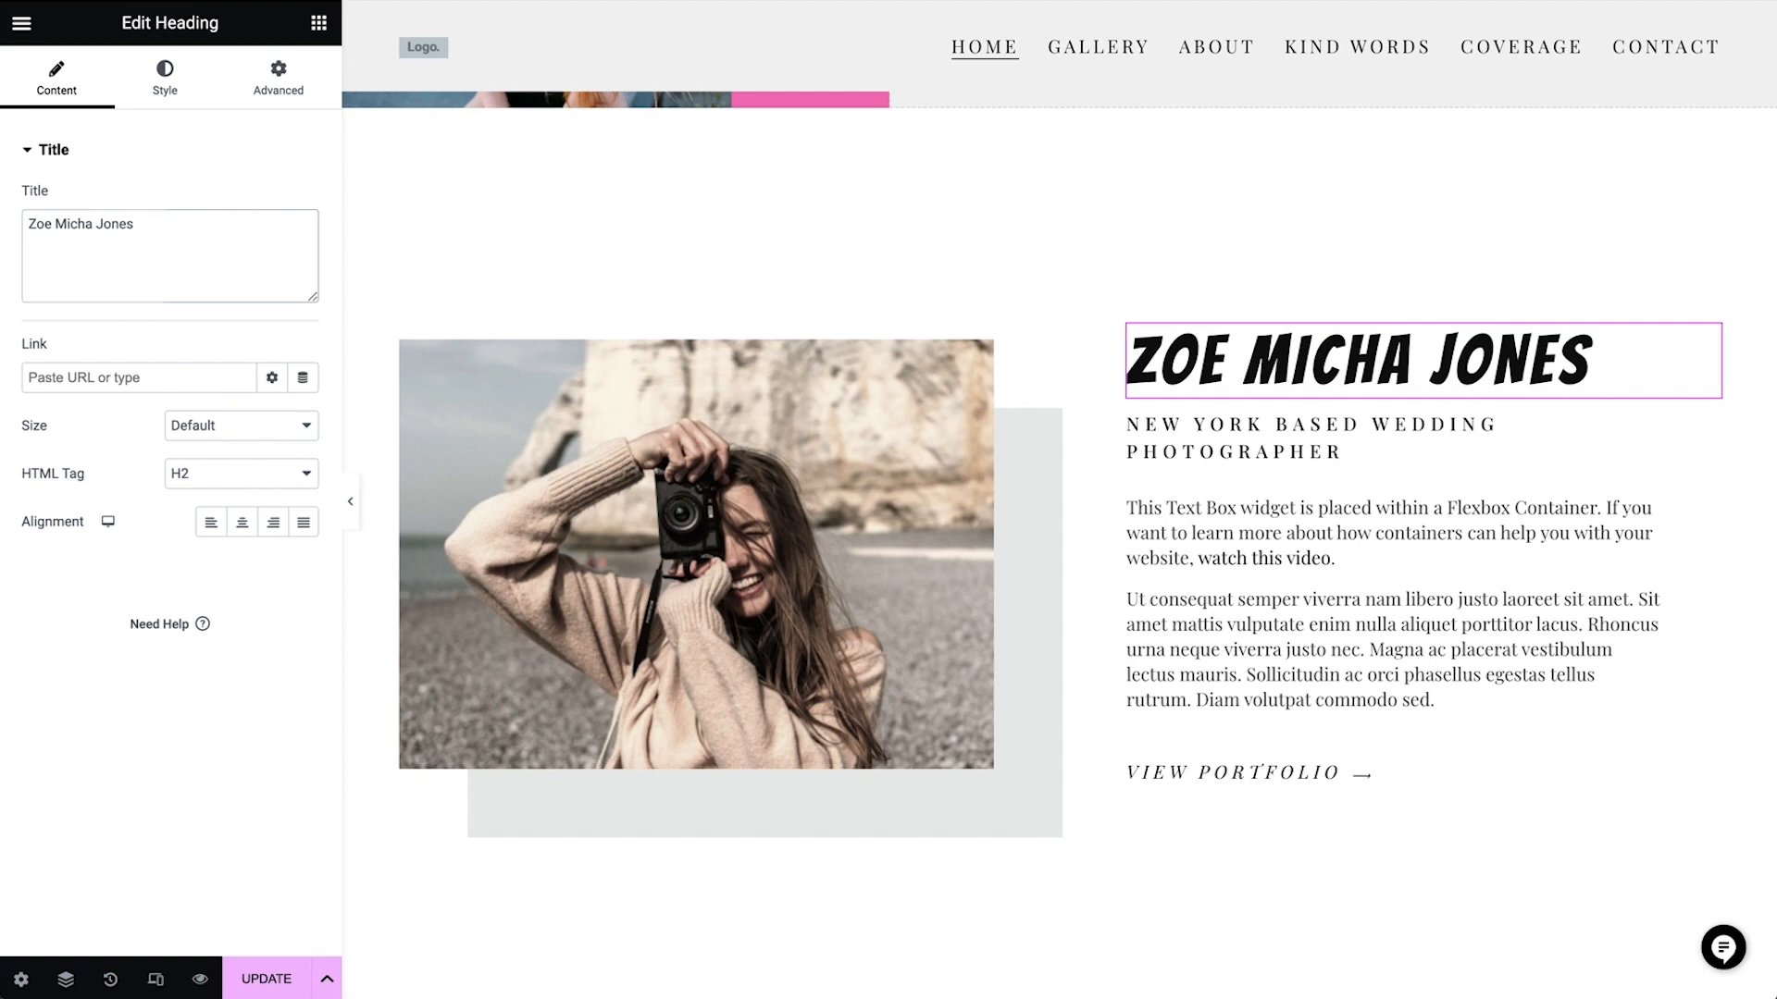
left_click(1360, 401)
left_click(275, 245)
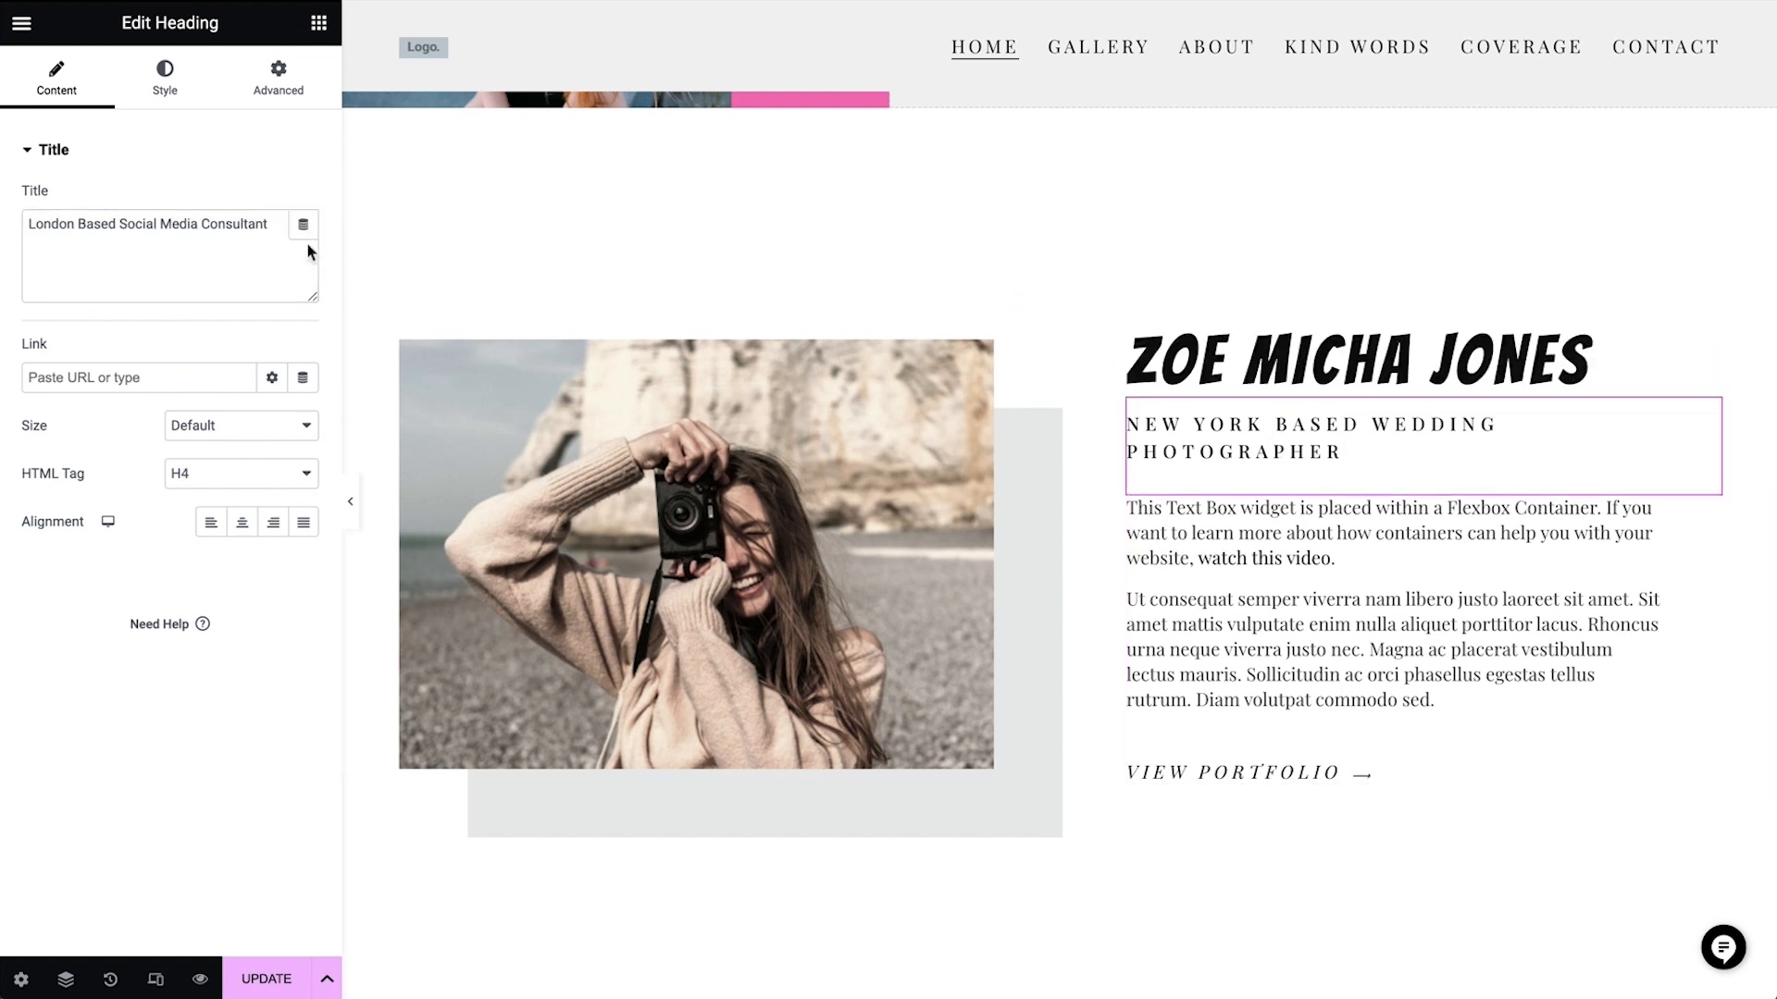
Replace the About section's placeholder paragraphs with the prepared bio beginning "I am a London based Social media consultant with 1.8 m followers"
left_click(1229, 602)
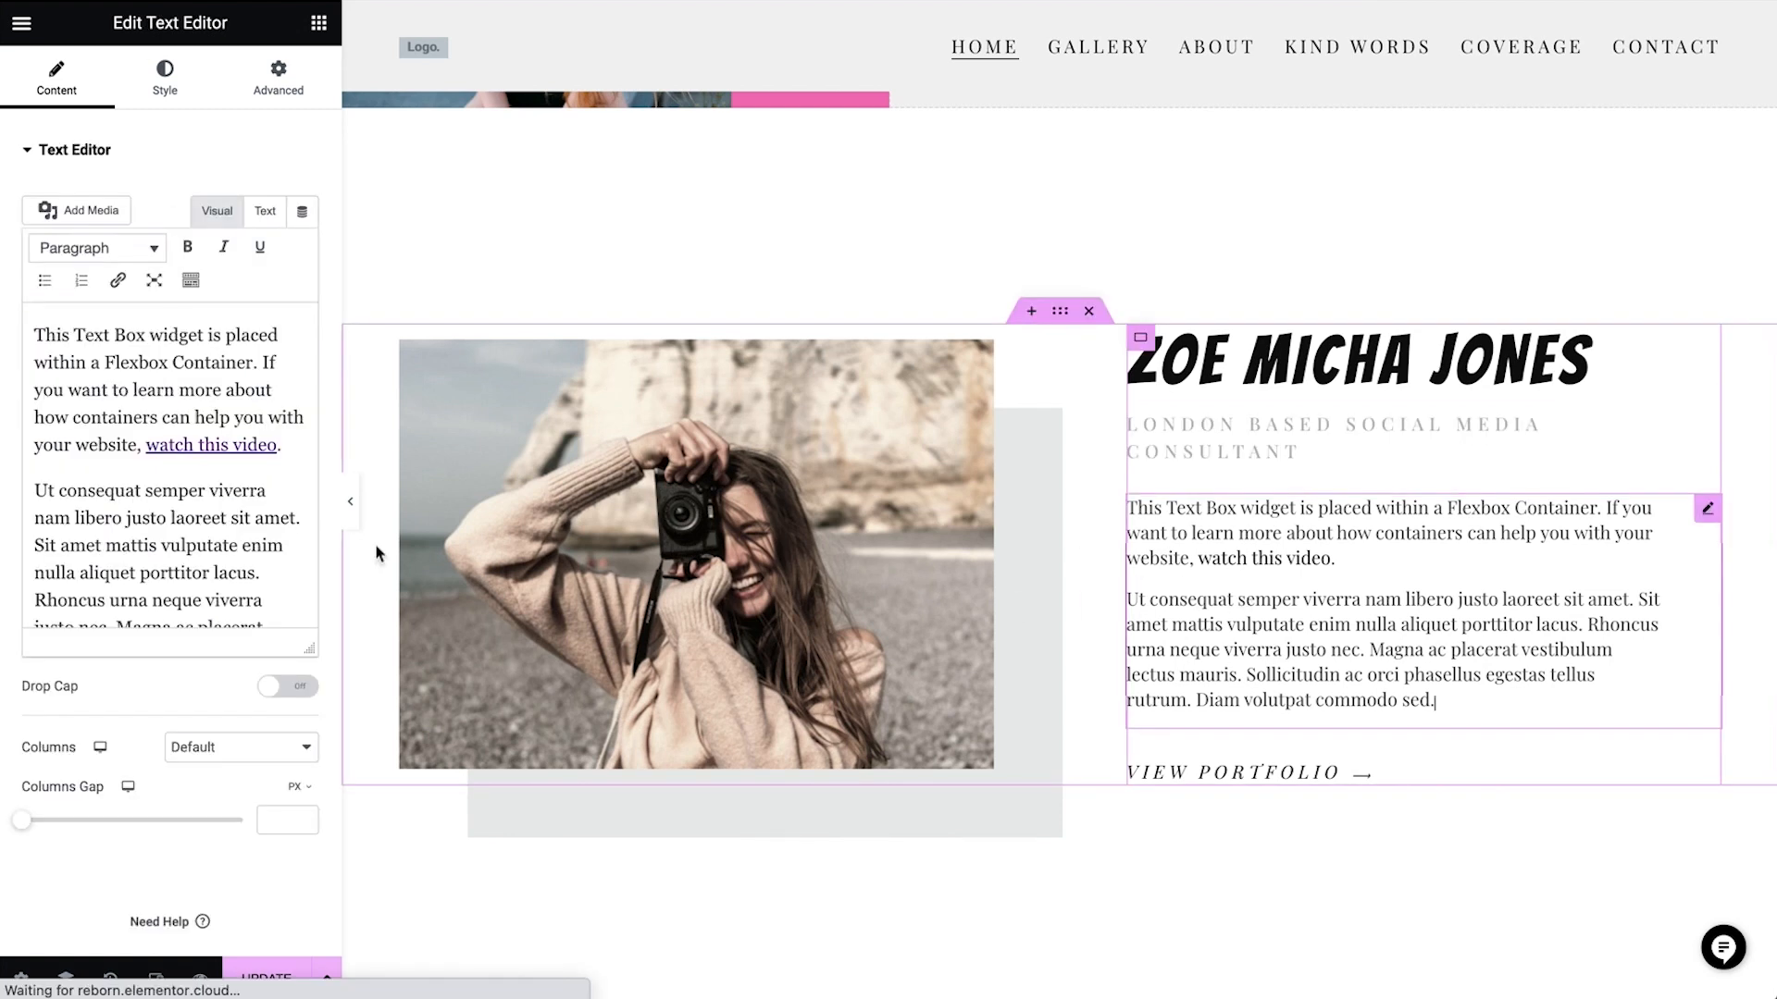
left_click(219, 528)
key("ctrl+a")
type("I am a London based Social media consultant with 1.8 m followers and I help individuals to recreate their online presence to help them get better business and social opportunities. My services include social media presence evalutation, bio editing, photo shooting, and advising about content planning strategies.")
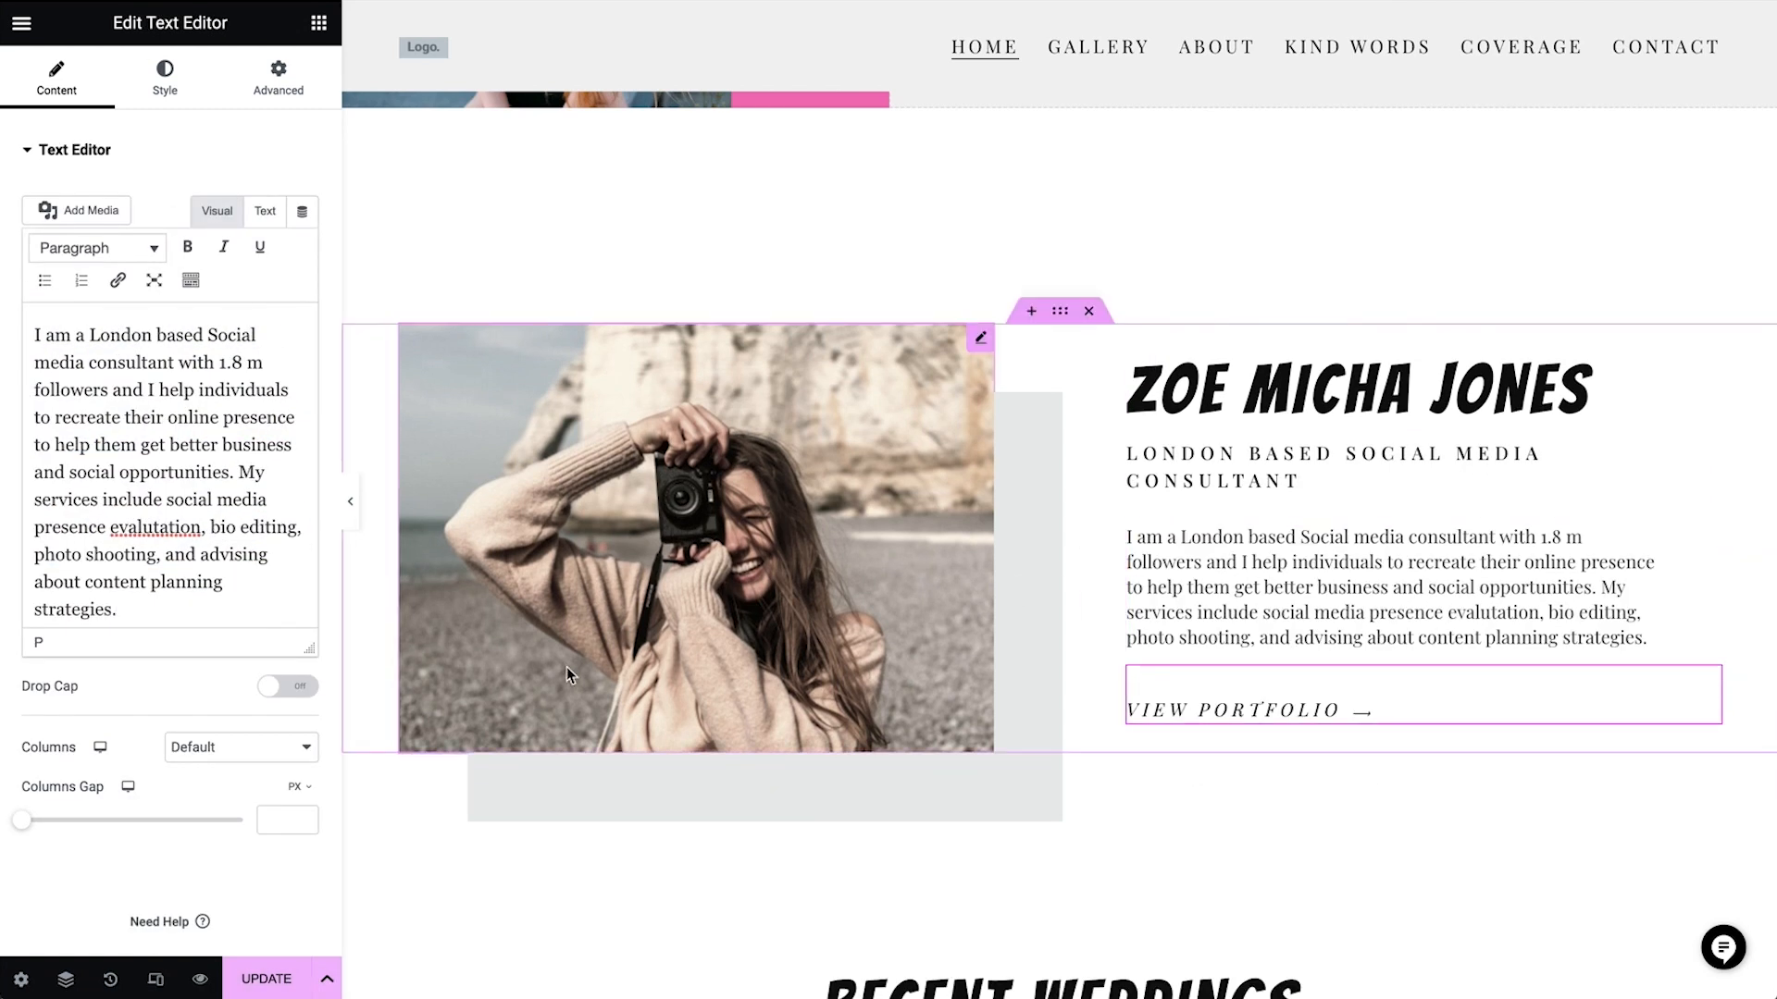
Replace the About section's image with the library photo of the woman in a hat holding a camera
left_click(703, 548)
left_click(185, 245)
left_click(779, 455)
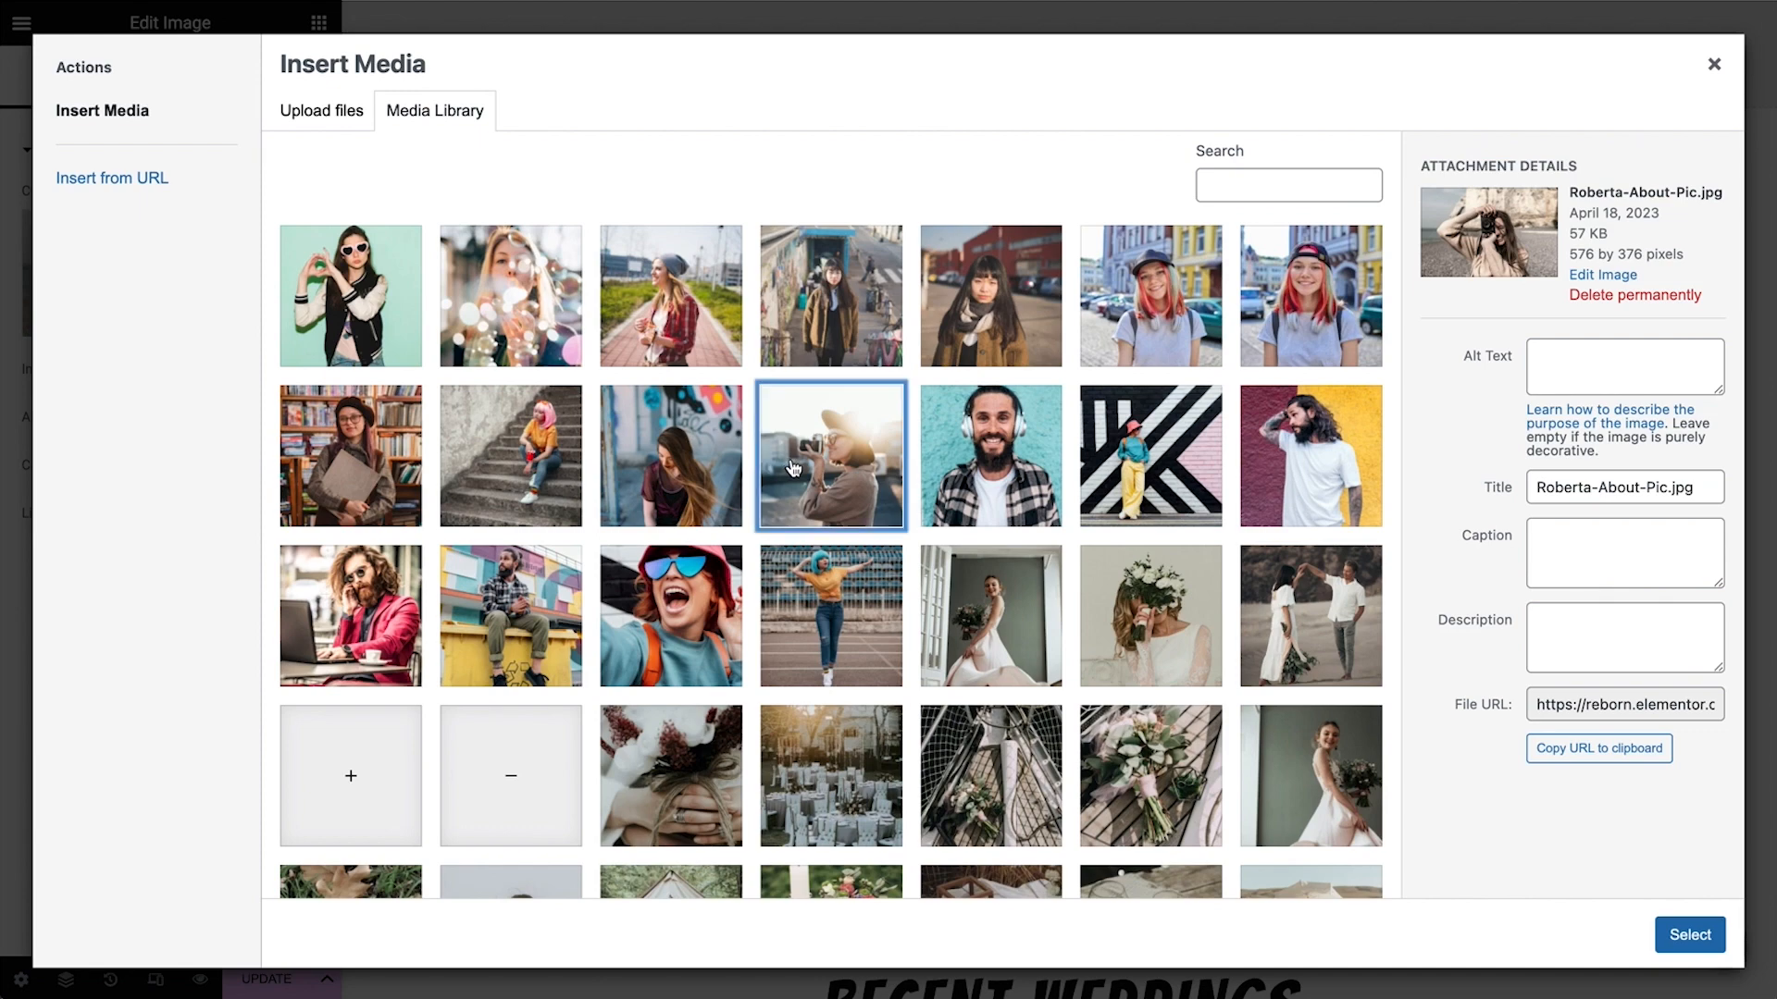
left_click(1688, 935)
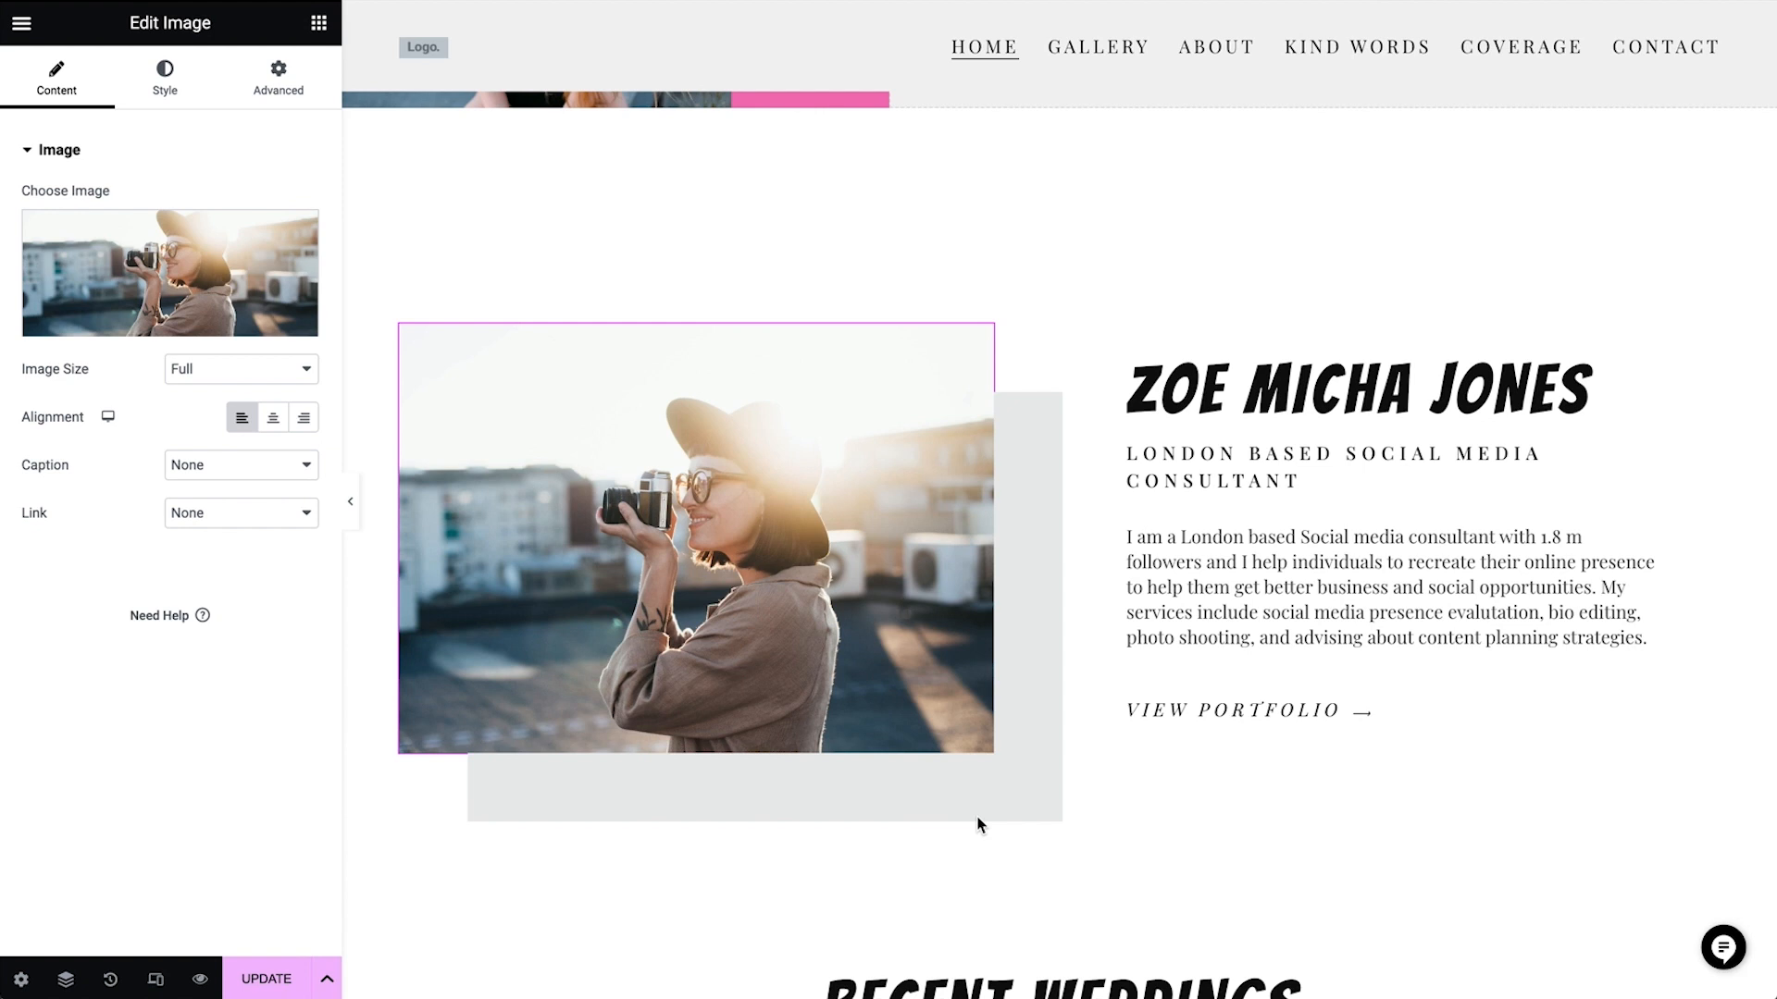
Change the About image's box shadow color to purple #BD95FF
left_click(163, 90)
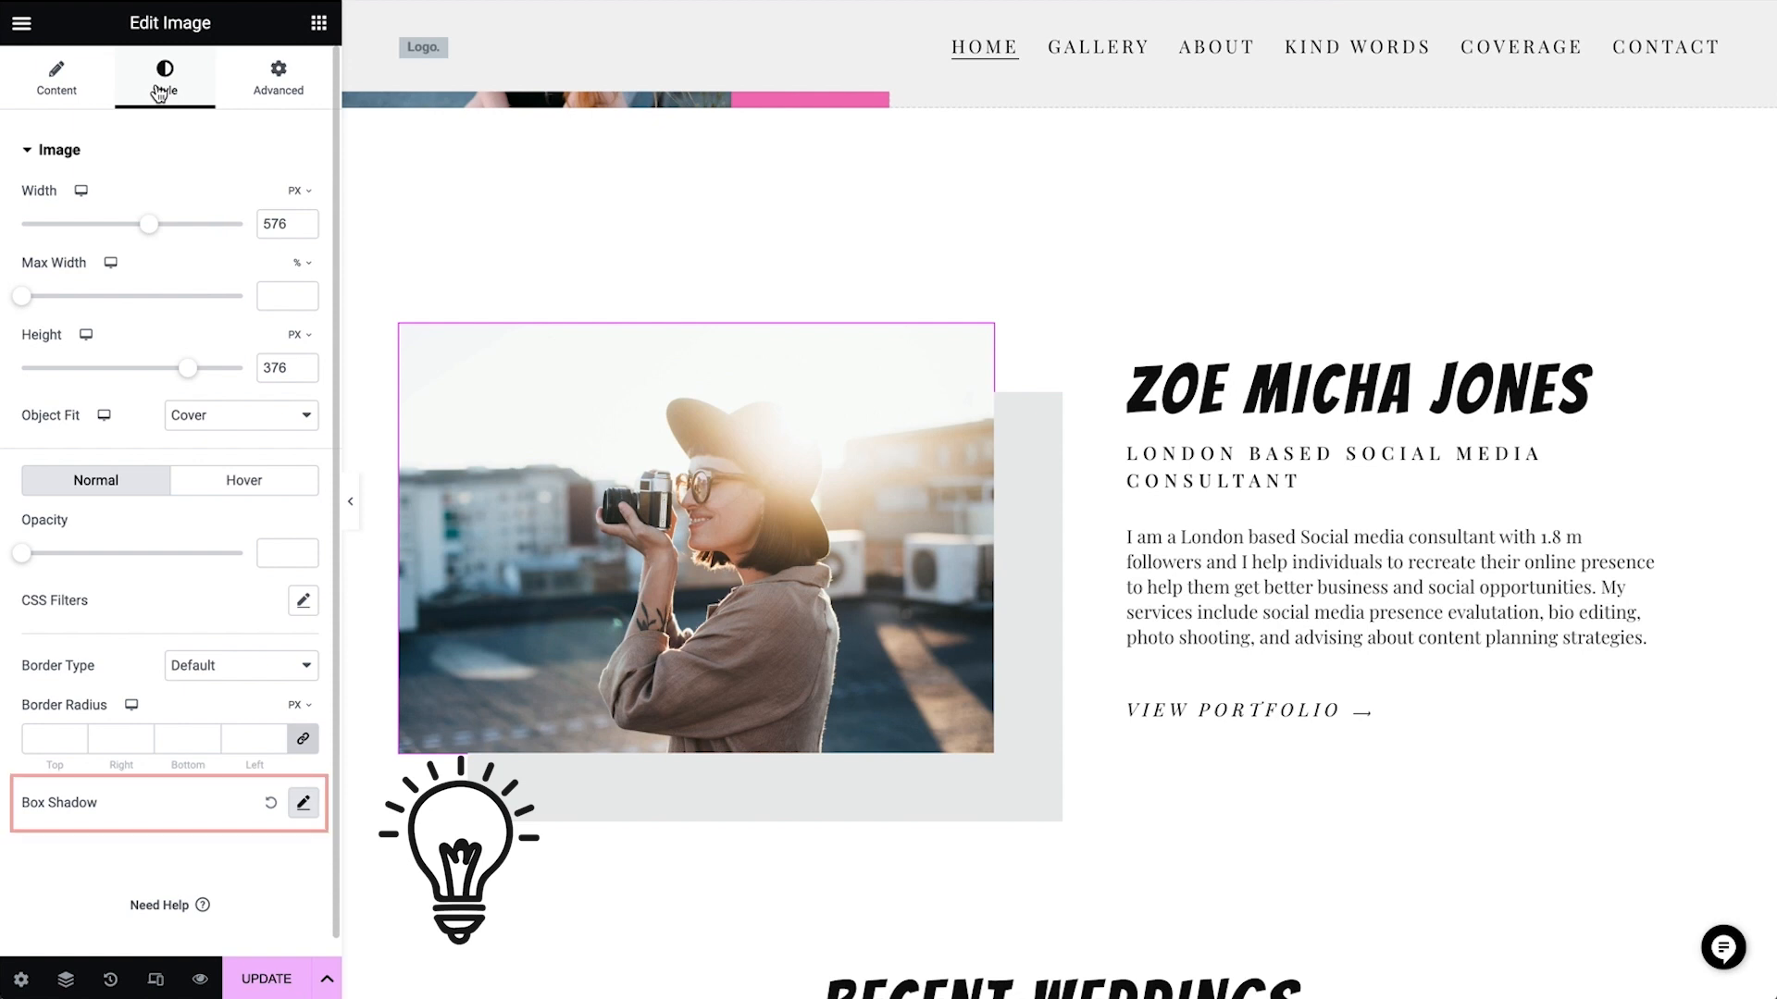
left_click(309, 814)
scroll(282, 874, "down", 2)
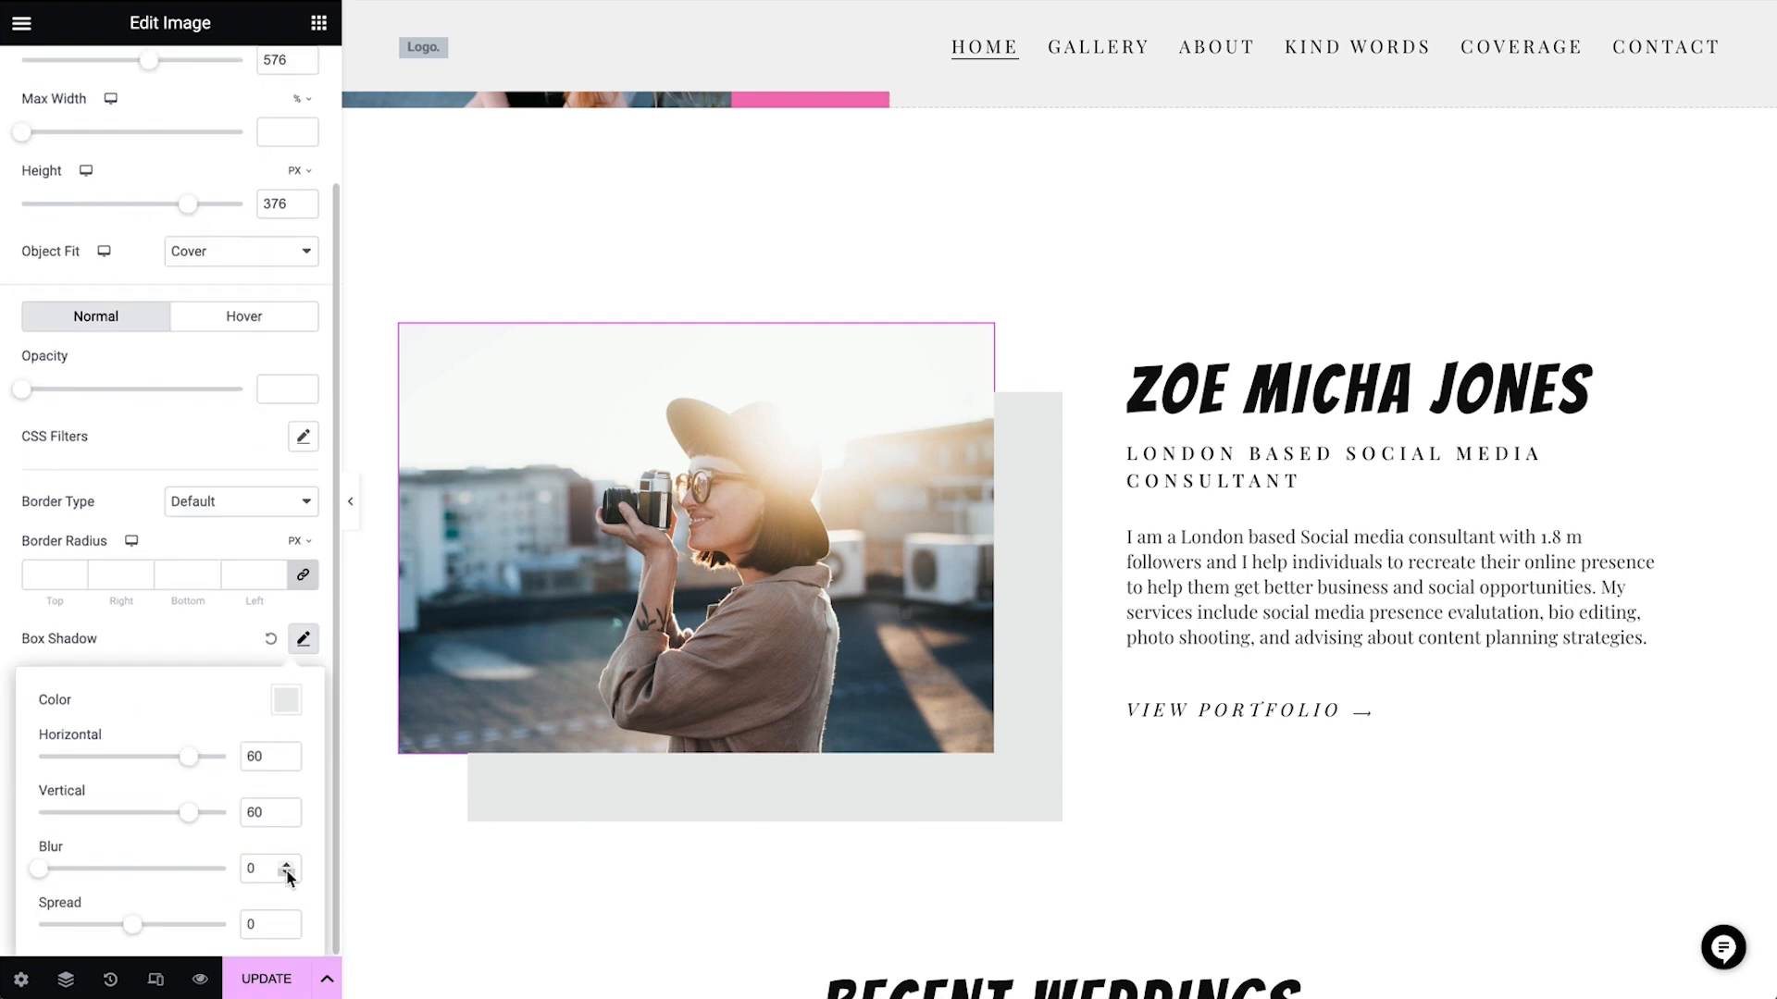
left_click(285, 703)
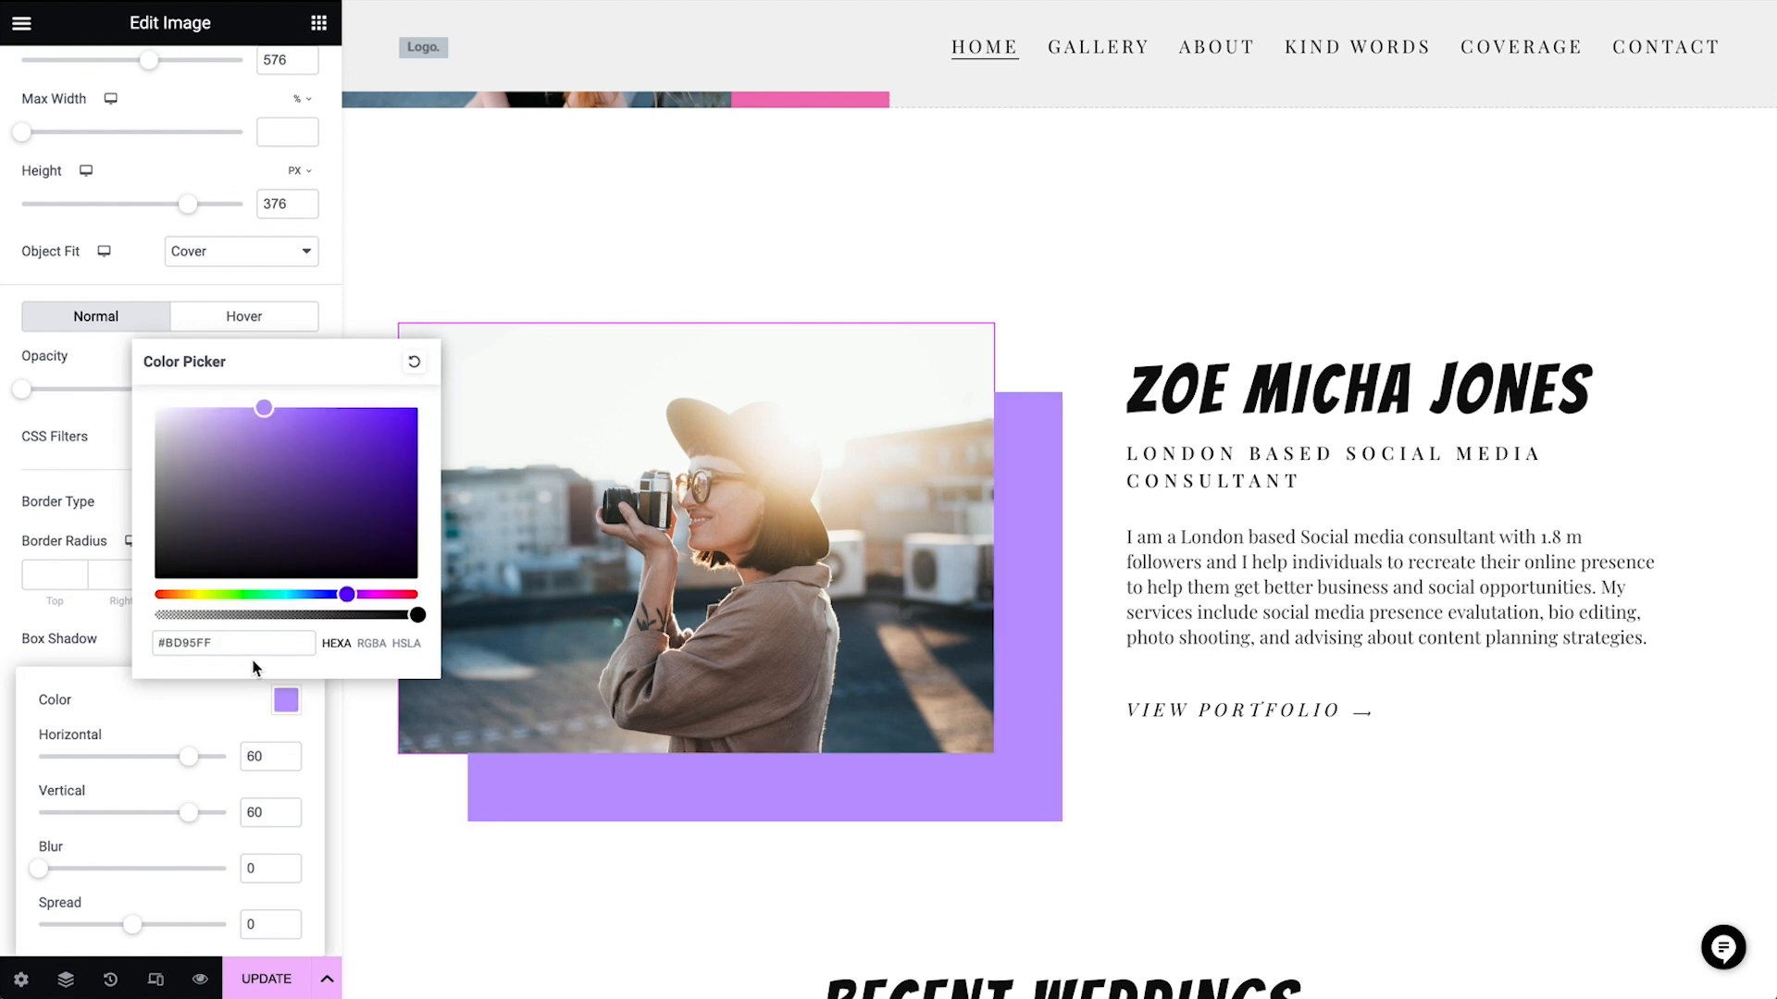
left_click(109, 458)
Replace the "recent weddings" heading text with "it's all about finding the real you"
scroll(792, 837, "down", 9)
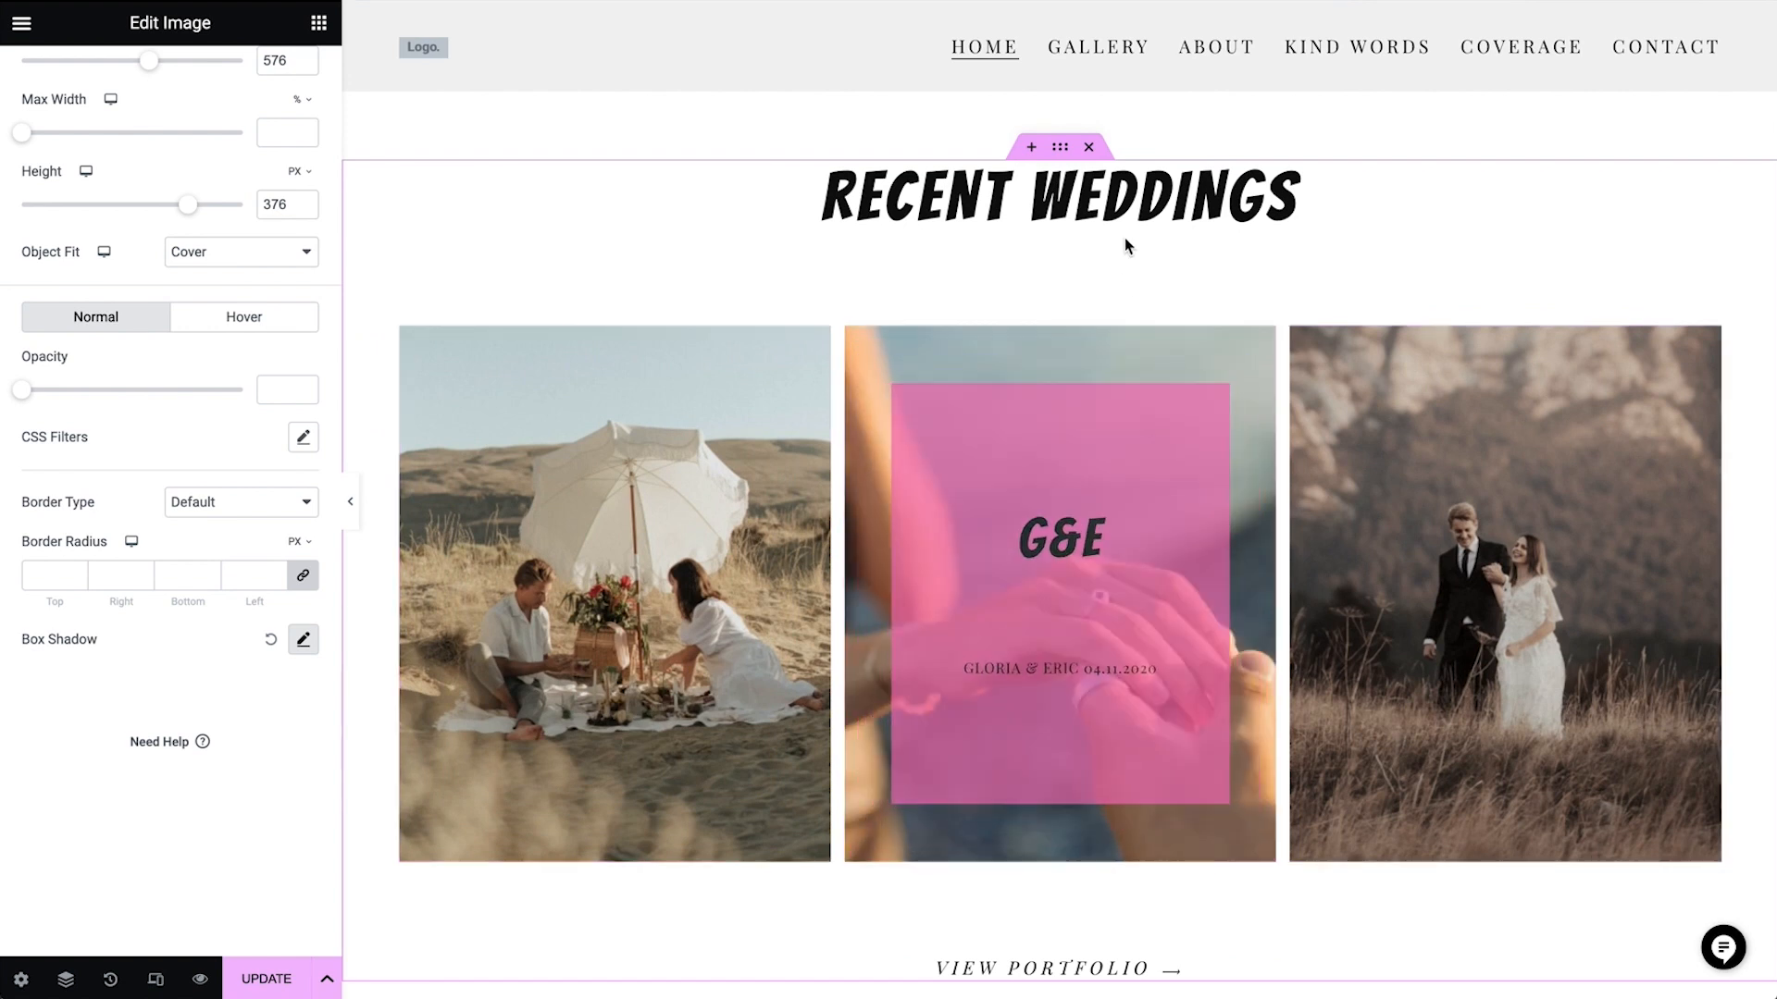
left_click(1122, 226)
triple_click(192, 230)
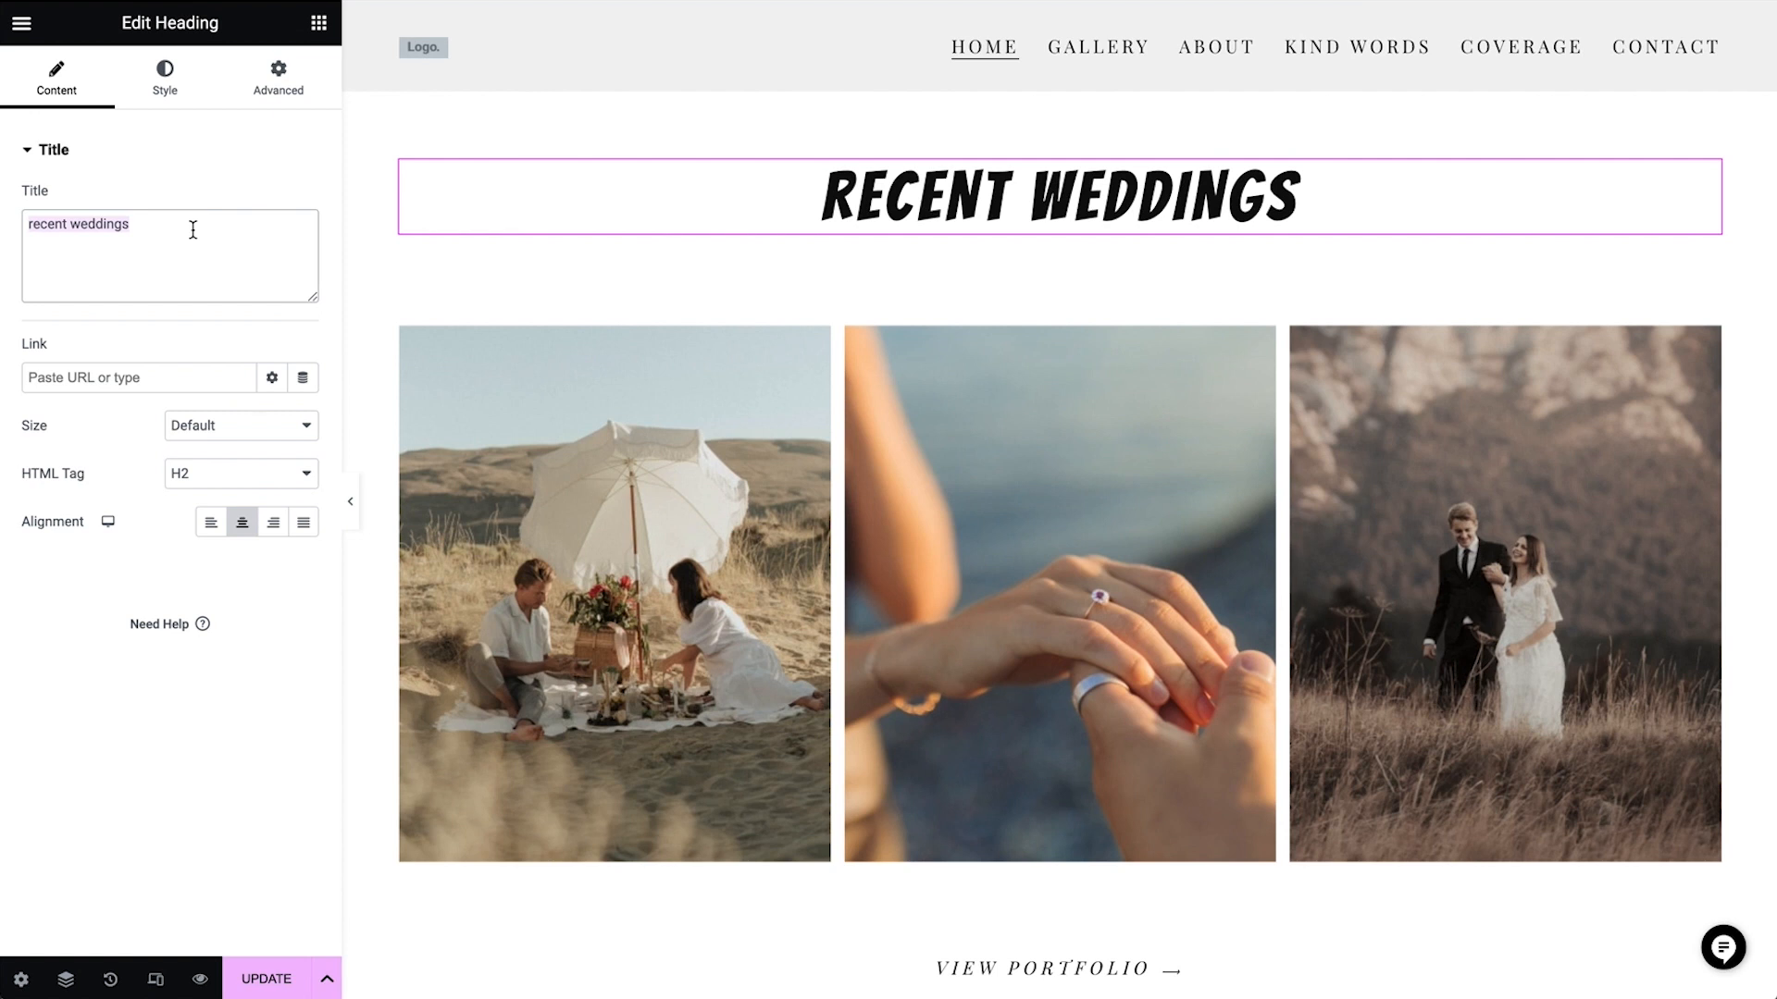
type("it's all about finding the real you")
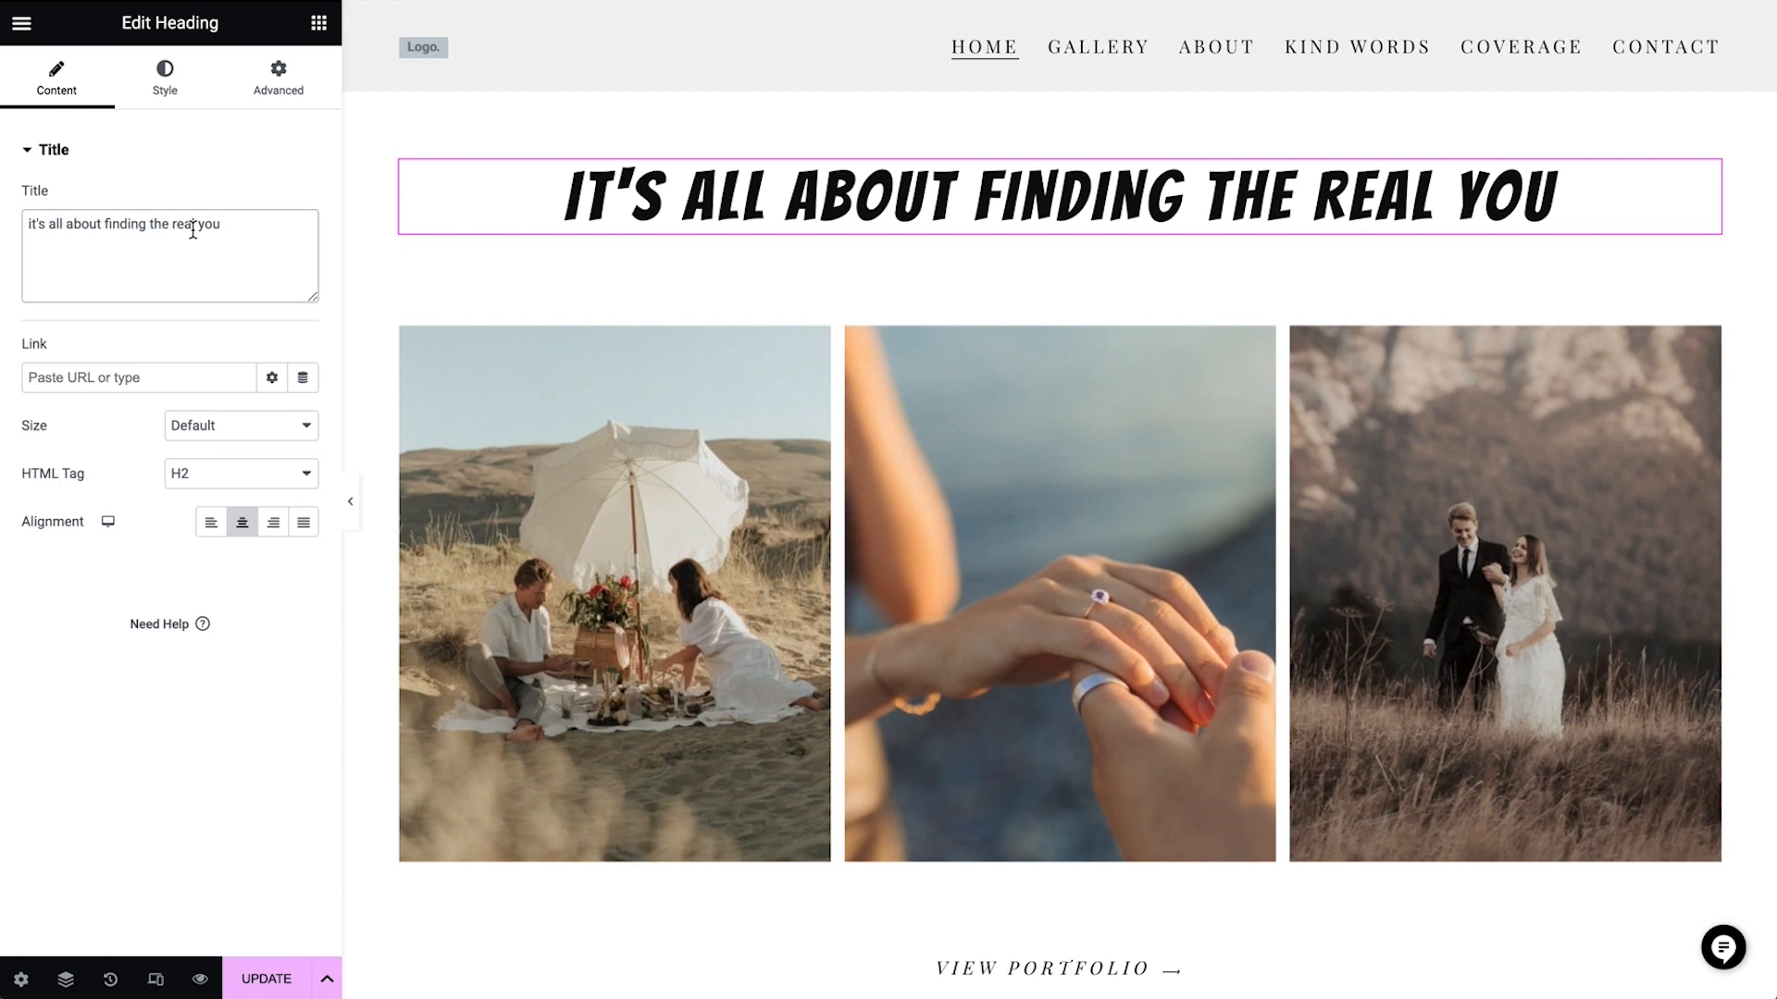
Try 15% right and left margins on the flip box section's heading, and reset them by linking the margin values
left_click(291, 83)
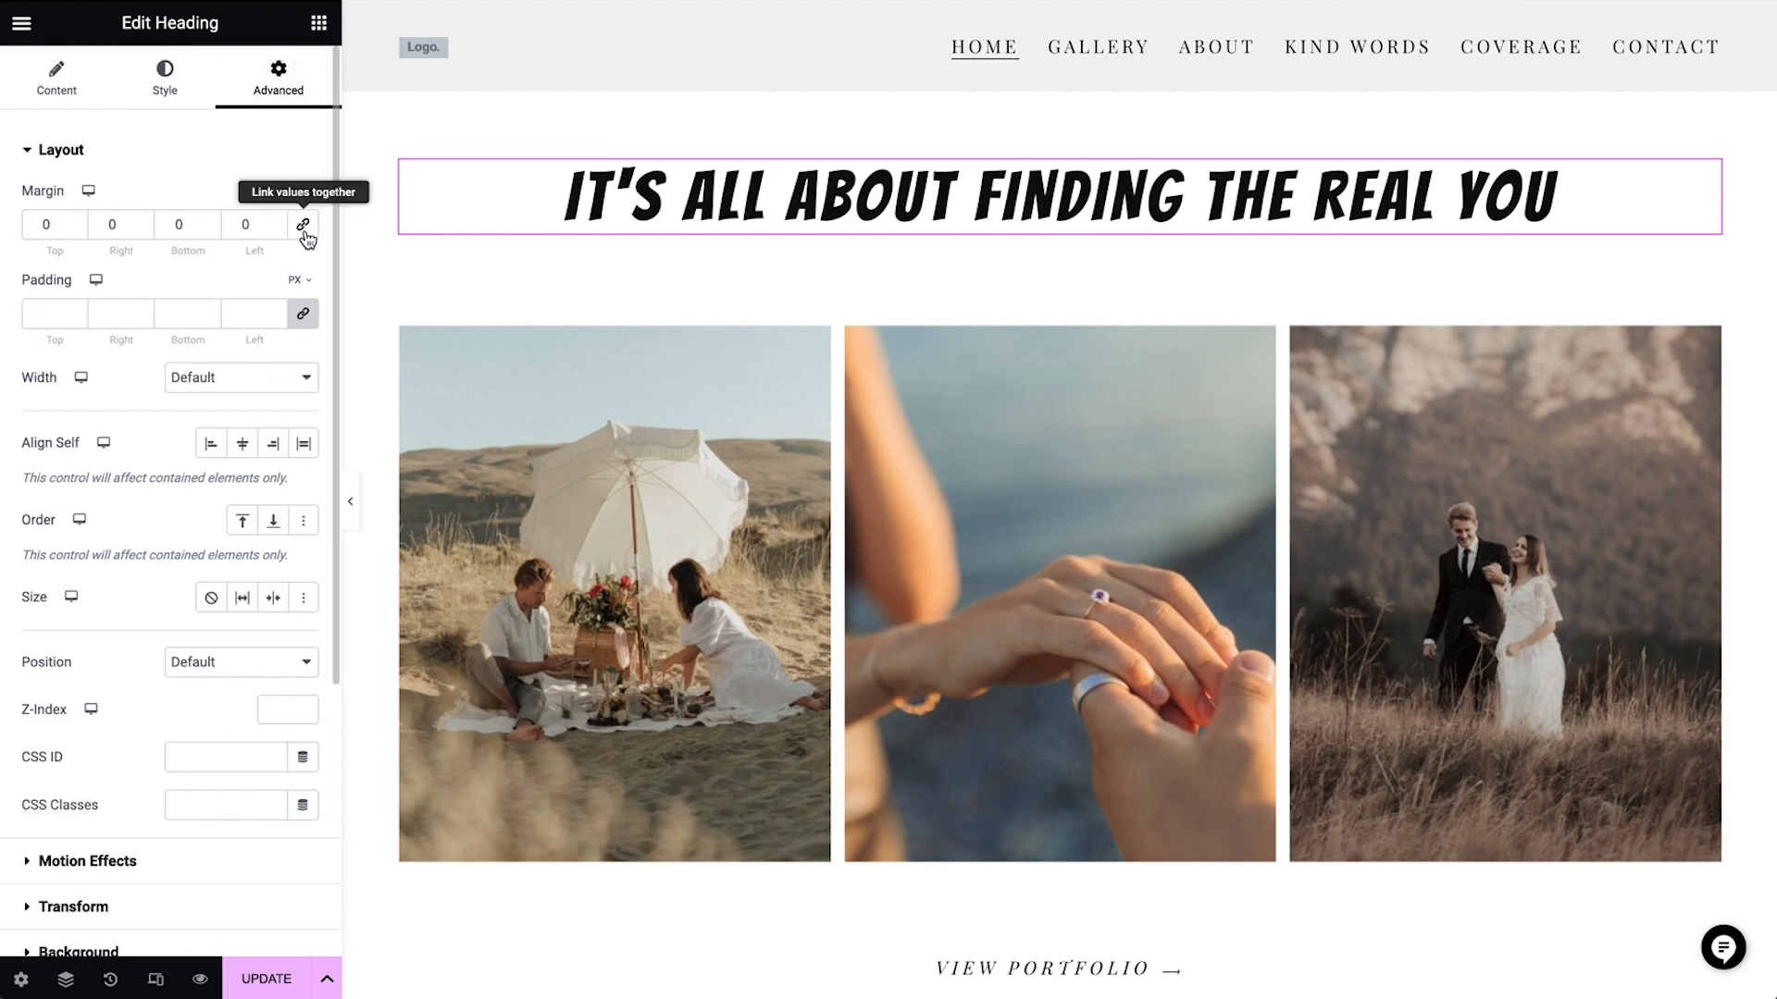
left_click(115, 225)
type("15")
left_click(245, 224)
type("15")
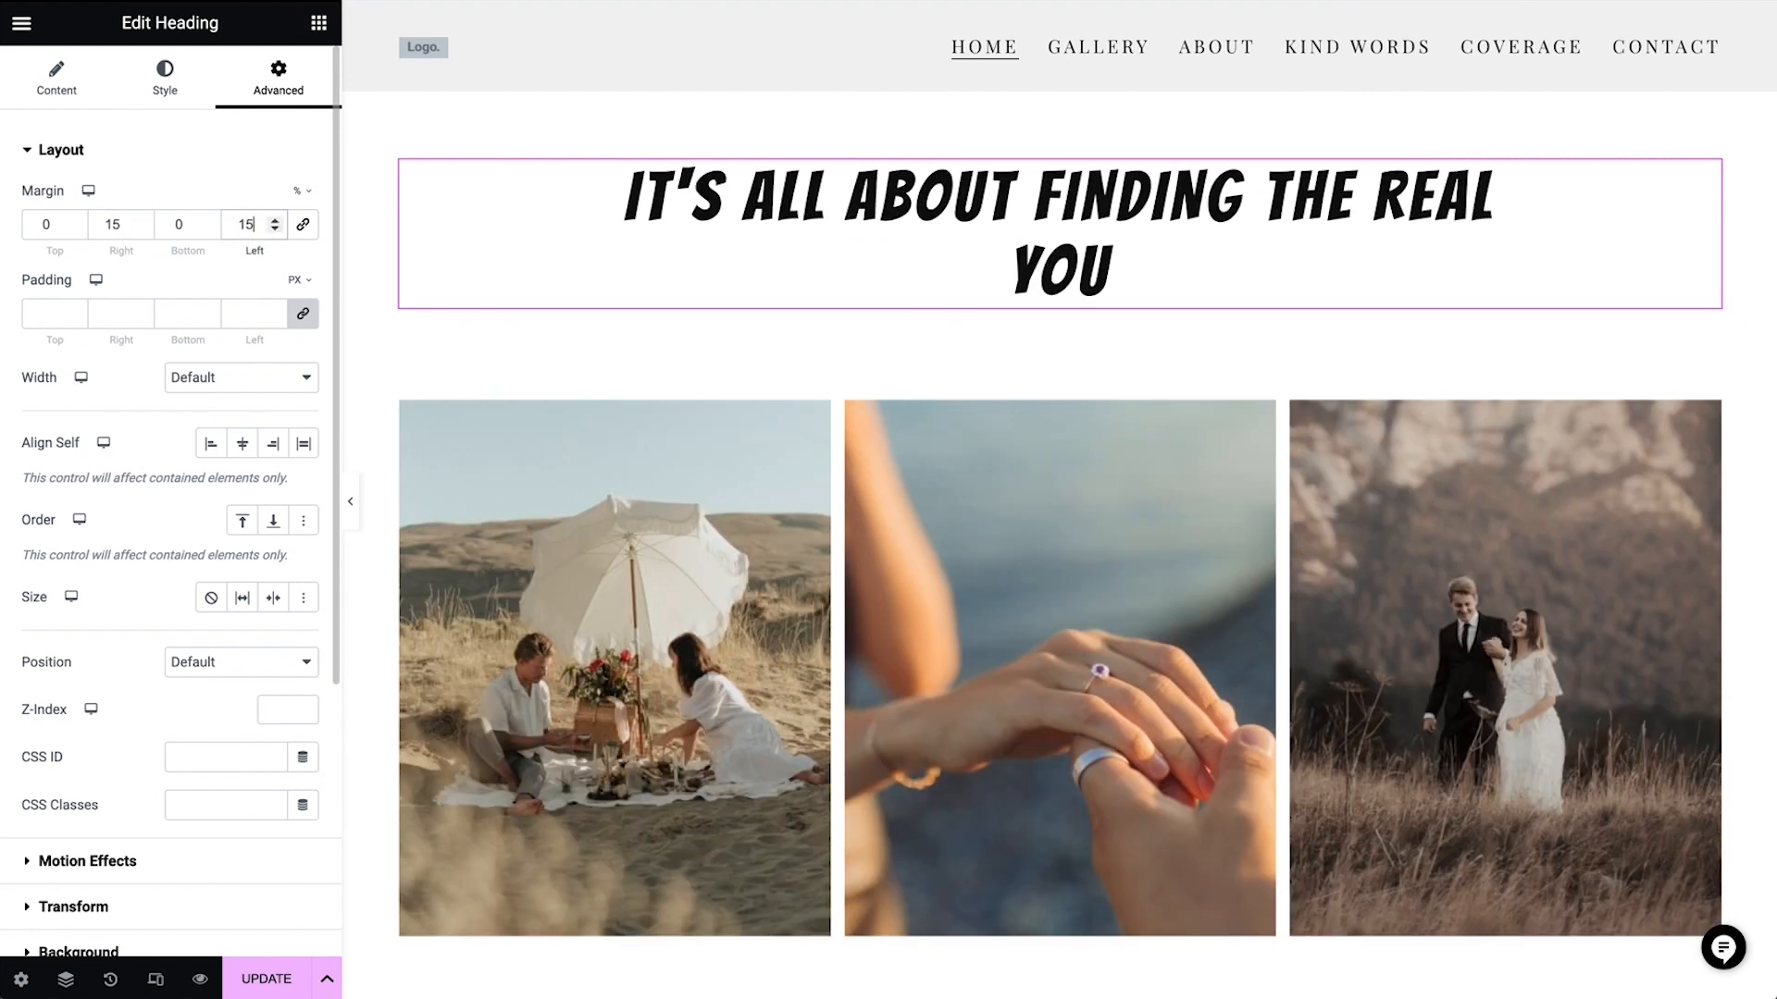
left_click(300, 226)
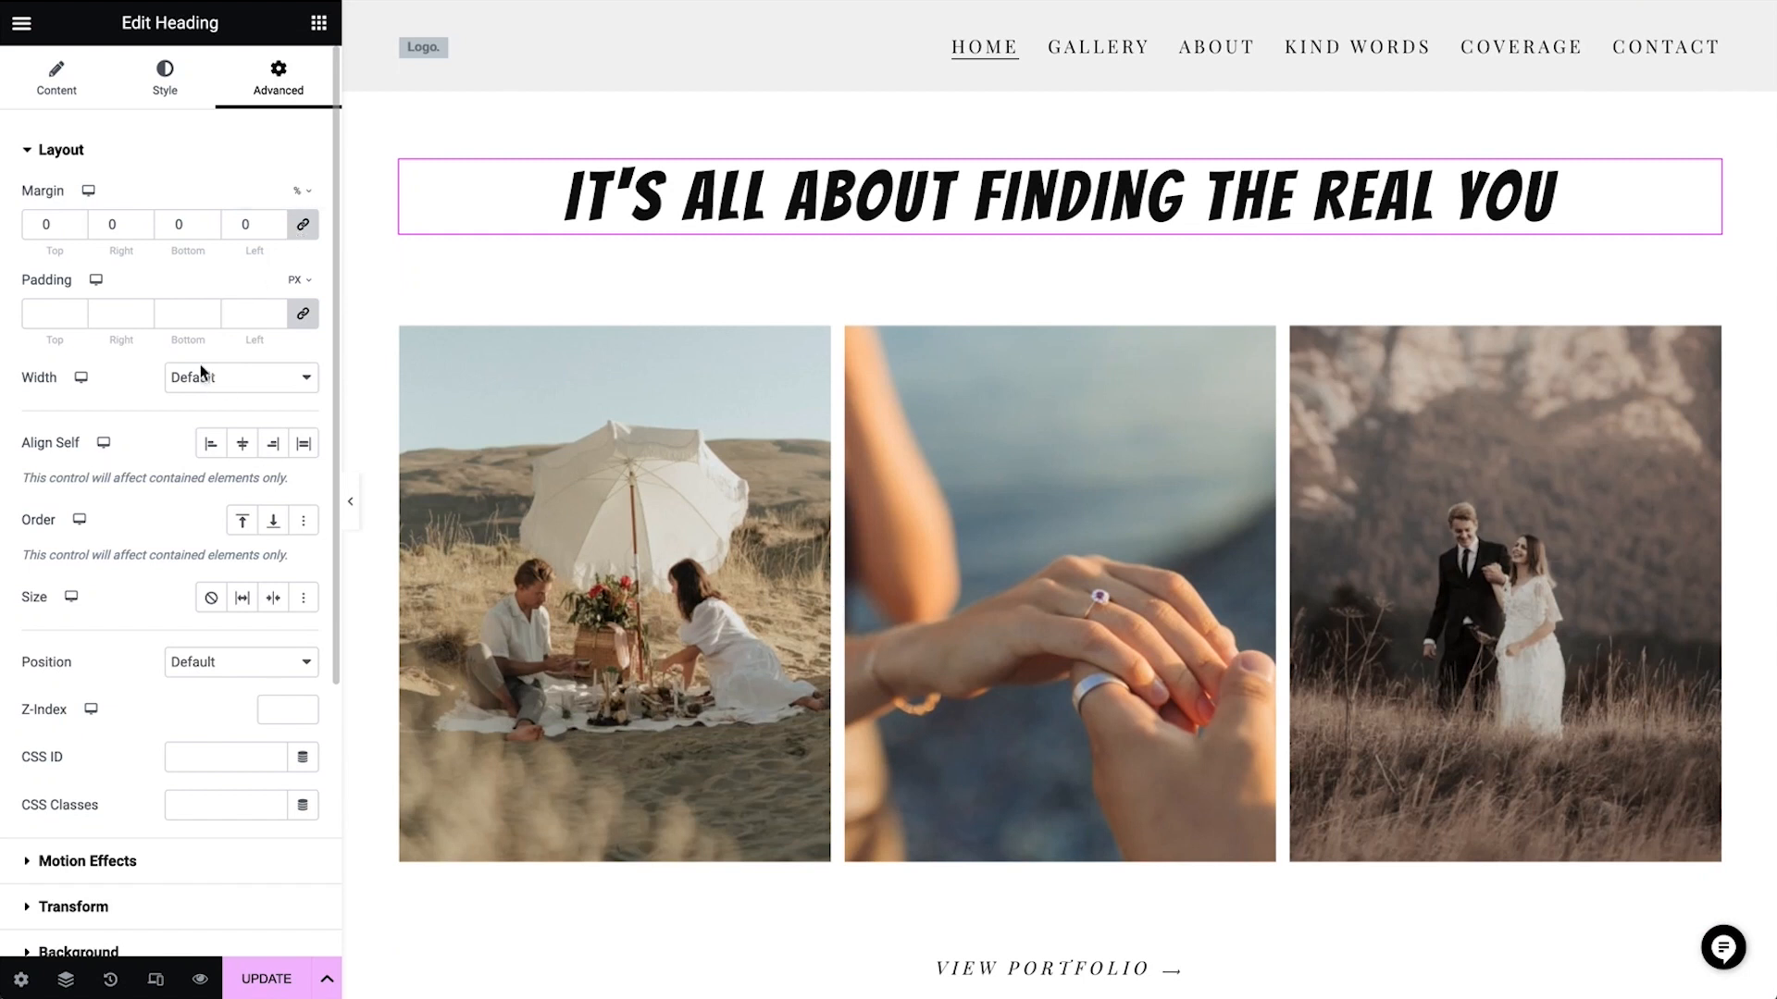
Give the section heading a custom width of 45% and align it to the center of its container
left_click(226, 380)
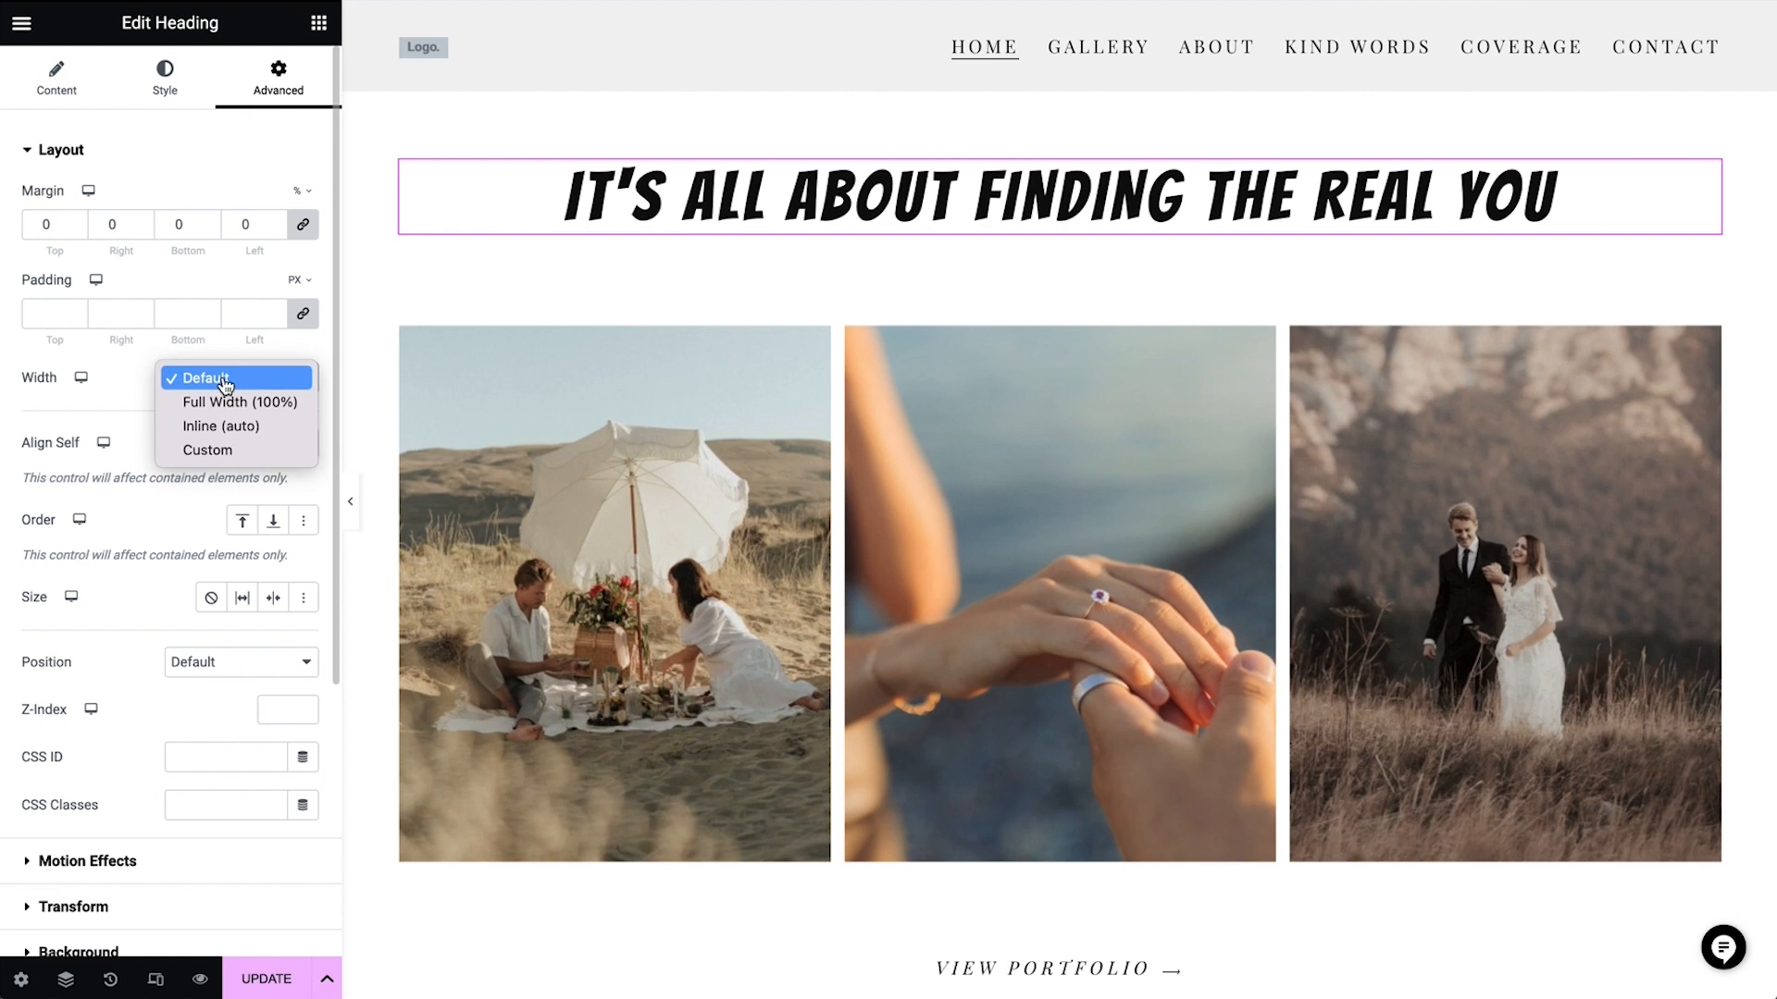
left_click(229, 453)
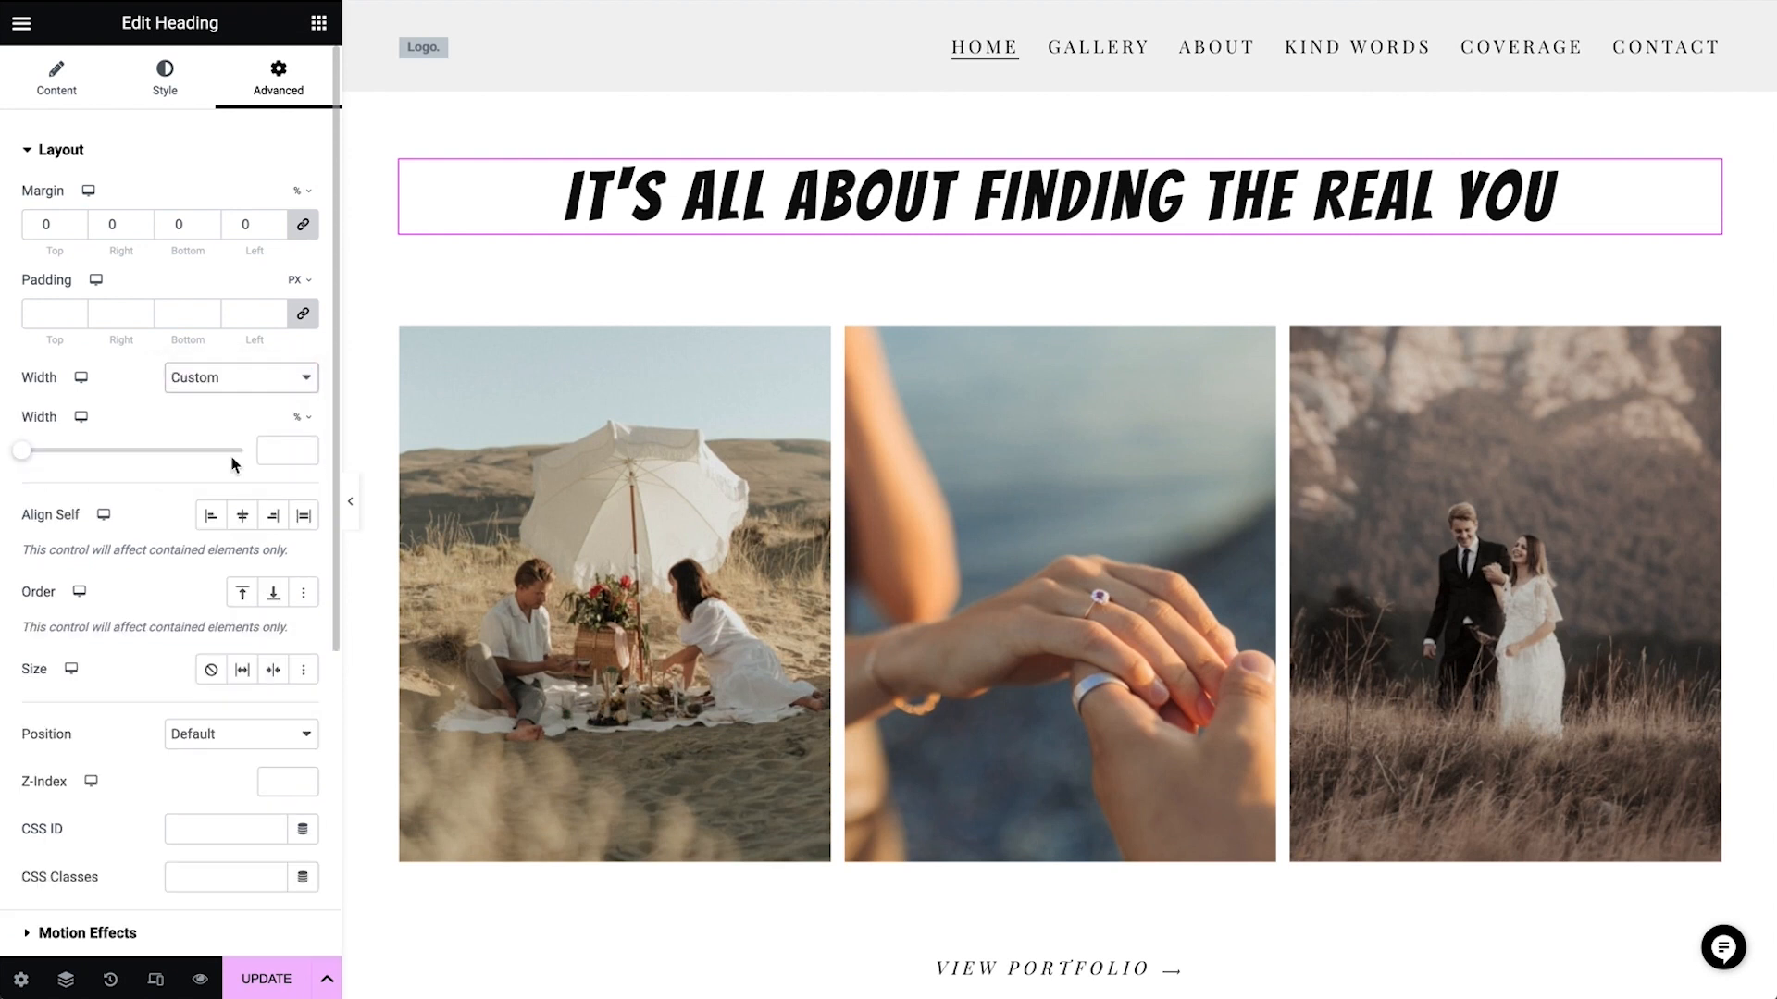
left_click_drag(22, 452, 125, 457)
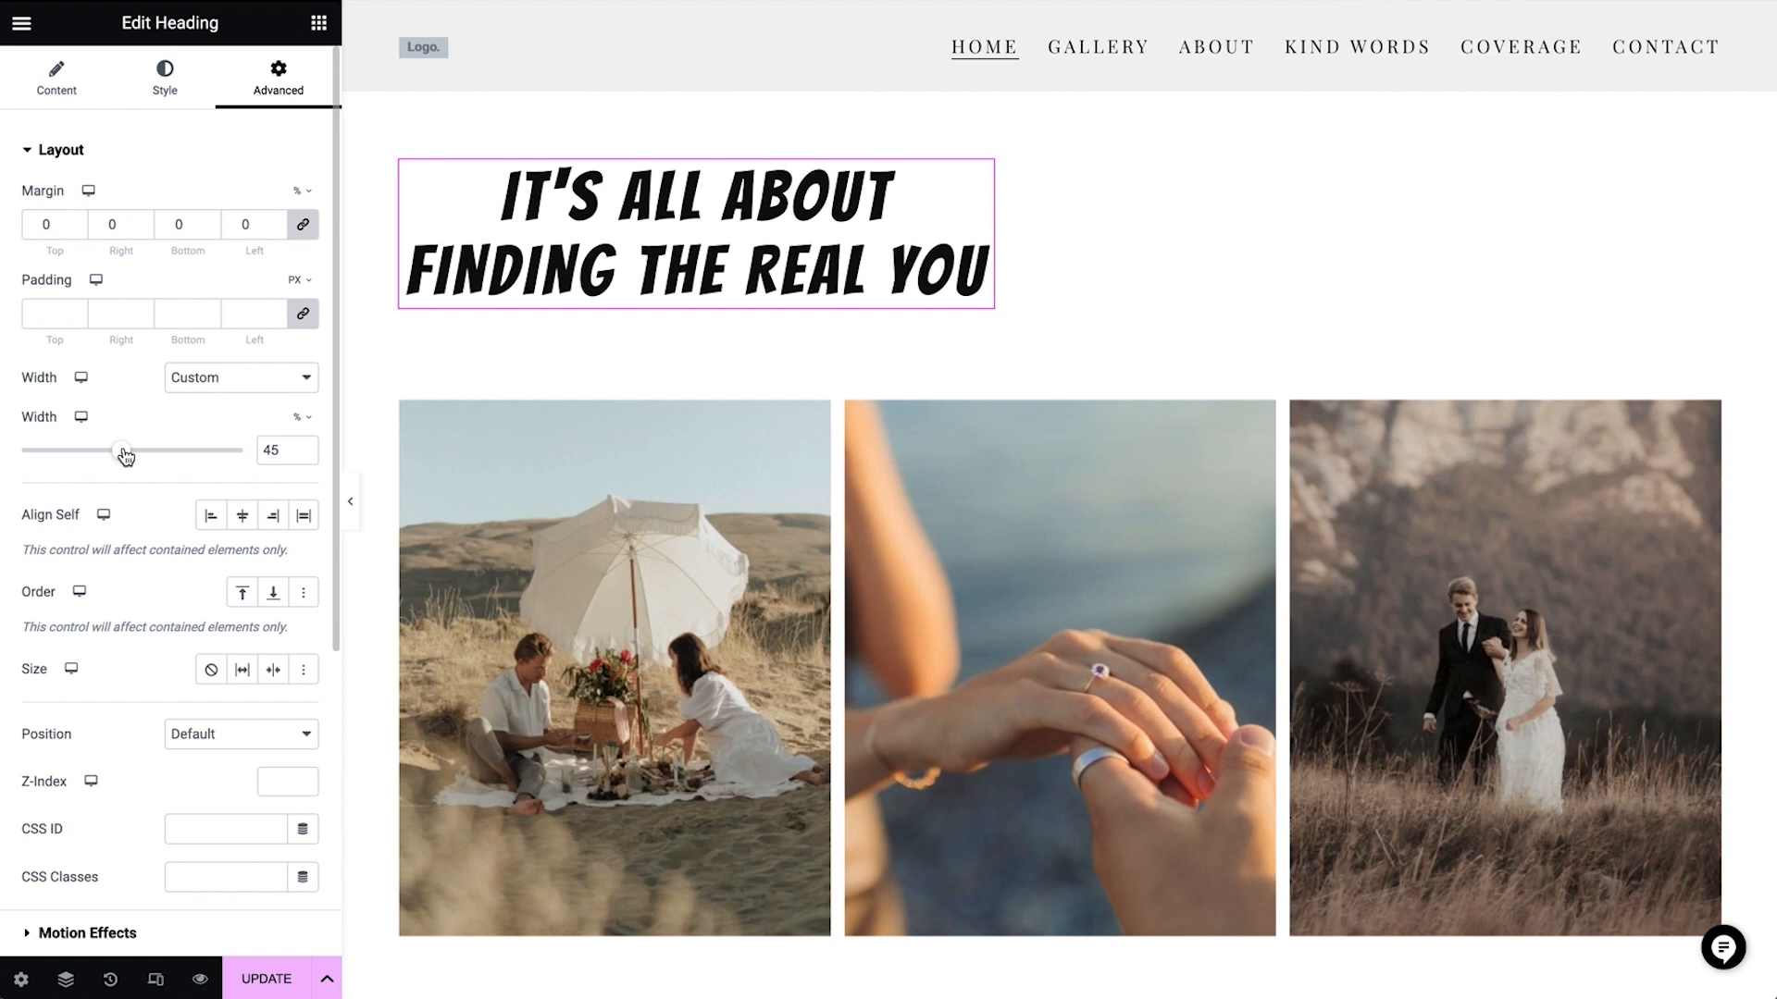
left_click(242, 518)
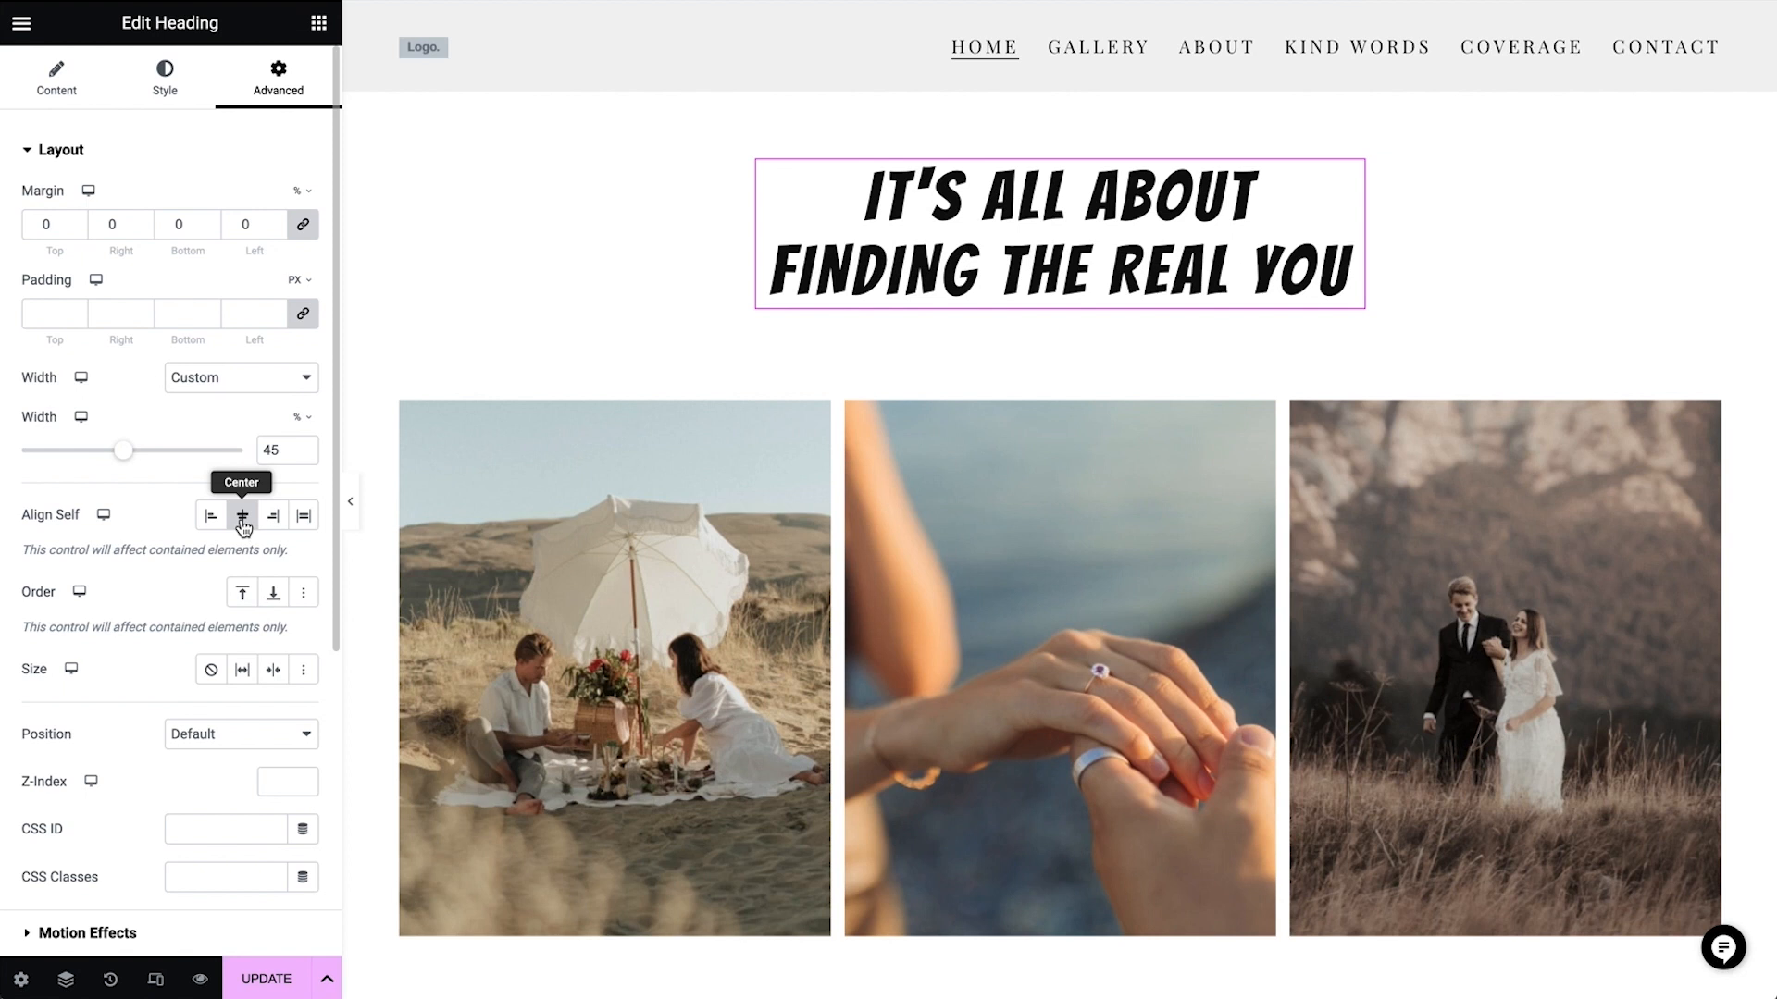
Replace the first flip box's front background image with the photo of the woman in a pink bucket hat against the striped wall
mouse_move(713, 936)
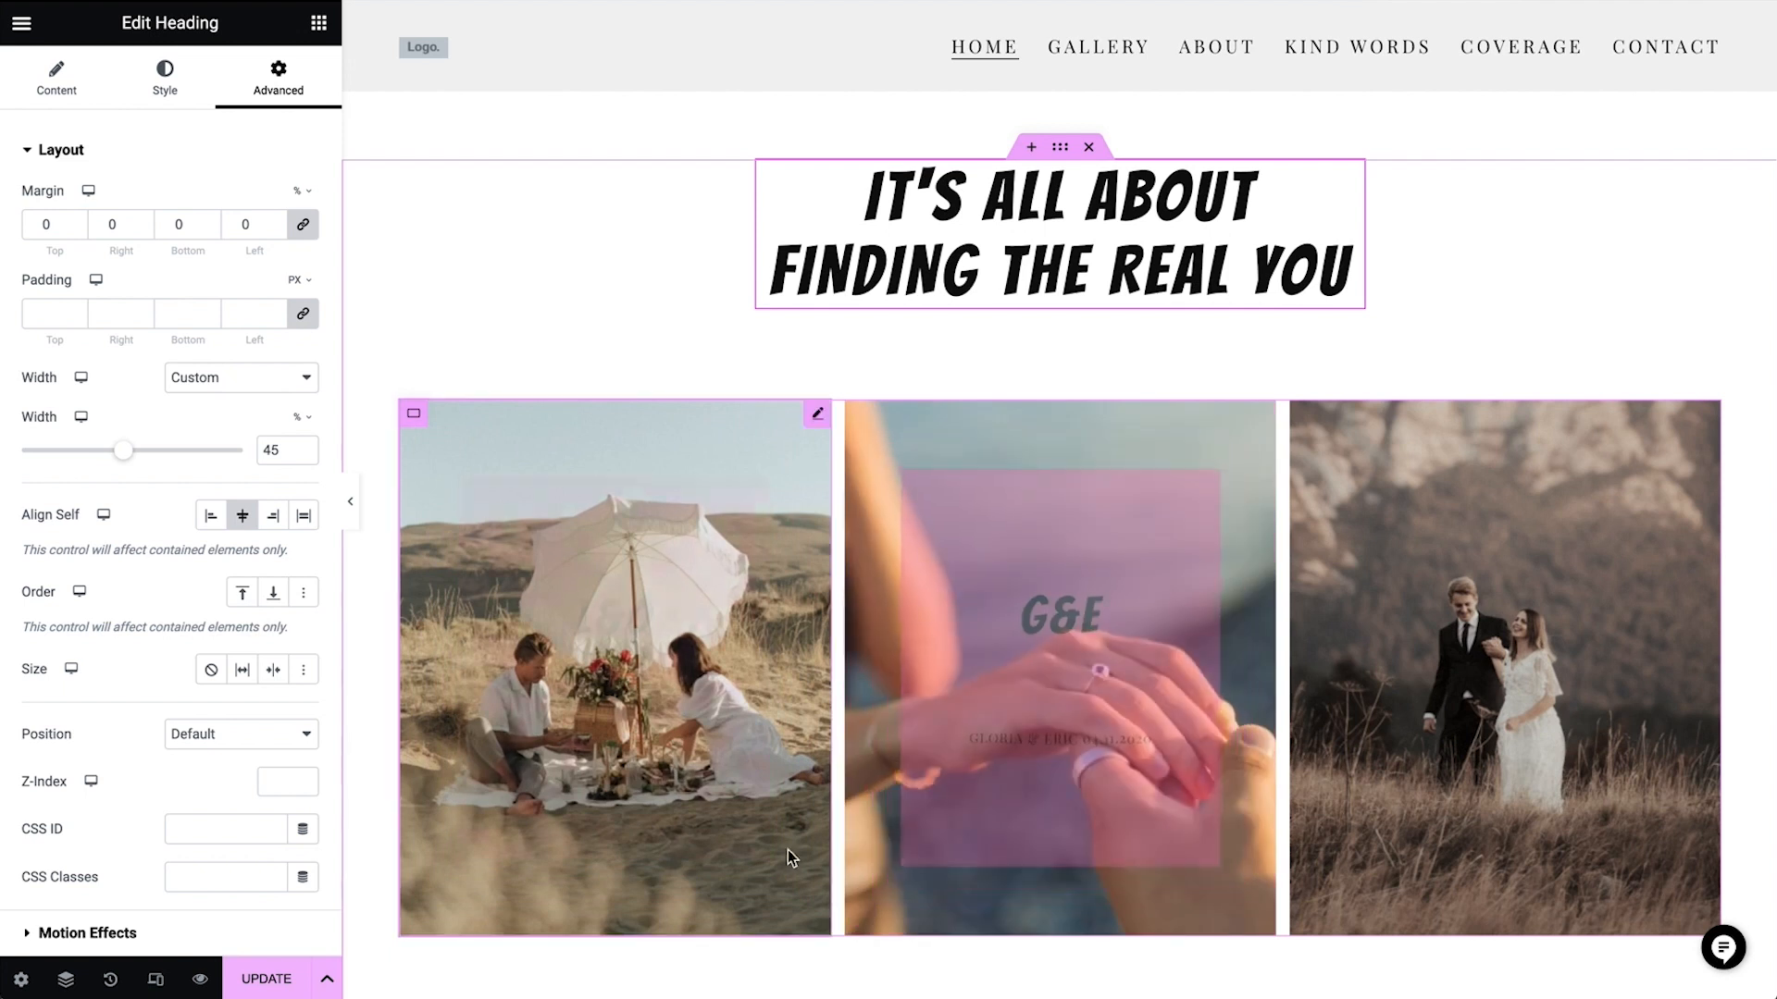
mouse_move(766, 853)
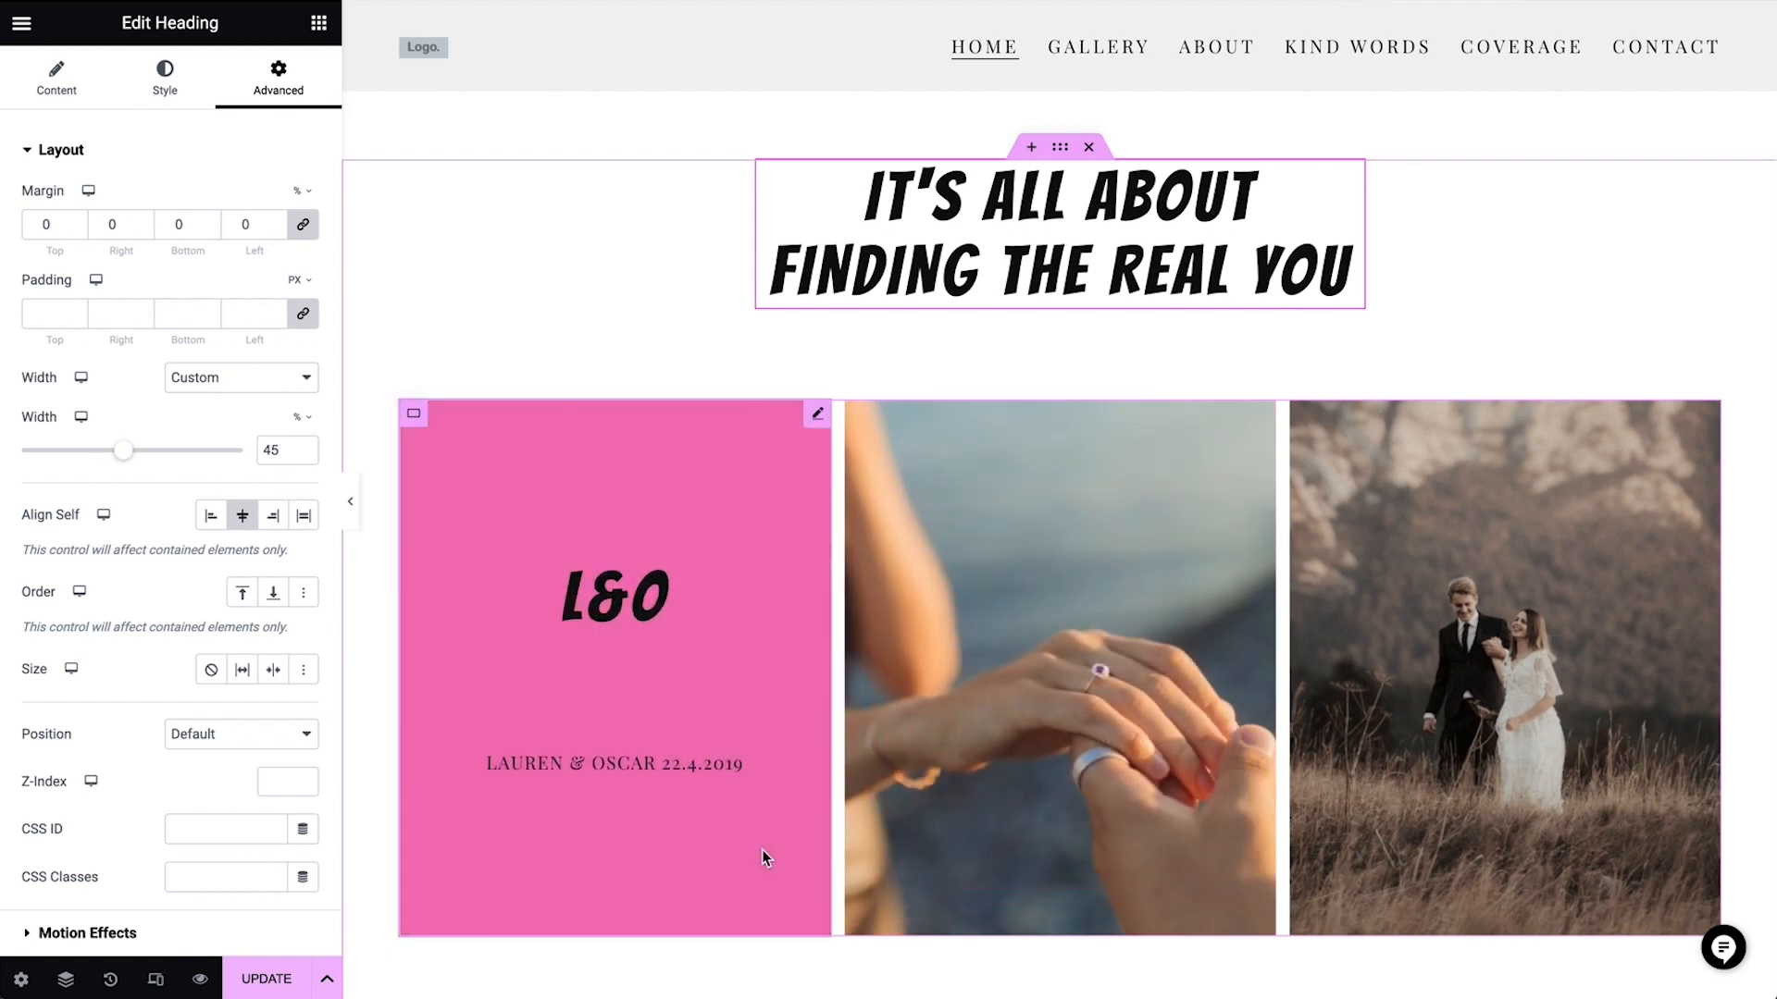
mouse_move(1458, 684)
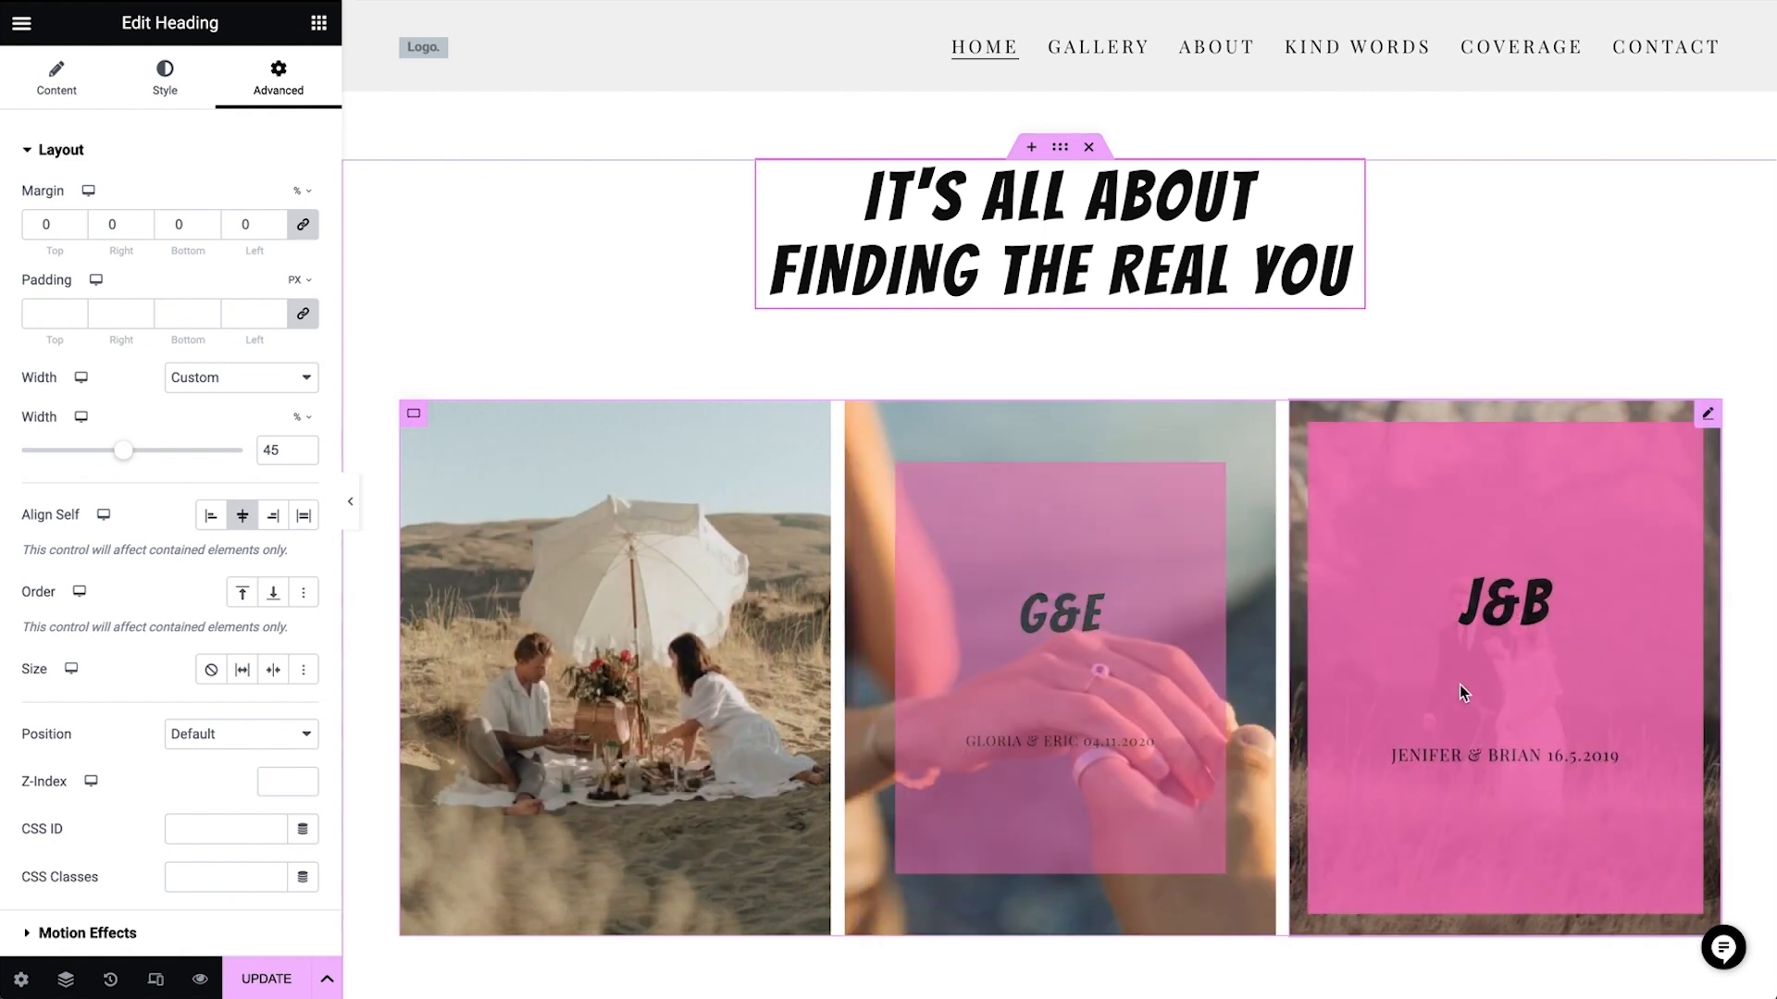
mouse_move(1152, 703)
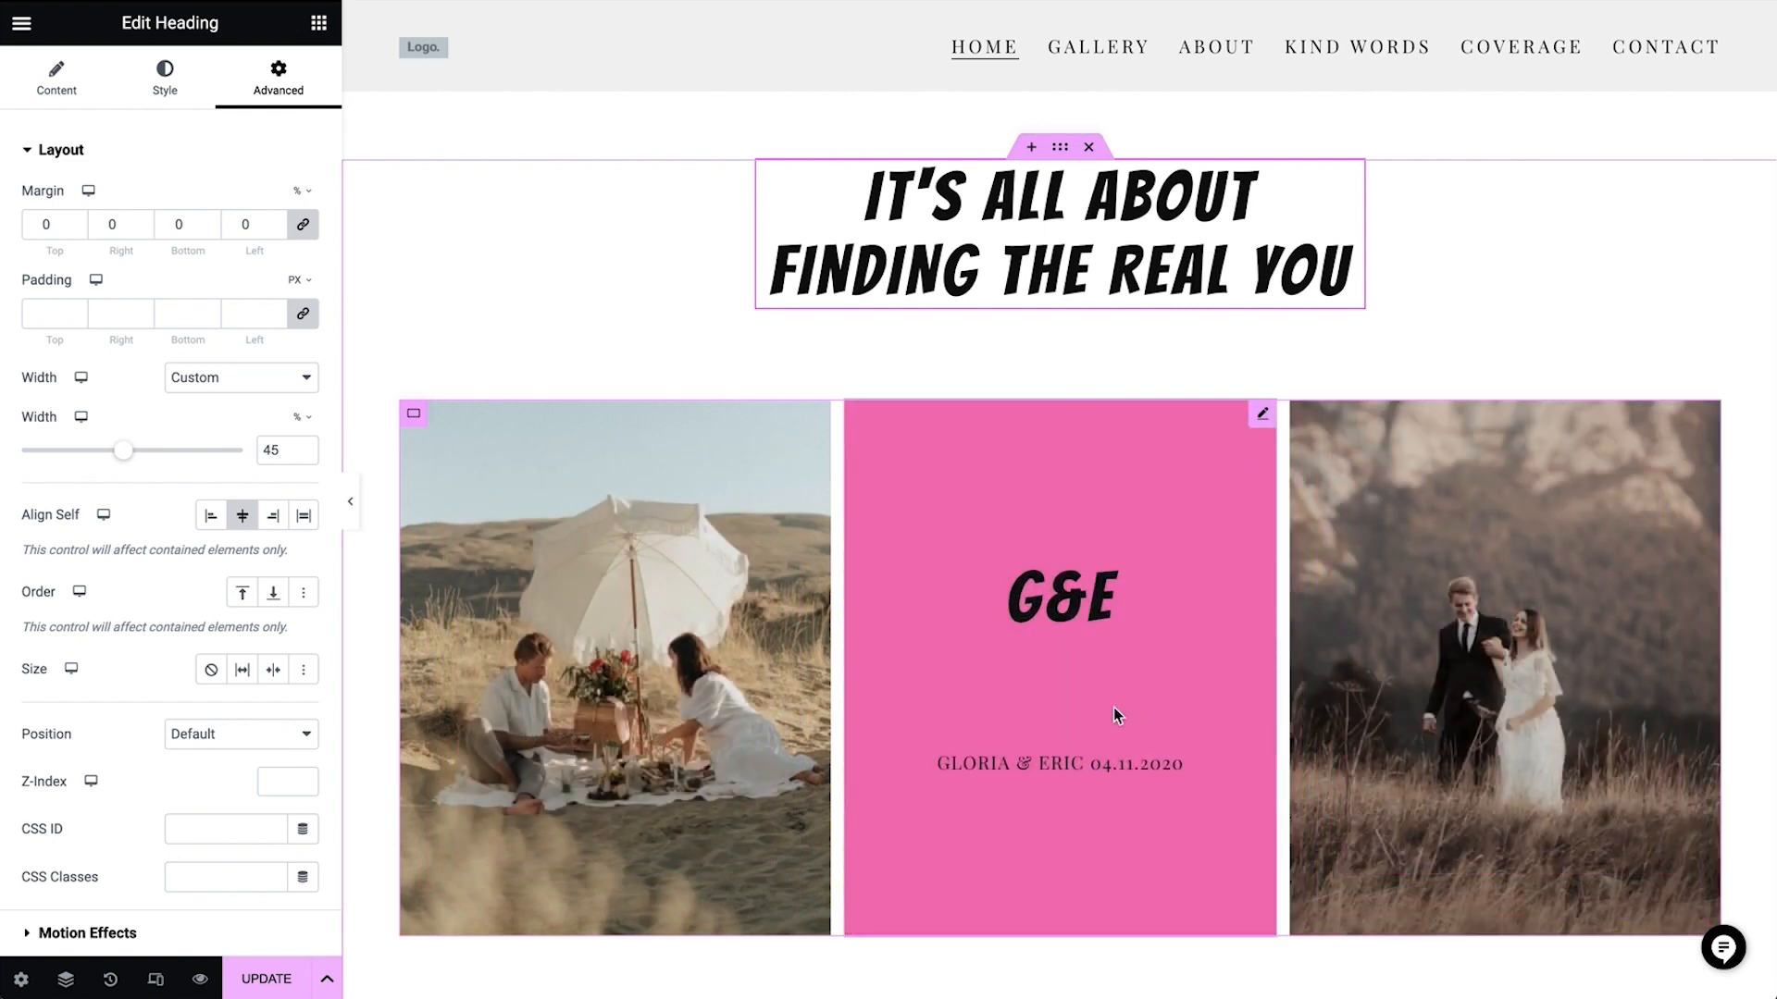
left_click(736, 687)
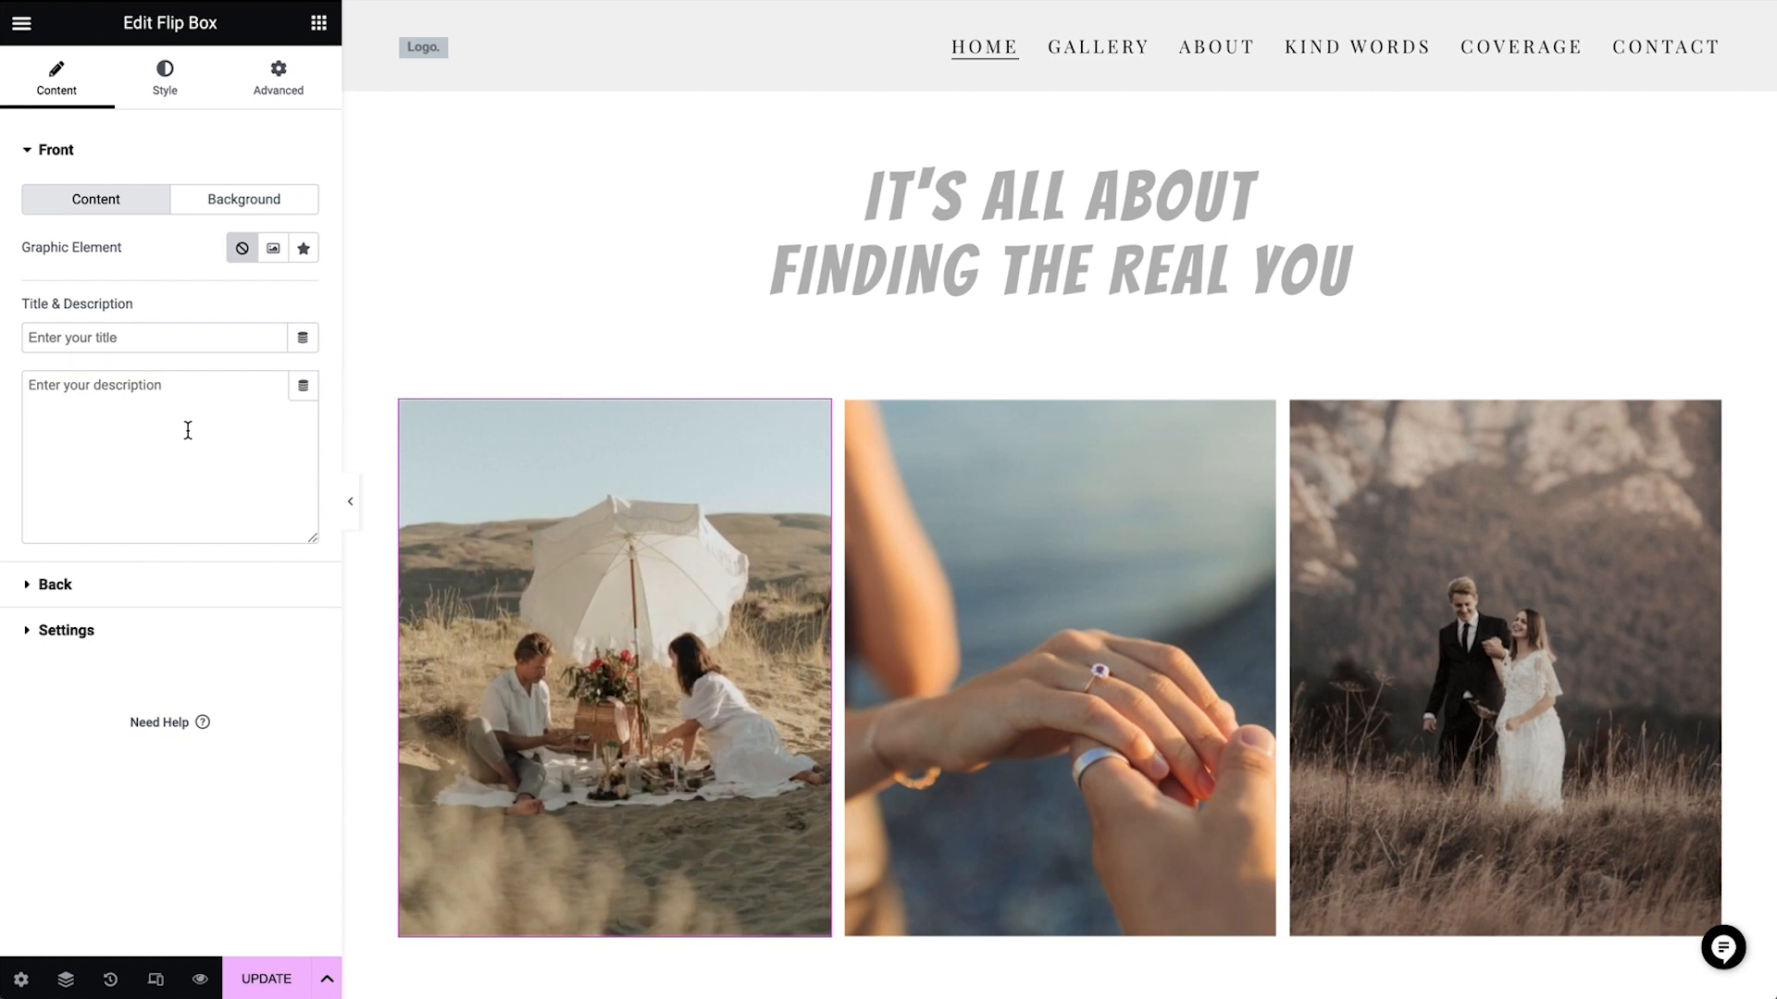
left_click(245, 204)
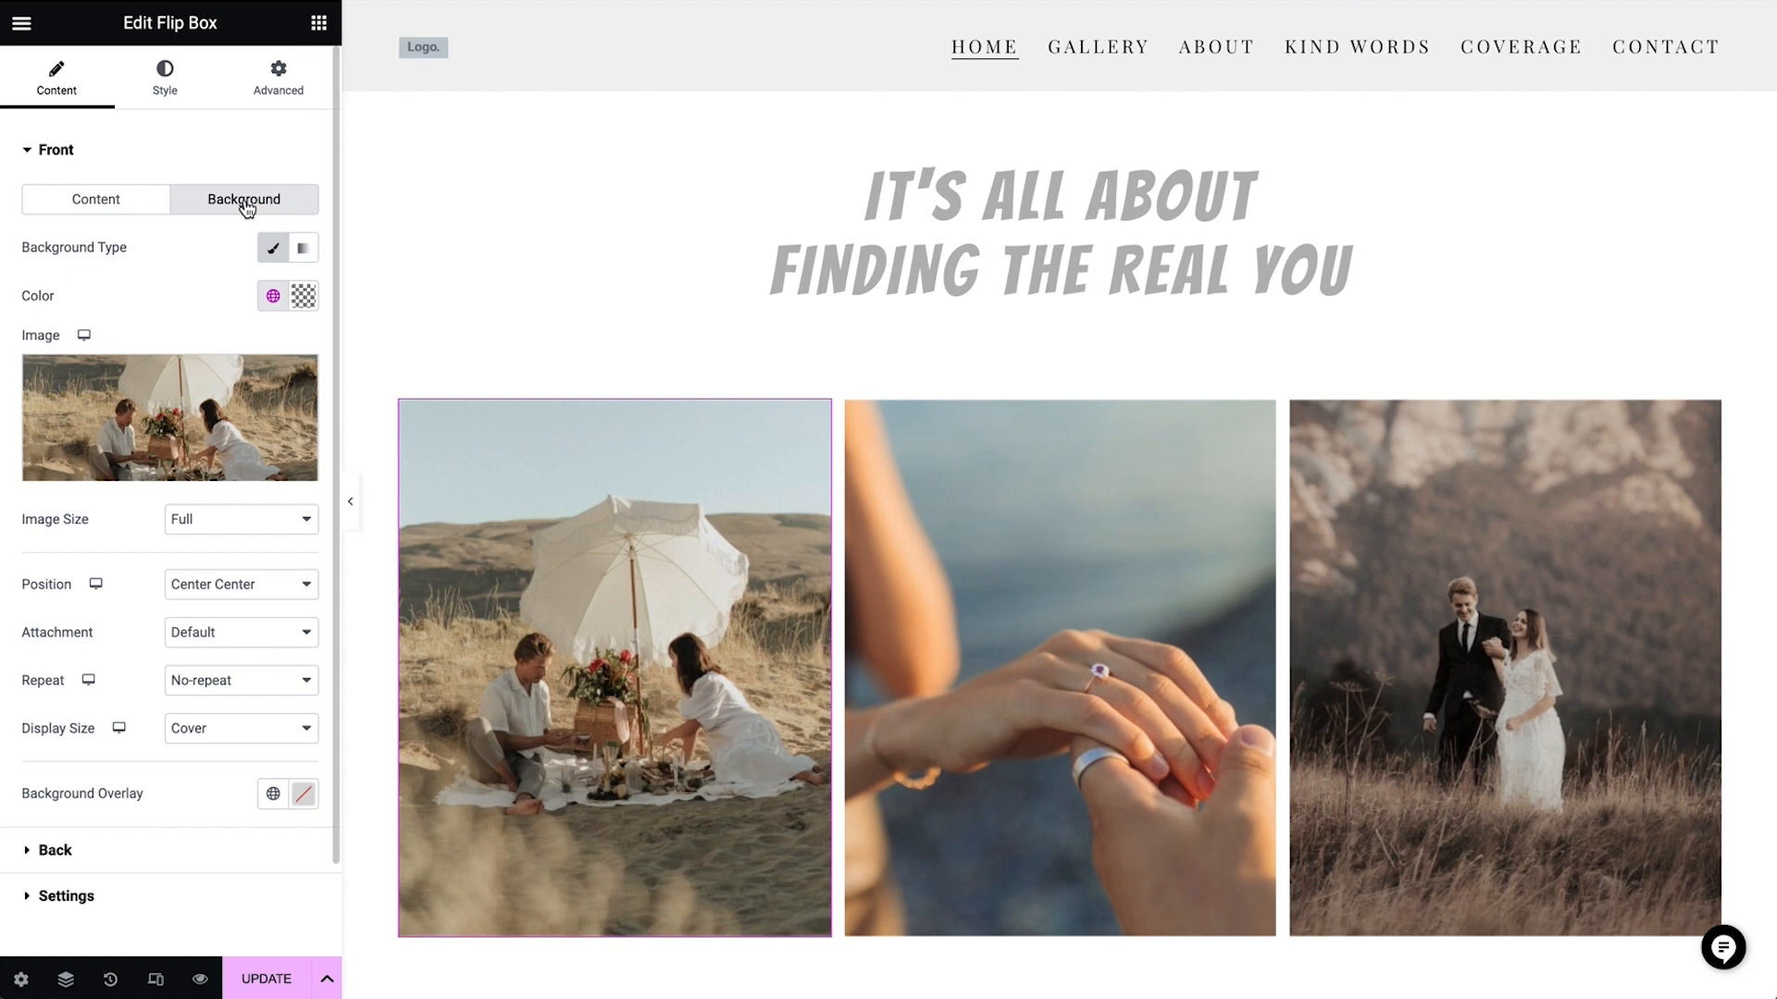
left_click(296, 380)
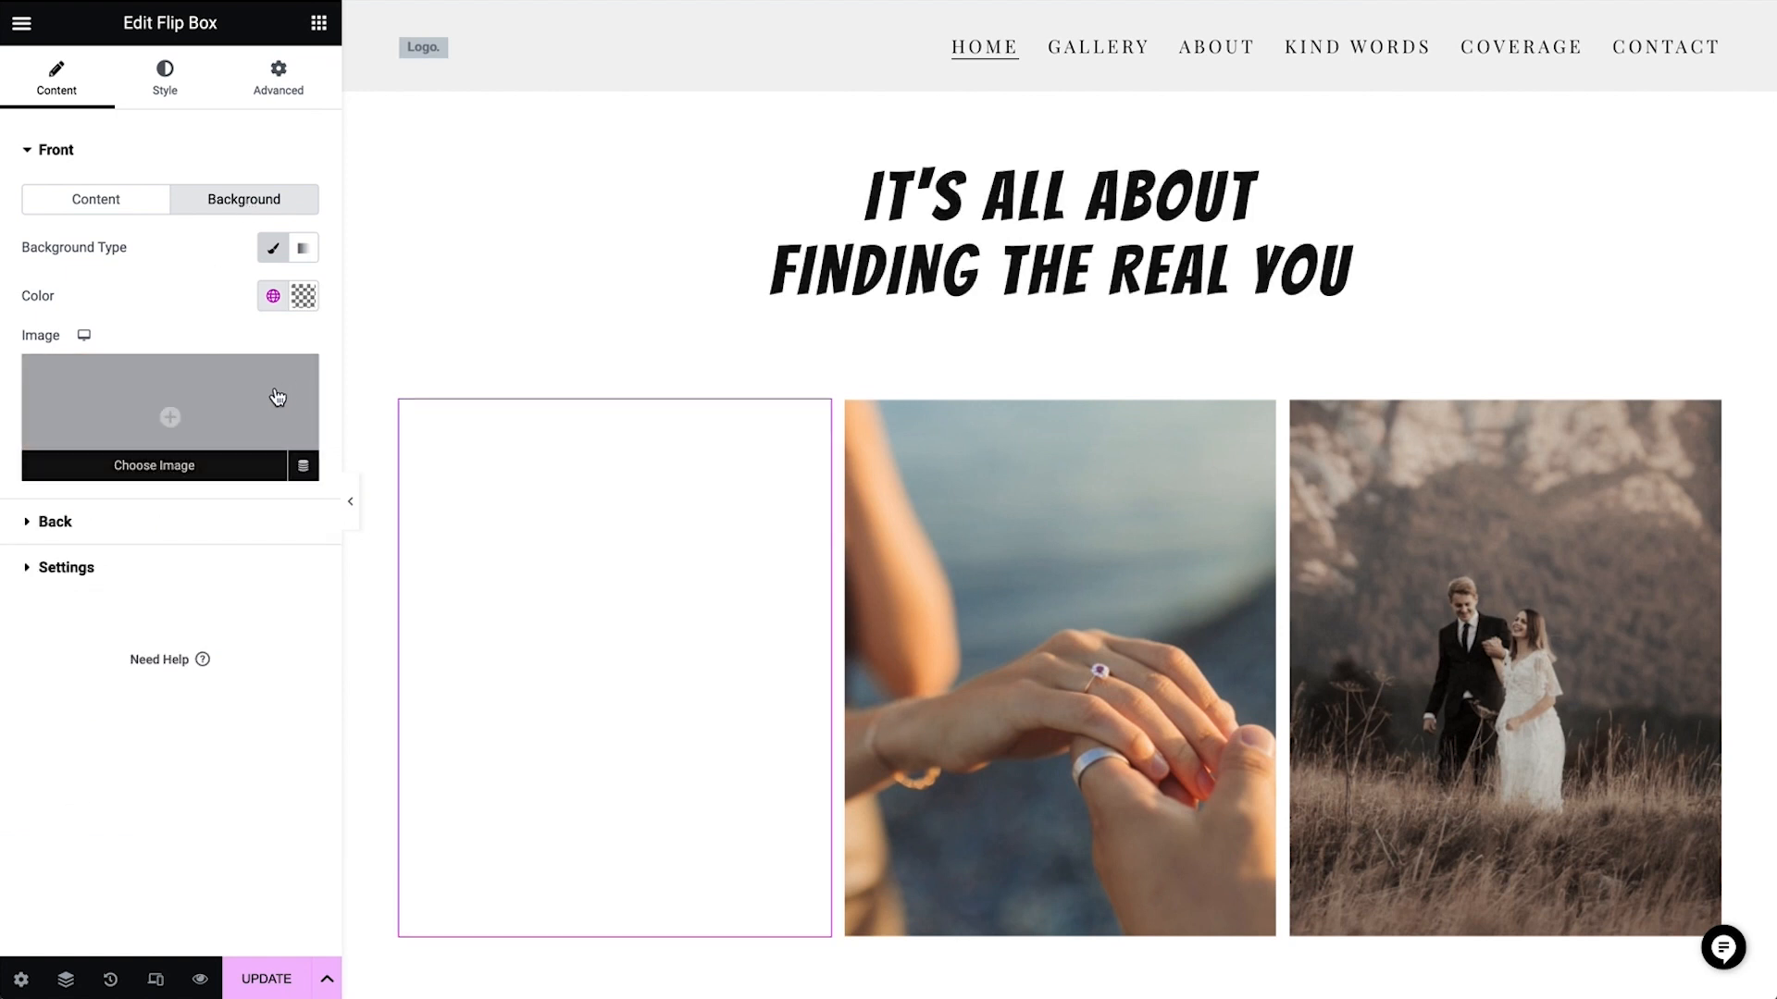
left_click(251, 403)
left_click(1169, 454)
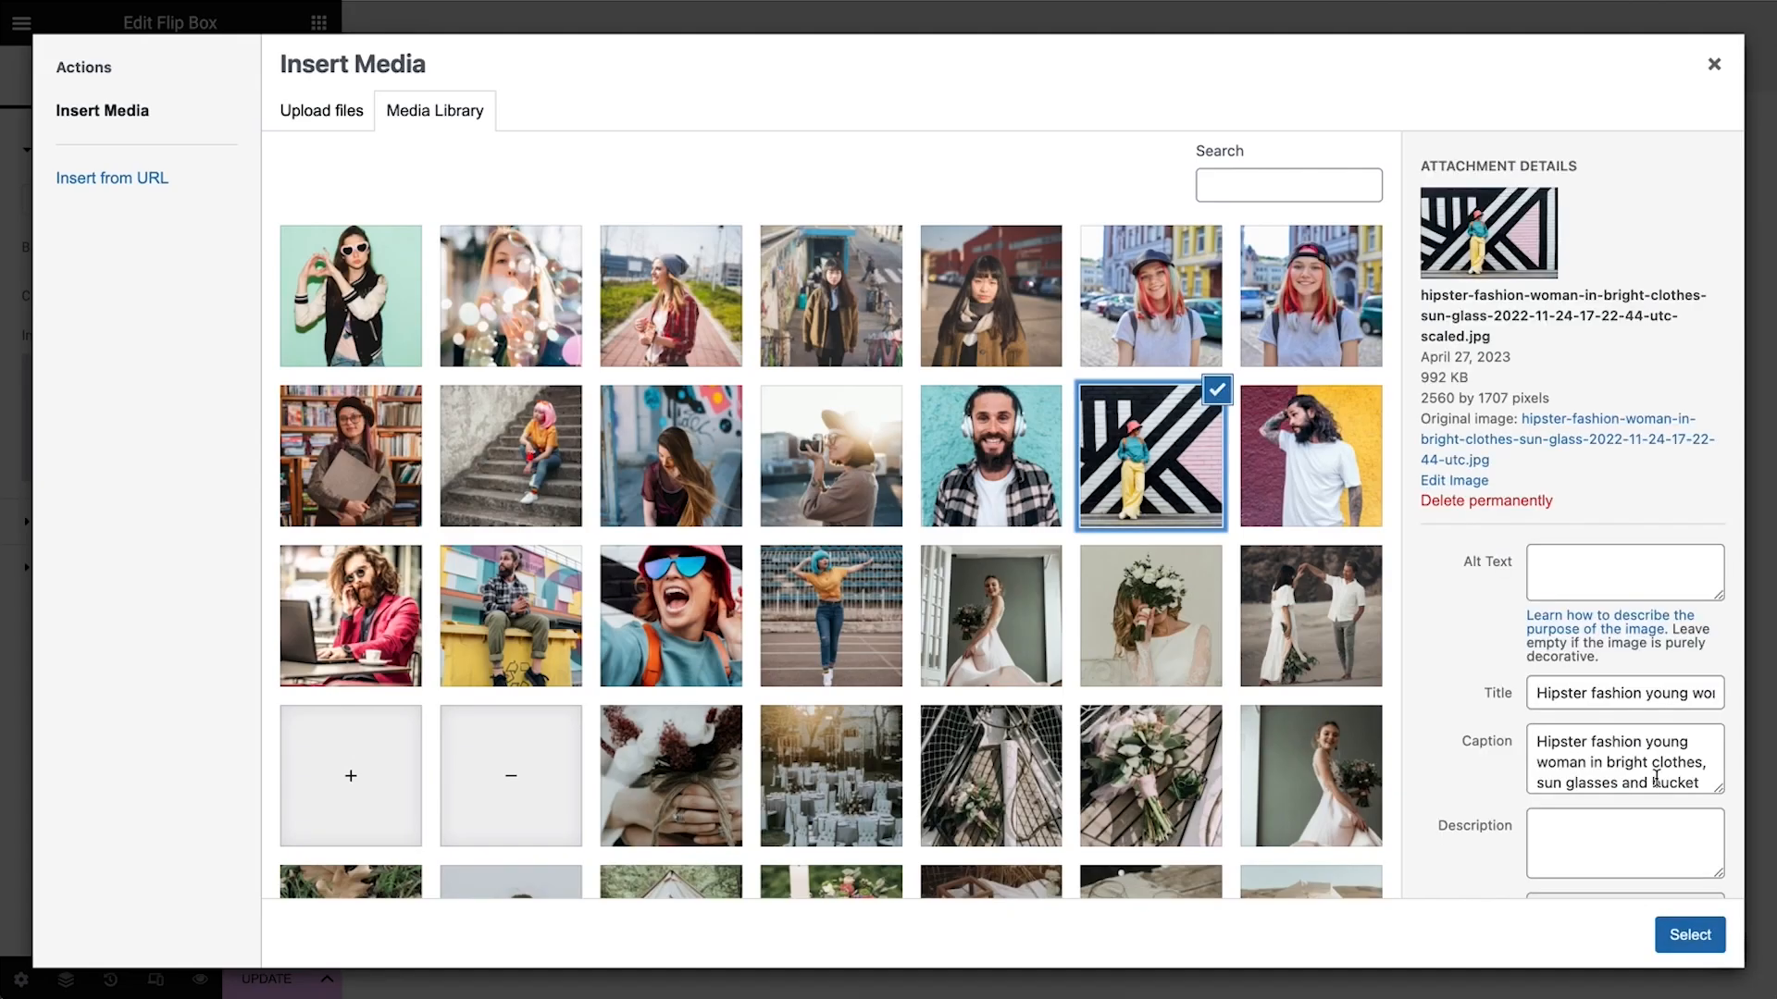
left_click(1690, 935)
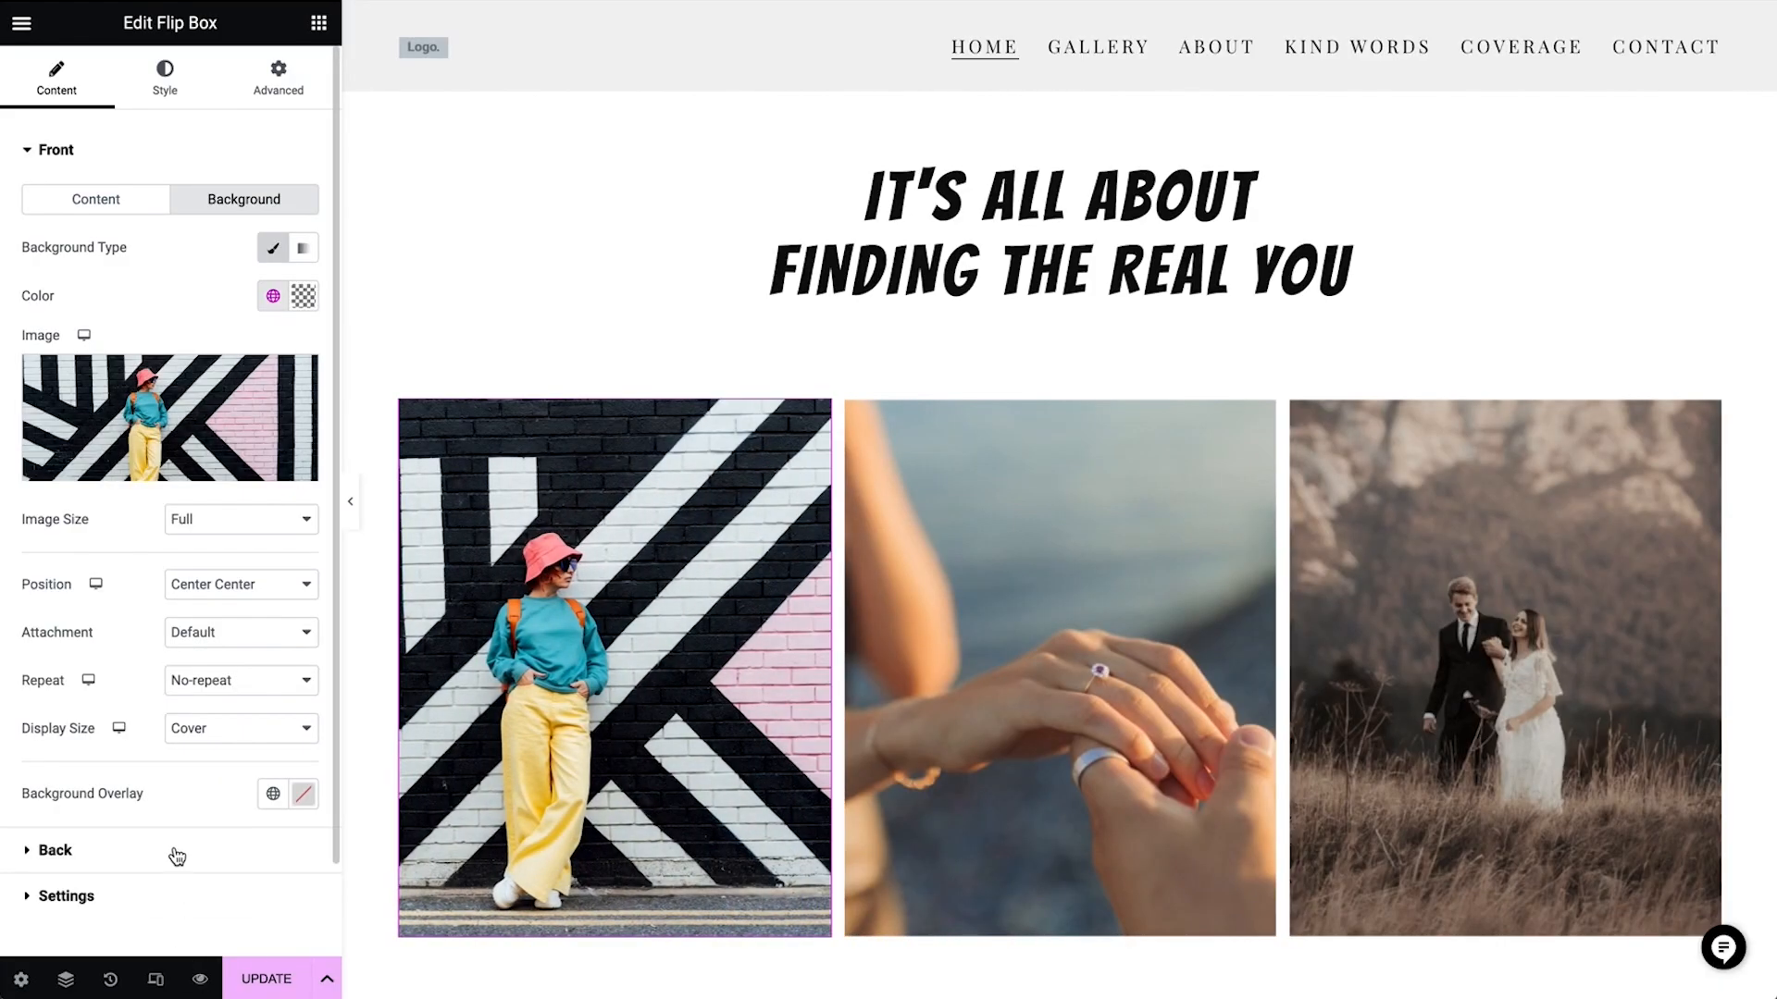
Set the first flip box's back title to the influencer's full name and its description to "backpack traveler - 5.6 M followers"
left_click(176, 856)
triple_click(104, 317)
type("zophie norburg")
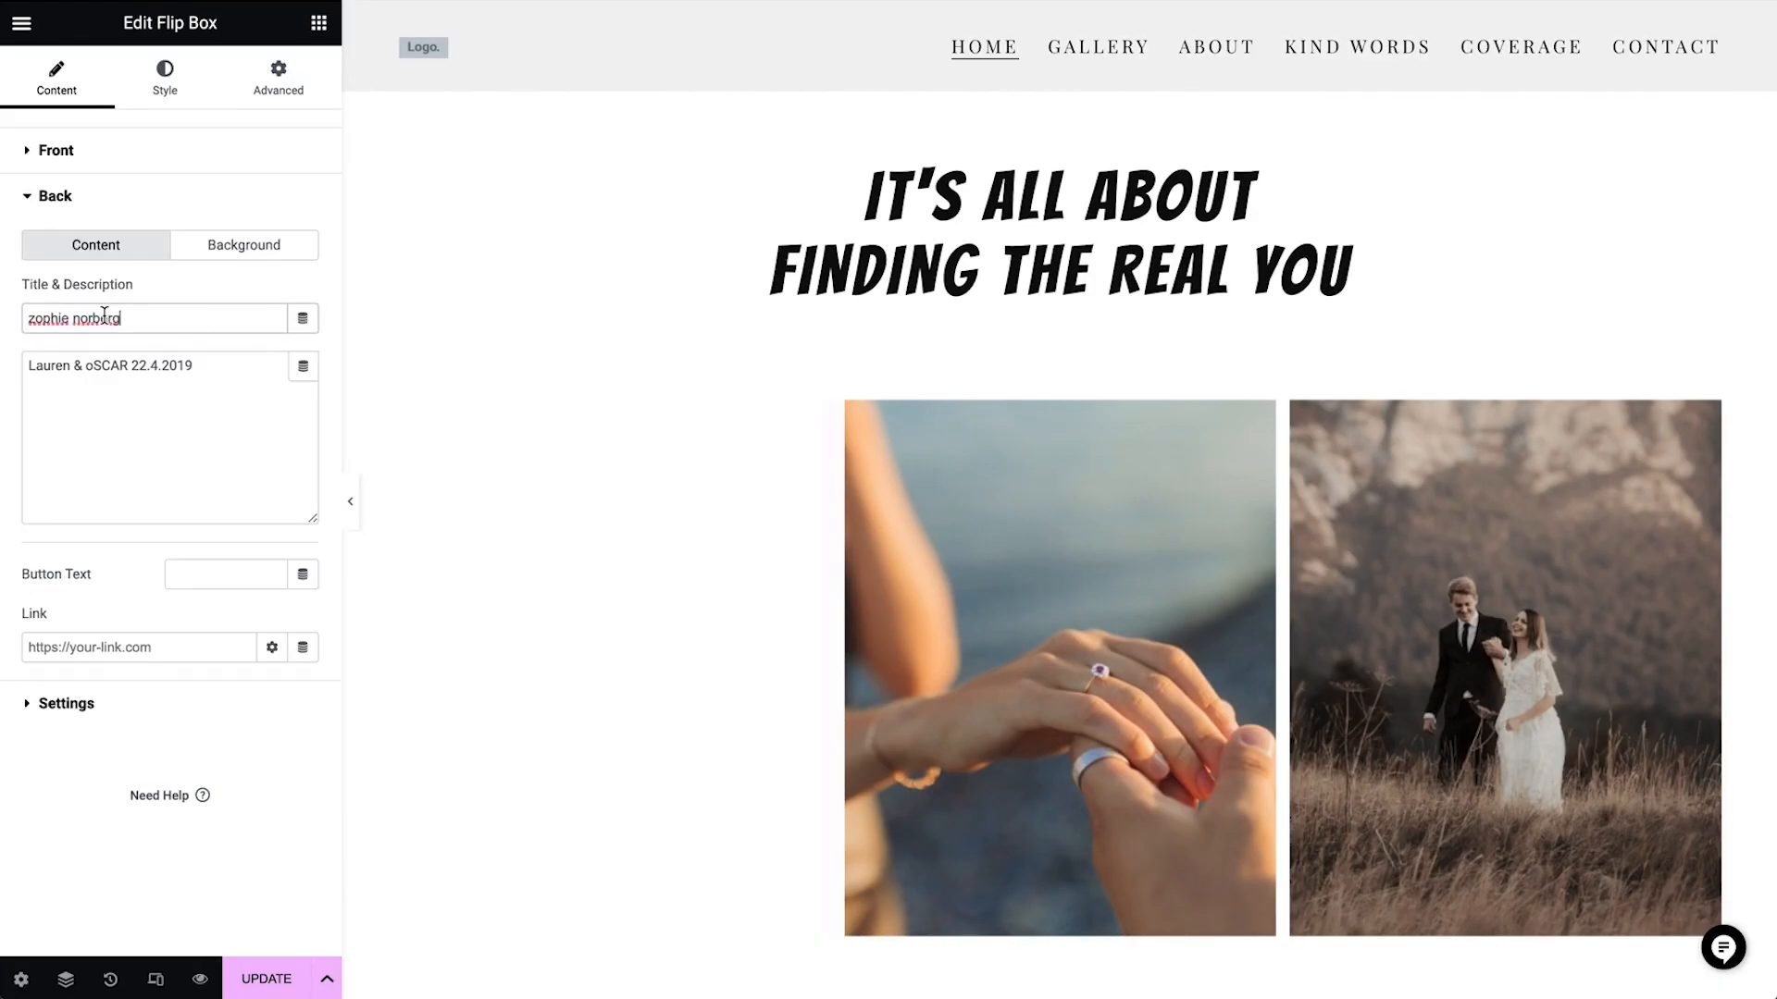
triple_click(223, 387)
type("backpack traveler - 5.6 M followers")
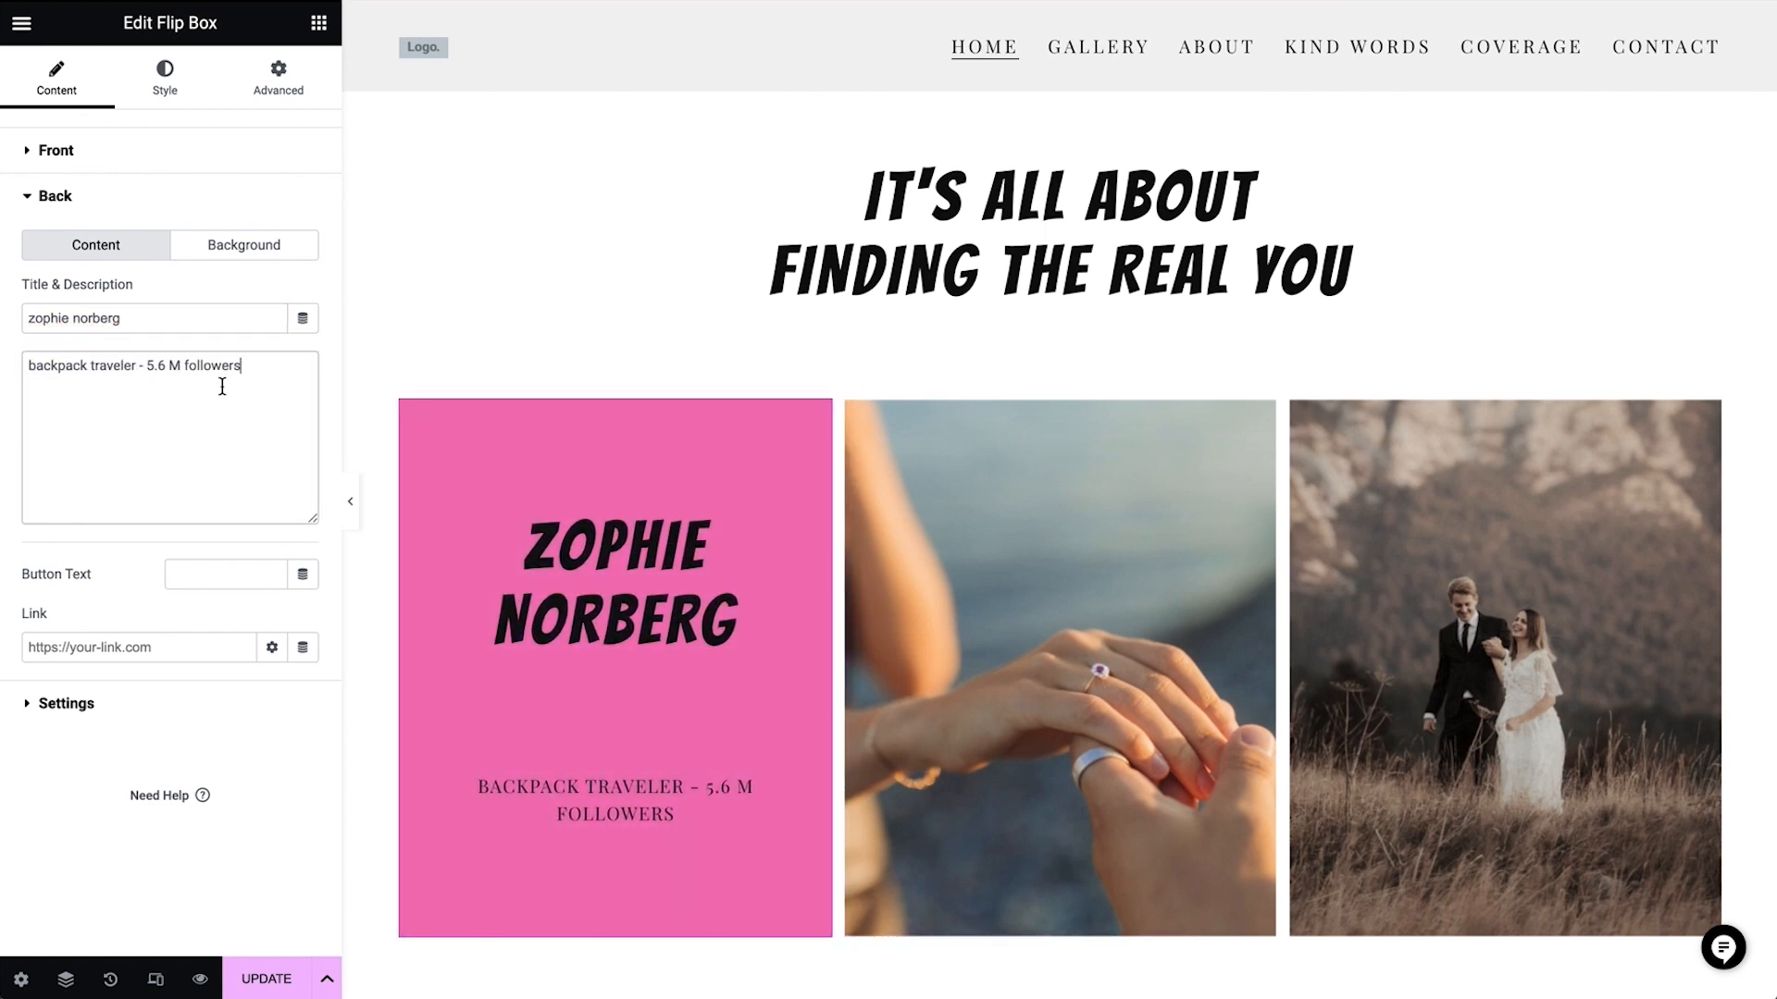
Change the back background of the first flip box to the orange global color
left_click(246, 246)
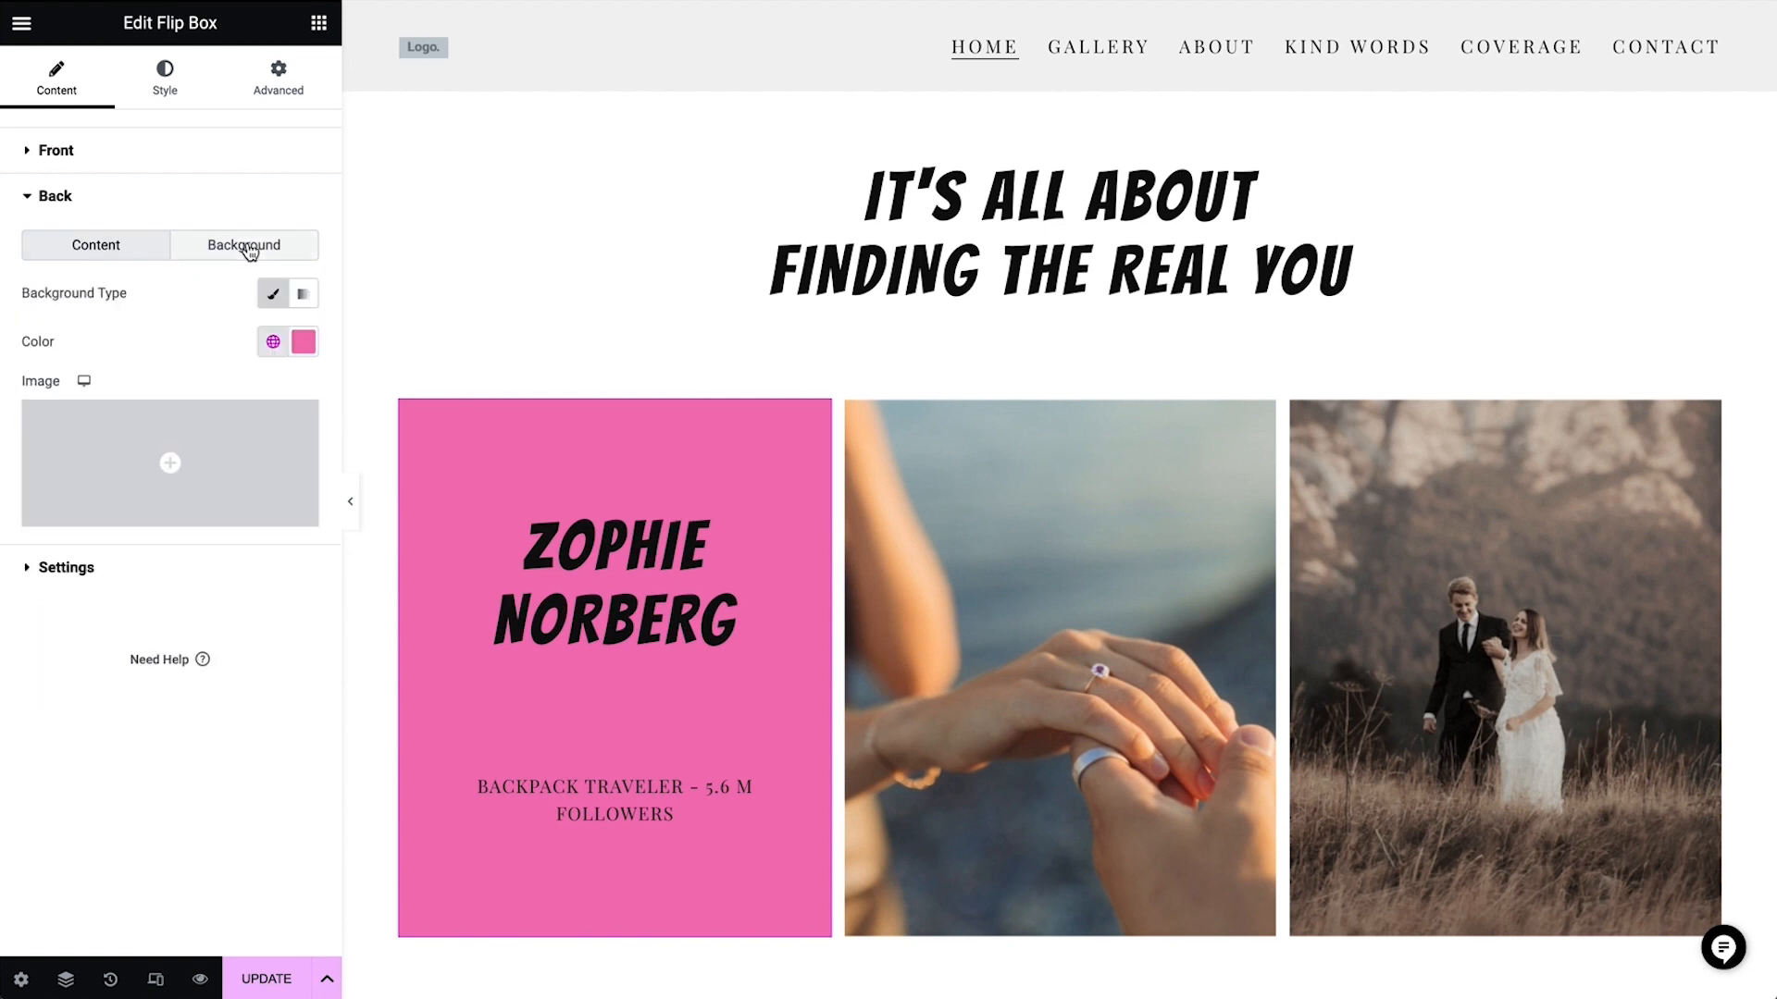
left_click(273, 342)
scroll(193, 653, "down", 5)
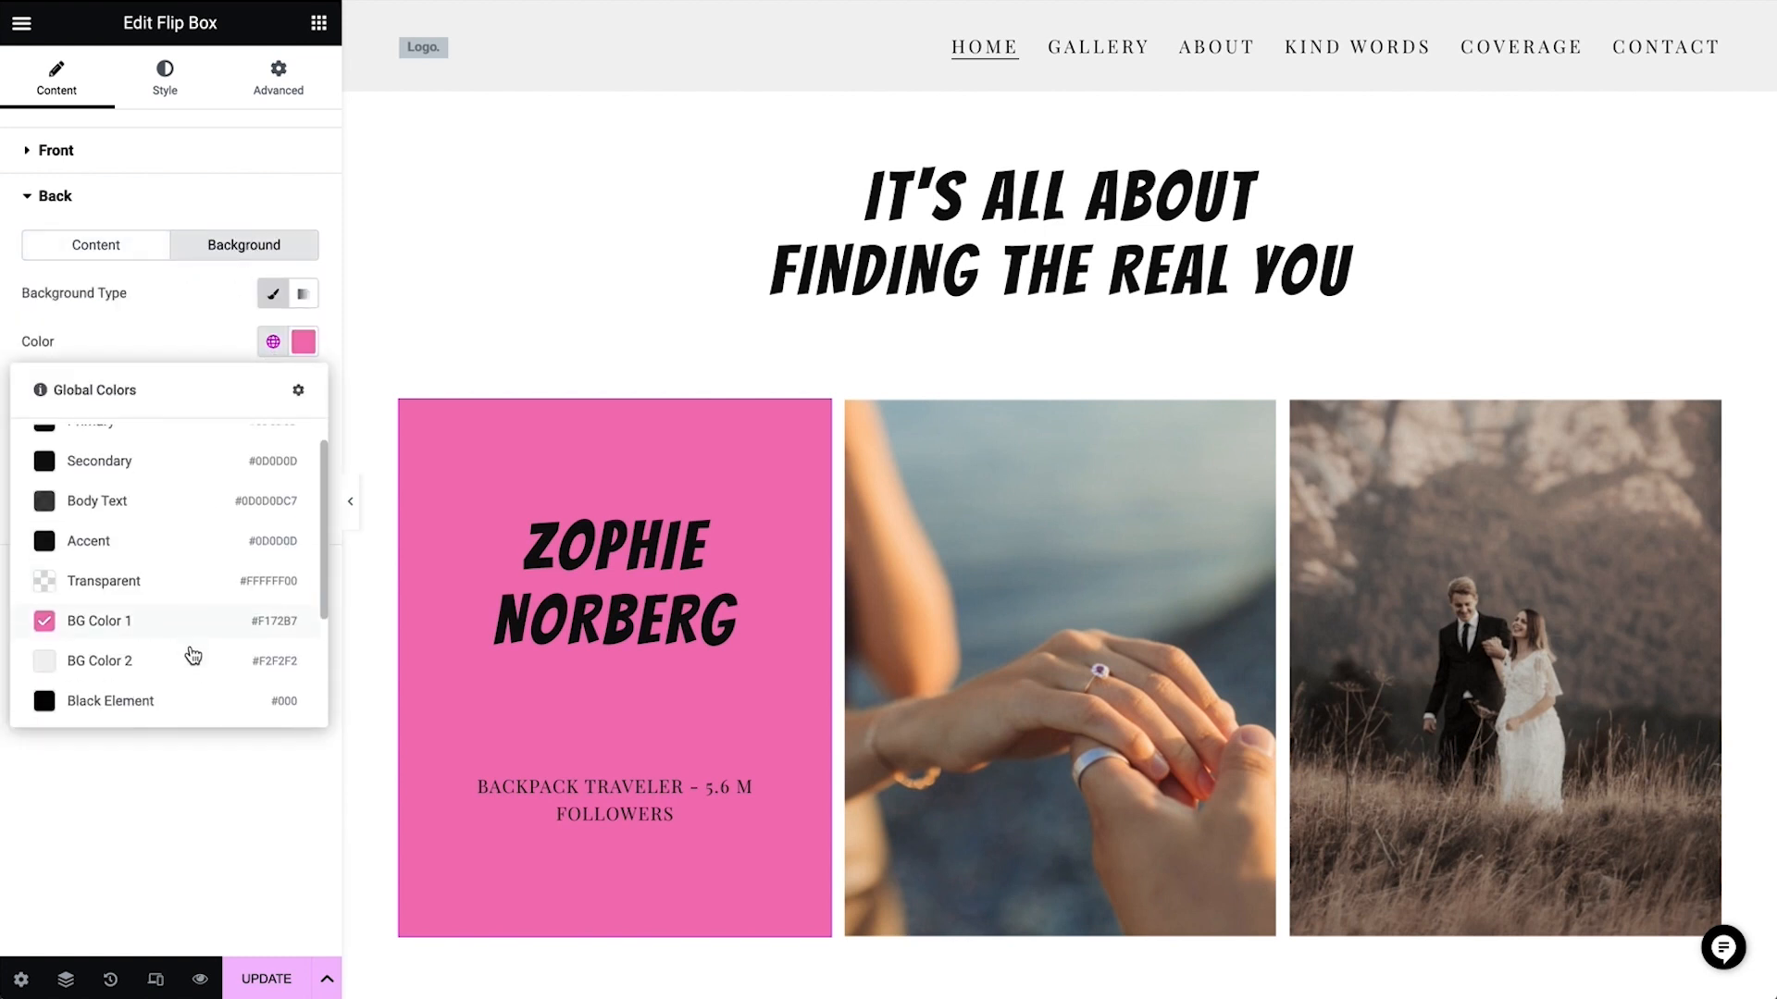
left_click(193, 653)
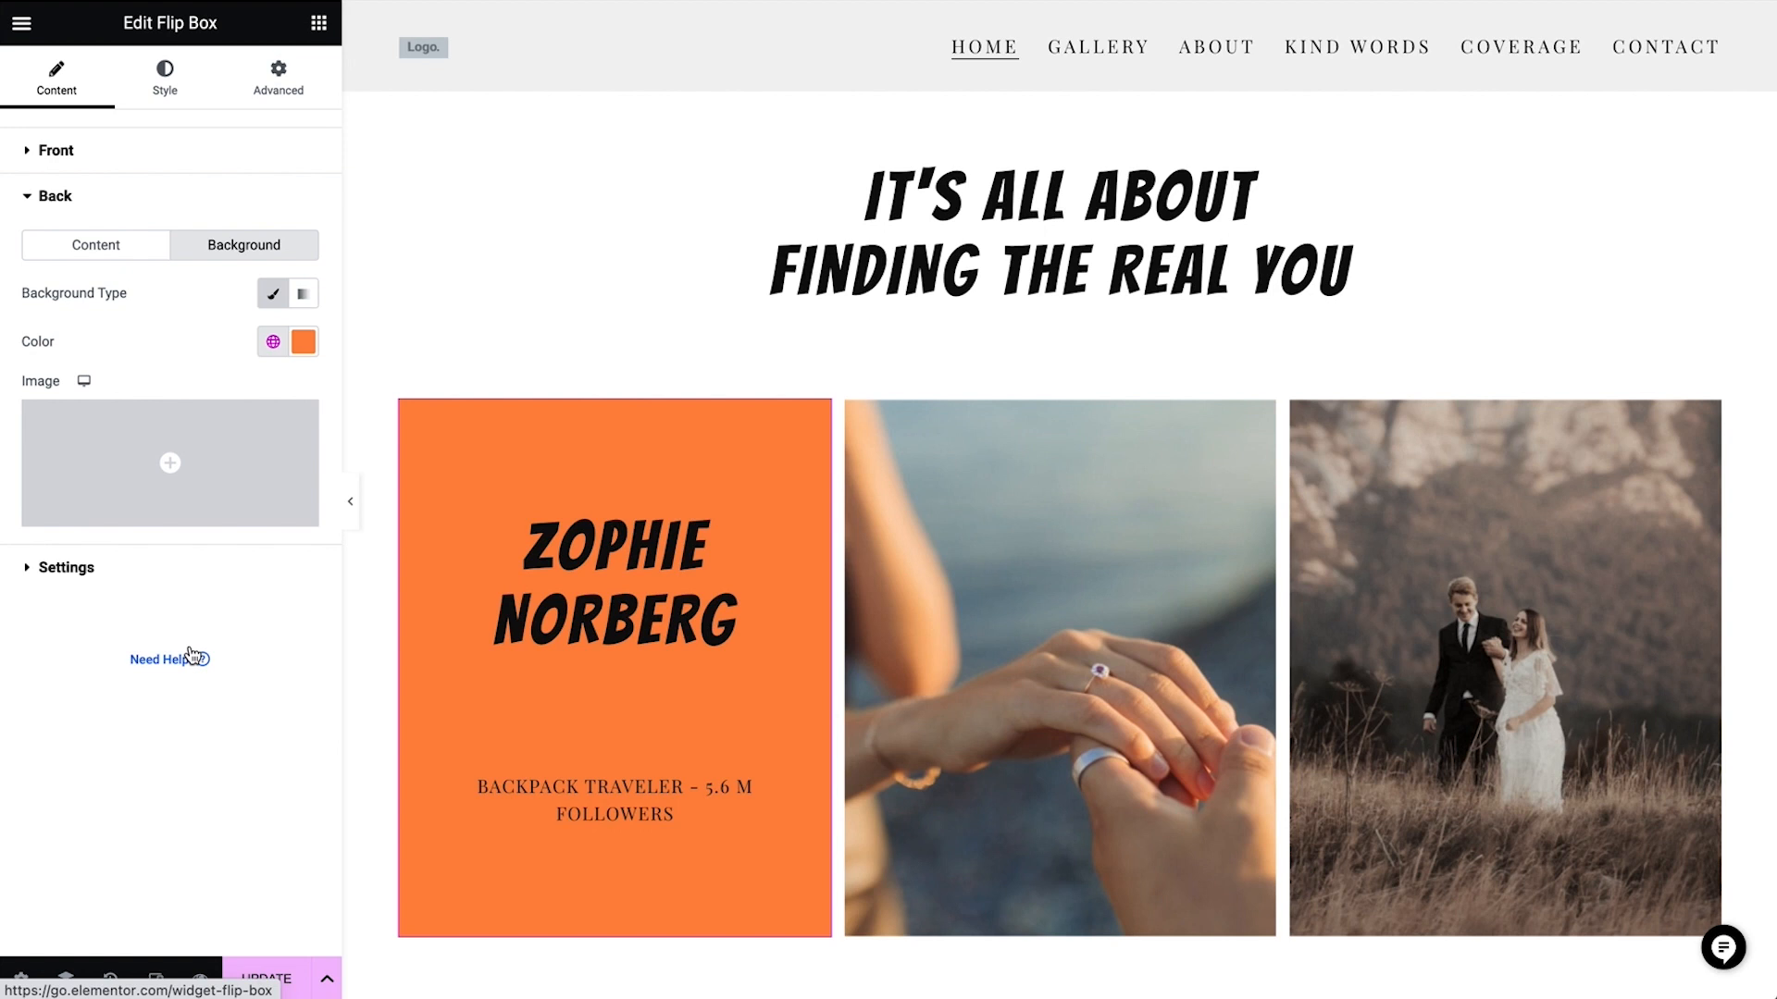
Unlink the back side's padding values of the first flip box and set right and left padding to 20%
left_click(164, 79)
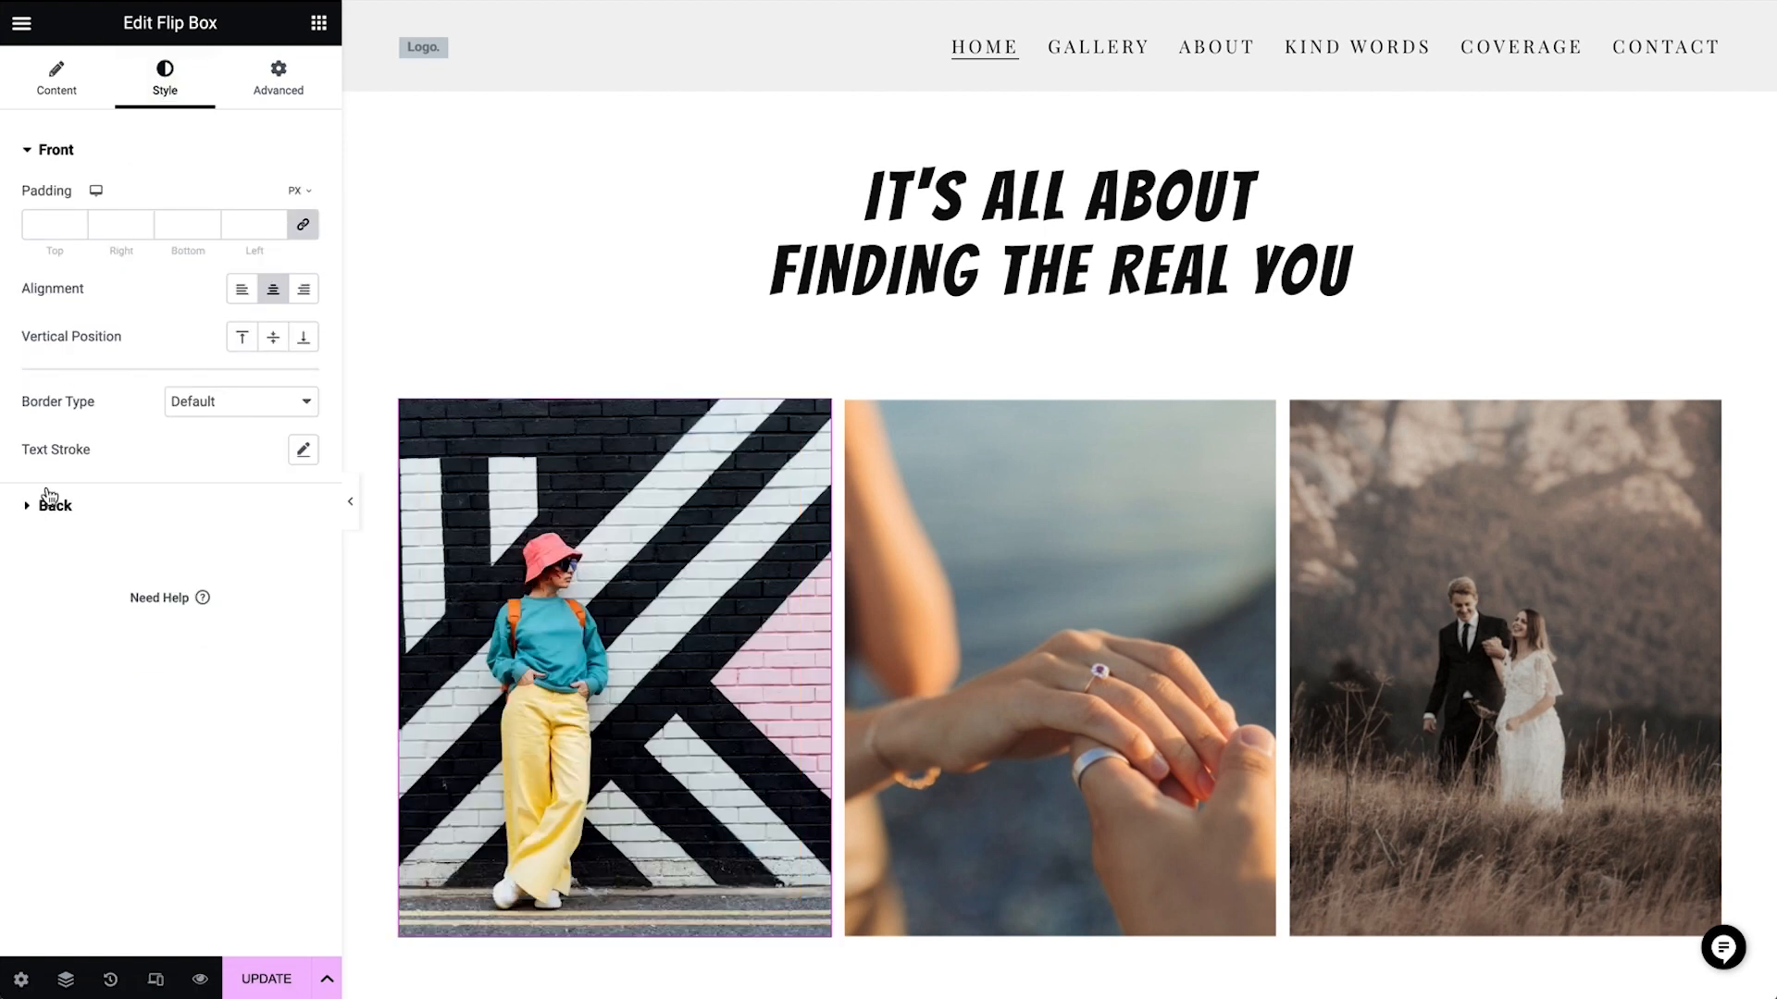
left_click(50, 499)
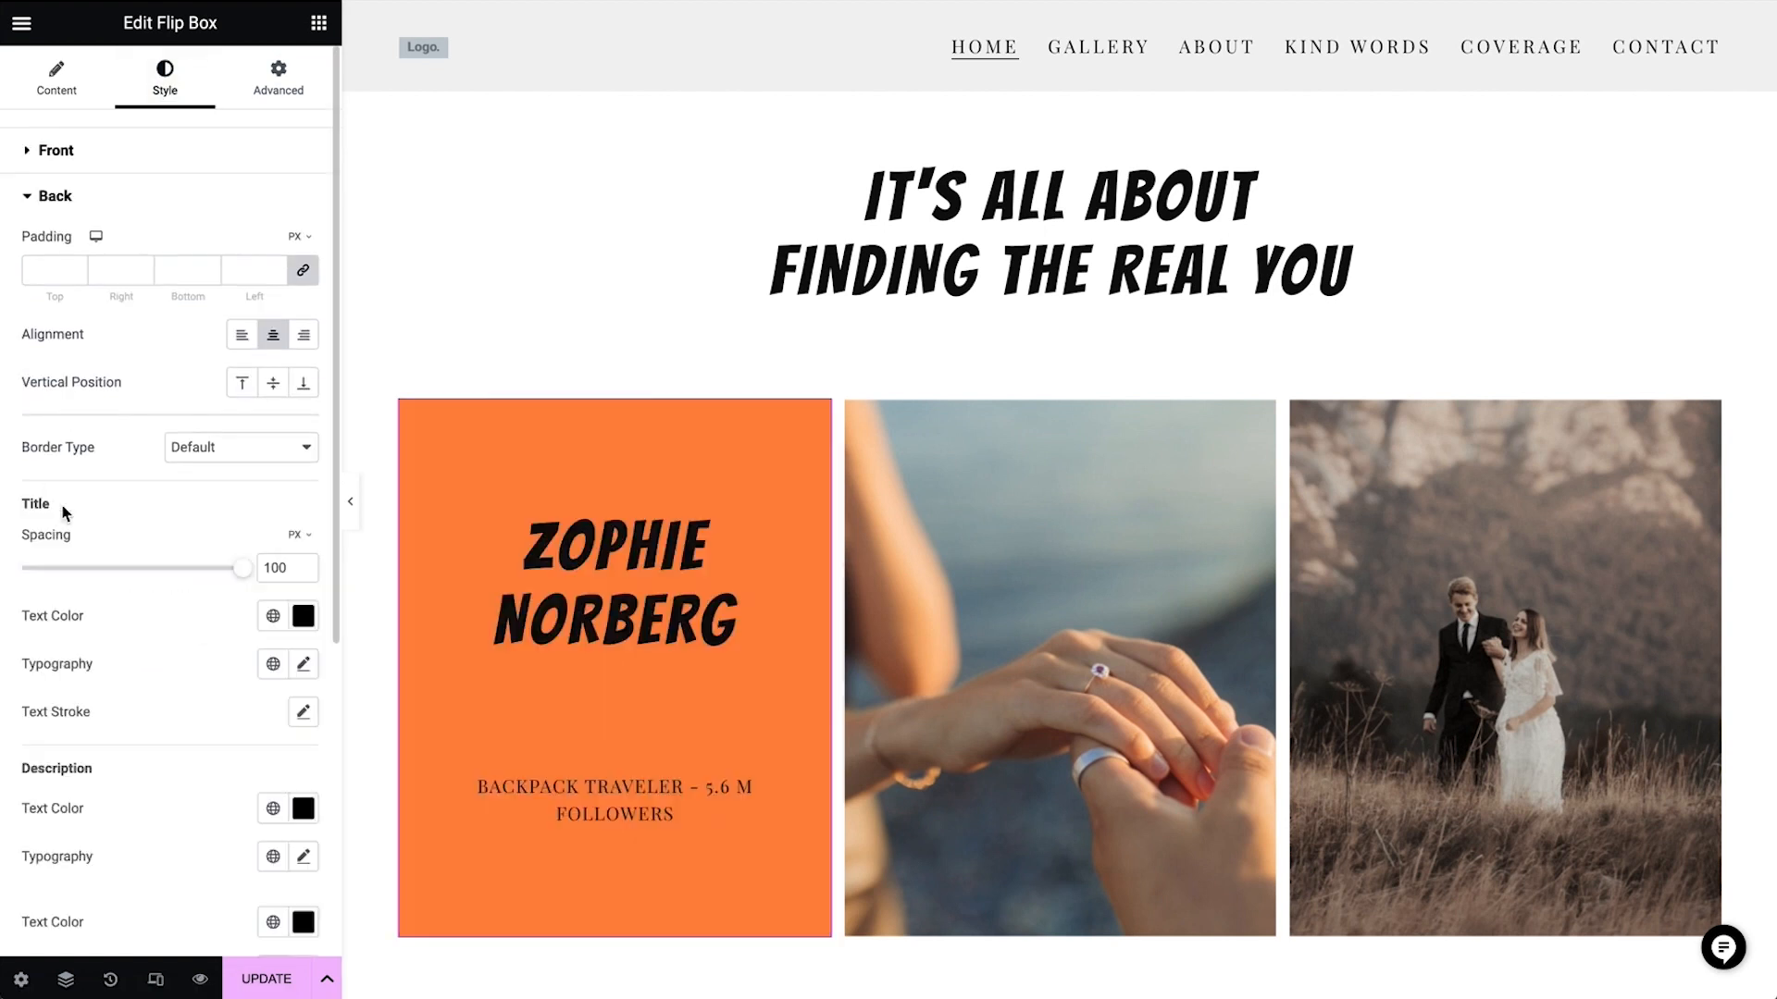
left_click(304, 274)
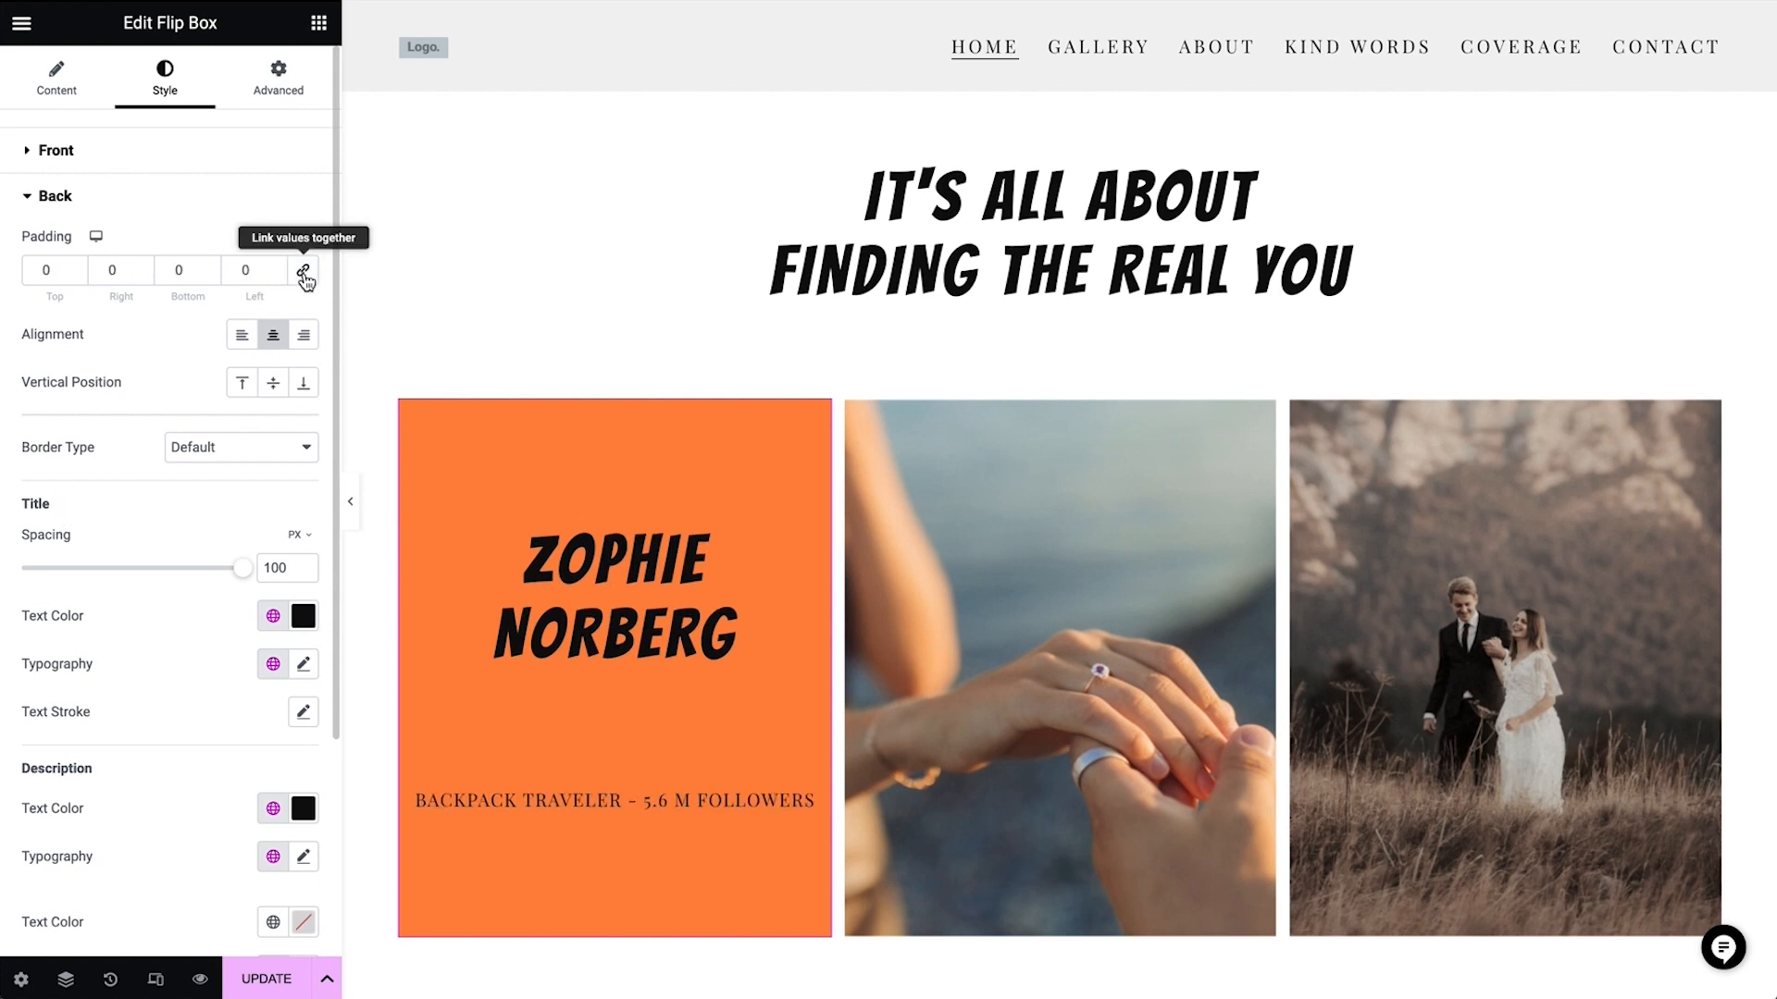
left_click(299, 275)
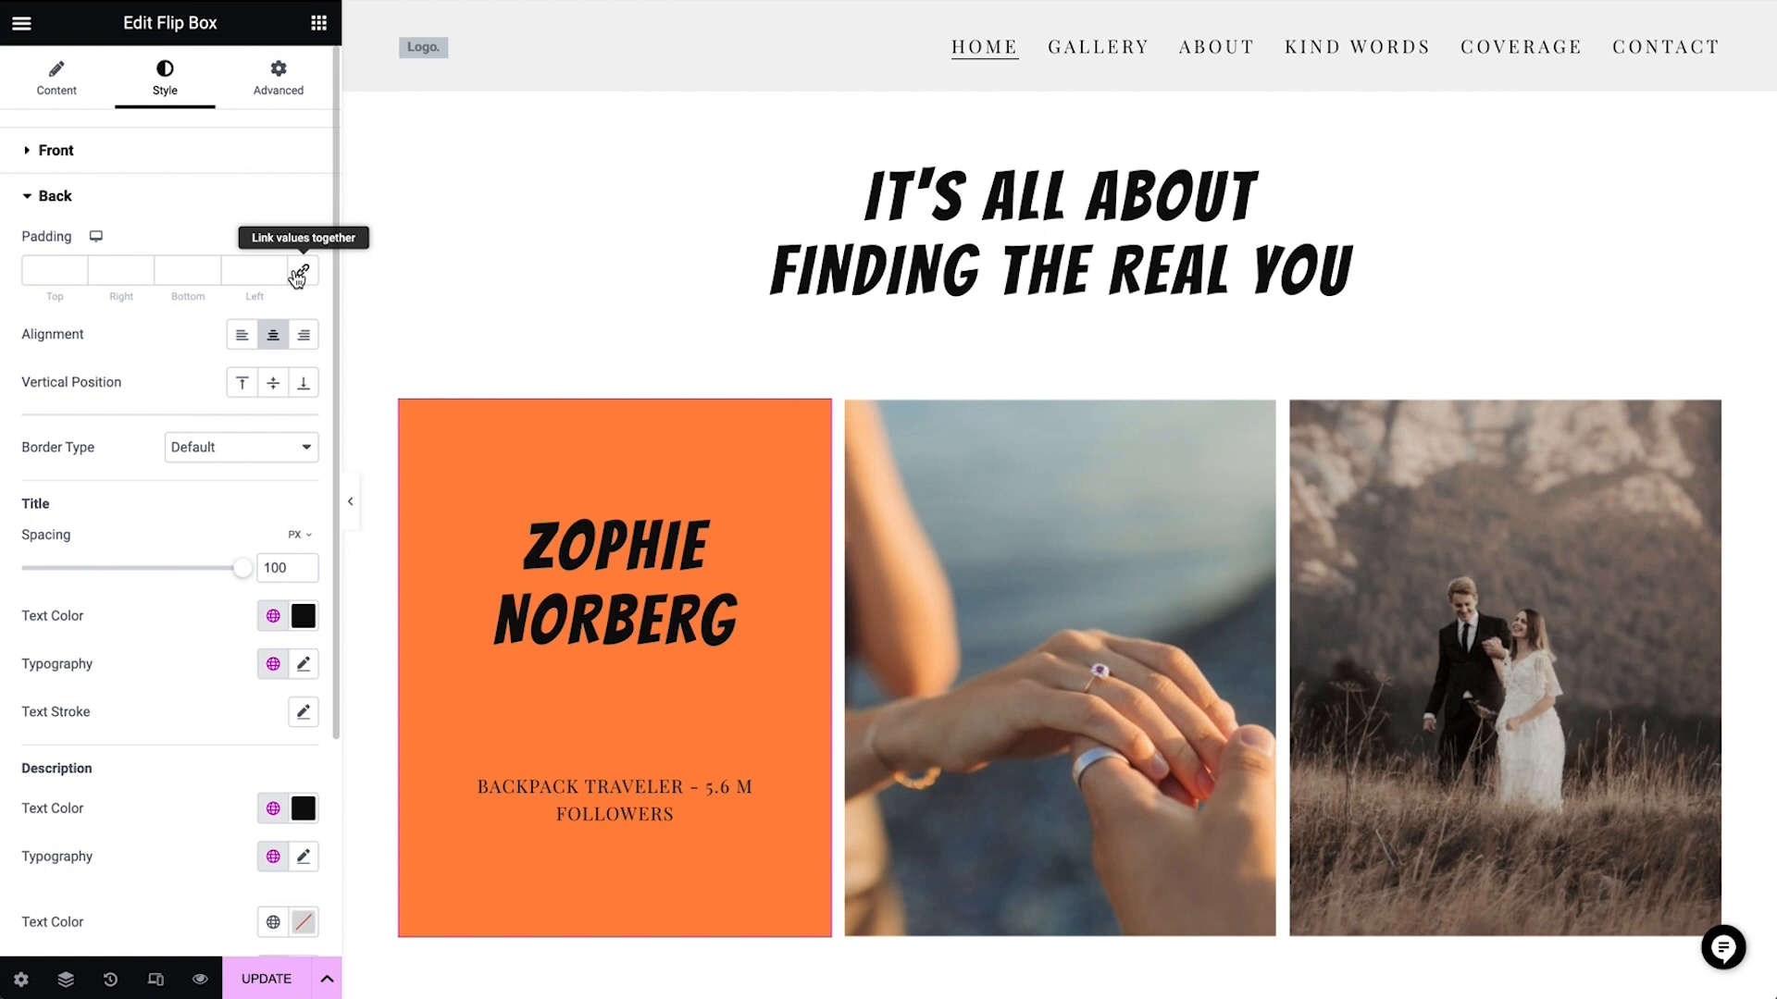
left_click(111, 270)
type("20")
key("Tab")
key("Tab")
type("20")
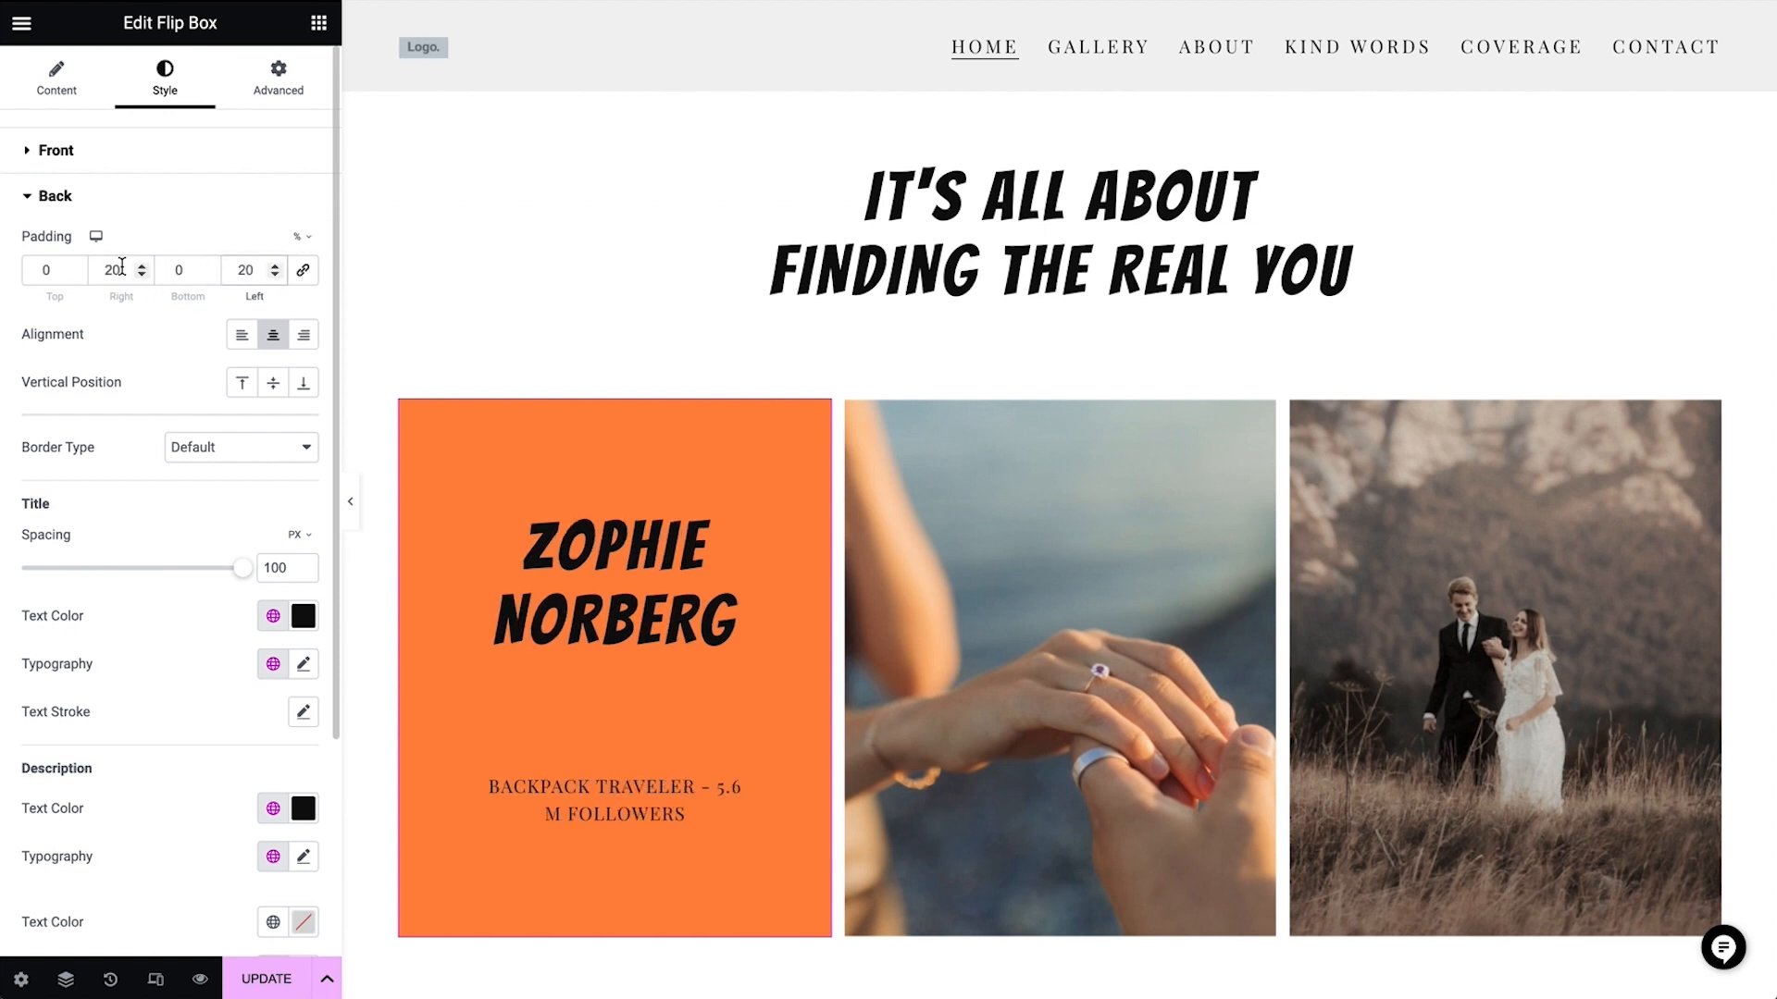
Increase the back side's right and left padding to 26%
left_click(121, 267)
key("BackSpace")
type("6")
left_click(261, 270)
key("BackSpace")
type("6")
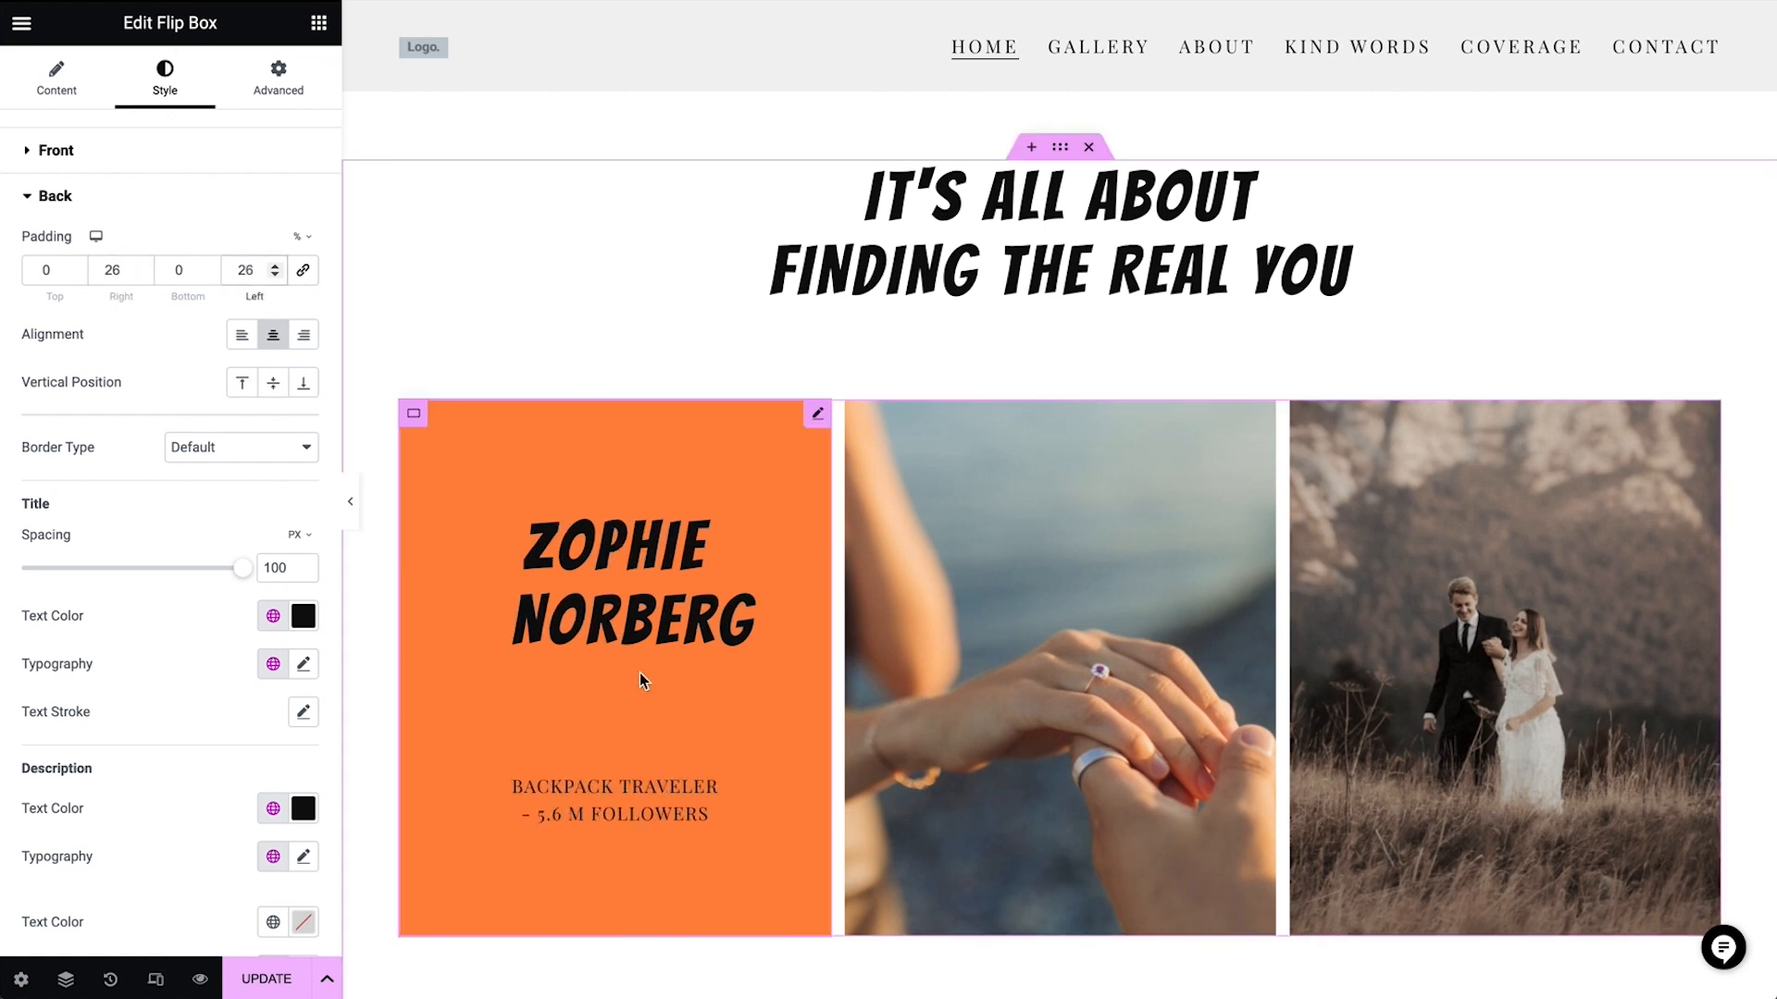
Delete the two remaining wedding flip boxes, keeping only the customized orange one
scroll(640, 673, "down", 1)
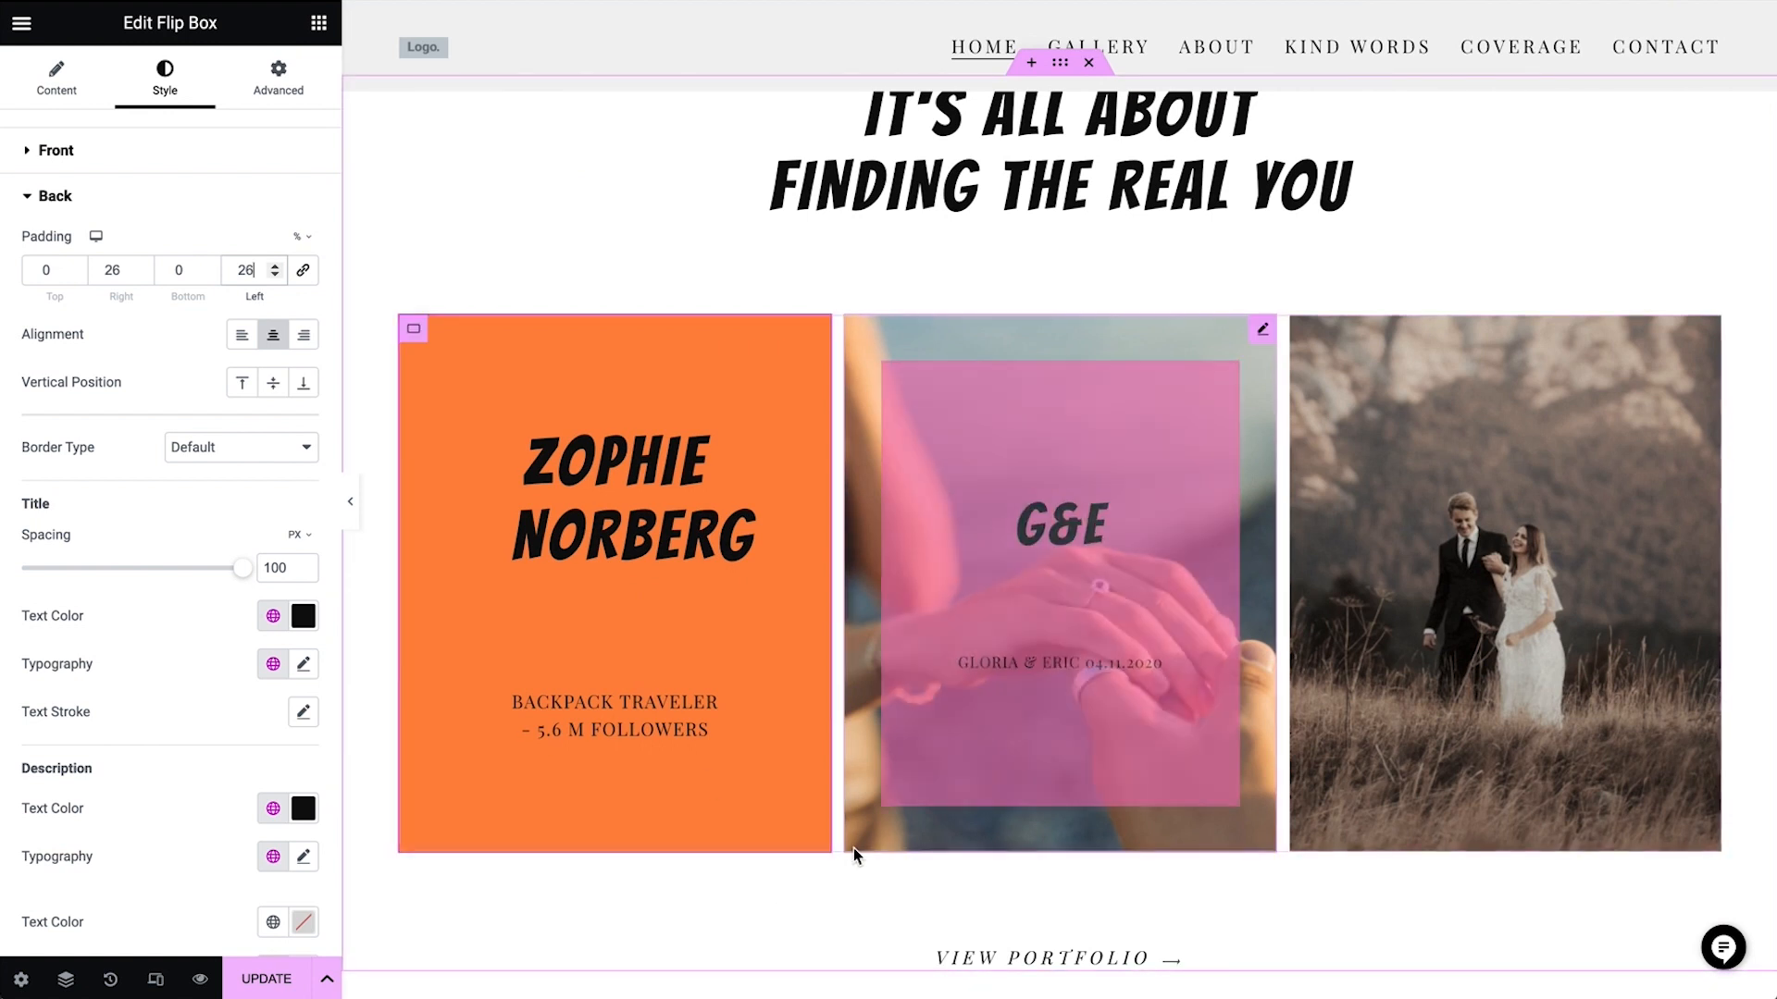
right_click(1025, 776)
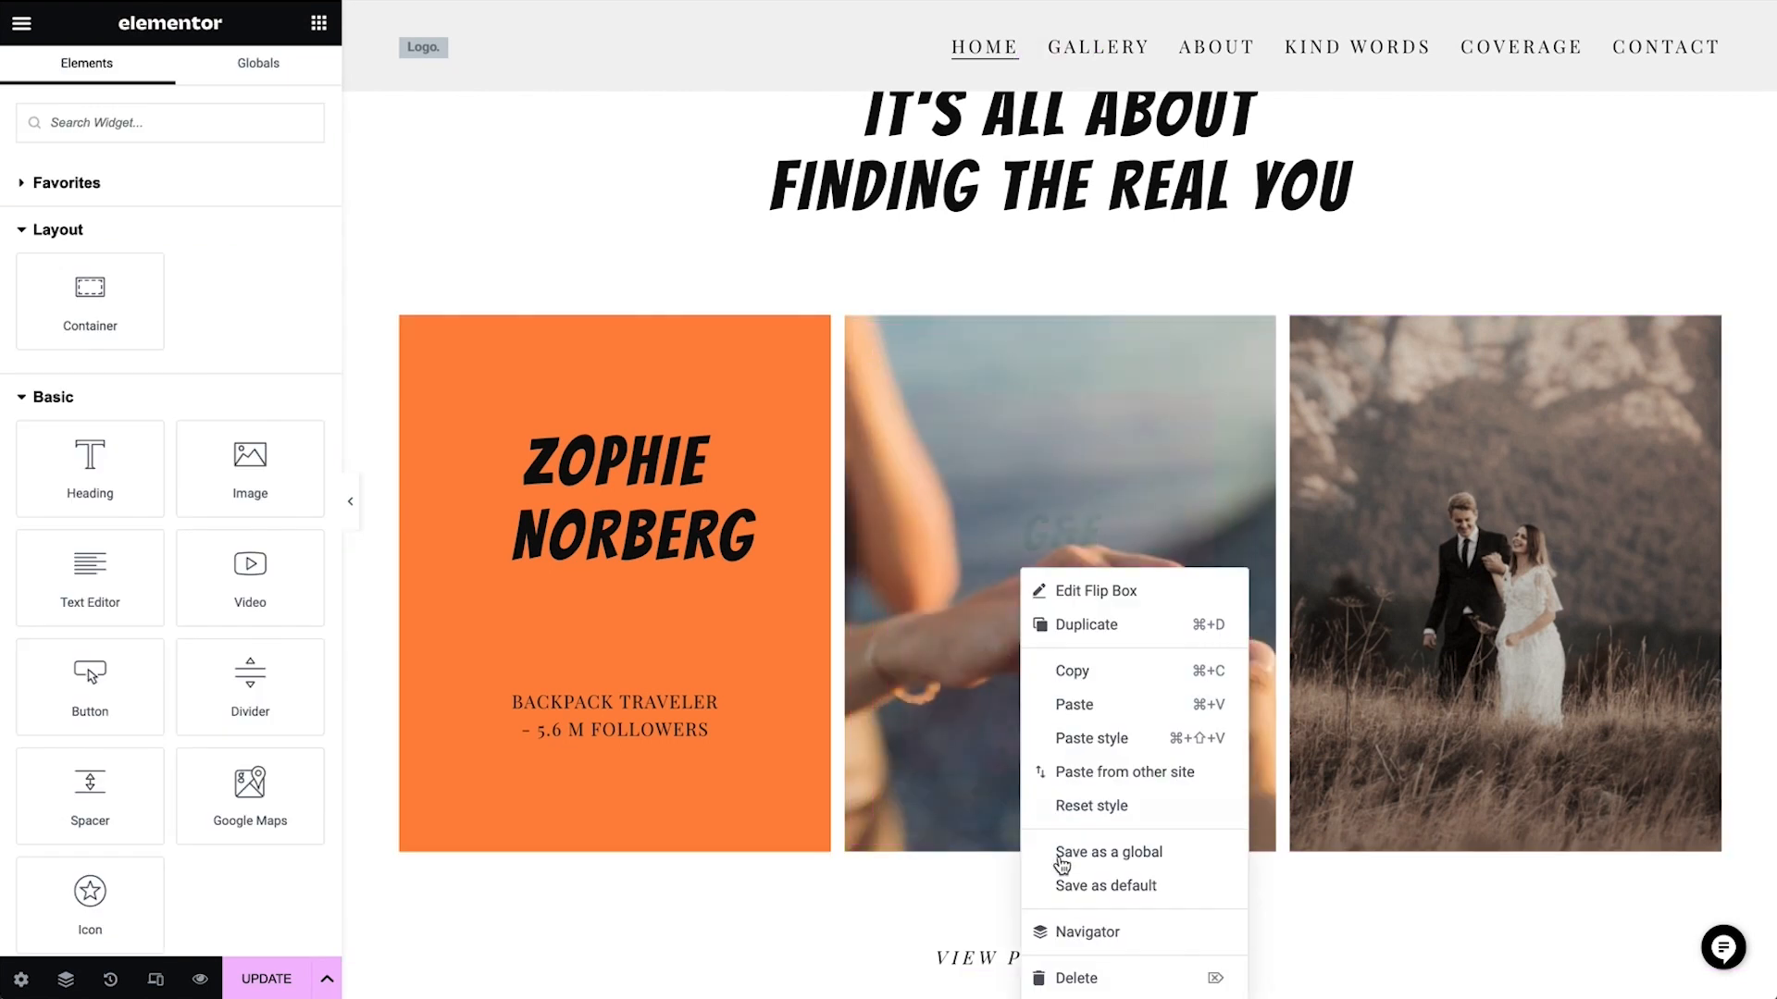
left_click(1093, 979)
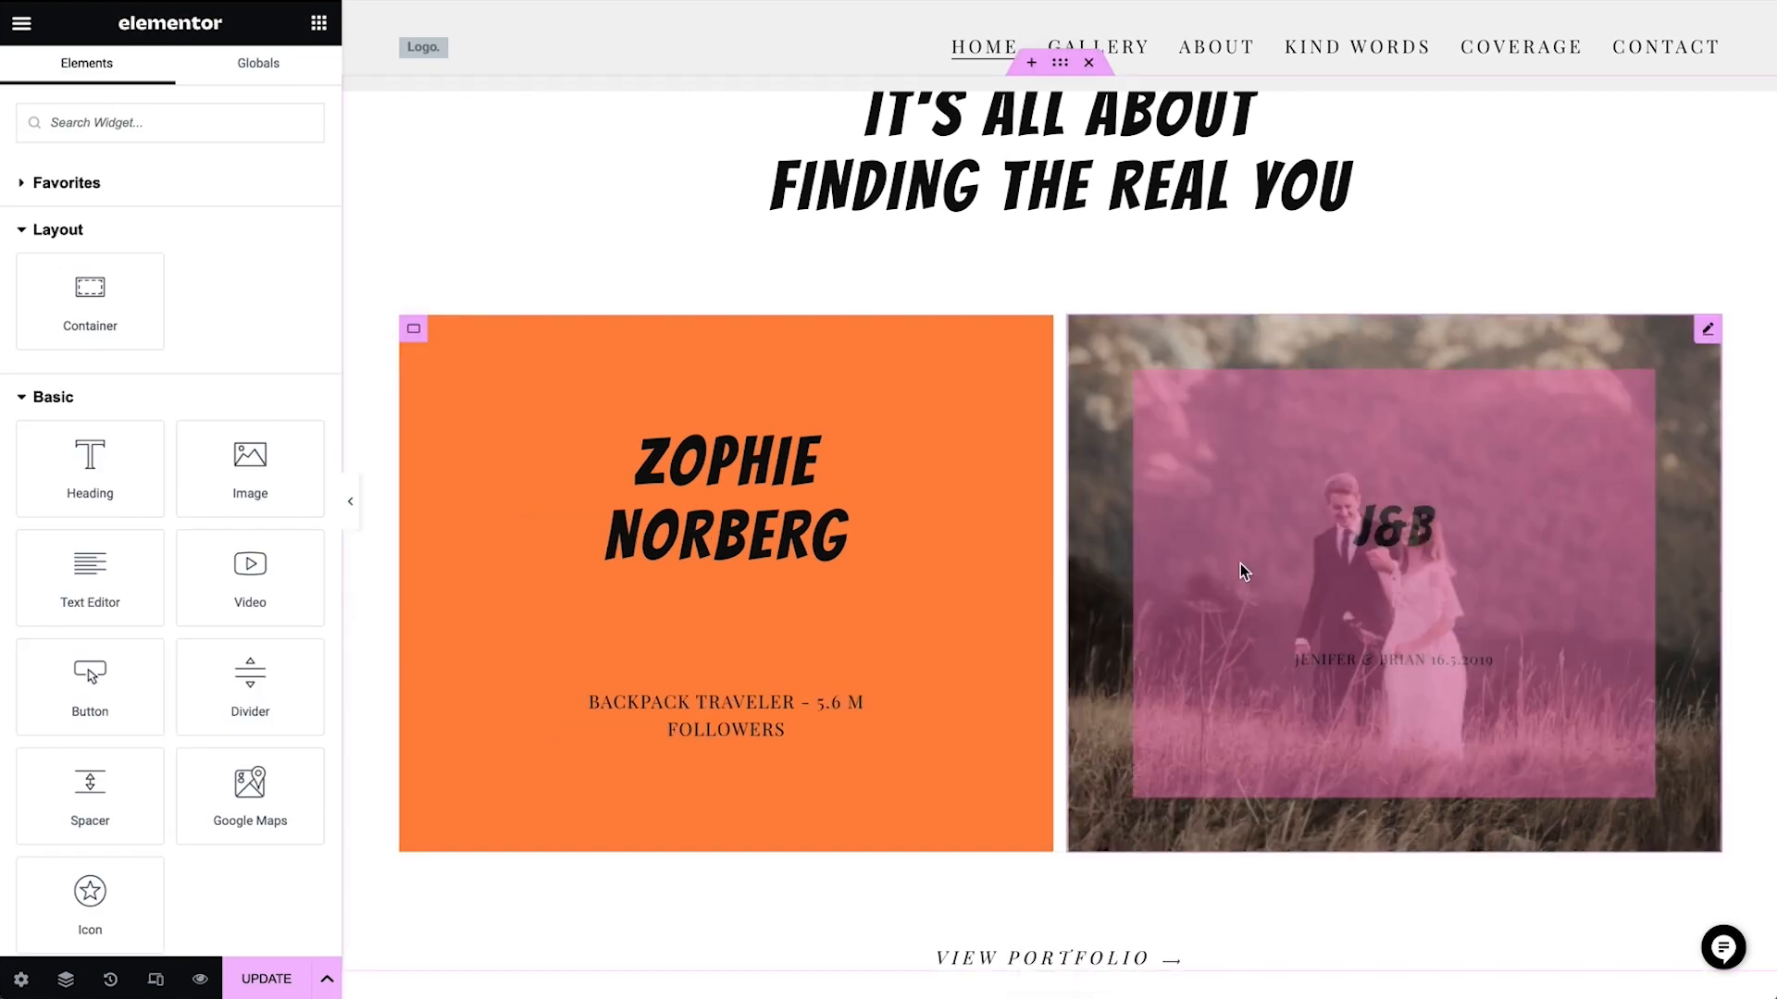
right_click(1244, 567)
left_click(1301, 979)
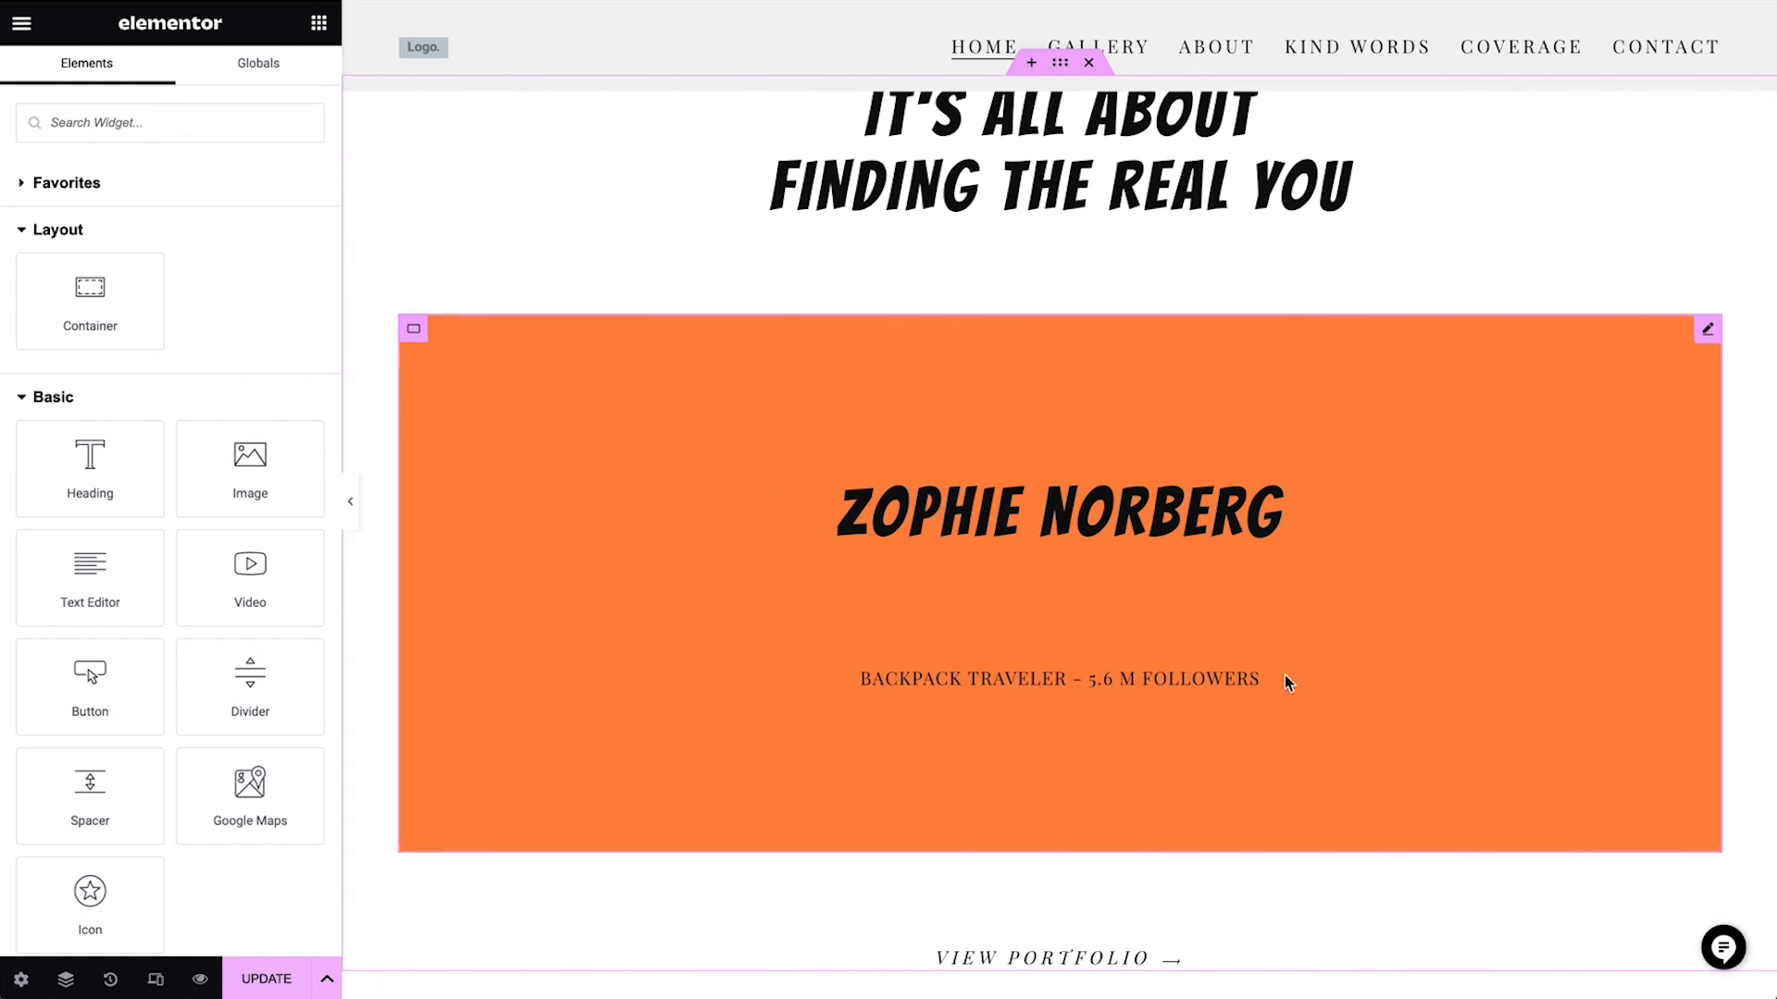
Duplicate the customized flip box twice to make a row of three
right_click(1414, 567)
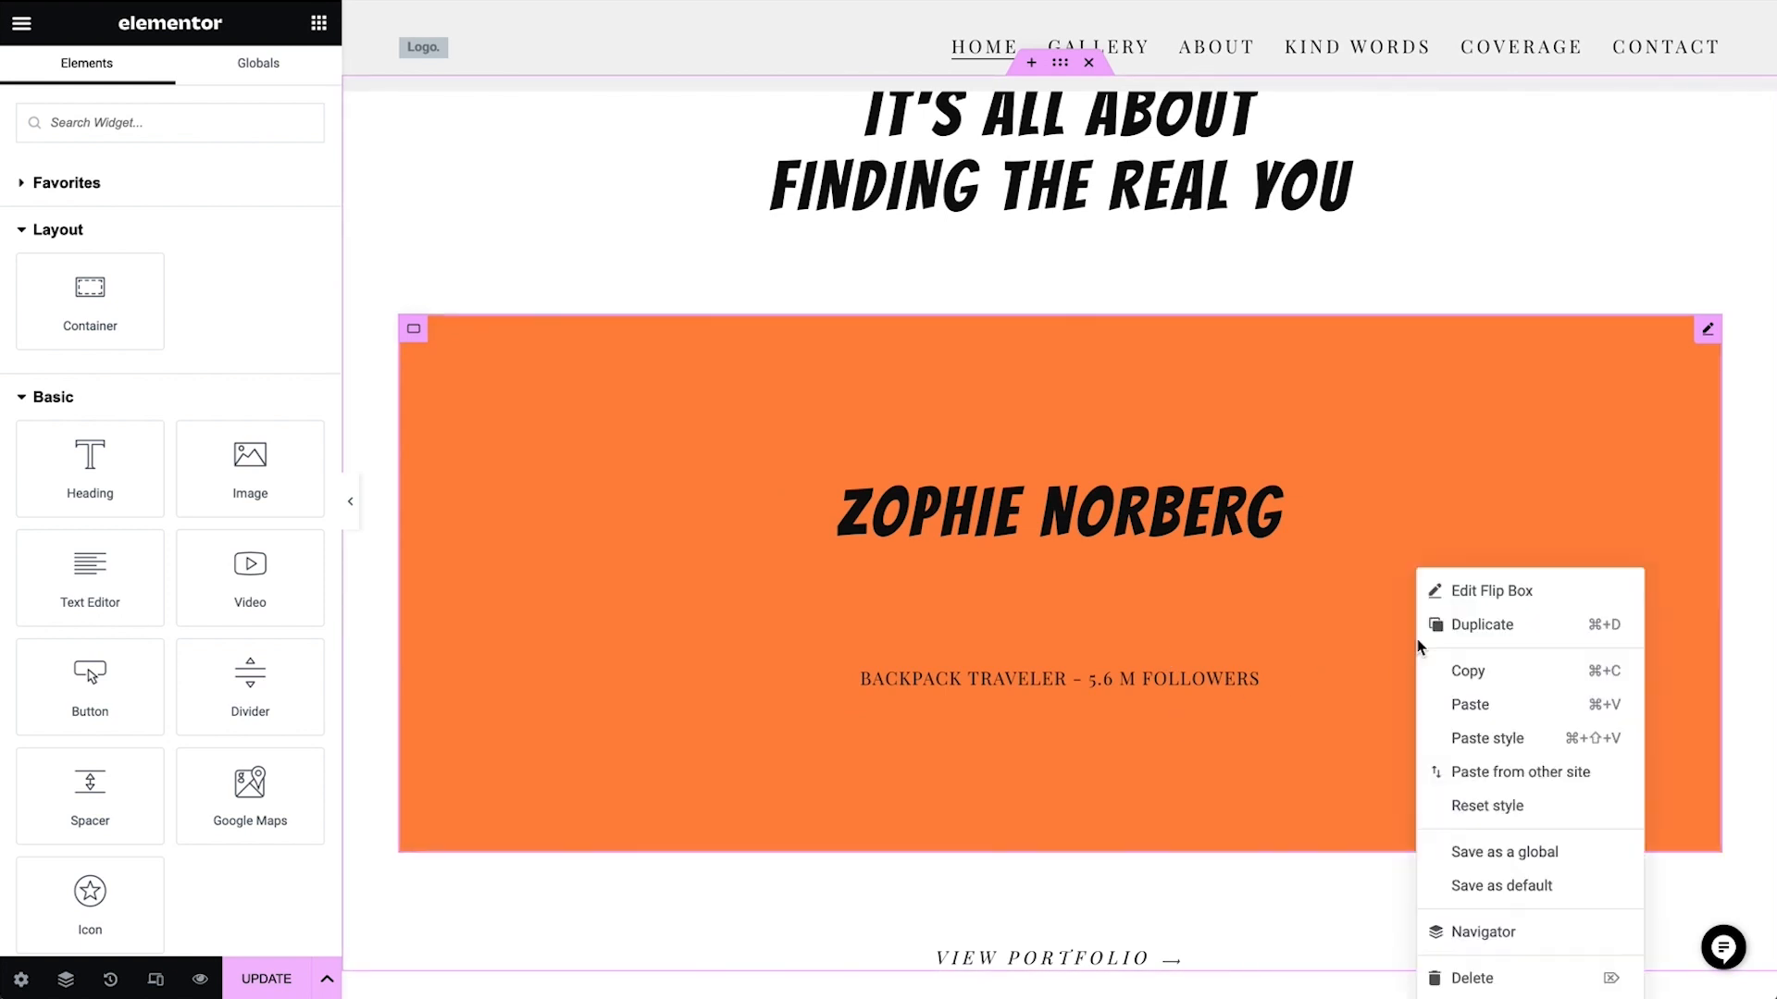
left_click(1484, 625)
right_click(1515, 597)
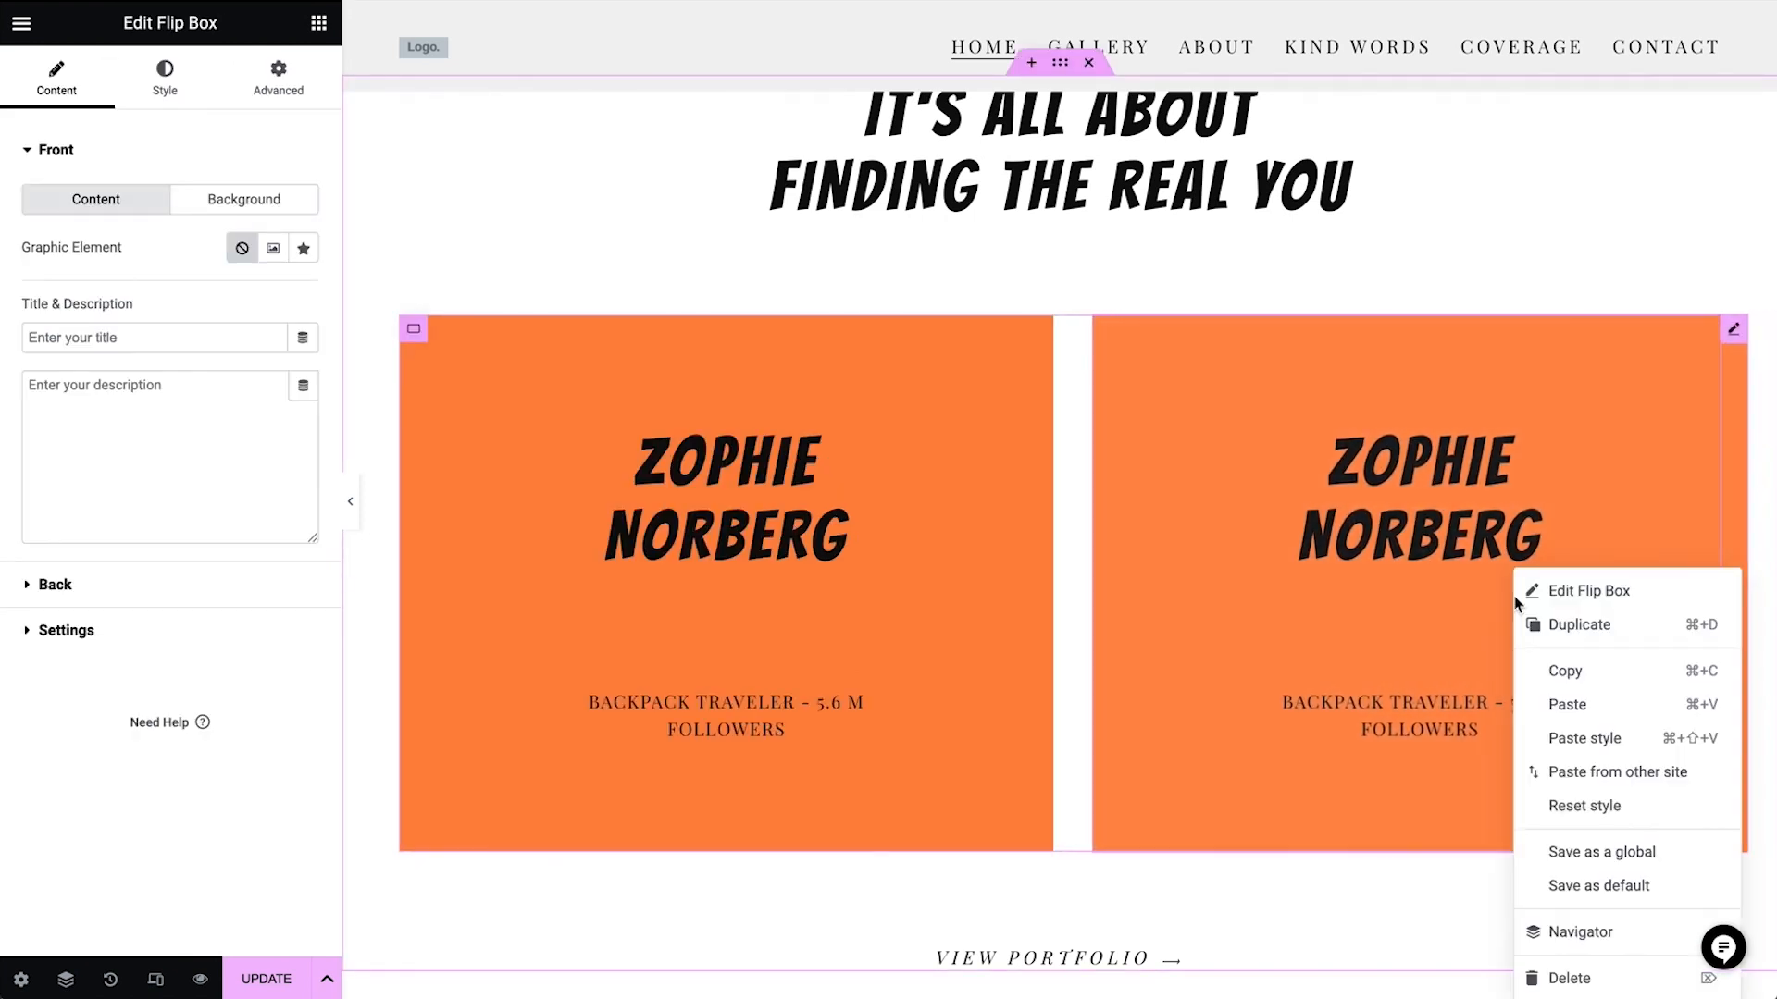
left_click(1556, 625)
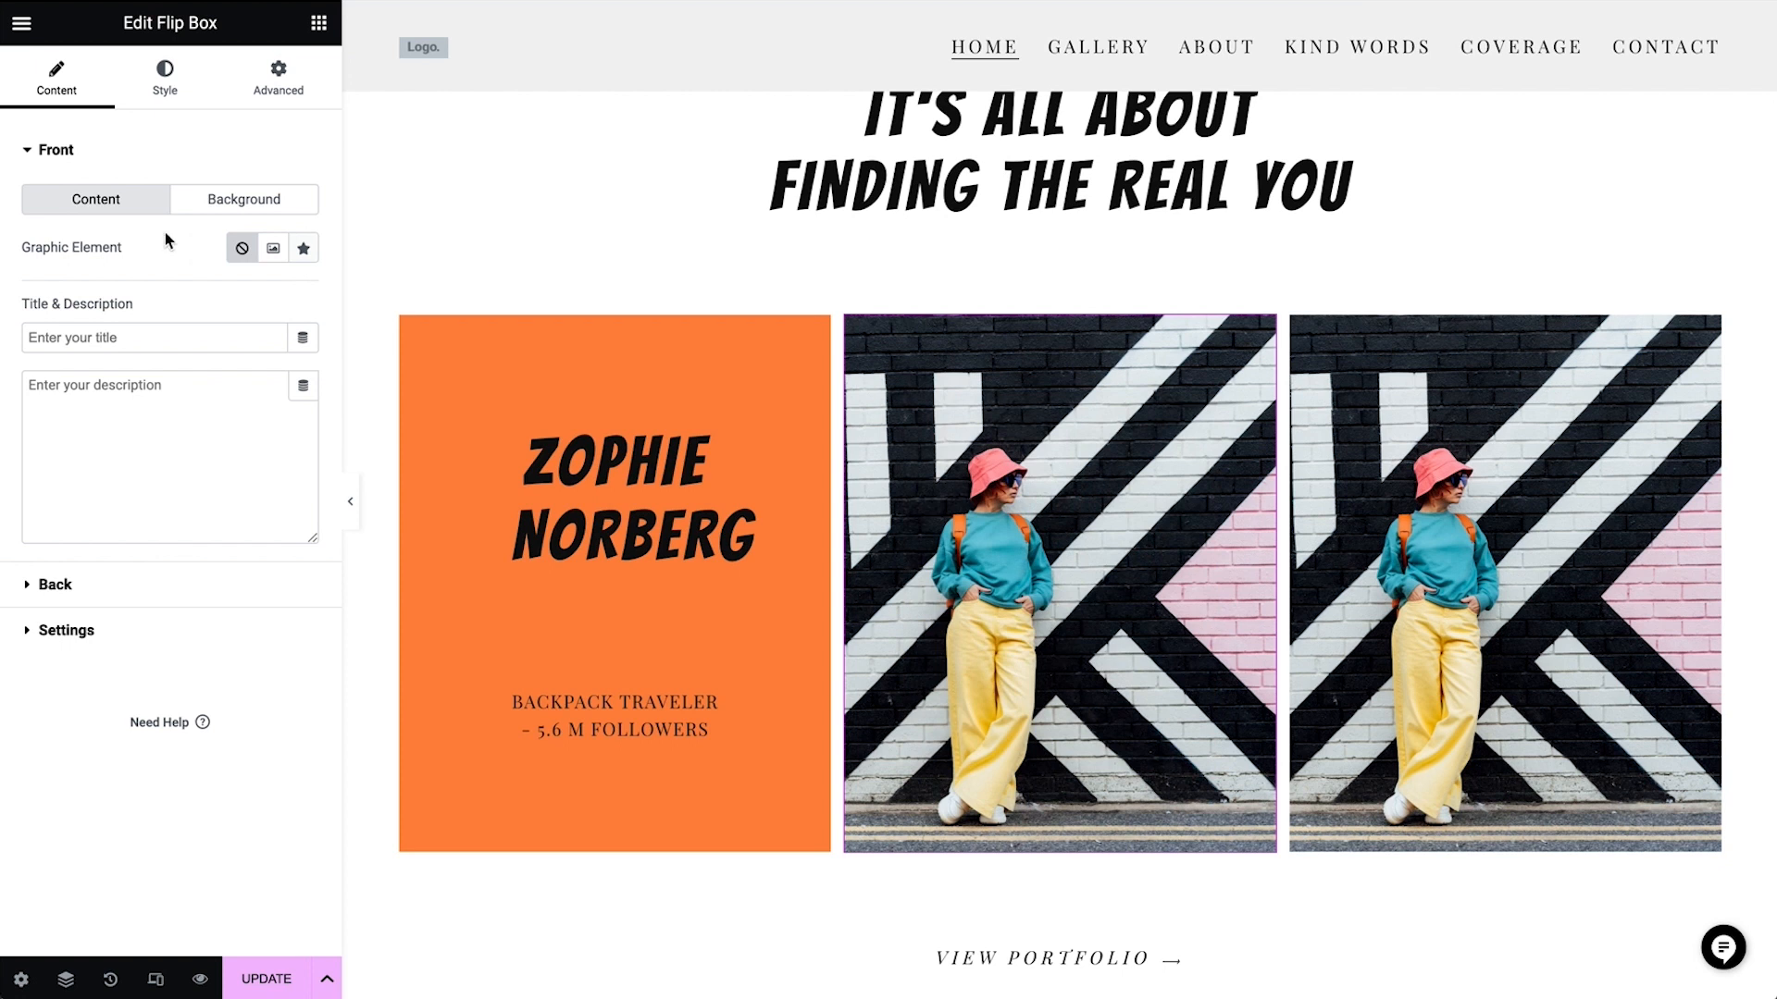
Replace the middle flip box's front image with cool-hipster-portrait, the bearded man in a red blazer at a laptop
left_click(233, 199)
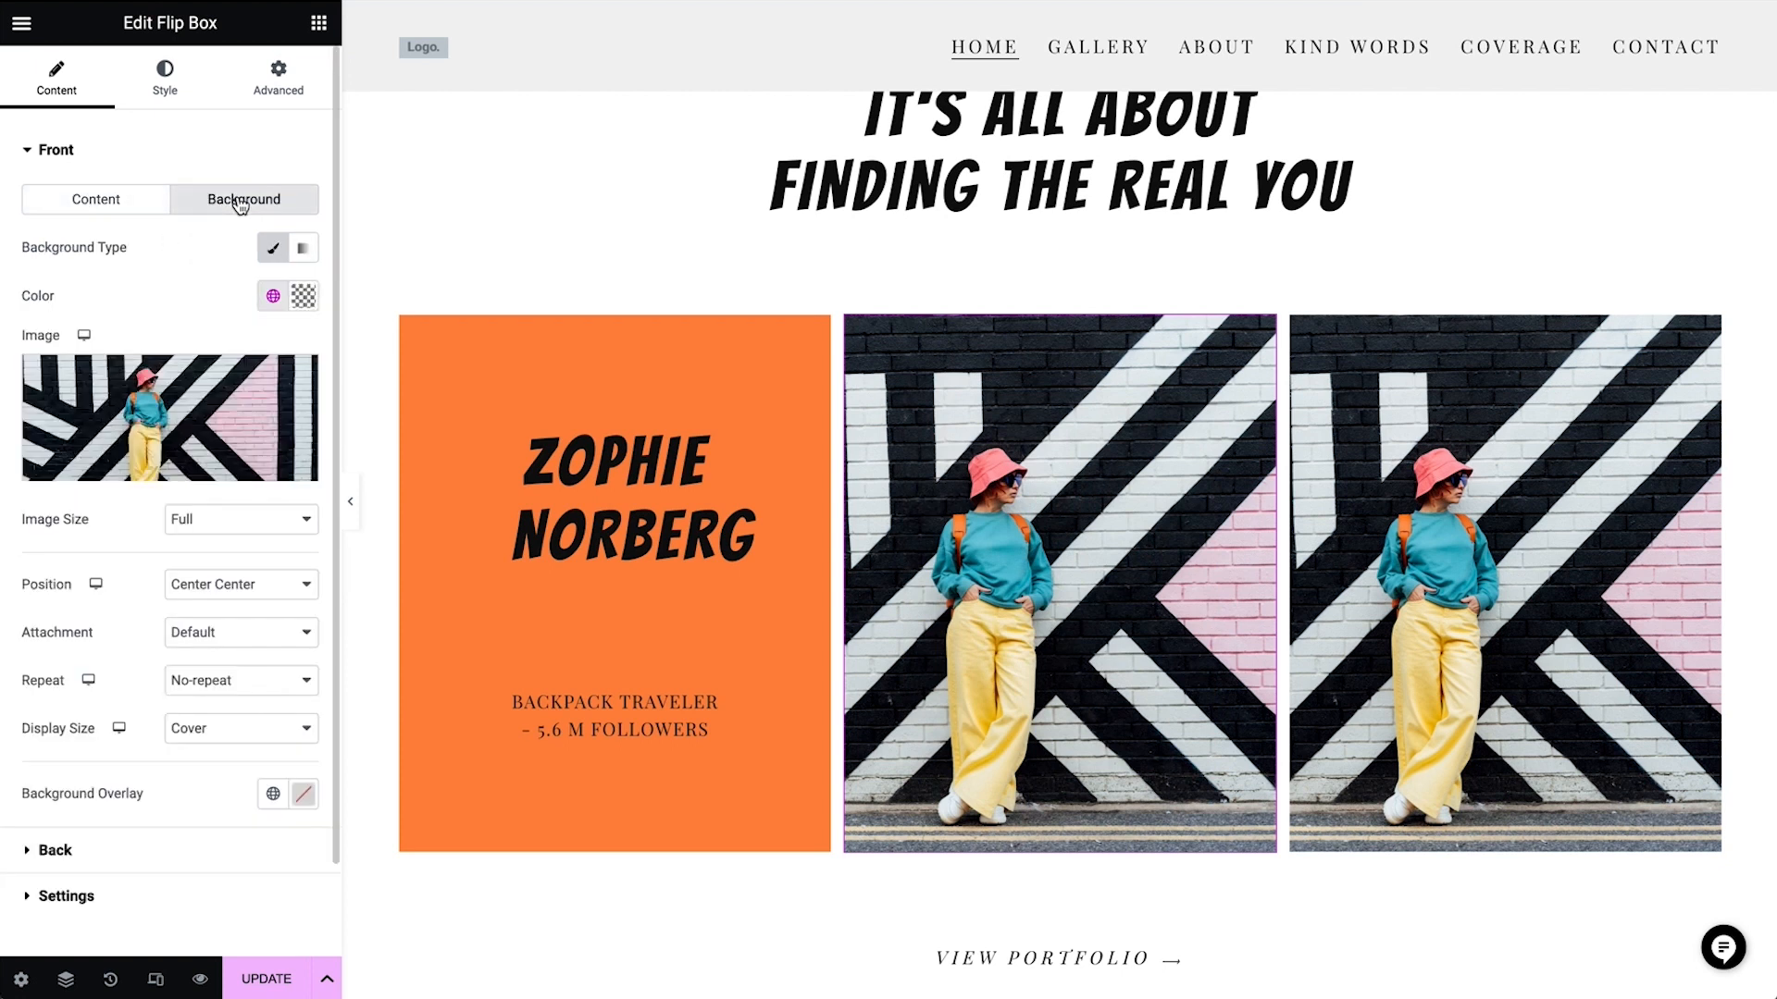
left_click(222, 369)
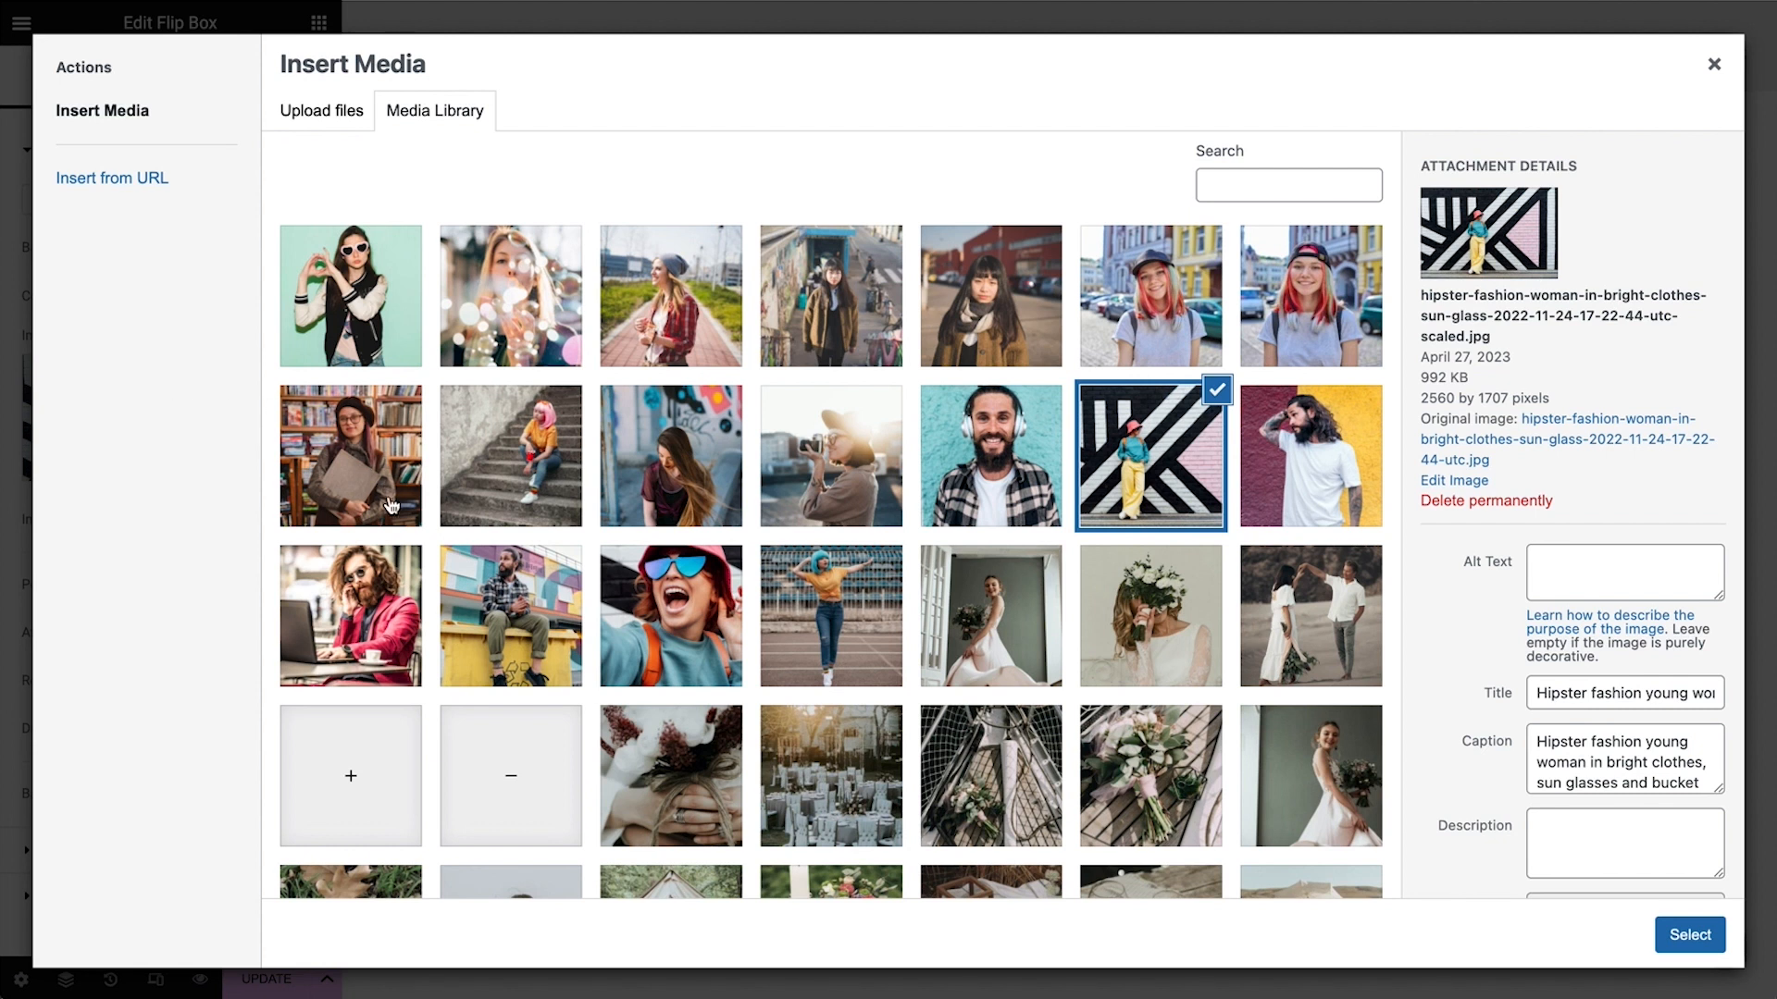
left_click(387, 603)
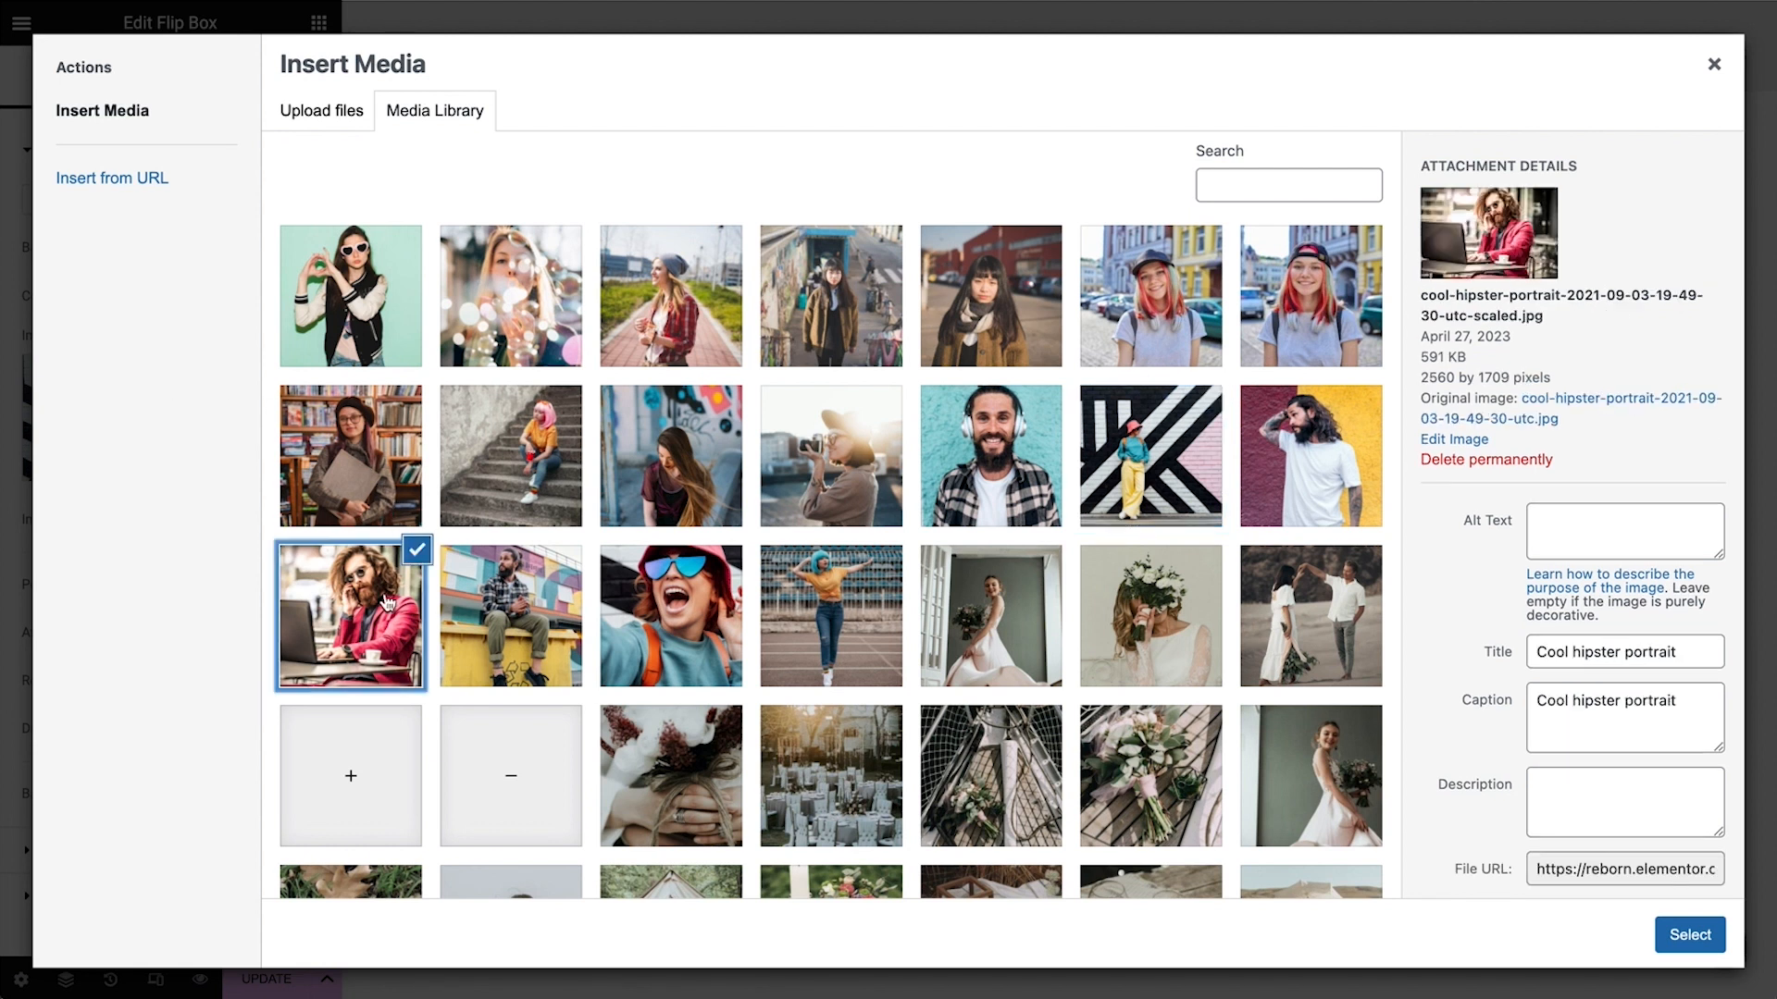
left_click(1690, 935)
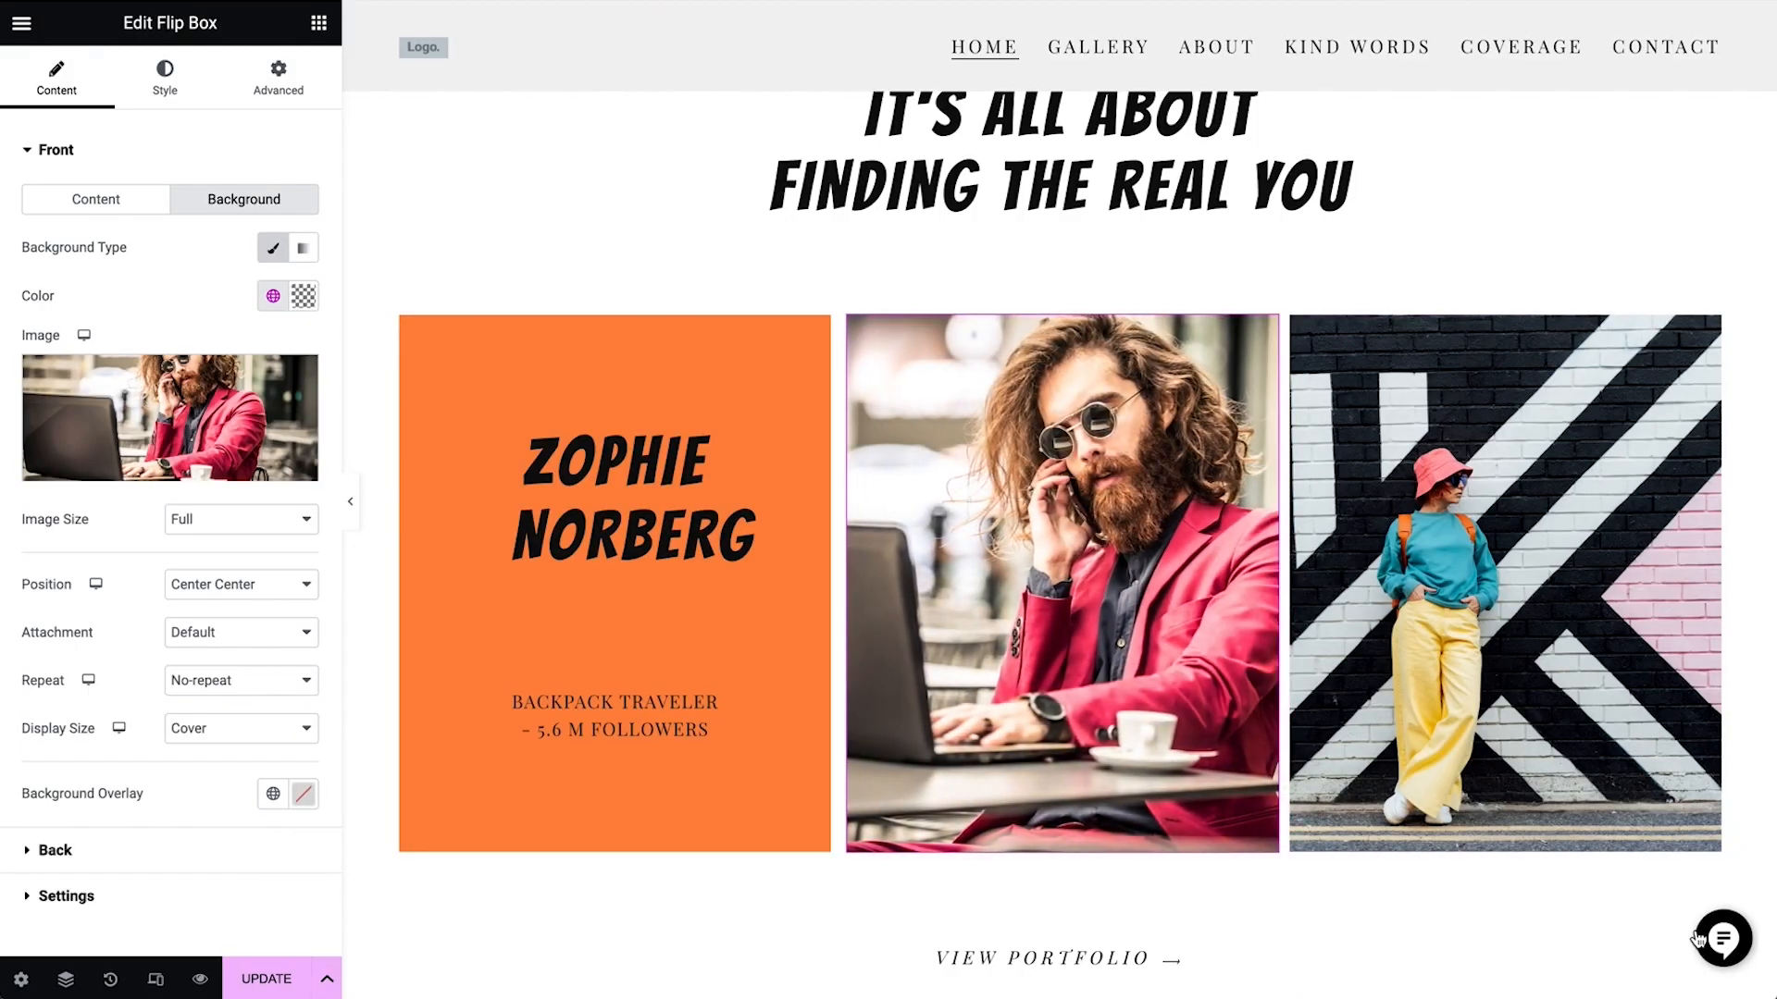
Set the middle flip box's back title to the second influencer's full name and its description to "digital nomad" and "15.6 M followers" on two lines
left_click(121, 865)
left_click(245, 317)
key("ctrl+a")
key("ctrl+v")
left_click(133, 375)
key("ctrl+a")
key("ctrl+v")
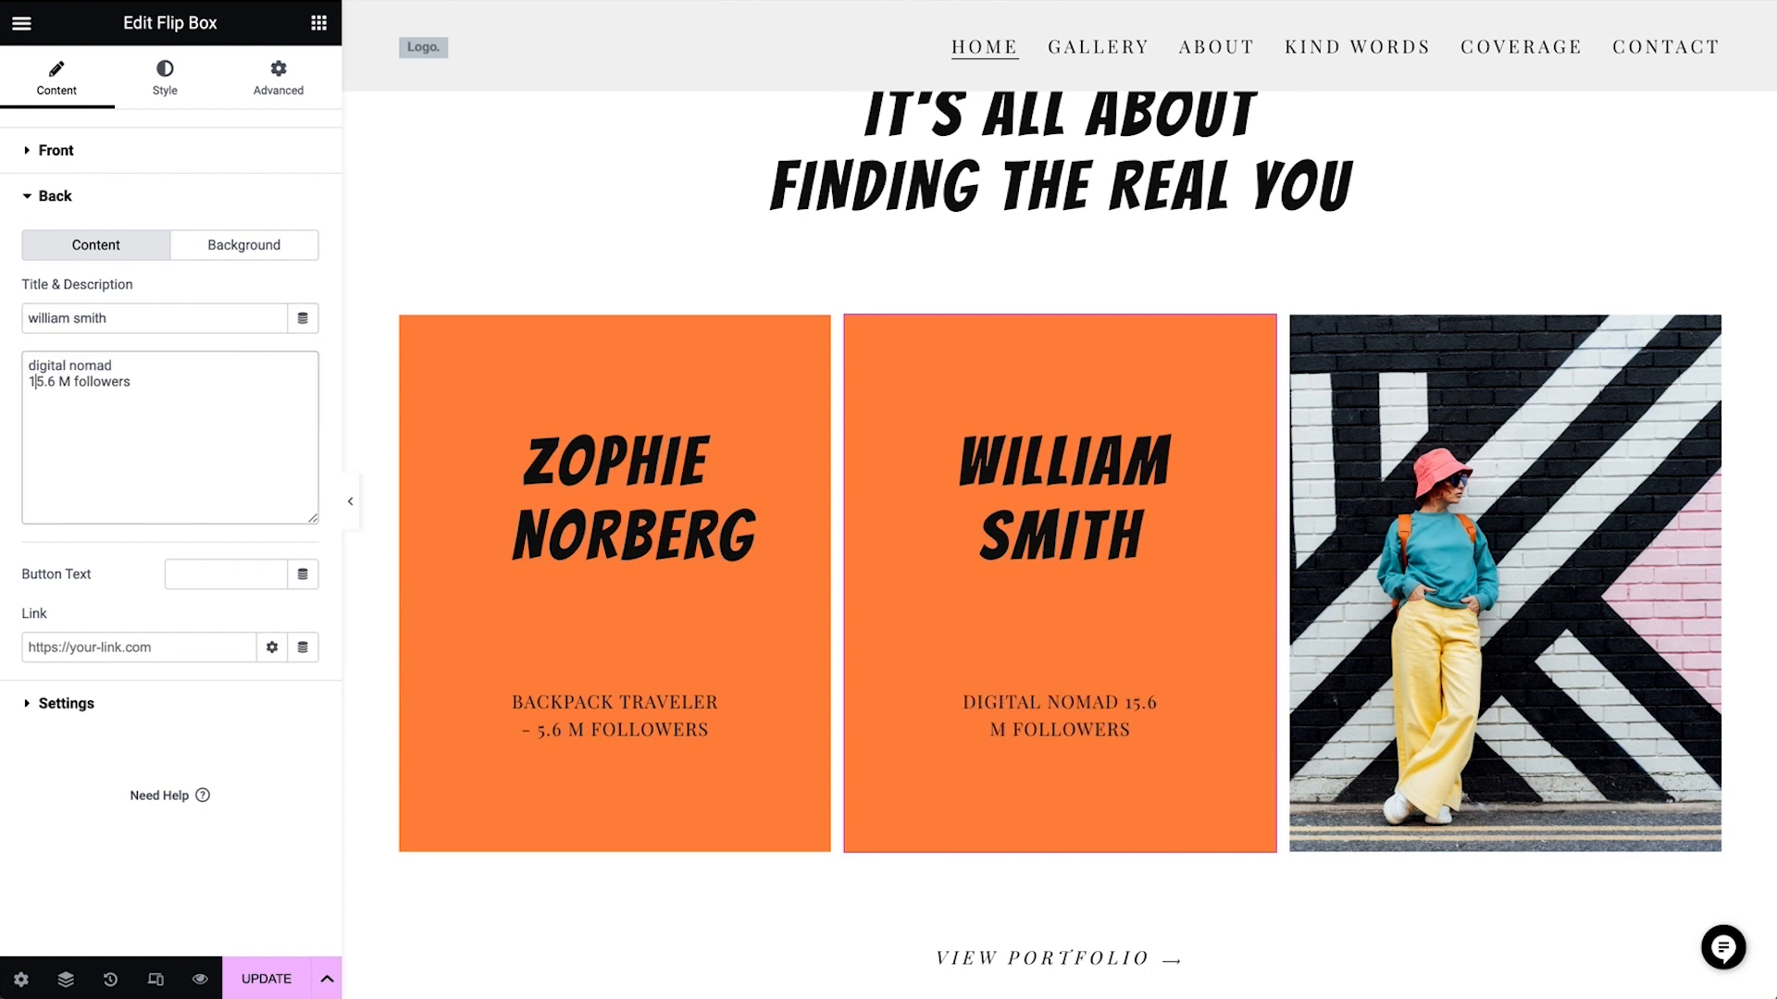
Replace the third flip box's front image with young-beautiful-blonde-hipster-woman, the woman in a grey beanie and red plaid shirt
left_click(1473, 740)
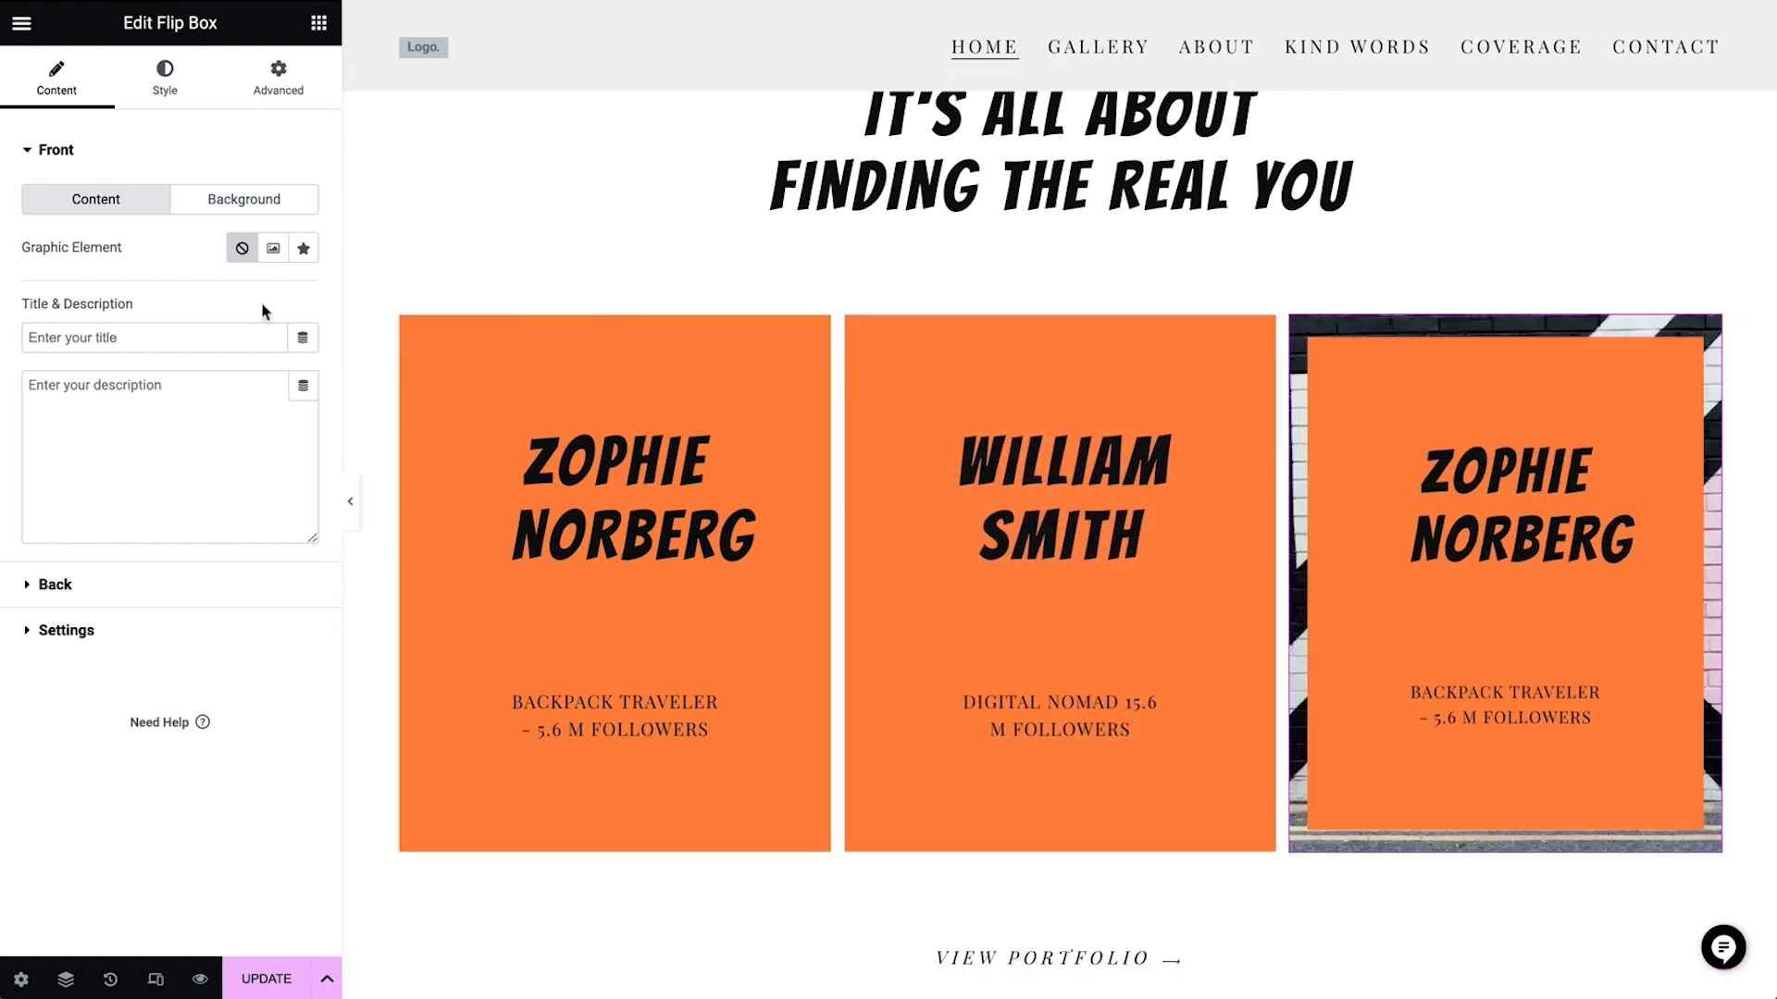
left_click(211, 202)
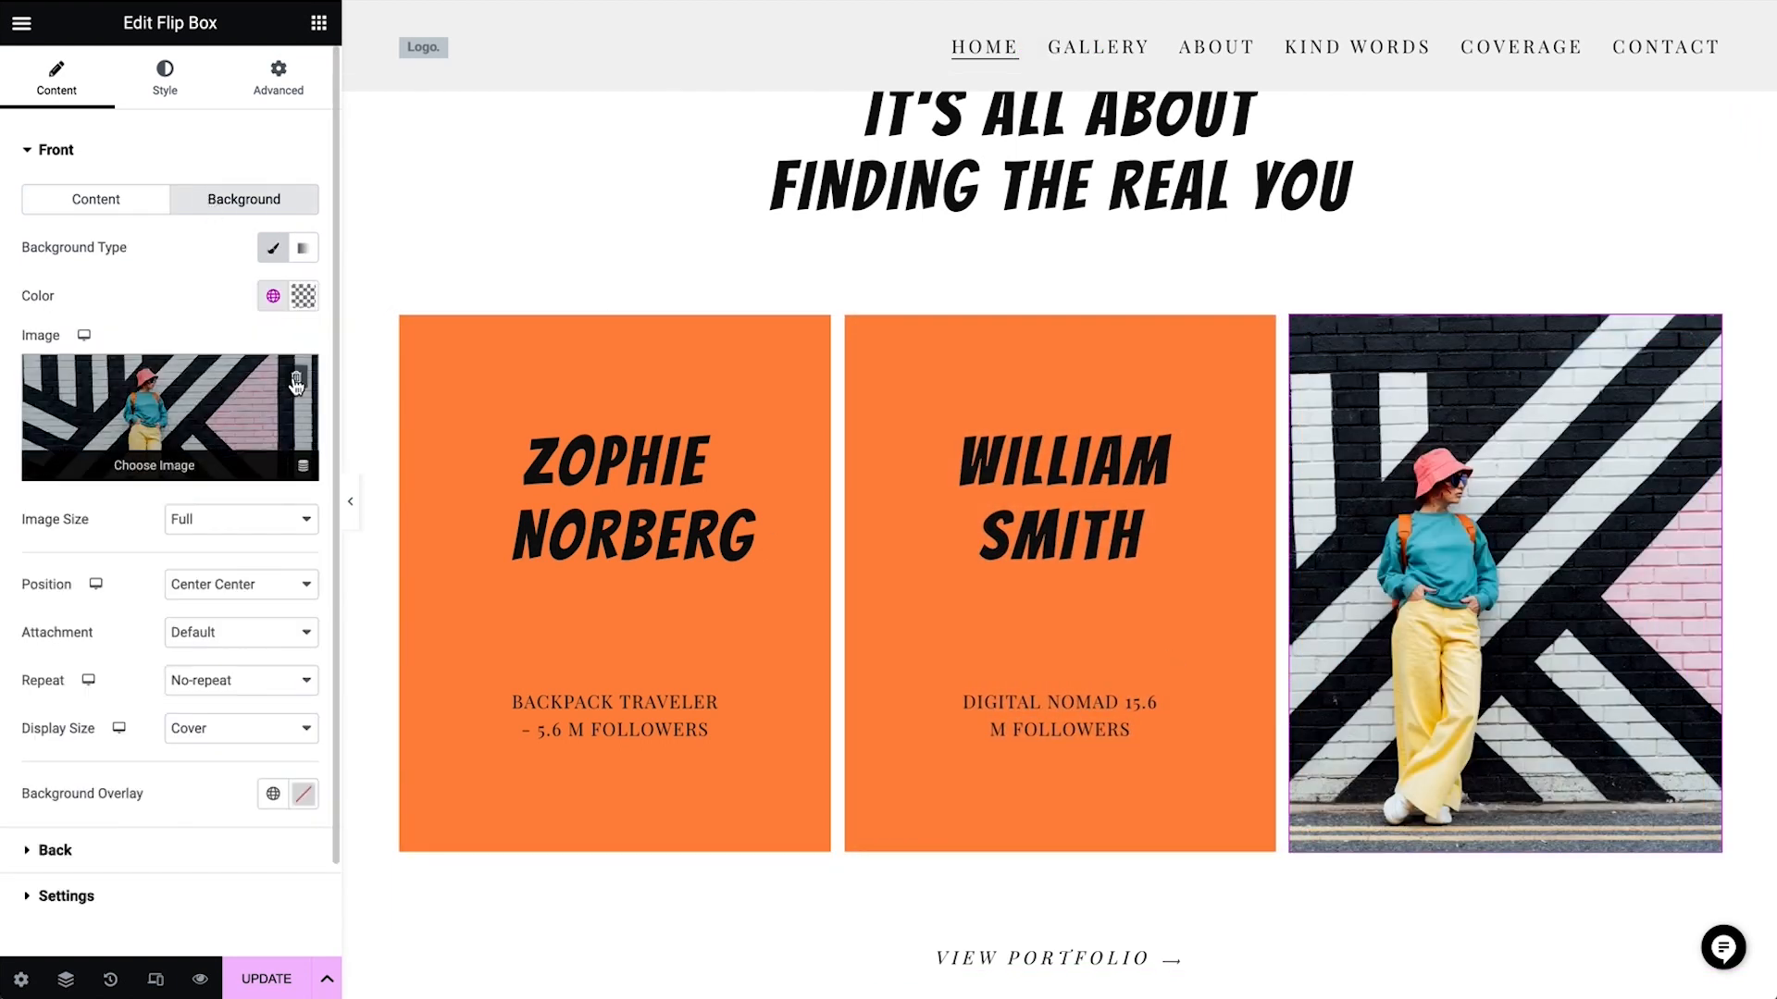
left_click(296, 377)
left_click(204, 392)
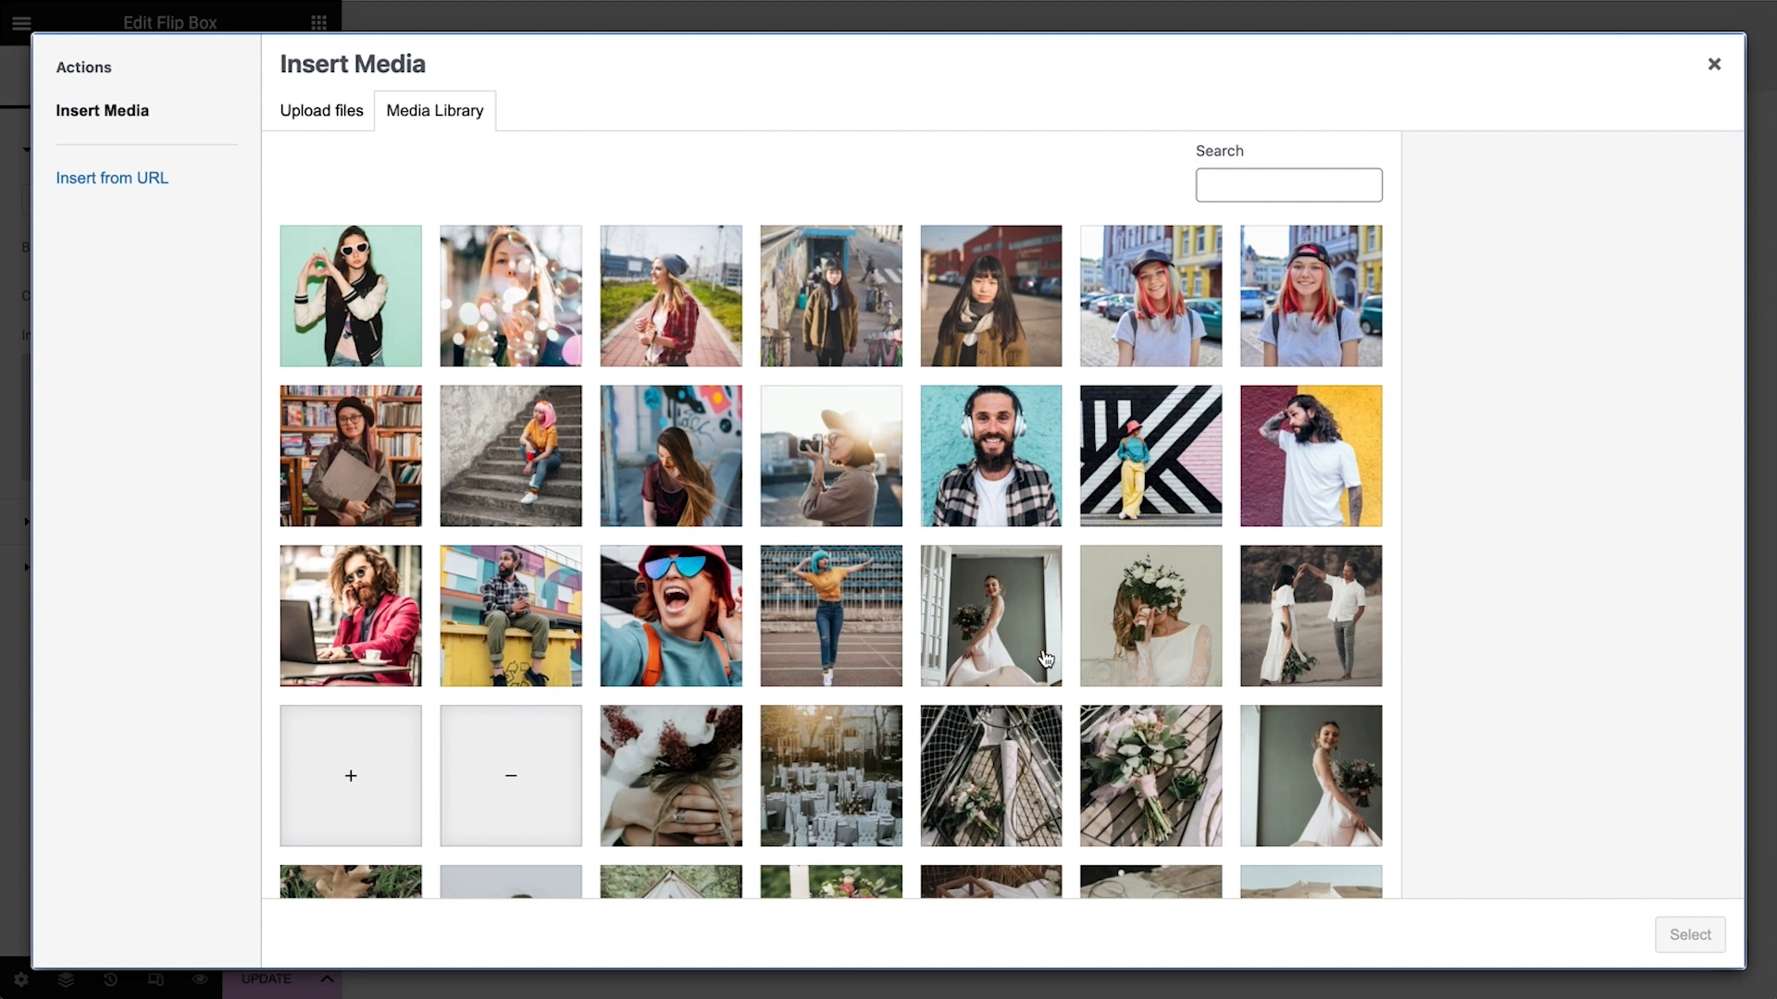
left_click(677, 327)
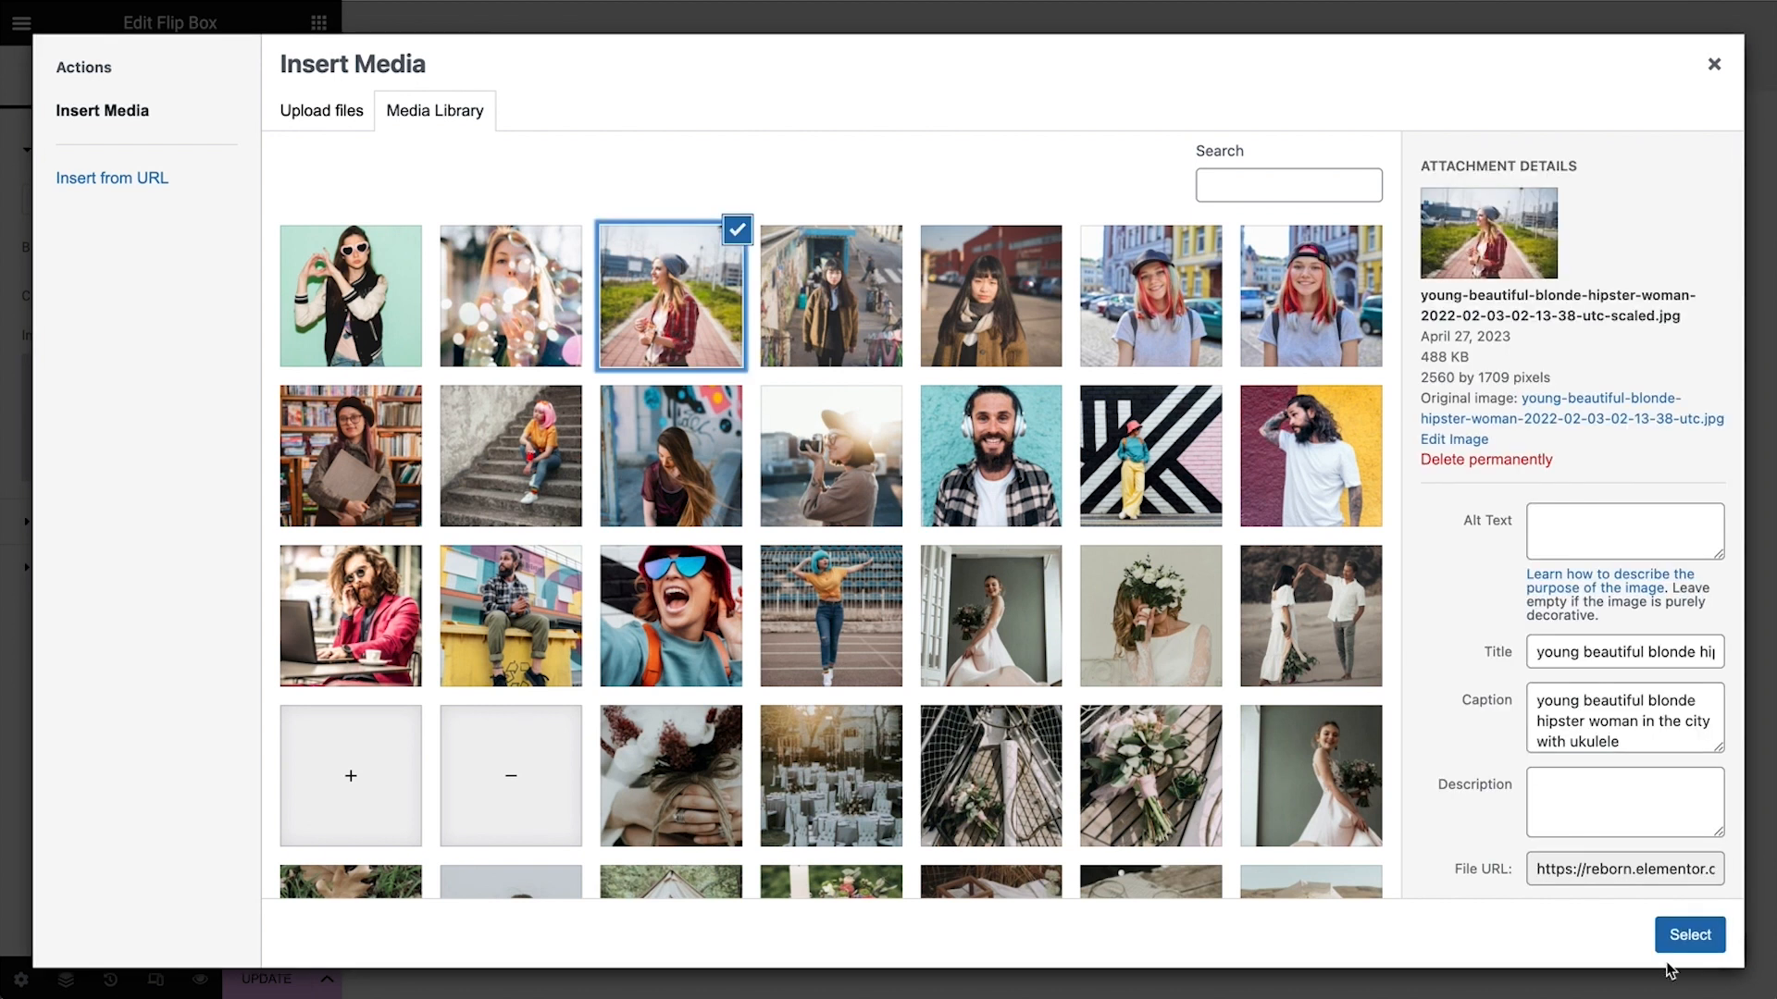
left_click(1684, 931)
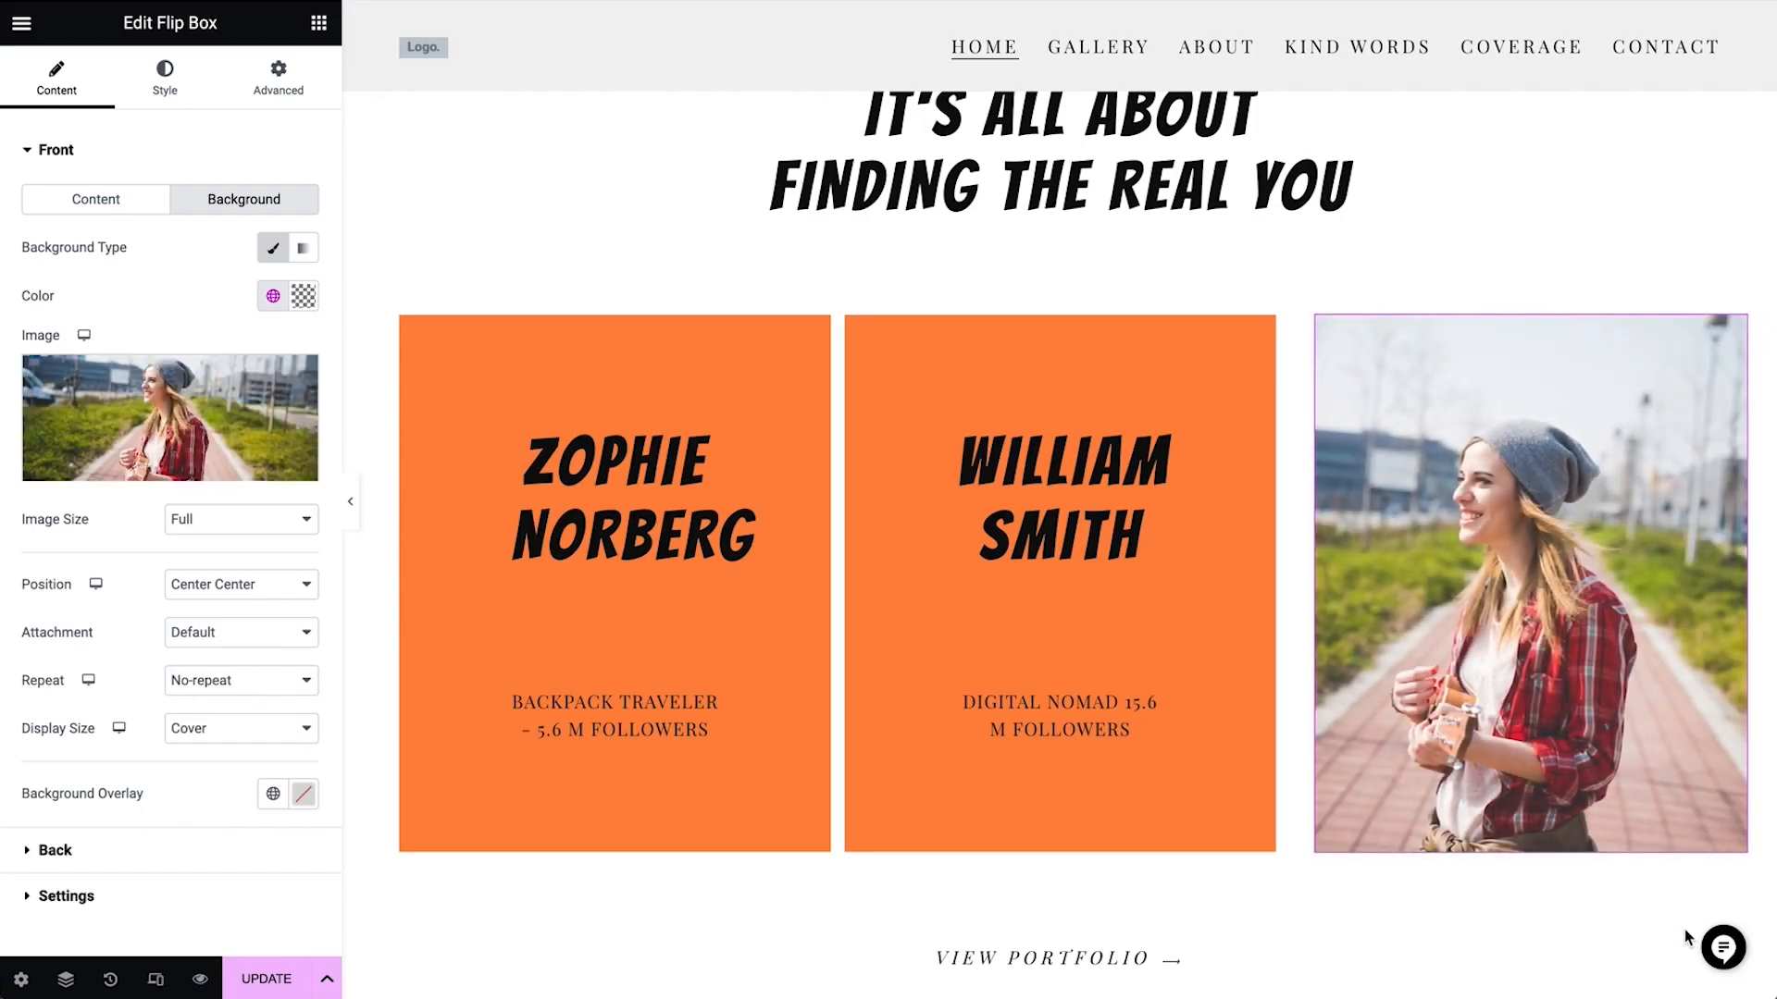
Set the third flip box's back title to the influencer's stage name and its description to "amateur musician" and "5.6 M followers" on two lines
scroll(88, 664, "down", 1)
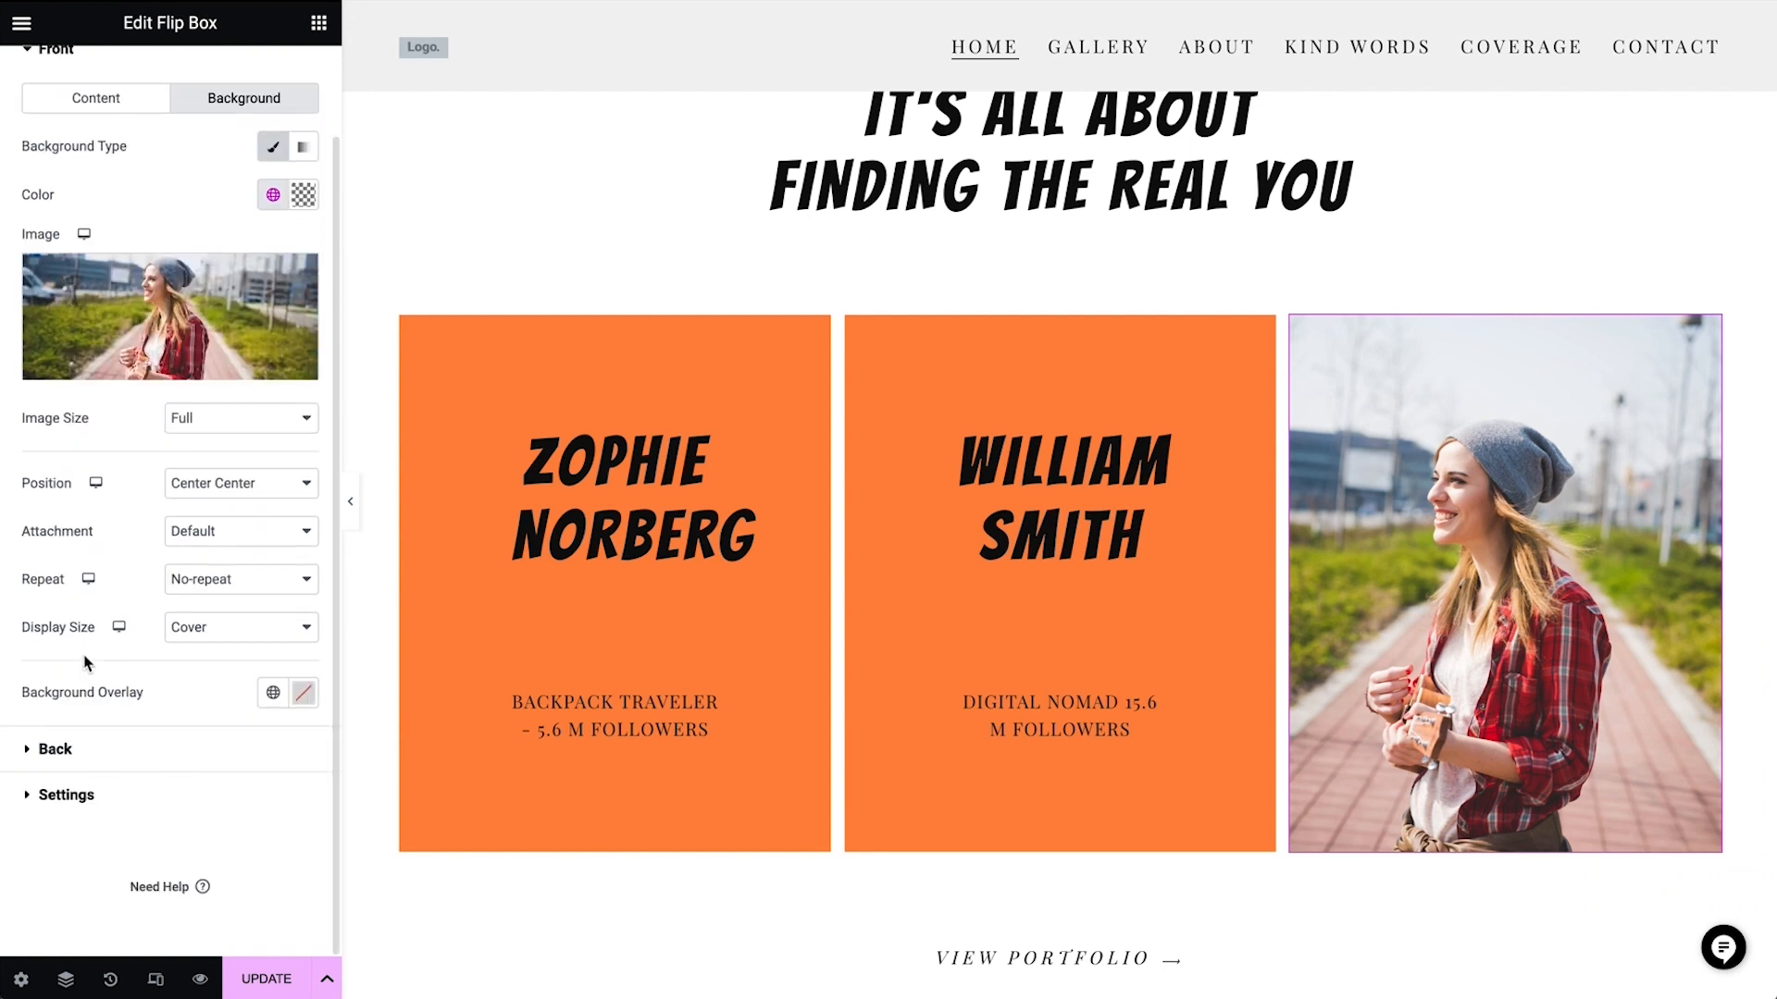
left_click(103, 749)
triple_click(187, 321)
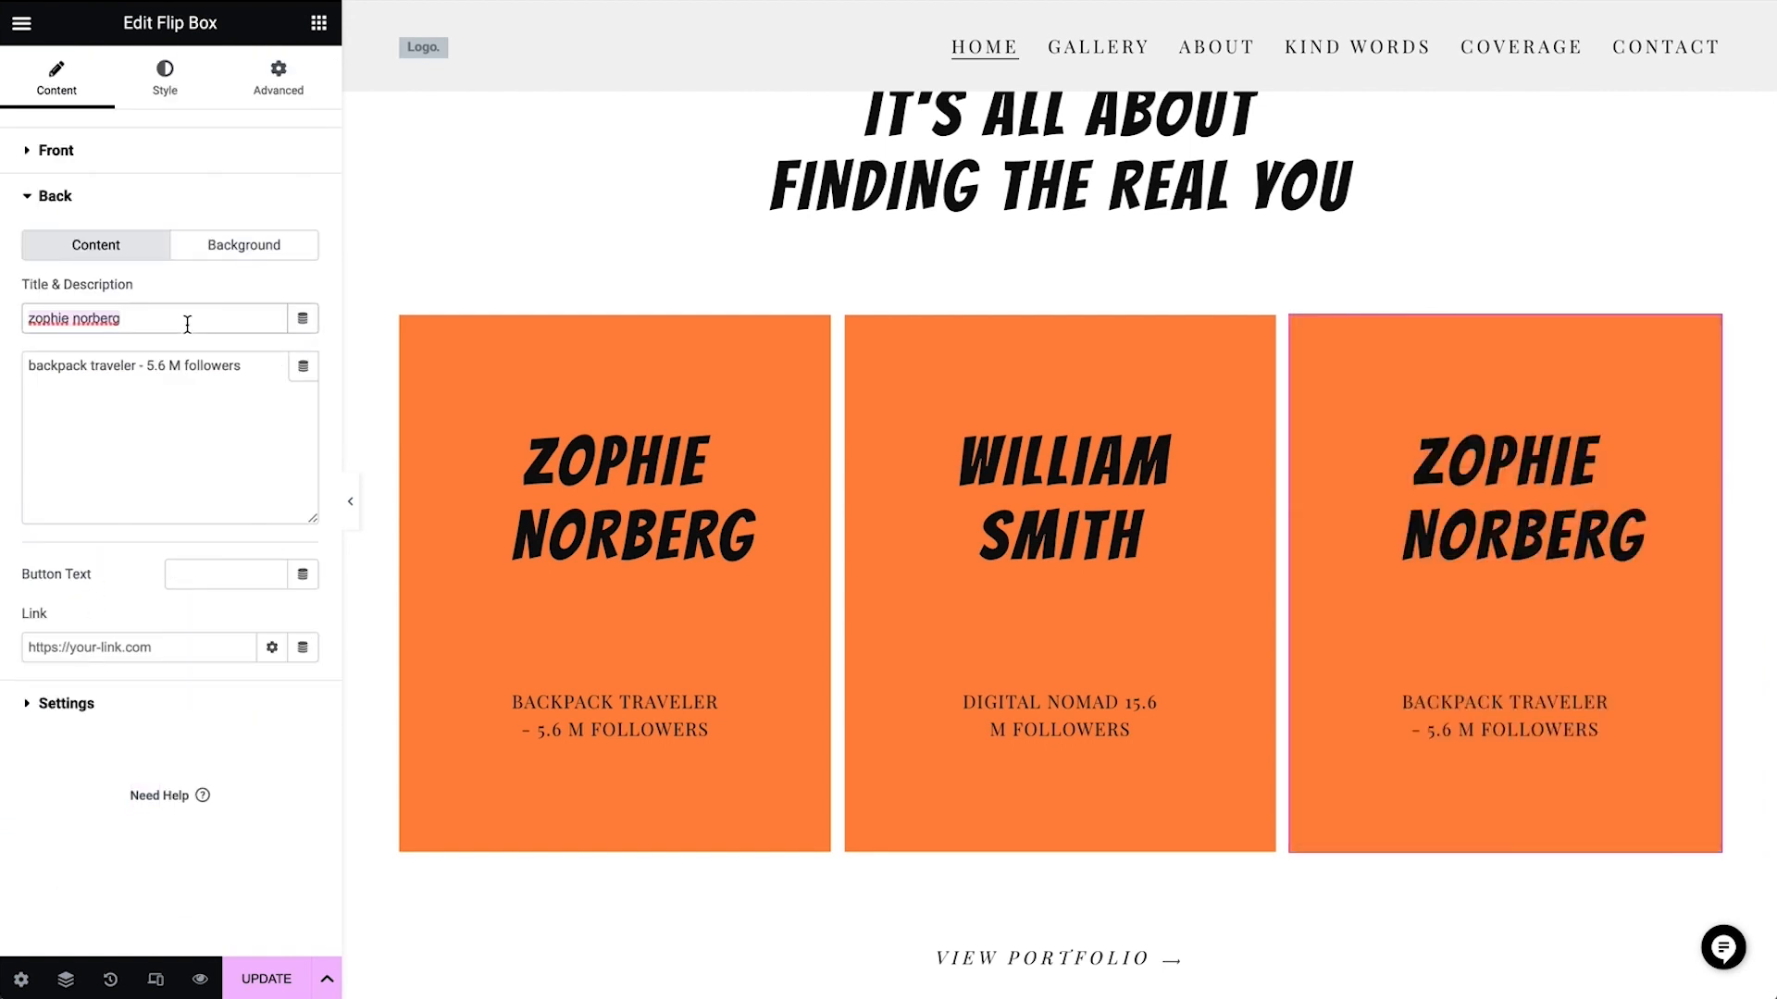
type("Joysings")
triple_click(256, 373)
key("ctrl+v")
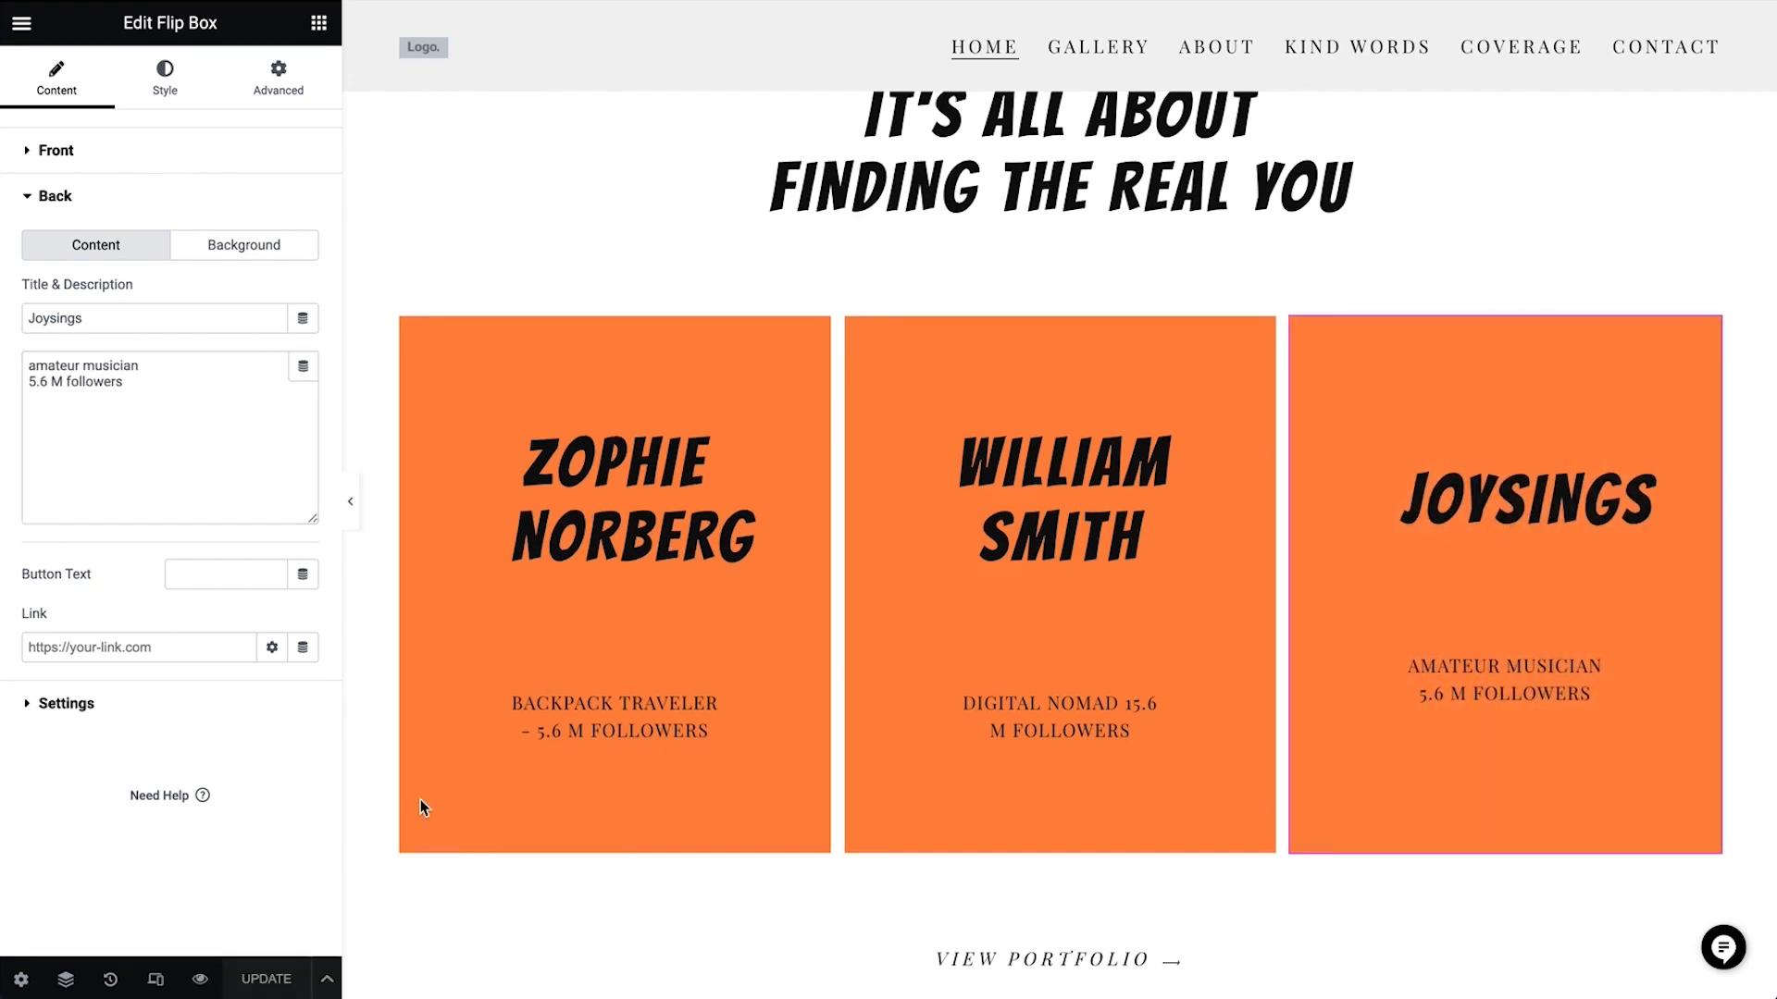
Replace the first Kind Words testimonial with the quote beginning "Her expert guidance and support" and enter the client's full name
scroll(420, 803, "down", 10)
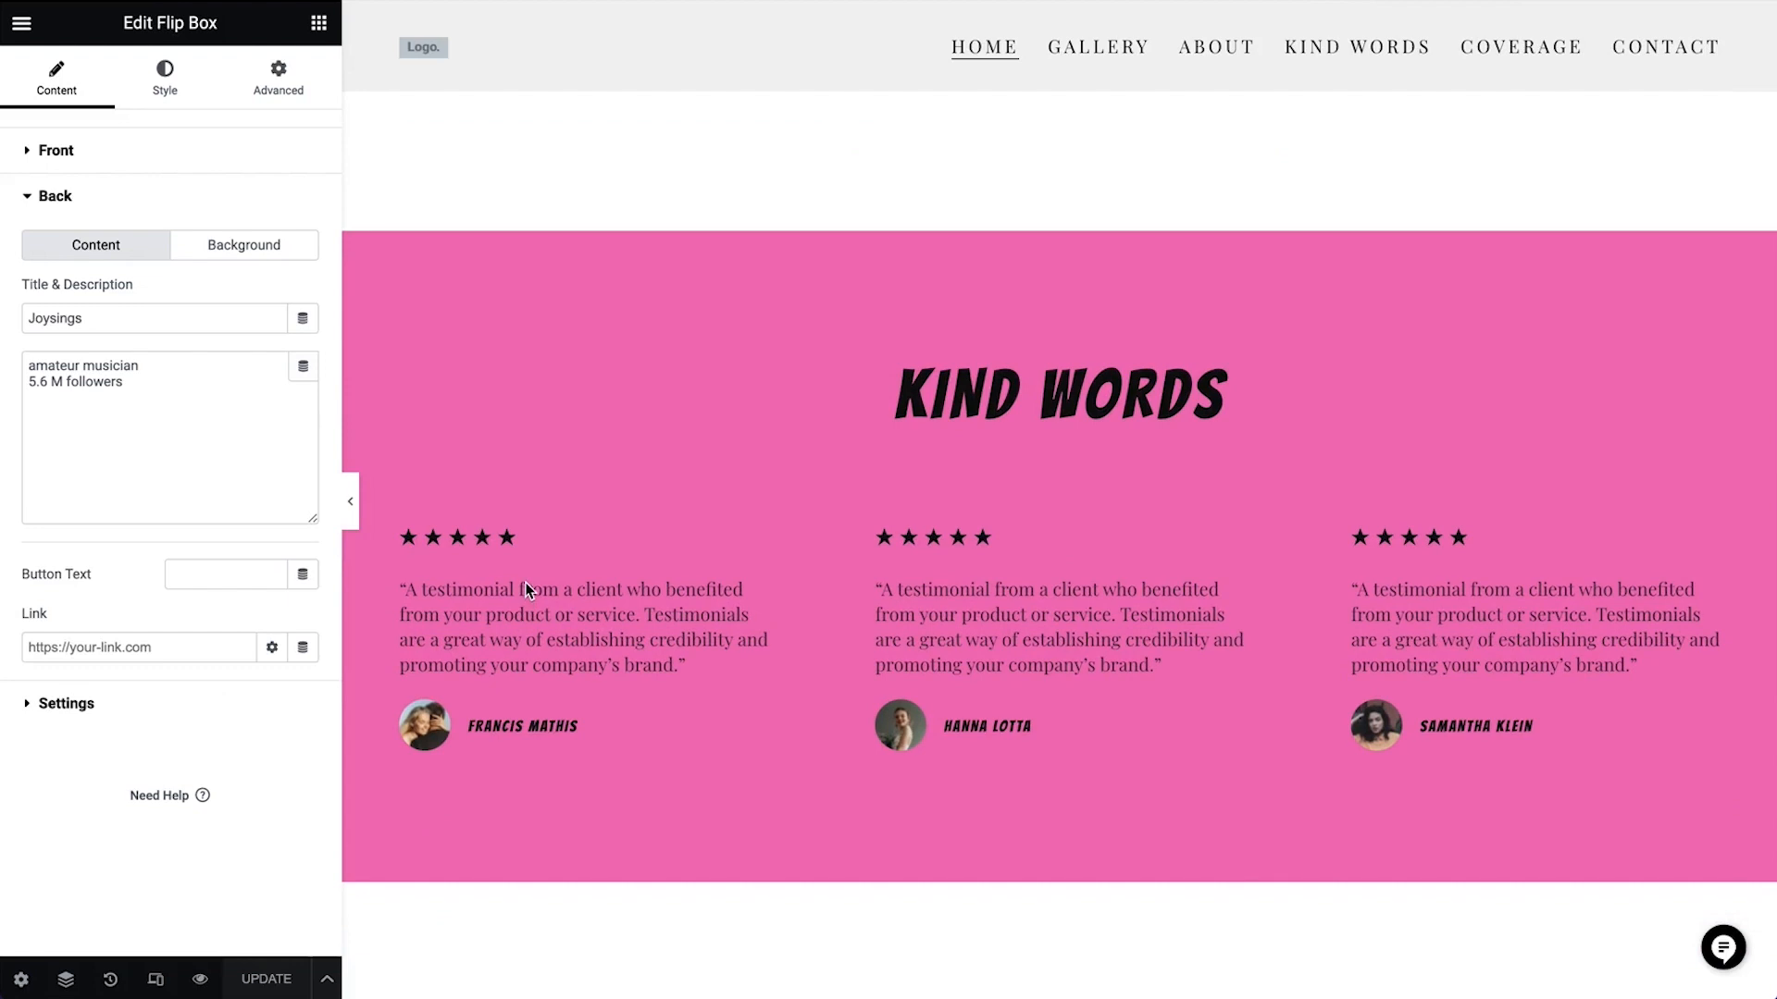
left_click(538, 613)
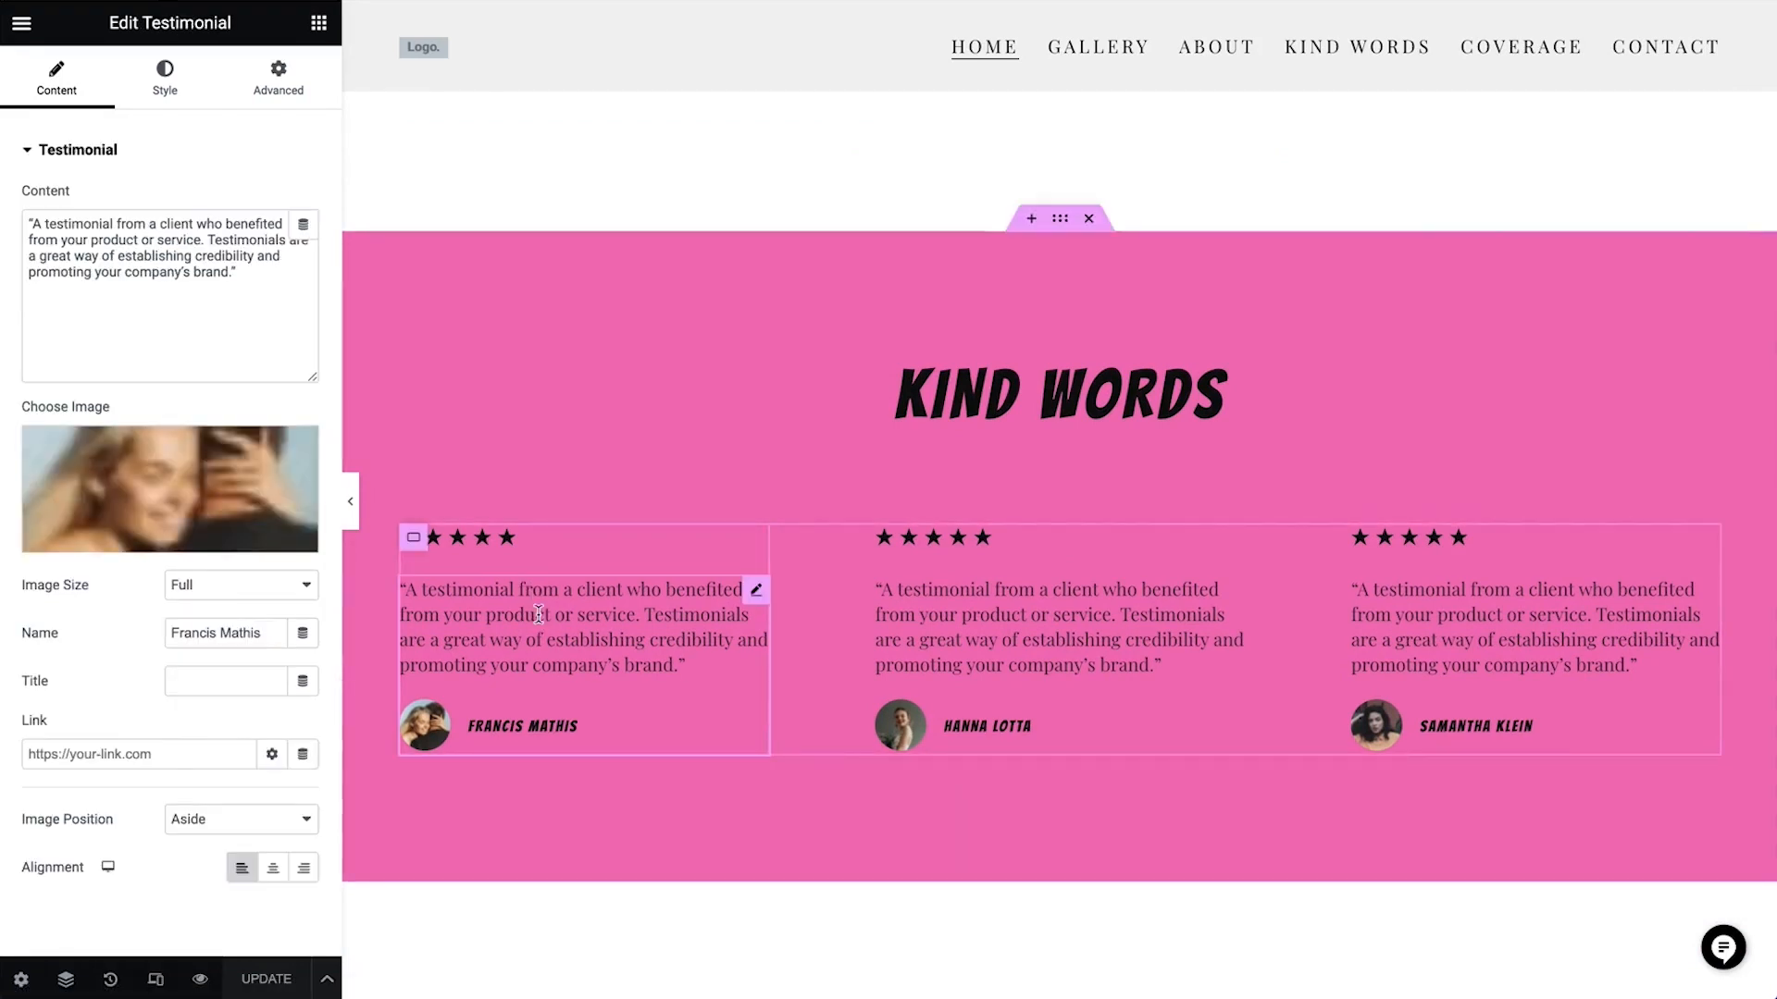
left_click_drag(33, 223, 233, 275)
key("ctrl+v")
left_click_drag(264, 633, 168, 633)
key("ctrl+v")
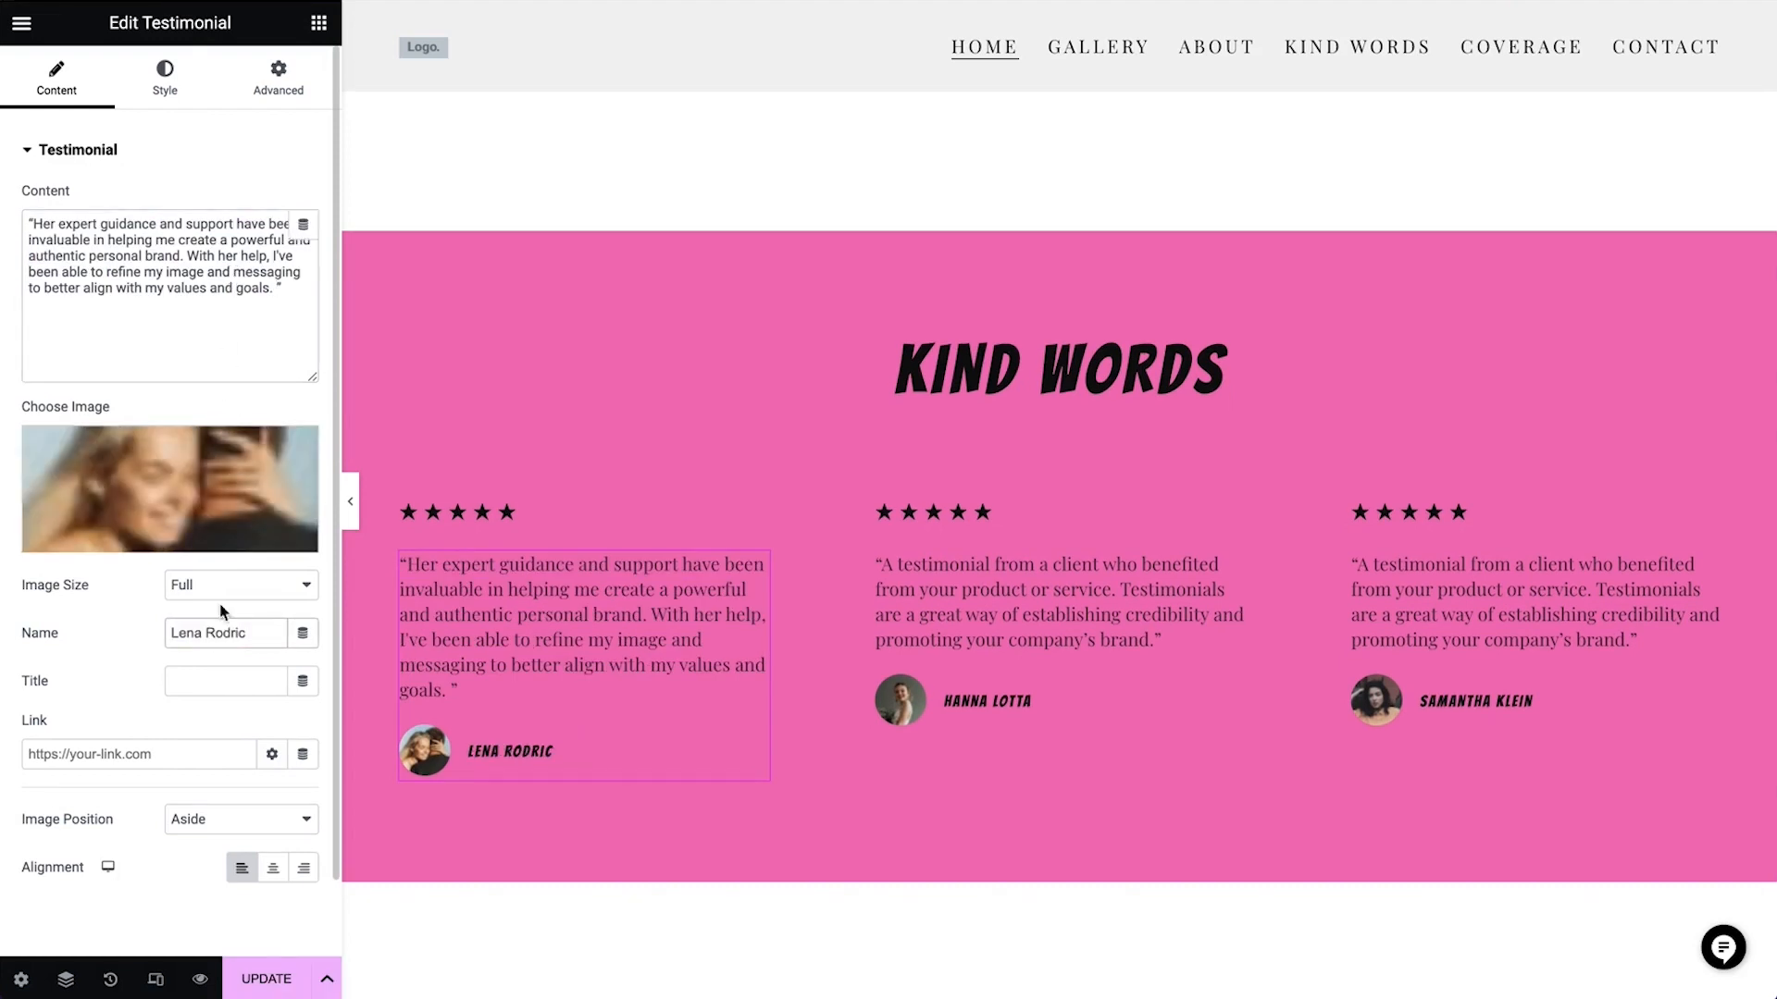
Try the Top image position and the center and right alignments on the first testimonial, ending on Aside and left alignment
left_click(238, 481)
left_click(1709, 69)
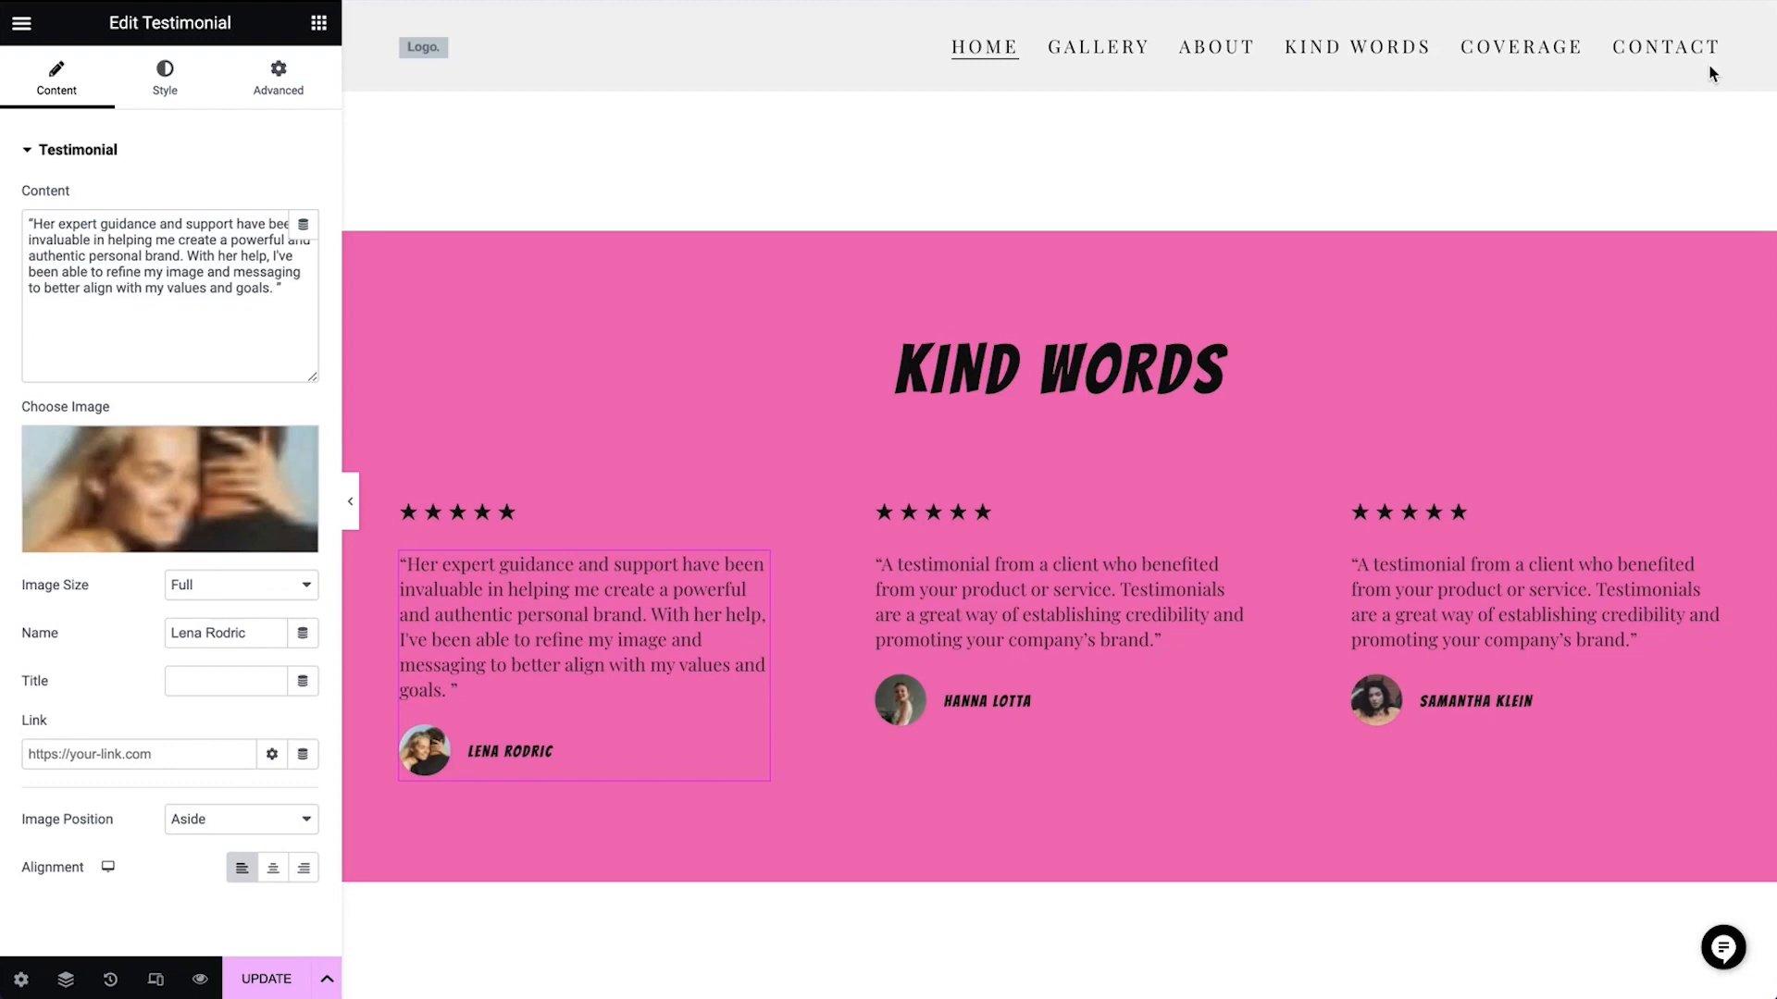
left_click(232, 818)
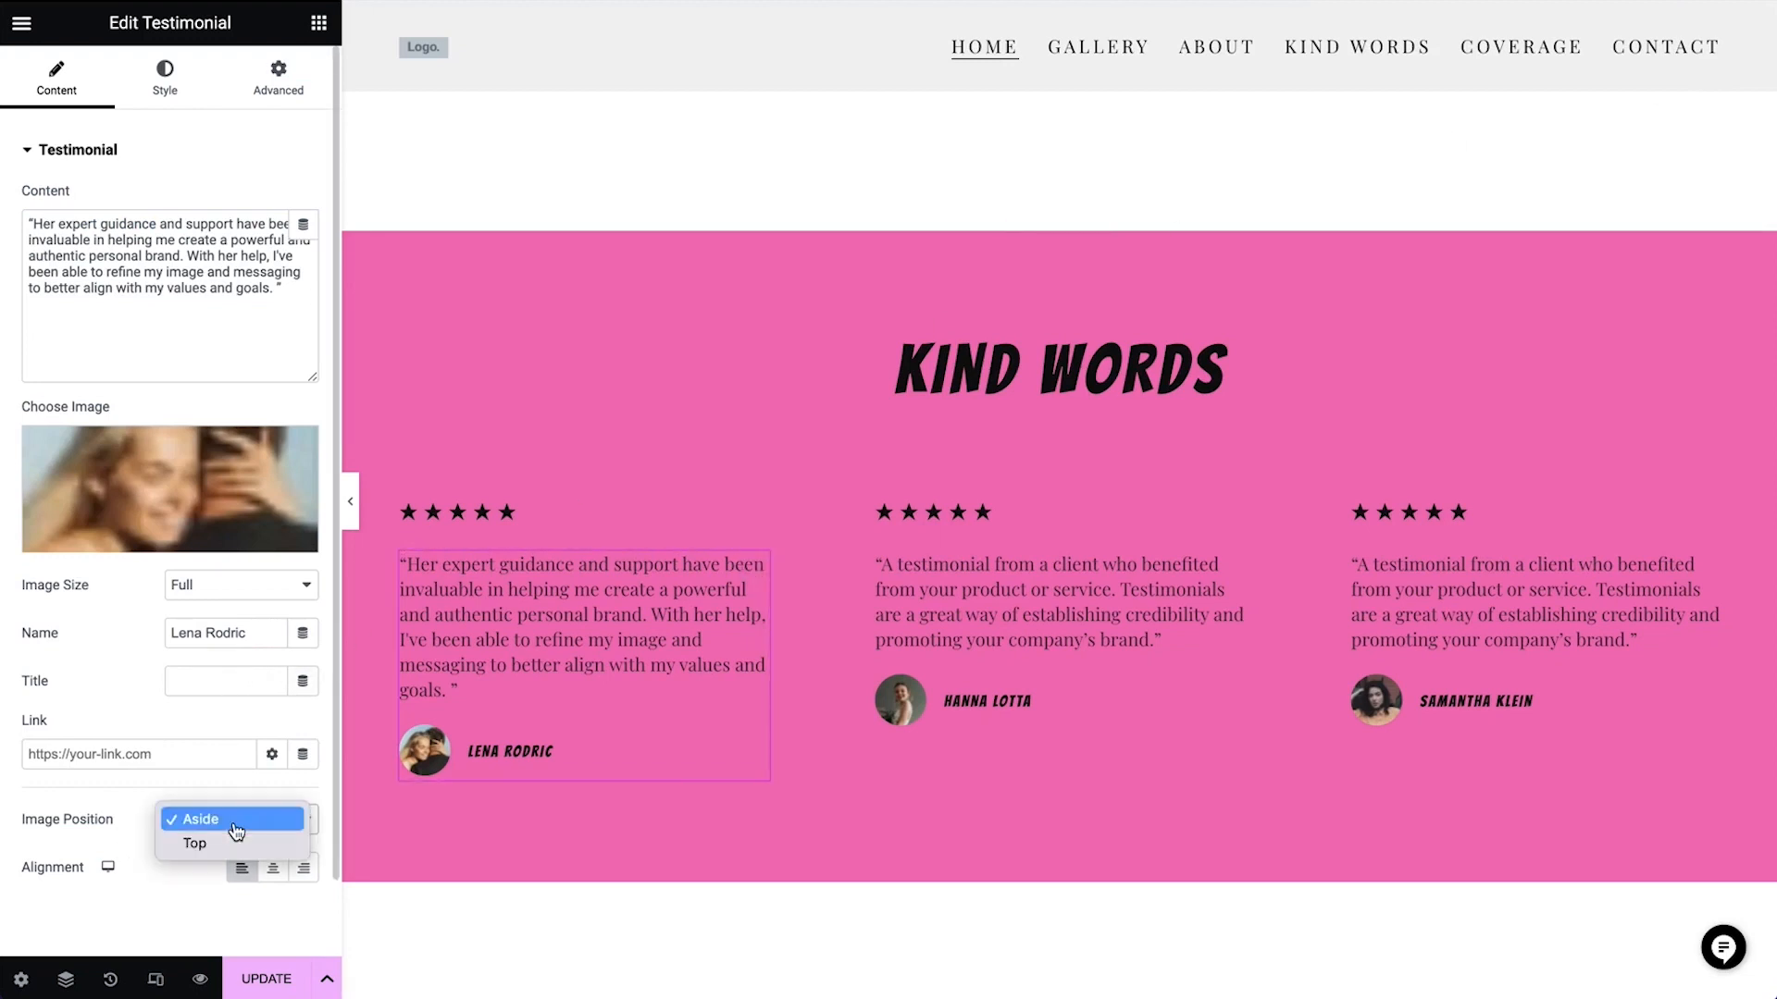
left_click(232, 845)
left_click(231, 828)
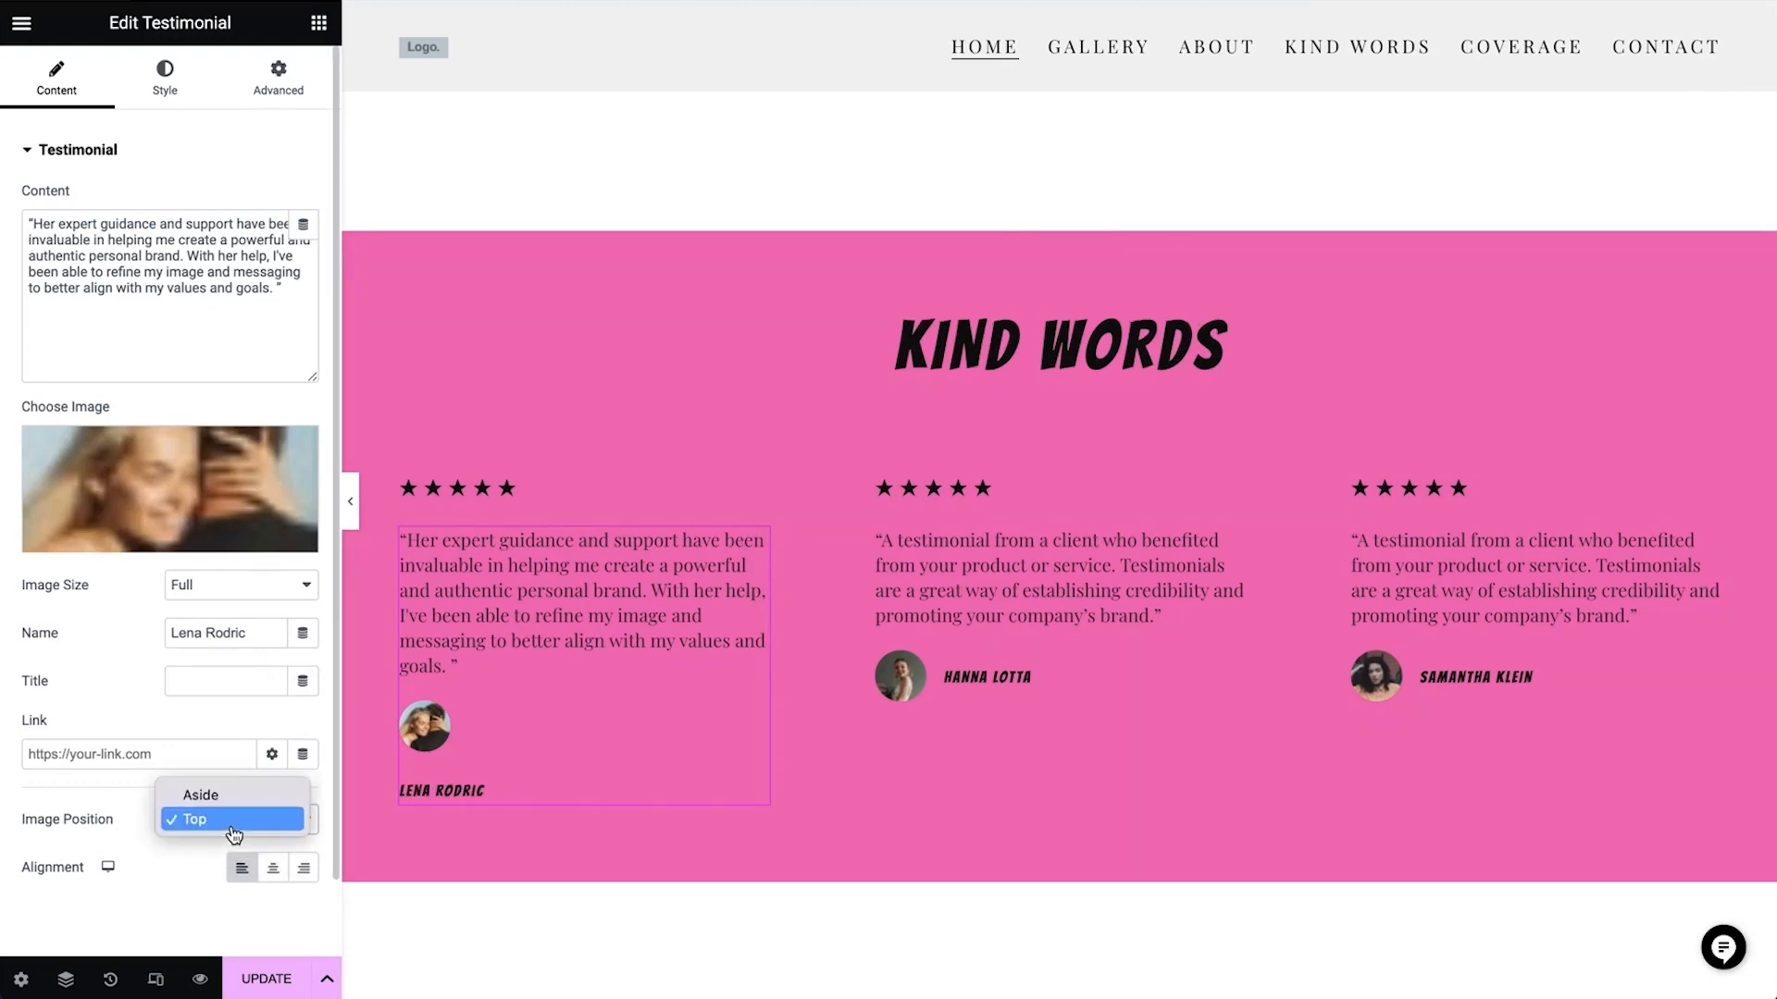
left_click(230, 798)
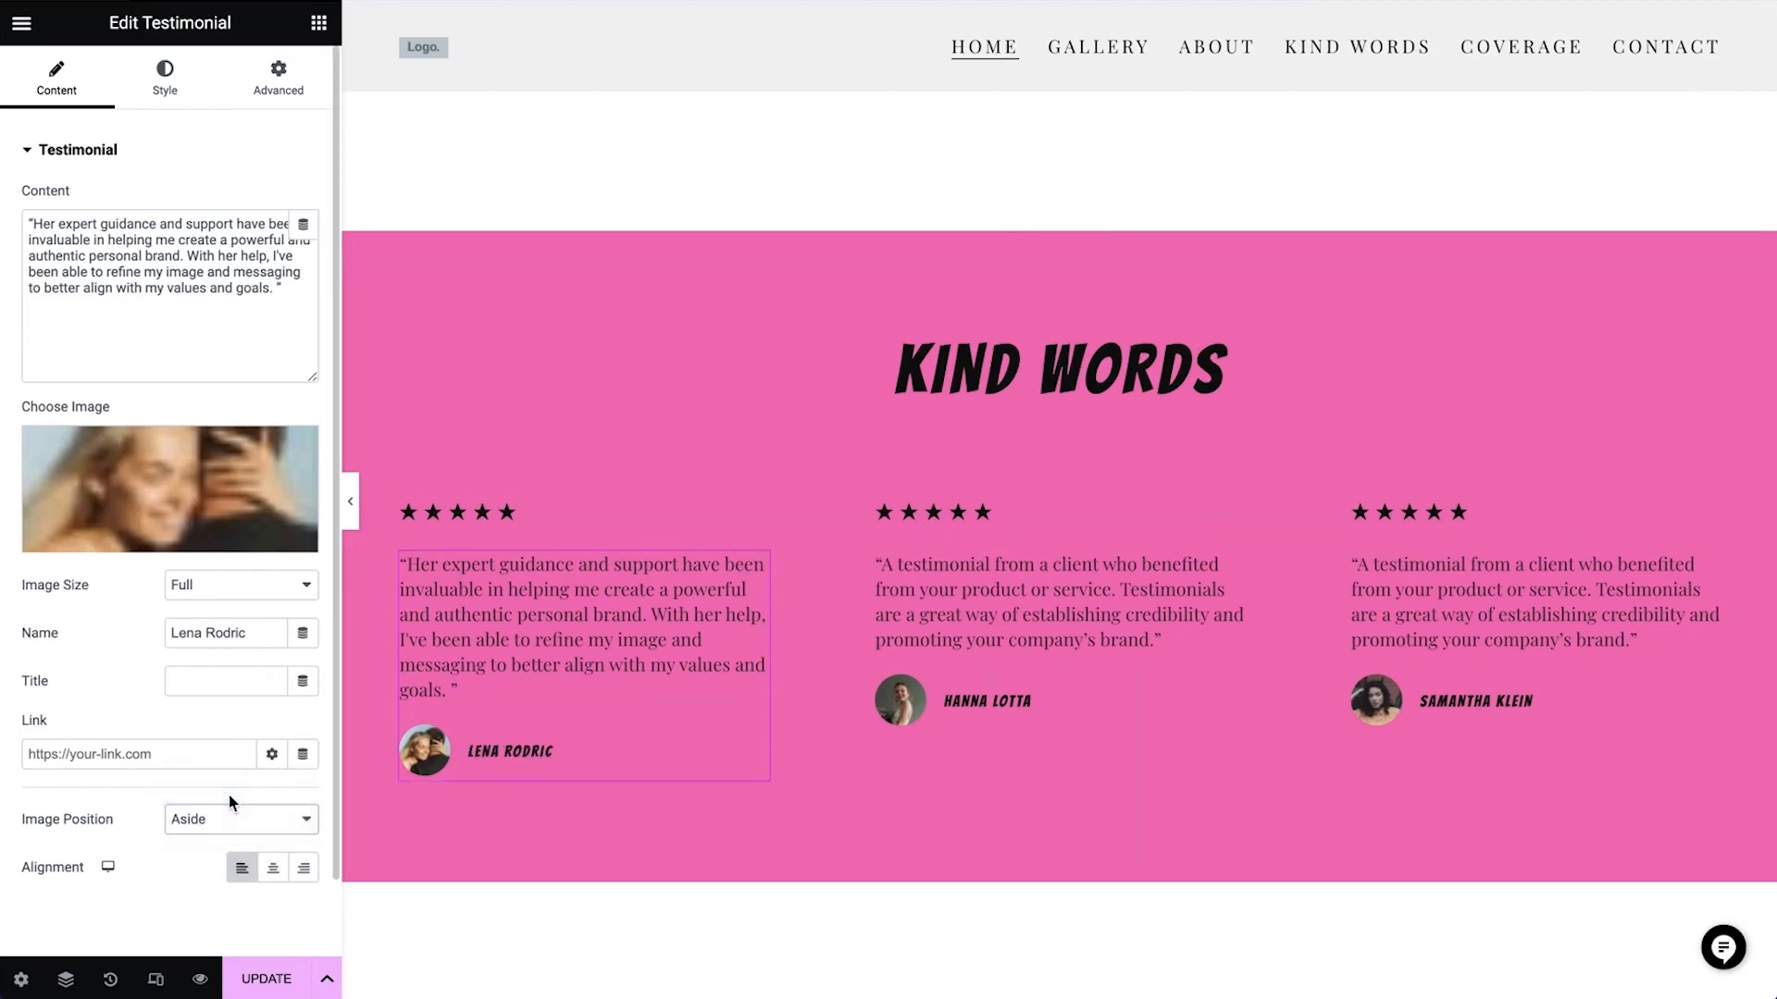
left_click(272, 867)
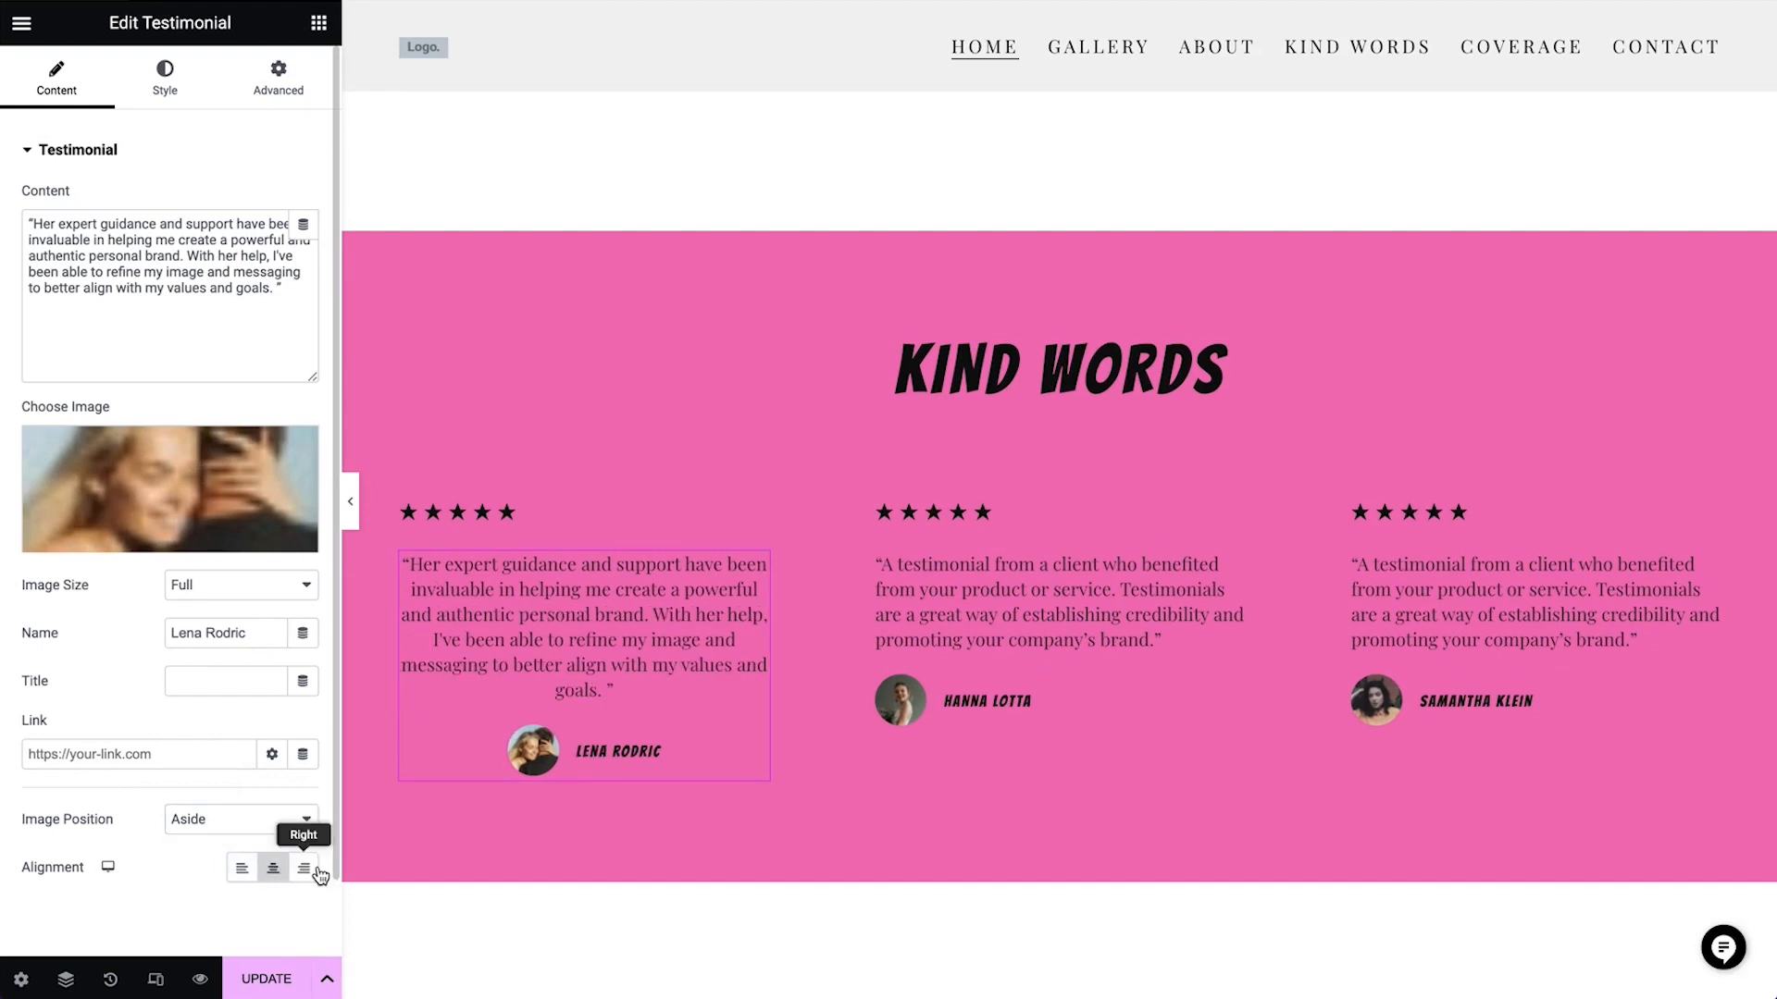
left_click(303, 867)
left_click(241, 870)
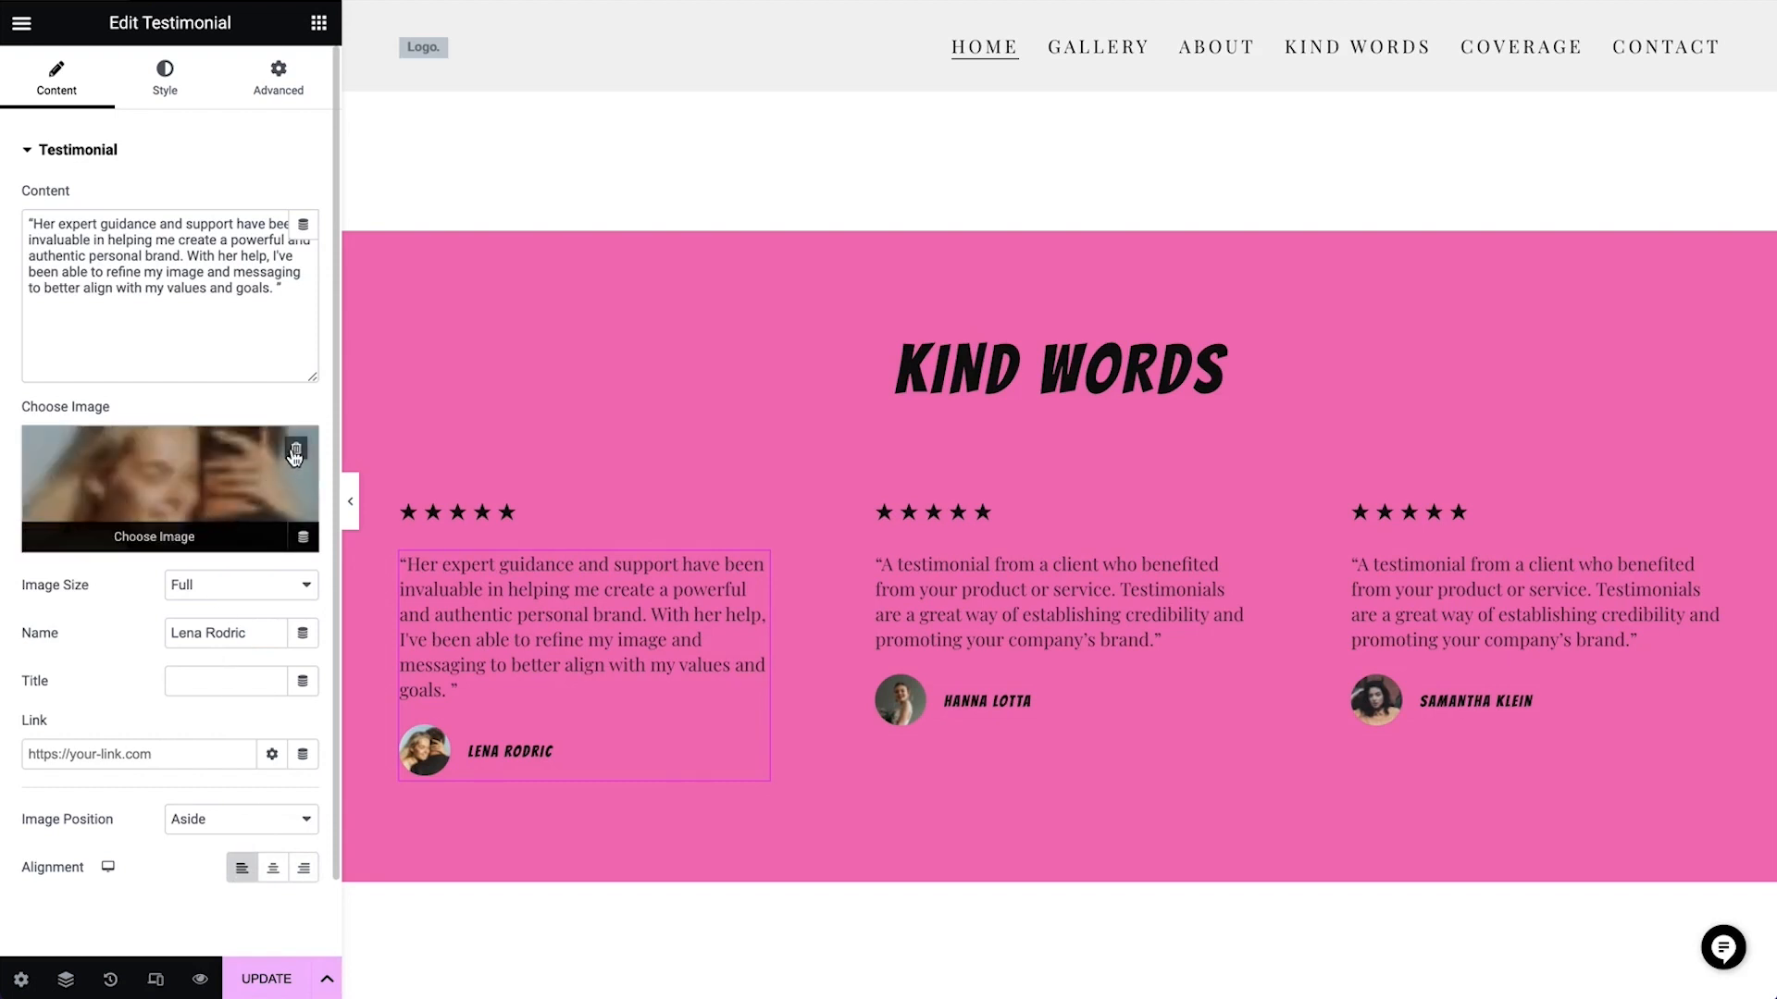
Remove the first testimonial's photo and delete the whole As Featured In section
left_click(296, 448)
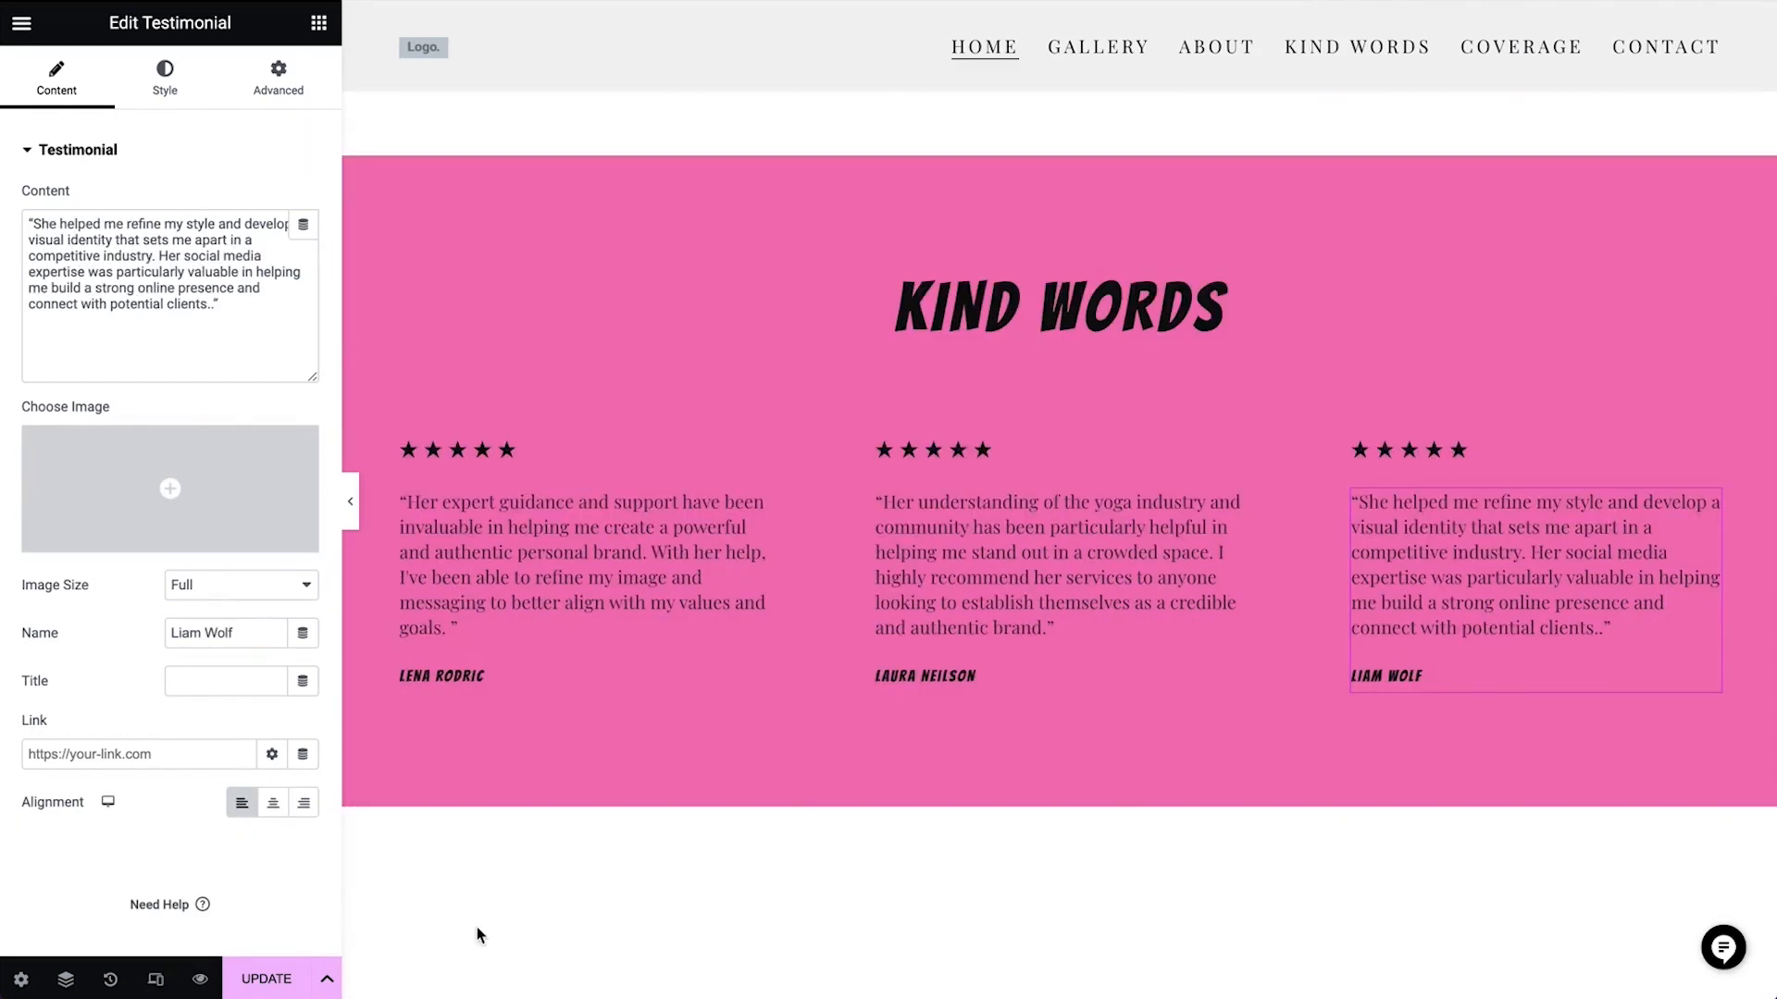
scroll(476, 925, "down", 5)
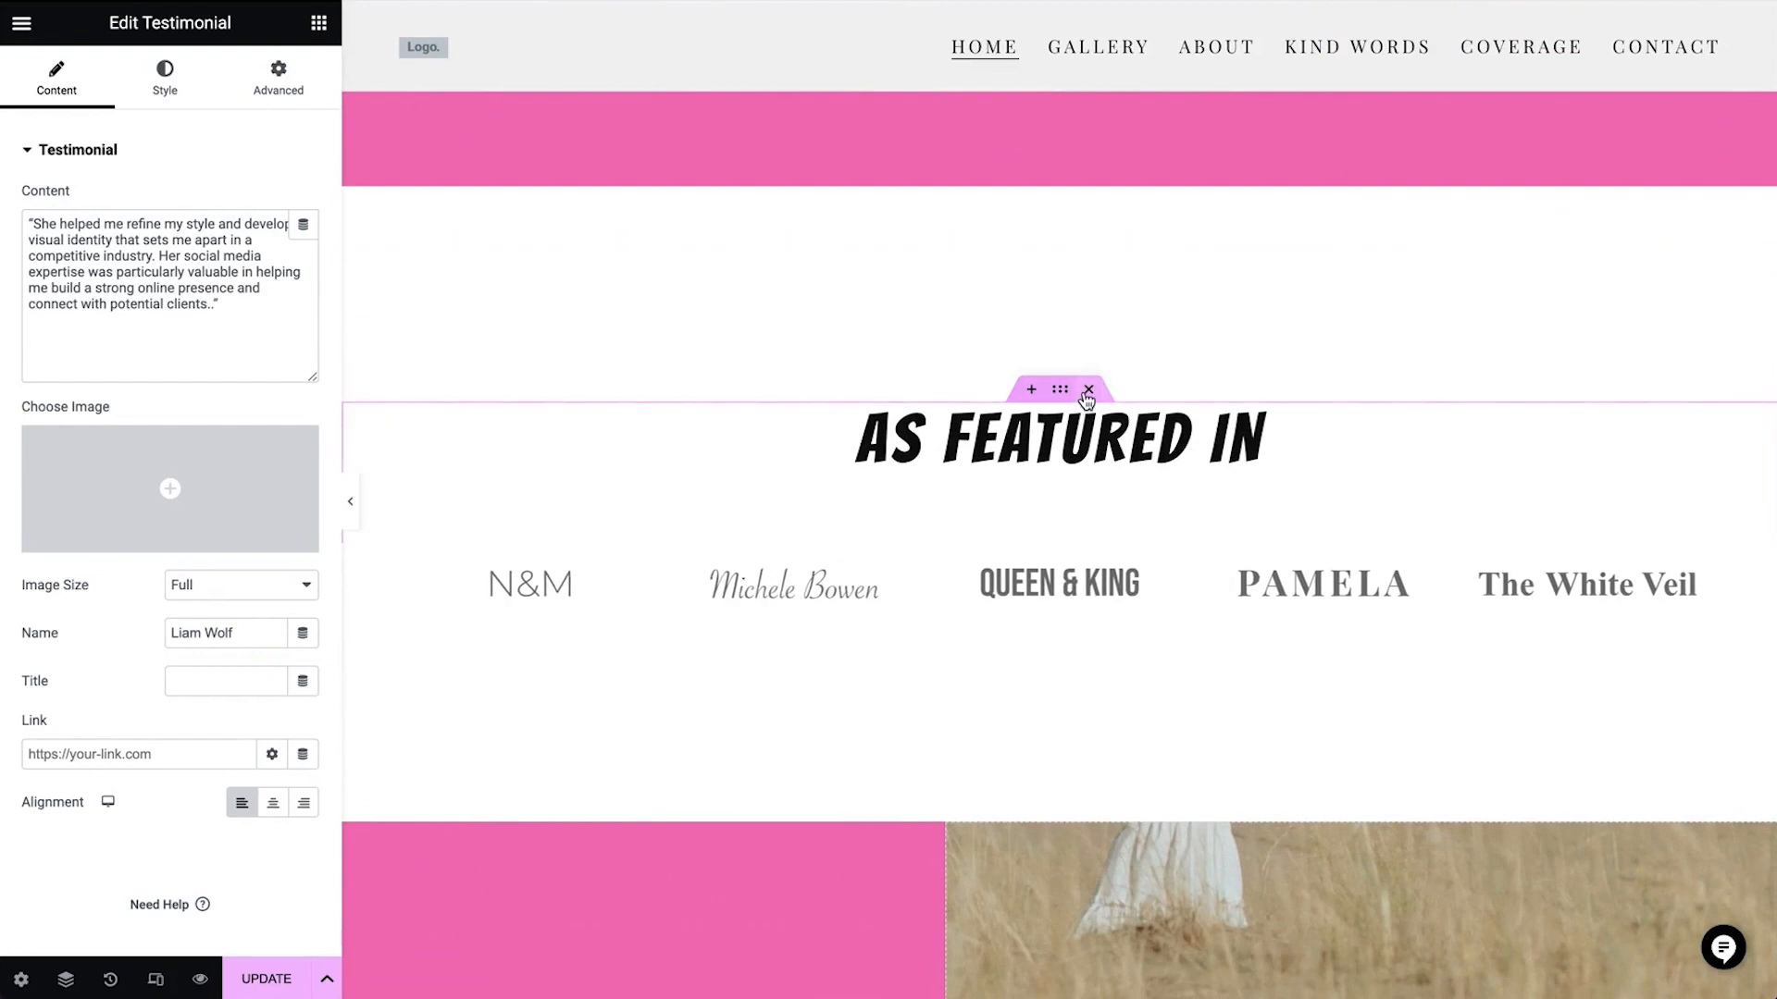
left_click(1087, 391)
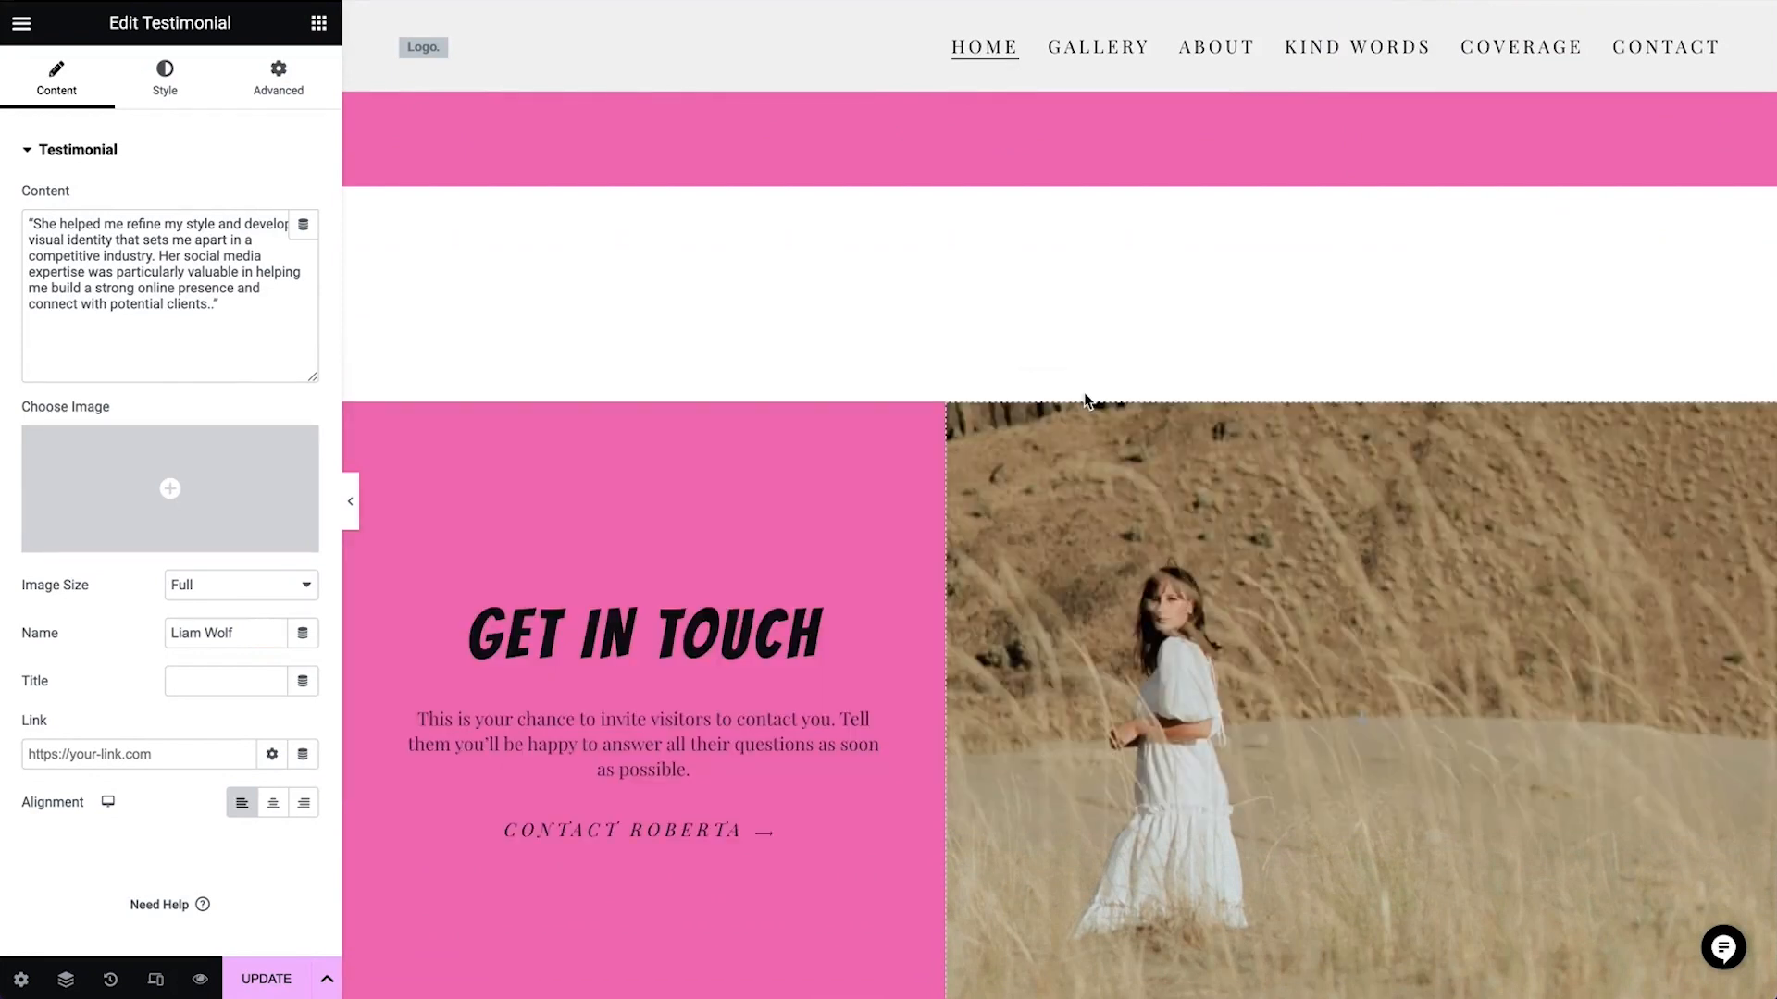
Change the name in the Get in Touch section's contact button text to the consultant's first name
scroll(1085, 393, "down", 2)
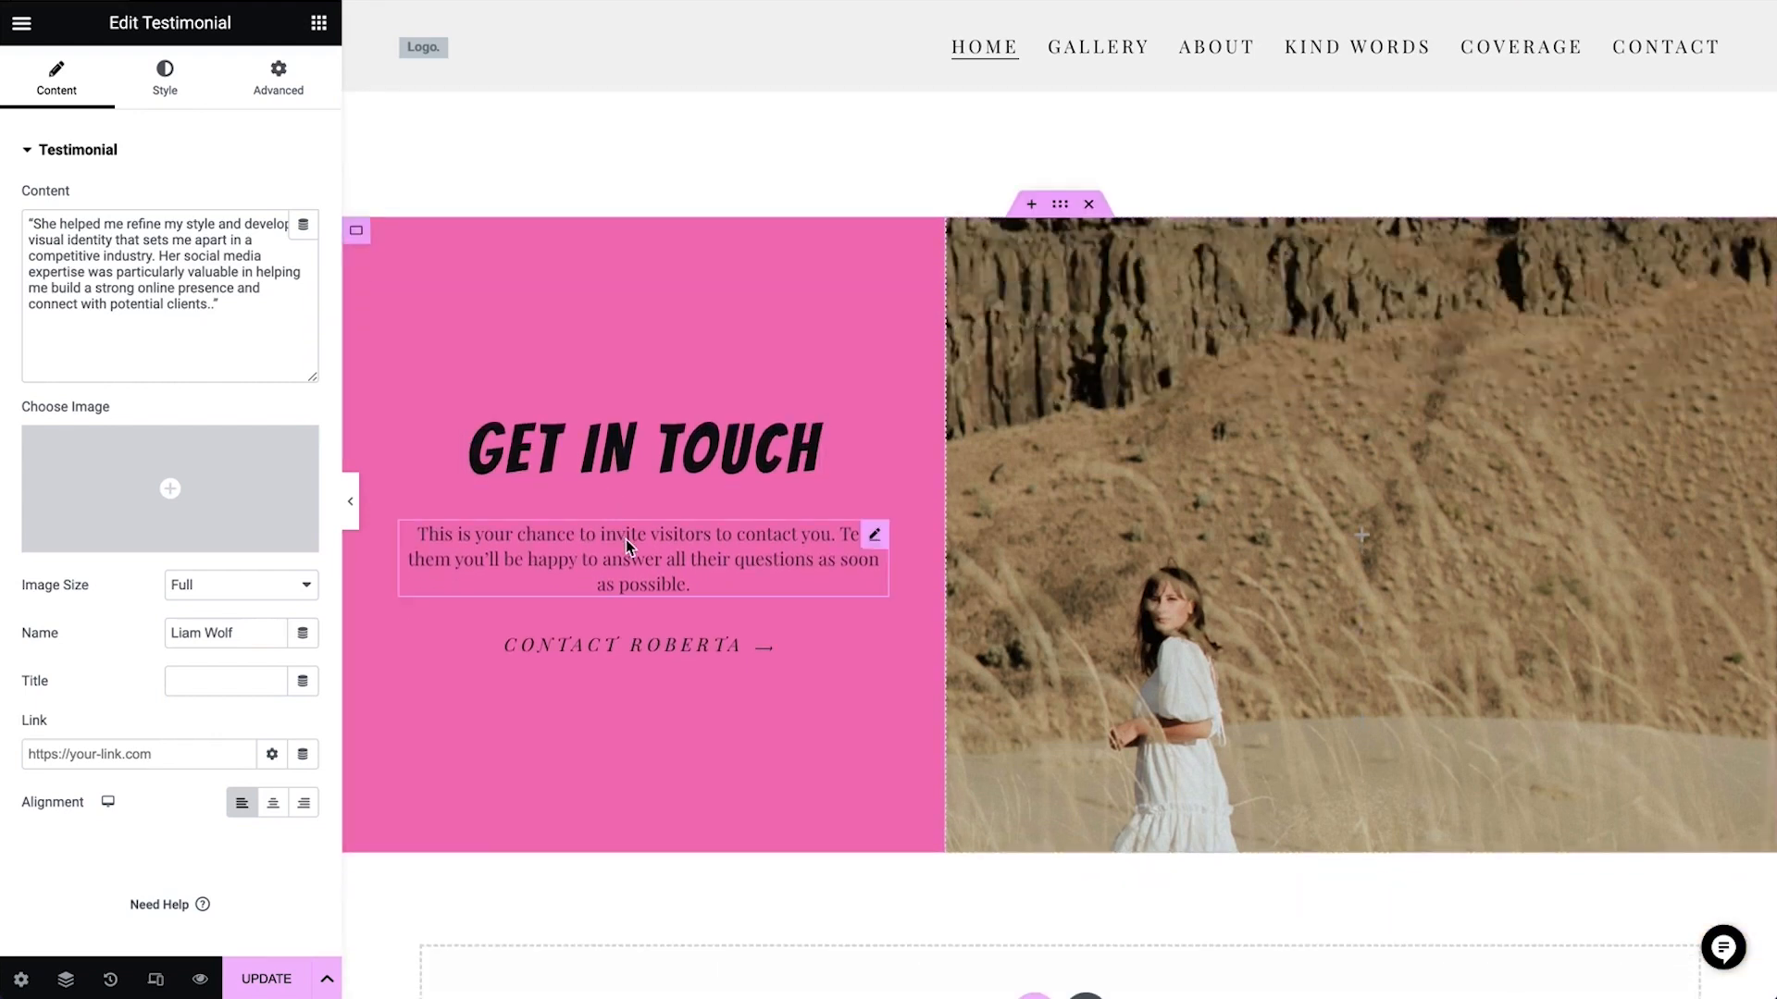
left_click(623, 657)
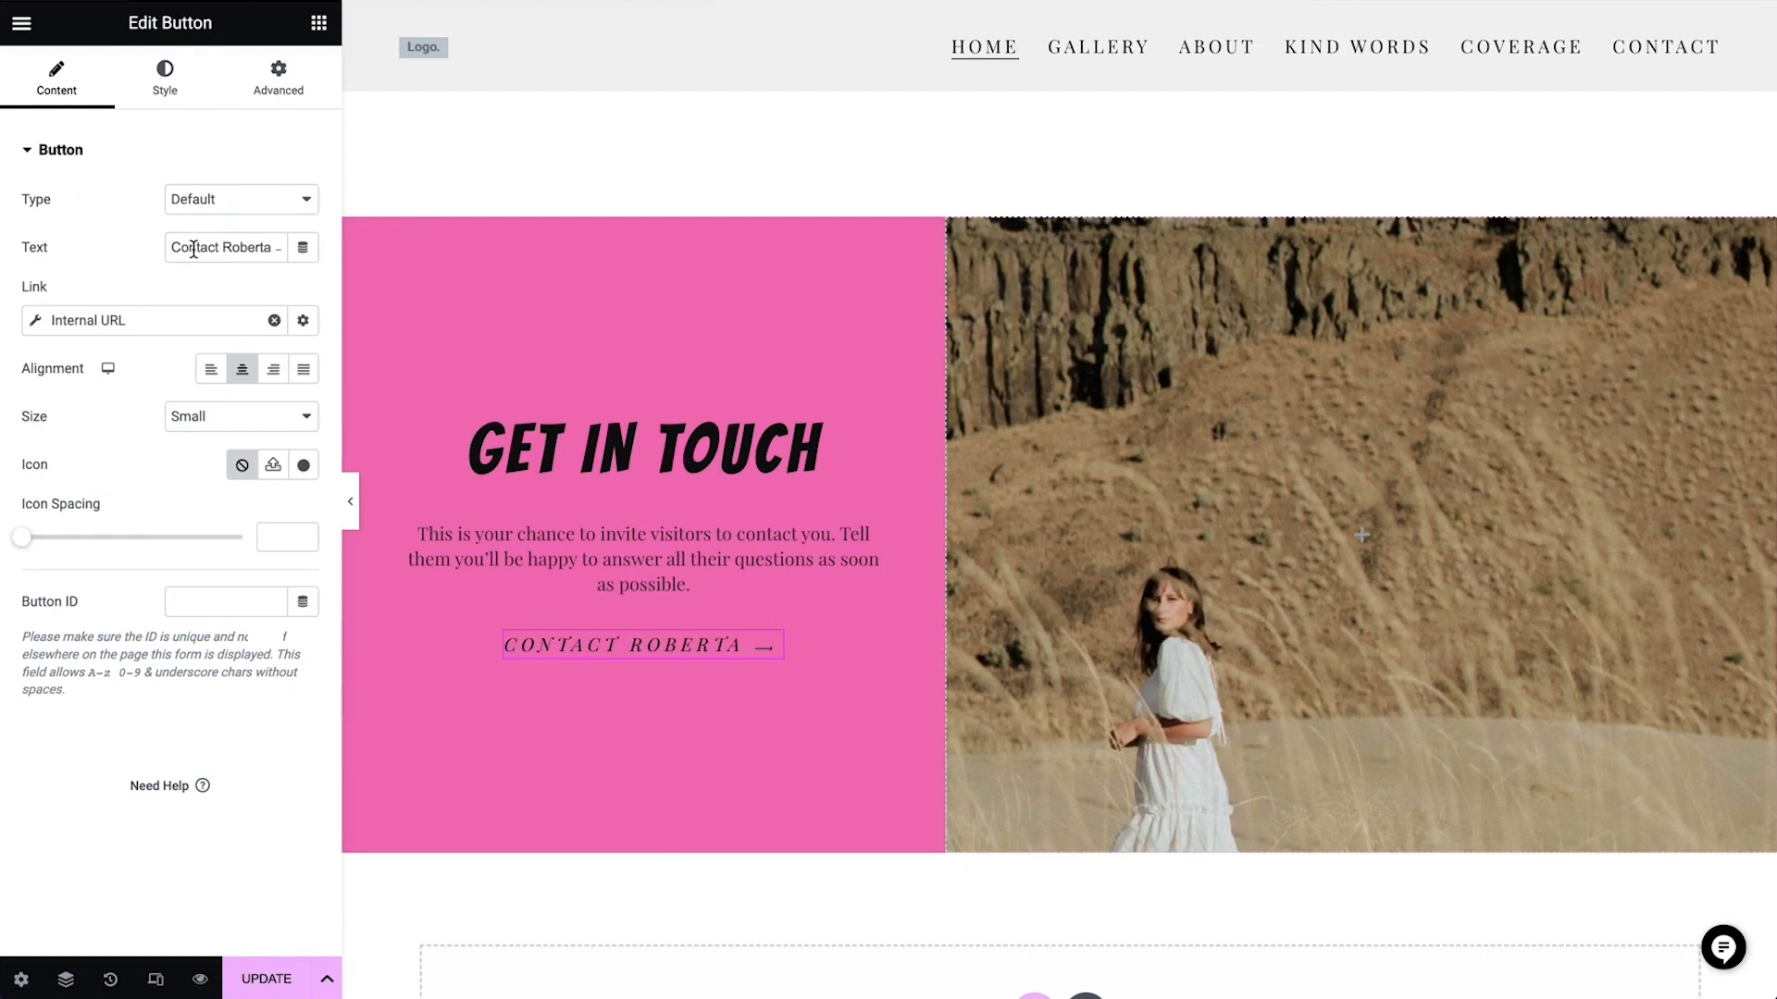
double_click(247, 248)
type("Zoe")
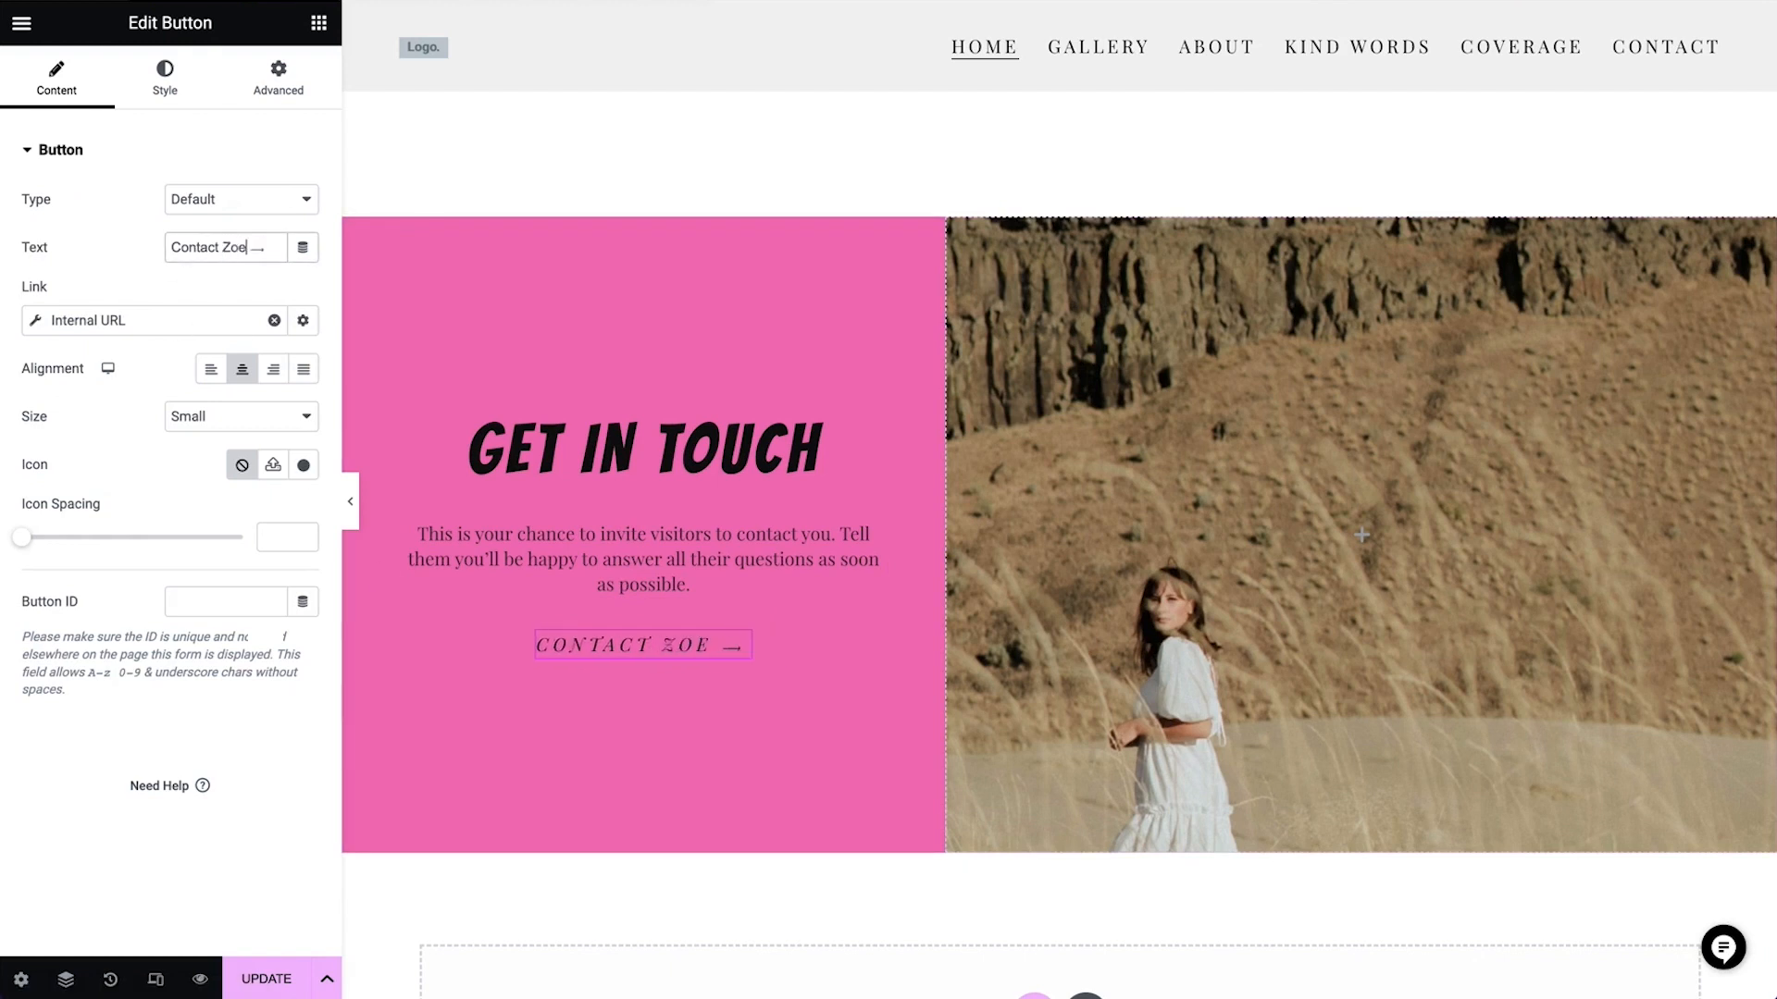
Replace the Get in Touch background image with young-beautiful-hipster-woman-in-hipster-style-out, the woman in sunglasses making a heart sign
left_click(960, 232)
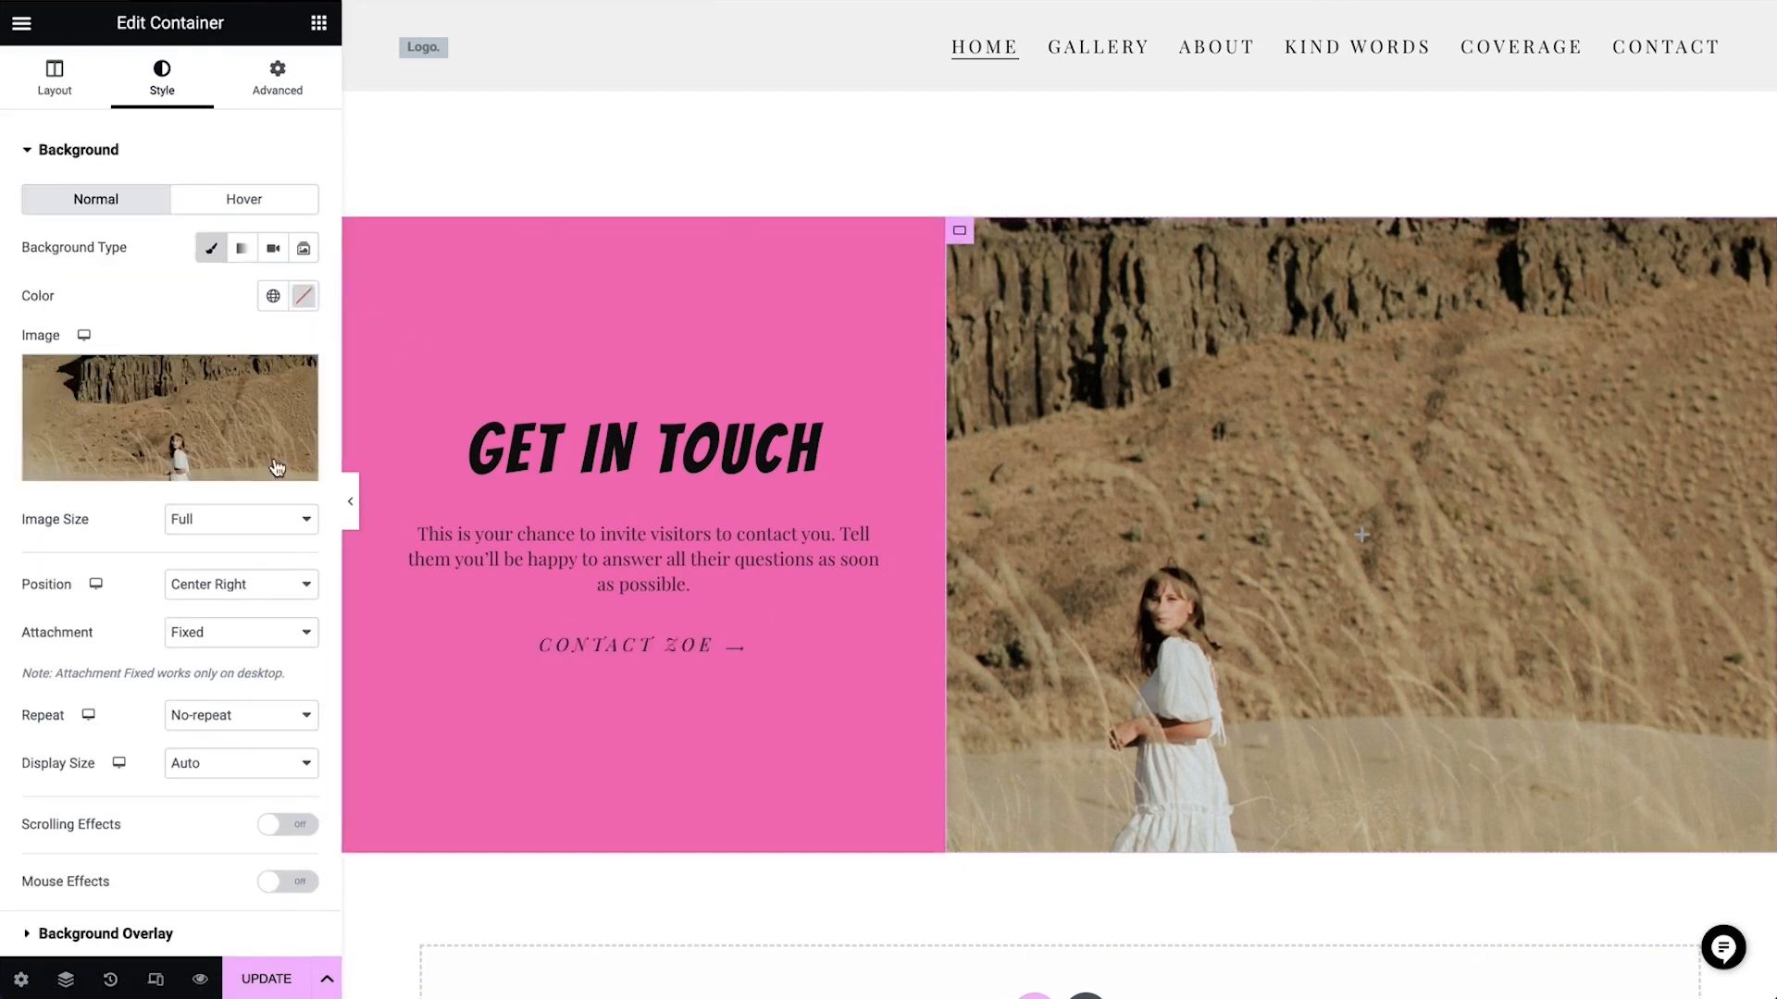
left_click(176, 427)
left_click(352, 308)
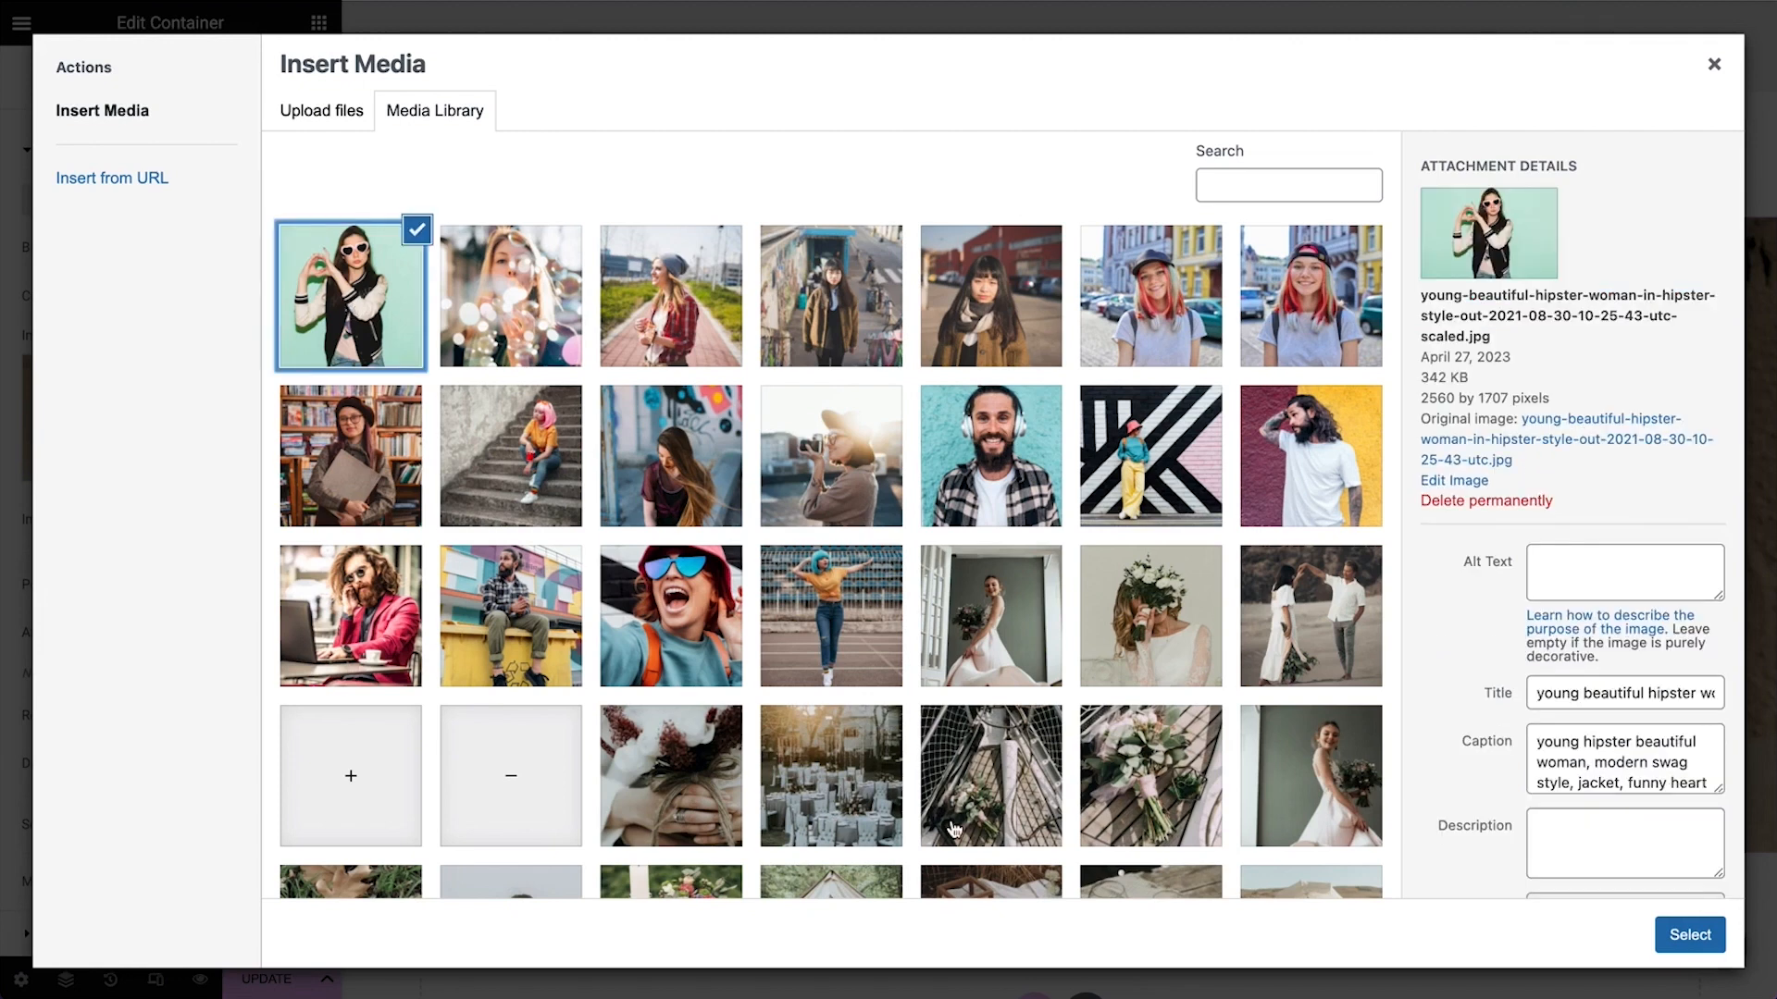
left_click(1690, 934)
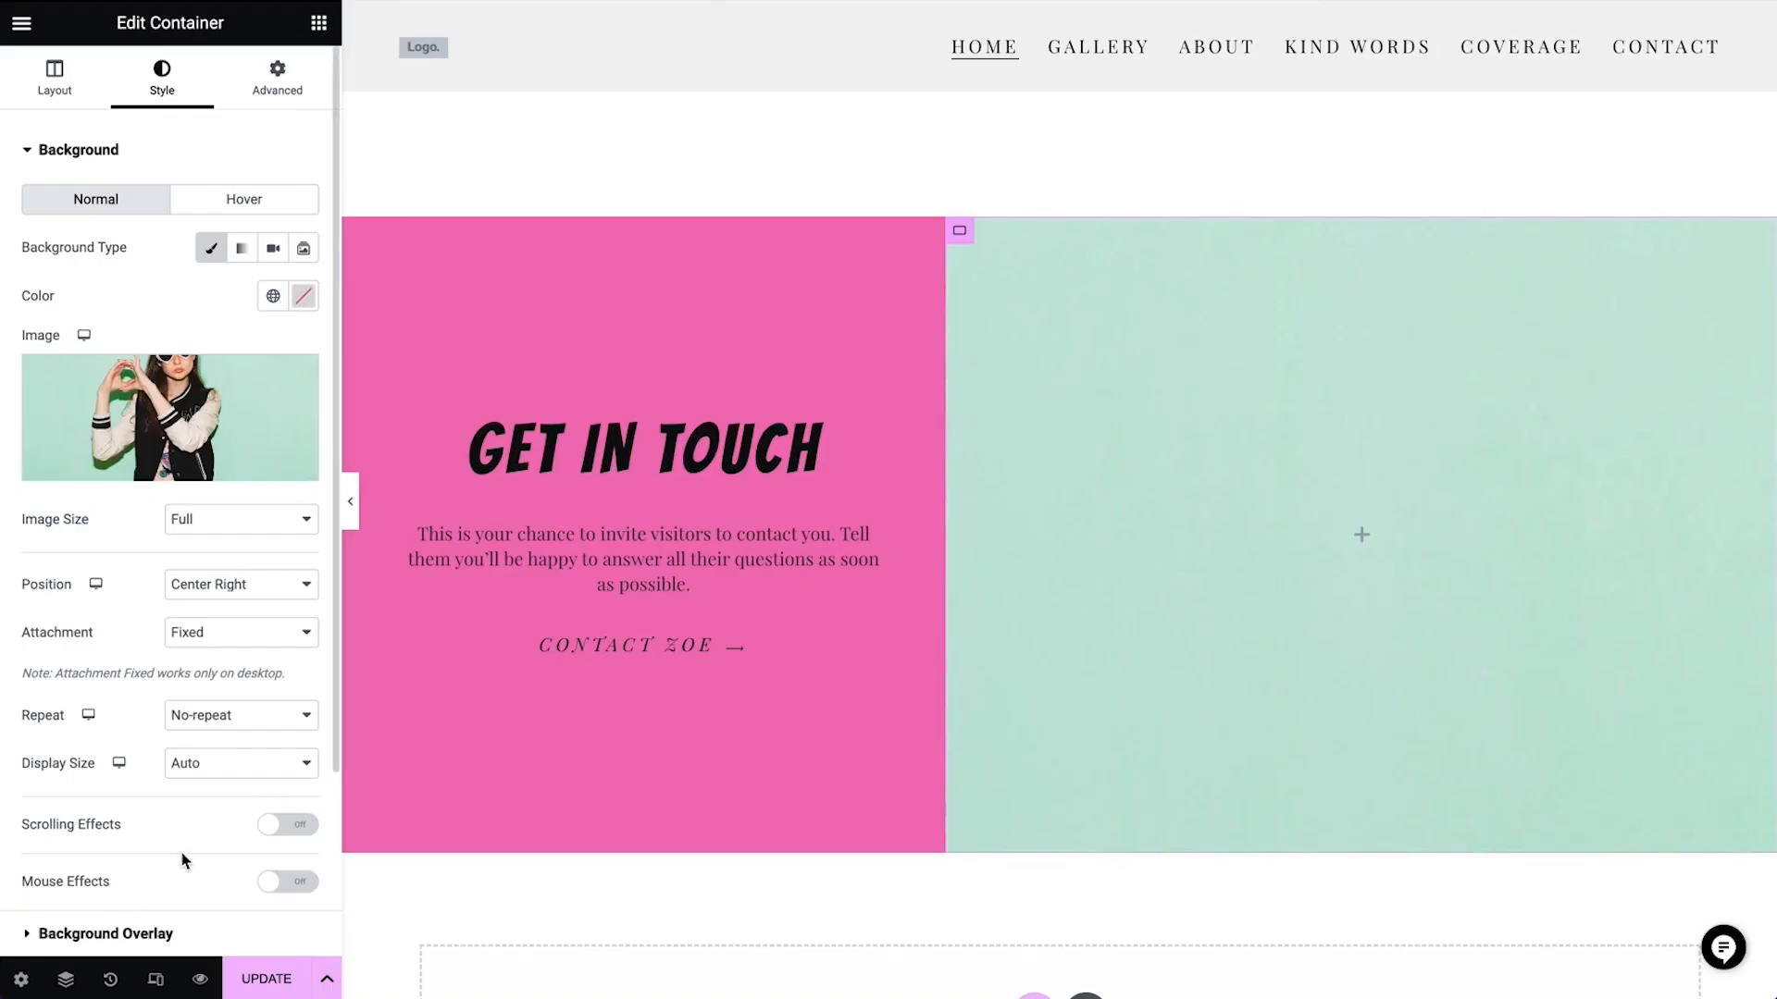
Set the Get in Touch background image's display size to Cover and its position to Top Center
left_click(211, 764)
left_click(215, 785)
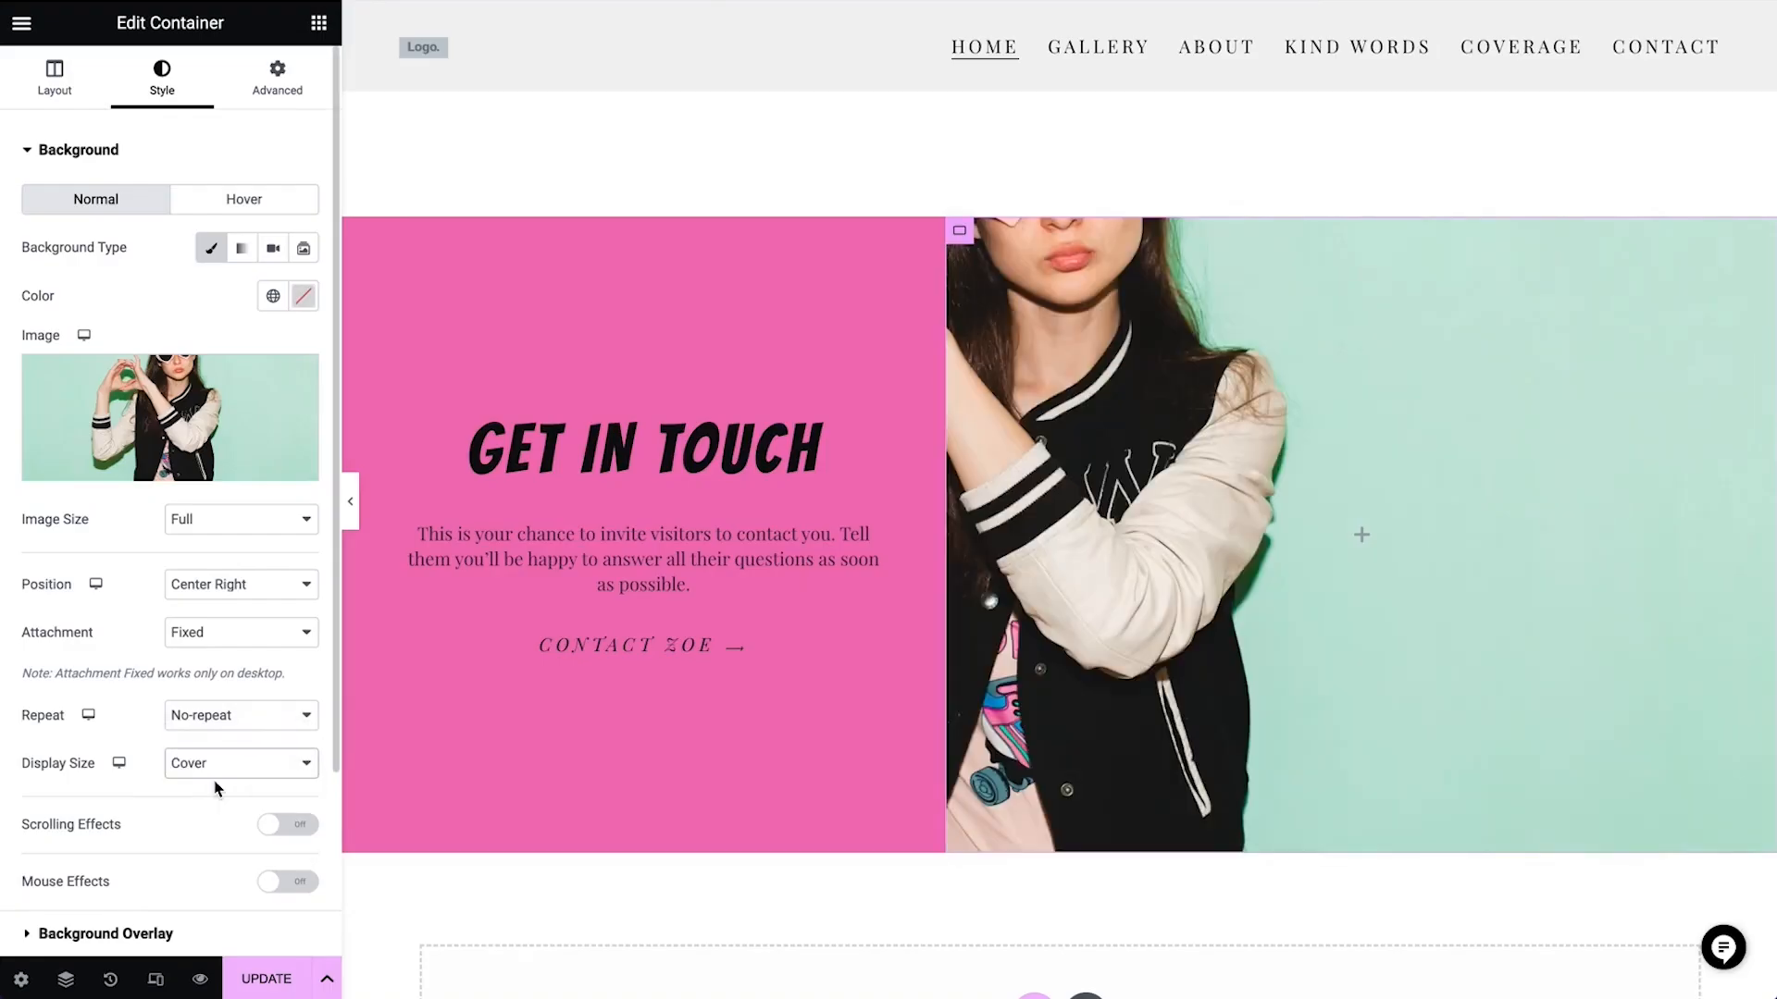
left_click(229, 585)
left_click(235, 614)
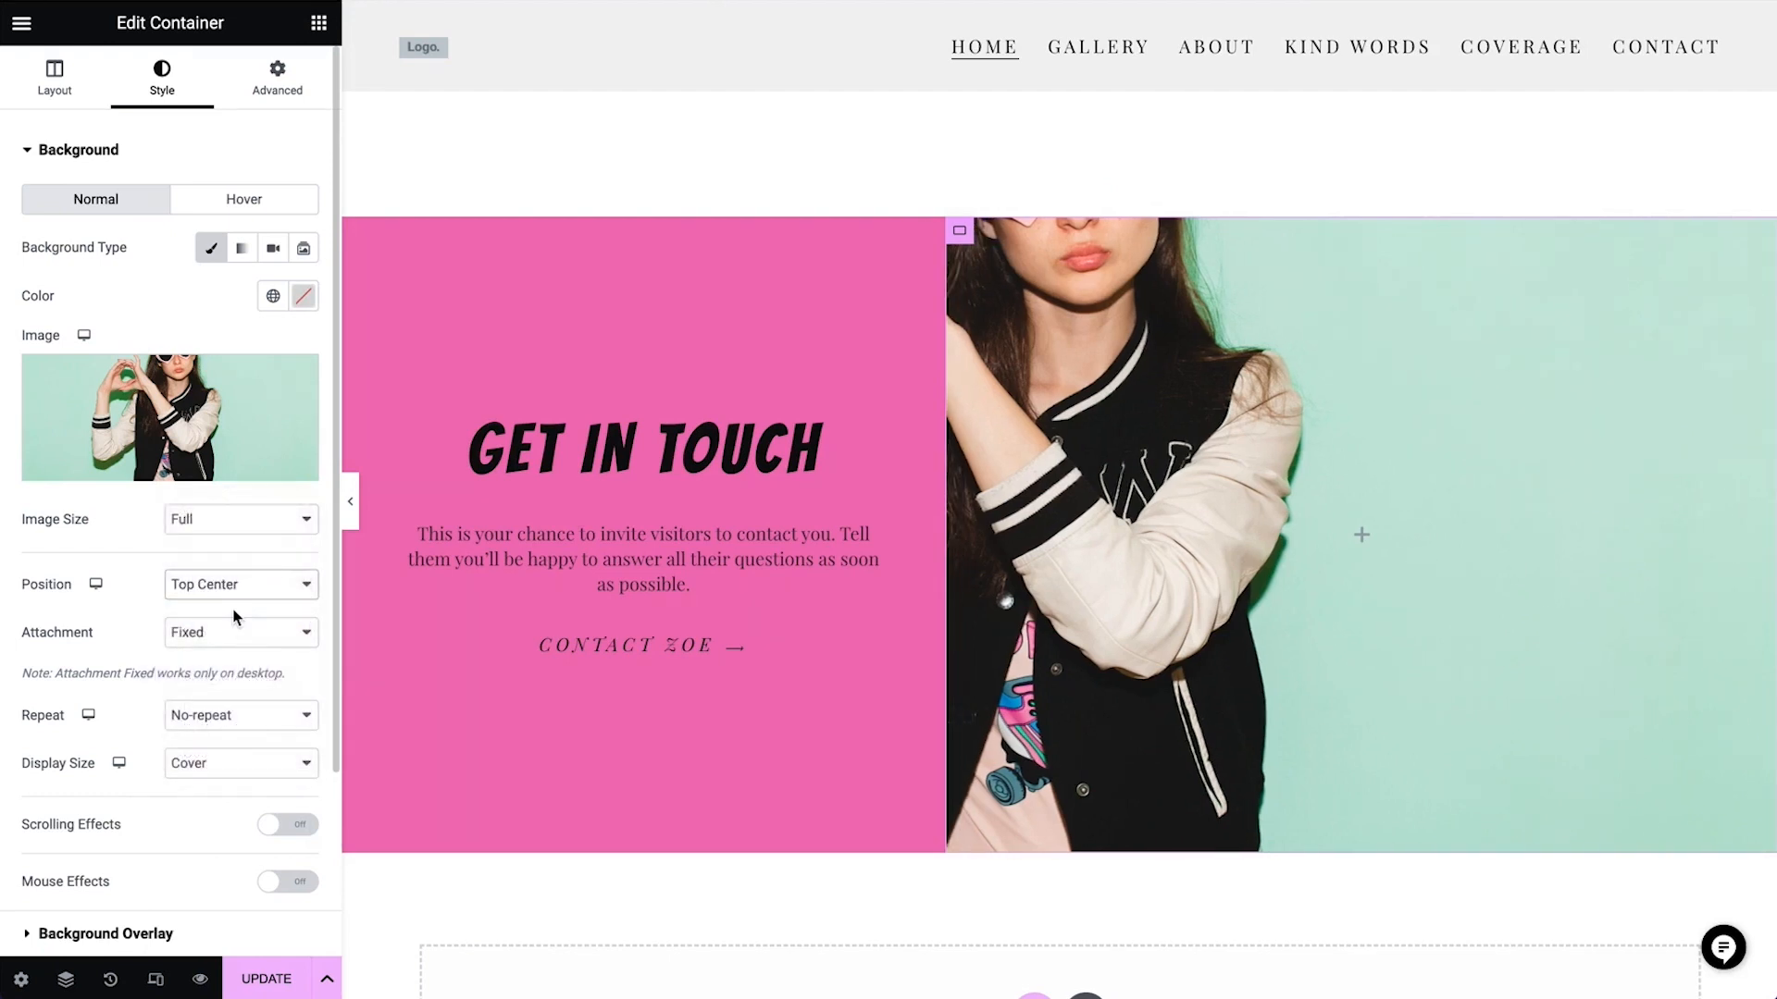
left_click(992, 113)
Look over the edited page up to its header and open the Theme Builder
scroll(993, 114, "down", 1)
scroll(993, 114, "up", 15)
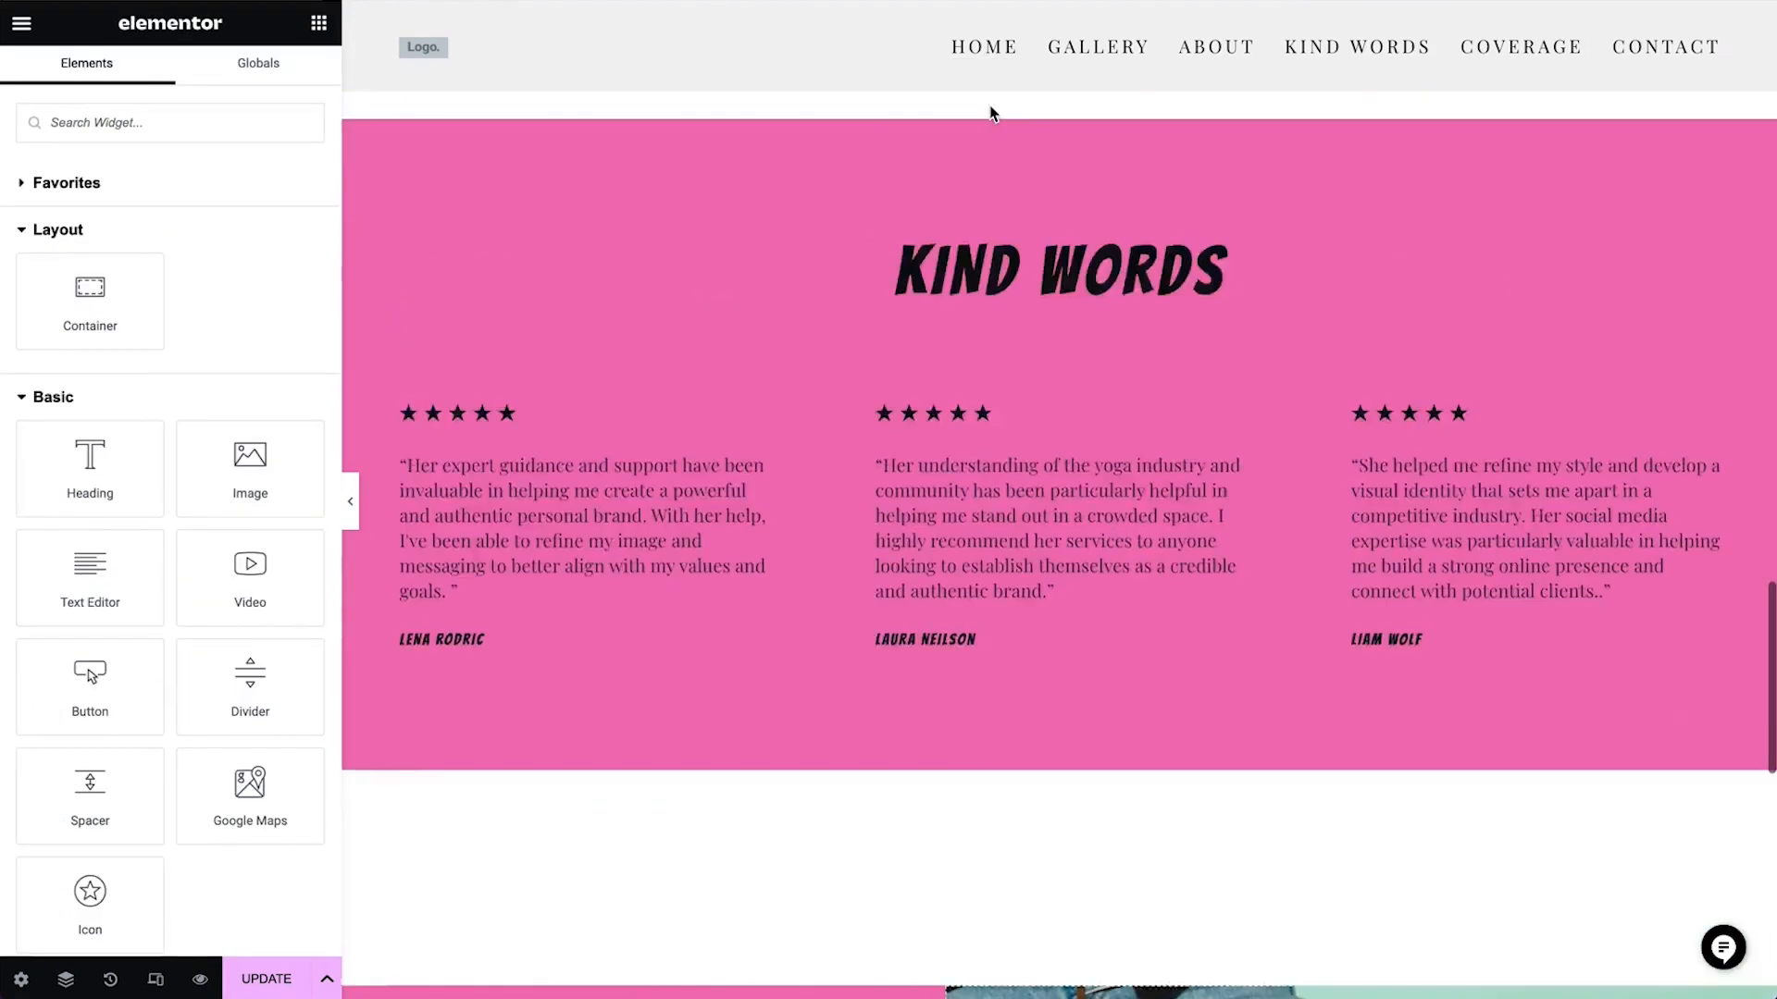
scroll(993, 114, "up", 2)
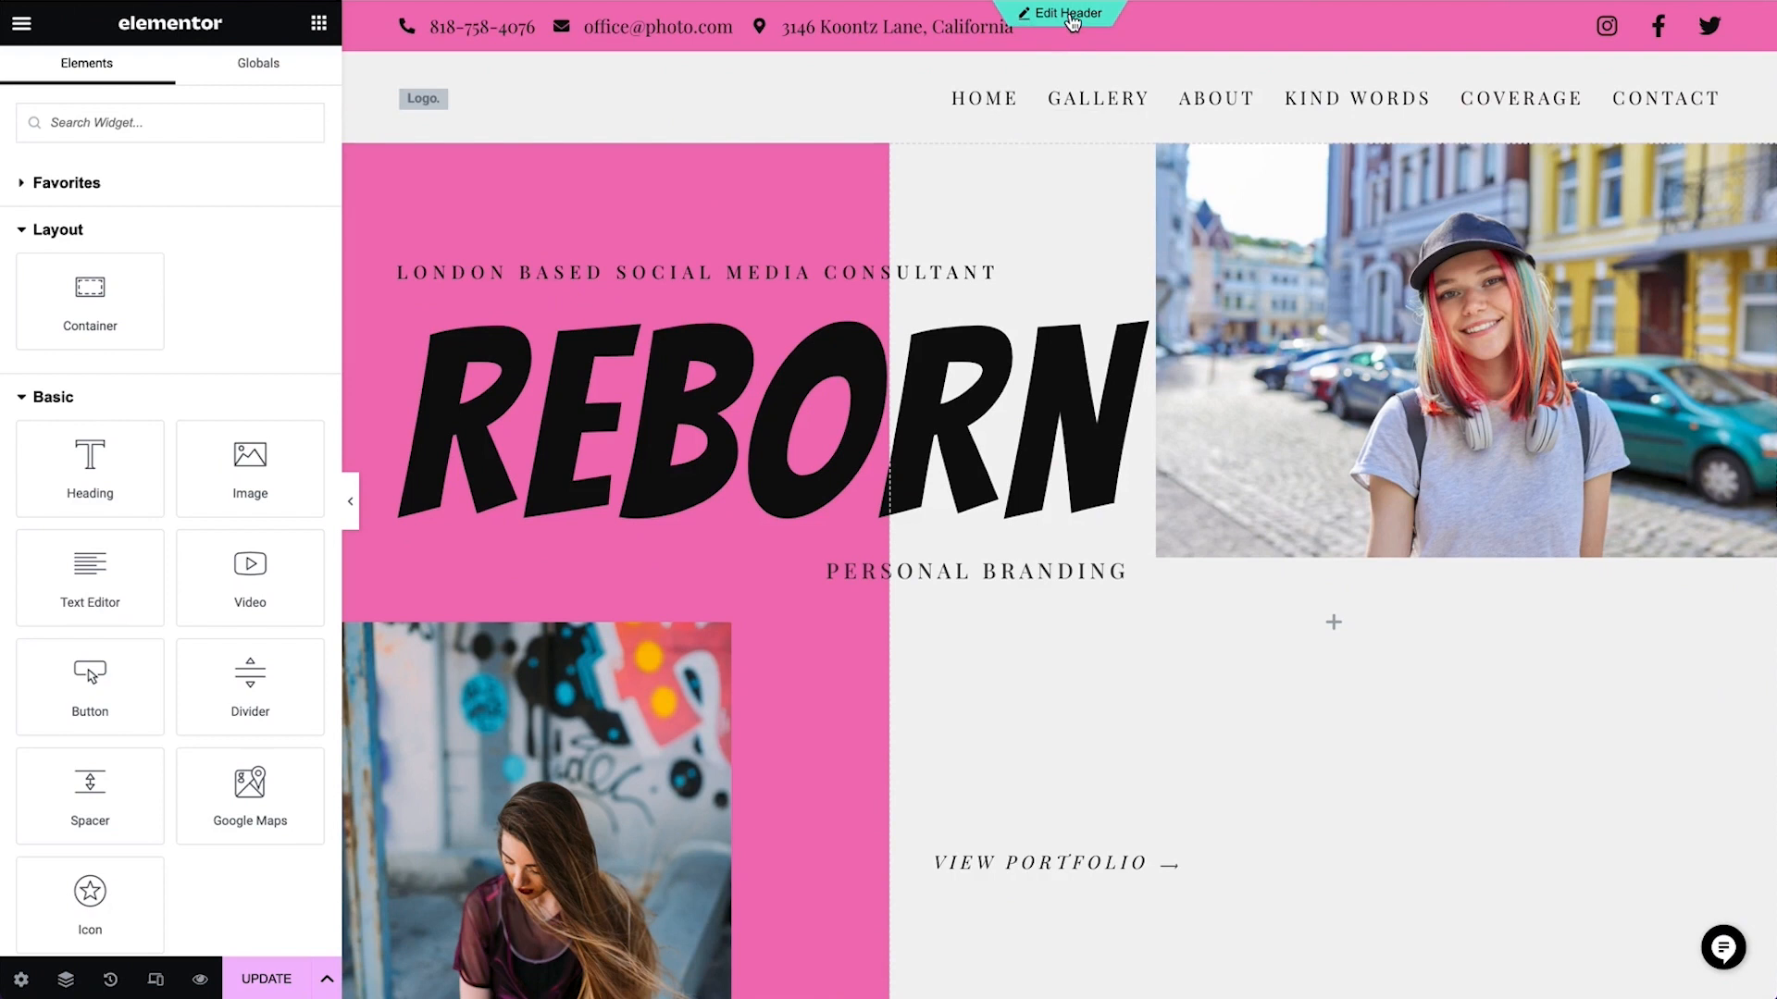
left_click(23, 23)
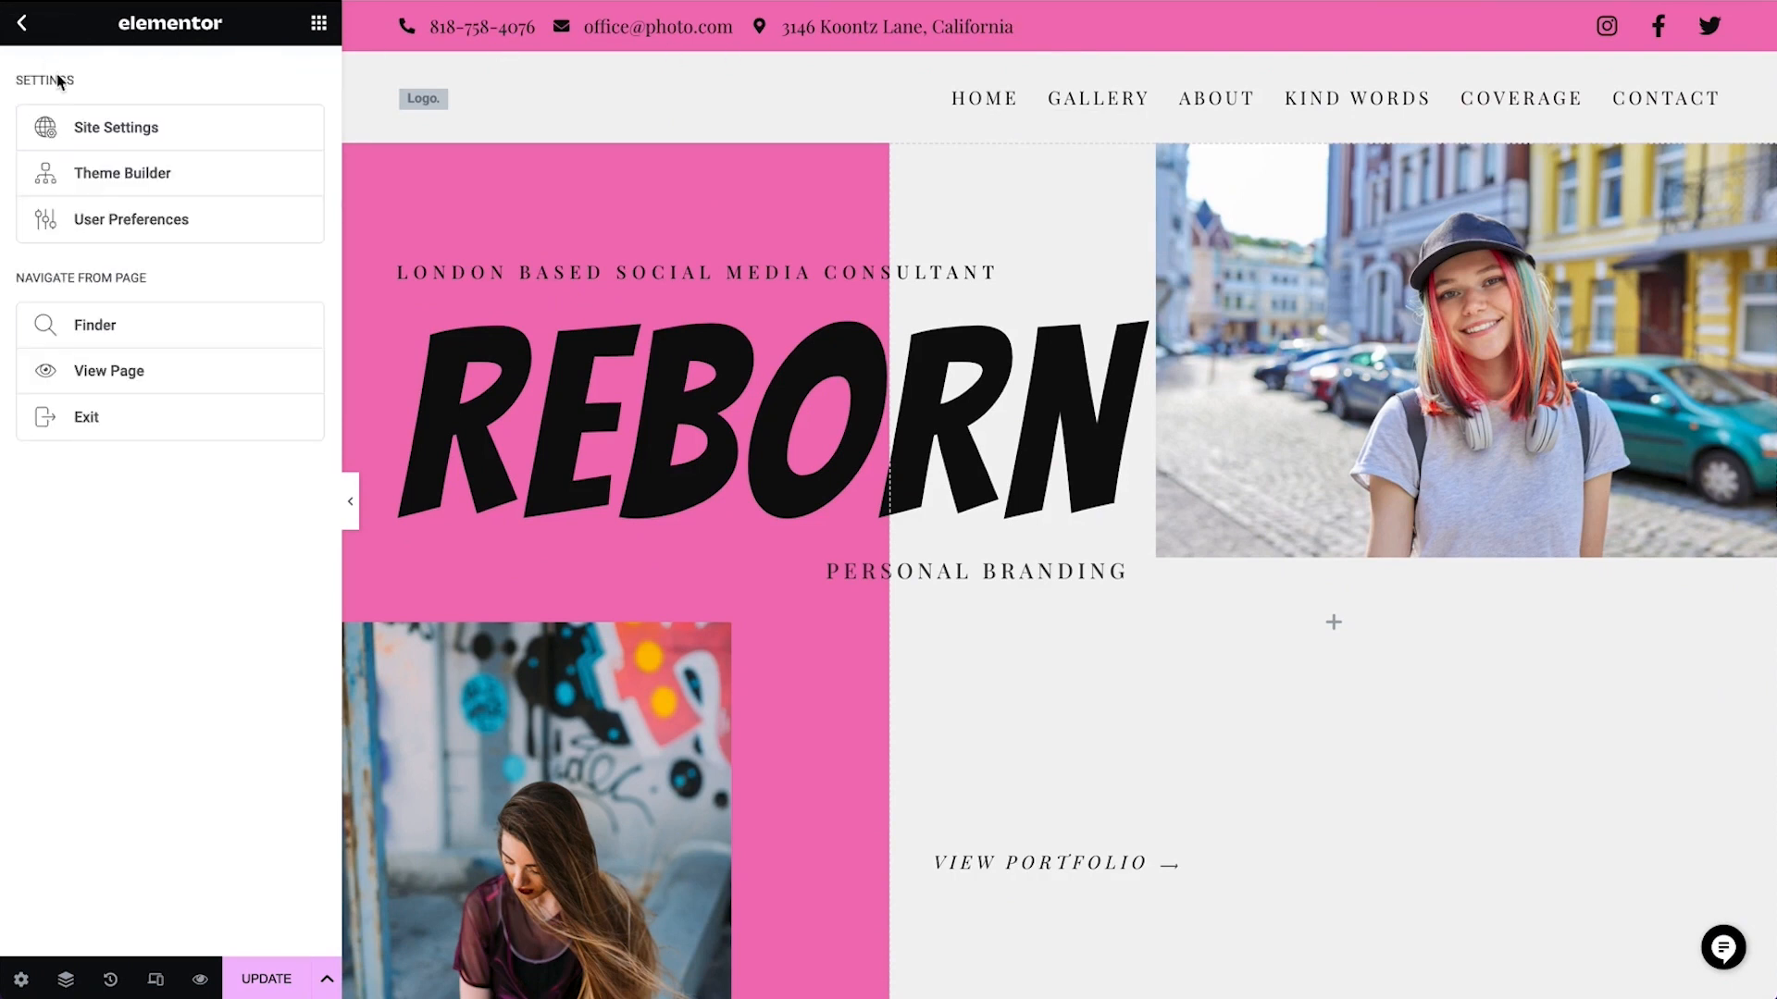
left_click(171, 187)
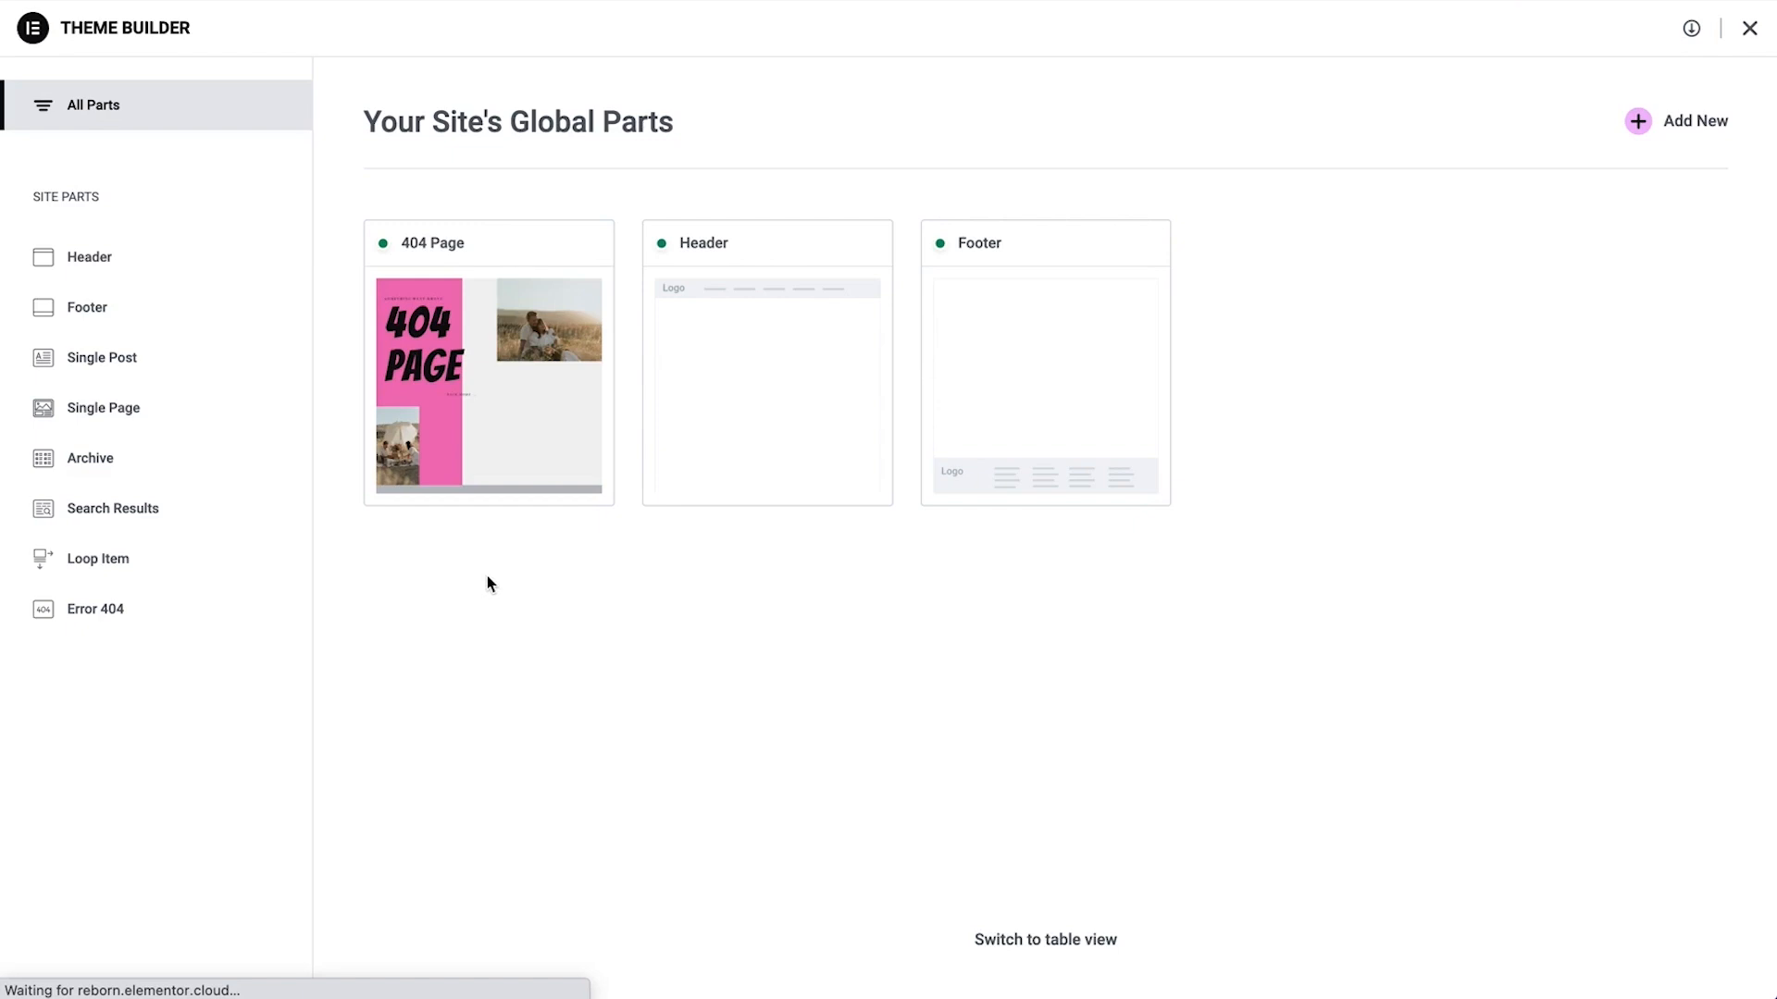
Open the site's Header part from the global parts for editing
mouse_move(478, 430)
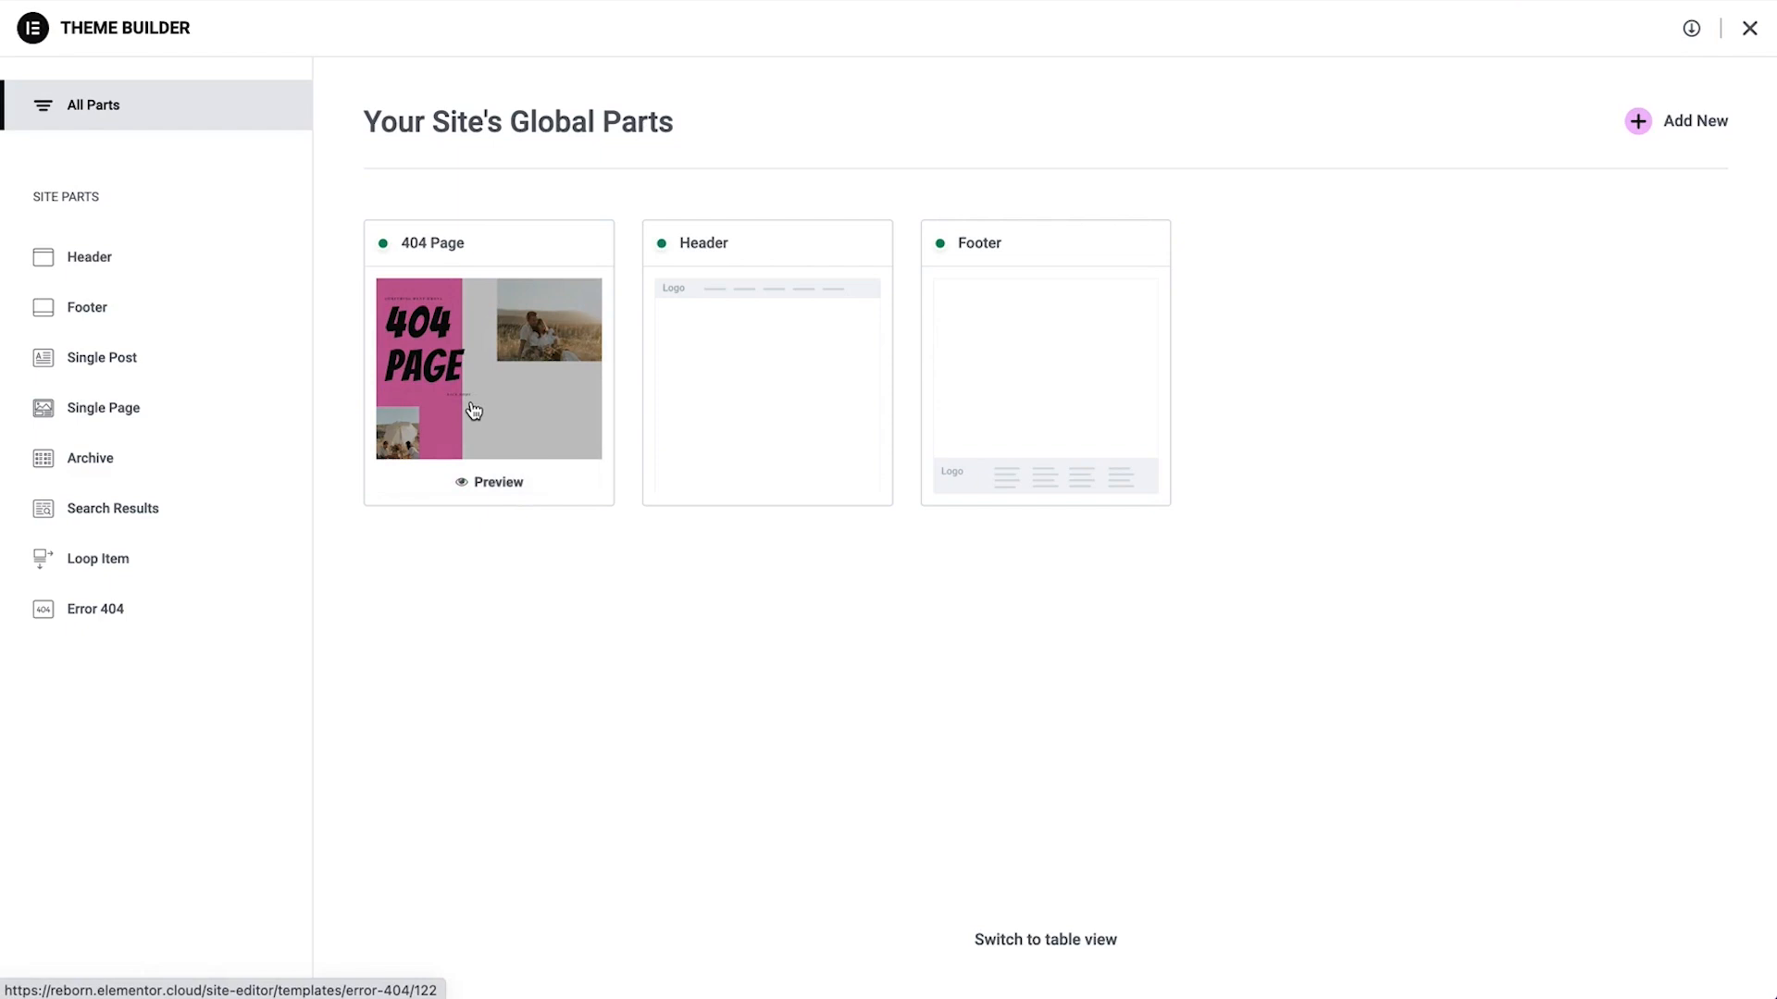
mouse_move(1068, 387)
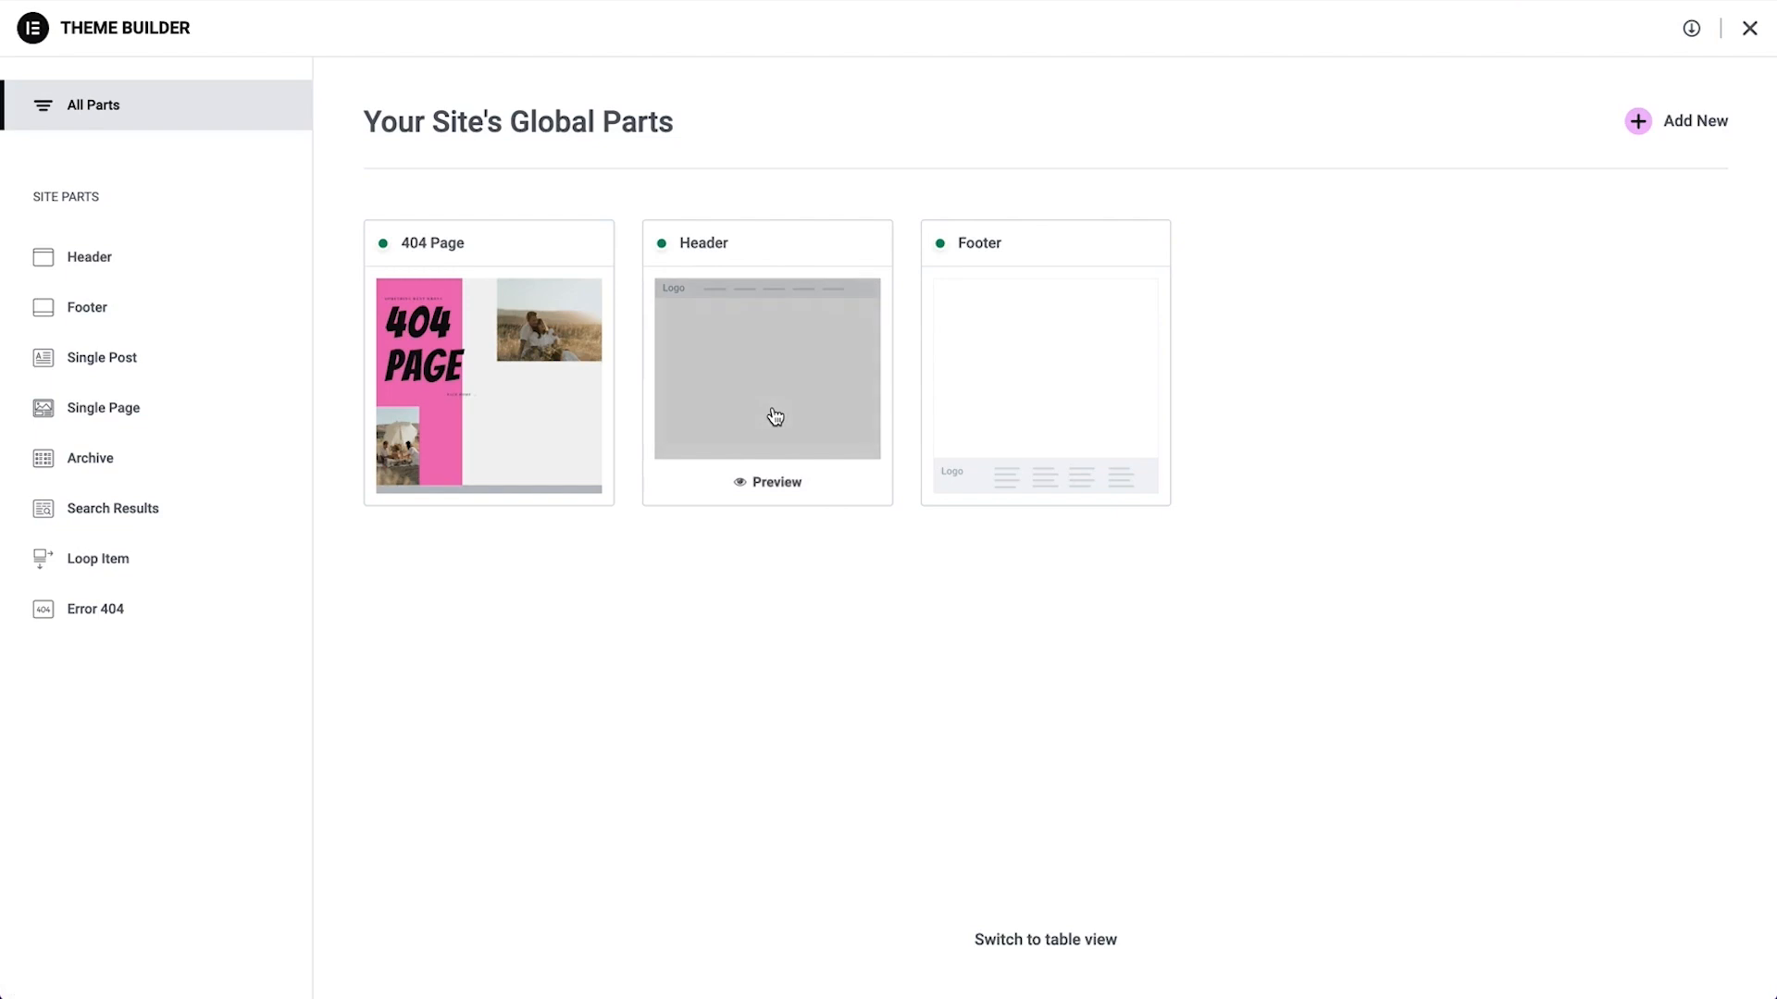
left_click(776, 416)
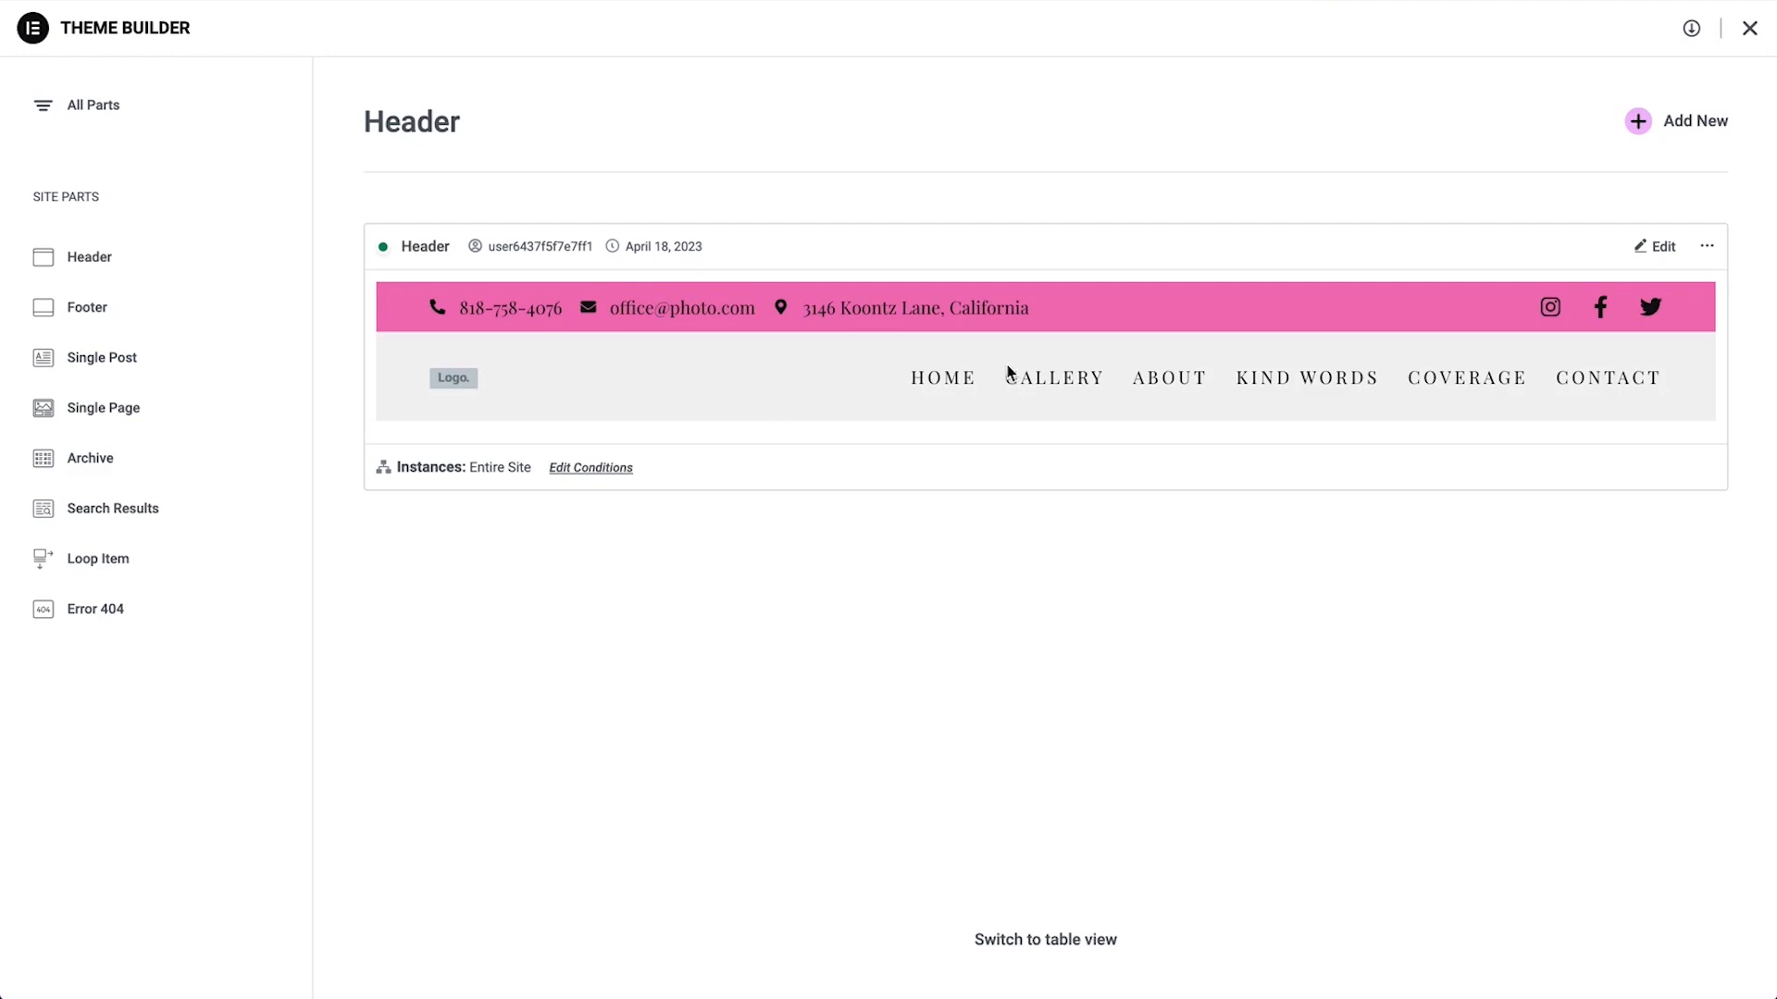
left_click(1656, 246)
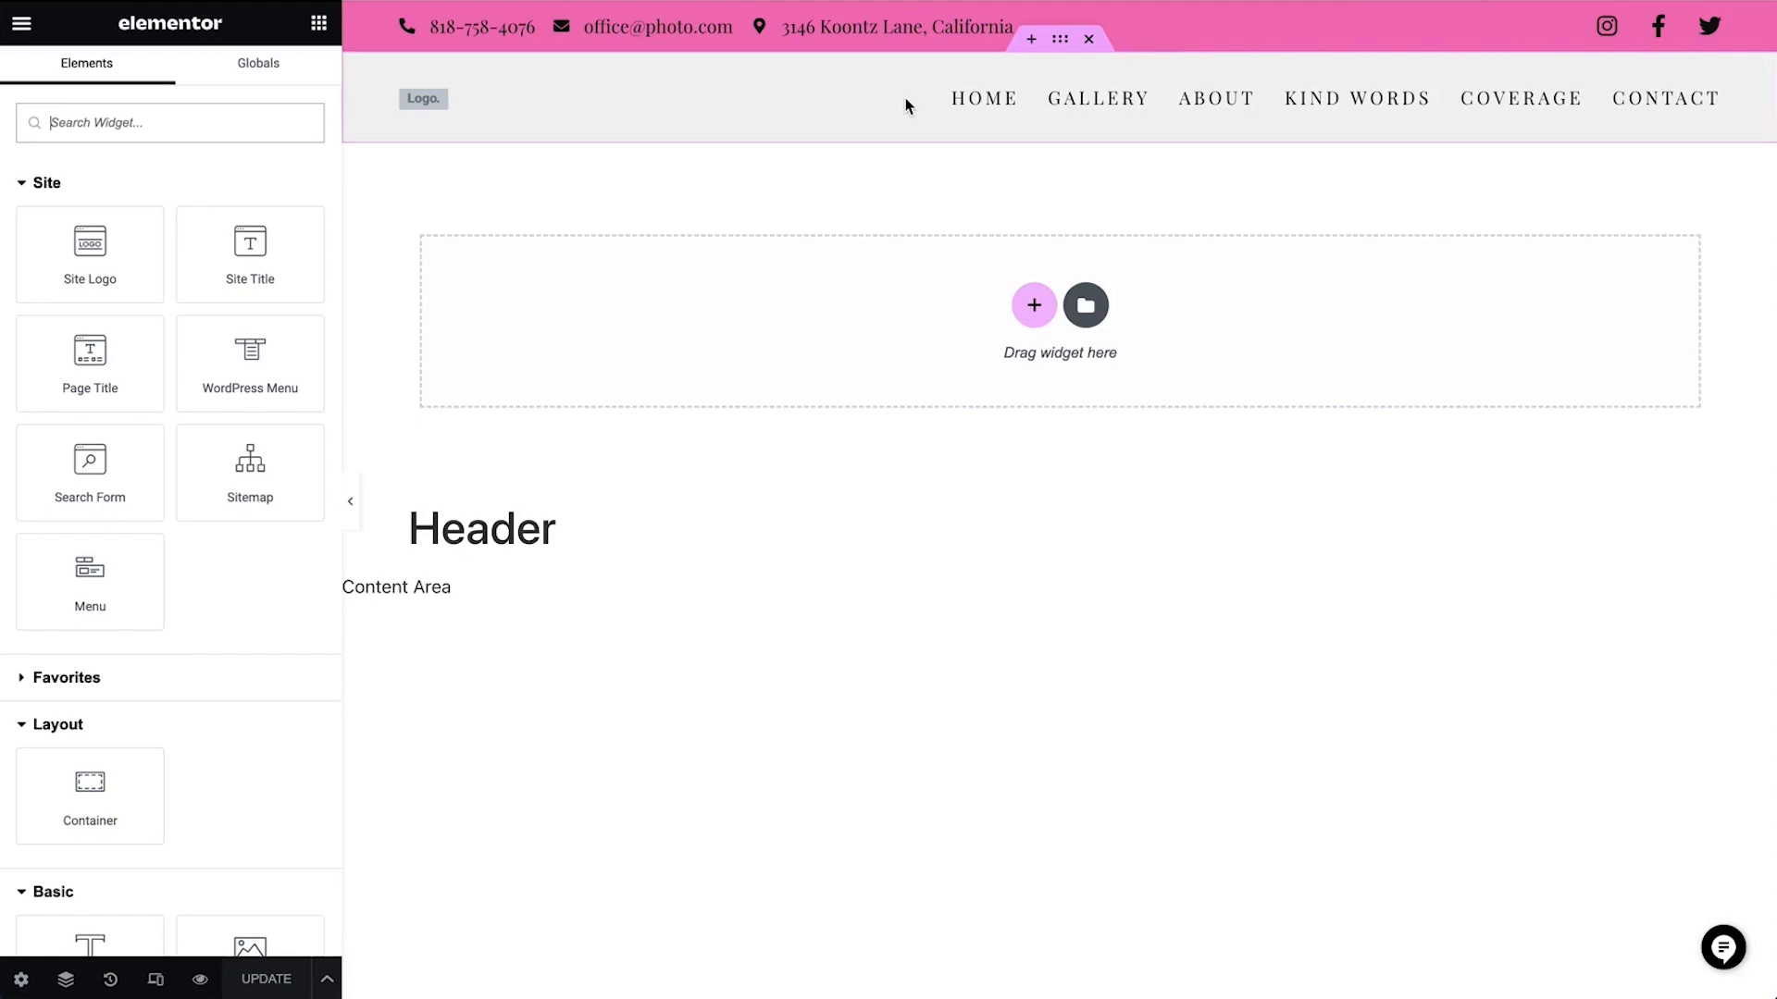
Give the header container holding the logo and menu a solid 1 px border in the Black Element global color
left_click(1061, 43)
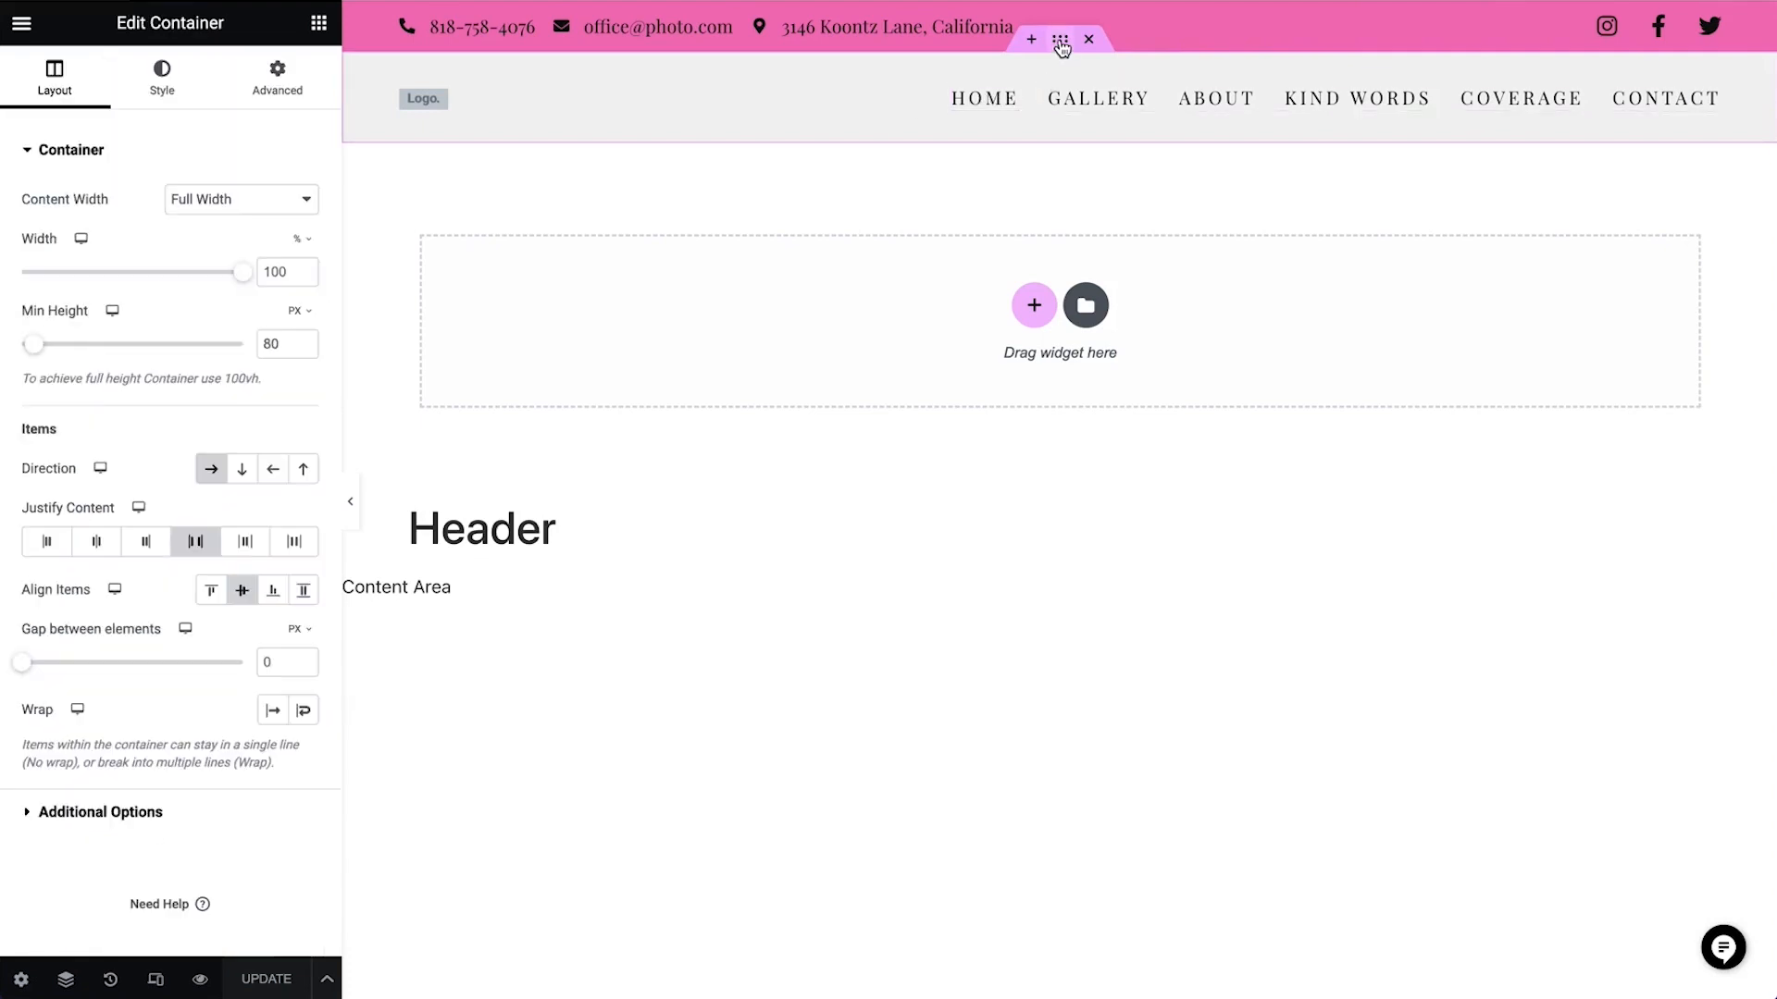
left_click(161, 85)
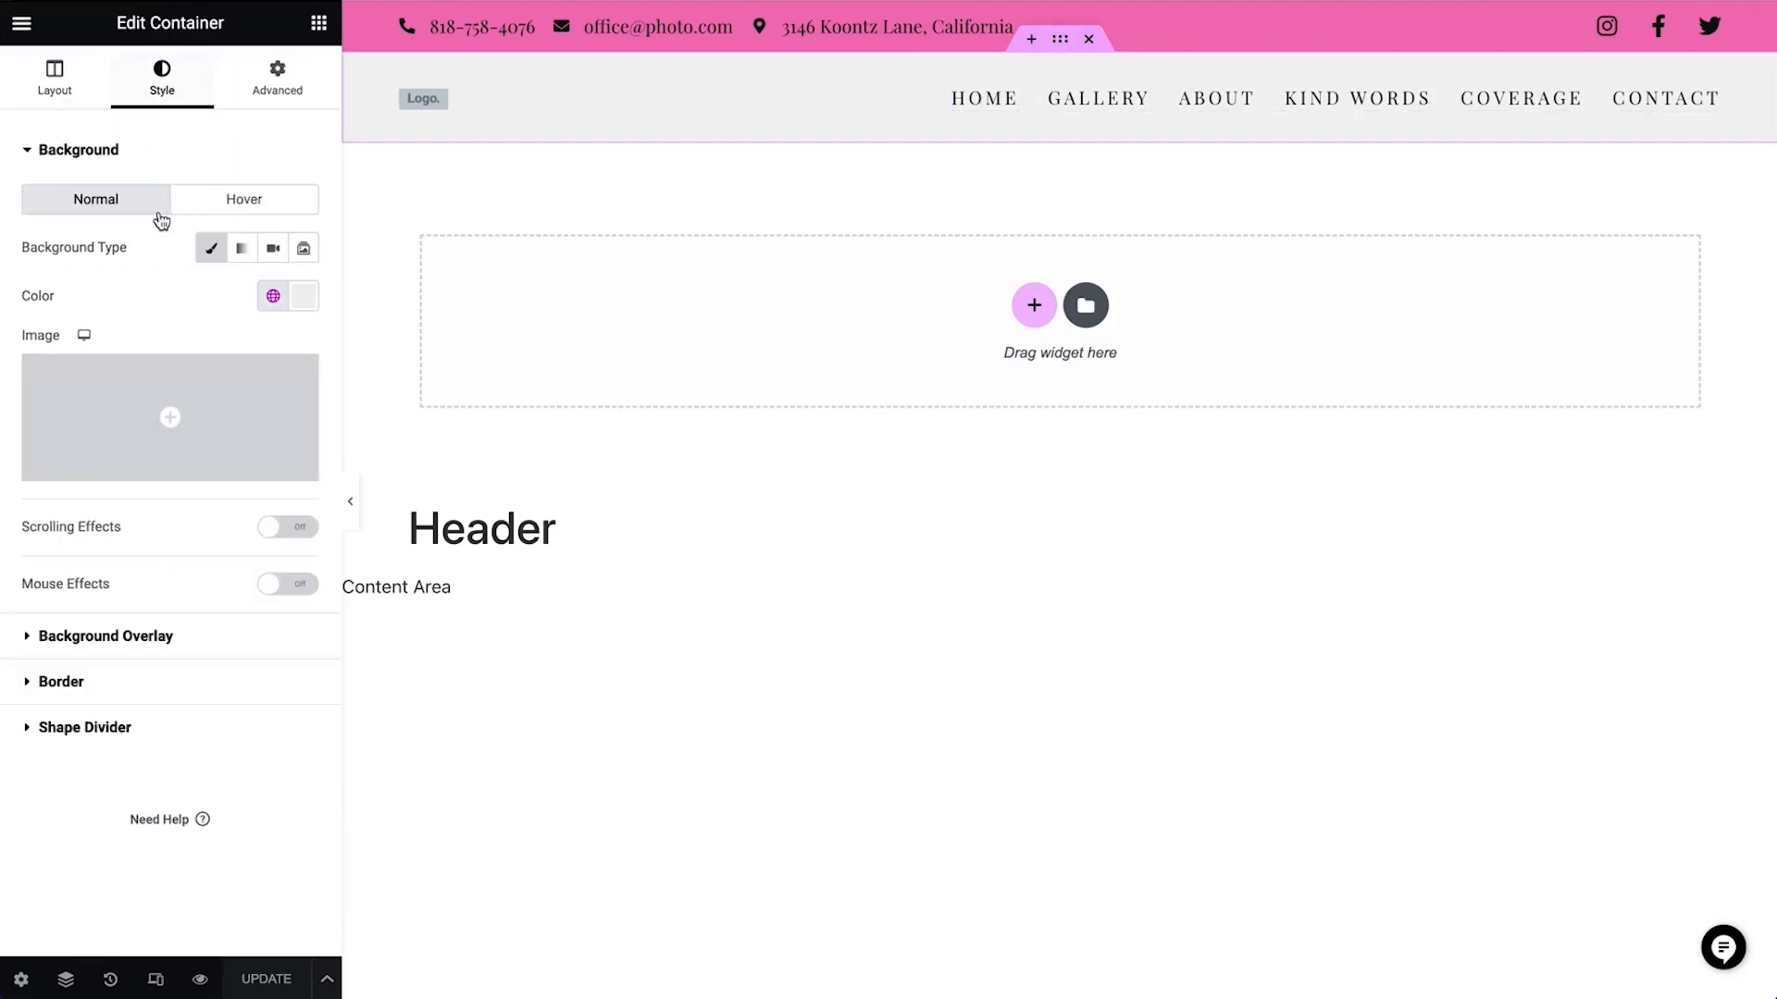
left_click(198, 689)
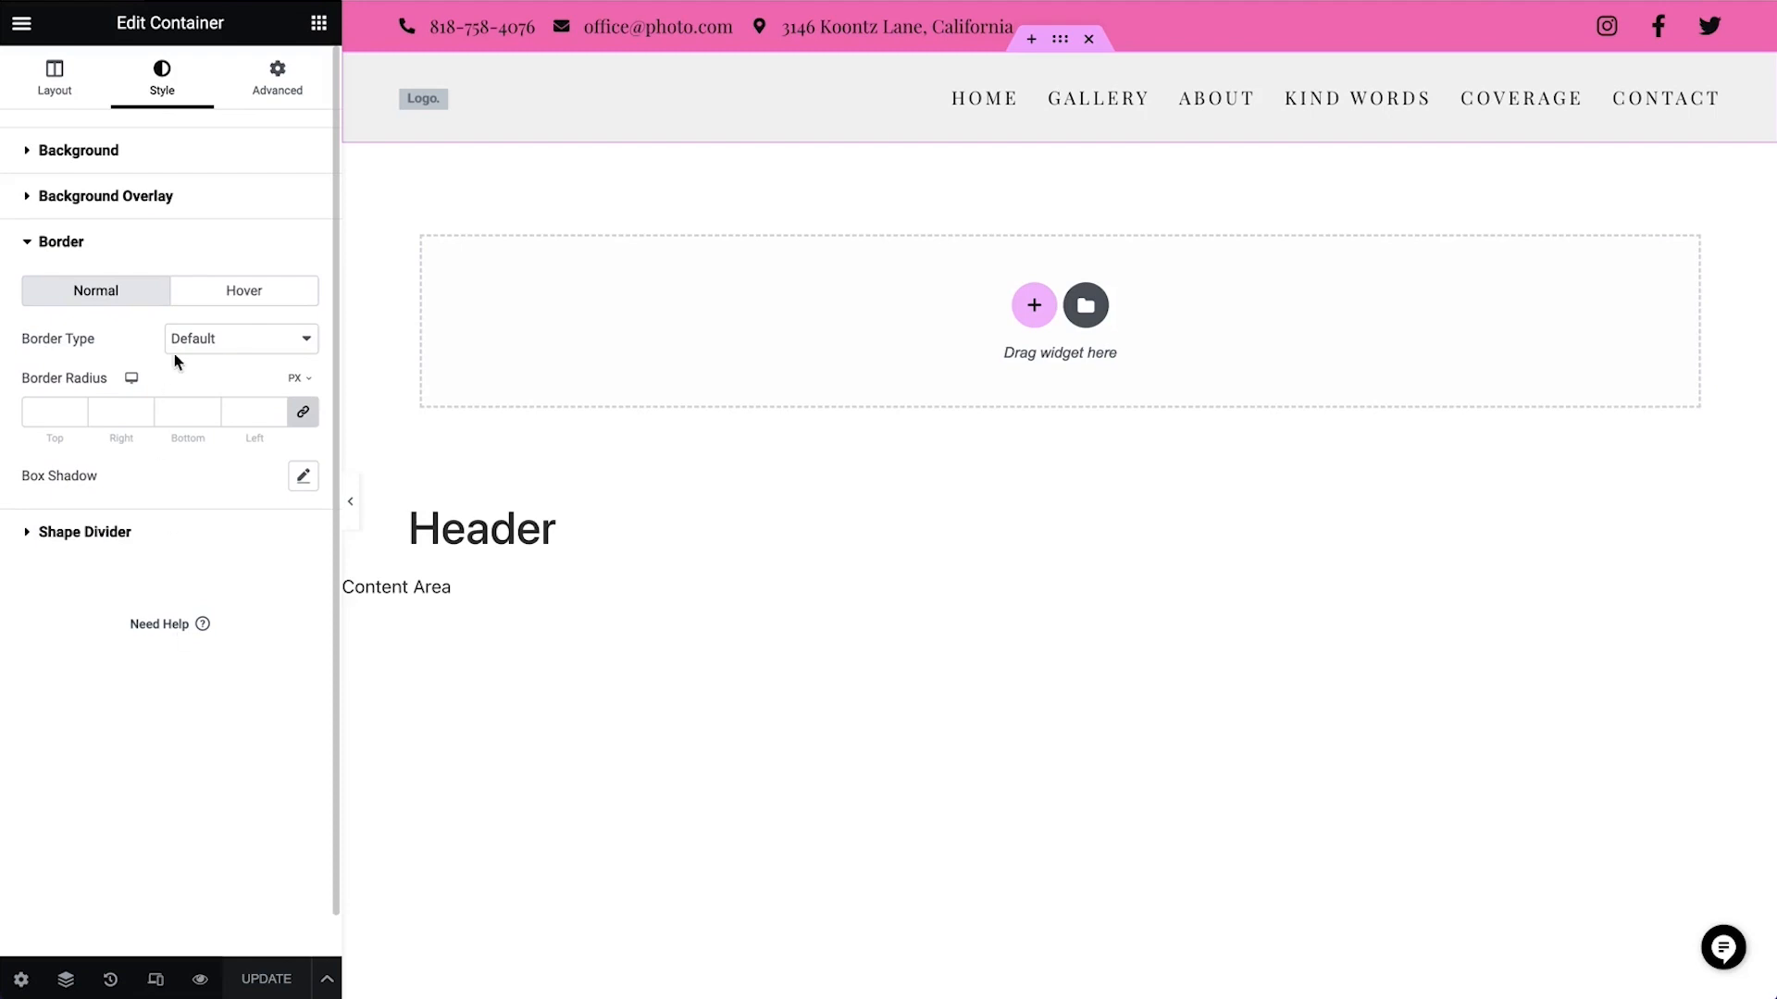
left_click(218, 337)
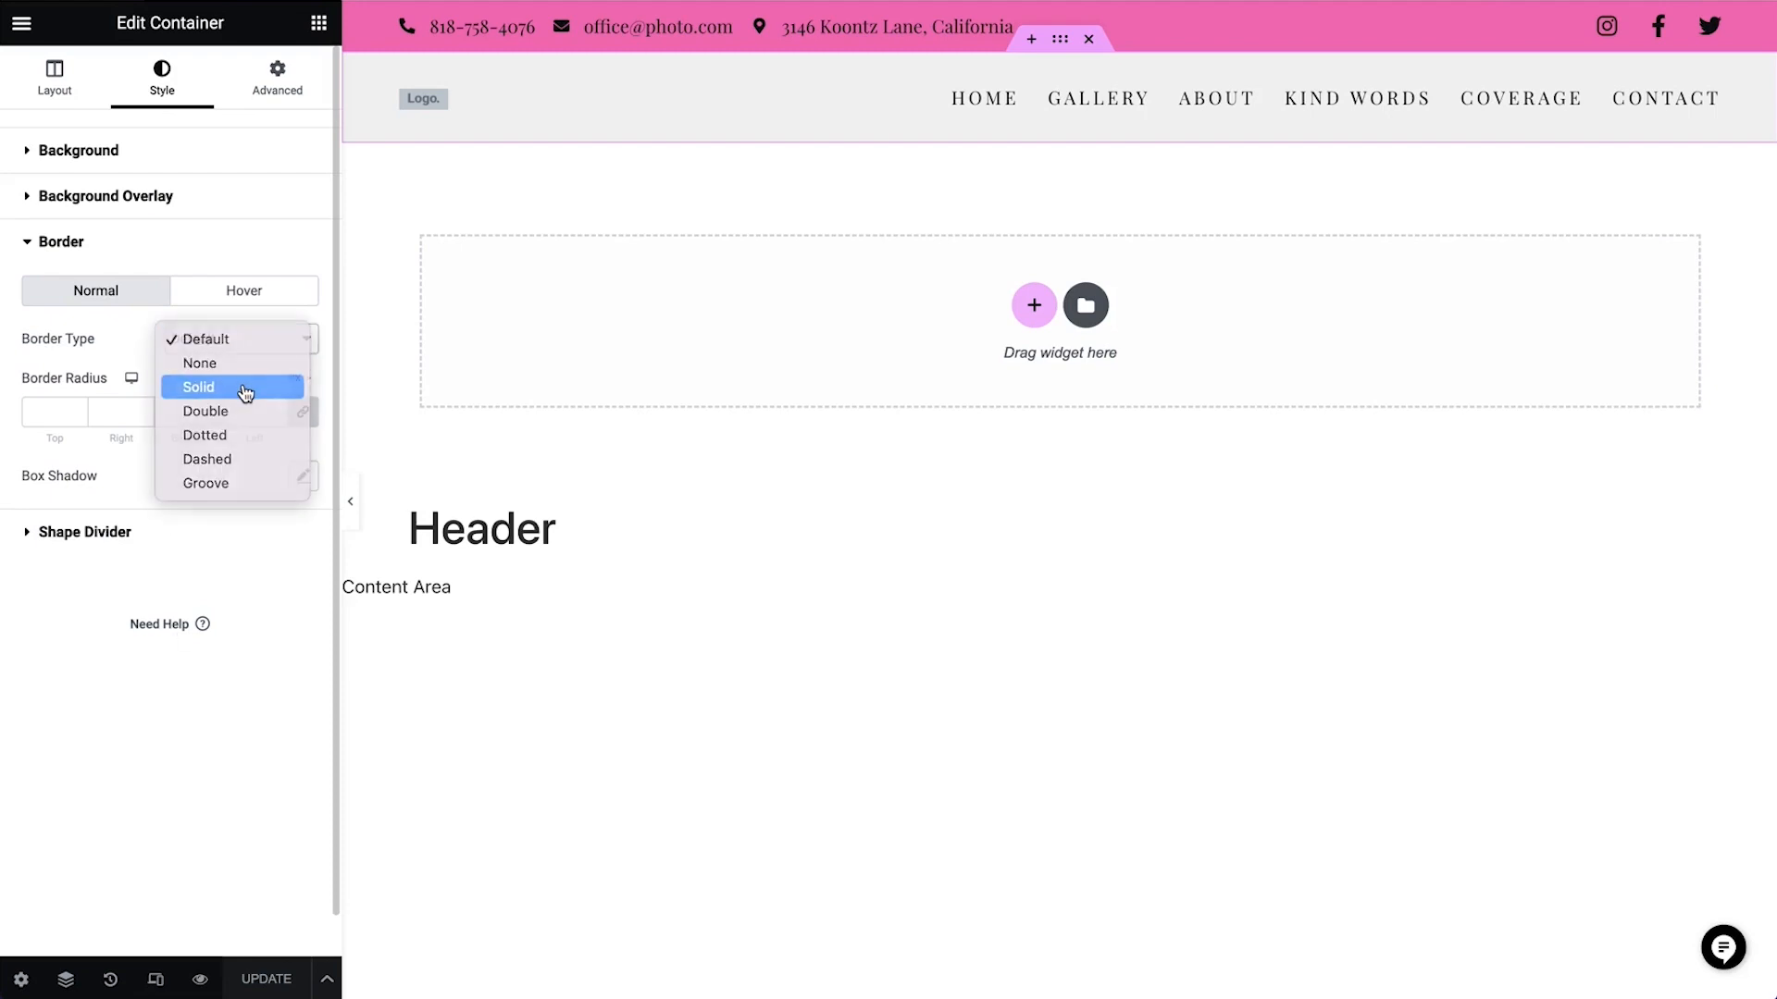
left_click(245, 392)
left_click(37, 413)
type("1")
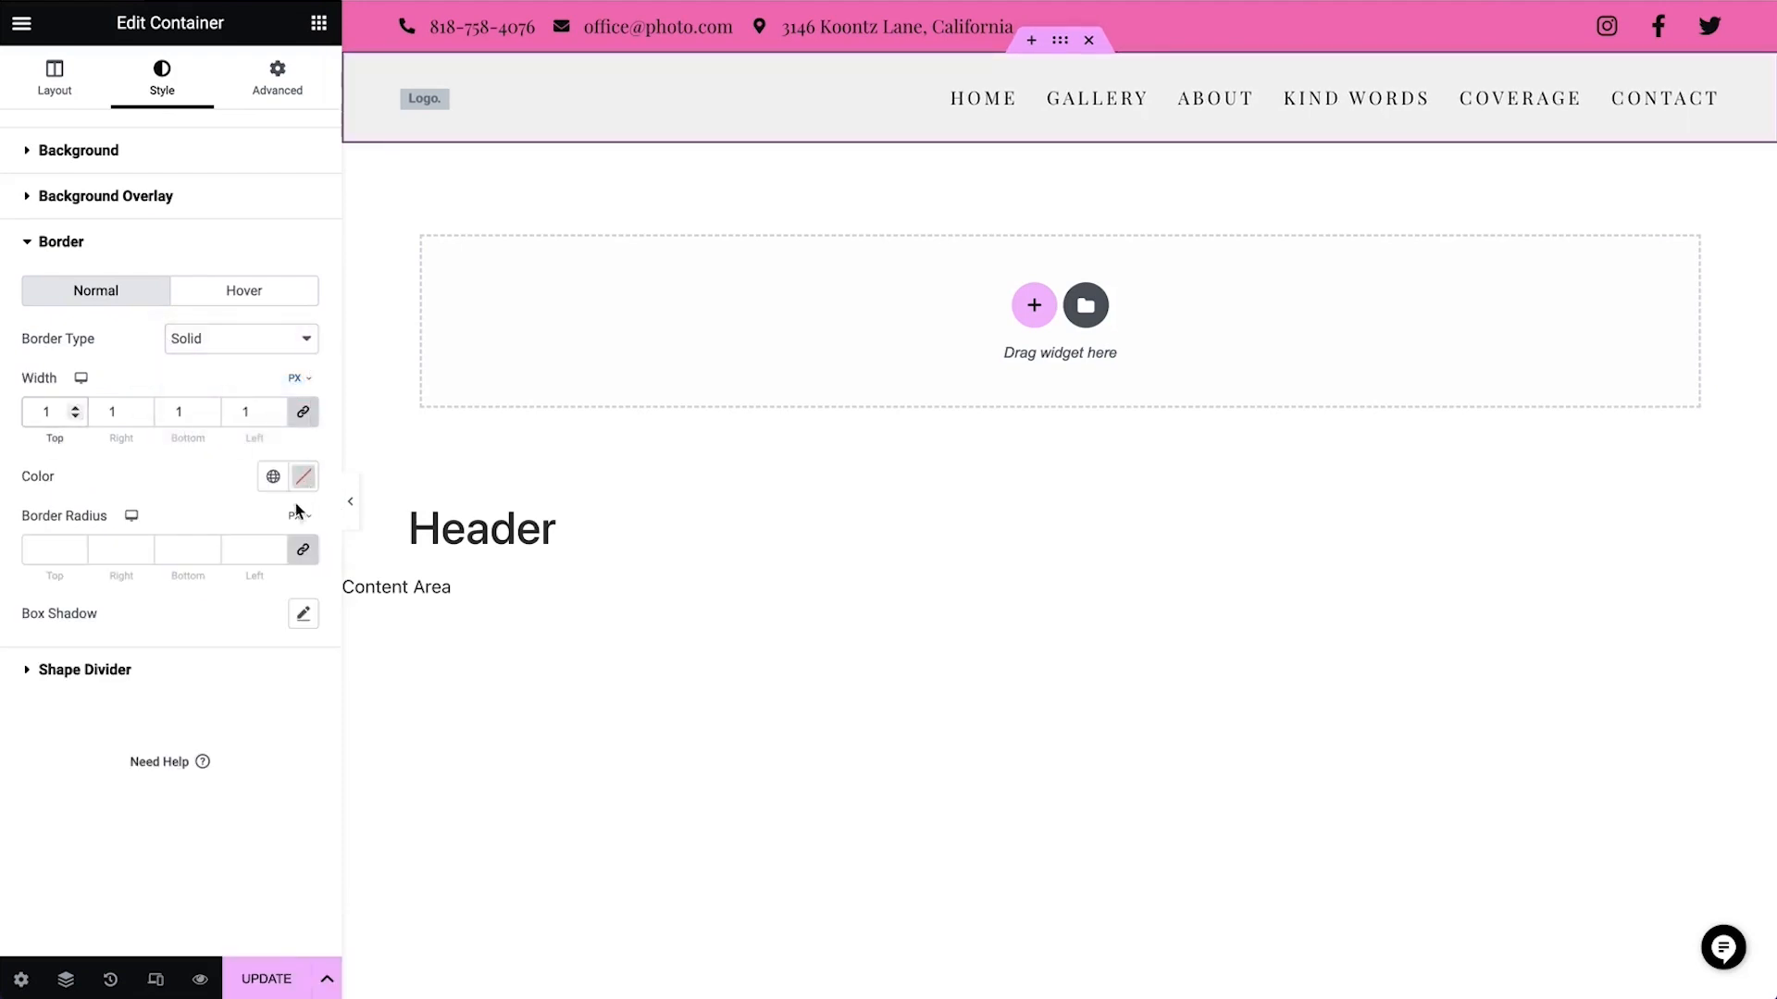
left_click(273, 476)
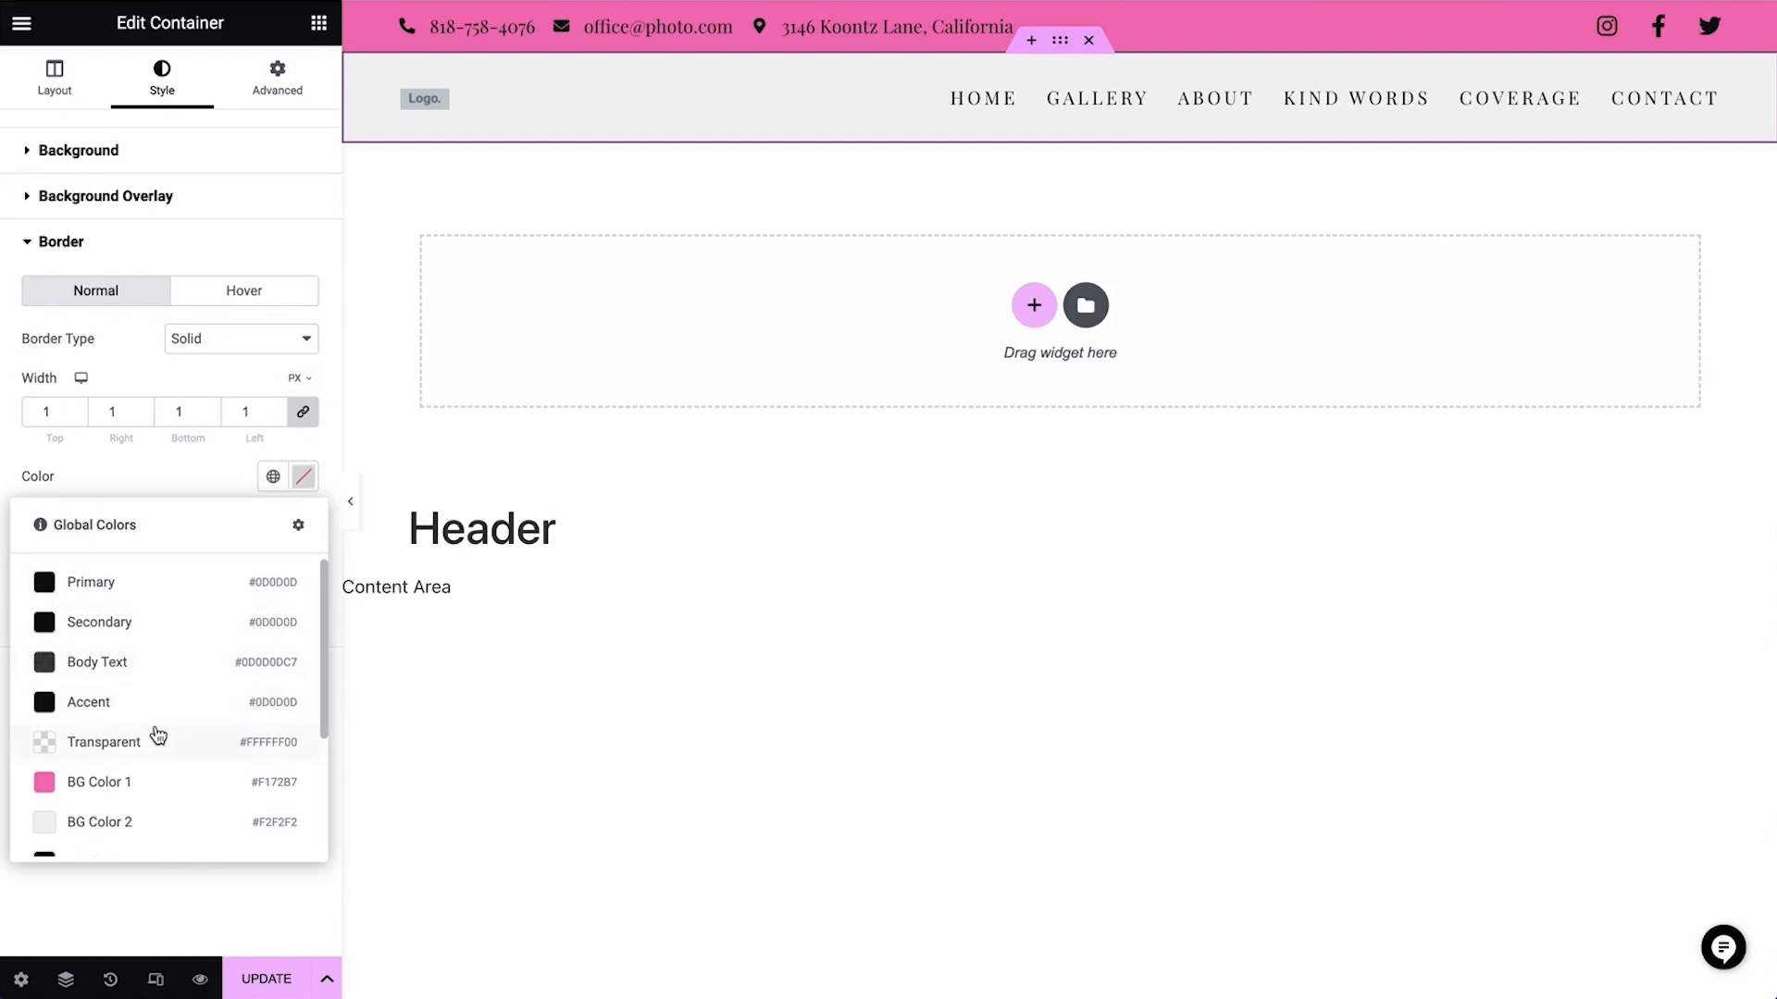
scroll(158, 736, "down", 1)
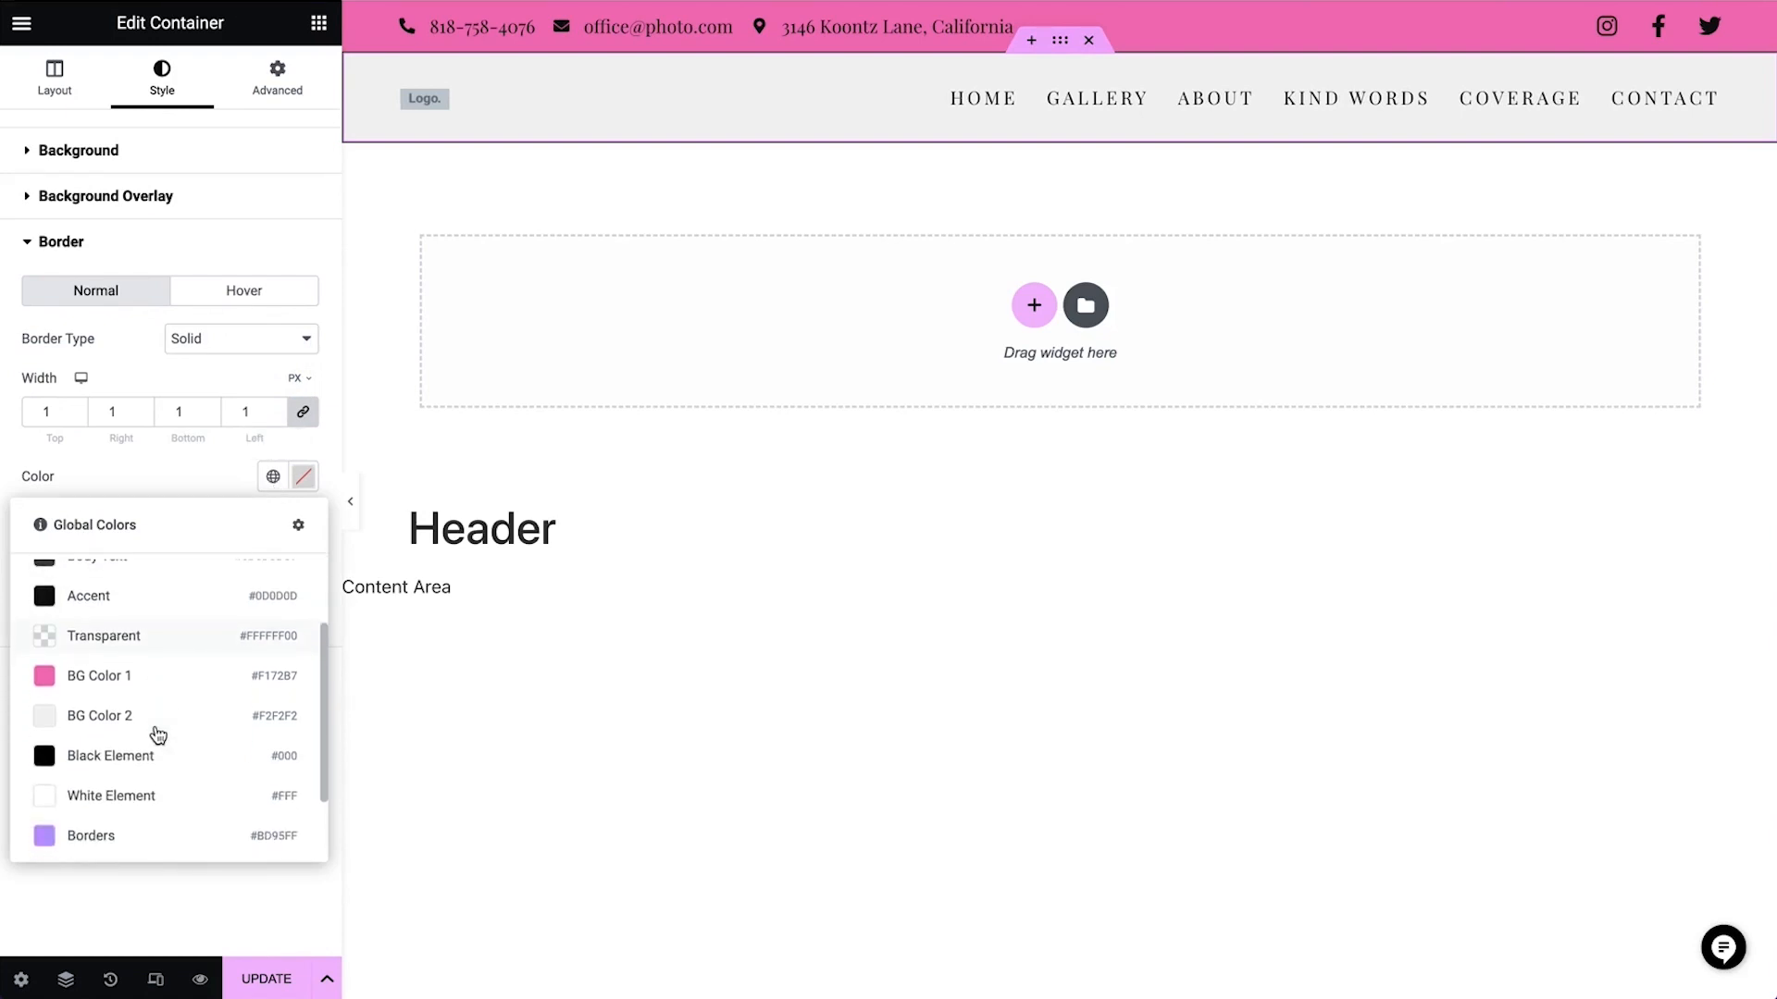
left_click(160, 775)
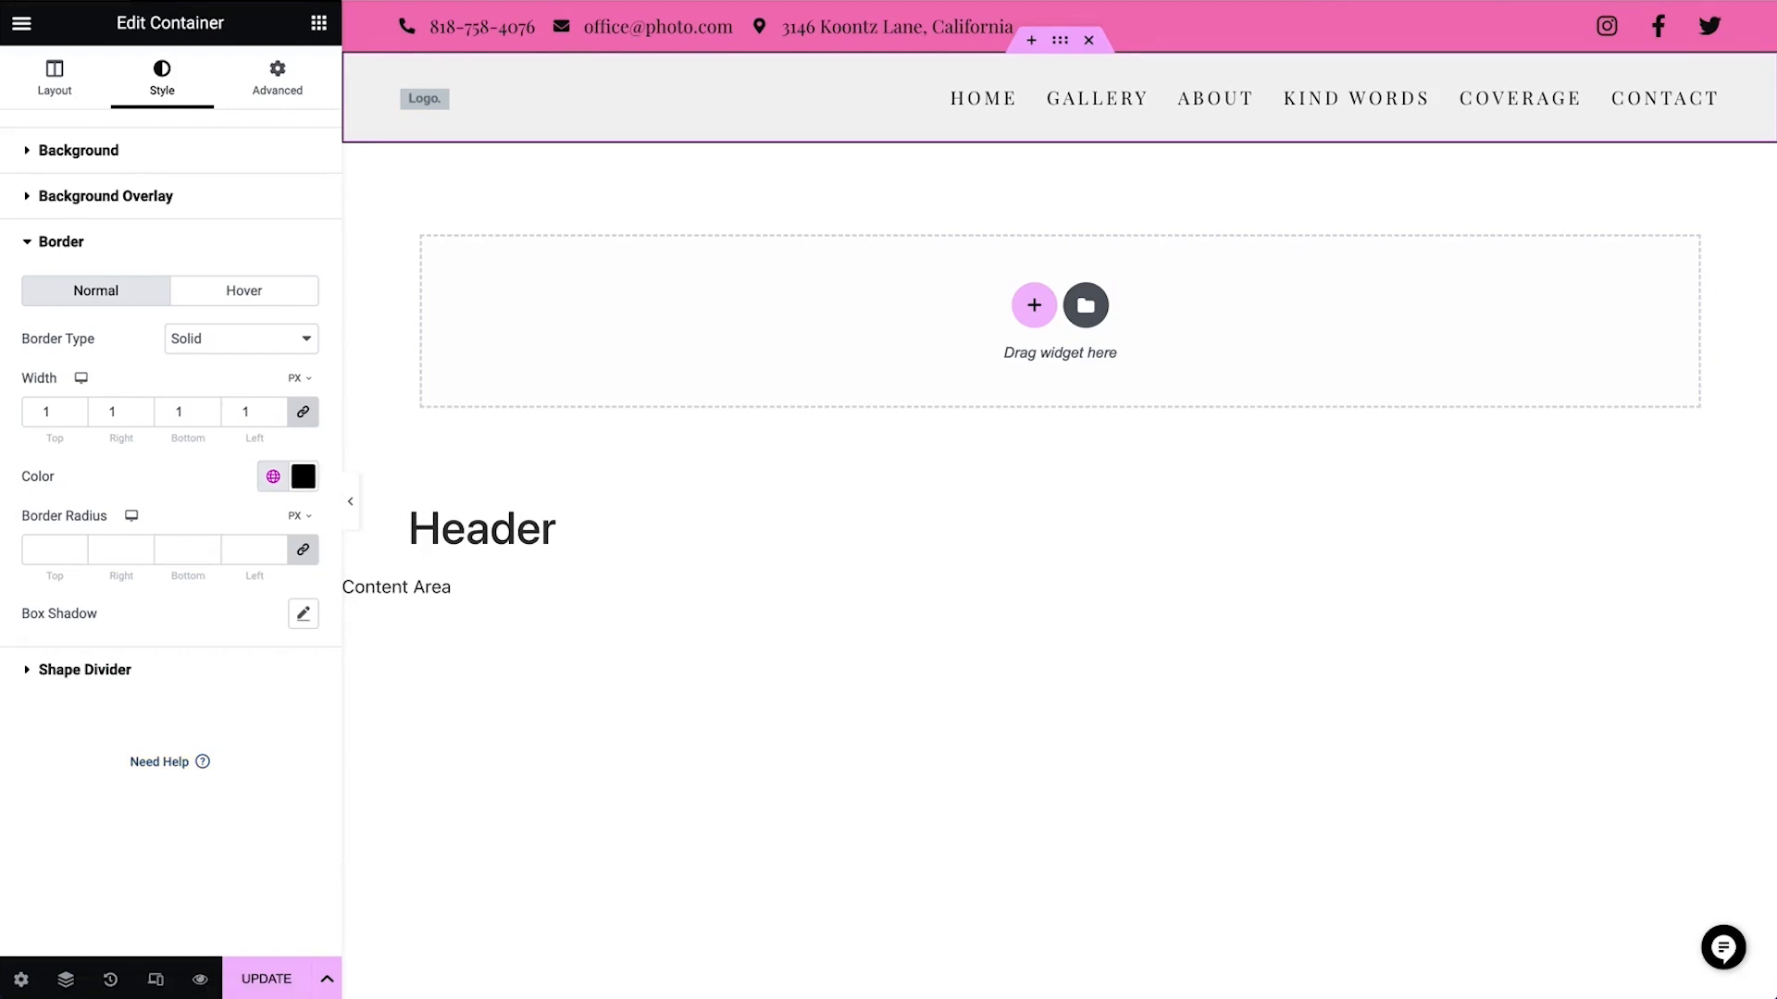
left_click(729, 28)
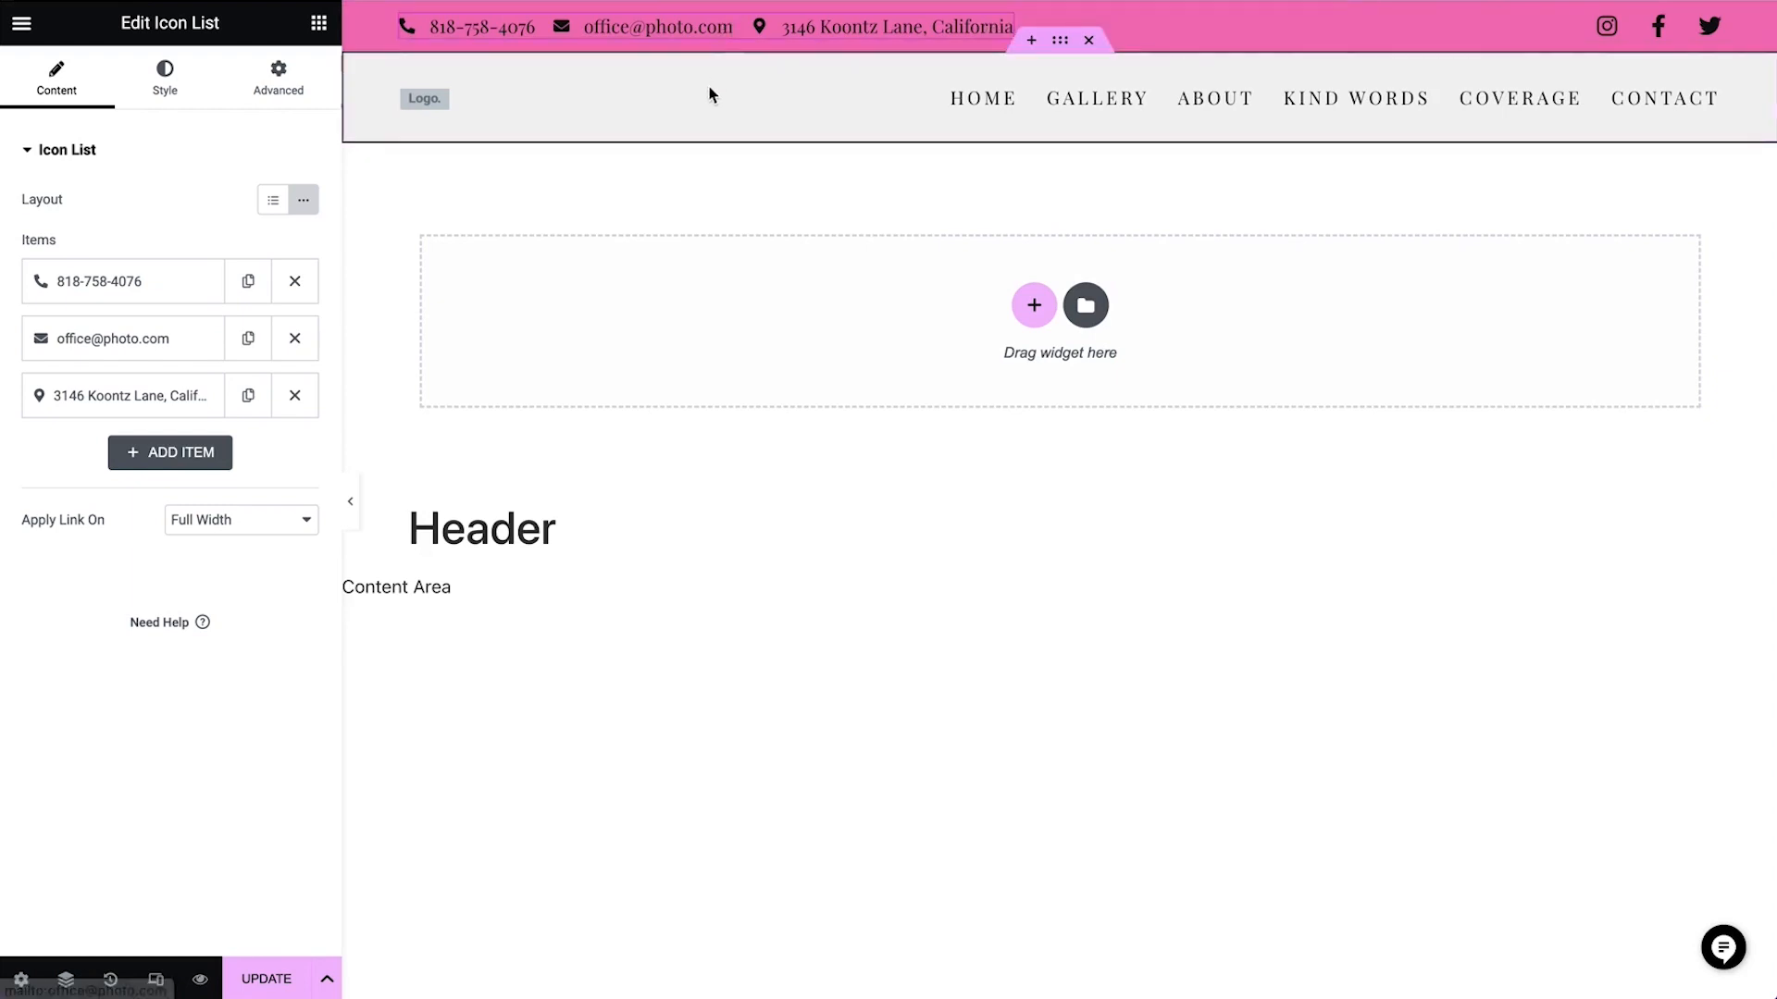
left_click(449, 111)
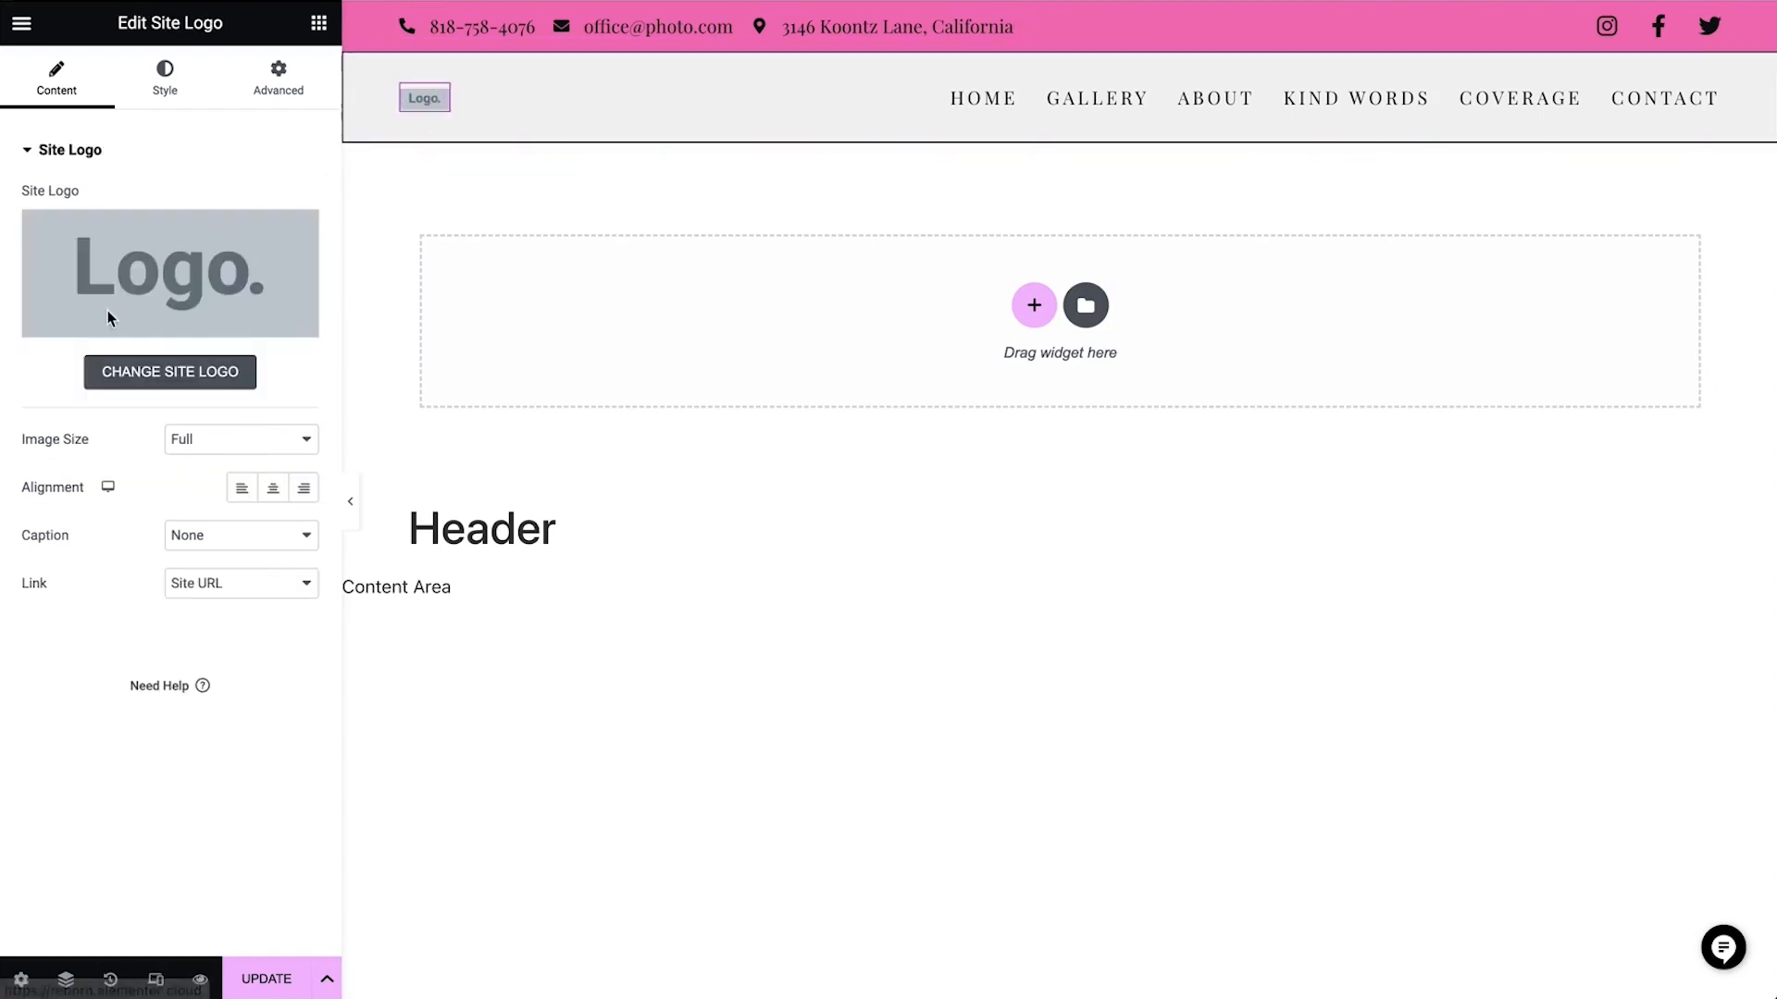
left_click(150, 375)
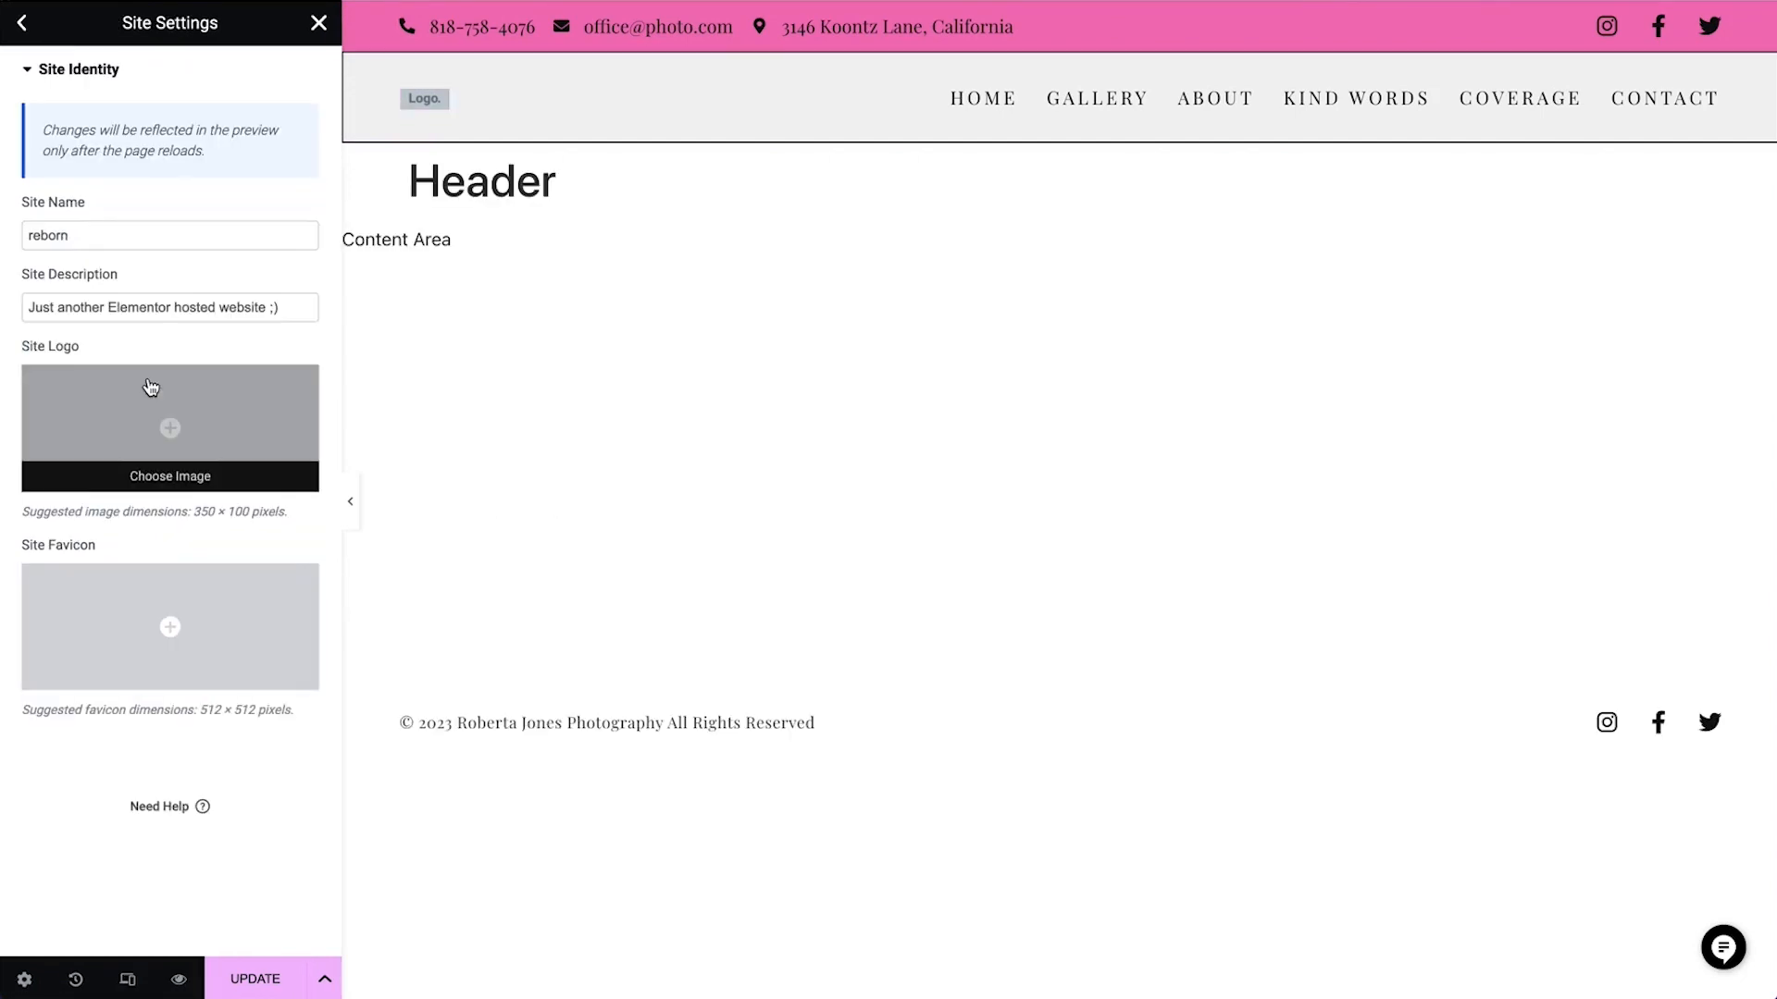
left_click(320, 24)
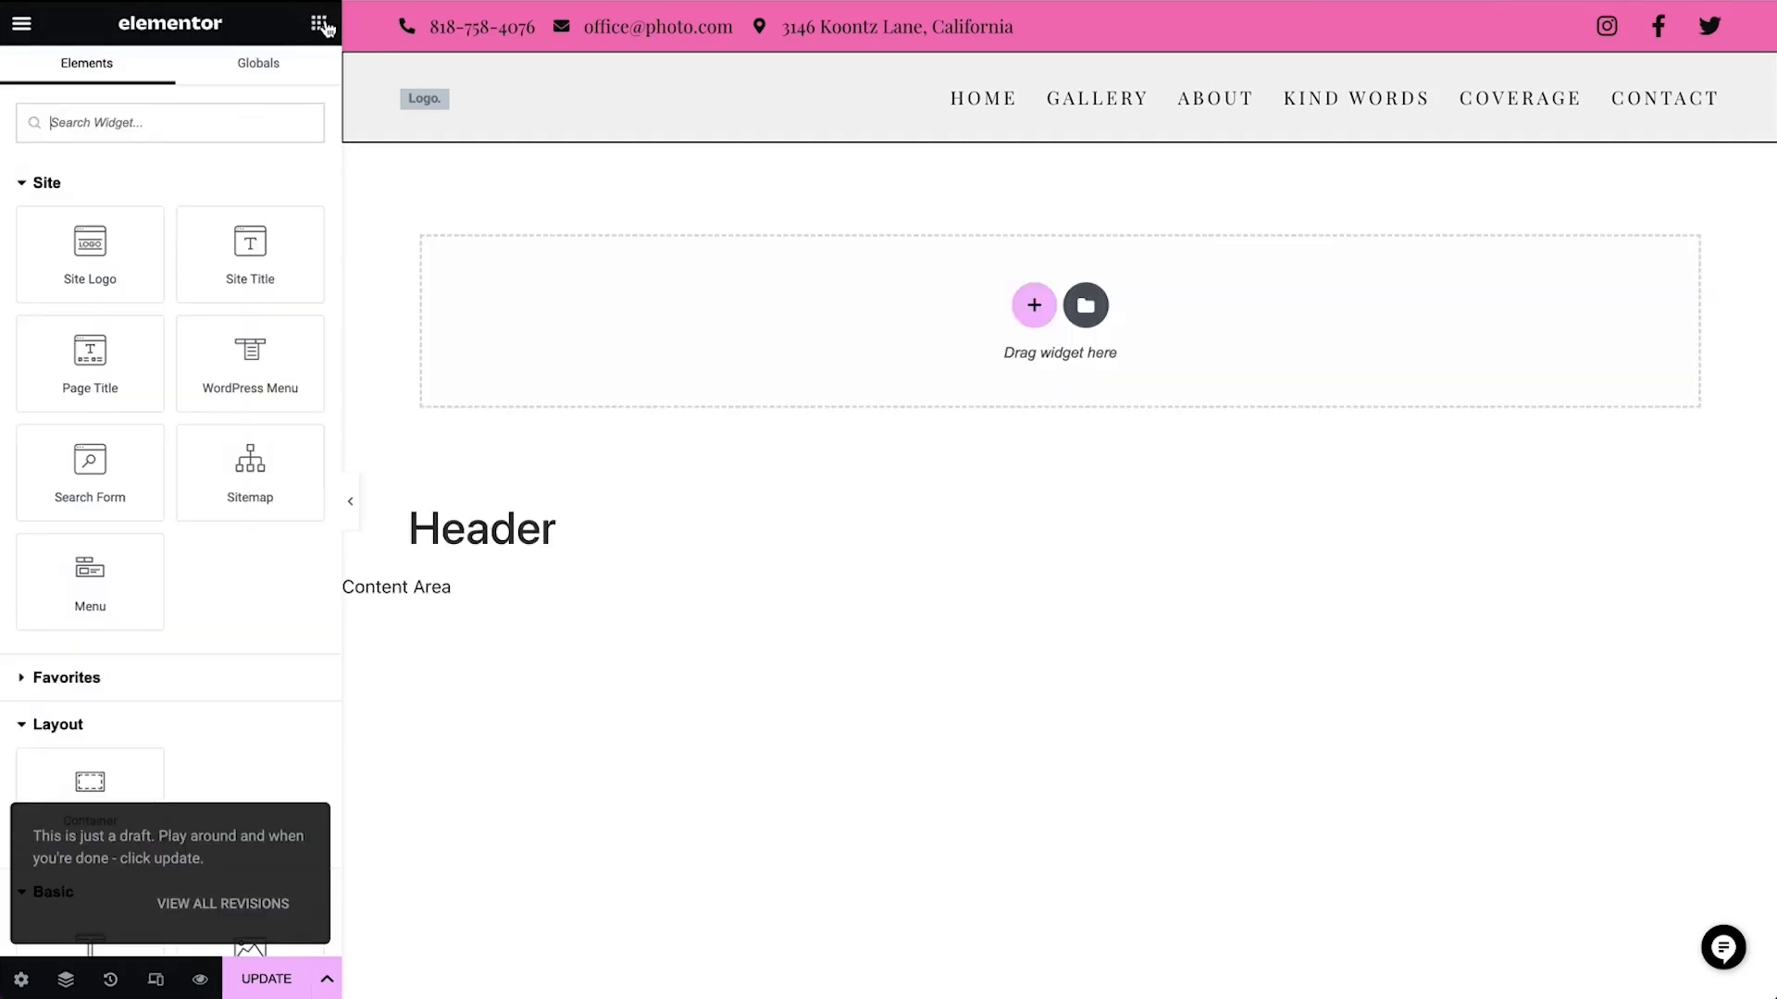
Set the site logo in the Site Identity settings to as-deatured-in-logo3.svg from the media library and update the site settings
left_click(22, 24)
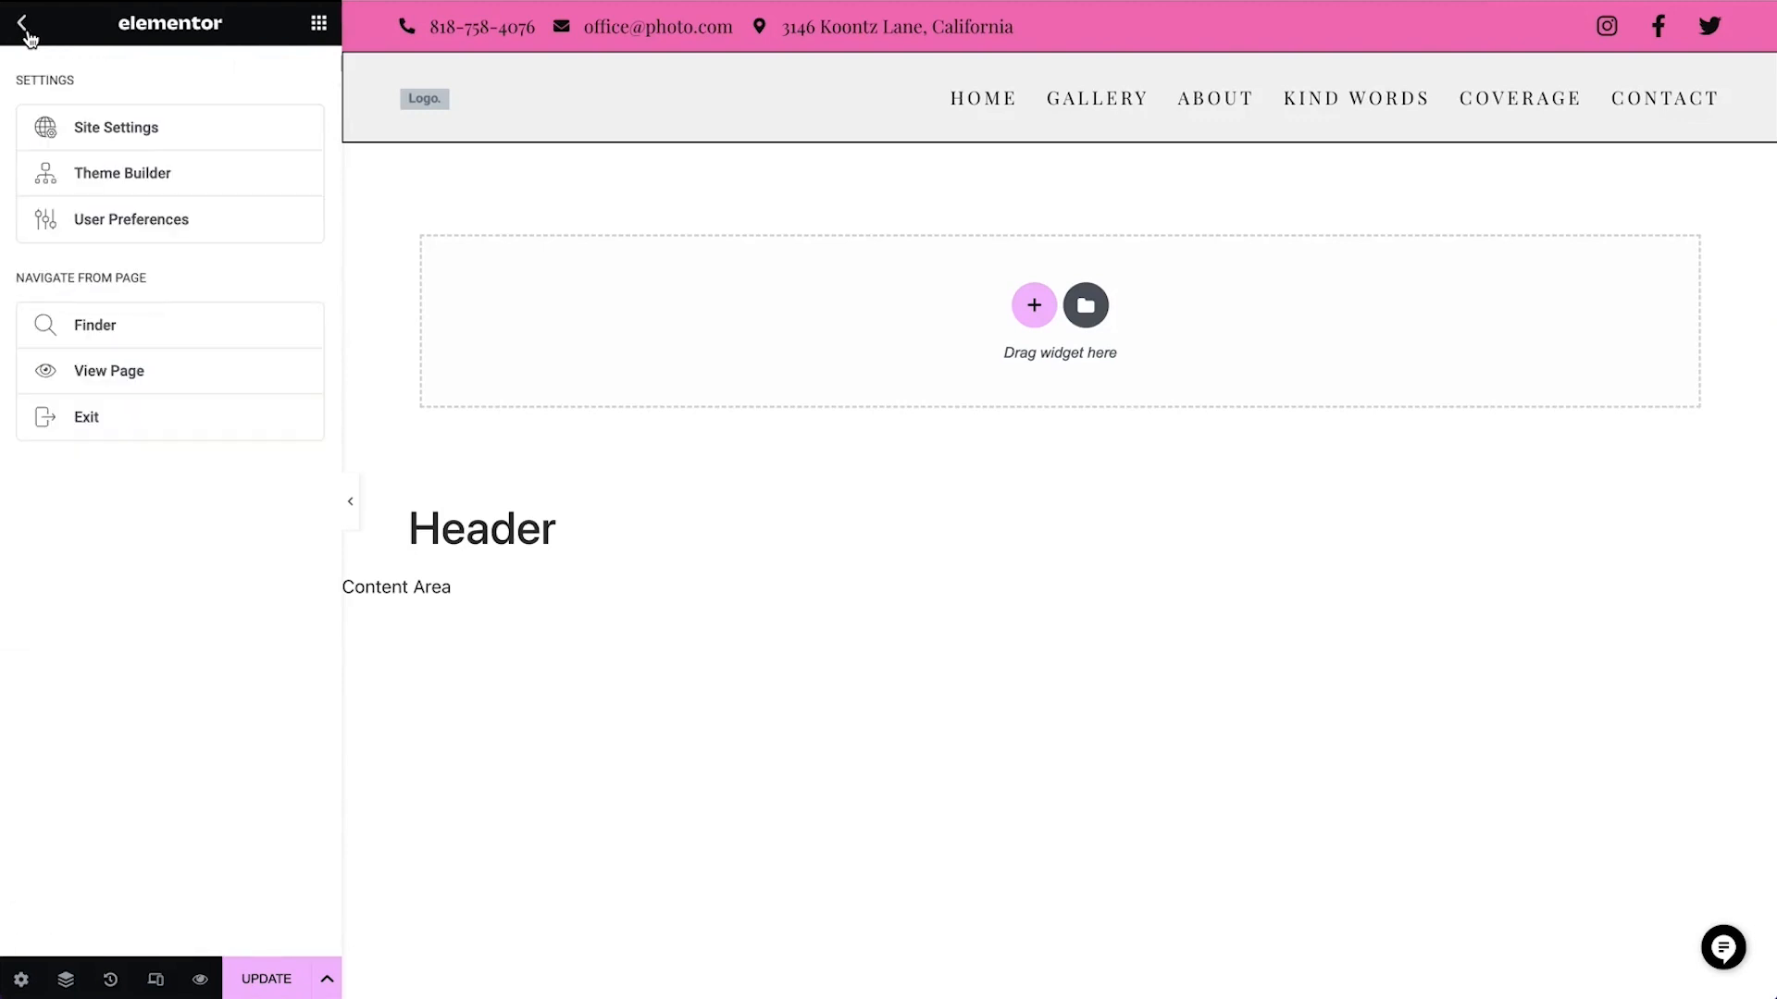
left_click(139, 135)
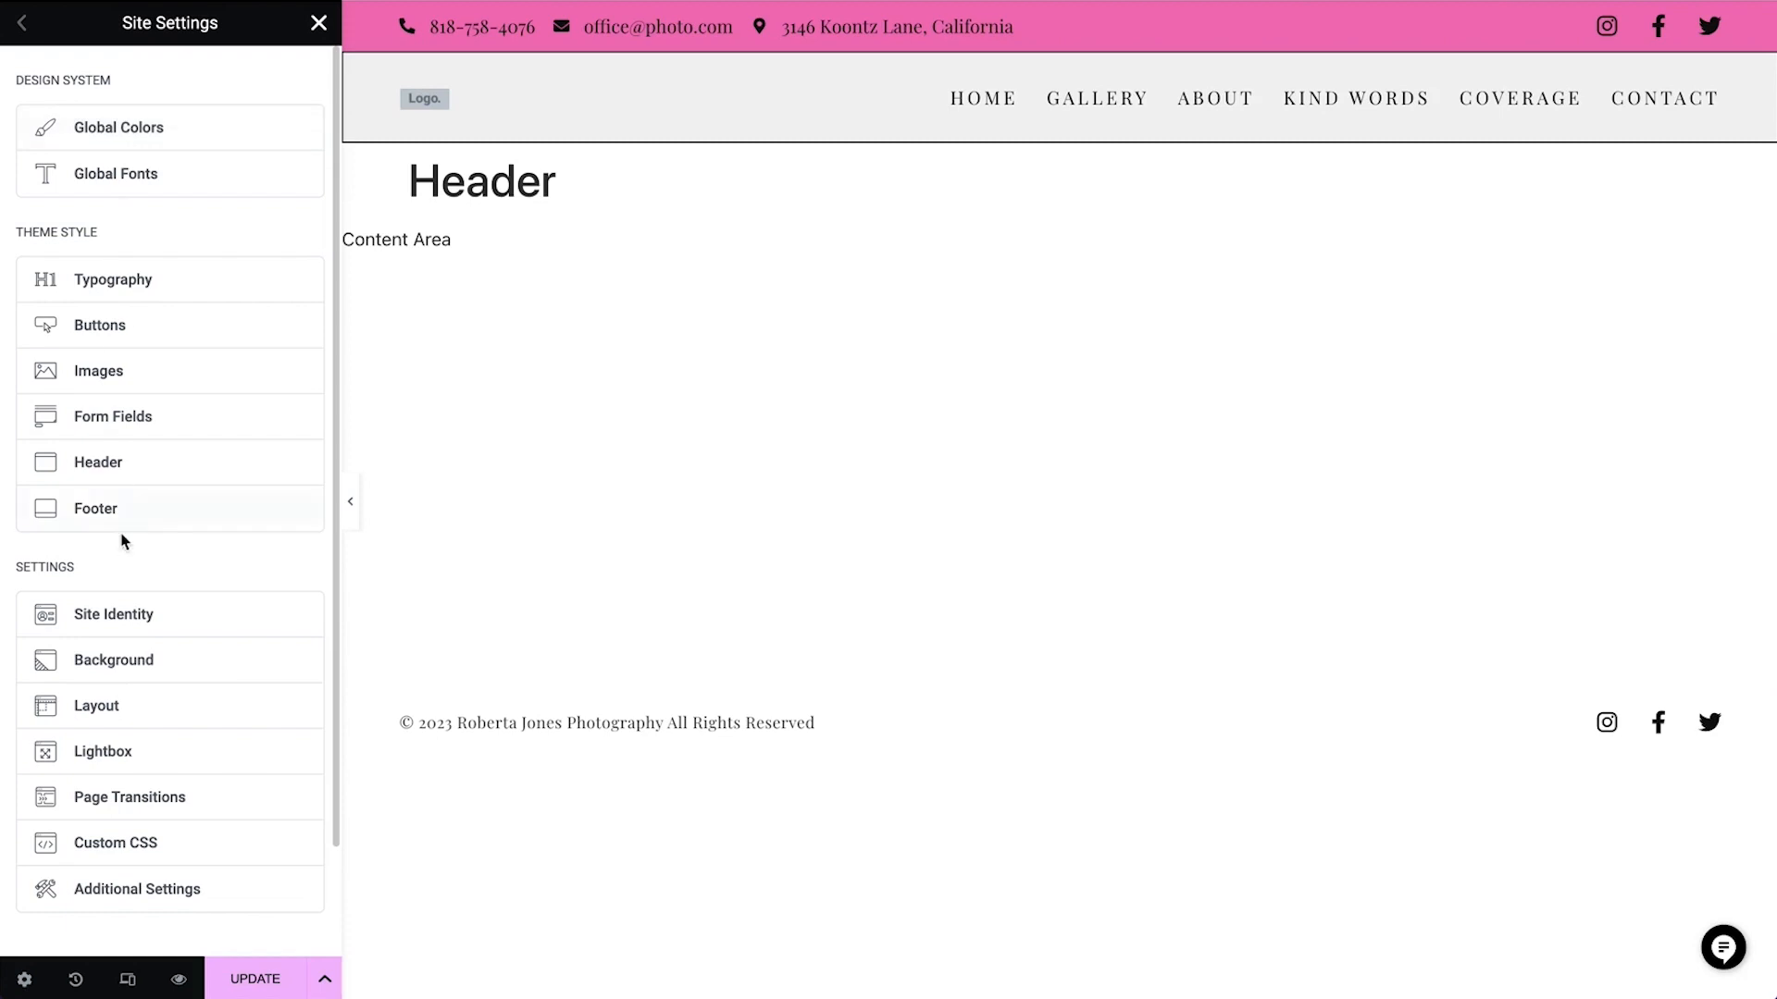
left_click(129, 627)
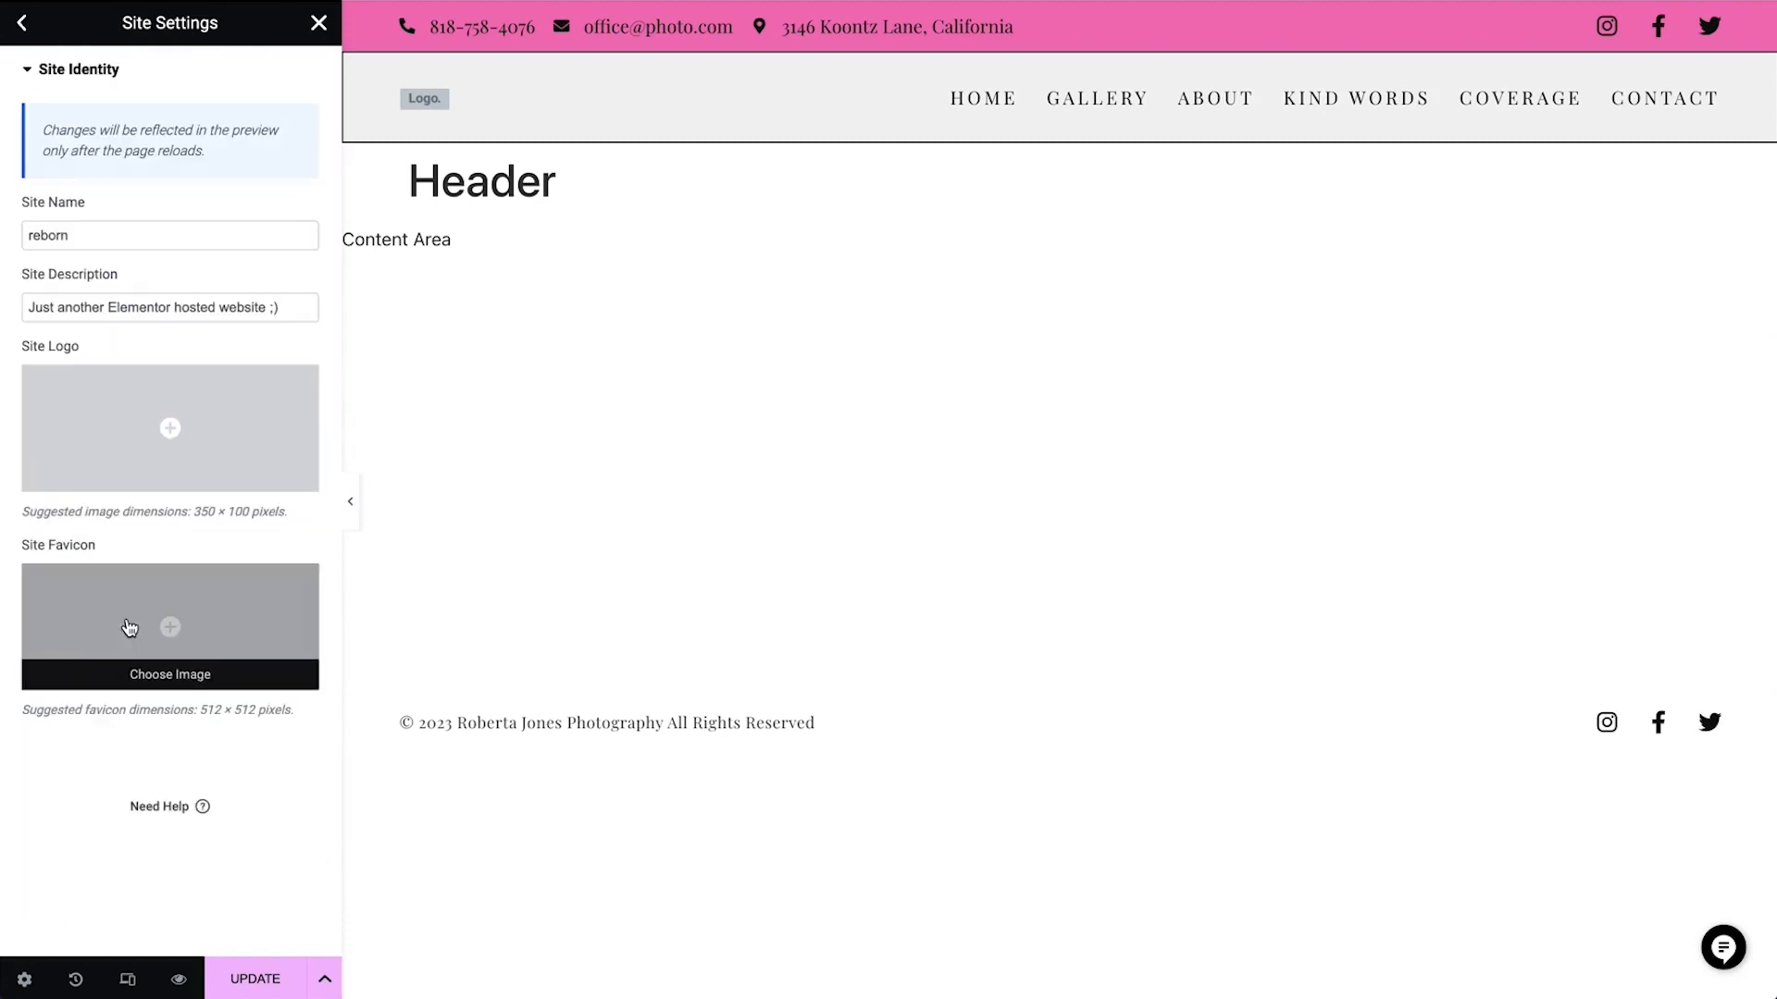
left_click(170, 424)
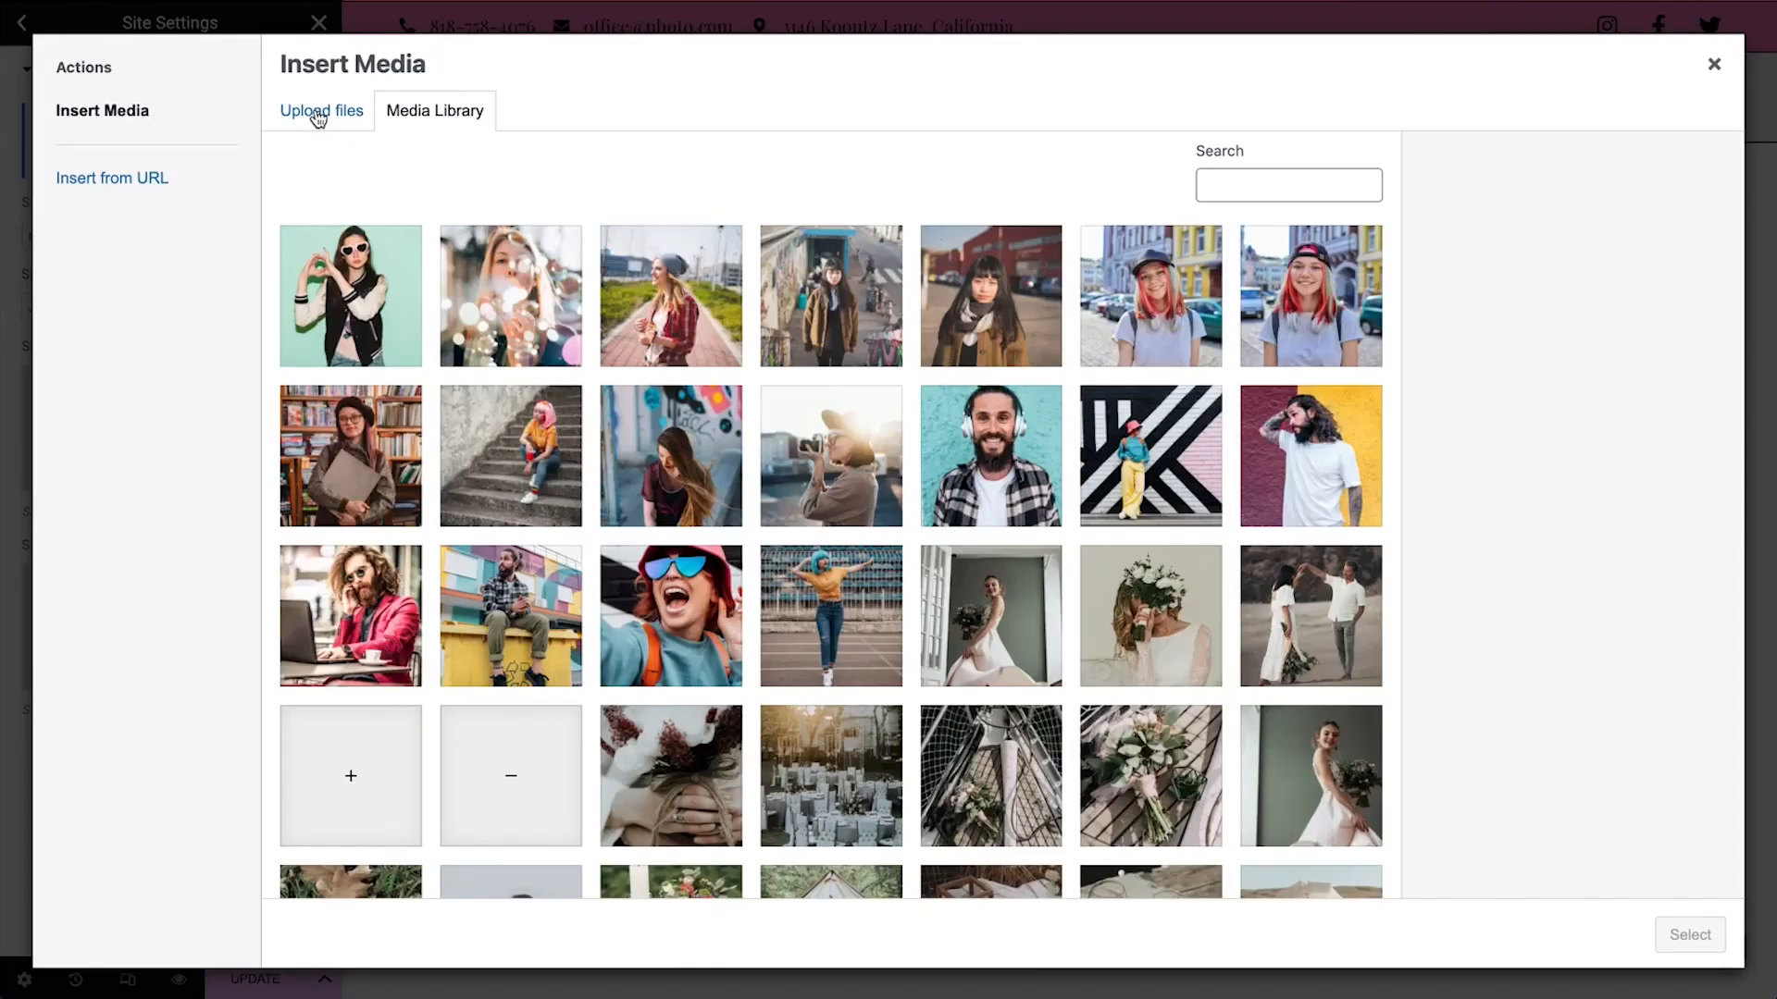
left_click(317, 112)
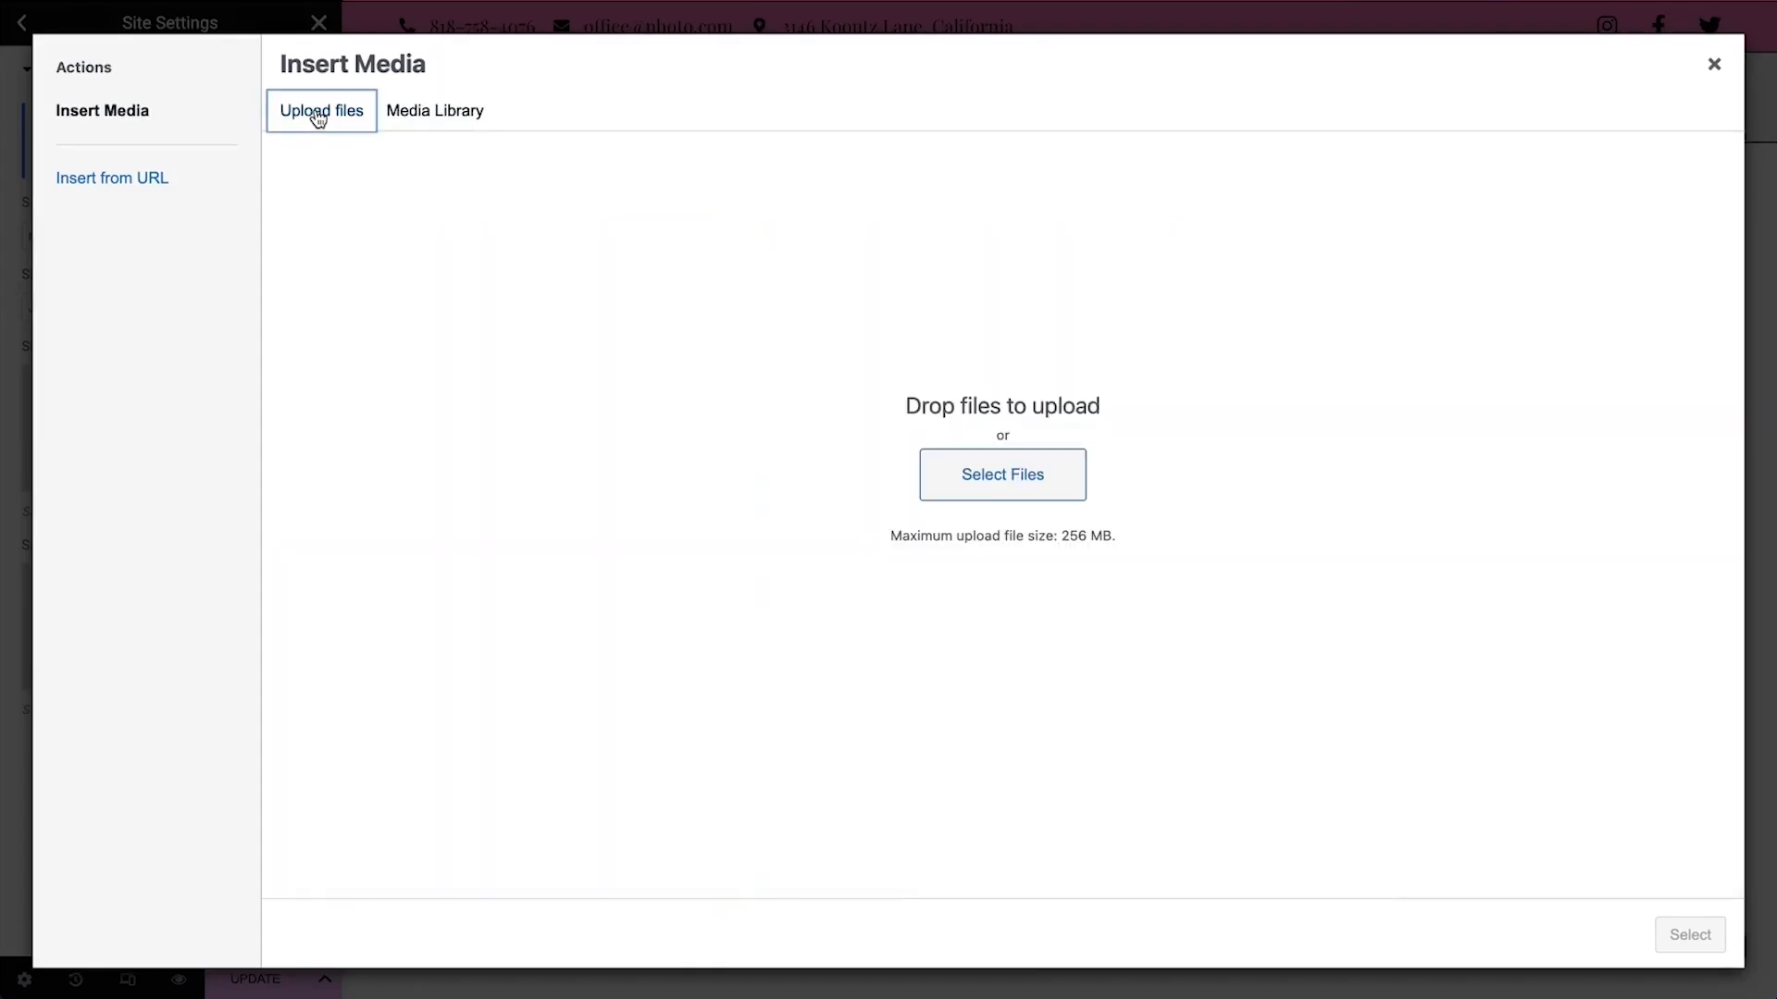
left_click(442, 118)
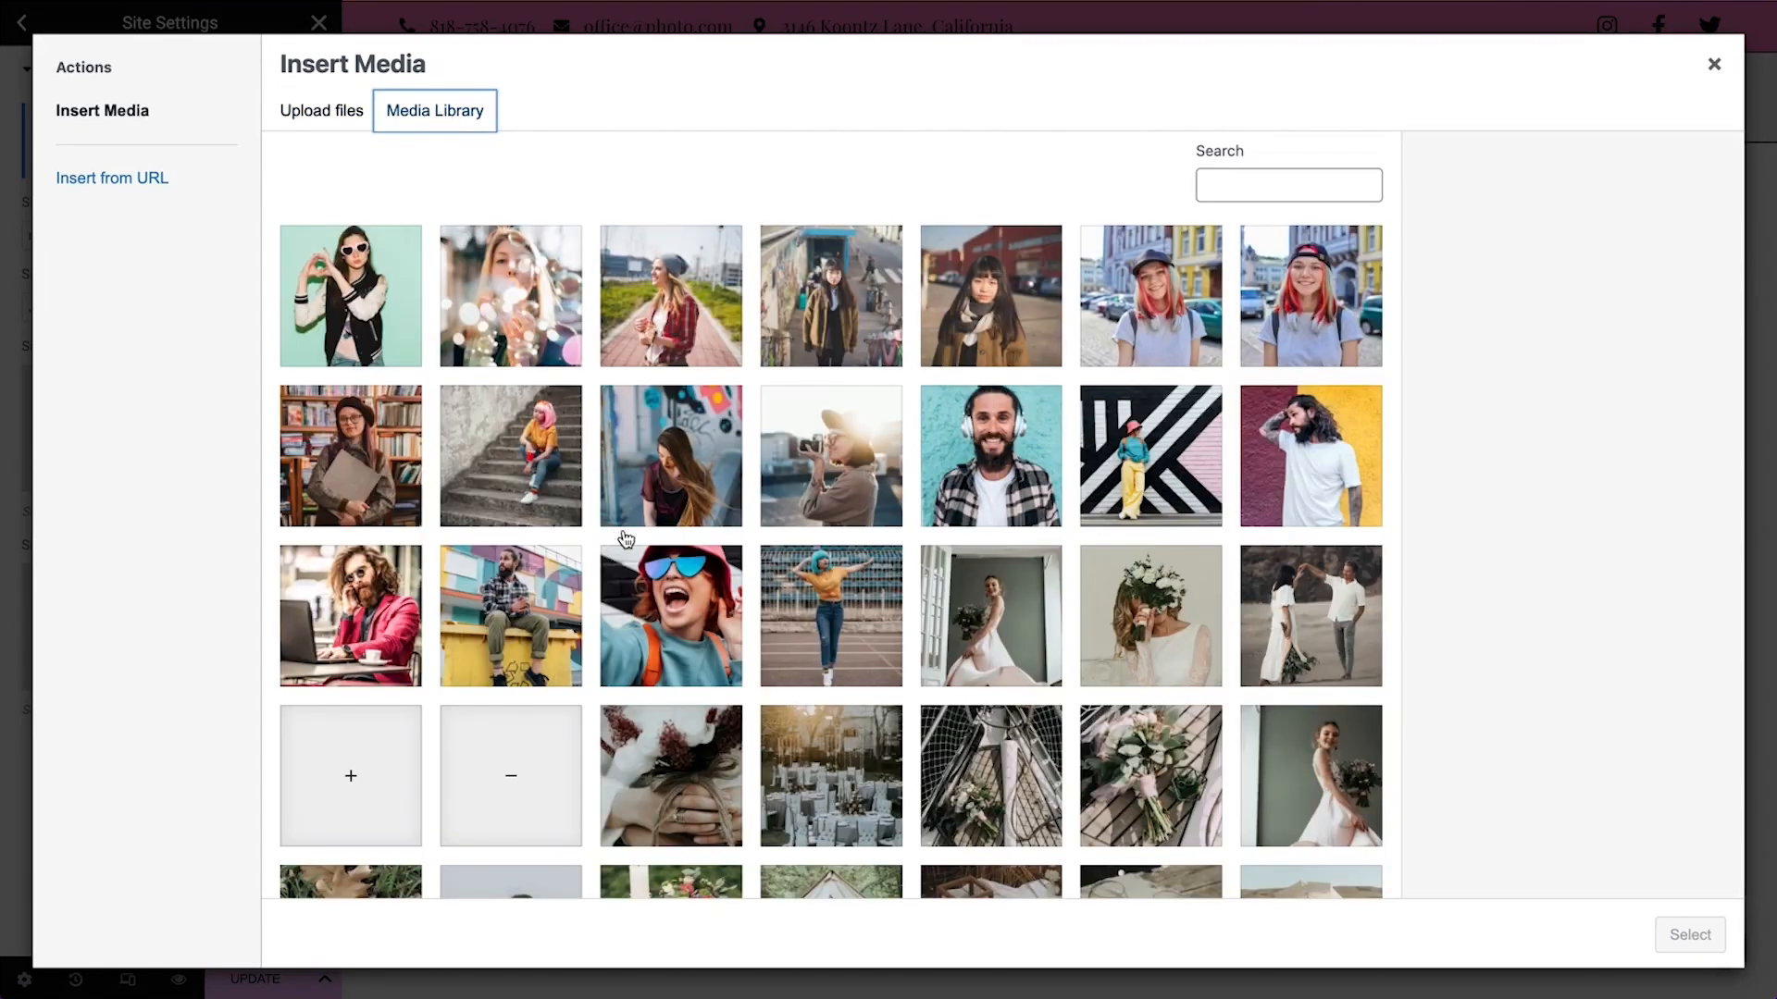
scroll(887, 680, "down", 1)
scroll(887, 680, "down", 10)
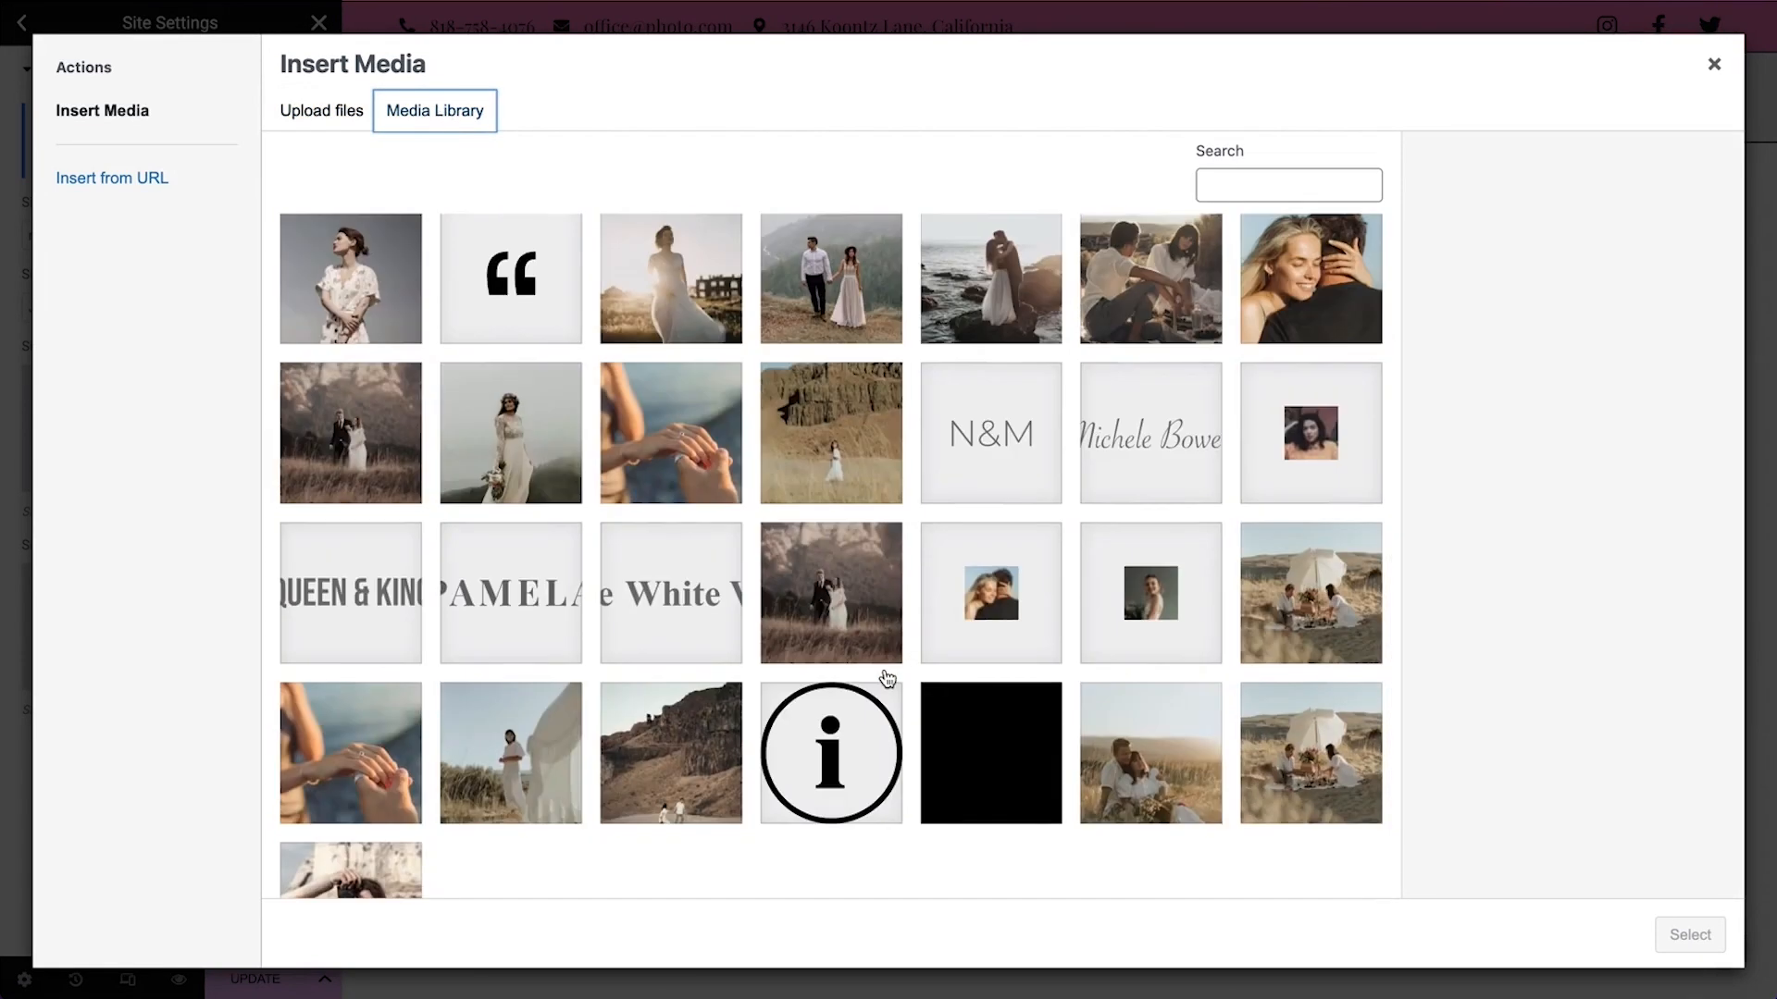
left_click(1119, 454)
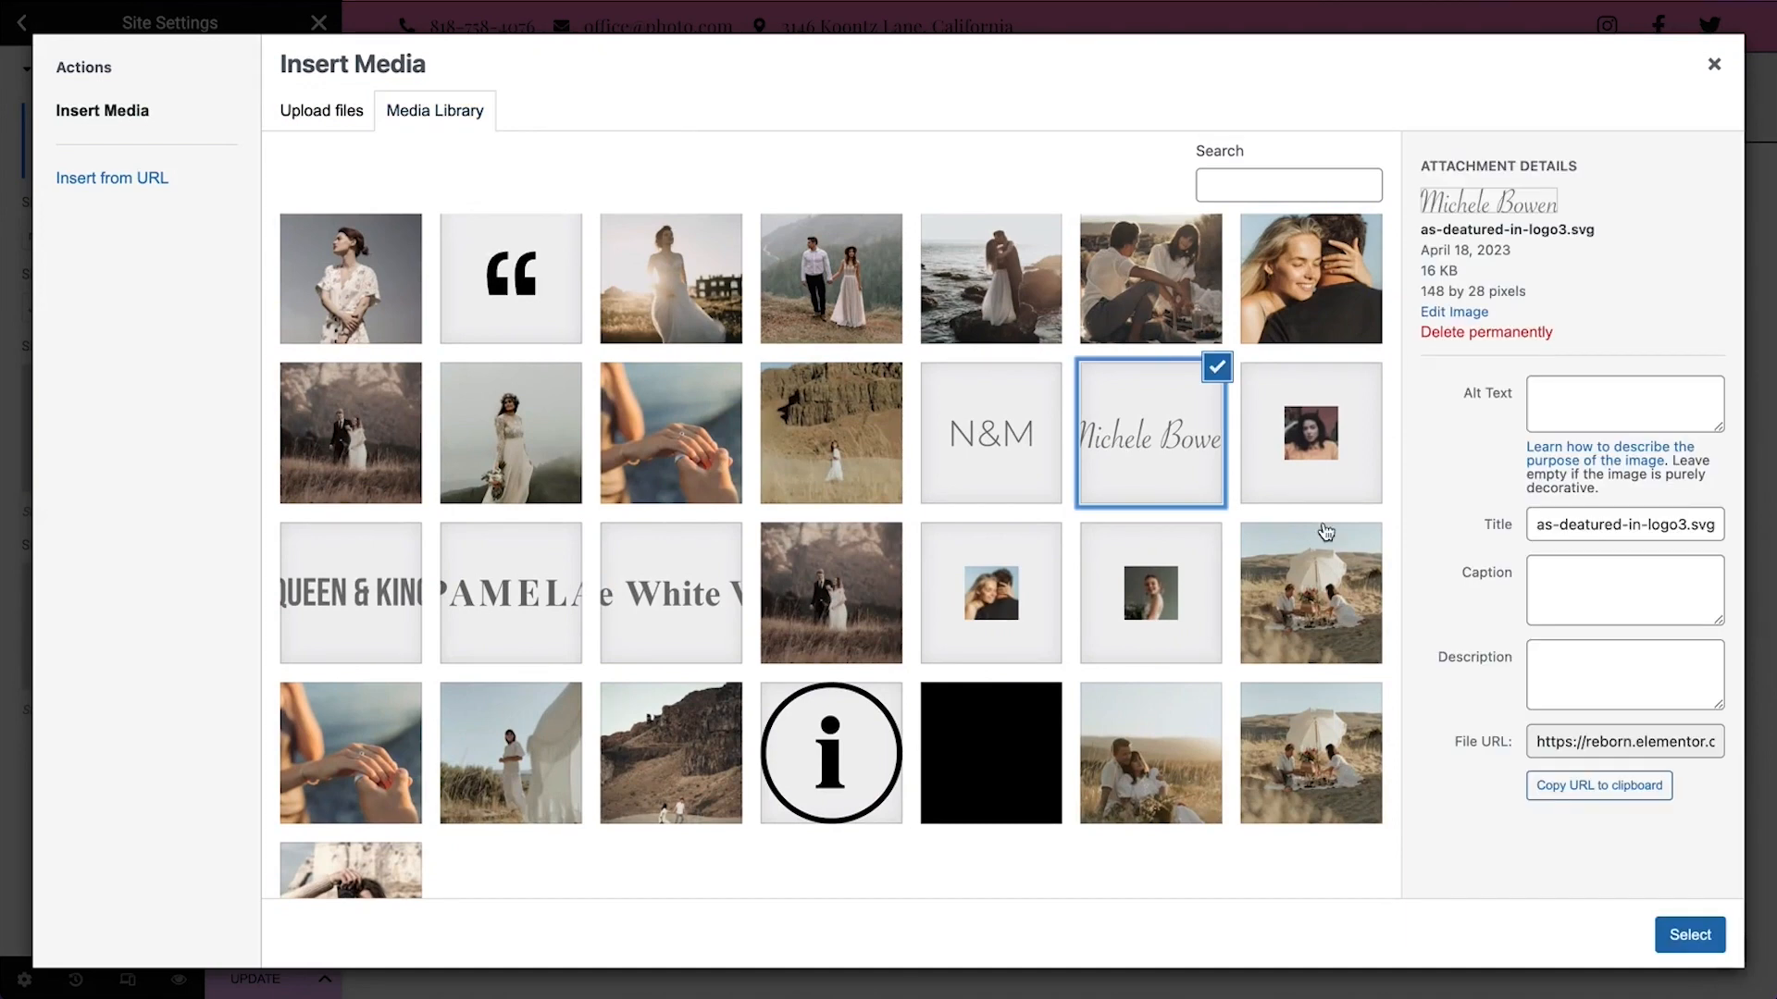
left_click(1690, 934)
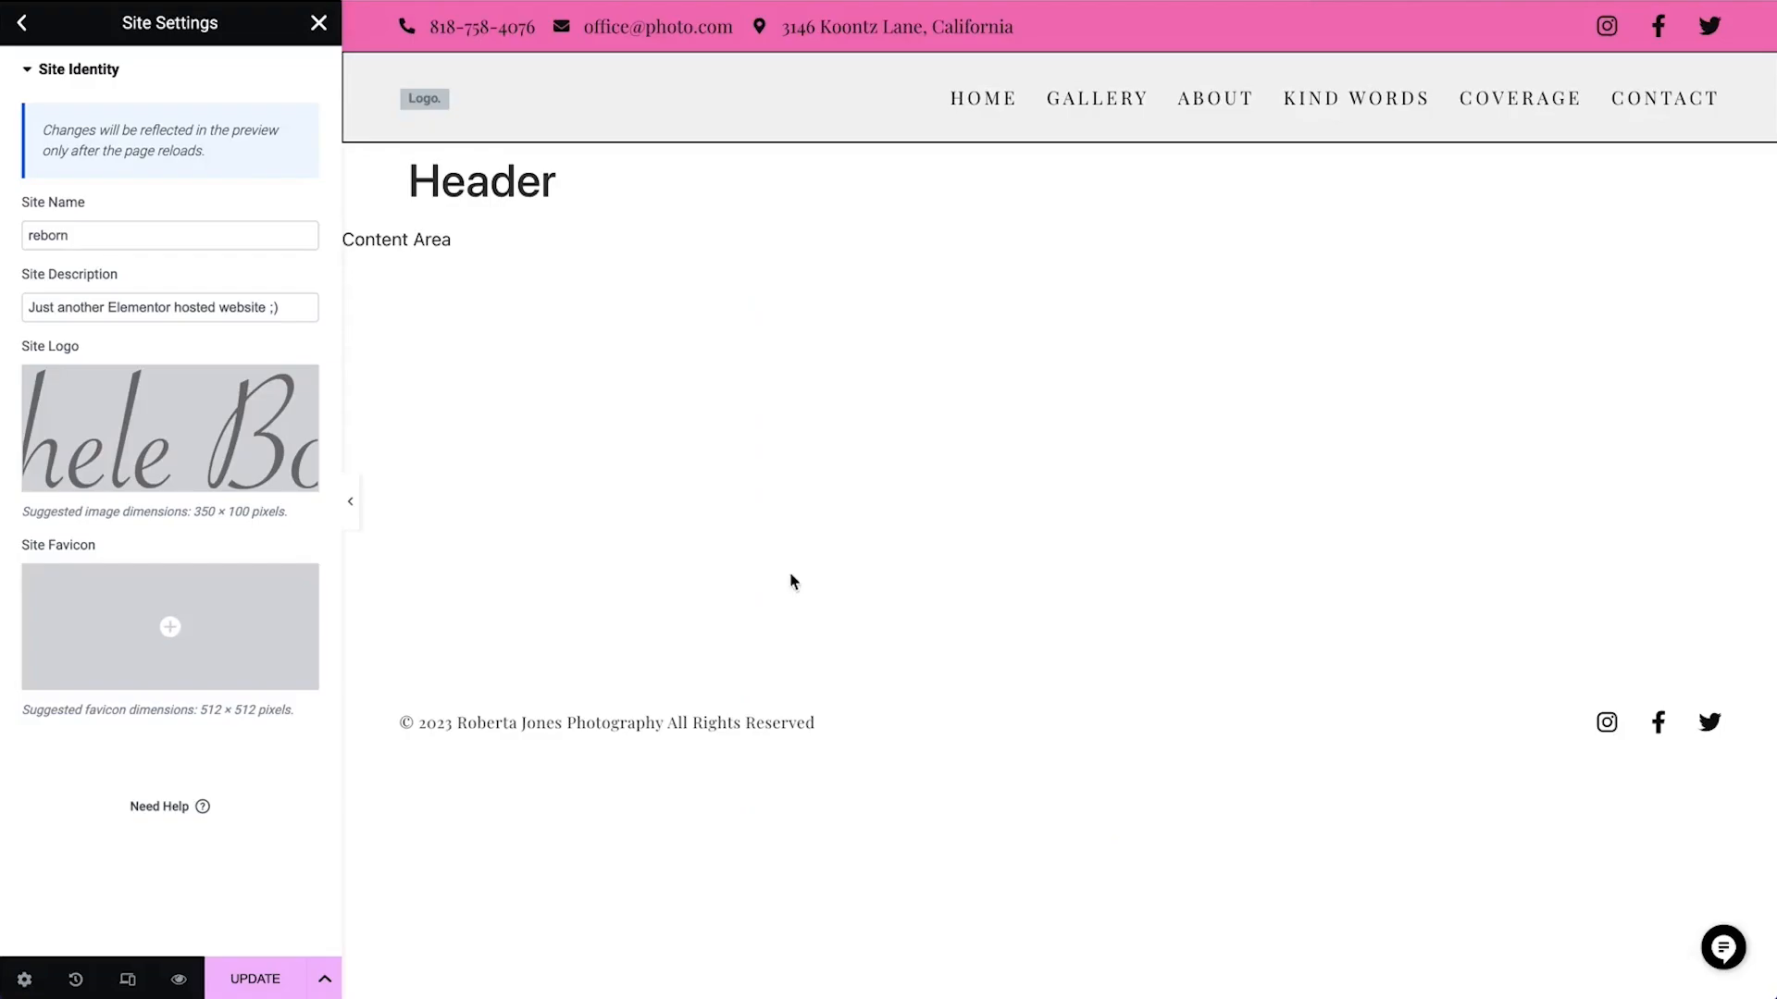
mouse_move(128, 593)
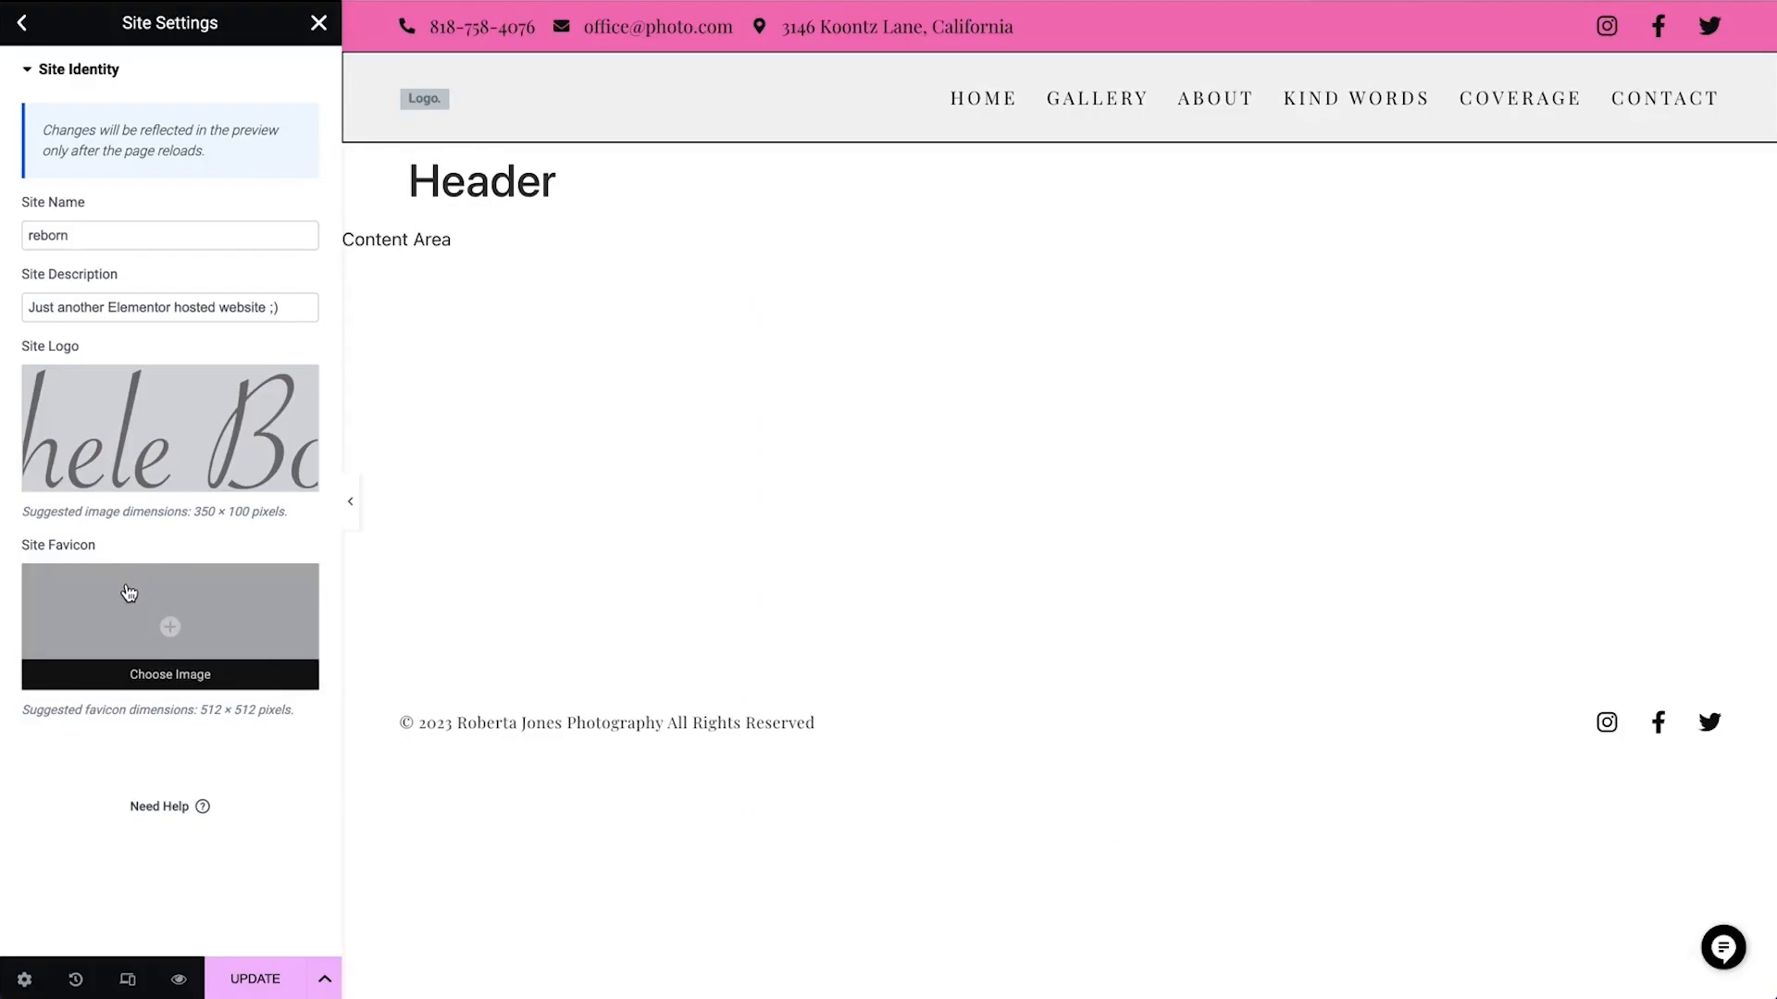
left_click(262, 981)
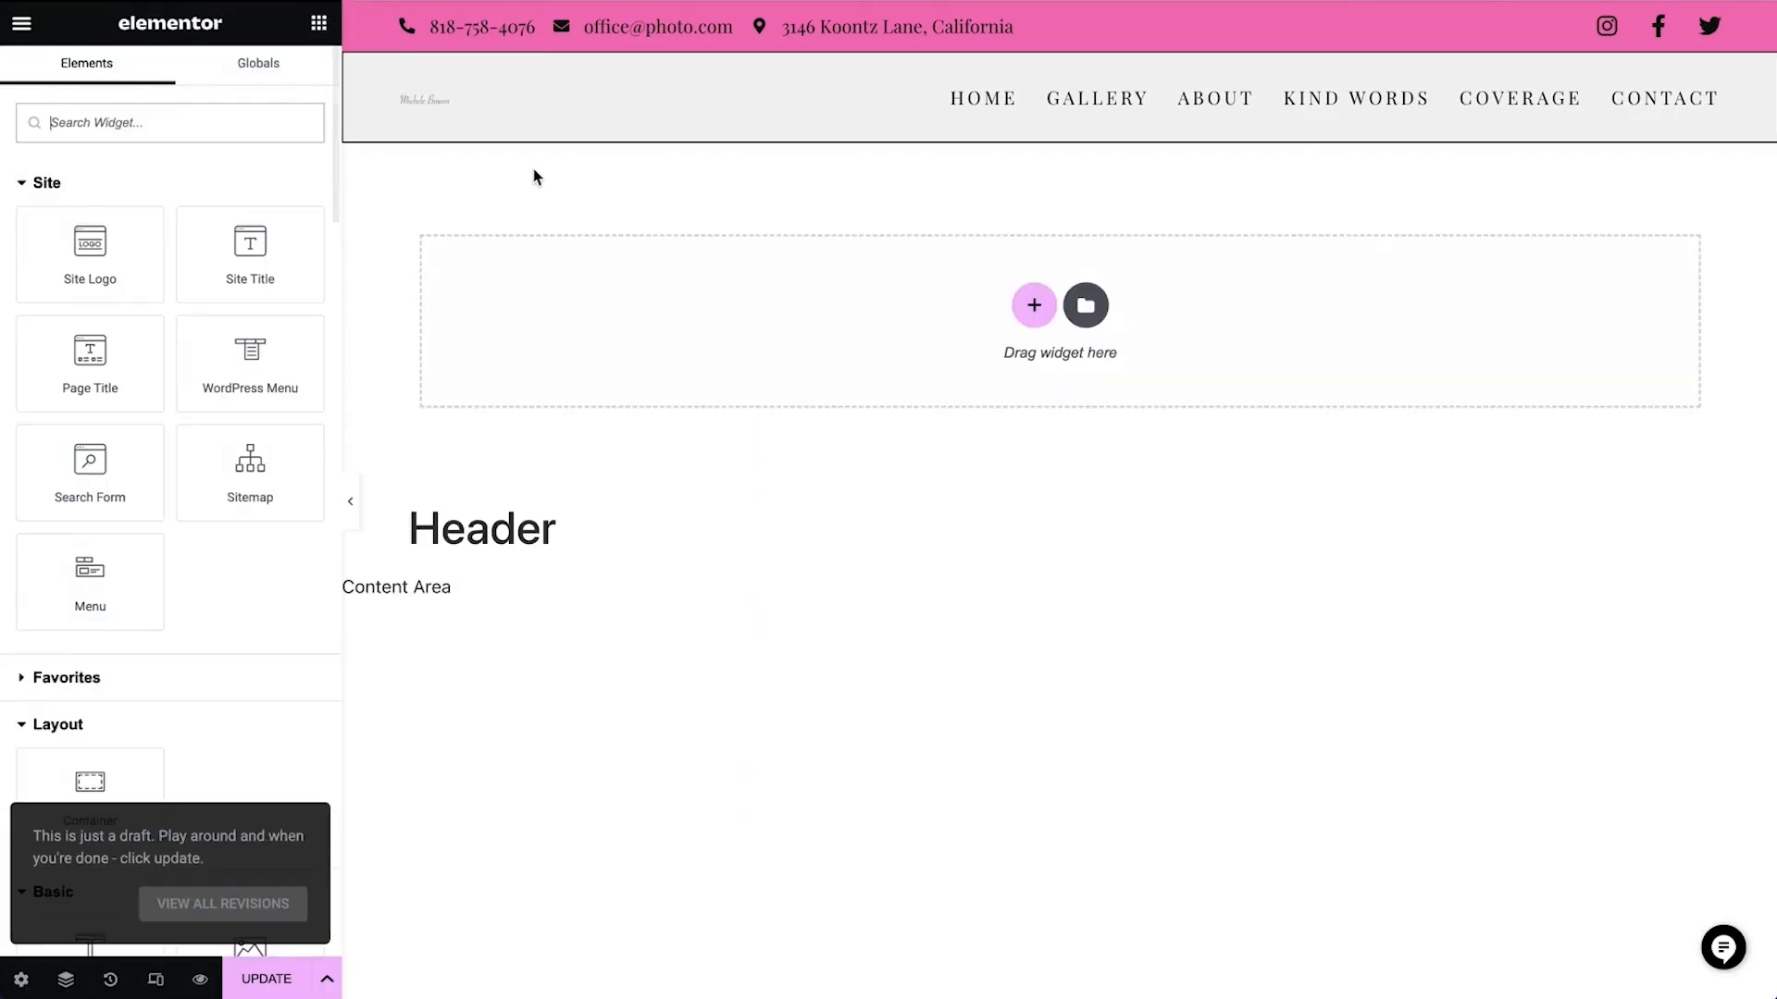
Enlarge the header's site logo to a width of 250 px
mouse_move(431, 102)
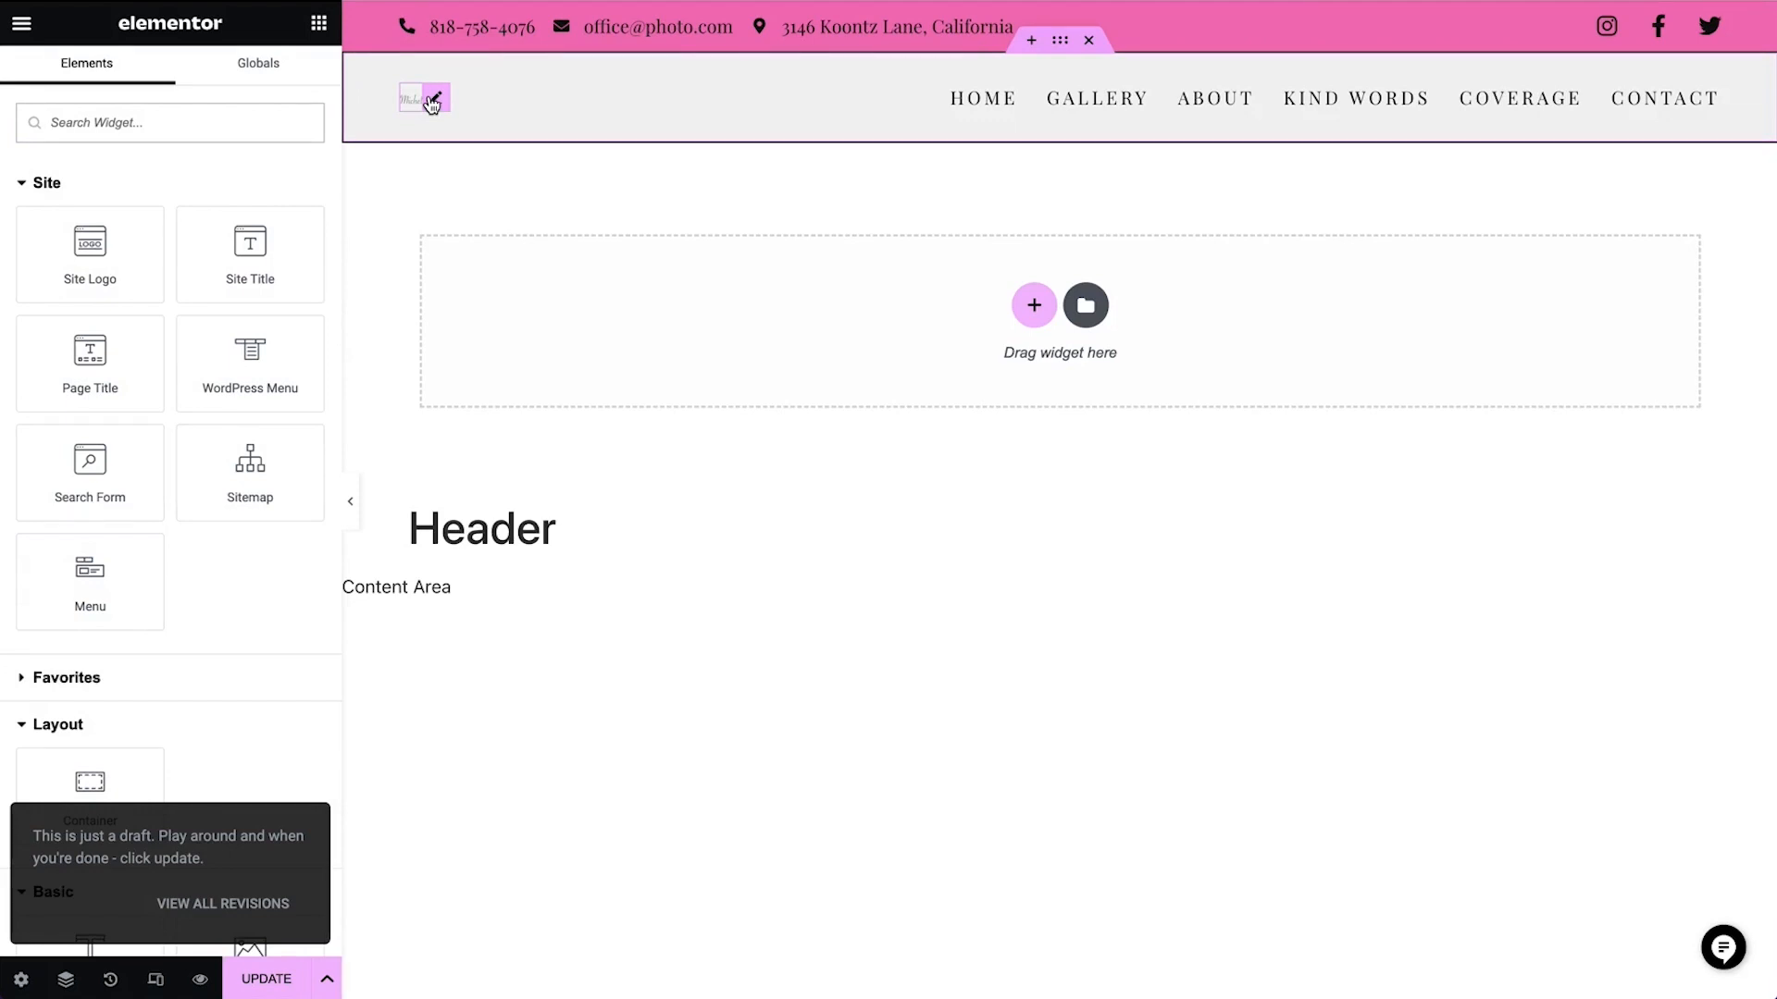
left_click(433, 99)
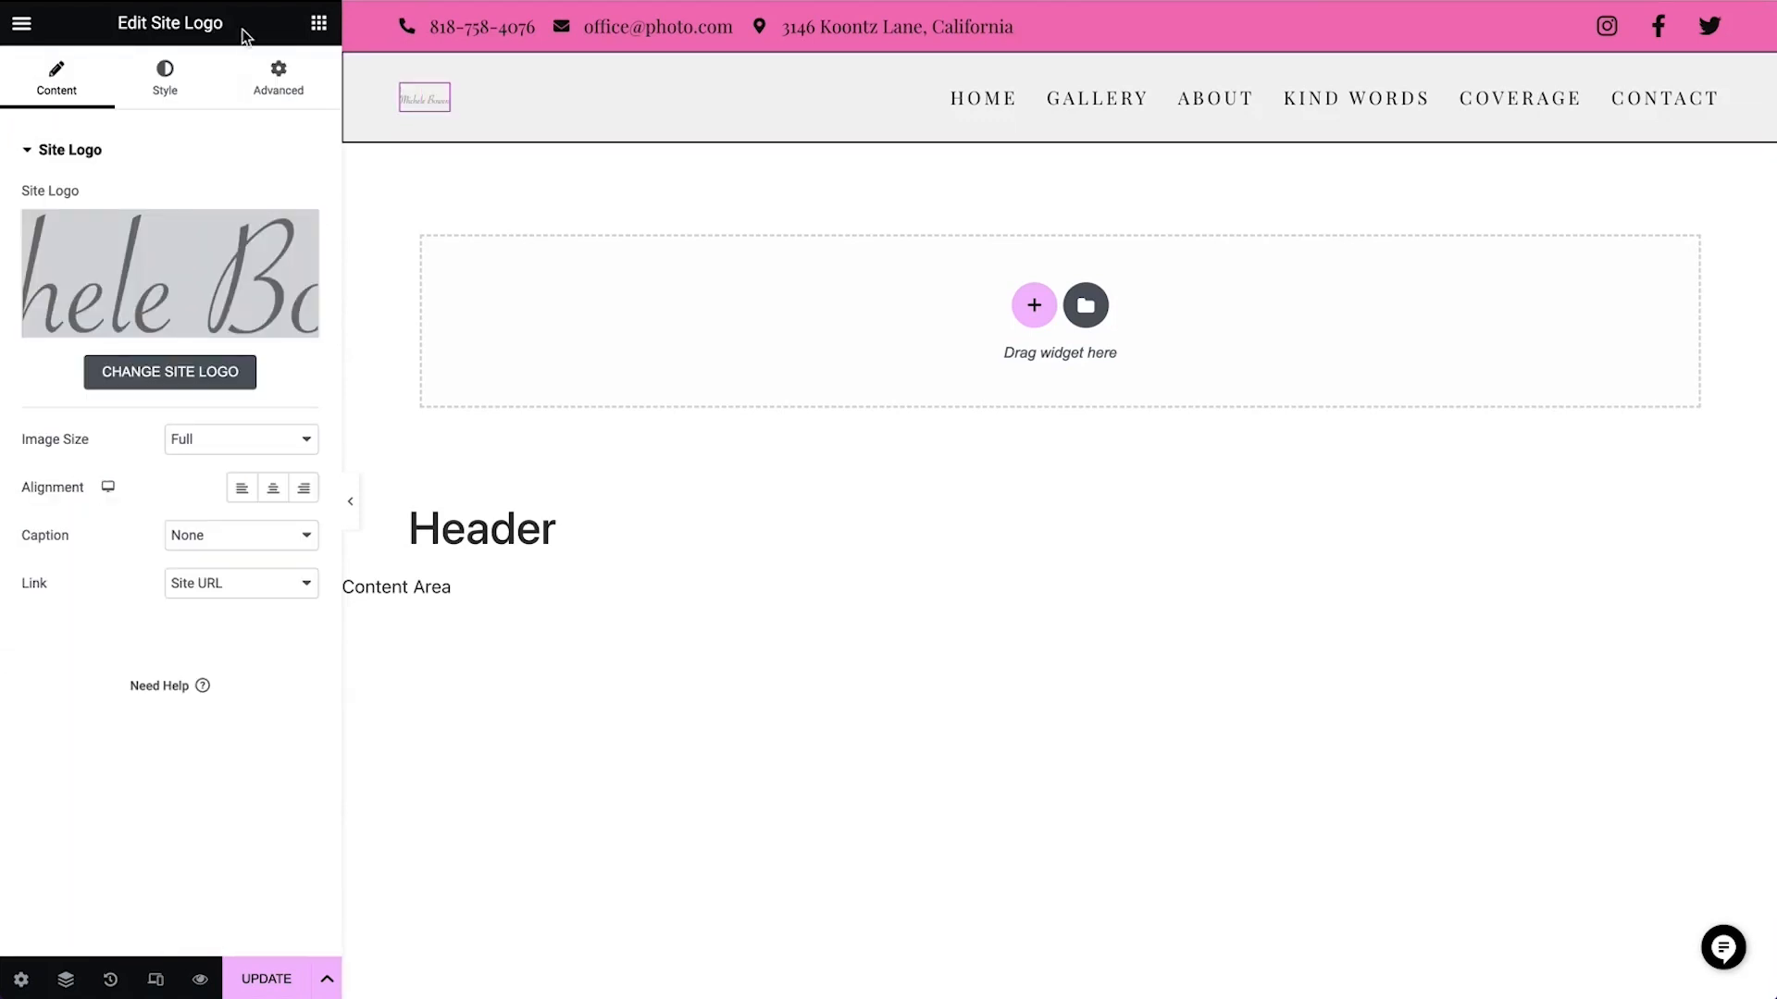
left_click(166, 85)
left_click_drag(33, 228, 55, 231)
mouse_move(500, 114)
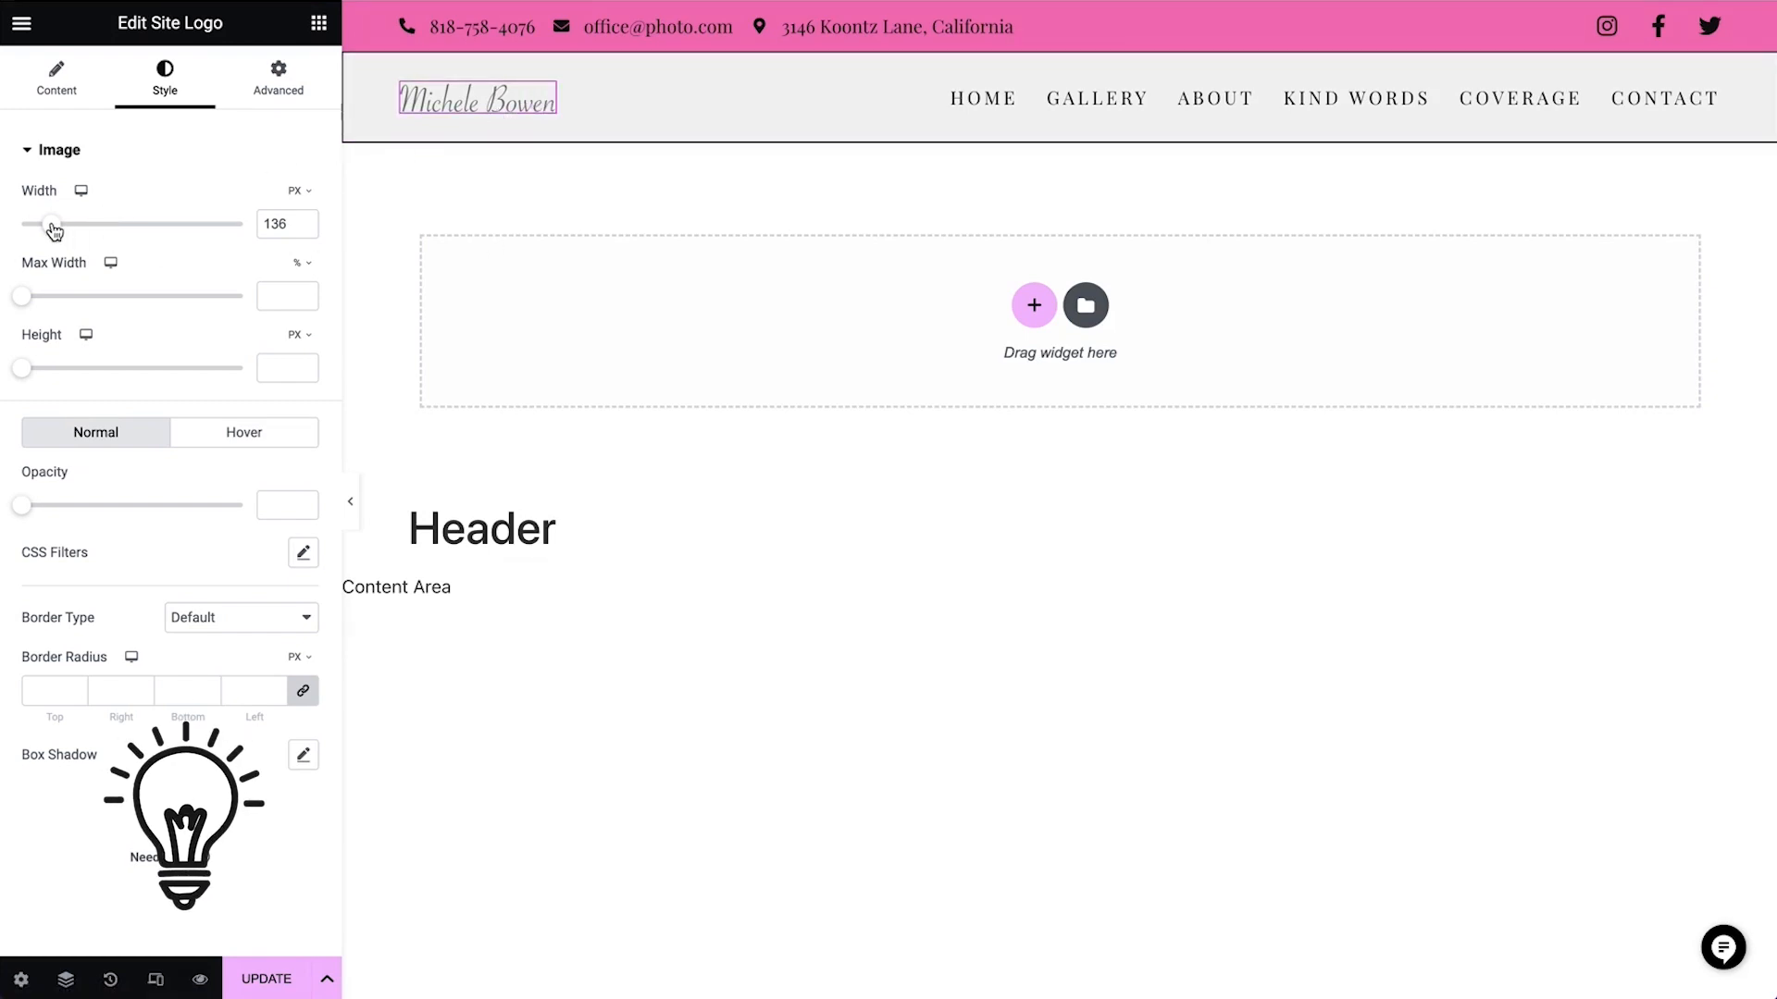
left_click_drag(52, 226, 79, 233)
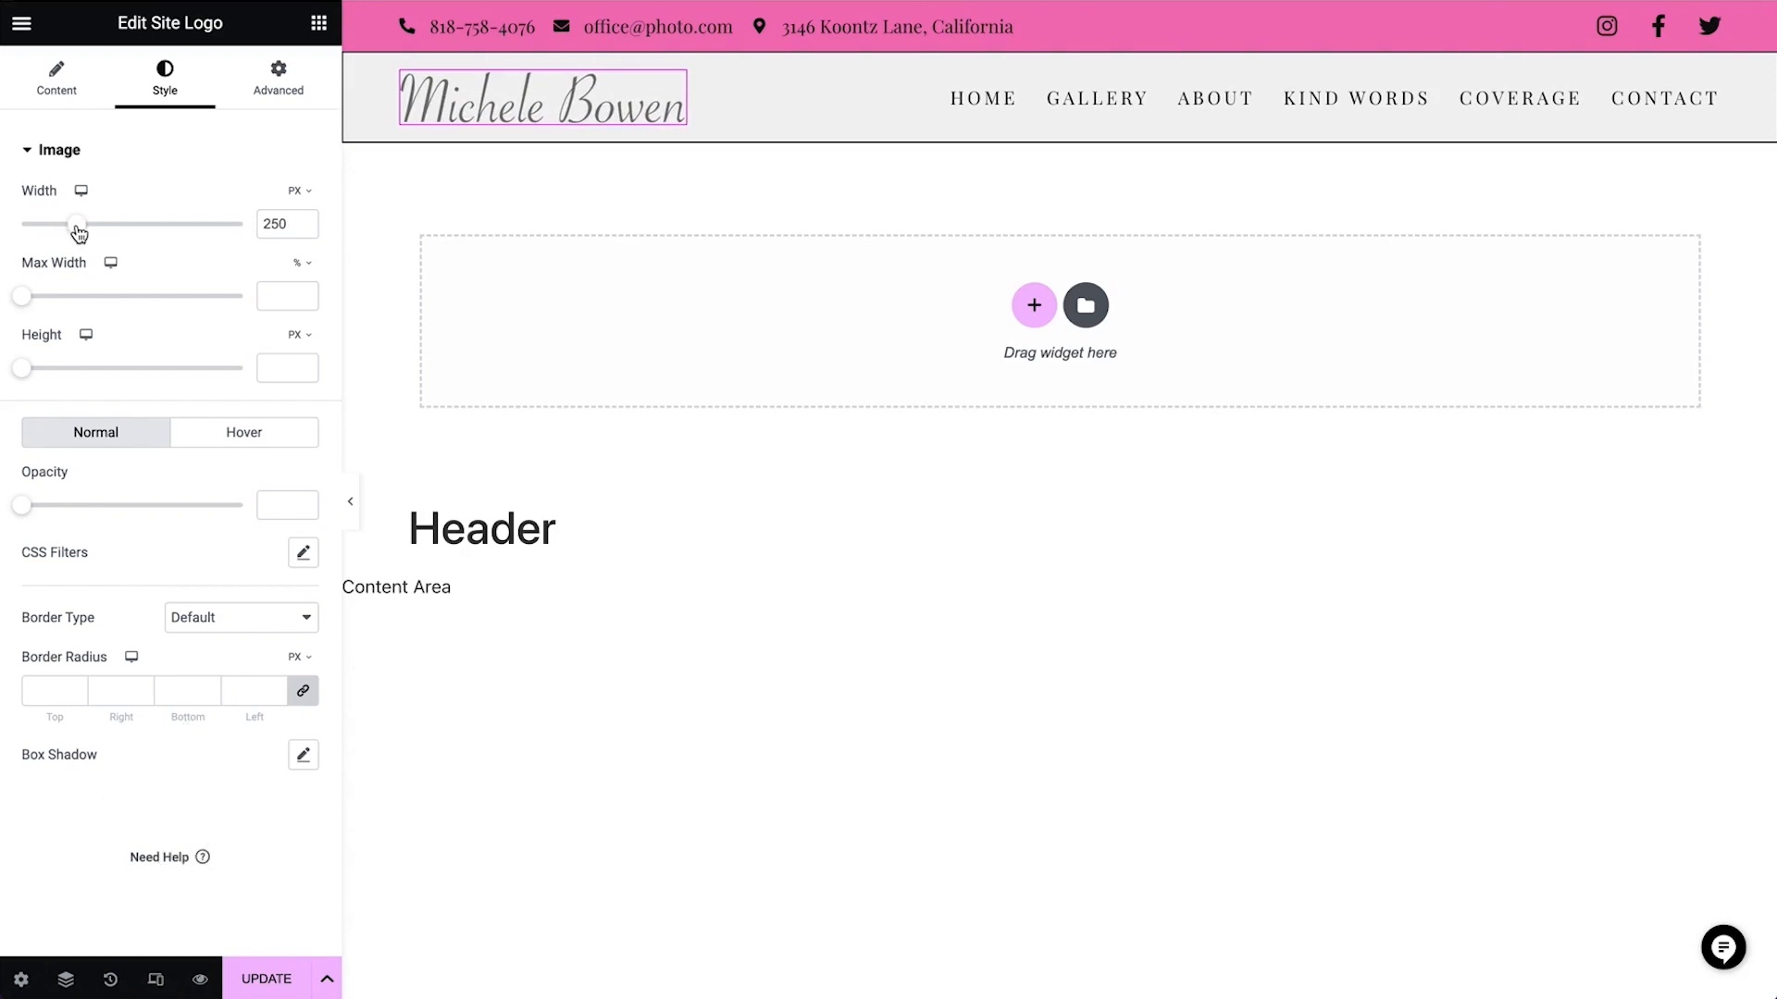
Replace the header's site logo with a Site Title widget placed before the menu
right_click(530, 106)
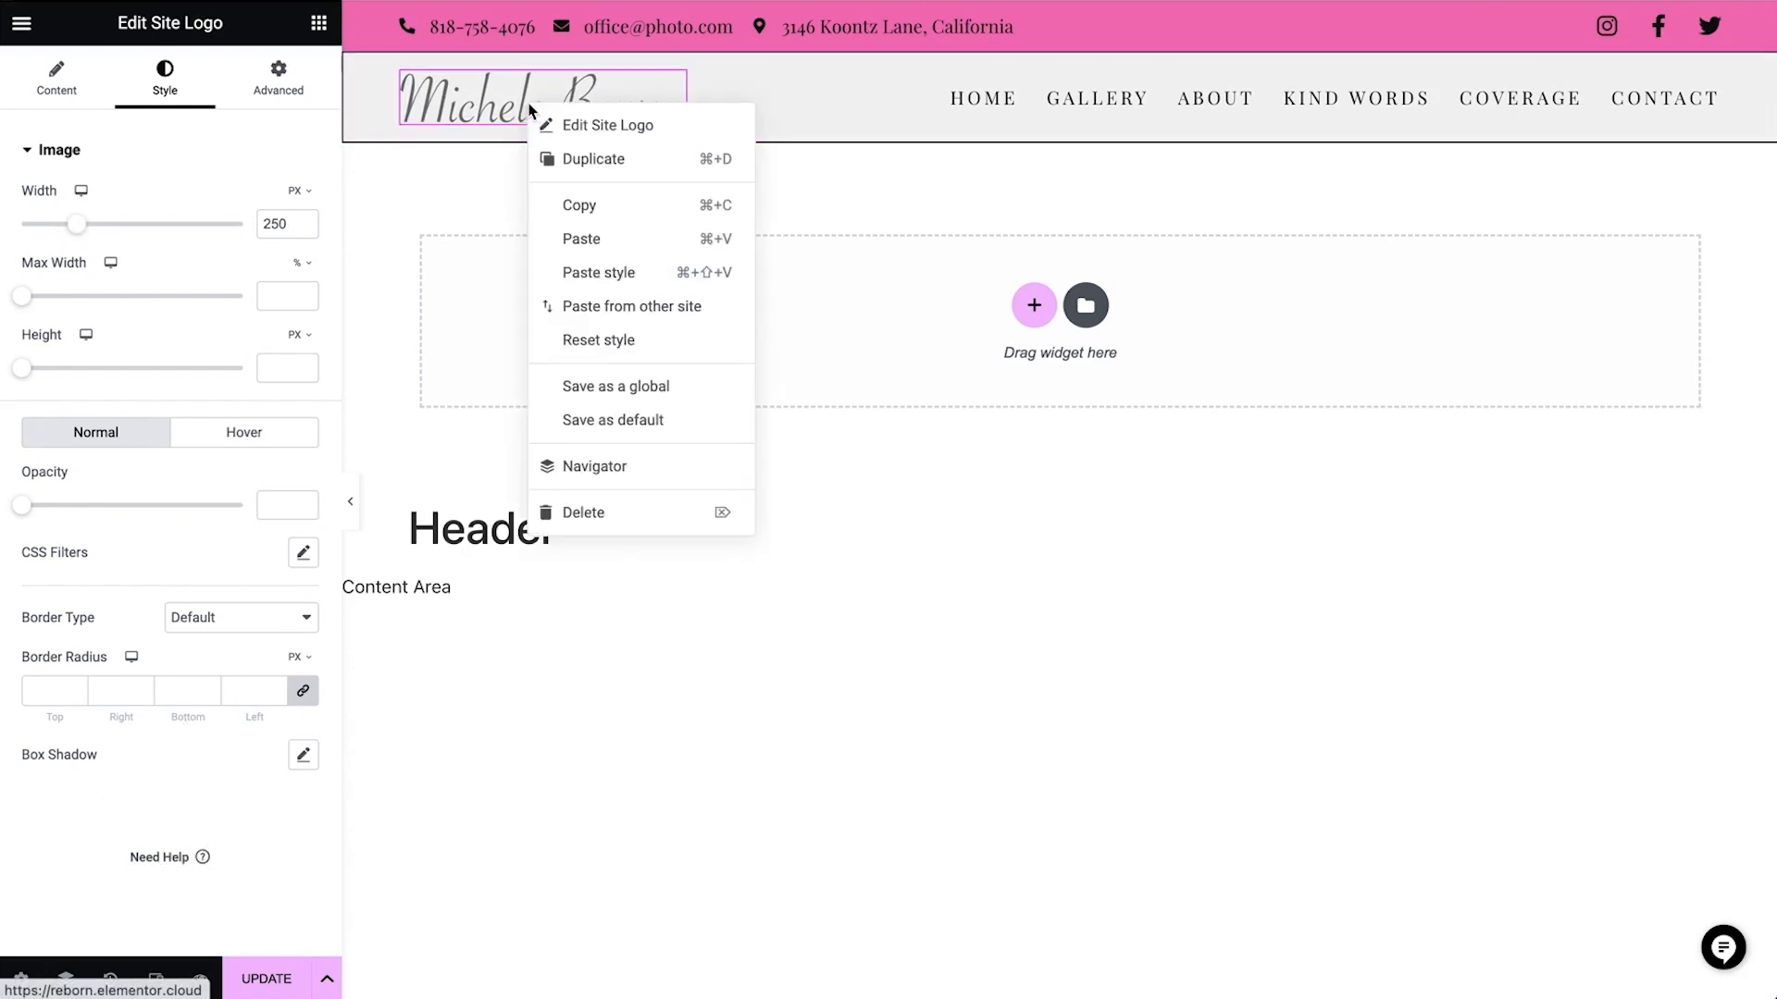
left_click(629, 522)
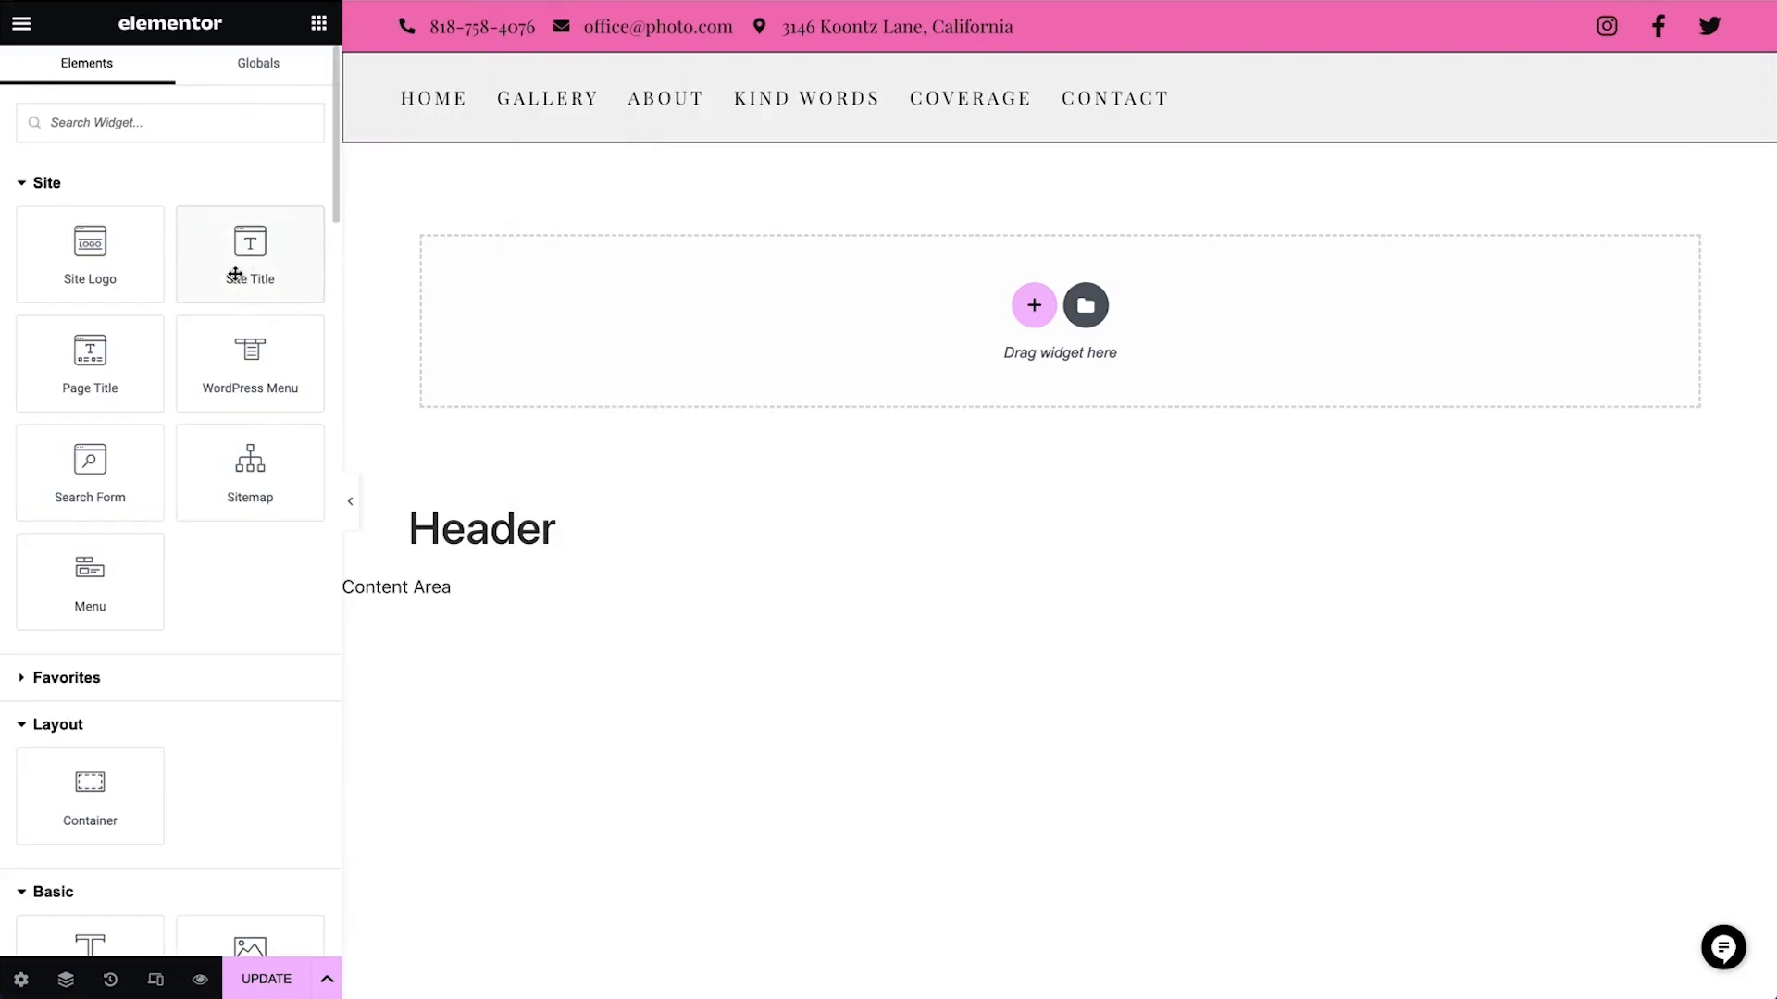
left_click_drag(235, 274, 1158, 93)
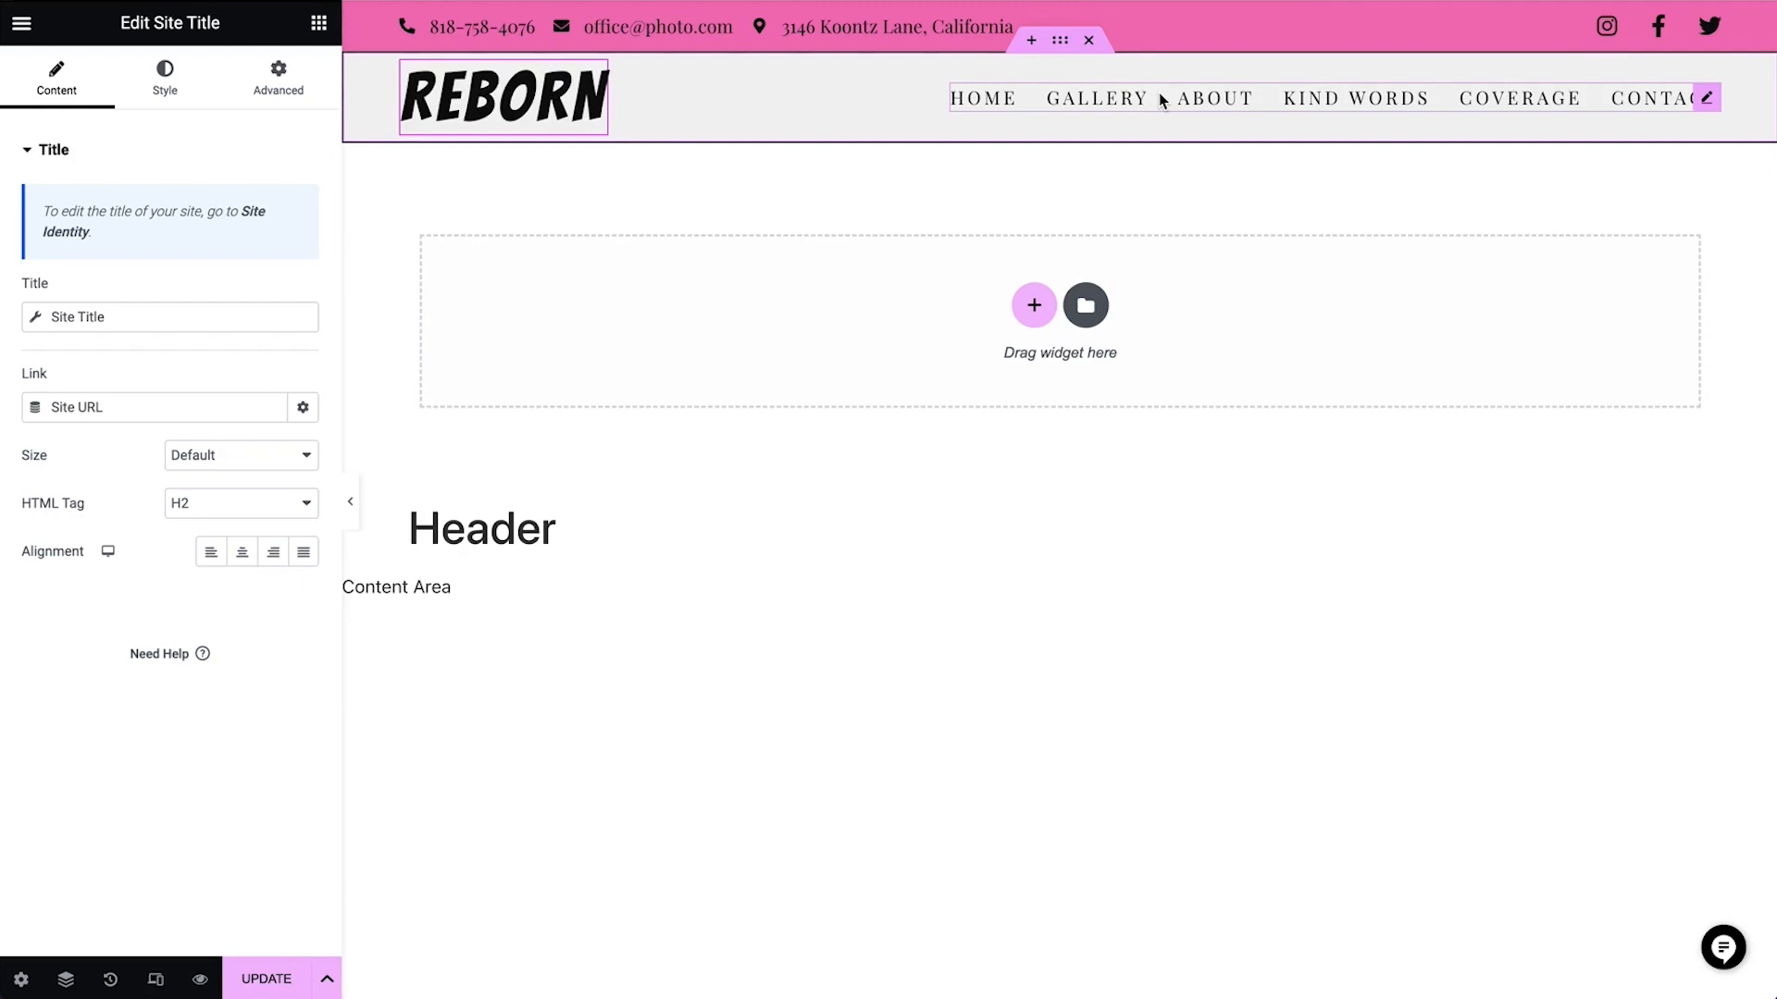
Set the site title's typography to size 30 px, line height 36 px and letter spacing 1 px, then return to its content settings
left_click(175, 92)
left_click(303, 248)
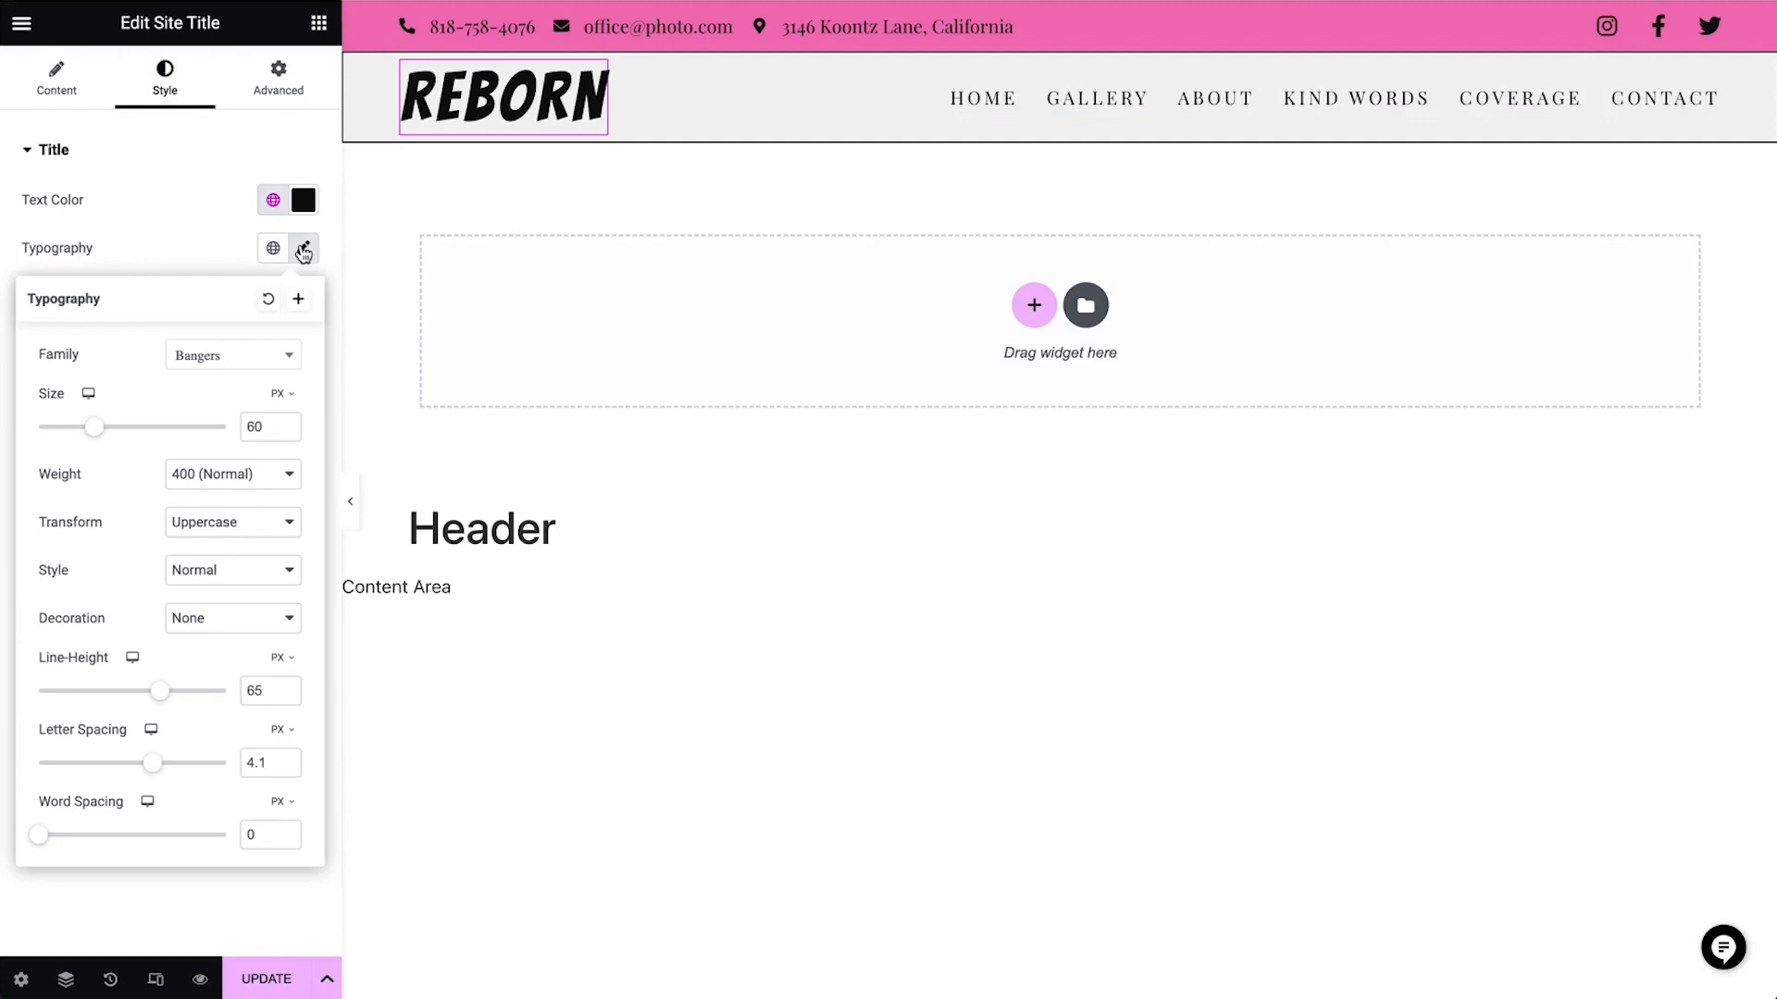
left_click_drag(103, 431, 69, 437)
left_click_drag(163, 691, 107, 697)
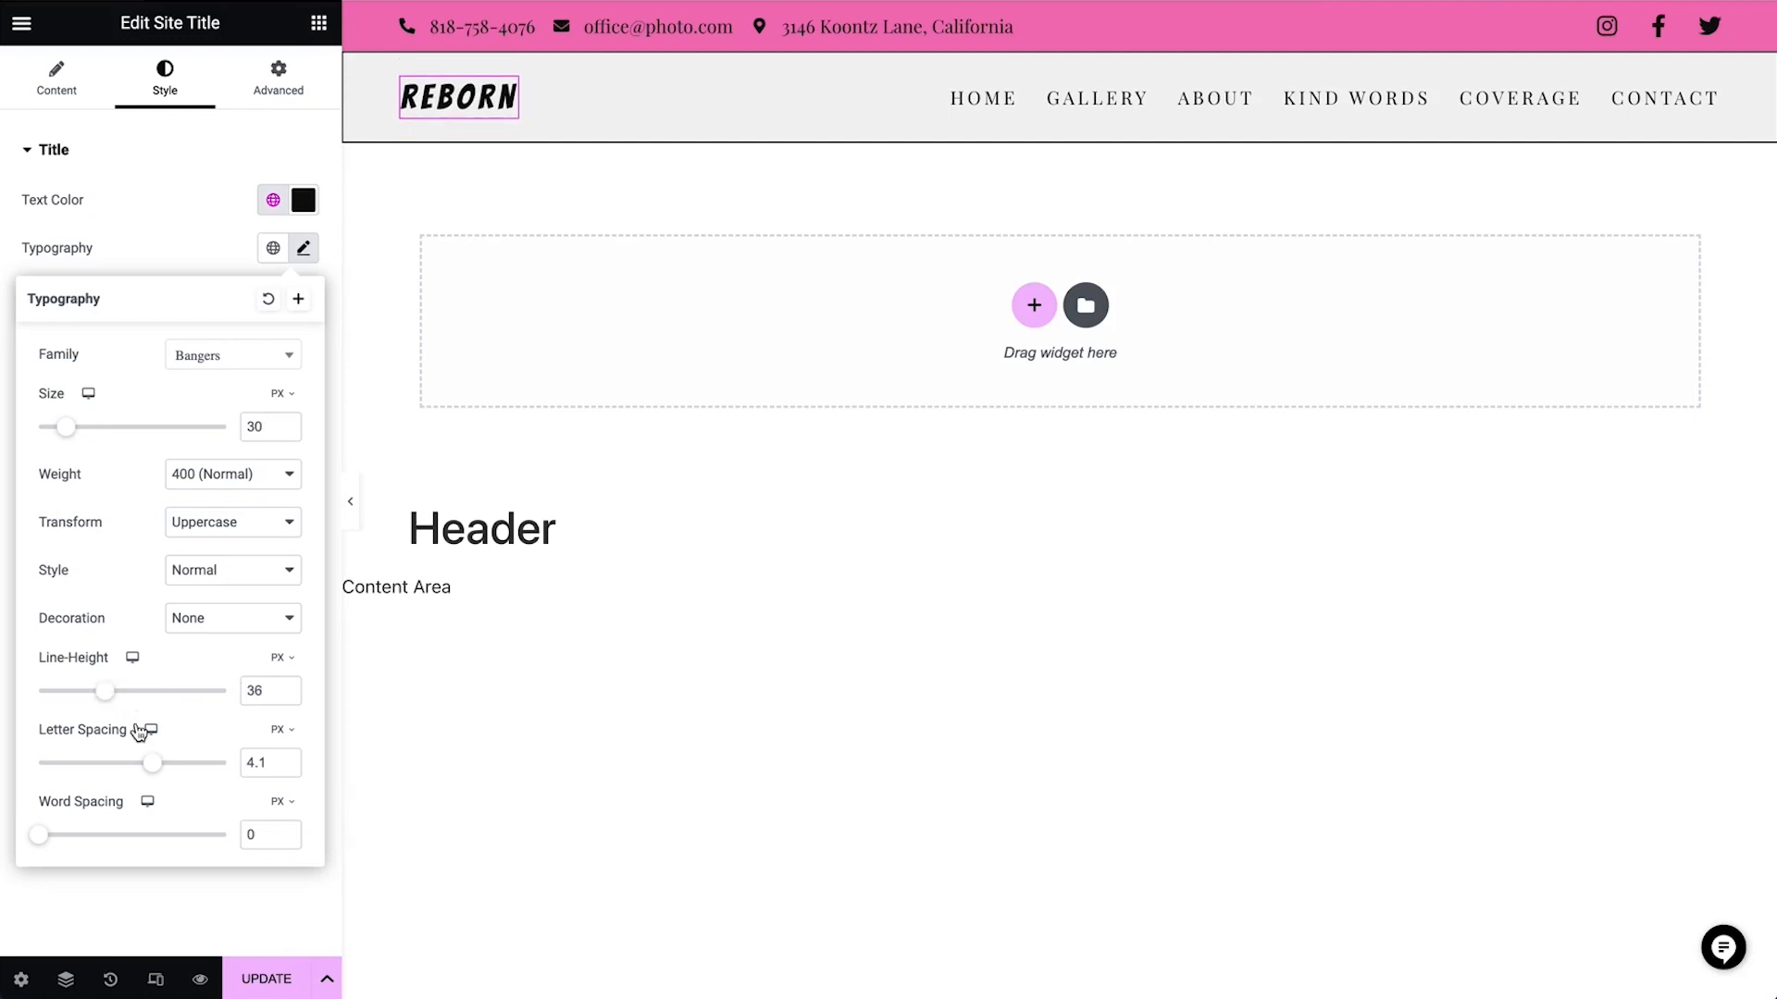
left_click_drag(153, 764, 118, 768)
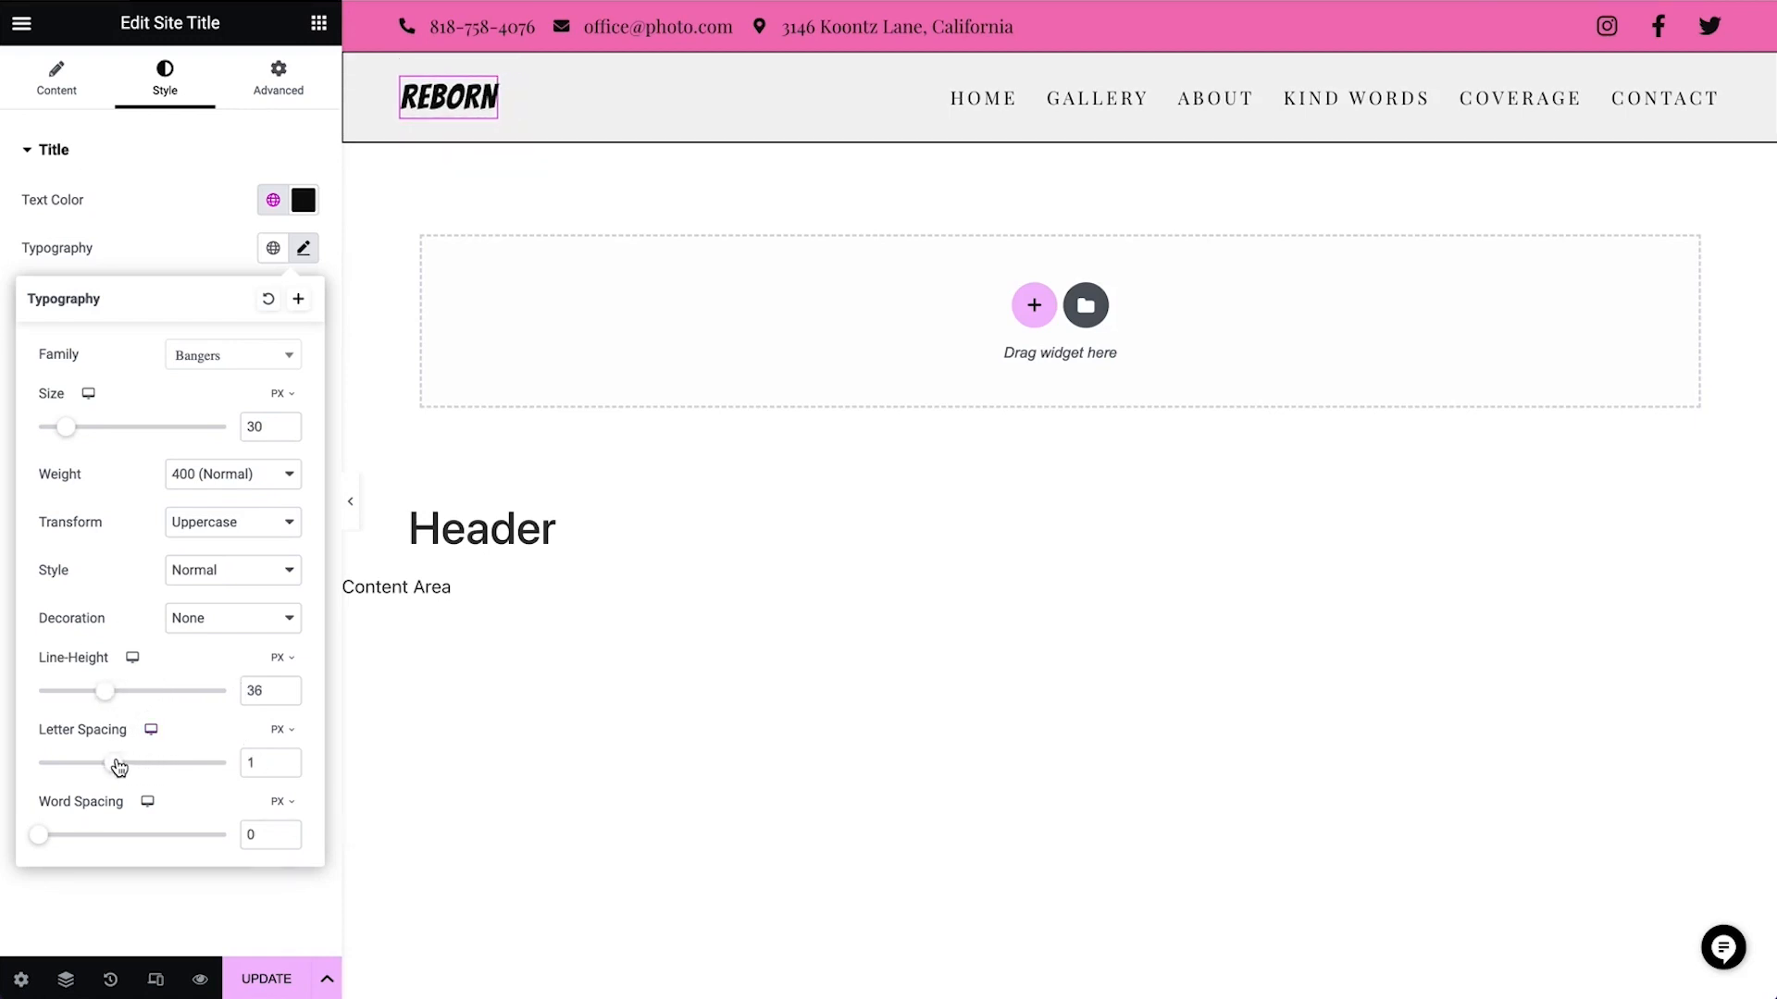
left_click(56, 76)
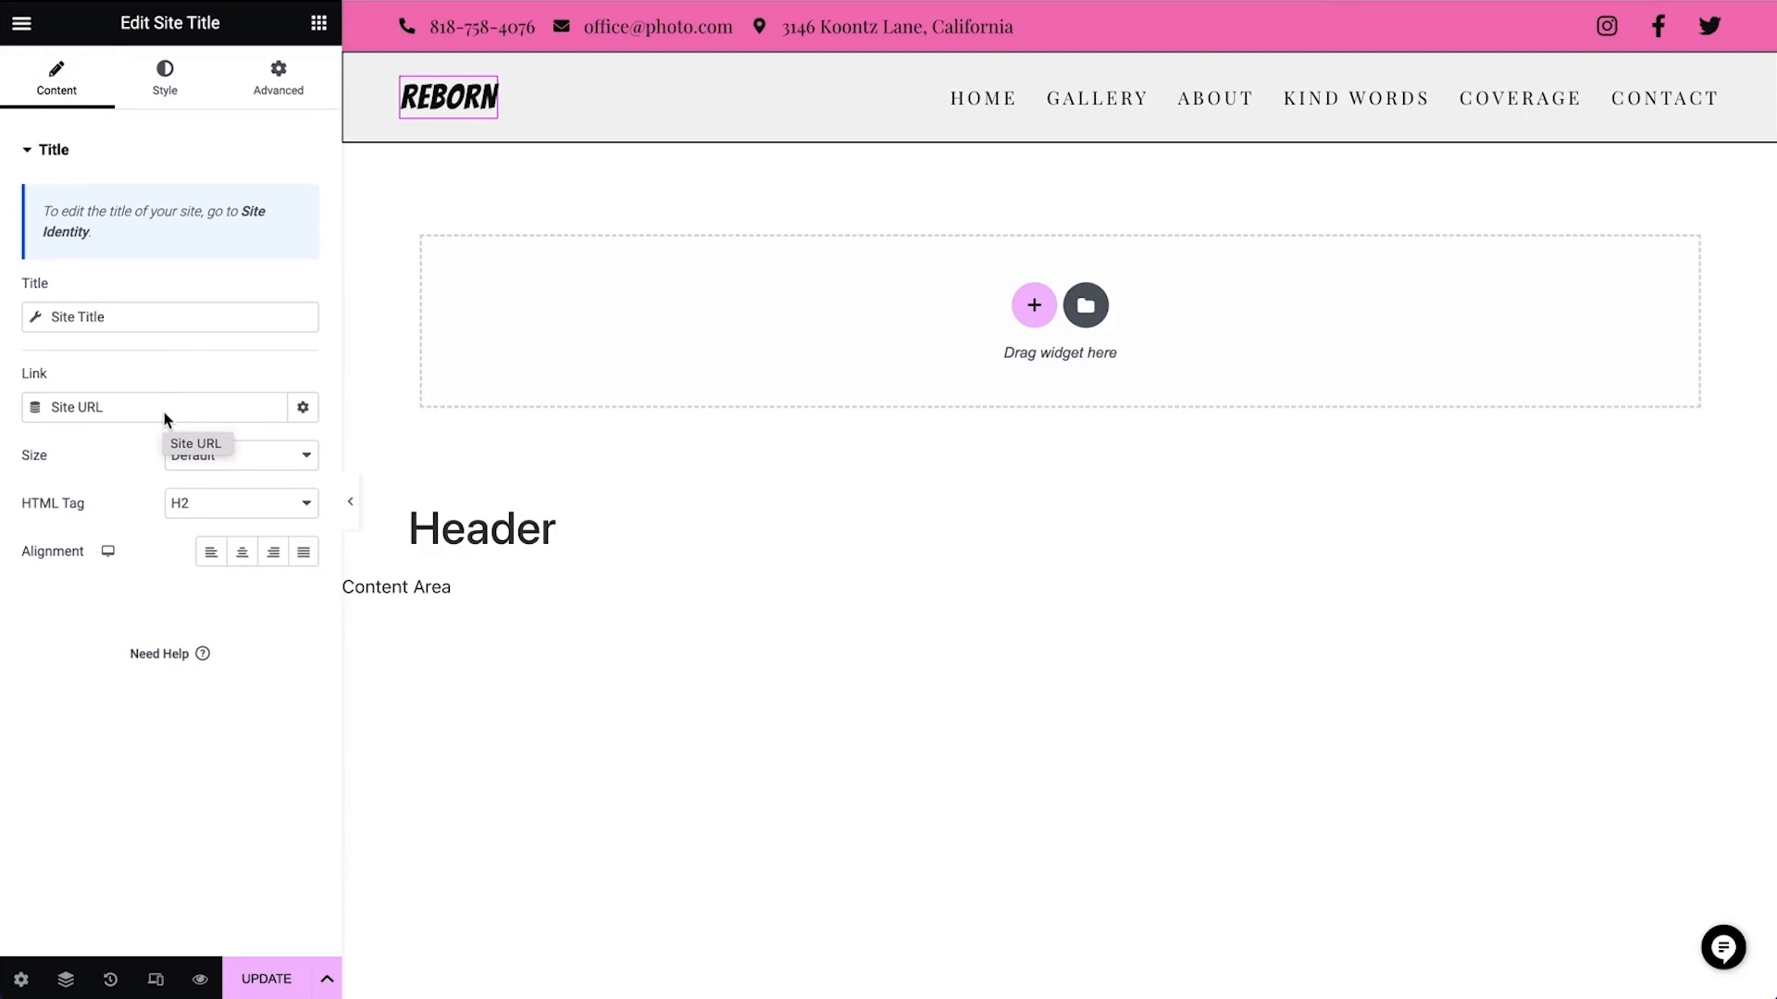
Open the Menus screen from the header's menu widget and create a new menu named Demo Menu
left_click(995, 105)
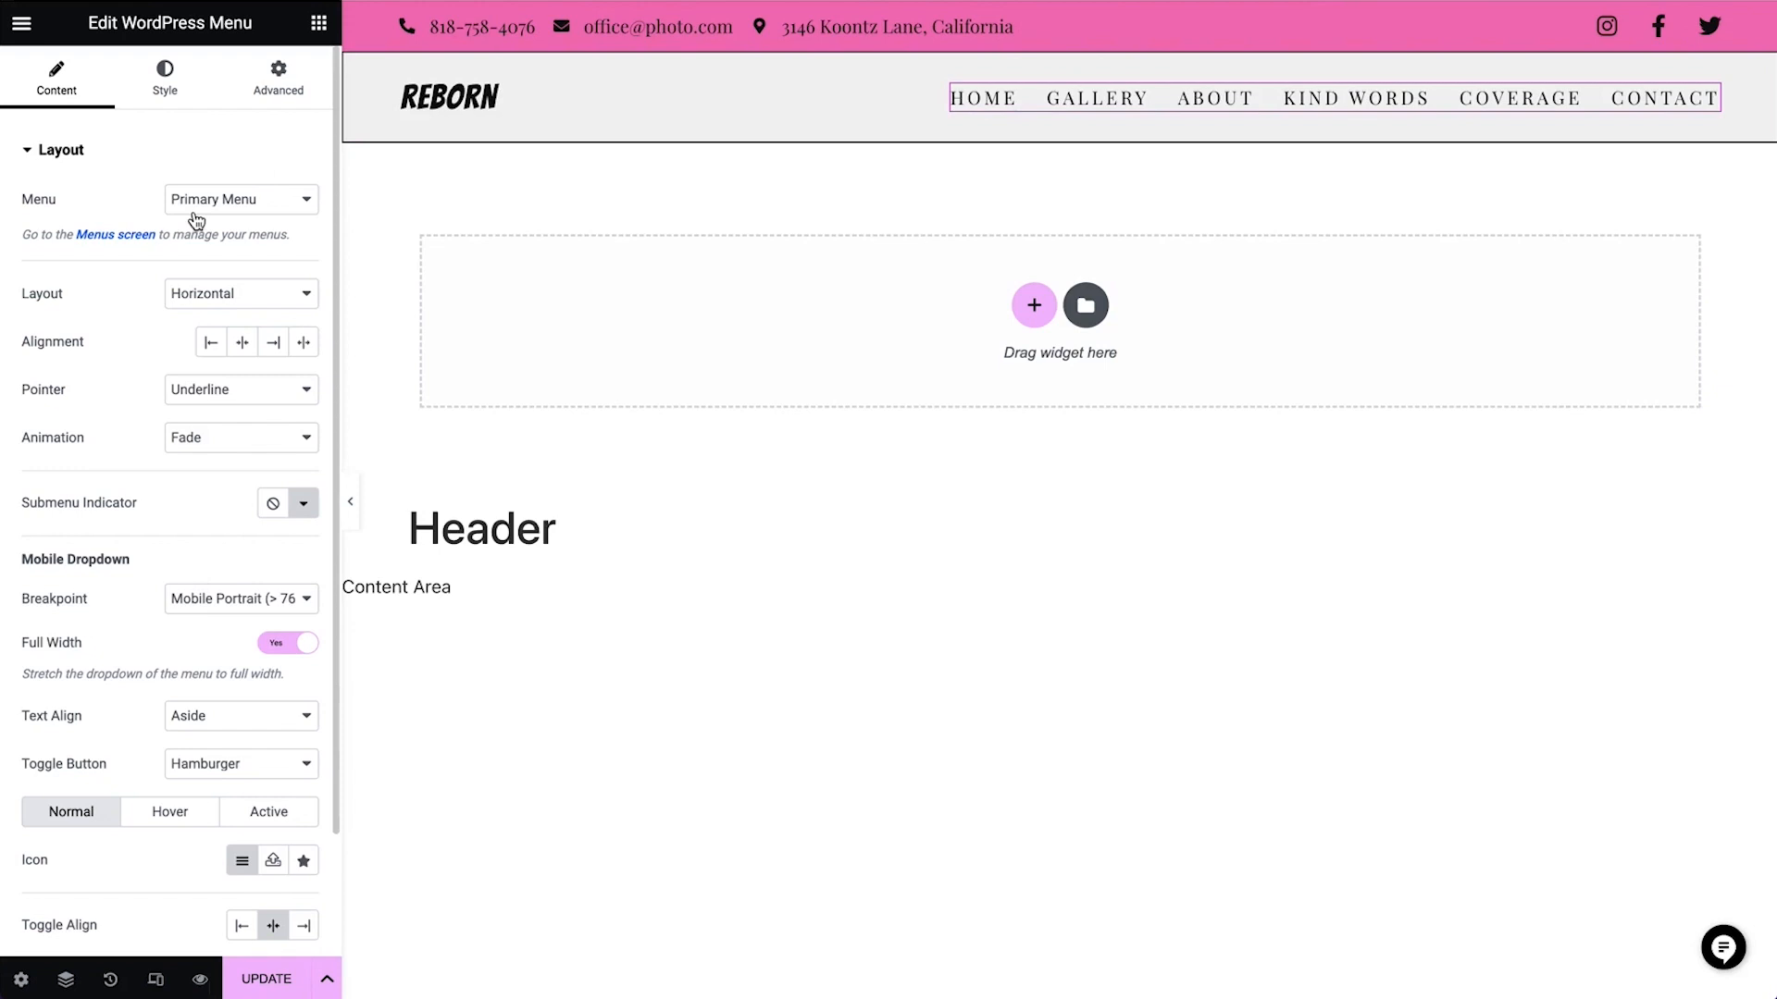
left_click(116, 236)
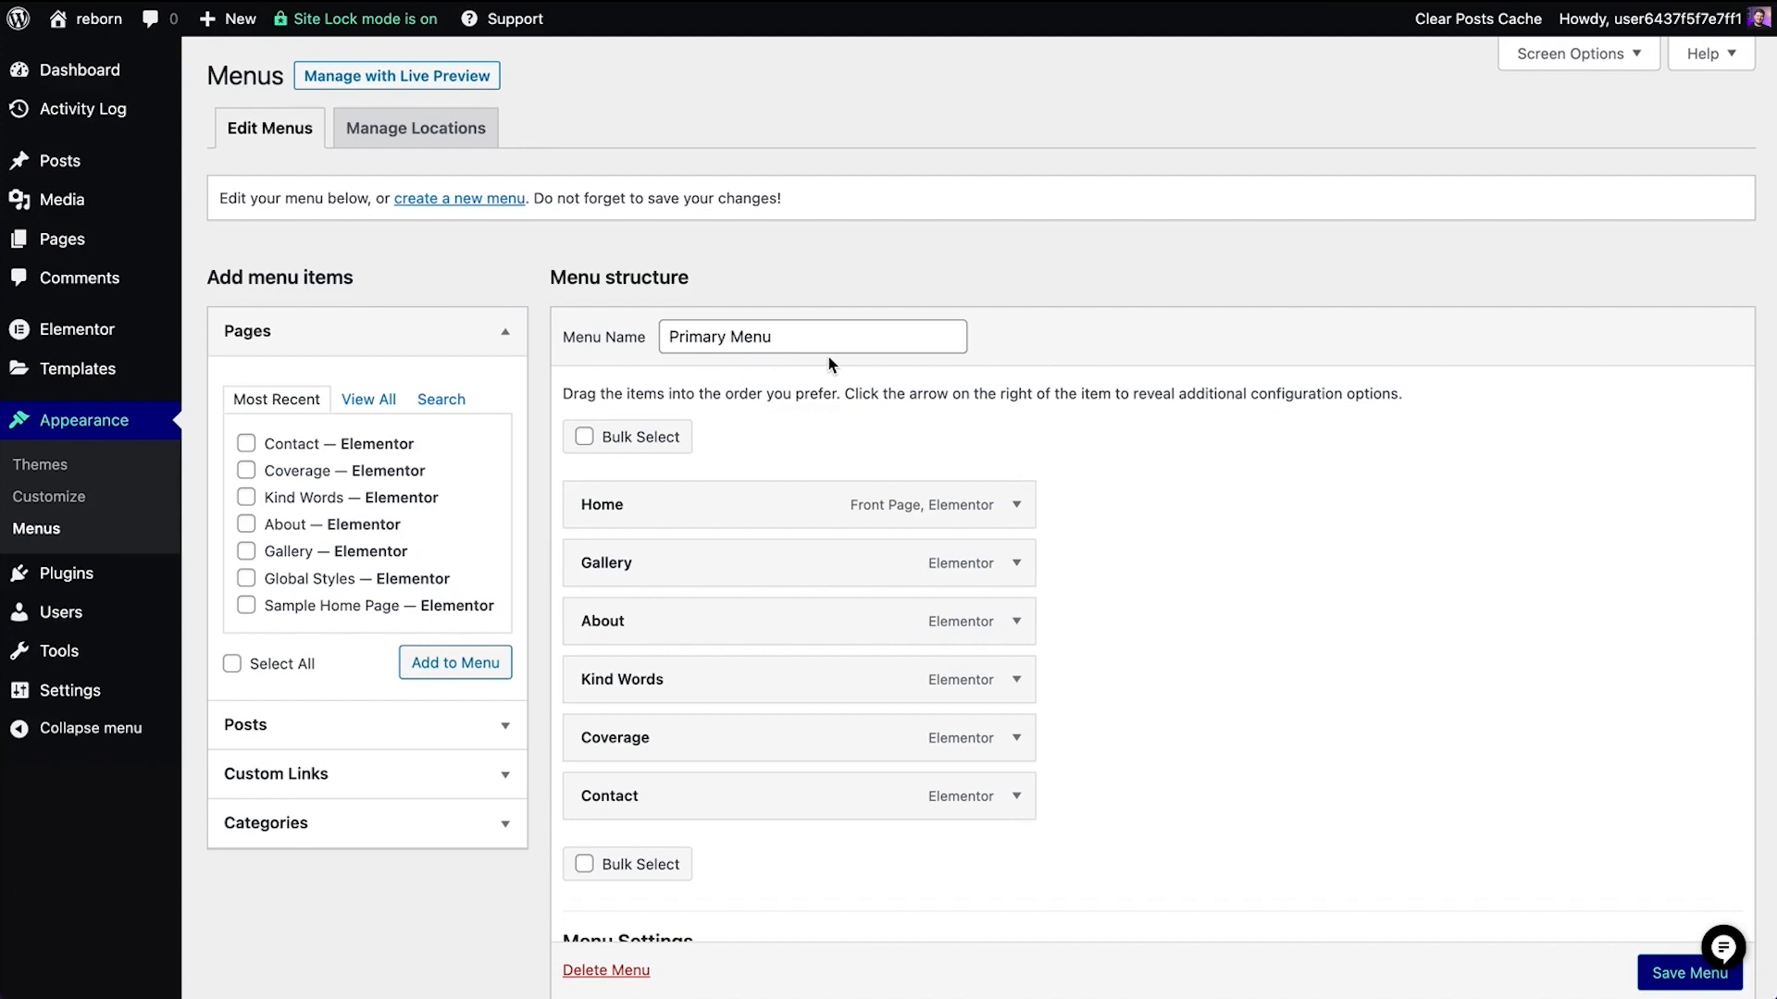
left_click(488, 199)
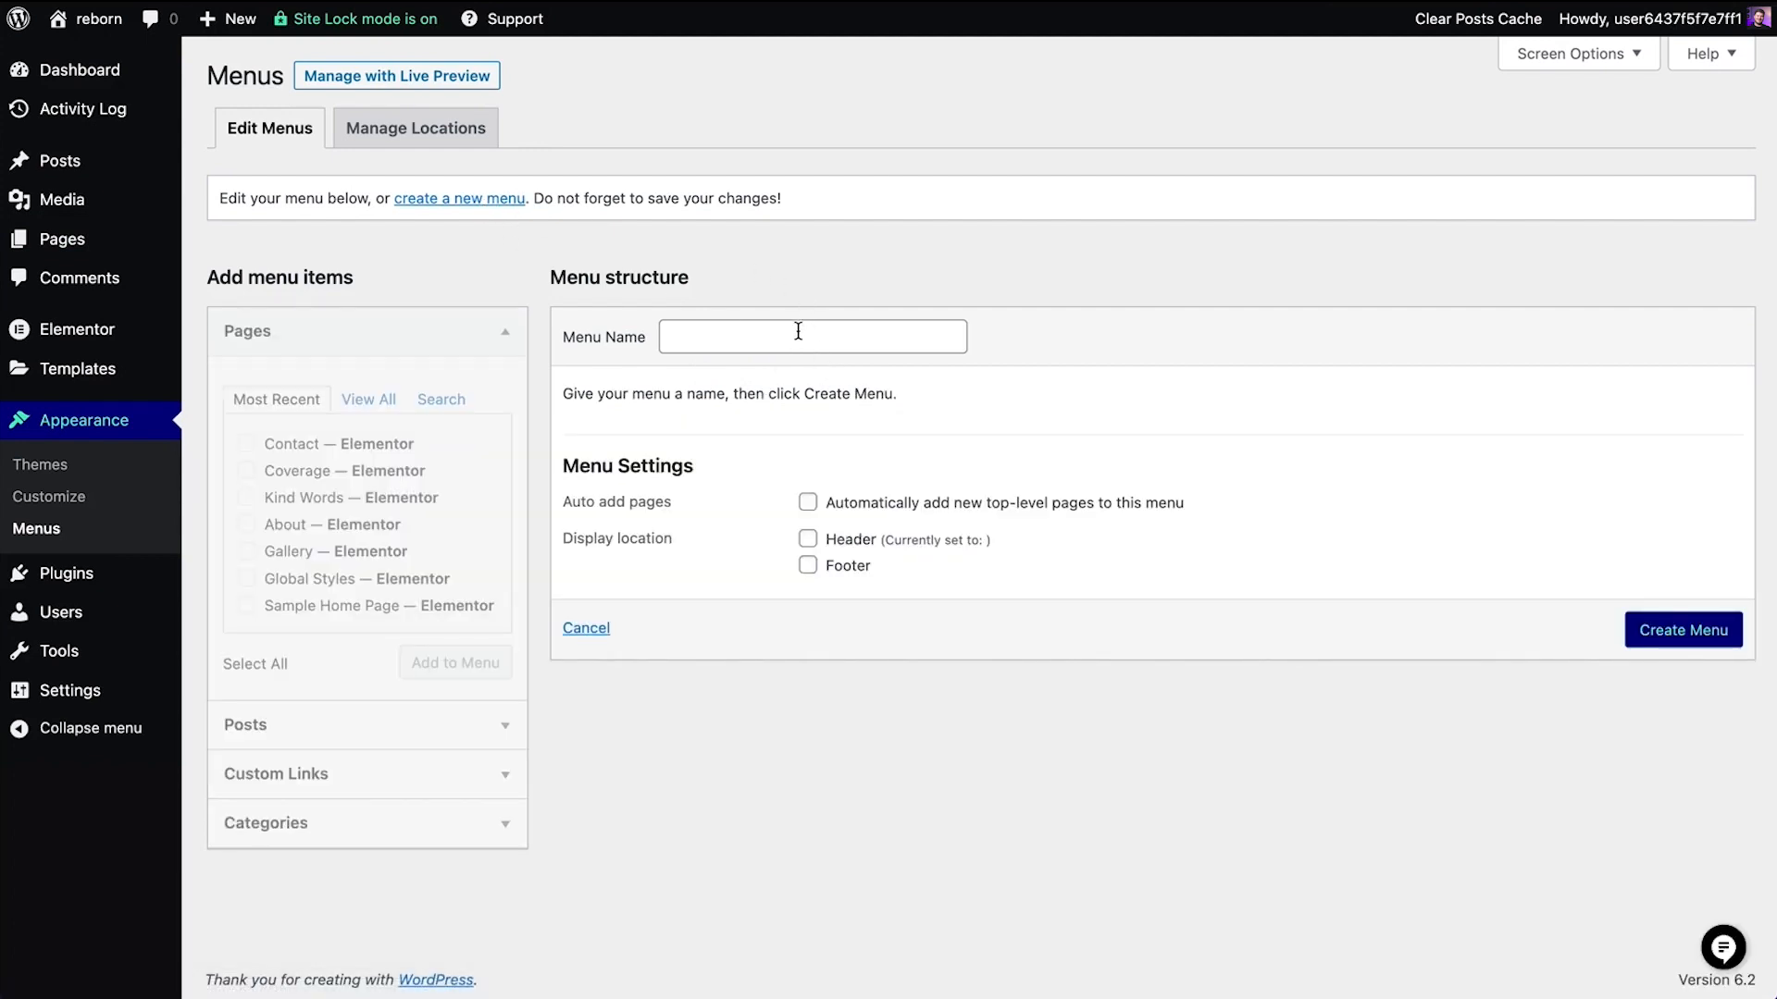
left_click(798, 333)
type("Demo Menu")
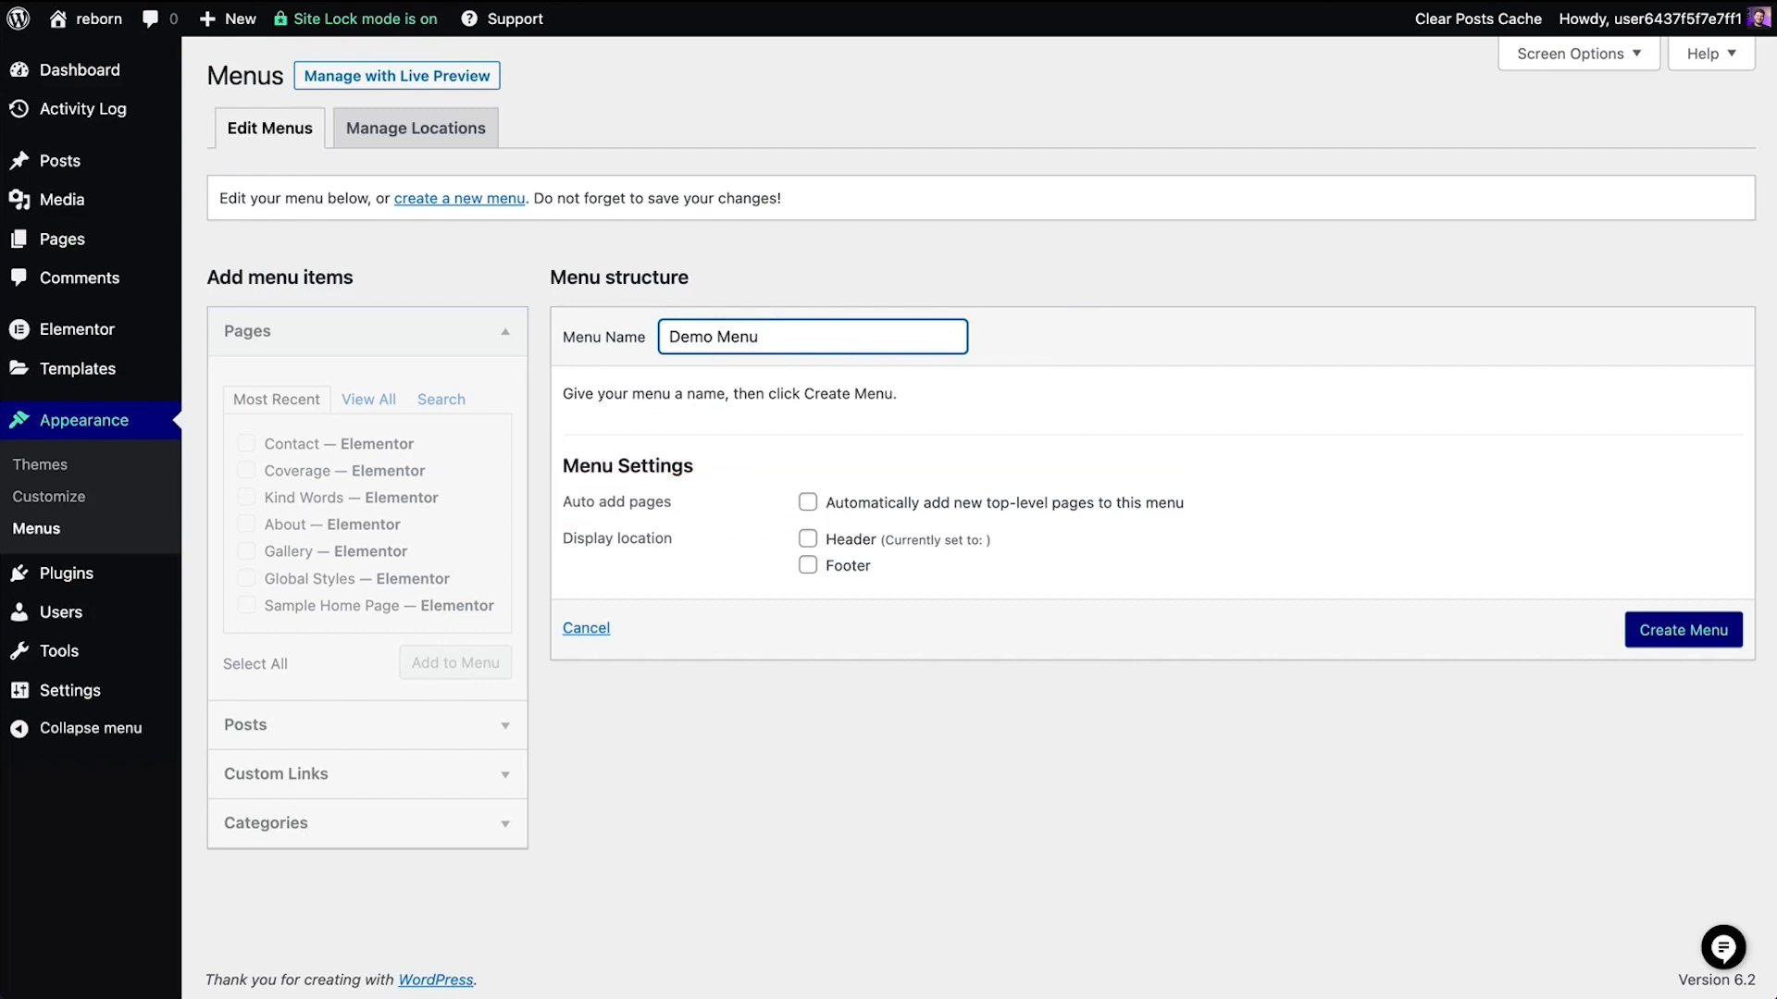
left_click(1681, 633)
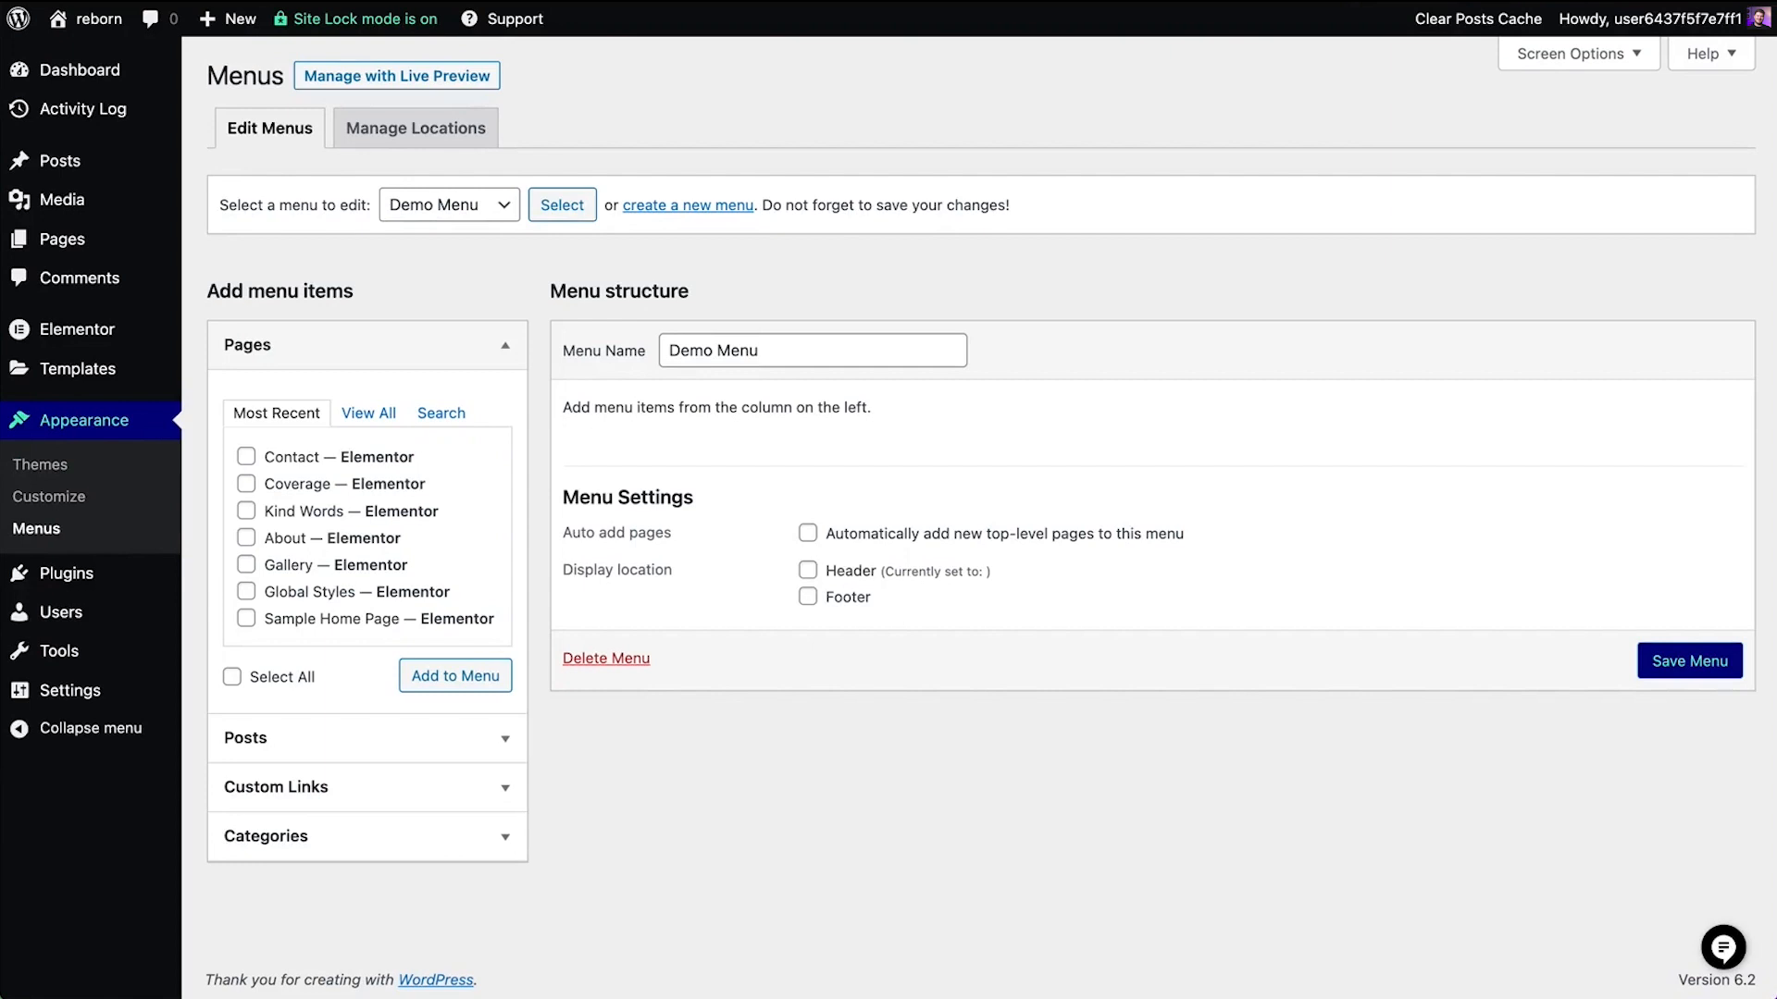
Add the Home, Contact, Gallery and Kind Words pages to Demo Menu and move Contact to the end
left_click(369, 415)
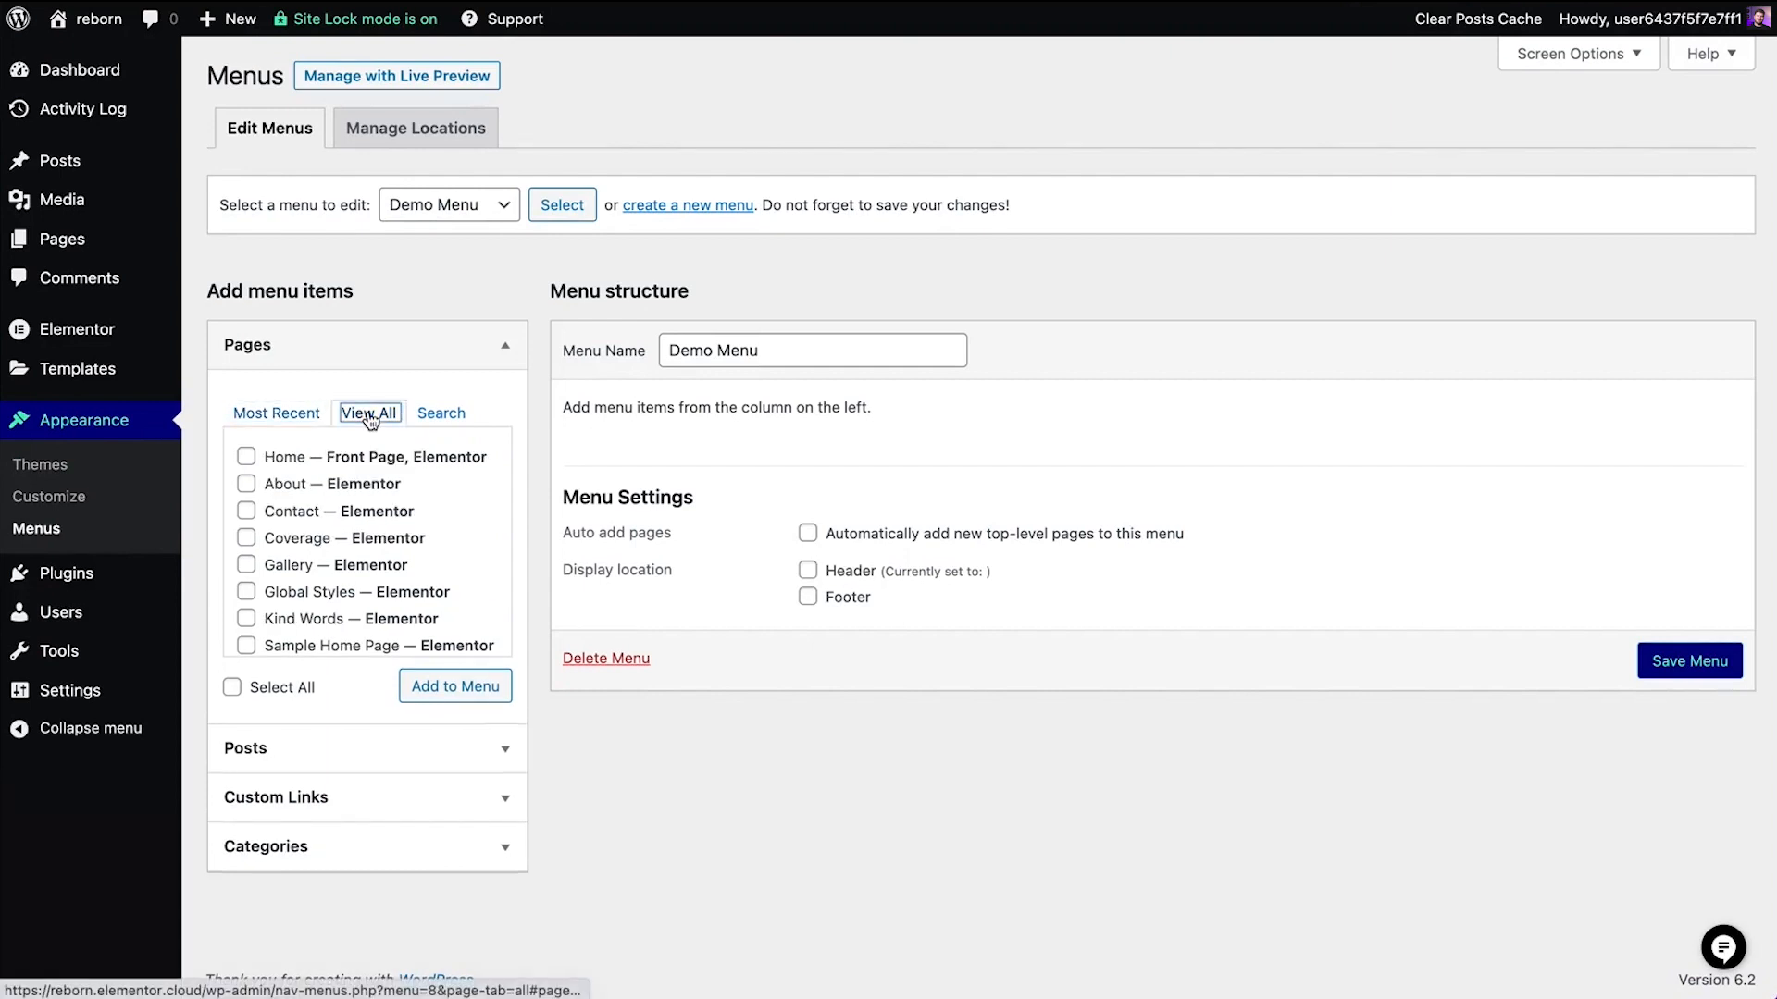
left_click(307, 460)
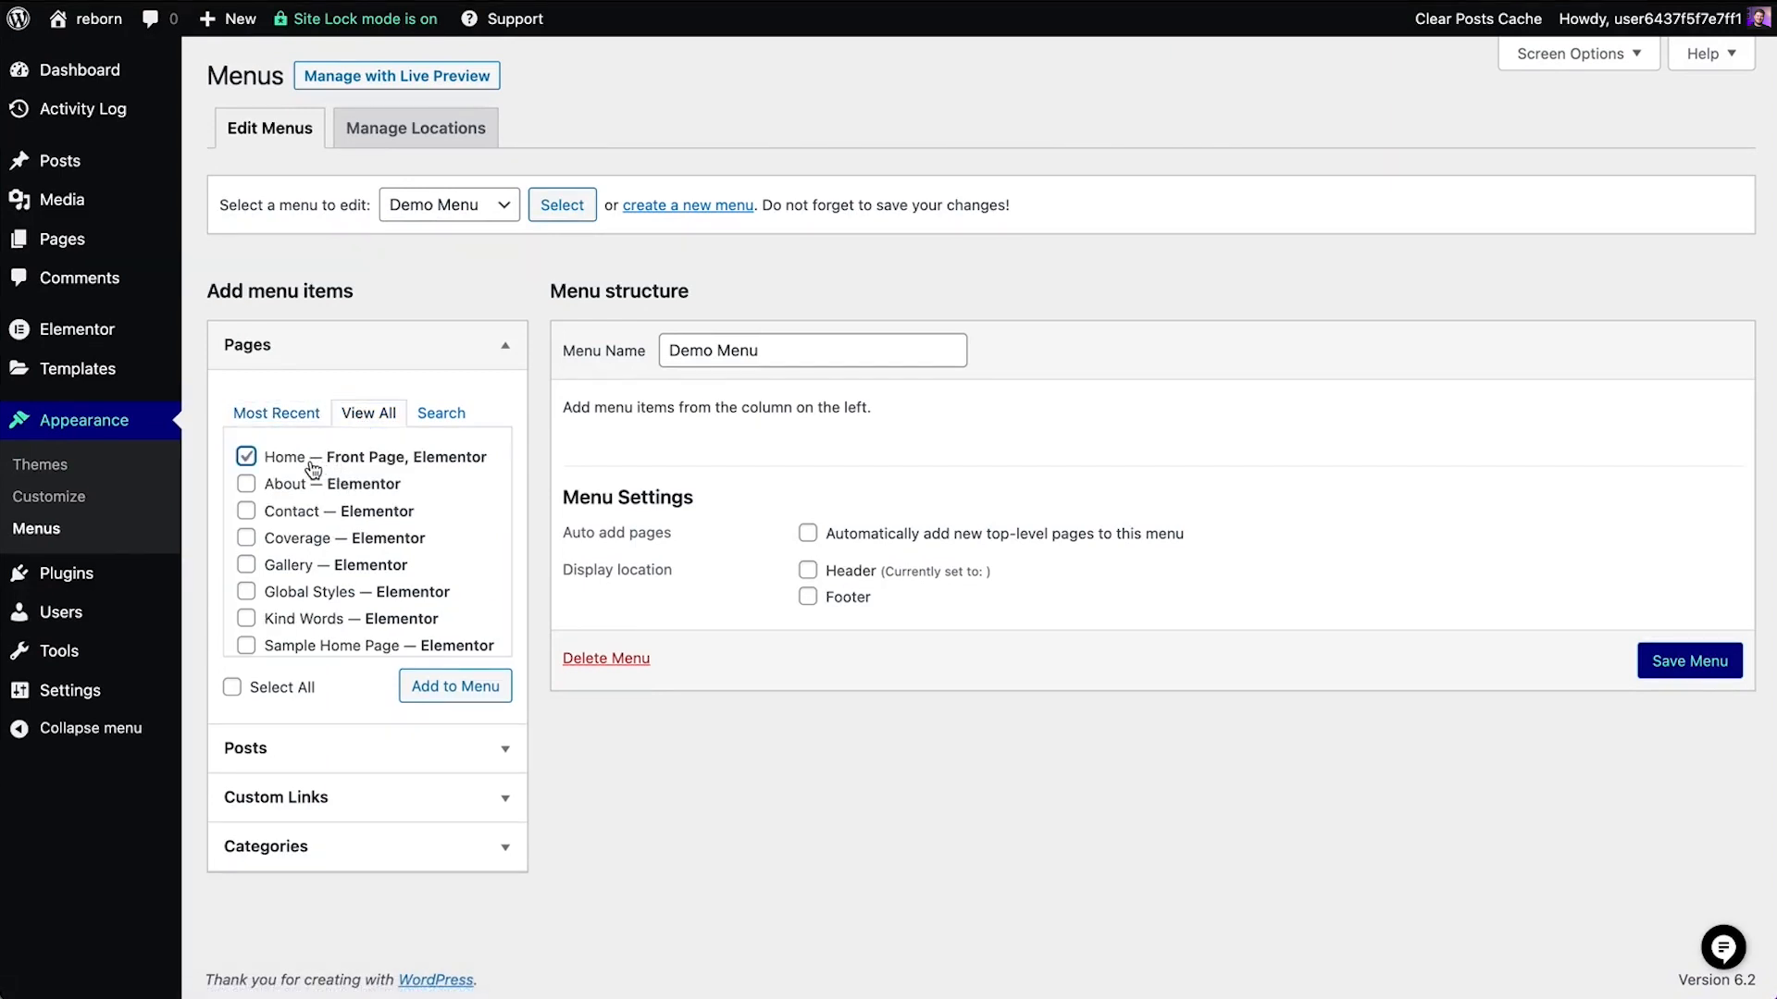
left_click(311, 514)
left_click(301, 570)
left_click(312, 626)
left_click(448, 692)
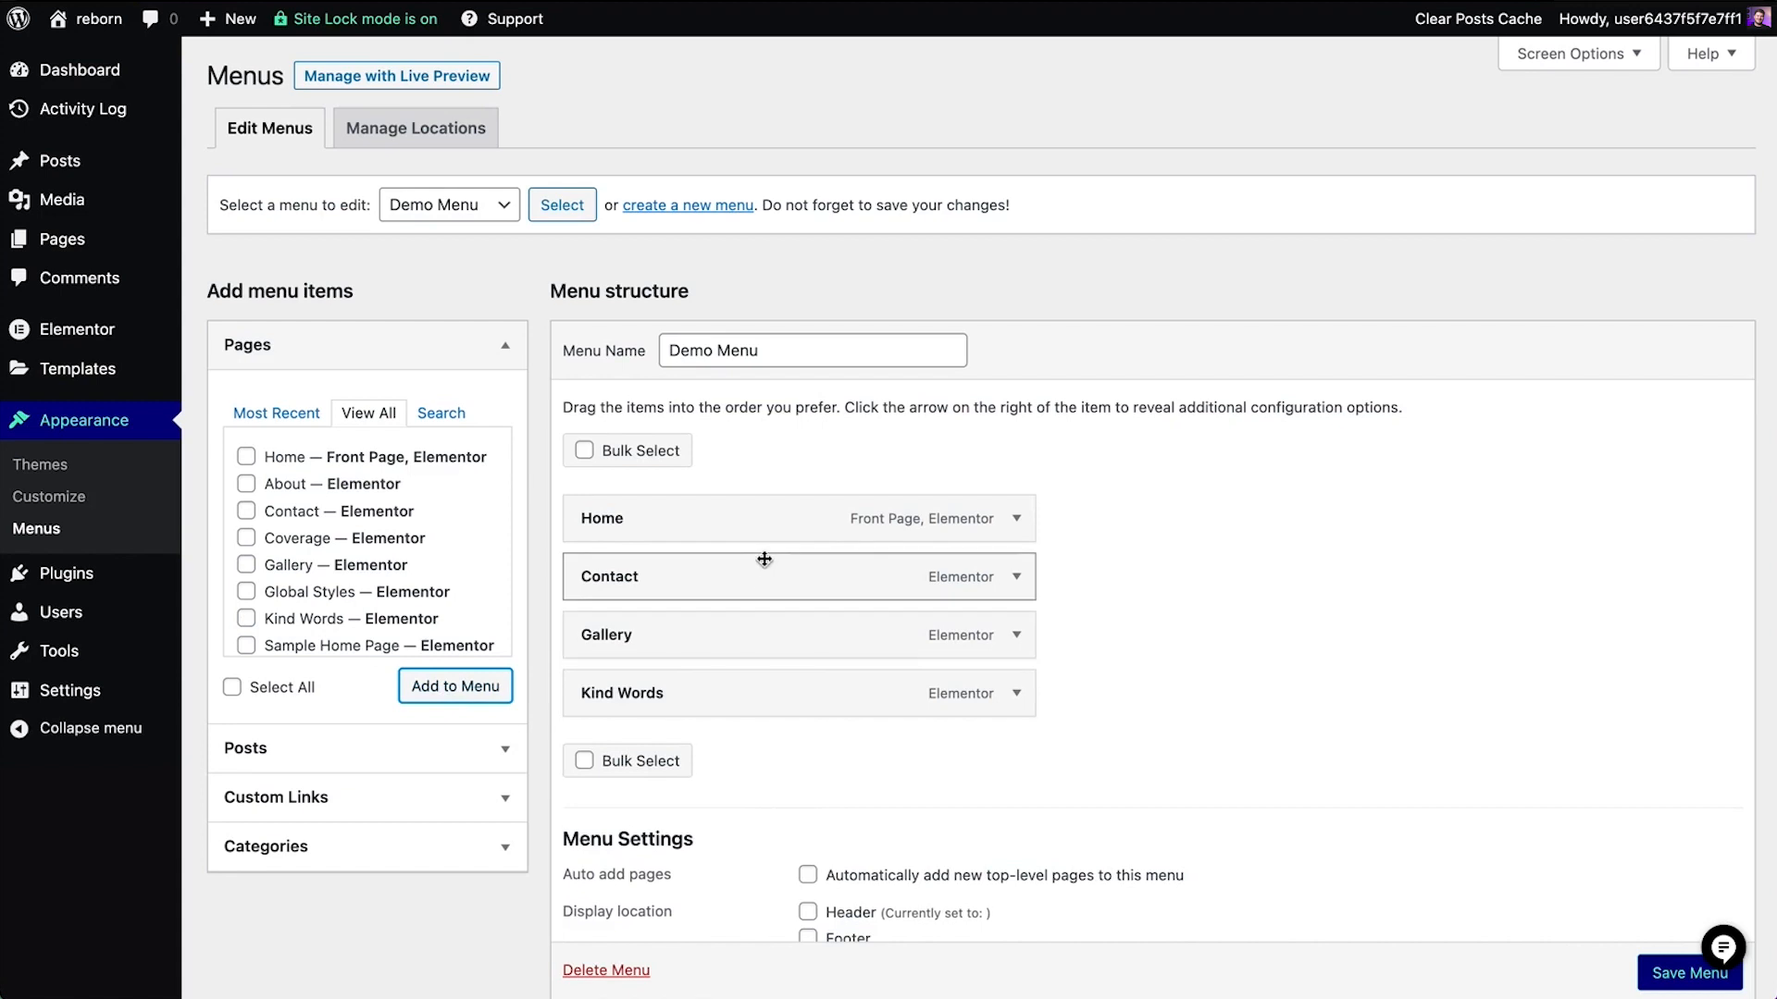
left_click_drag(765, 580, 744, 700)
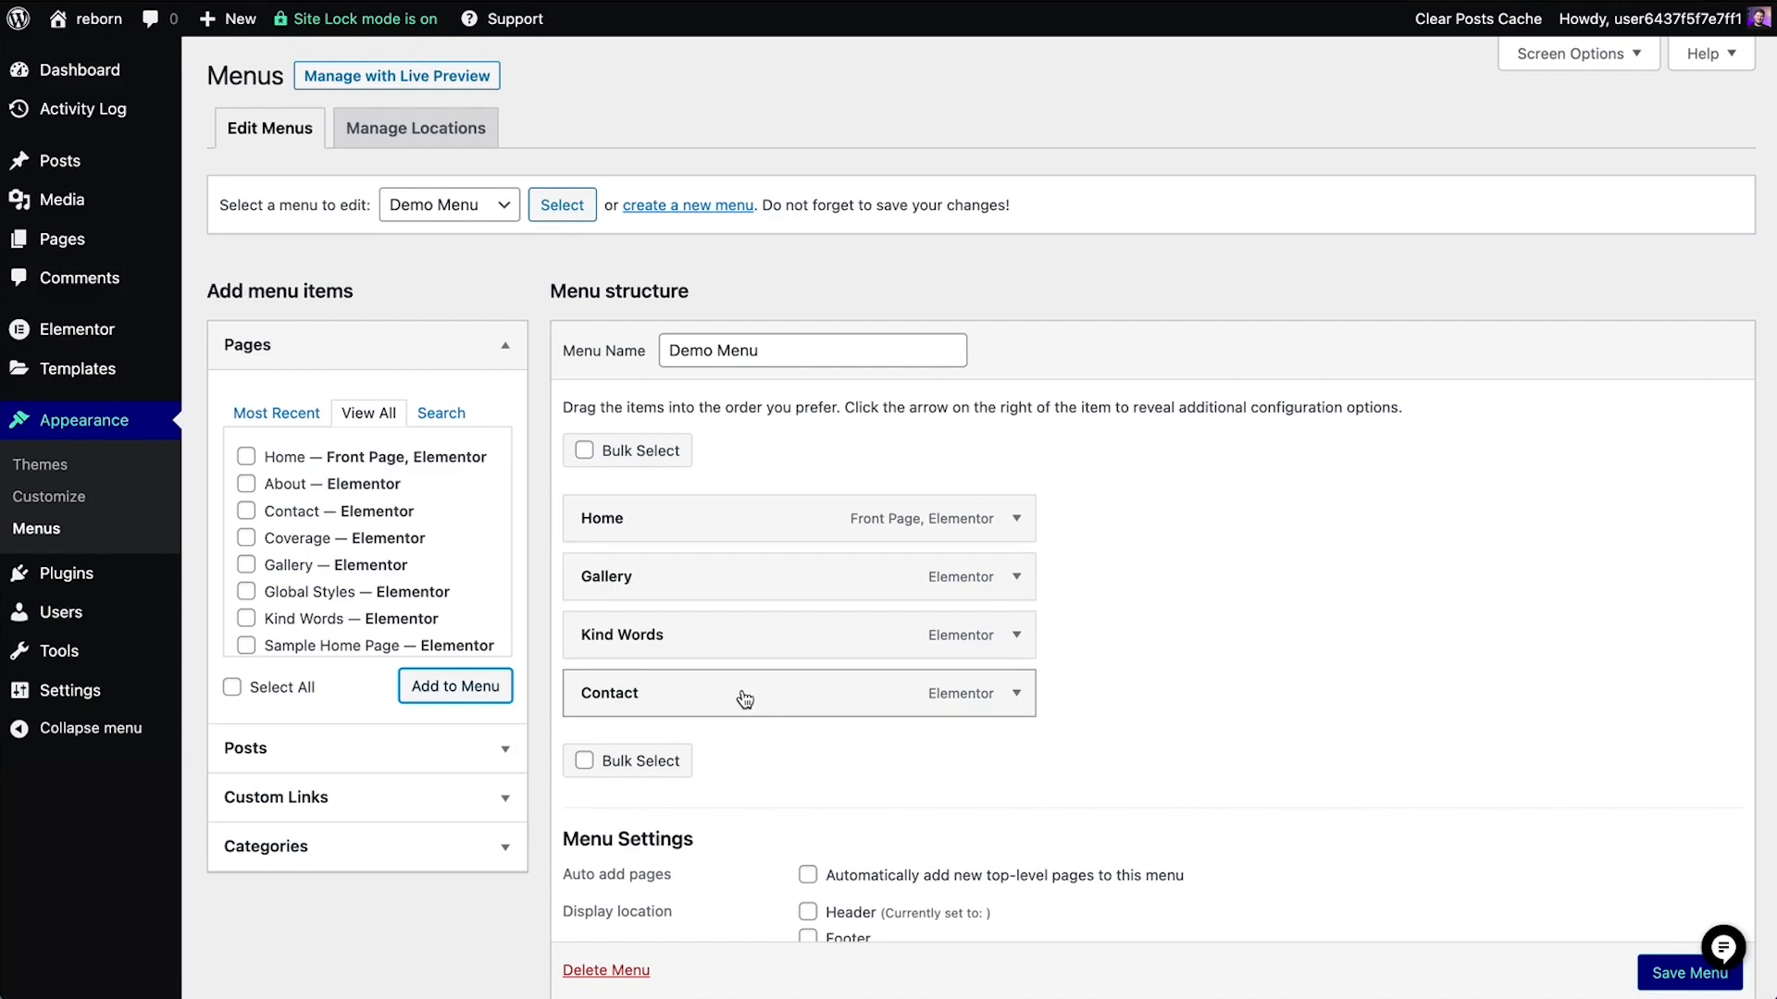
mouse_move(733, 638)
left_mouse_down()
mouse_move(801, 643)
mouse_move(769, 641)
left_mouse_up()
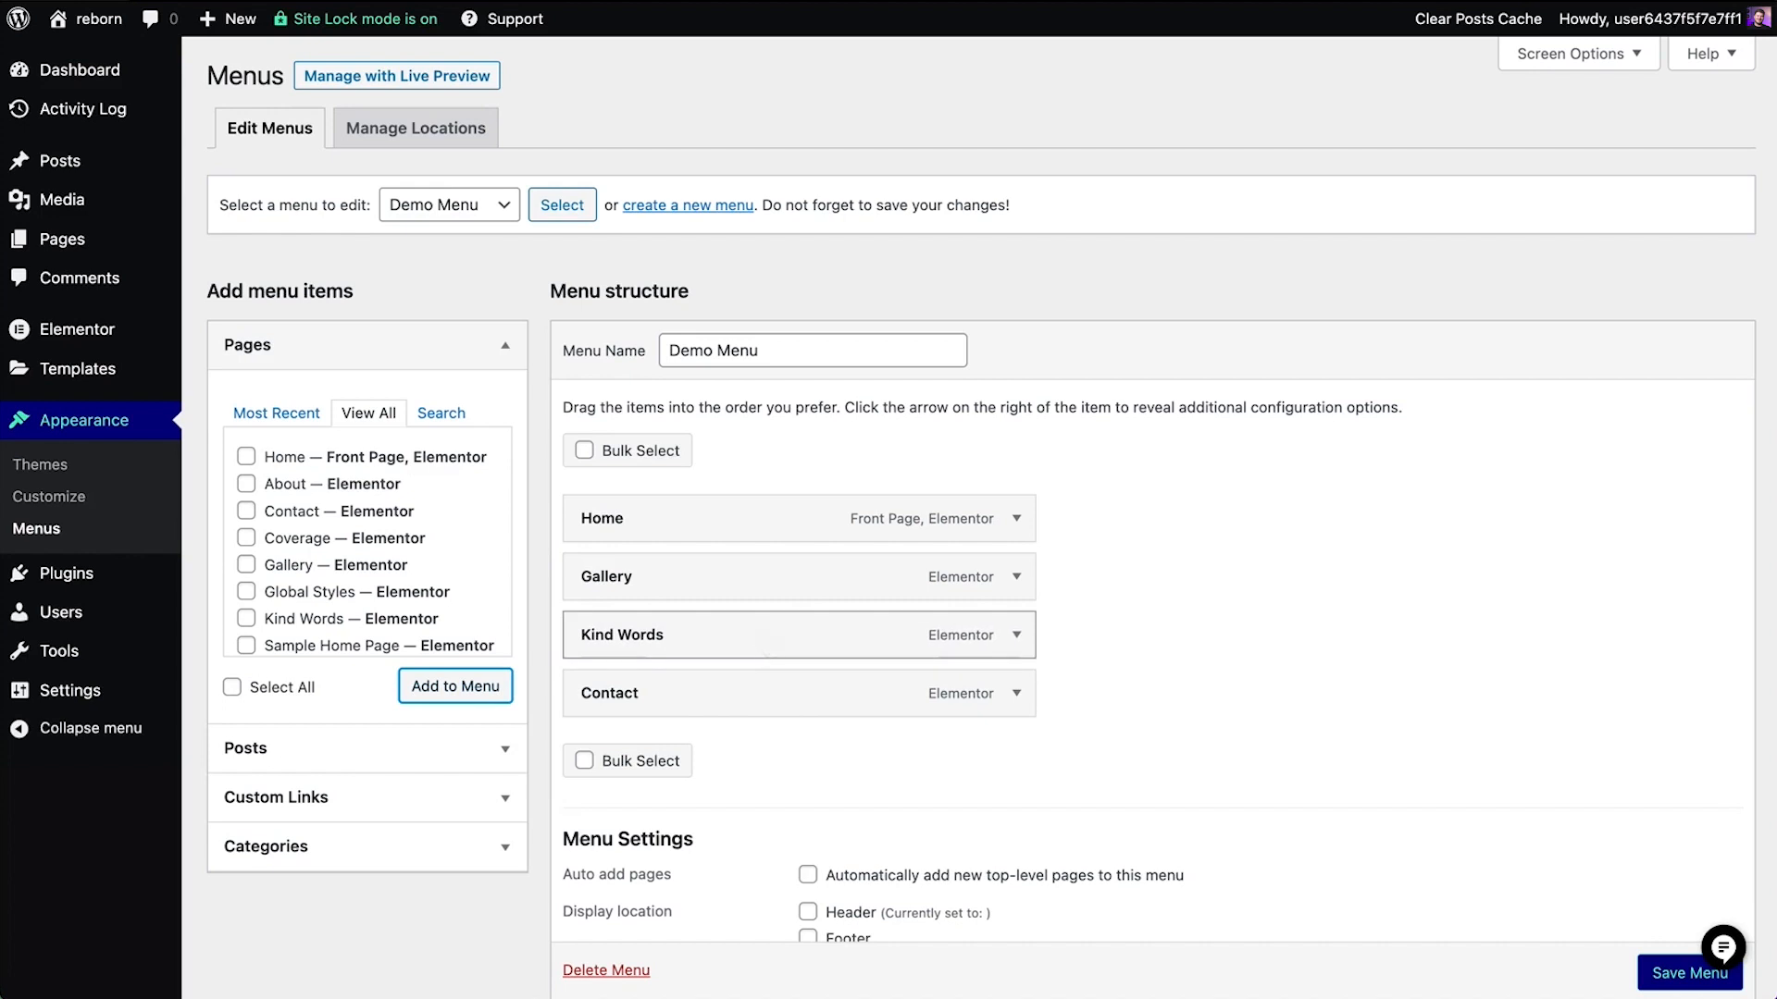
Add a custom link to customurl.com with the link text External to Demo Menu
left_click(384, 764)
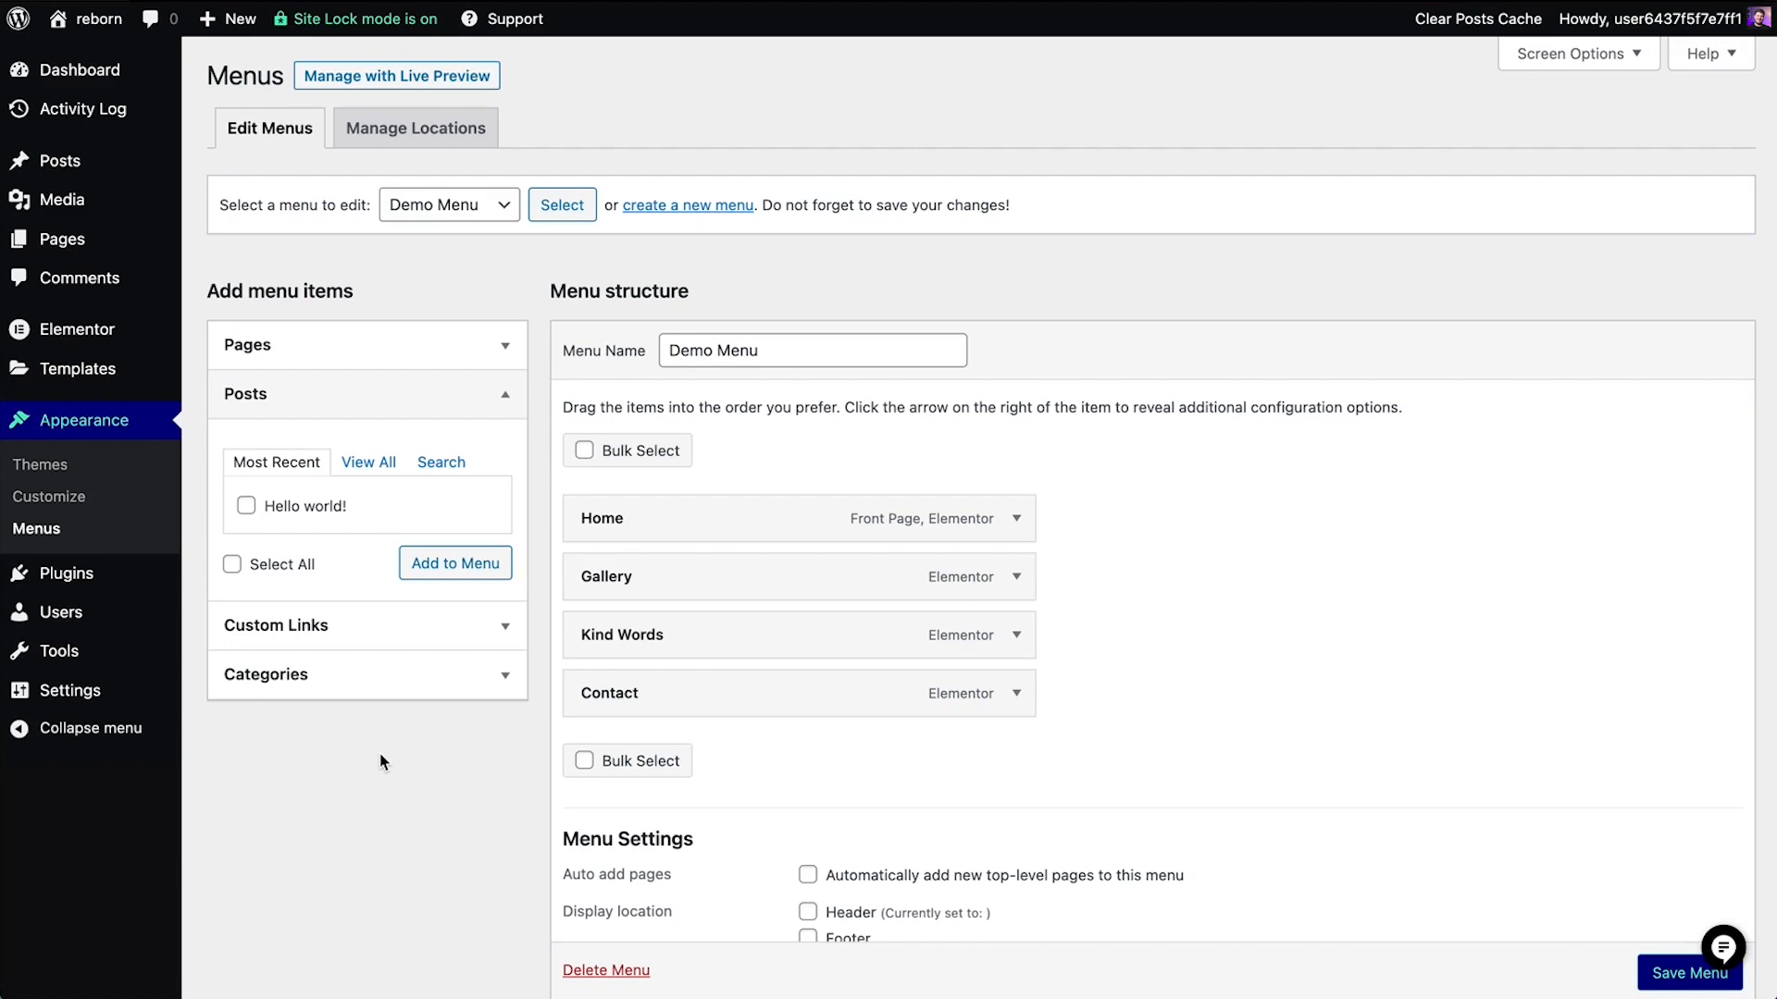
left_click(365, 685)
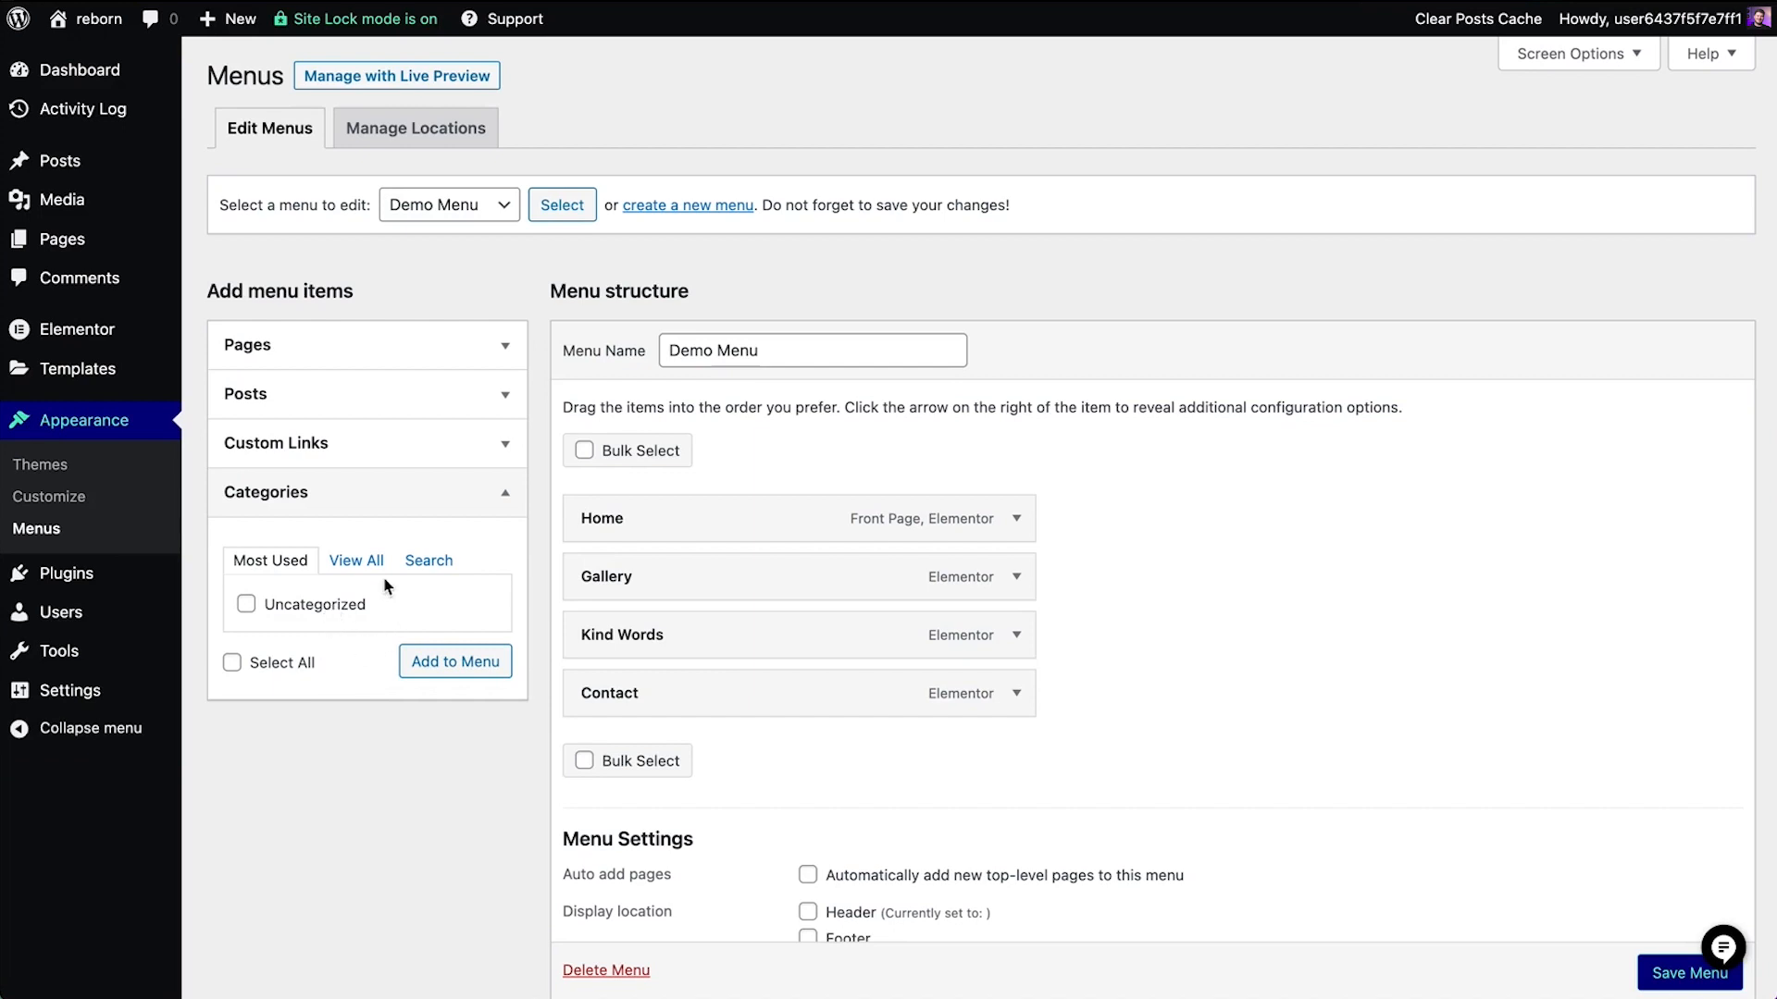
left_click(396, 455)
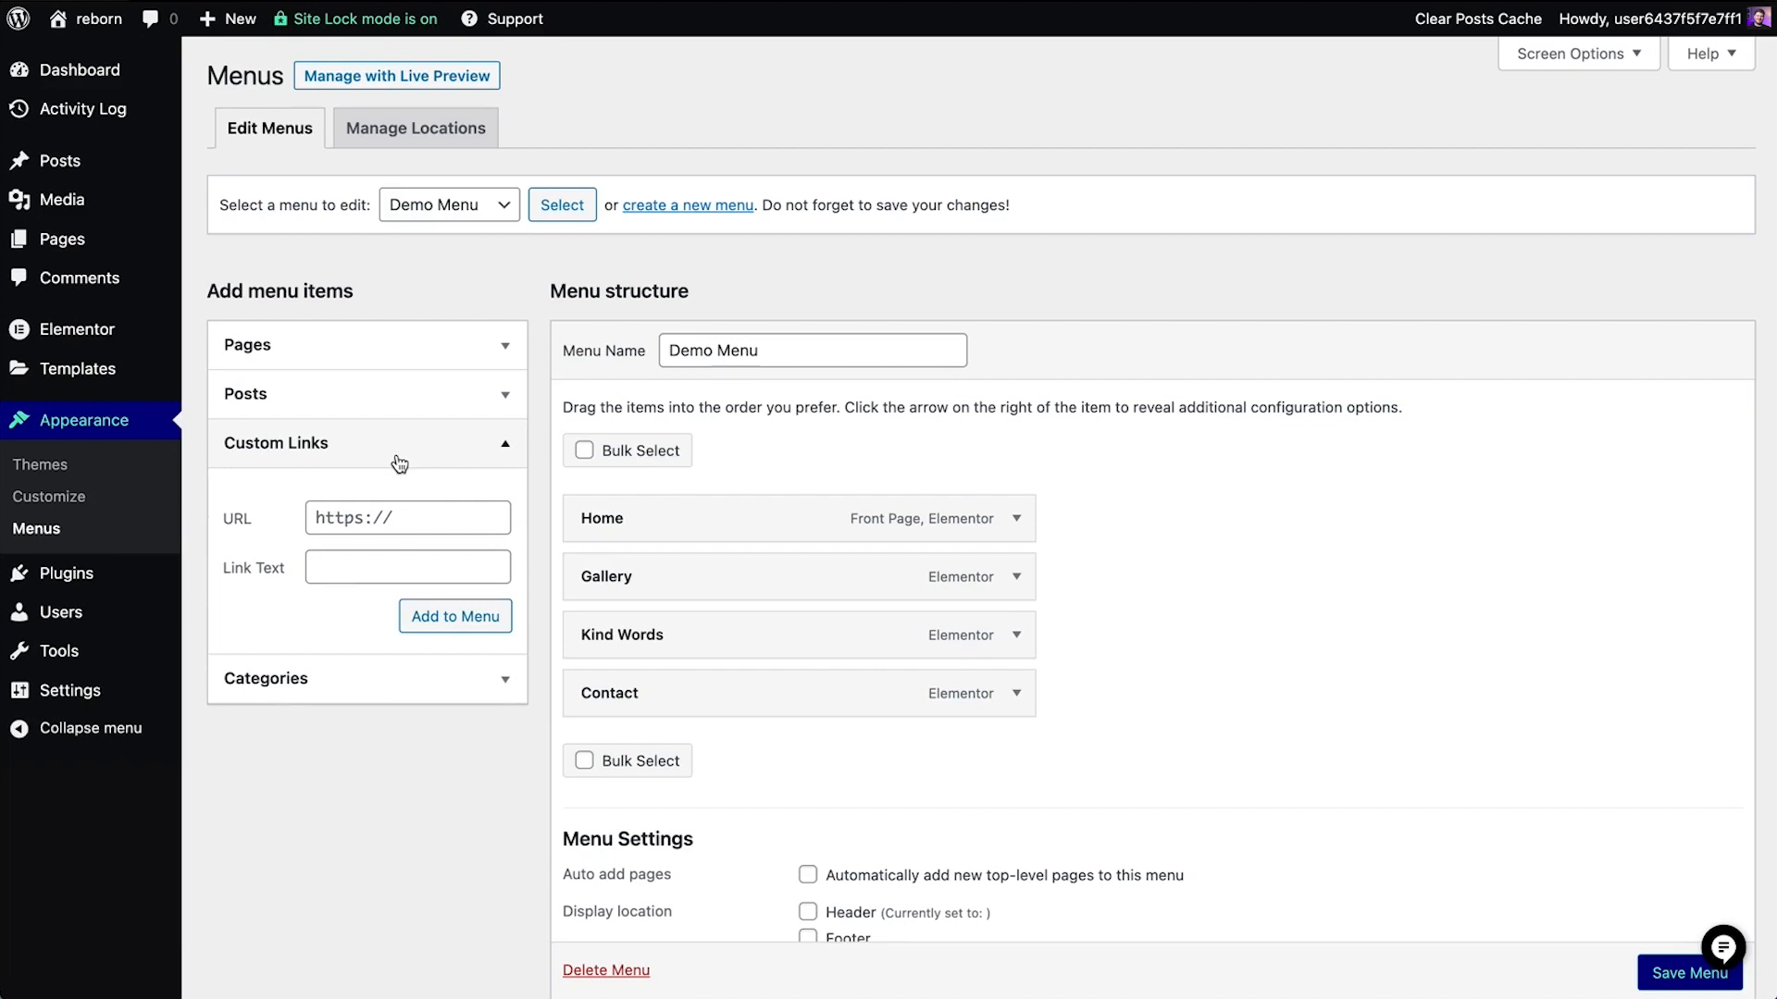
left_click(372, 518)
type("customurl.com")
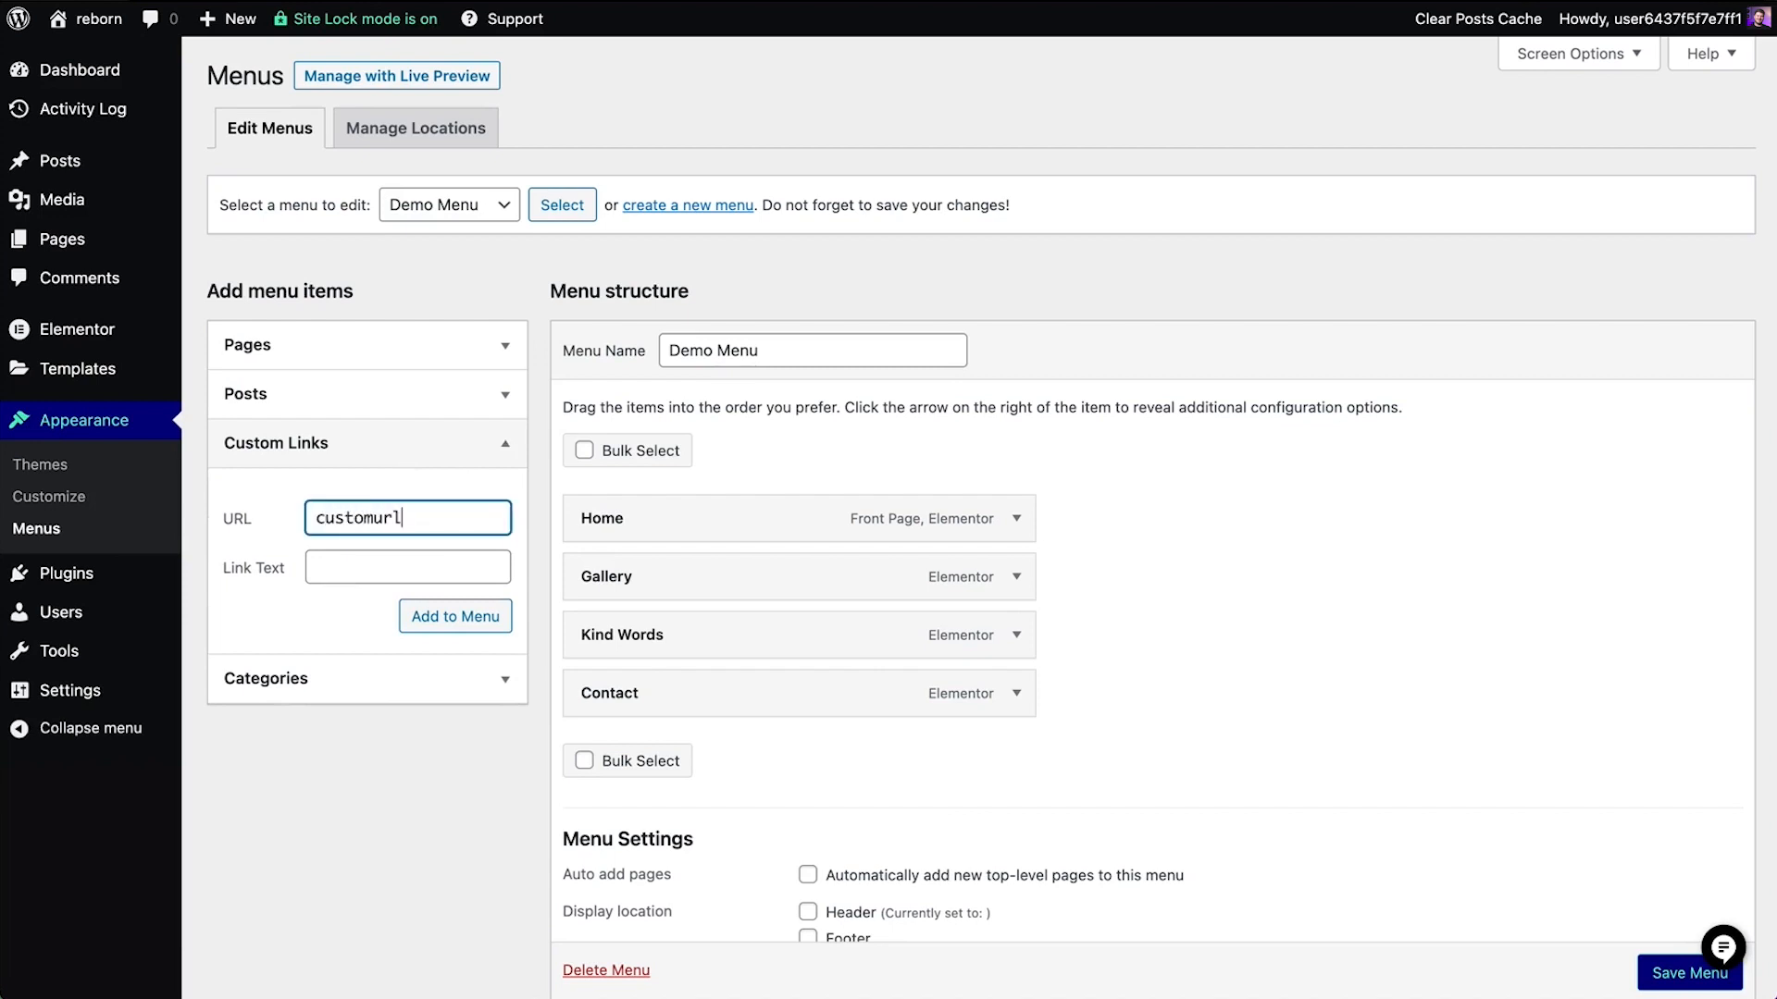
left_click(398, 577)
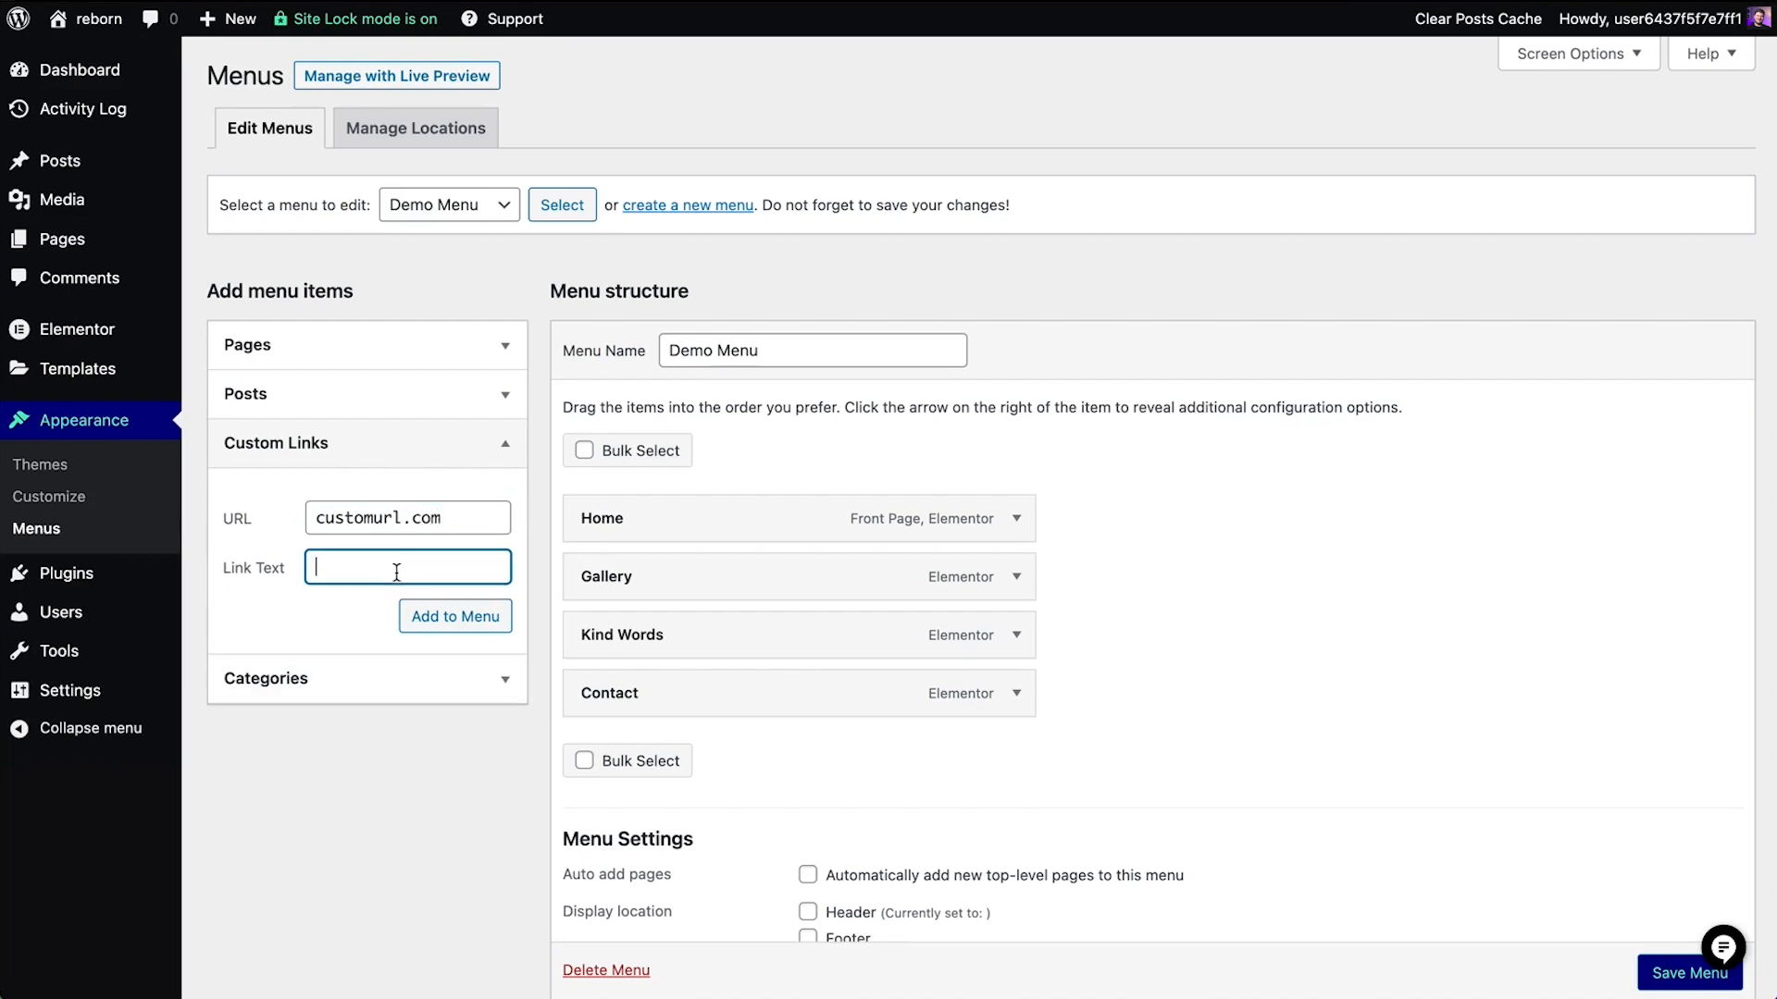
type("External")
left_click(500, 629)
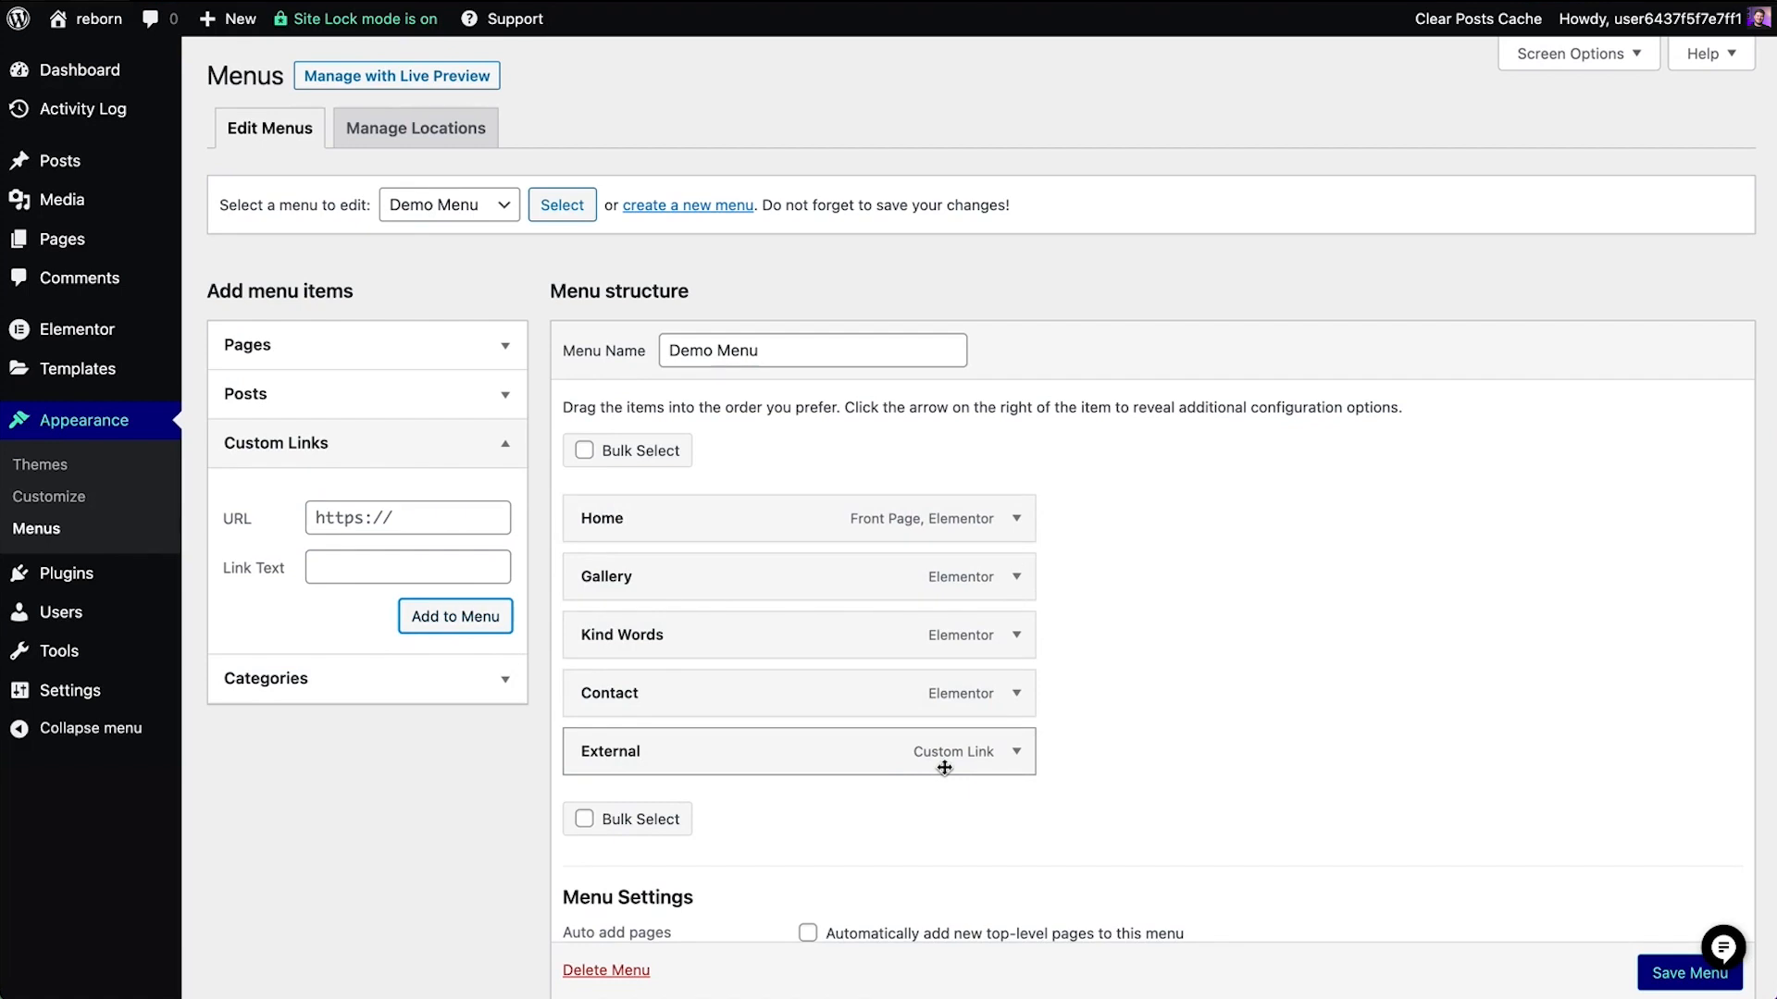
Remove the External custom link from Demo Menu
left_click(1015, 753)
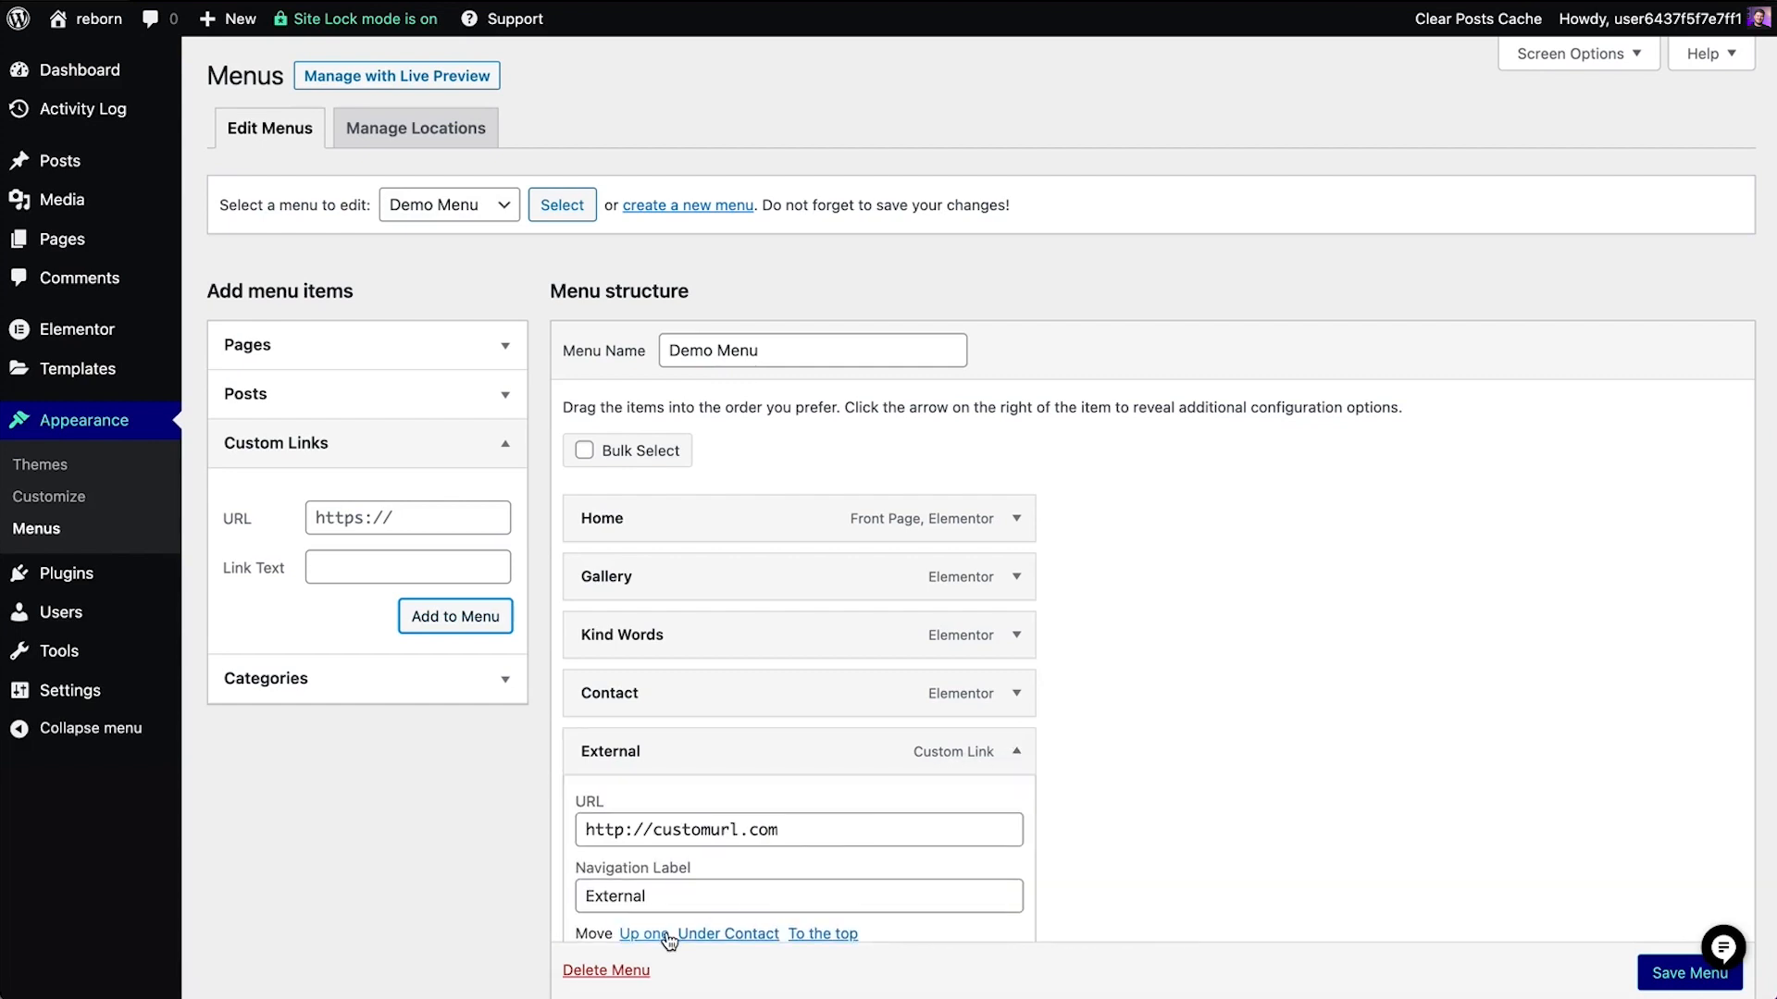
scroll(666, 939, "down", 3)
left_click(603, 788)
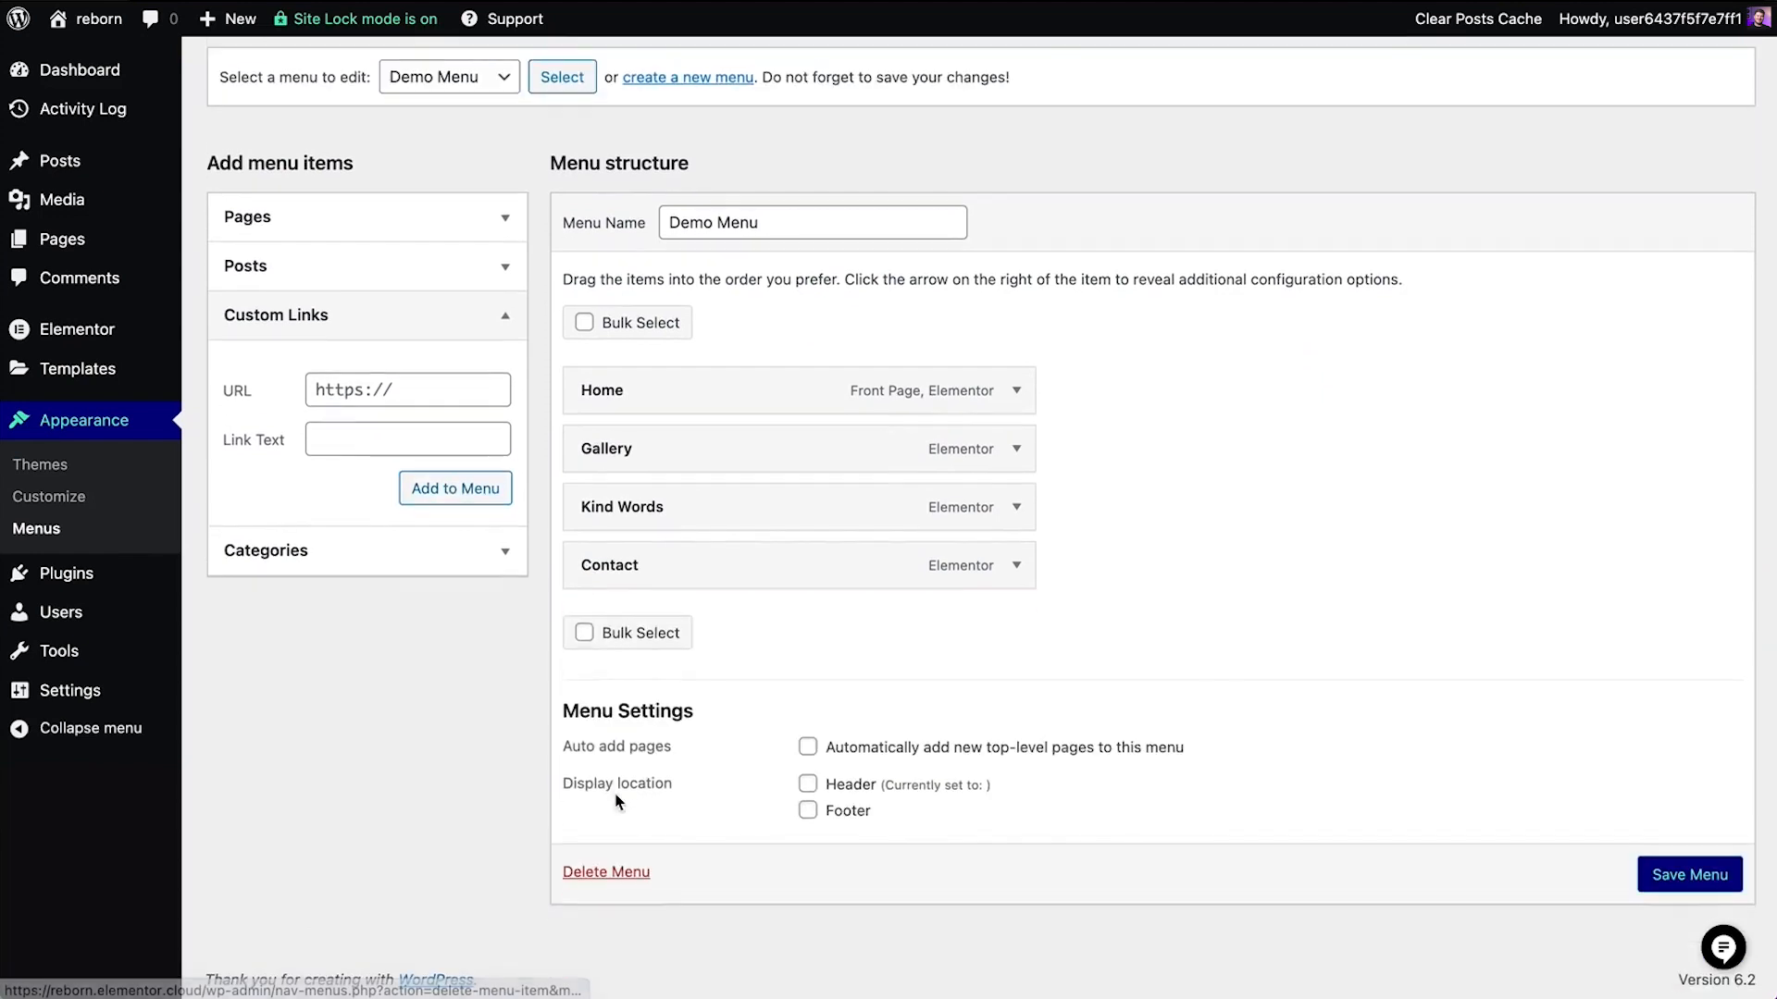
Change the Gallery item's navigation label in Demo Menu to Portfolio and save the menu
left_click(1015, 450)
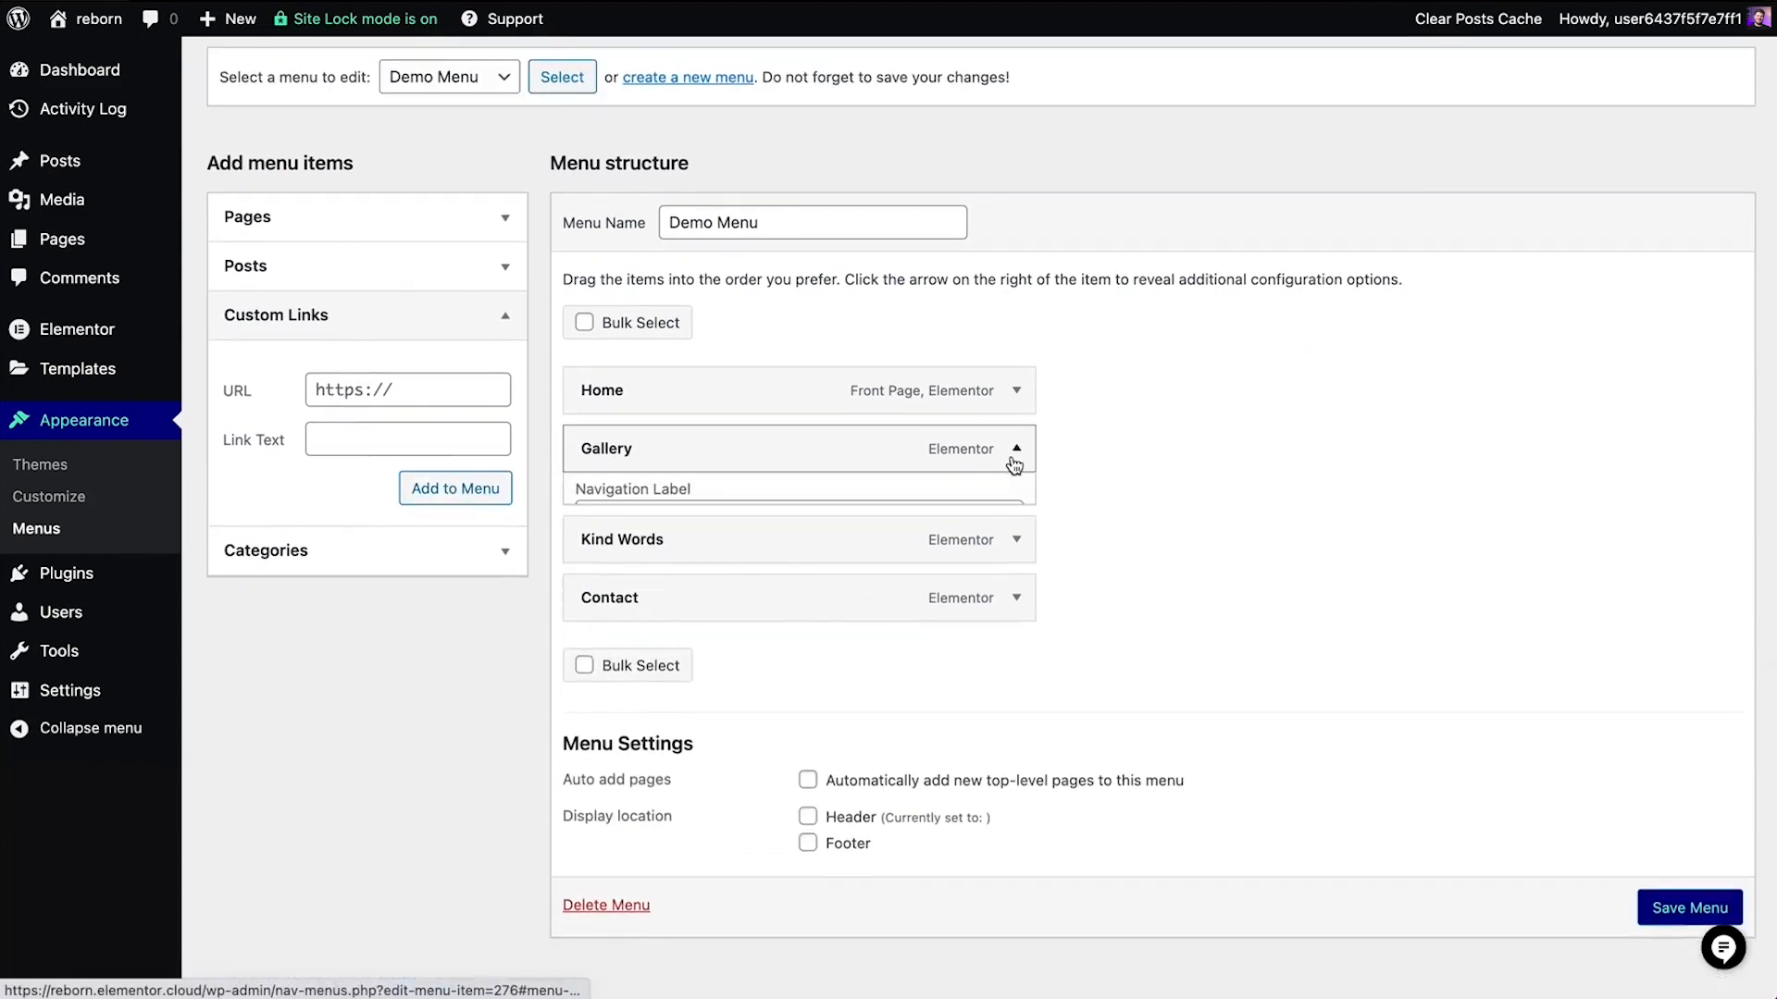
left_click(743, 524)
key("ctrl+a")
type("Portfolio")
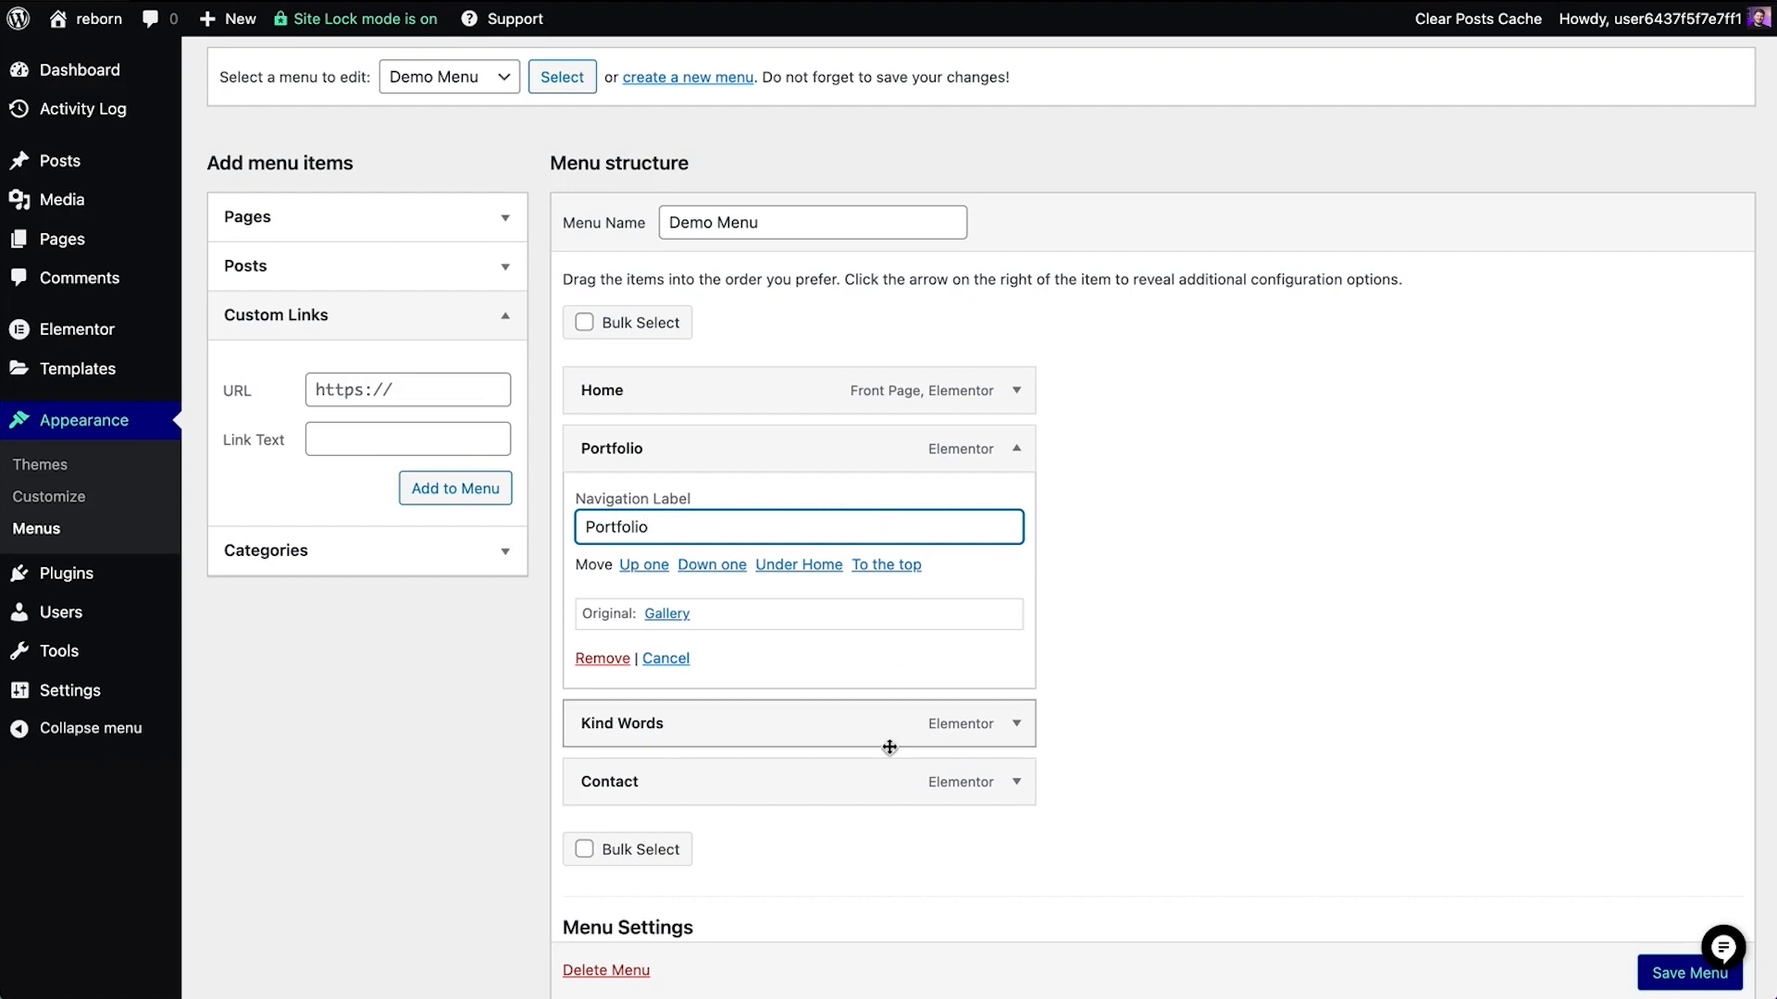
scroll(888, 745, "down", 2)
left_click(1657, 968)
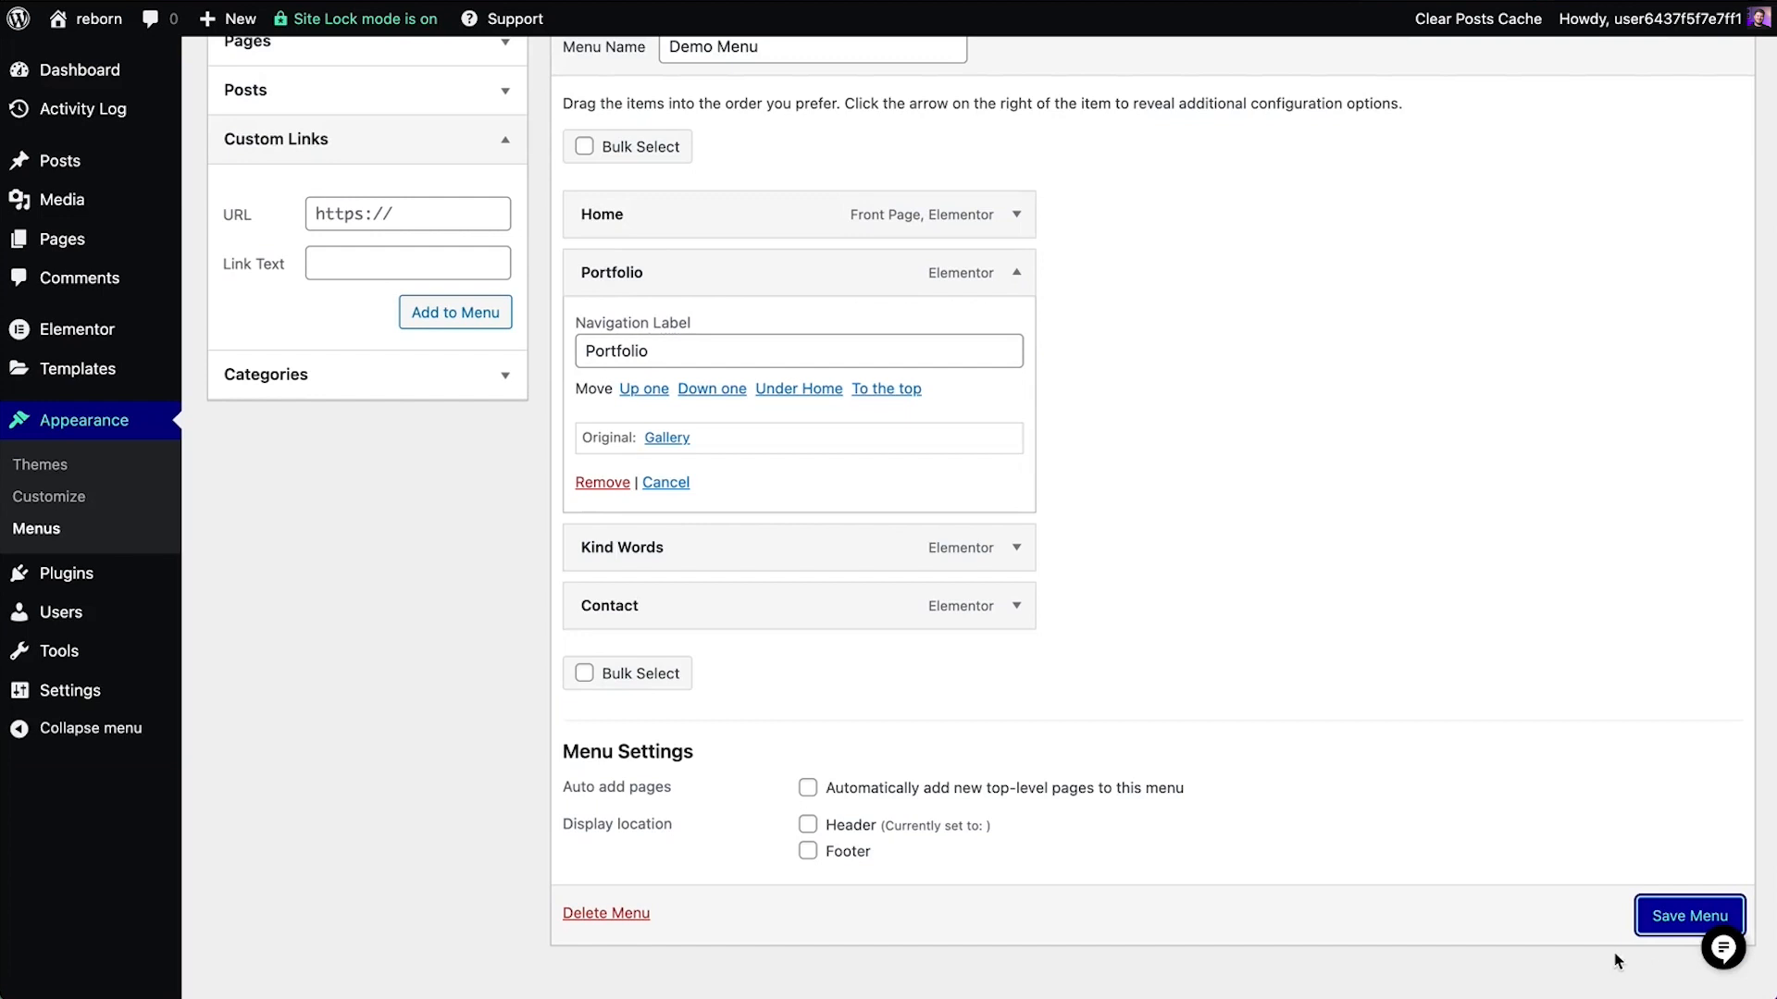
Change Primary Menu's Gallery label to Portfolio, save it, and keep Primary Menu as the menu used in the header
scroll(1369, 766, "up", 3)
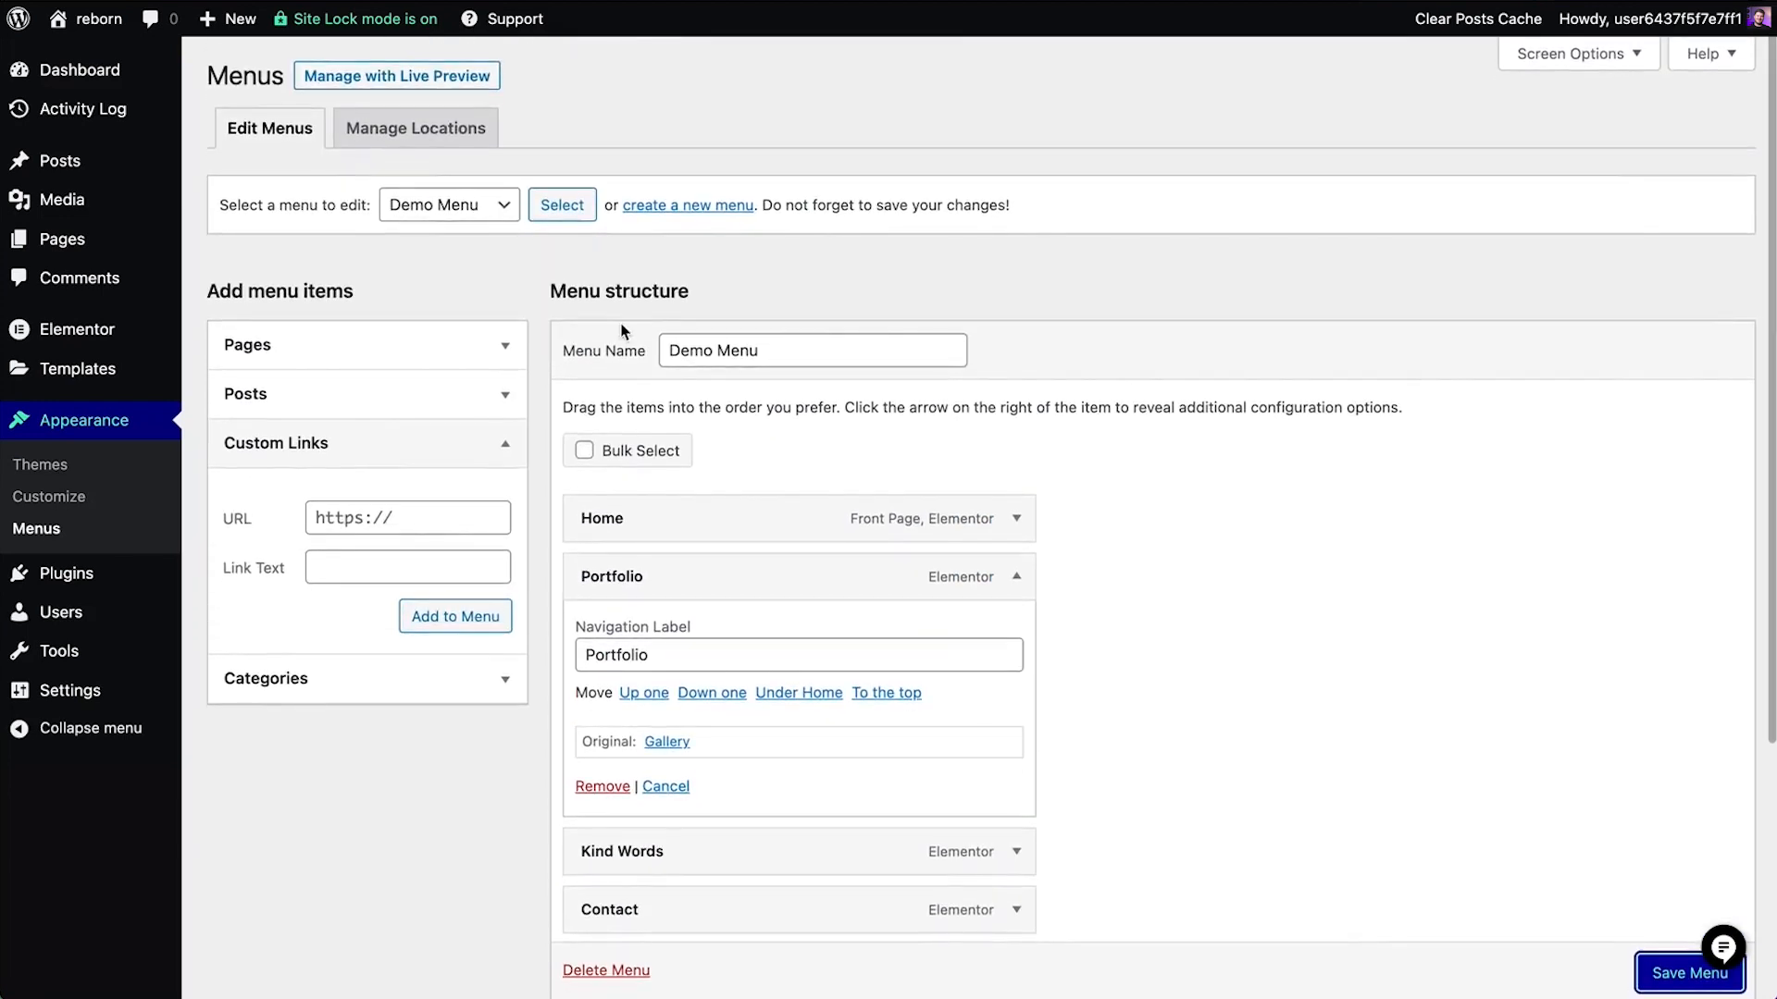
left_click(474, 206)
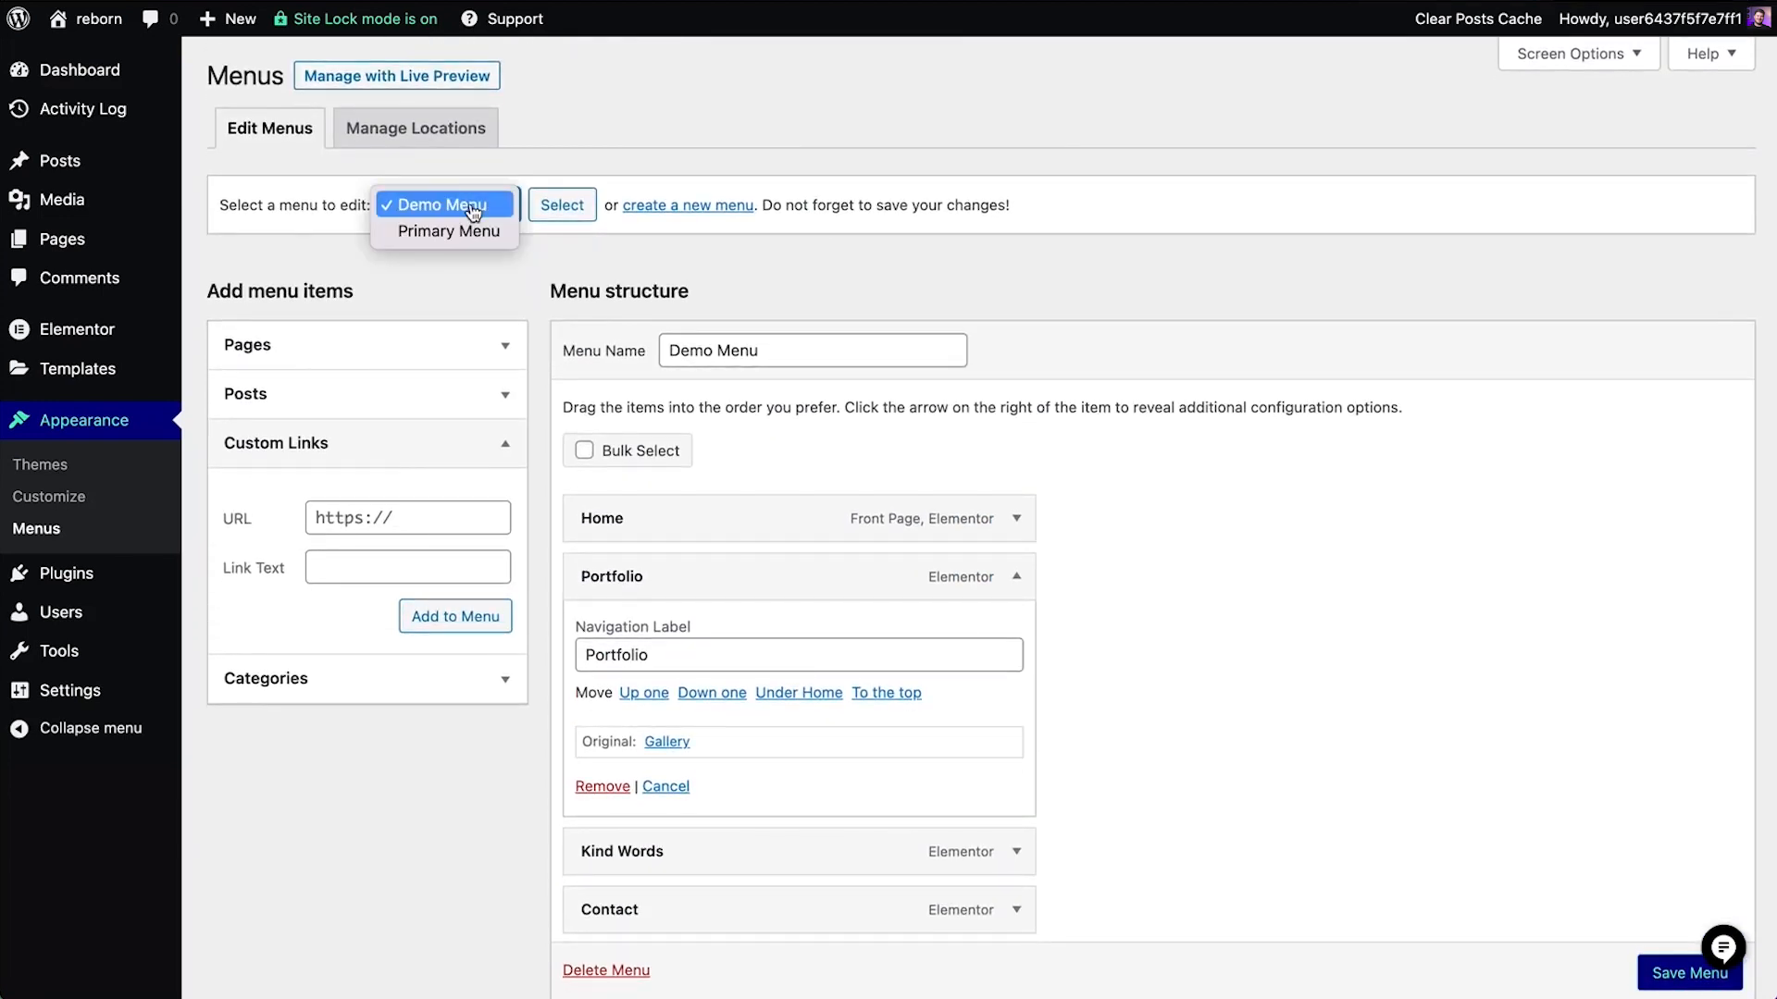
left_click(466, 231)
left_click(573, 206)
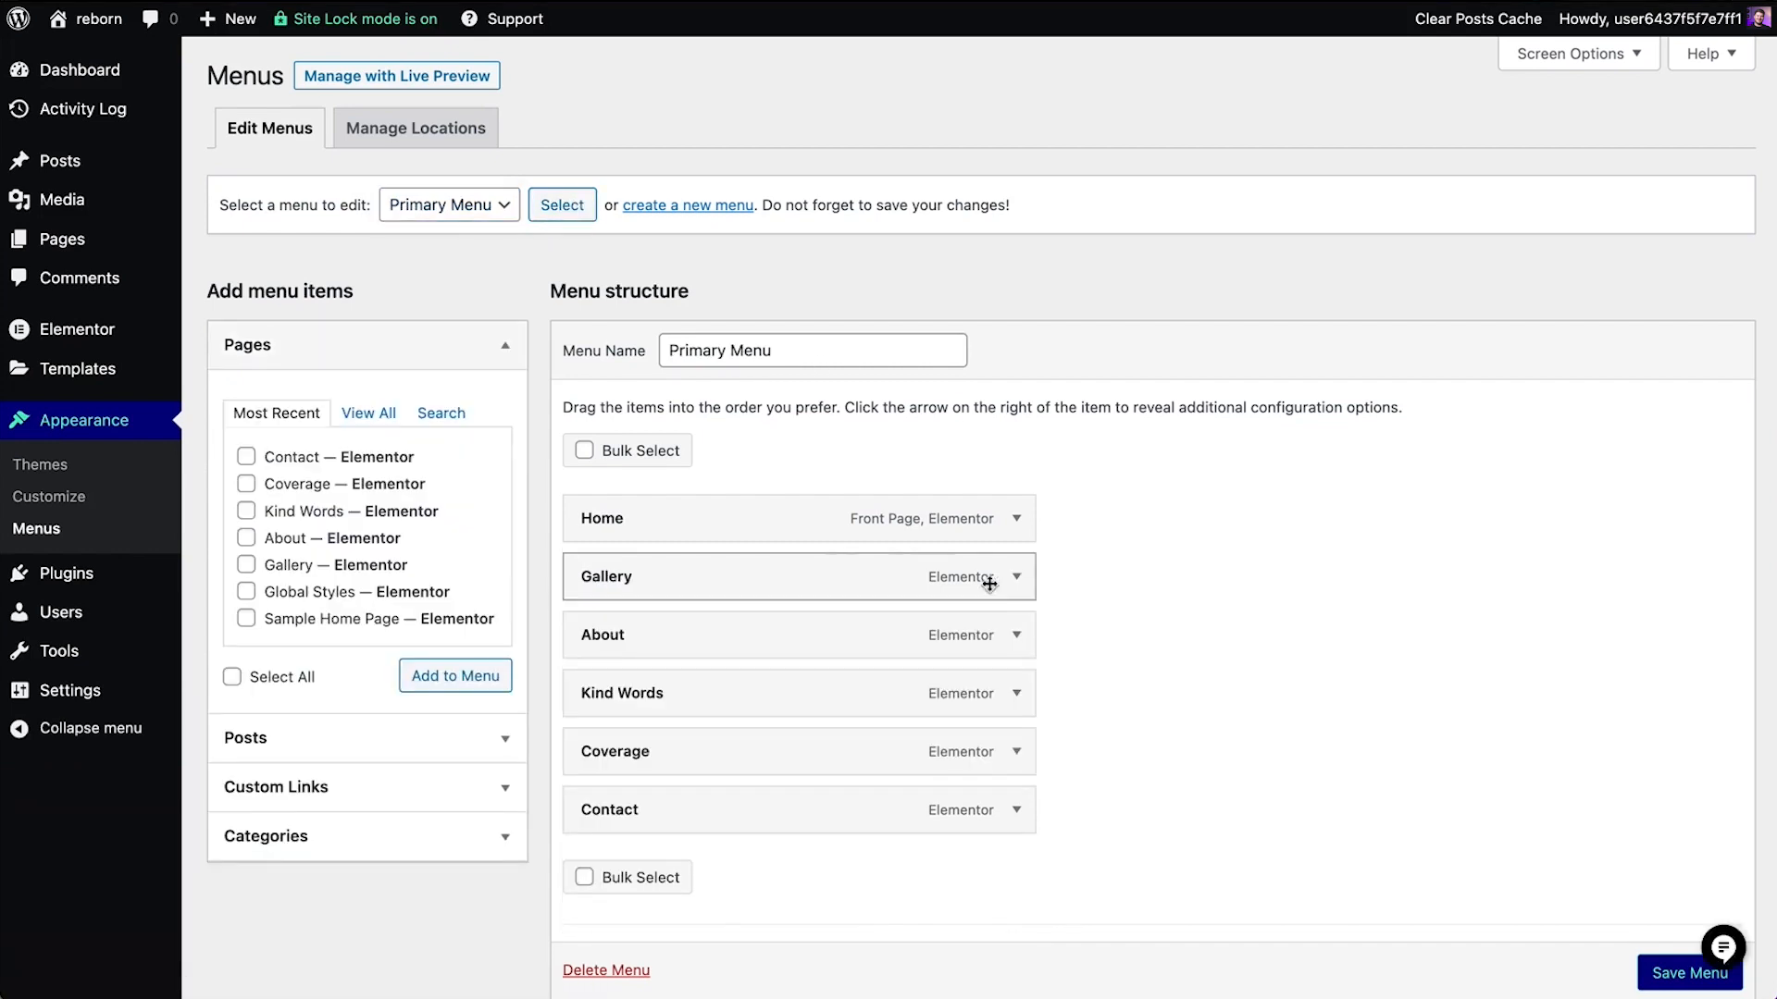
left_click(1015, 578)
left_click(754, 655)
double_click(754, 655)
type("Portfolio")
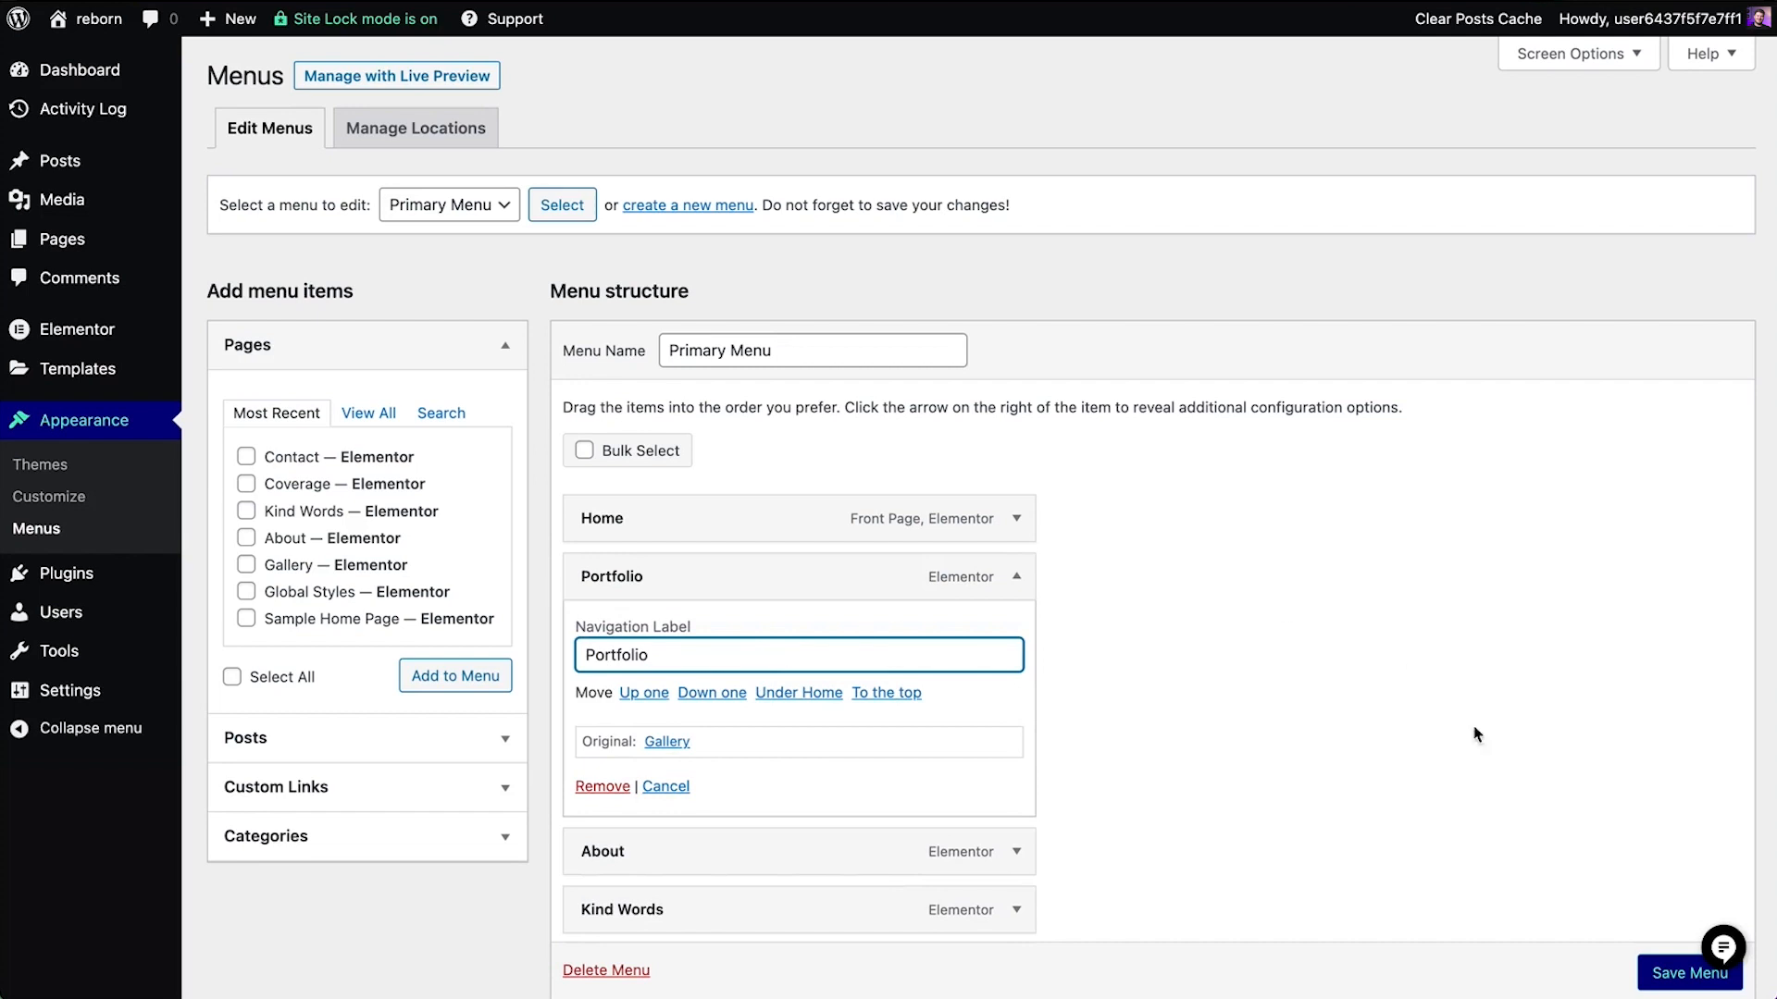
left_click(1688, 973)
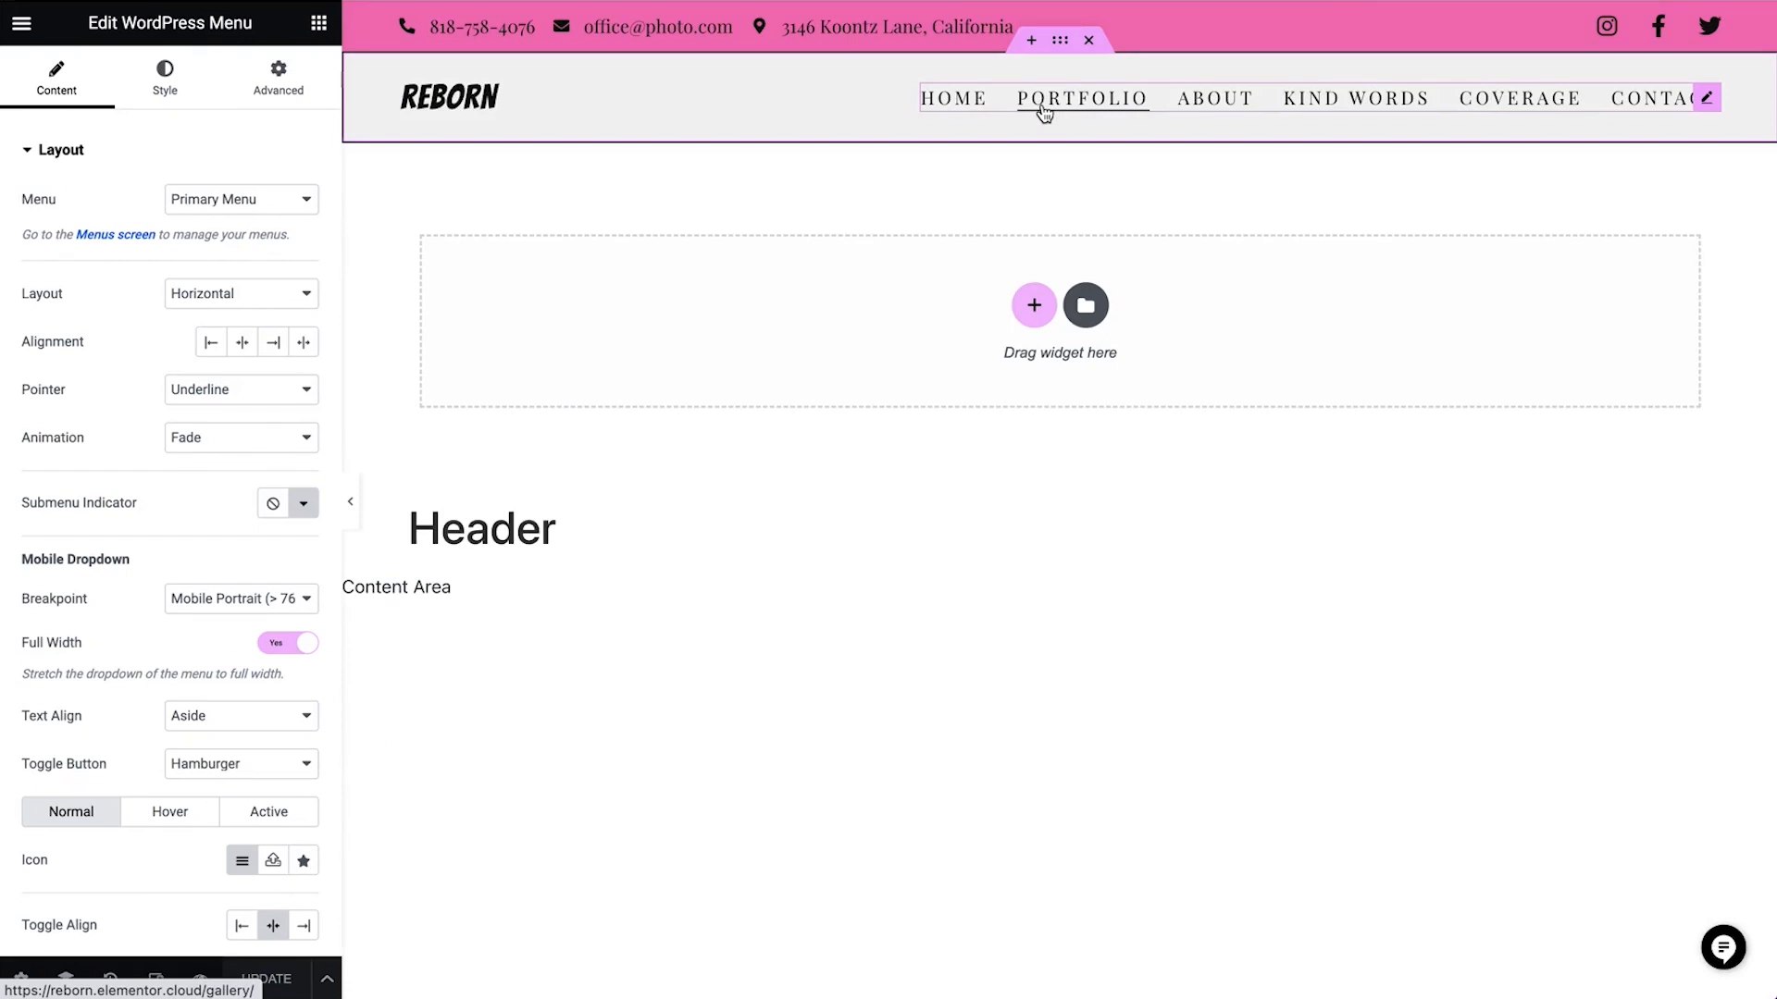
left_click(236, 199)
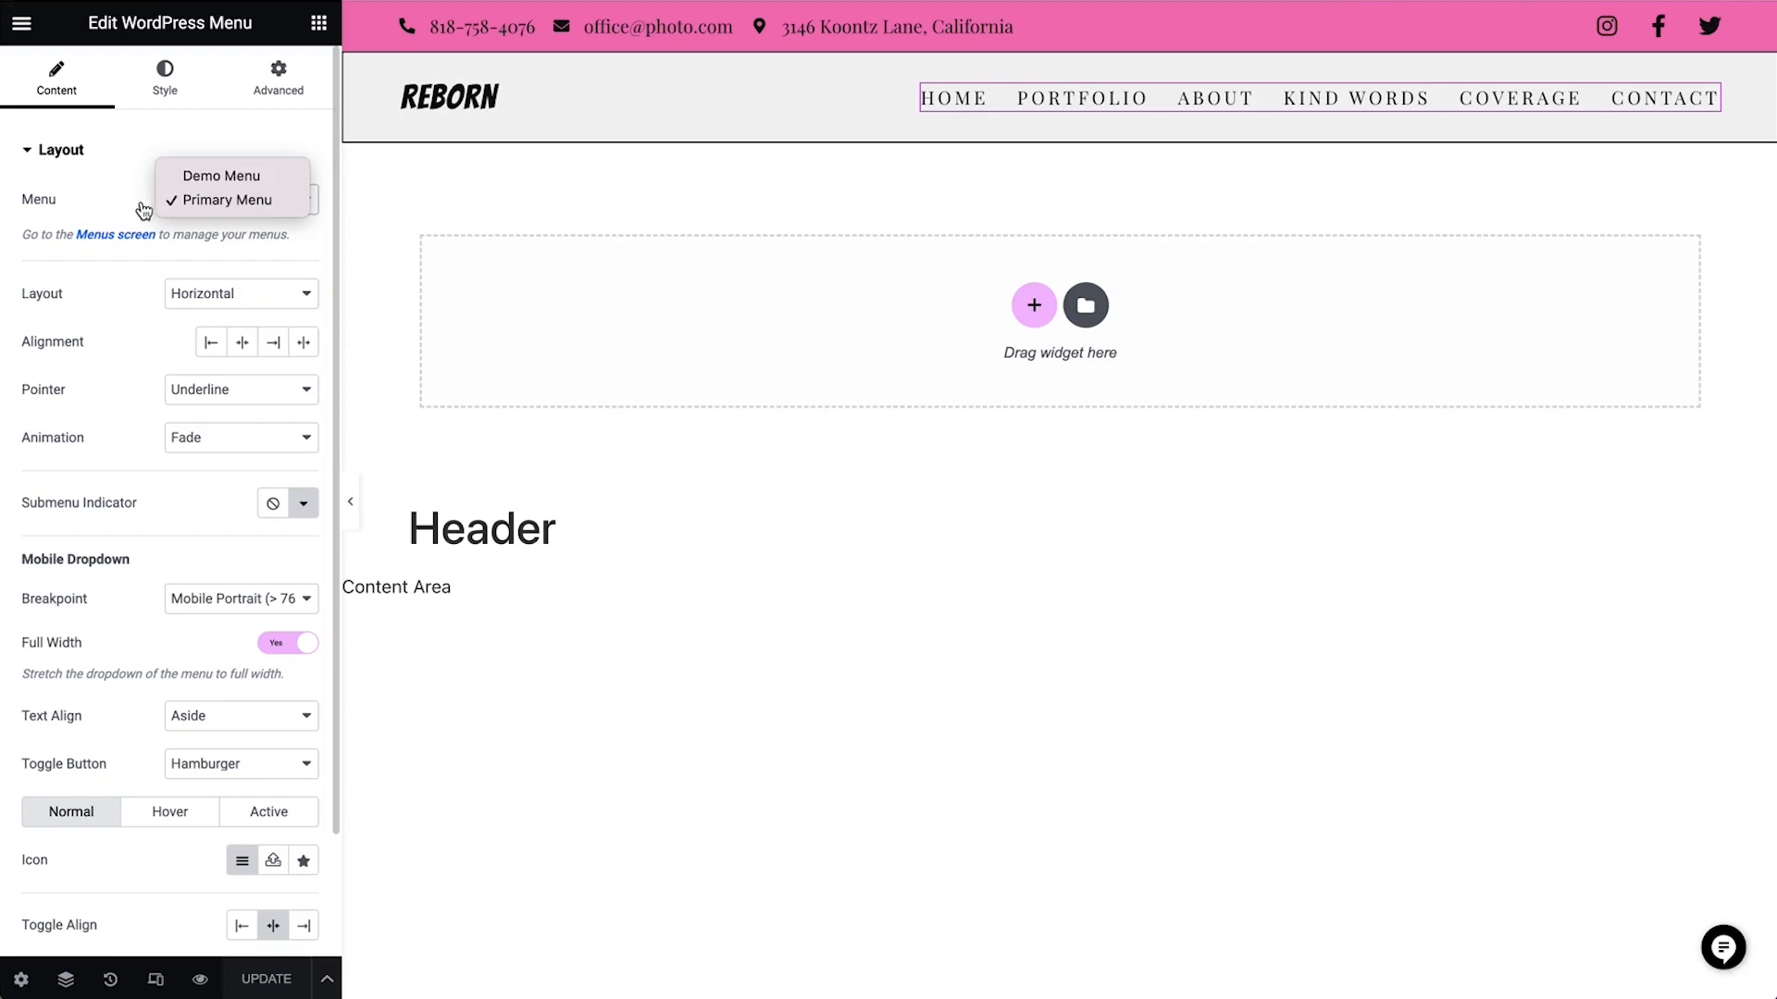
left_click(251, 207)
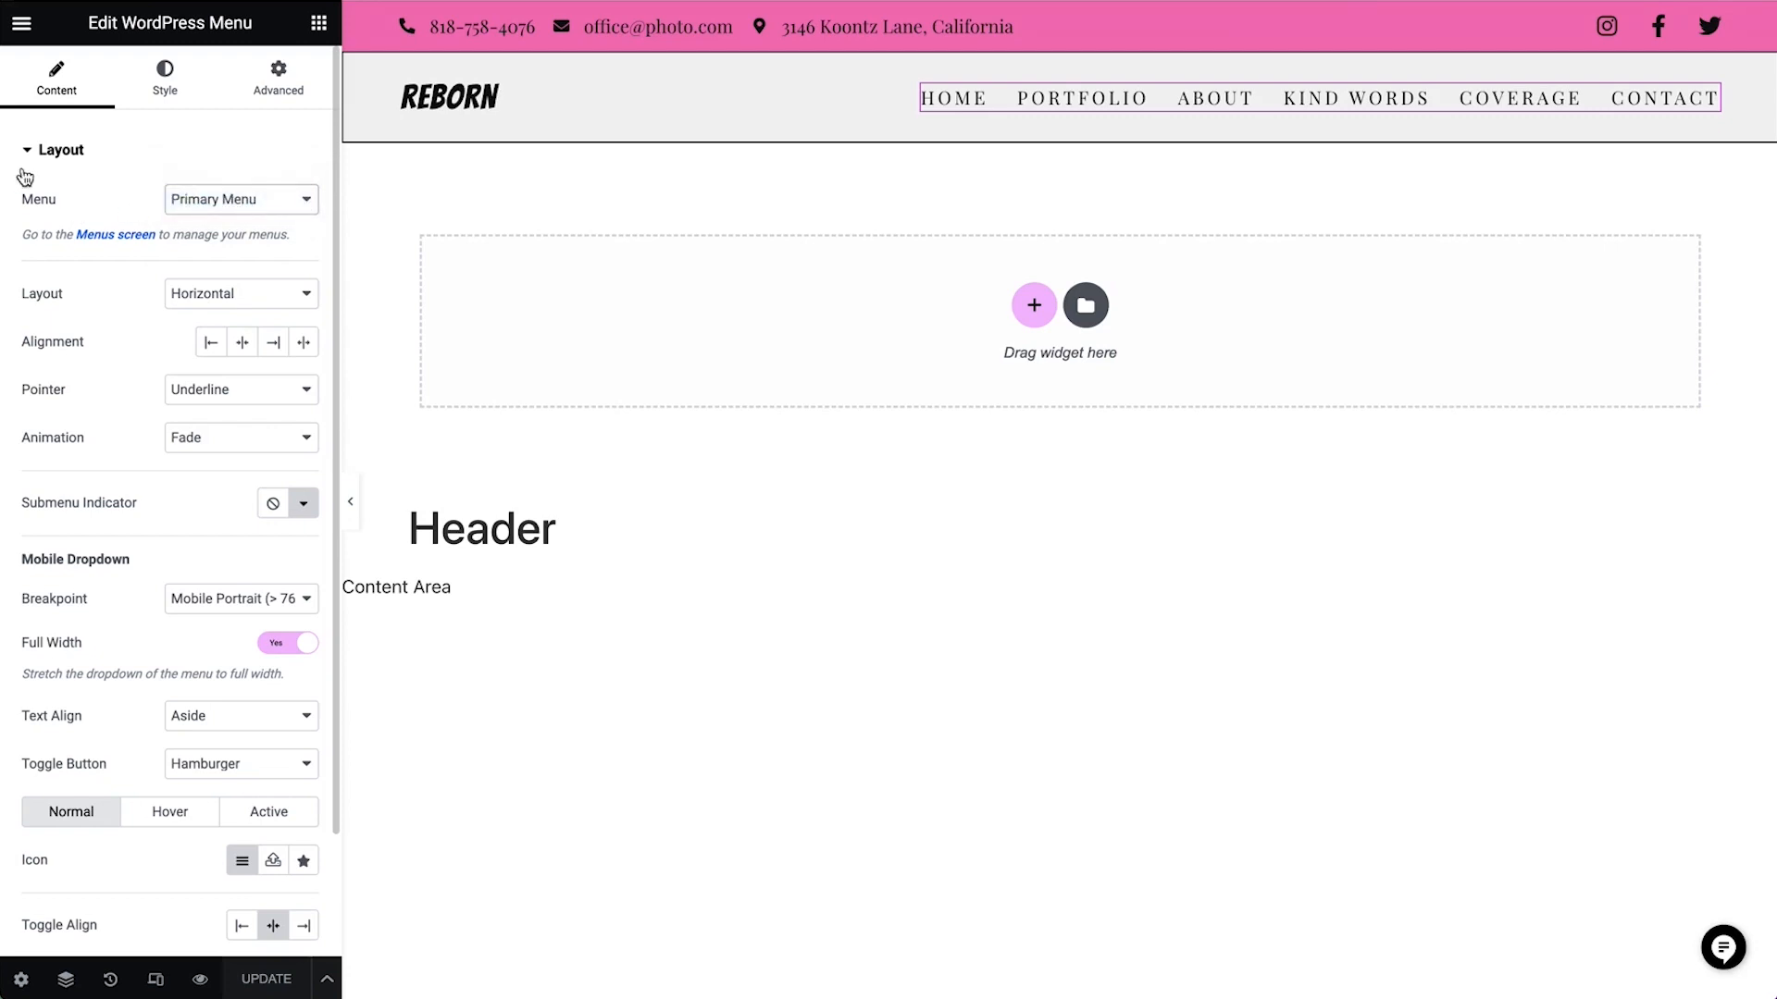
Replace the phone number, e-mail and address texts in the header's top bar icon list with the Reborn business's contact details
left_click(666, 33)
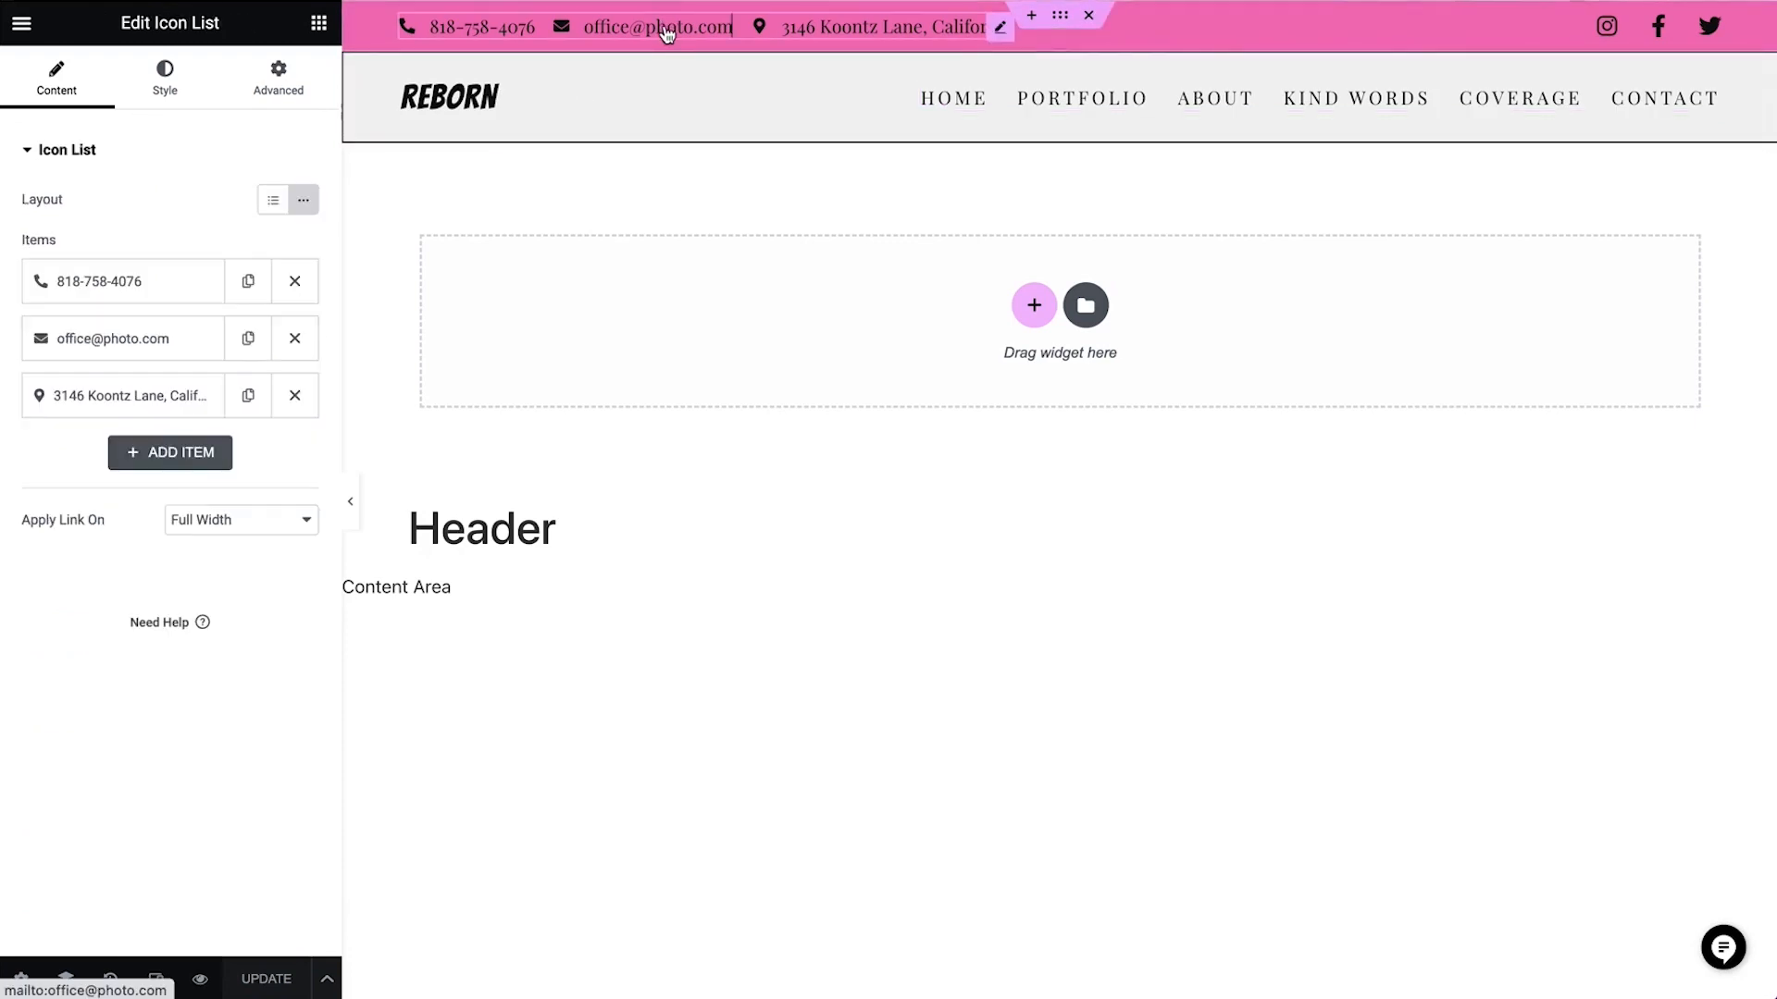
left_click(162, 294)
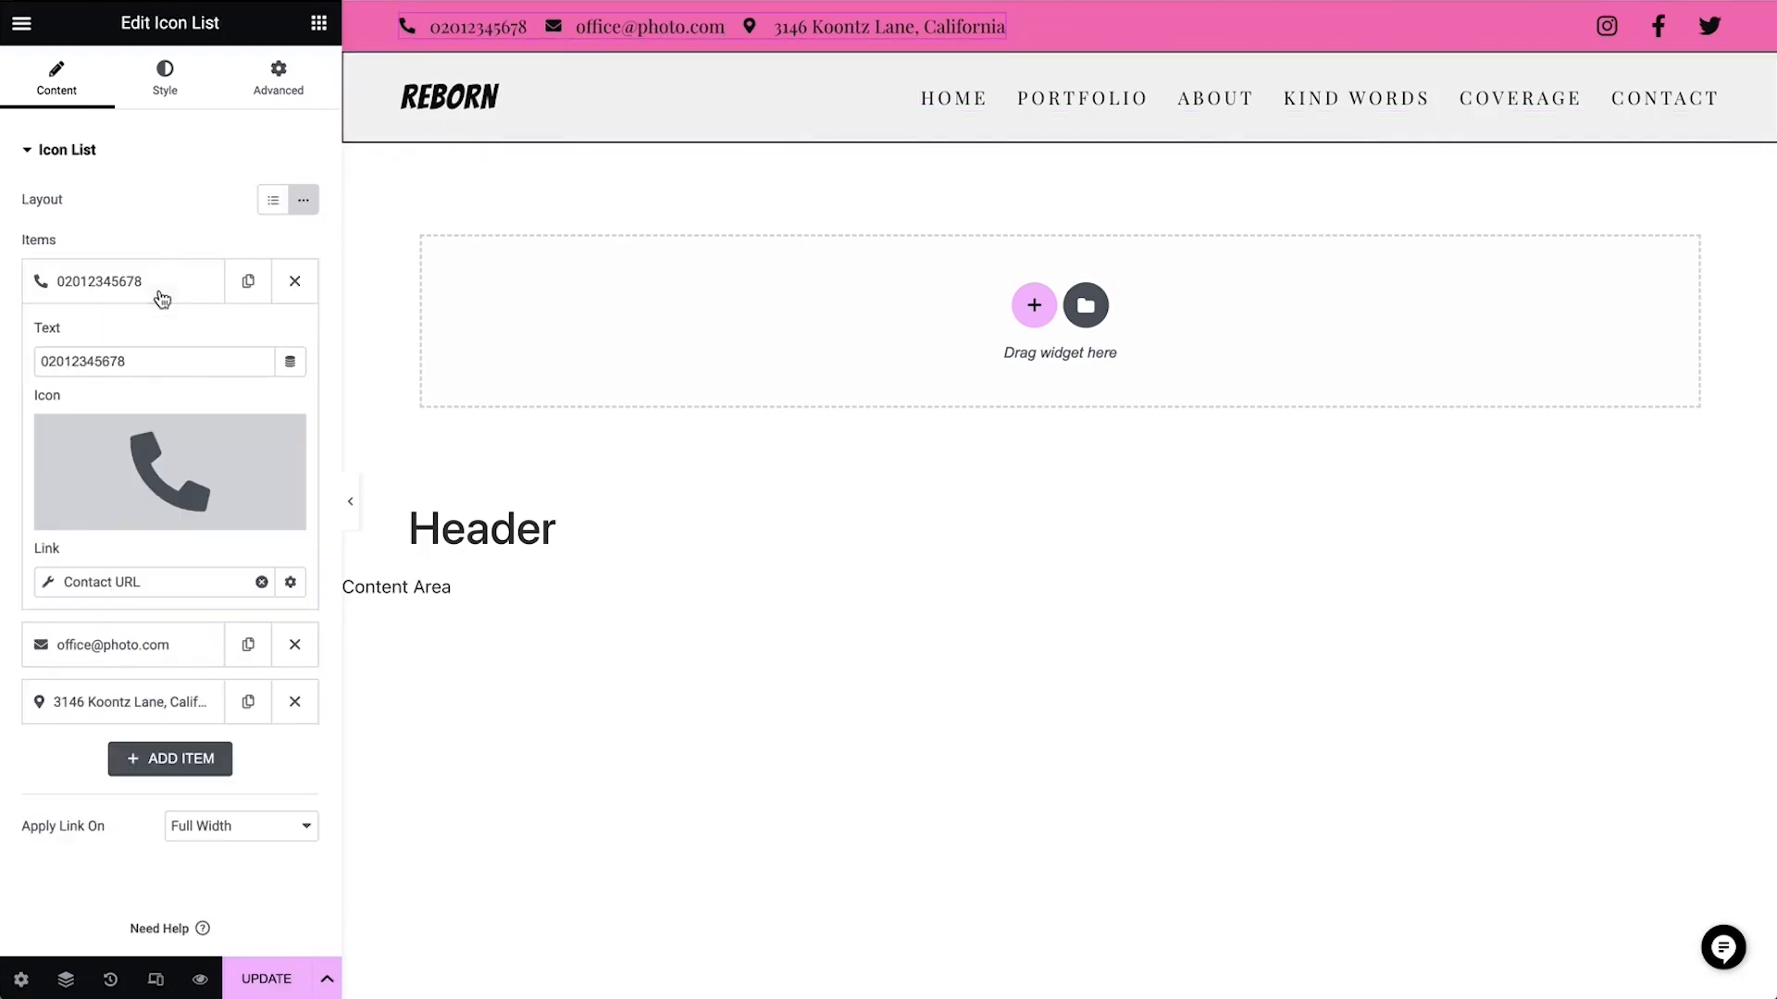
left_click(159, 639)
left_click_drag(206, 417, 17, 430)
key("ctrl+v")
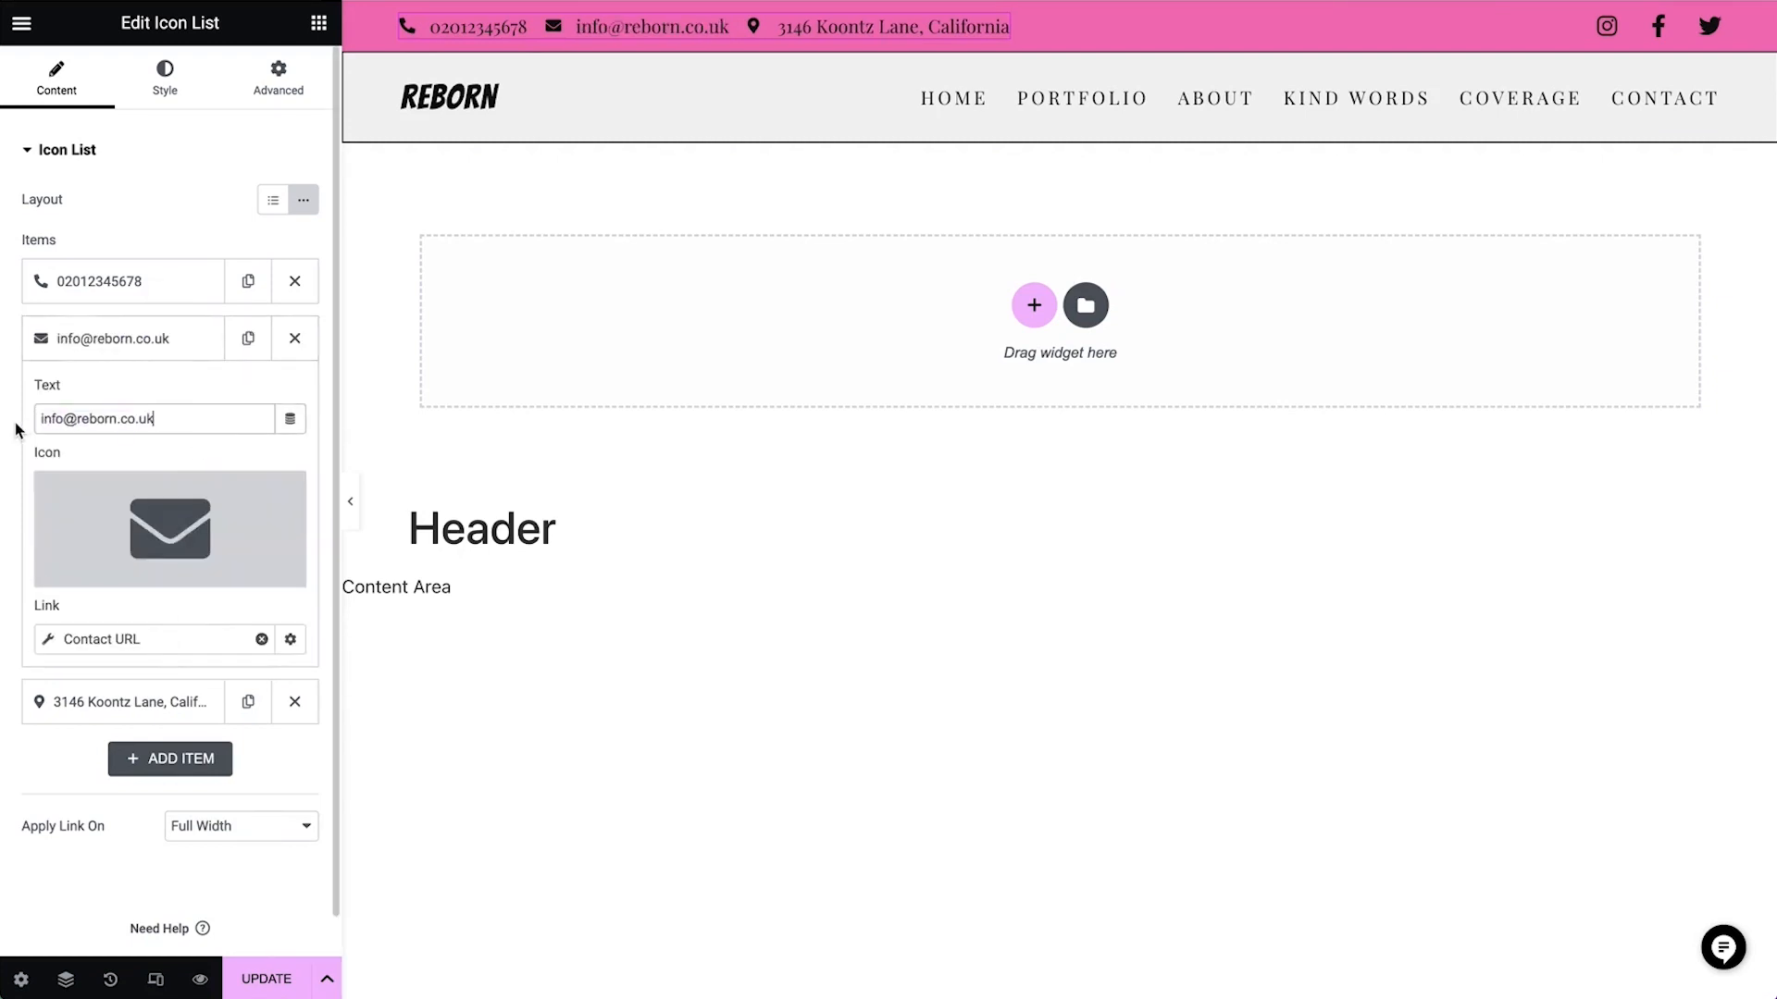
left_click(161, 709)
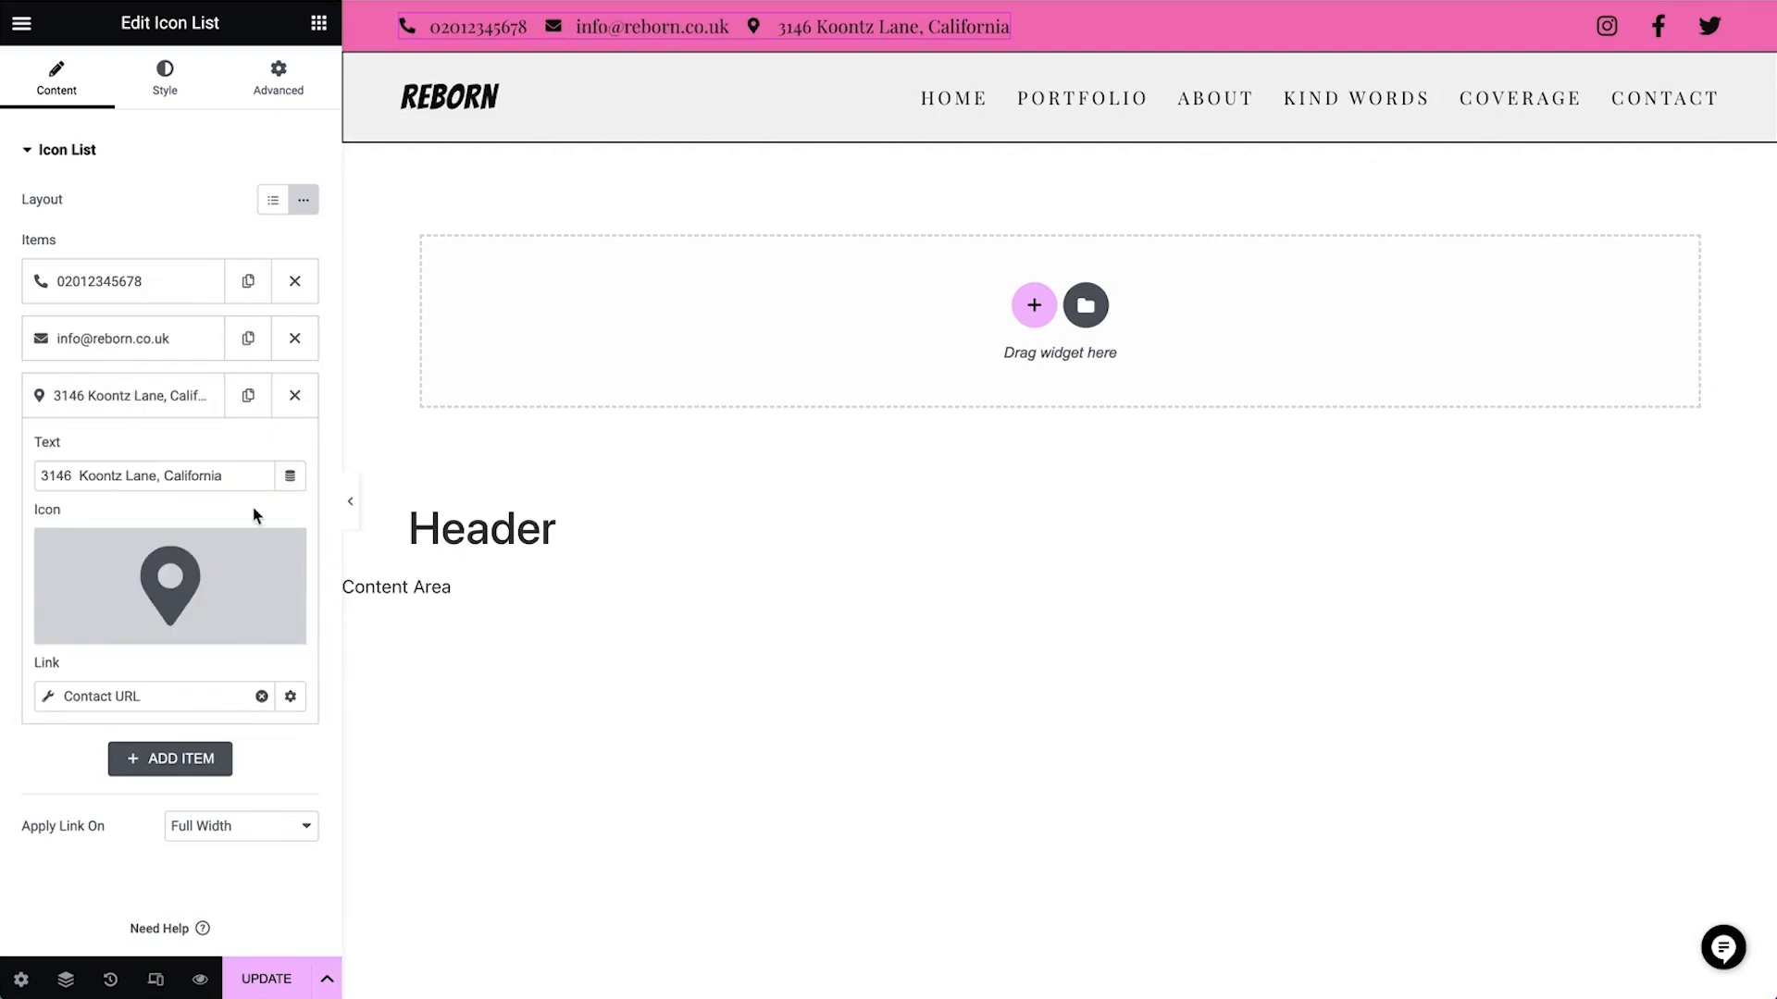
triple_click(250, 477)
type("5 Merchant Square, London")
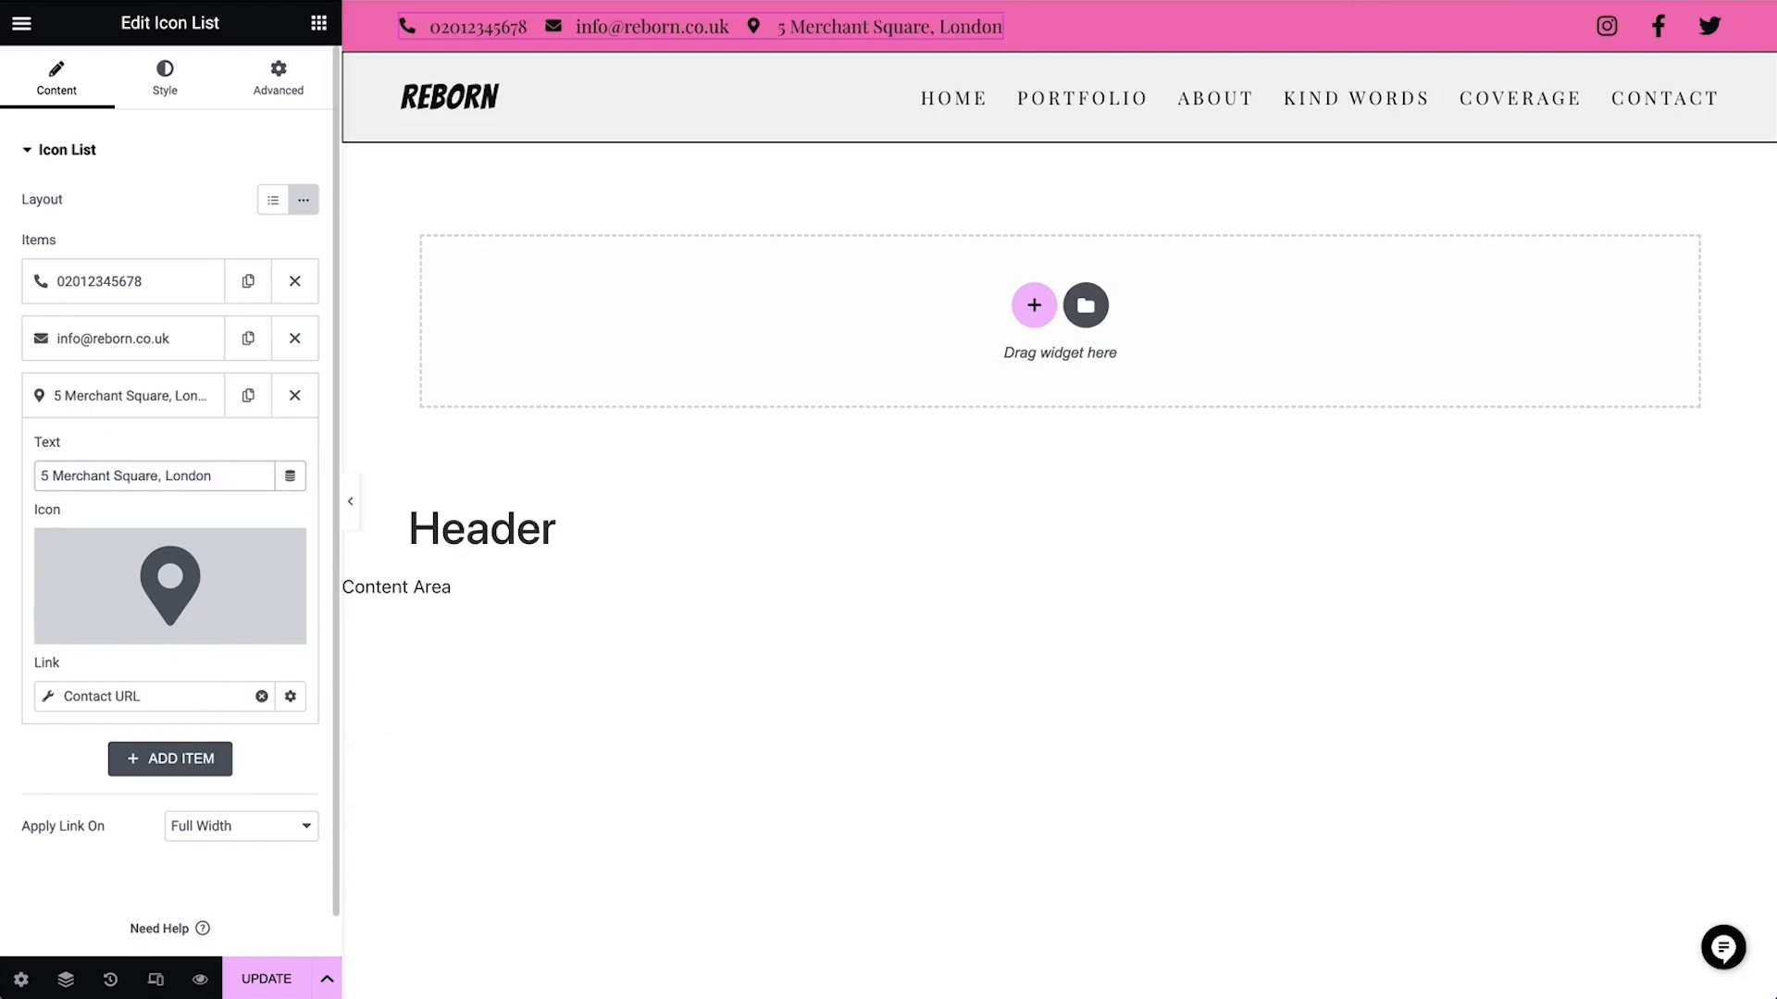
left_click(169, 398)
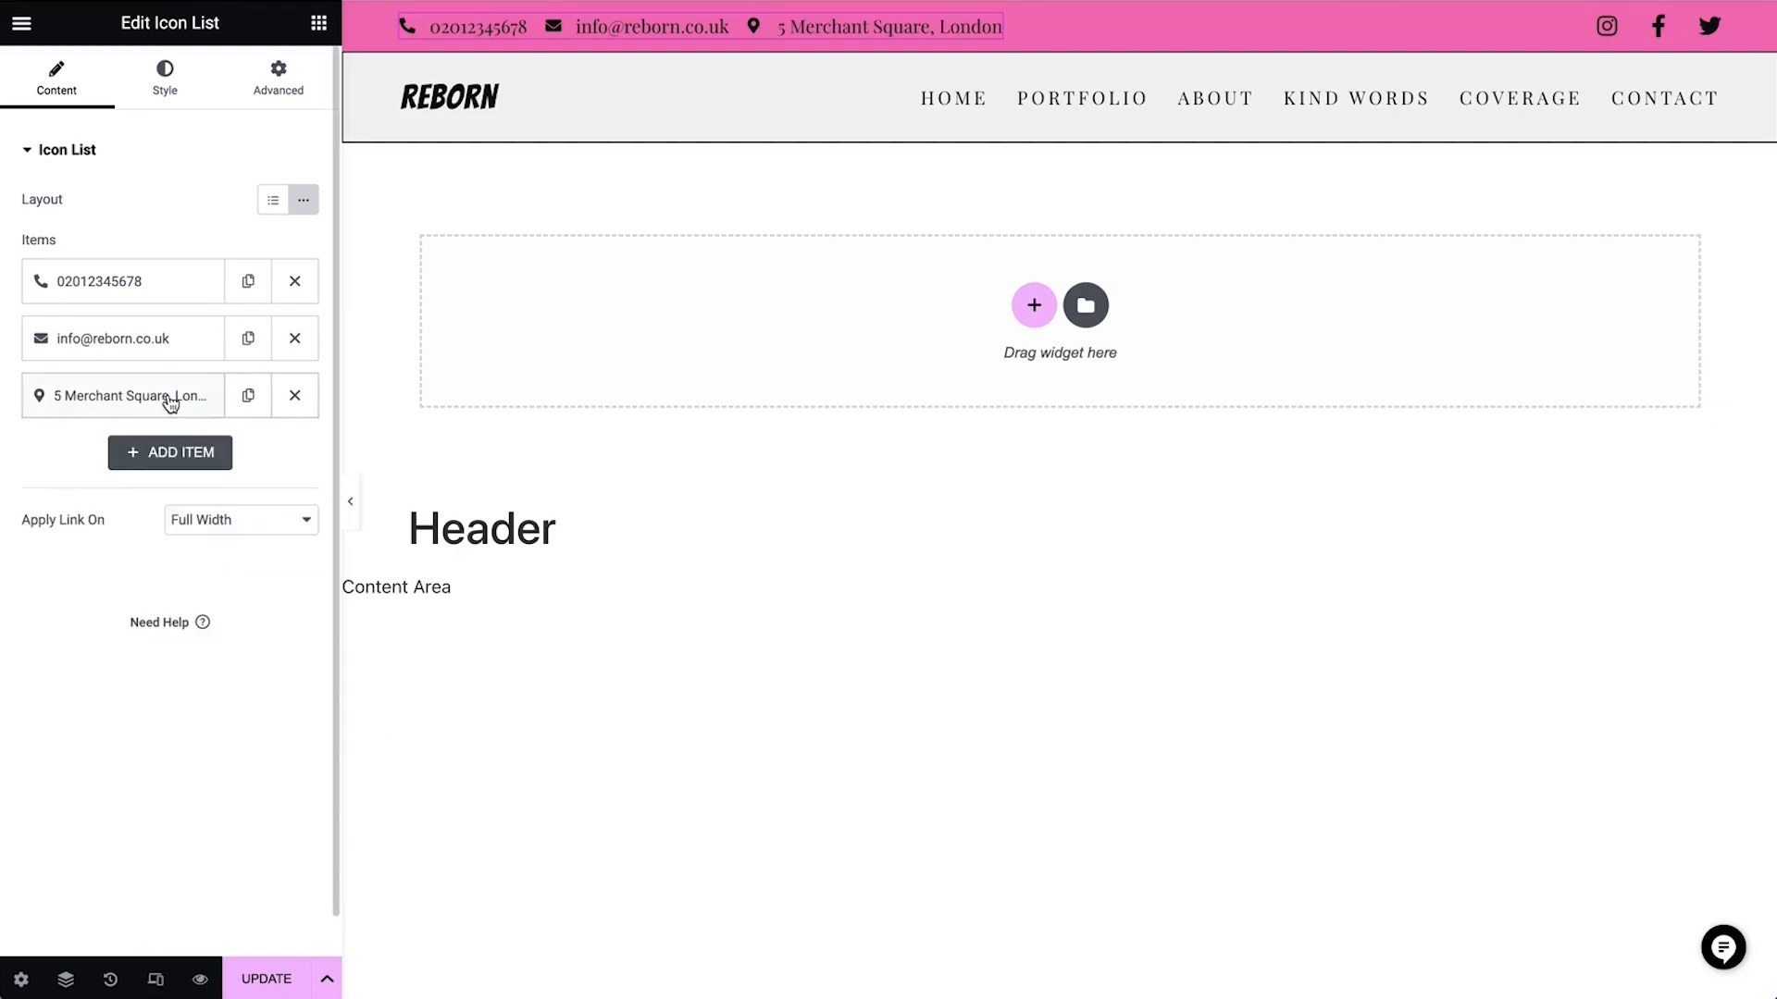
Replace the phone item's existing link with a new Contact URL dynamic tag and set its type to Tel
left_click(157, 298)
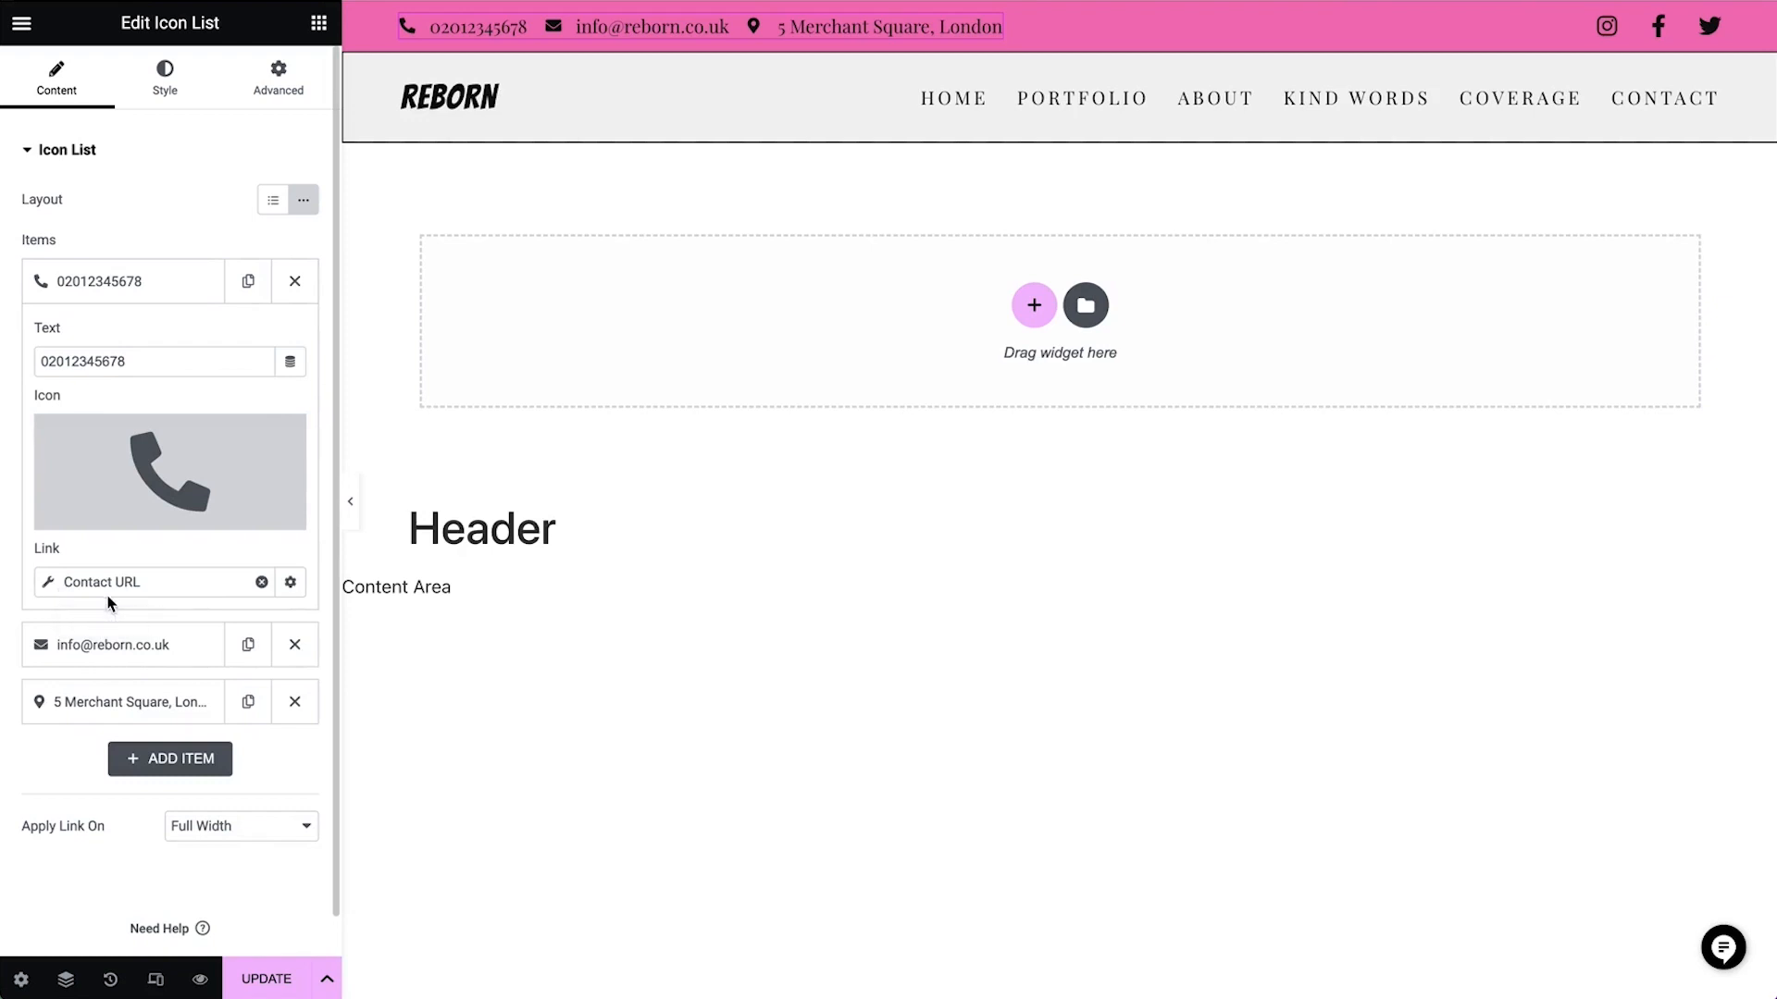
left_click(262, 582)
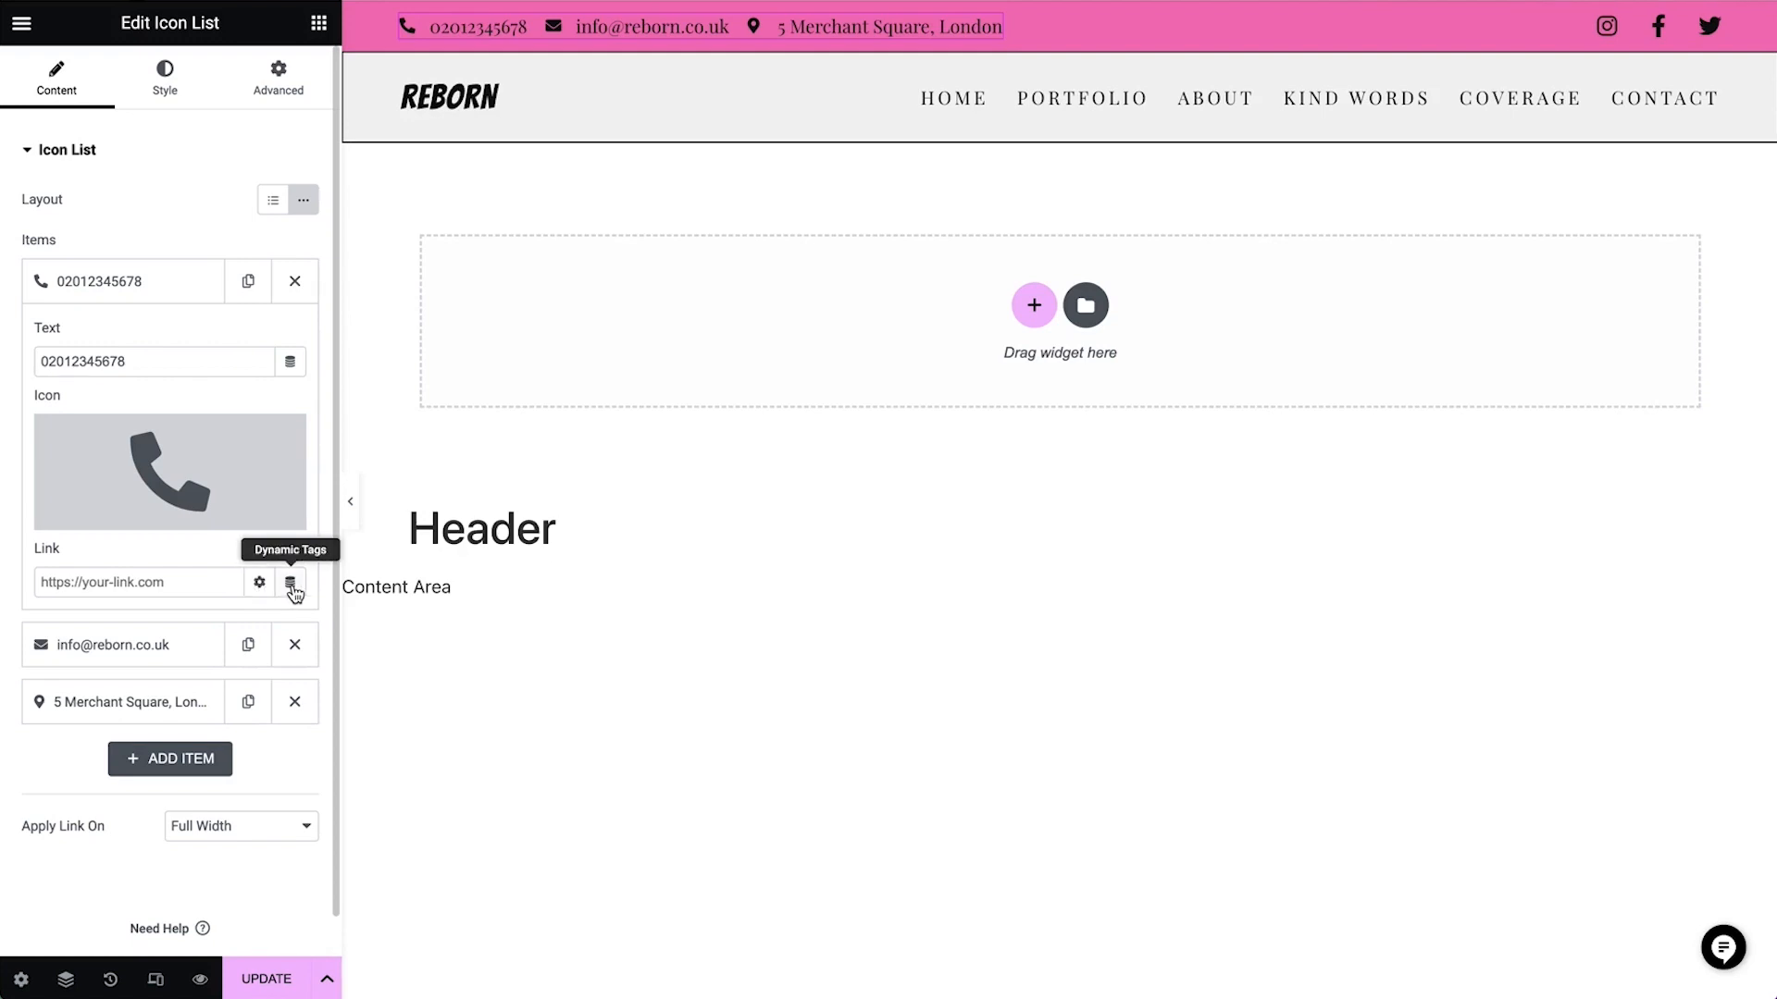
left_click(292, 589)
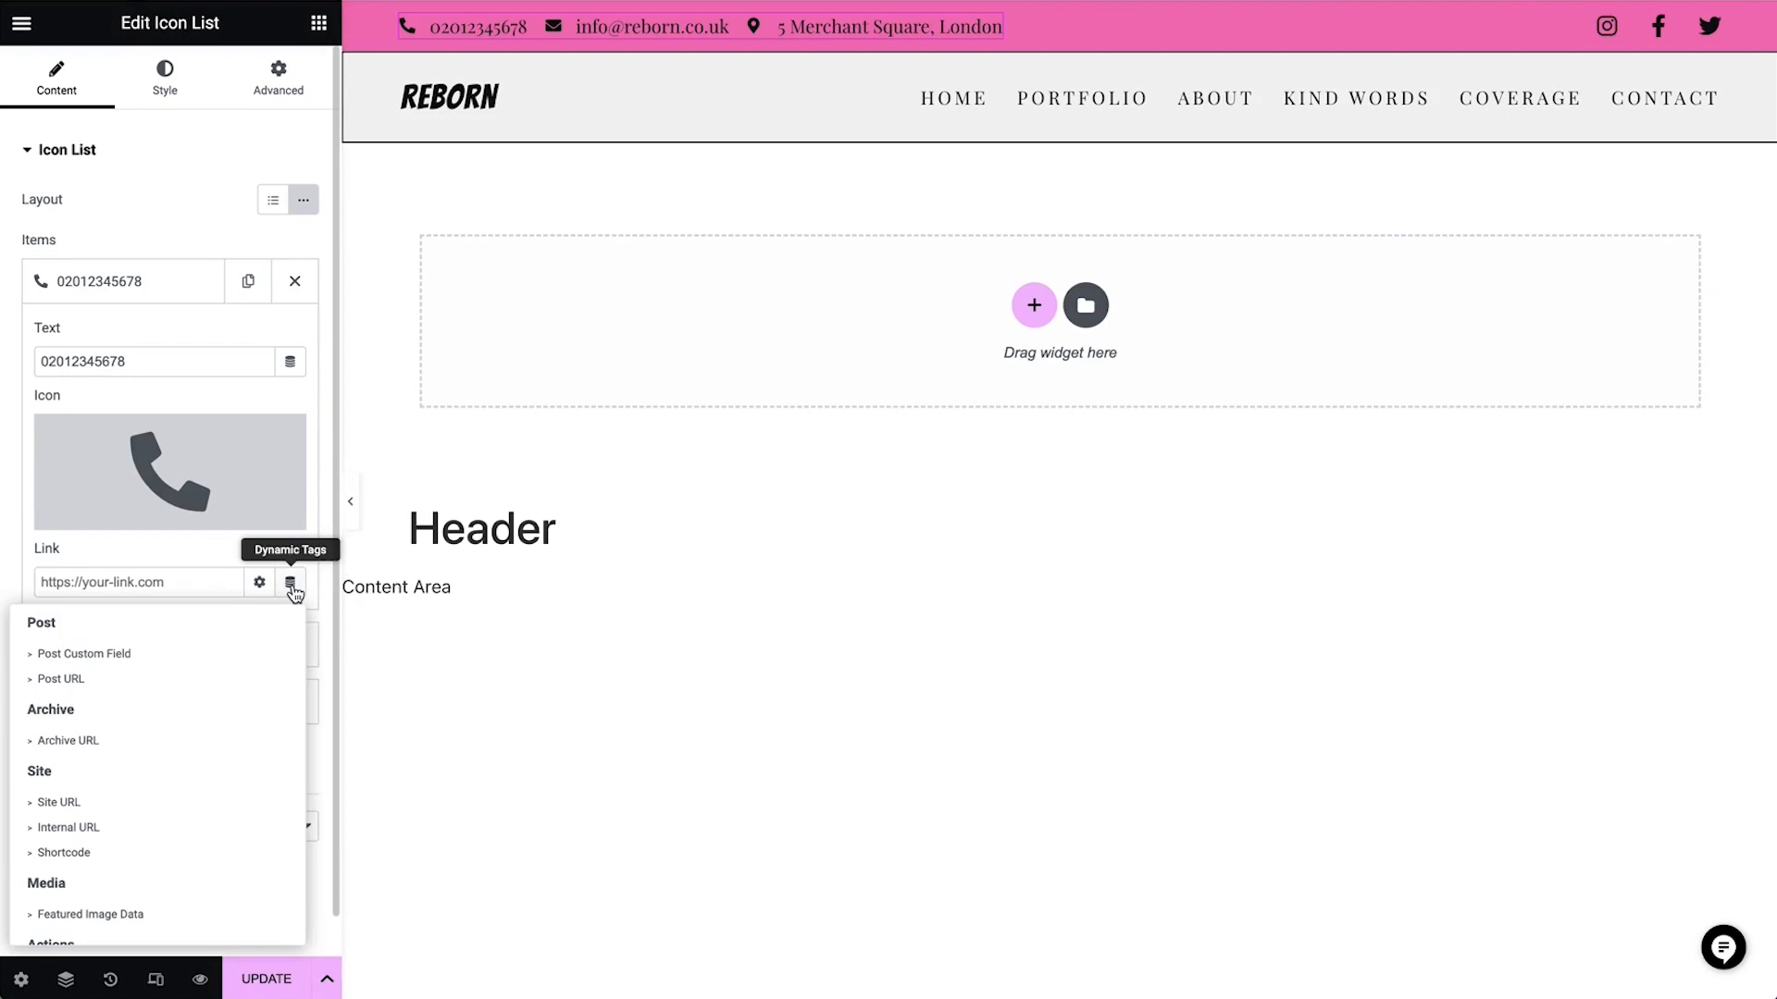
scroll(170, 883, "down", 3)
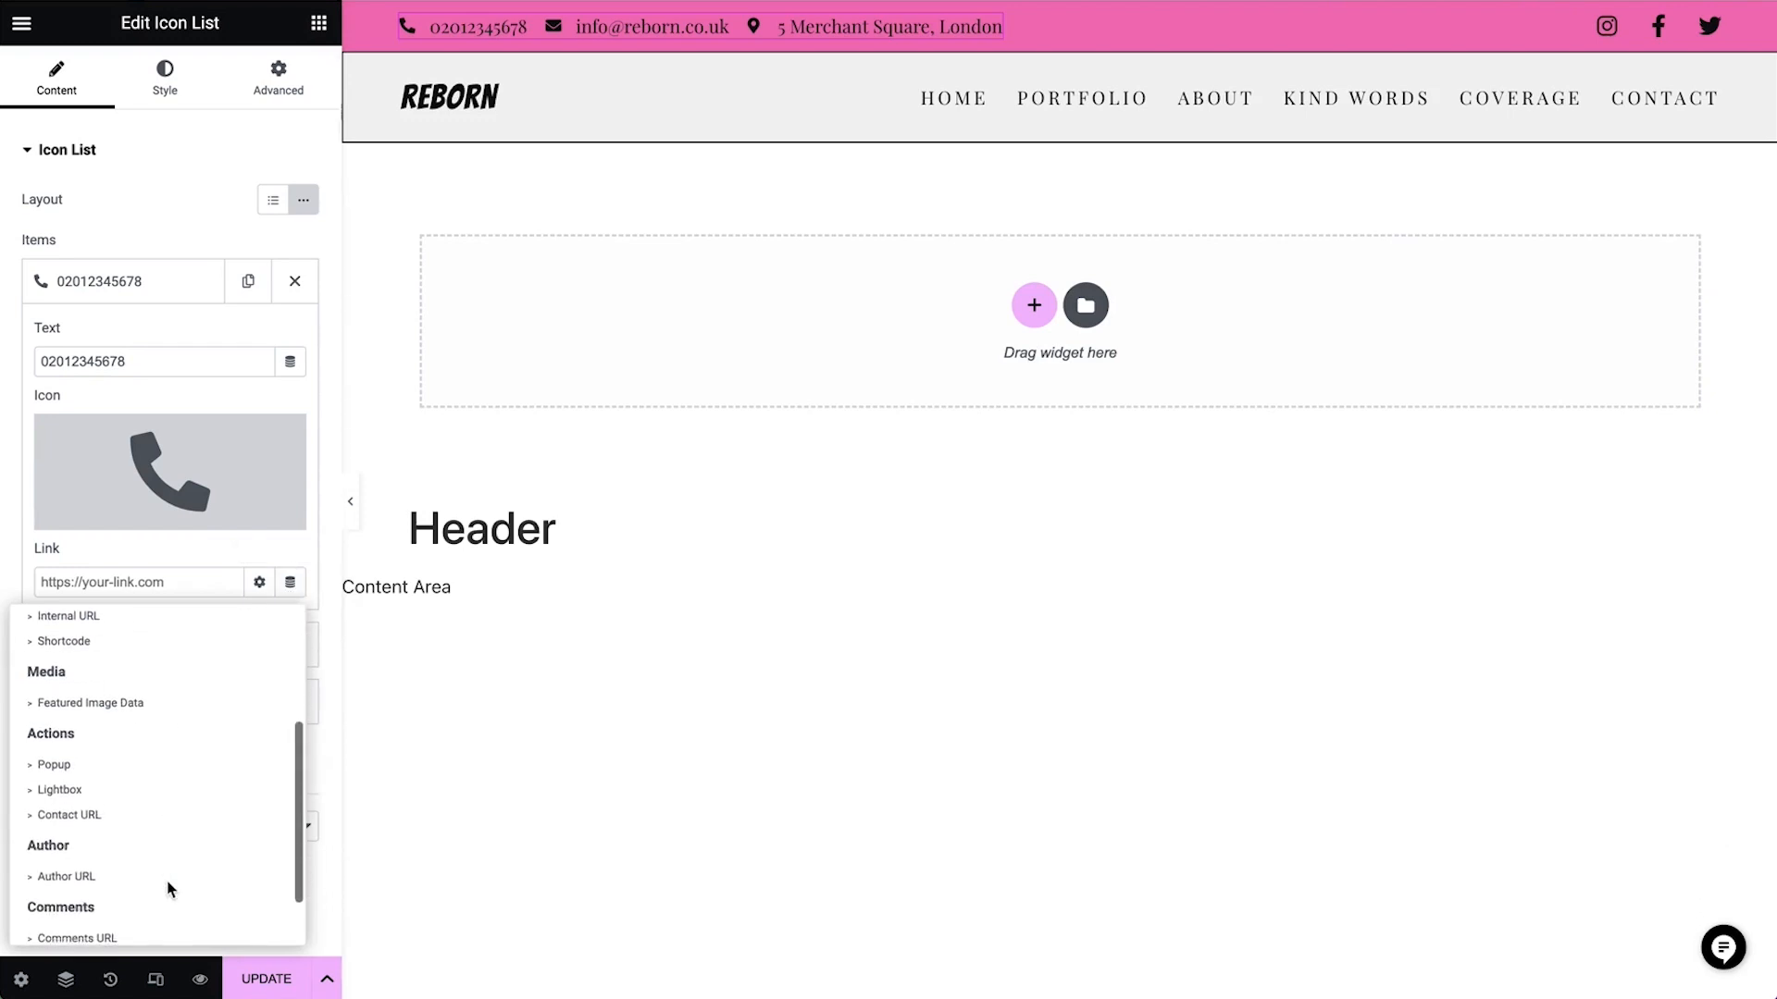
left_click(162, 814)
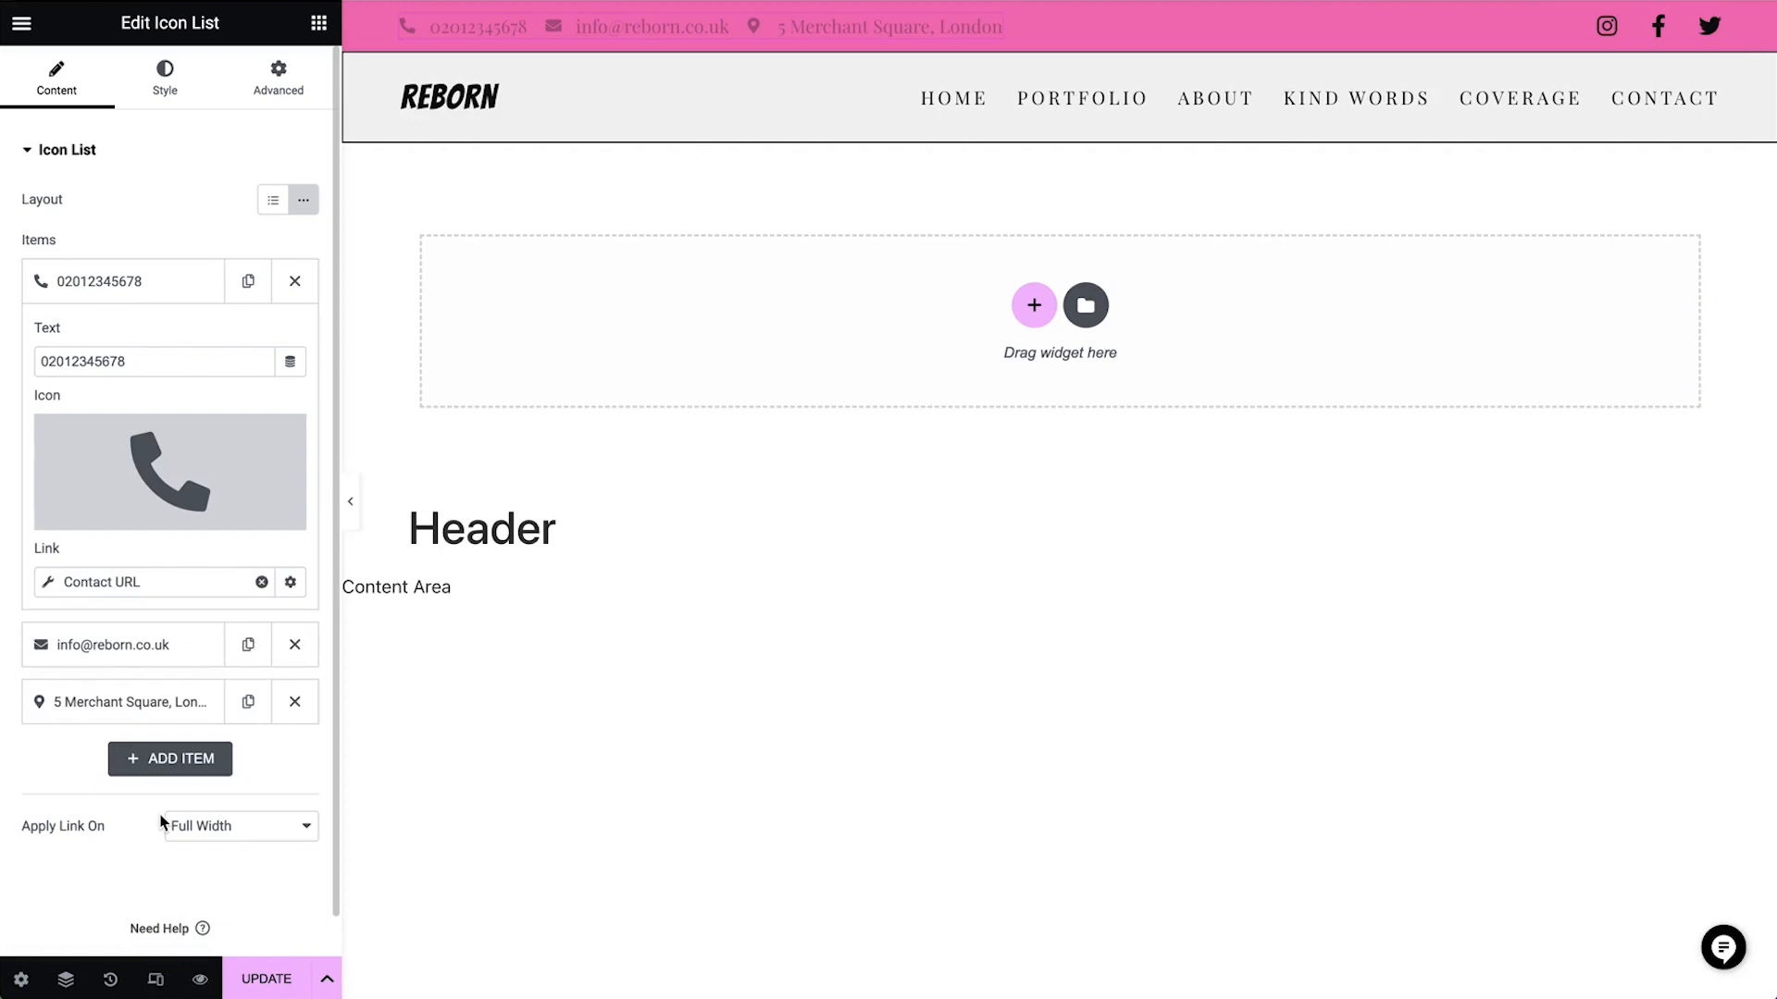
left_click(49, 583)
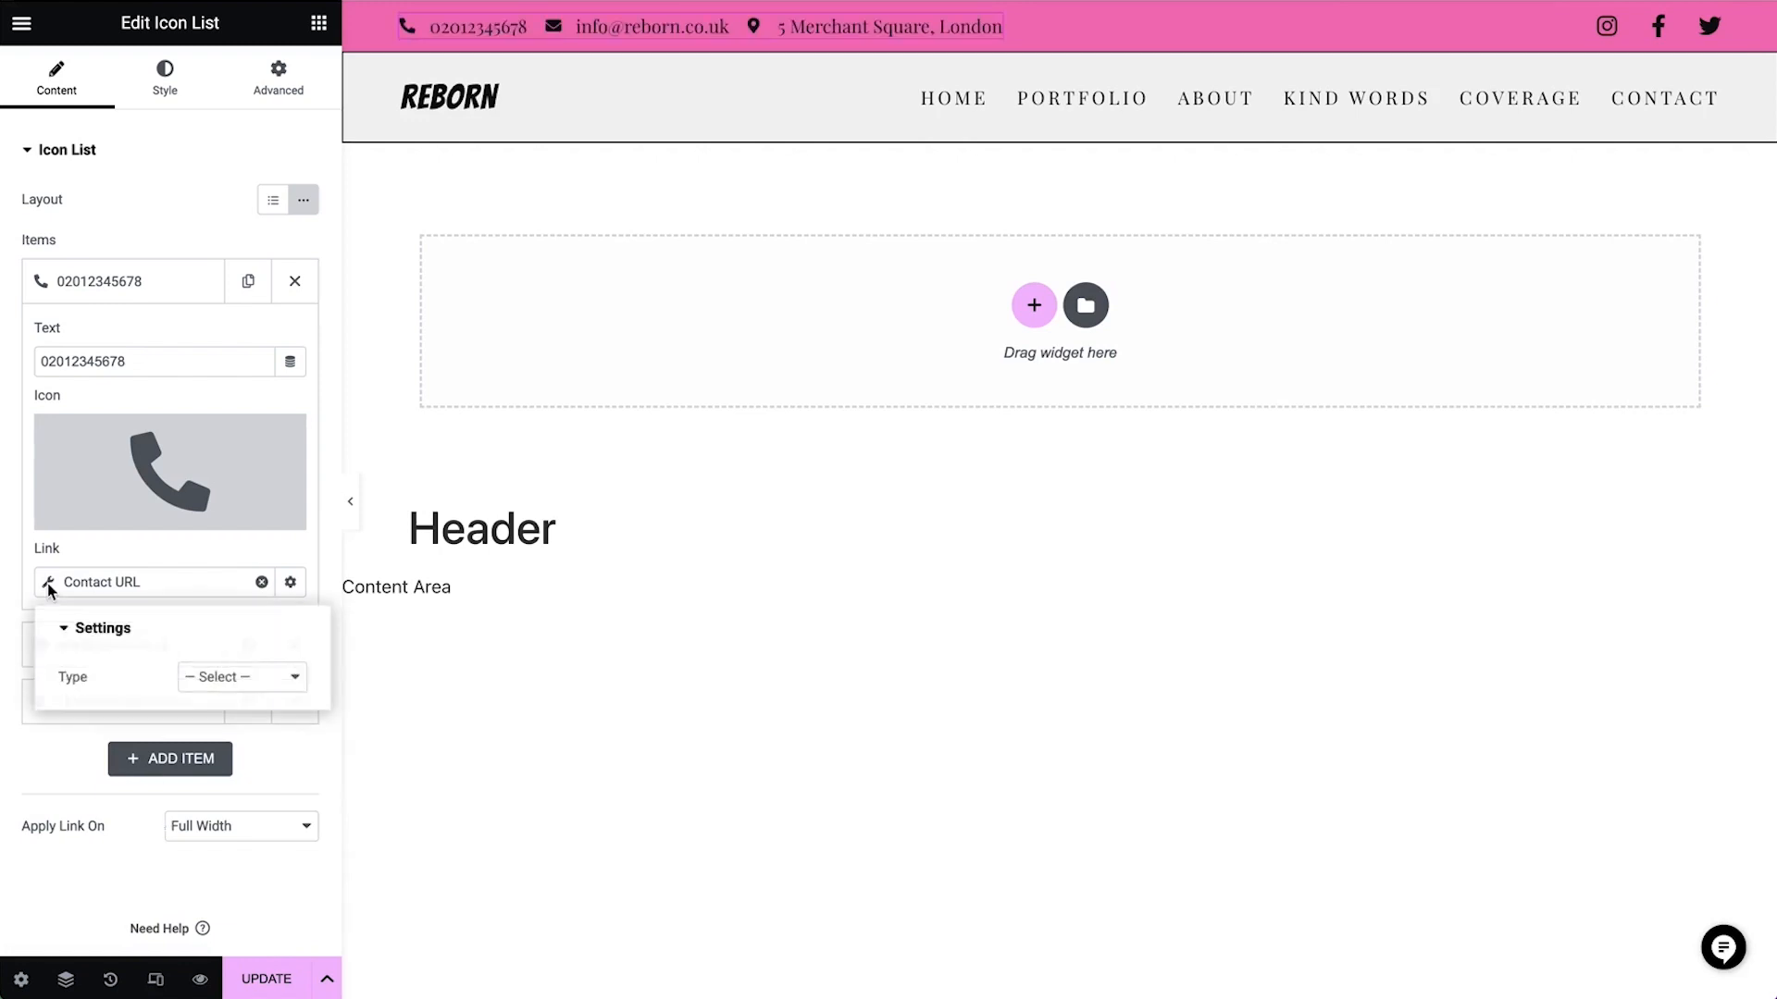
left_click(246, 678)
left_click(248, 727)
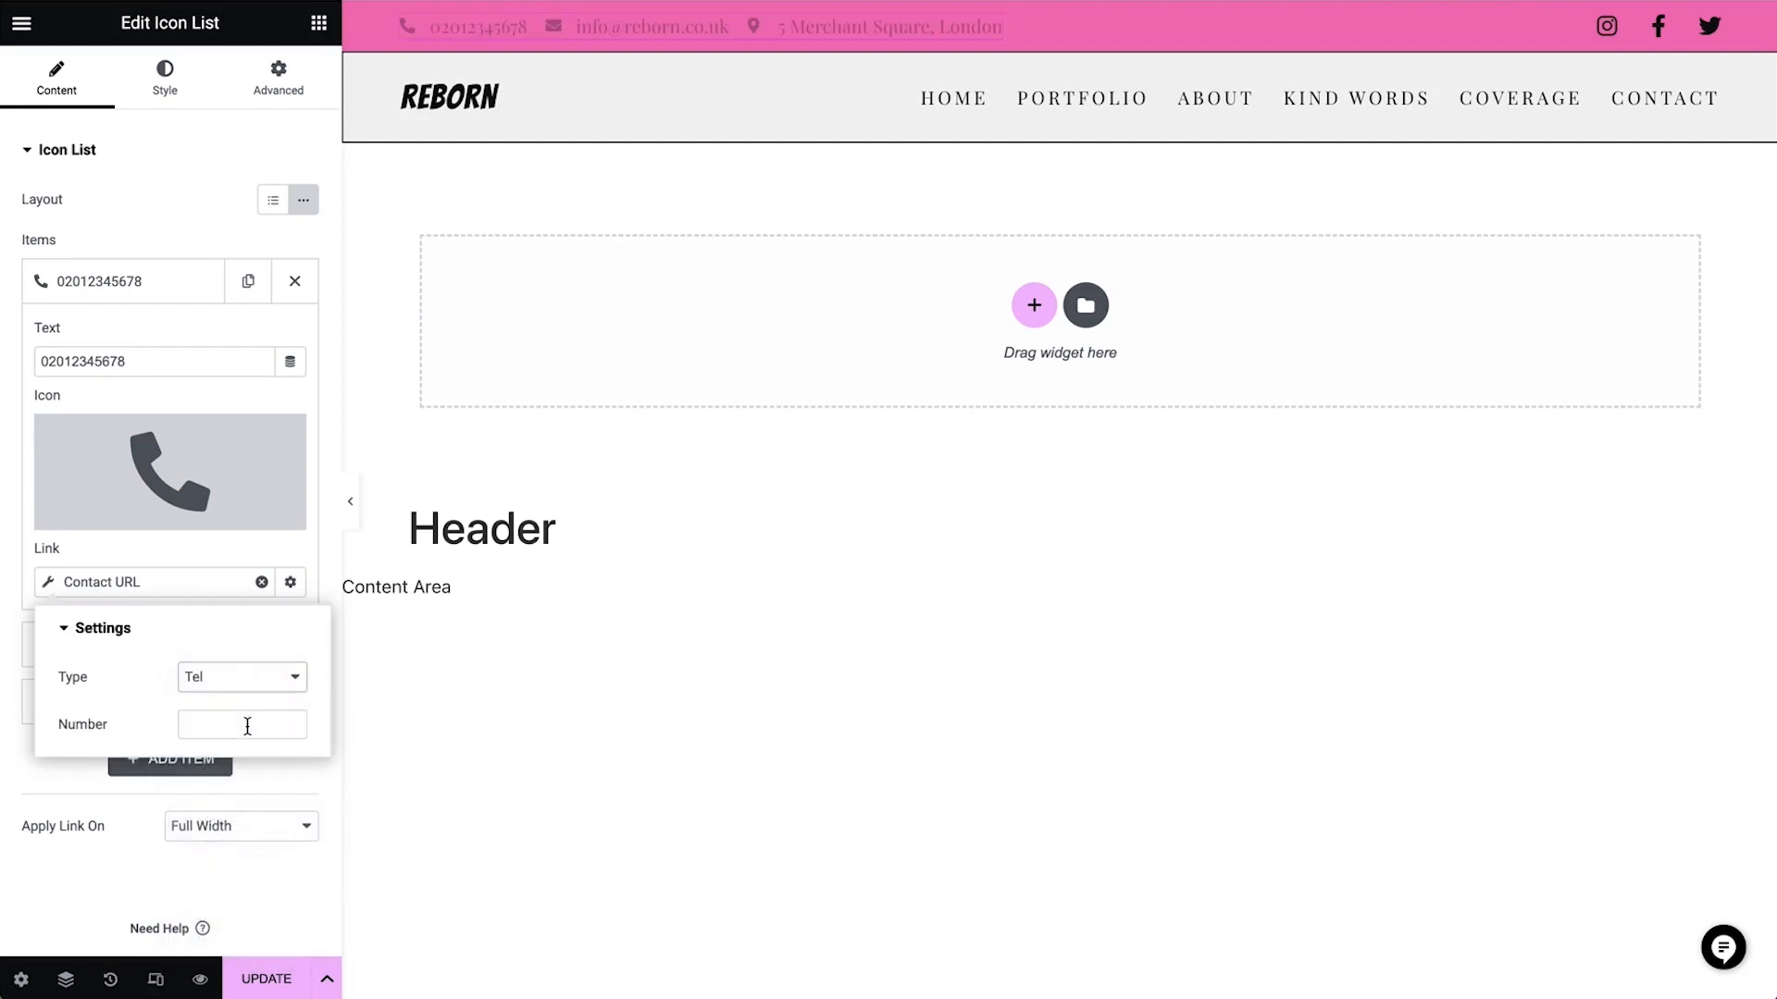
Copy the item's phone number into the Contact URL's number setting and replace its leading zero with the +44 country code
double_click(173, 363)
key("super+c")
right_click(174, 363)
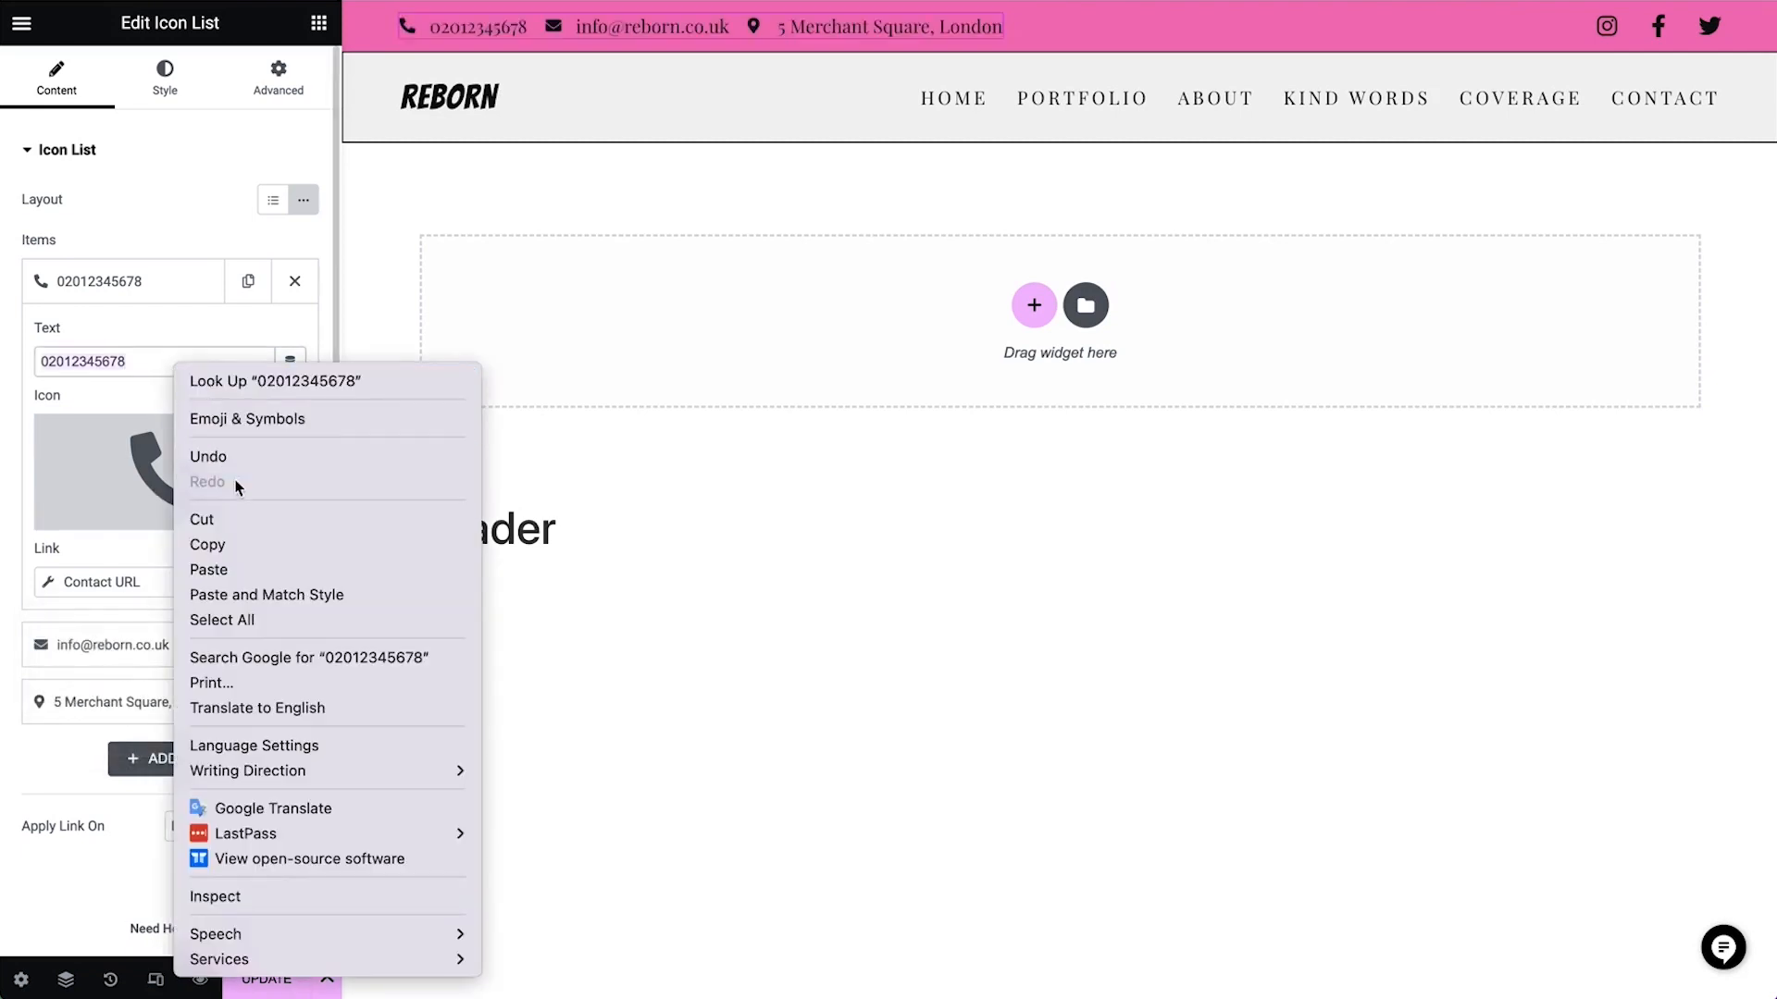
left_click(241, 544)
left_click(290, 582)
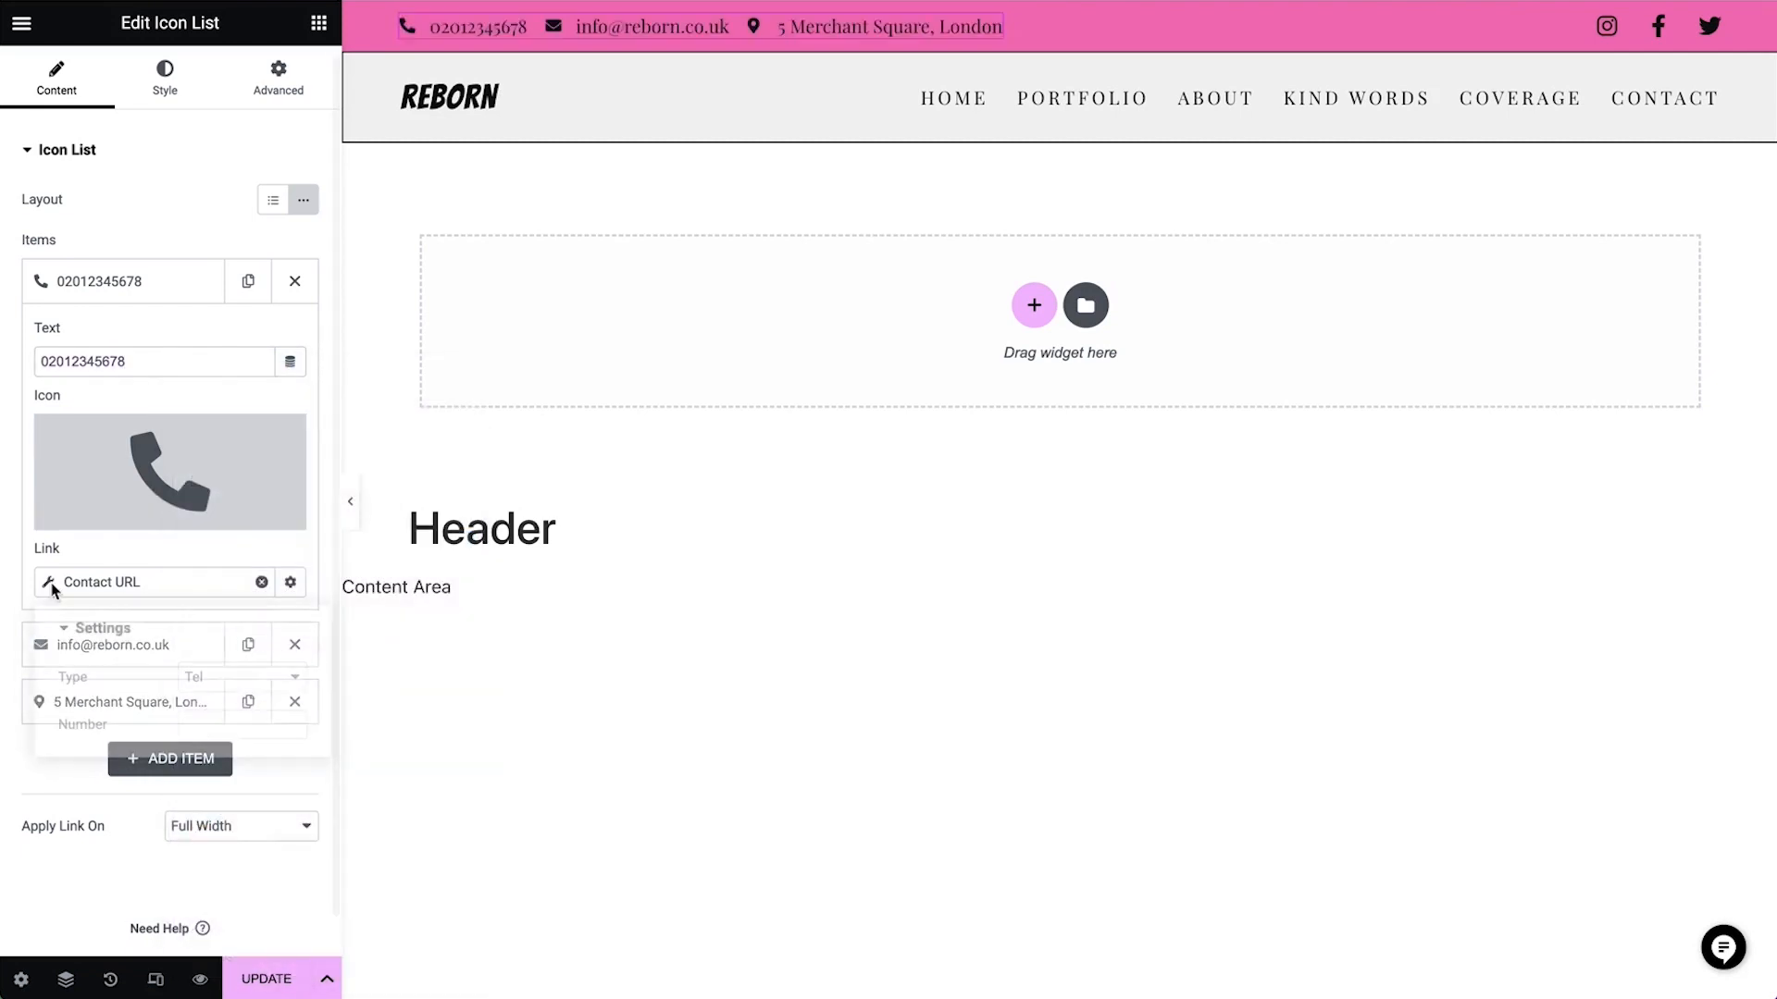
left_click(226, 724)
key("super+v")
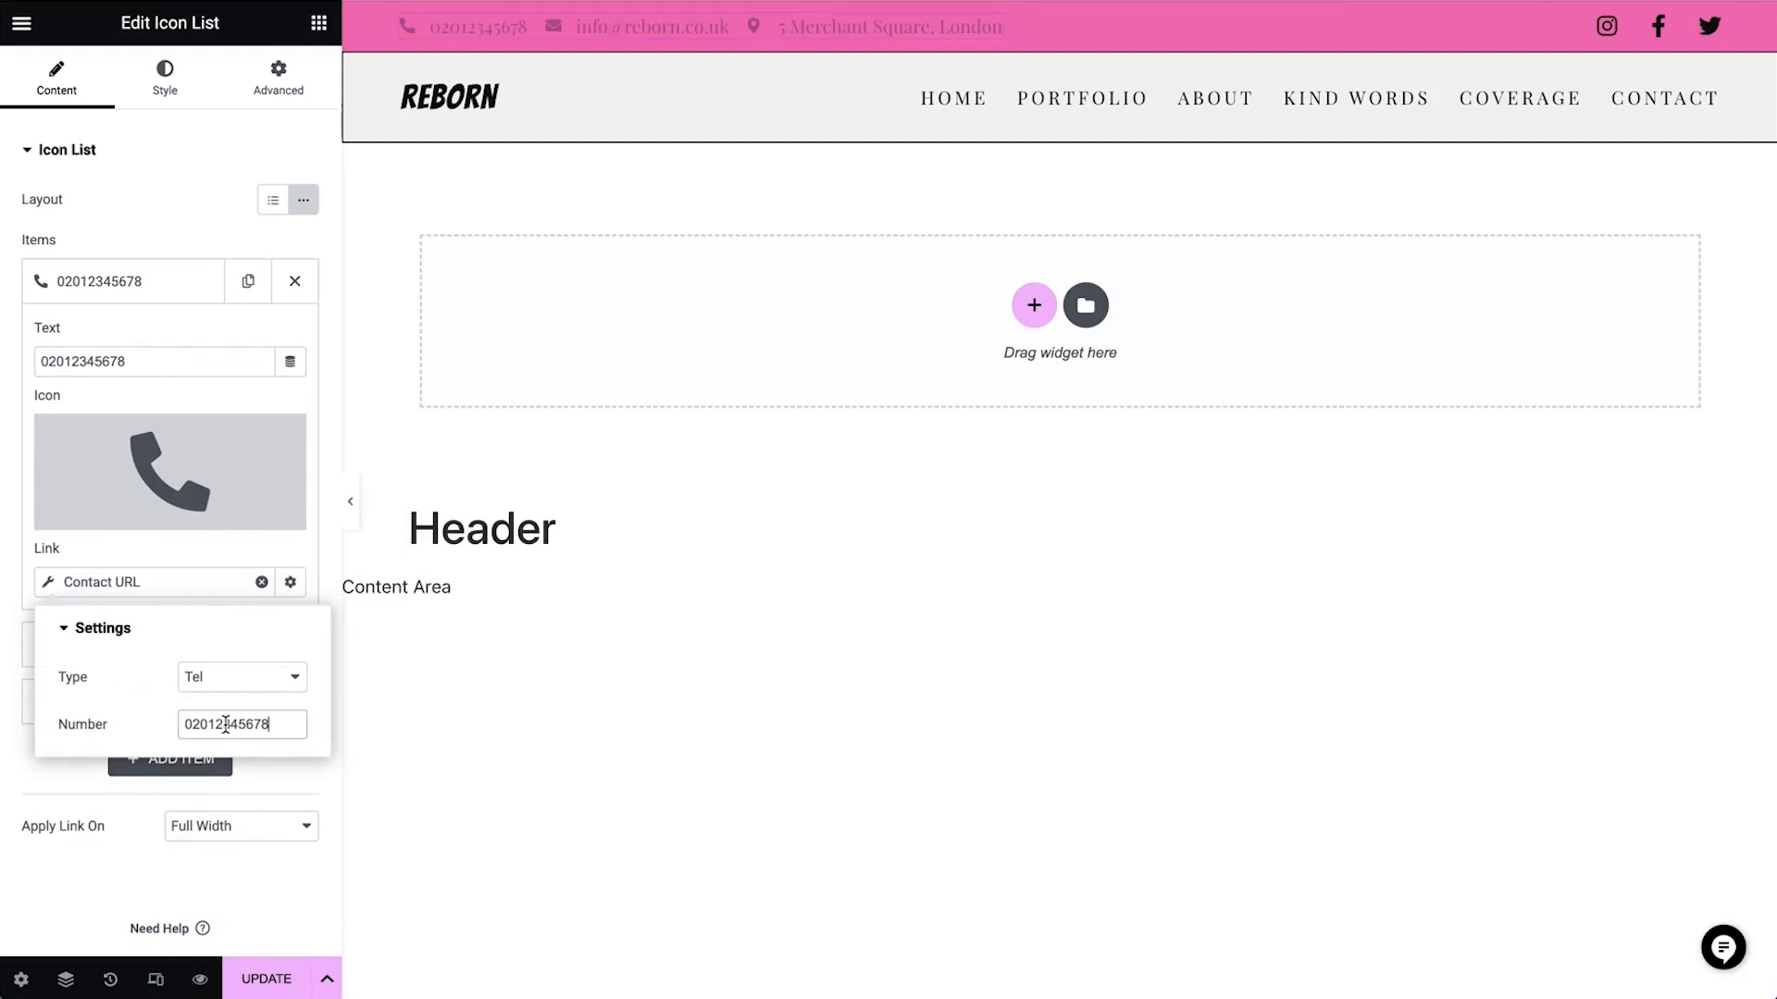
left_click(189, 724)
key("BackSpace")
type("+44")
left_click(135, 331)
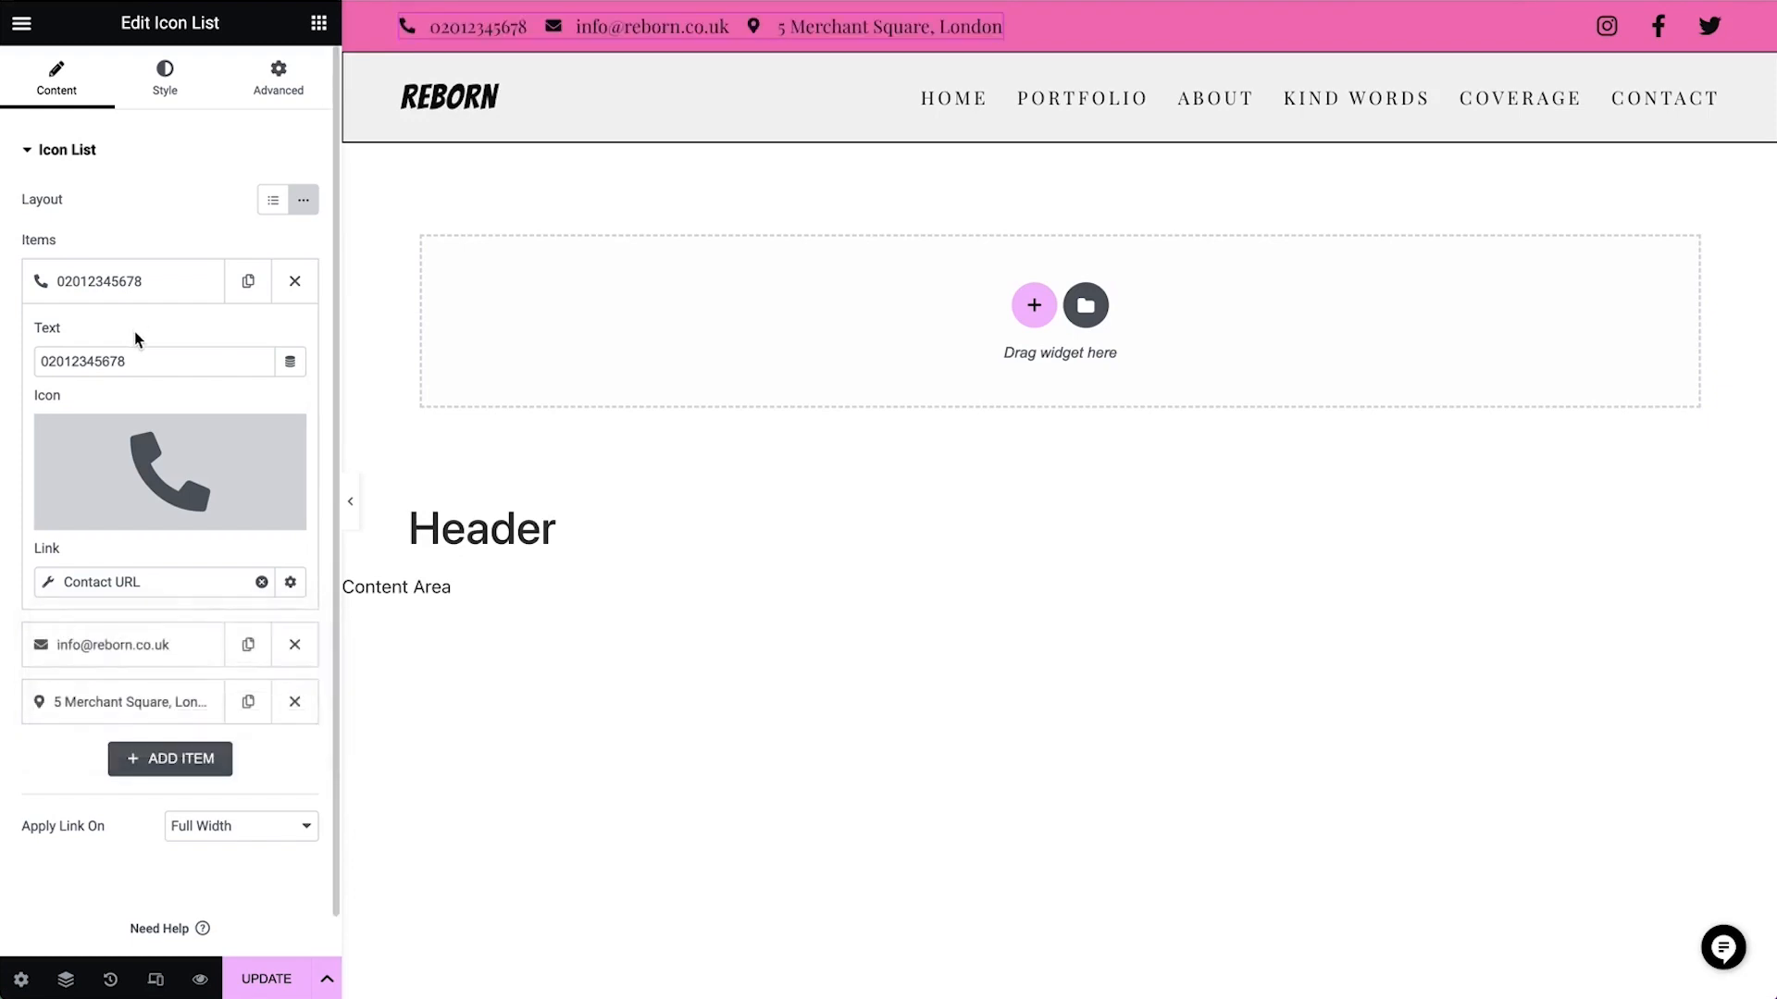
Keep the email item's Contact URL type as Email and replace its address with the Reborn business's e-mail
left_click(159, 655)
left_click(54, 639)
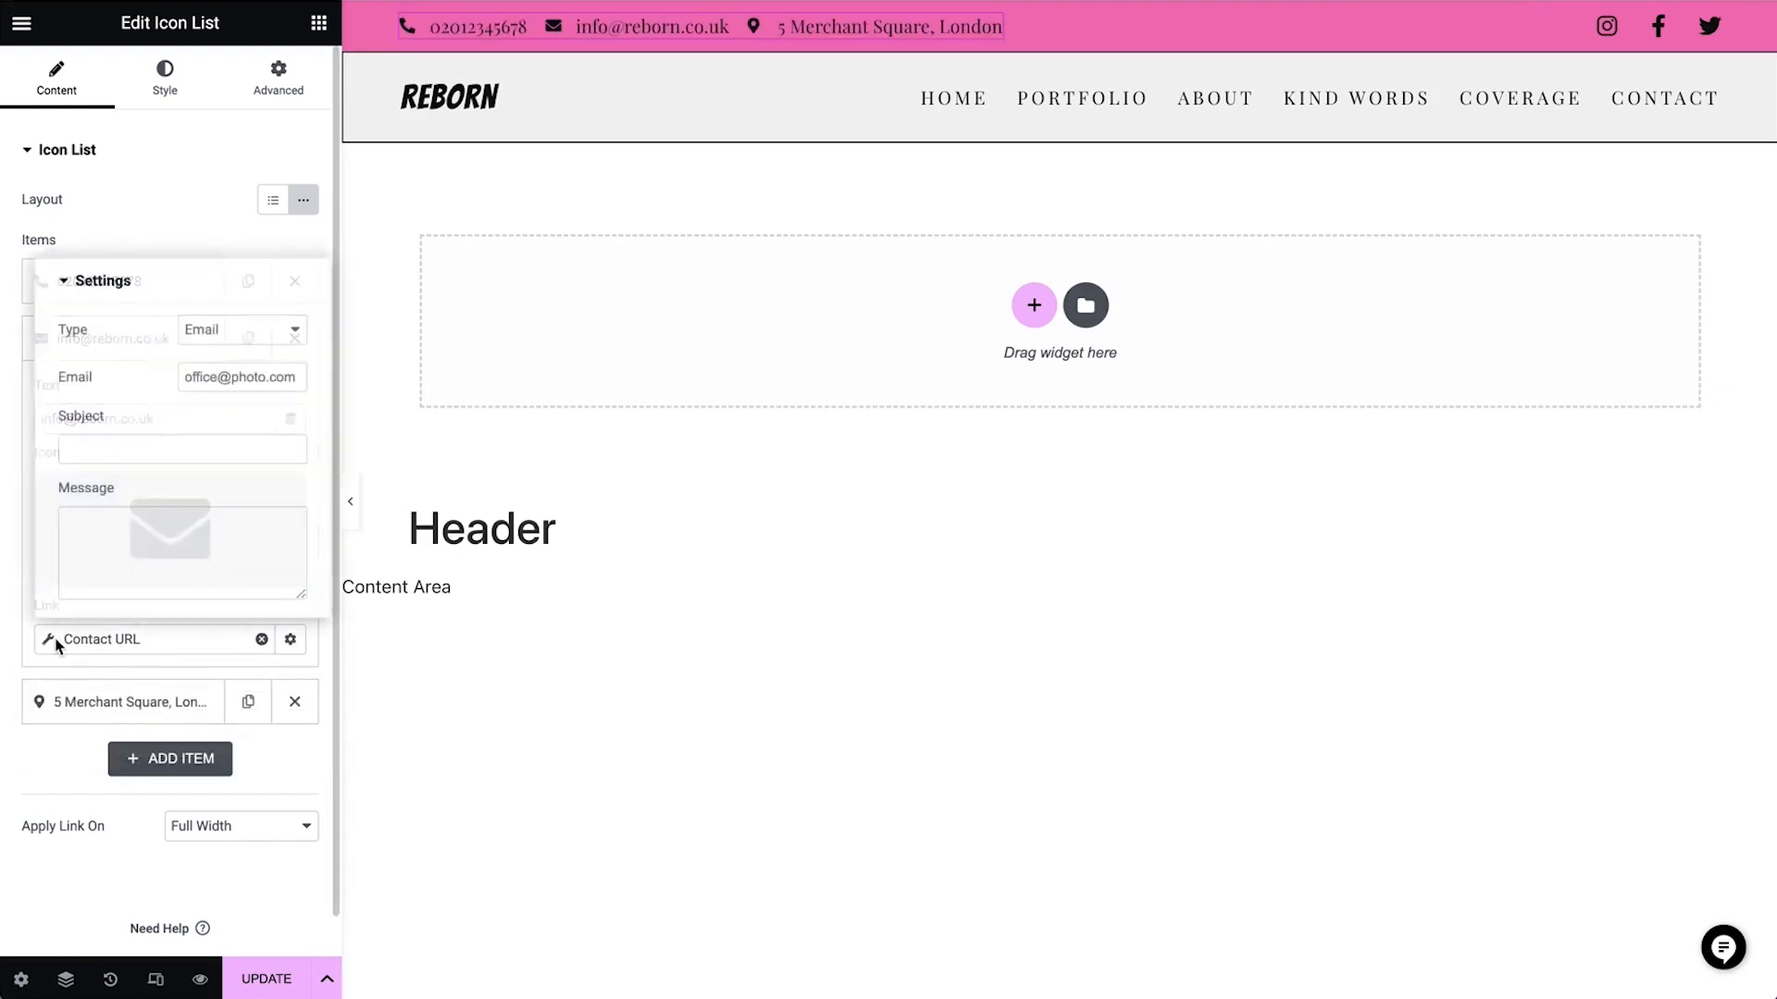
left_click(236, 338)
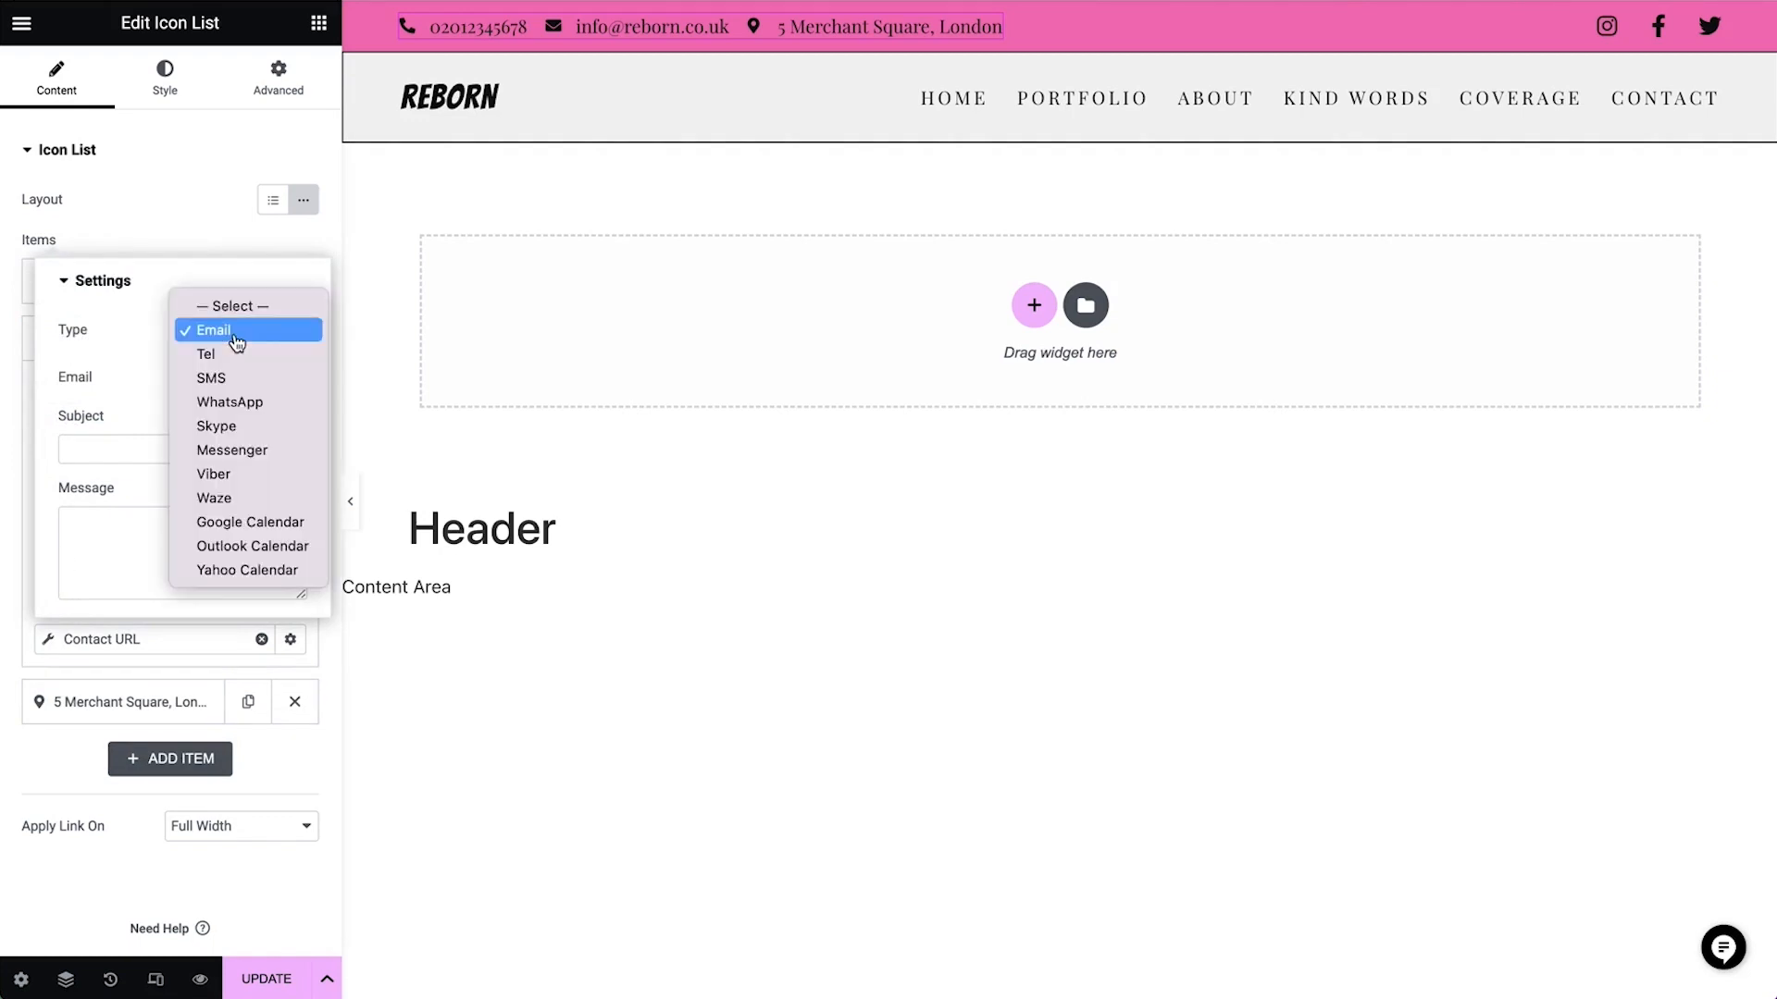
left_click(236, 342)
triple_click(268, 383)
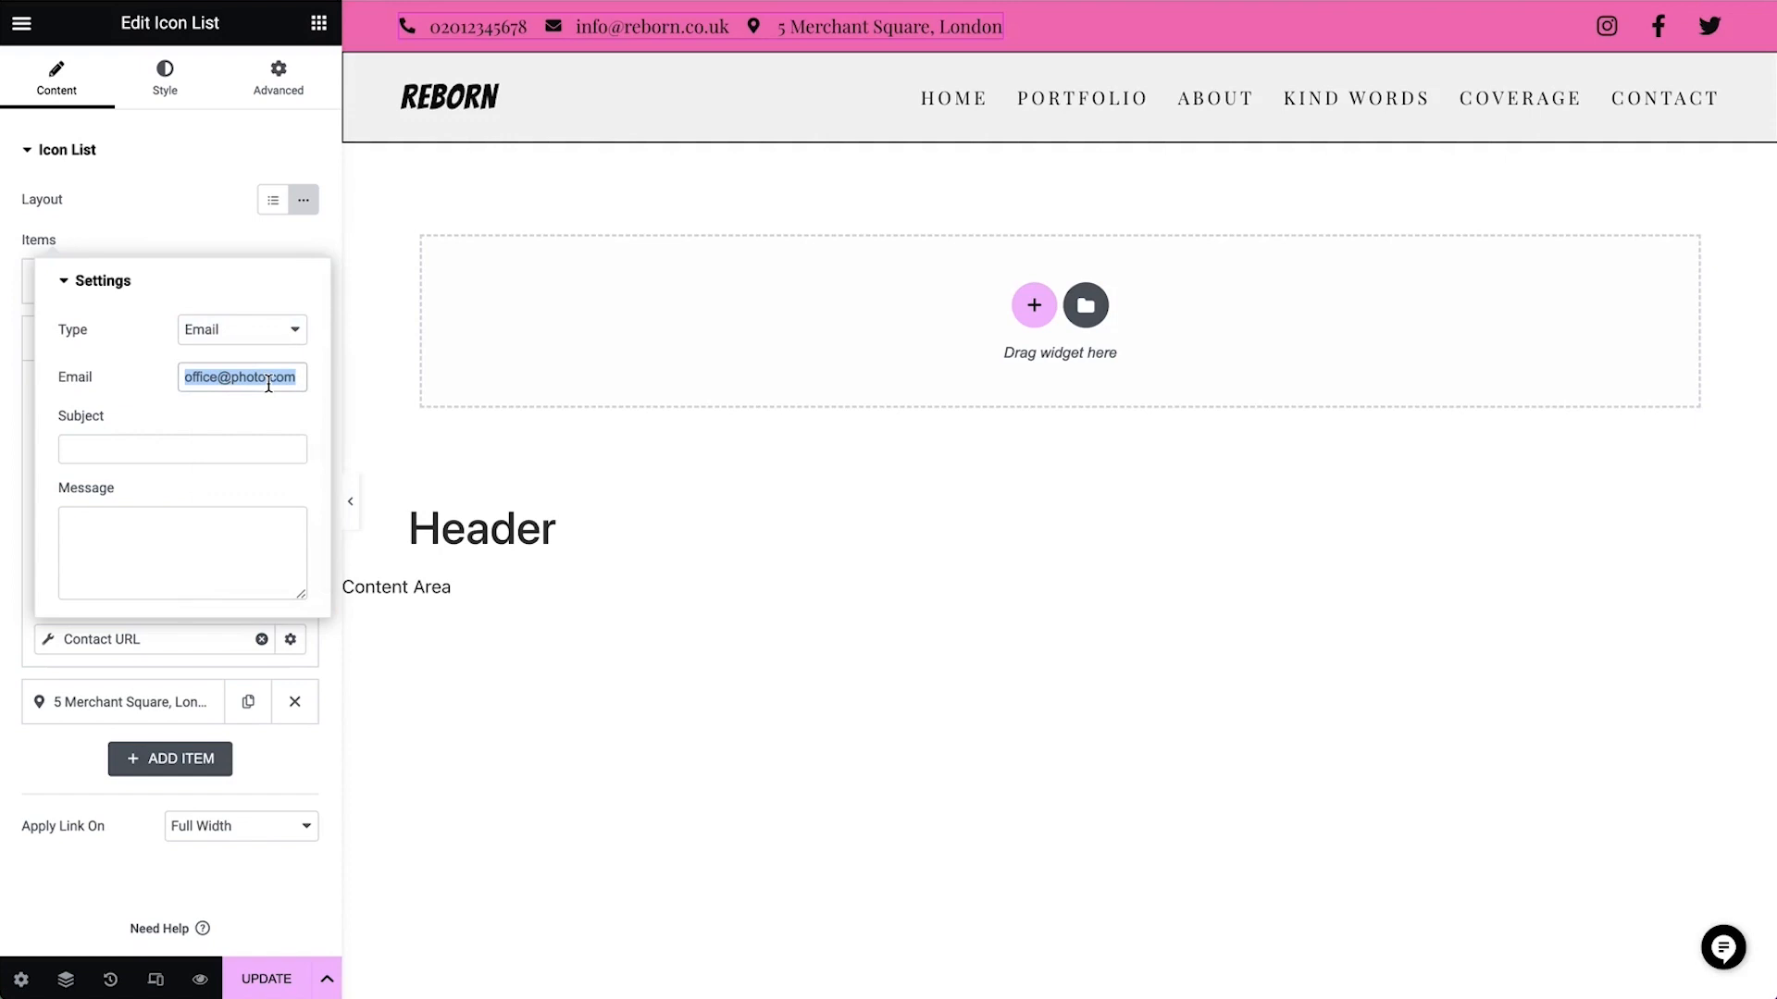
key("ctrl+v")
left_click(171, 449)
left_click(239, 547)
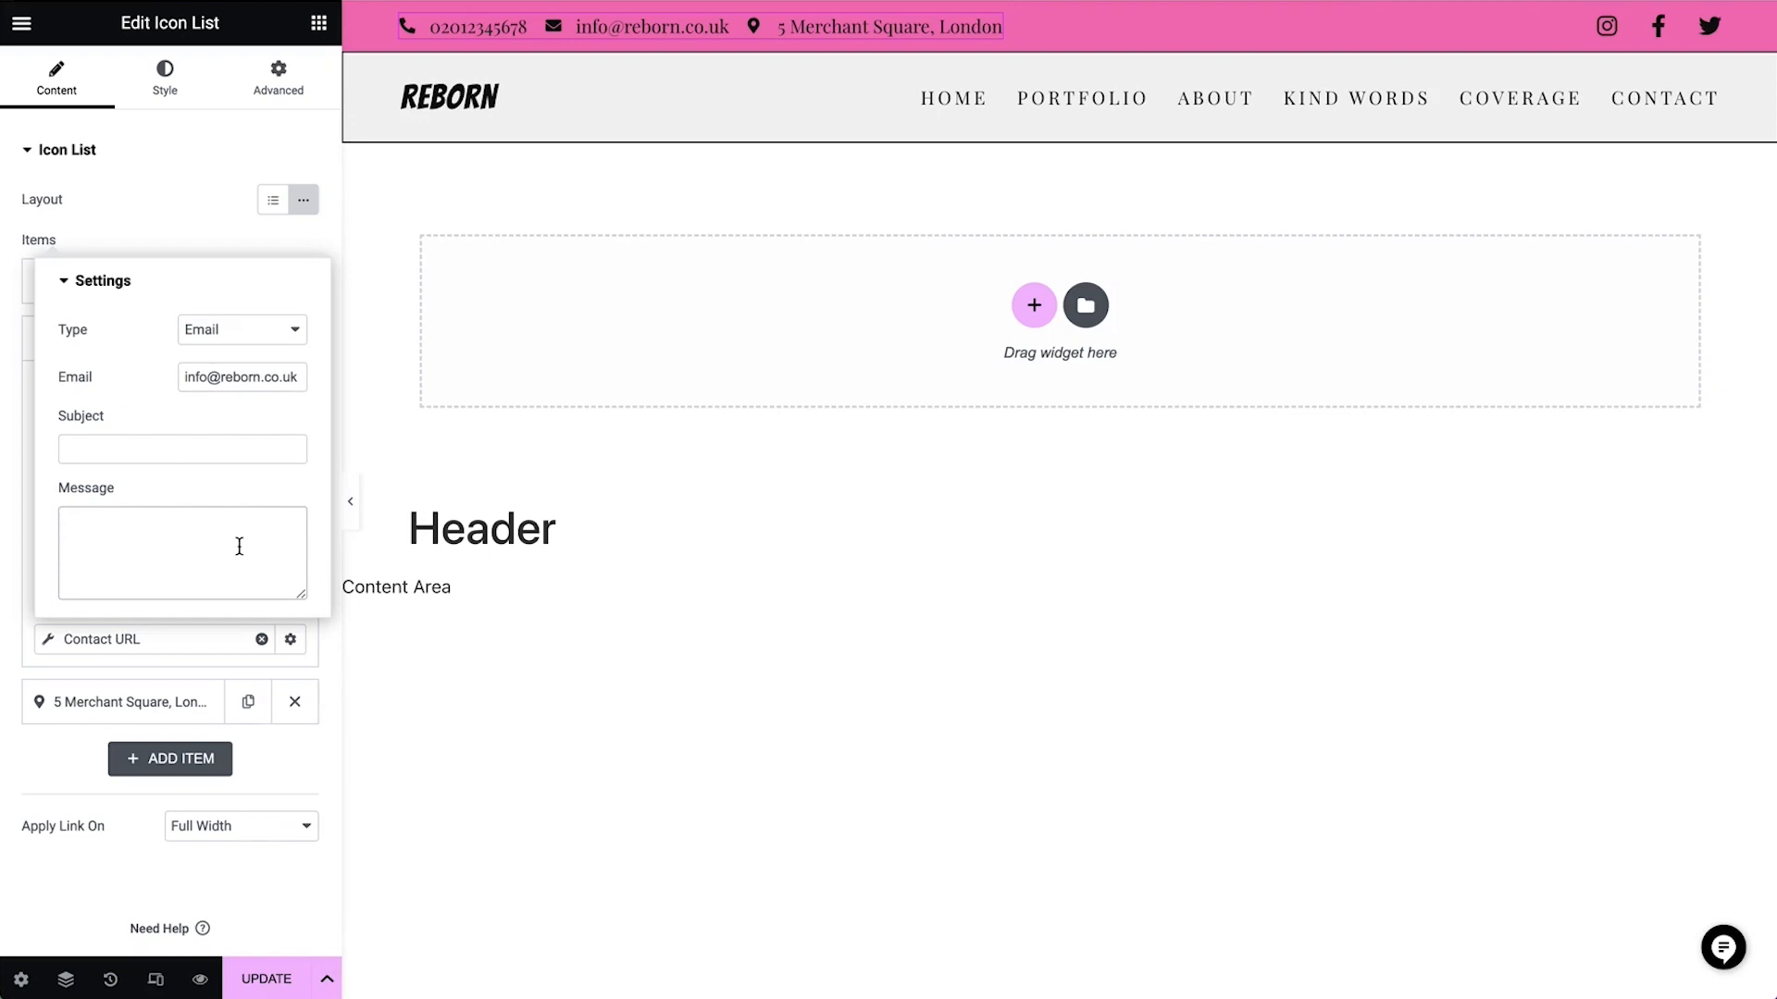
Keep the address item's Contact URL type as Waze and replace its location with the Reborn business's address
left_click(82, 703)
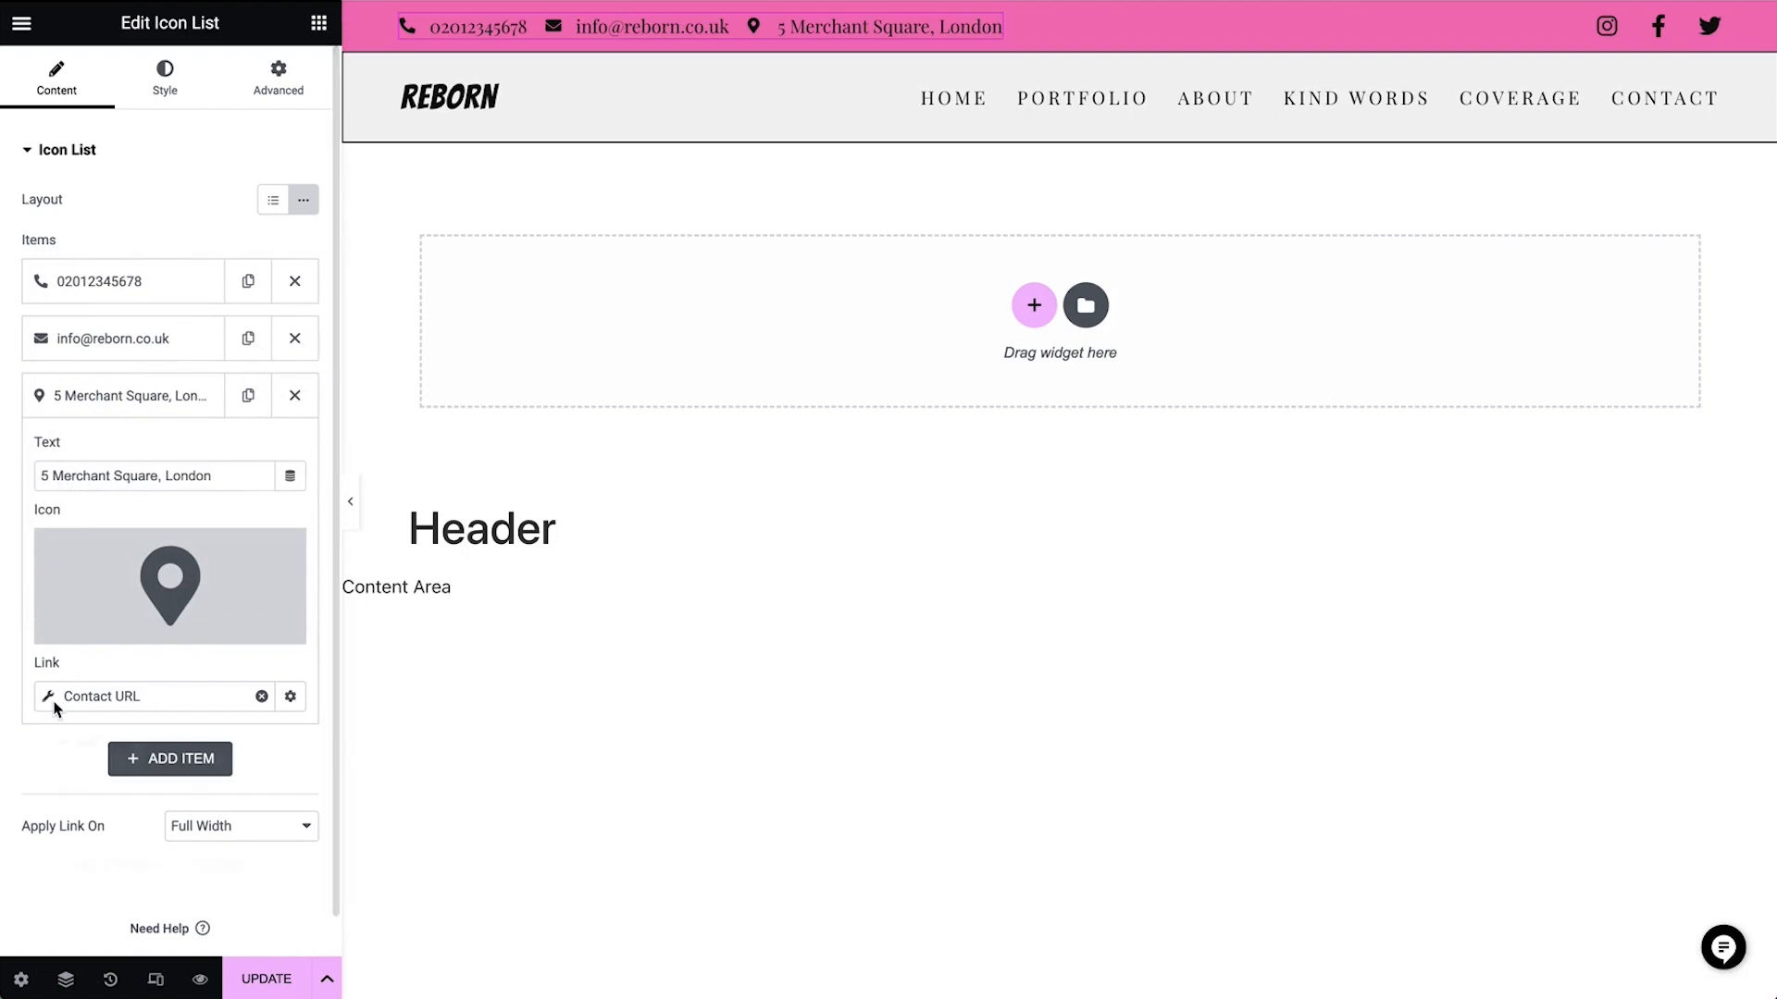
left_click(88, 696)
left_click(230, 800)
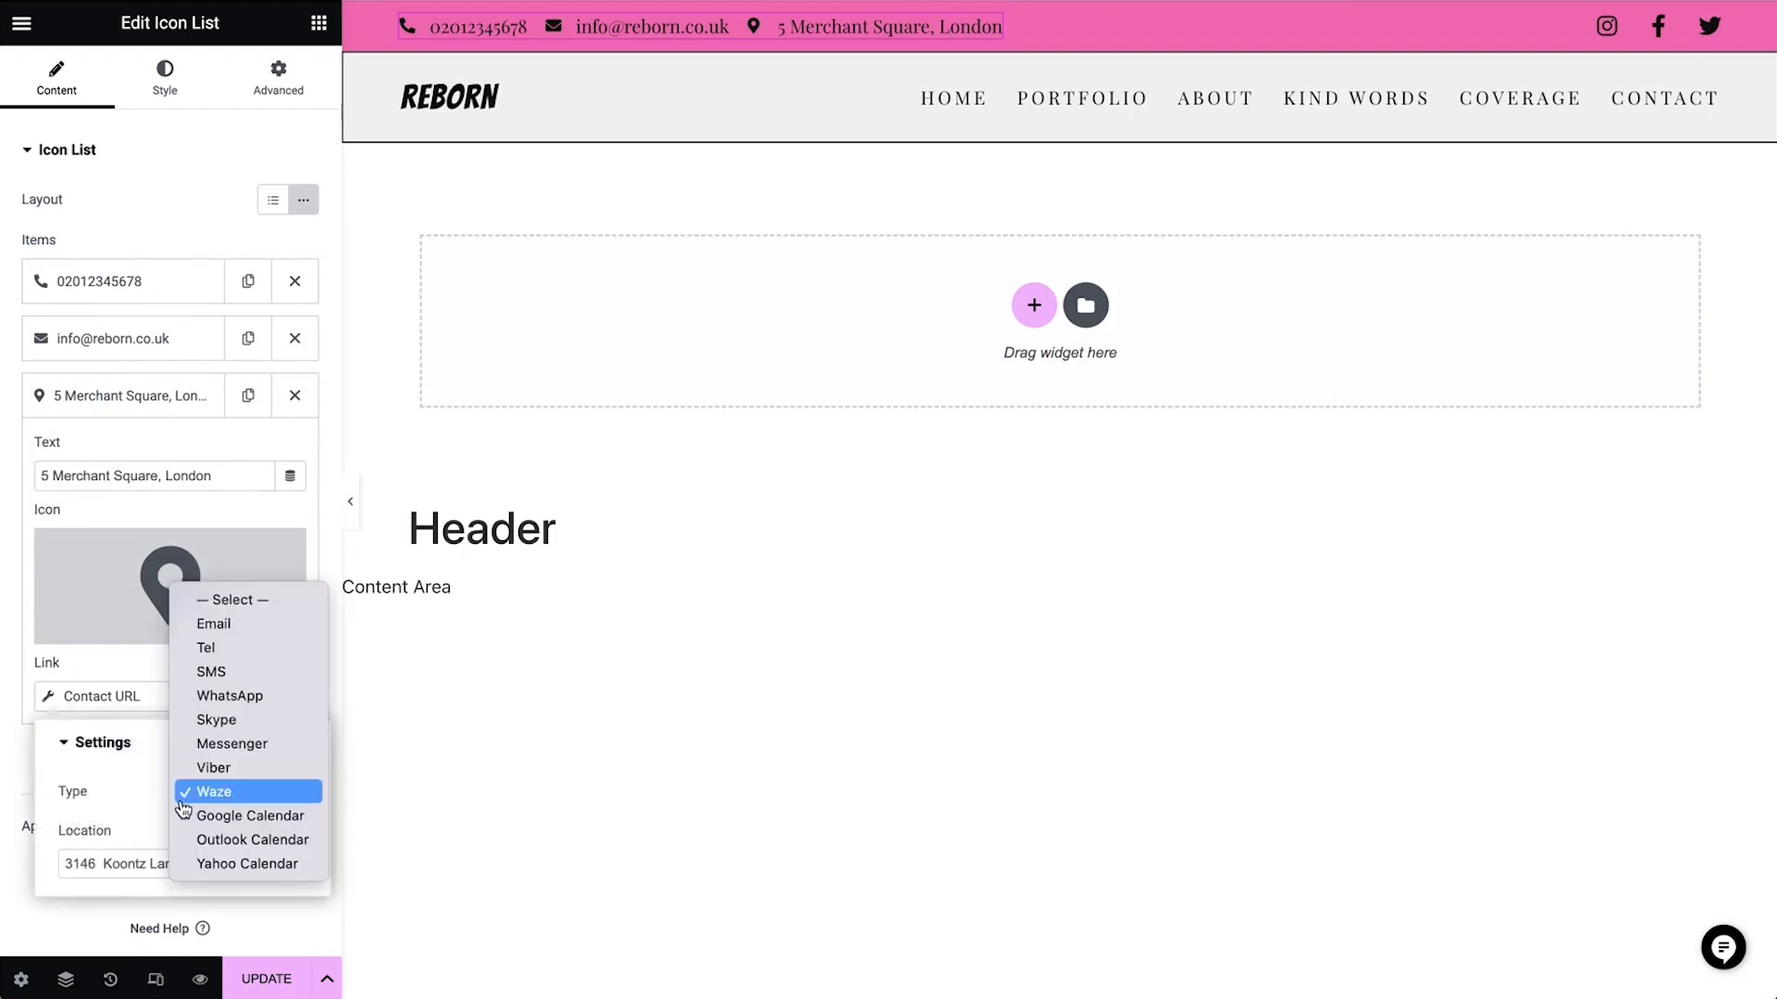
left_click(111, 760)
triple_click(258, 861)
type("5 Merchant Square, London")
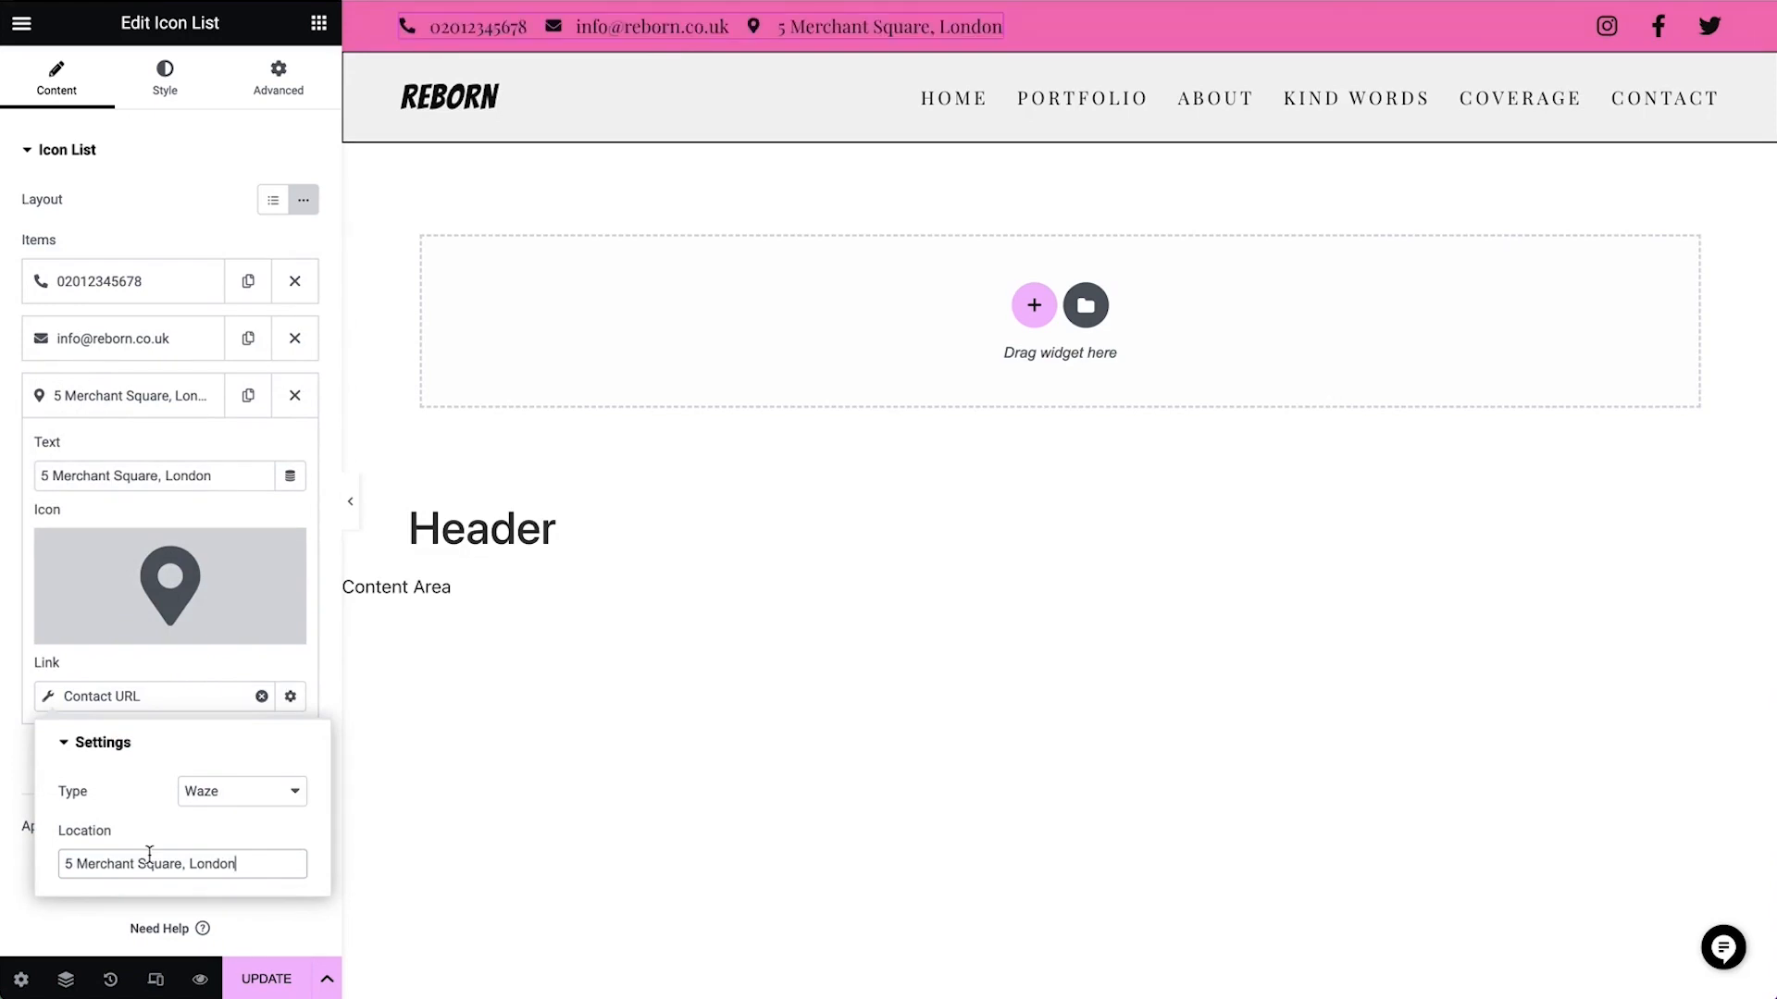
left_click(223, 681)
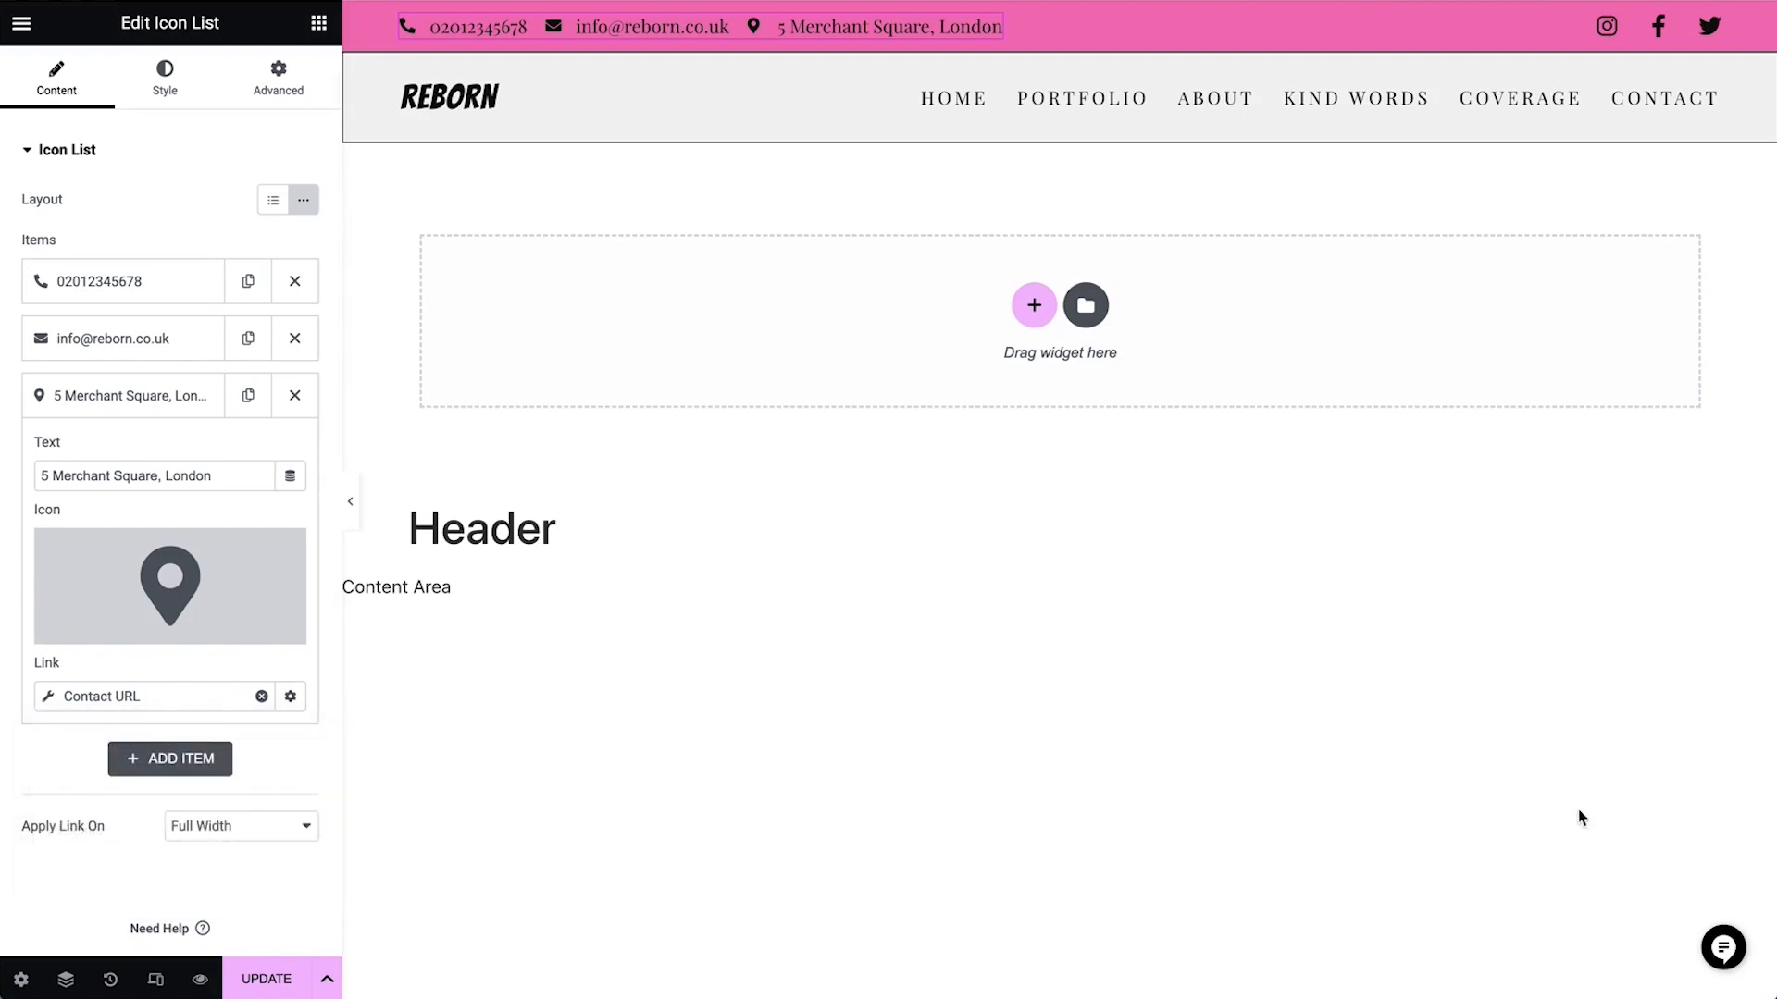
Add a fourth item to the top bar's social icons and give it the Tiktok icon from the full icon library
left_click(1653, 34)
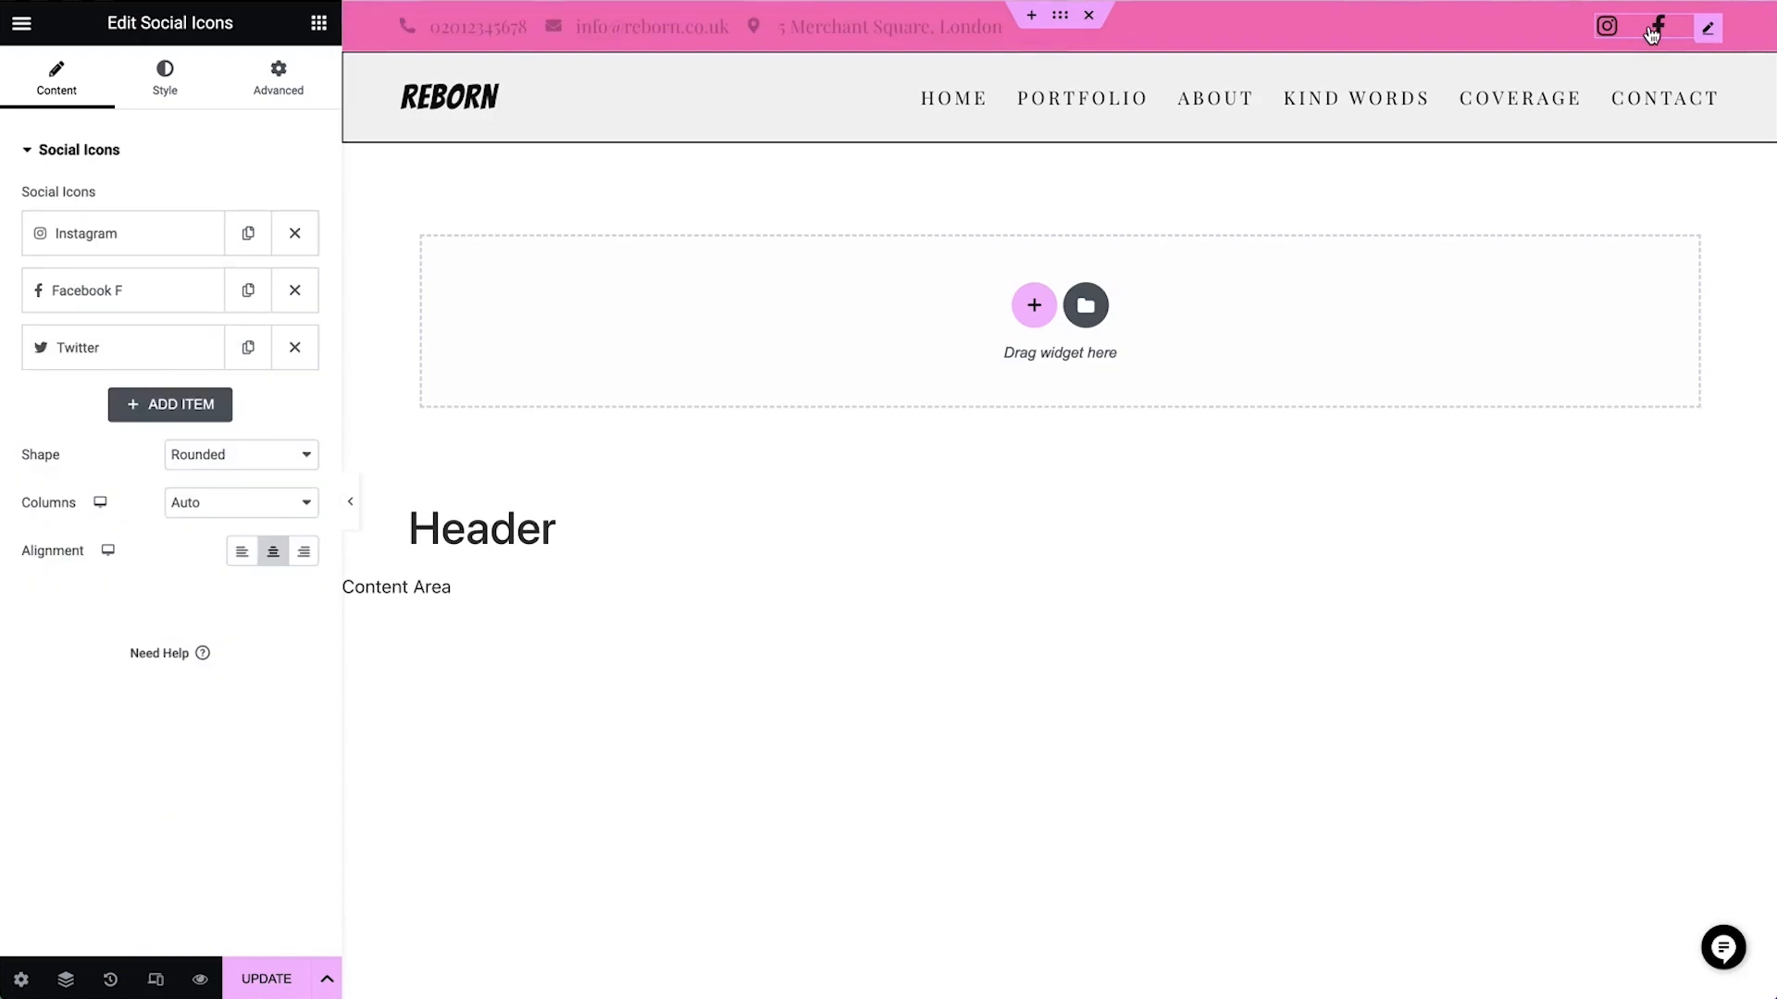
left_click(164, 407)
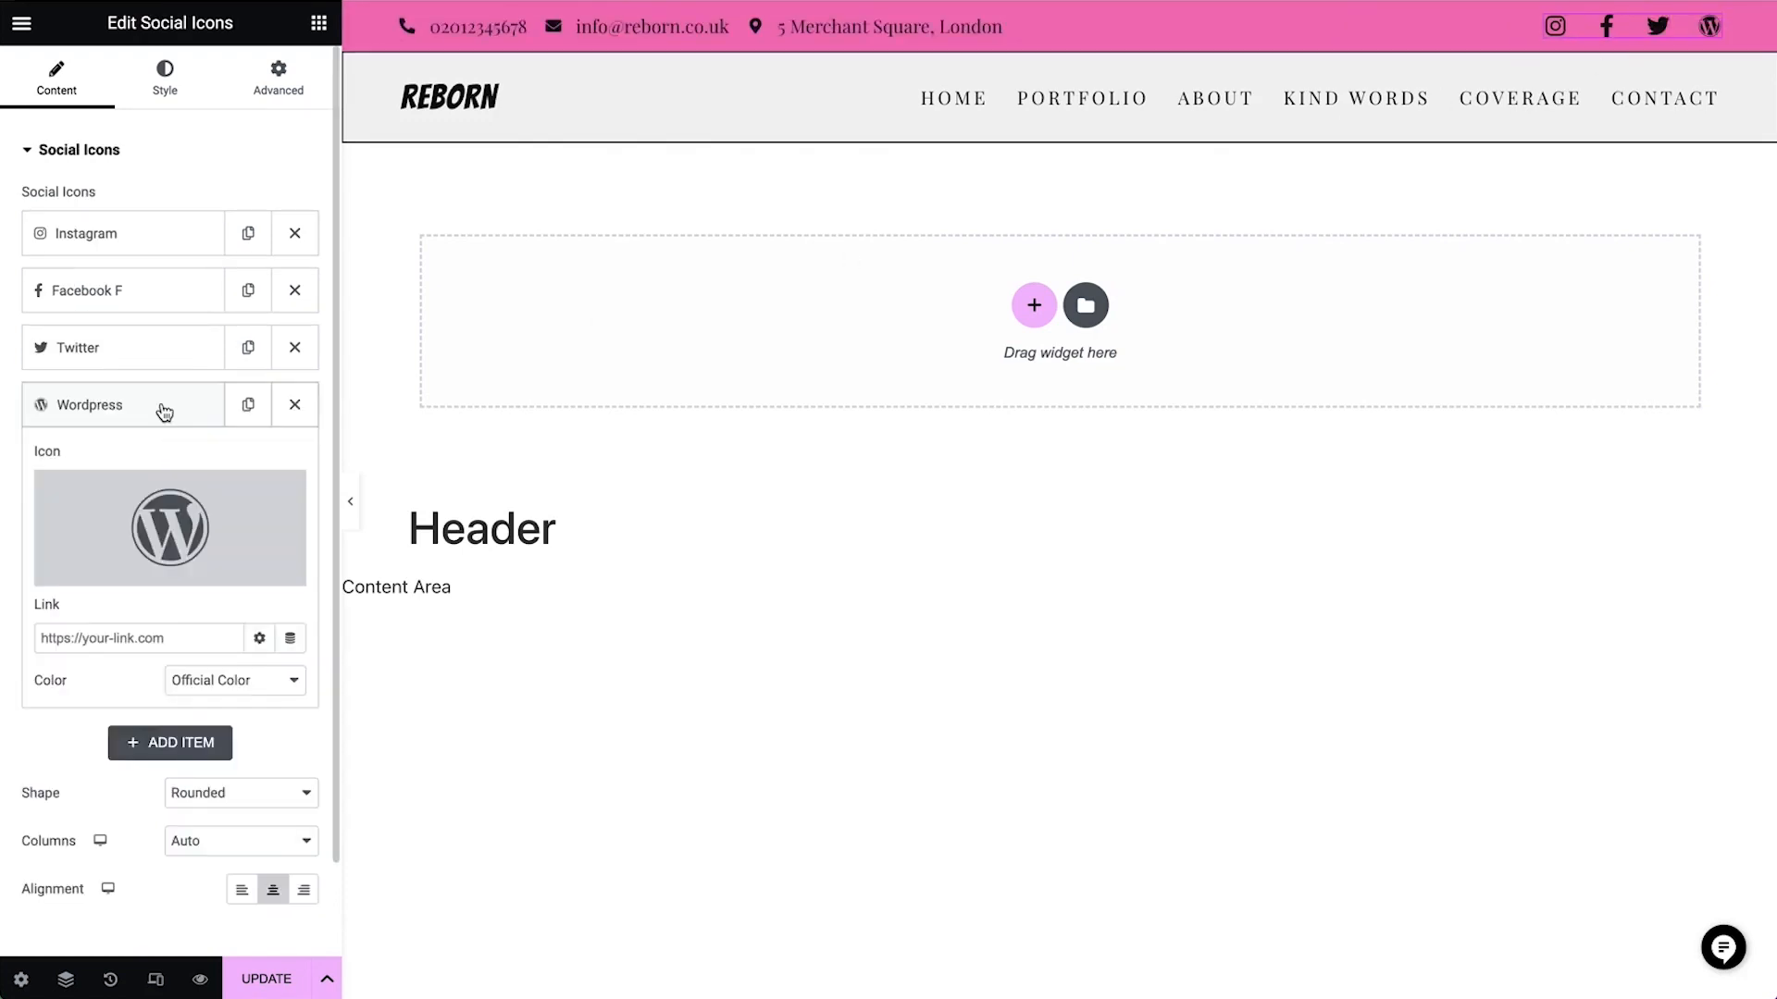
left_click(119, 569)
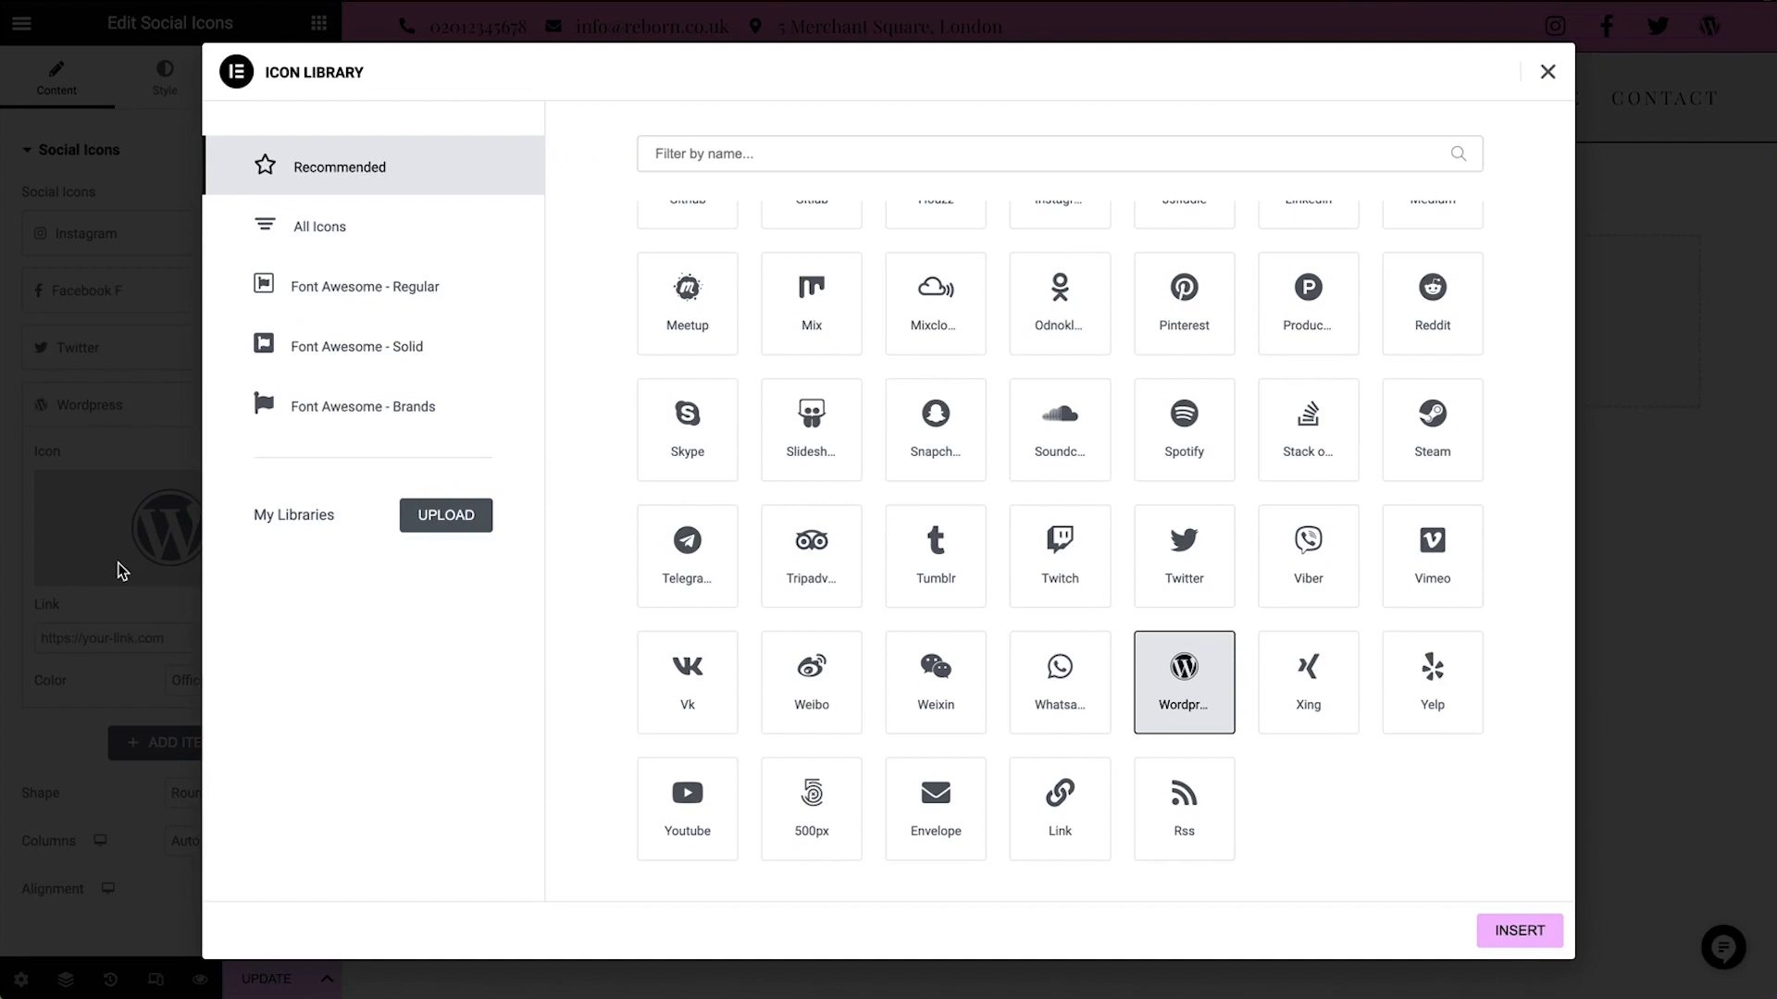
left_click(329, 227)
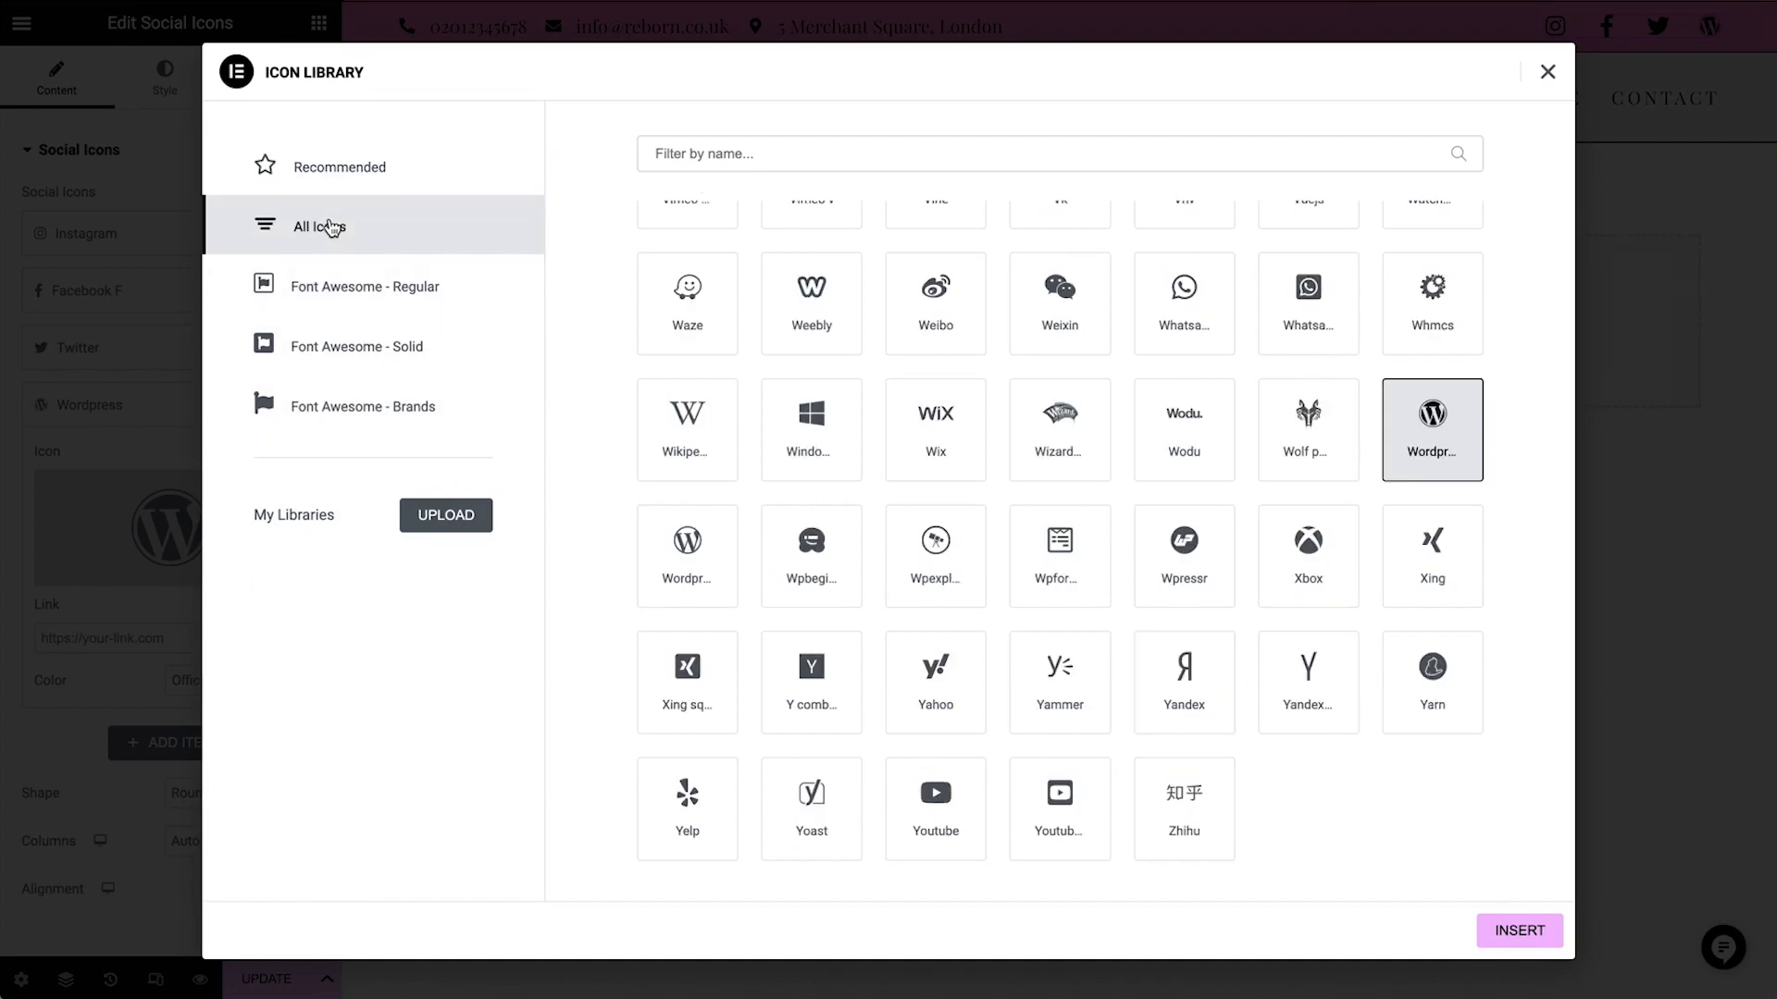
left_click(722, 155)
type("tik")
left_click(703, 326)
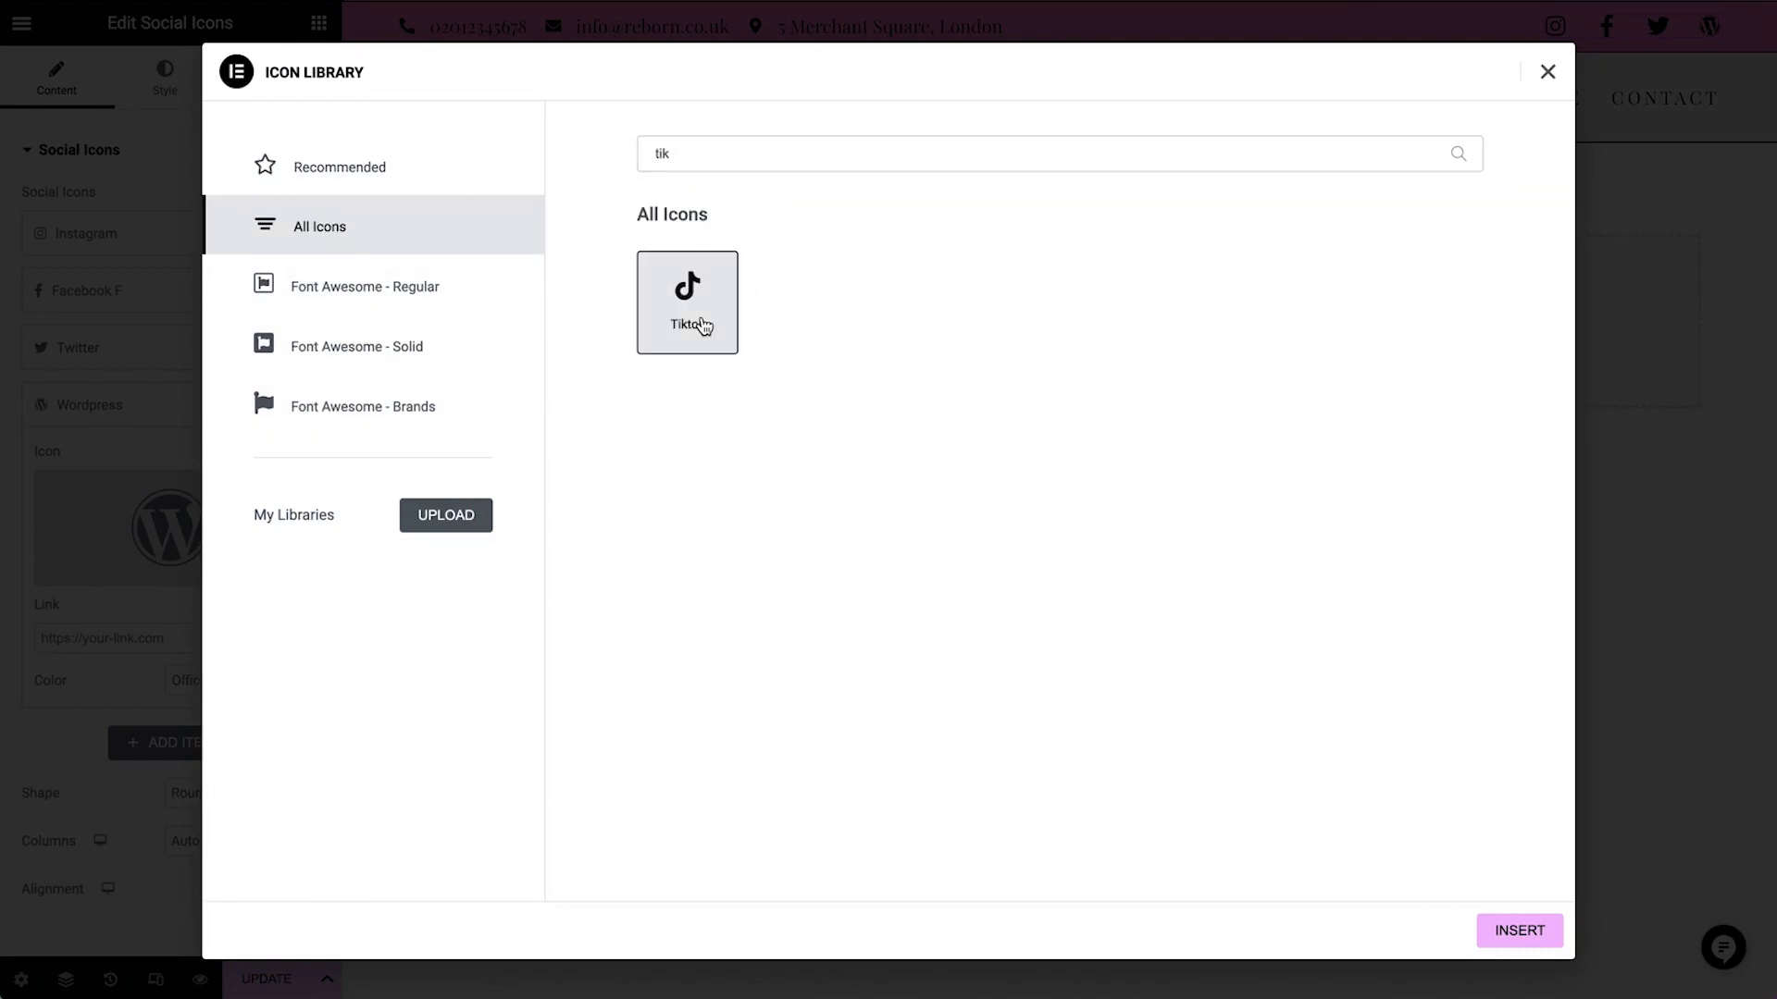
left_click(1518, 930)
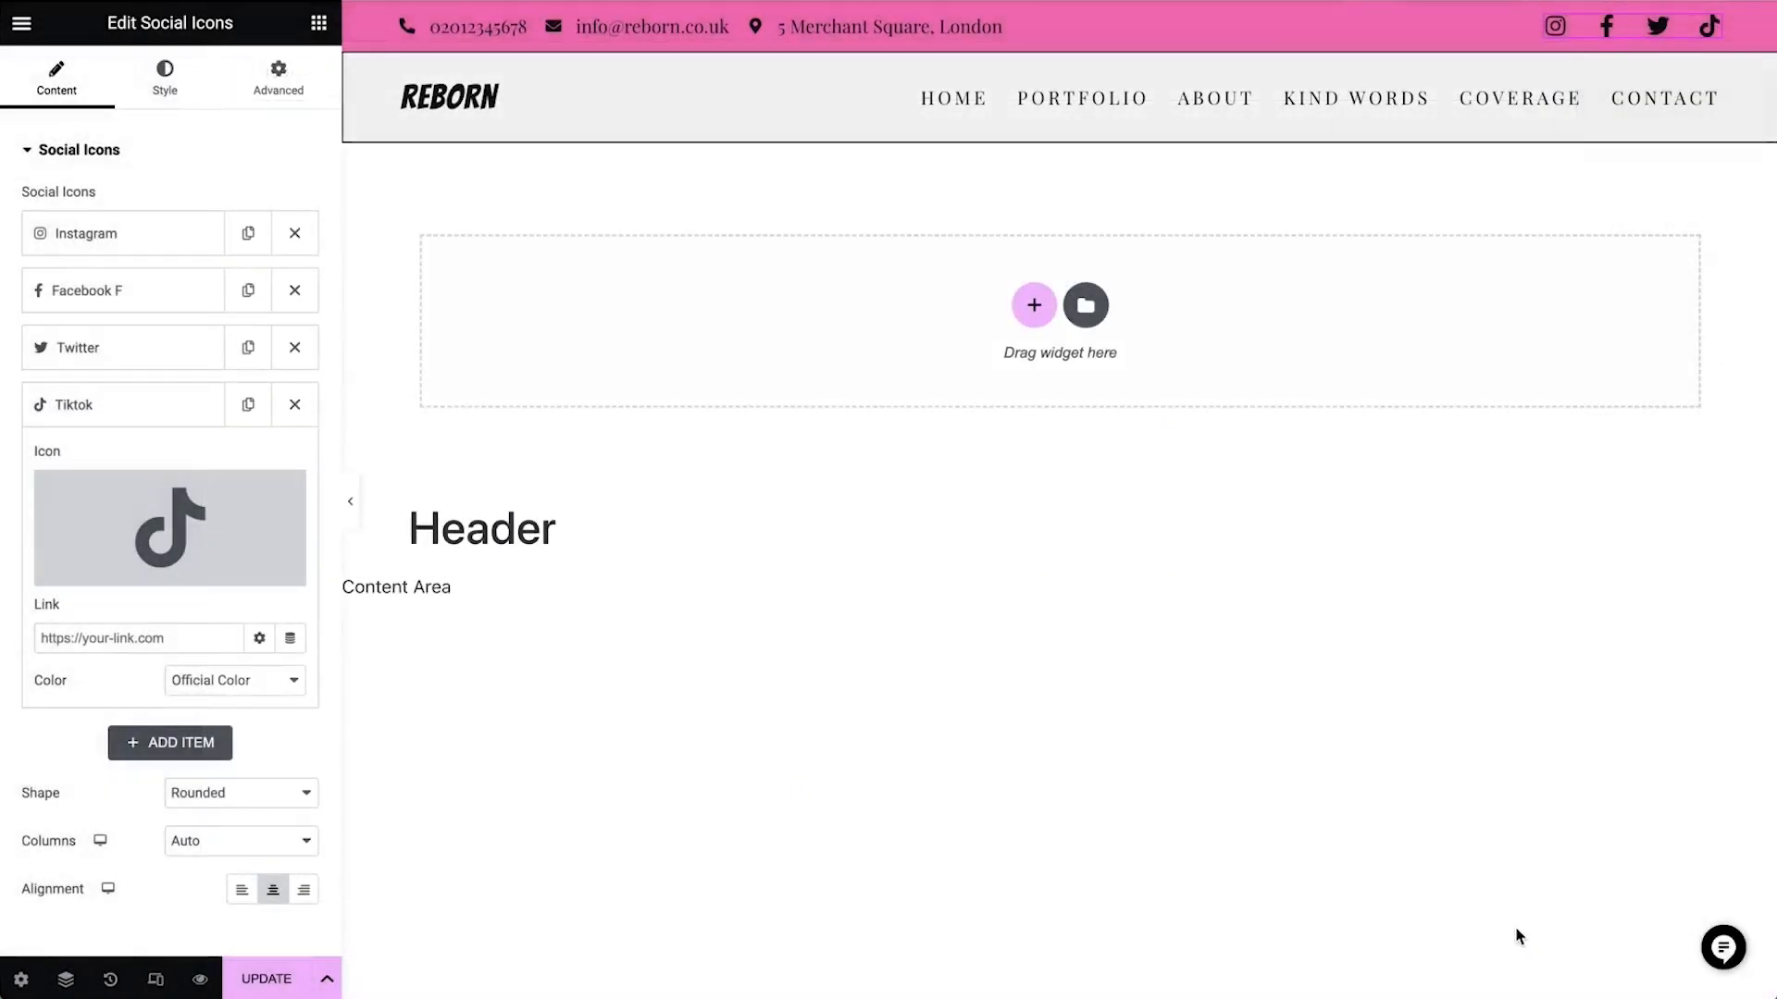
Try the global BG Color 2 as the social icons' primary color, and return it to Transparent
left_click(171, 89)
left_click(273, 248)
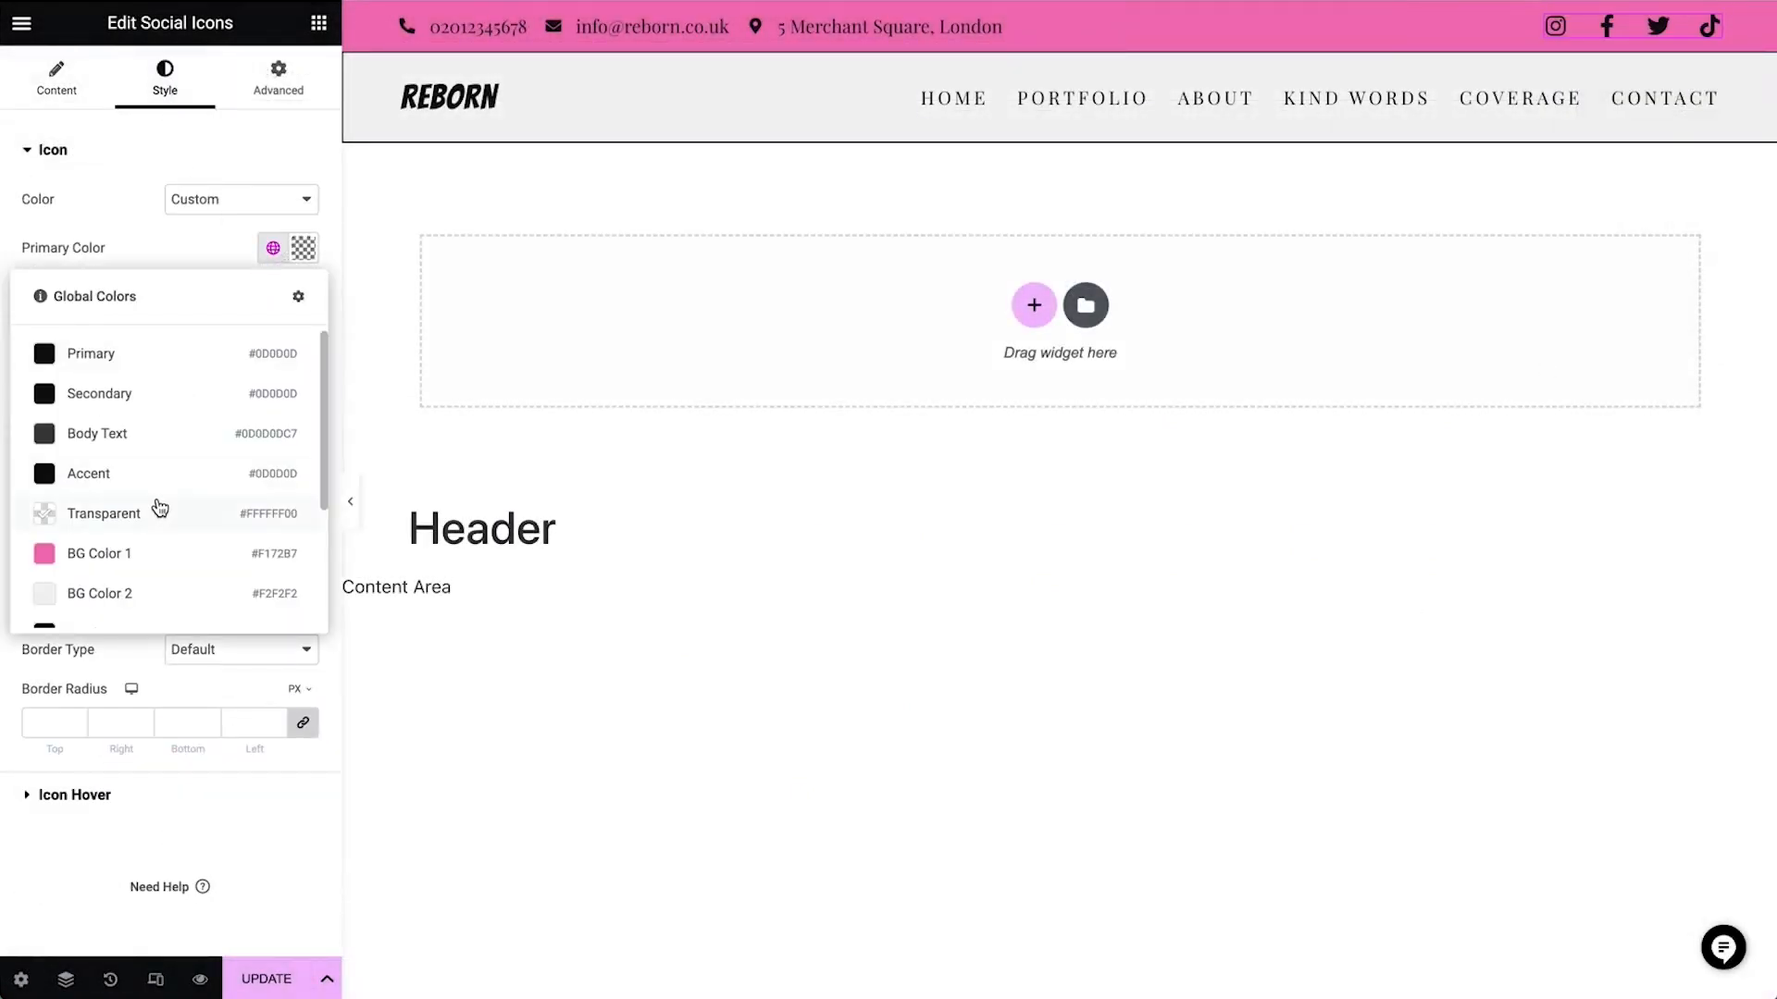
left_click(131, 597)
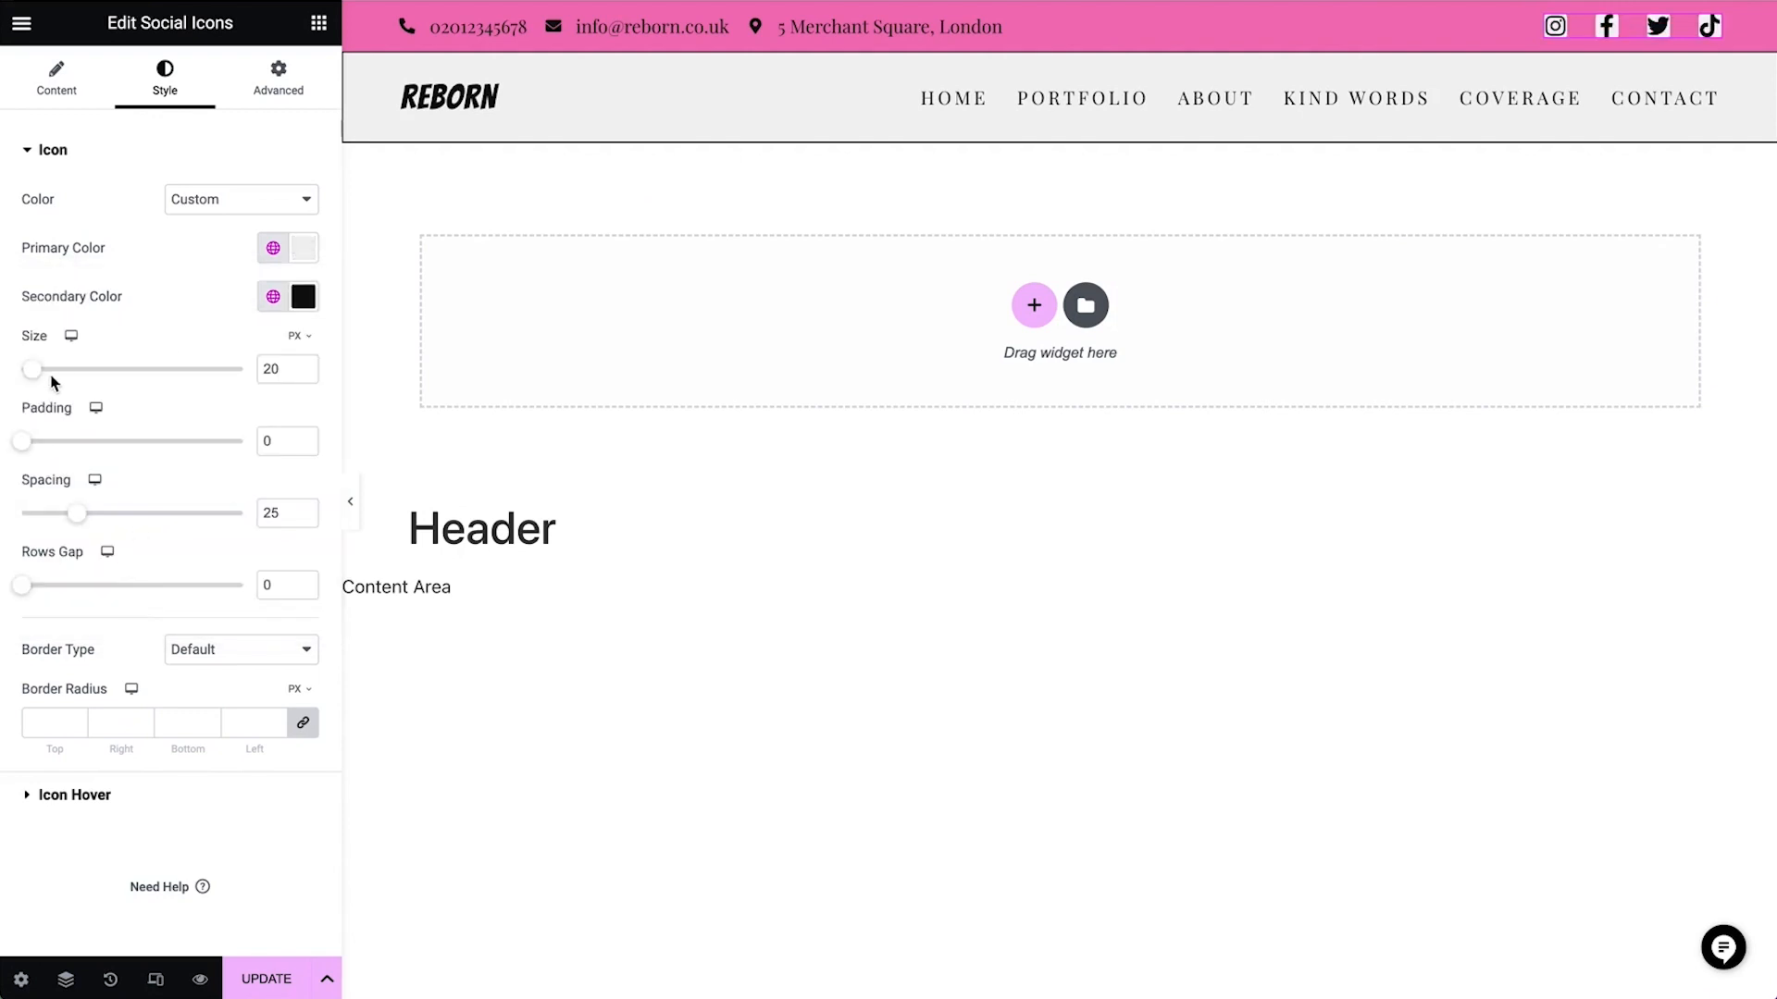
mouse_move(31, 370)
left_mouse_down()
mouse_move(55, 373)
mouse_move(34, 374)
left_mouse_up()
left_click(273, 248)
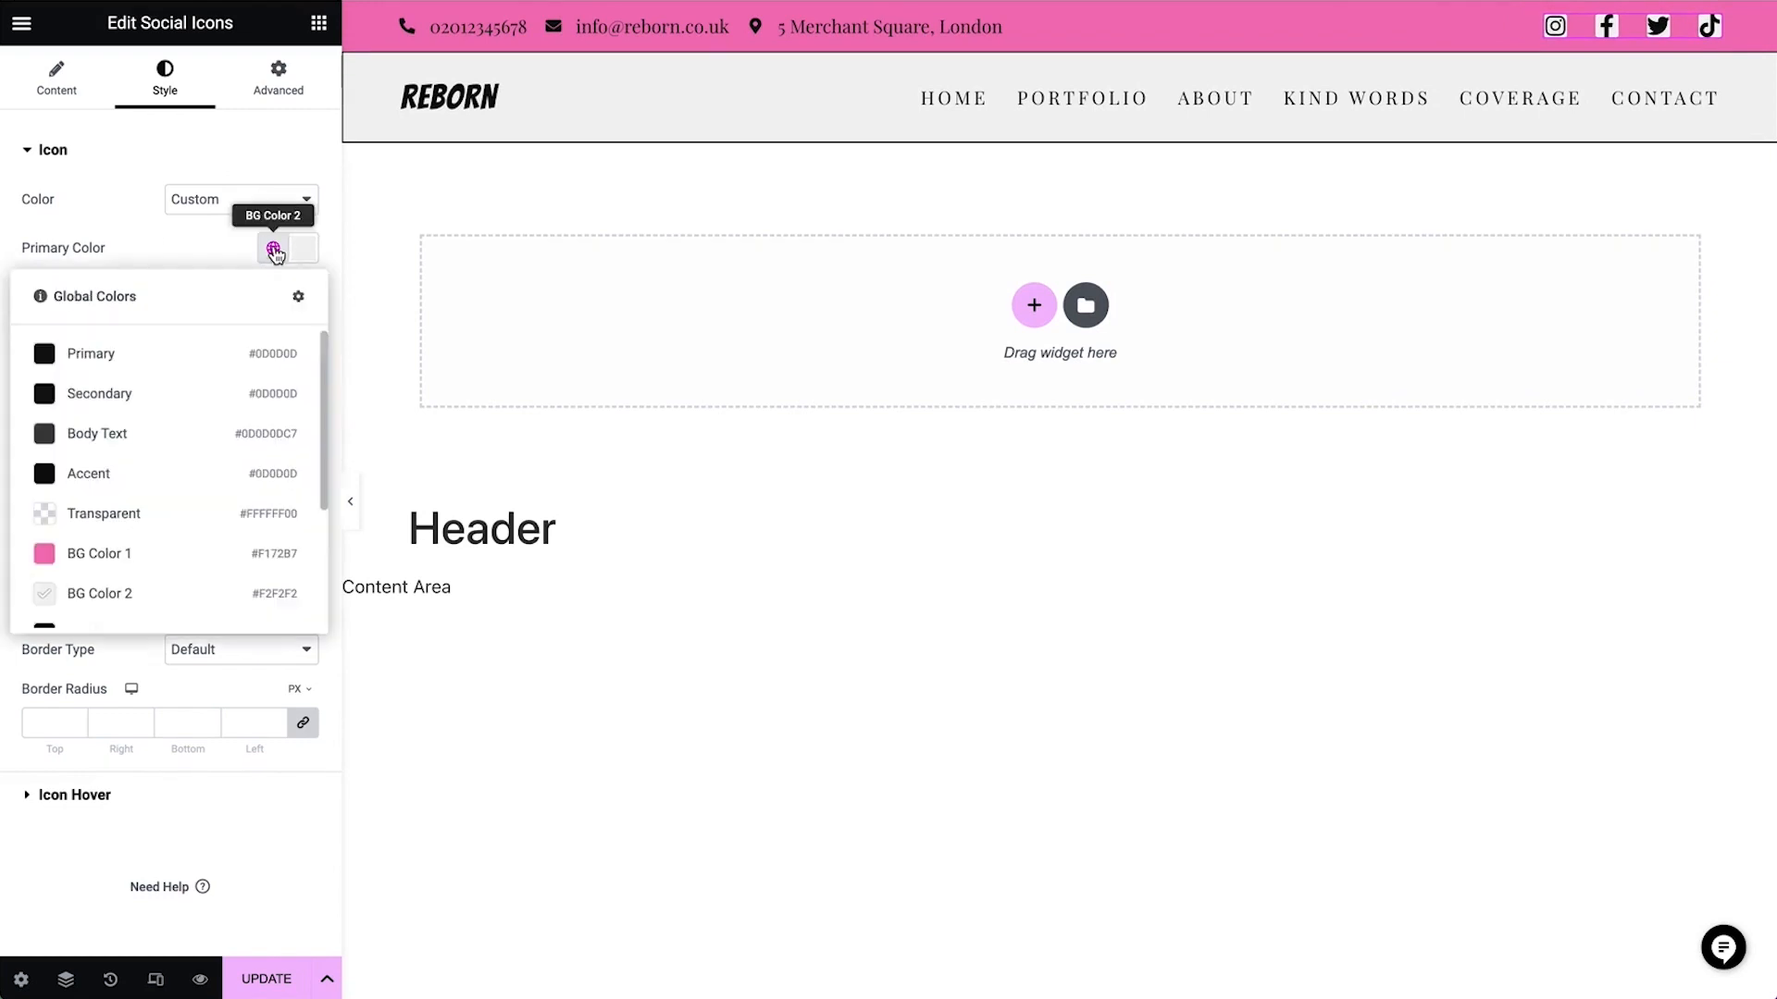
left_click(176, 525)
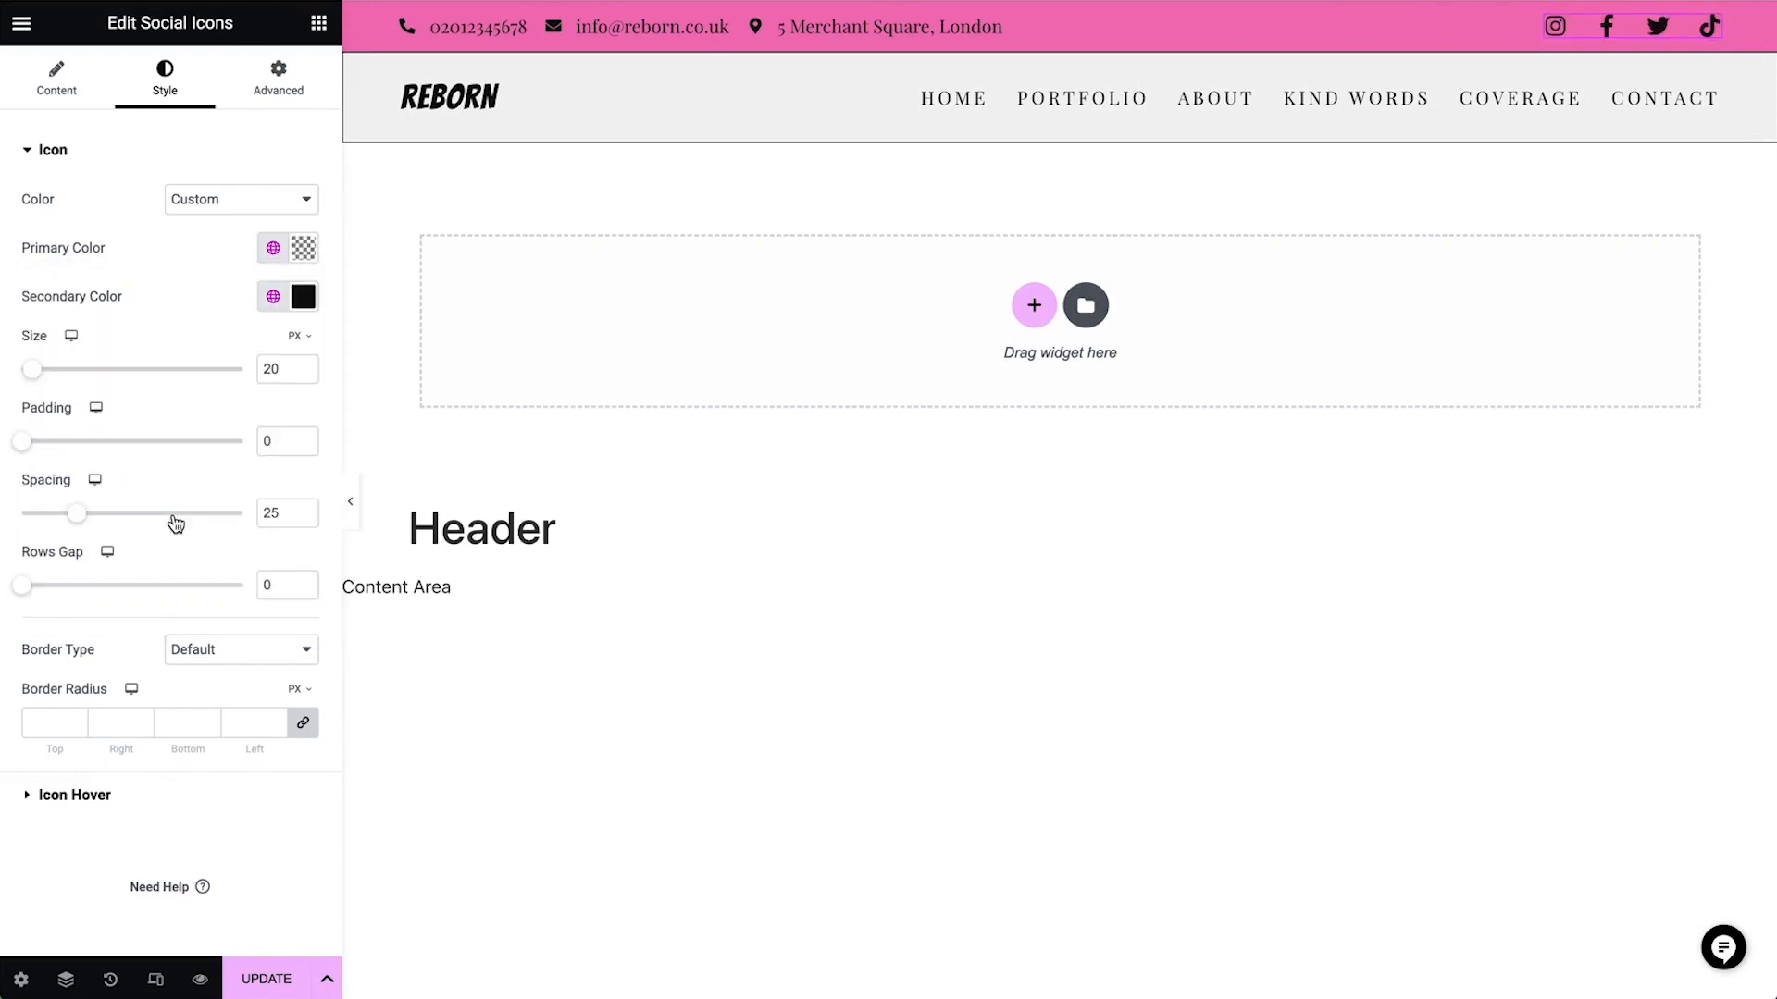
Open the Instagram social icon's link for editing
left_click(57, 79)
left_click(163, 242)
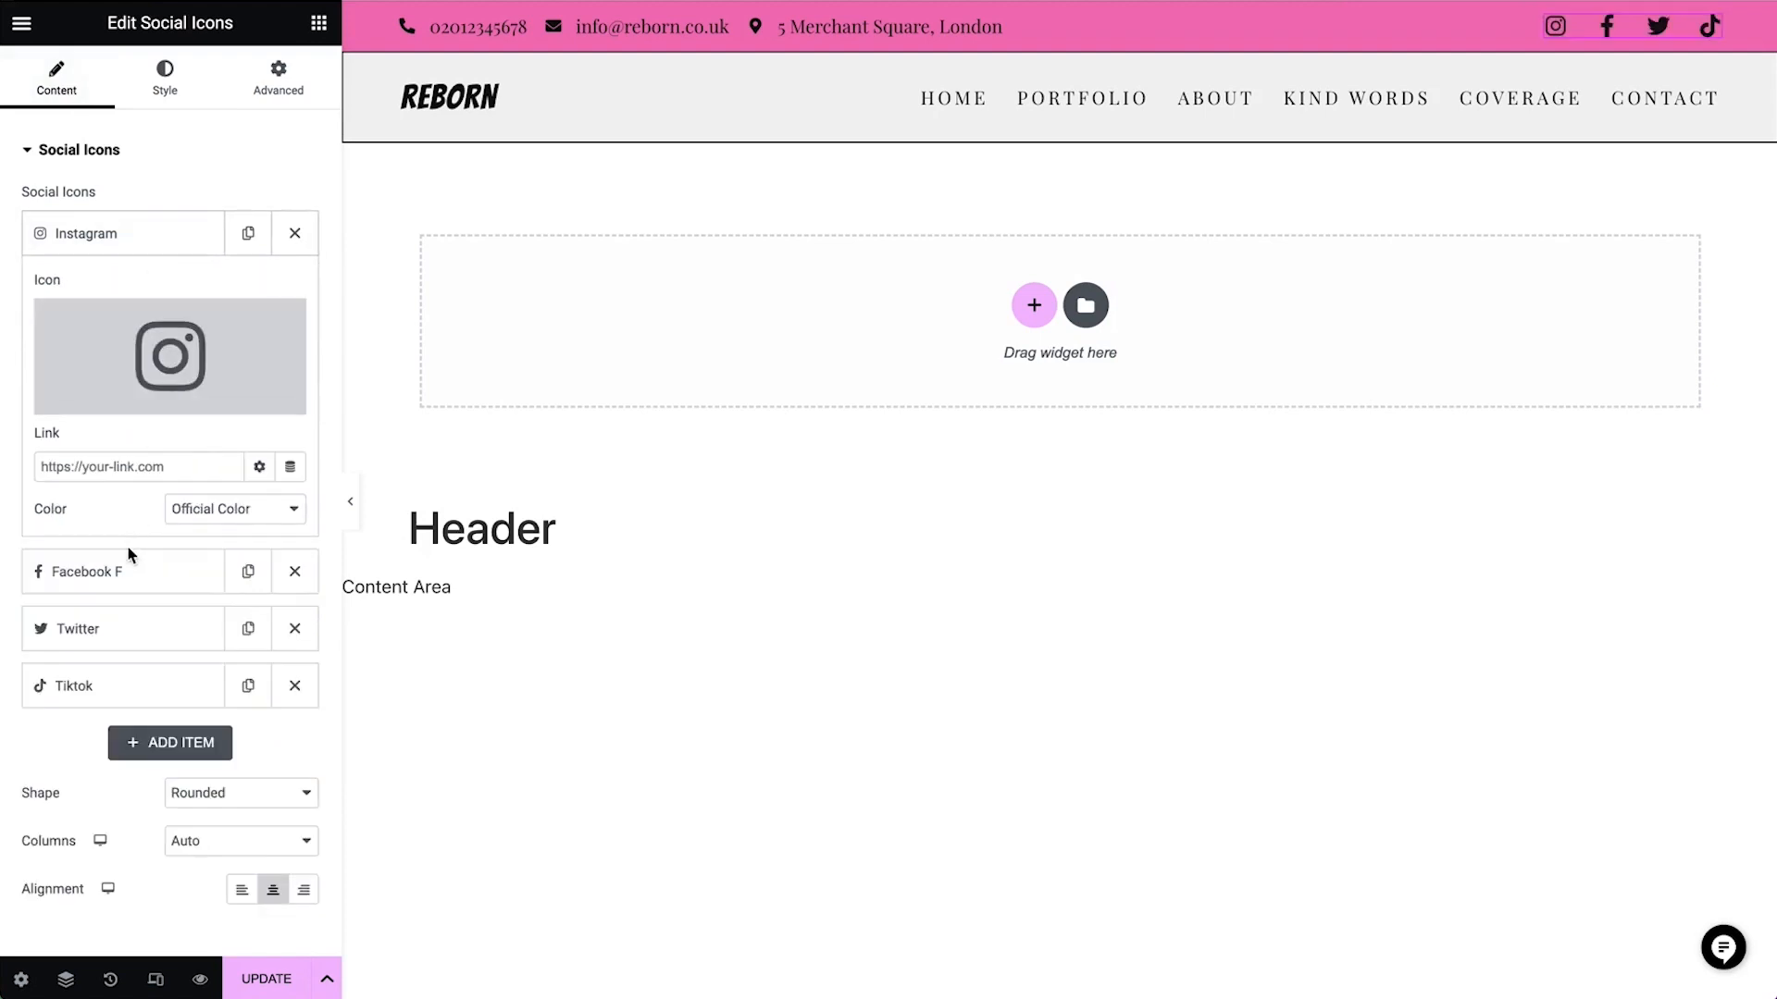
left_click(75, 468)
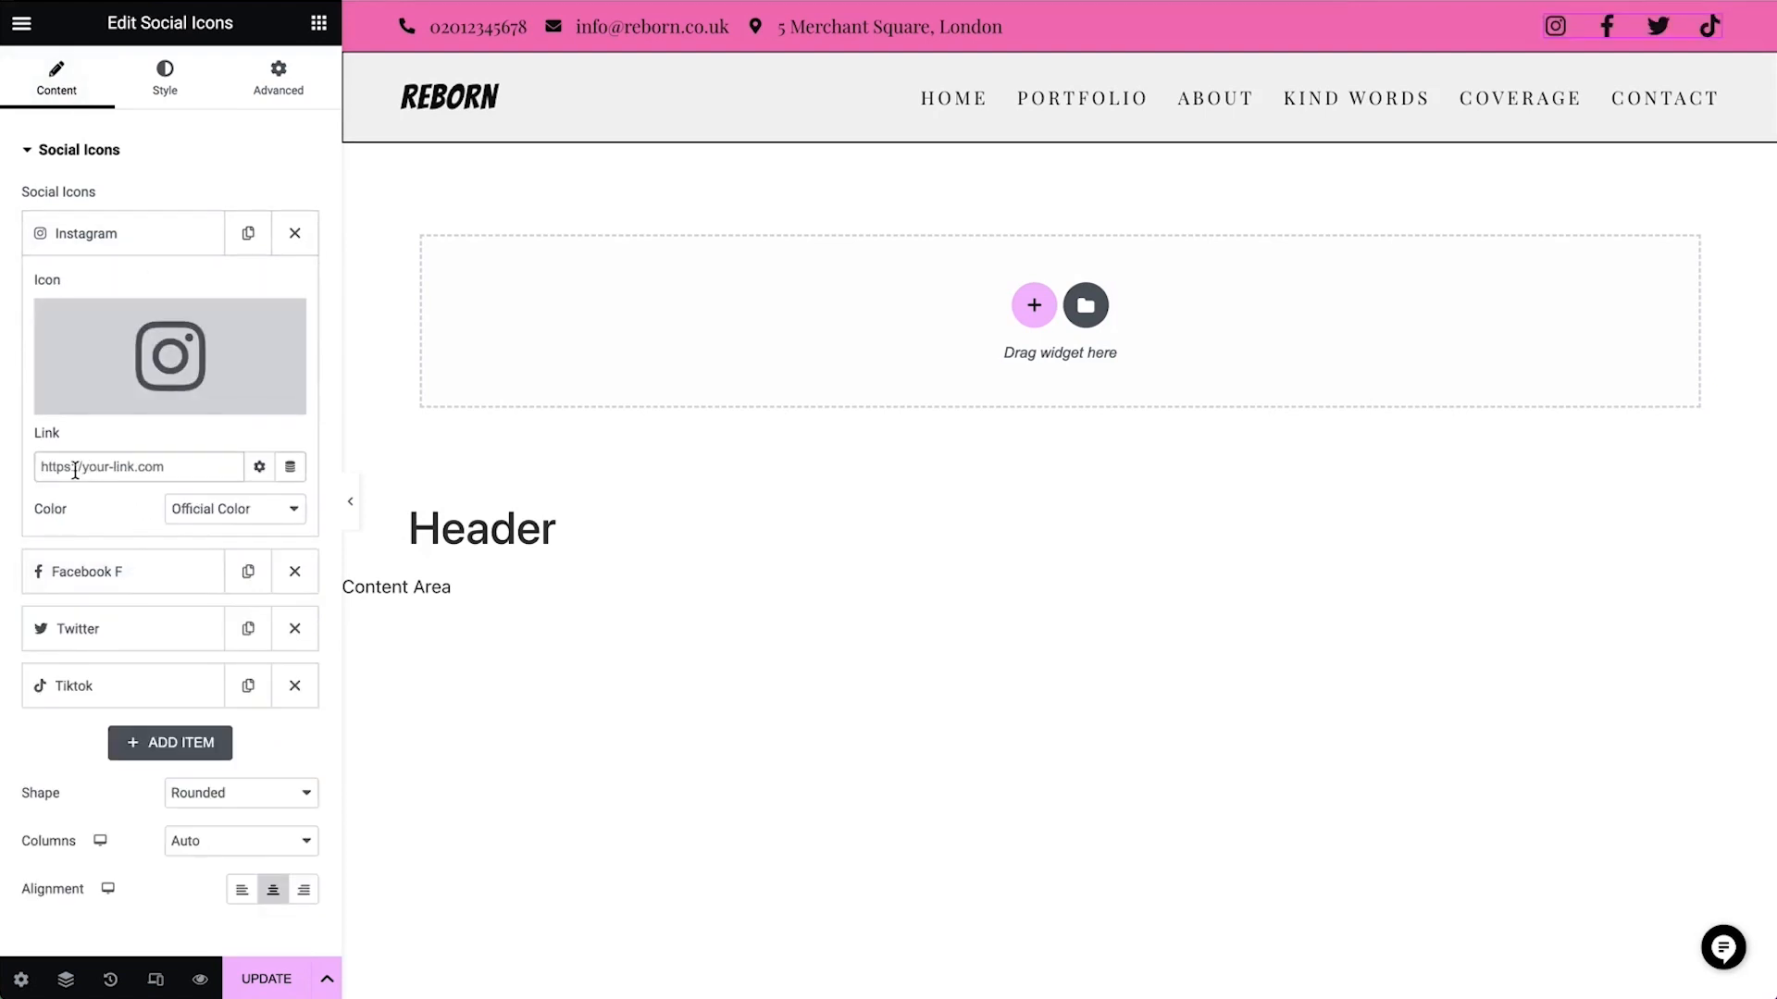